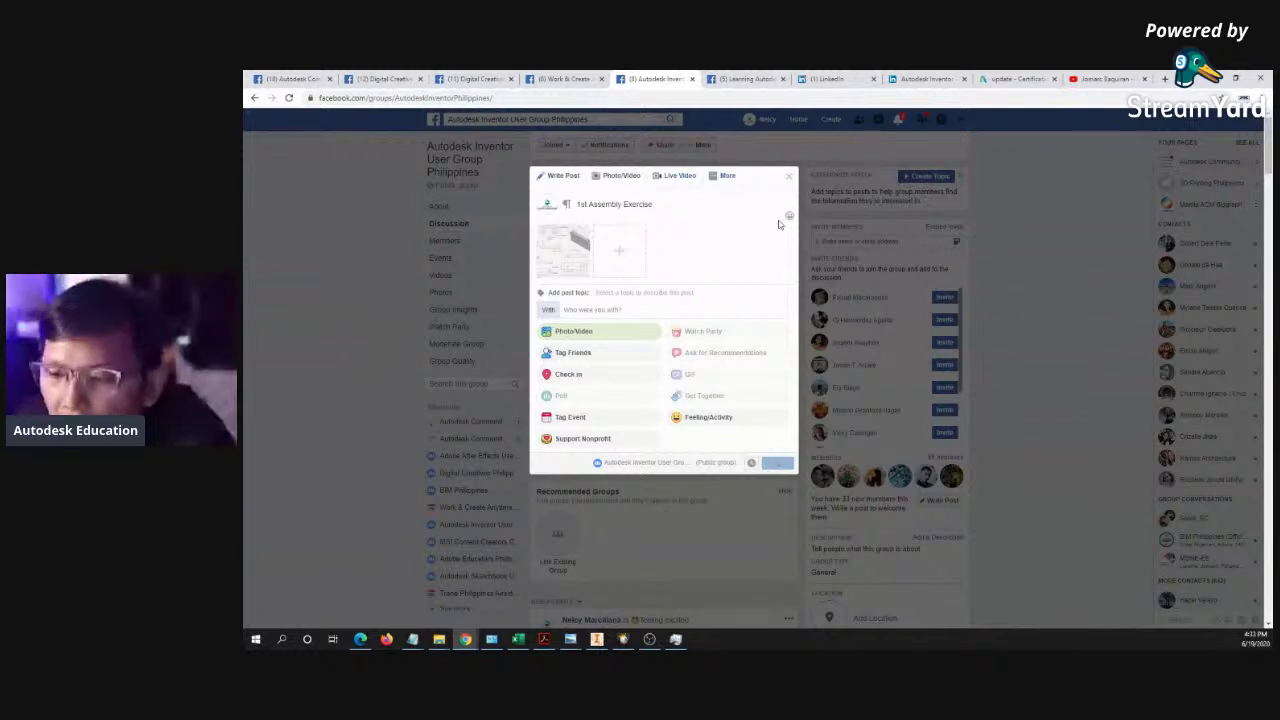
- Review the first assembly exercise post in the Learning Autodesk Inventor event discussion and check the recent Facebook notifications
left_click(745, 78)
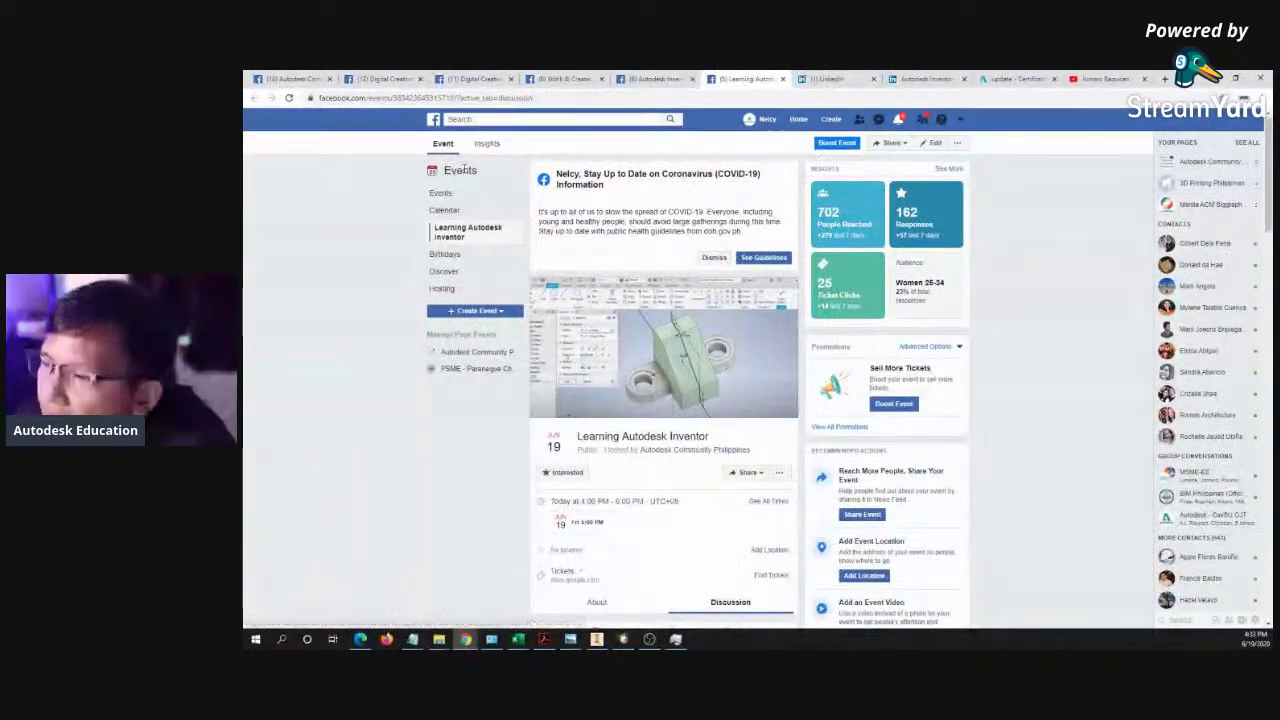
scroll(464, 170, "down", 4)
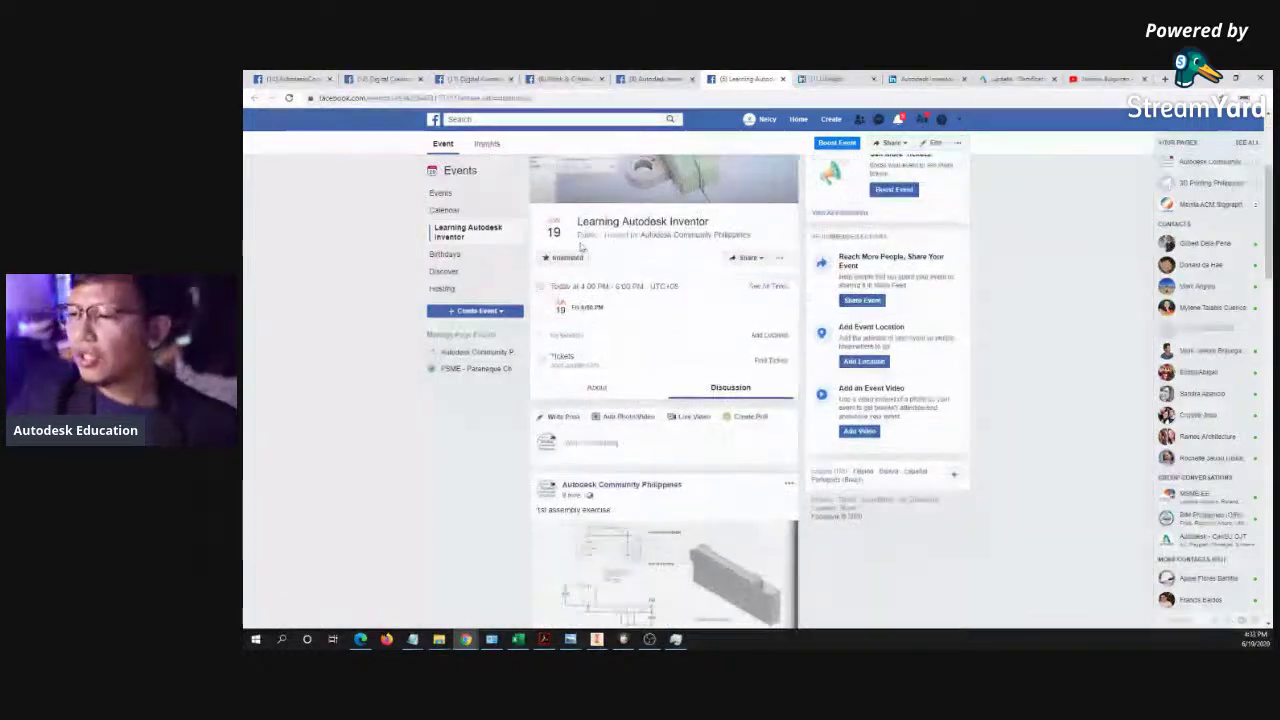
left_click(655, 78)
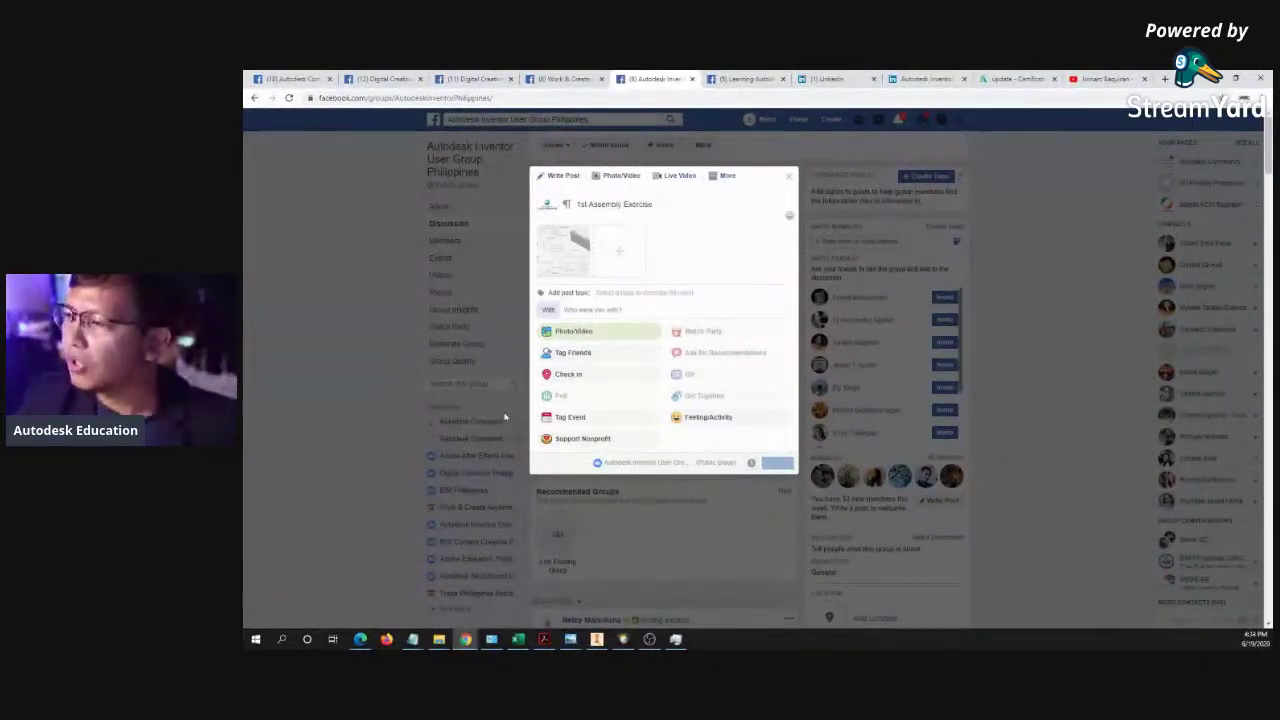
key("ctrl+Tab")
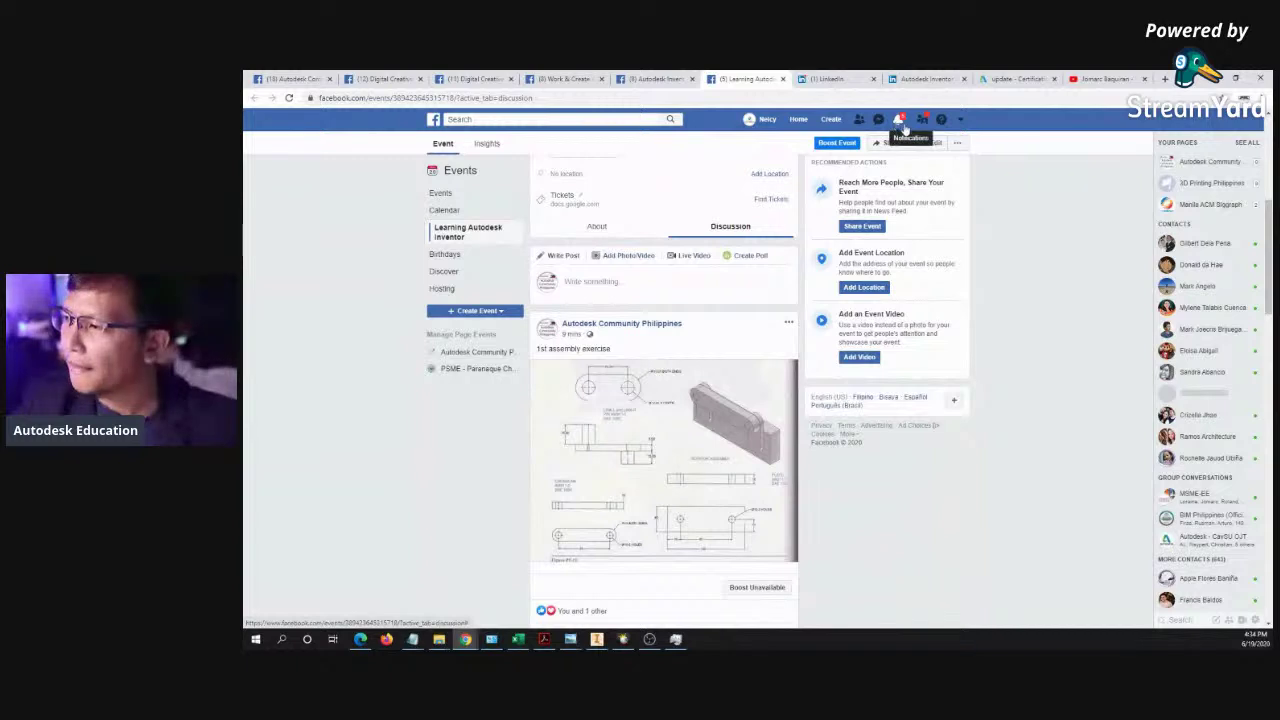
left_click(898, 120)
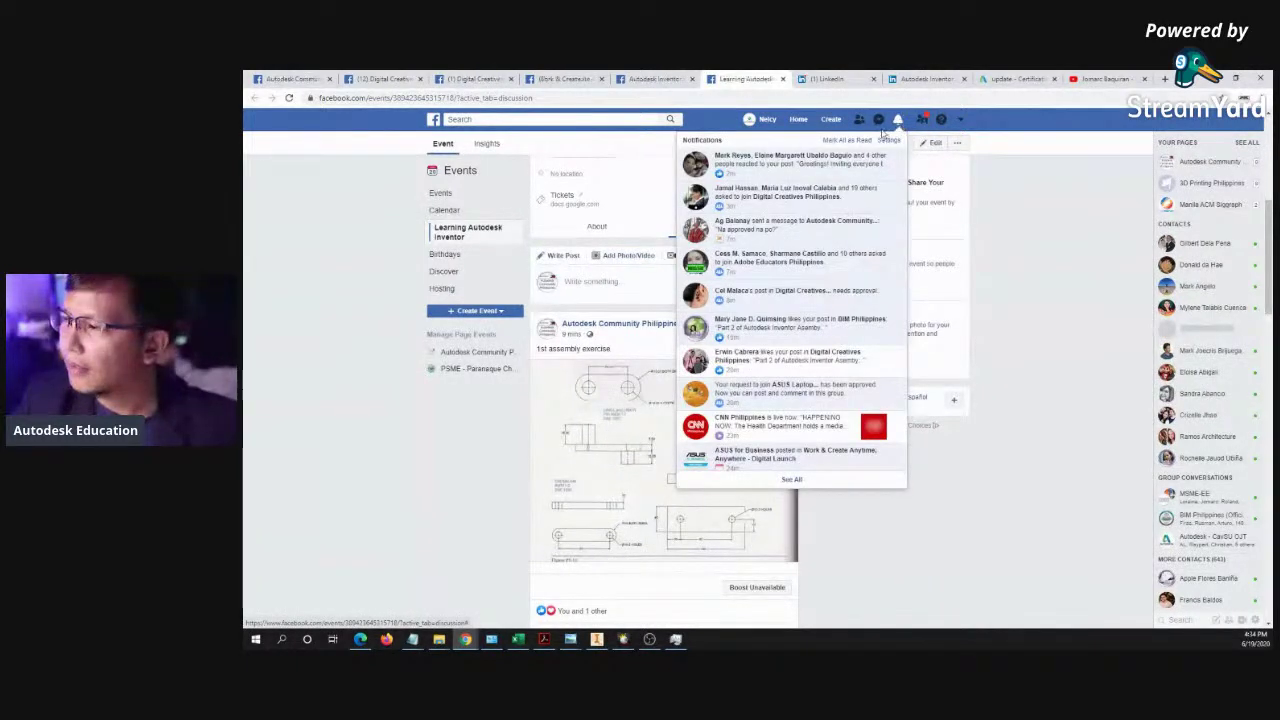
left_click(1037, 329)
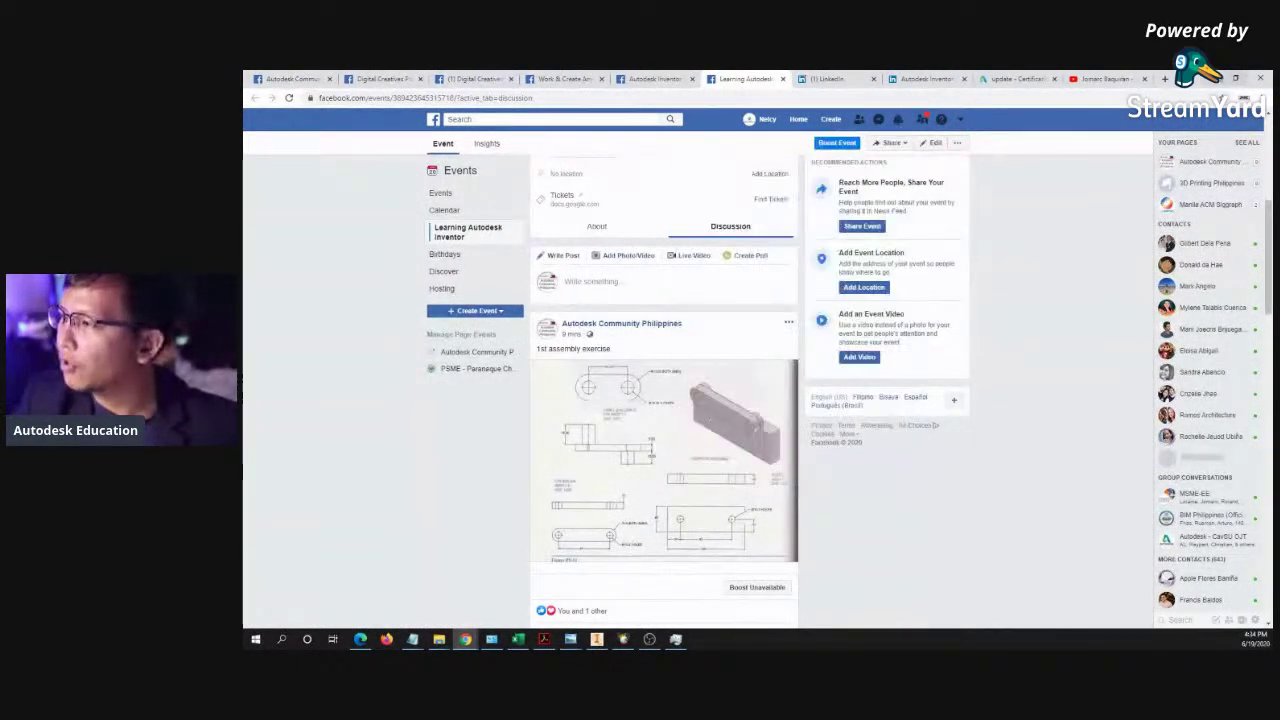
left_click(655, 78)
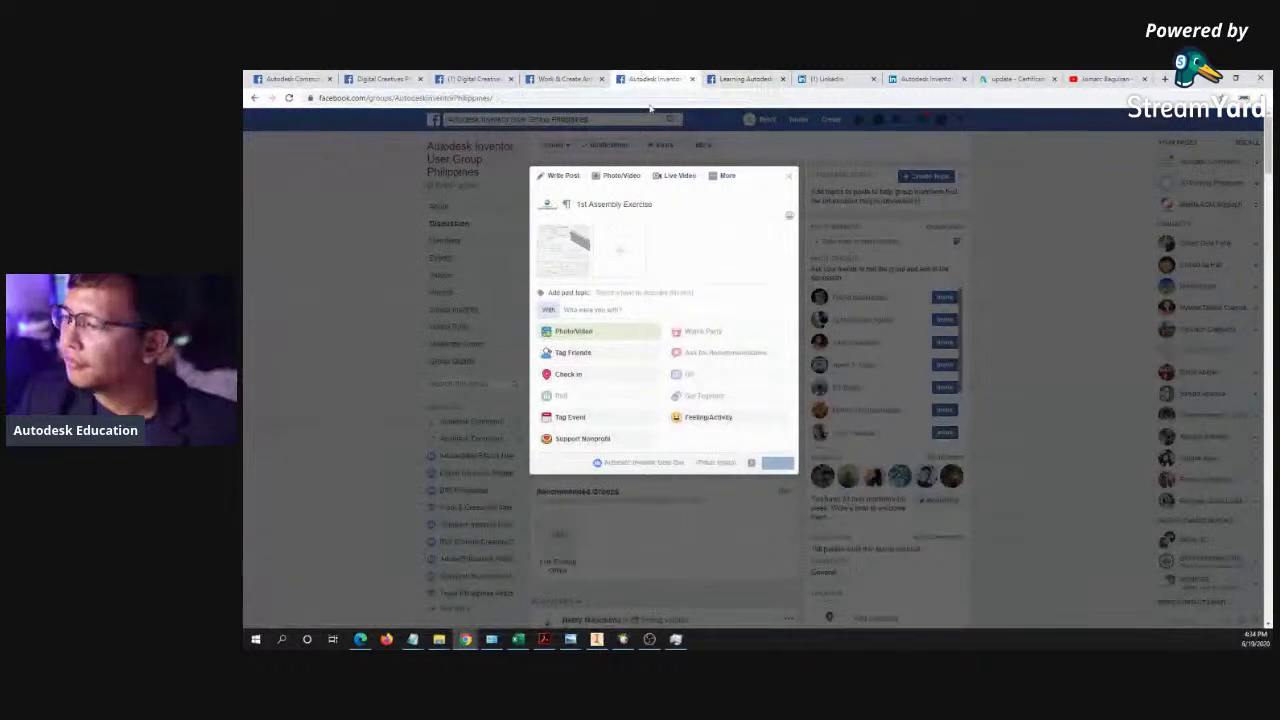
- Switch to Autodesk Inventor and create a new part from the metric Standard (mm).ipt template
left_click(1212, 77)
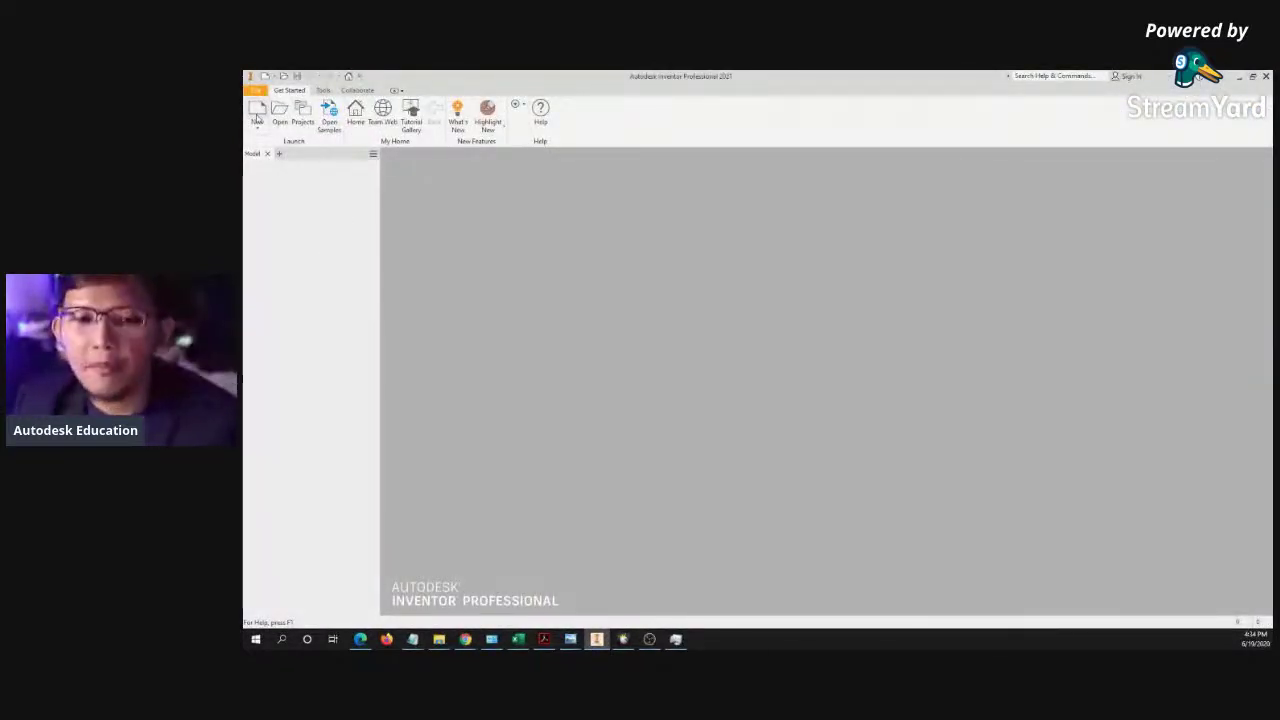
left_click(257, 117)
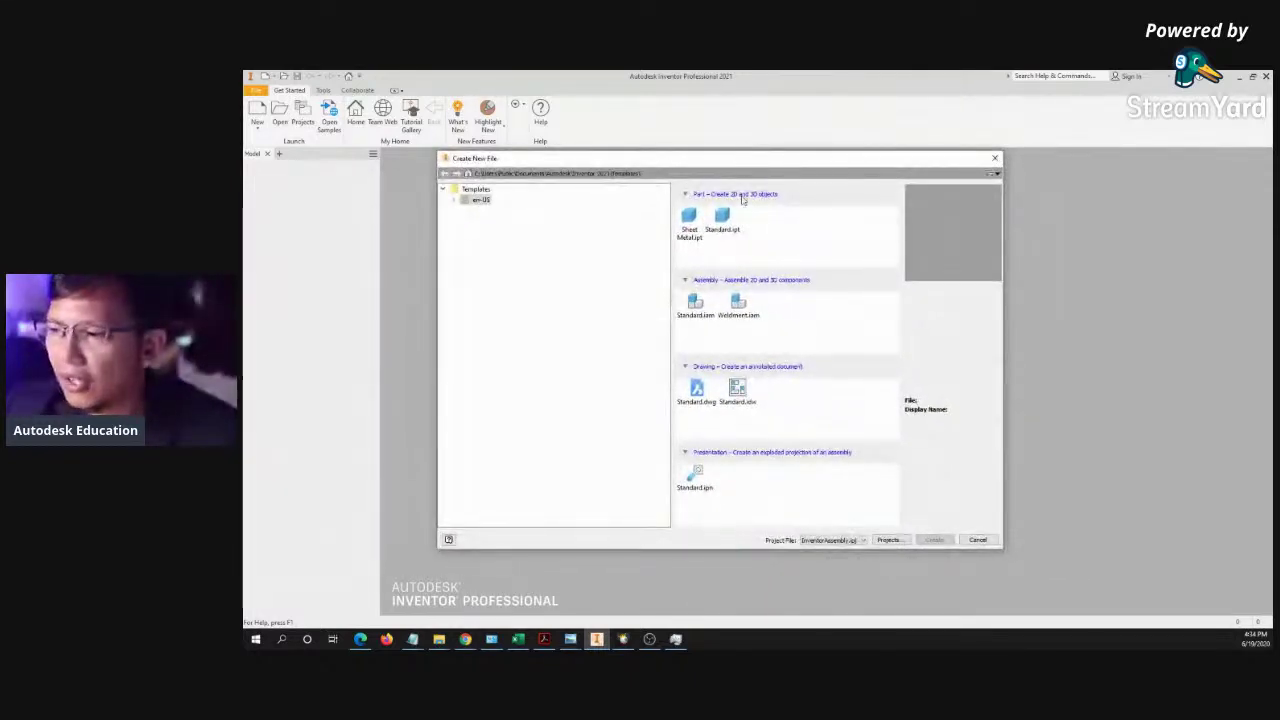
left_click(455, 201)
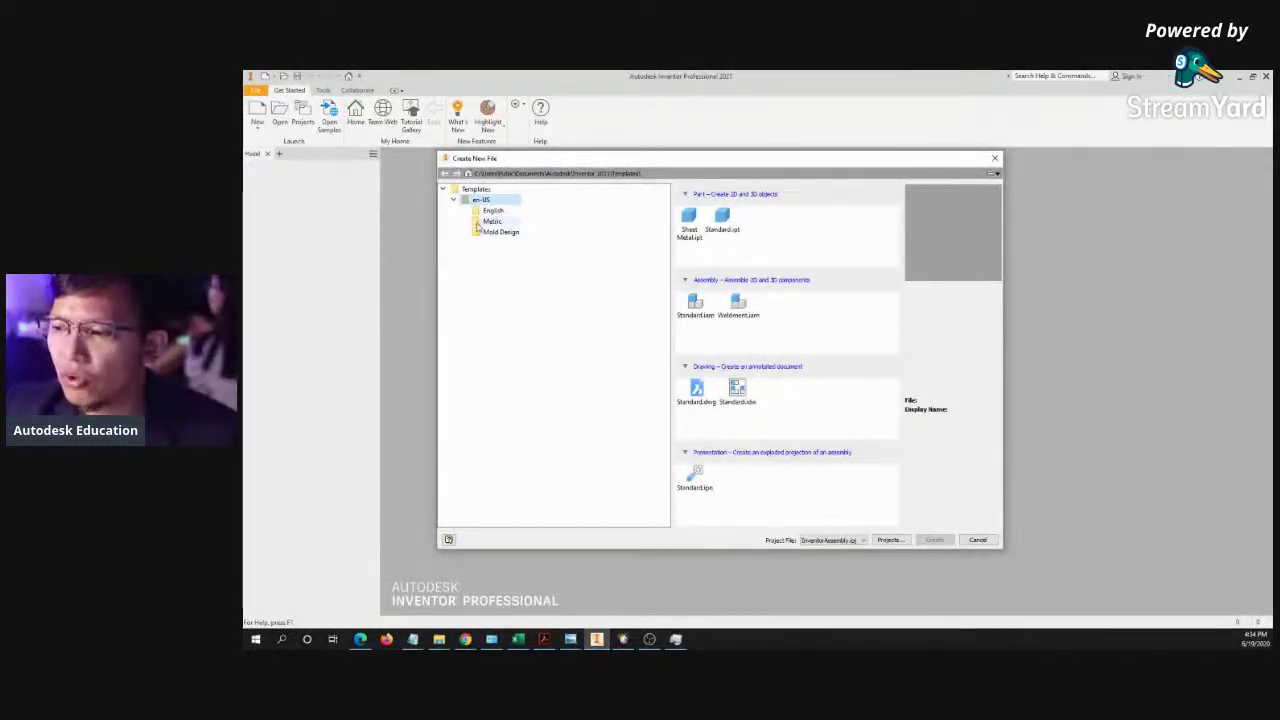
left_click(479, 224)
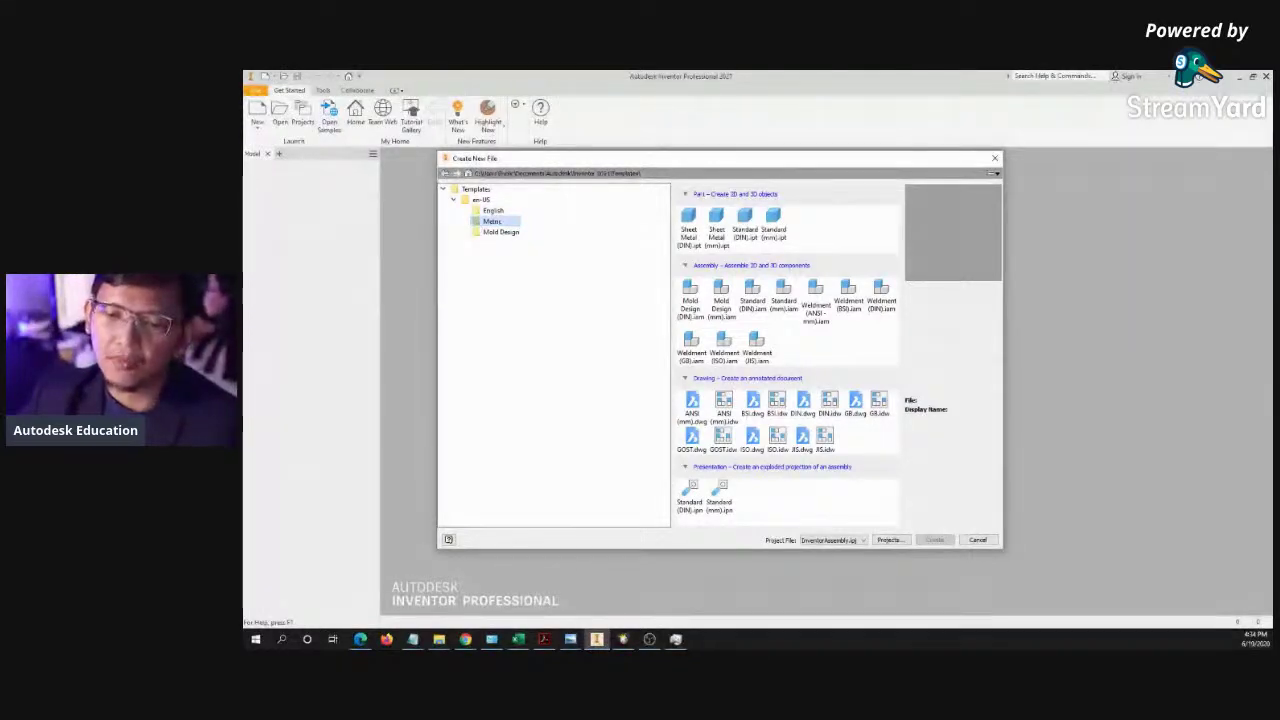
key("alt+Tab")
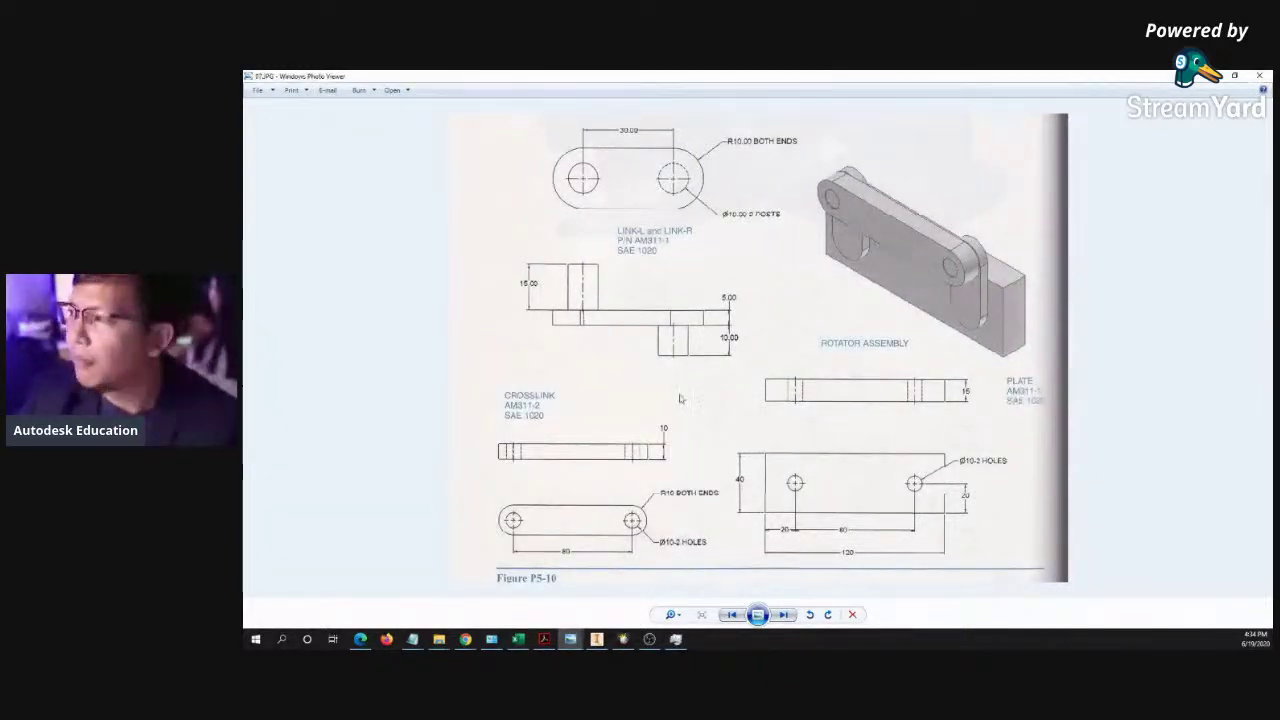
key("alt+Tab")
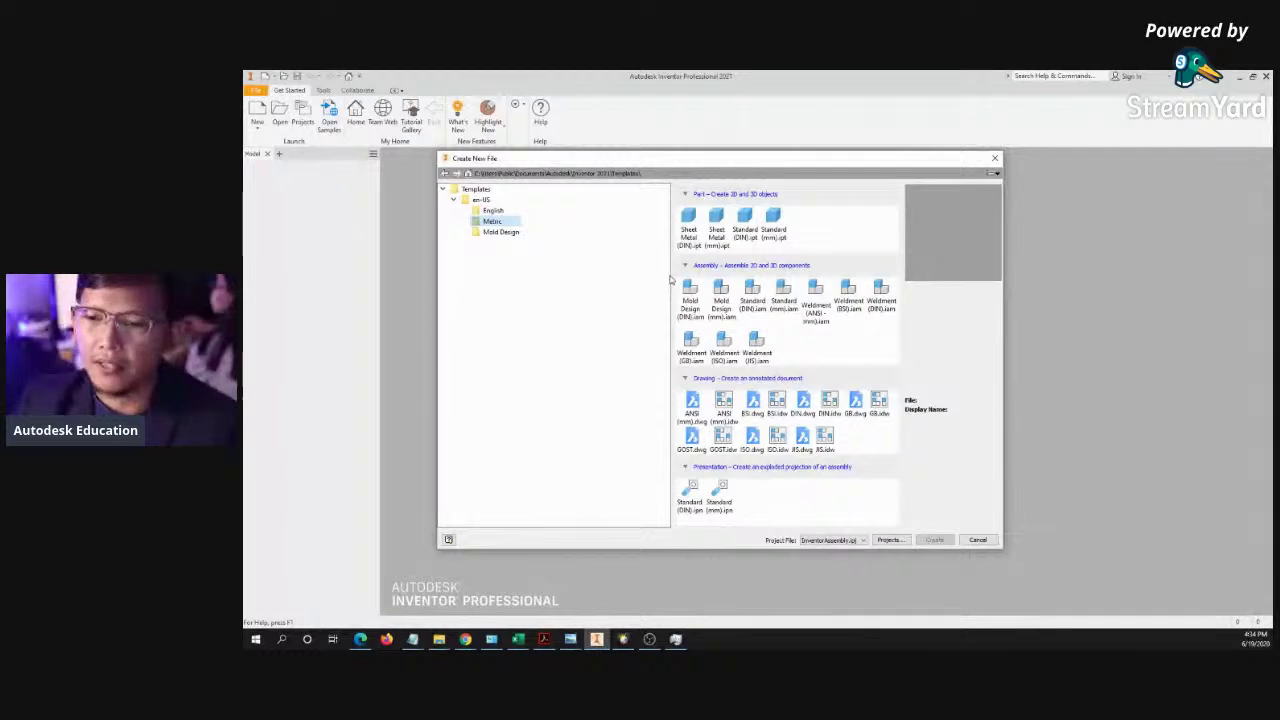
left_click_drag(718, 168, 722, 174)
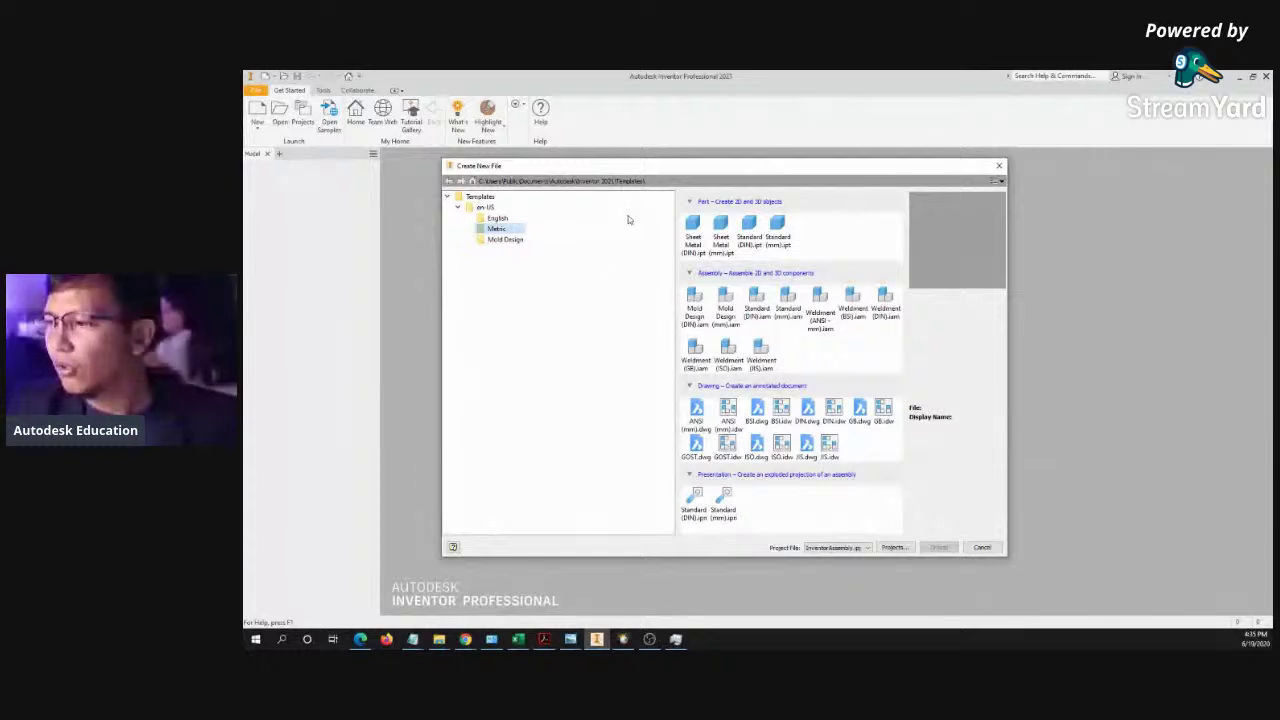
left_click(782, 240)
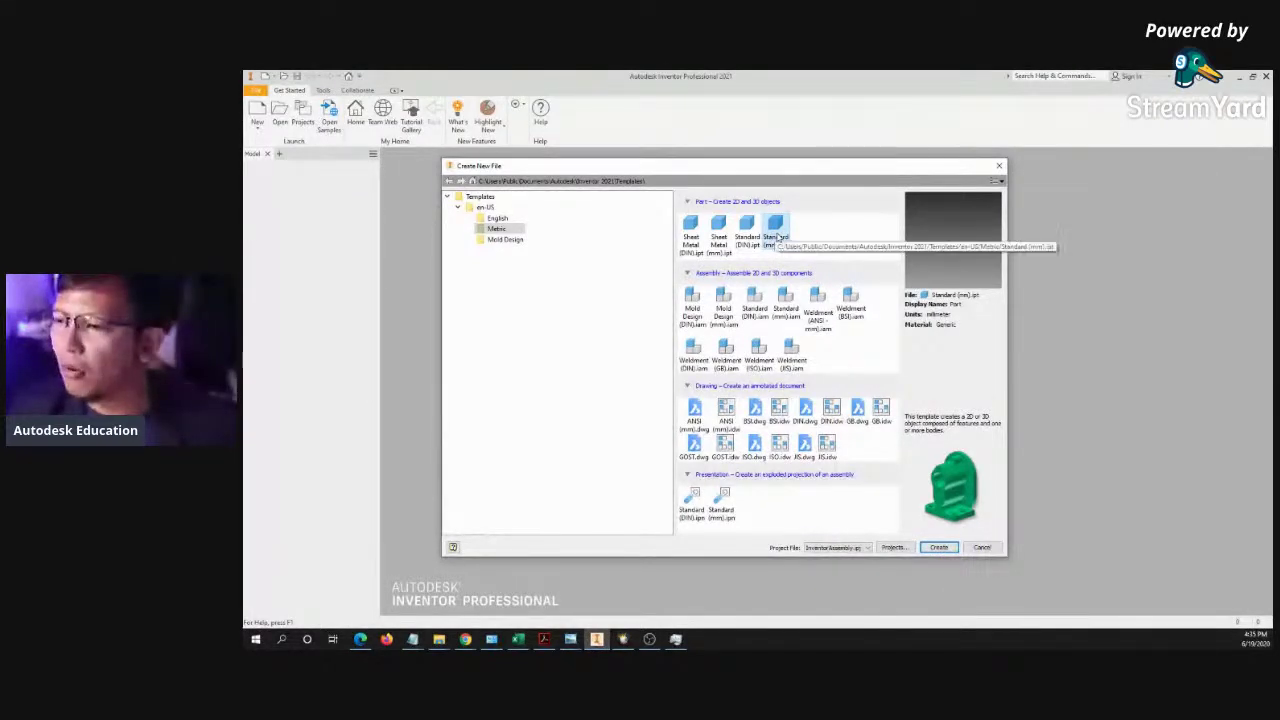
double_click(777, 234)
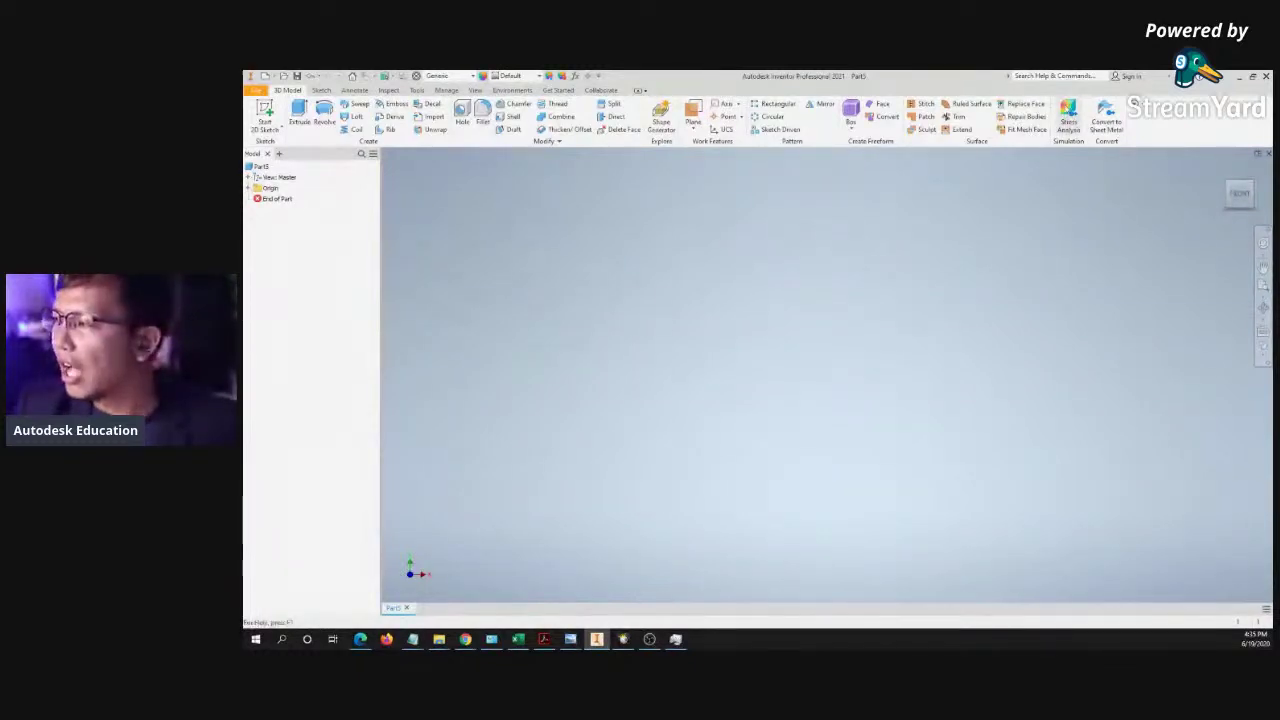
- Show the empty part in an isometric view and save it as "plate" in the InventorAssembly20200619 project folder
left_click(1224, 172)
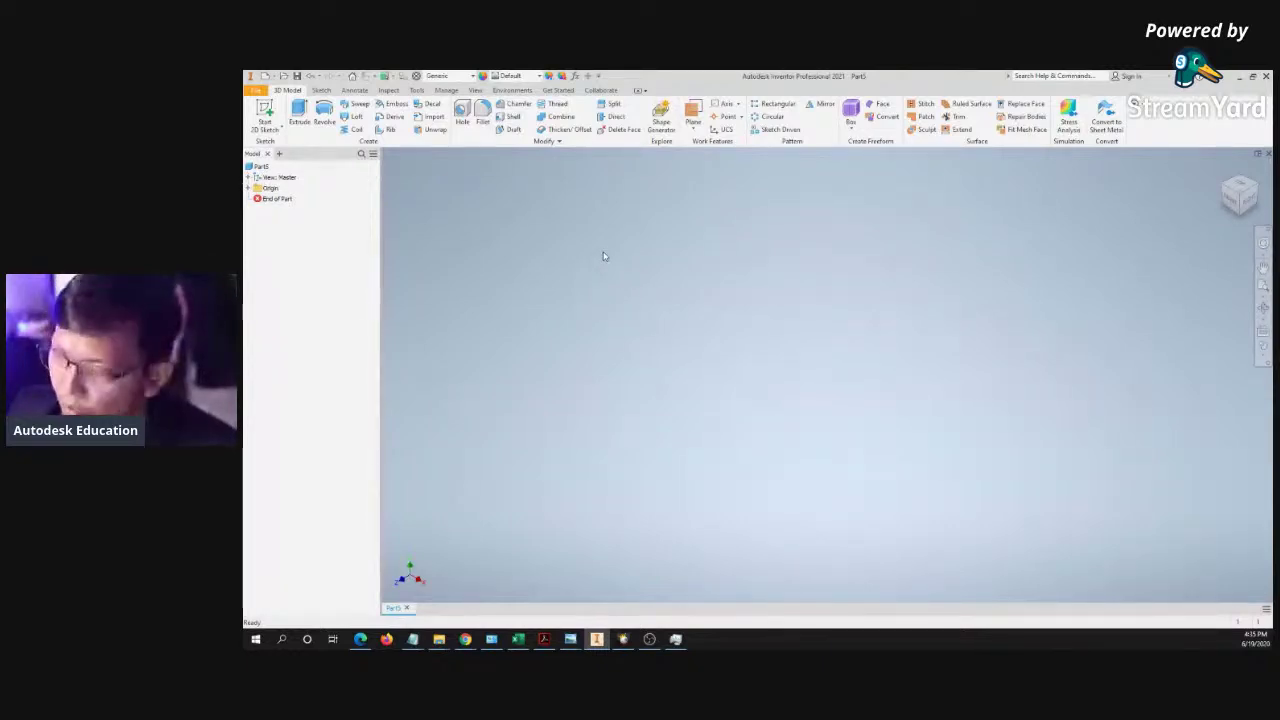
key("ctrl+s")
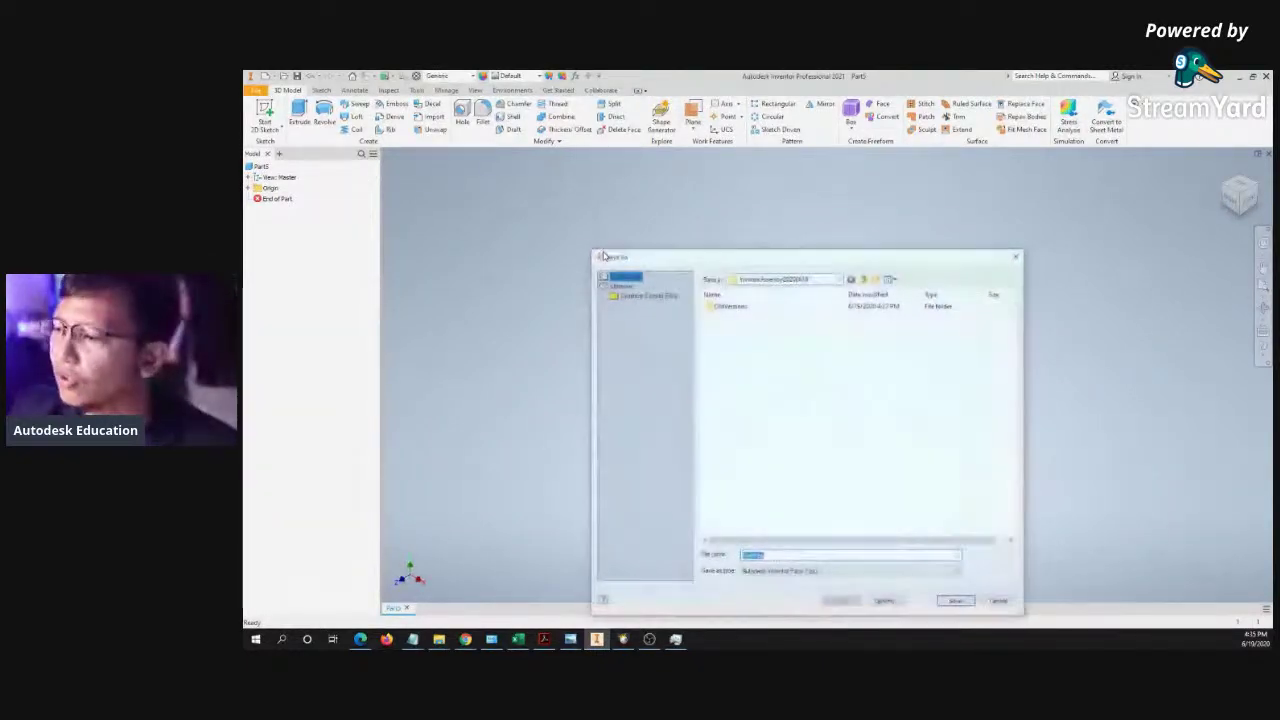
left_click_drag(826, 257, 769, 180)
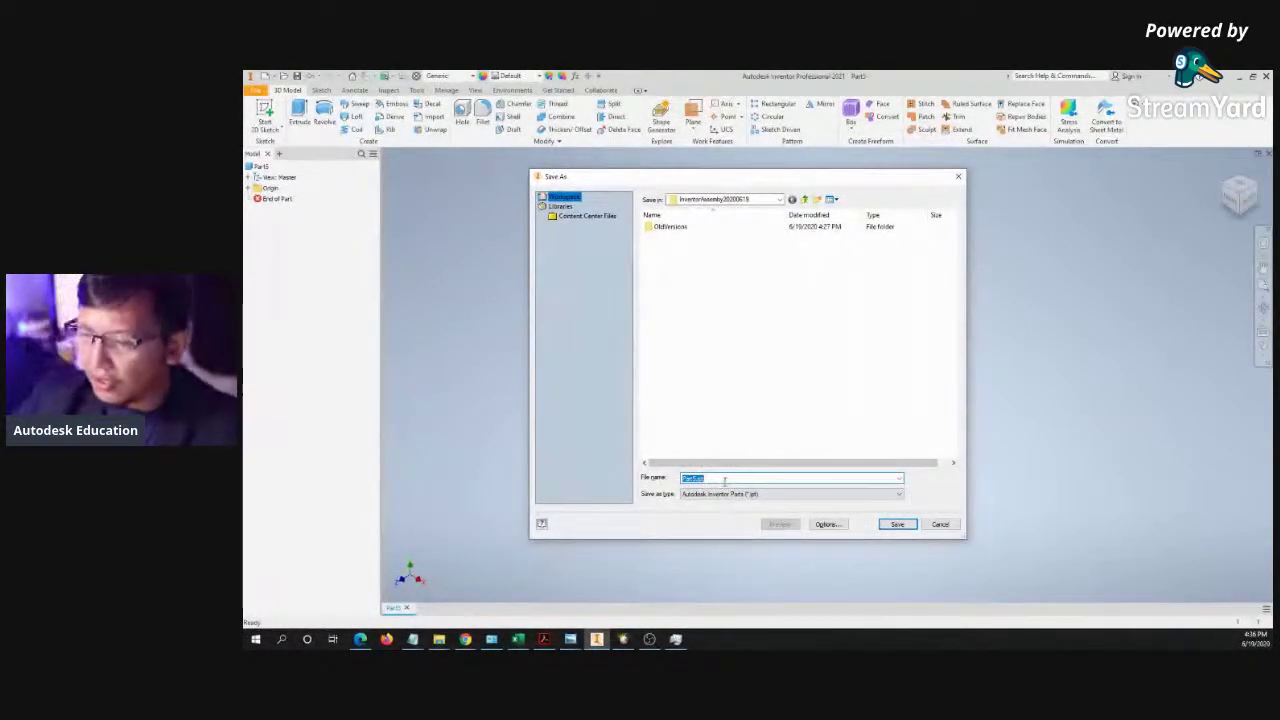
left_click(570, 639)
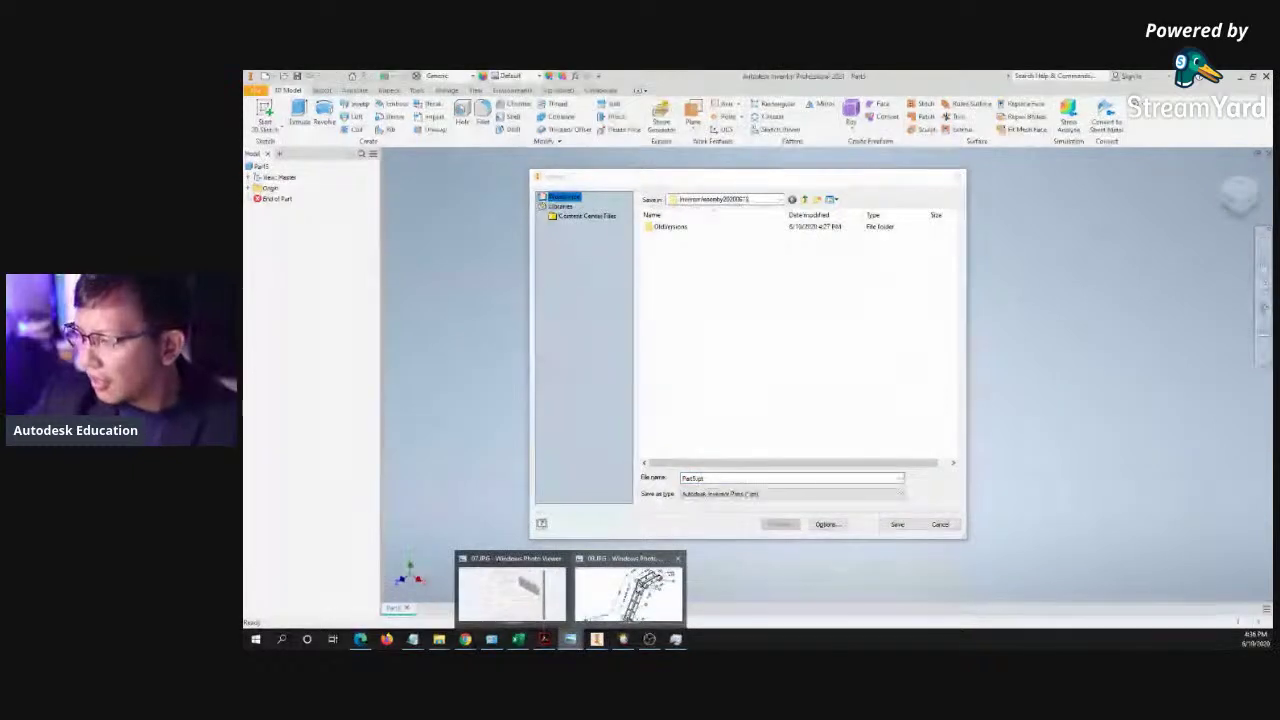
left_click(522, 592)
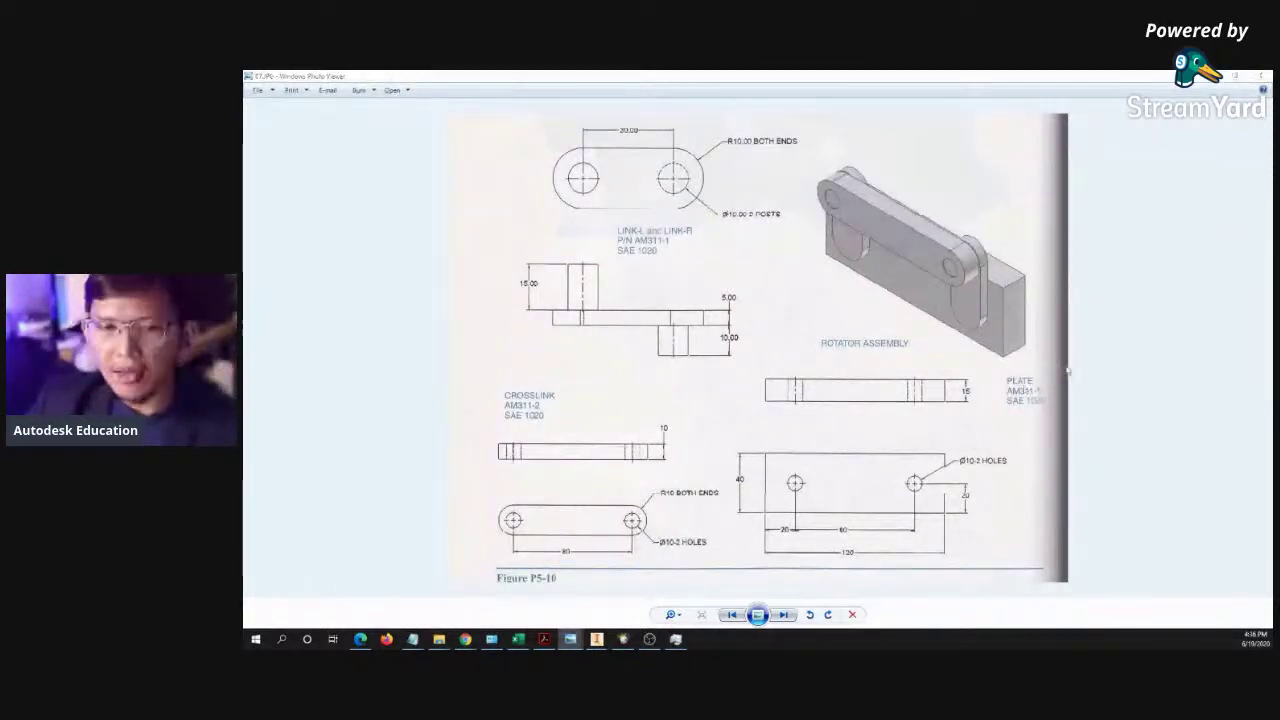
key("alt+Tab")
type("plate")
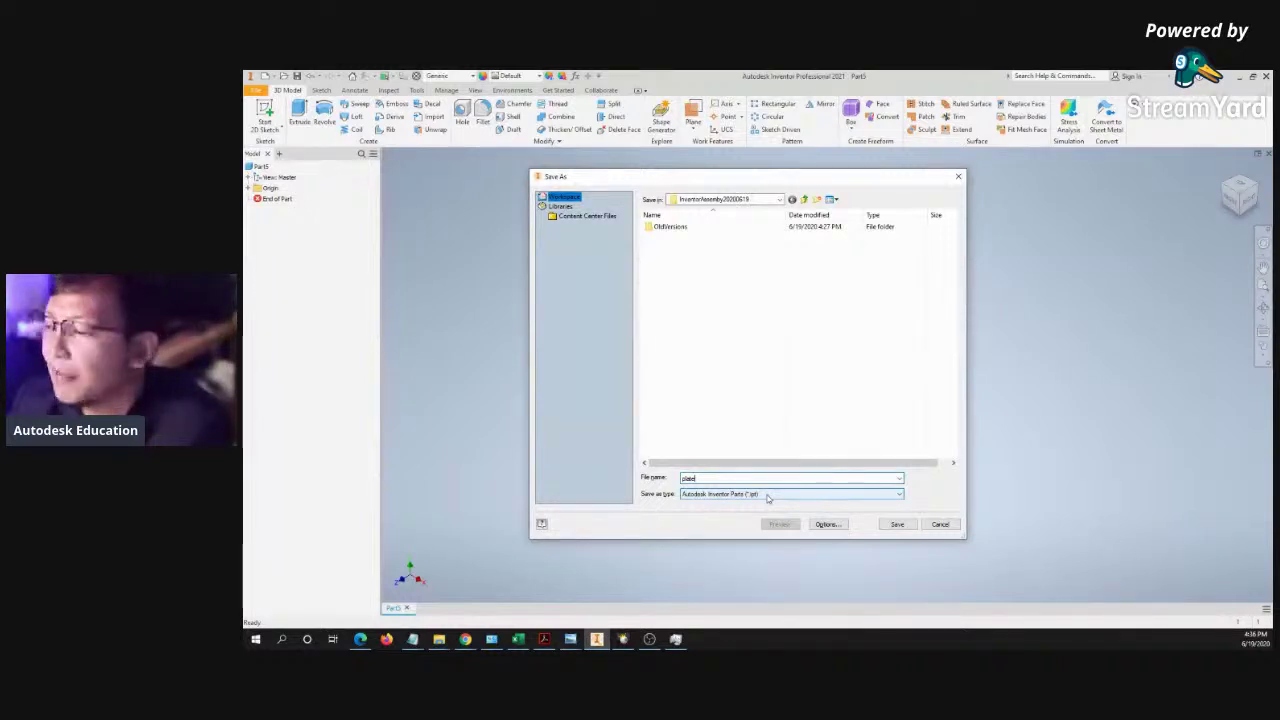
left_click(897, 524)
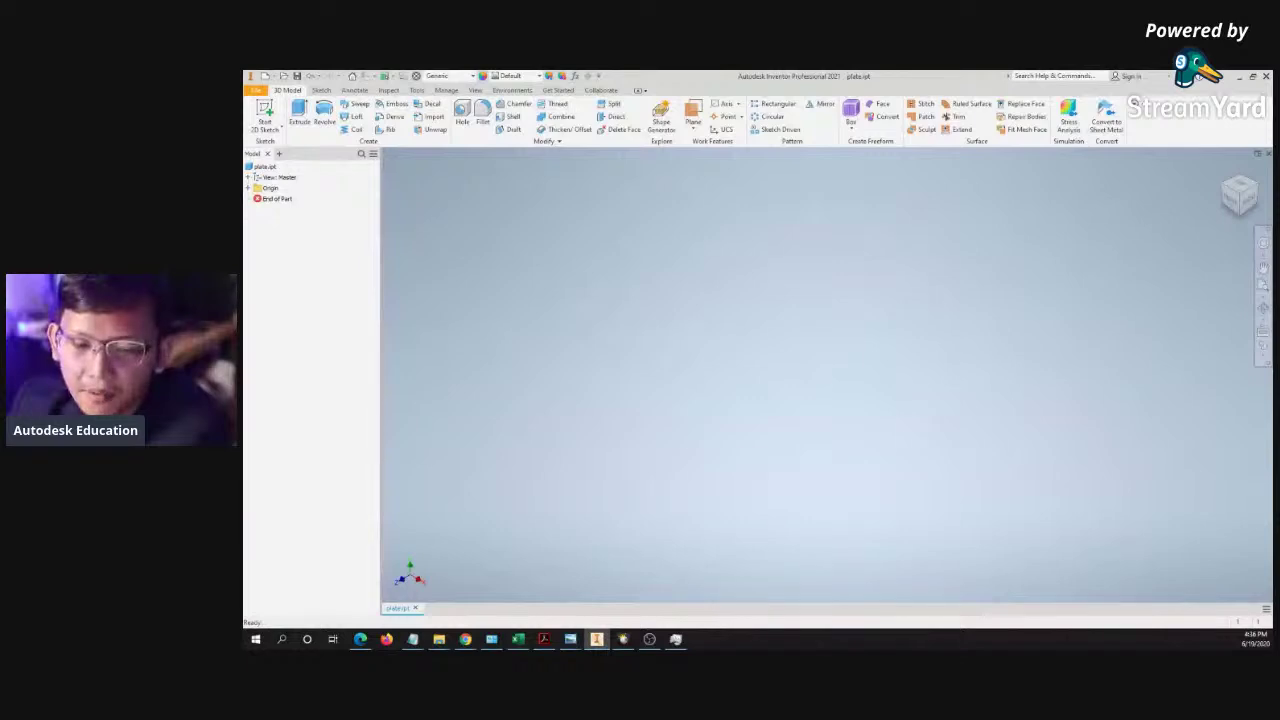
- Check the saved plate.ipt in the InventorAssembly20200619 folder and bring up the rotator assembly drawing in Windows Photo Viewer
key("alt+Tab")
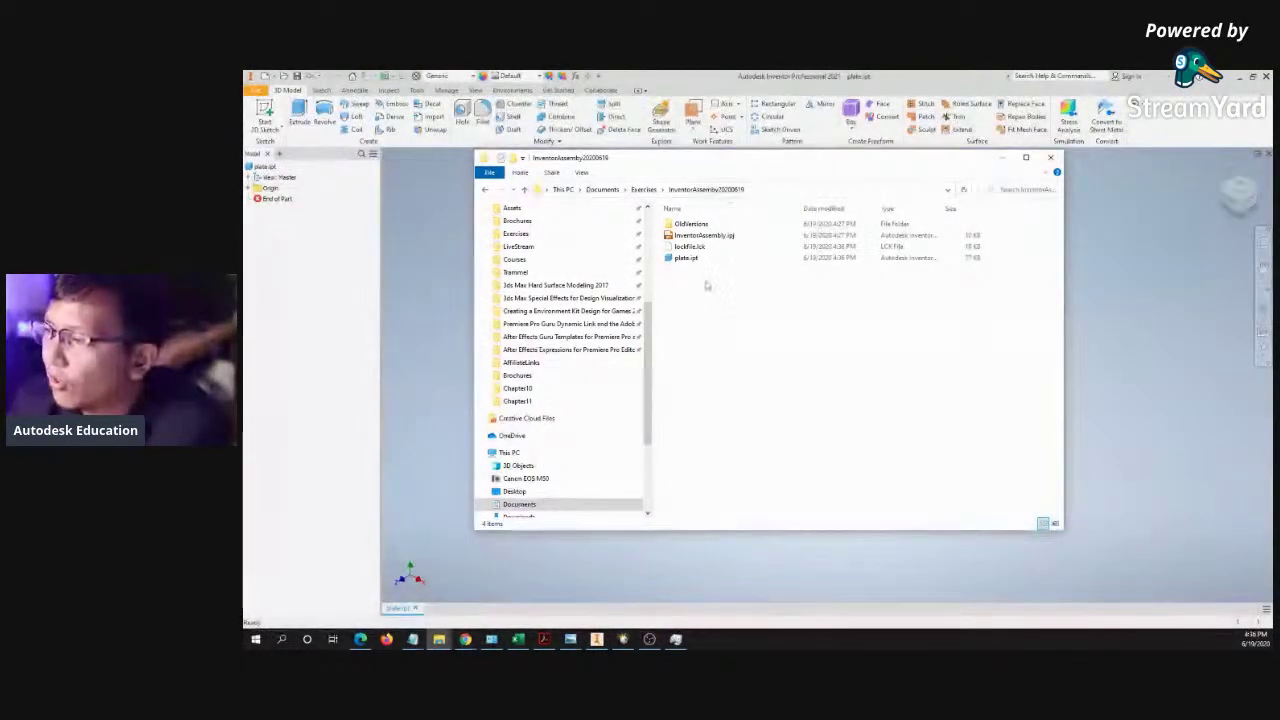
left_click_drag(723, 164, 759, 174)
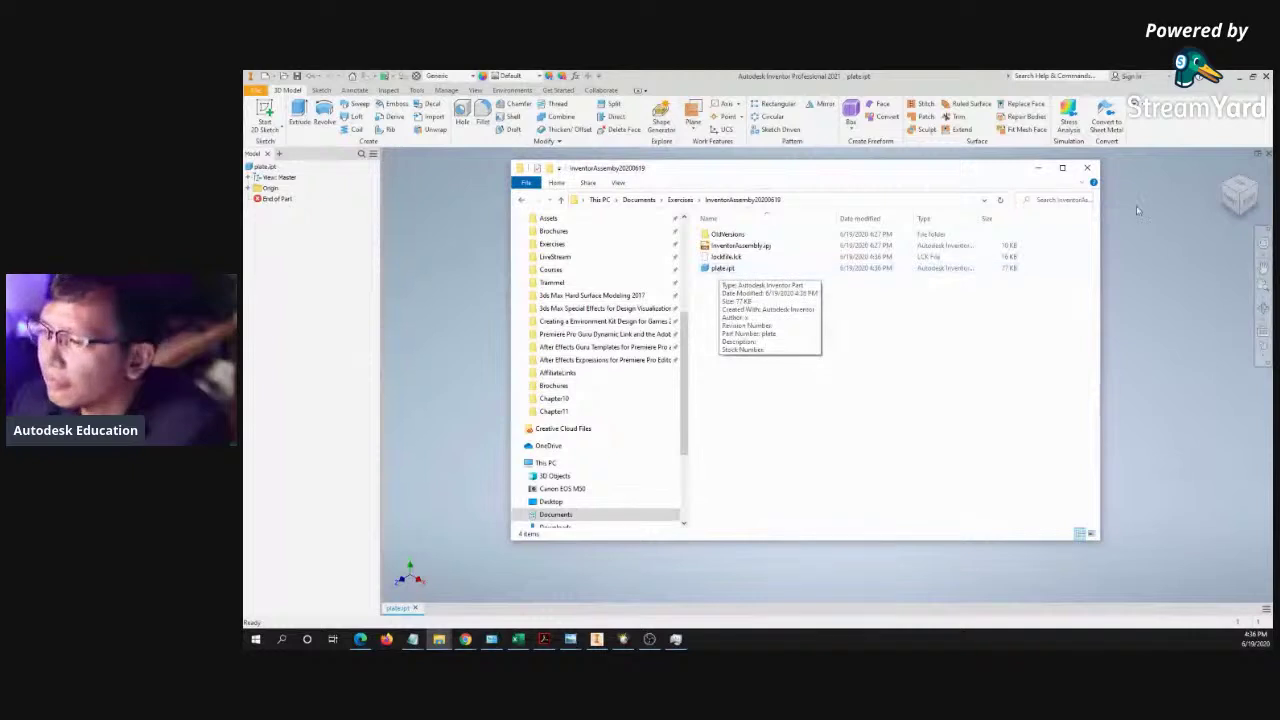
left_click(1087, 167)
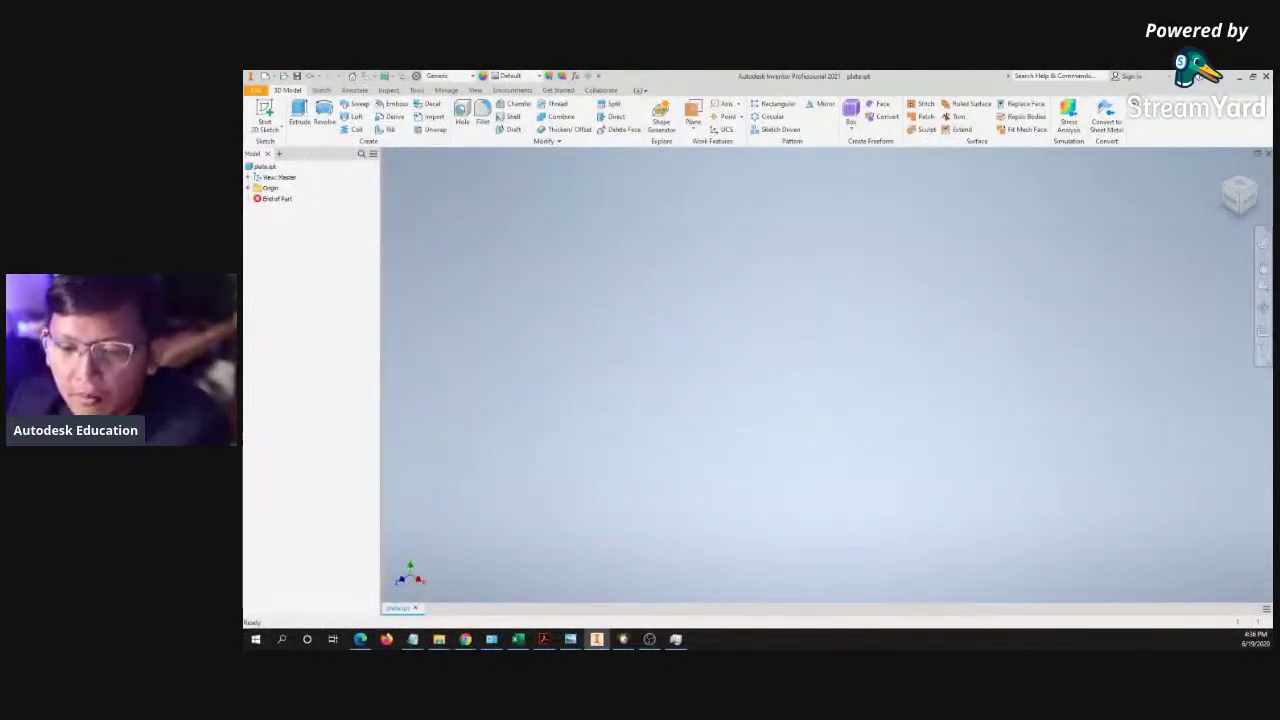
key("alt+Tab")
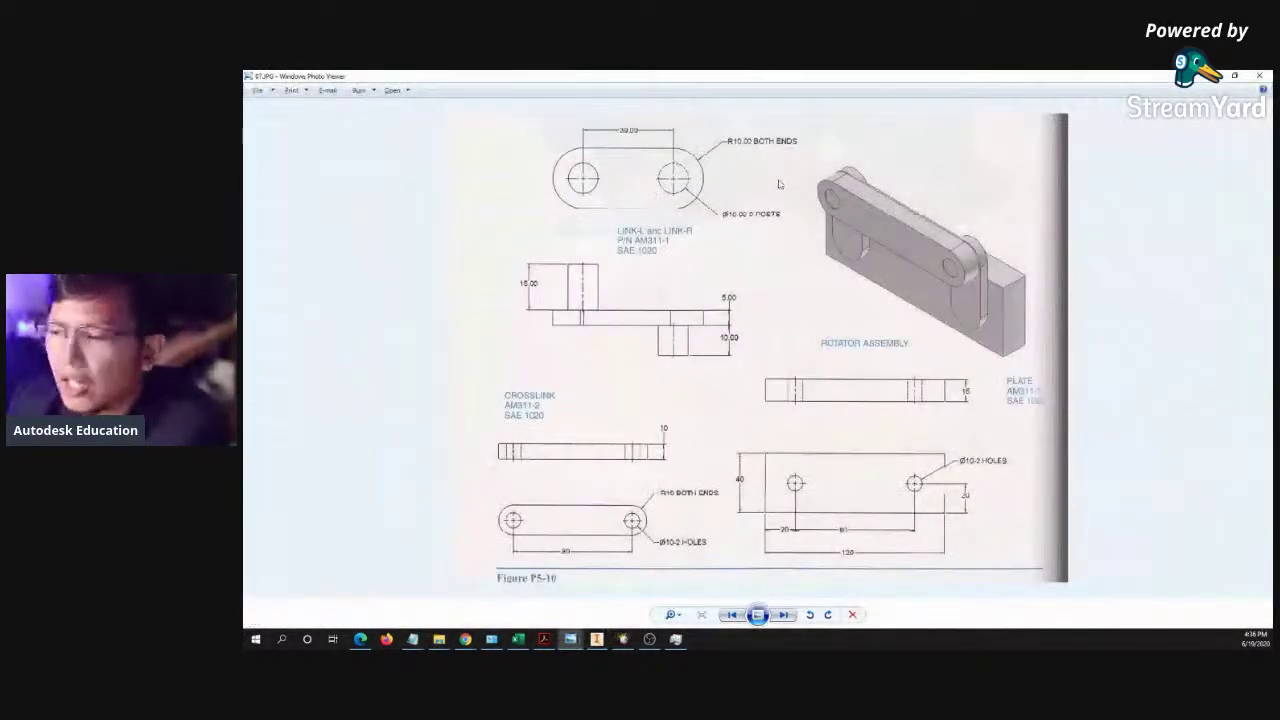
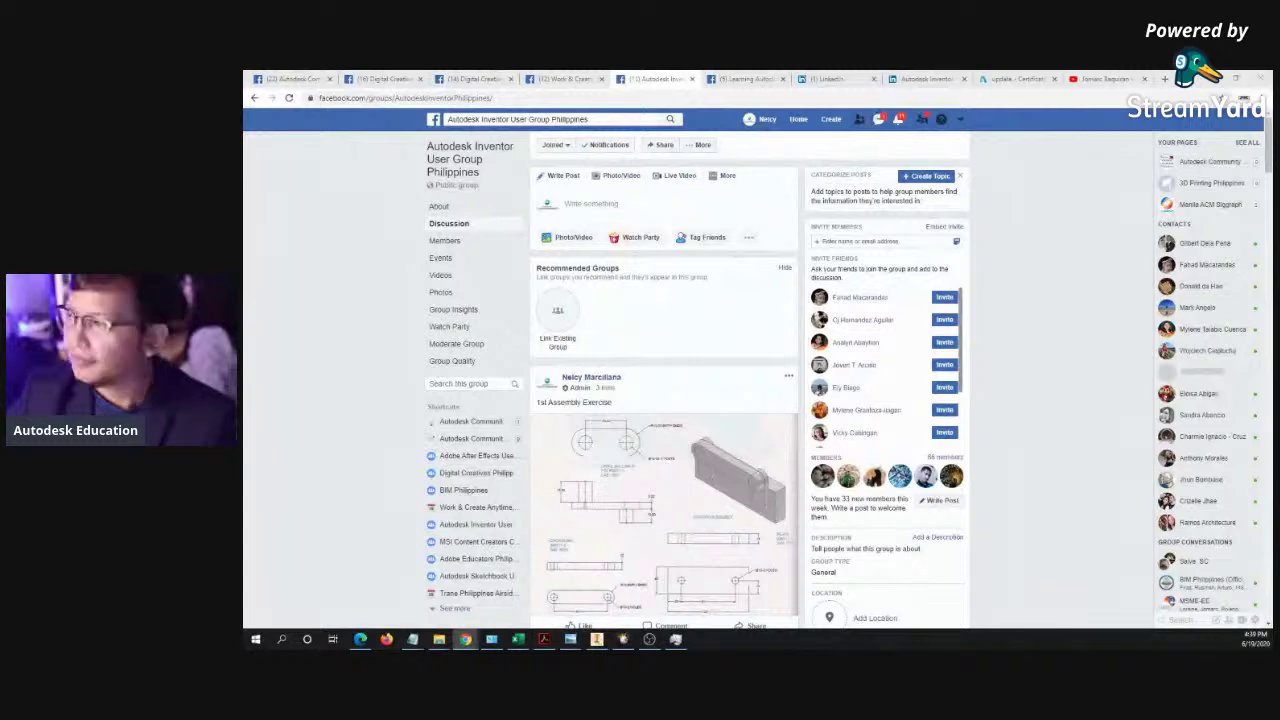
left_click(1210, 77)
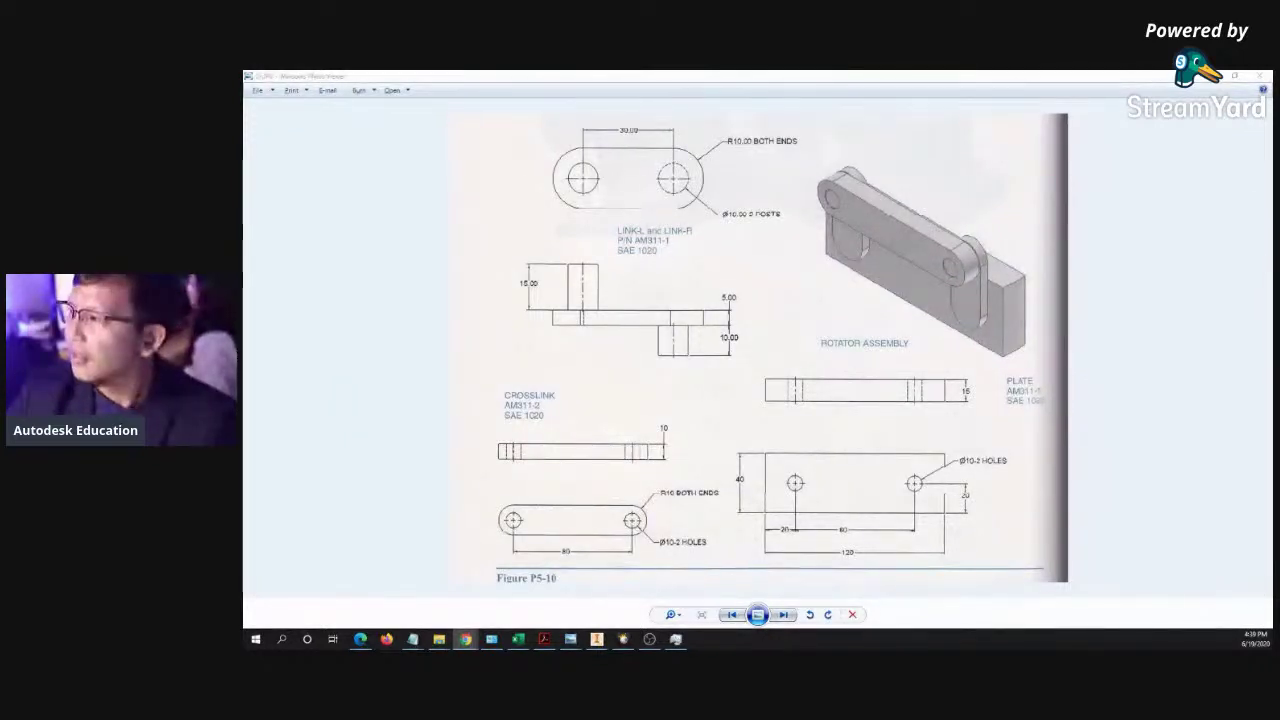
left_click(1207, 76)
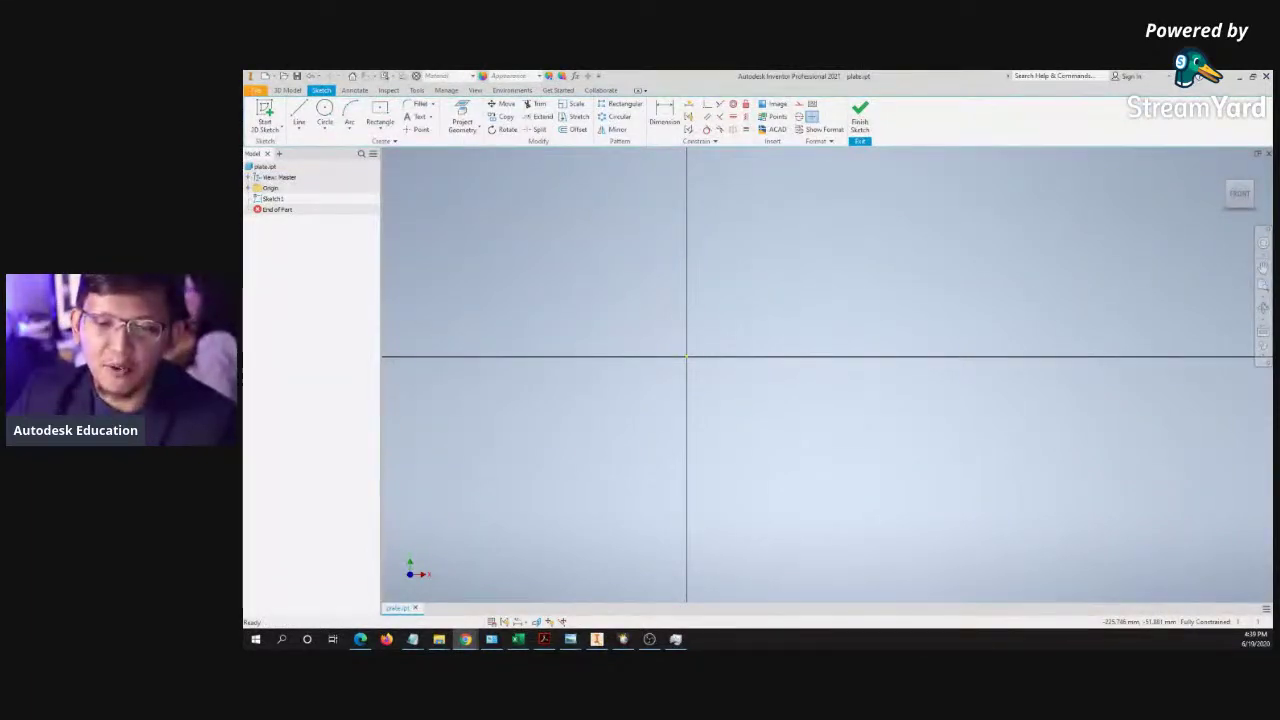
key("alt+Tab")
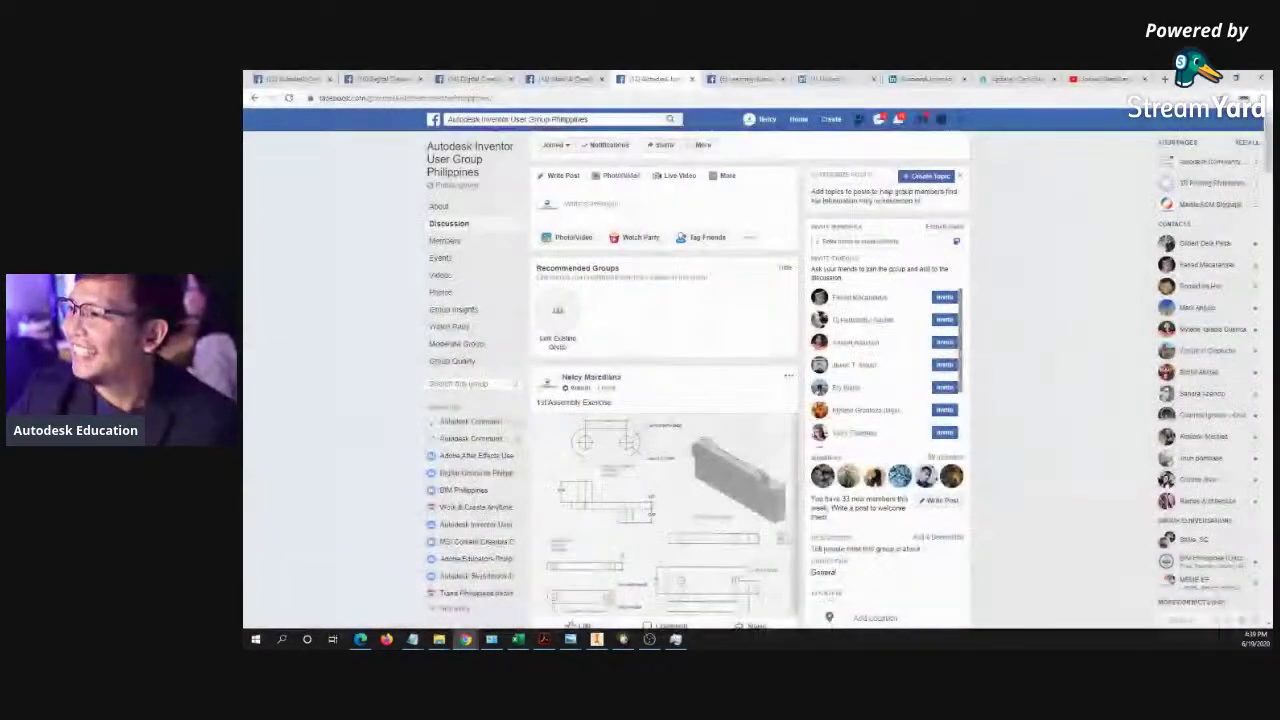
- Switch to LinkedIn, accept the first pending connection invitation and open the account's own profile page
left_click(830, 78)
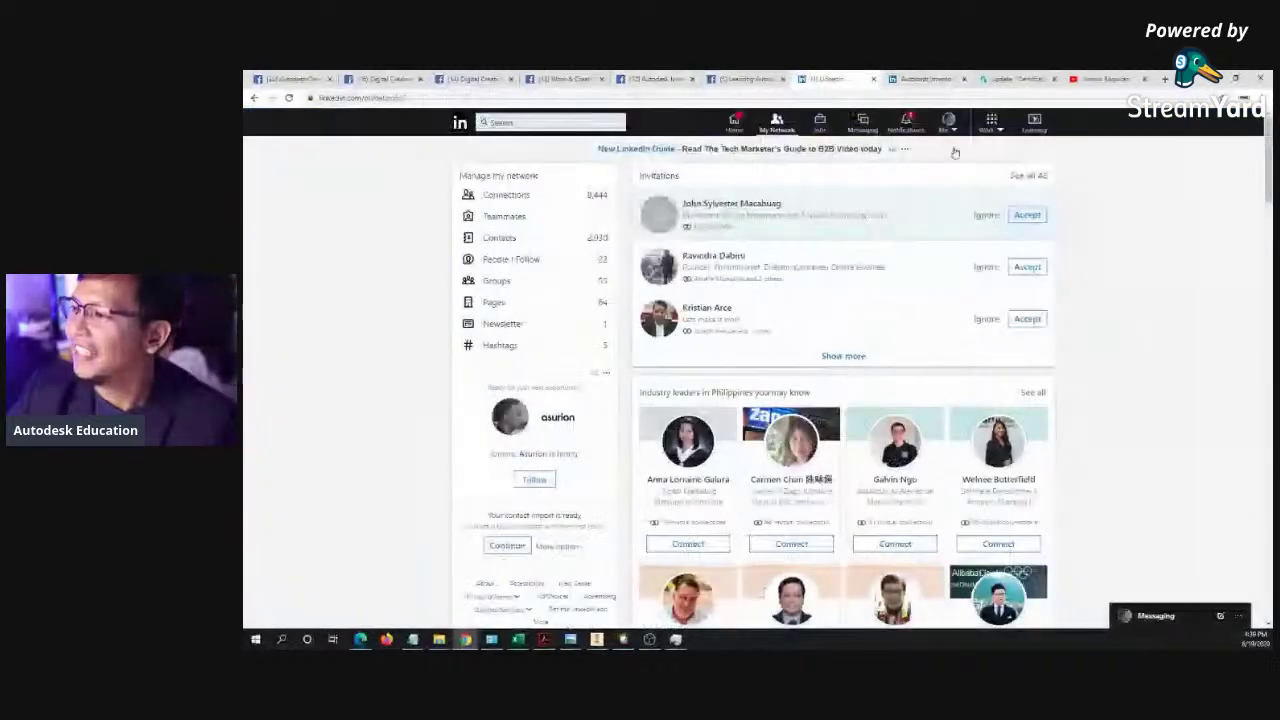
left_click(949, 128)
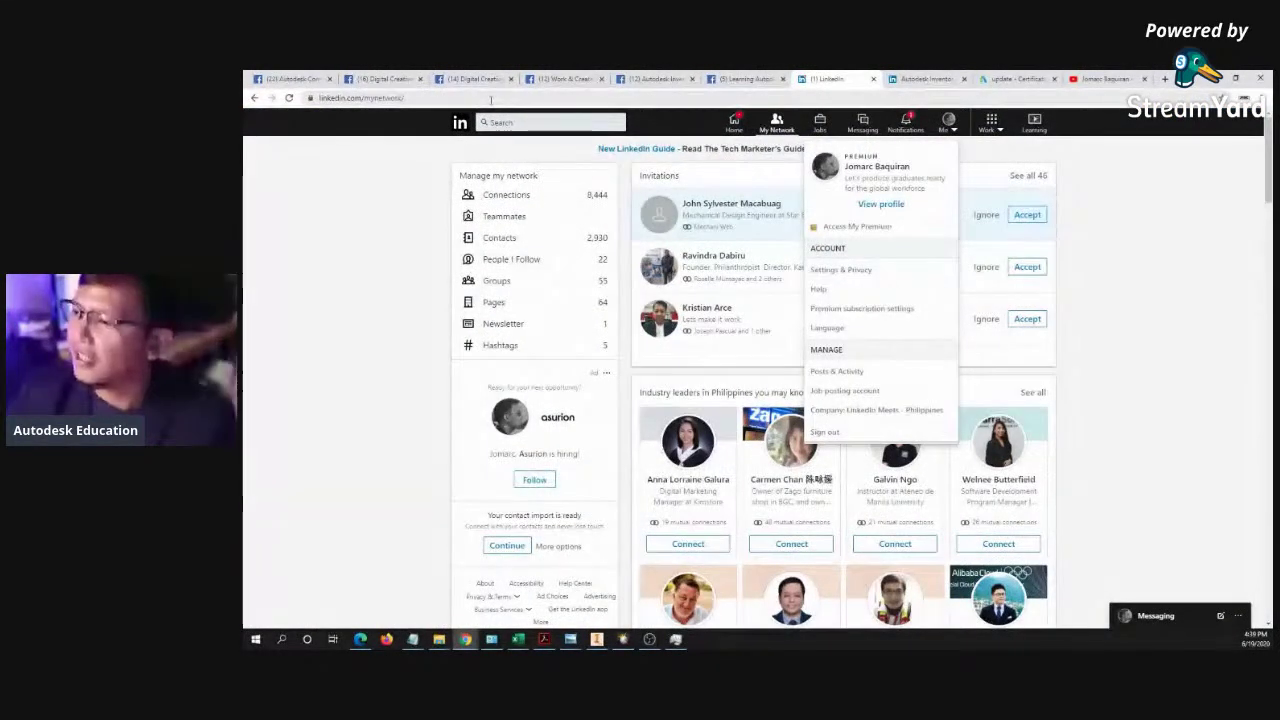
left_click(1027, 214)
left_click(949, 128)
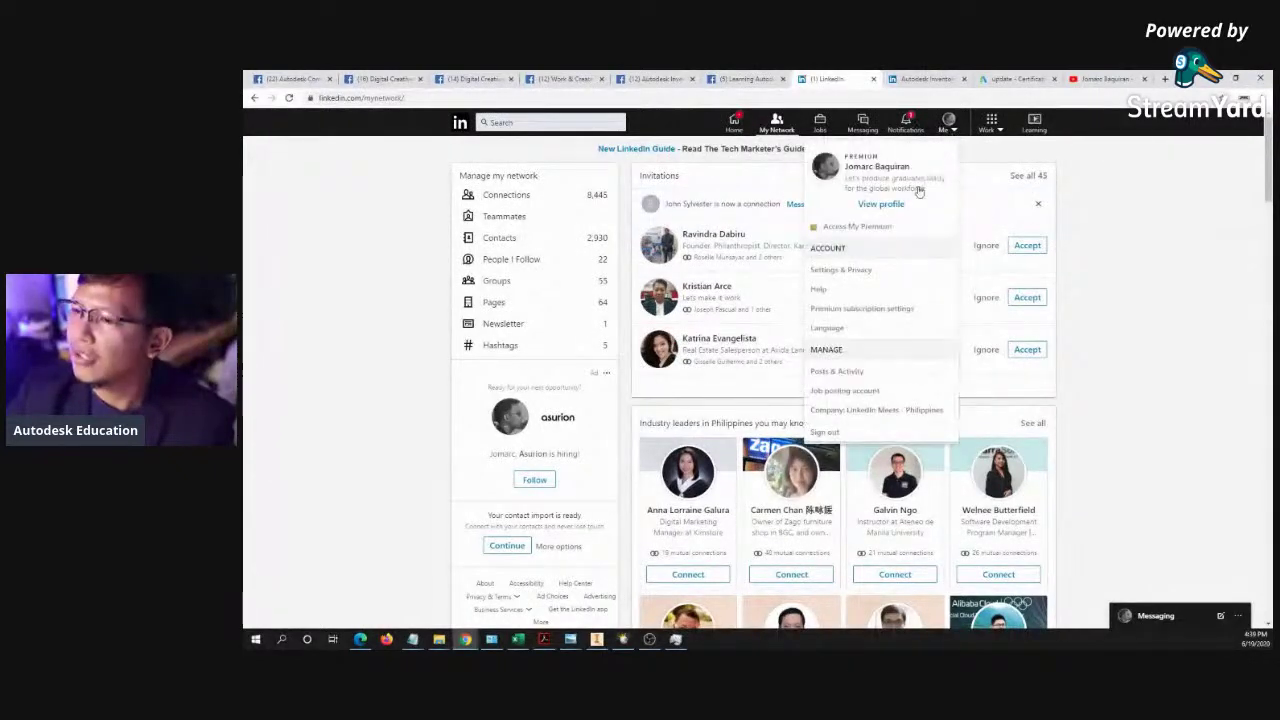
left_click(881, 205)
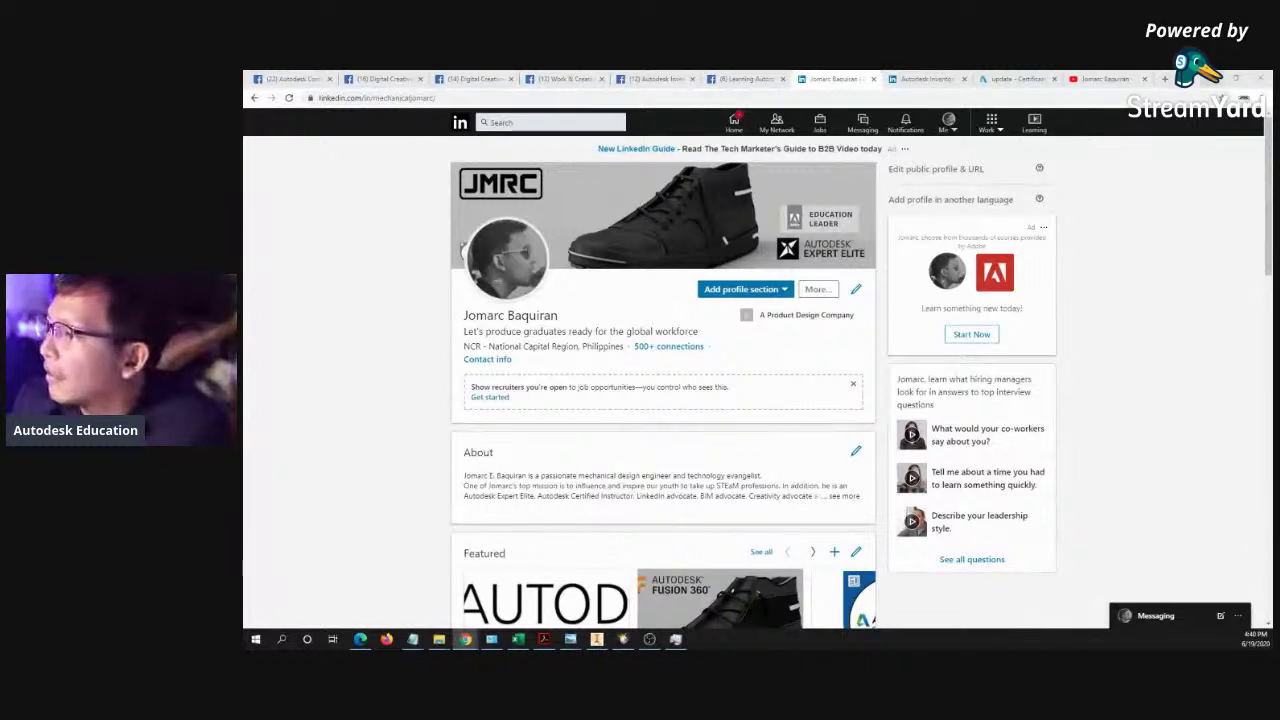
- Switch to Autodesk Inventor and choose the Two Point Center variant of the Rectangle tool for the front sketch
key("alt+Tab")
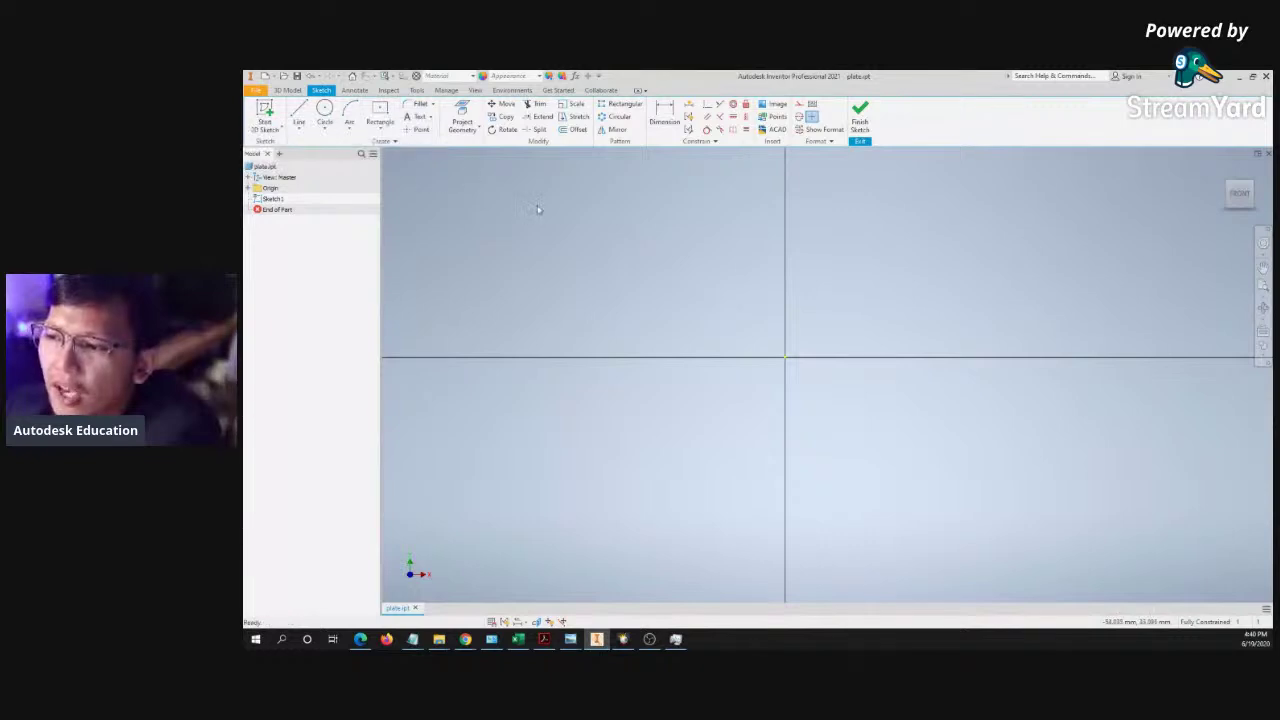
left_click(384, 127)
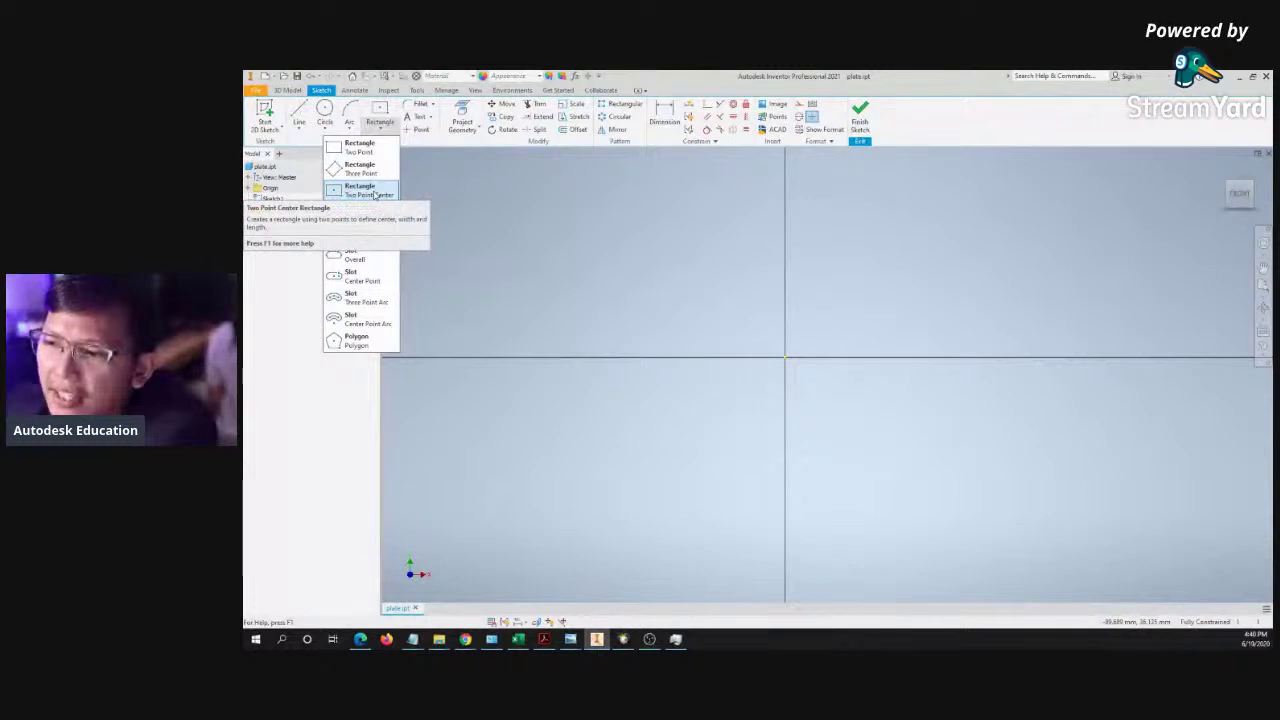
left_click(671, 232)
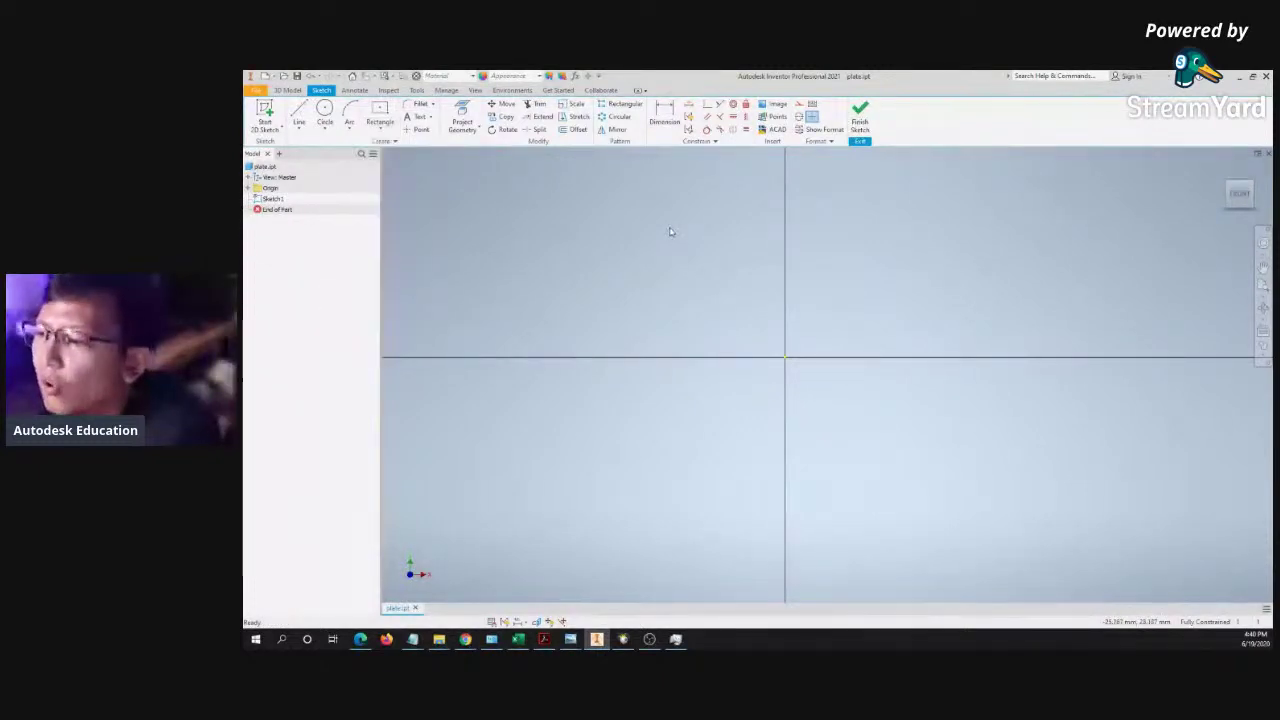
right_click(671, 232)
left_click(671, 232)
right_click(671, 233)
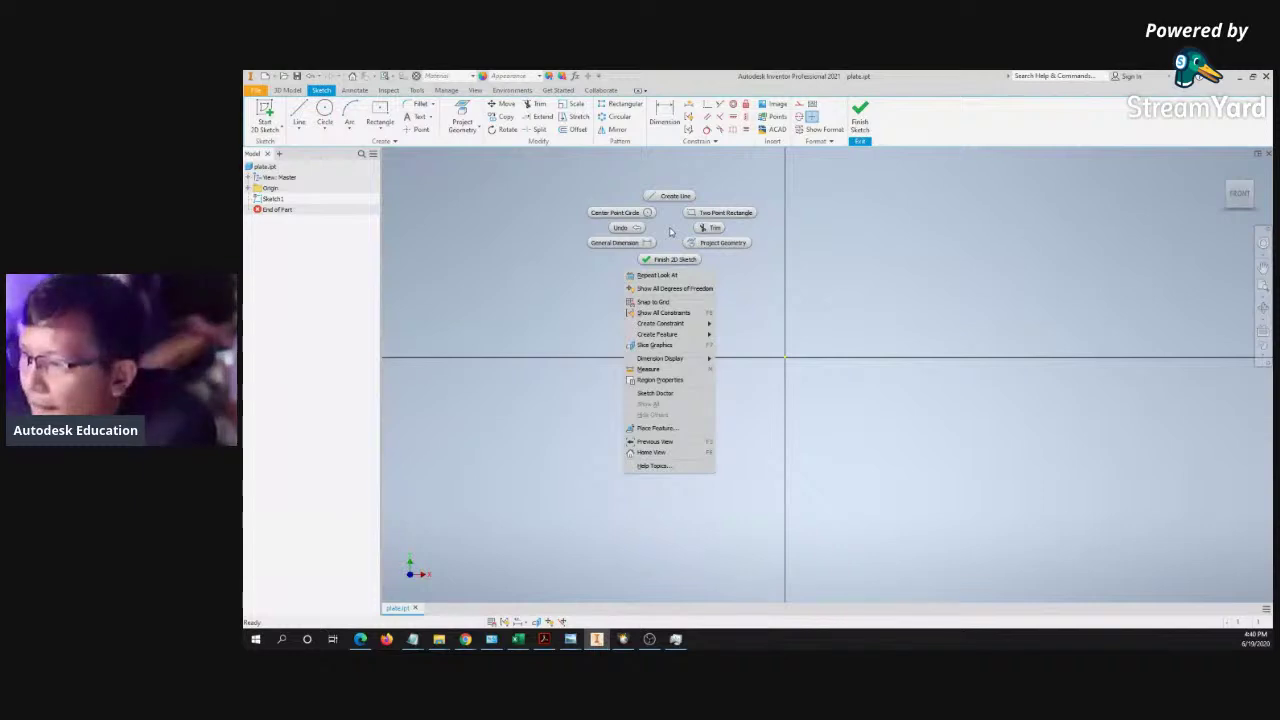
left_click(494, 220)
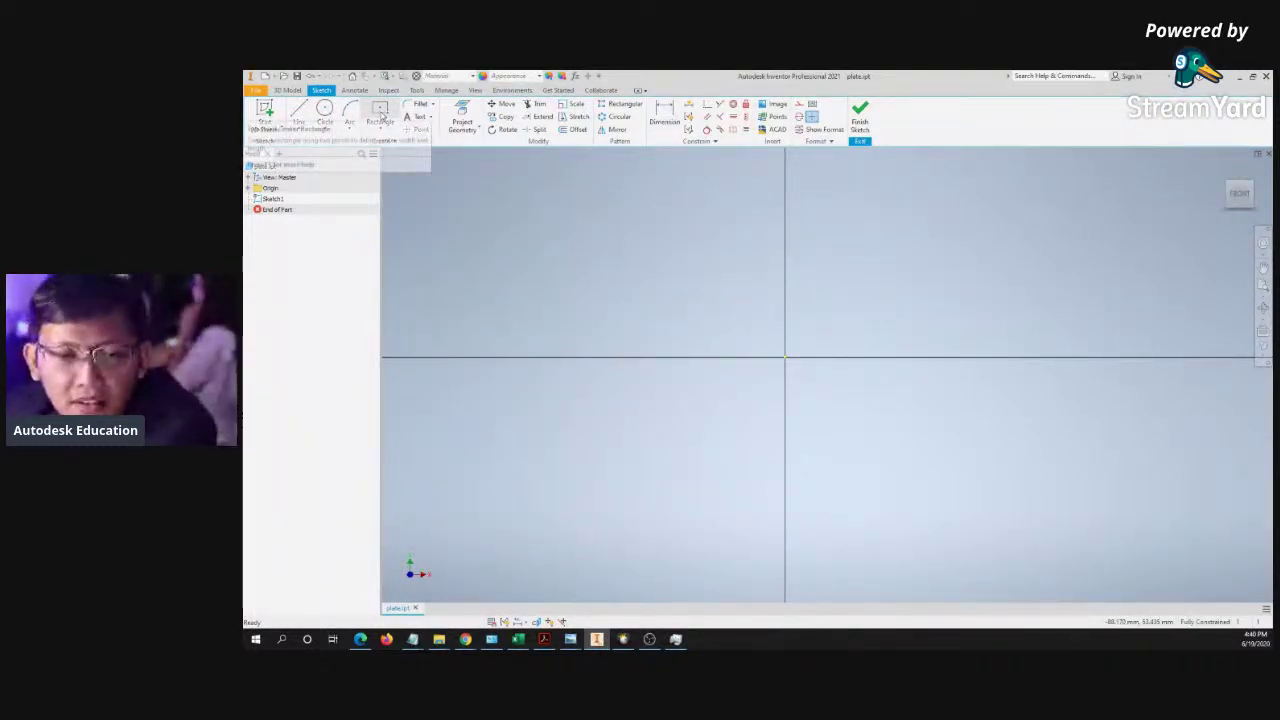
- Start a two-point center rectangle centered on the sketch origin and try a width of 456448
left_click(380, 112)
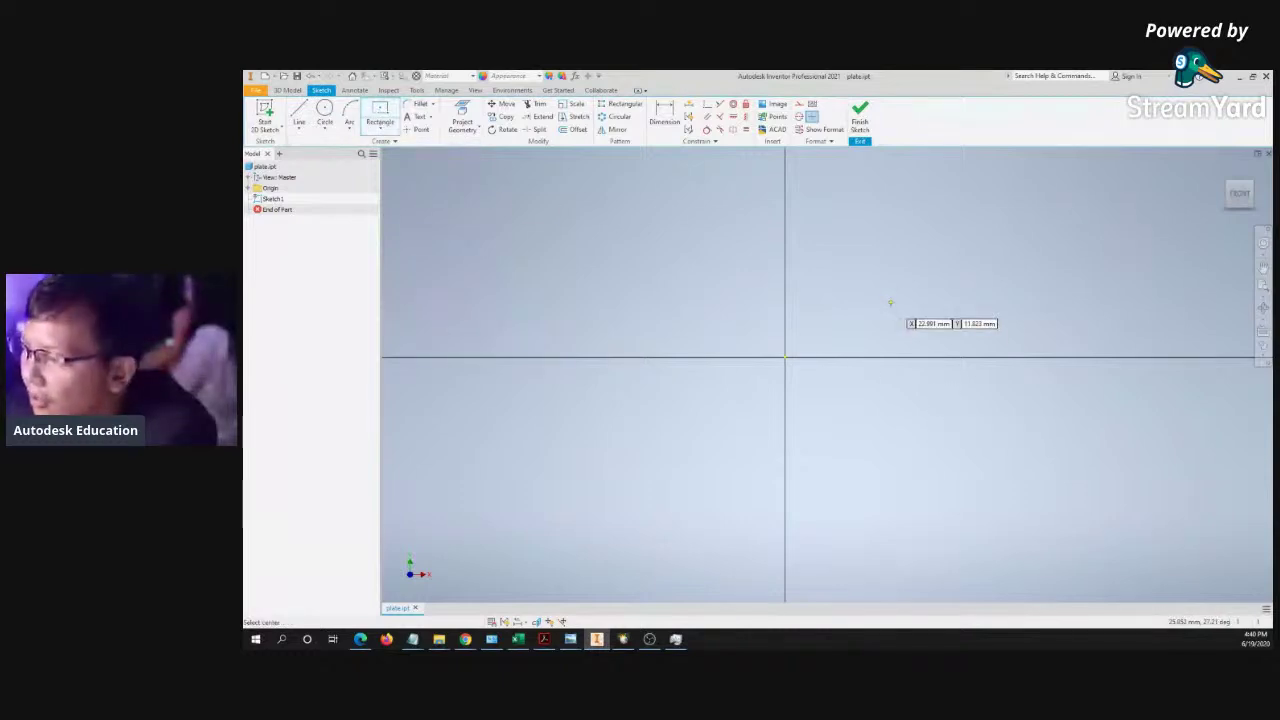
left_click(379, 120)
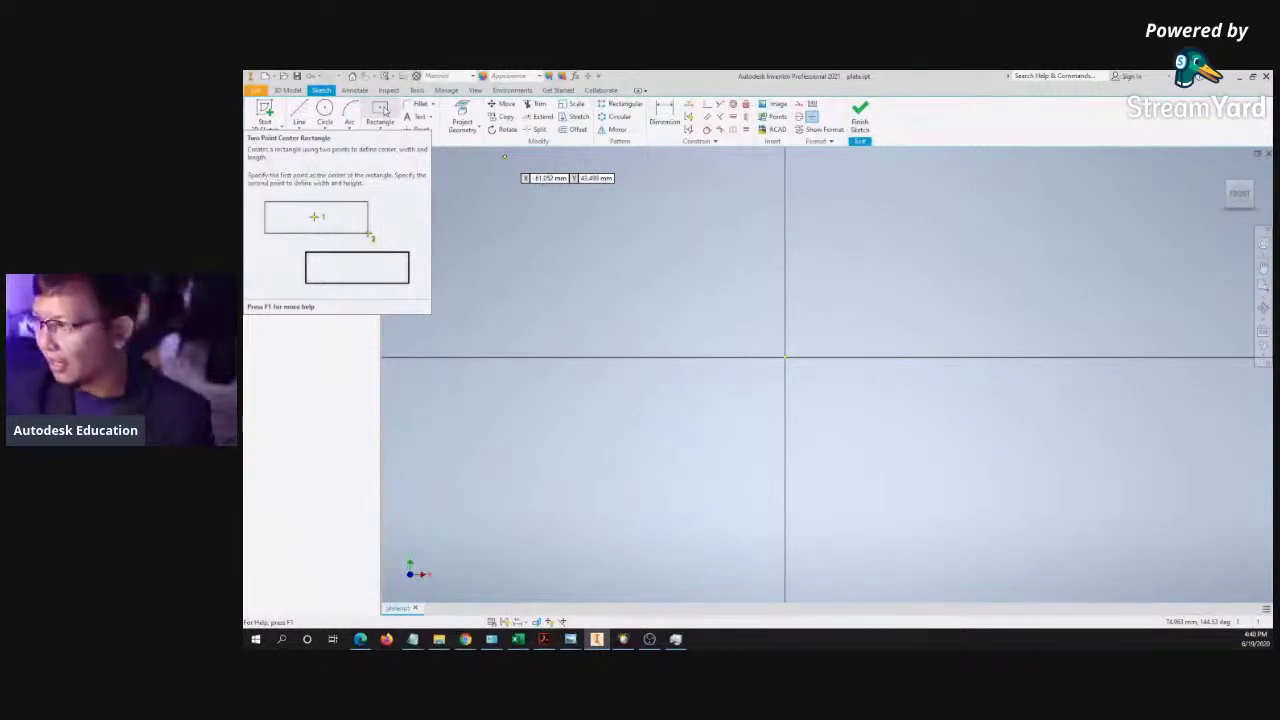
left_click(381, 112)
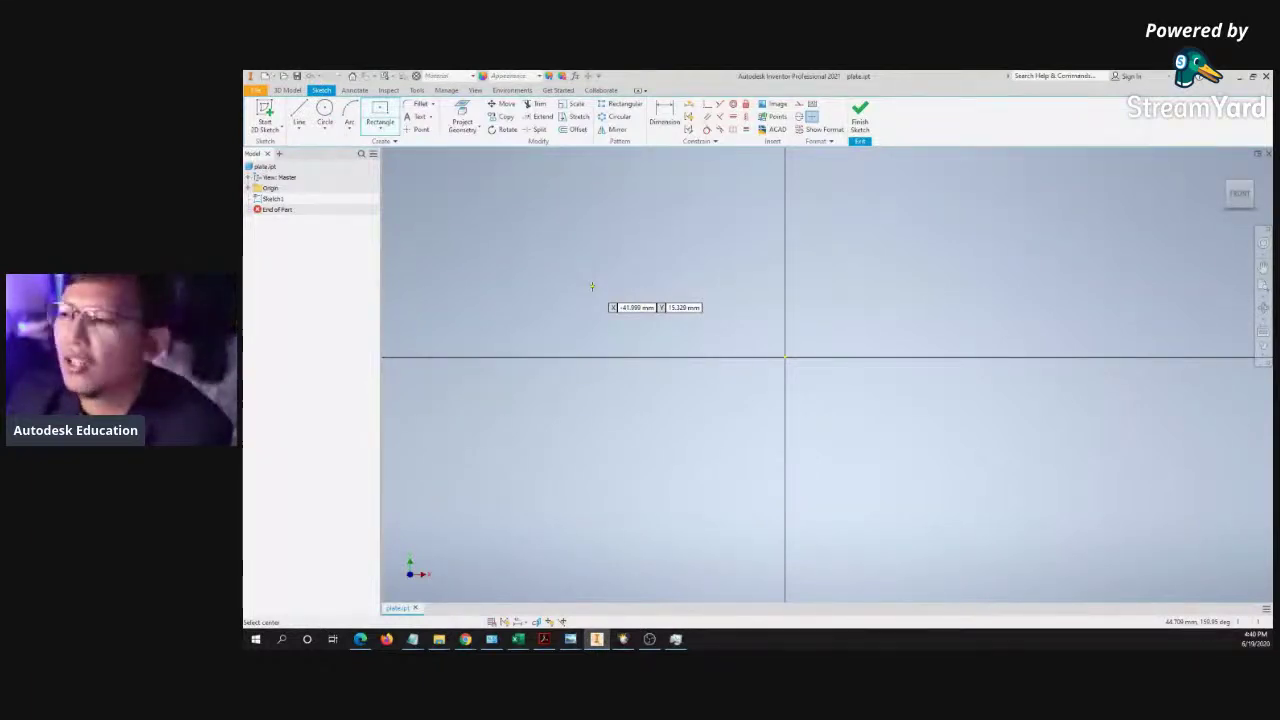
left_click(784, 356)
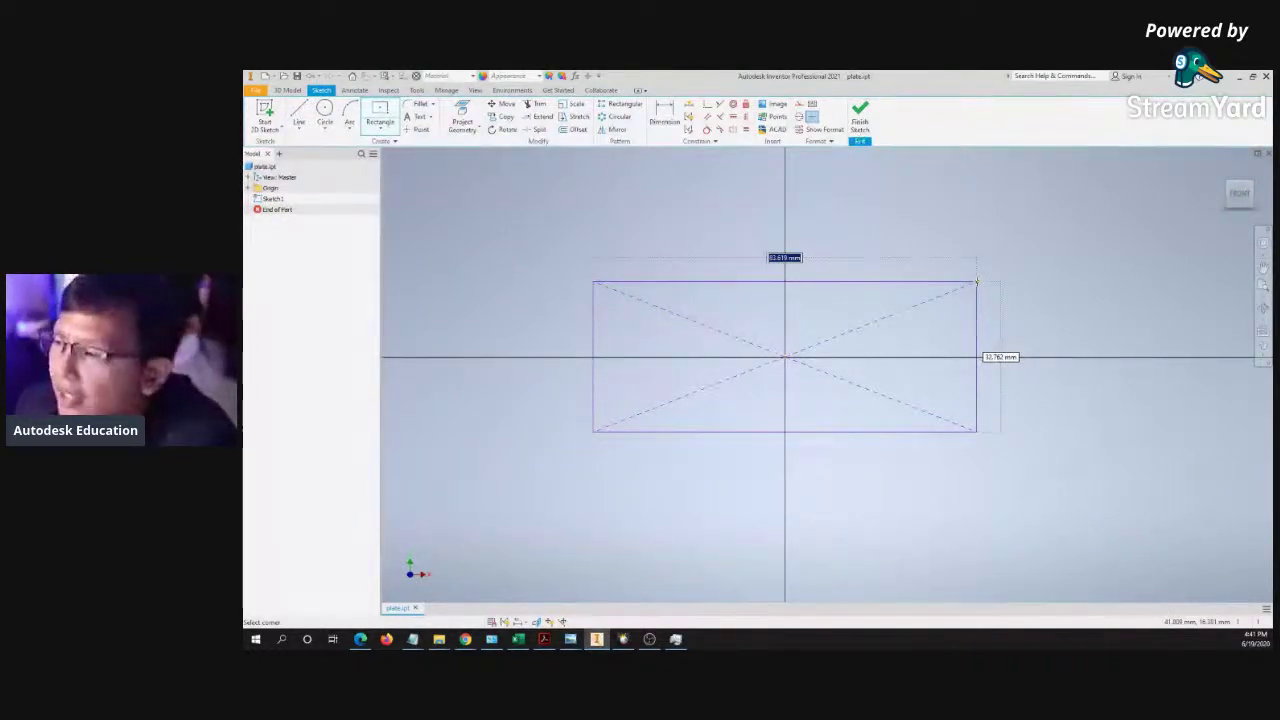
type("456448")
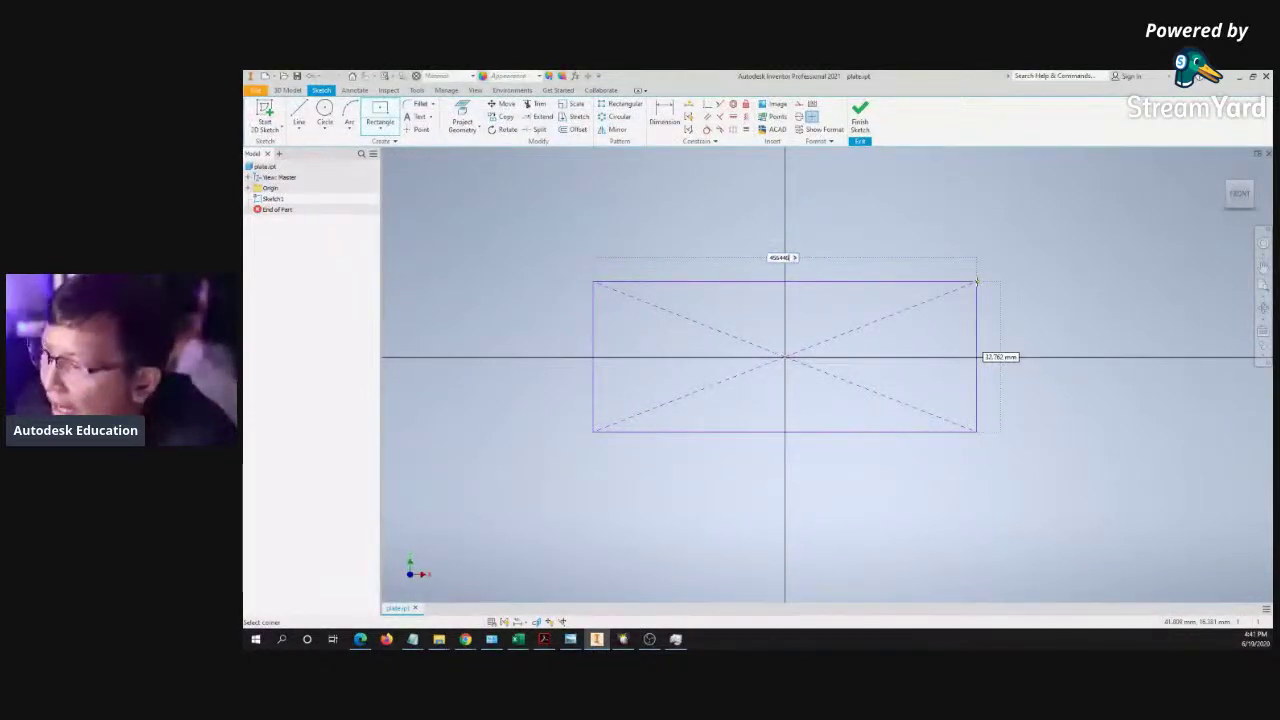
key("Tab")
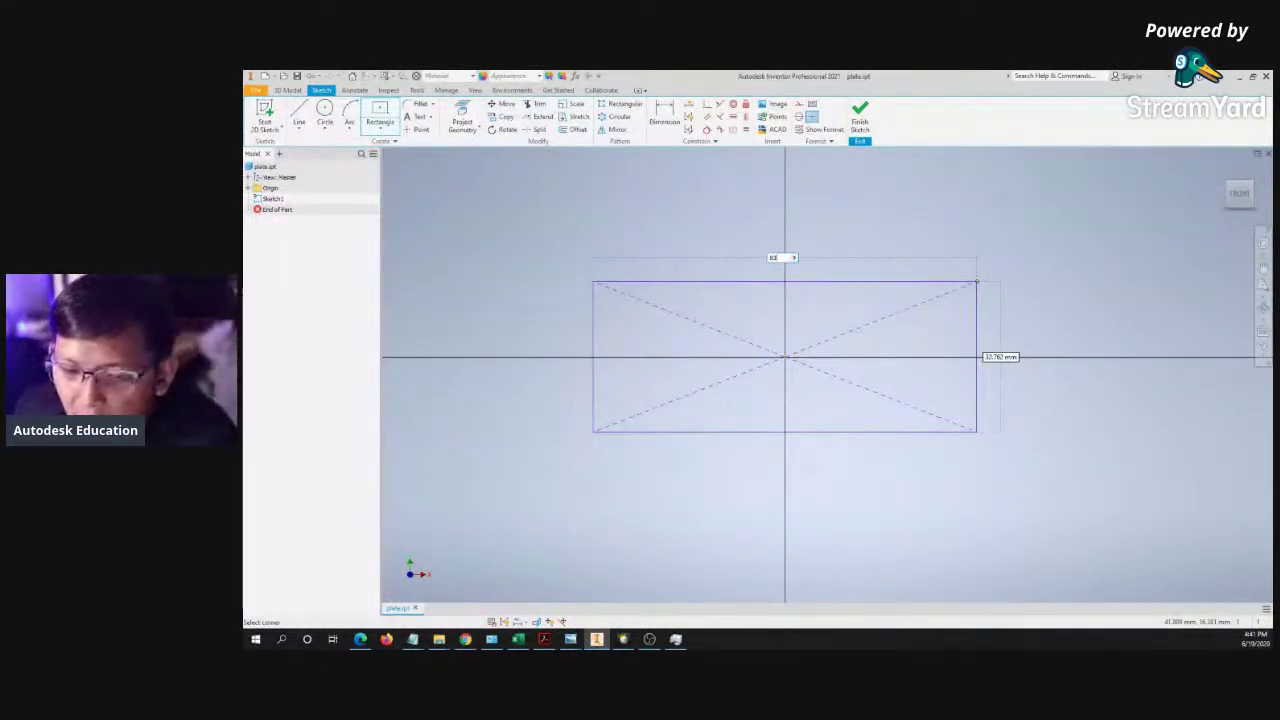
- Check the plate's dimensions in the rotator assembly drawing and complete the centered rectangle at 120 mm wide and 40 mm high
key("alt+Tab")
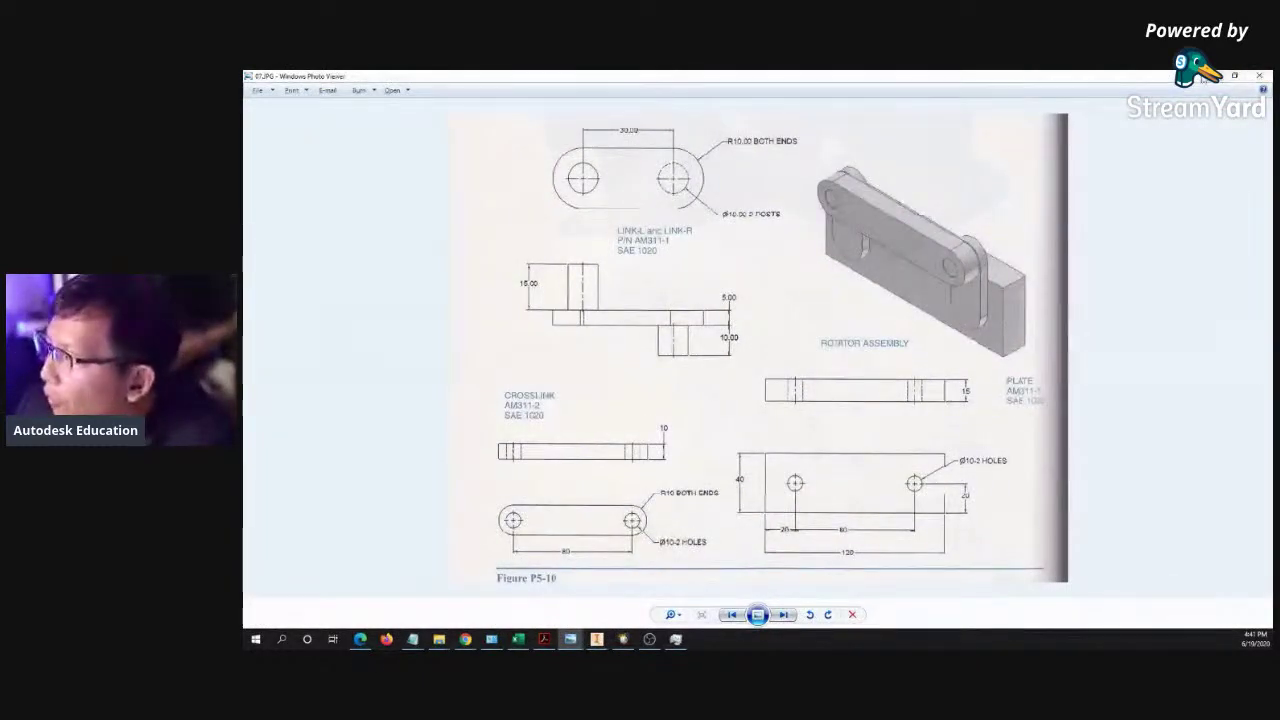
key("alt+Tab")
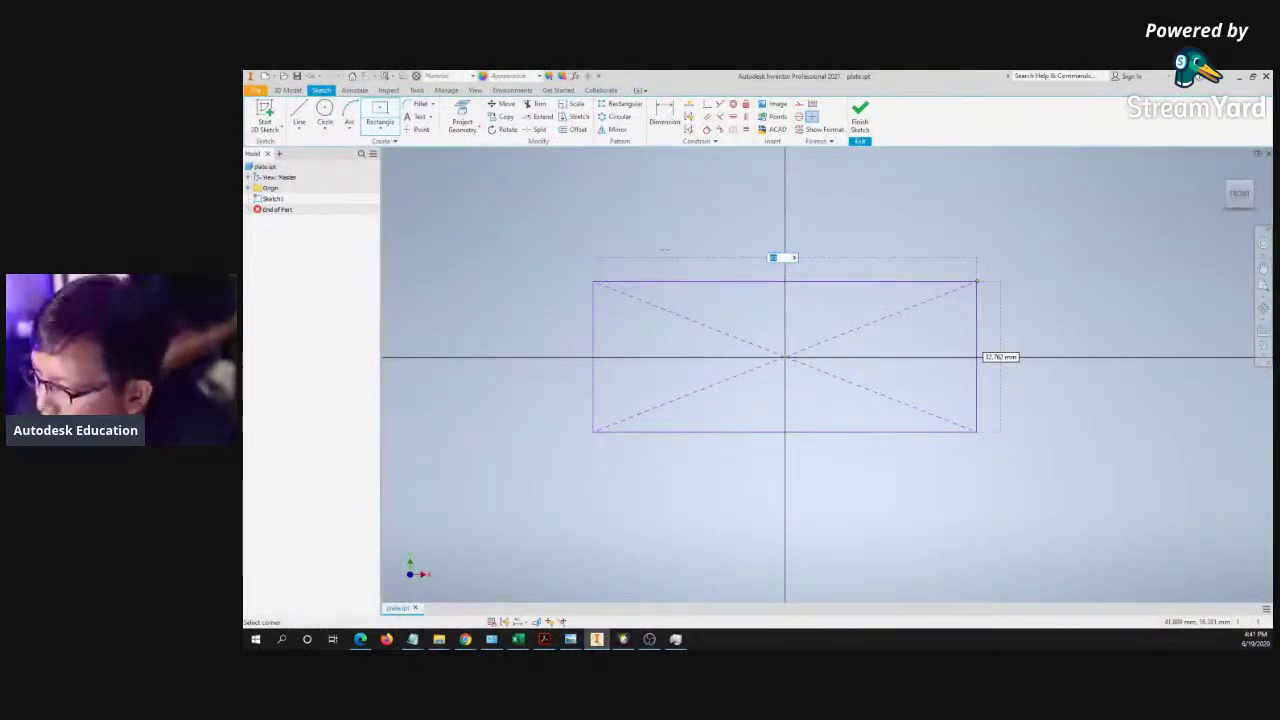
type("12")
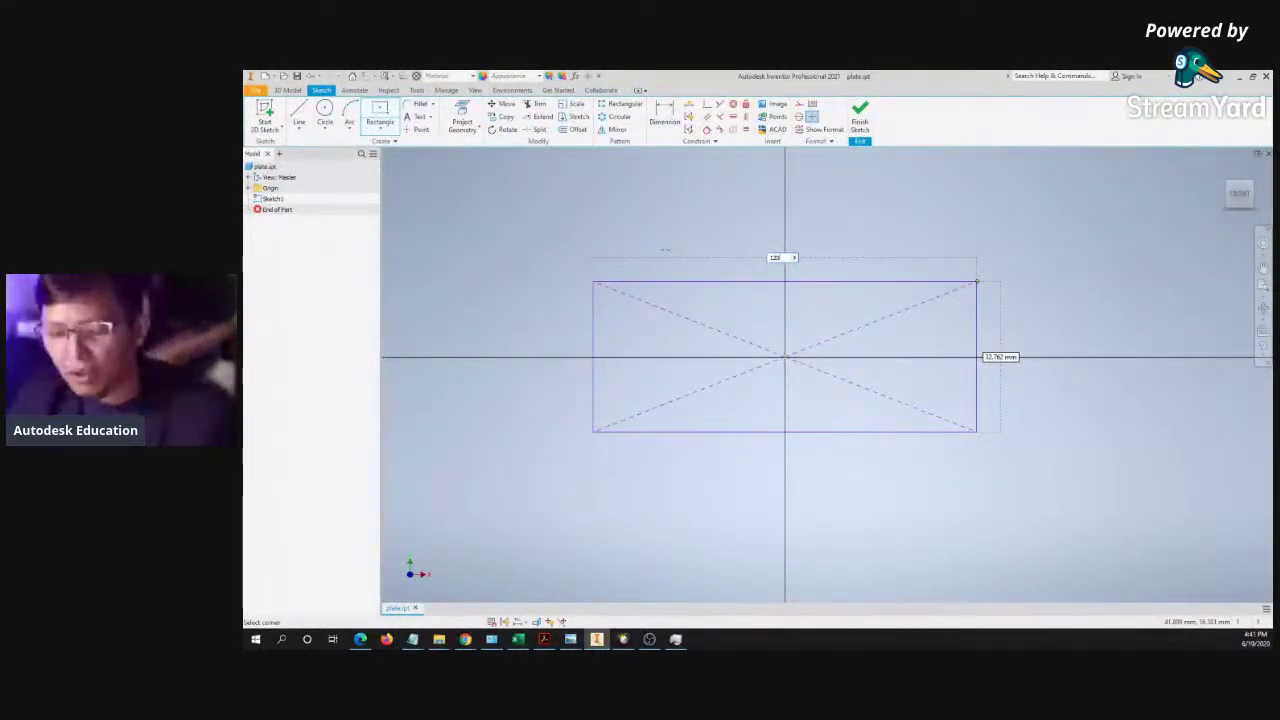
type("0")
key("Tab")
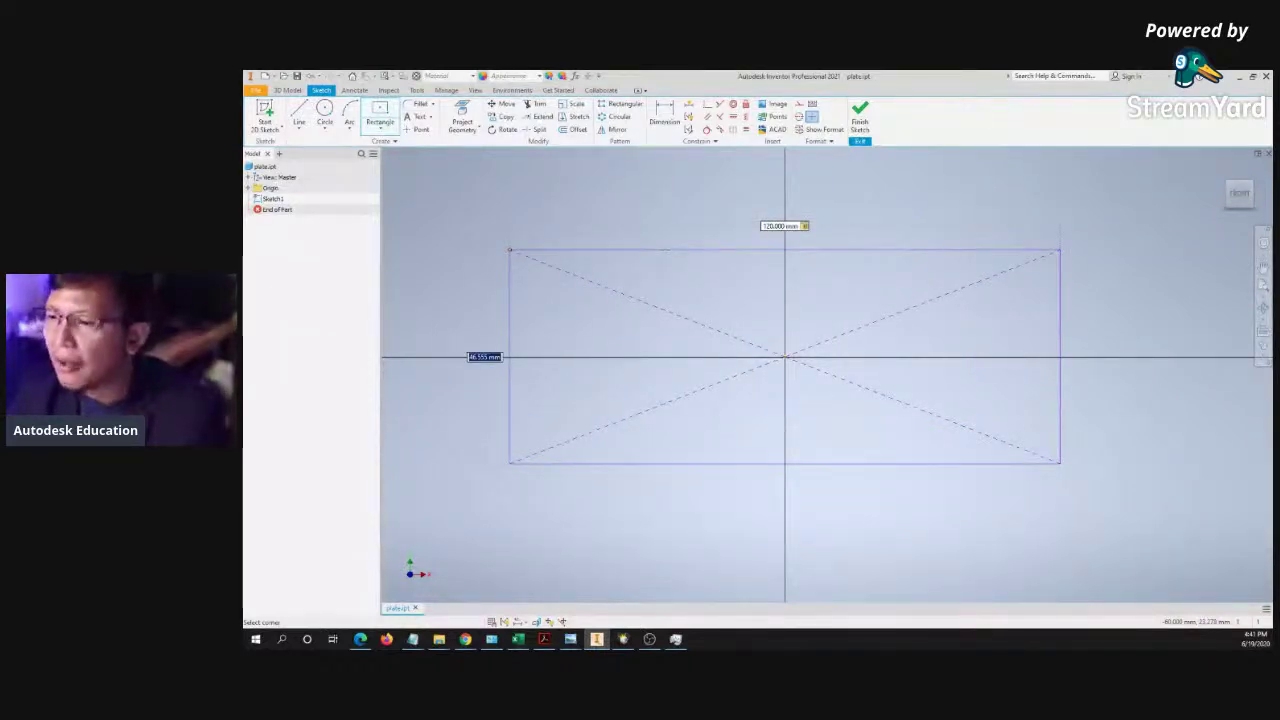
type("4")
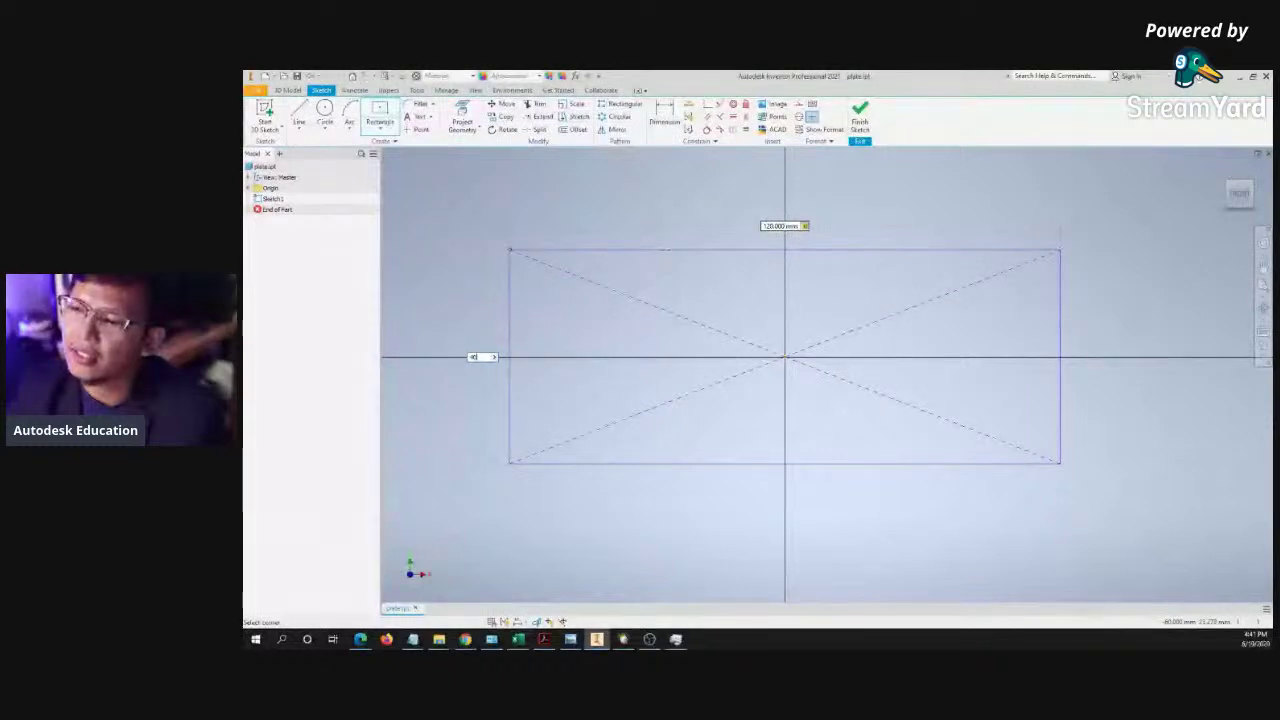
type("0")
key("Return")
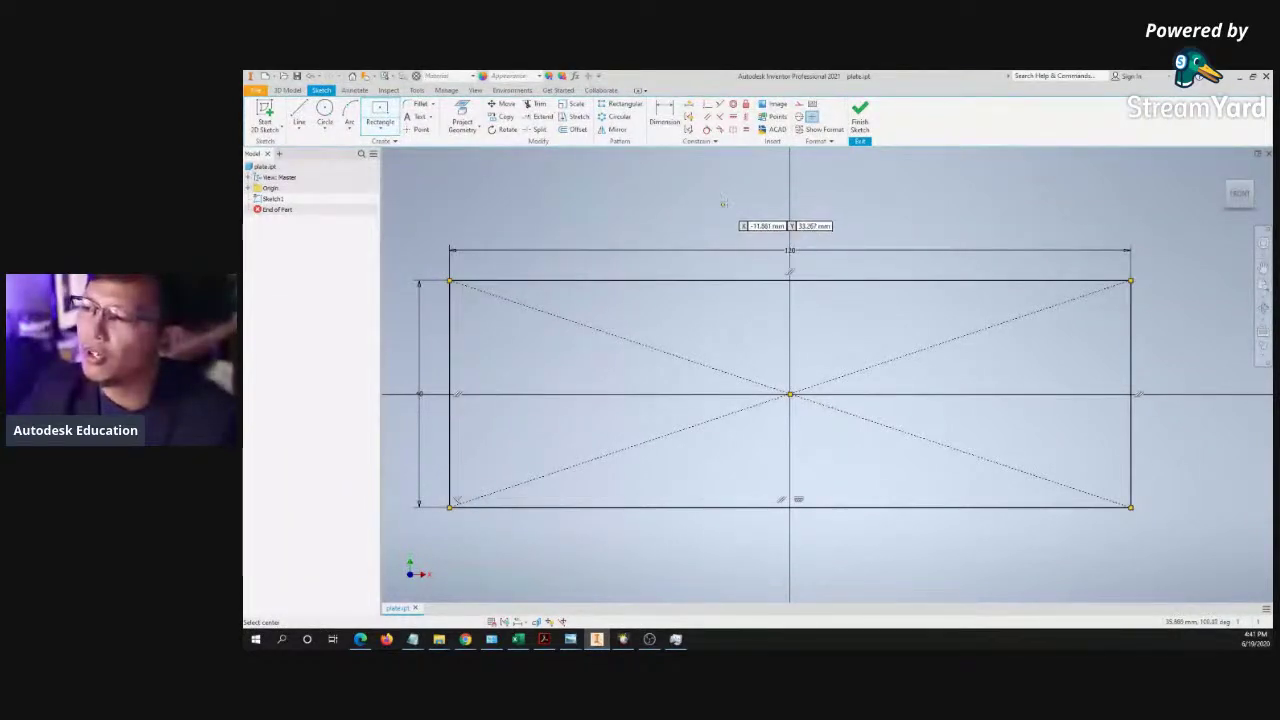
middle_click_drag(736, 201, 742, 200)
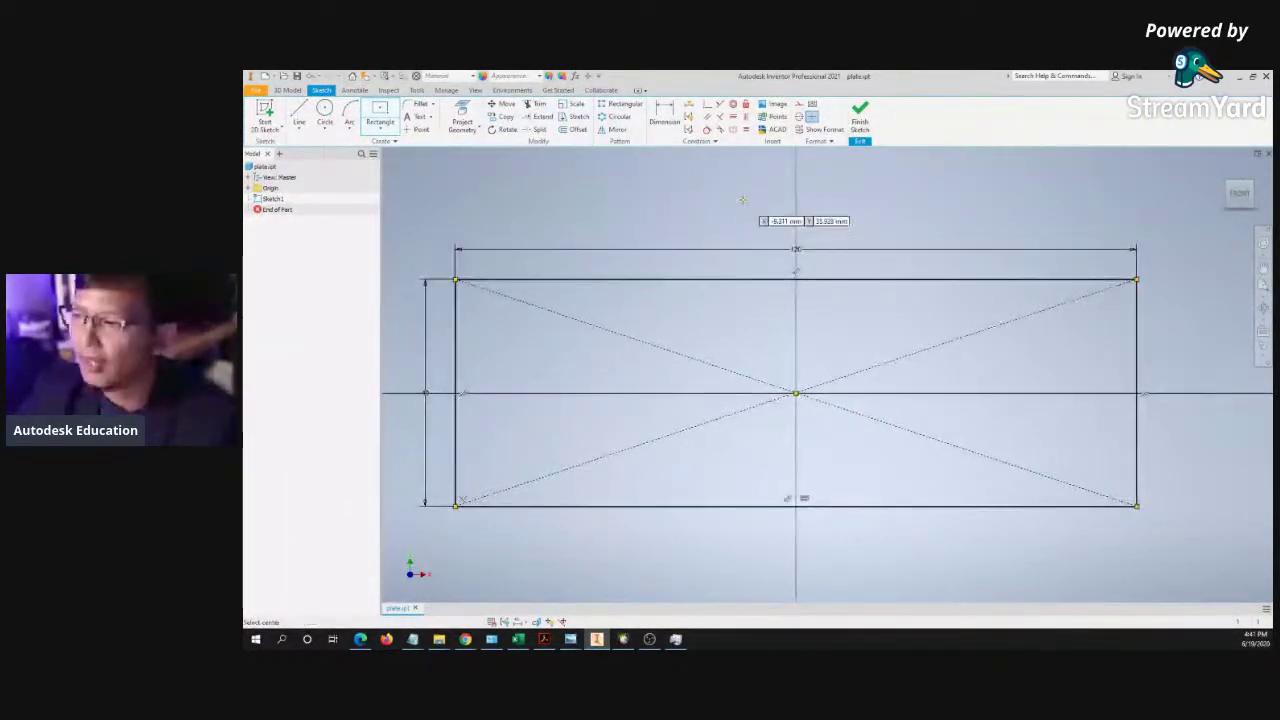
key("Escape")
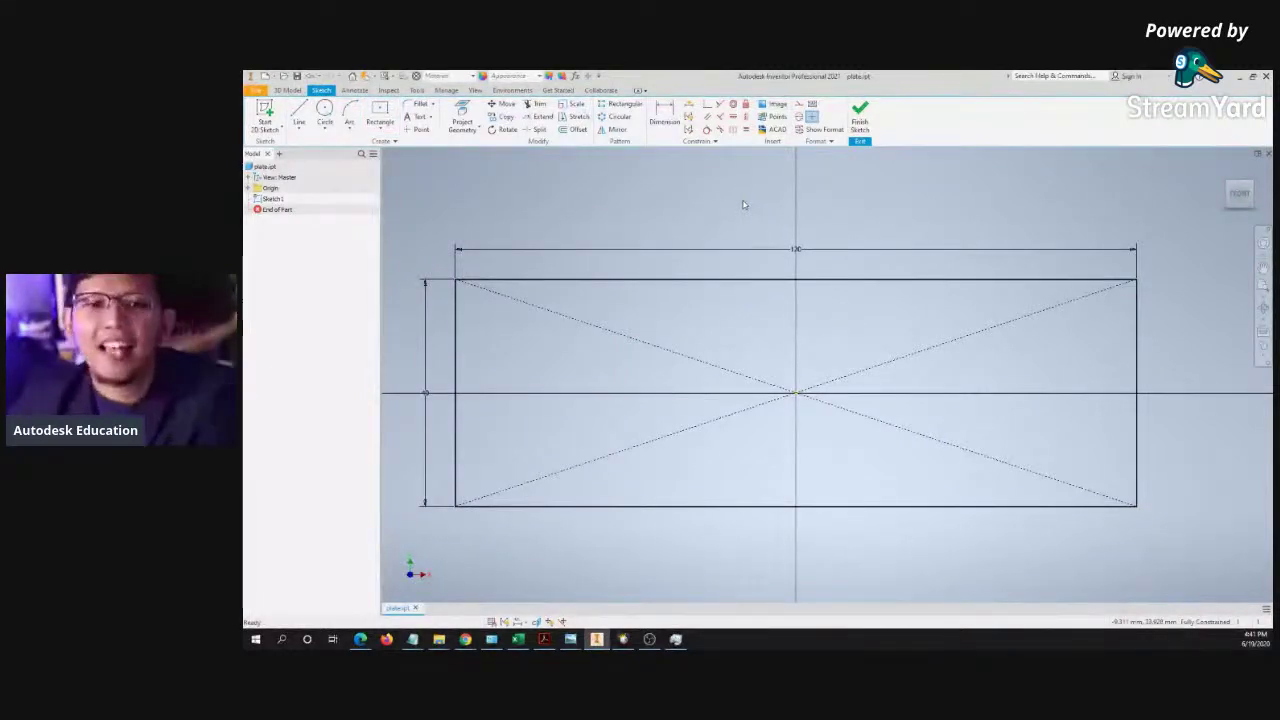
- Examine the dimensioned plate rectangle up close and as a whole
scroll(829, 234, "down", 3)
scroll(886, 285, "up", 3)
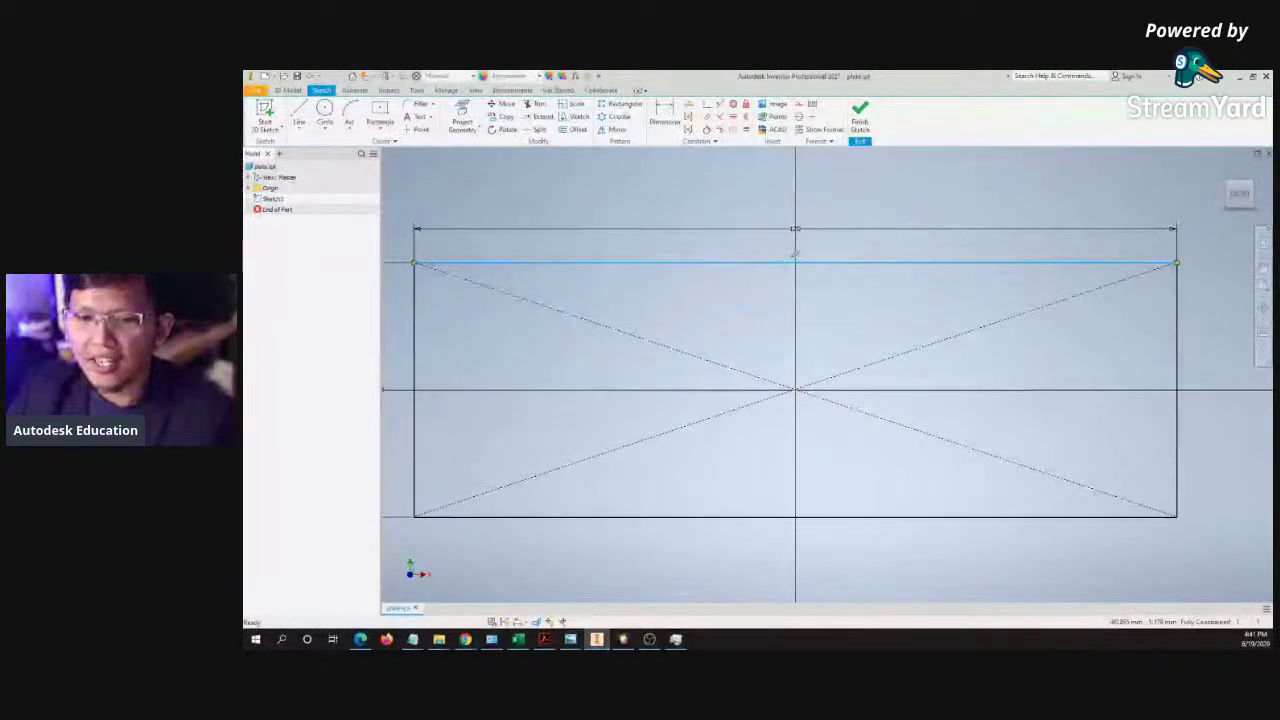
scroll(906, 281, "down", 5)
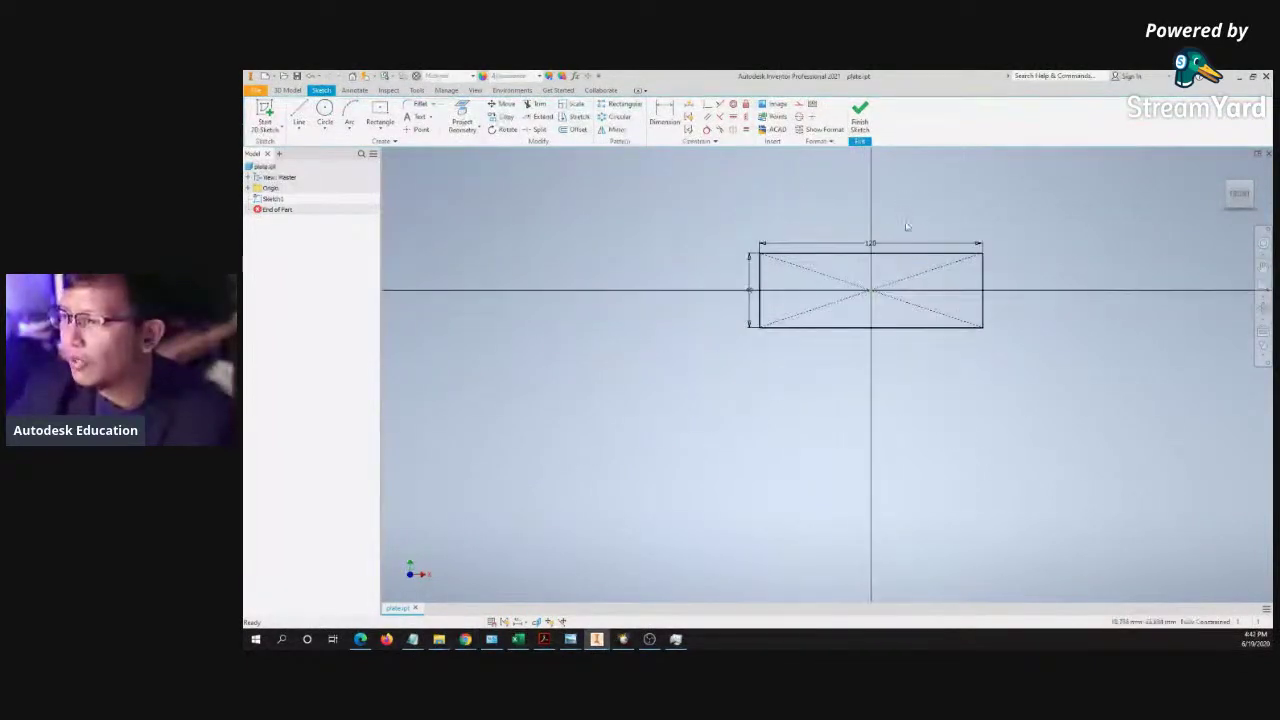
scroll(1000, 277, "up", 8)
scroll(1000, 277, "down", 5)
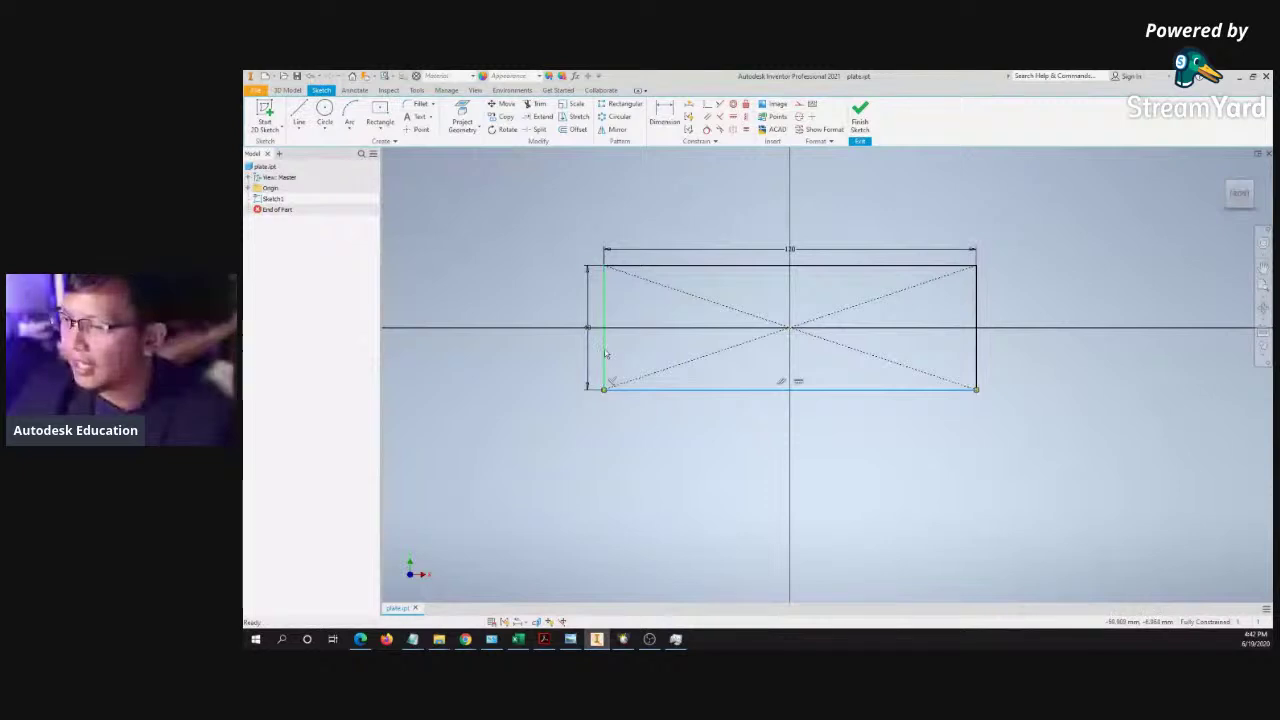
scroll(550, 207, "up", 3)
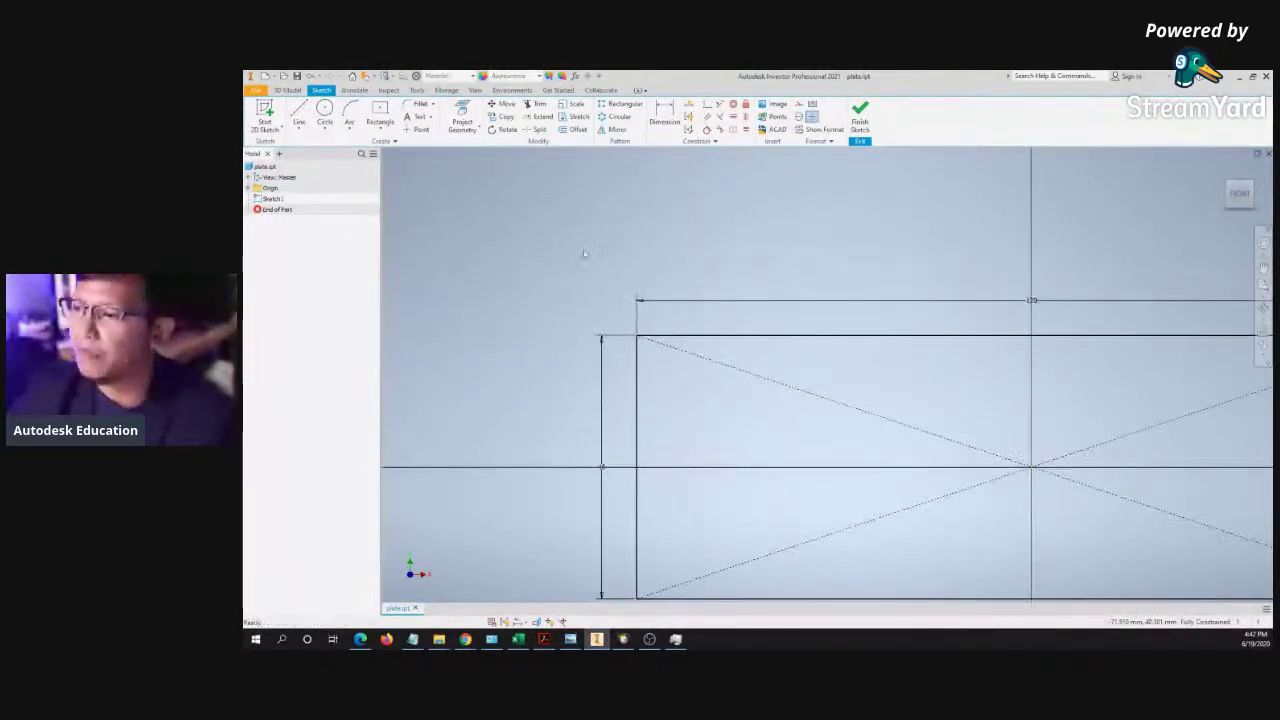
scroll(555, 213, "down", 2)
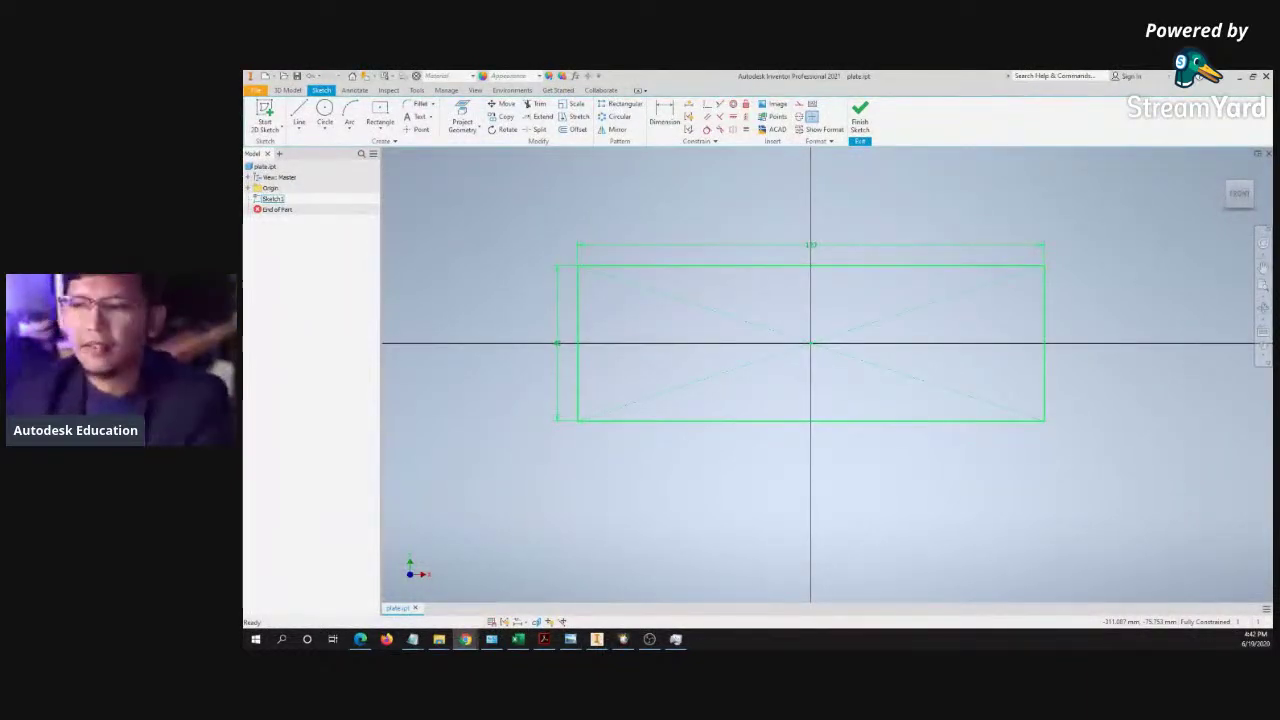
middle_click_drag(692, 253, 698, 251)
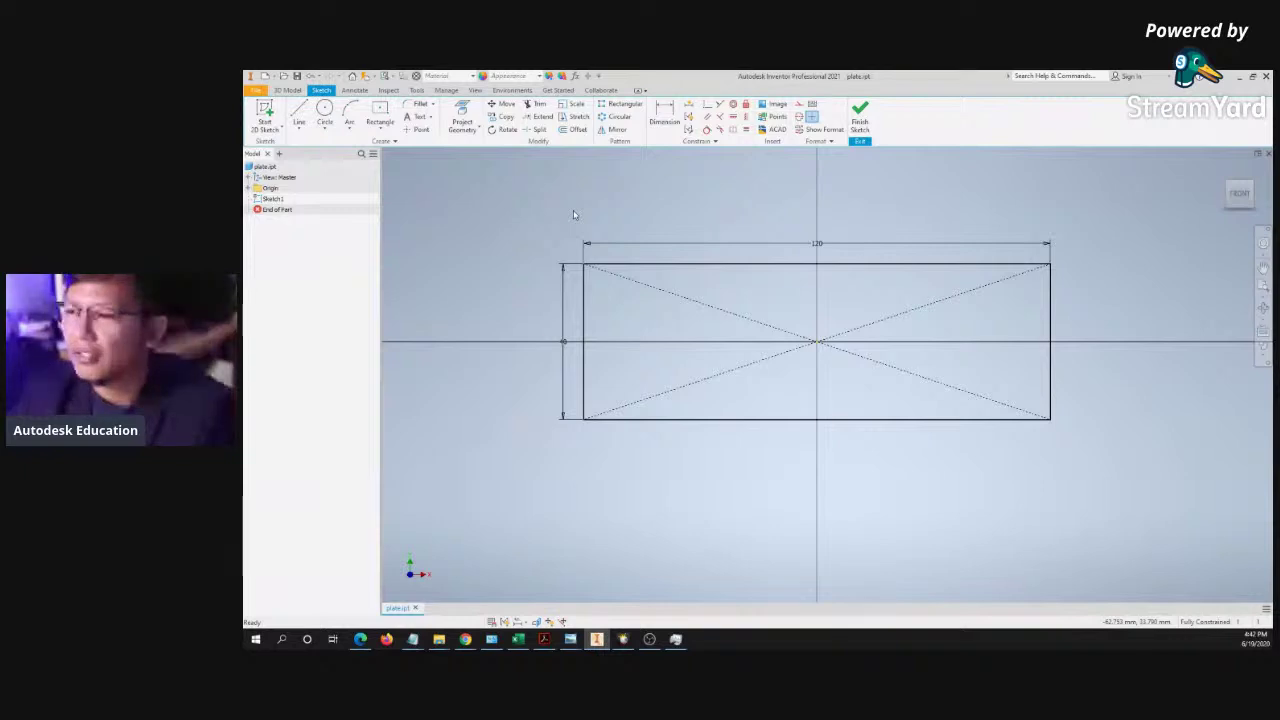
scroll(575, 218, "down", 2)
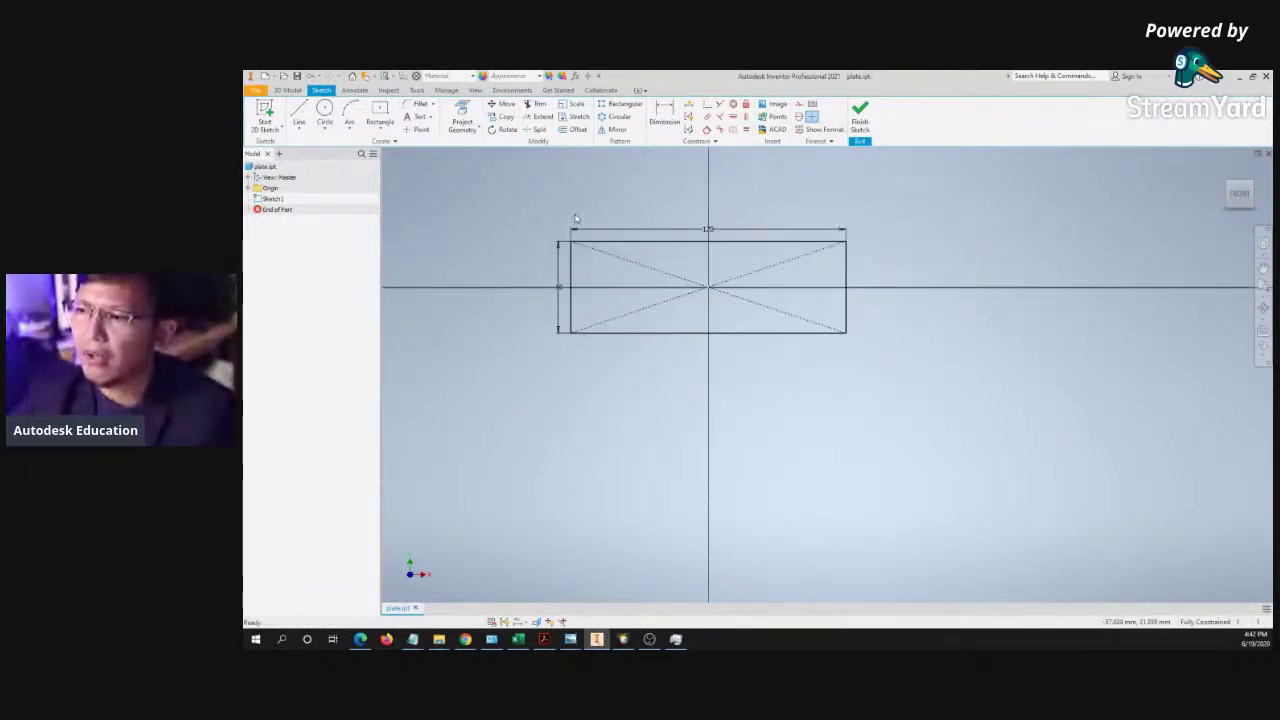
scroll(700, 244, "up", 3)
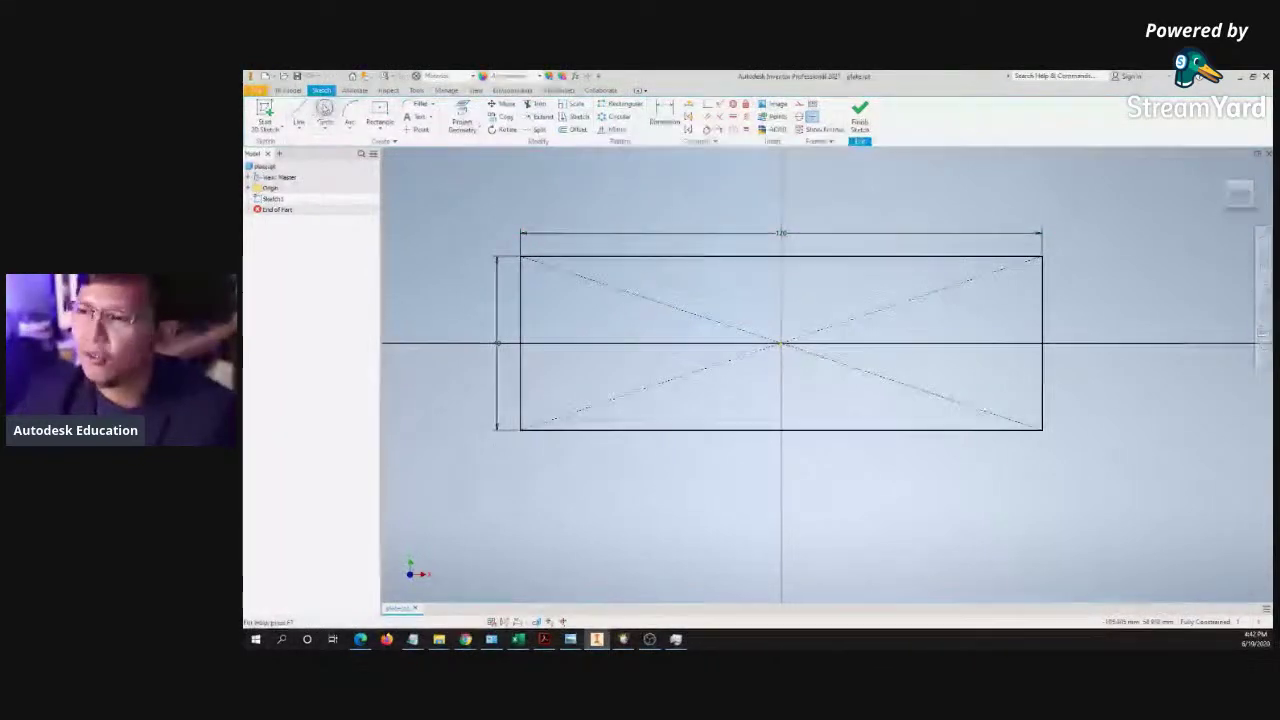
left_click(324, 108)
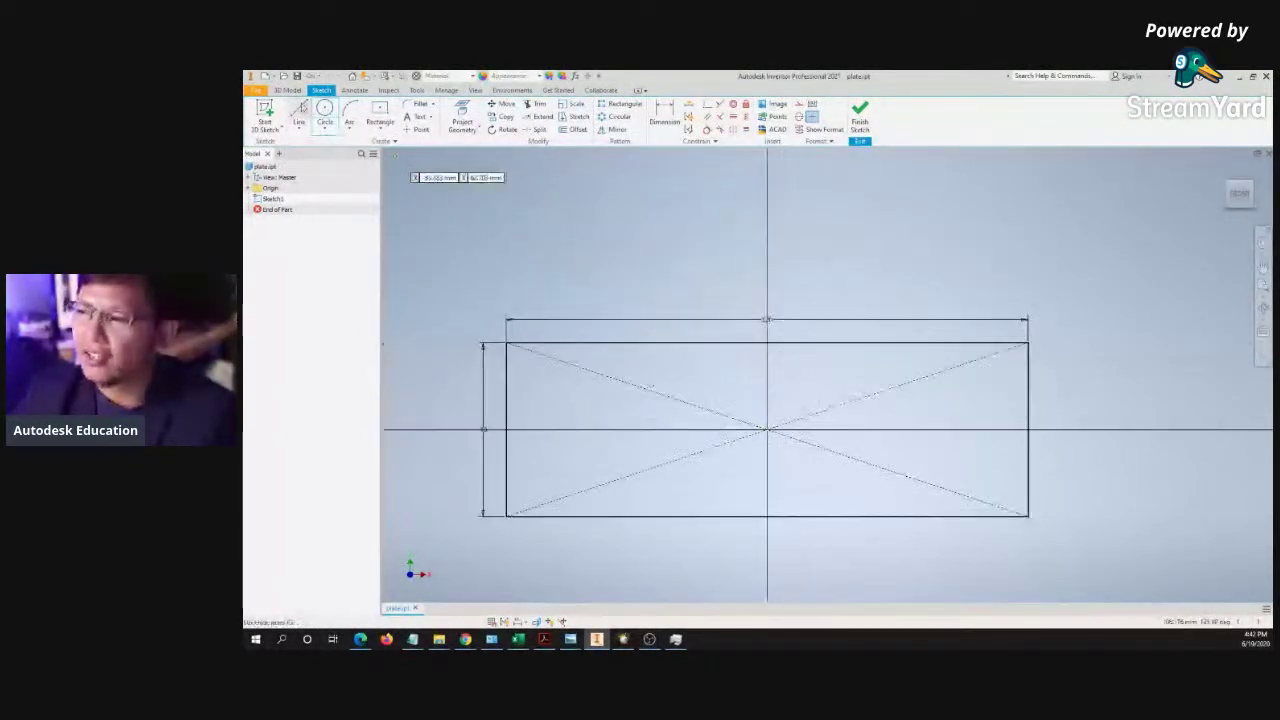
right_click(642, 209)
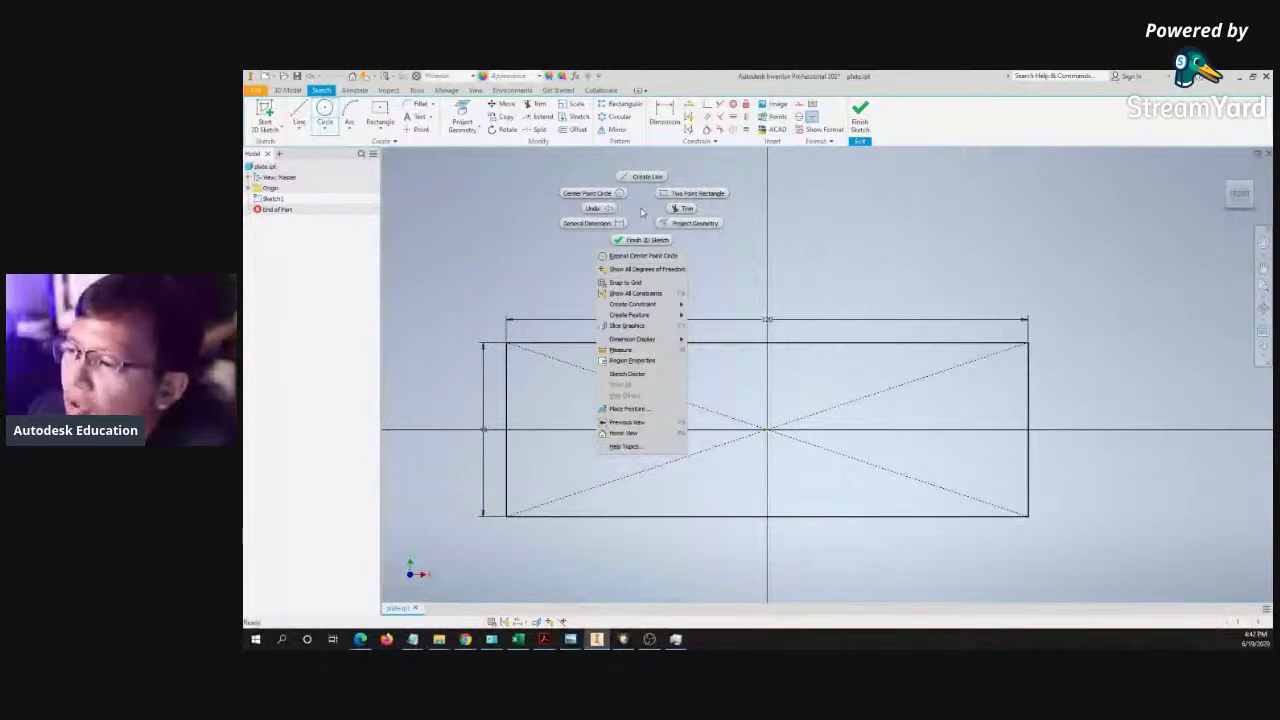
key("Escape")
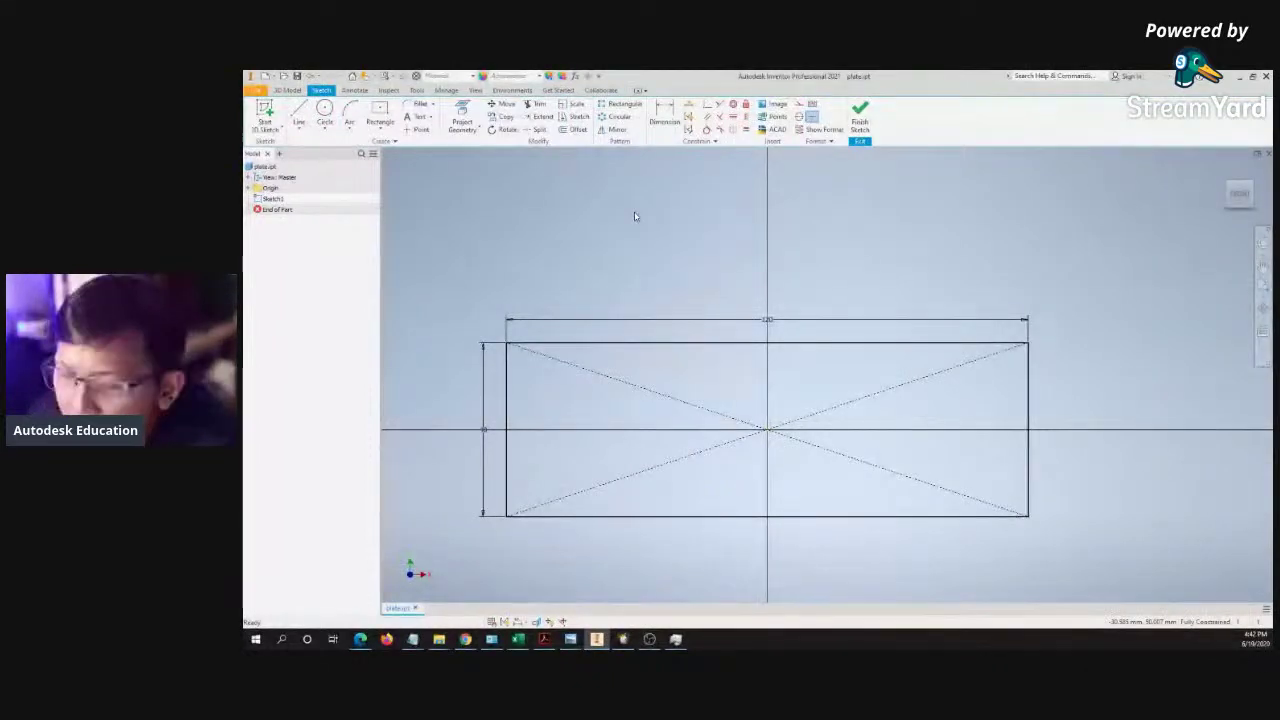
- Draw two separate center point circles above the plate rectangle, about 13 mm and about 17 mm in diameter
right_click(634, 216)
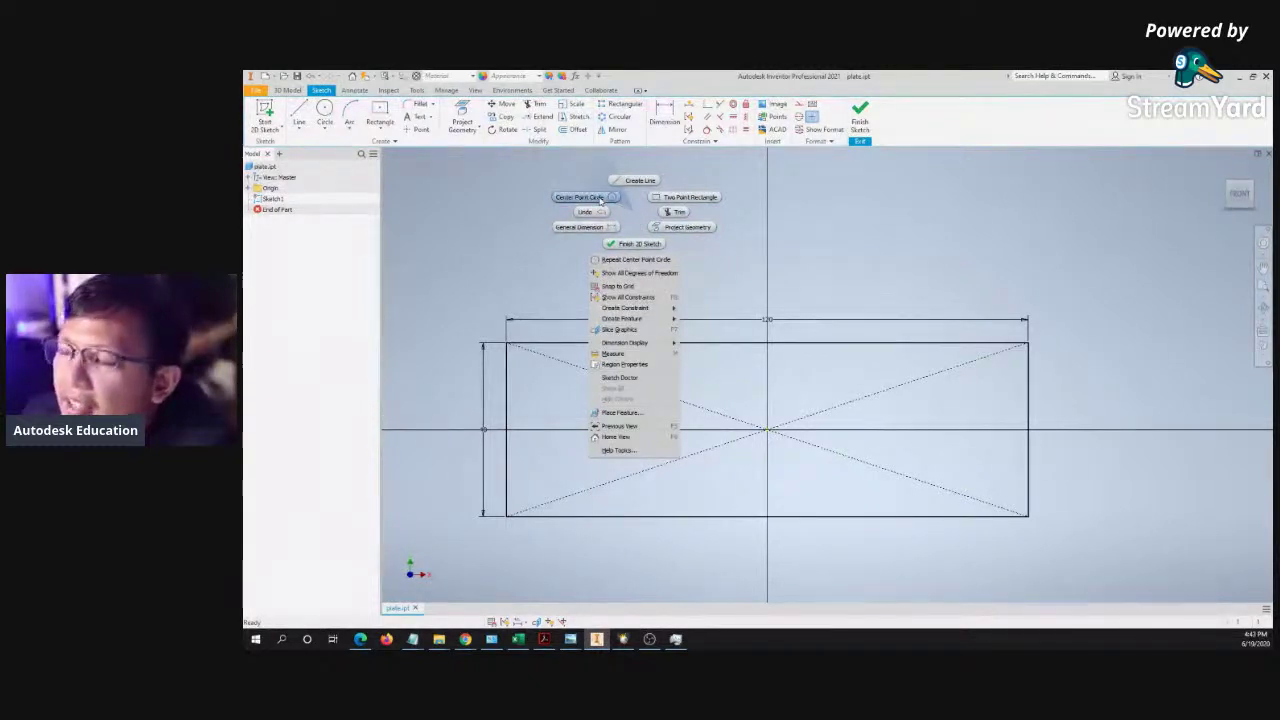
left_click(601, 198)
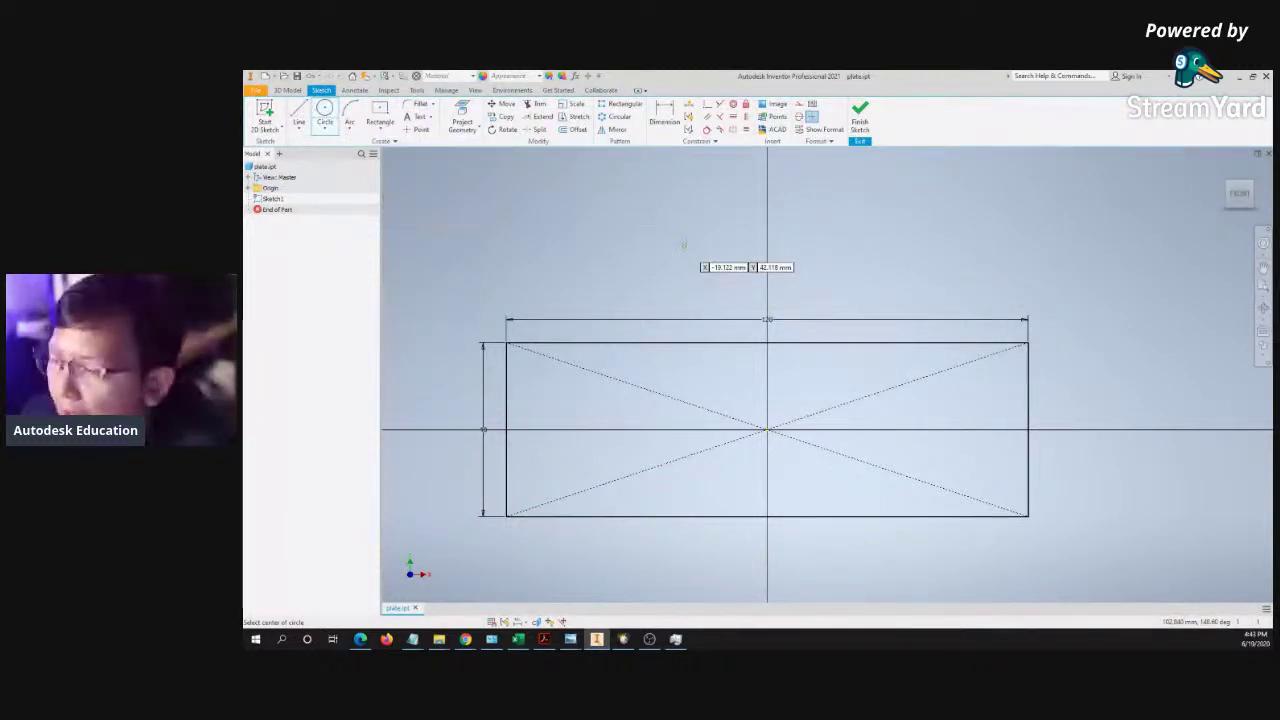
scroll(686, 258, "down", 2)
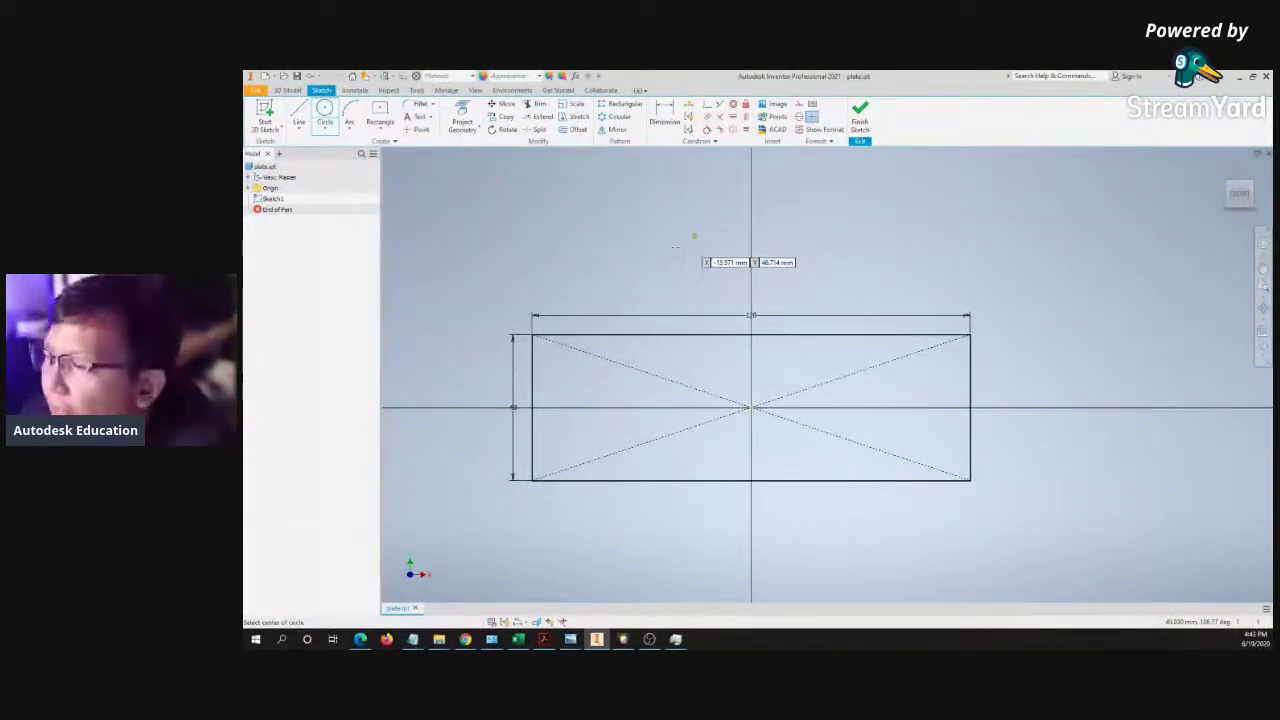
left_click(614, 221)
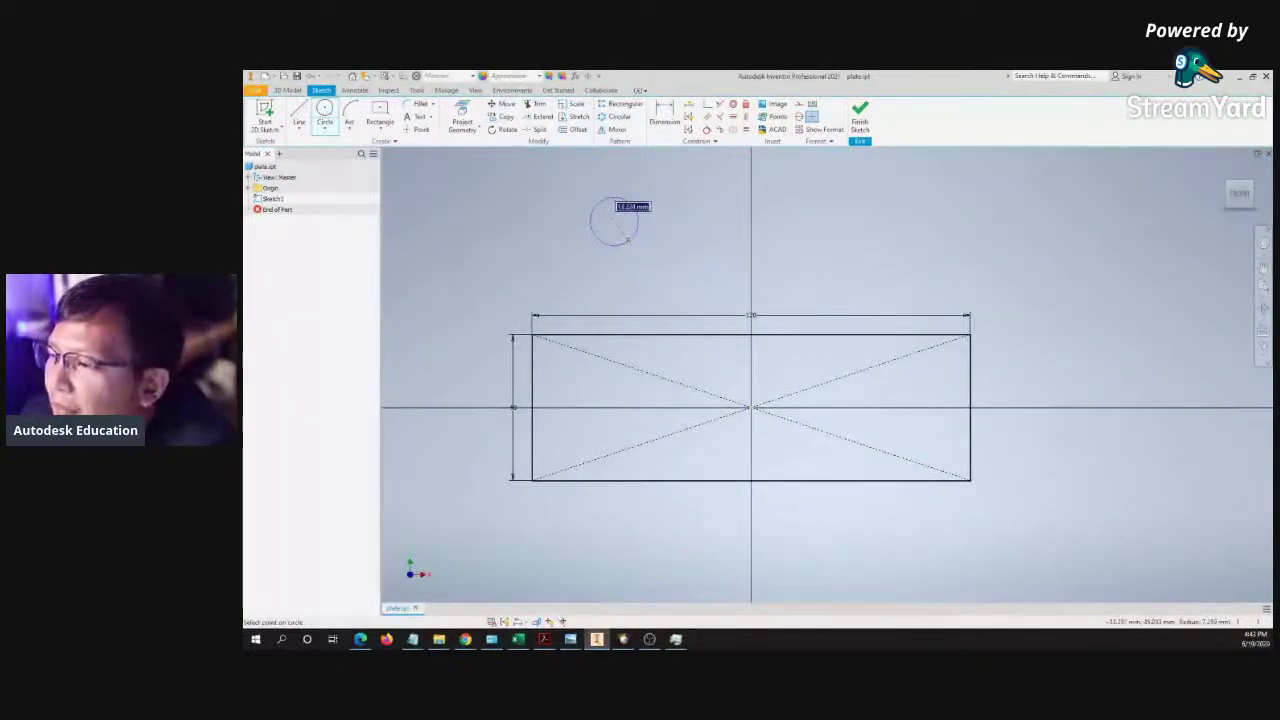
left_click(632, 236)
left_click(780, 212)
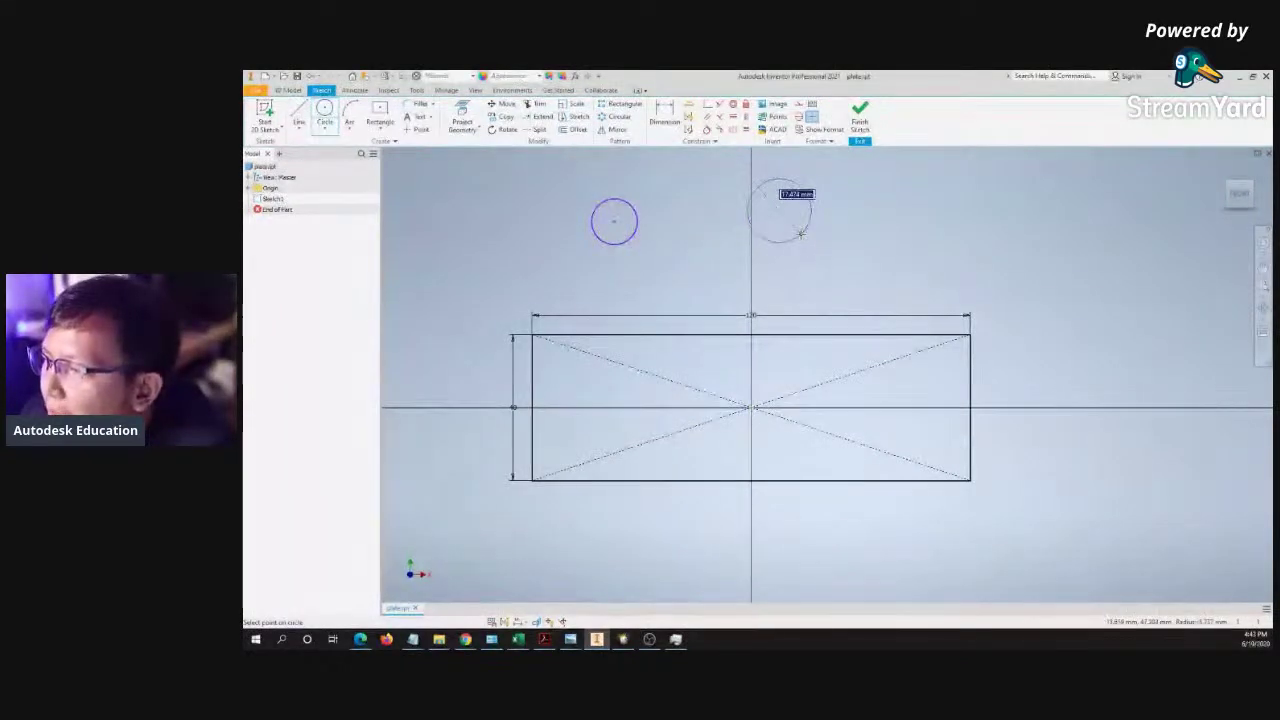
left_click(802, 234)
key("Escape")
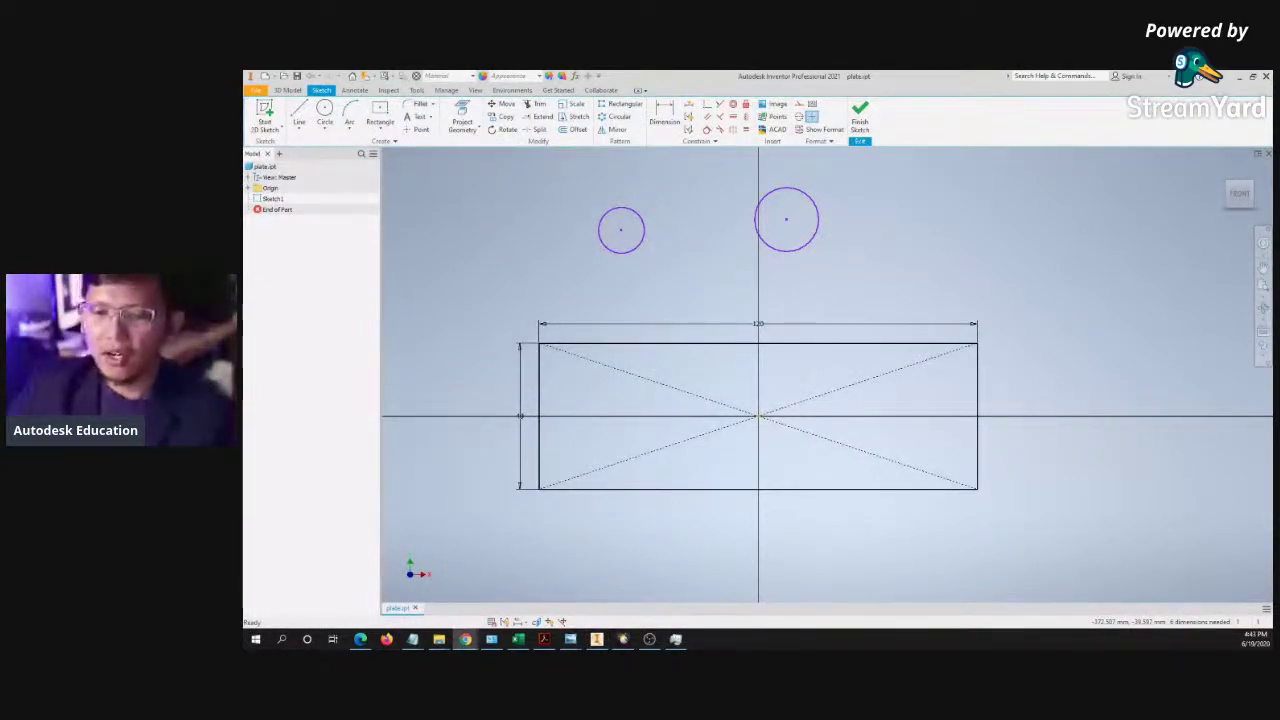
- Check the plate's hole specifications in the rotator assembly drawing and return to the plate sketch in Autodesk Inventor
key("alt+Tab")
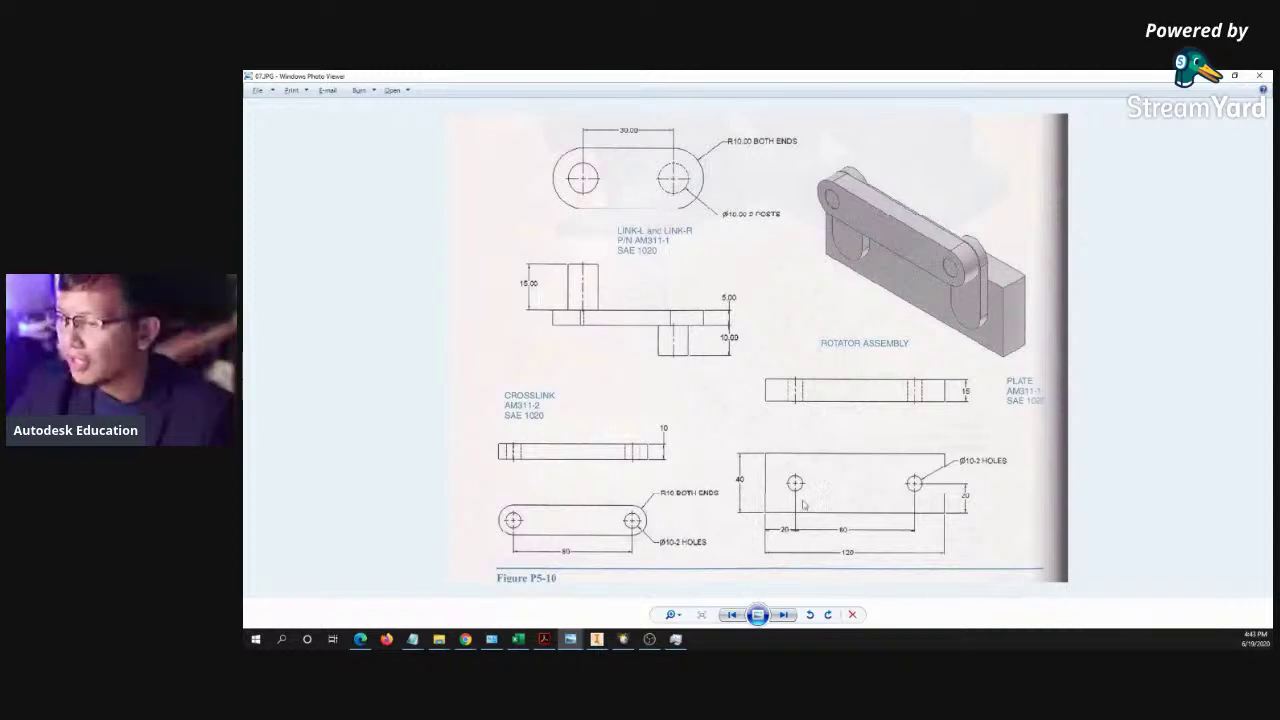
key("alt+Tab")
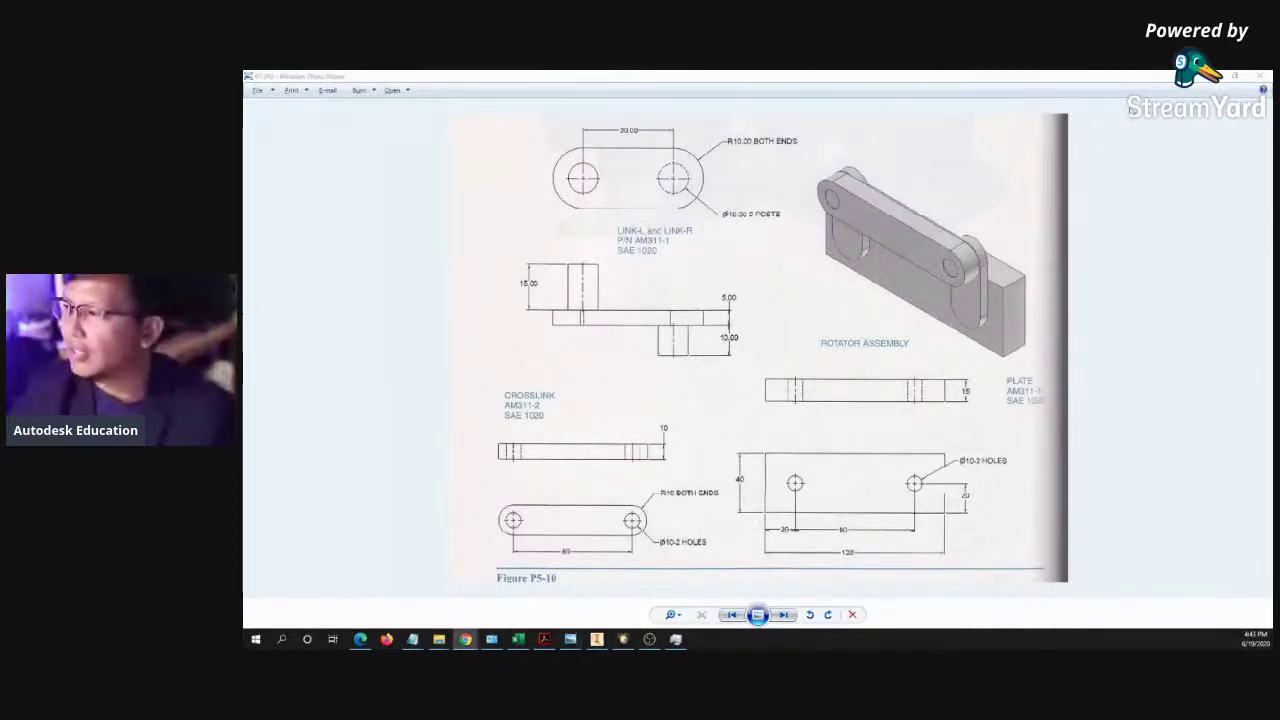
left_click(1213, 77)
middle_click_drag(842, 247, 859, 278)
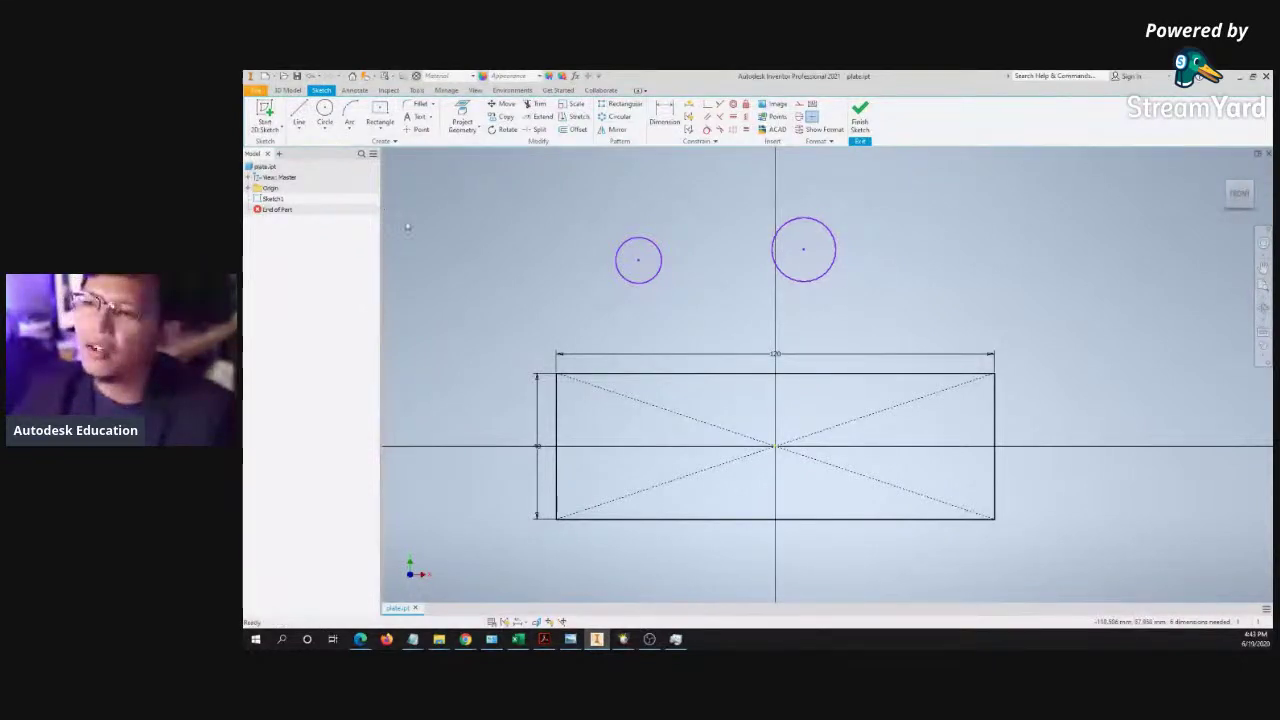
- Dimension the larger circle near the vertical axis with a diameter of 10 mm
left_click(664, 114)
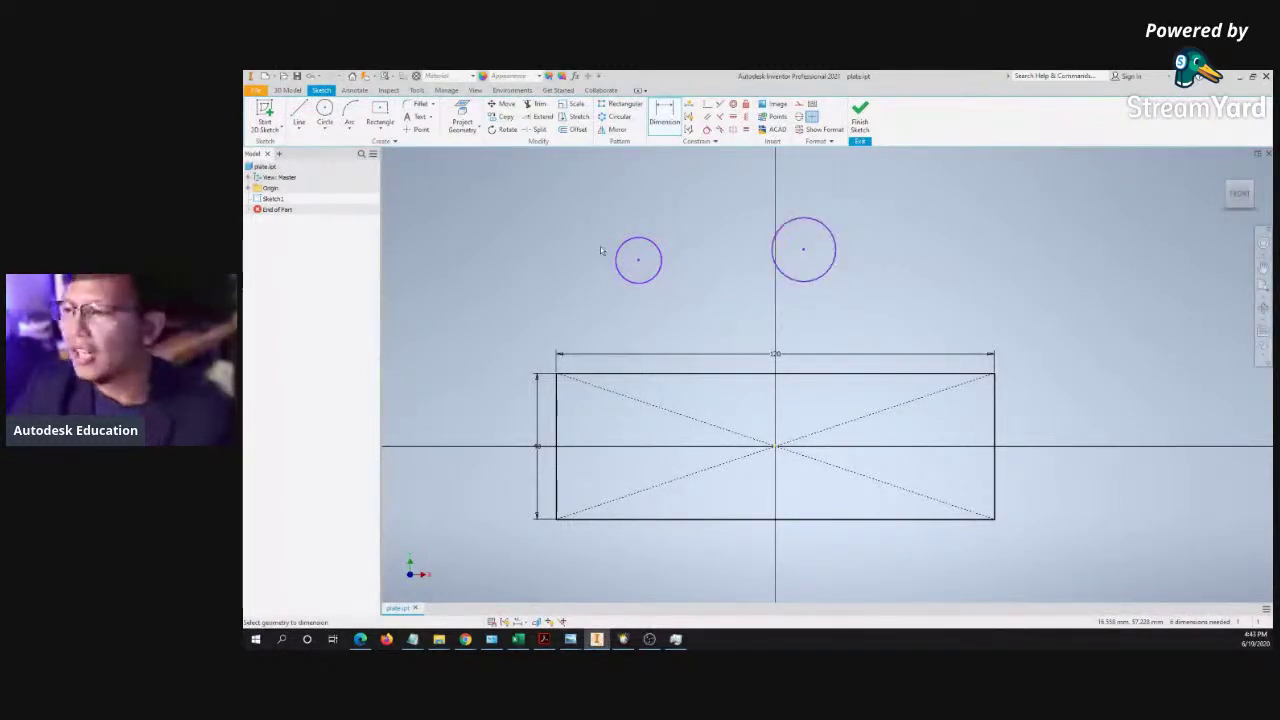
left_click(836, 244)
left_click(890, 220)
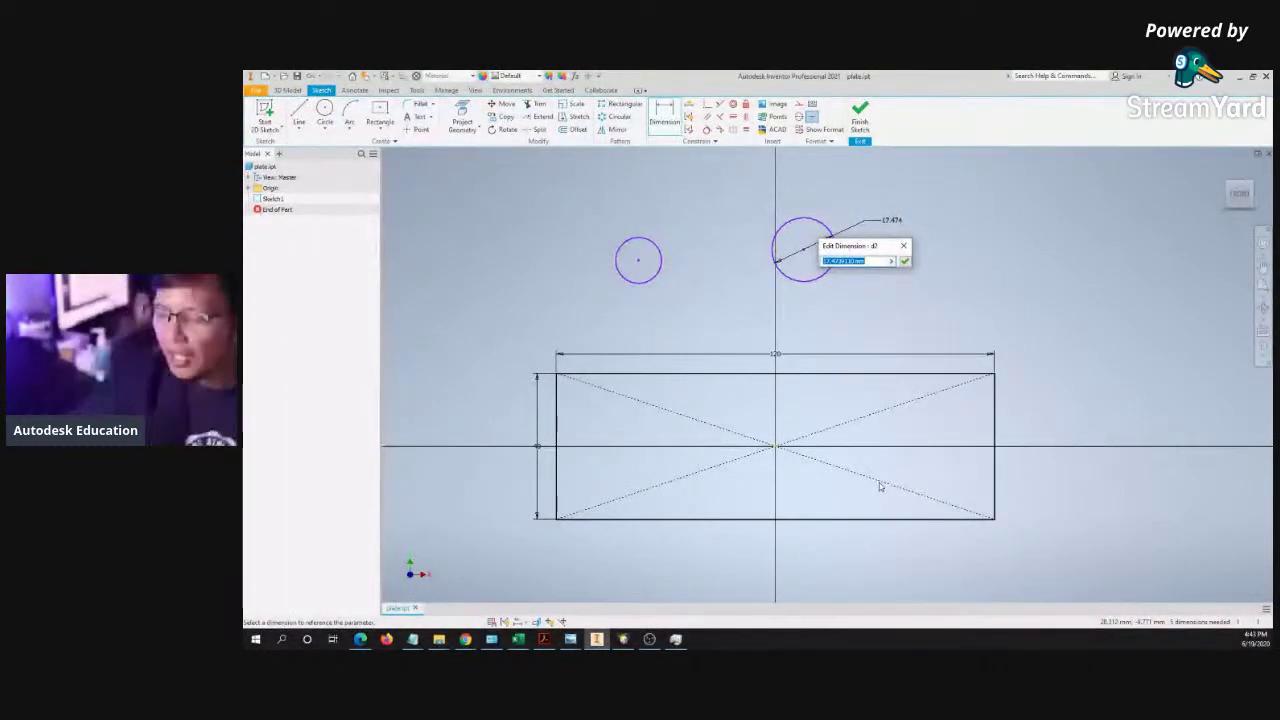
type("10")
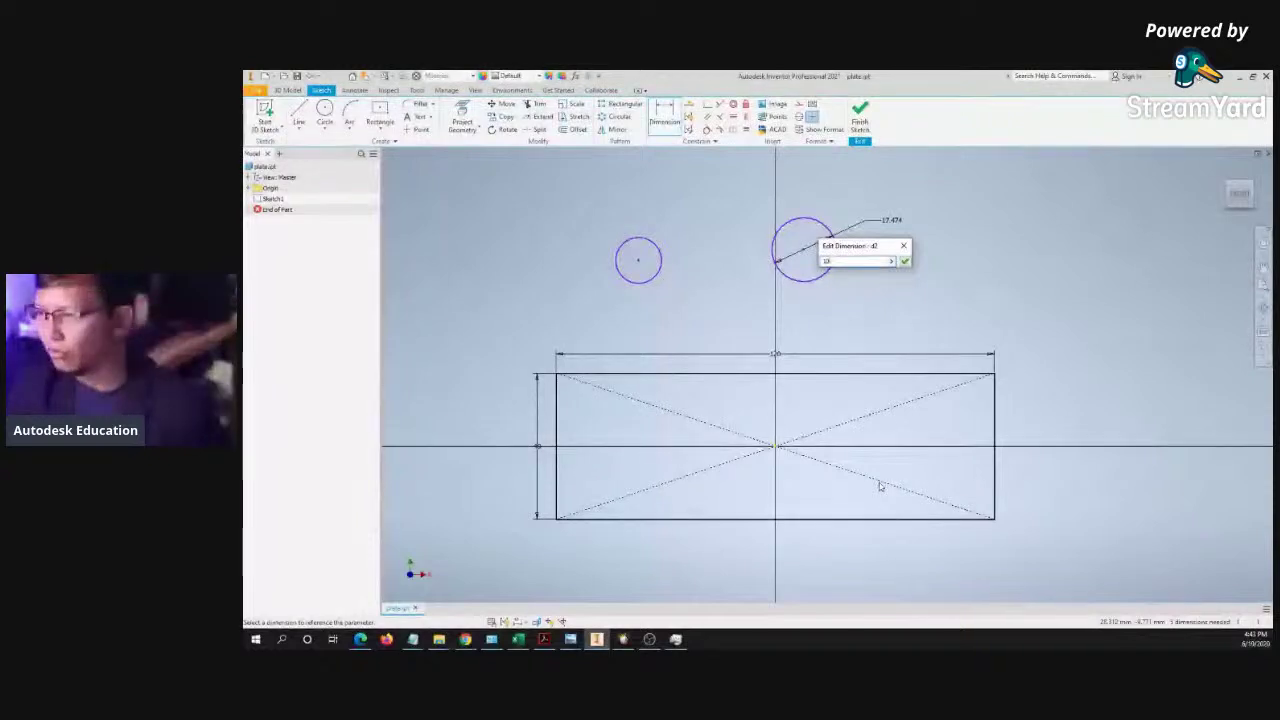
key("Return")
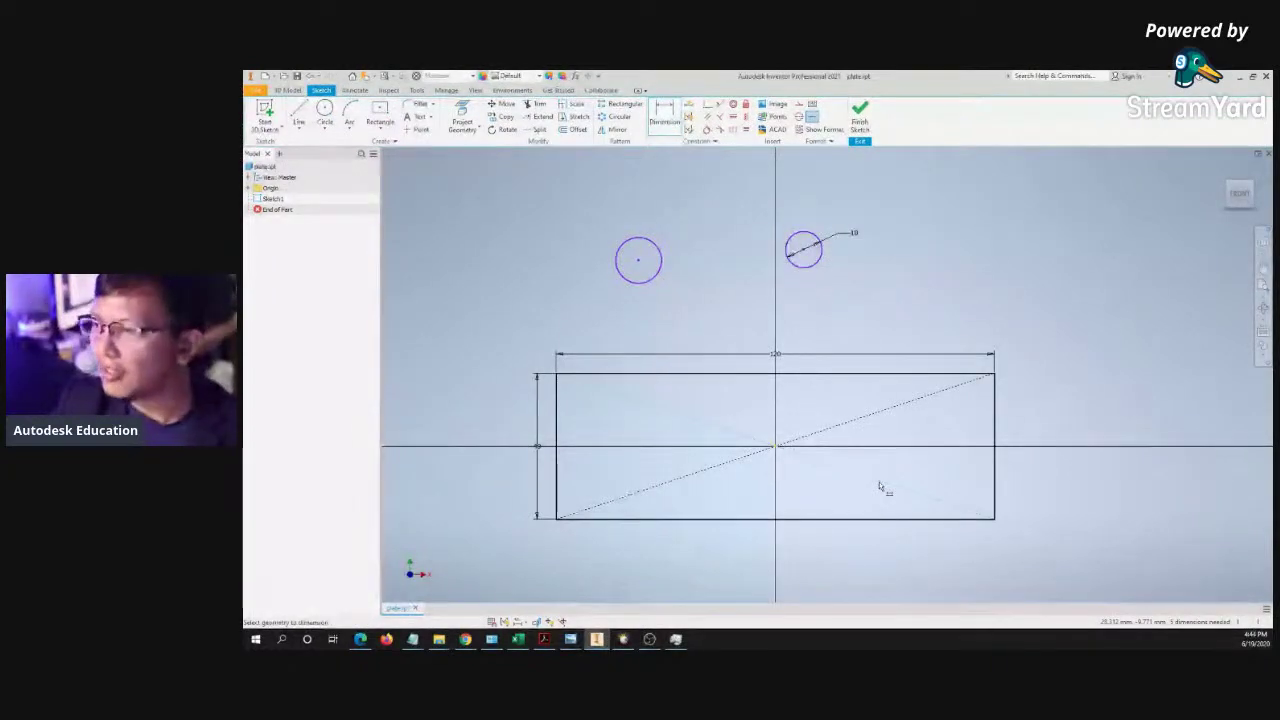
middle_click(701, 182)
middle_click(701, 182)
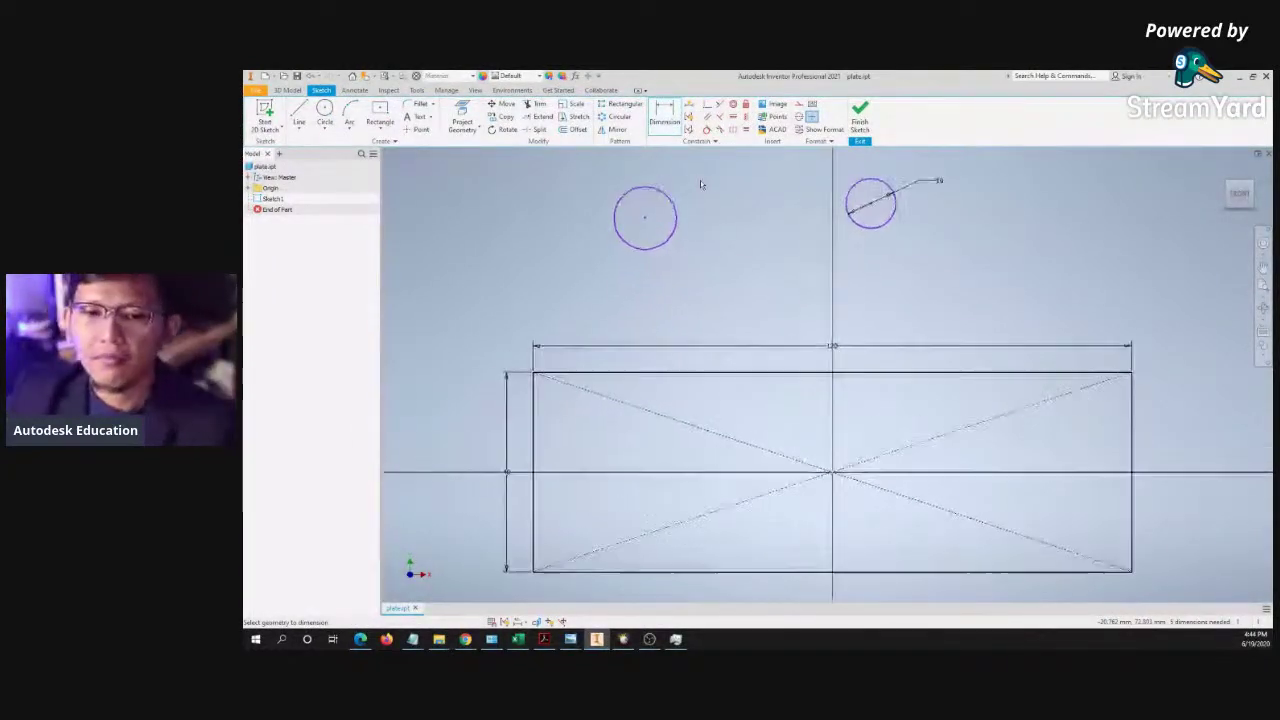
scroll(701, 182, "up", 2)
key("Escape")
- Try a separate 10 mm diameter dimension on the undimensioned circle and undo it
middle_click_drag(823, 220, 809, 254)
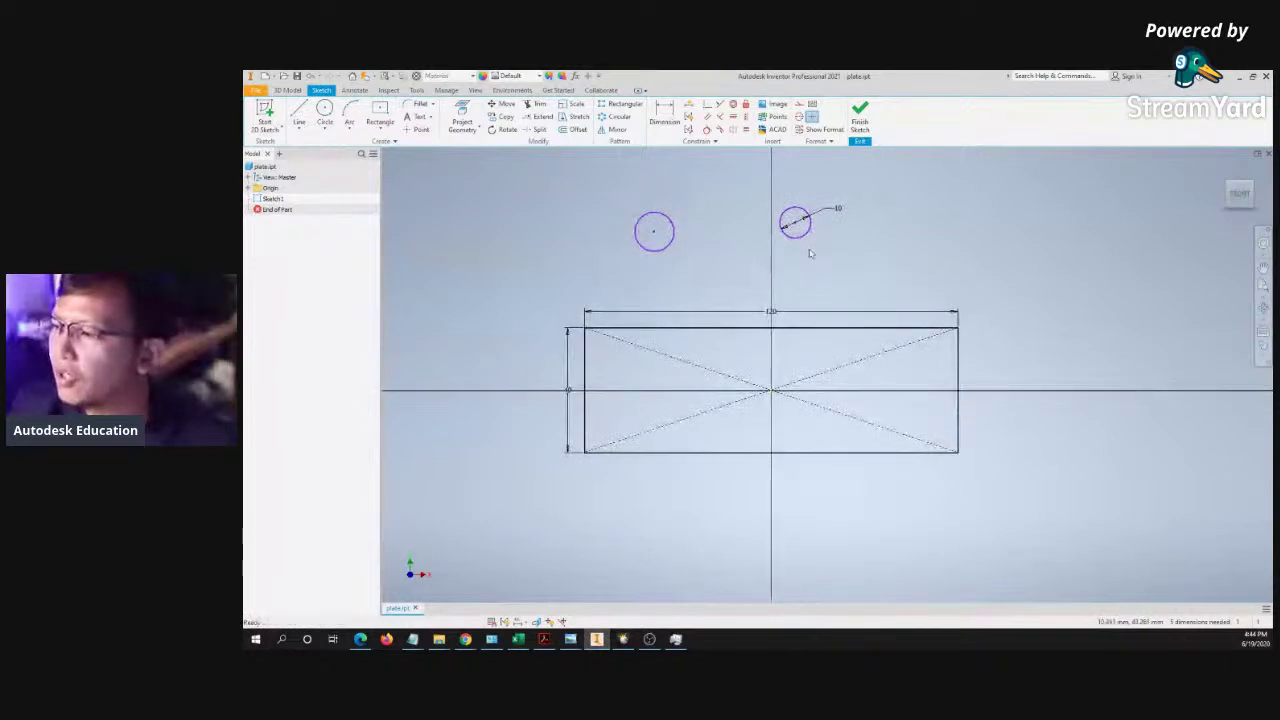
key("d")
left_click(674, 233)
left_click(716, 198)
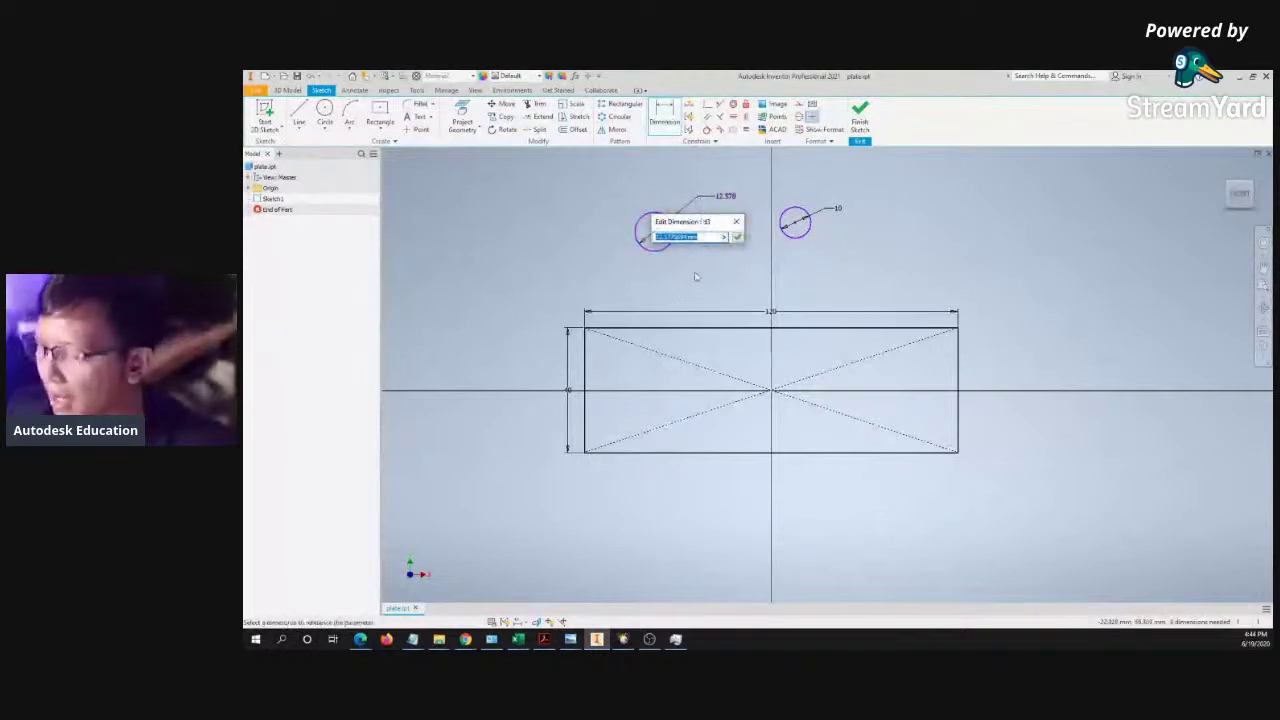
type("10")
key("Return")
key("ctrl+z")
key("ctrl+z")
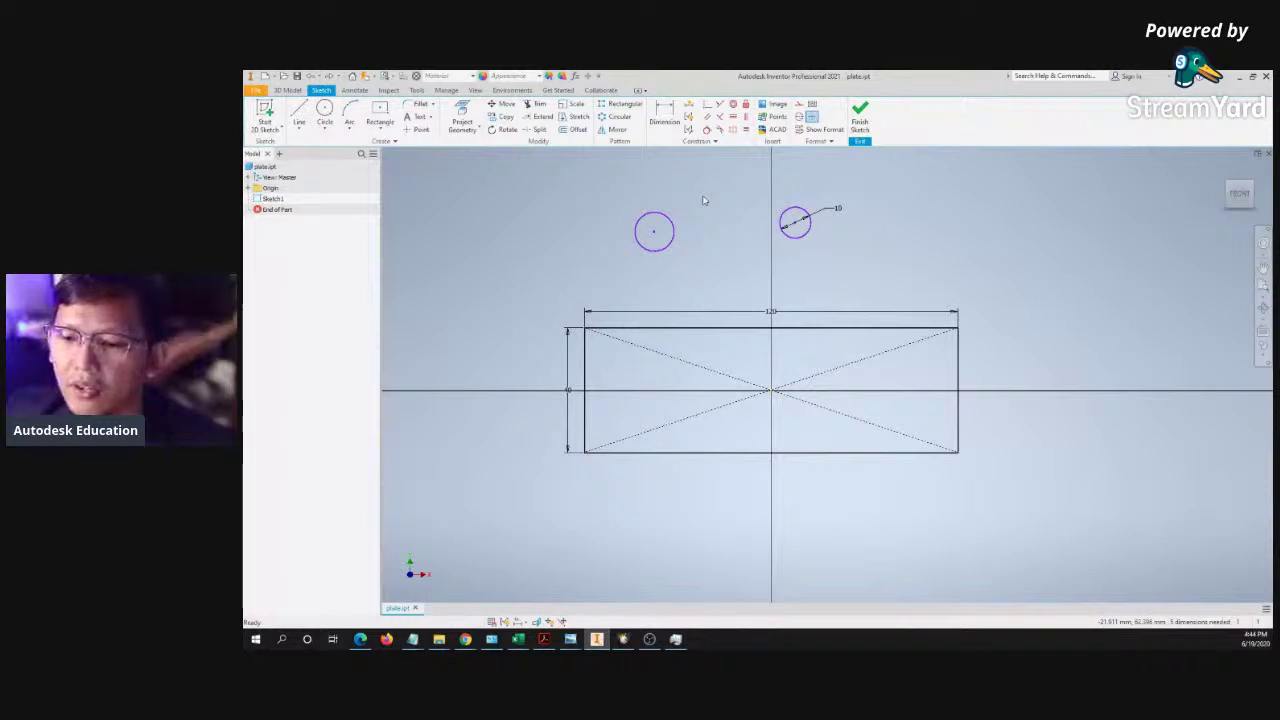
- Apply an Equal constraint between the dimensioned circle and the other circle
left_click(746, 131)
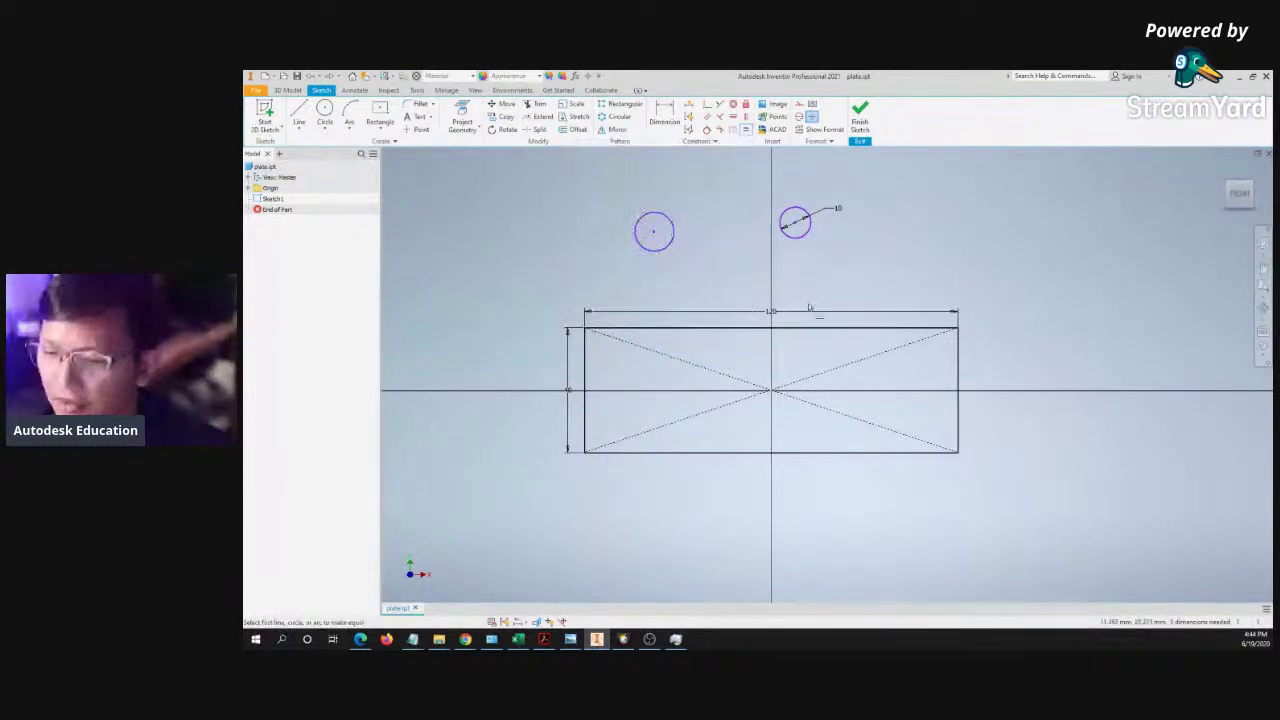
left_click(799, 213)
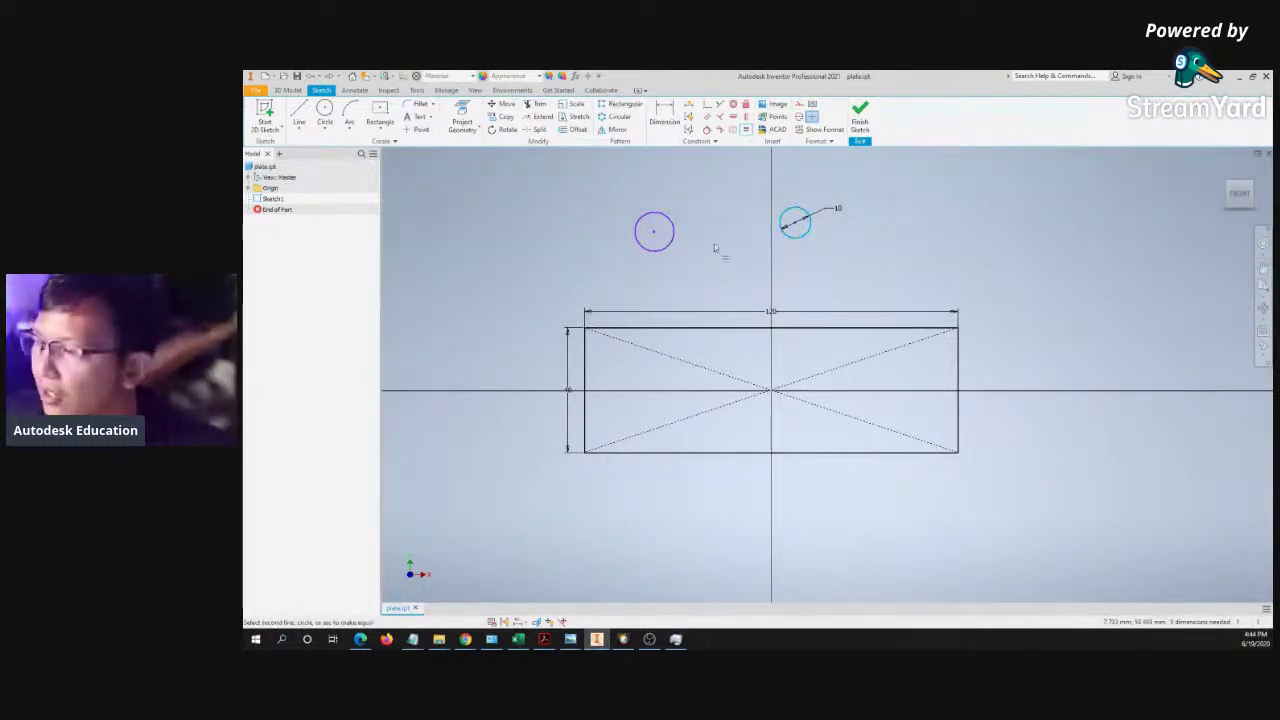
left_click(676, 233)
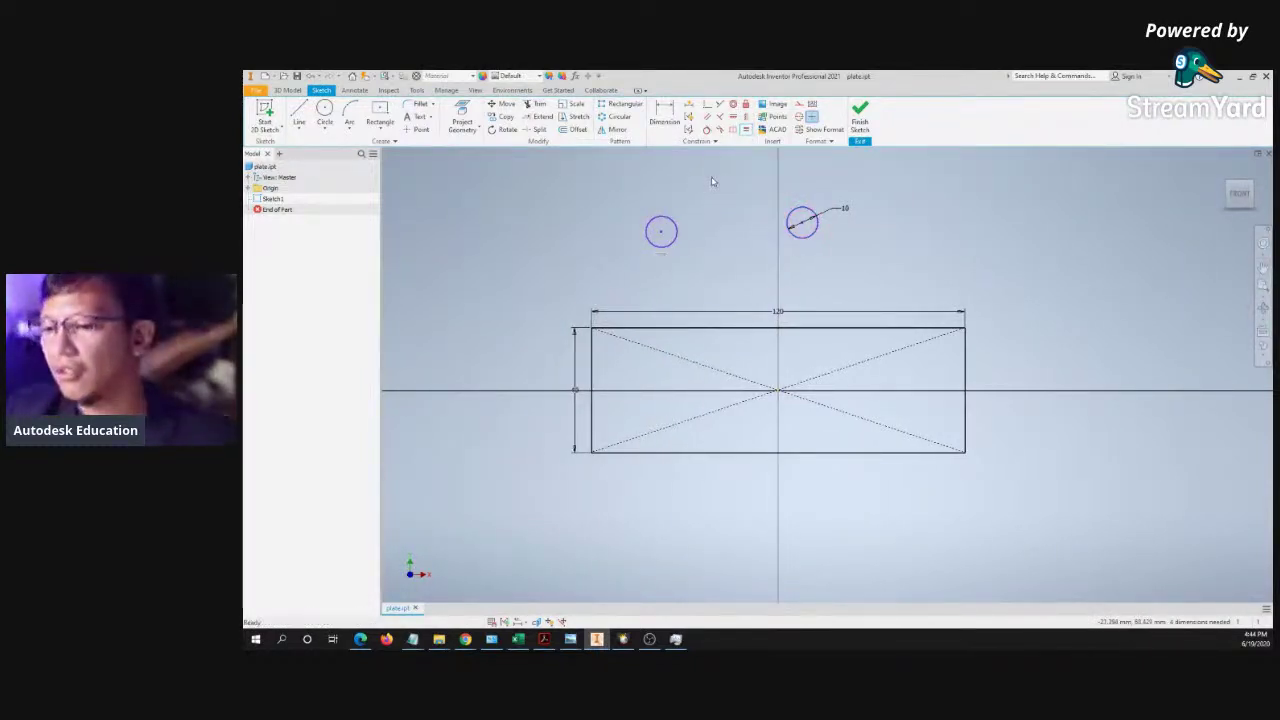
- Change the dimensioned circle's diameter to 15 mm to test the equal constraint on both circles
double_click(846, 210)
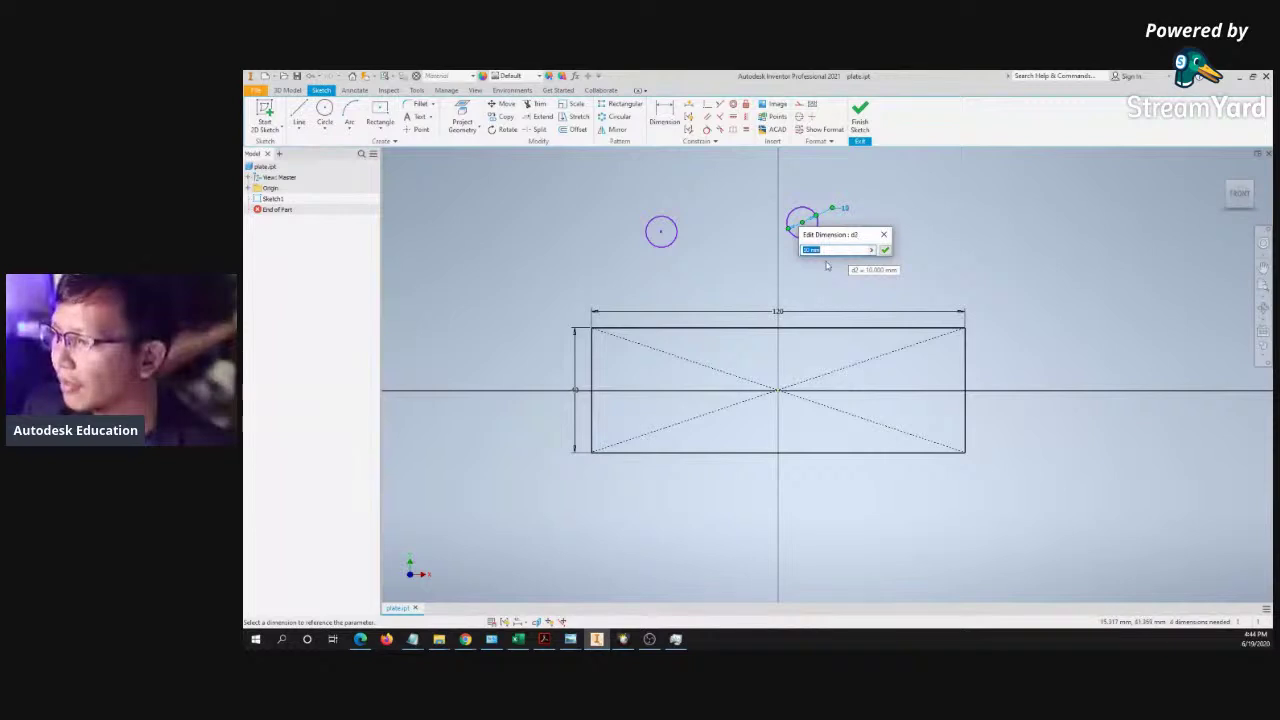
type("15")
key("Return")
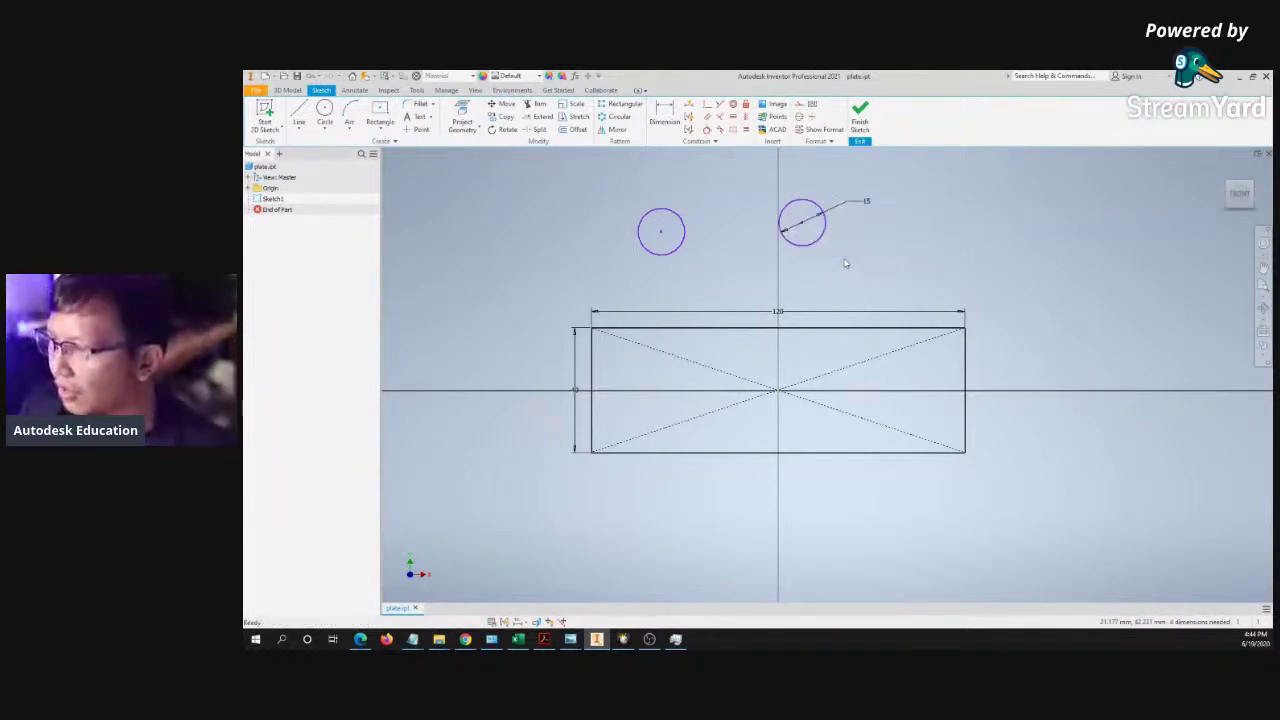
left_click(680, 221)
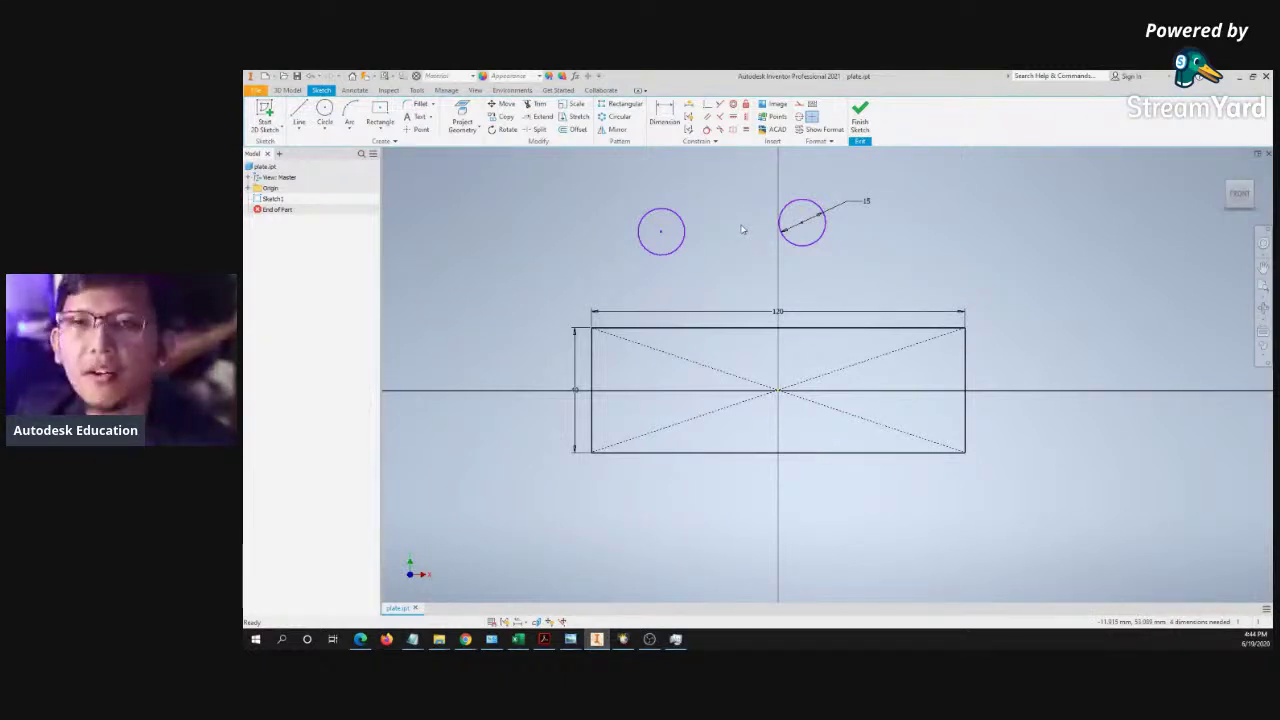
- Show and hide all sketch constraints to examine them, leaving their symbols displayed on the circles and rectangle
key("F8")
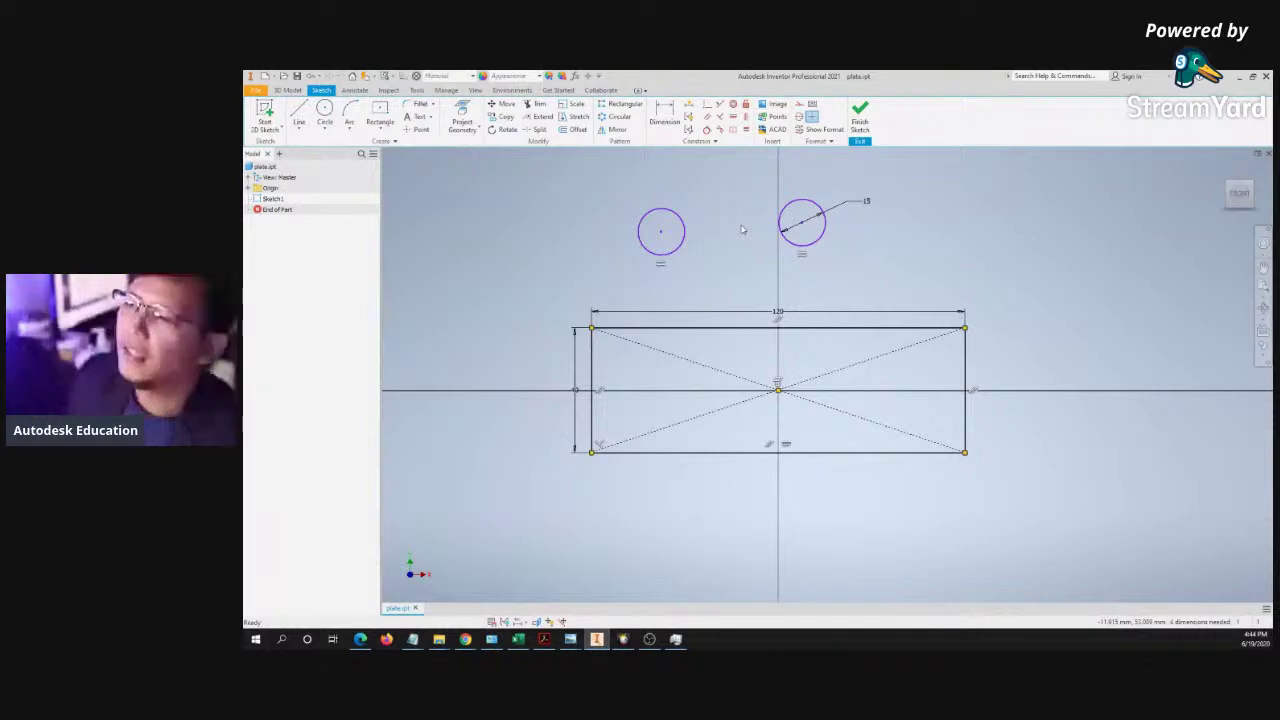
key("F9")
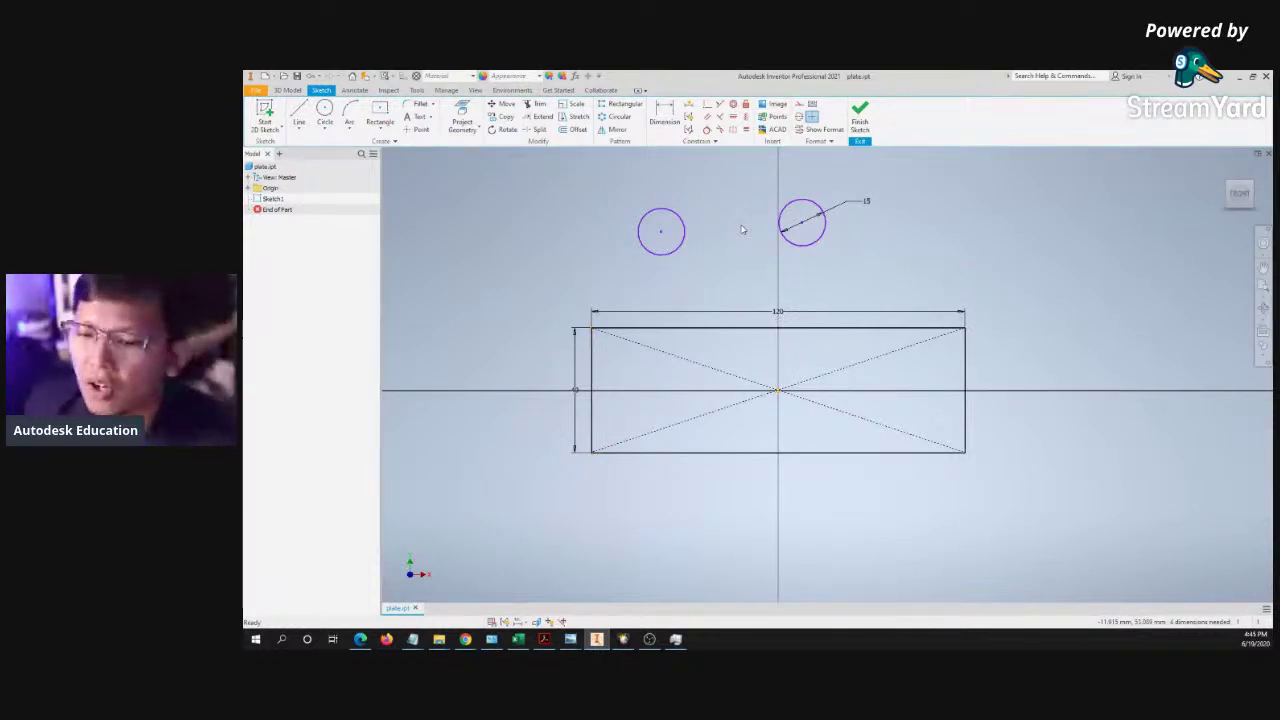
key("F8")
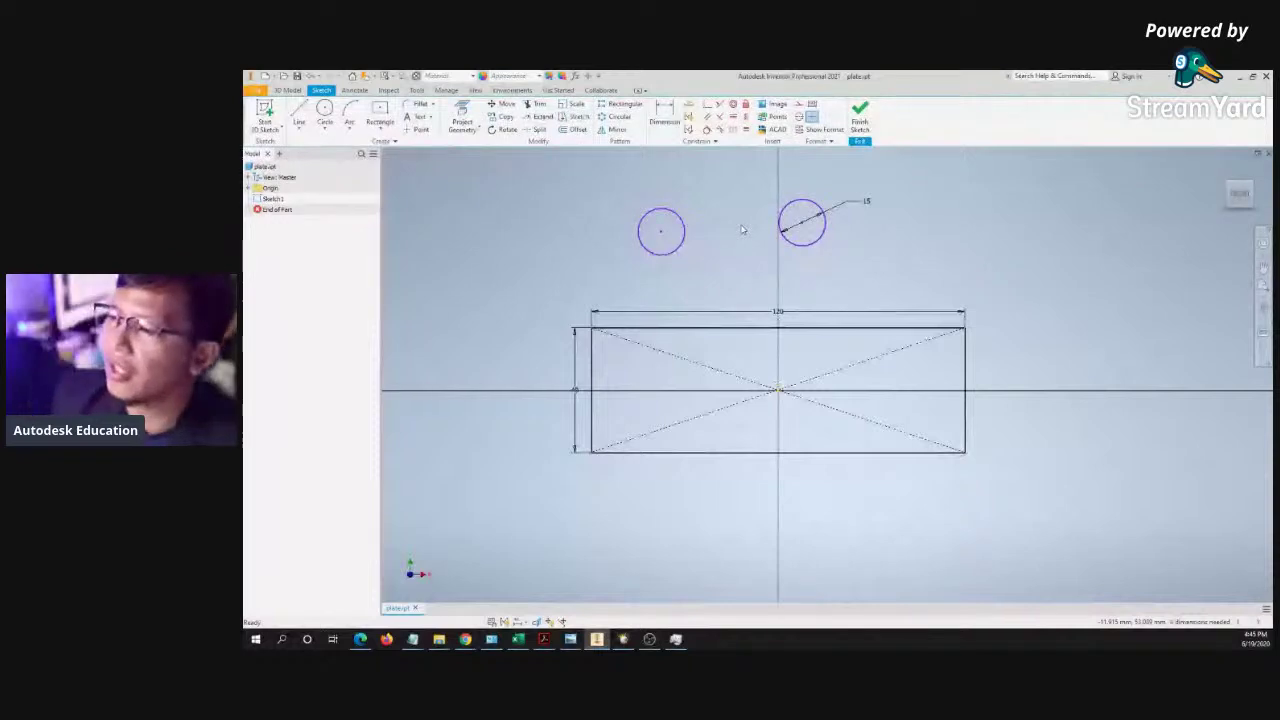
key("F9")
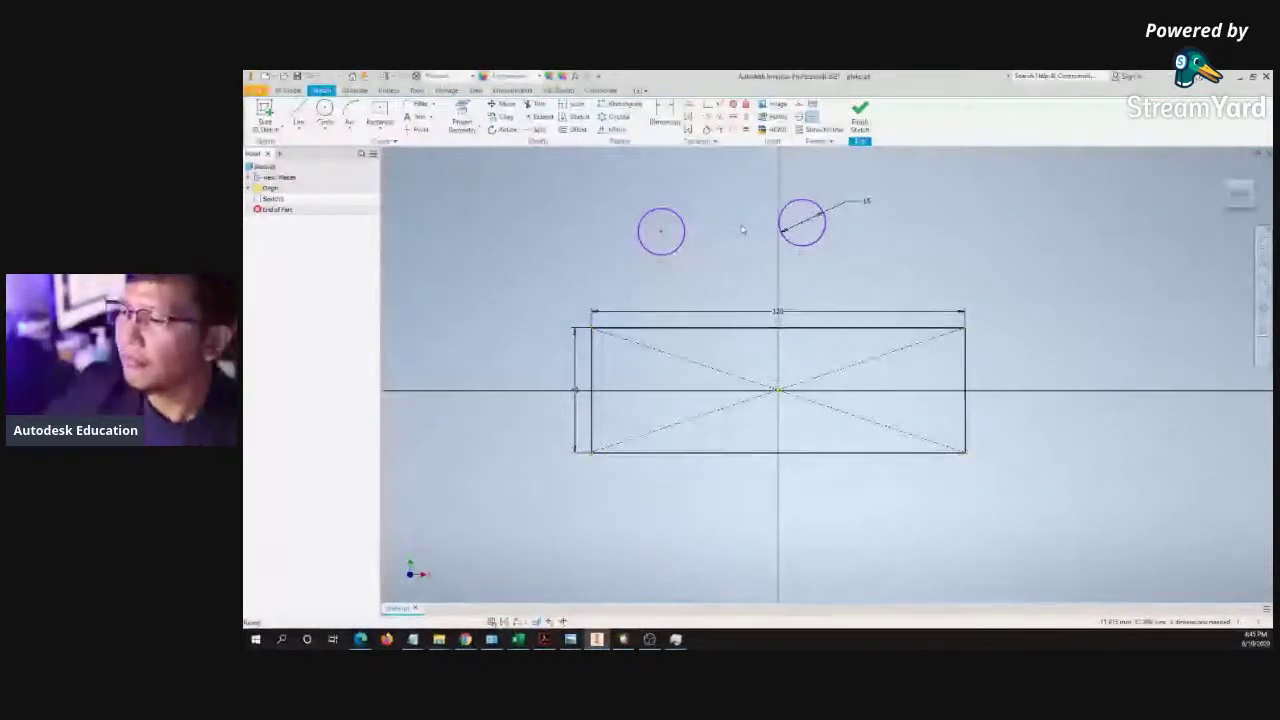
key("F8")
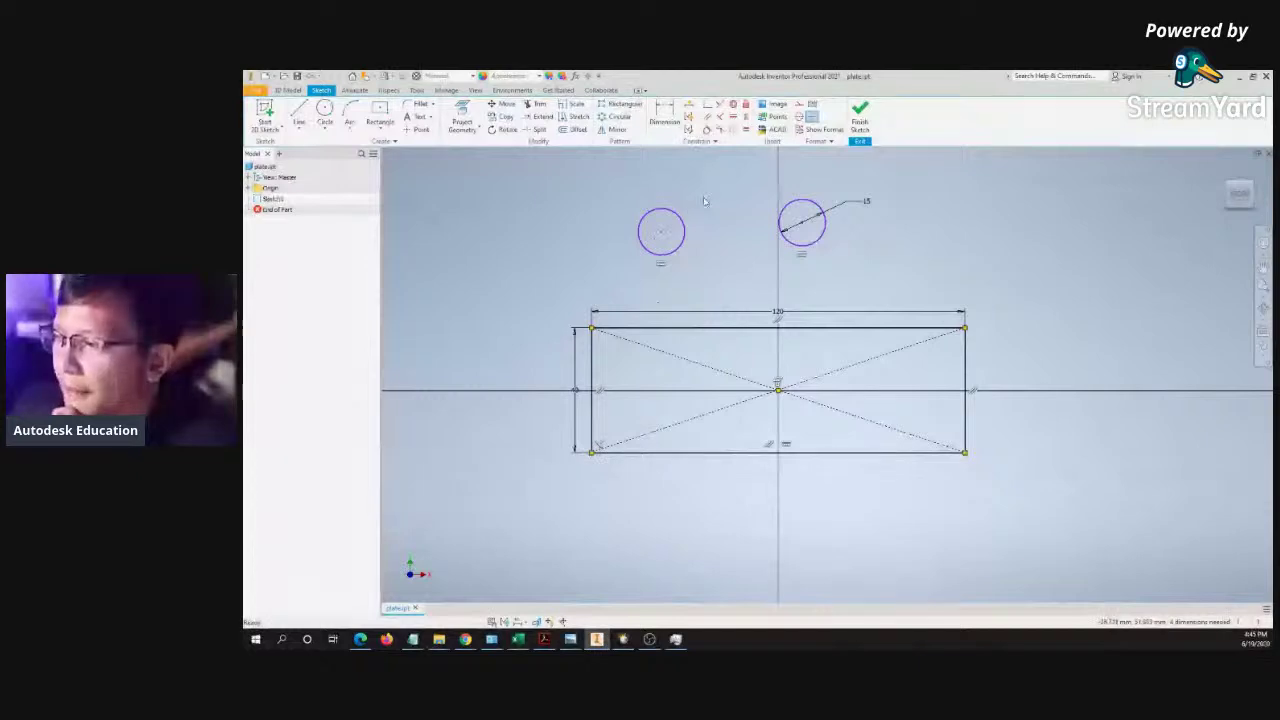
- Move the two circles farther apart above the plate and draw a line connecting their center points
mouse_move(660, 231)
left_mouse_down()
mouse_move(657, 434)
mouse_move(638, 228)
left_mouse_up()
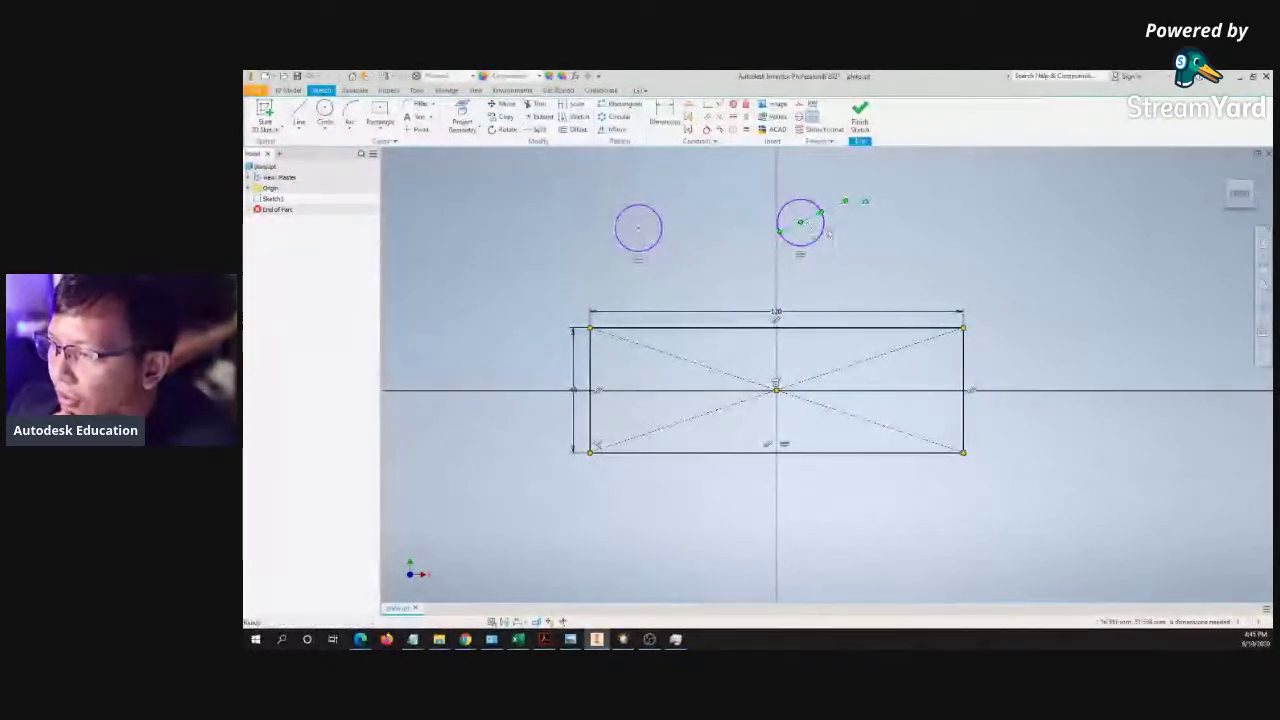
left_click_drag(798, 222, 831, 234)
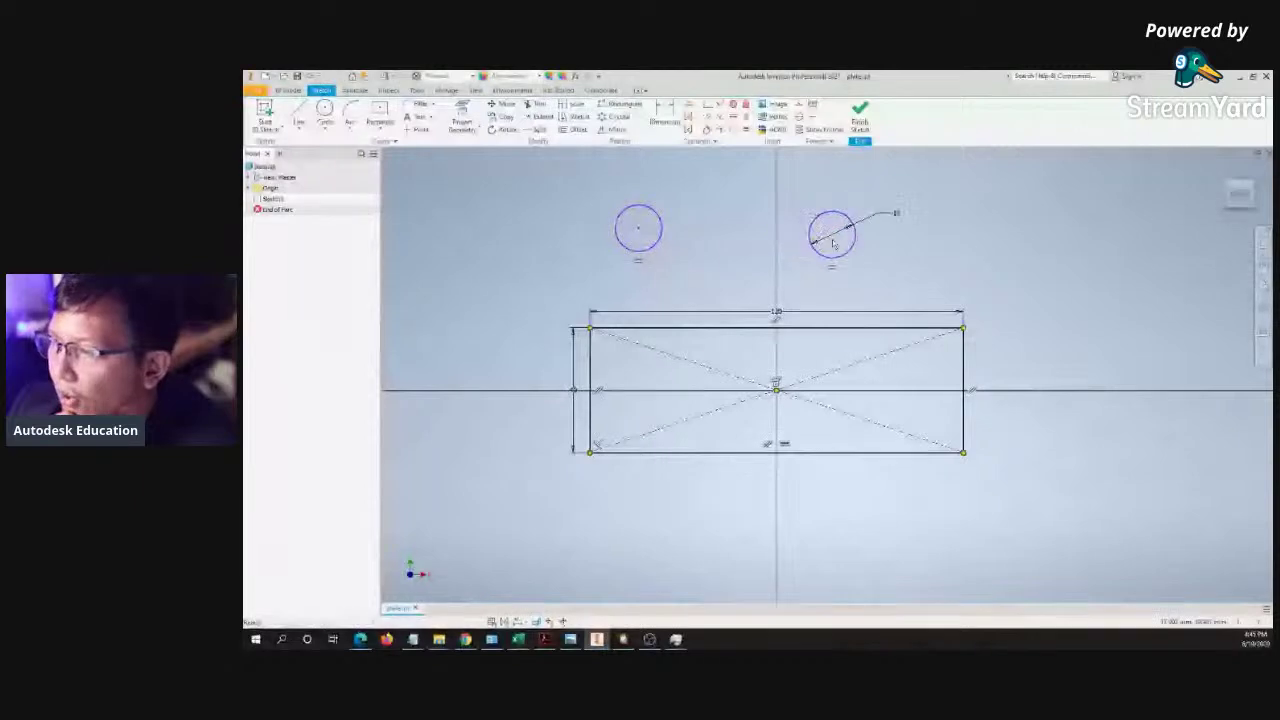
key("l")
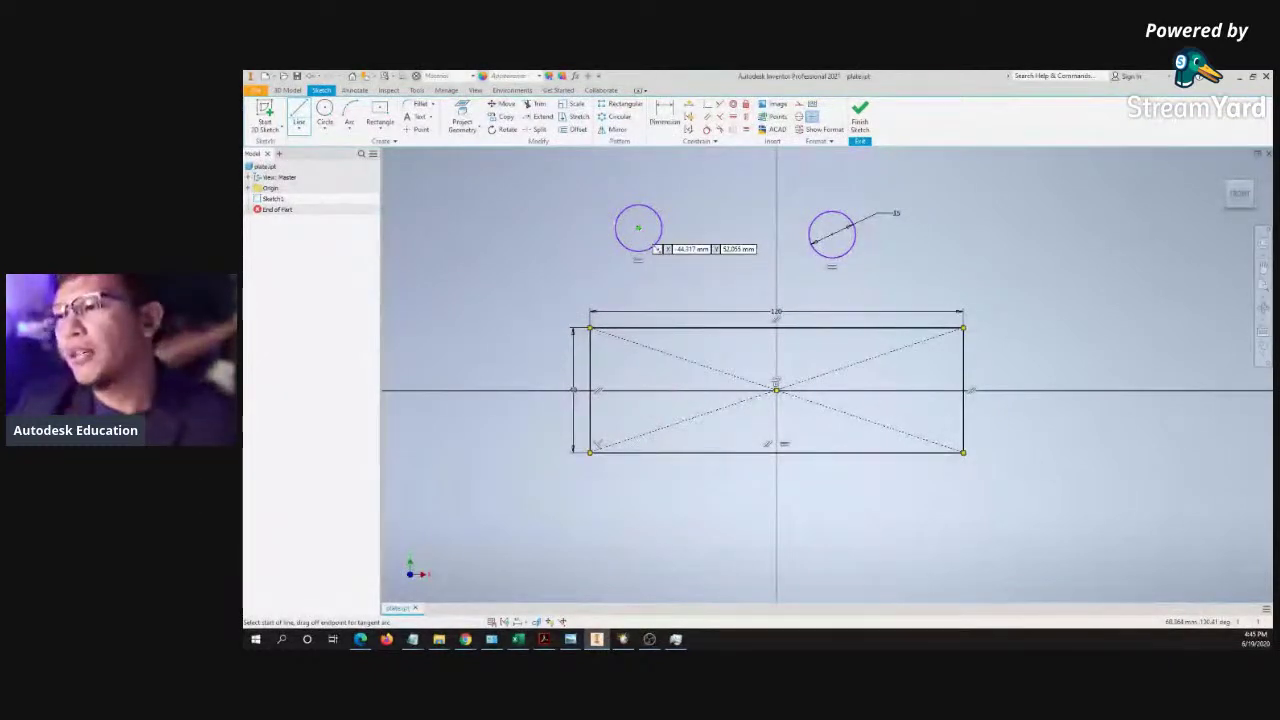
left_click(637, 228)
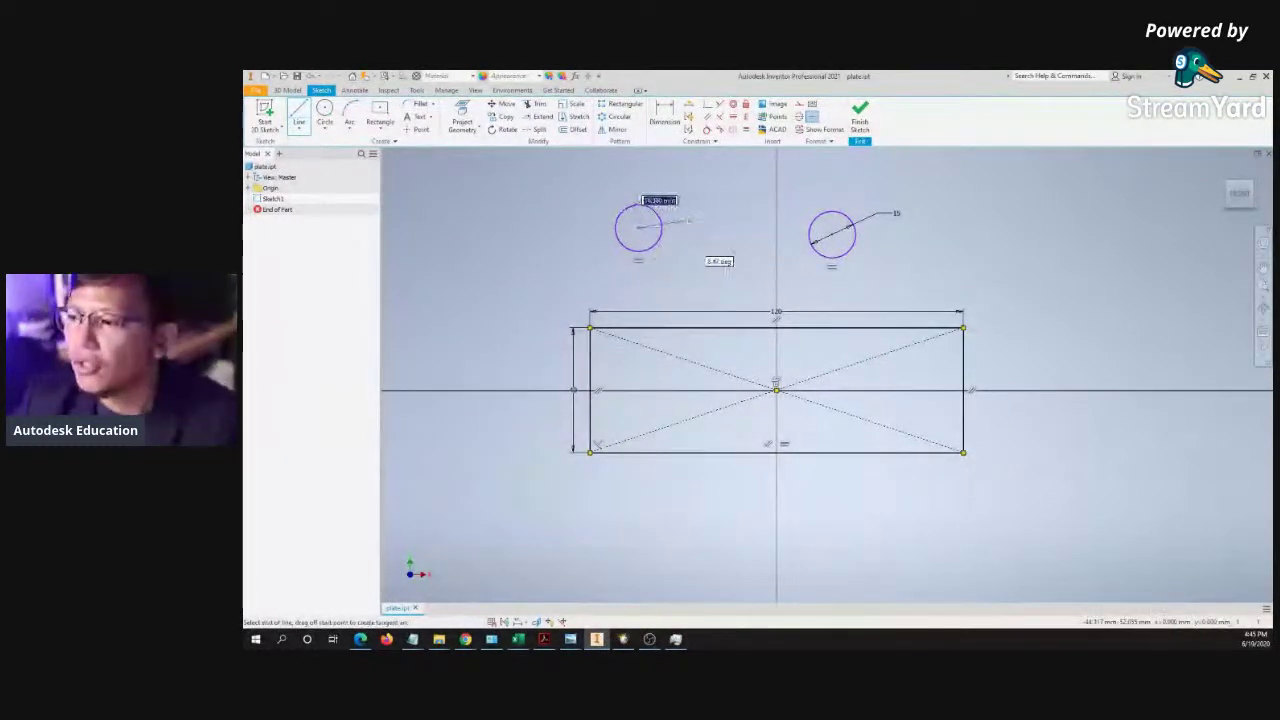
left_click(831, 234)
key("Escape")
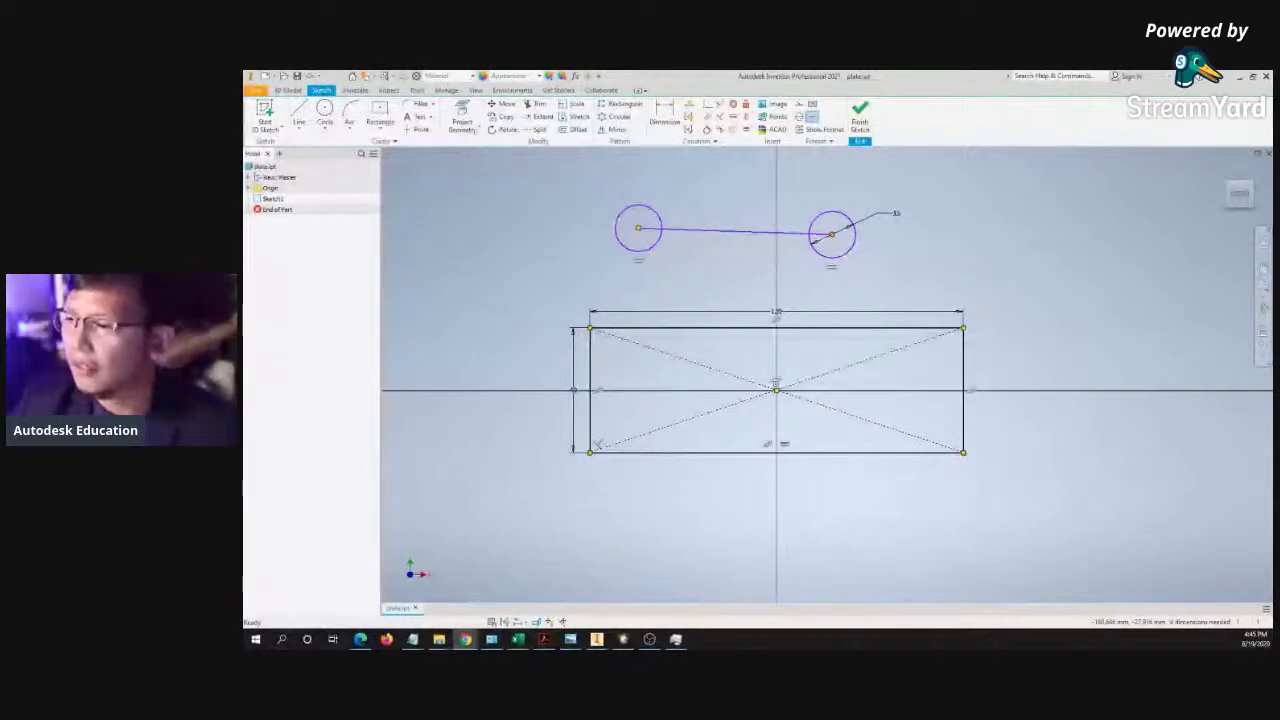
- Consult the reference drawing and apply a Horizontal constraint to the line connecting the two circle centers
key("alt+Tab")
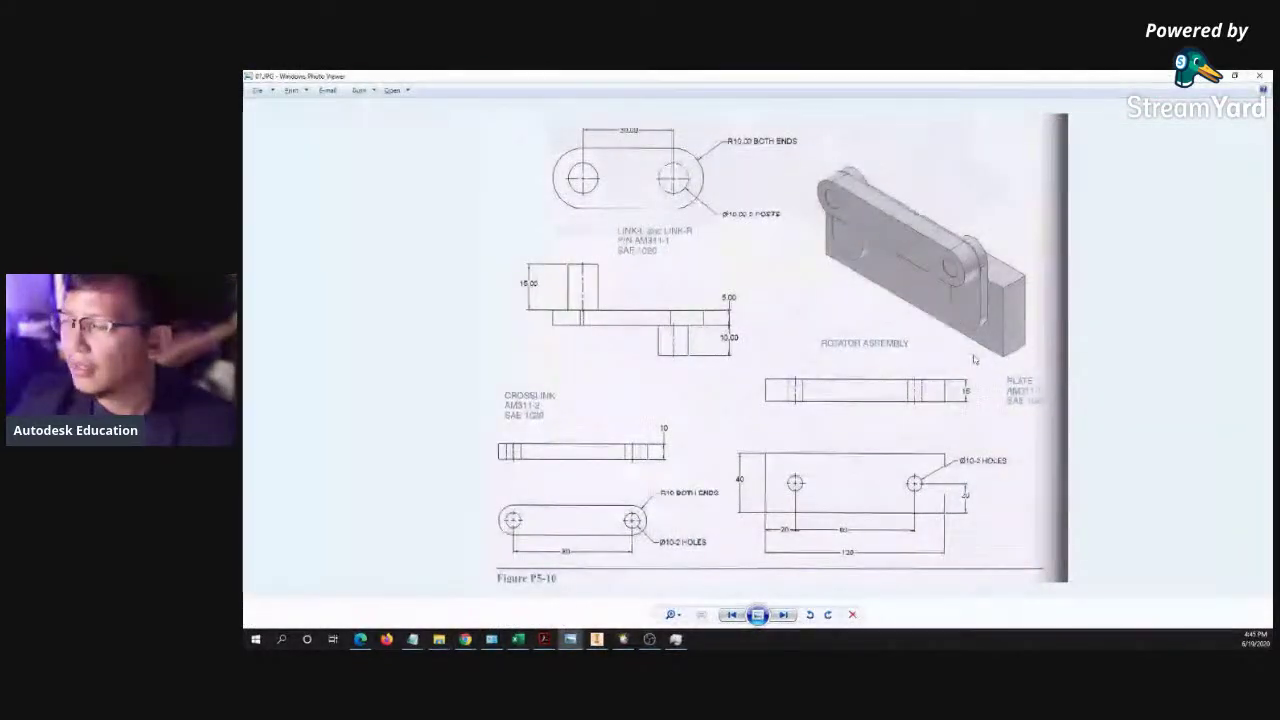
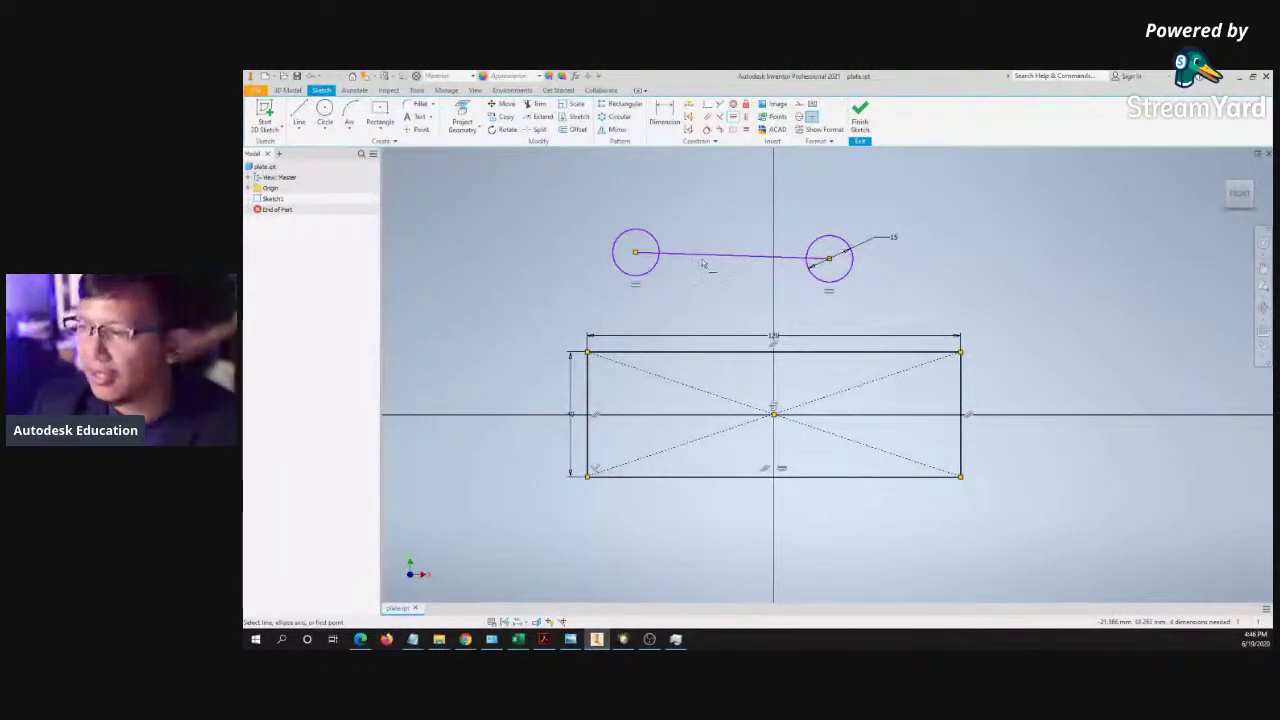
left_click(700, 256)
key("Escape")
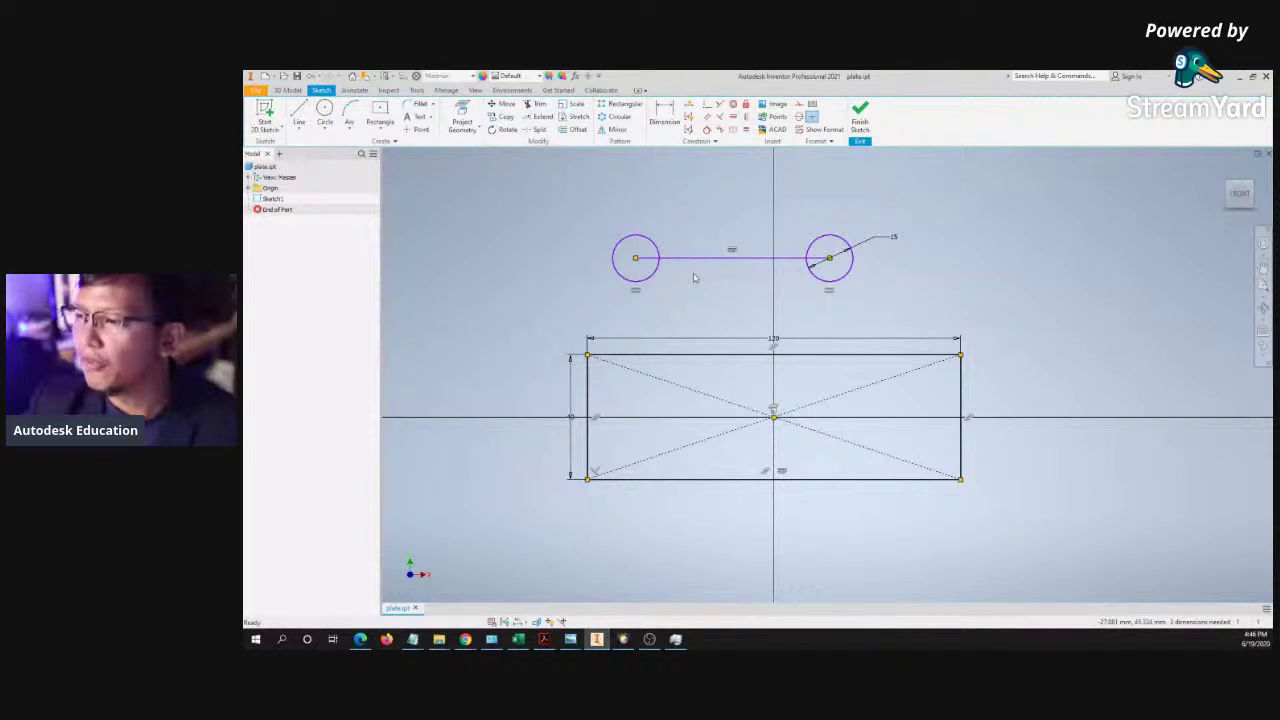
- Move the connecting line with both circles around above the plate to test its horizontal constraint
left_click_drag(700, 258, 784, 262)
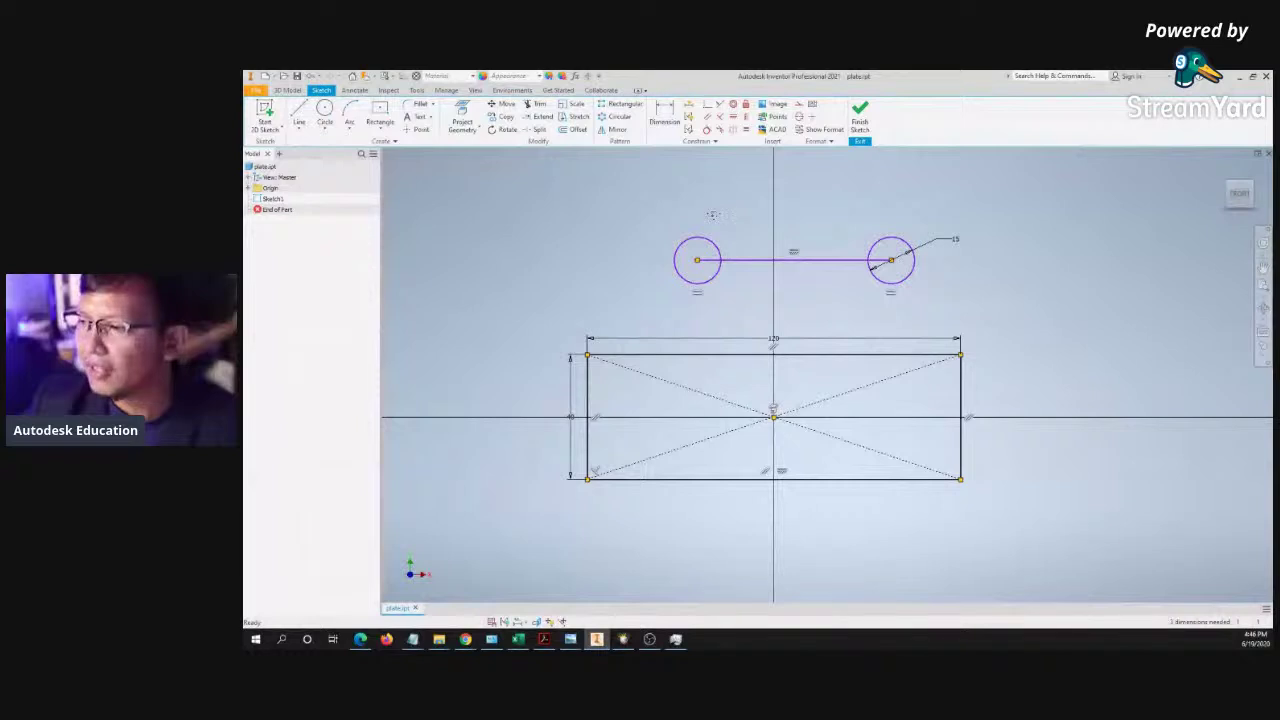
middle_click_drag(713, 215, 685, 216)
left_click_drag(724, 262, 683, 270)
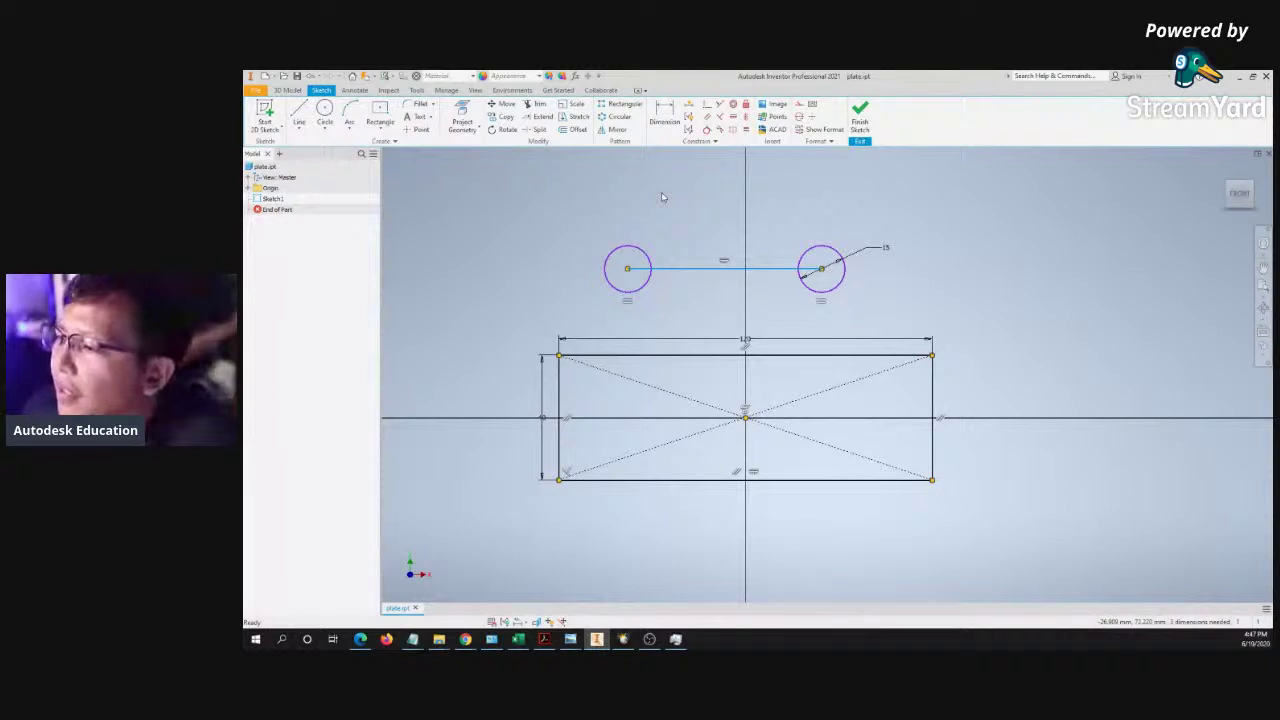
right_click(688, 219)
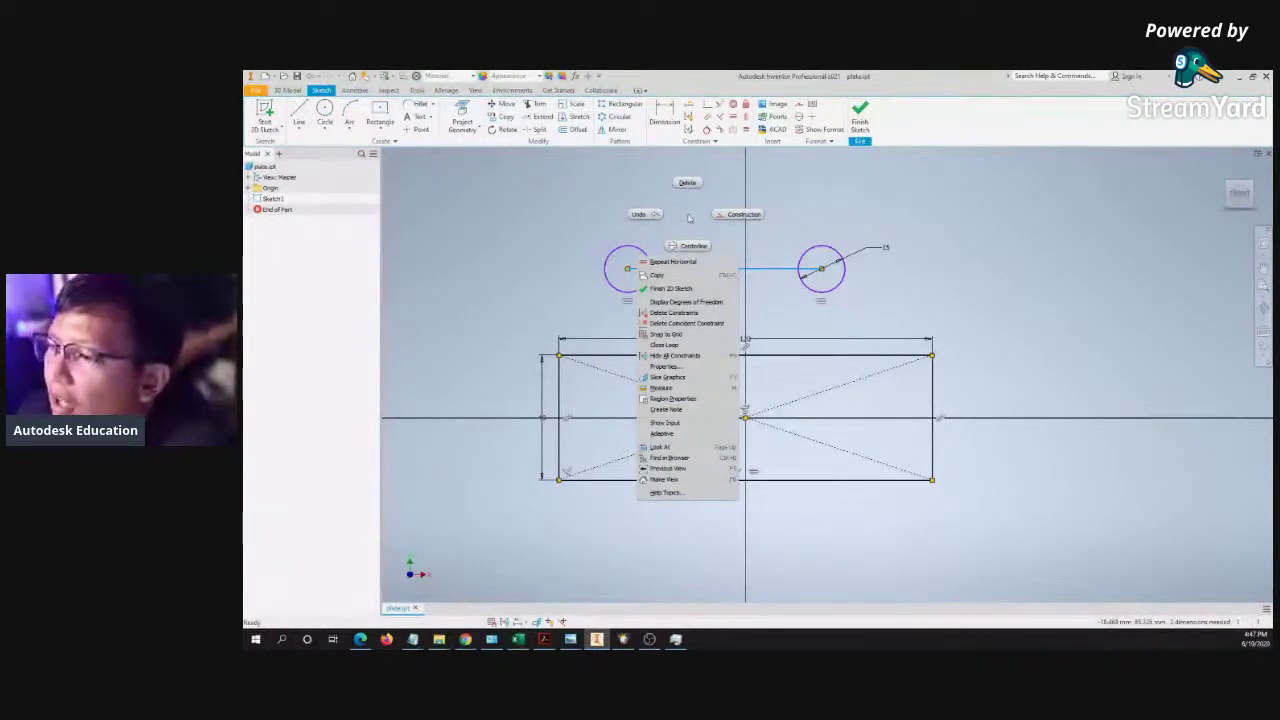
left_click(591, 237)
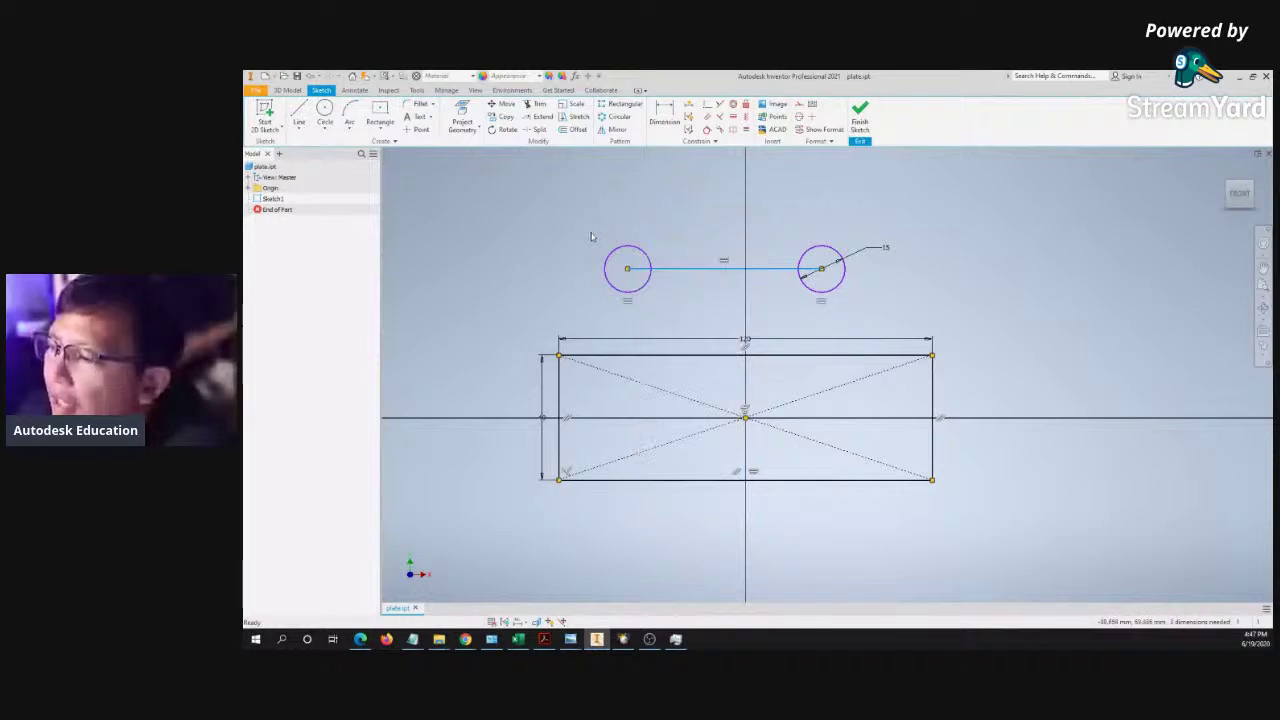
left_click(613, 228)
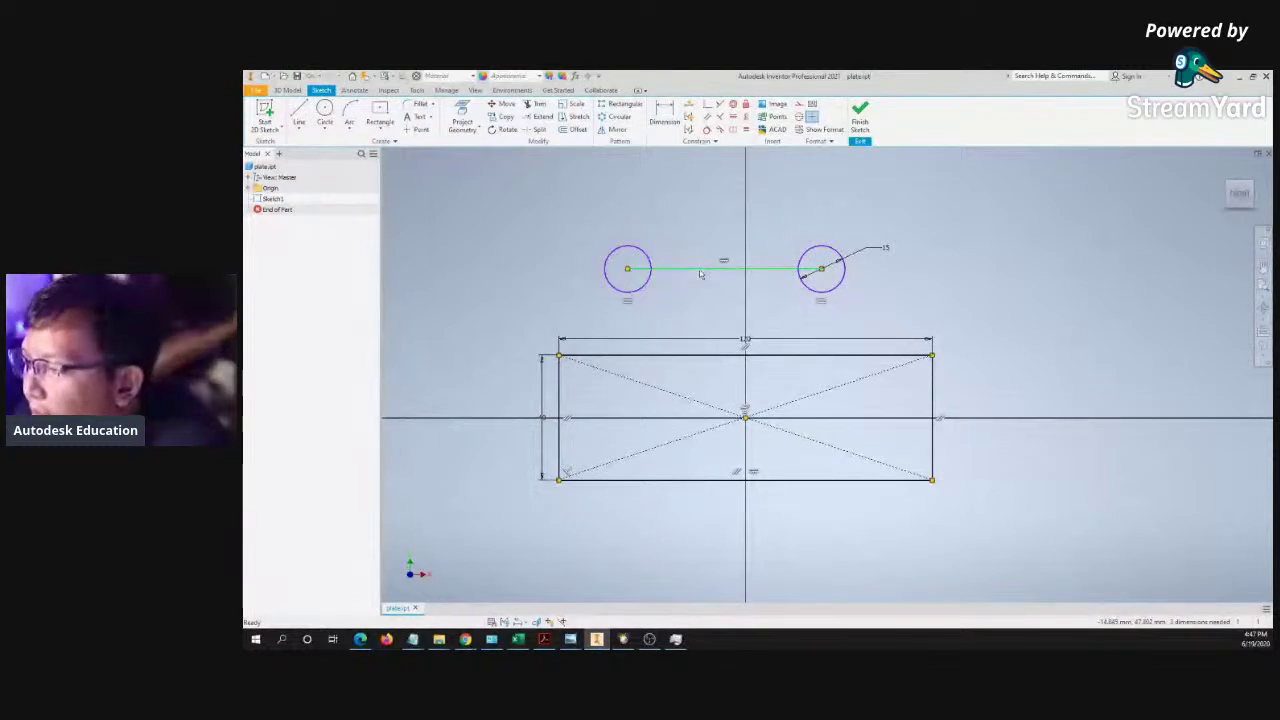
left_click_drag(704, 270, 703, 221)
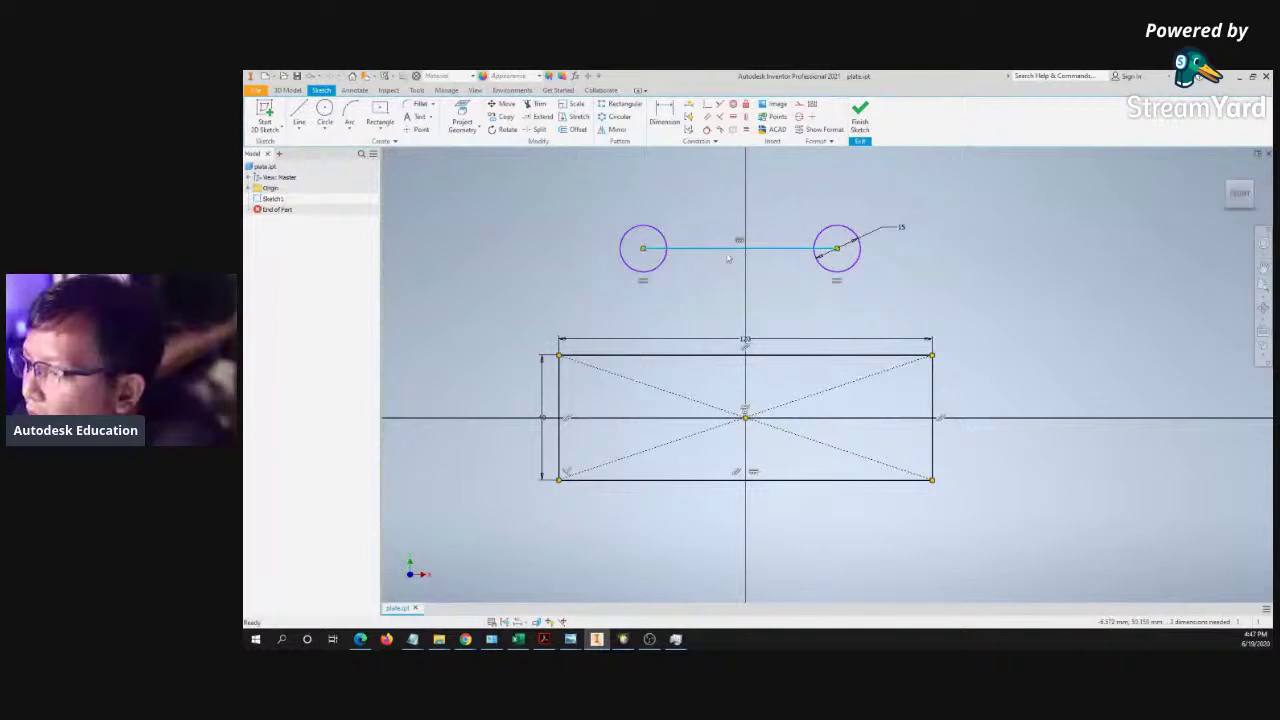
- Toggle the line between the circle centers from normal to construction and back, leaving it as construction geometry
left_click(798, 105)
middle_click_drag(764, 232, 760, 240)
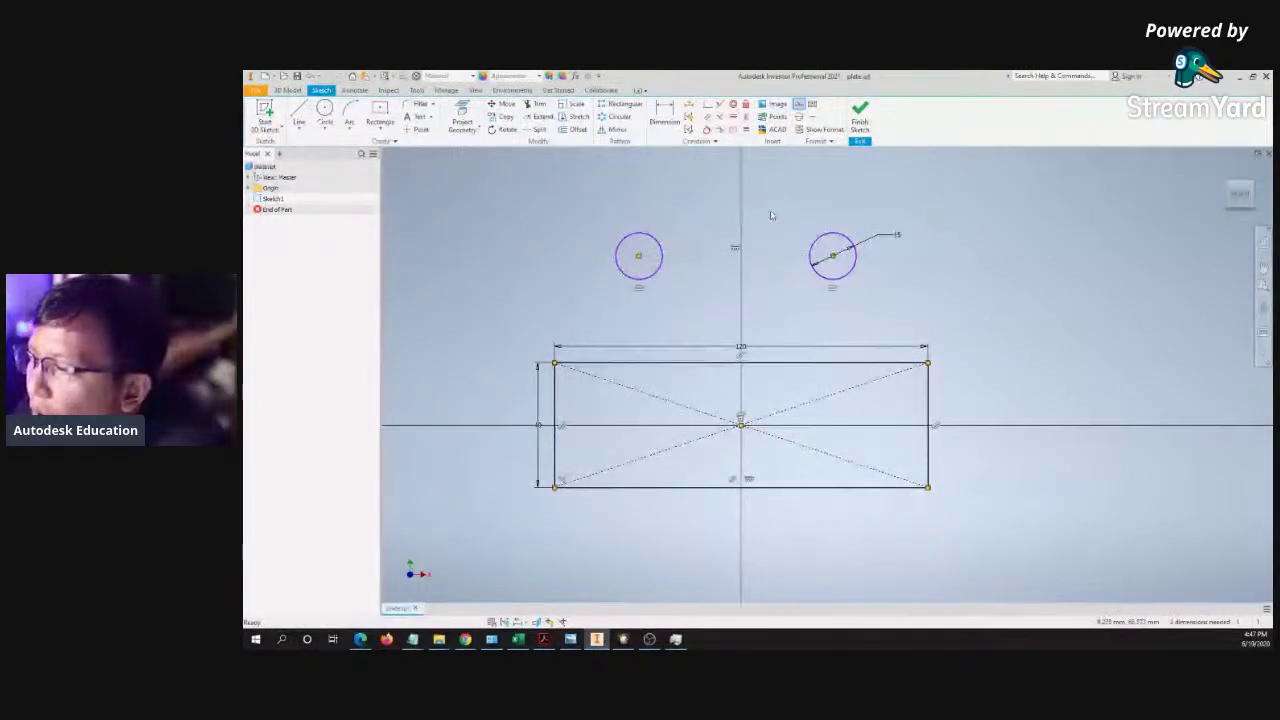
left_click(779, 270)
right_click(778, 222)
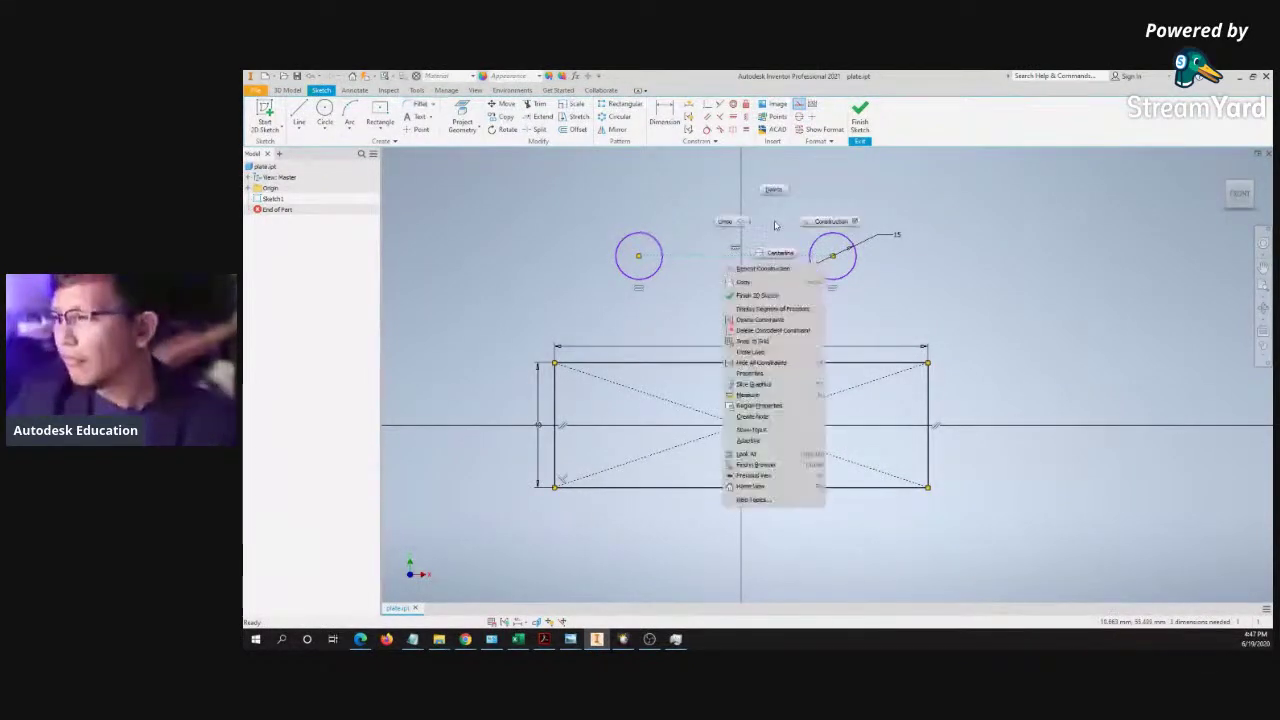
left_click(833, 222)
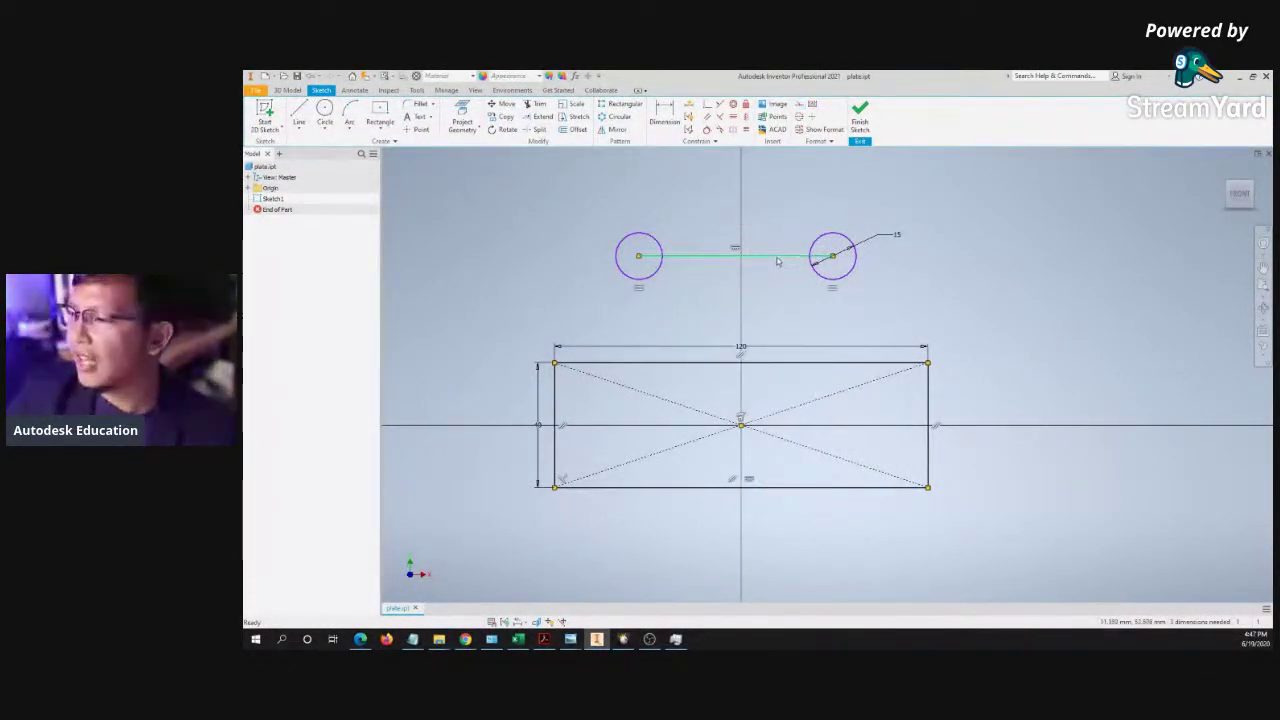
right_click(800, 192)
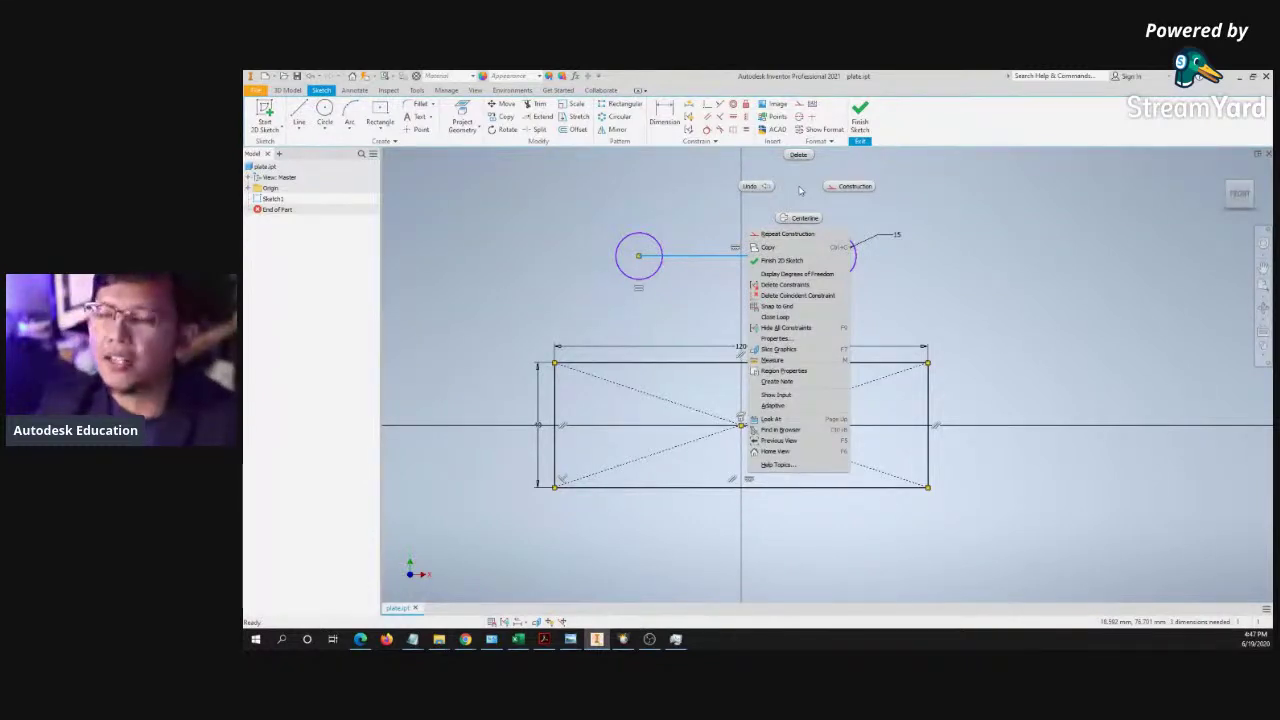
left_click(845, 187)
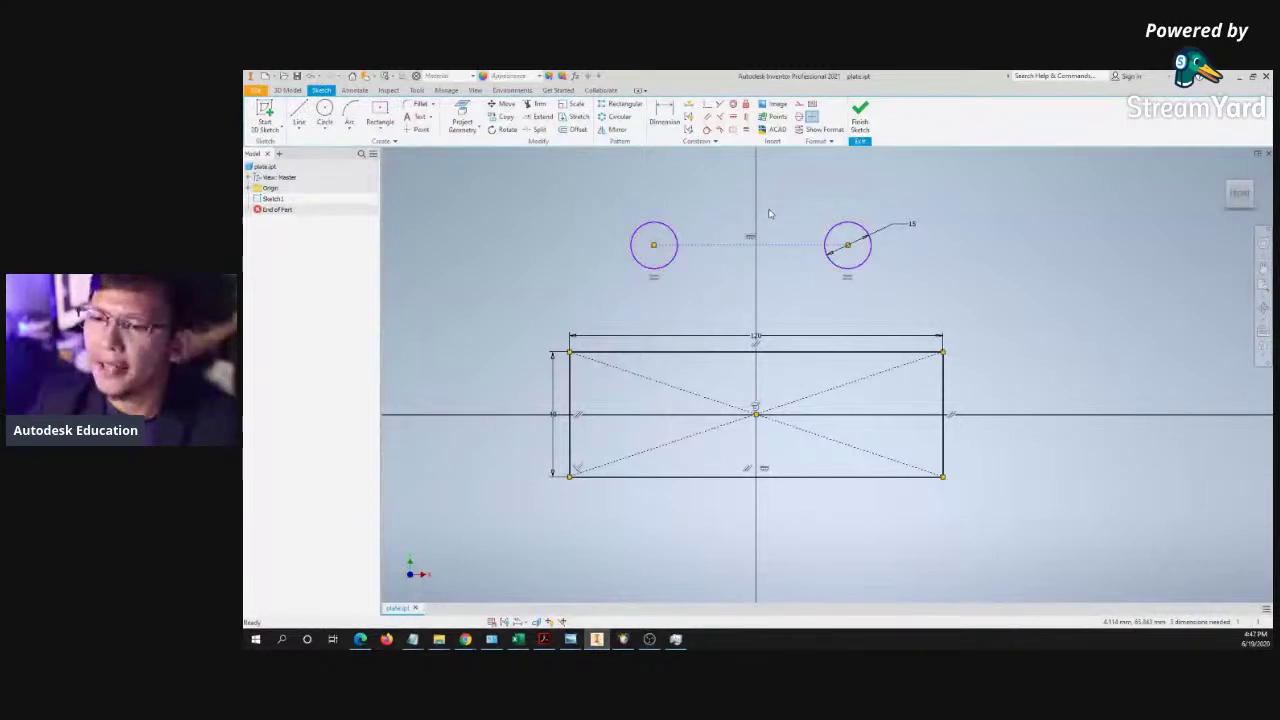
- Switch to the reference drawing in Windows Photo Viewer to examine the plate's hole layout, and return to the sketch
key("alt+Tab")
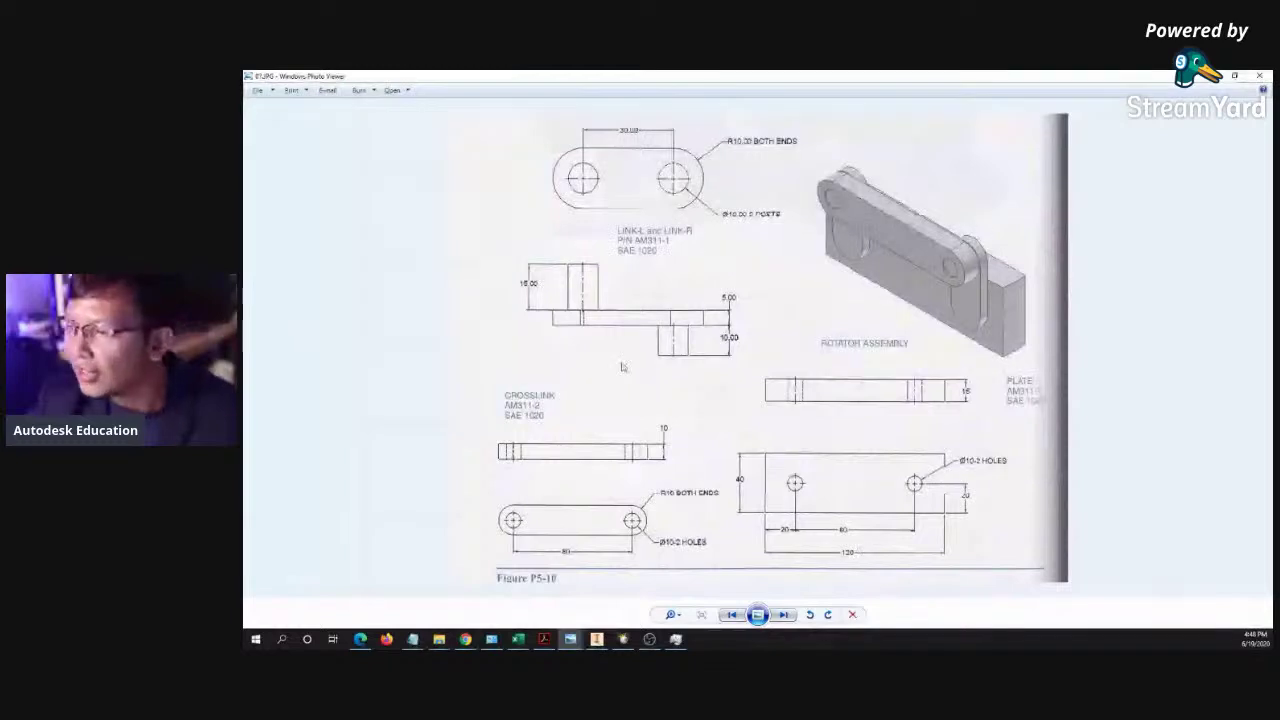
key("alt+Tab")
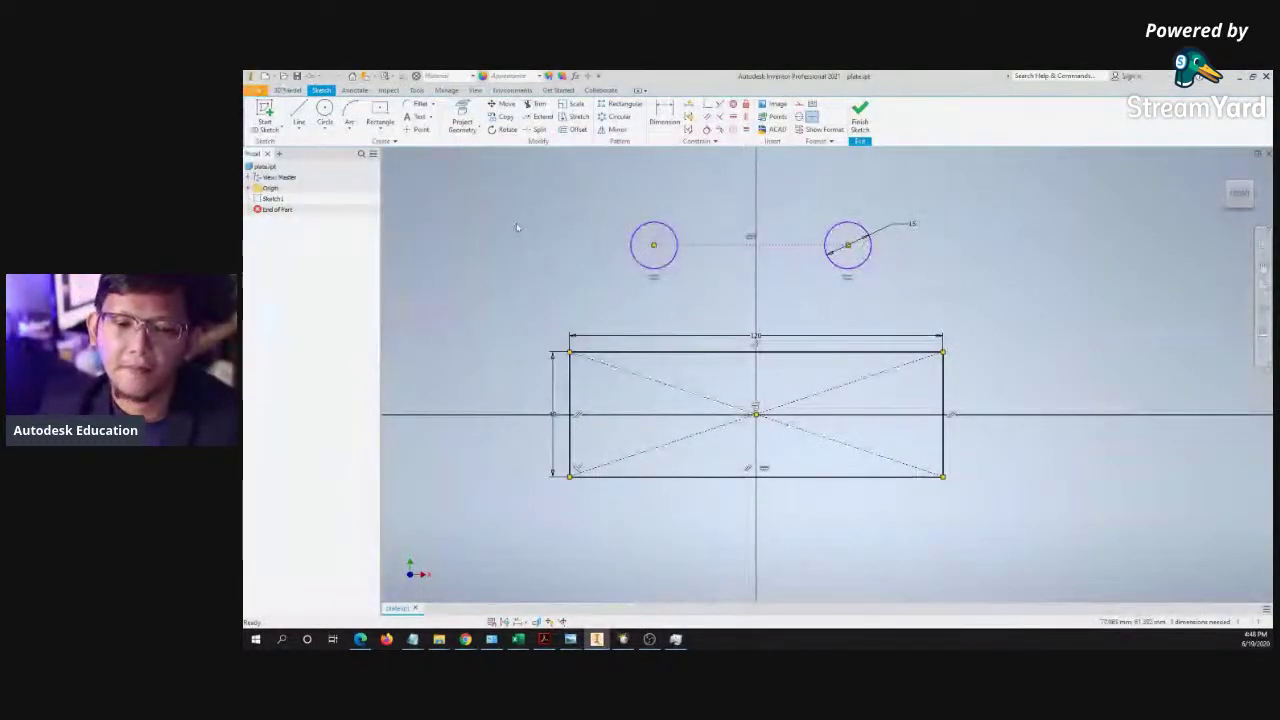
key("alt+Tab")
key("alt+Tab")
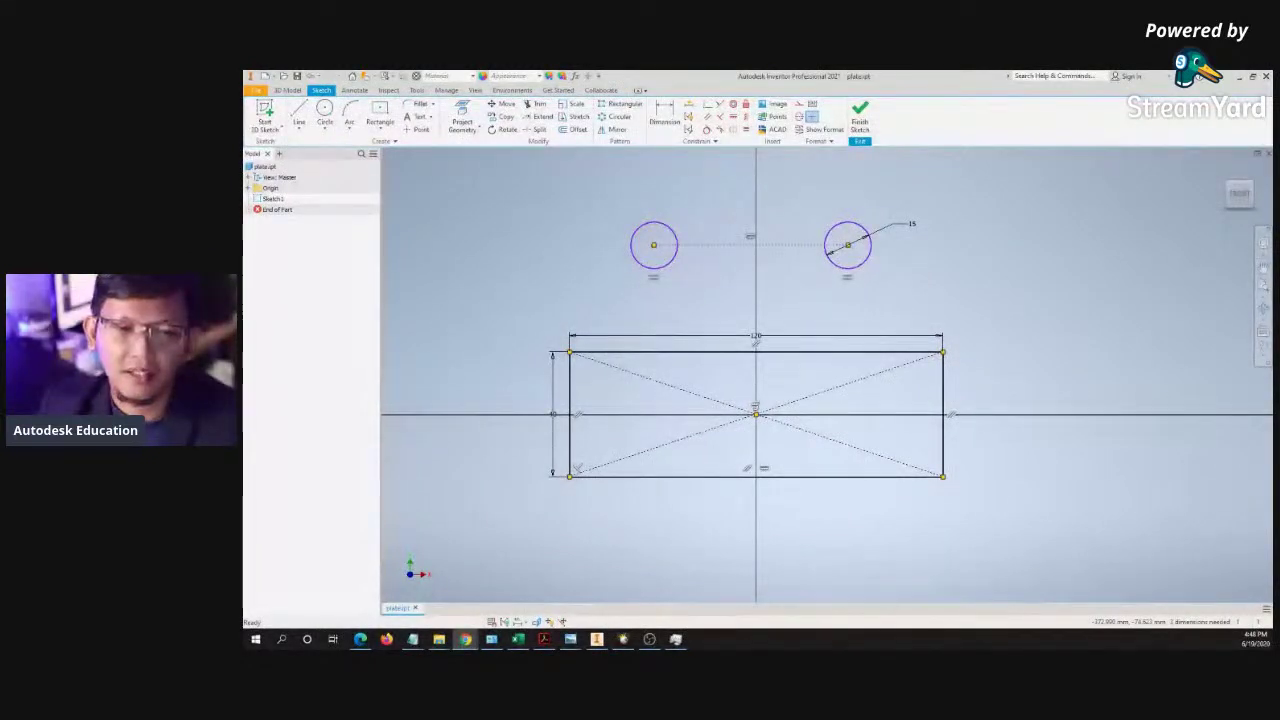
left_click(636, 322)
middle_click_drag(718, 287, 700, 297)
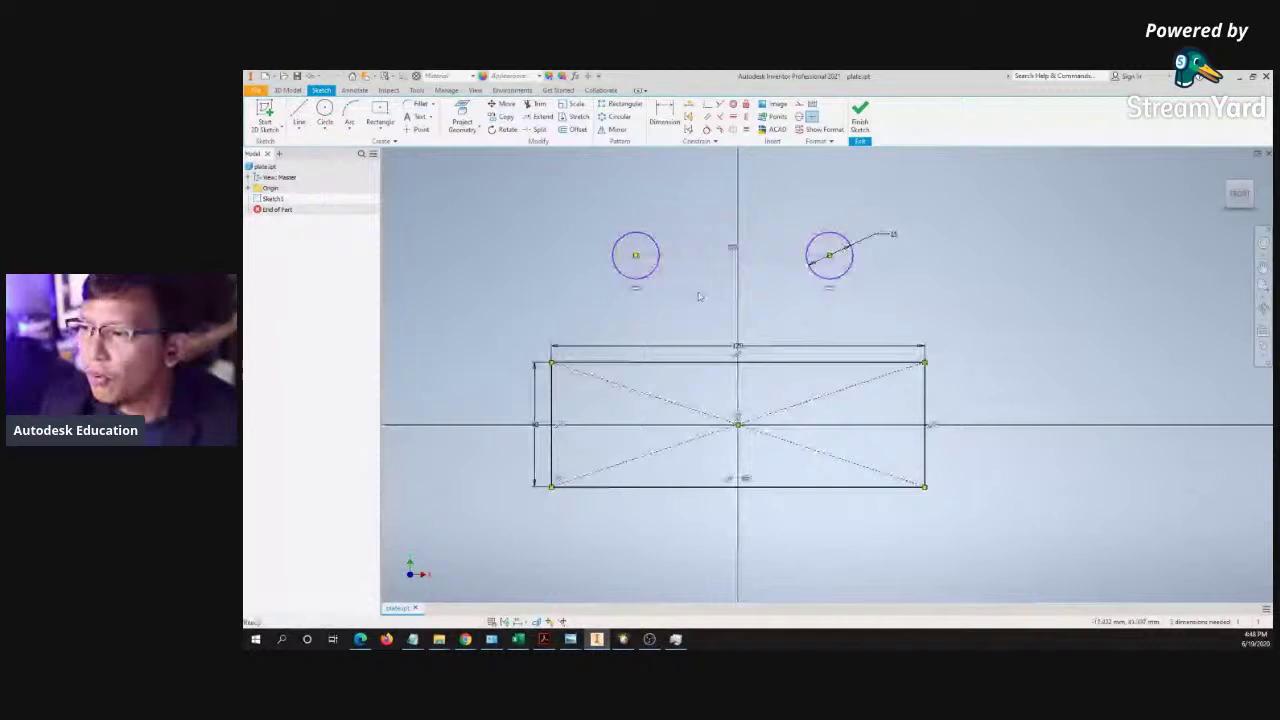
- Dimension the horizontal distance between the two circle centers and set it to 80 mm, per the reference drawing
left_click(668, 122)
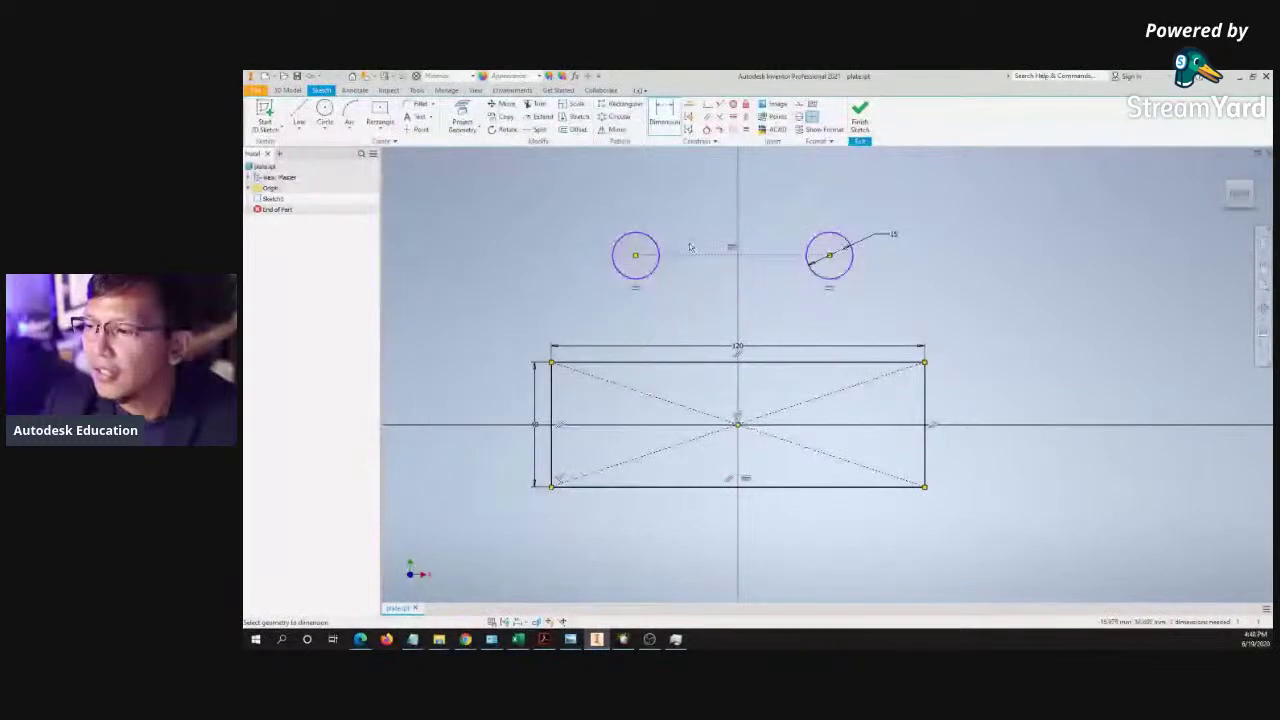
middle_click_drag(685, 228, 683, 259)
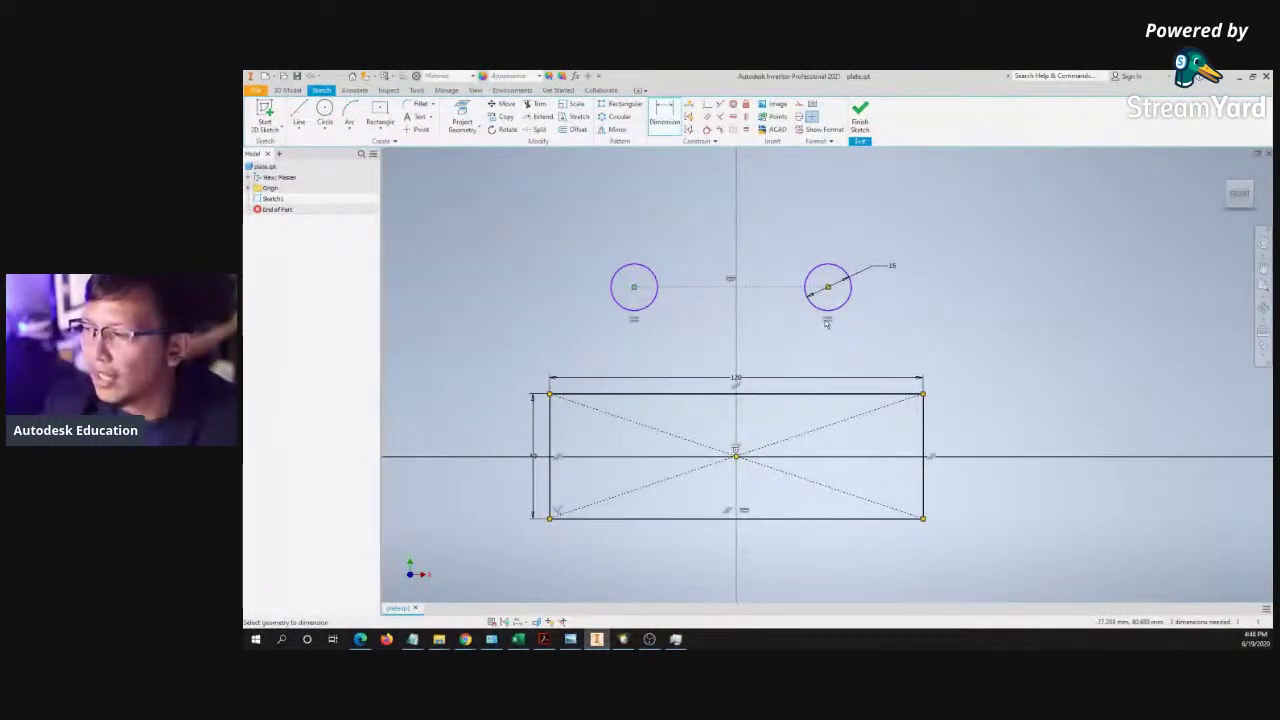
left_click(828, 287)
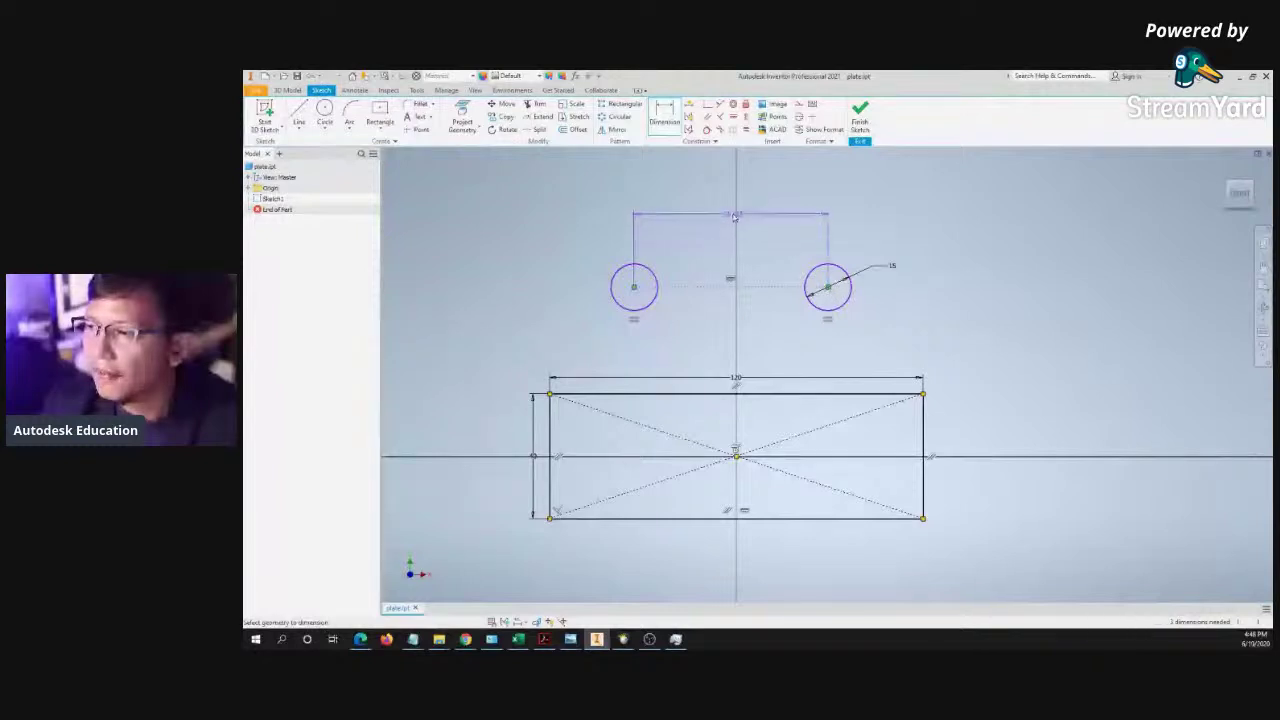
left_click(720, 218)
key("alt+Tab")
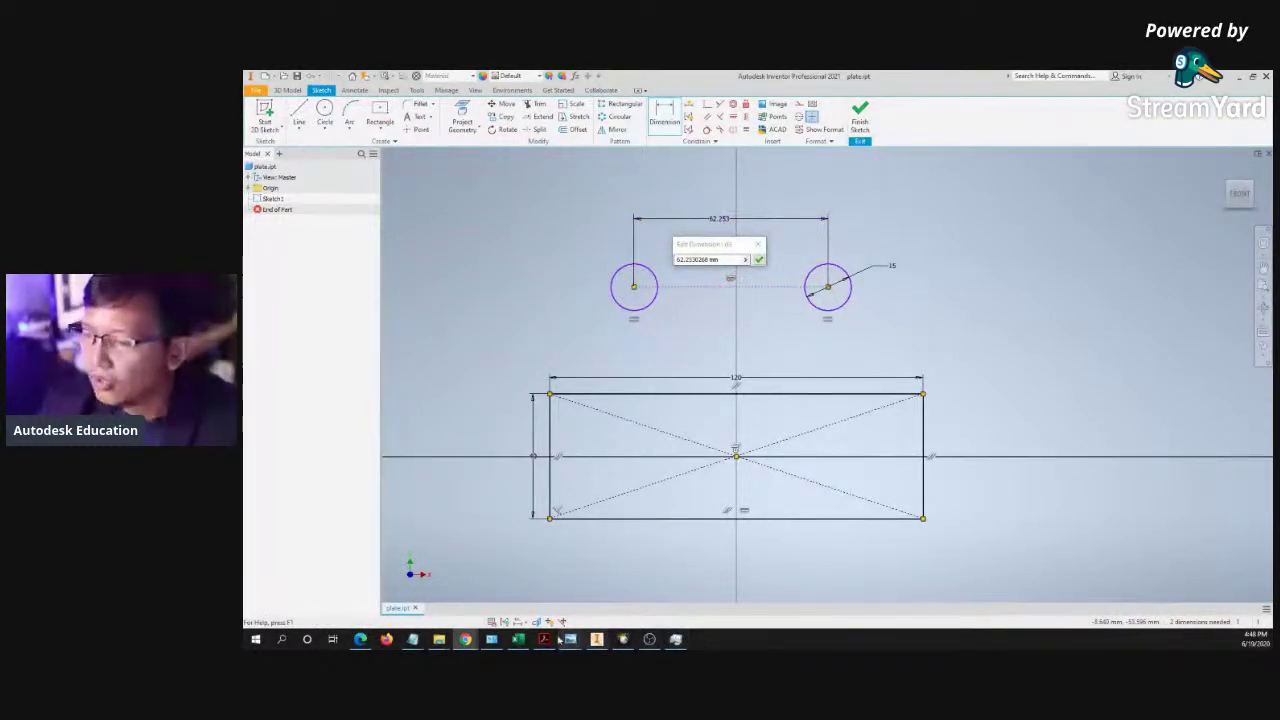
mouse_move(570, 639)
left_click(528, 600)
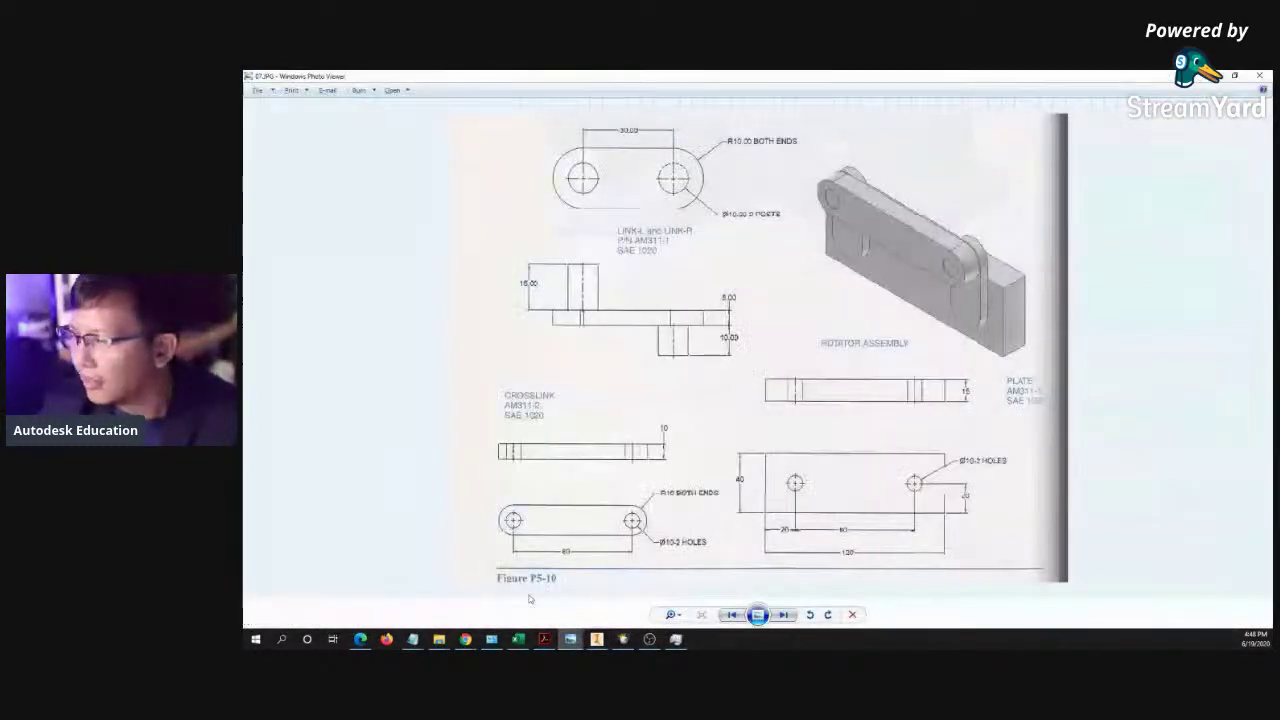
left_click(1211, 76)
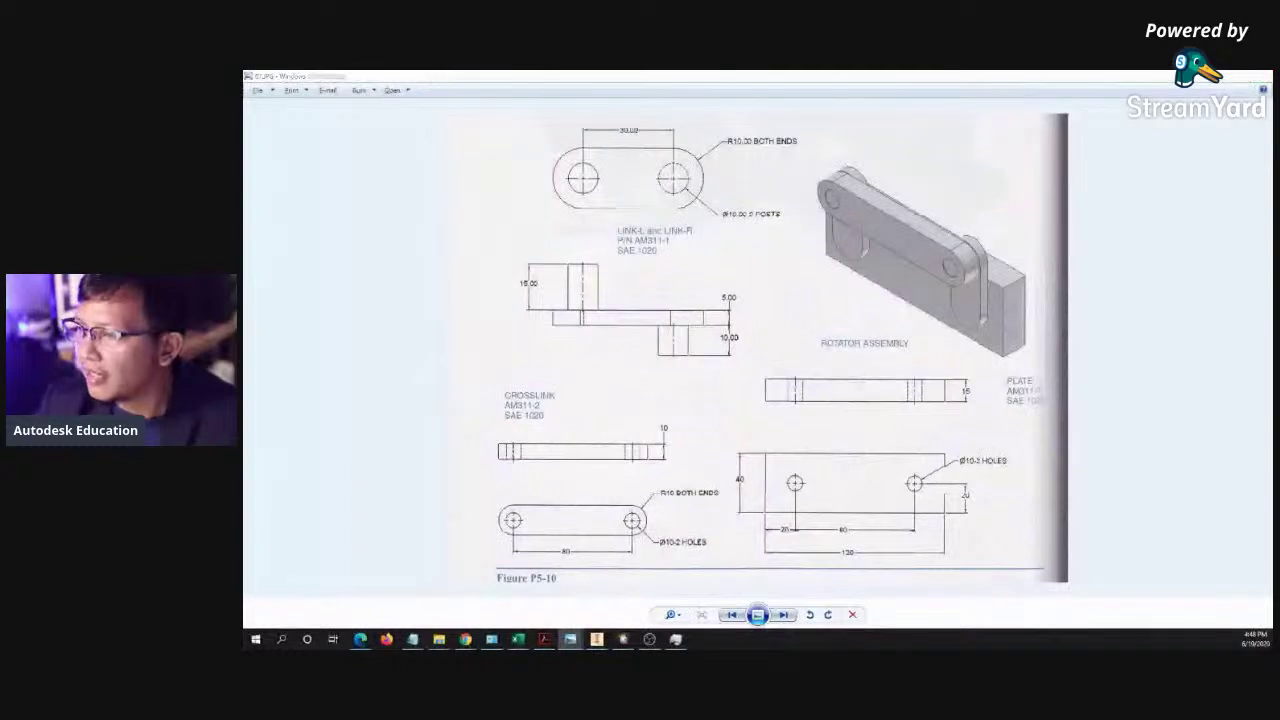
left_click_drag(721, 259, 424, 237)
type("80")
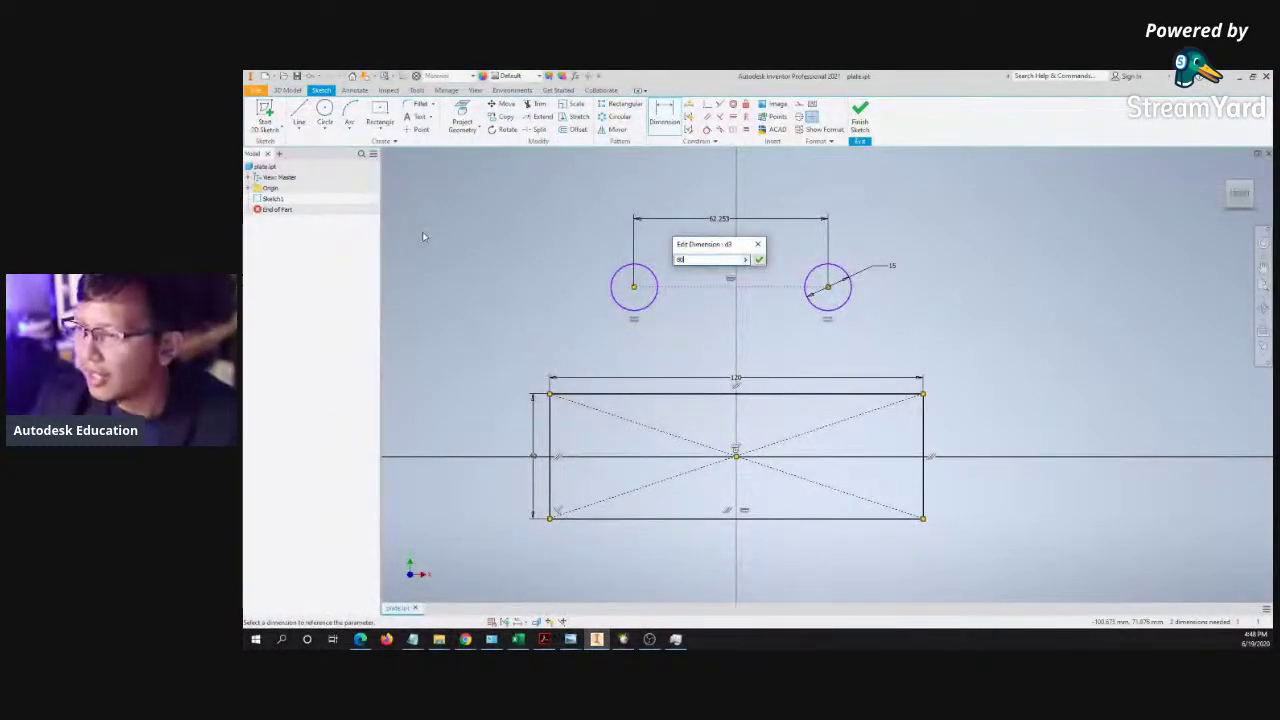
key("Return")
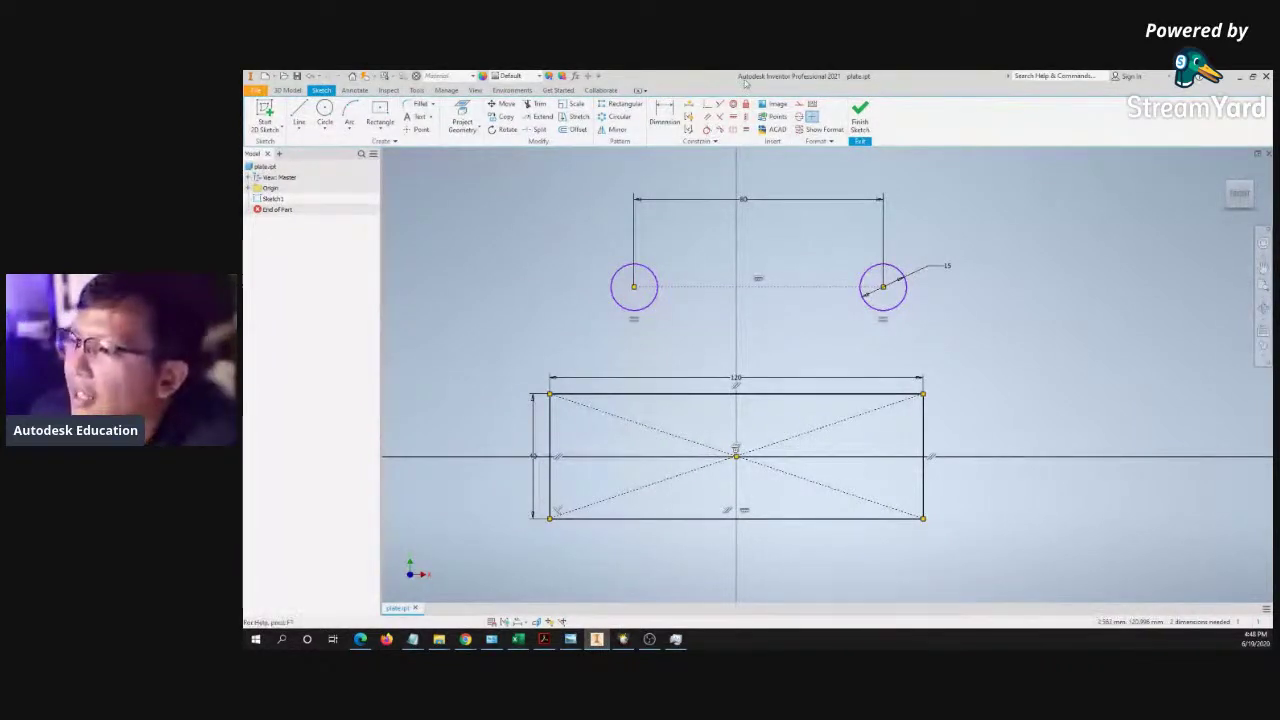
- Apply a Coincident constraint between the construction line's midpoint and the rectangle's center point
left_click(707, 105)
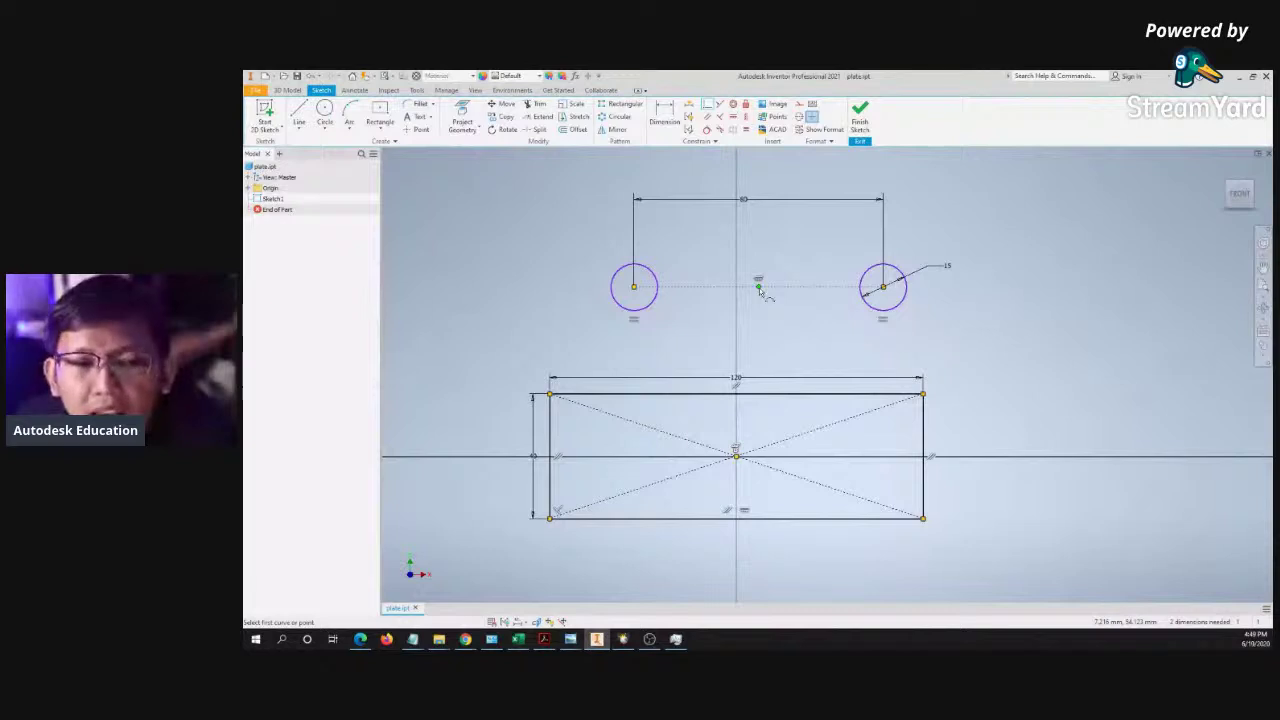
left_click(759, 289)
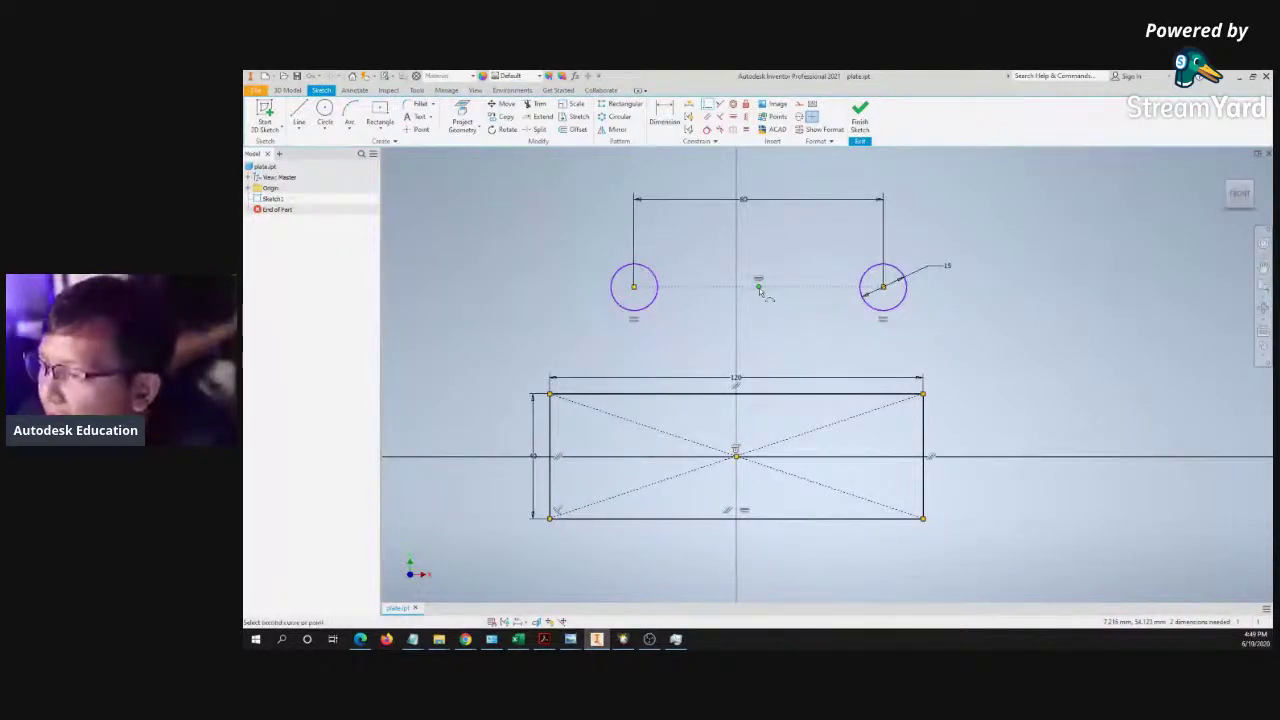
left_click(737, 457)
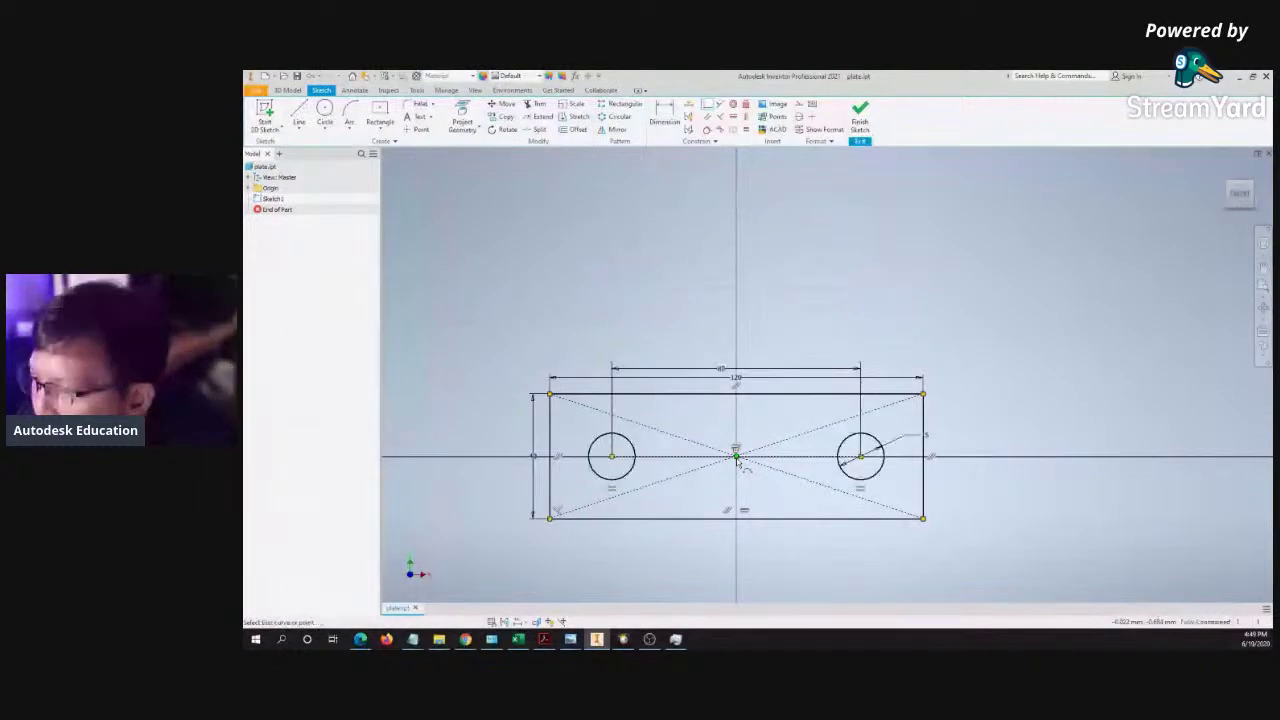
- Reposition the plate's length and height dimensions and the hole diameter dimension farther from the geometry, with the length above the hole spacing
middle_click_drag(646, 257, 660, 238)
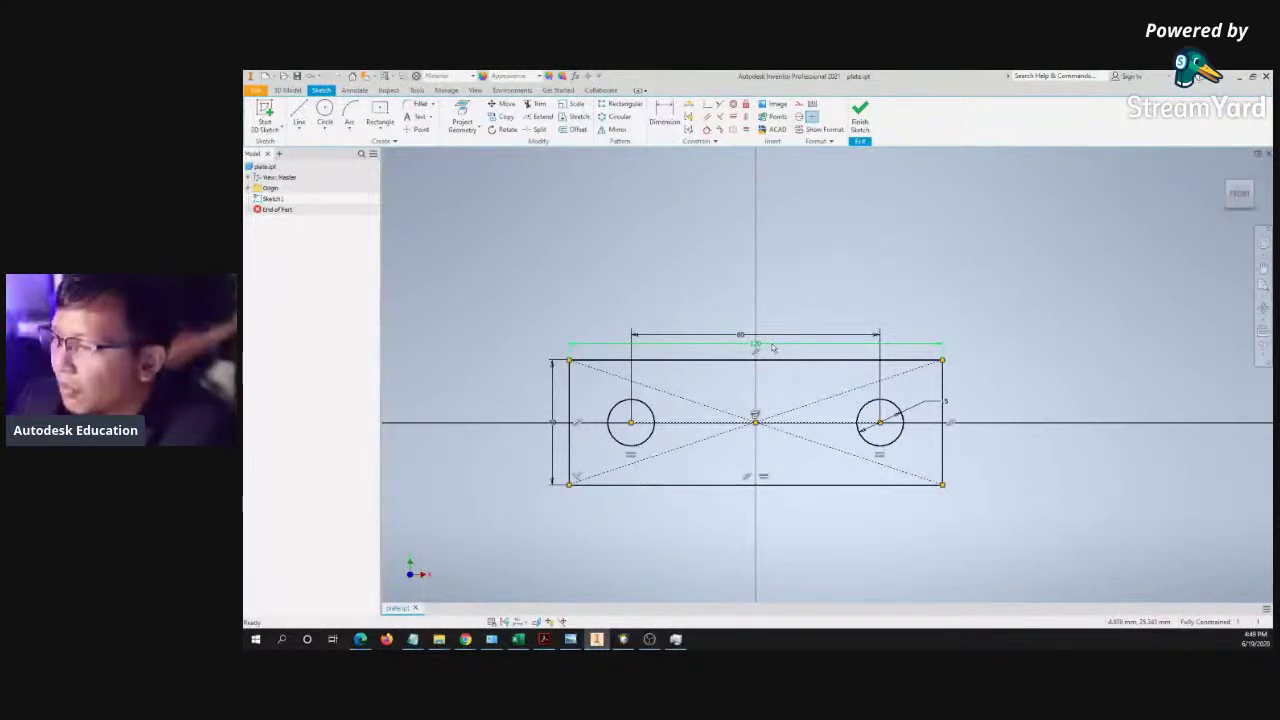
mouse_move(758, 349)
left_mouse_down()
mouse_move(765, 325)
mouse_move(758, 351)
left_mouse_up()
left_click(743, 314)
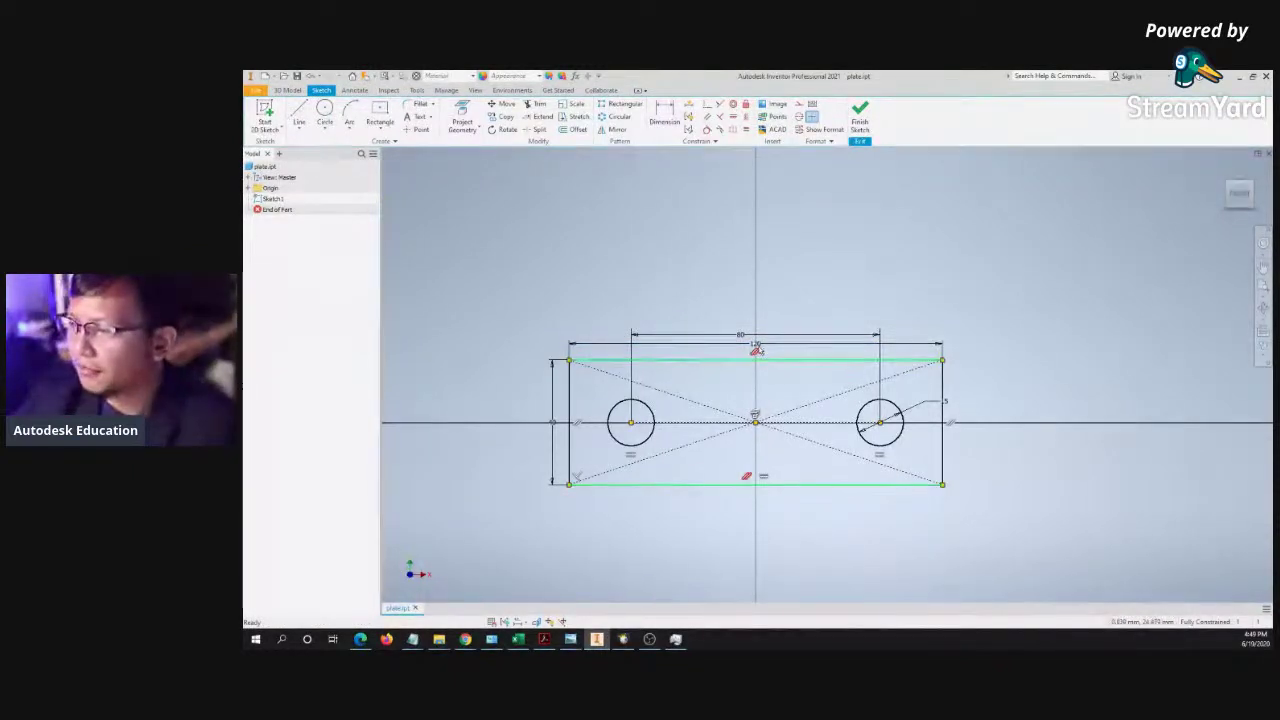
mouse_move(745, 345)
left_mouse_down()
mouse_move(745, 308)
mouse_move(747, 329)
left_mouse_up()
left_click_drag(552, 427, 540, 427)
left_click_drag(951, 410, 980, 380)
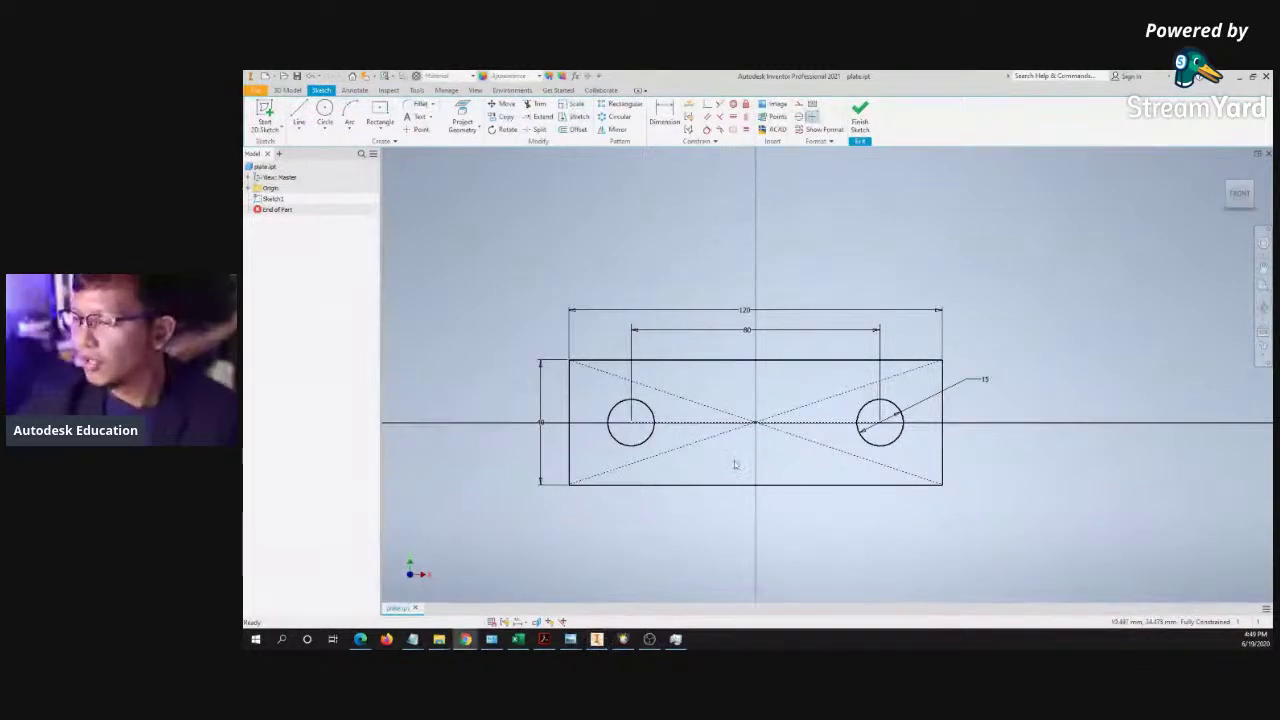
- Check the reference drawing and move the 120 mm length and 80 mm hole spacing dimensions below the plate to match it
mouse_move(570, 639)
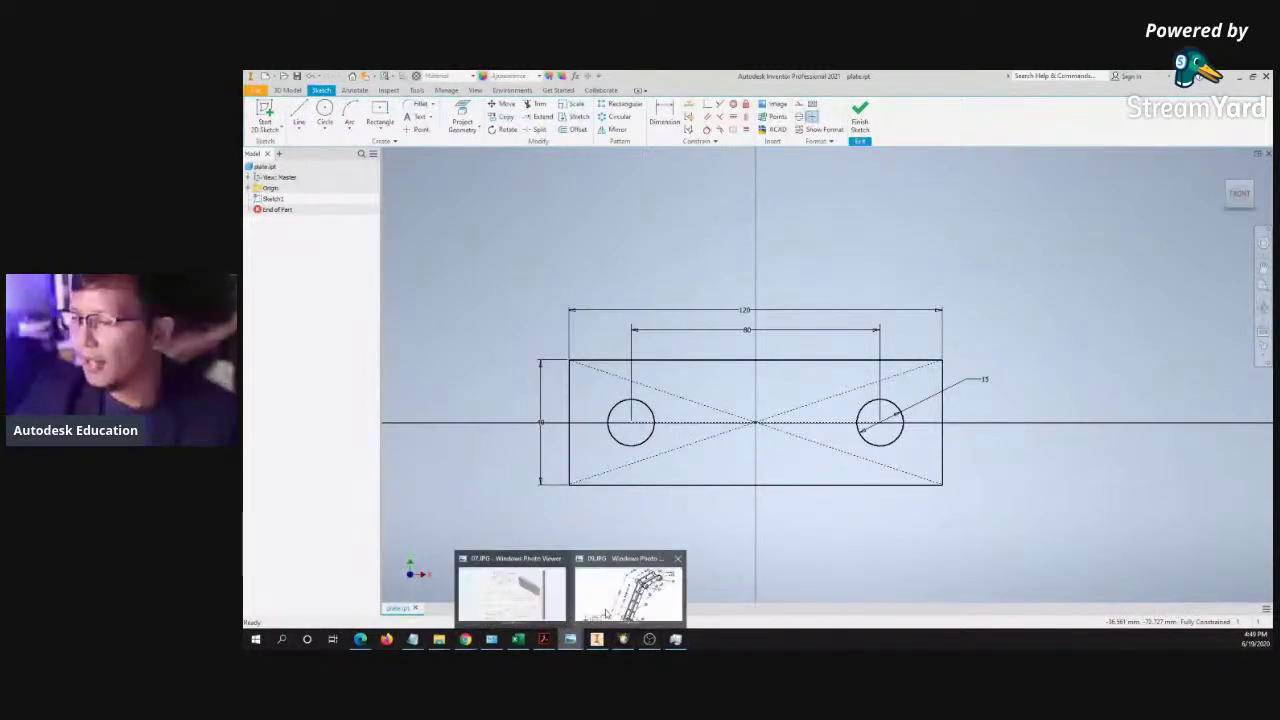
left_click(512, 592)
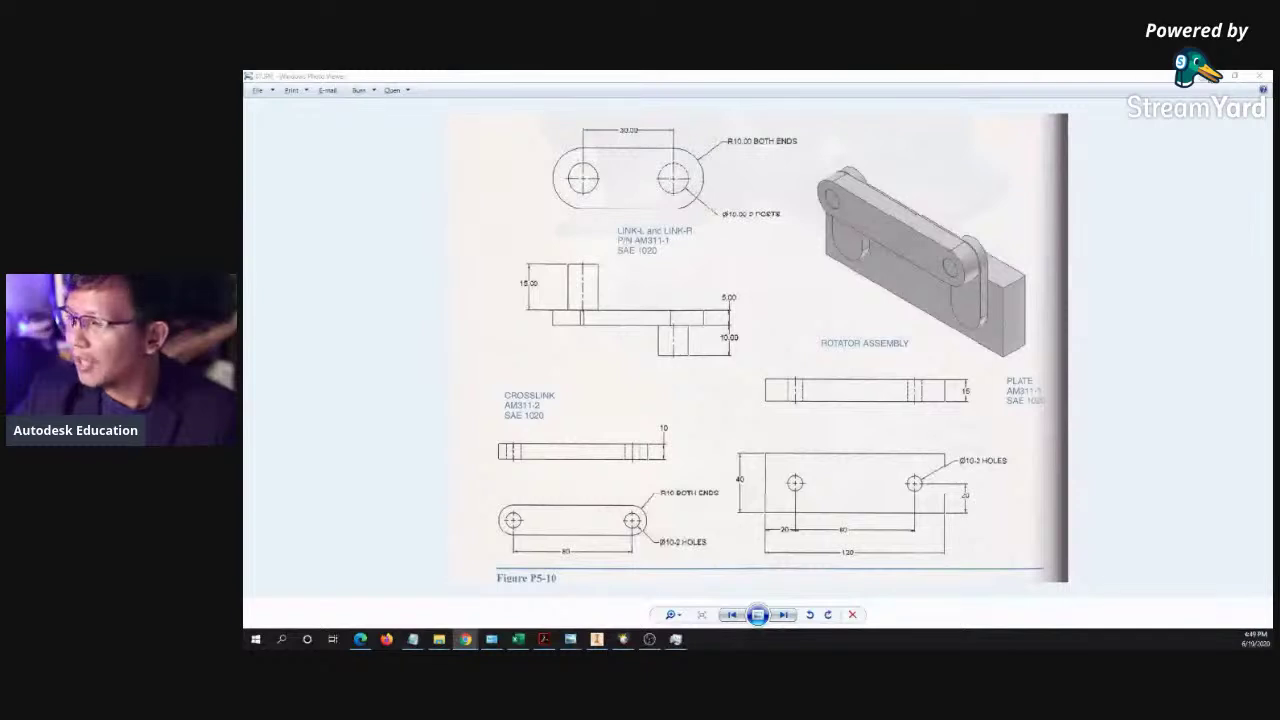
left_click(1209, 76)
mouse_move(761, 186)
left_mouse_down()
mouse_move(762, 372)
mouse_move(786, 423)
mouse_move(769, 397)
left_mouse_up()
left_click(766, 372)
mouse_move(867, 450)
middle_mouse_down()
mouse_move(786, 480)
mouse_move(827, 486)
middle_mouse_up()
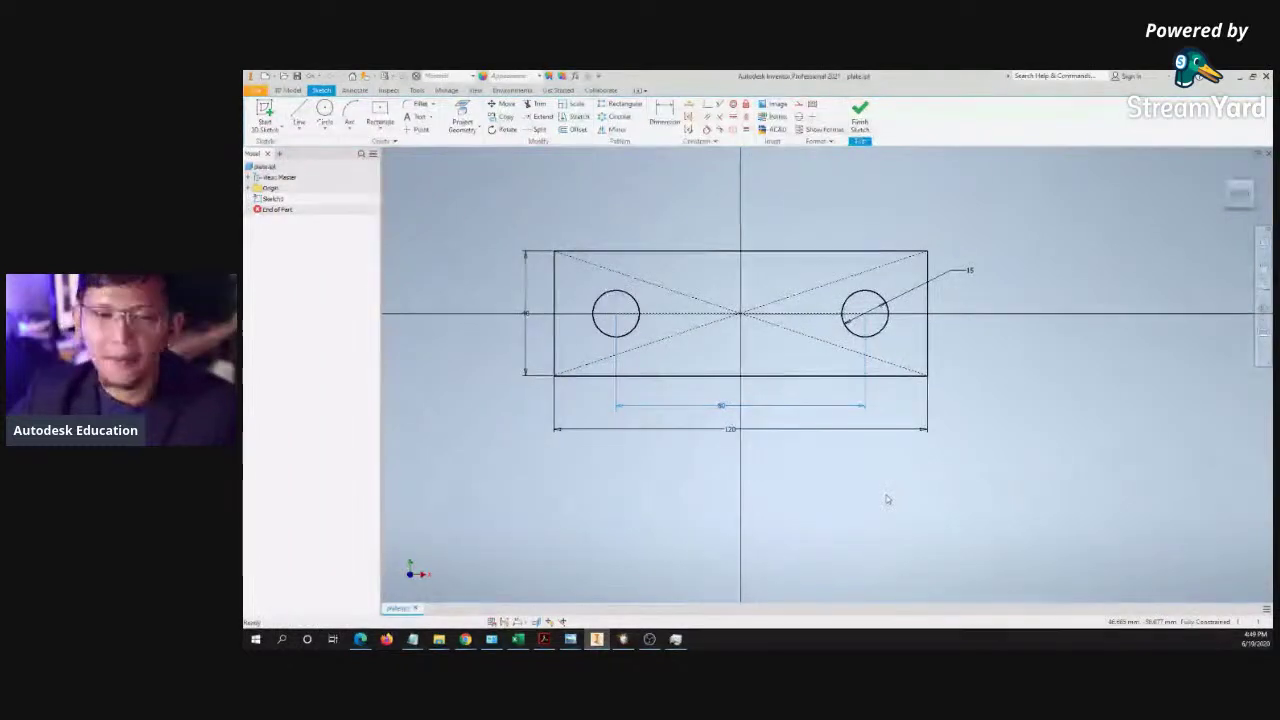
- Finish the plate sketch, select the profile around the two holes for an extrusion, and check the plate thickness in the reference drawing
middle_click_drag(765, 251, 787, 268)
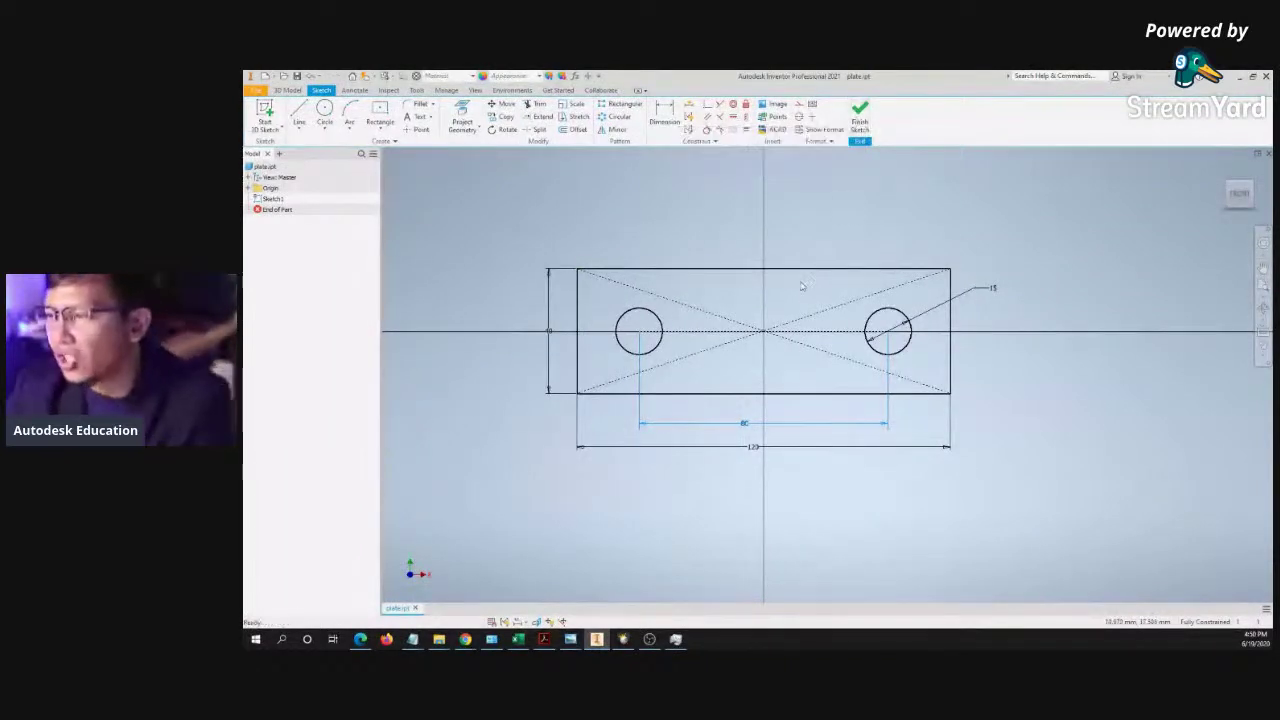
left_click(861, 119)
scroll(1008, 260, "down", 4)
middle_click_drag(922, 312, 1099, 158)
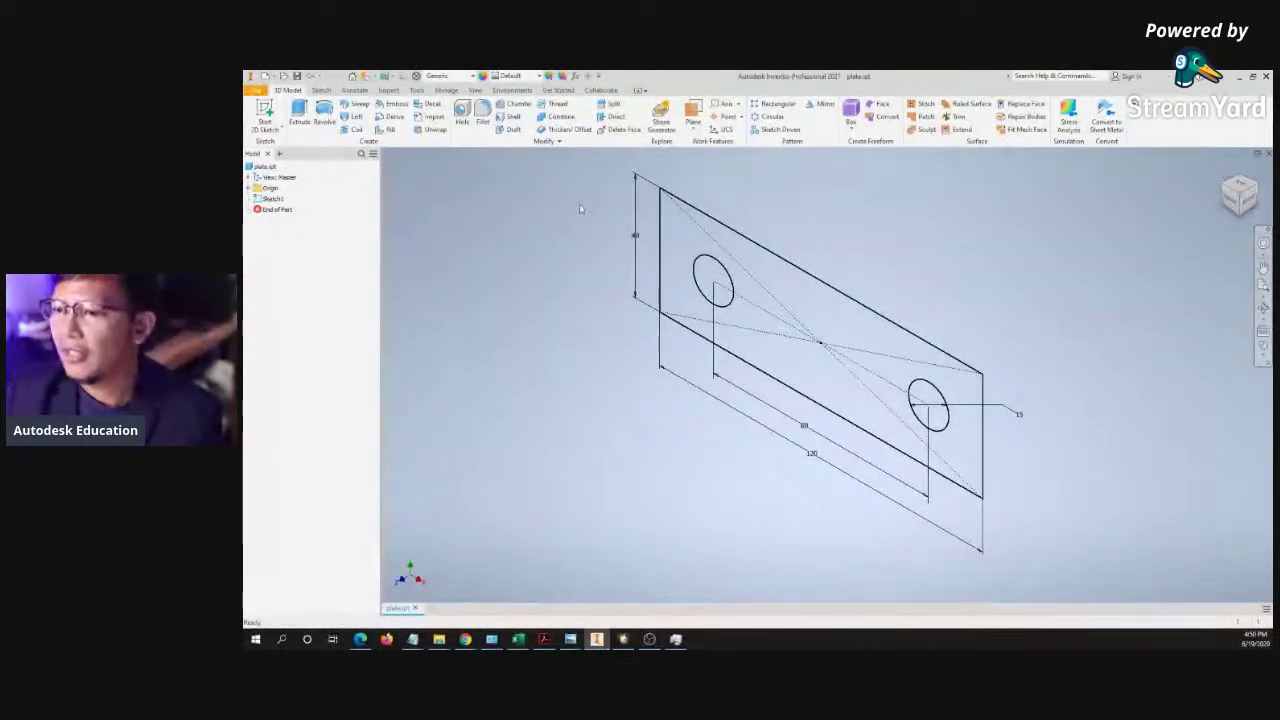
key("e")
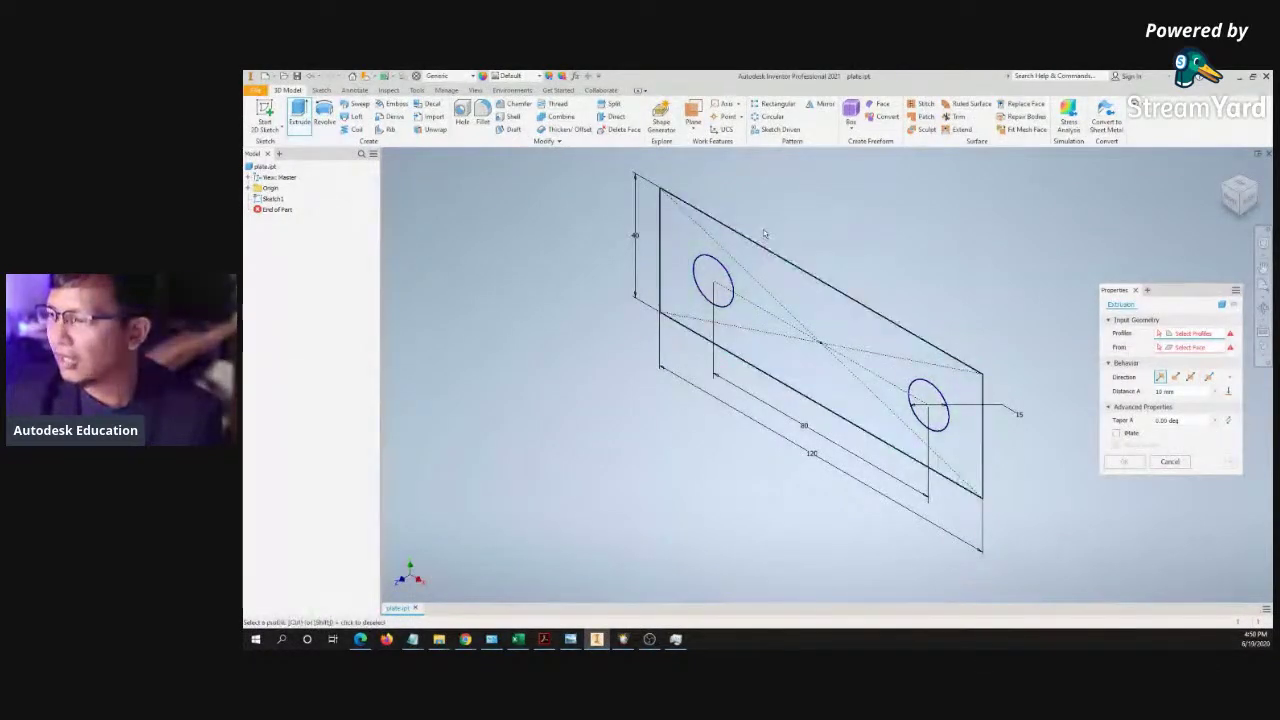
left_click(842, 321)
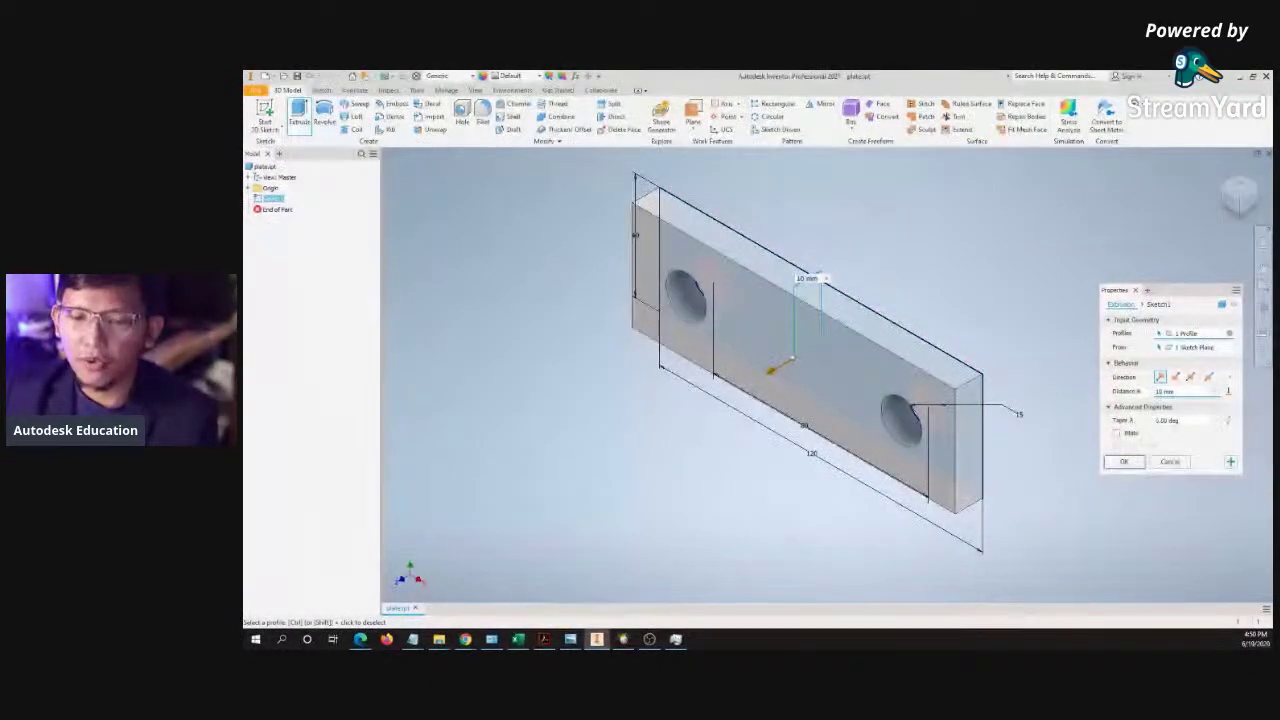
key("alt+Tab")
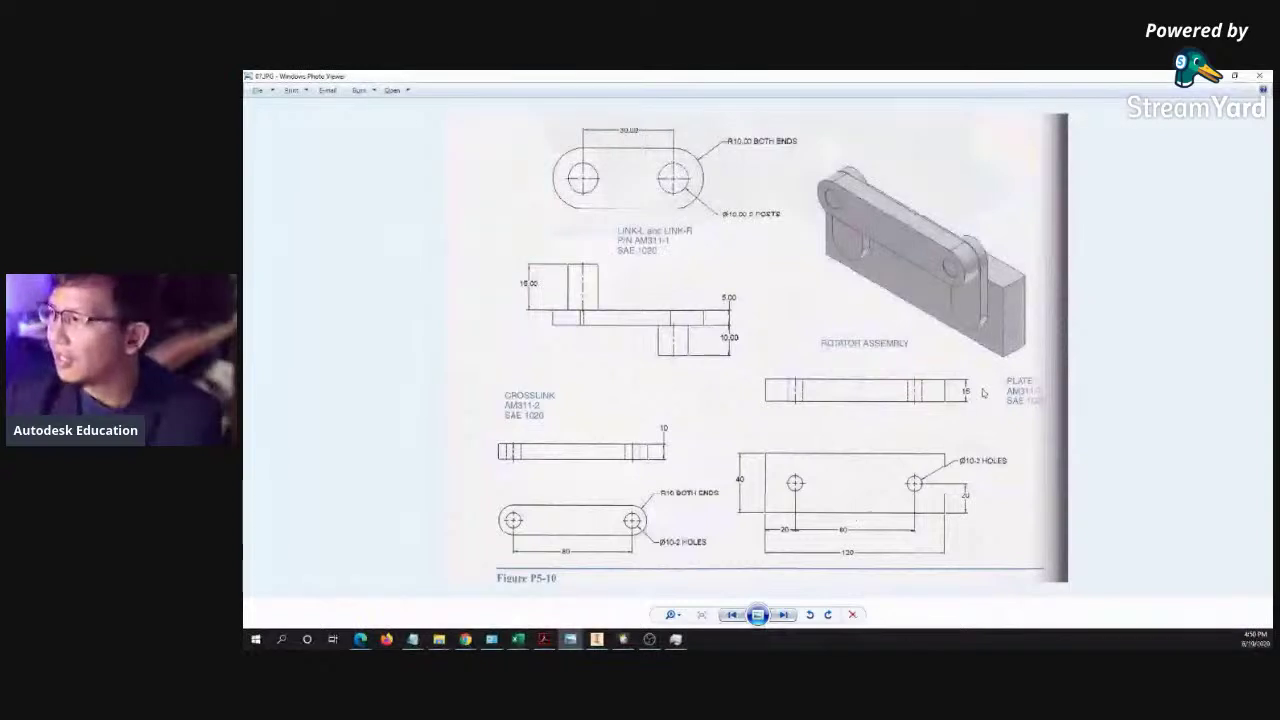
left_click(1211, 76)
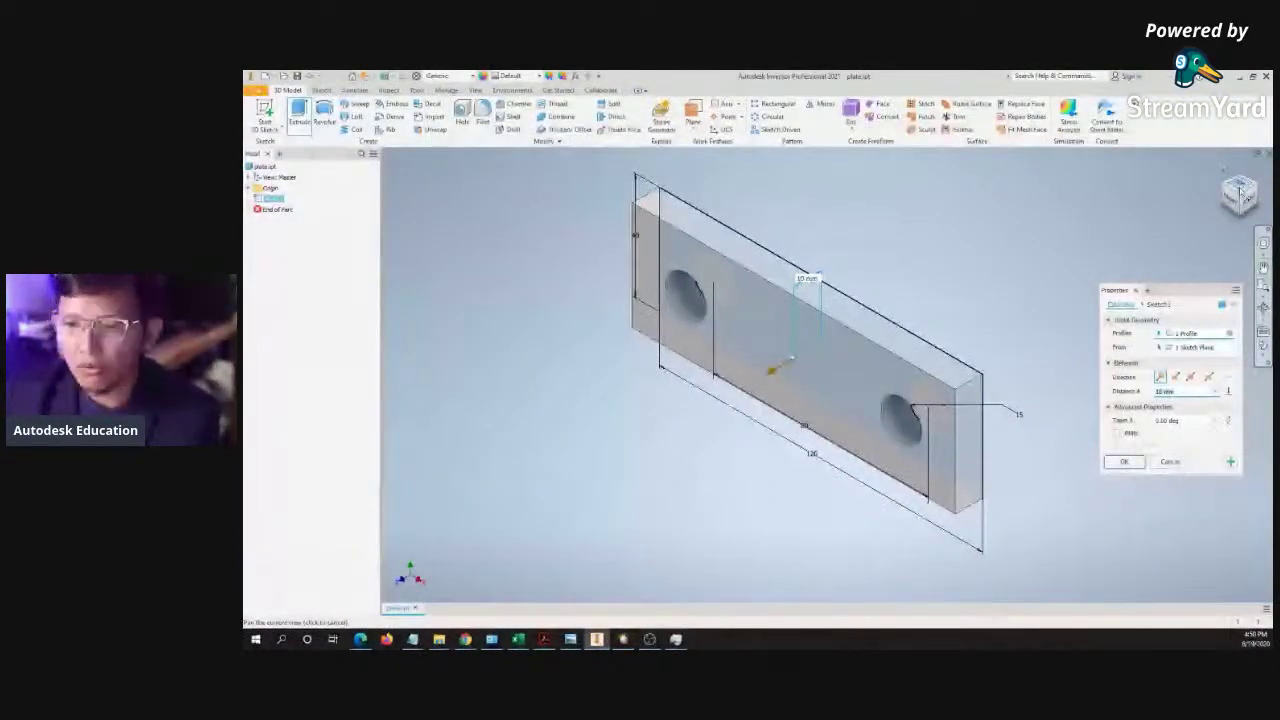
- Stretch the extrusion preview to about 12.25 mm while viewing the plate from the top
left_click(1240, 190)
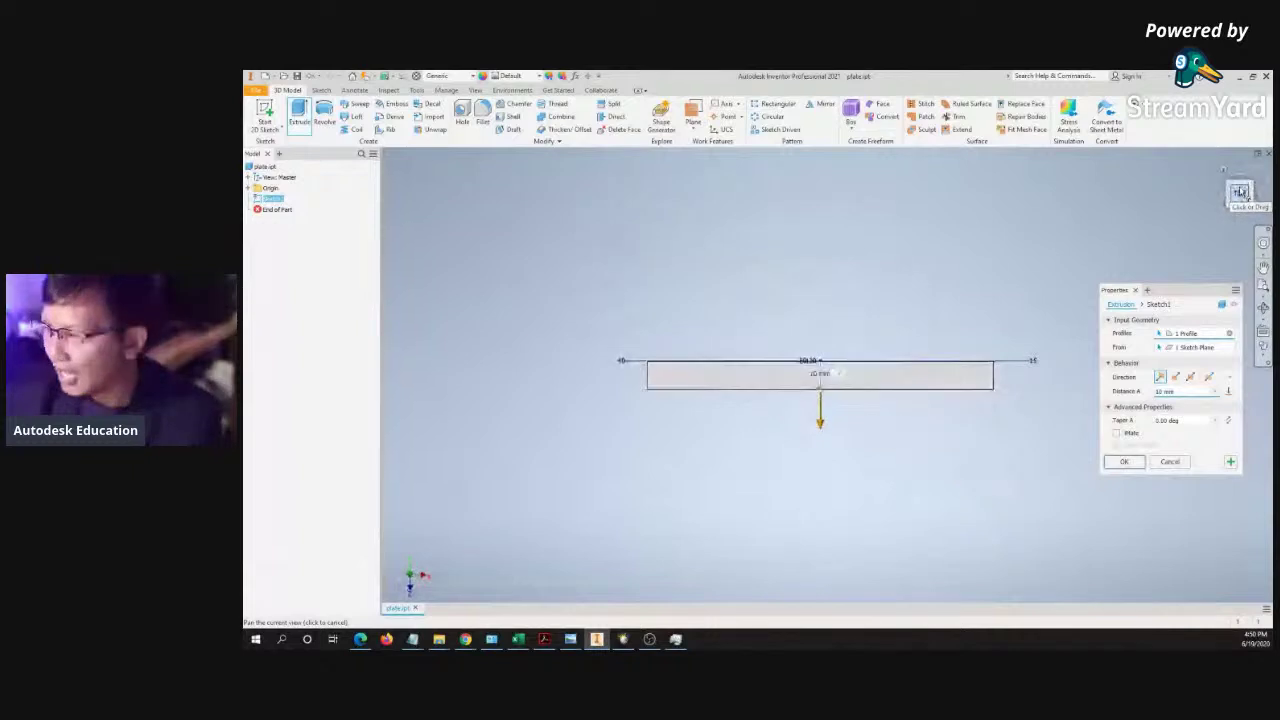
mouse_move(824, 421)
left_mouse_down()
mouse_move(824, 396)
mouse_move(824, 427)
left_mouse_up()
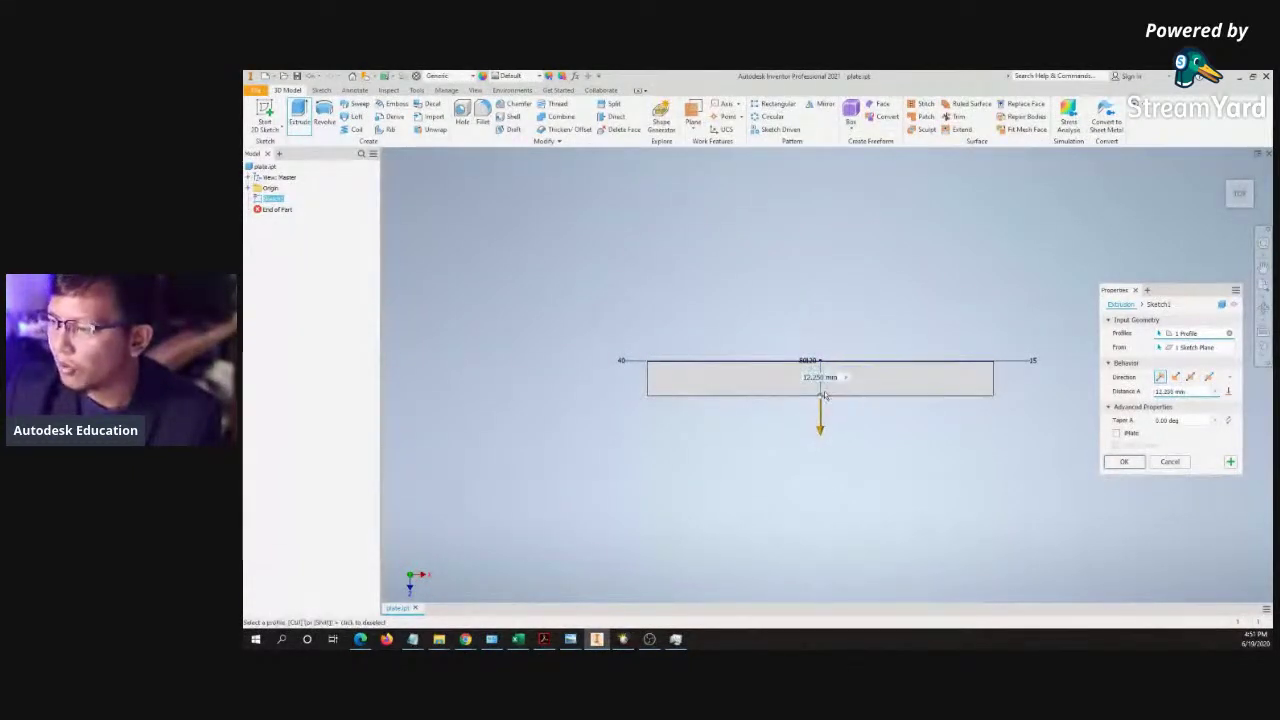
scroll(826, 390, "up", 4)
scroll(828, 390, "down", 2)
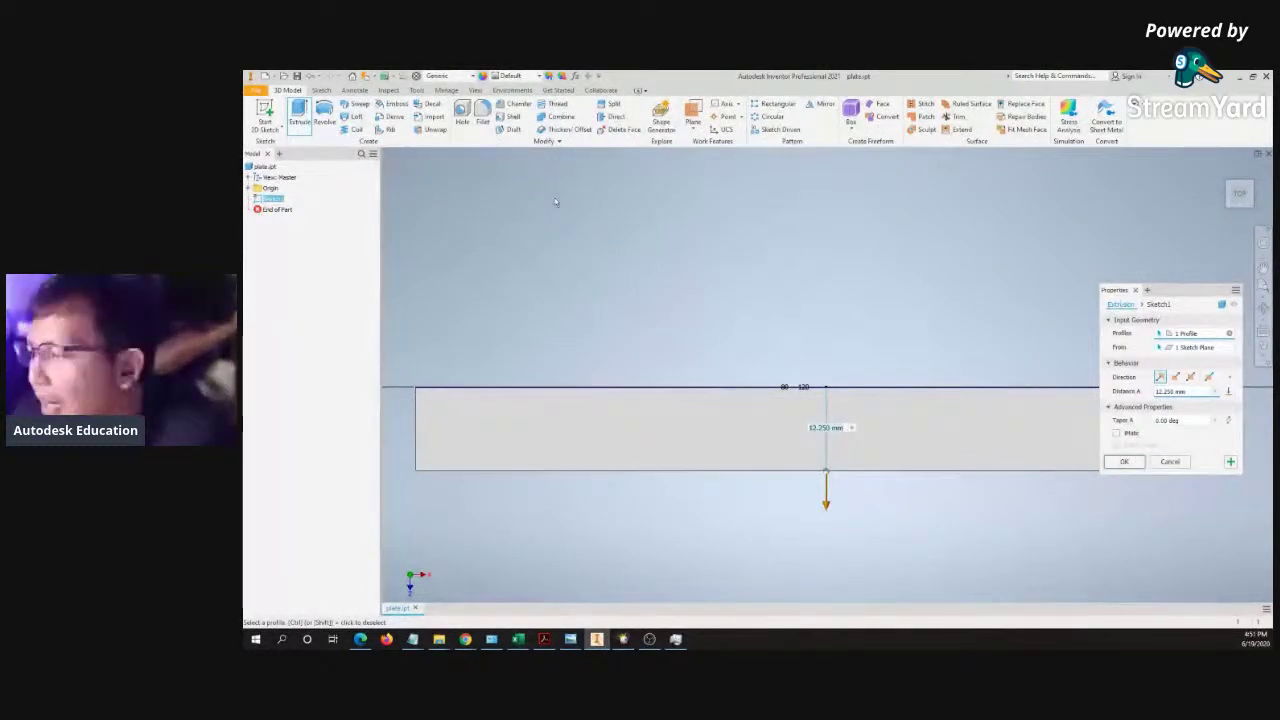
- Extrude the plate profile symmetrically about the sketch plane to a total thickness of 15 mm, as given in the reference drawing
left_click(1190, 377)
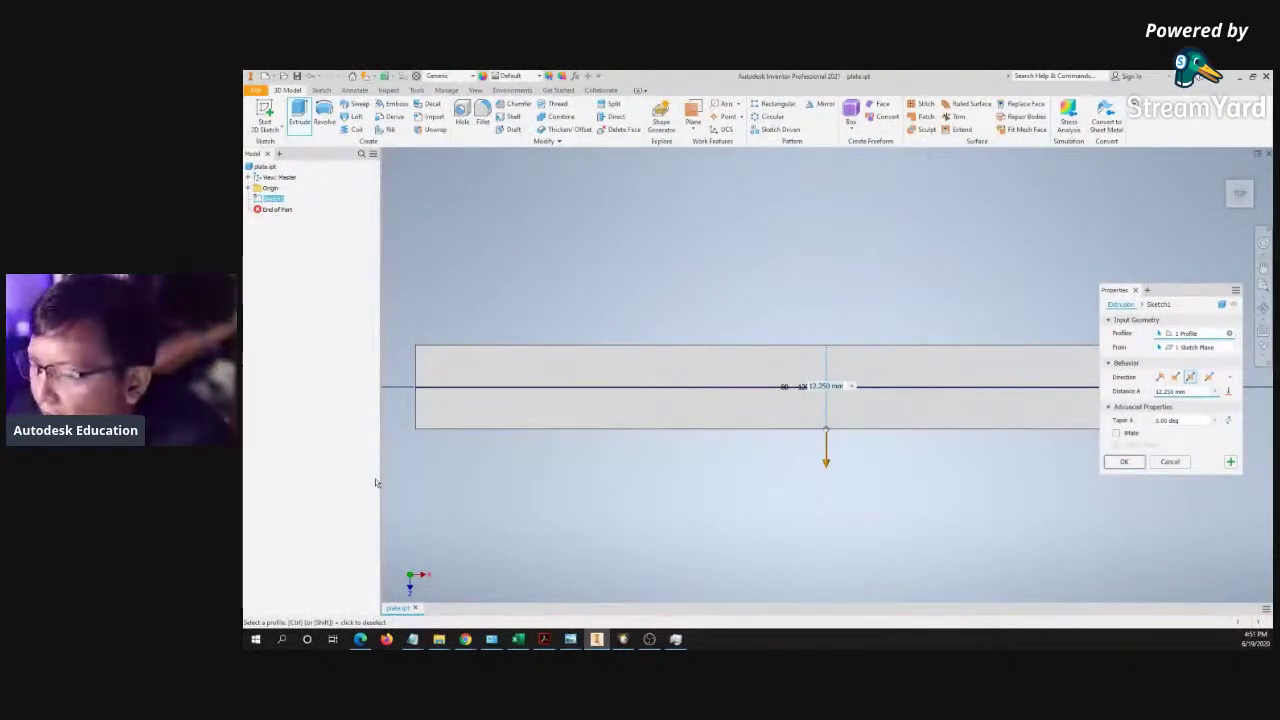
mouse_move(572, 639)
left_click(515, 613)
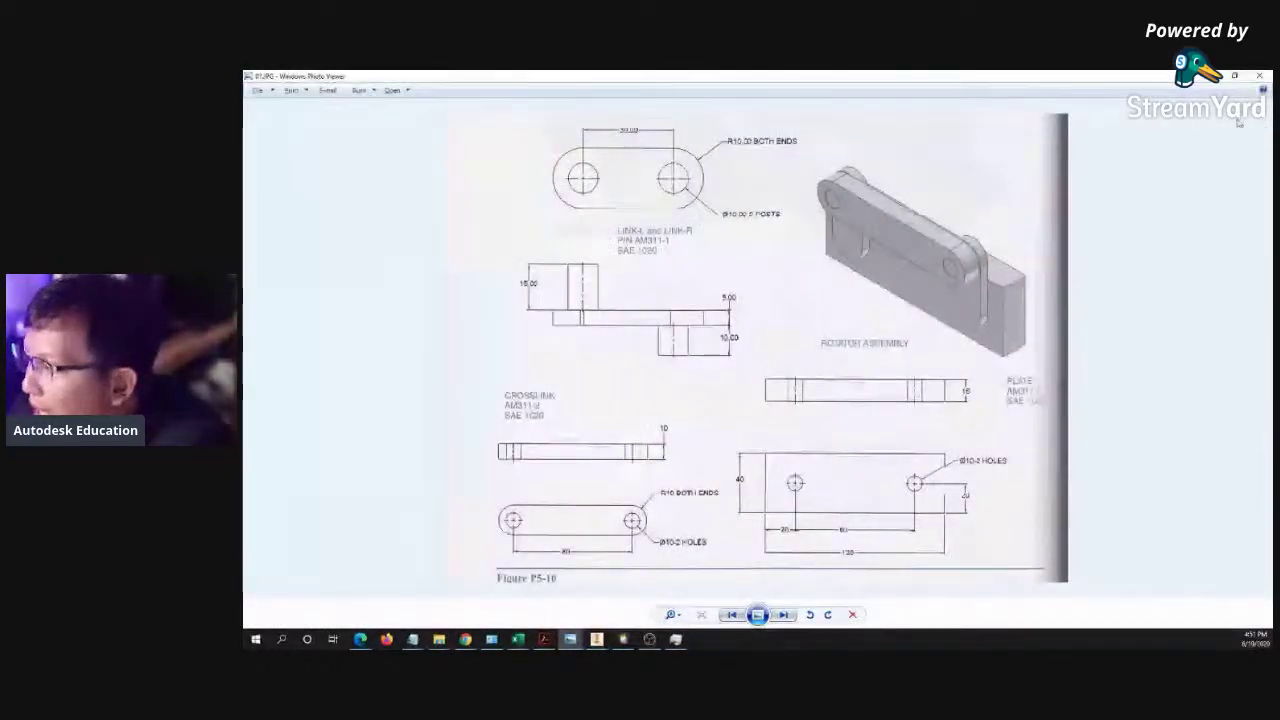
left_click(1210, 76)
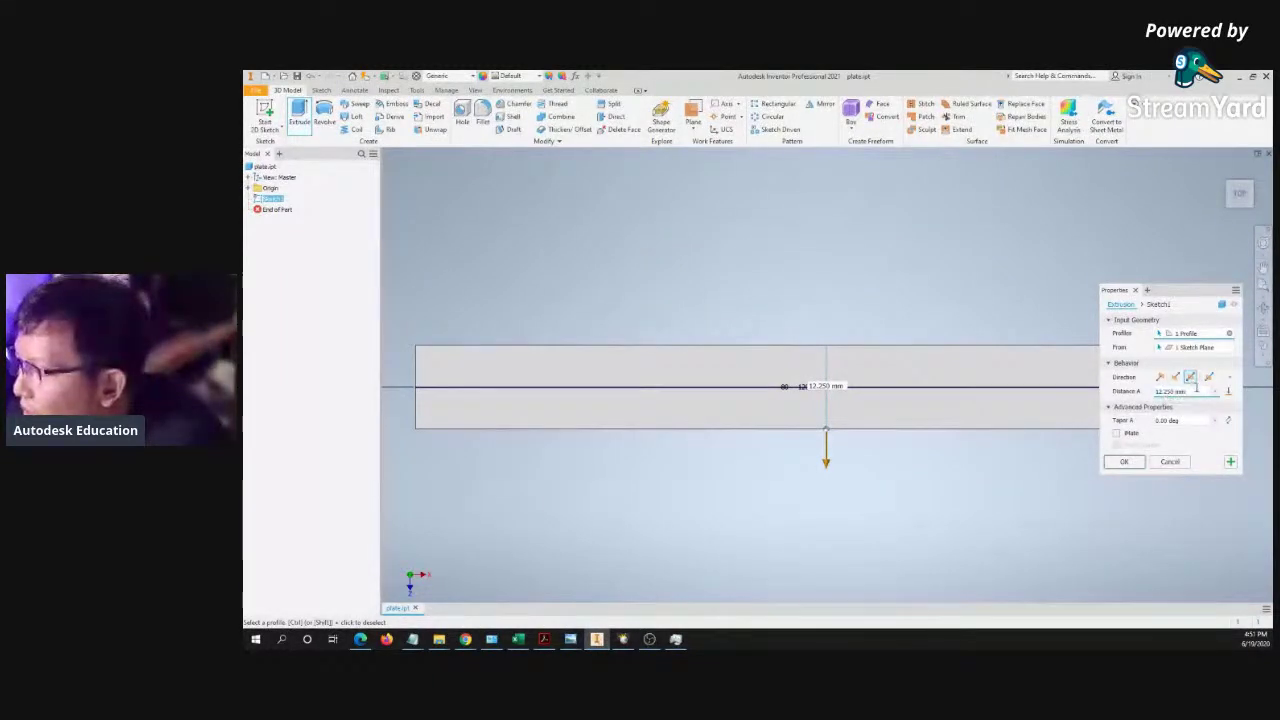
left_click_drag(1196, 391, 1017, 387)
type("15")
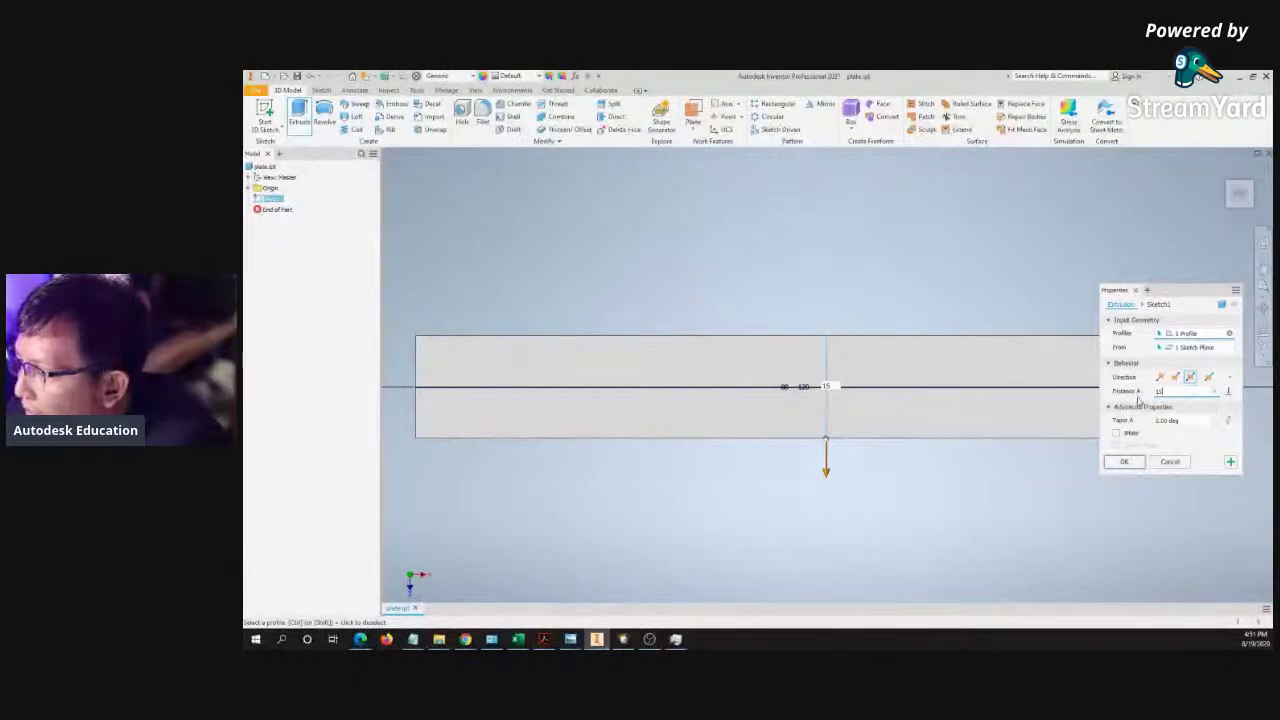
left_click(1175, 392)
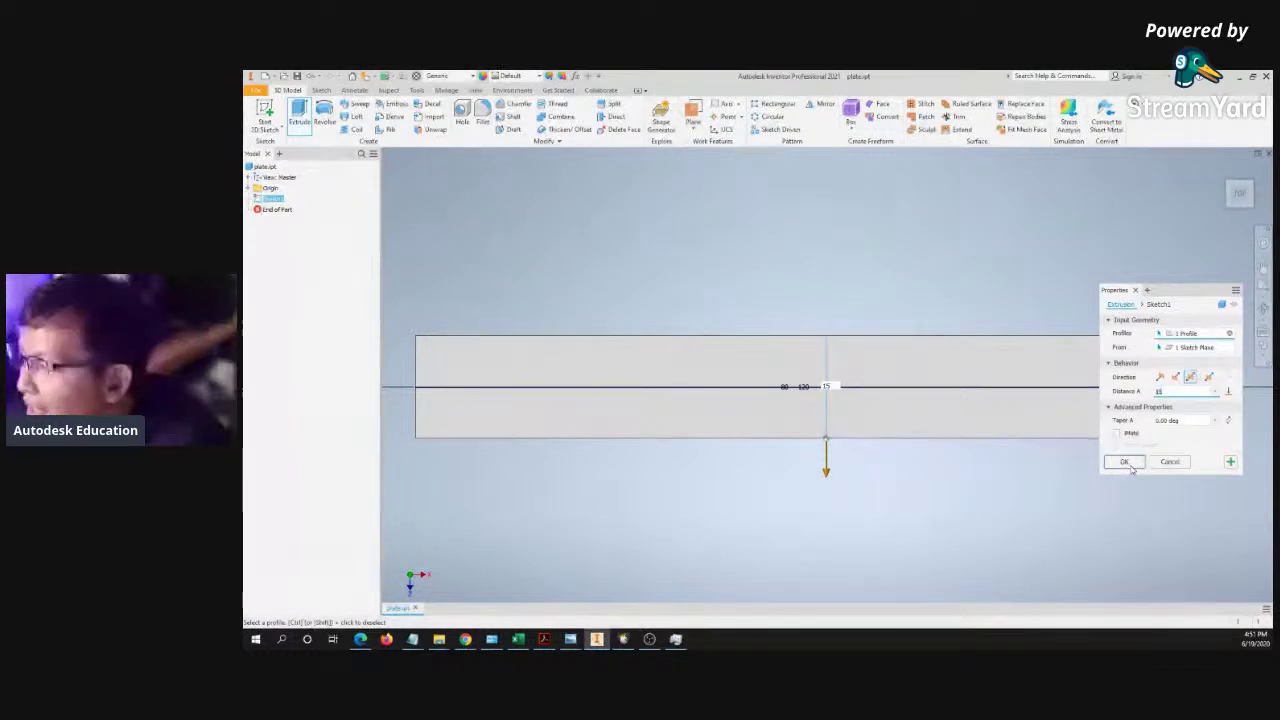
left_click(1124, 462)
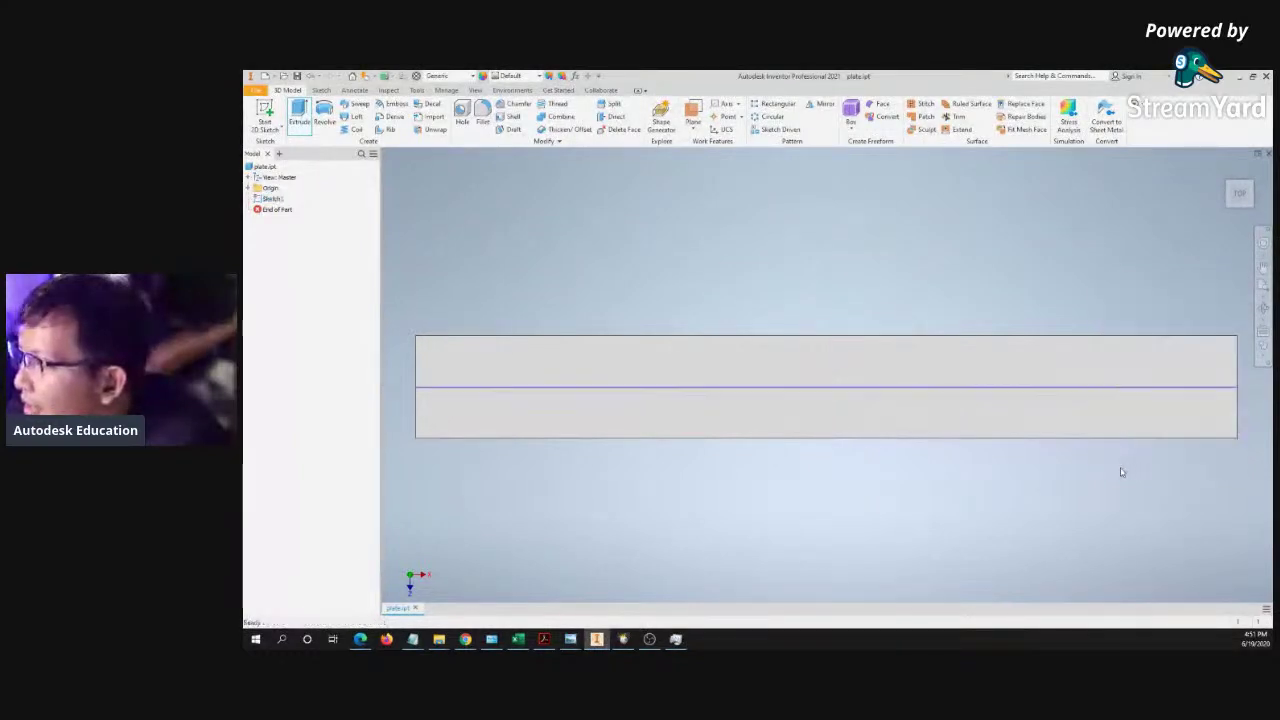
- Measure the plate's short thickness edge and the diameter of one of its holes
left_click(1223, 172)
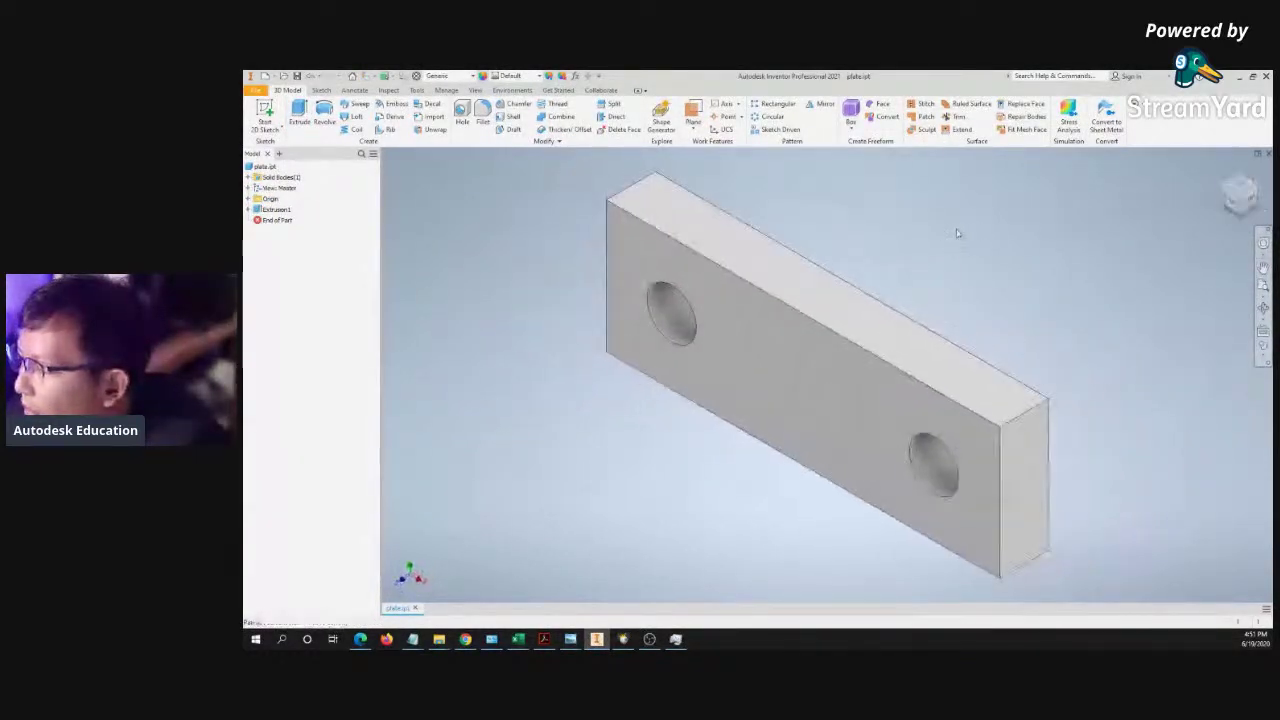
left_click(1029, 418)
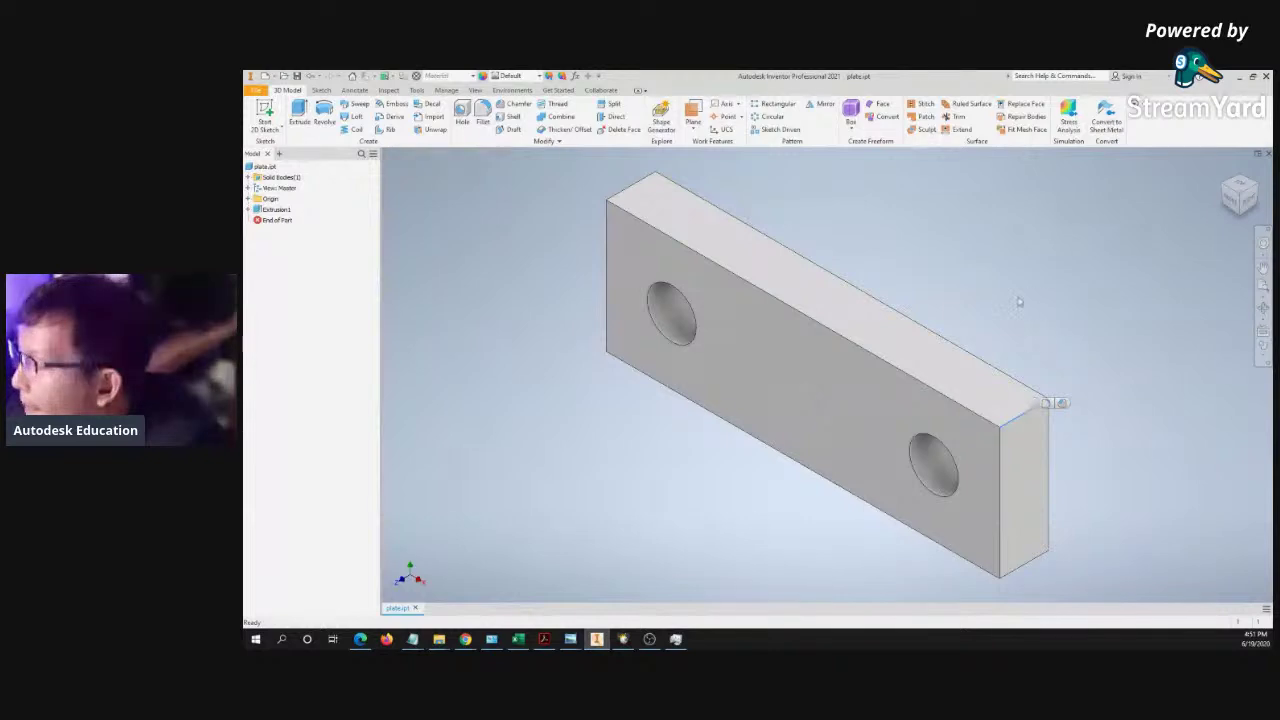
left_click(1019, 301)
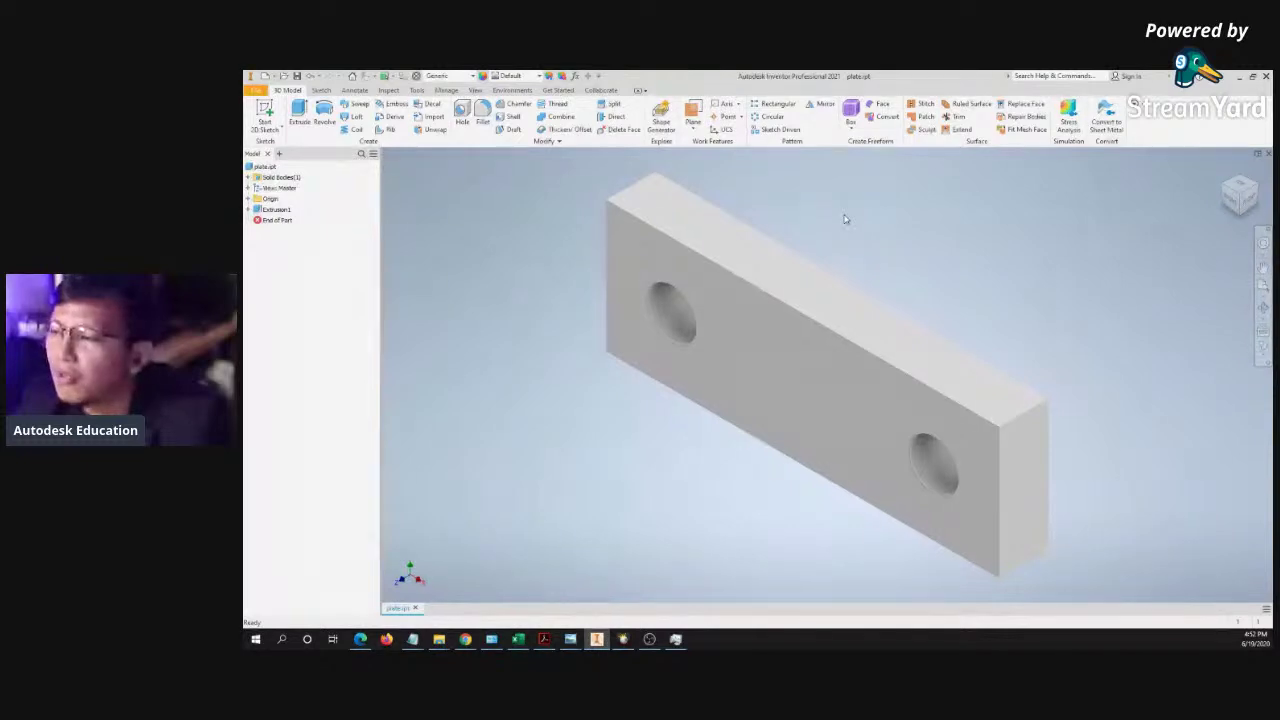
key("m")
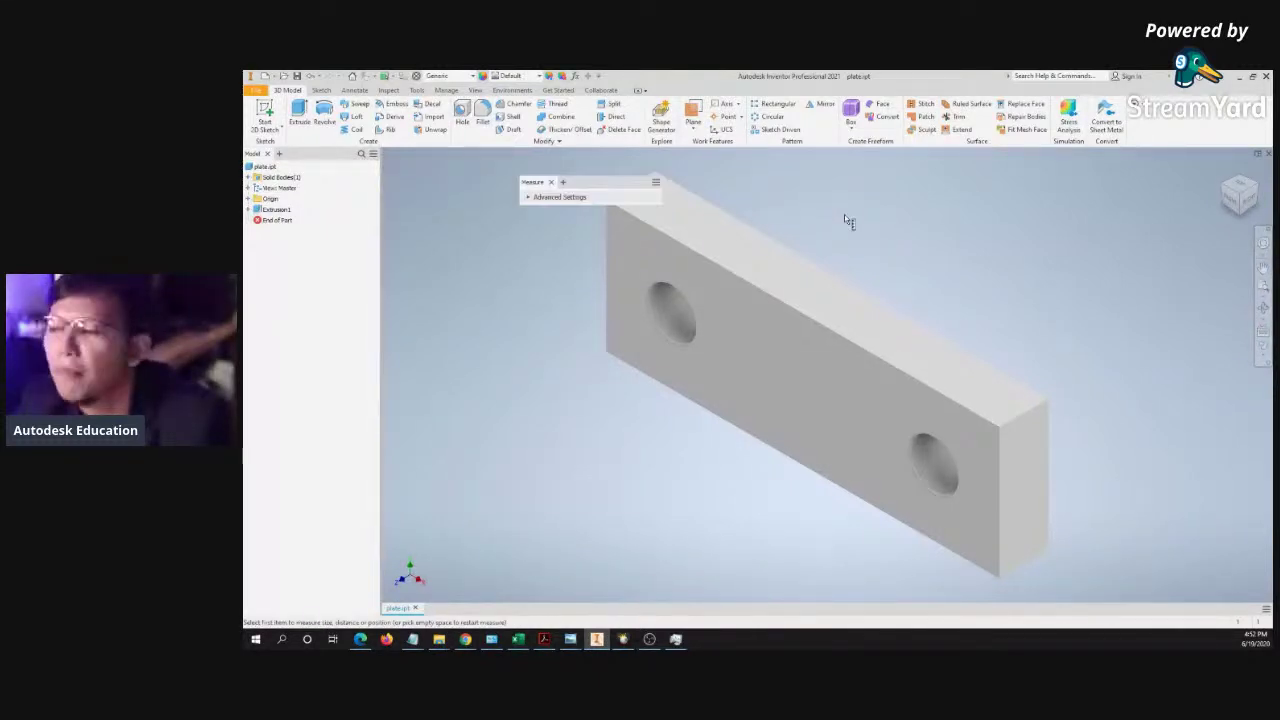
left_click(1038, 417)
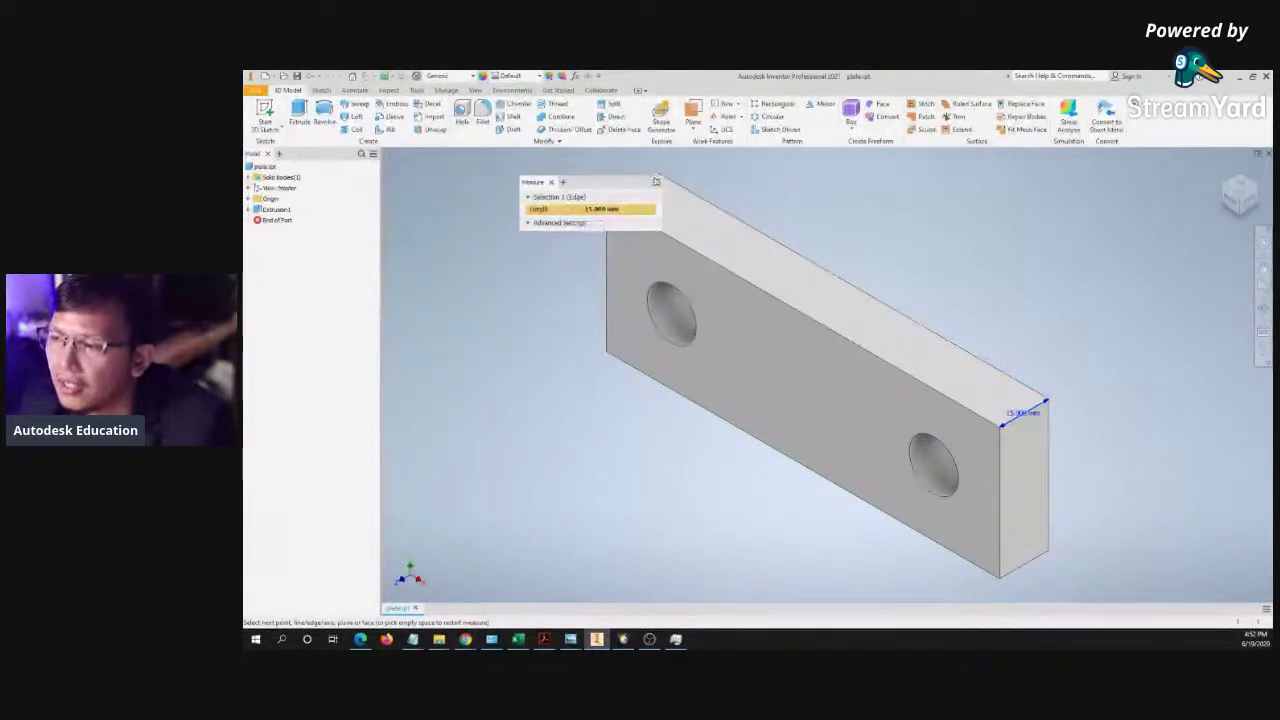
left_click(670, 313)
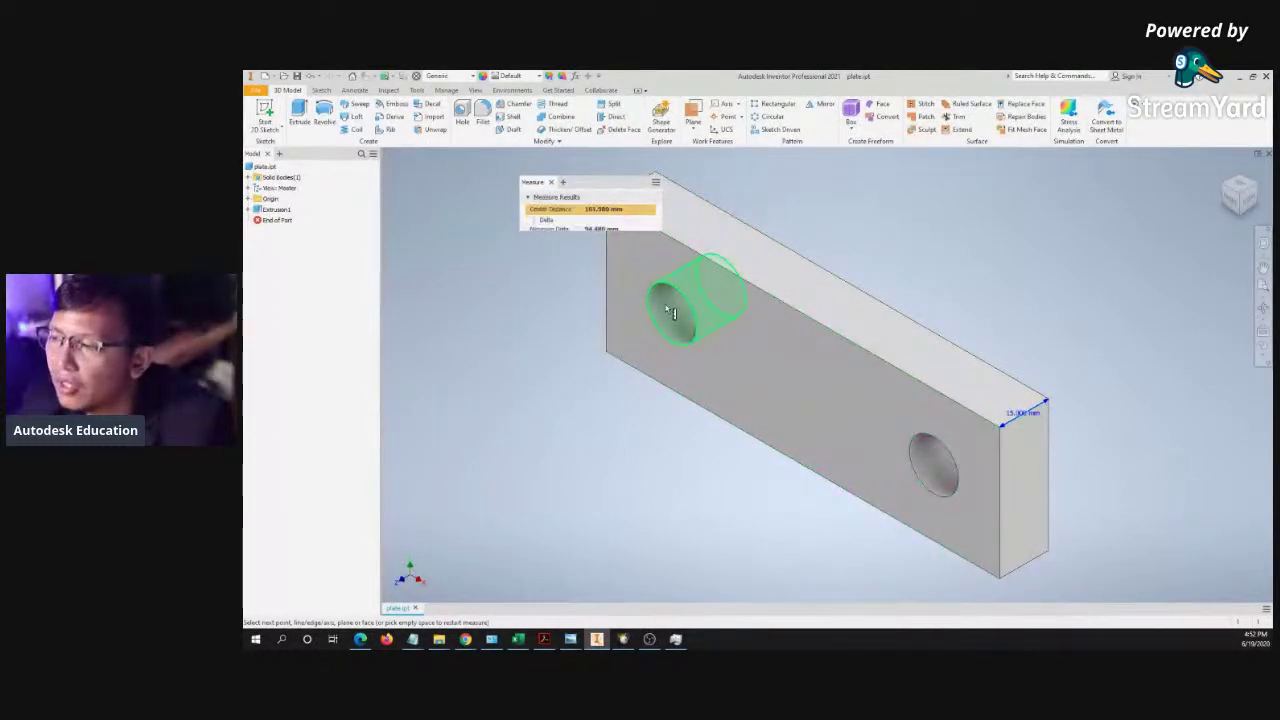
key("Escape")
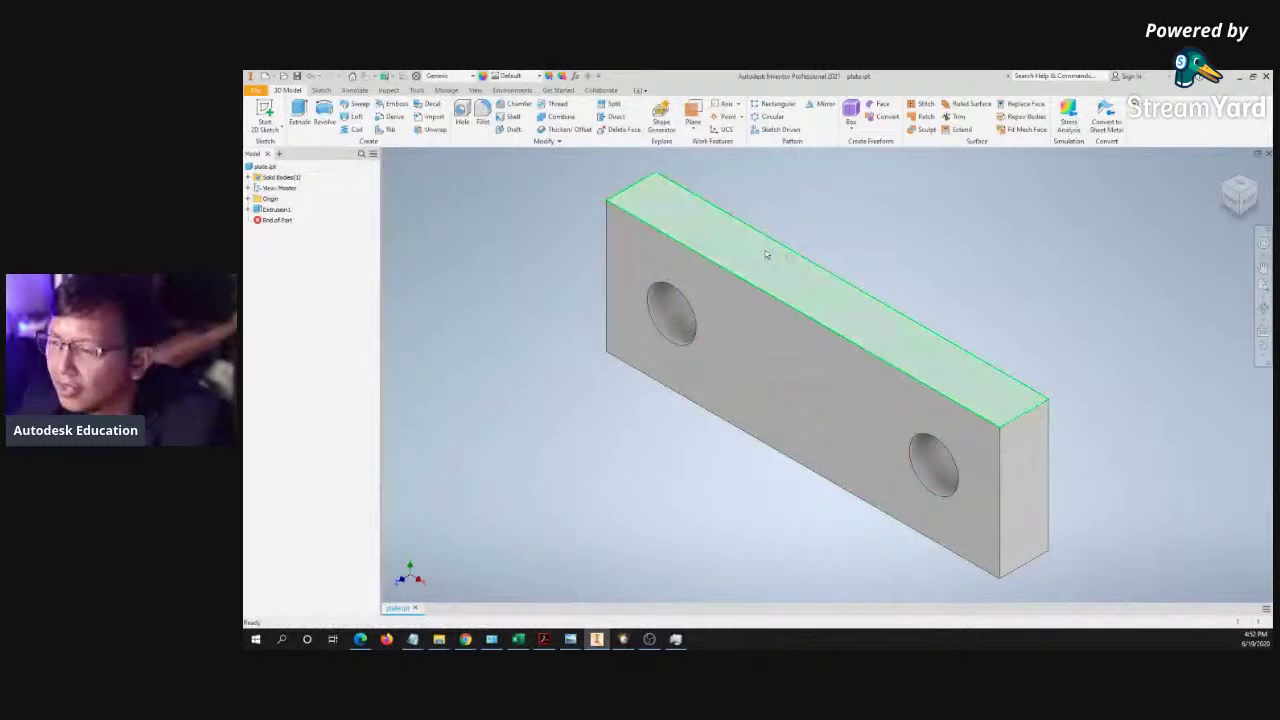
key("m")
left_click(664, 320)
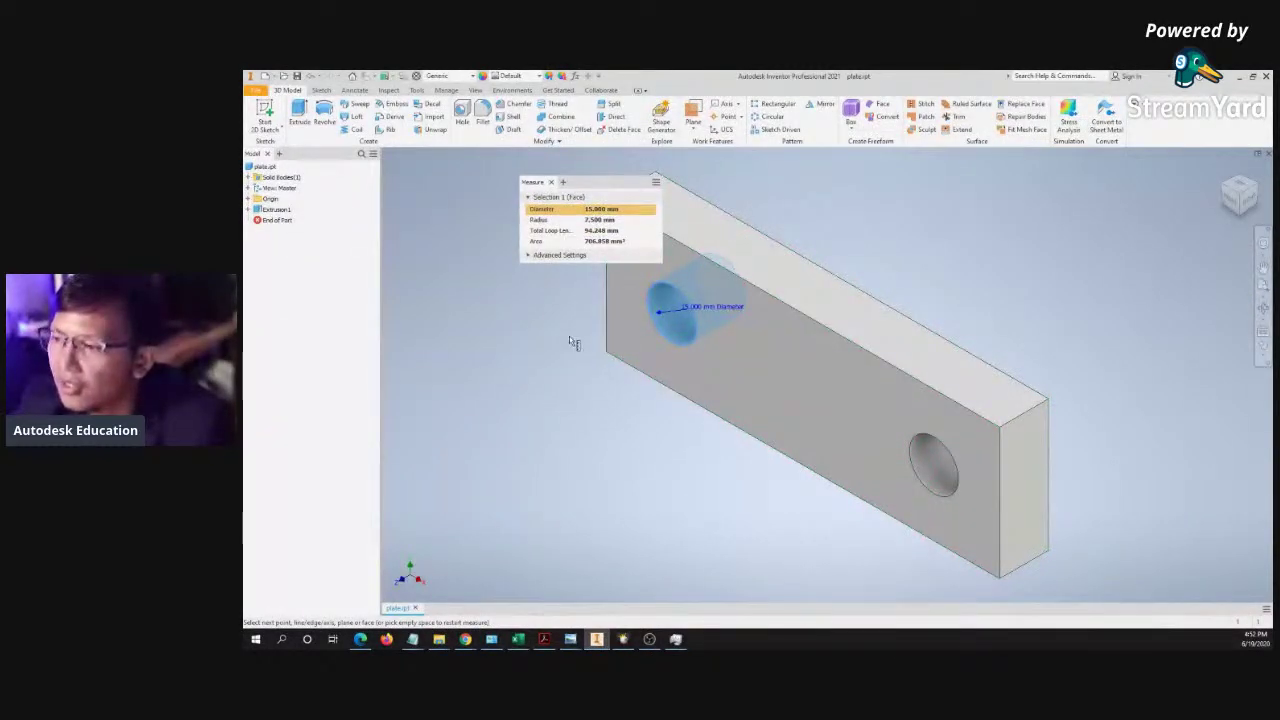
key("Escape")
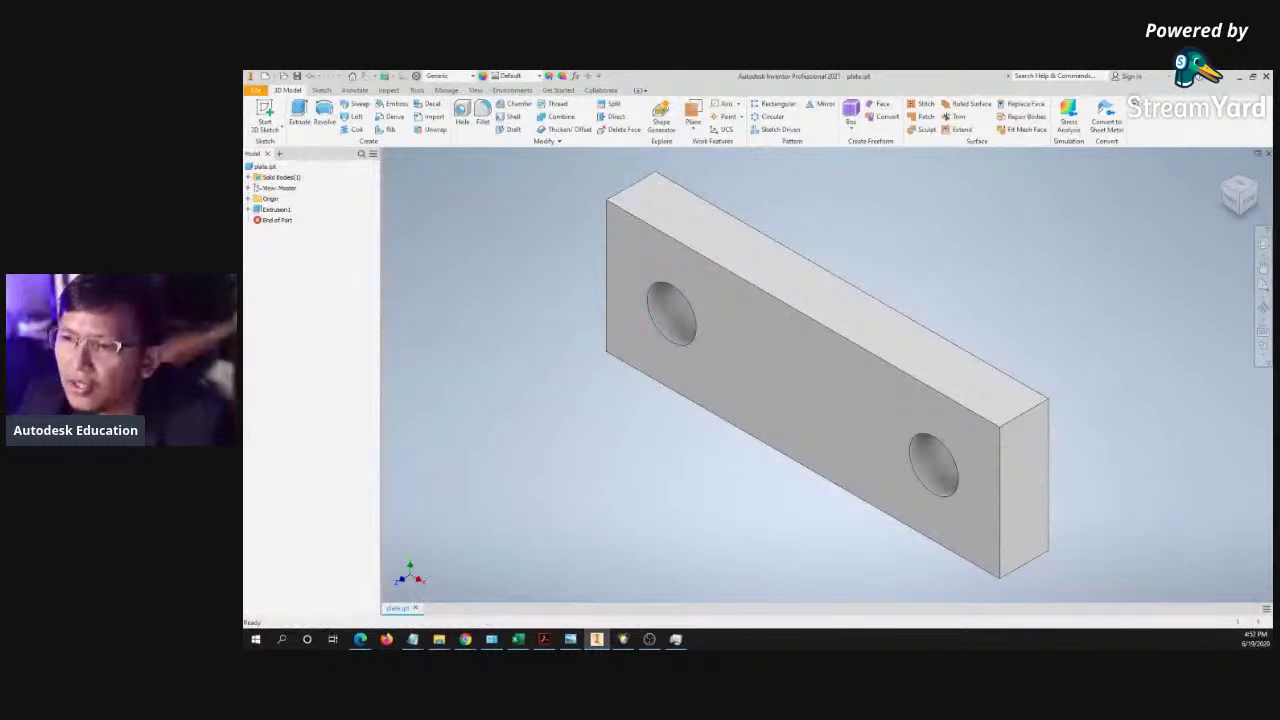
- Open the sketch under the plate's extrusion, compare its dimensions with the reference drawing, and exit the sketch
left_click(249, 209)
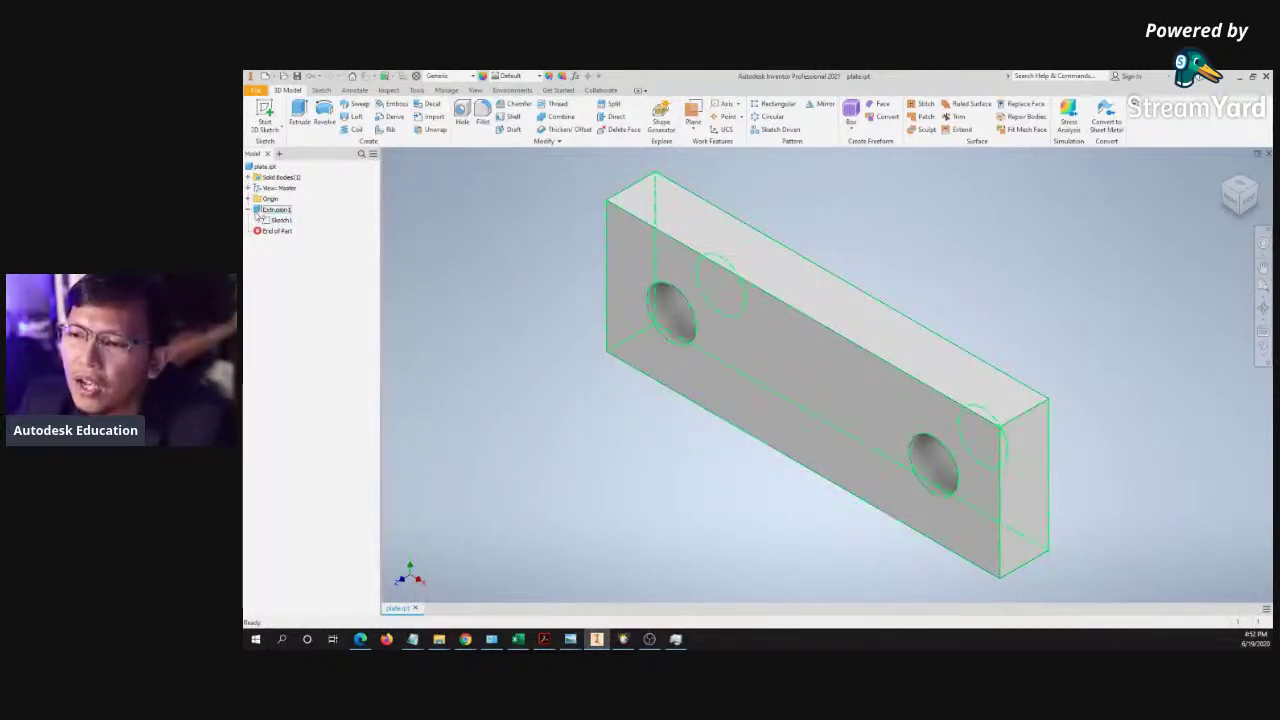
left_click(249, 210)
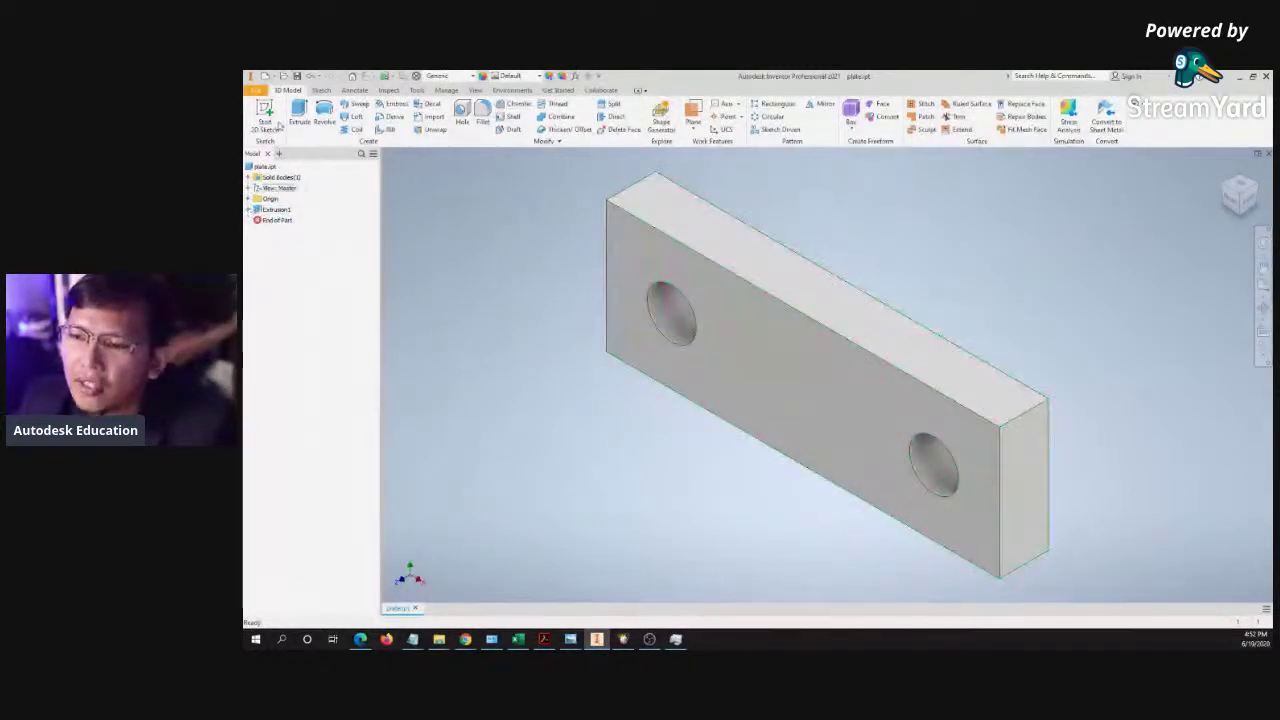
left_click(249, 210)
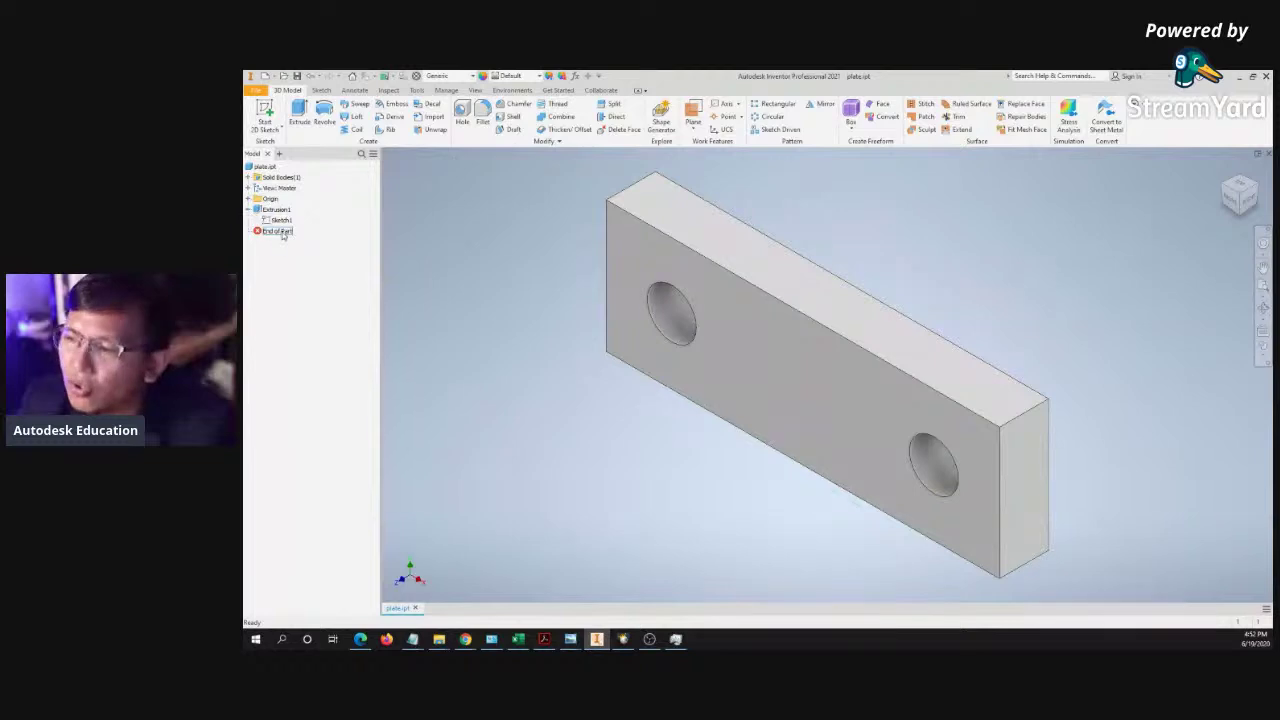
left_click(281, 221)
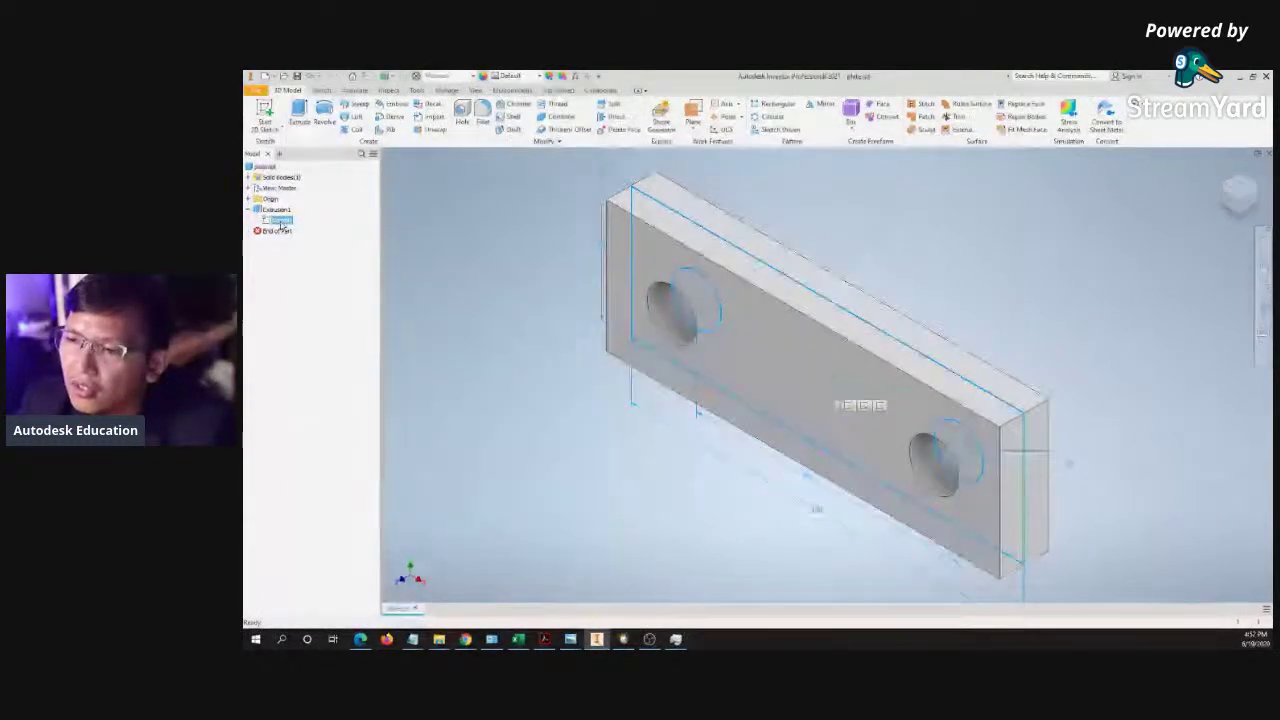
right_click(281, 222)
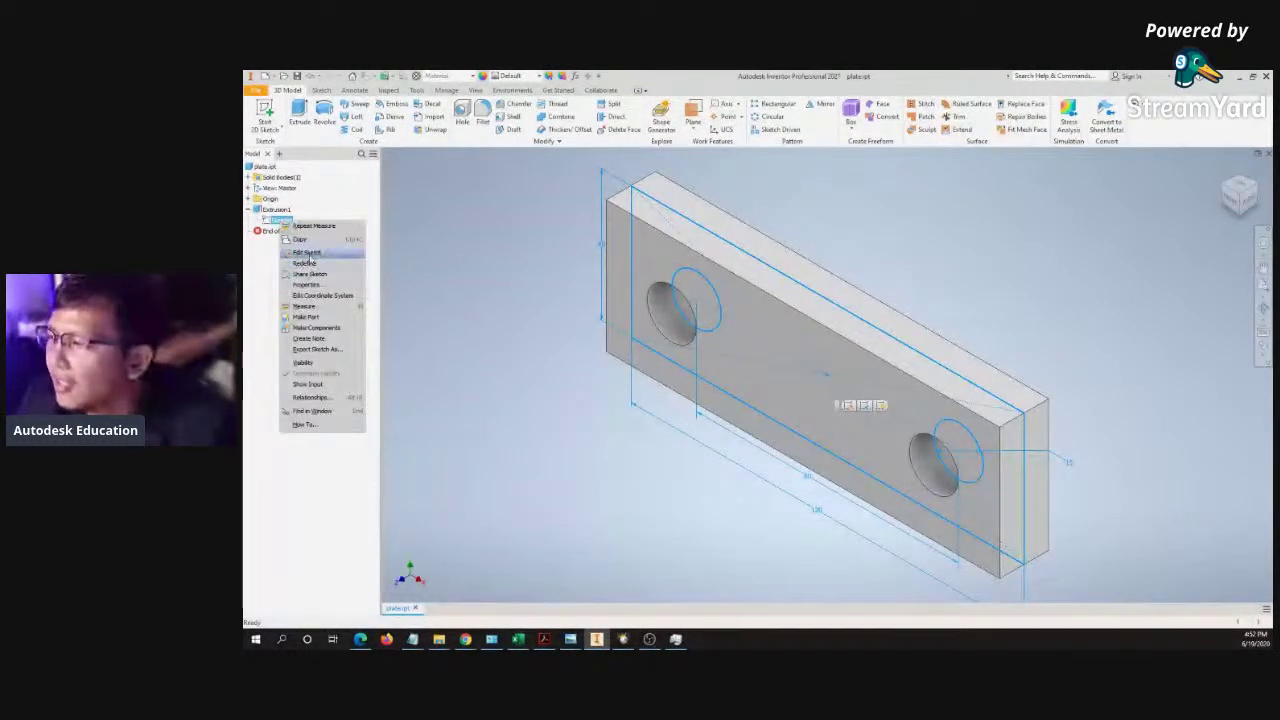
left_click(312, 257)
scroll(945, 281, "up", 4)
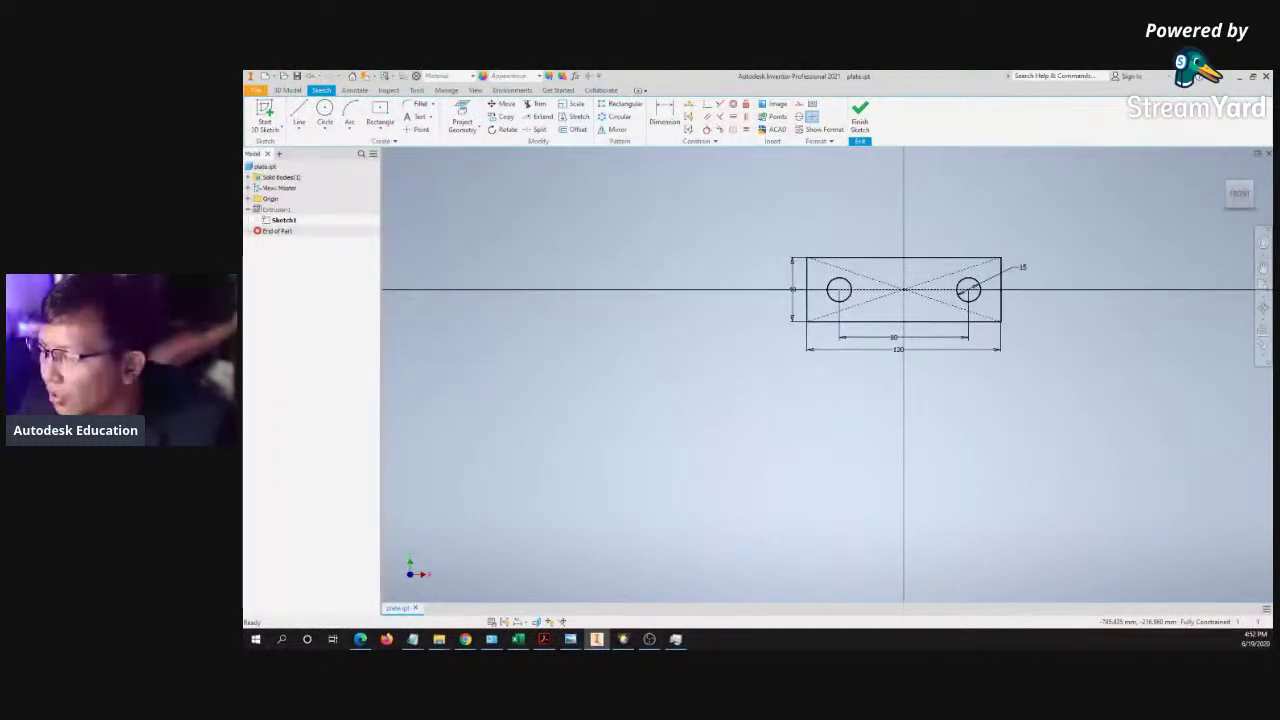
key("alt+Tab")
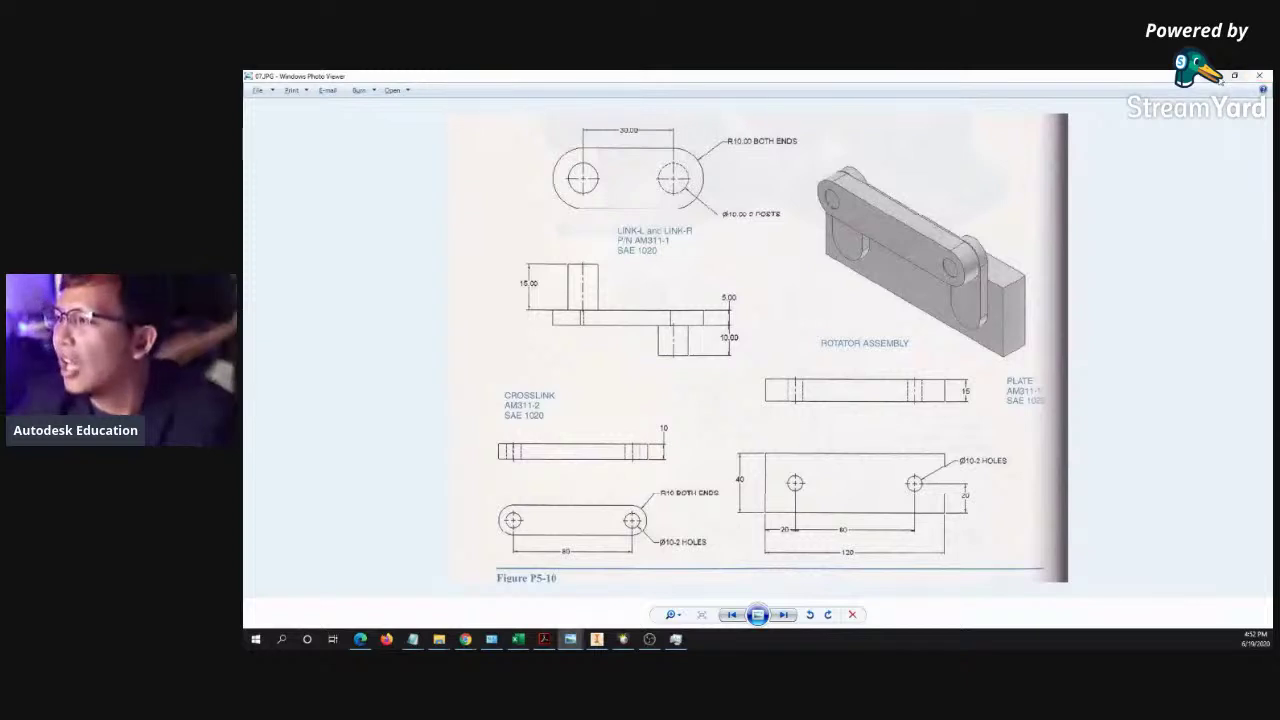
left_click(1210, 76)
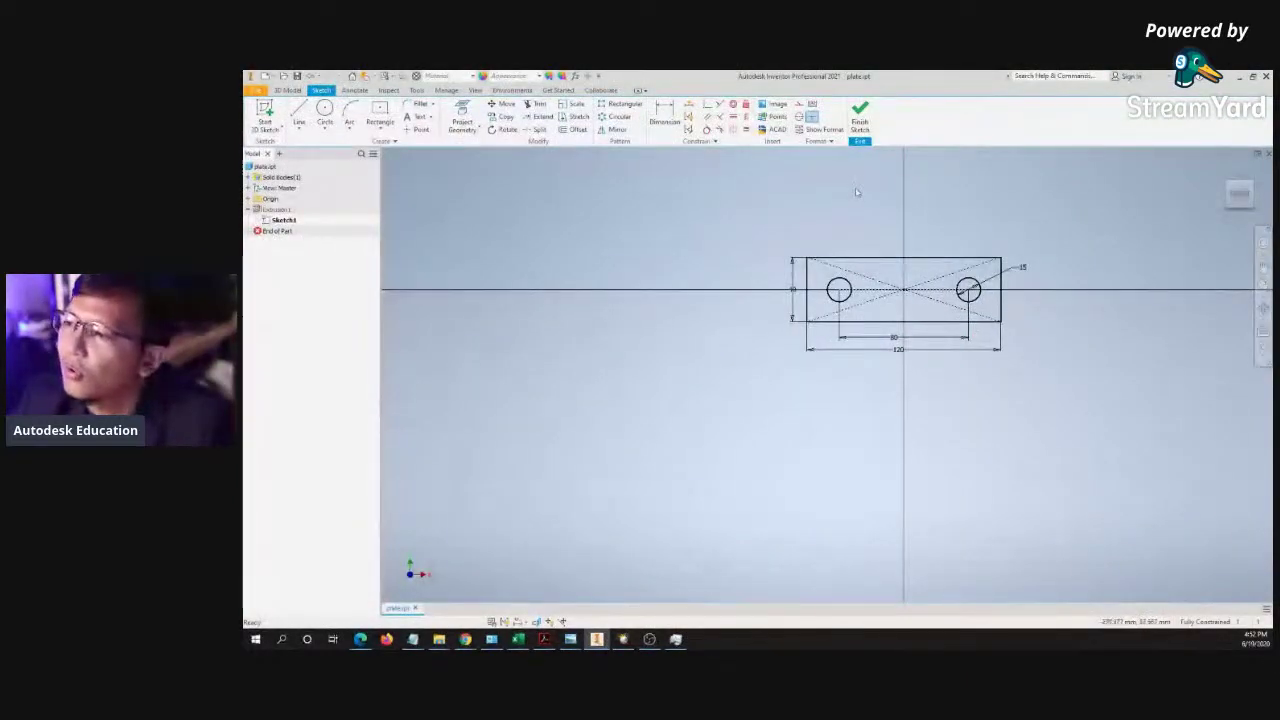
left_click(860, 122)
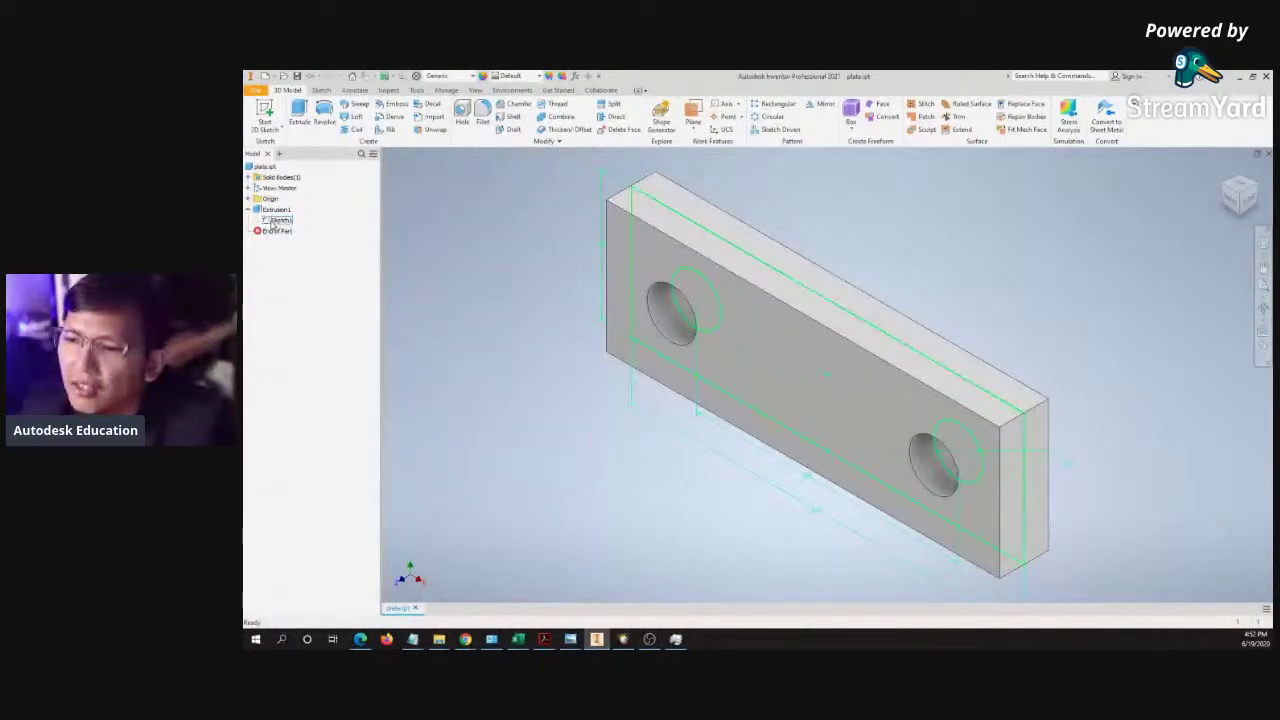
- Set the diameter of the holes in the plate's sketch to 10 mm and finish the sketch
double_click(276, 220)
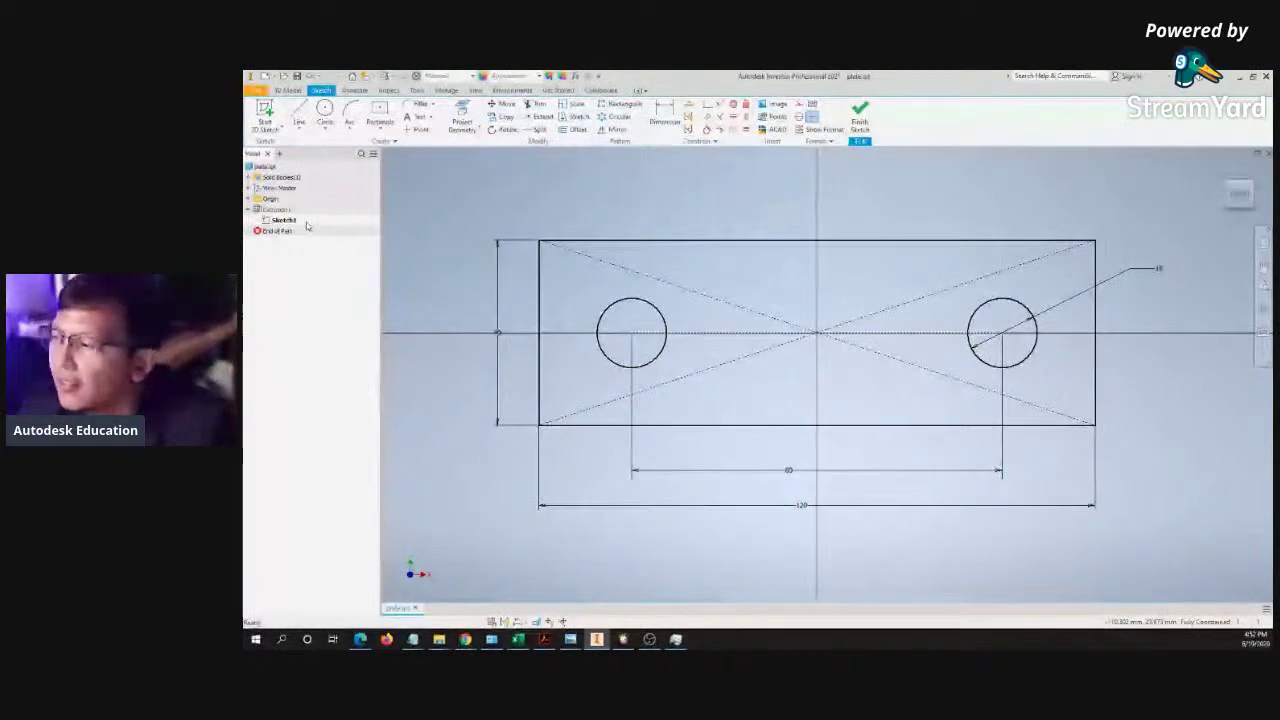
middle_click_drag(1138, 277, 1087, 274)
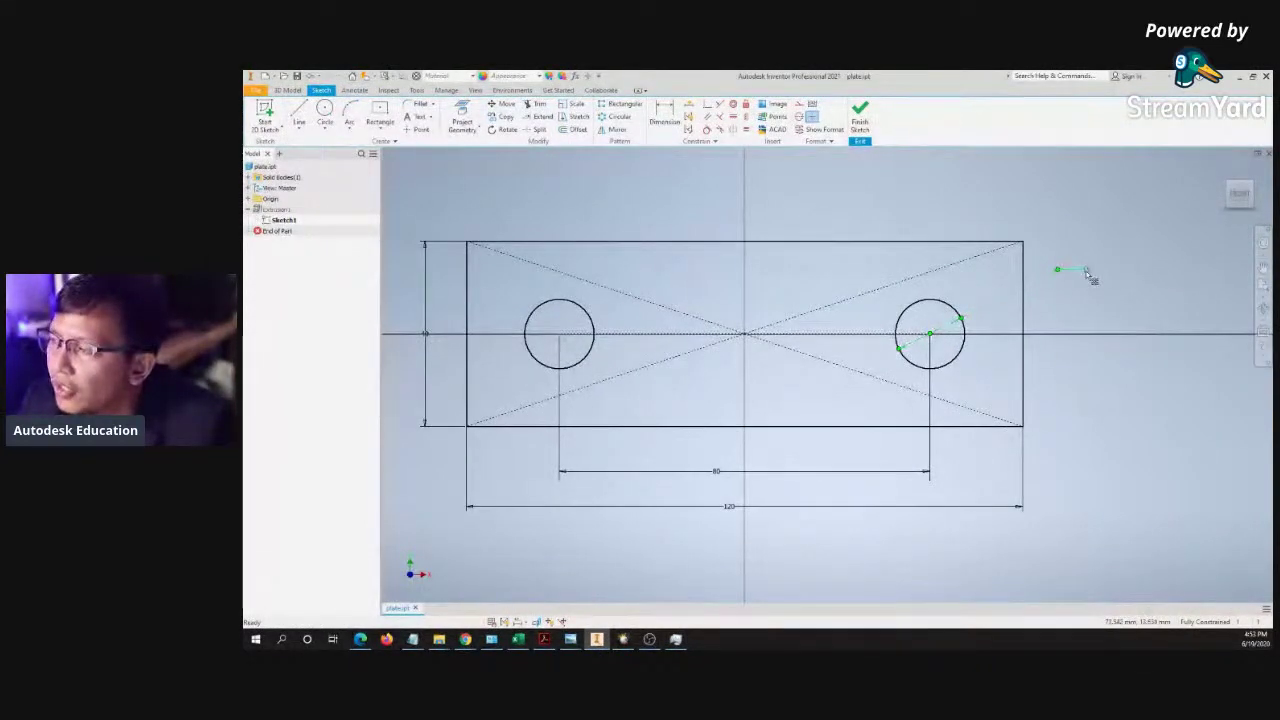
left_click(1087, 275)
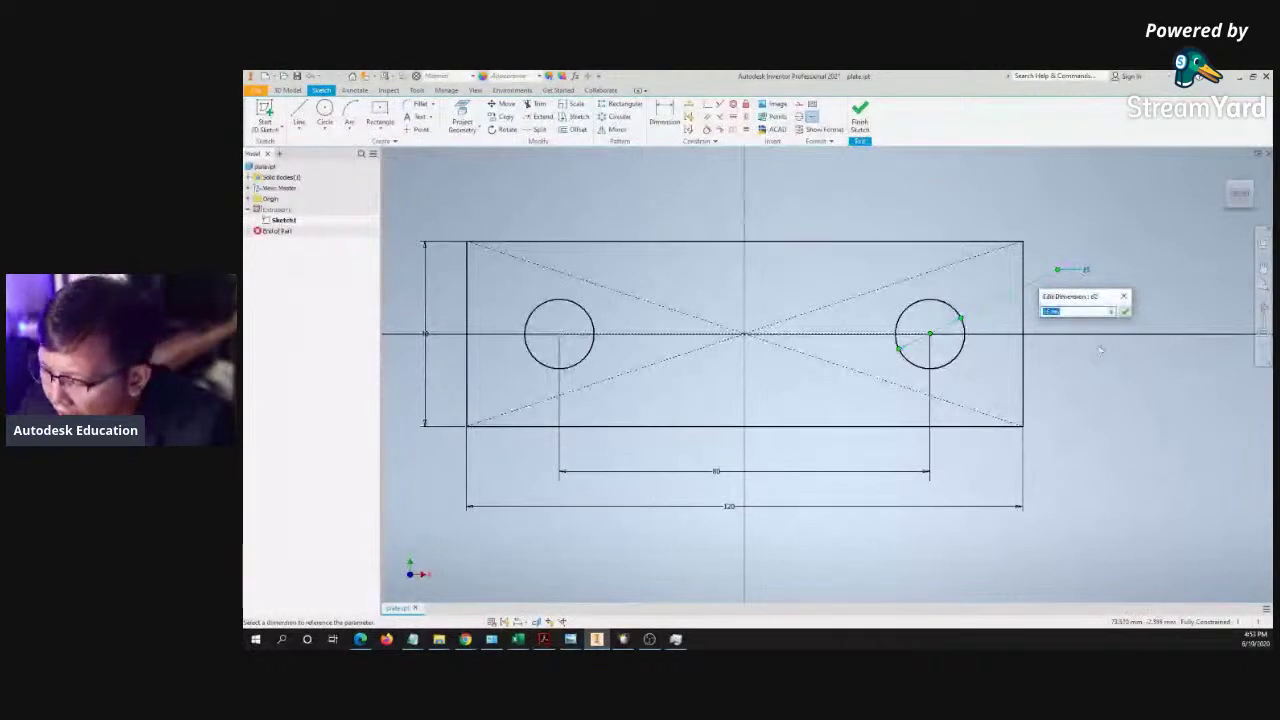
type("10")
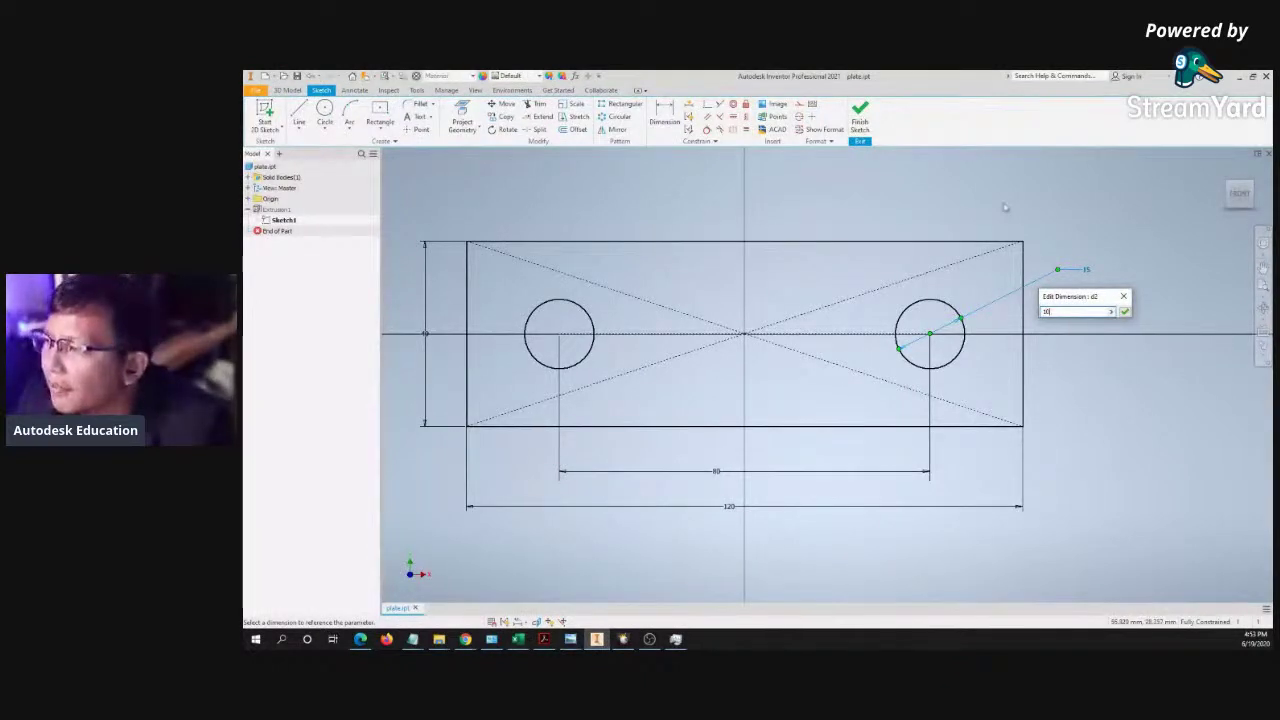
left_click(1124, 311)
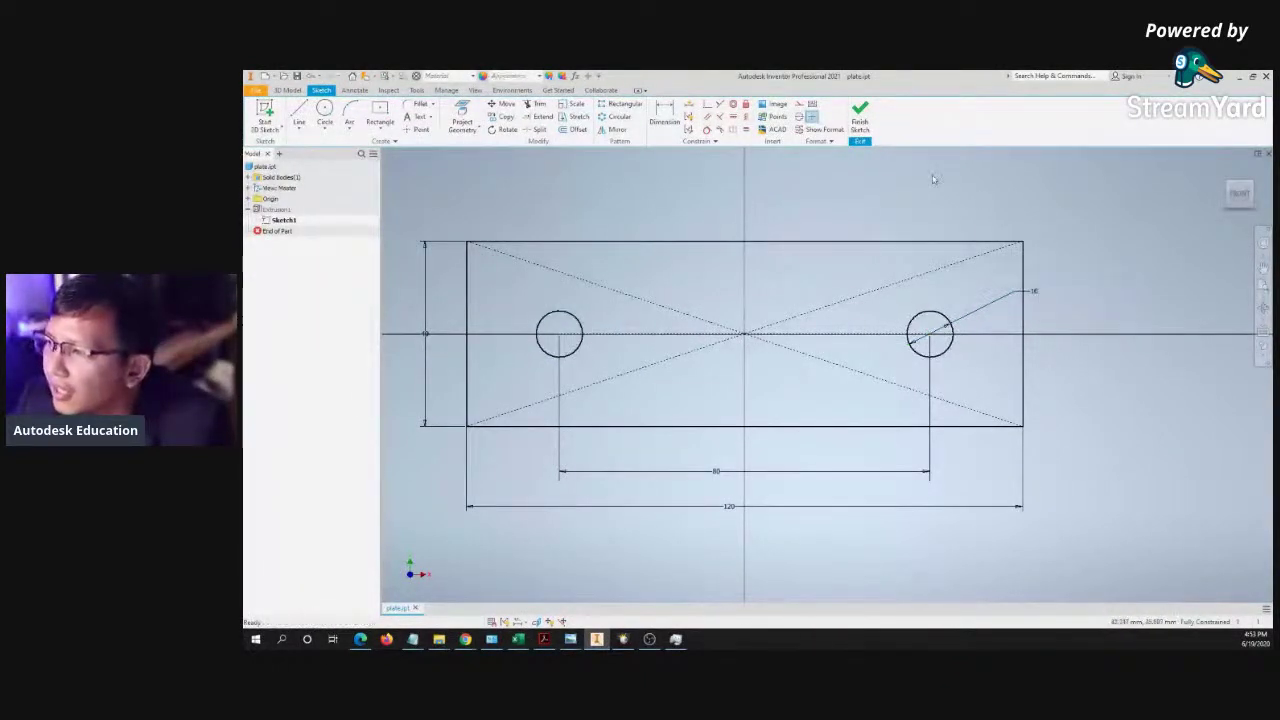
left_click(862, 124)
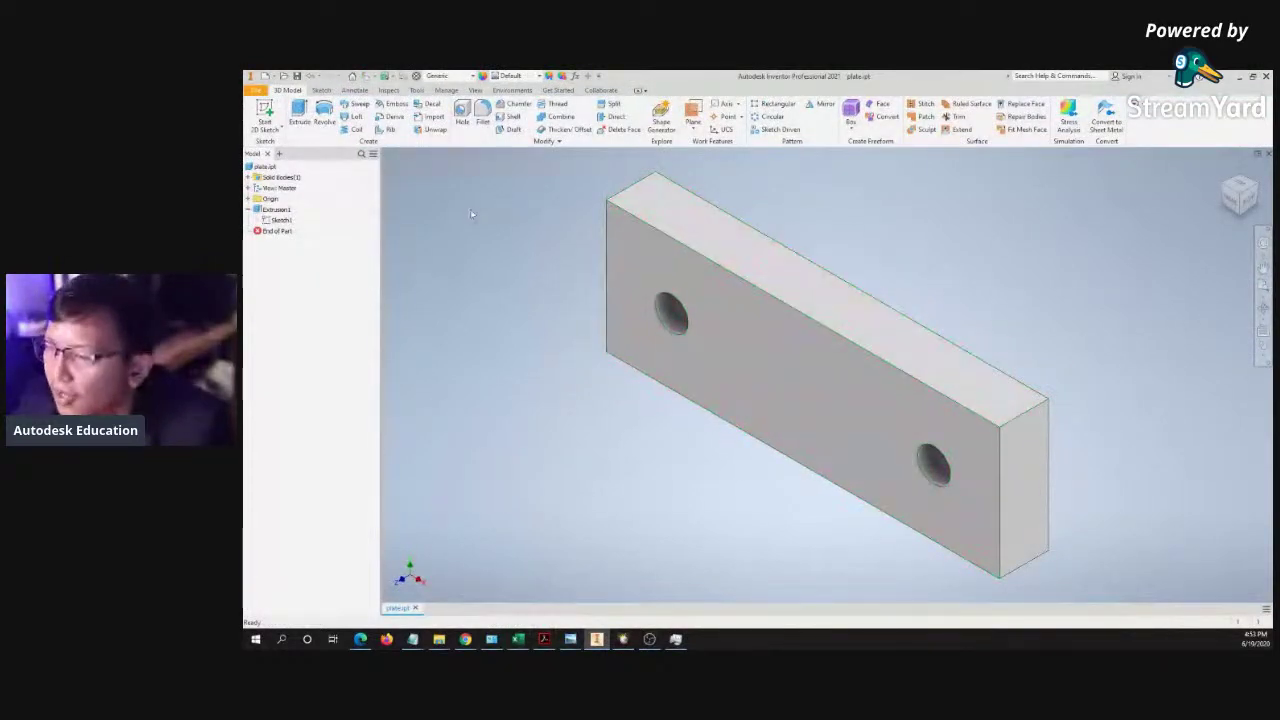
- Measure the diameter of one plate hole and the plate's short thickness edge
key("m")
left_click(672, 312)
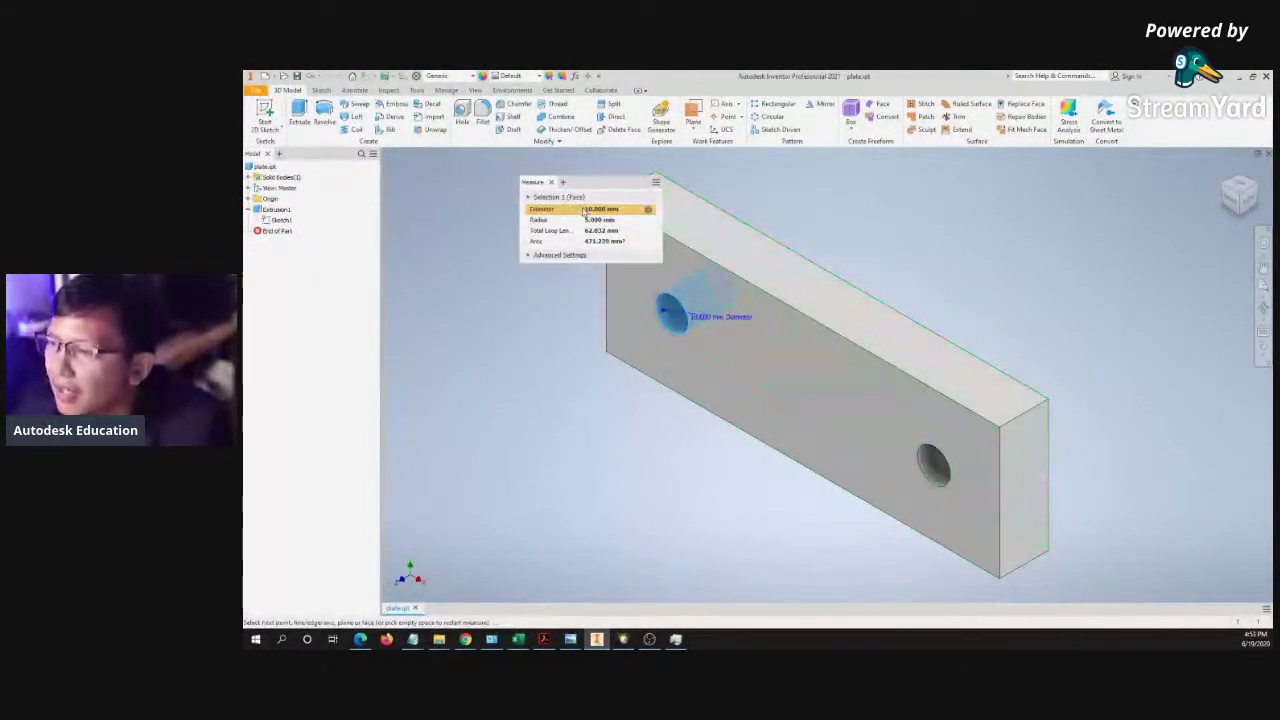
key("Escape")
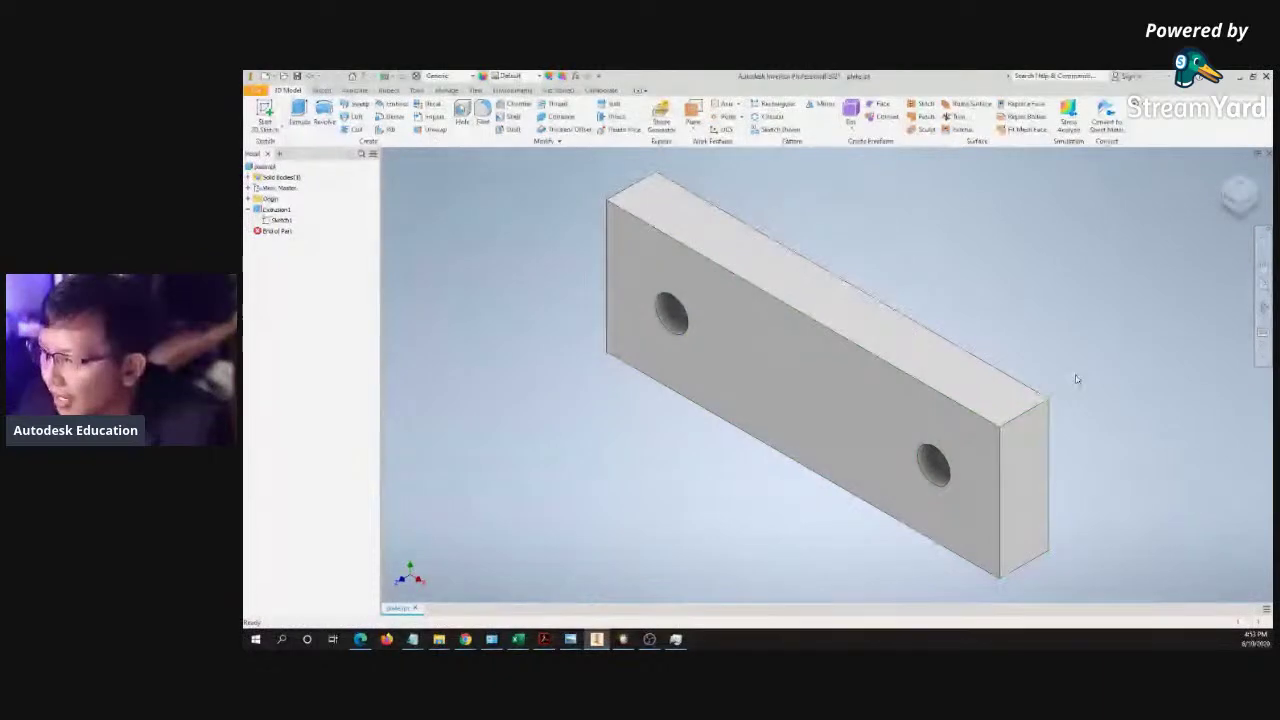
key("m")
left_click(1041, 414)
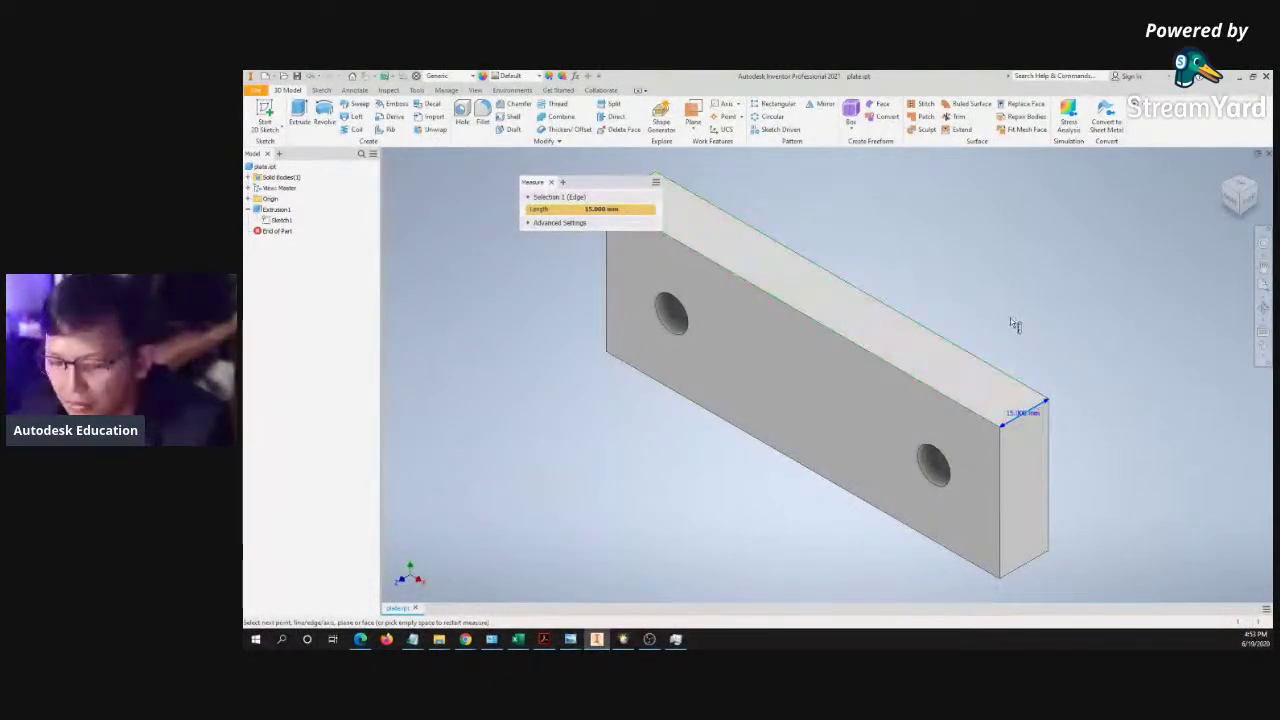
key("Escape")
key("Escape")
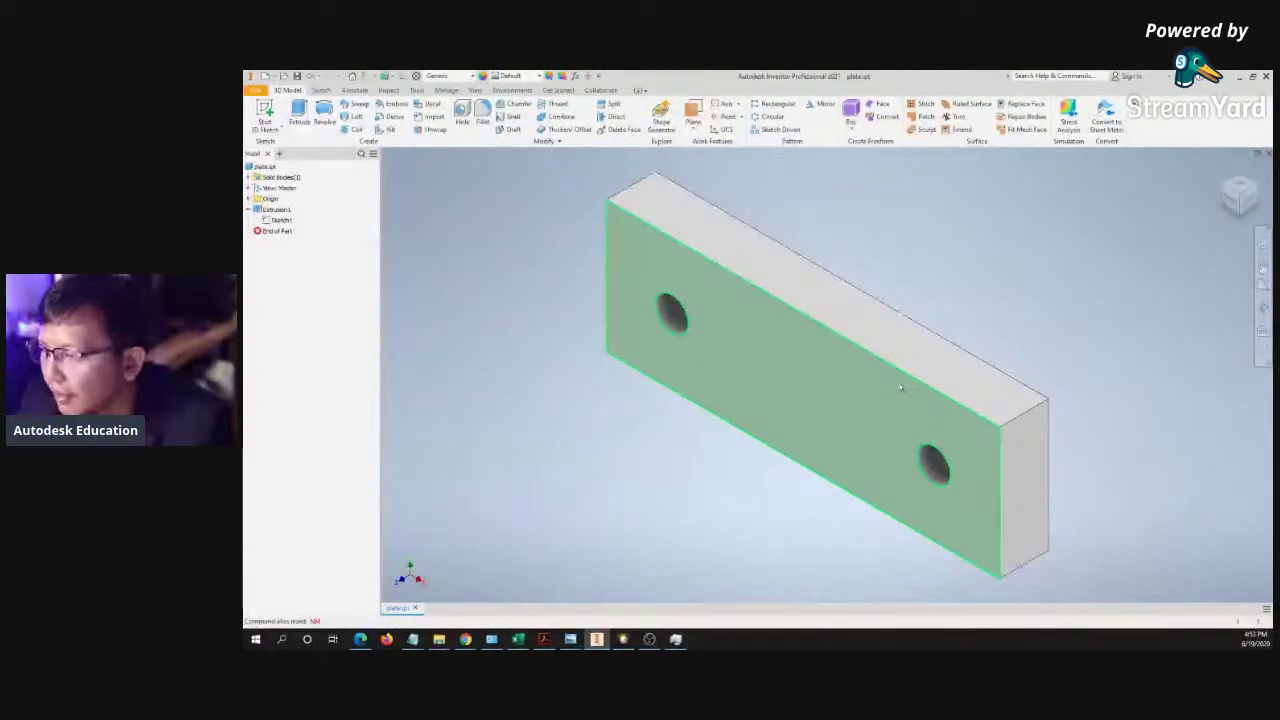
- Measure the long upper edge of the plate's front face, then inspect the plate and restore the isometric view
key("m")
left_click(876, 364)
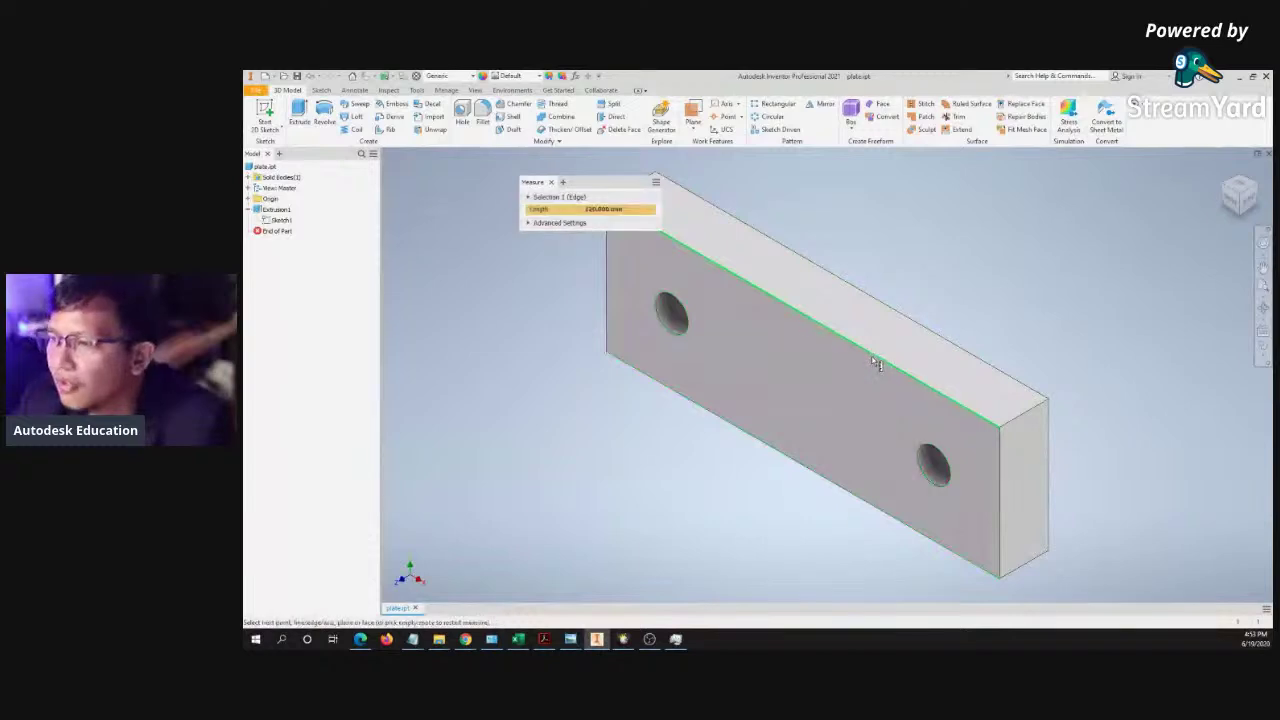
key("Escape")
key("Escape")
middle_click_drag(629, 400, 683, 344, "shift")
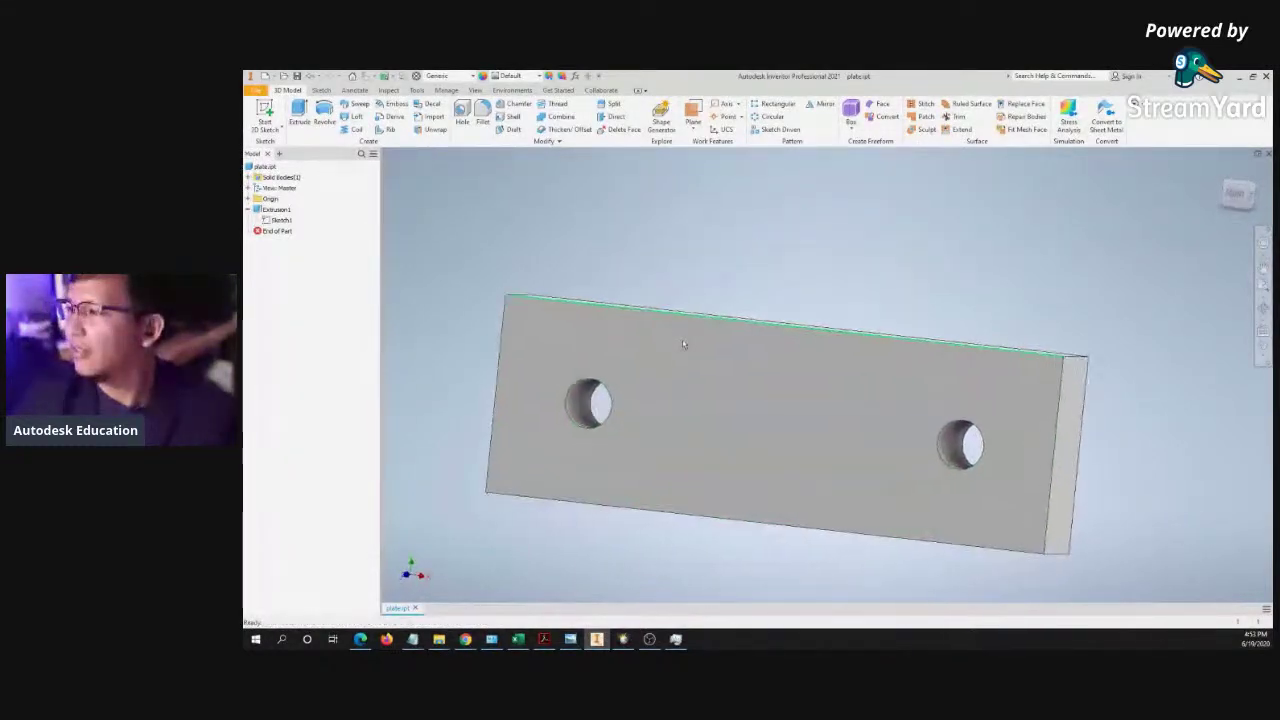
left_click(1219, 167)
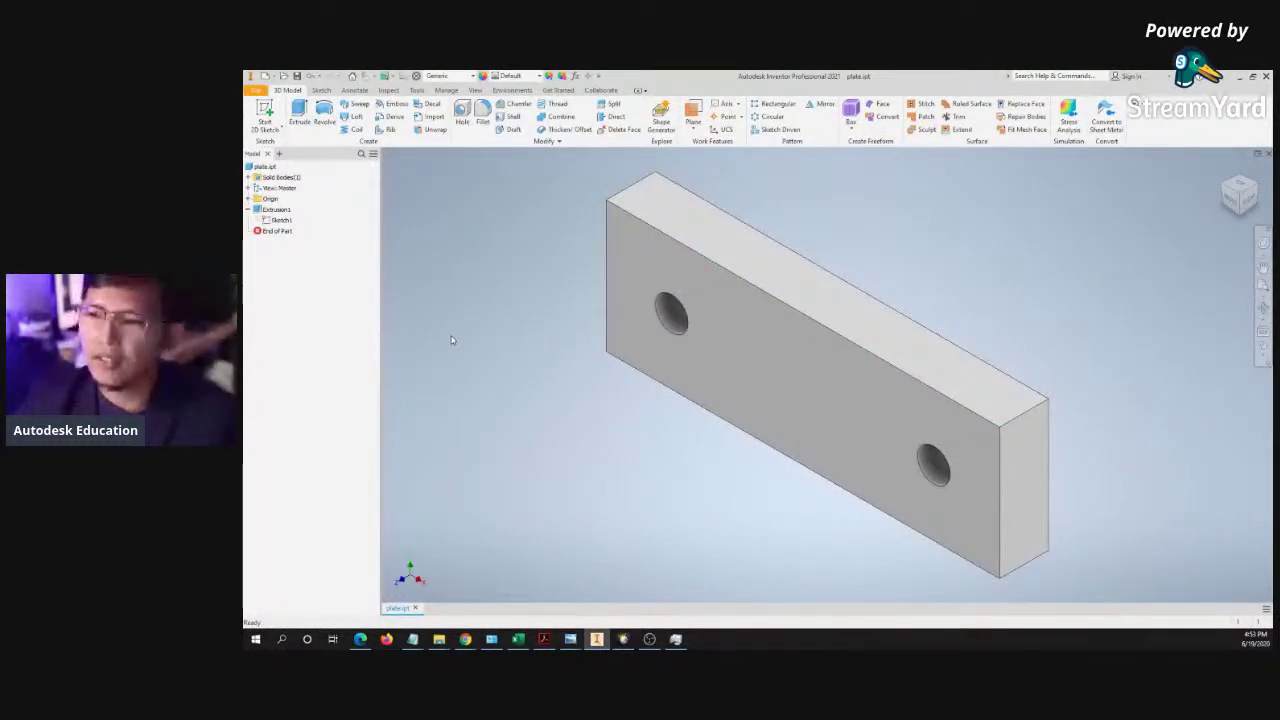
left_click(280, 177)
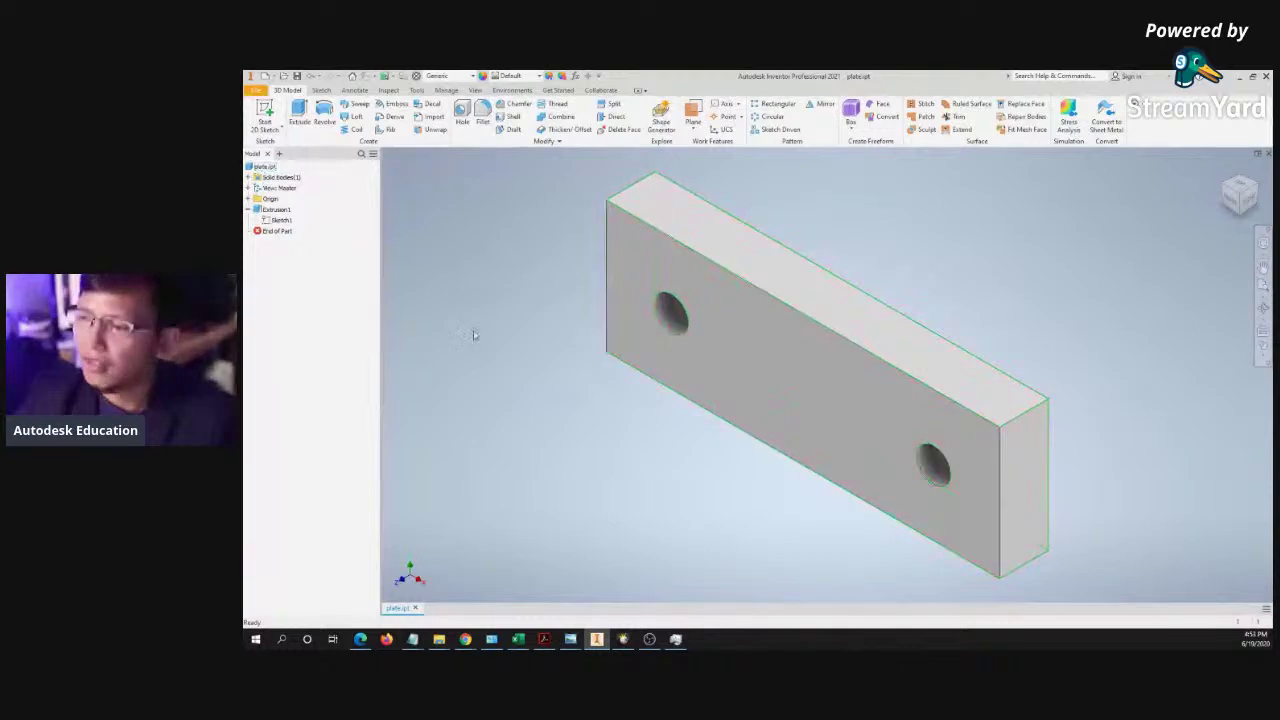
left_click(442, 327)
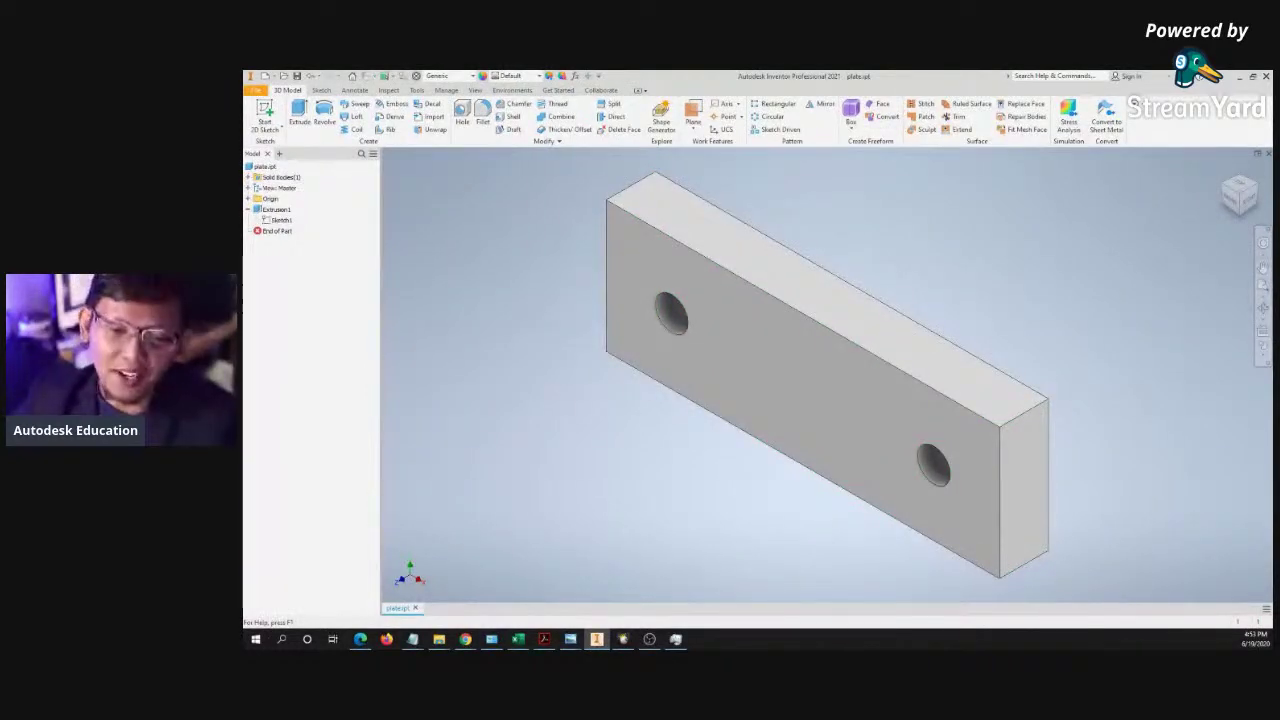
- Switch to LinkedIn in the browser, open My Network in a new tab, and accept the first pending invitation
key("alt+Tab")
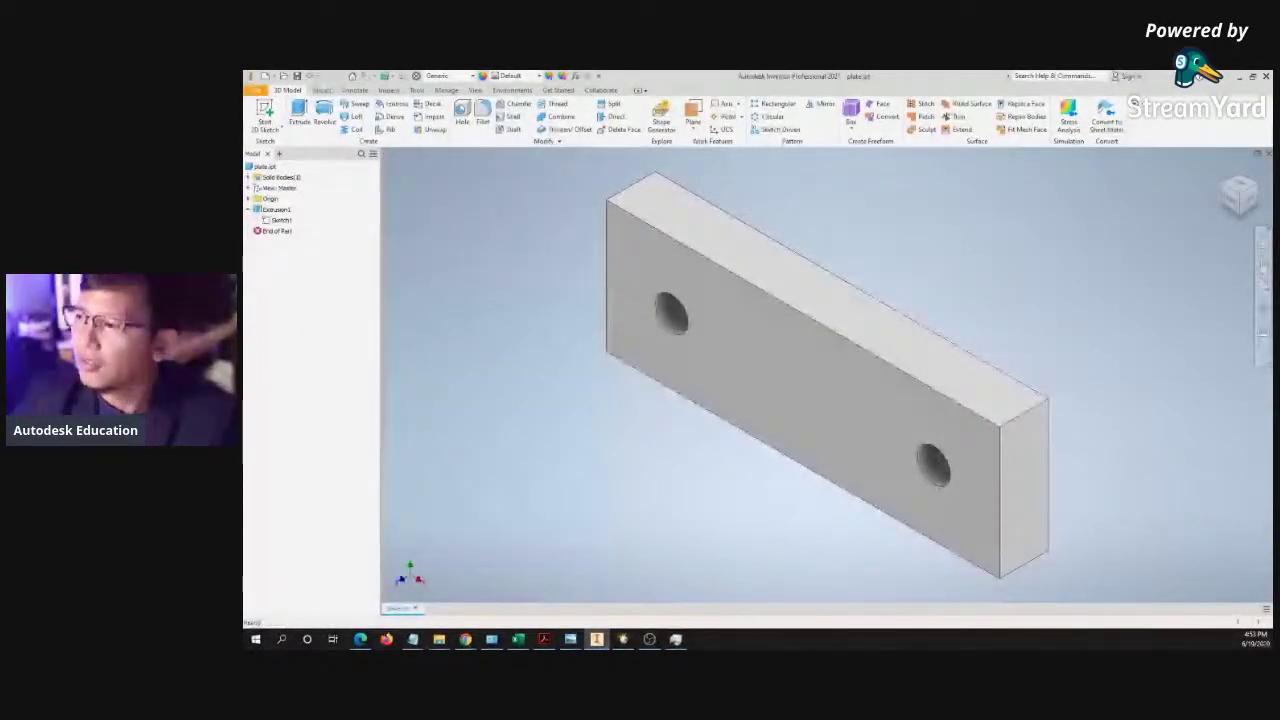
key("alt+Tab")
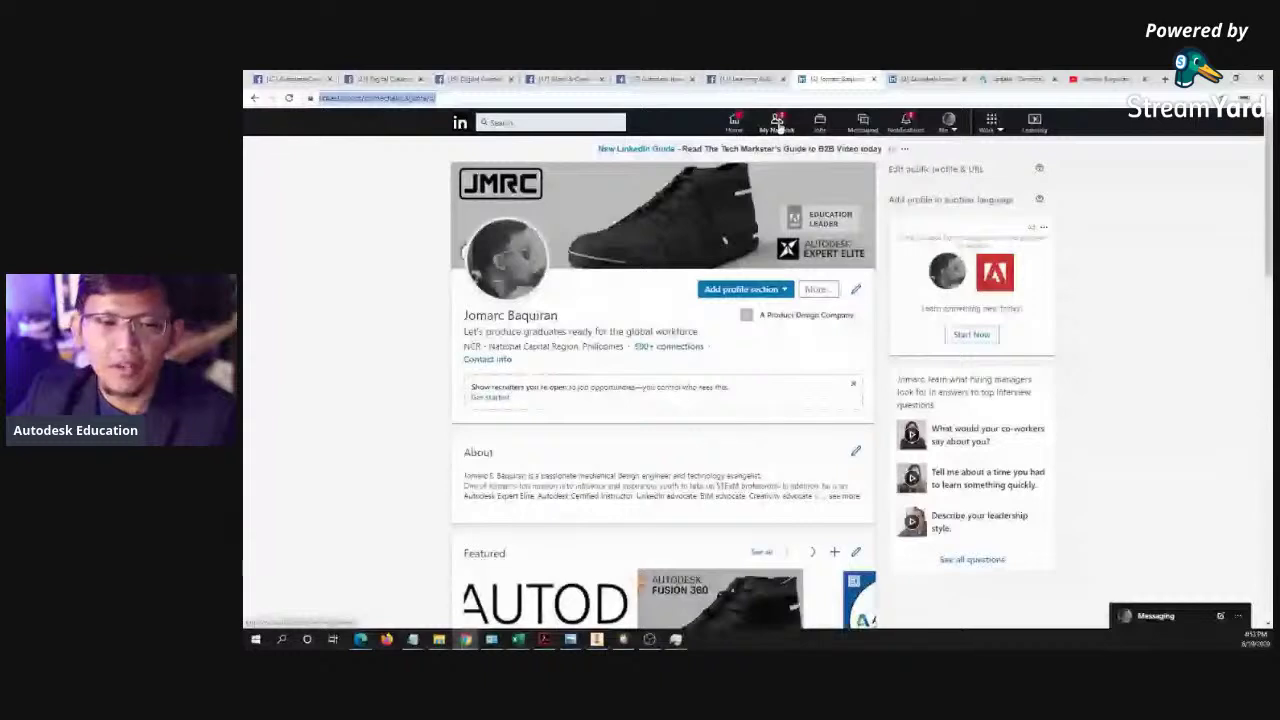
right_click(779, 124)
left_click(819, 130)
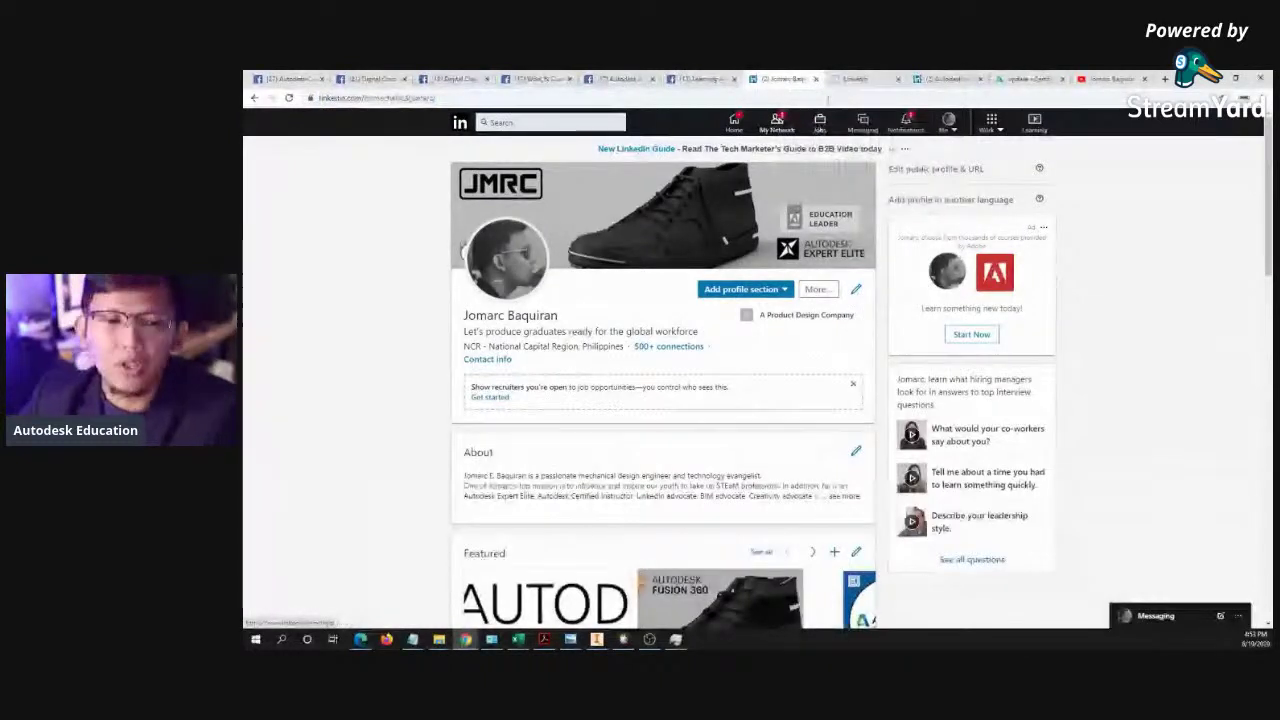
left_click(867, 75)
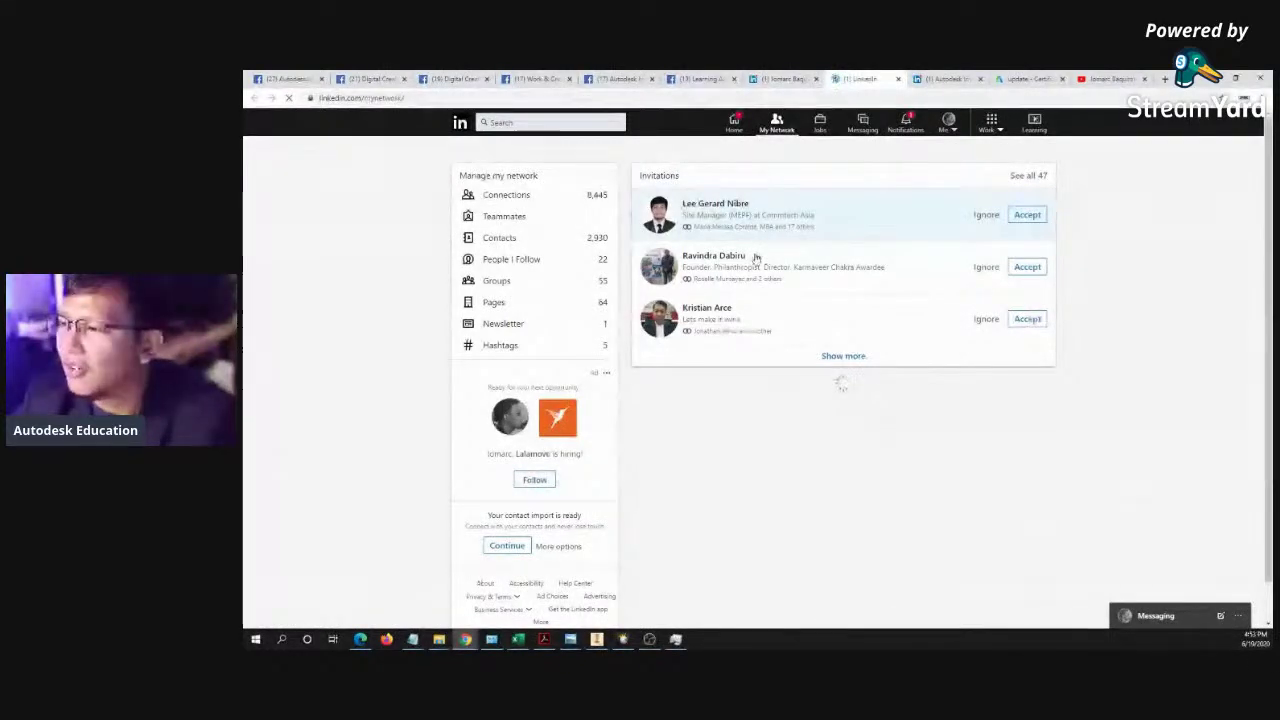
left_click(1027, 215)
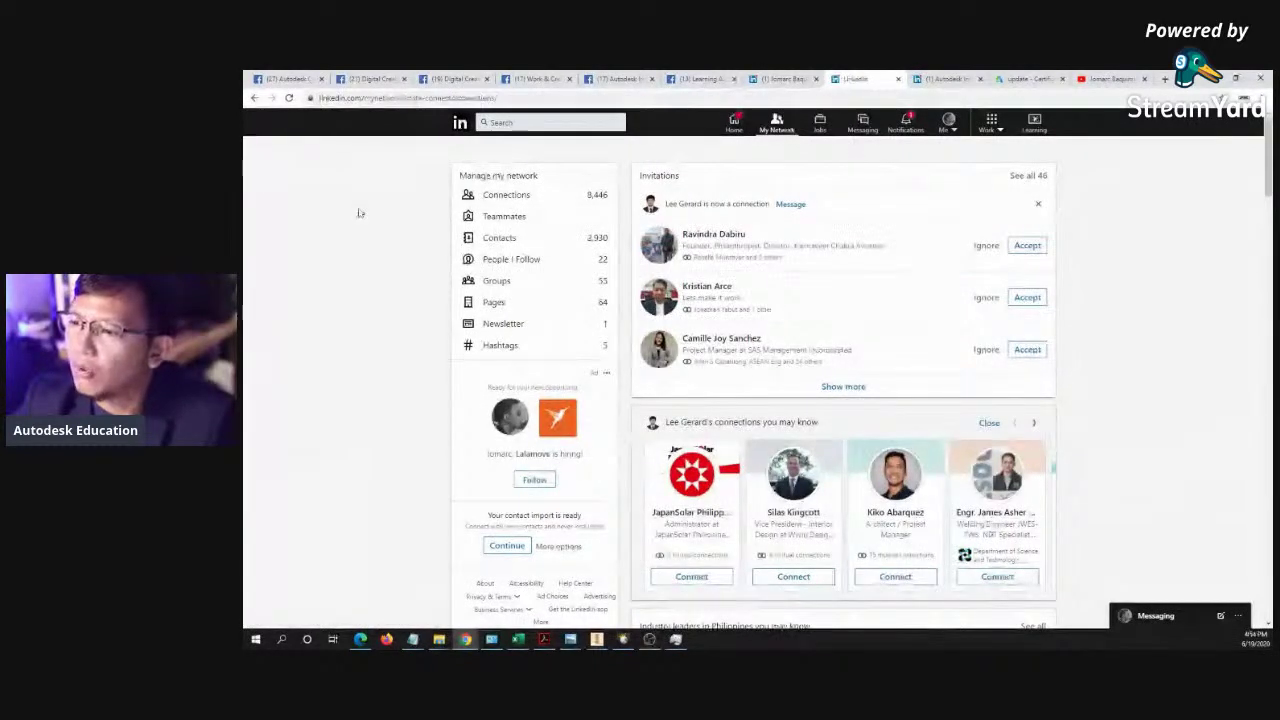
- View the list of LinkedIn connections, then open the account owner's profile
left_click(506, 195)
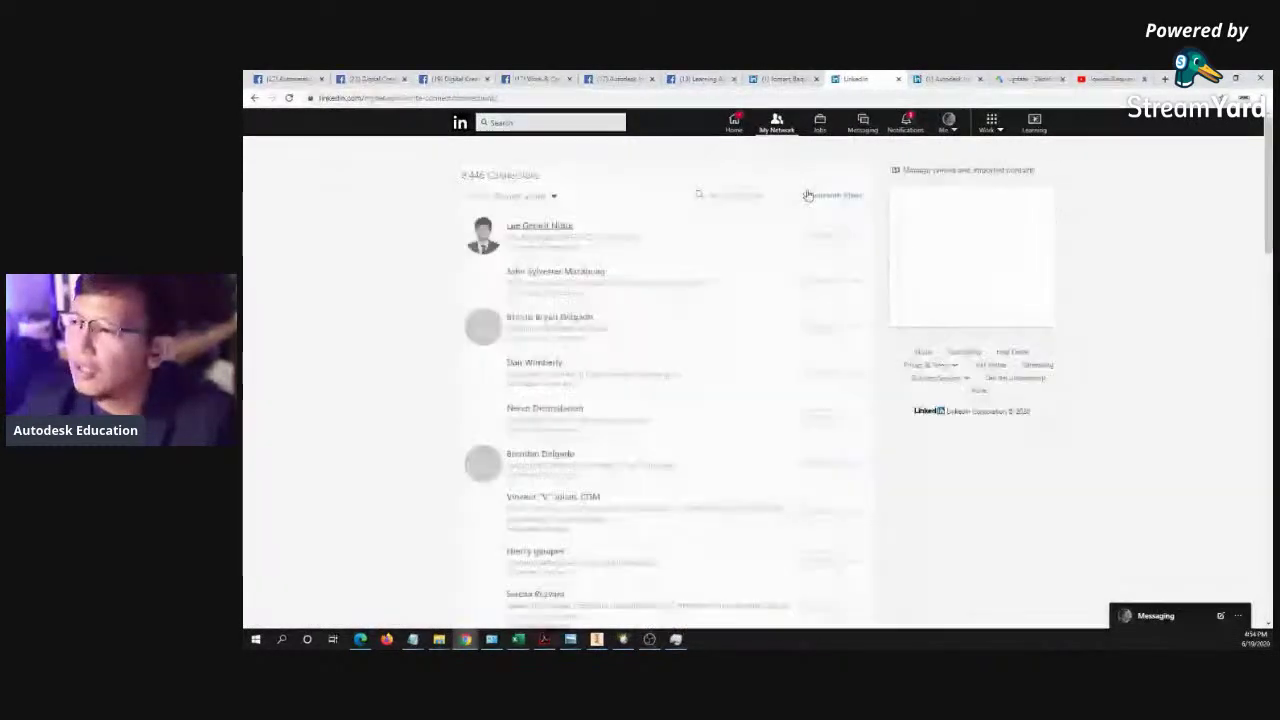
left_click(944, 126)
left_click(866, 203)
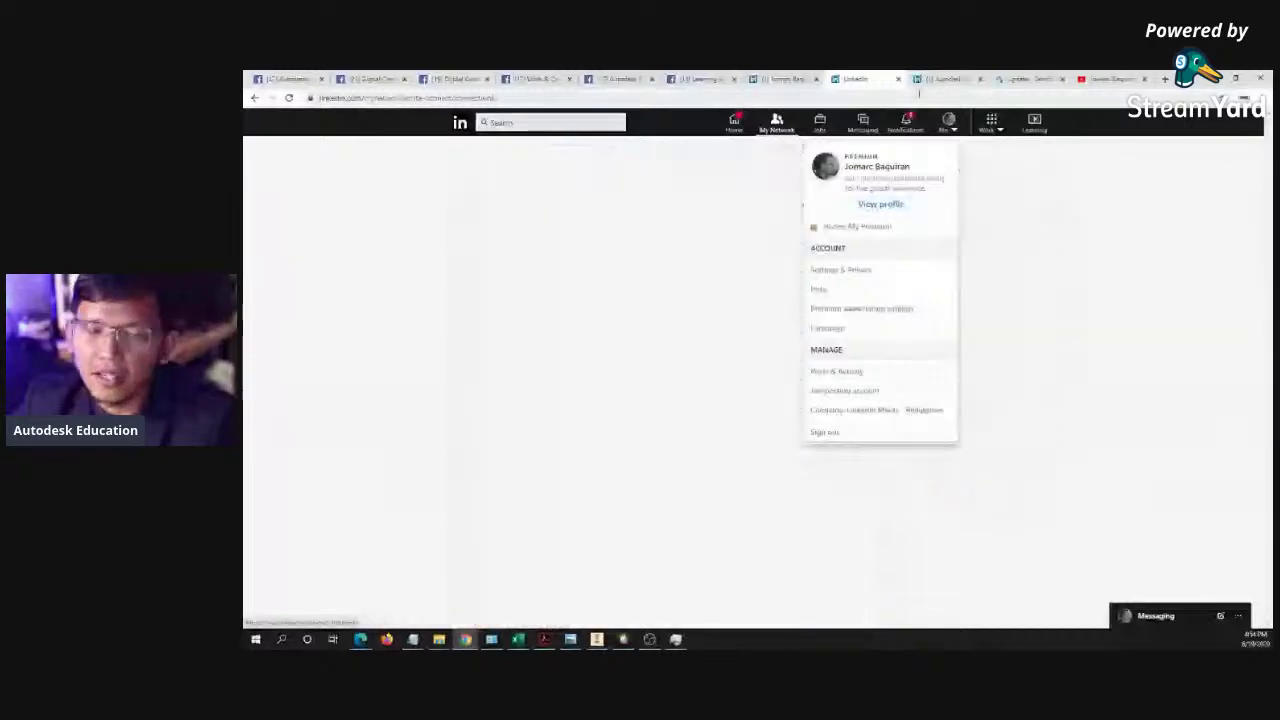
- Review the LinkedIn job results for "autodesk inventor" in Singapore and open the search location for editing
left_click(935, 79)
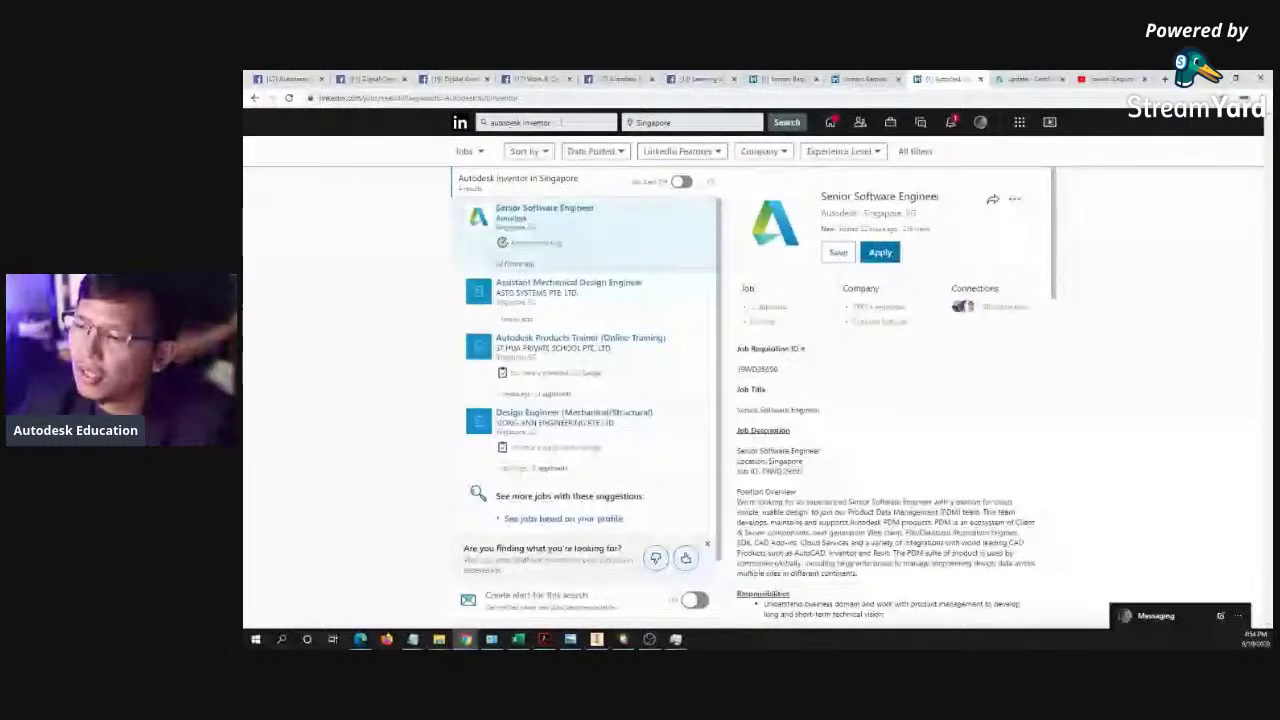
scroll(626, 337, "down", 1)
scroll(626, 320, "up", 1)
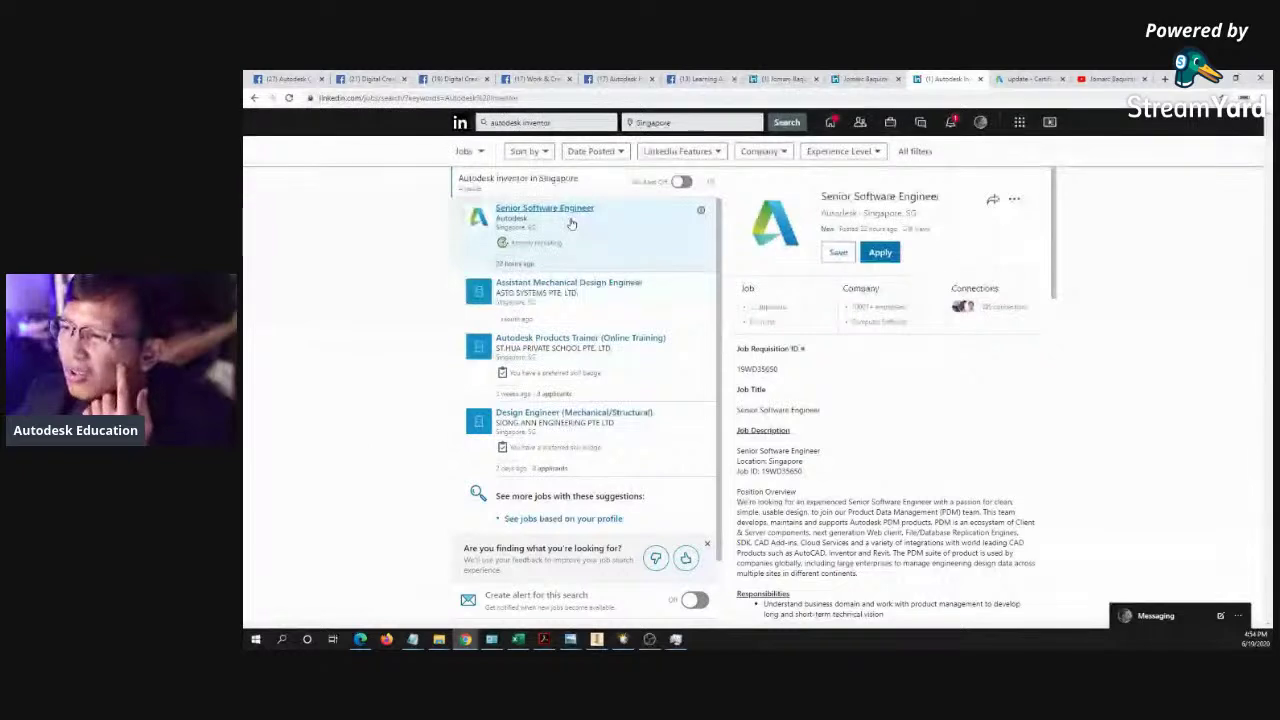
left_click(694, 120)
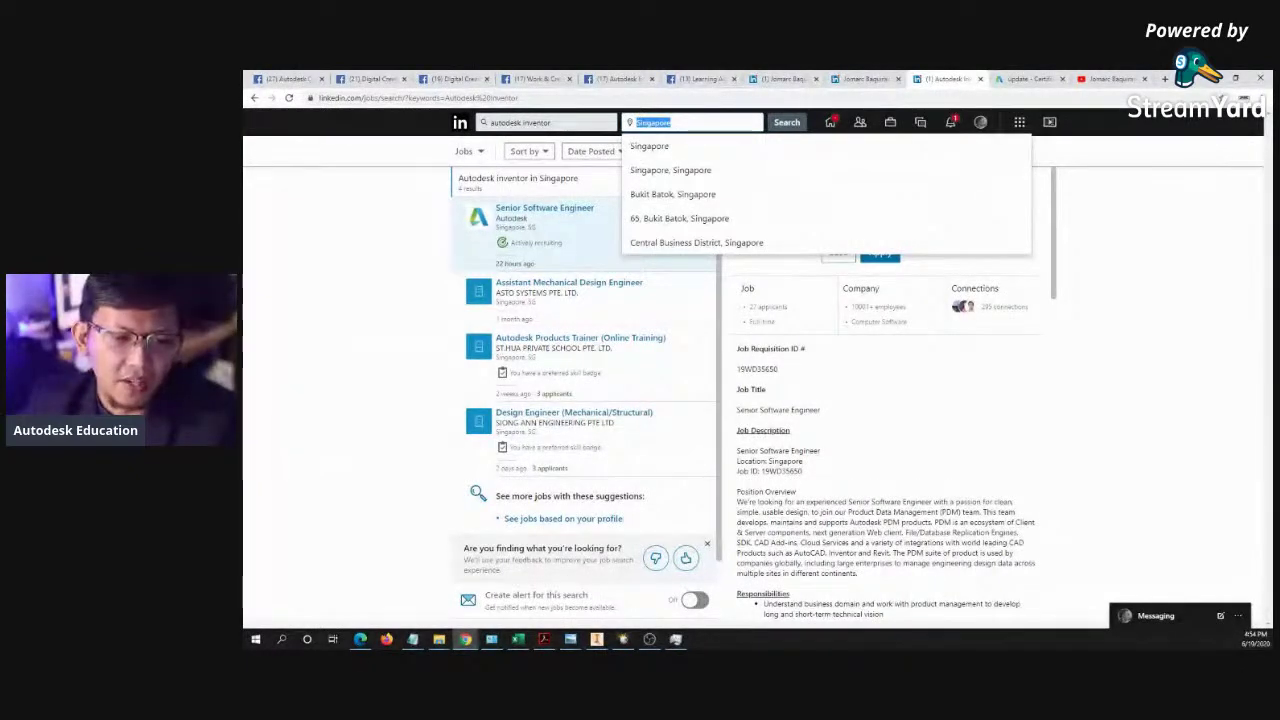
- Show the presenter's YouTube channel page, then return to the plate model in Inventor
left_click(1110, 78)
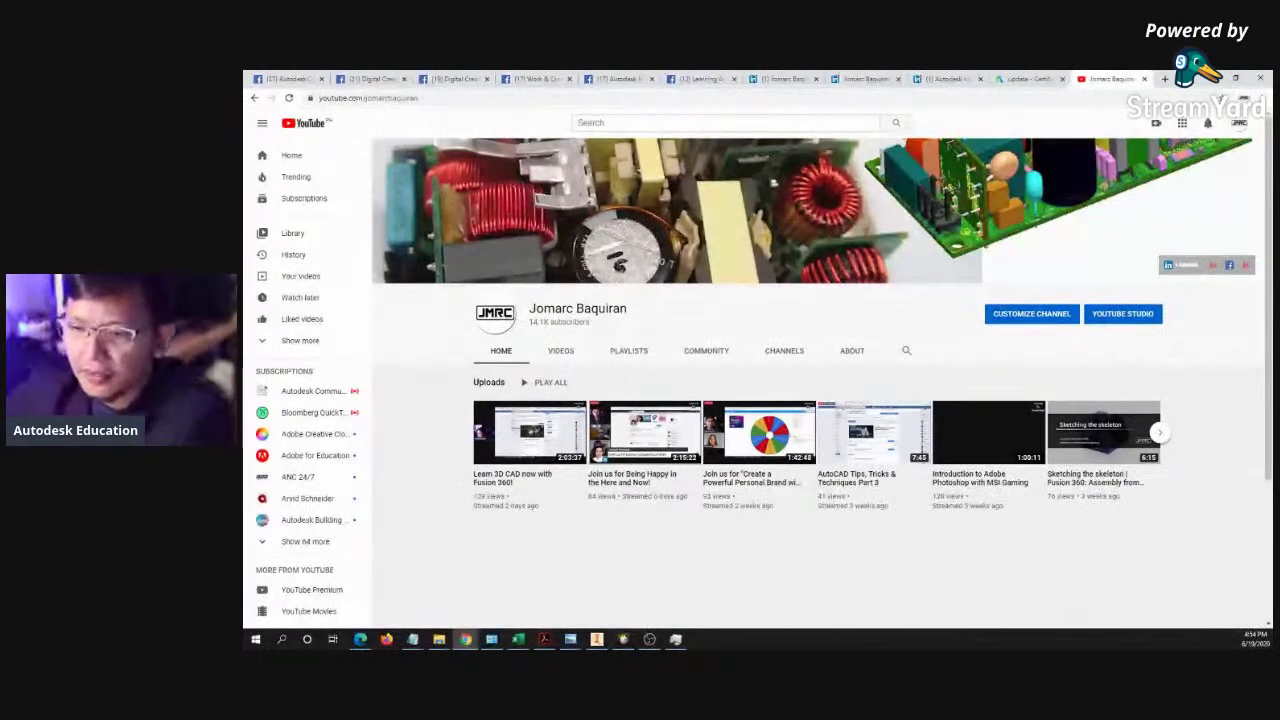
key("alt+Tab")
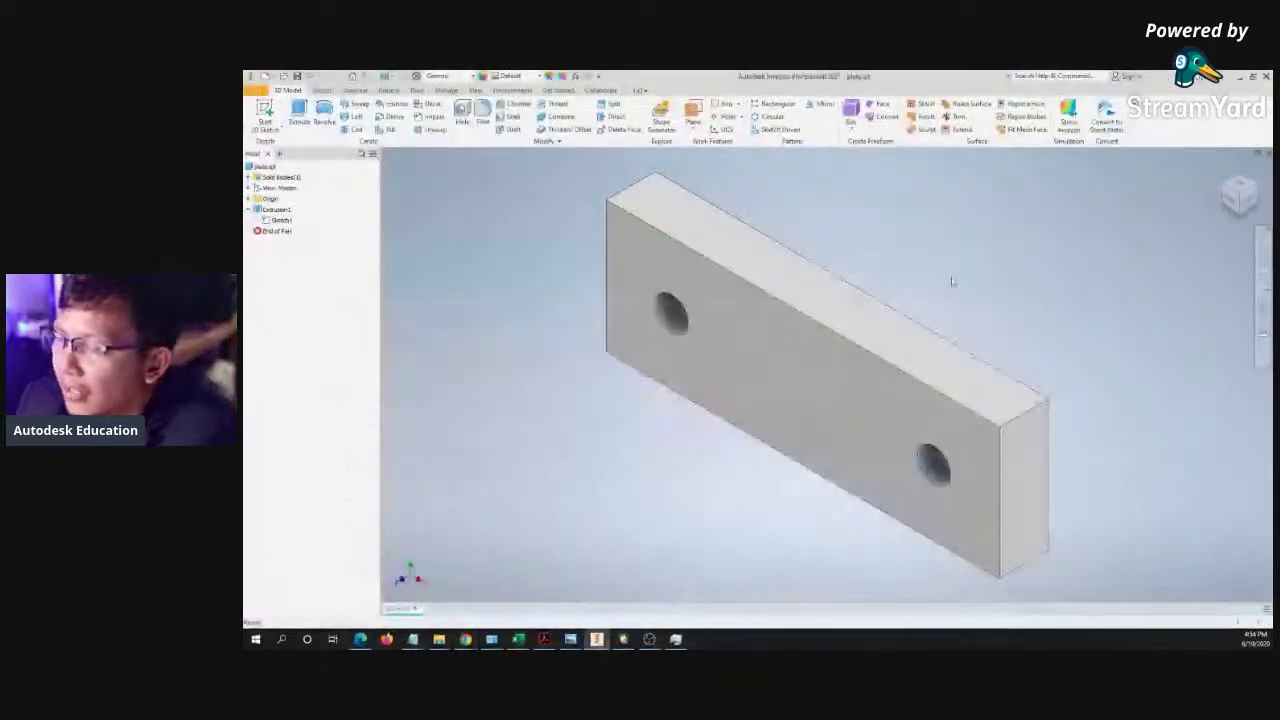
middle_click_drag(526, 305, 508, 306)
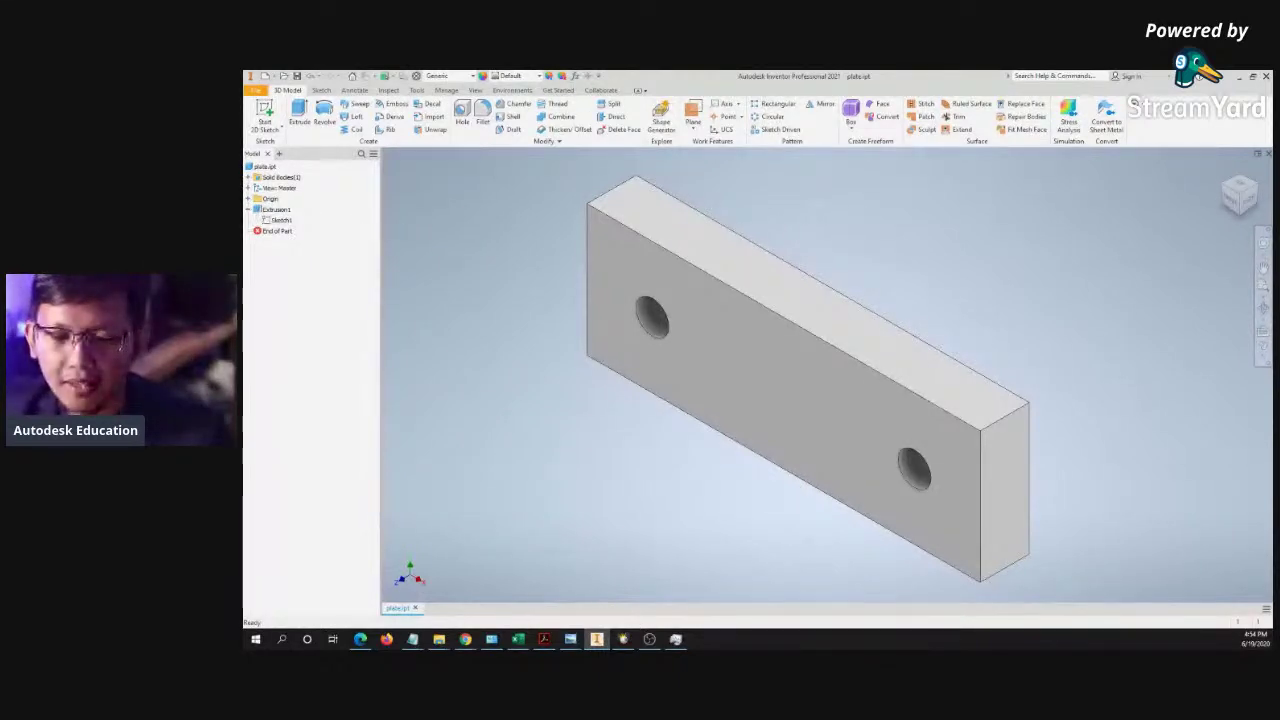
- Switch to the InventorAssembly20200619 folder in File Explorer, display its files as large icons, and minimize the window
key("alt+Tab")
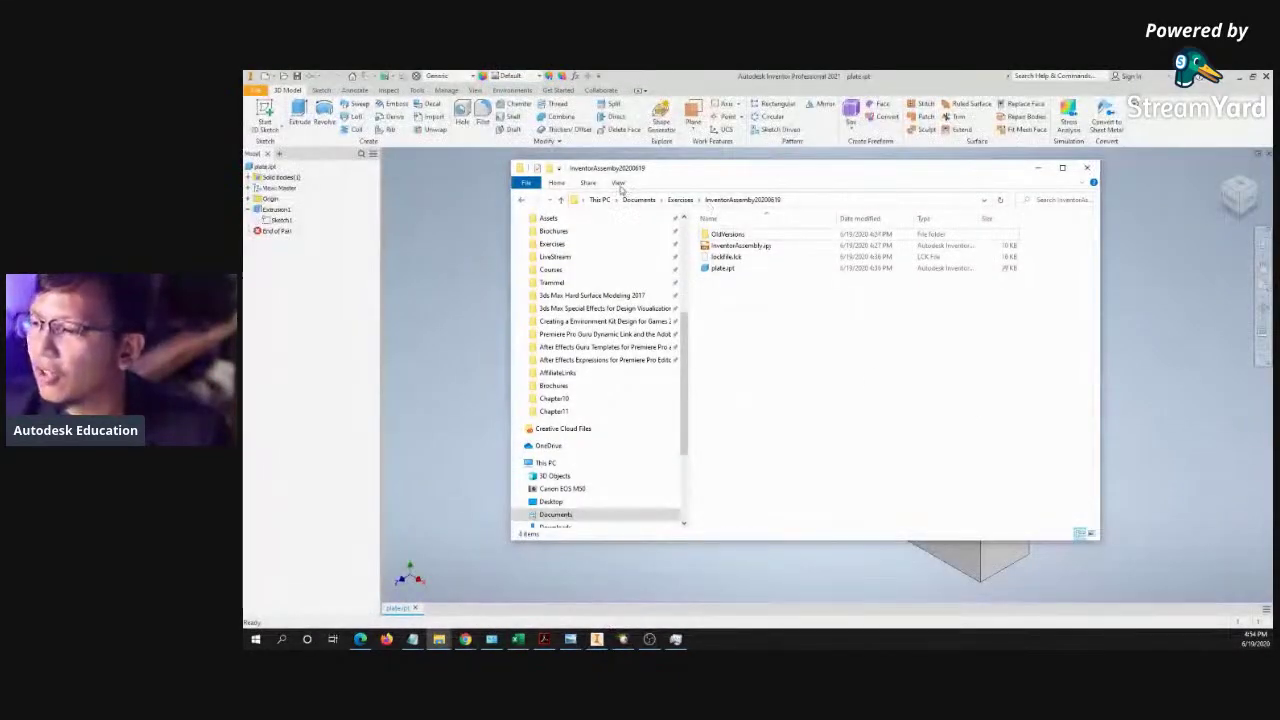
left_click(619, 183)
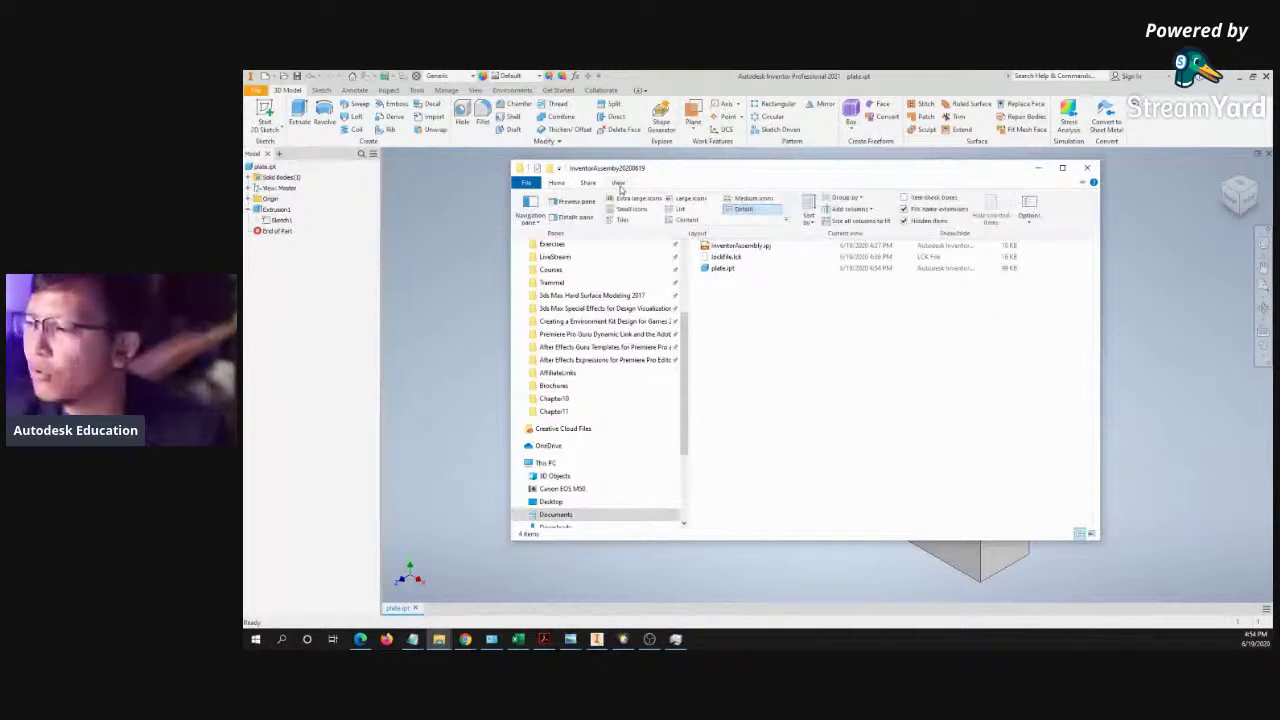
left_click(688, 201)
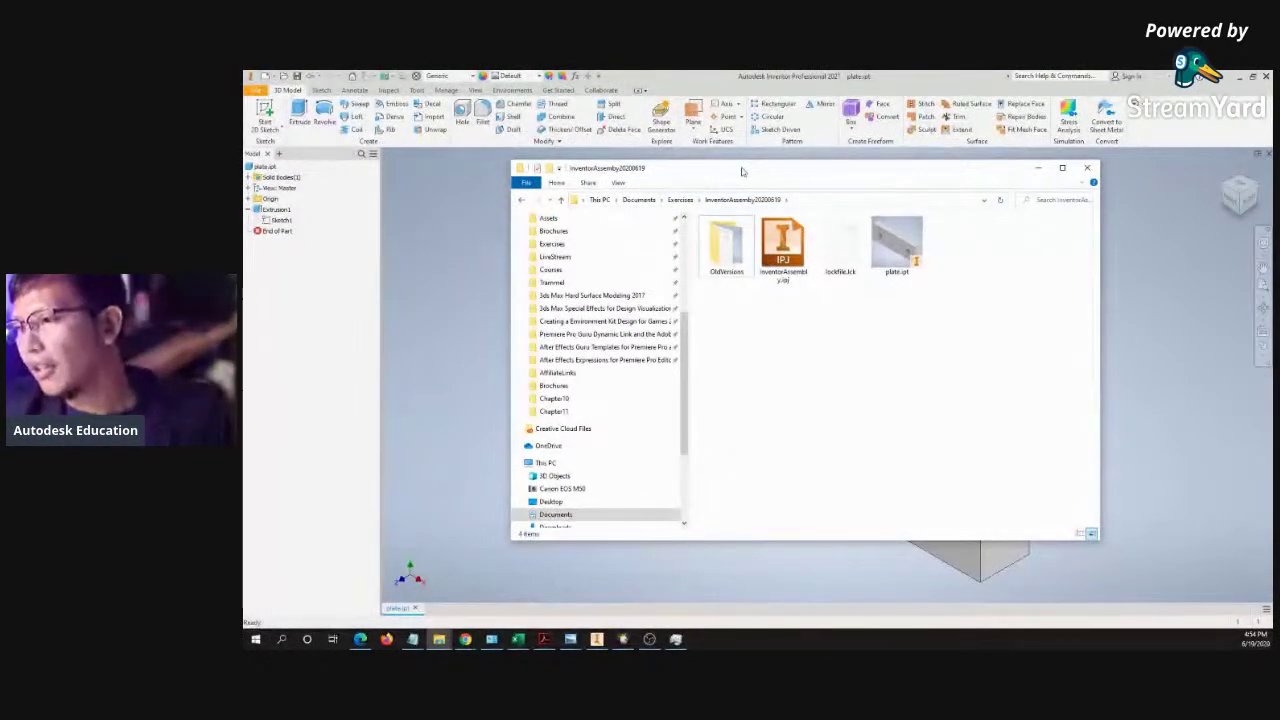
left_click(619, 184)
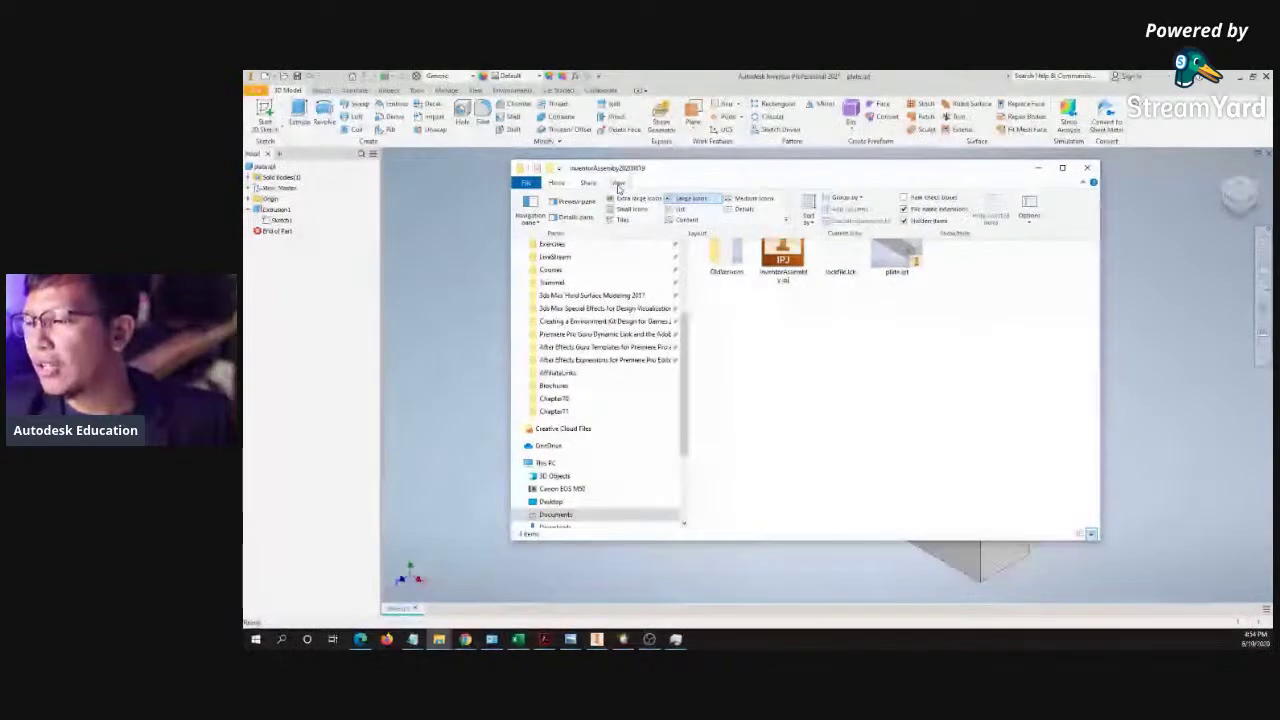
left_click(686, 199)
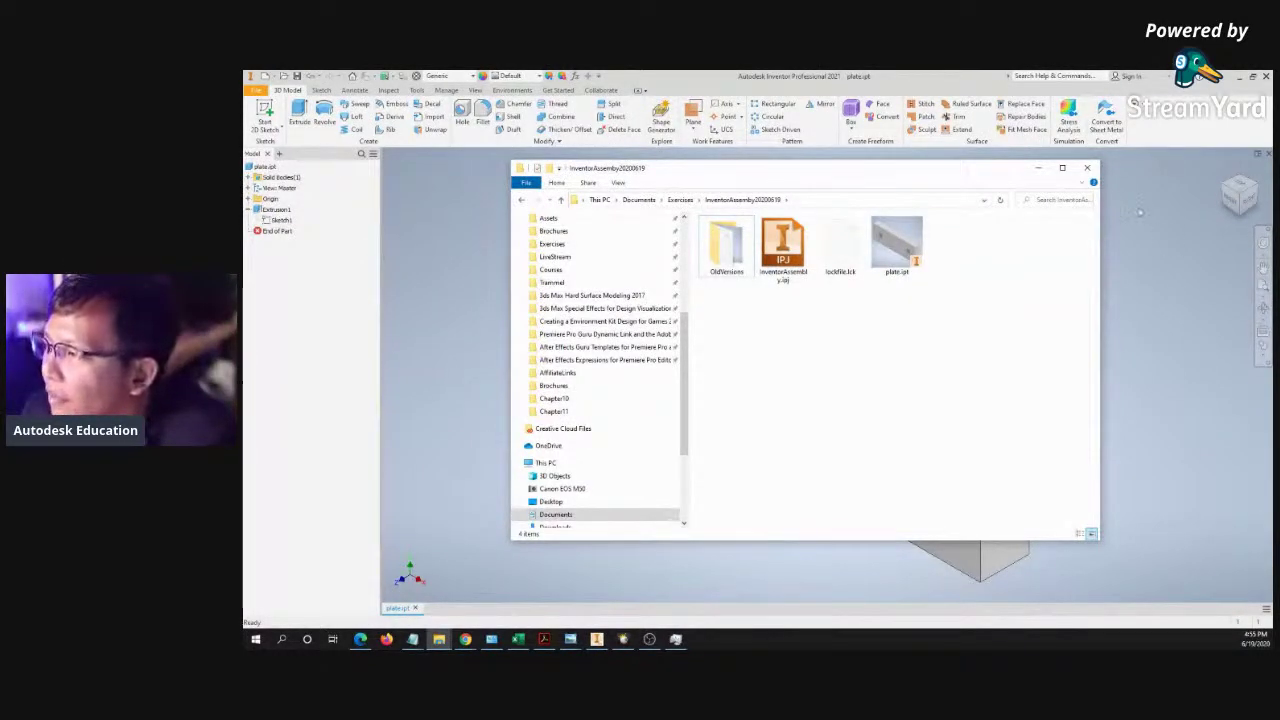
left_click(1037, 168)
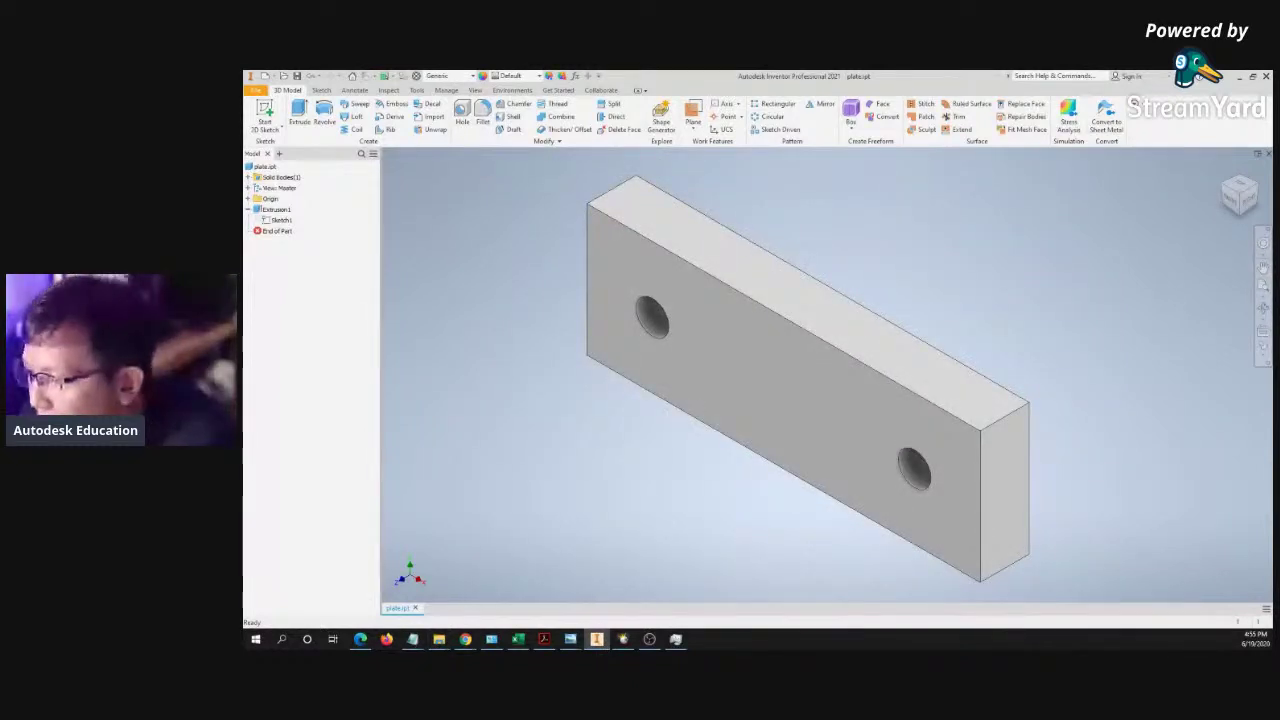
- Switch to the rotator assembly reference drawing in Windows Photo Viewer
key("alt+Tab")
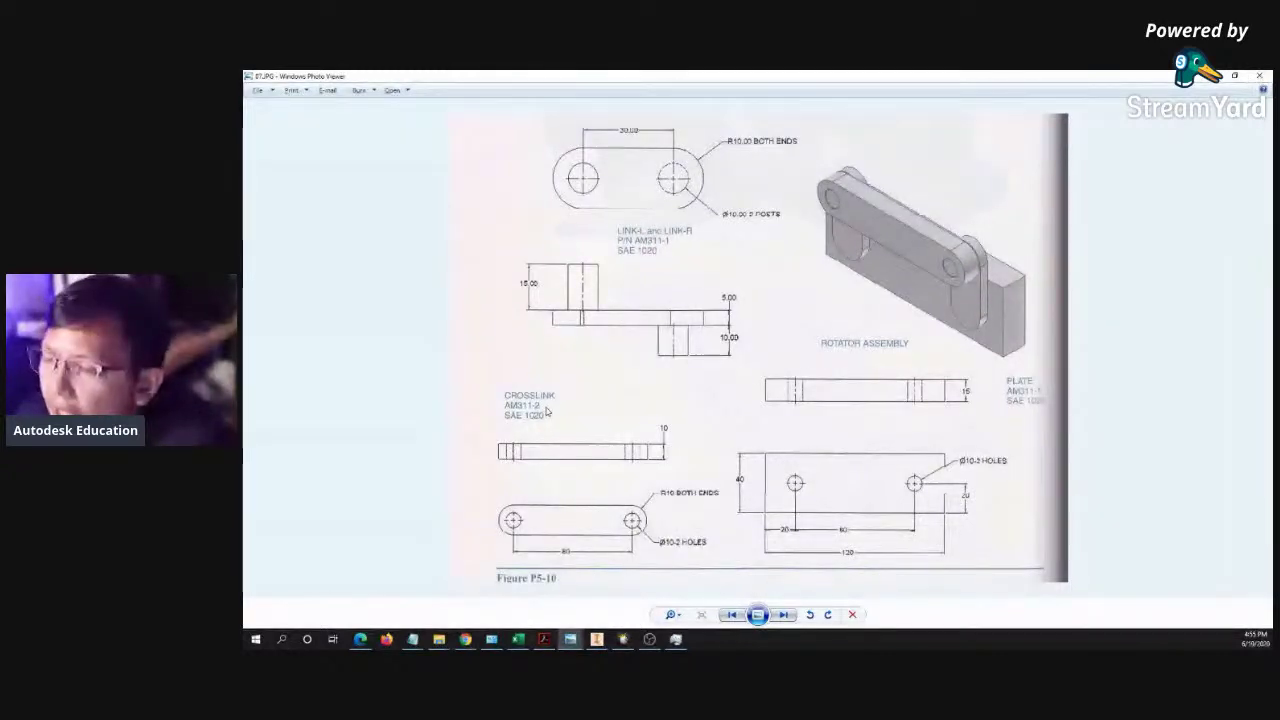
- Return to Inventor, create a new trial part document, and close it again
left_click(1211, 75)
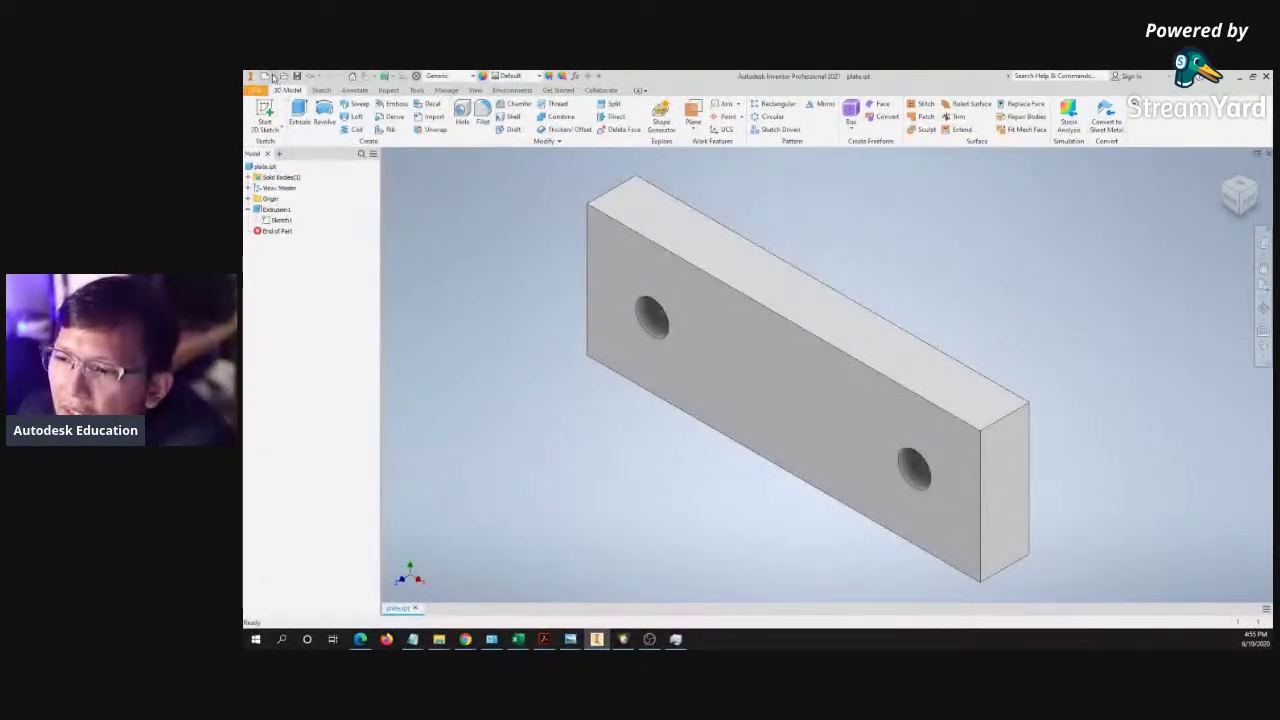
left_click(266, 78)
left_click(268, 135)
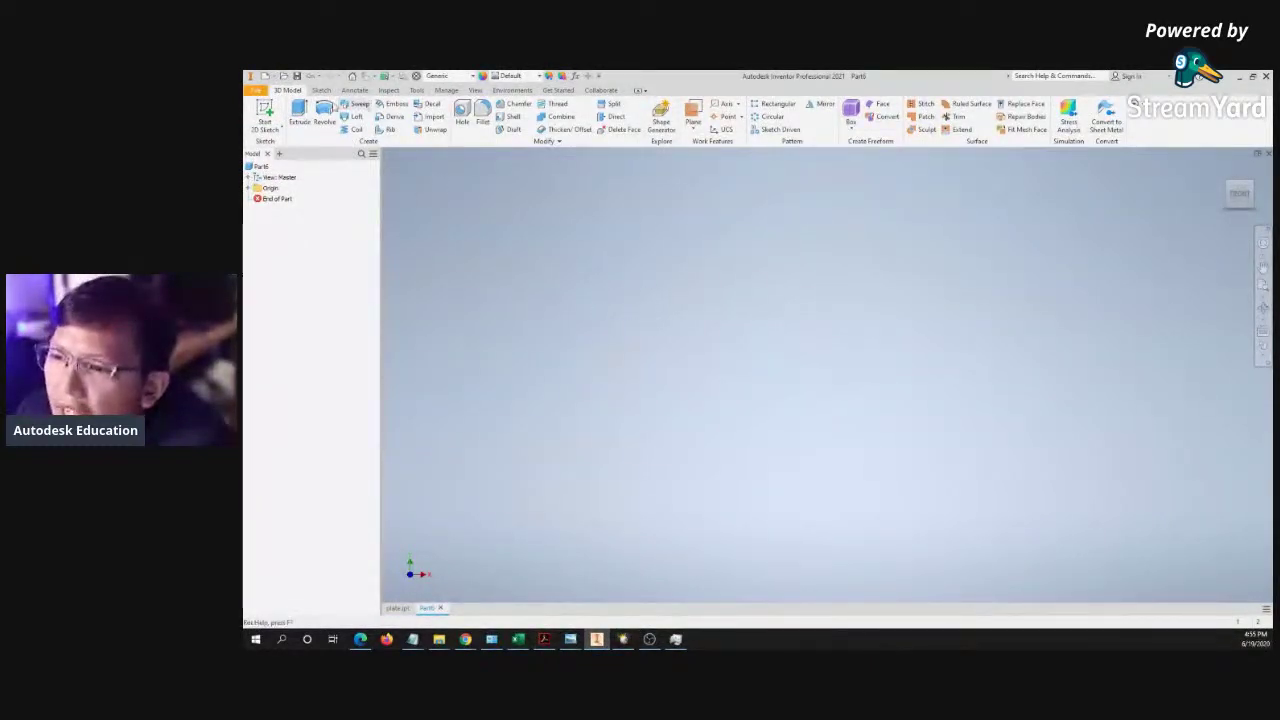
left_click(266, 78)
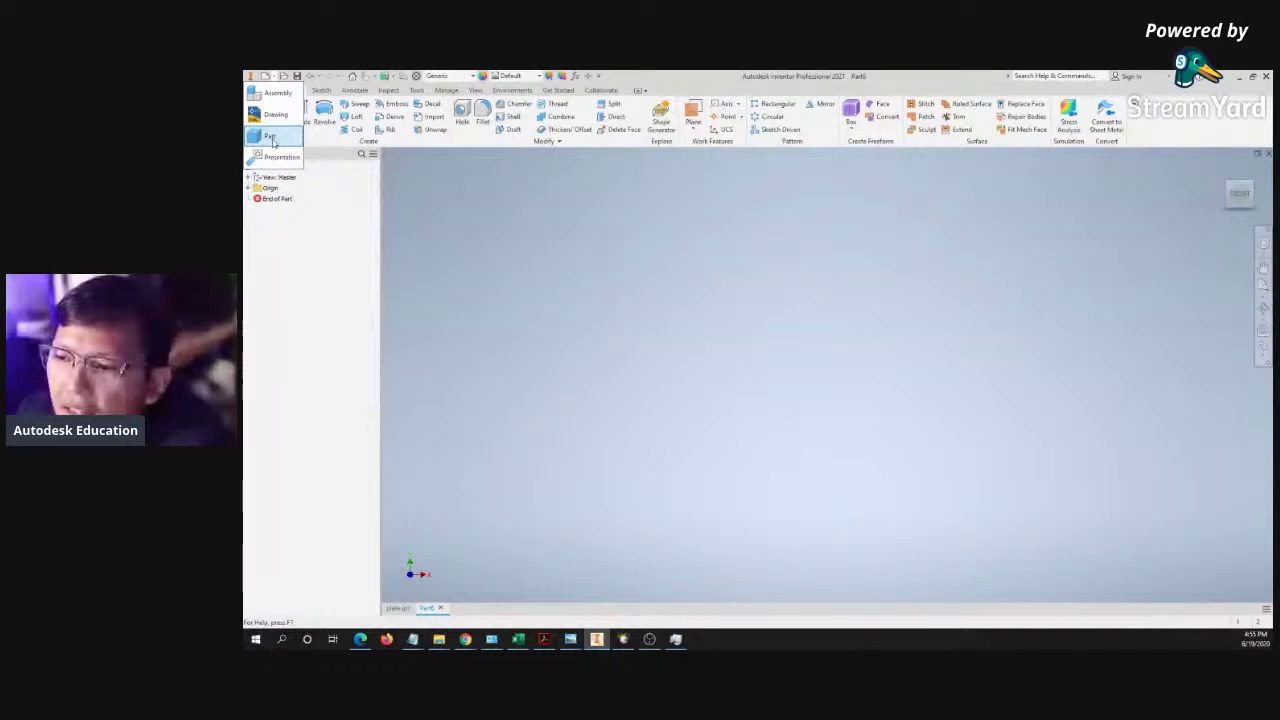
left_click(273, 142)
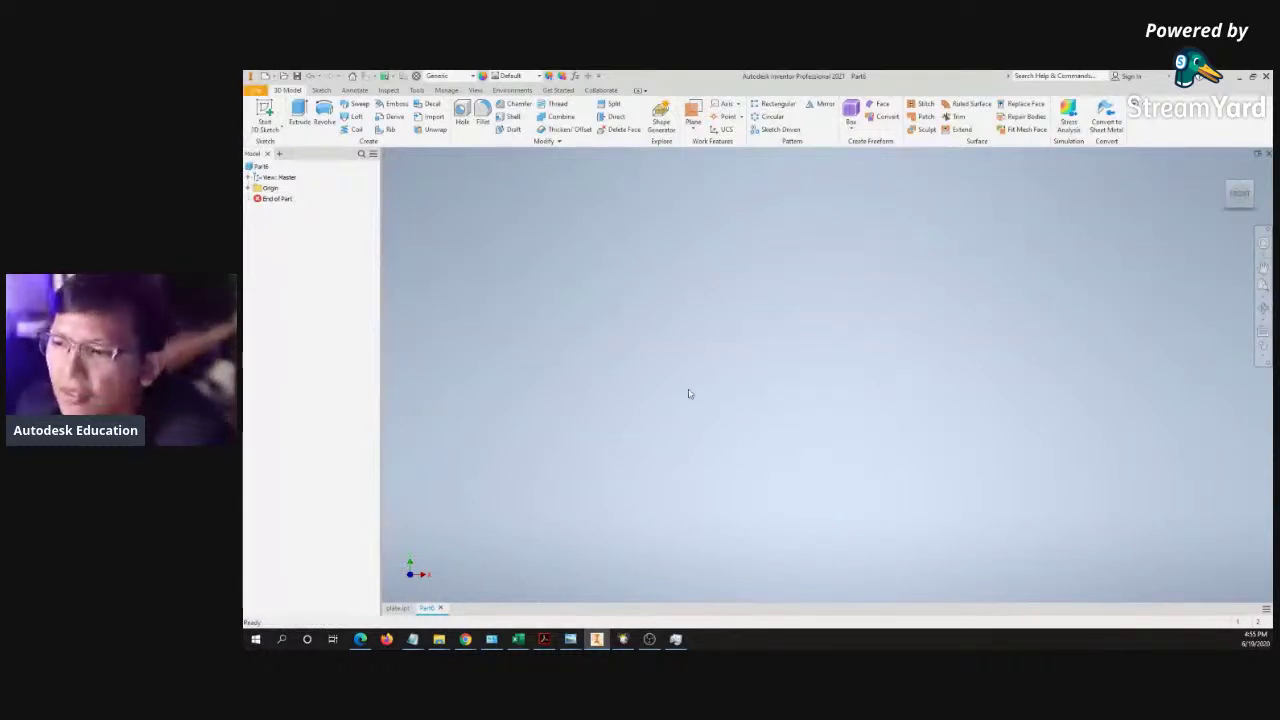
key("ctrl+F4")
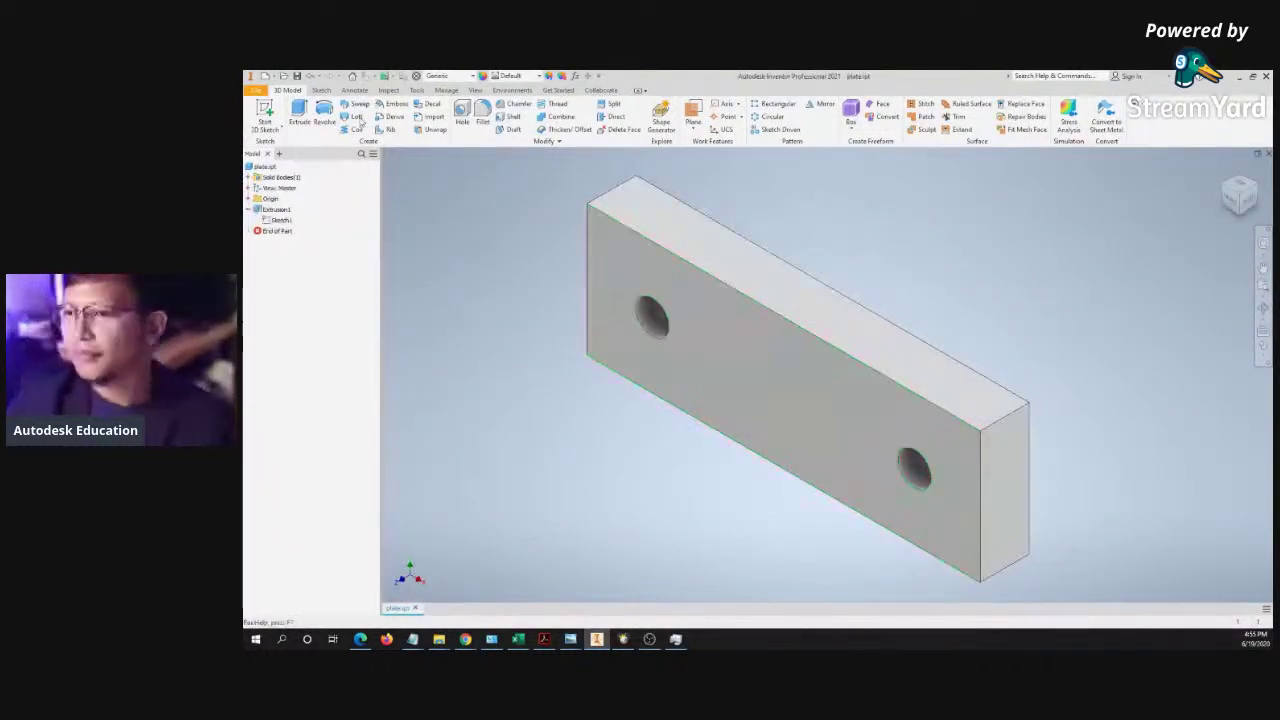
- Create a new part from the metric Standard (mm).ipt template and consult the crosslink views in the reference drawing
left_click(265, 77)
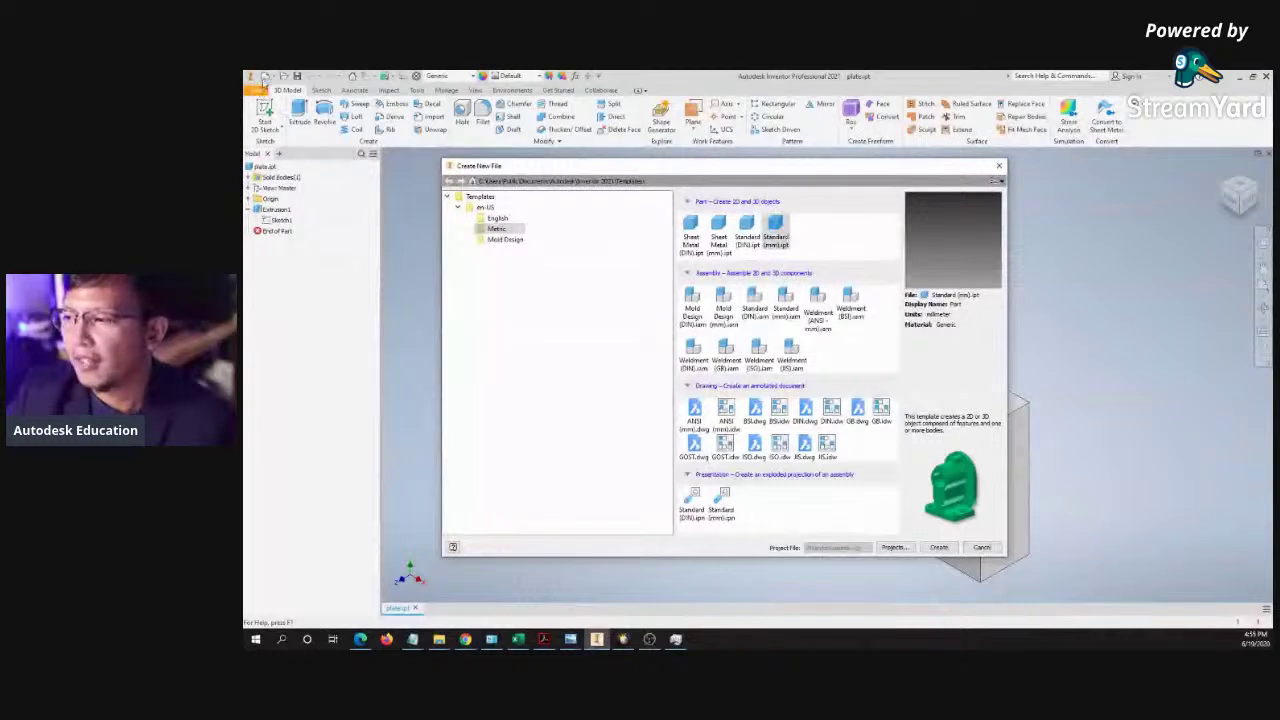
double_click(779, 233)
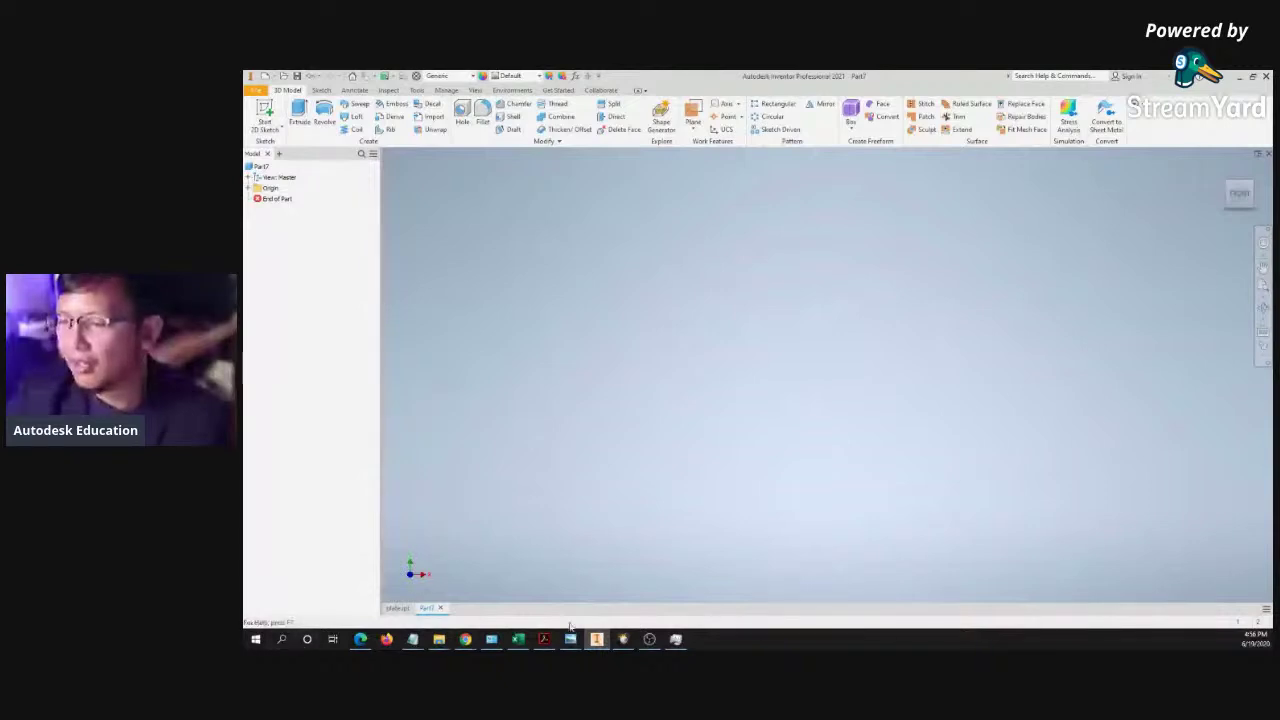
mouse_move(570, 638)
left_click(527, 587)
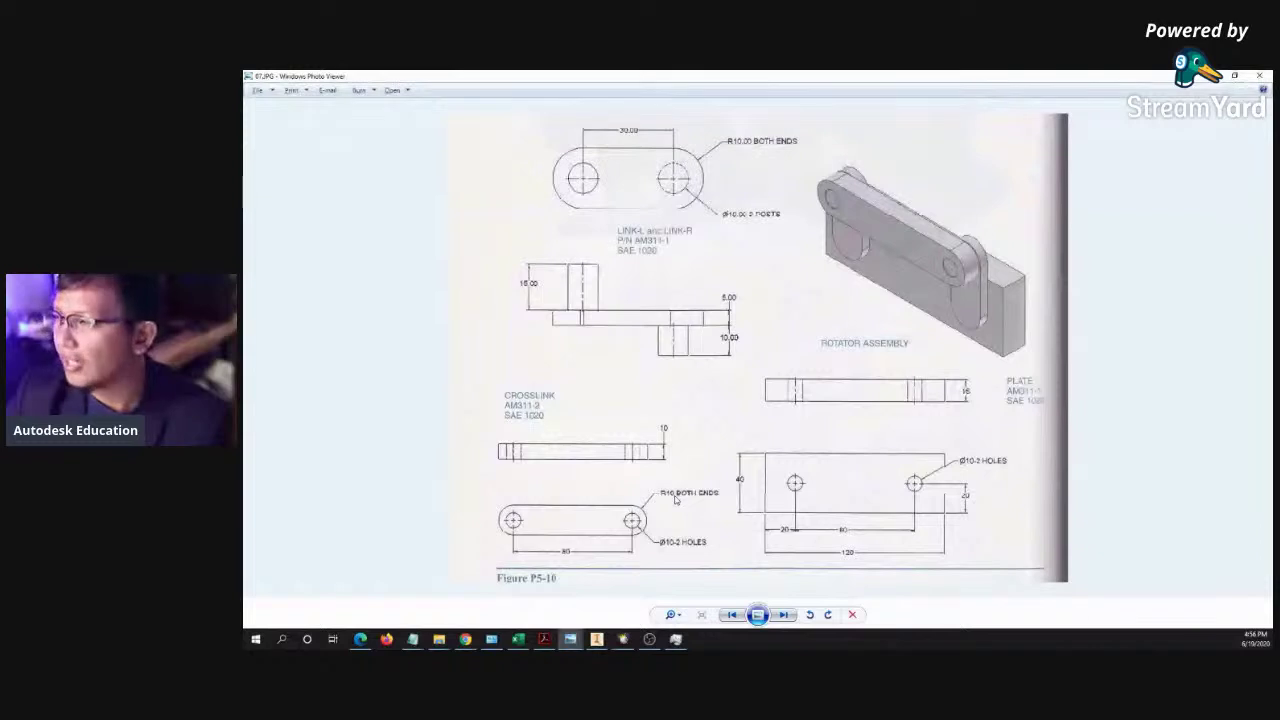
key("alt+Tab")
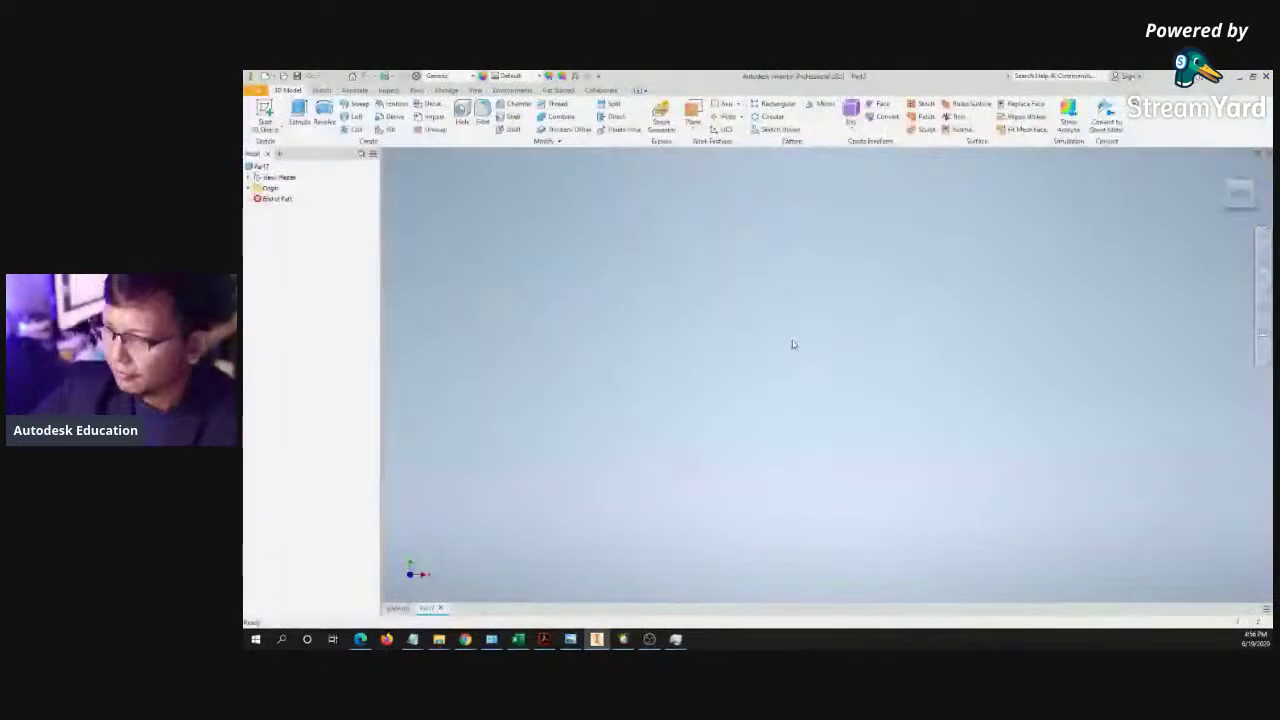
- Show the new part in the isometric home view and start a 2D sketch on the XY plane
left_click(1222, 172)
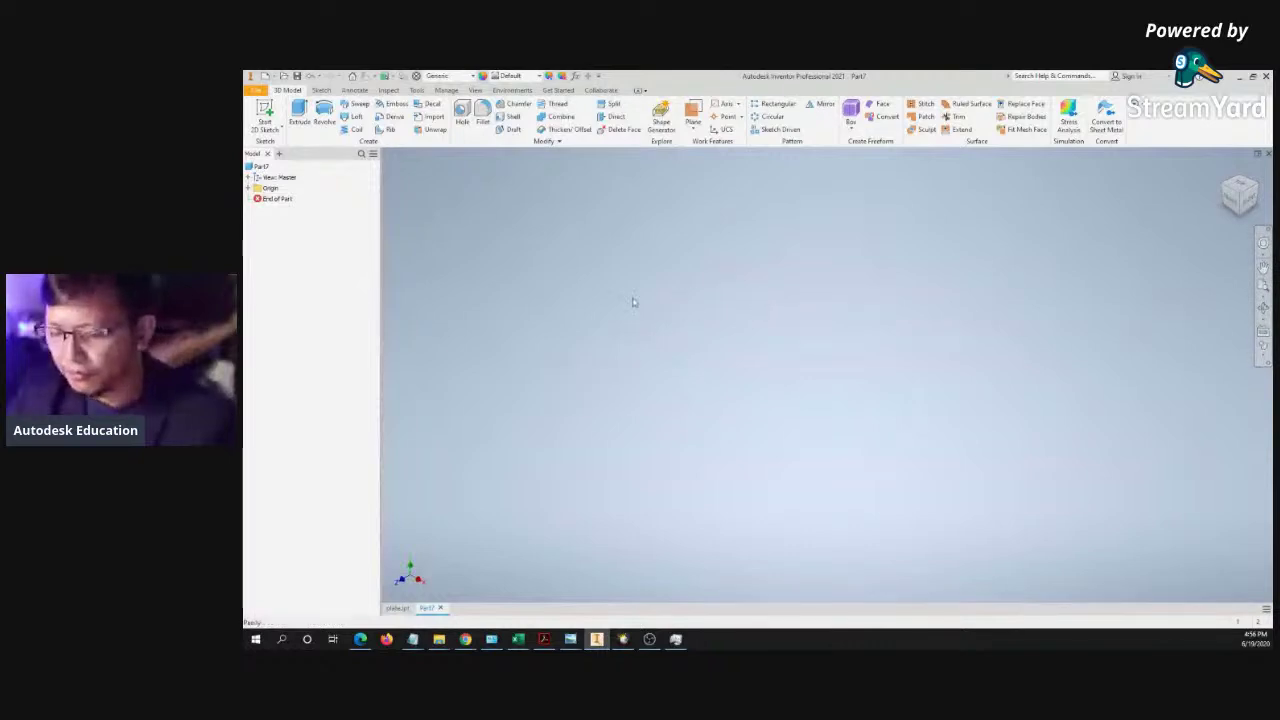
key("s")
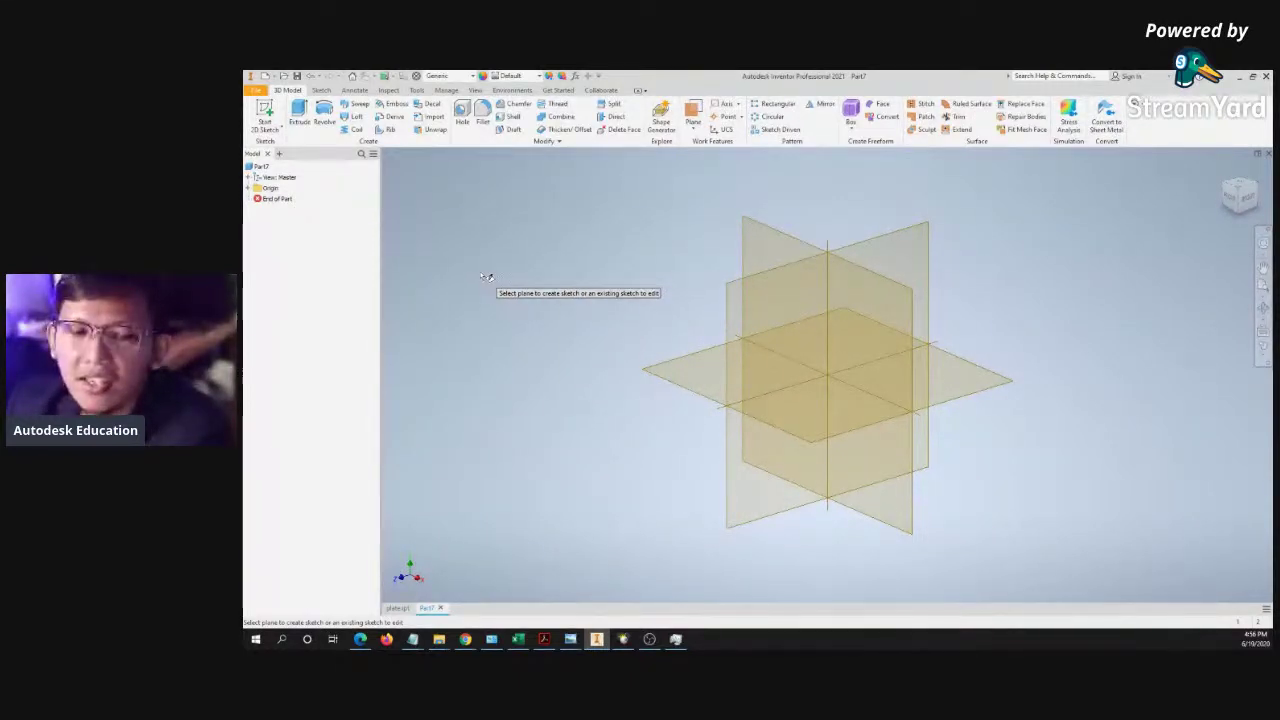
left_click(767, 237)
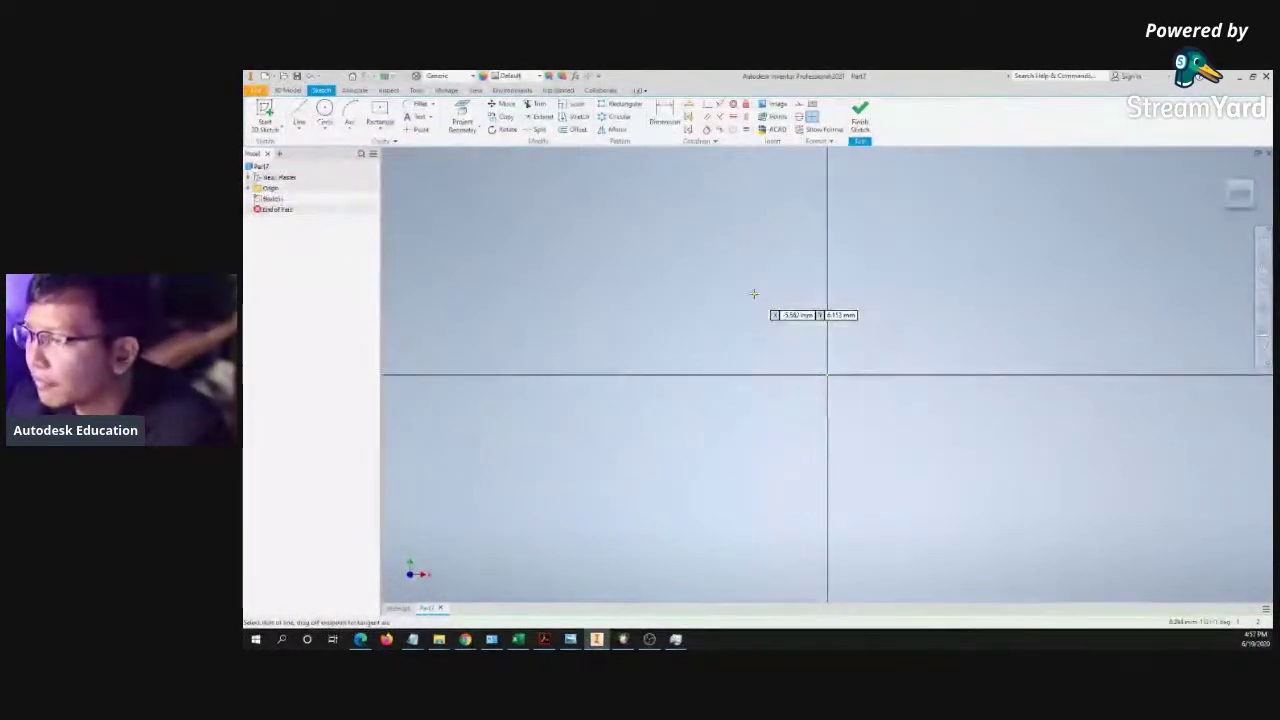
- Try sketching a line above the horizontal axis that continues into a downward-bulging arc within the Line command, and delete both
left_click(707, 295)
left_click(951, 298)
left_click_drag(951, 298, 1040, 305)
key("Escape")
left_click_drag(674, 252, 1058, 368)
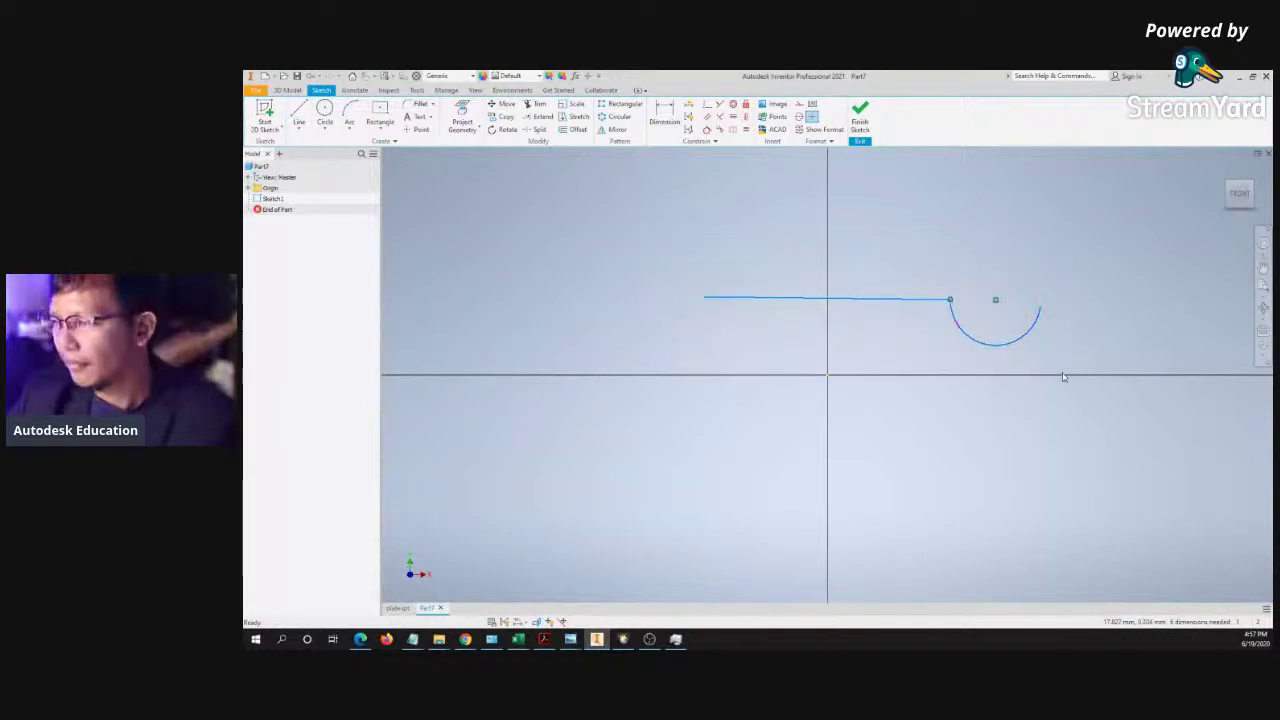
key("Delete")
- Retry the line above the origin with an arc pulled upward from its right end, and delete the geometry
key("l")
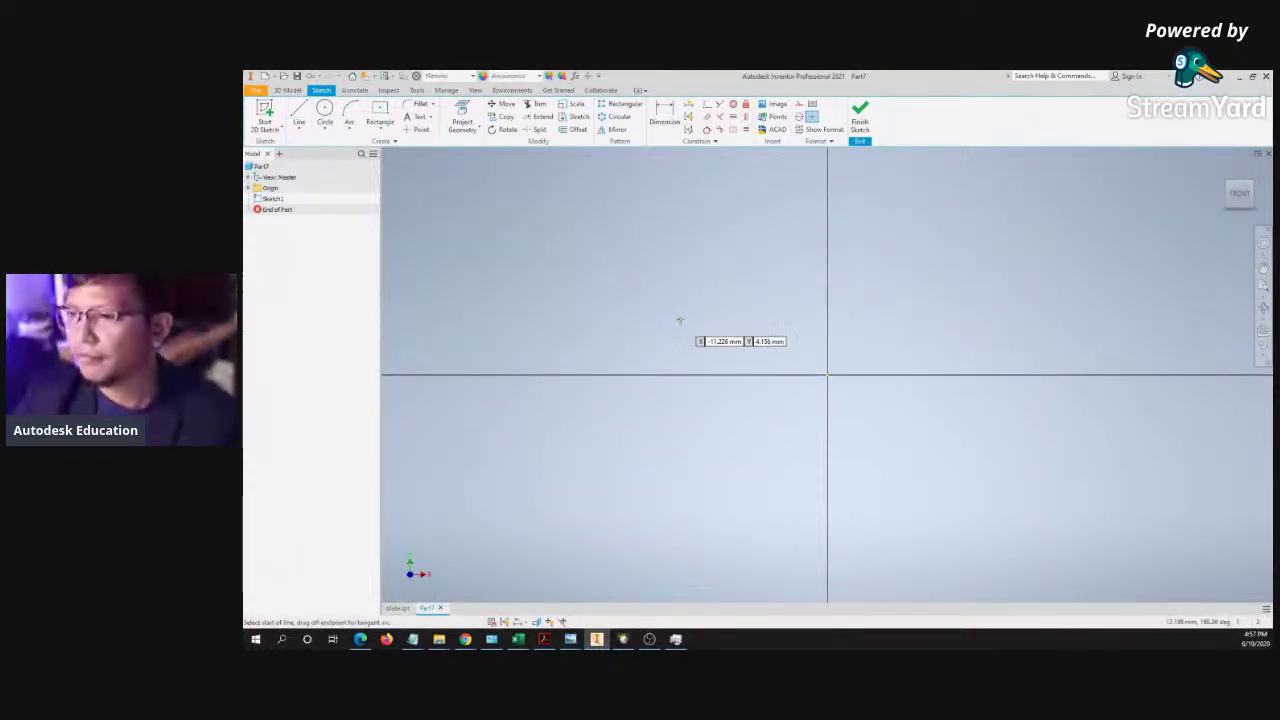
left_click(684, 307)
key("Tab")
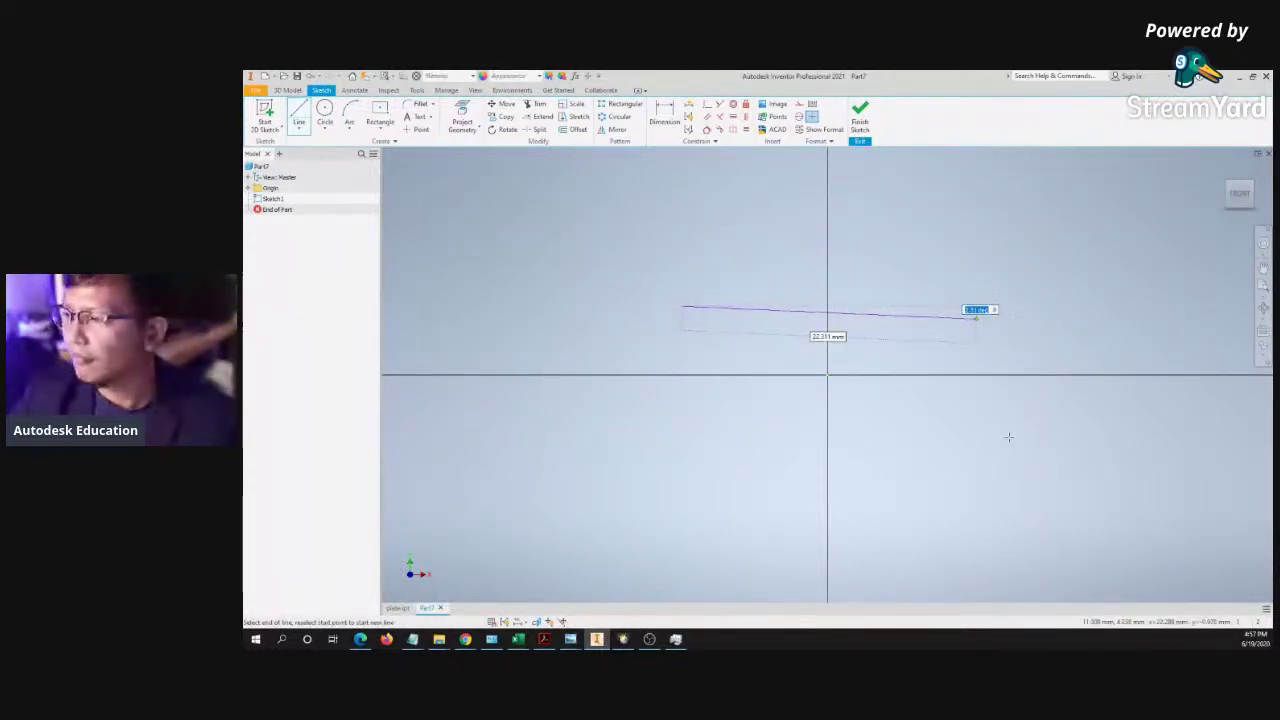
key("Escape")
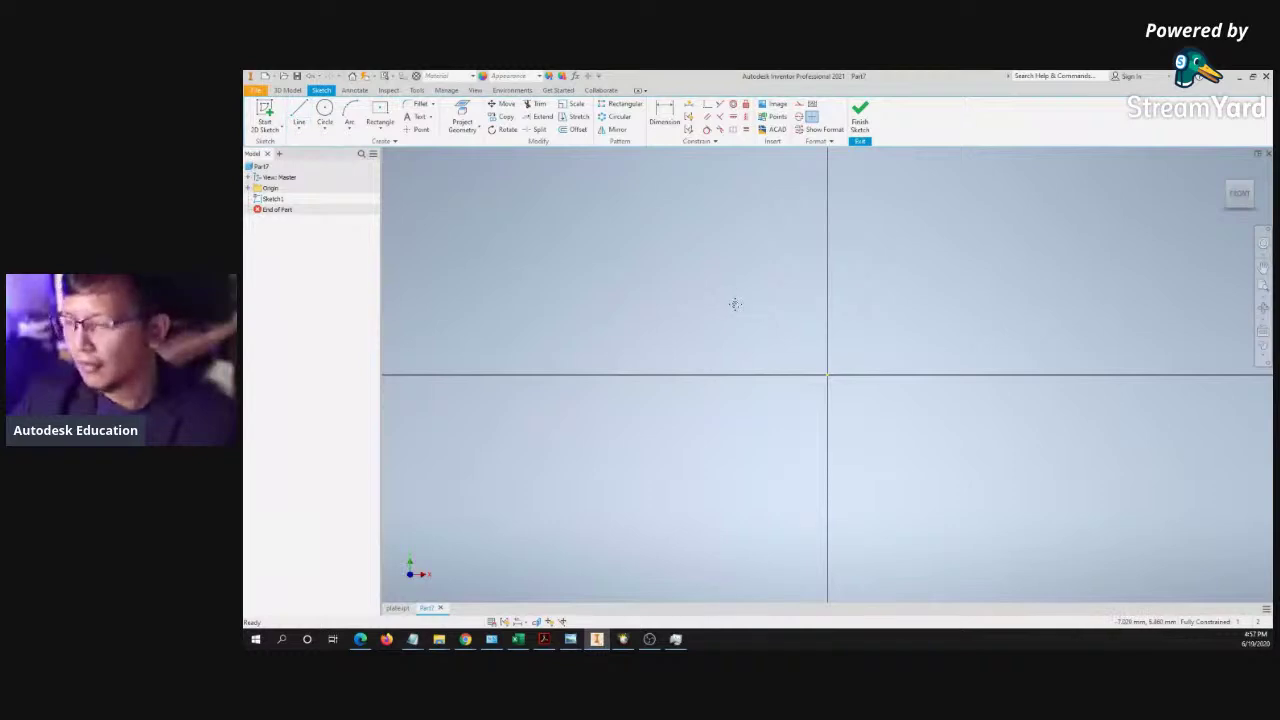
left_click(971, 294)
left_click_drag(971, 294, 988, 244)
left_click_drag(590, 214, 1170, 428)
left_click_drag(624, 196, 1150, 408)
key("Delete")
- Sketch a horizontal line continuing into a tangent arc that curves down from its right end, and delete both
left_click(301, 131)
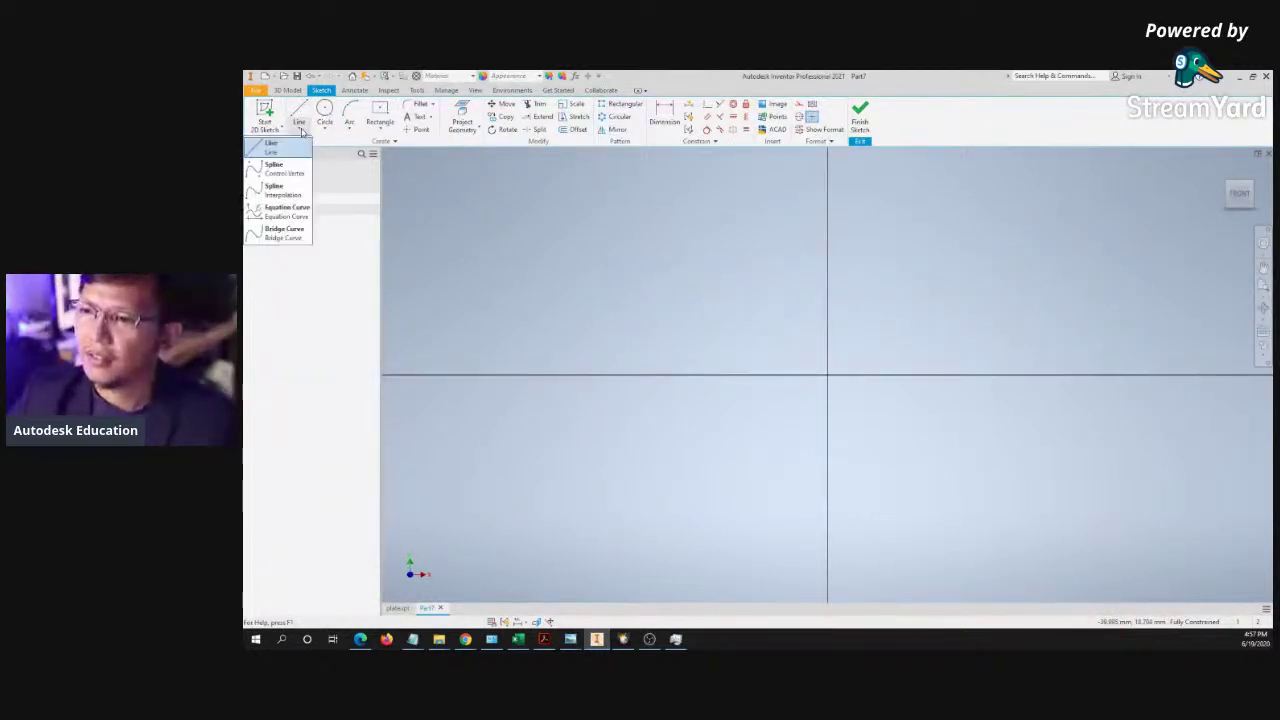
left_click(301, 132)
key("l")
left_click(680, 288)
left_click(926, 288)
mouse_move(926, 288)
left_mouse_down()
mouse_move(956, 315)
mouse_move(932, 336)
left_mouse_up()
key("Escape")
mouse_move(651, 266)
left_mouse_down()
mouse_move(1000, 380)
mouse_move(1000, 360)
left_mouse_up()
key("Delete")
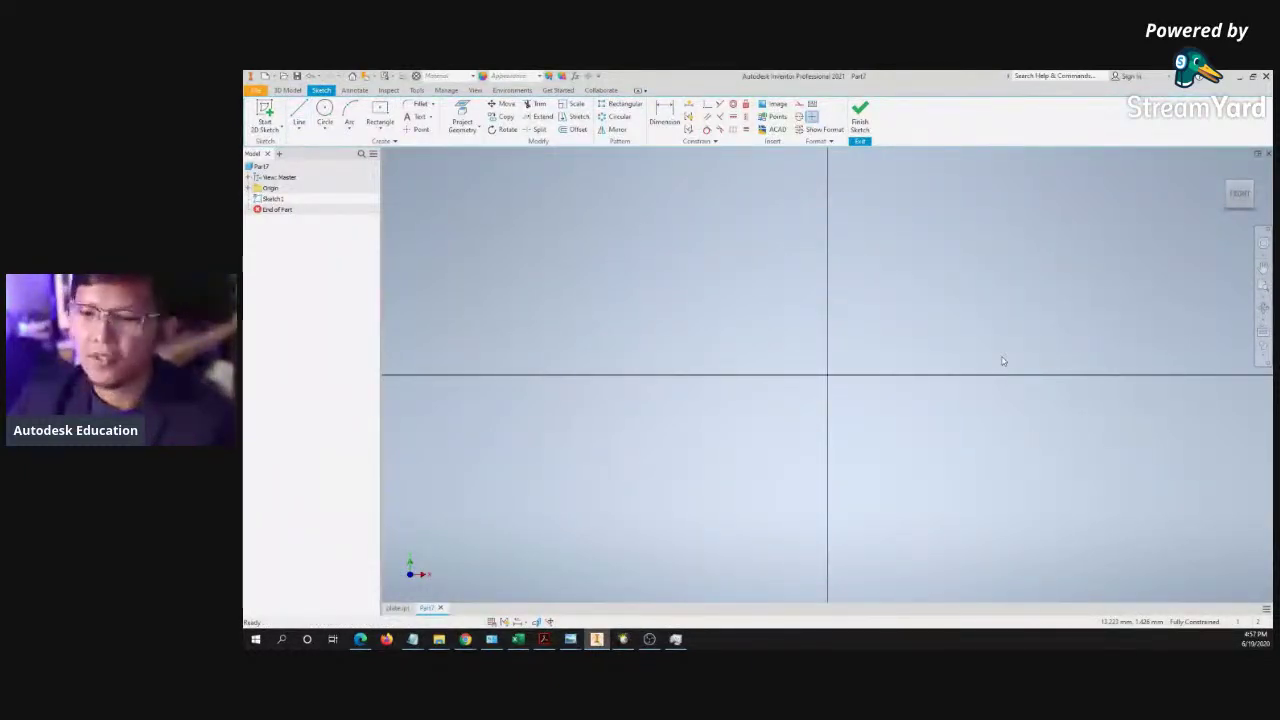
- Try a shorter line with an arc pulled sideways off its right end, and remove the geometry
key("l")
mouse_move(761, 322)
middle_mouse_down()
mouse_move(707, 316)
mouse_move(751, 319)
middle_mouse_up()
left_click(689, 311)
left_click(917, 311)
left_click_drag(917, 311, 956, 302)
key("Escape")
left_click_drag(577, 243, 1001, 366)
key("ctrl+z")
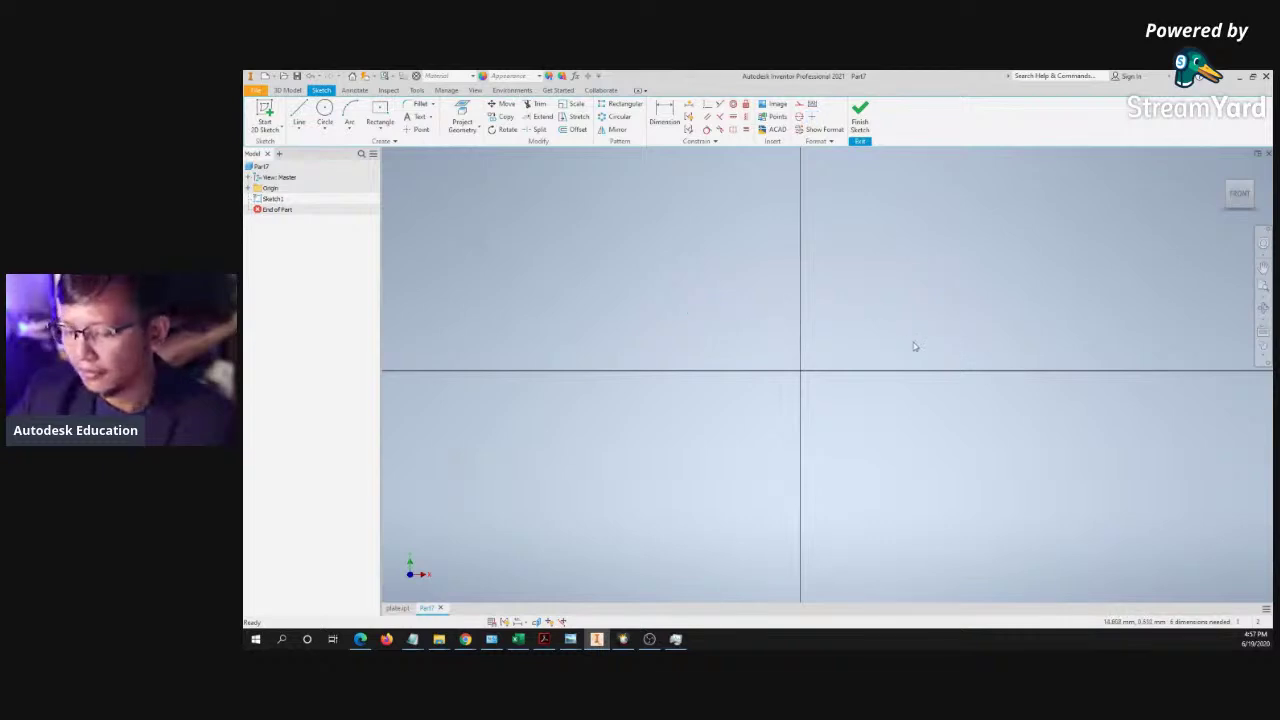
- Sketch a closed slot outline of two lines and two rounded ends using only the Line command, and delete it
key("l")
left_click(704, 290)
mouse_move(862, 289)
left_mouse_down()
mouse_move(895, 316)
mouse_move(862, 343)
left_mouse_up()
left_click(716, 347)
mouse_move(716, 347)
left_mouse_down()
mouse_move(690, 318)
mouse_move(704, 290)
left_mouse_up()
key("Escape")
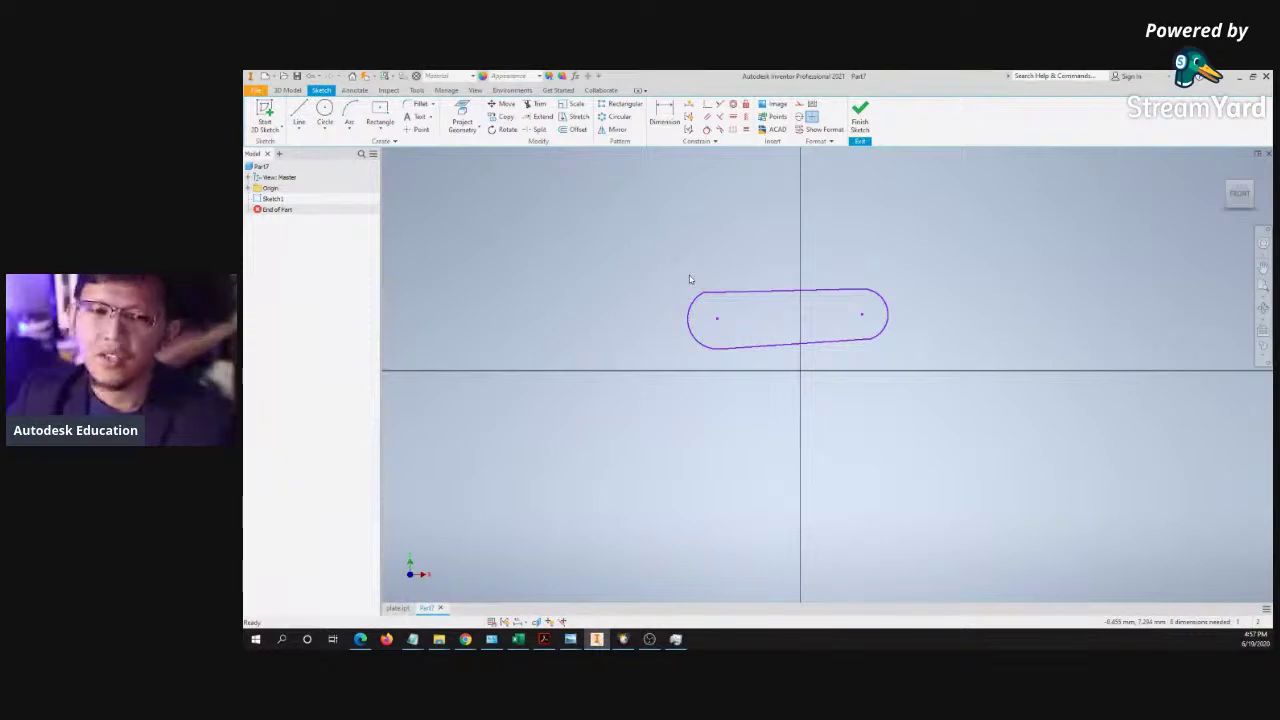
left_click_drag(675, 260, 929, 362)
key("Delete")
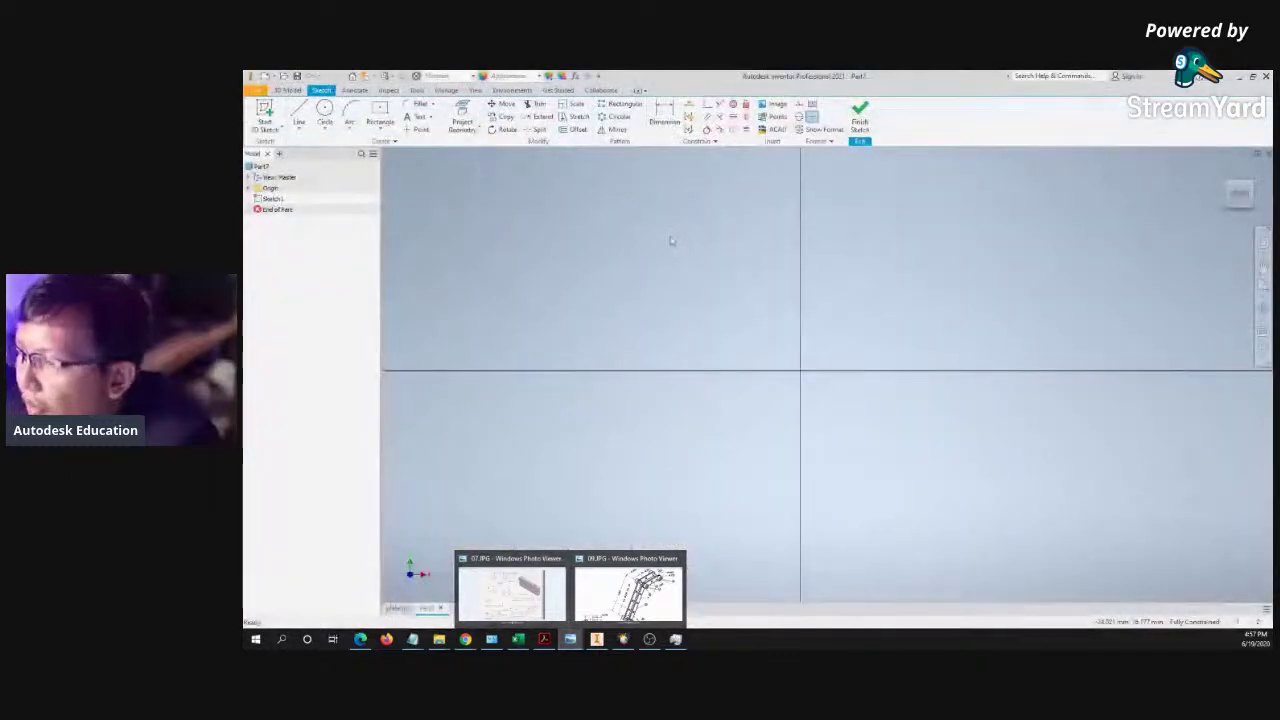
- Sketch a nearly horizontal line ending in a downward-bulging arc, and undo only the arc
key("l")
left_click(668, 231)
left_click(848, 226)
left_click_drag(848, 226, 906, 231)
key("Escape")
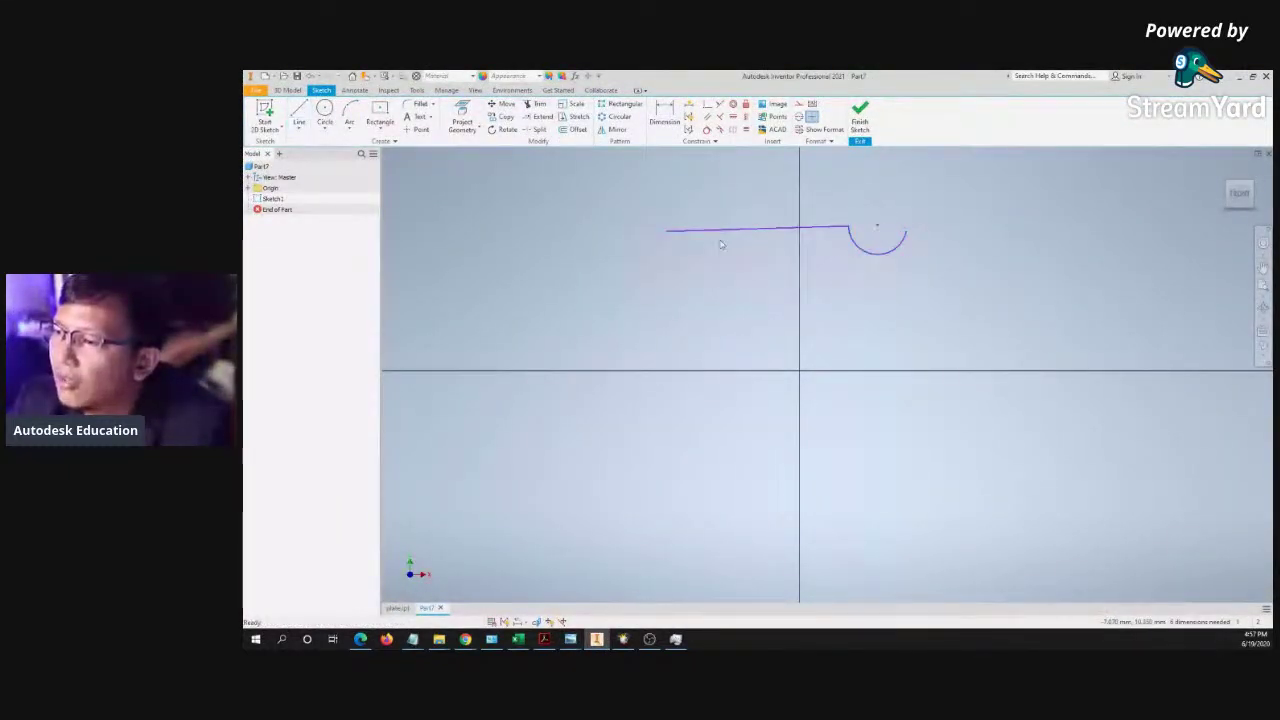
scroll(877, 228, "up", 8)
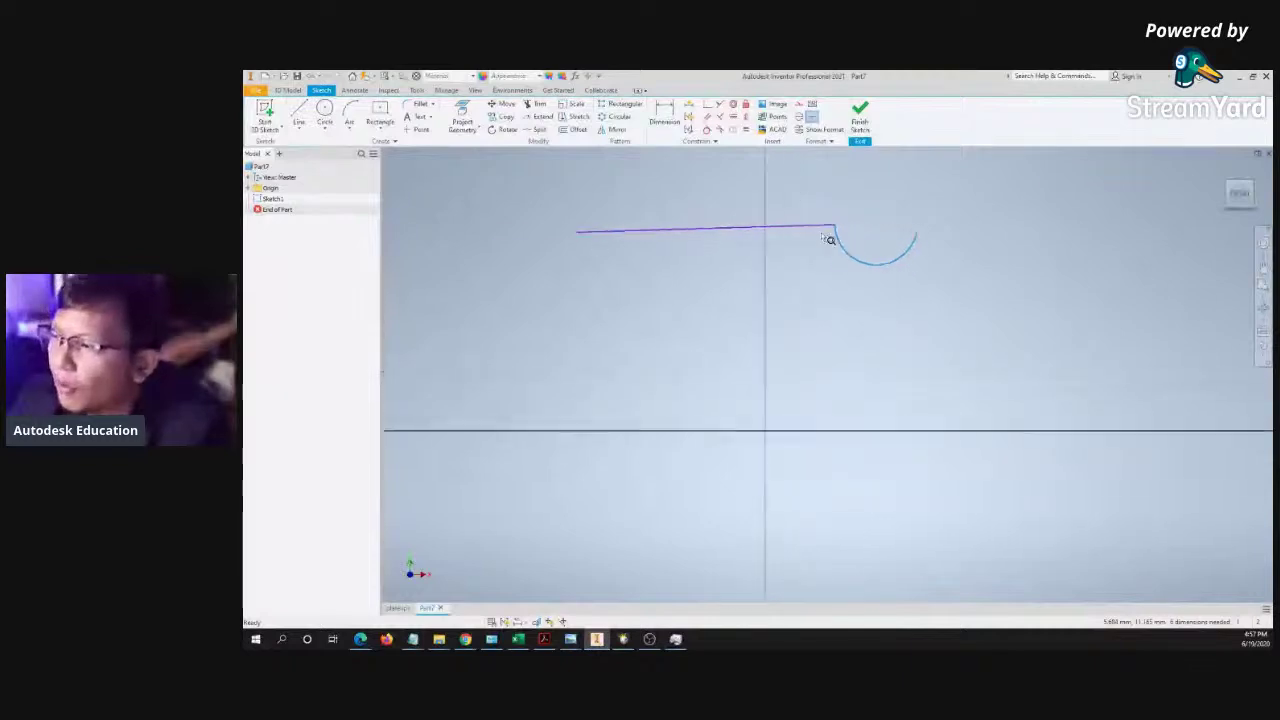
scroll(840, 331, "down", 10)
key("ctrl+z")
- Add a three-point arc from the line's right end to form the rounded right end of the slot outline
scroll(832, 329, "up", 6)
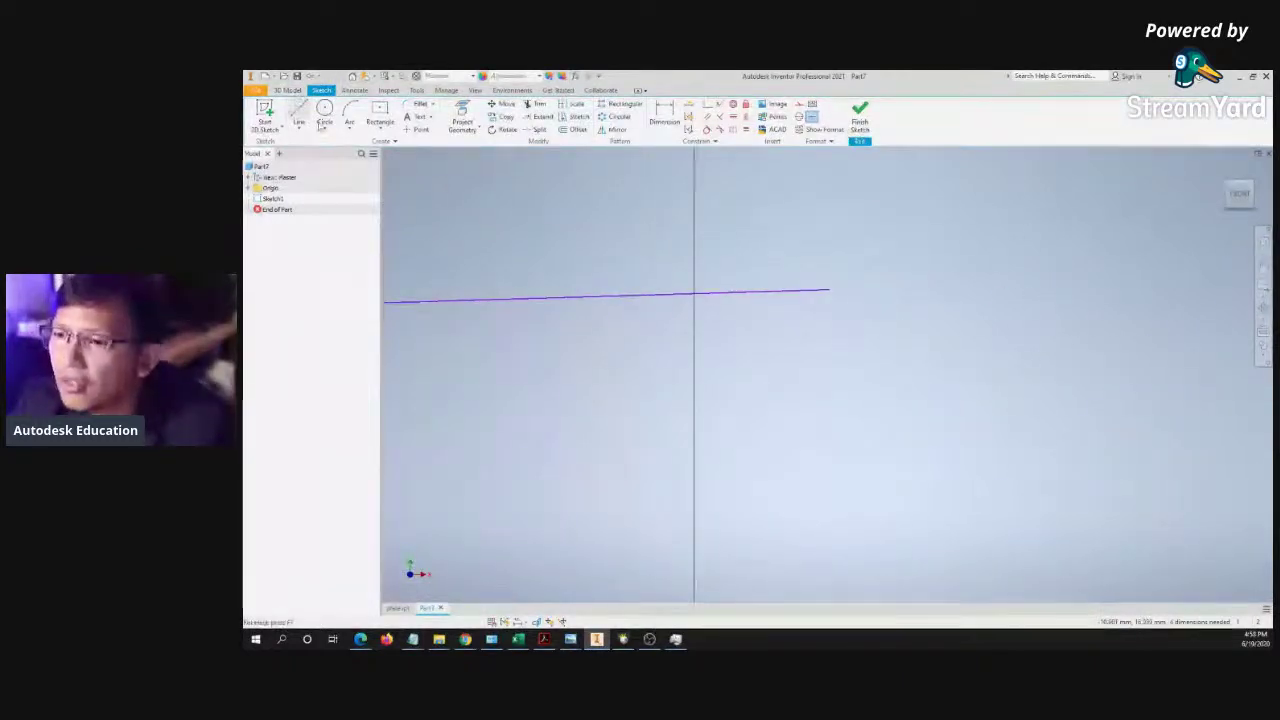
left_click(349, 114)
left_click(830, 291)
left_click(830, 411)
middle_click_drag(817, 368, 902, 346)
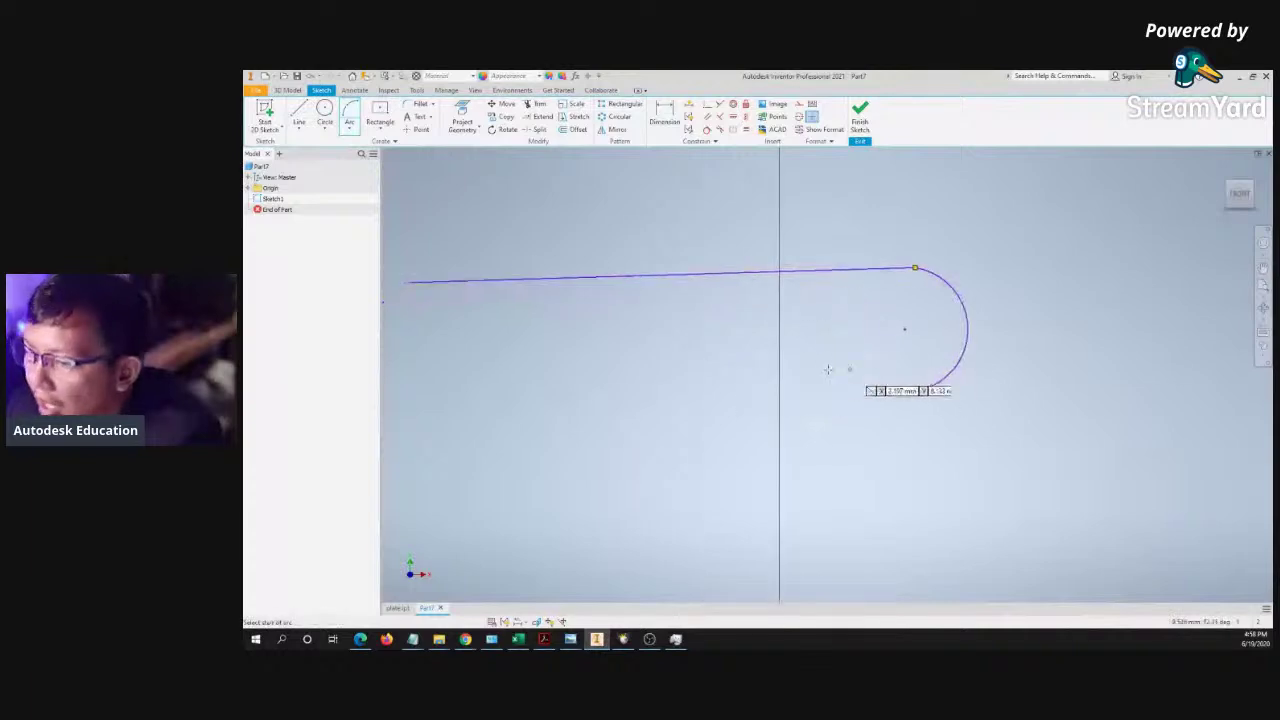
- Draw the slot outline's lower line from the arc's lower end back to below the upper line's left end
key("l")
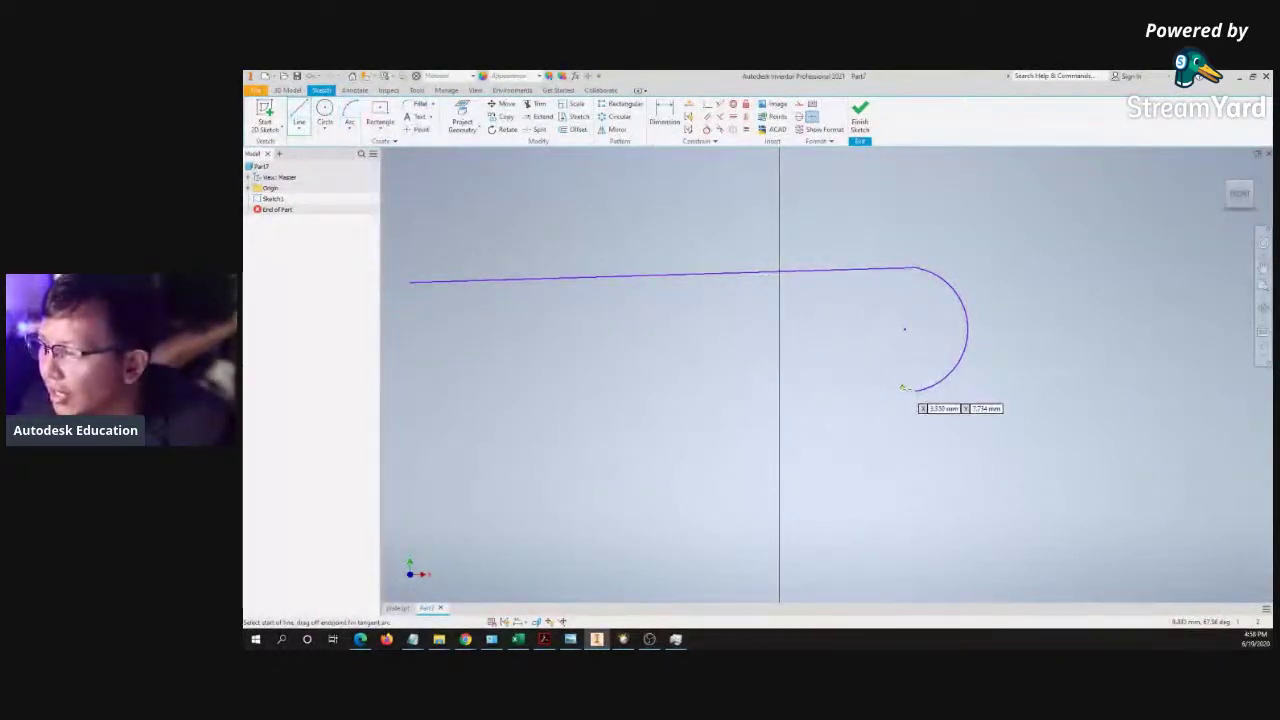
key("l")
left_click(910, 391)
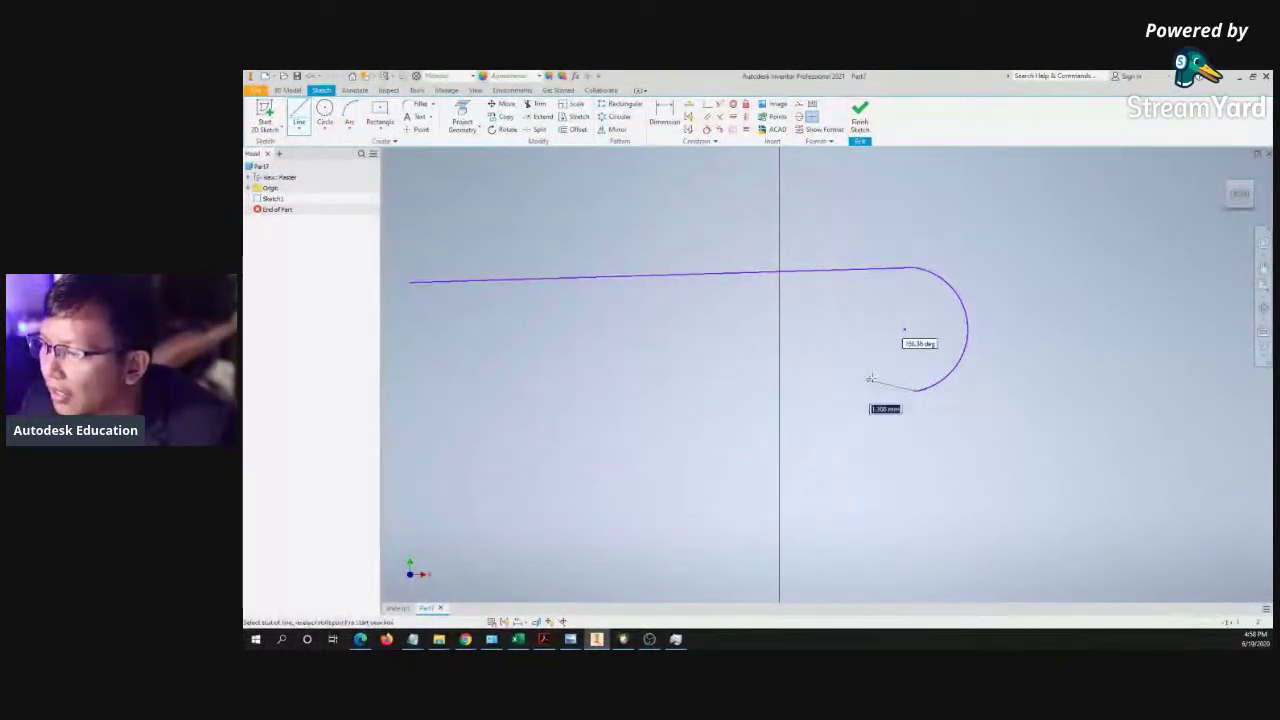
middle_click_drag(448, 405, 546, 405)
left_click(503, 403)
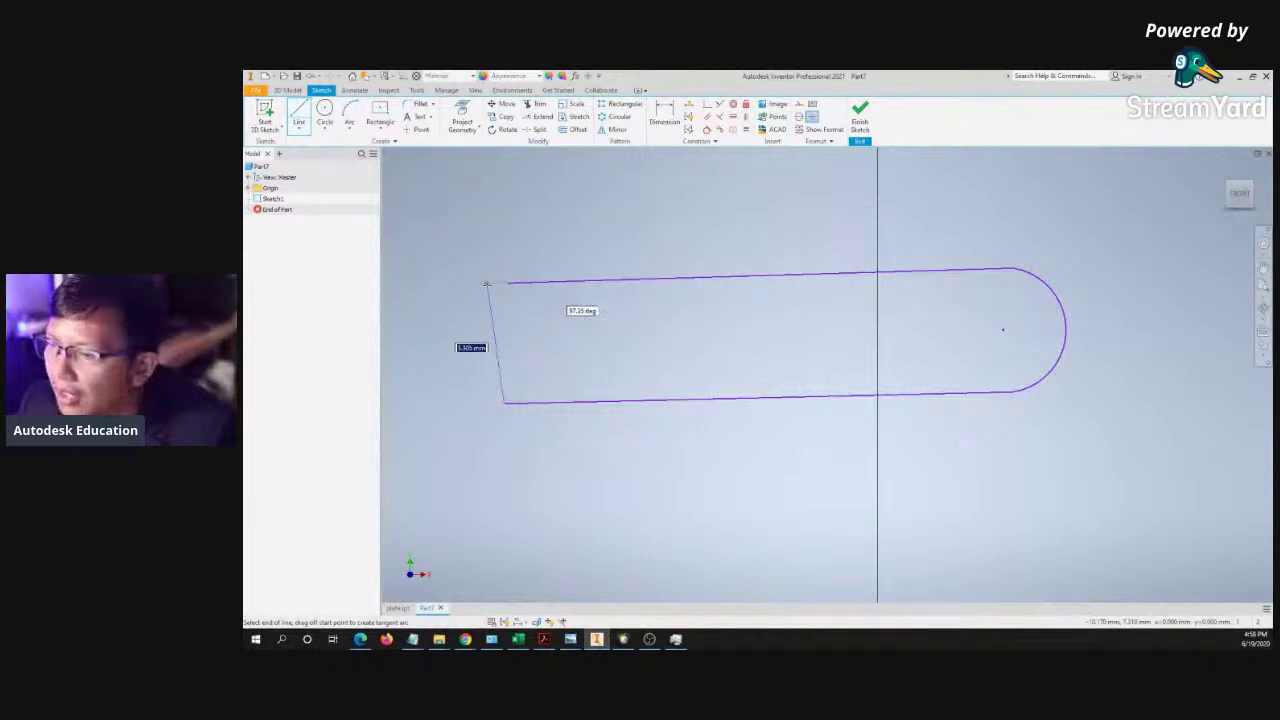
key("Escape")
- Close the slot outline's left end with a three-point arc, and delete the whole profile
left_click(352, 115)
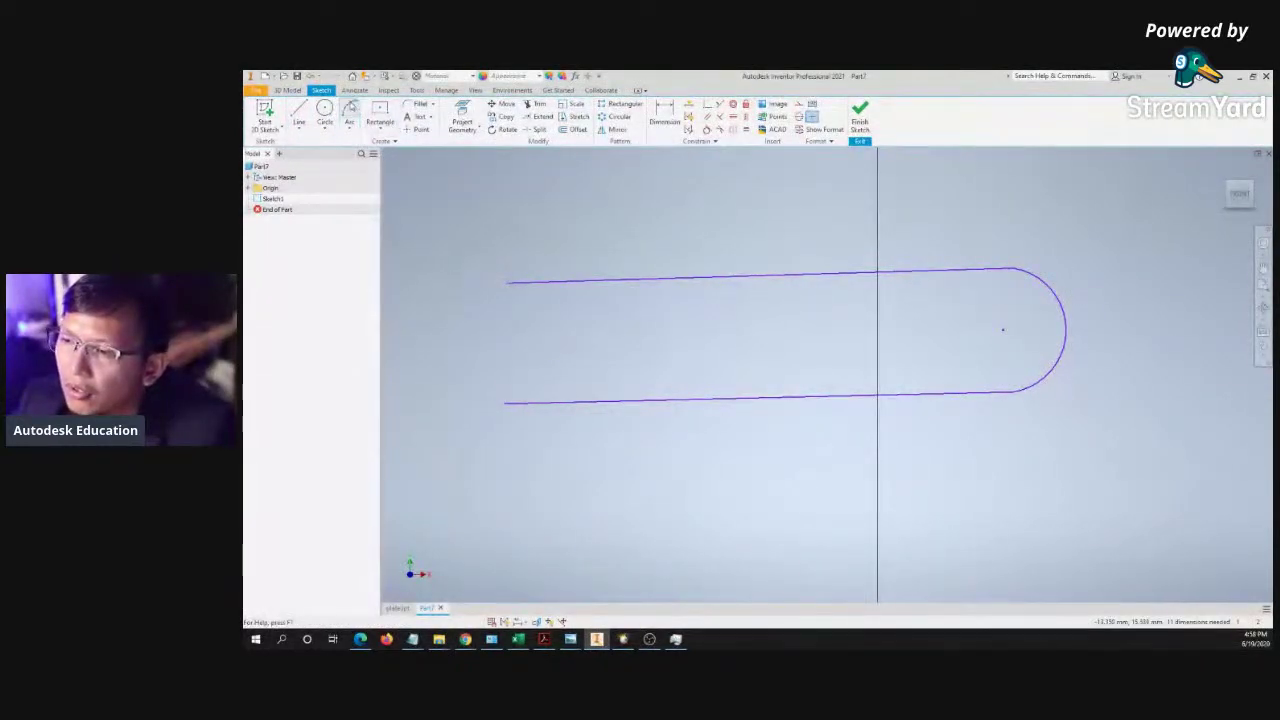
left_click(508, 283)
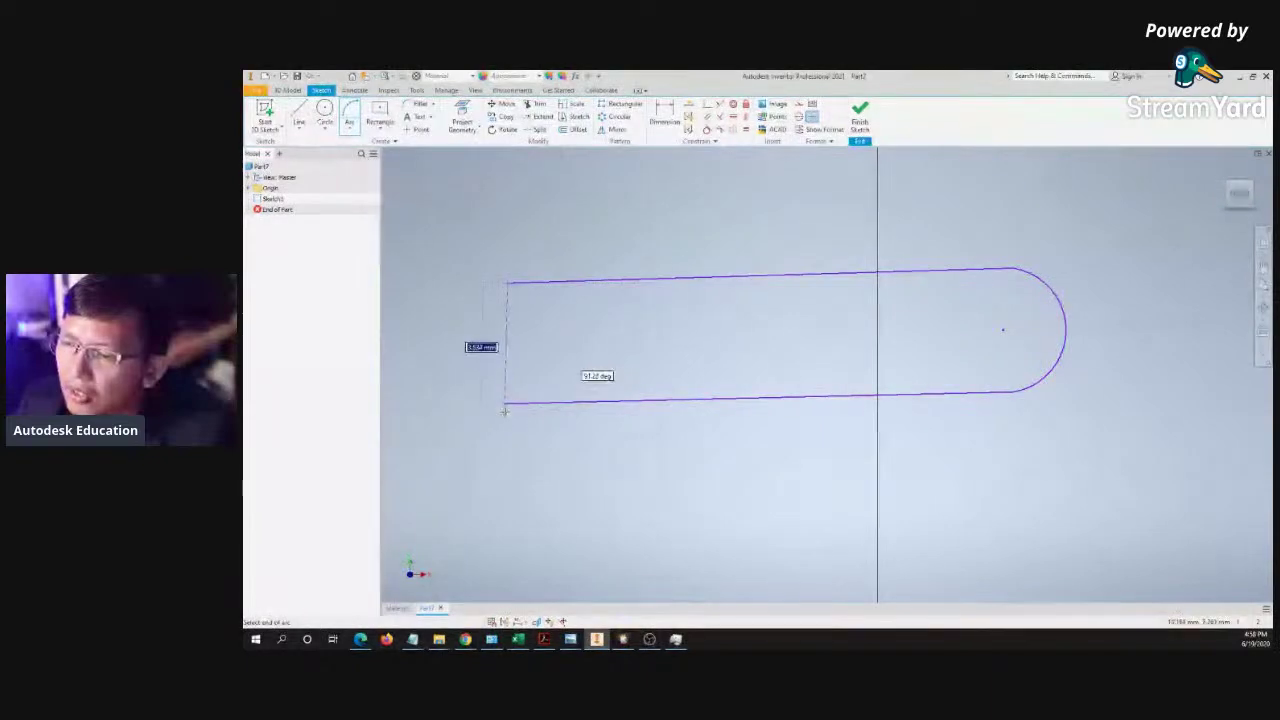
left_click(506, 403)
left_click(466, 343)
scroll(572, 280, "up", 1)
middle_click_drag(572, 280, 601, 269)
scroll(757, 243, "down", 2)
key("Escape")
left_click_drag(531, 206, 986, 390)
key("Delete")
- Sketch a horizontal line ending in a nearly full-circle arc with the Line command, and delete both
left_click(298, 115)
left_click(594, 254)
left_click(848, 256)
left_click_drag(848, 256, 878, 230)
key("Escape")
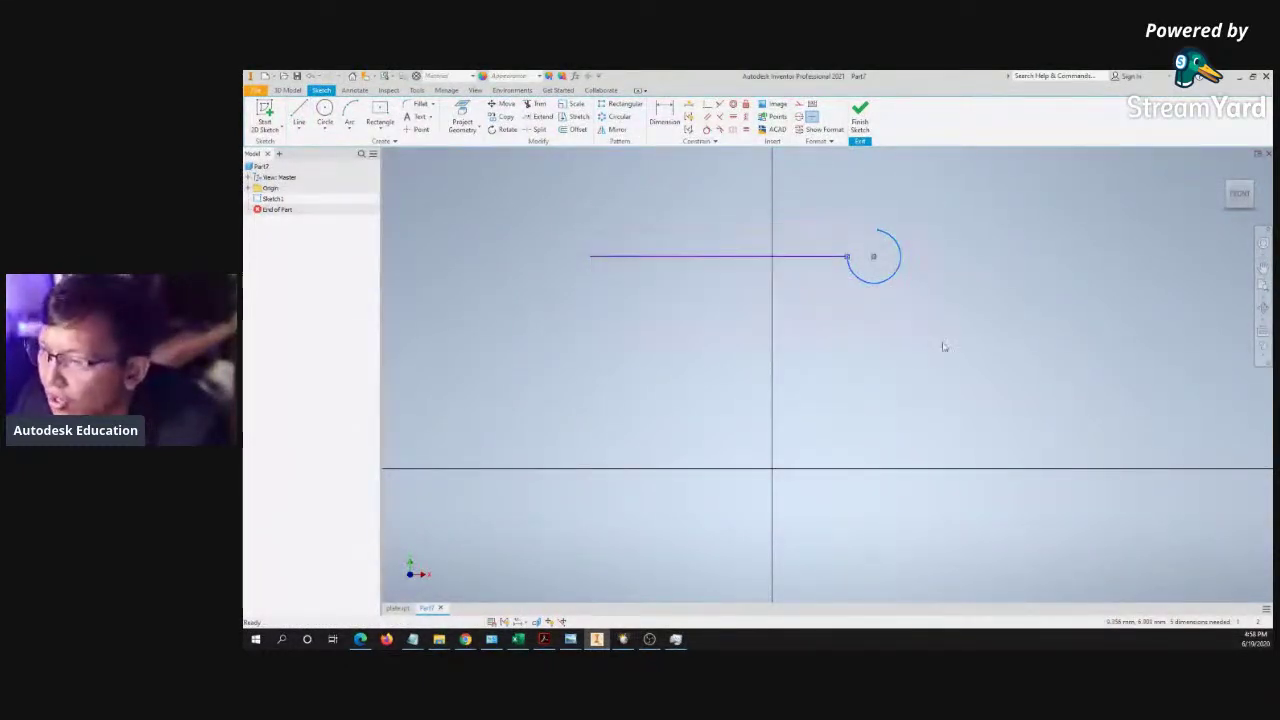
left_click_drag(551, 214, 878, 331)
key("Delete")
- Sketch a nearly horizontal line well above the origin that ends in an arc bulging downward from its right end
key("l")
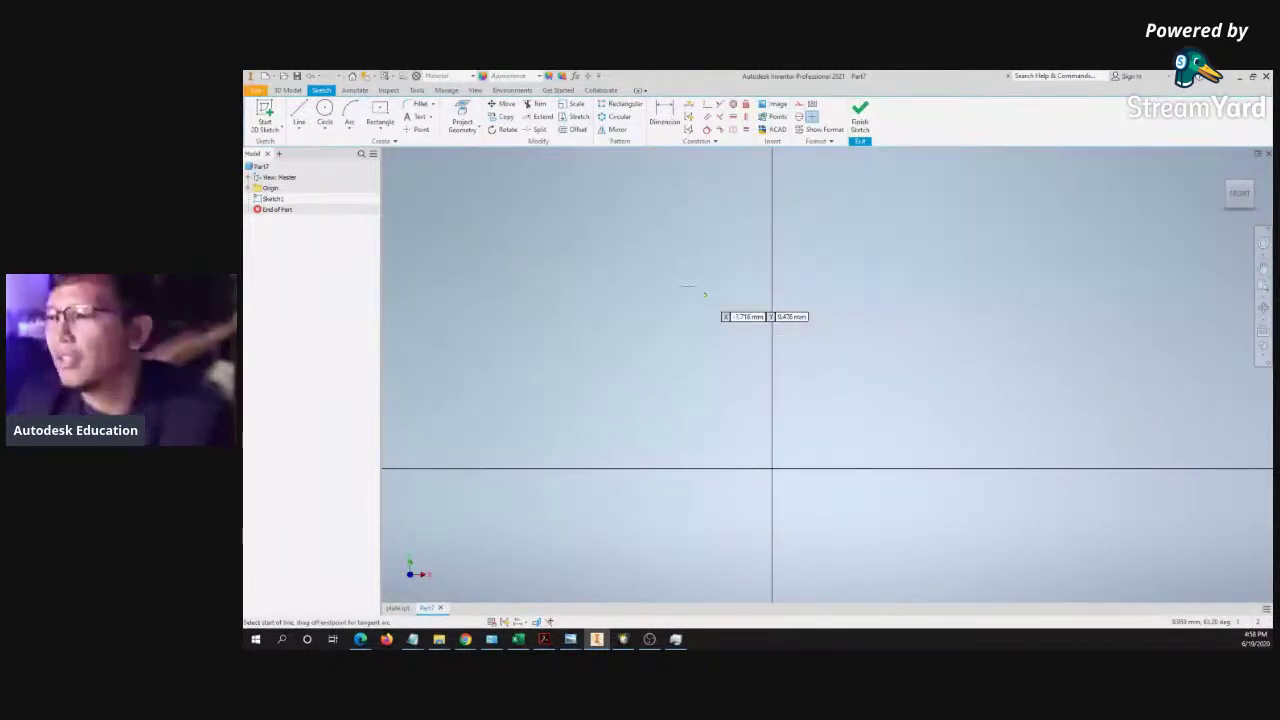
left_click(632, 262)
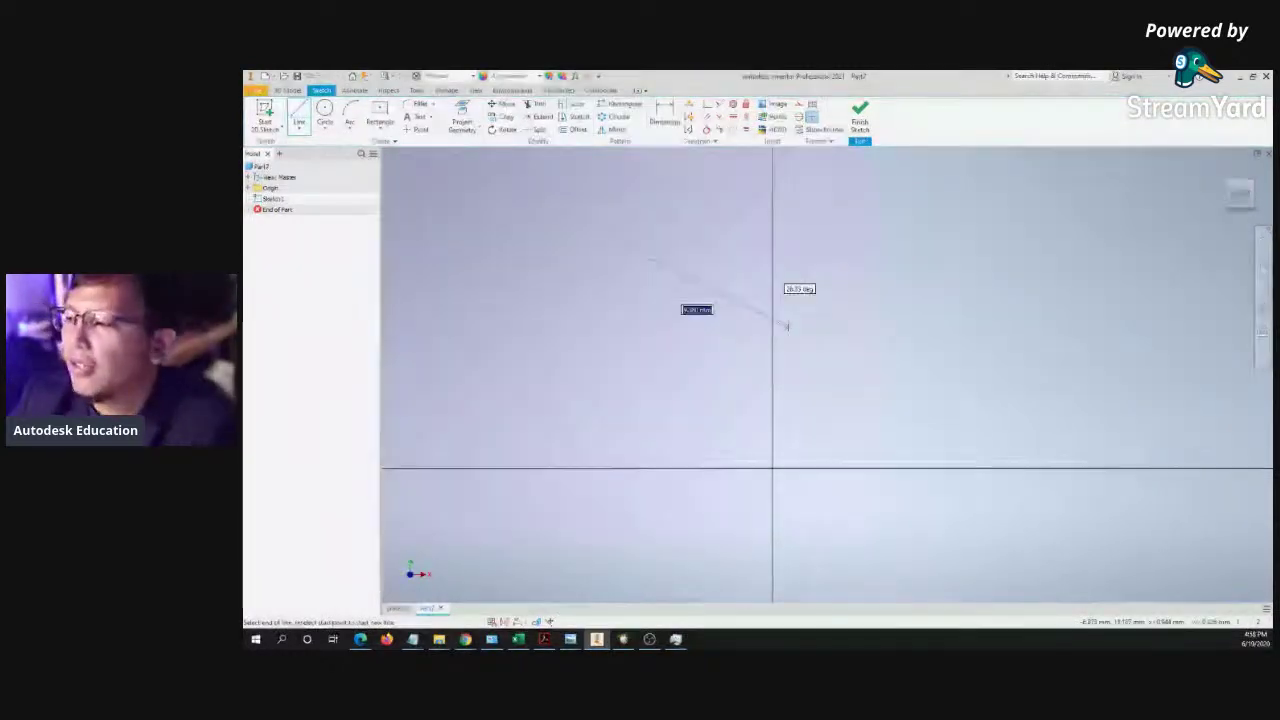
left_click(882, 245)
left_click_drag(882, 245, 927, 222)
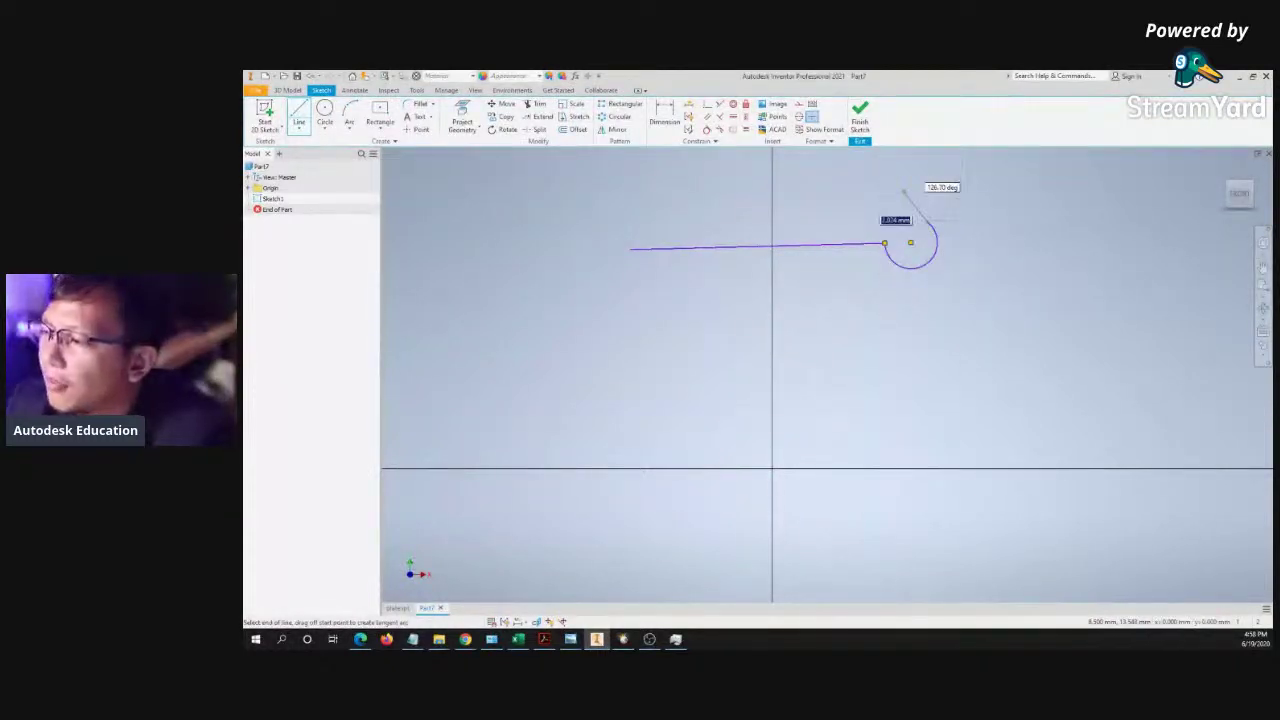
key("Escape")
- Sketch a tilted closed slot outline from two lines and two tangent arcs, and delete all the sketch geometry
key("l")
left_click(647, 353)
left_click(900, 313)
mouse_move(900, 313)
left_mouse_down()
mouse_move(923, 374)
mouse_move(913, 379)
mouse_move(947, 385)
mouse_move(928, 391)
left_mouse_up()
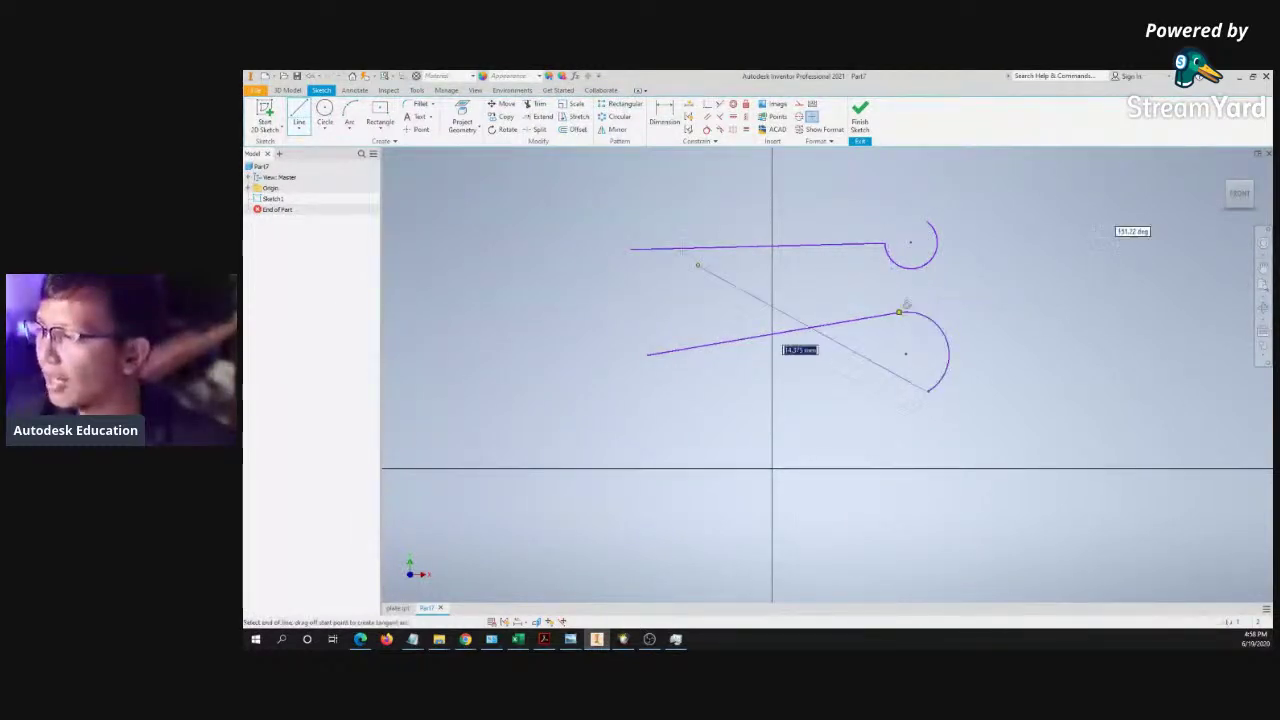
left_click(660, 436)
left_click_drag(660, 434, 580, 366)
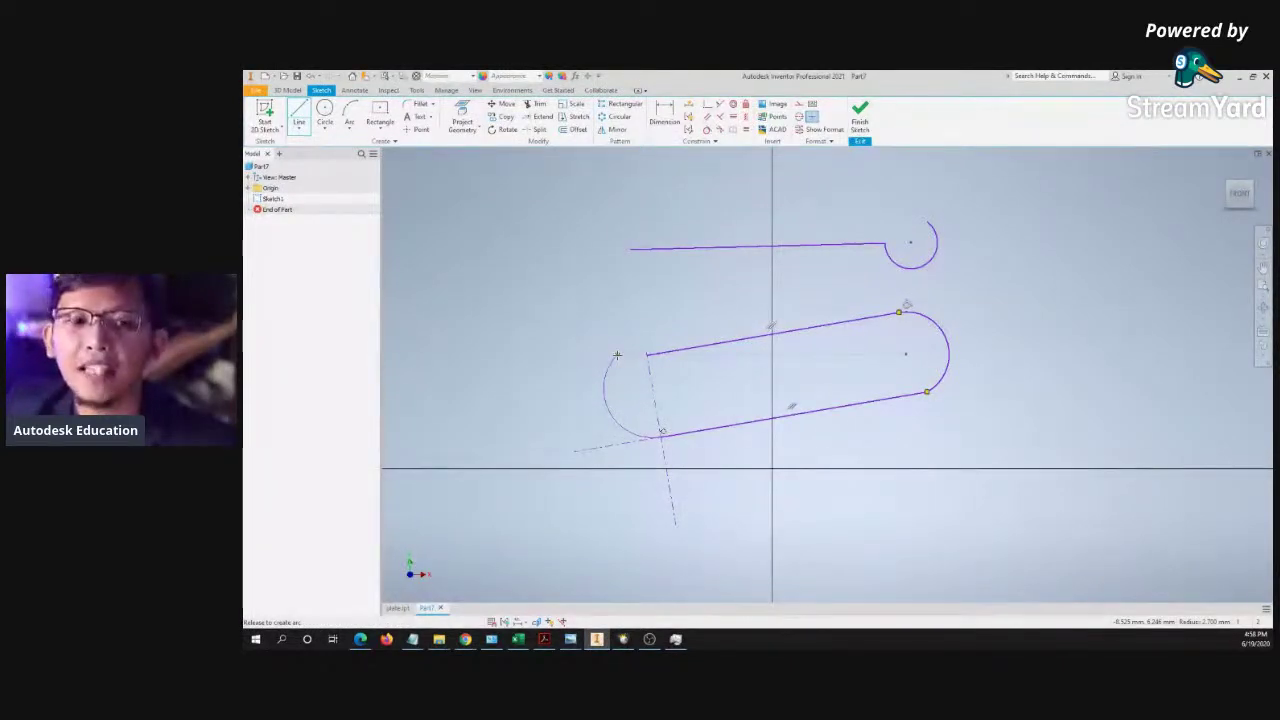
left_click_drag(648, 352, 648, 352)
key("Escape")
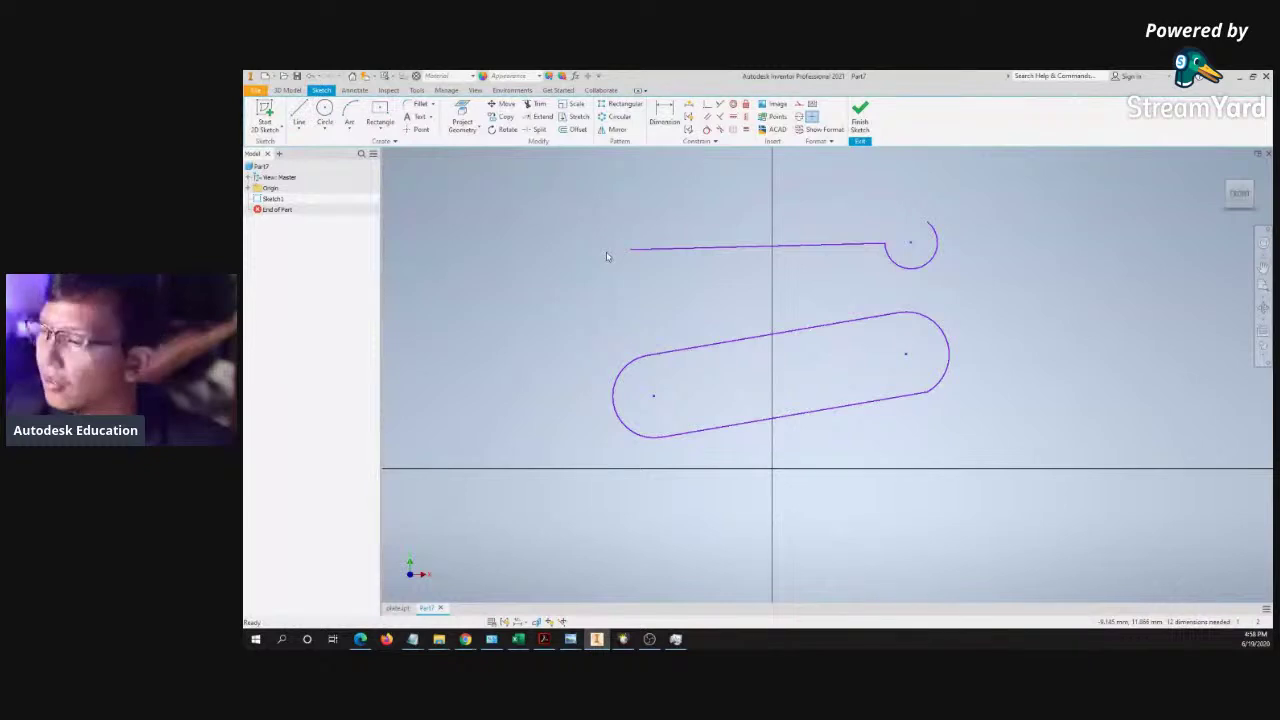
left_click_drag(580, 177, 991, 446)
key("Delete")
- Sketch a nearly horizontal line above the origin that ends in an arc, and delete both
key("l")
left_click(656, 253)
left_click(946, 241)
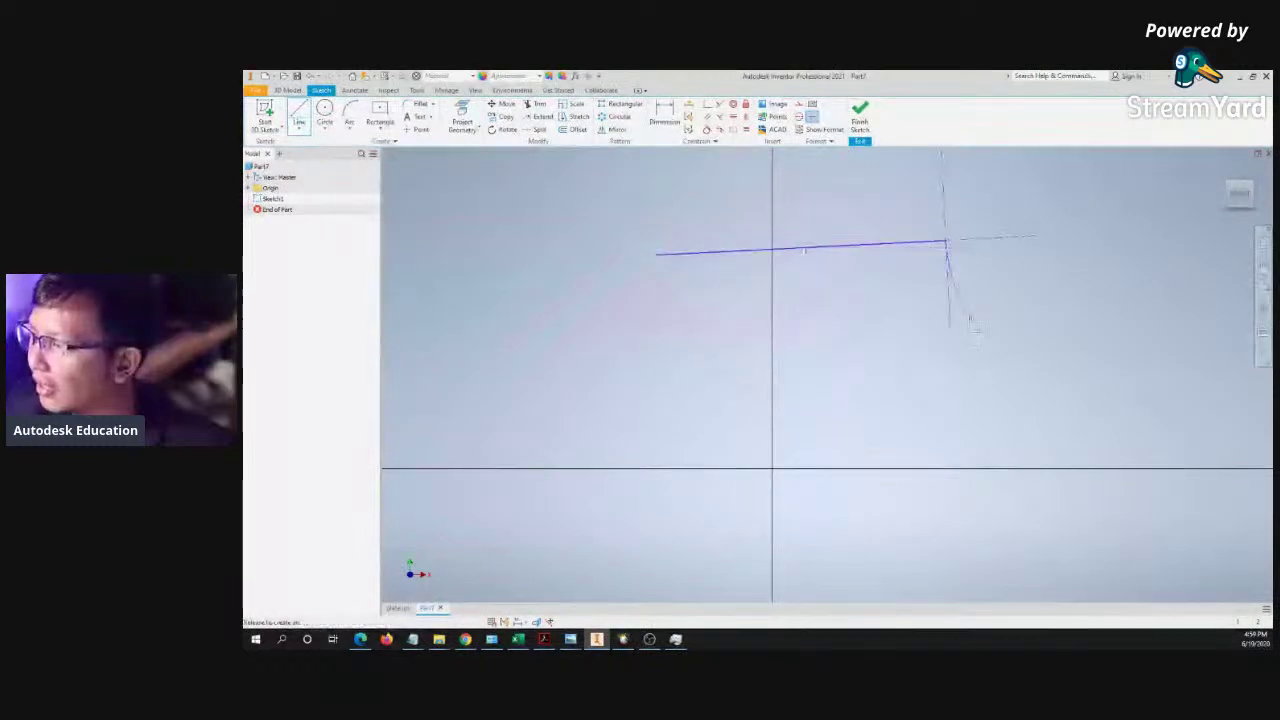
left_click_drag(955, 206, 1000, 246)
key("Escape")
left_click_drag(646, 197, 1108, 363)
key("Delete")
- Sketch an open chain above the origin: a rising line, a small arc, a line back to the upper left, and a long arc to the vertical axis
key("l")
left_click(686, 280)
left_click(922, 243)
mouse_move(922, 243)
left_mouse_down()
mouse_move(966, 203)
mouse_move(969, 224)
left_mouse_up()
left_click(578, 196)
left_click_drag(578, 196, 772, 310)
key("Escape")
- Sketch a tilted closed slot outline below the open chain, joining two lines with an arc at each end
key("l")
left_click(624, 372)
left_click(907, 318)
mouse_move(907, 318)
left_mouse_down()
mouse_move(946, 347)
mouse_move(918, 384)
left_mouse_up()
left_click(650, 435)
mouse_move(650, 435)
left_mouse_down()
mouse_move(612, 382)
mouse_move(624, 372)
left_mouse_up()
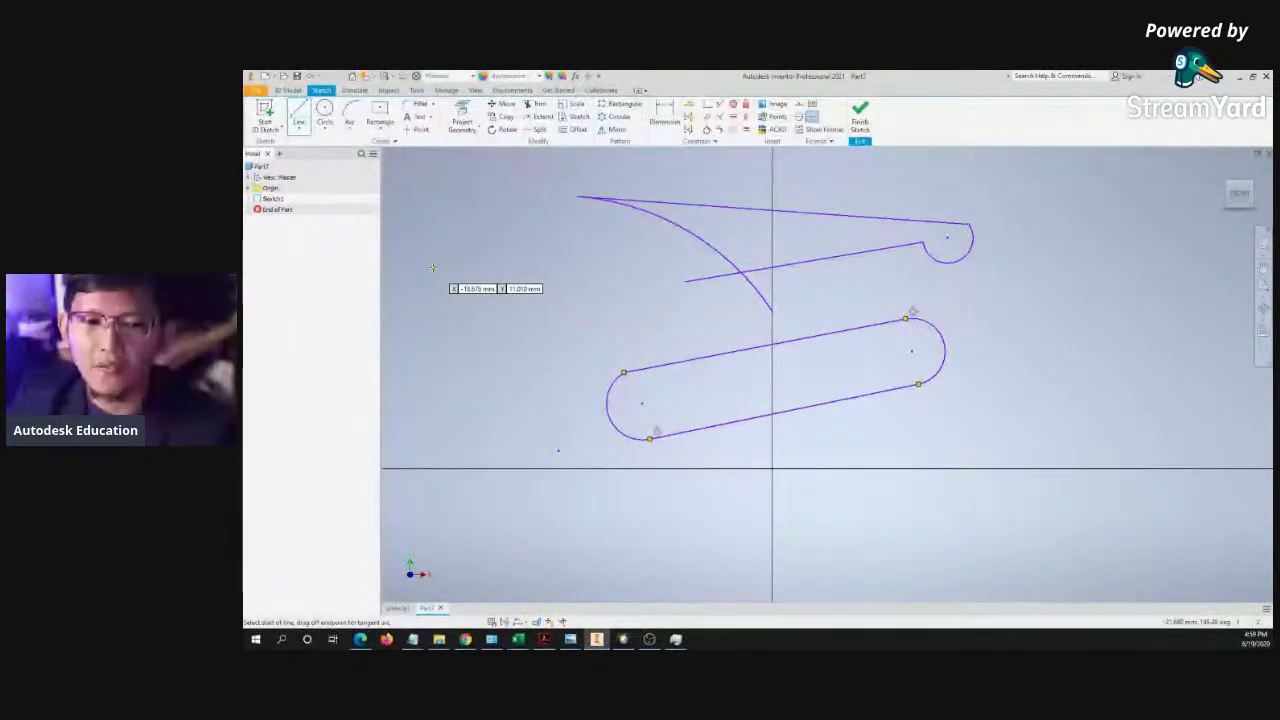
- Sketch two short rising lines with small end arcs left of the slot, and delete all stray geometry around the slot outline
left_click(481, 254)
left_click(606, 228)
mouse_move(606, 228)
left_mouse_down()
mouse_move(612, 253)
mouse_move(622, 238)
left_mouse_up()
key("Escape")
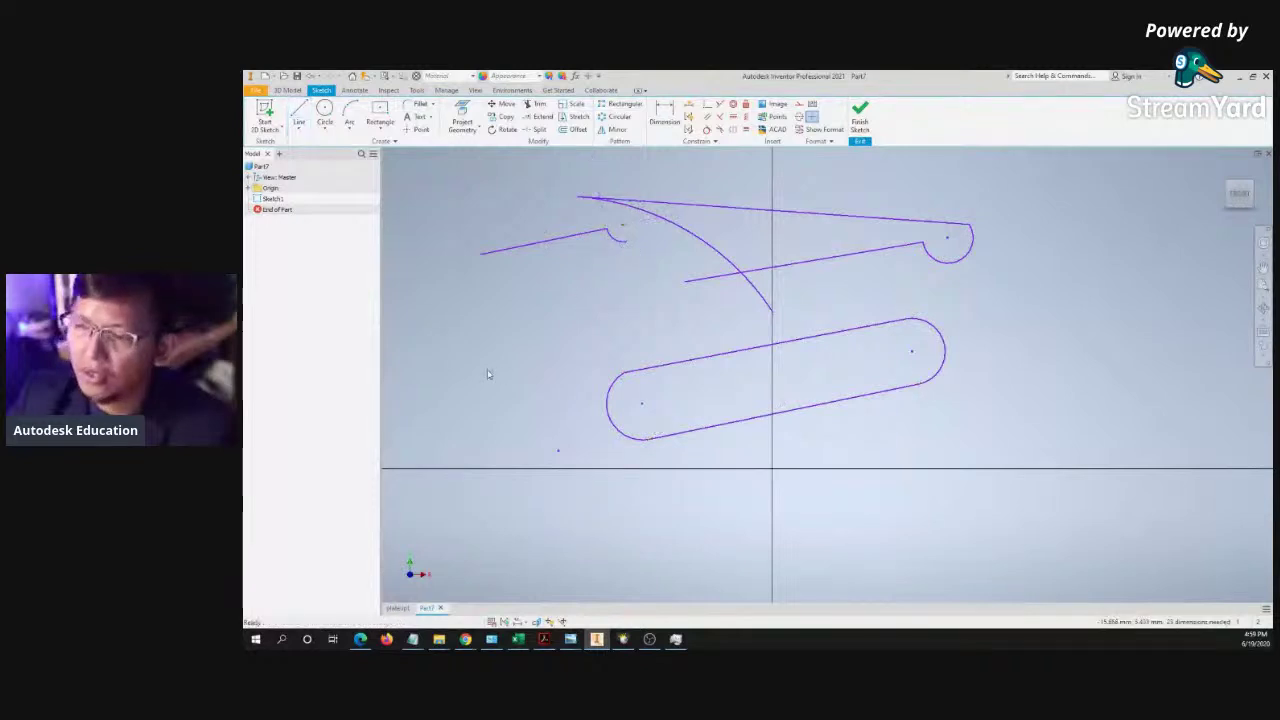
key("l")
left_click(466, 345)
mouse_move(607, 284)
left_mouse_down()
mouse_move(615, 330)
mouse_move(655, 283)
left_mouse_up()
key("Escape")
scroll(632, 328, "up", 3)
scroll(632, 328, "down", 2)
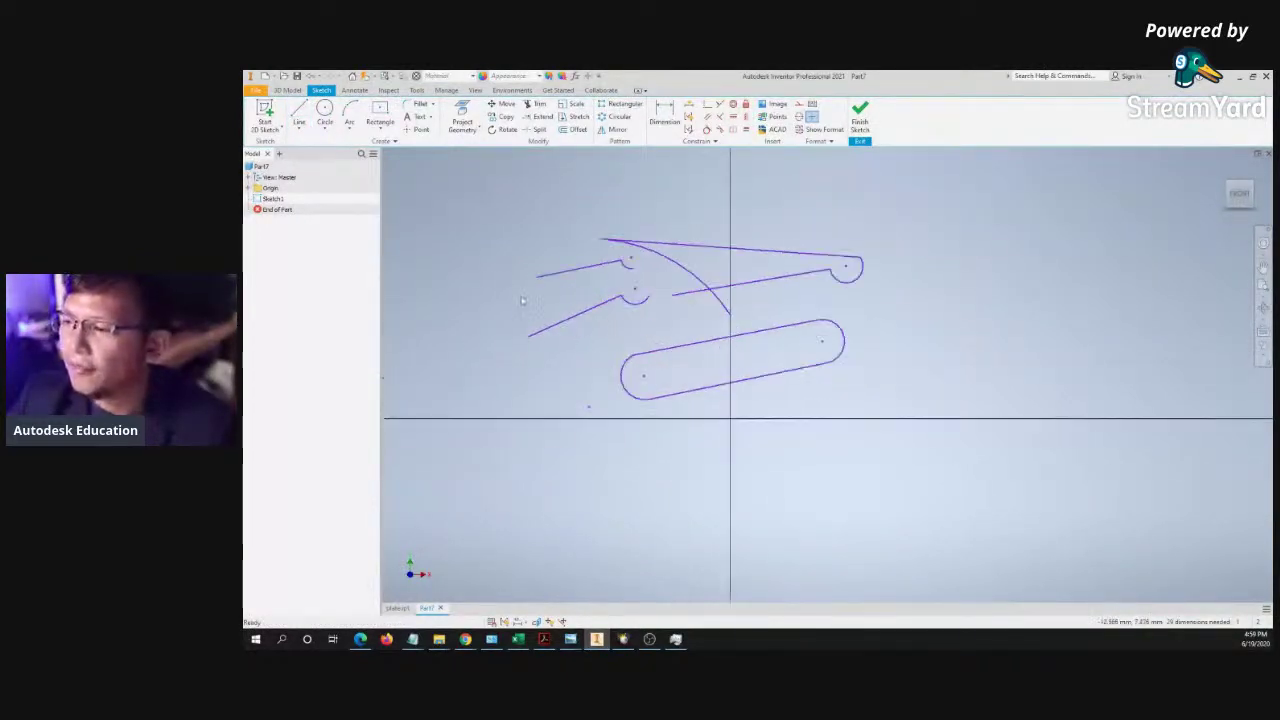
mouse_move(456, 196)
left_mouse_down()
mouse_move(759, 314)
mouse_move(926, 345)
left_mouse_up()
key("Delete")
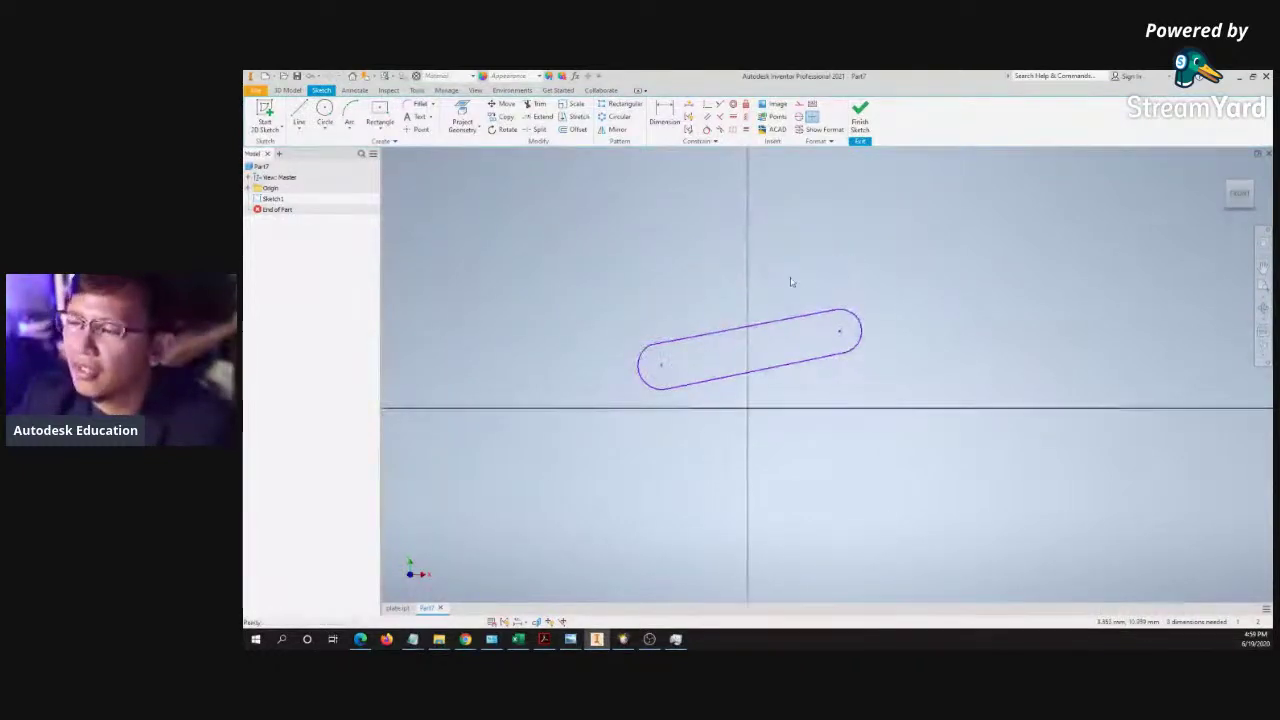
- Apply tangent constraints between the left arc and the upper line, and between the lower line and the right arc
middle_click_drag(781, 282, 815, 260)
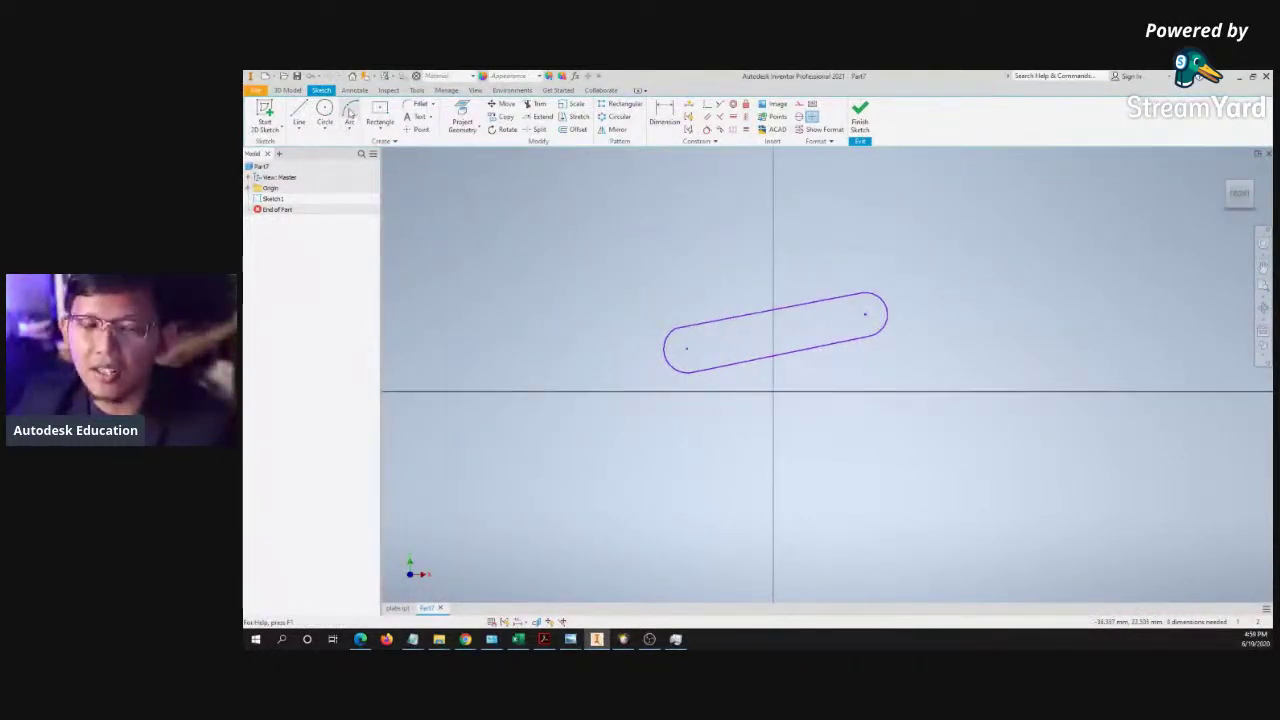
scroll(727, 335, "up", 3)
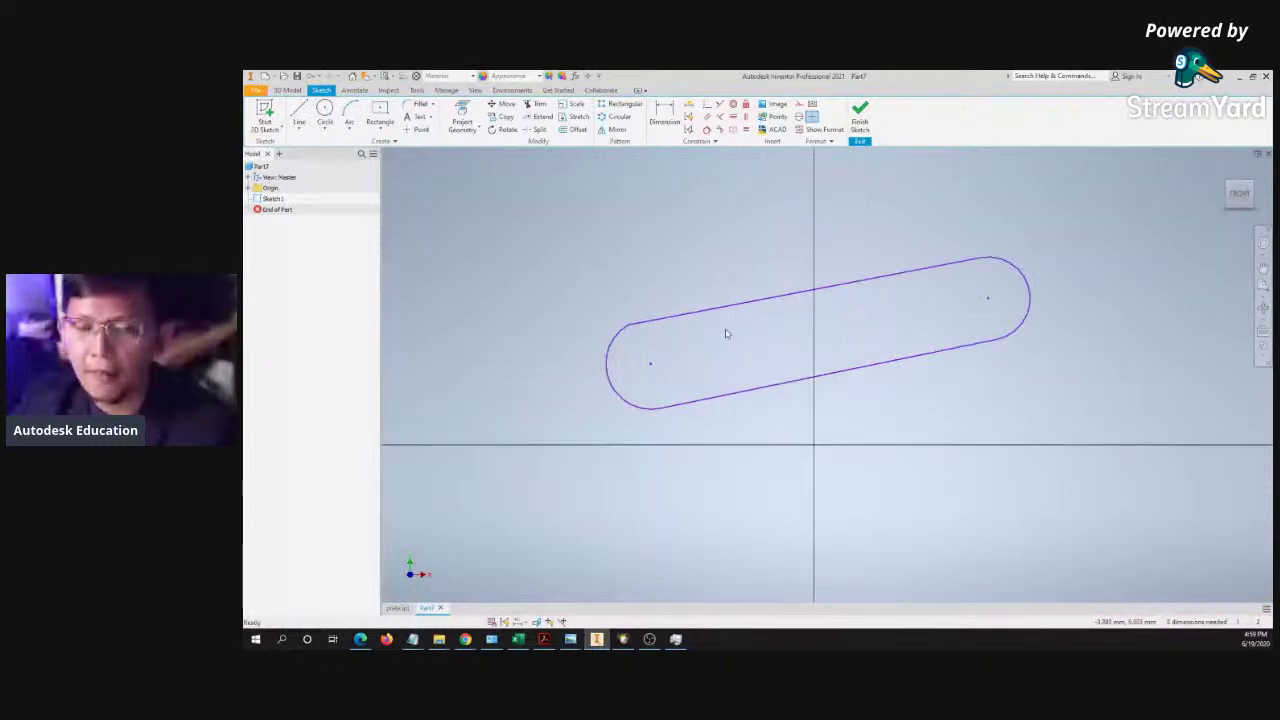
middle_click_drag(740, 267, 685, 278)
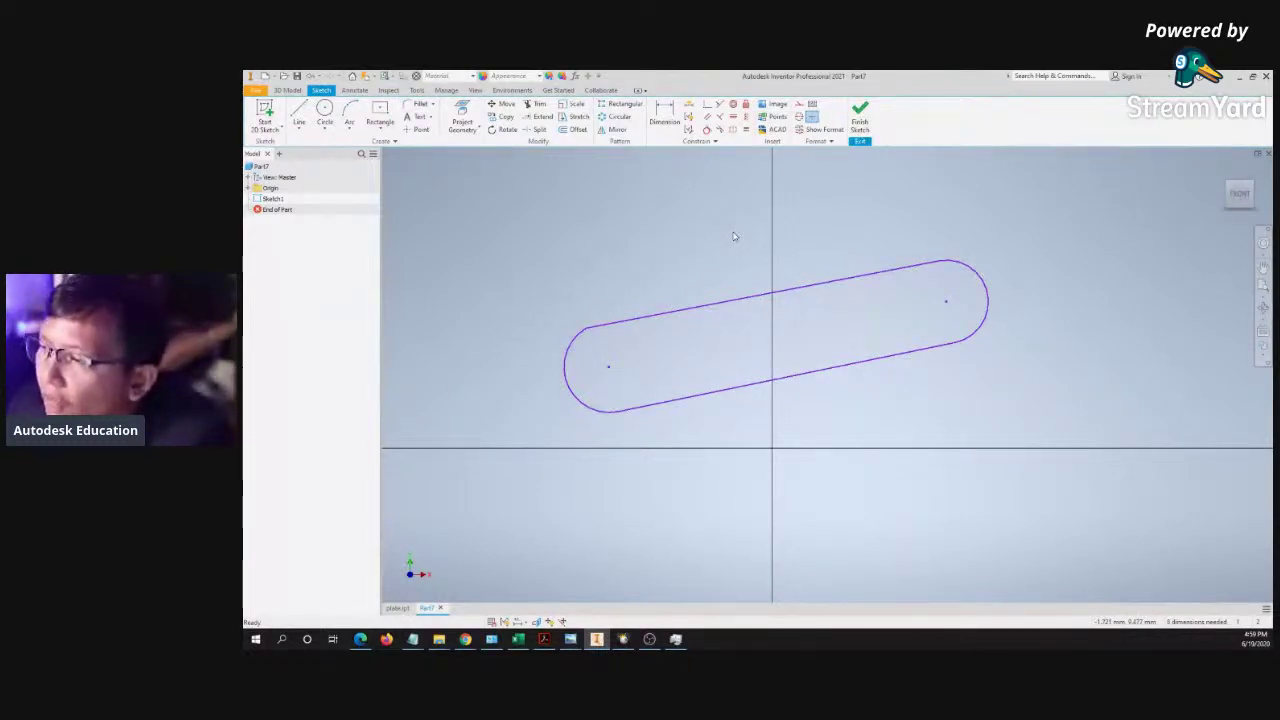
middle_click_drag(733, 236, 714, 221)
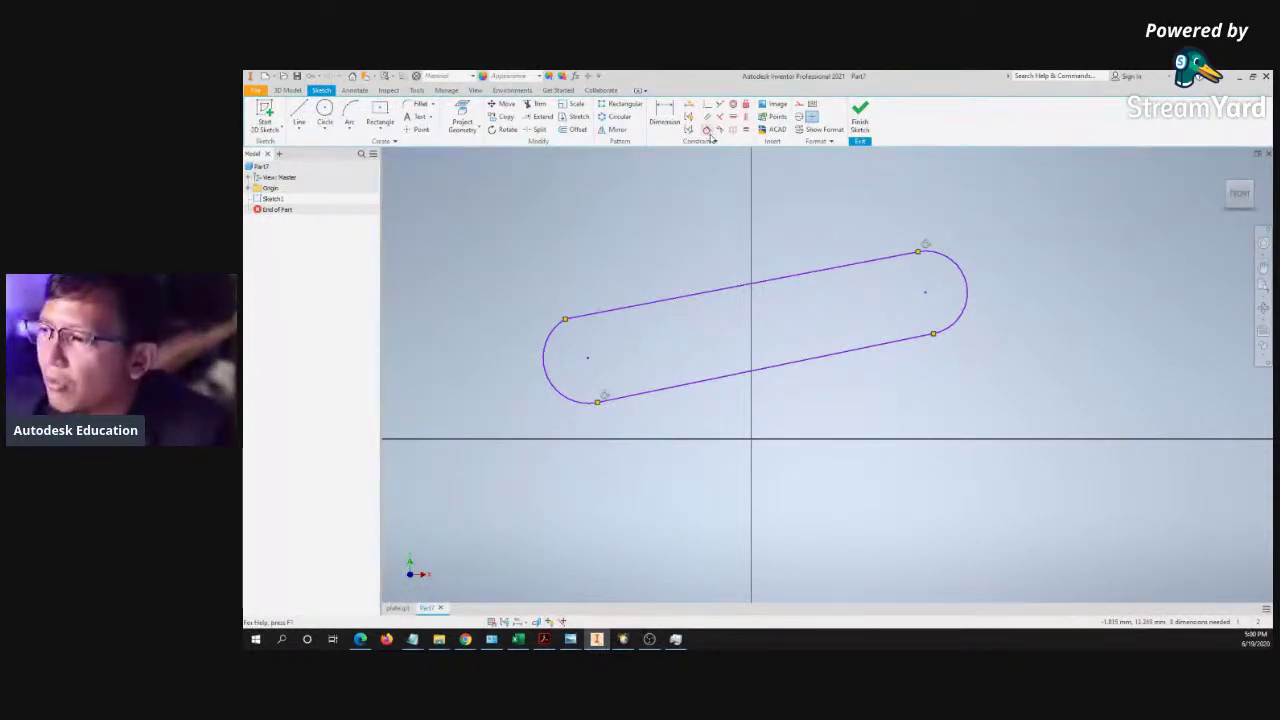
left_click(706, 131)
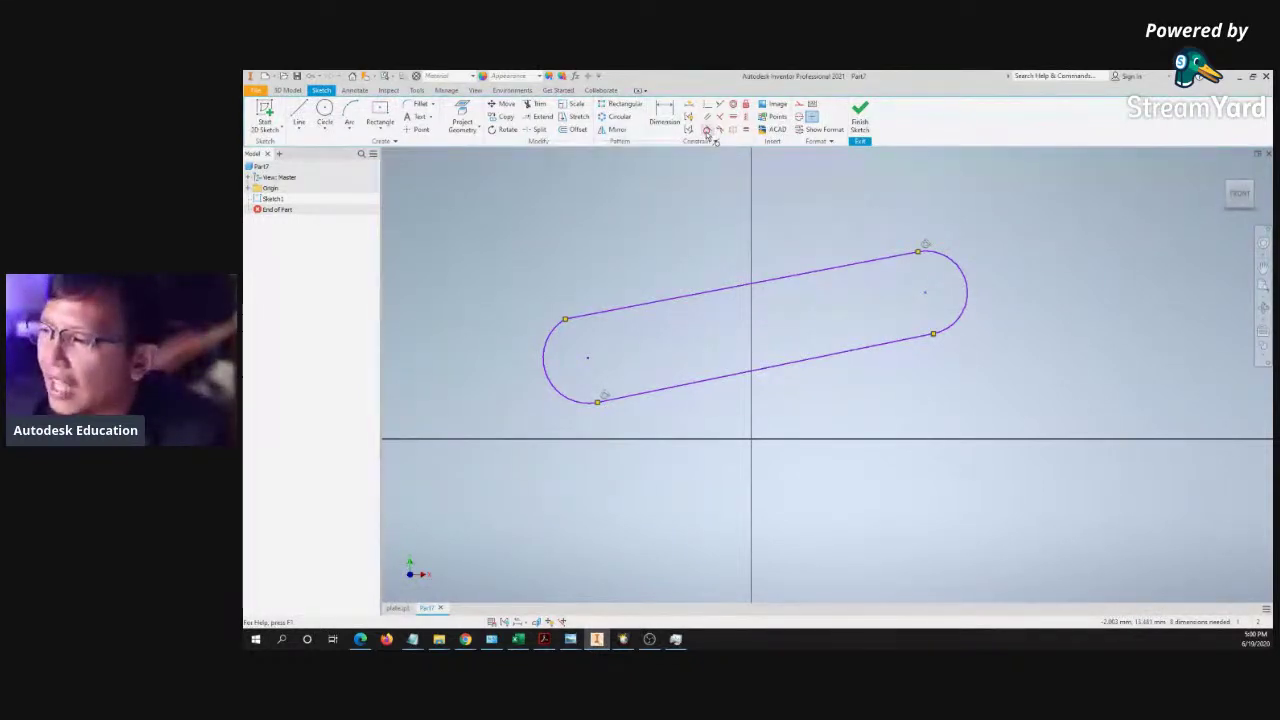
left_click(553, 338)
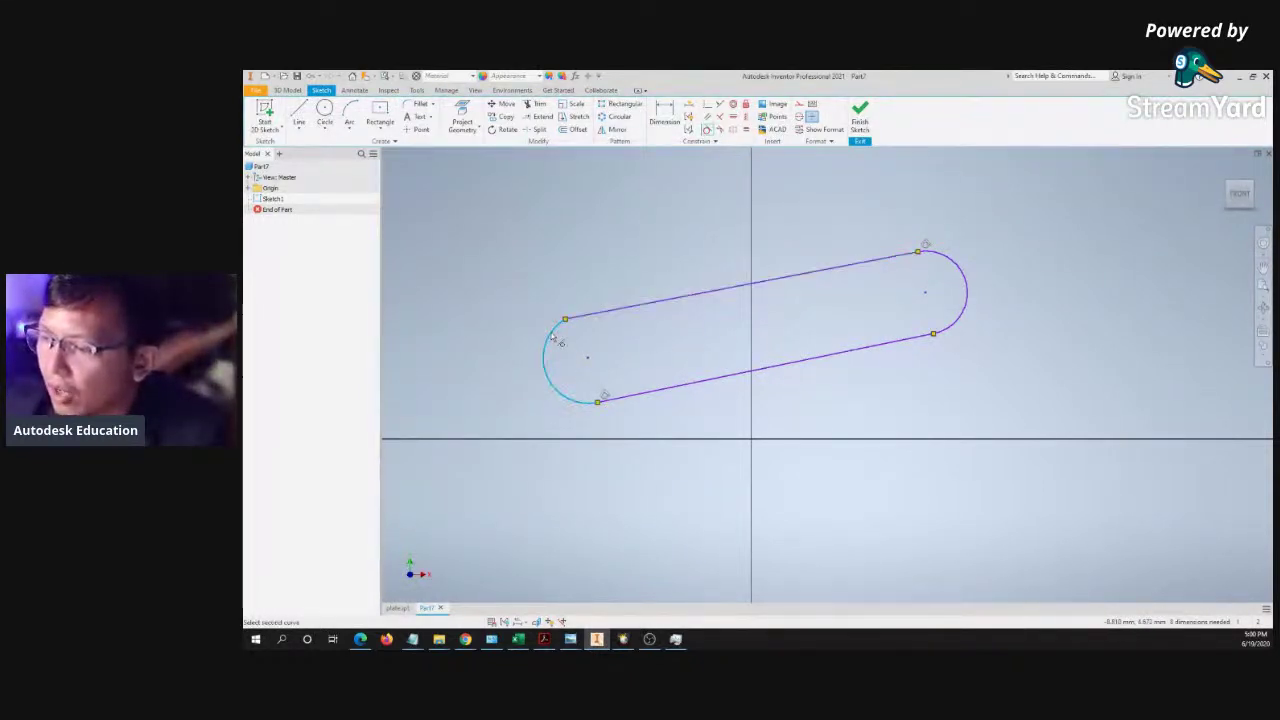
left_click(599, 318)
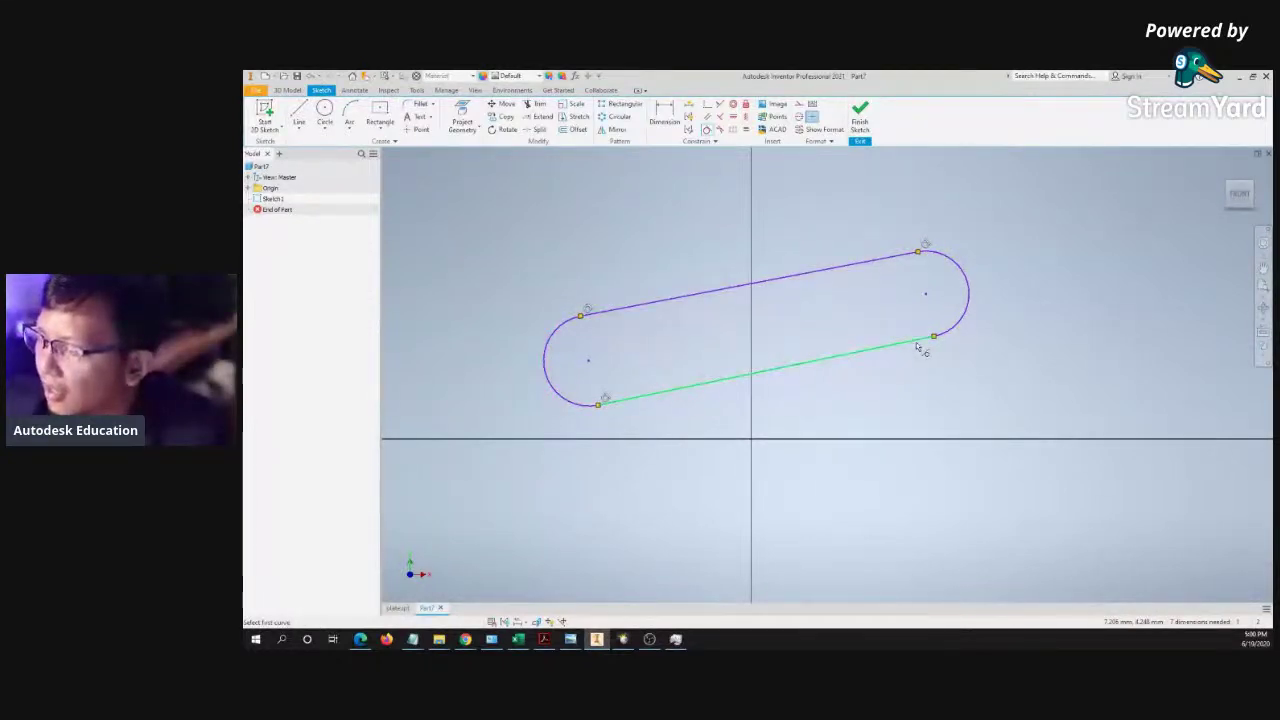
left_click(921, 342)
left_click(962, 336)
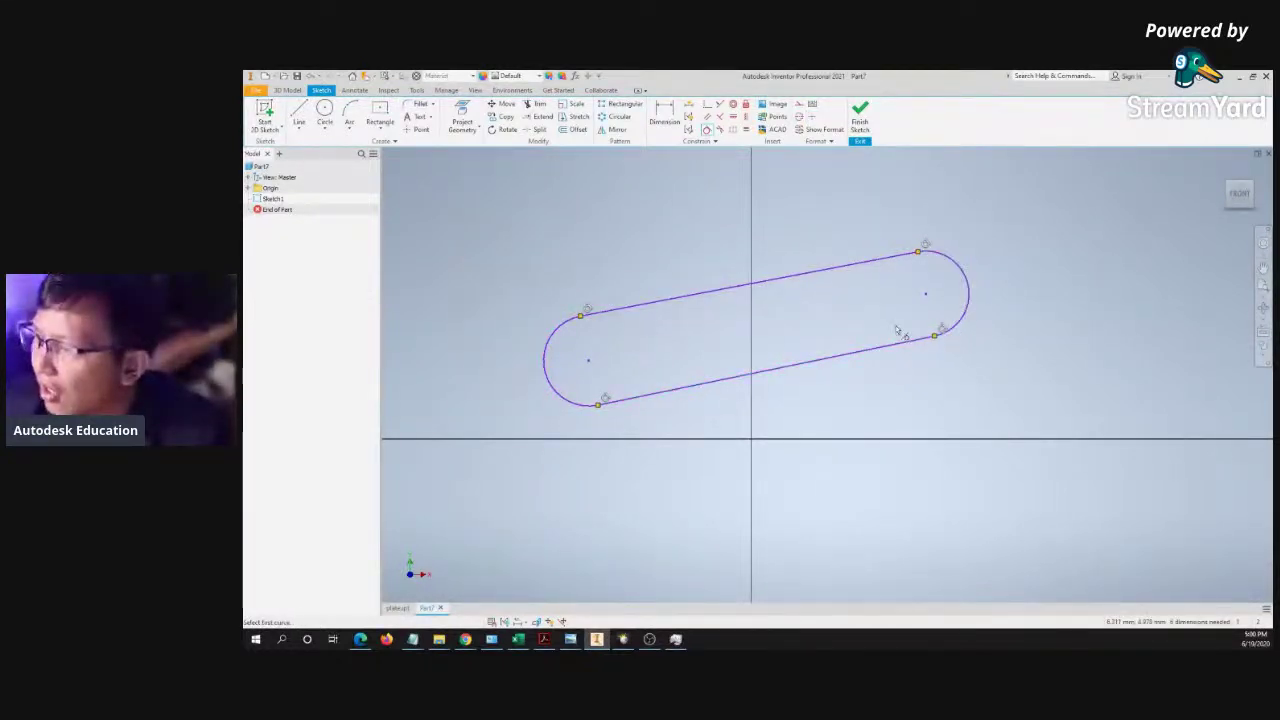
- Test the tangency by moving the left arc's center, and align both arc centers with a horizontal constraint
left_click_drag(589, 363, 580, 347)
middle_click_drag(585, 270, 595, 260)
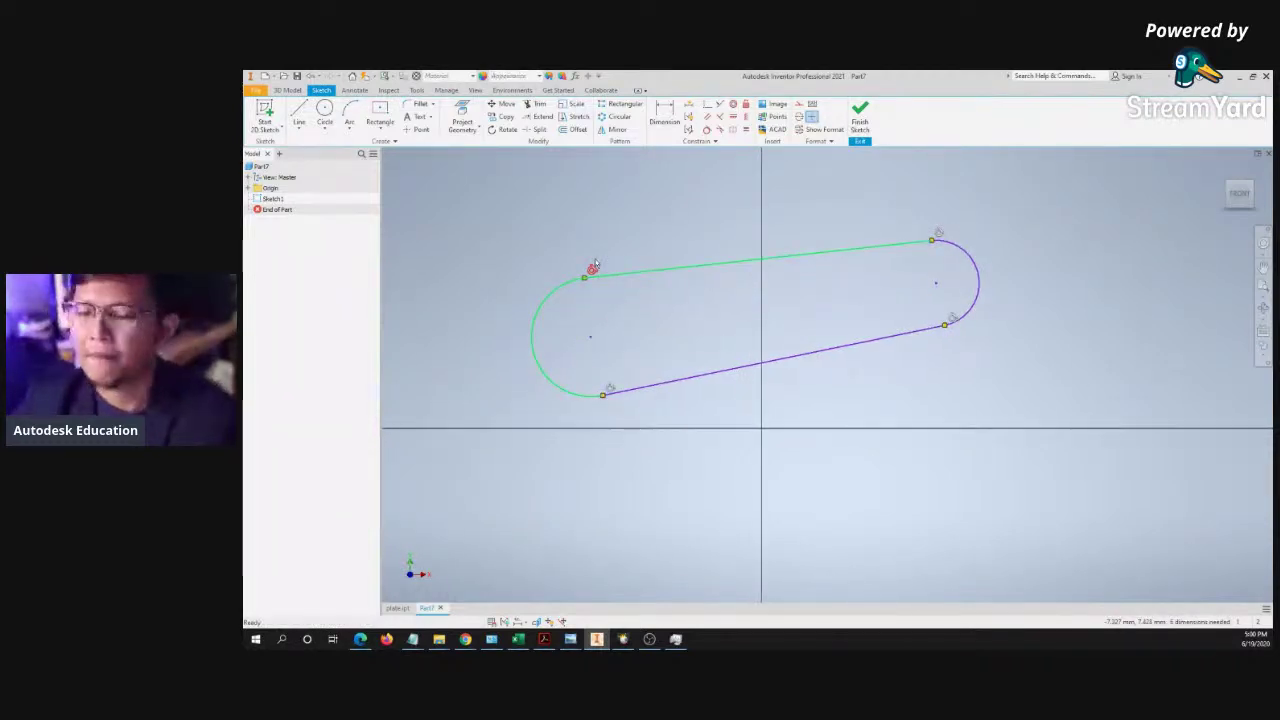
left_click(594, 264)
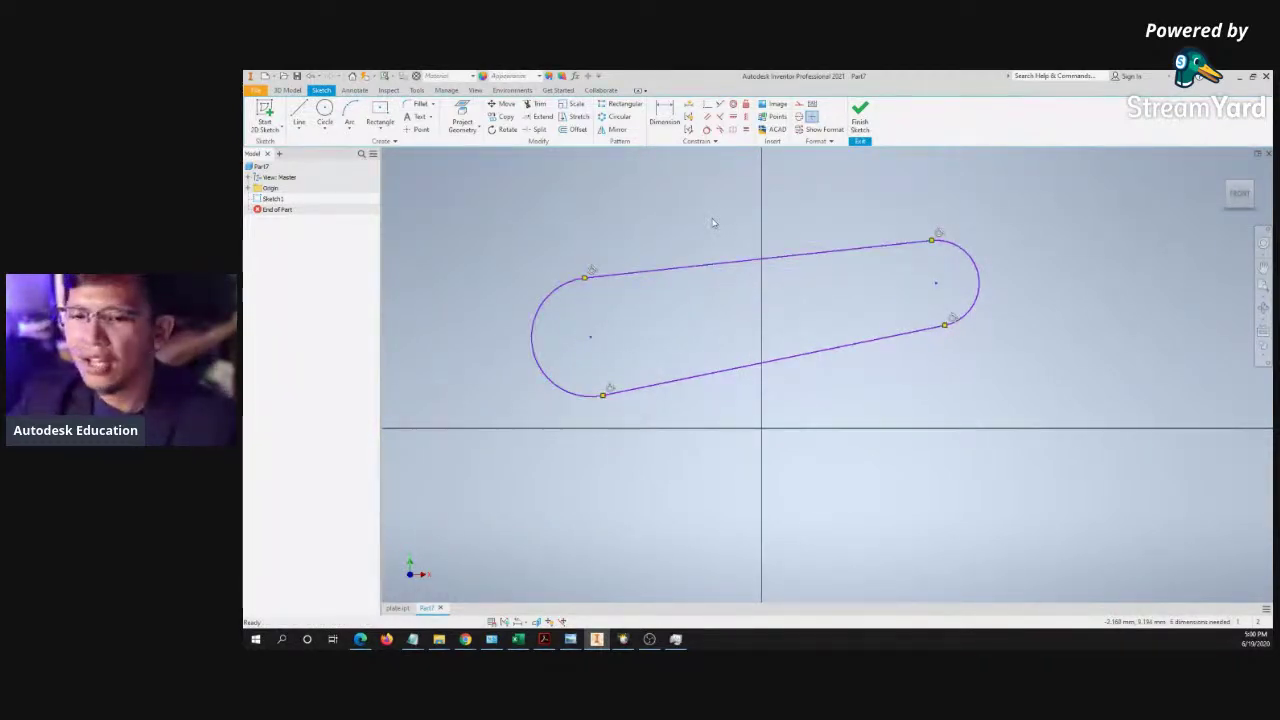
left_click(733, 117)
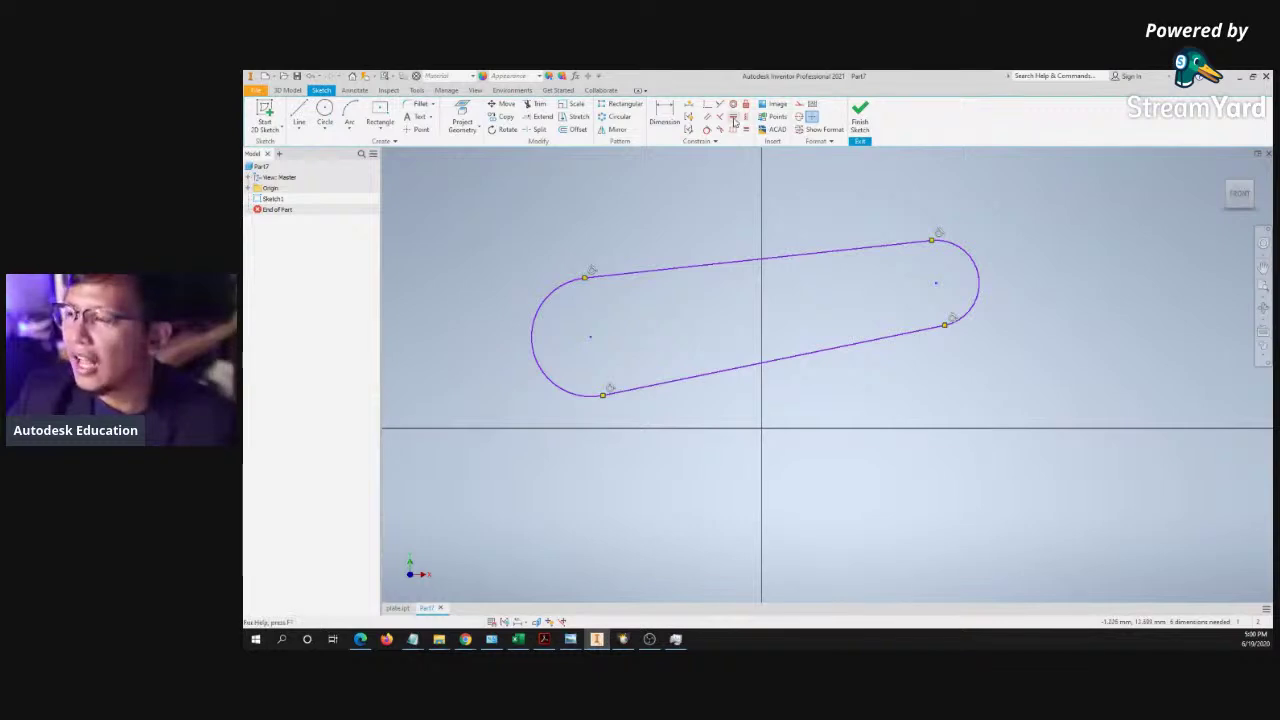
left_click(591, 341)
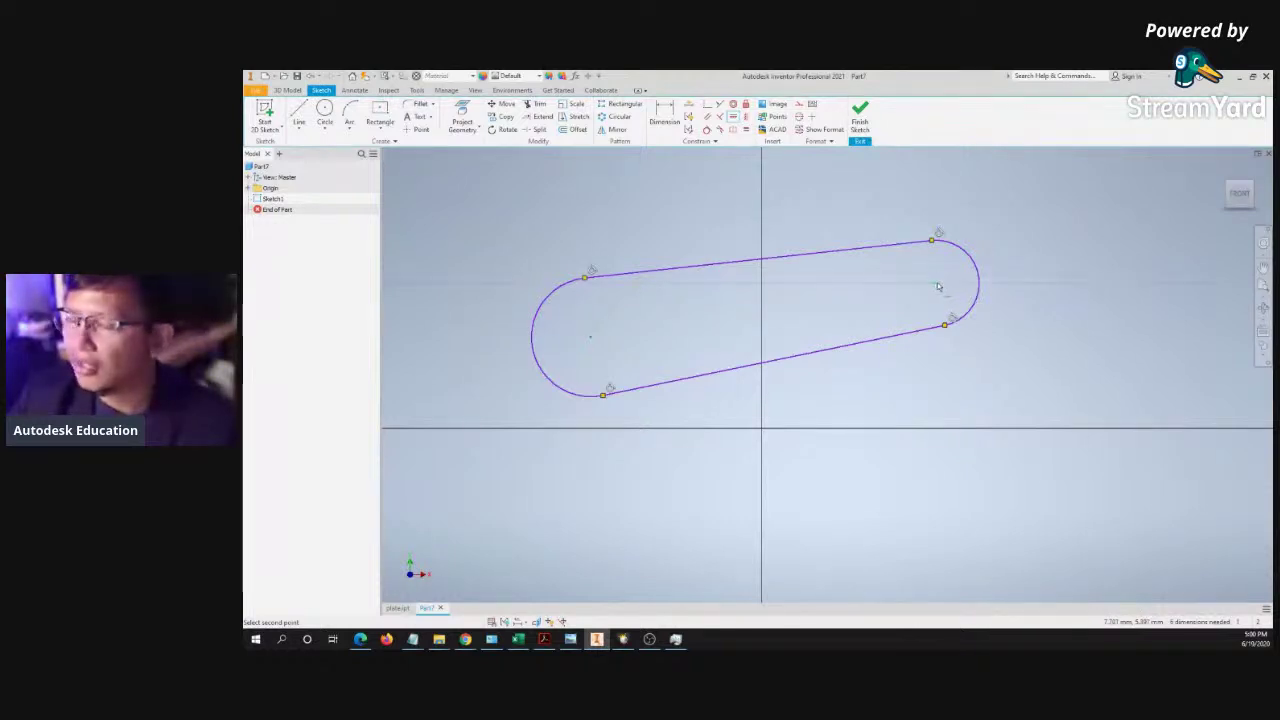
left_click(937, 286)
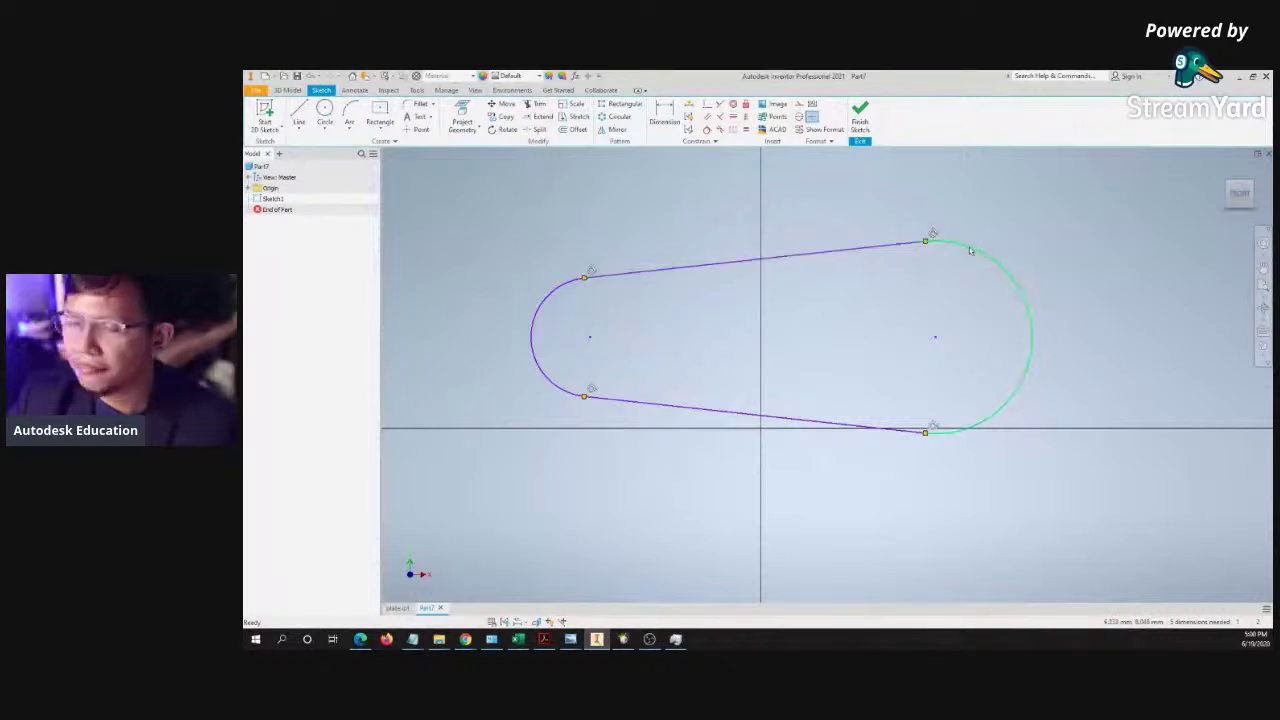
- Check the crosslink's end radius on the reference drawing, and dimension the right arc's radius as 10 mm
key("alt+Tab")
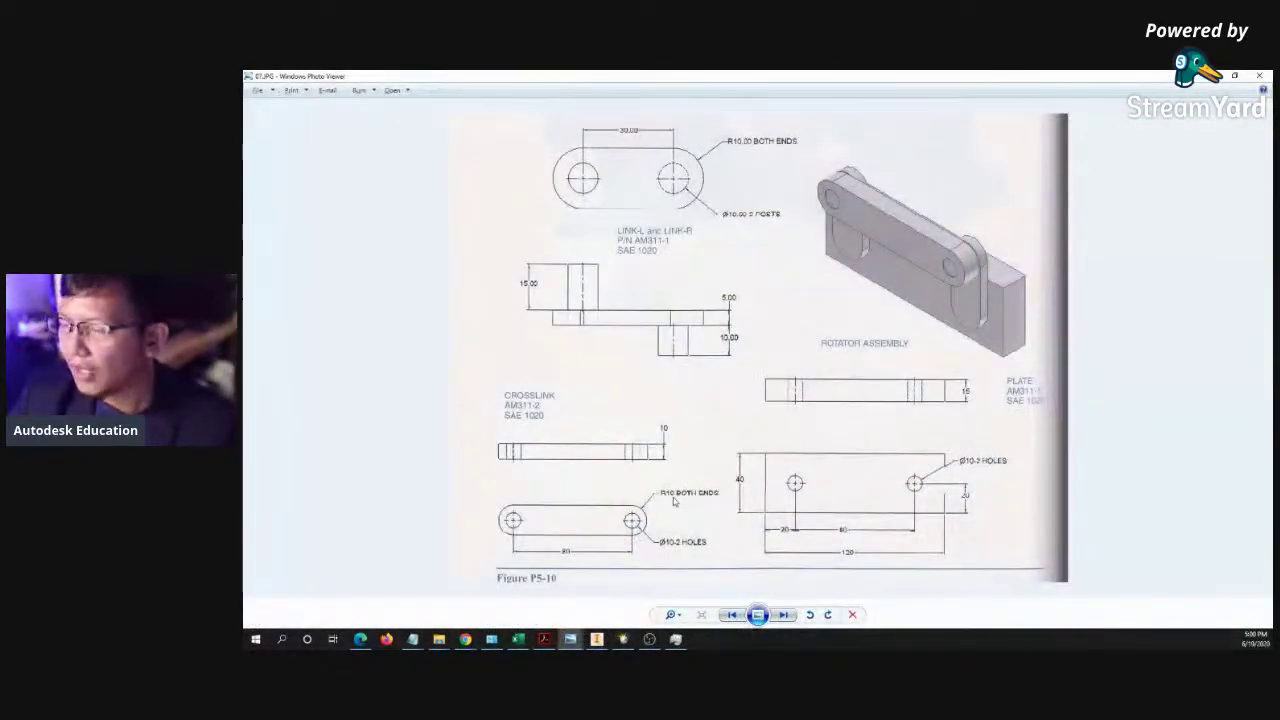
left_click(1210, 76)
scroll(858, 229, "up", 3)
scroll(939, 229, "down", 3)
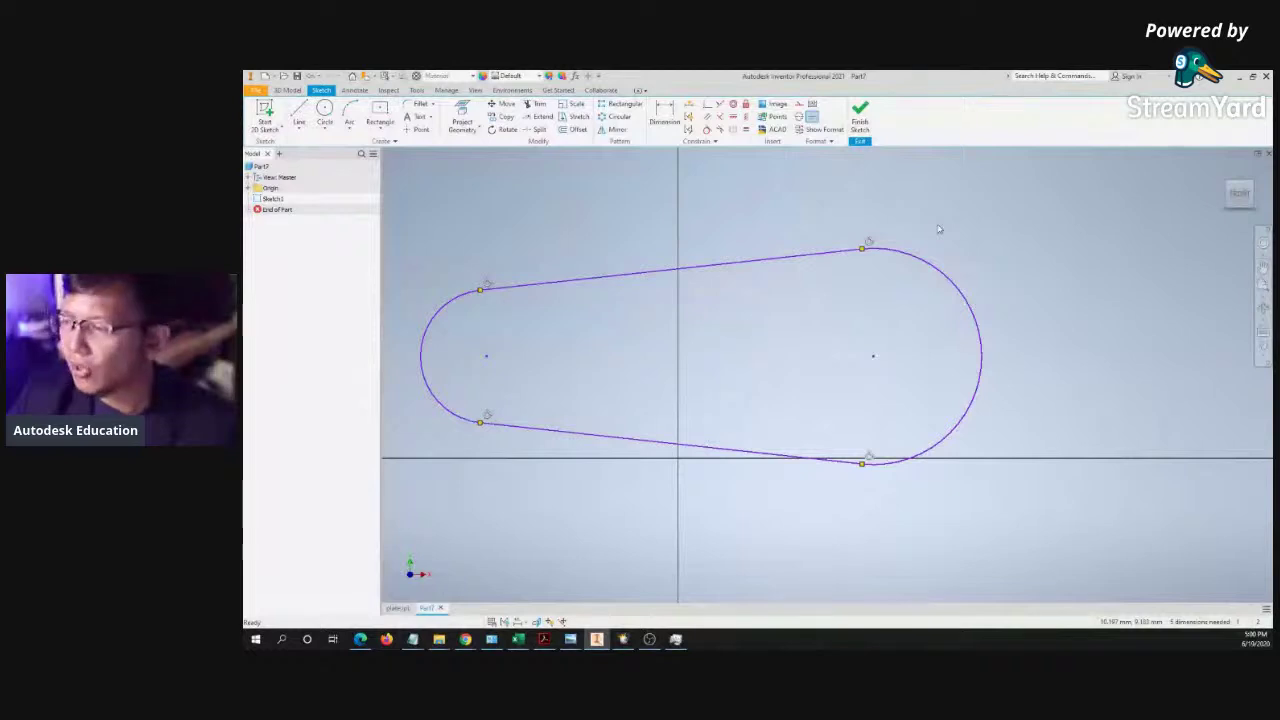
key("d")
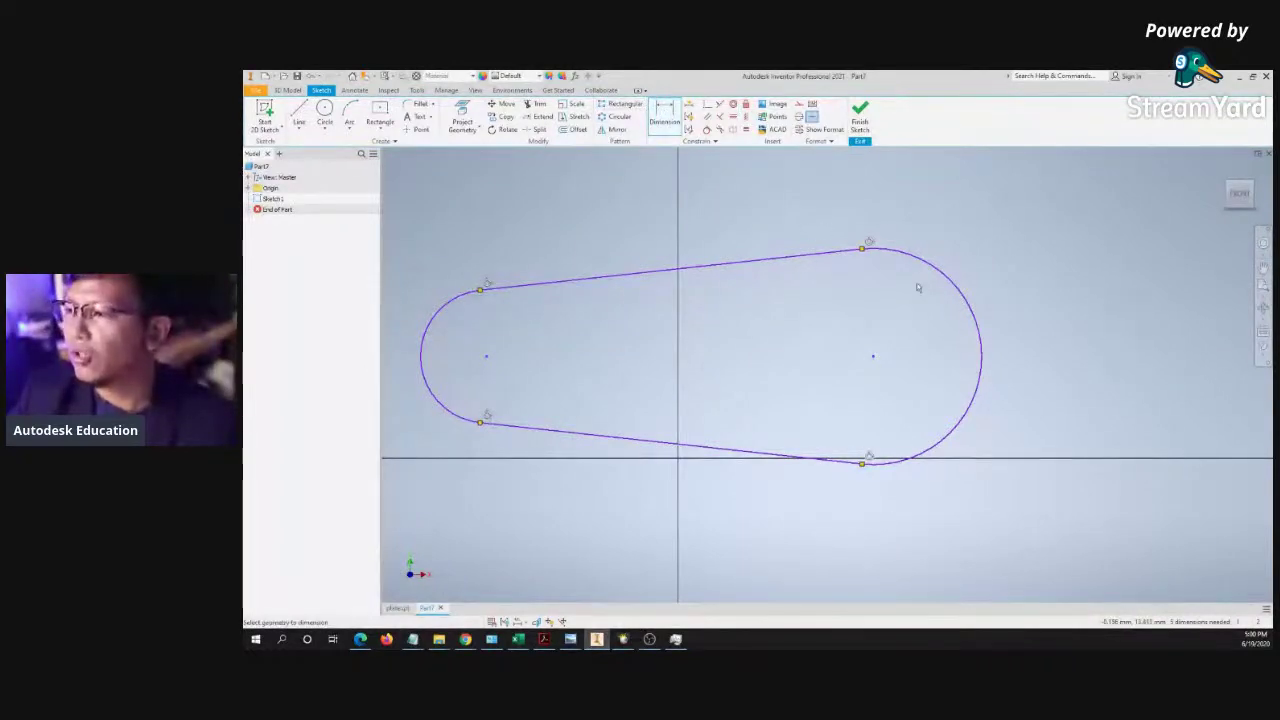
left_click(948, 281)
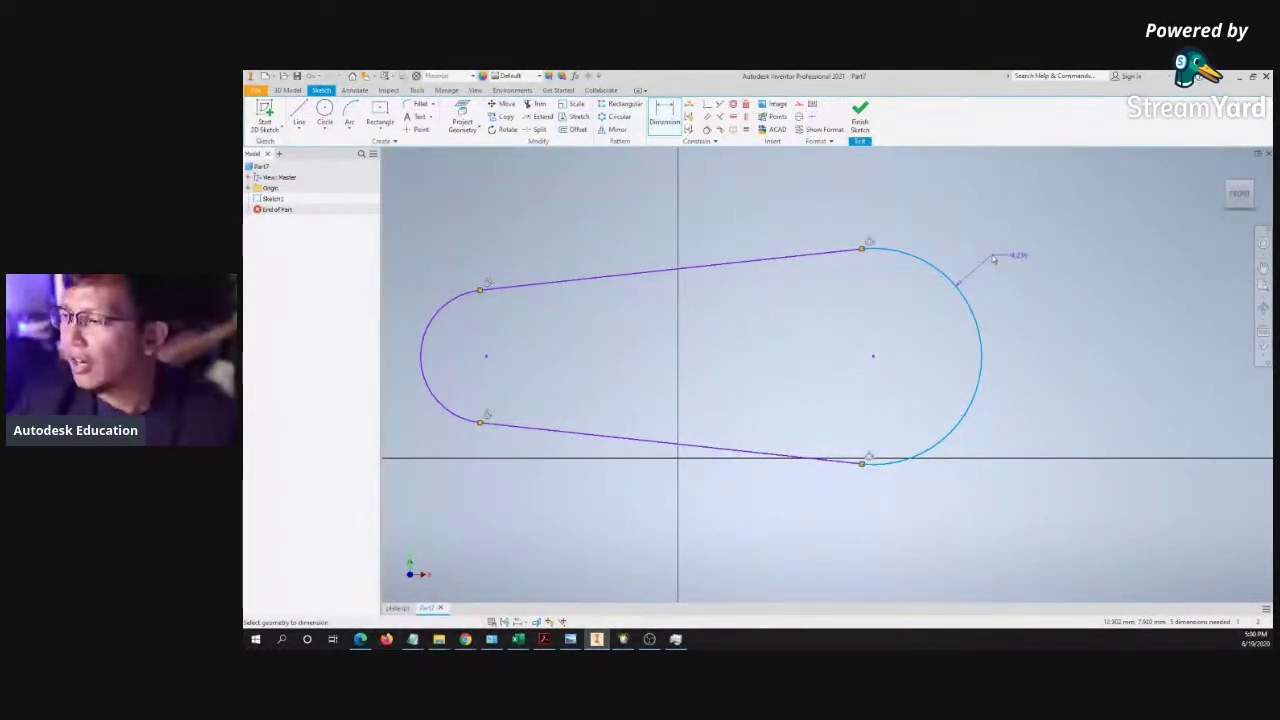
left_click(995, 262)
type("10")
key("Return")
scroll(791, 370, "down", 10)
scroll(791, 370, "up", 4)
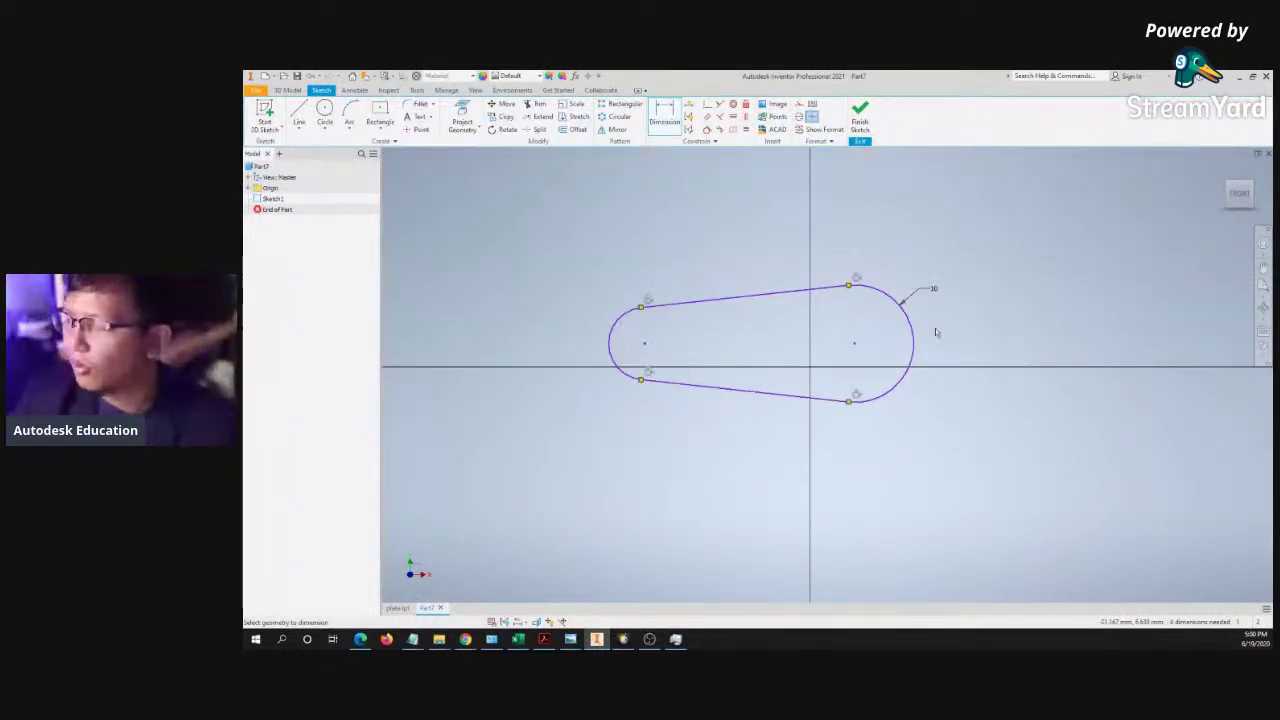
key("Escape")
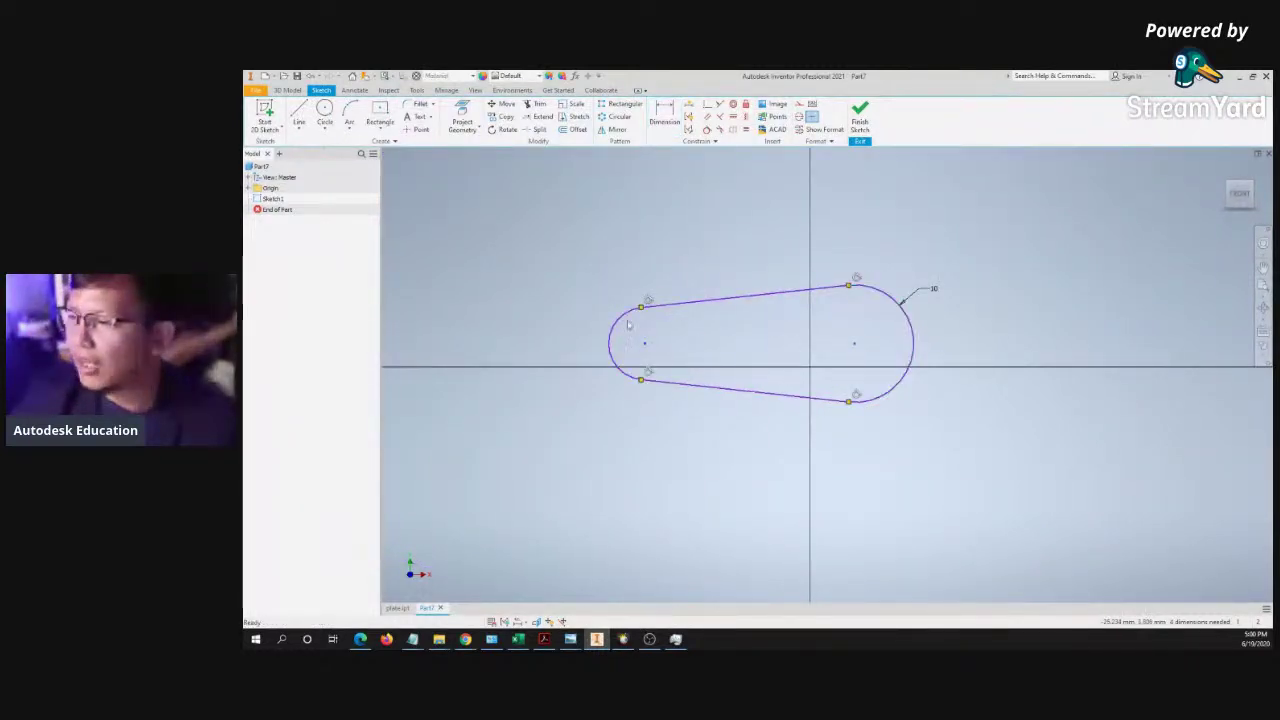
- Apply an equal constraint between the right and left end arcs
key("=")
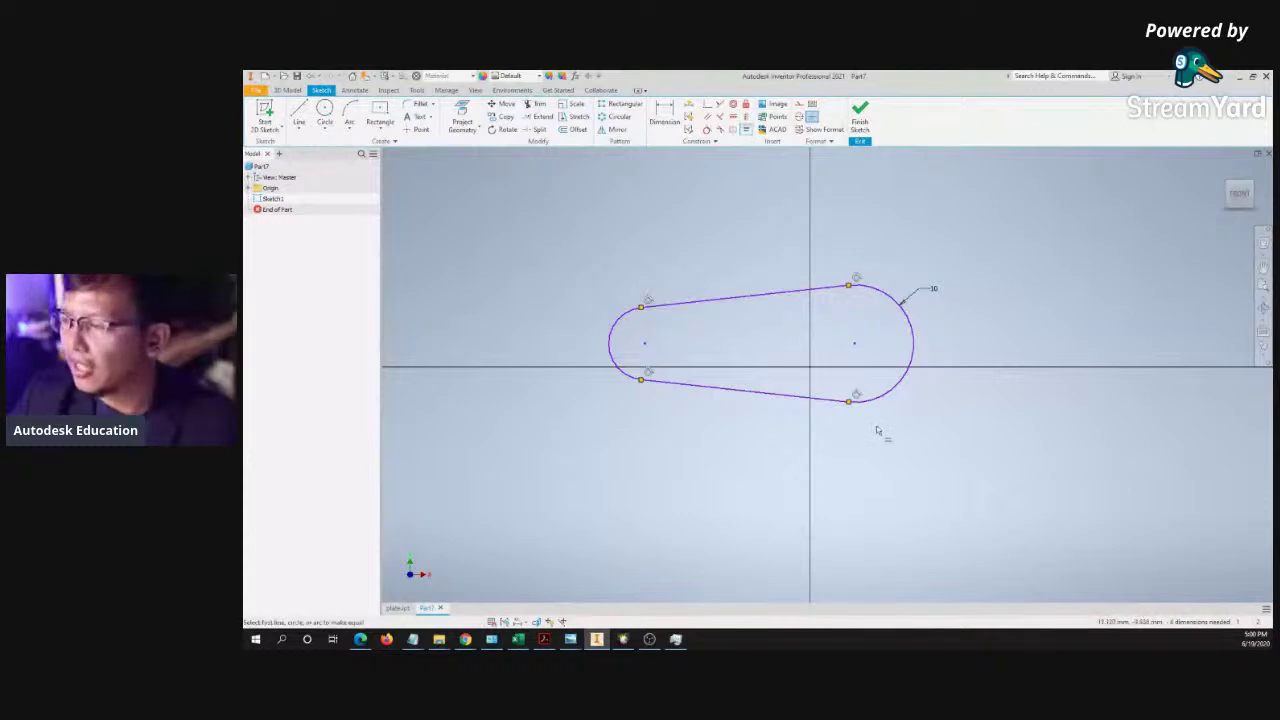
left_click(912, 341)
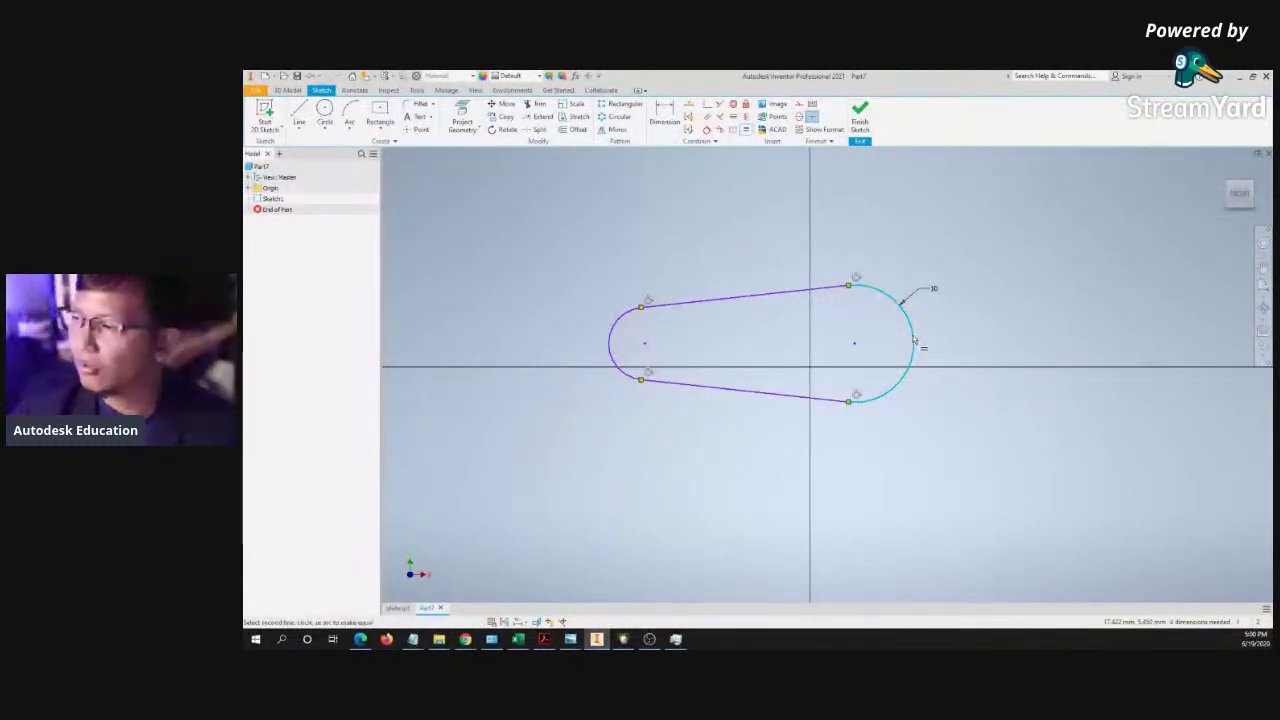
left_click(611, 344)
key("Escape")
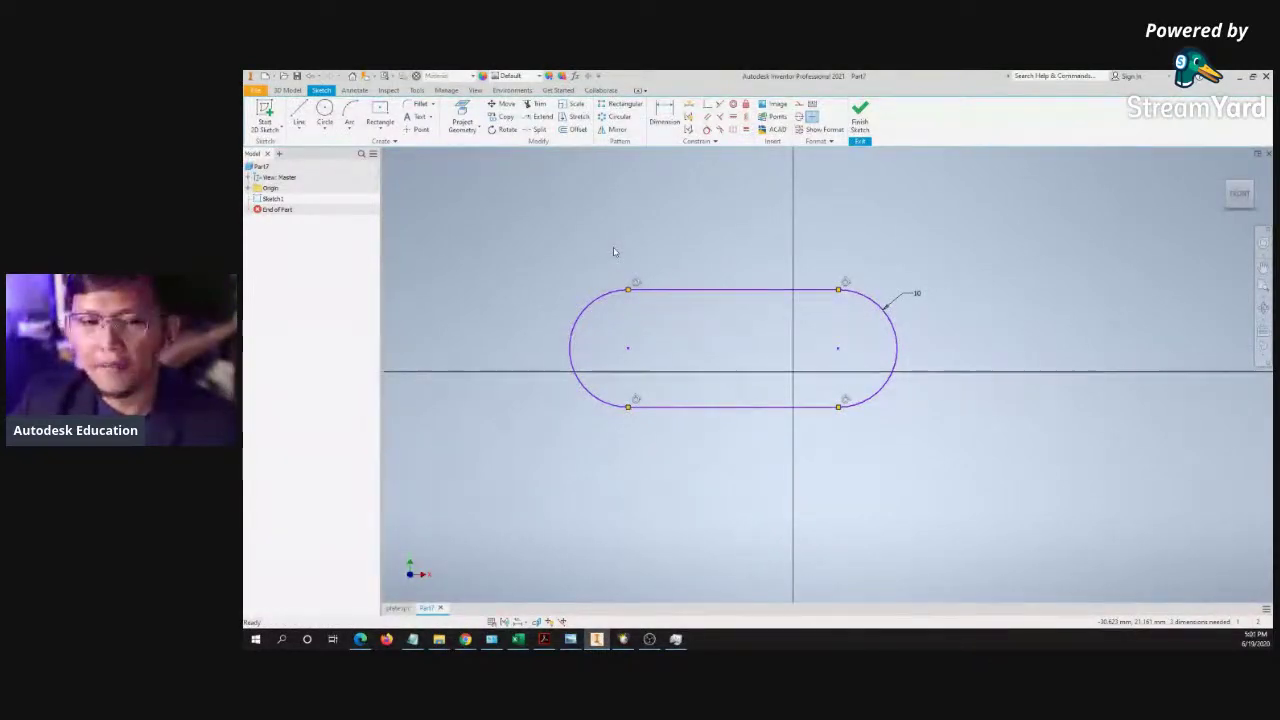
- Check the center spacing on the reference drawing, and dimension the distance between the two arc centers as 80 mm
key("alt+Tab")
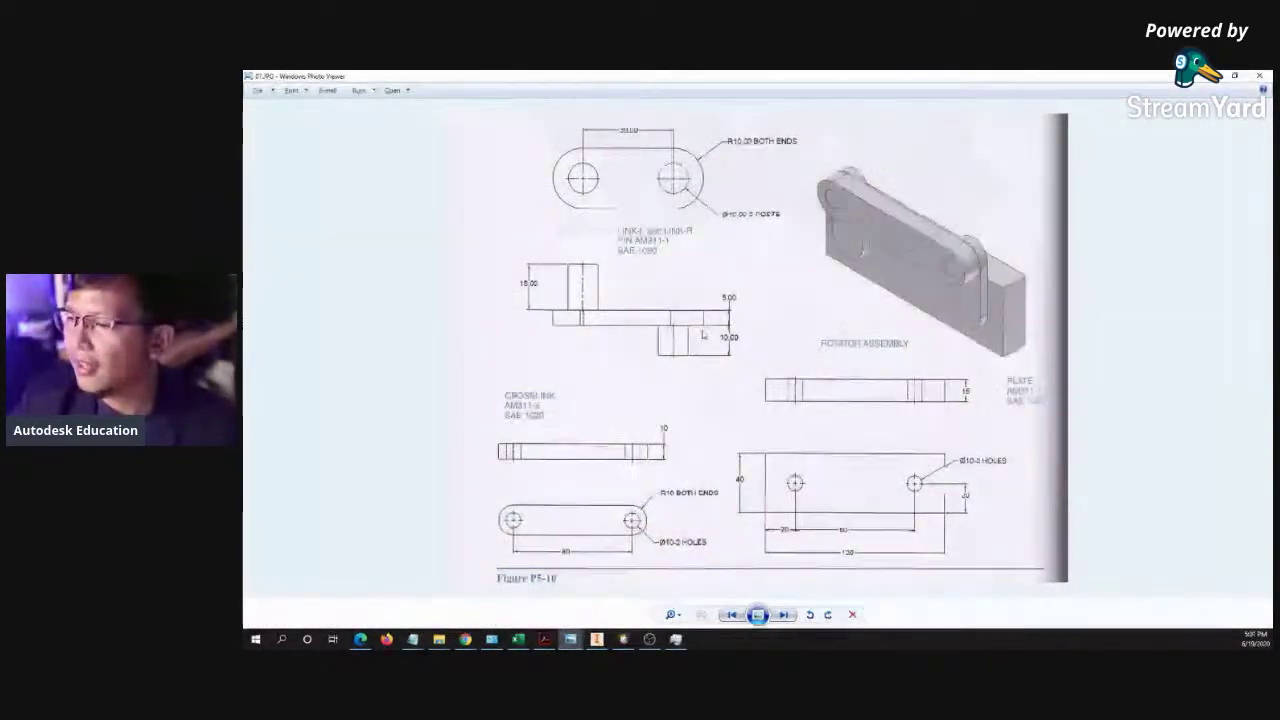
key("alt+Tab")
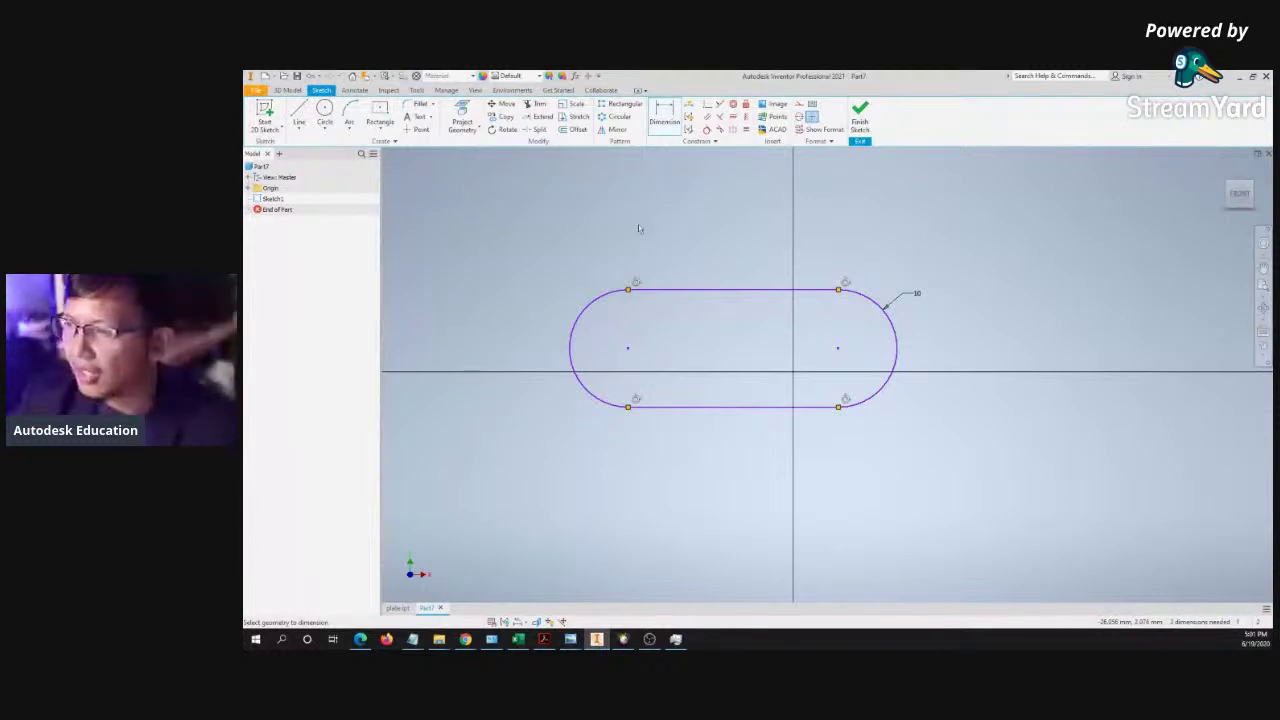
left_click(663, 120)
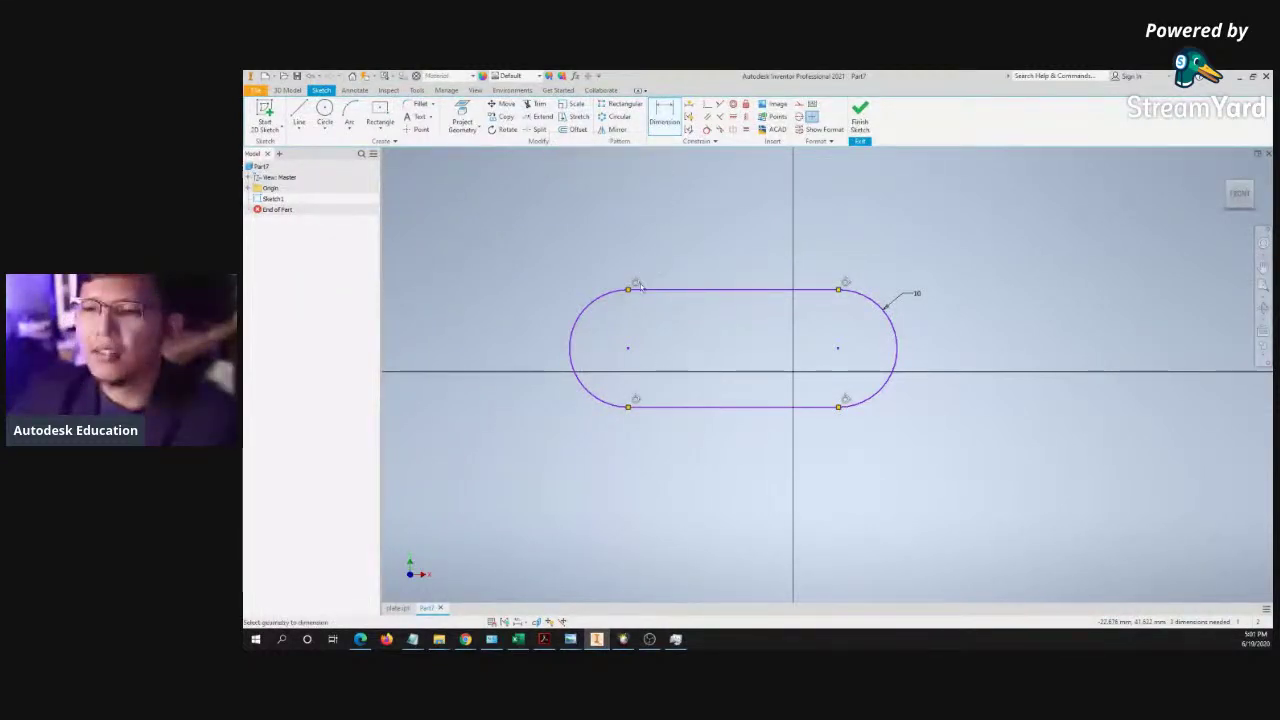
left_click(838, 348)
left_click(628, 348)
left_click(735, 240)
type("80")
key("Return")
scroll(880, 330, "up", 2)
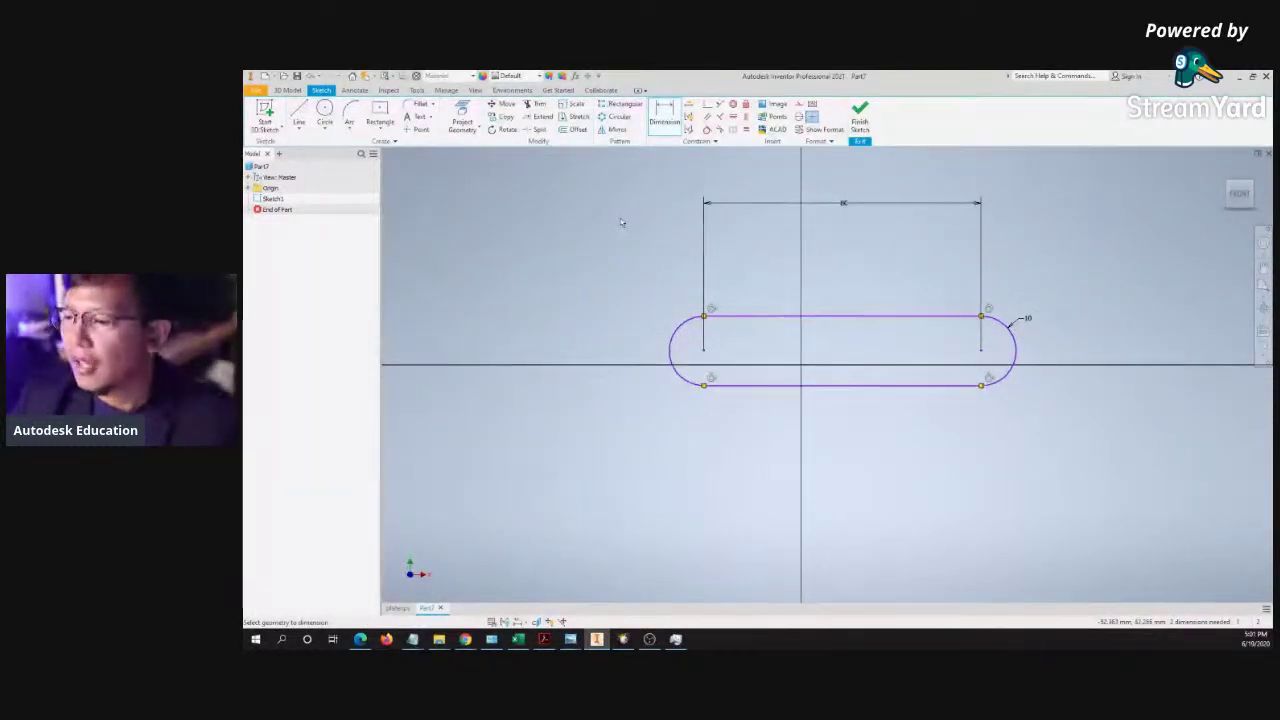
- Check the crosslink's hole size on the reference drawing, and draw a 10 mm diameter circle at the left arc's center
key("alt+Tab")
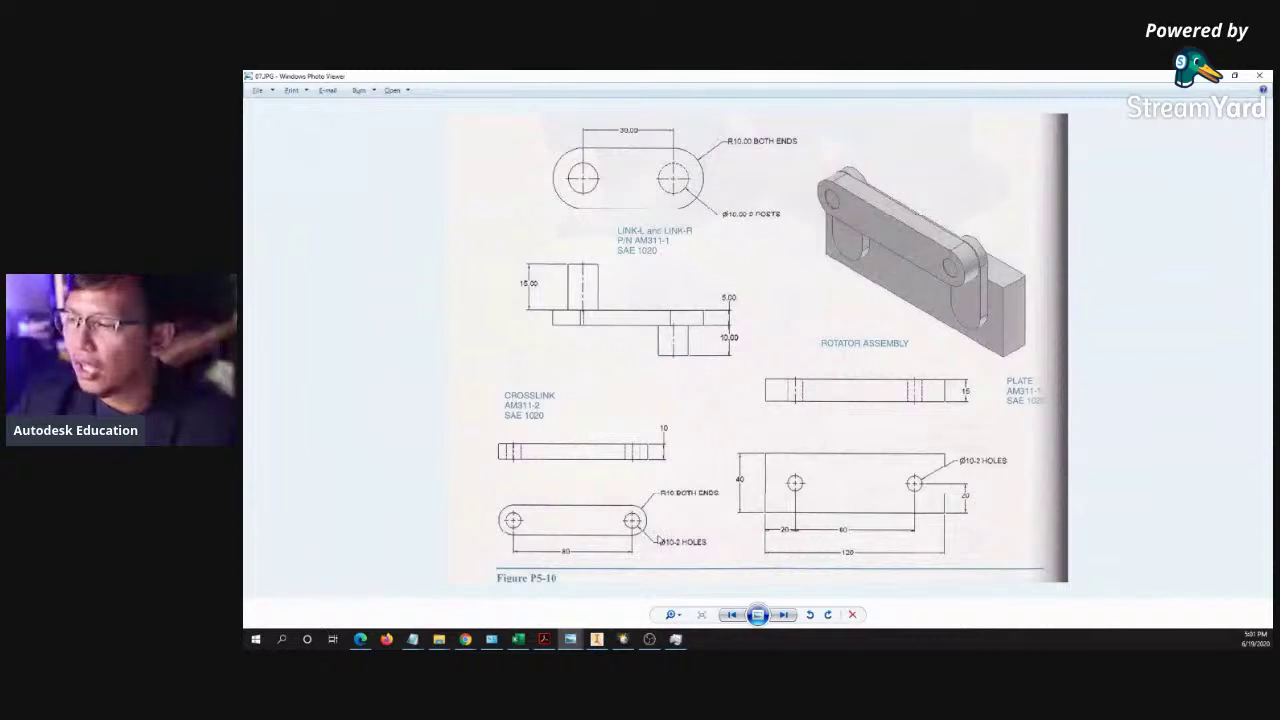
key("alt+Tab")
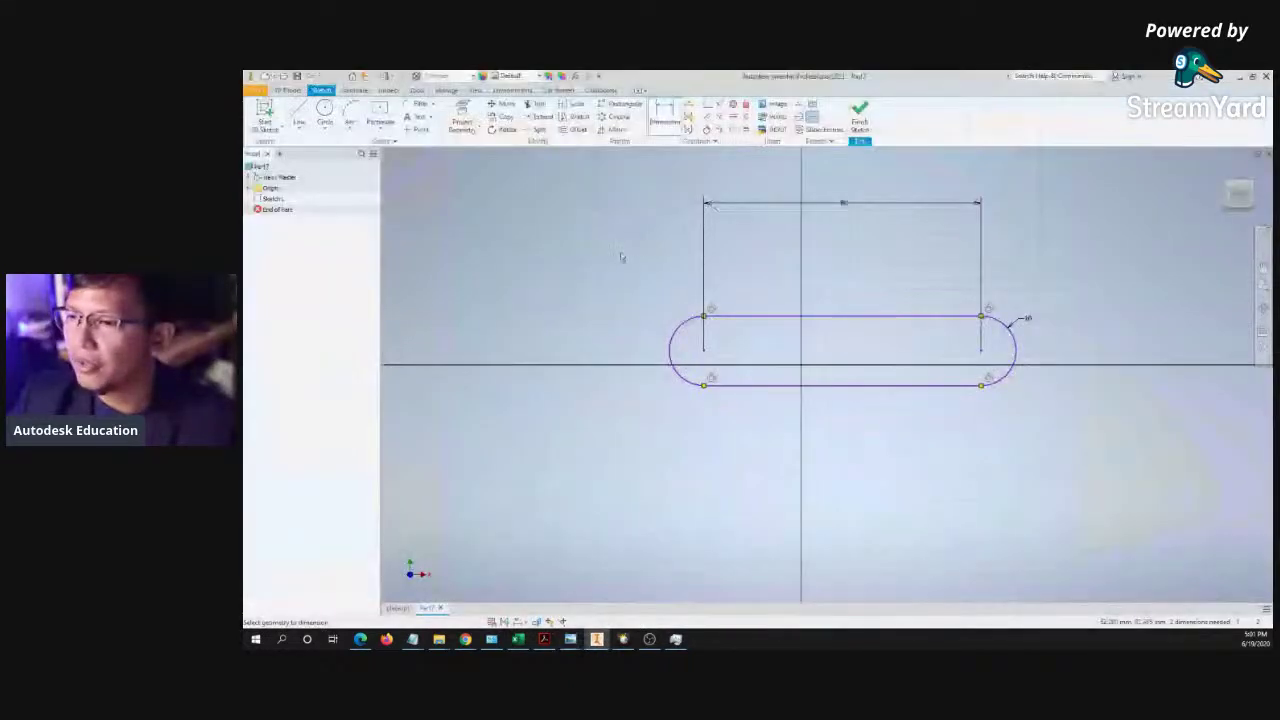
left_click(324, 110)
left_click(704, 349)
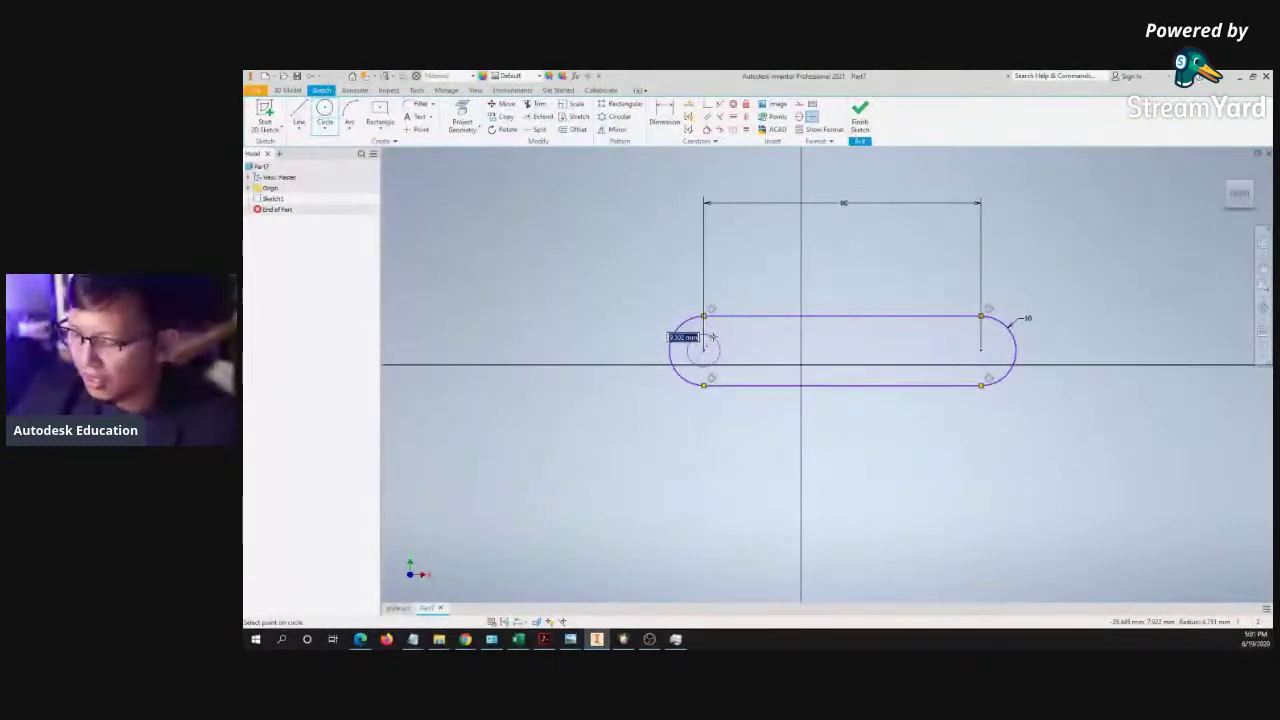
type("10")
key("Return")
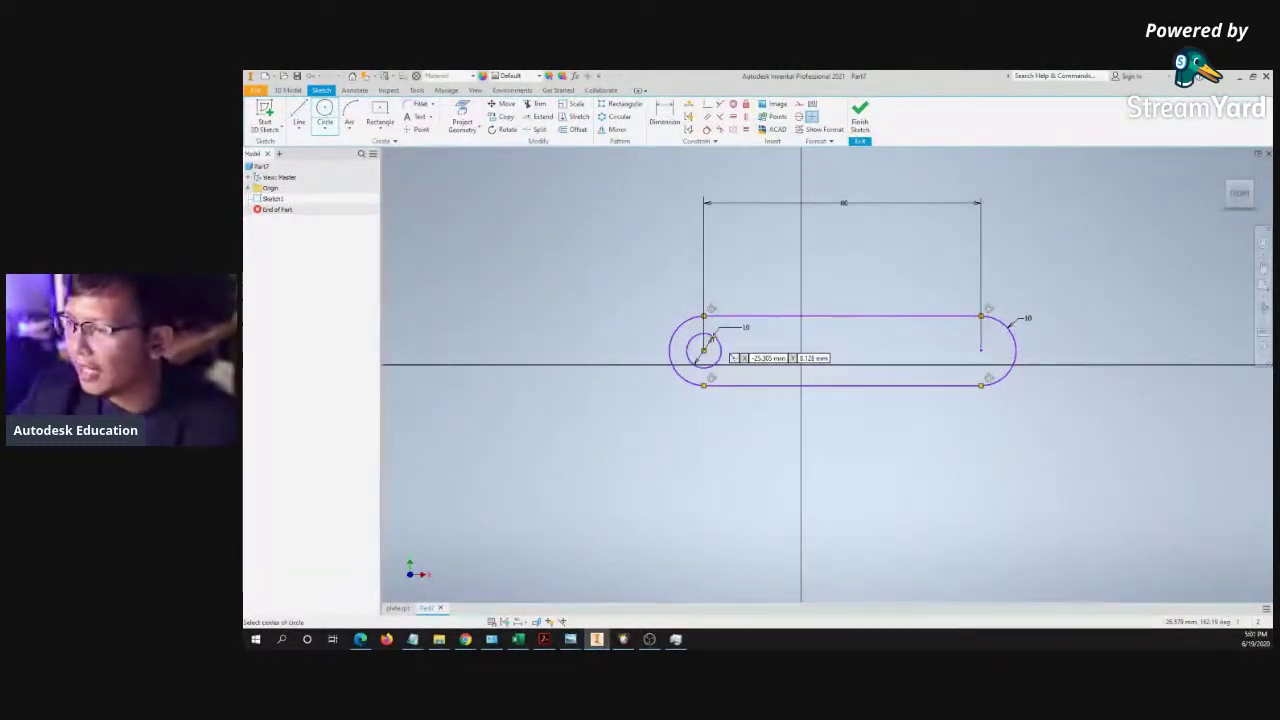
- Draw a second circle at the right arc's center, and apply an equal constraint between it and the left circle
left_click(981, 349)
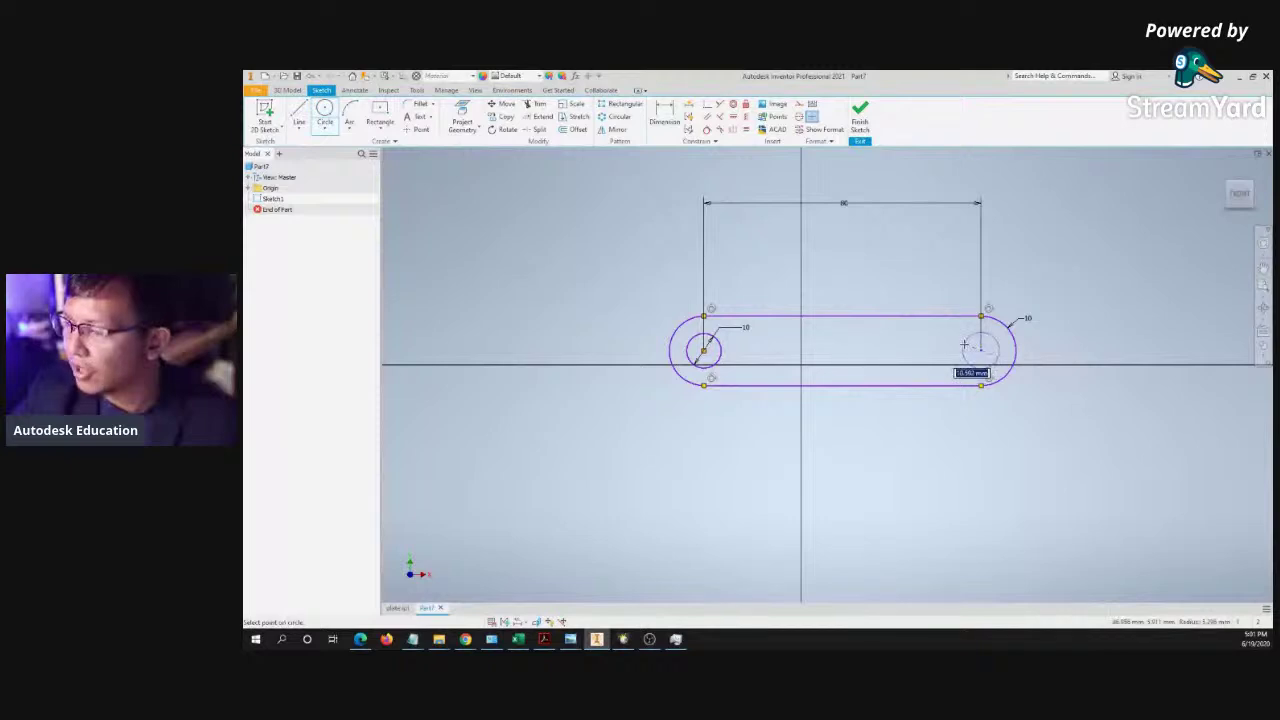
type("10")
key("Return")
middle_click_drag(942, 333, 897, 339)
scroll(897, 339, "up", 1)
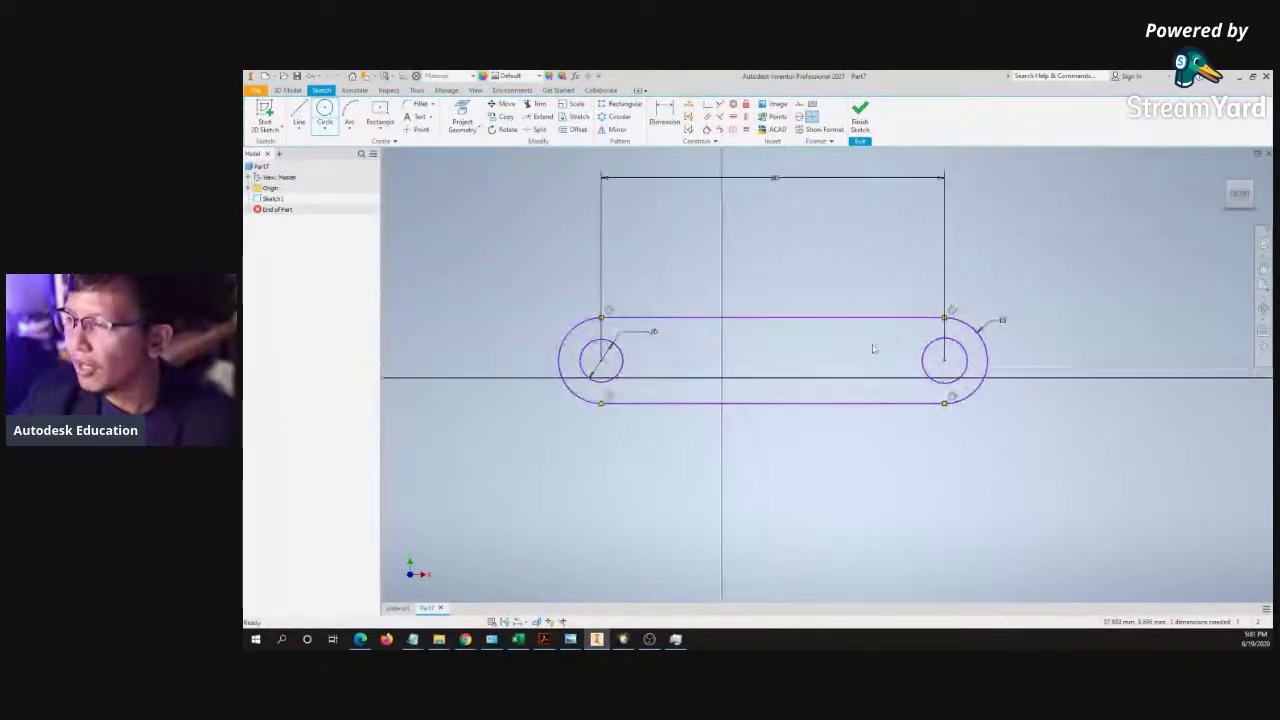
left_click(745, 131)
left_click(927, 350)
left_click(616, 355)
key("Escape")
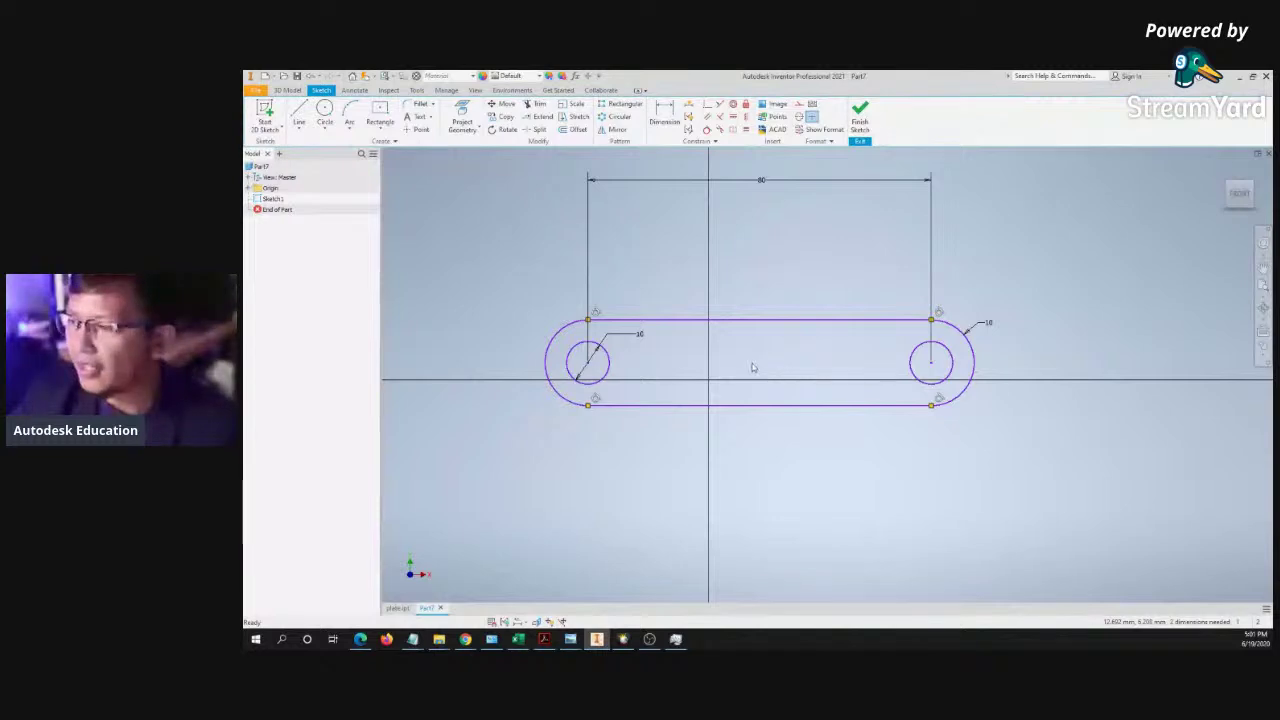
- Draw a horizontal line between the two circle centers, and convert it to a construction line
middle_click_drag(701, 369, 735, 355)
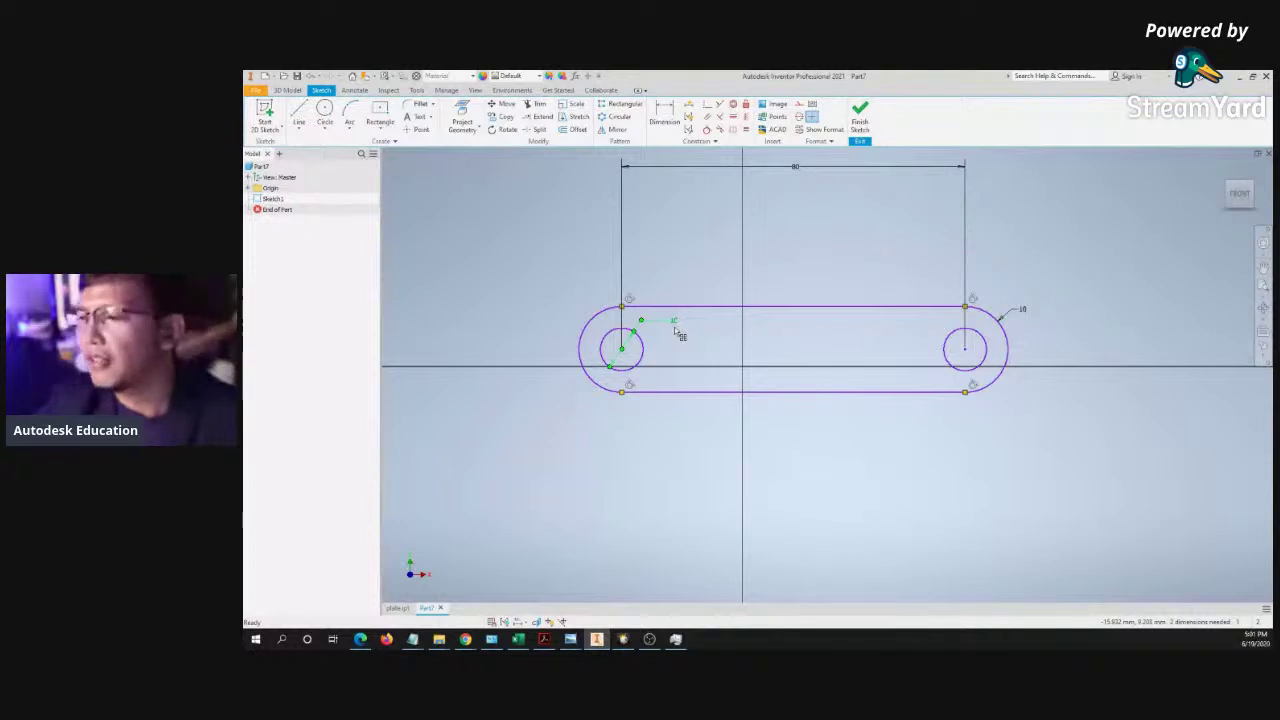
key("l")
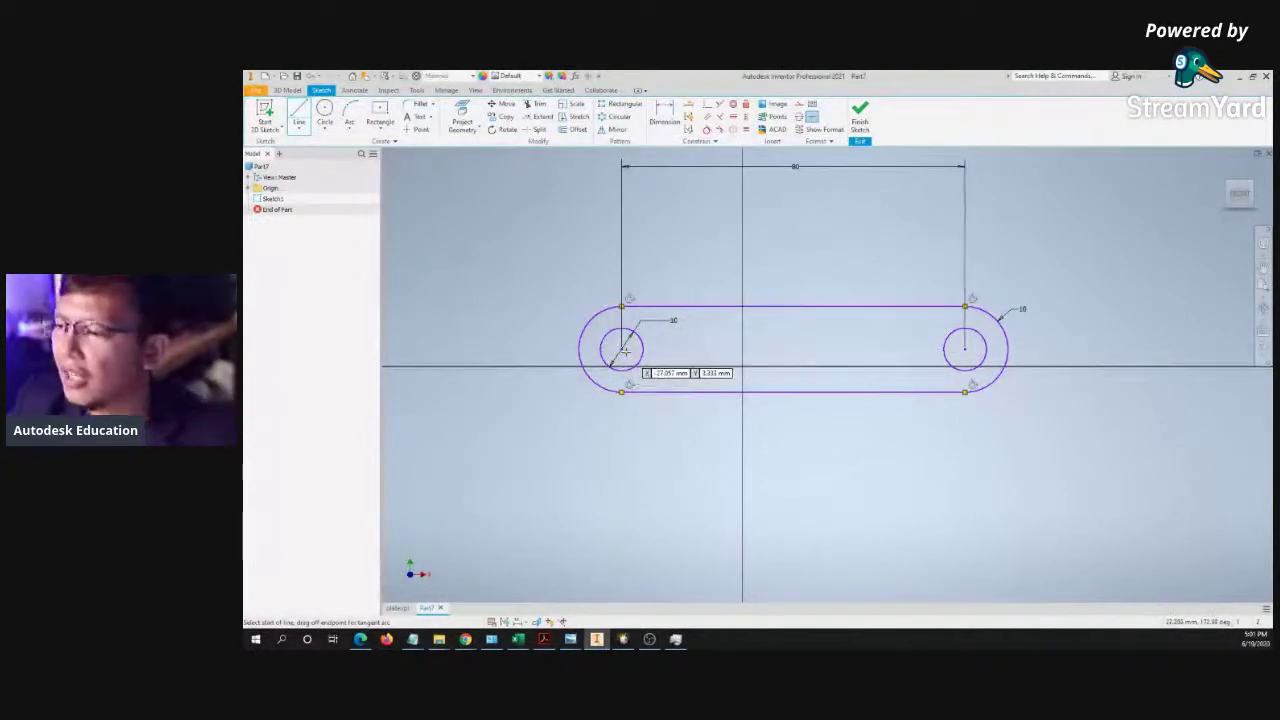
left_click(621, 348)
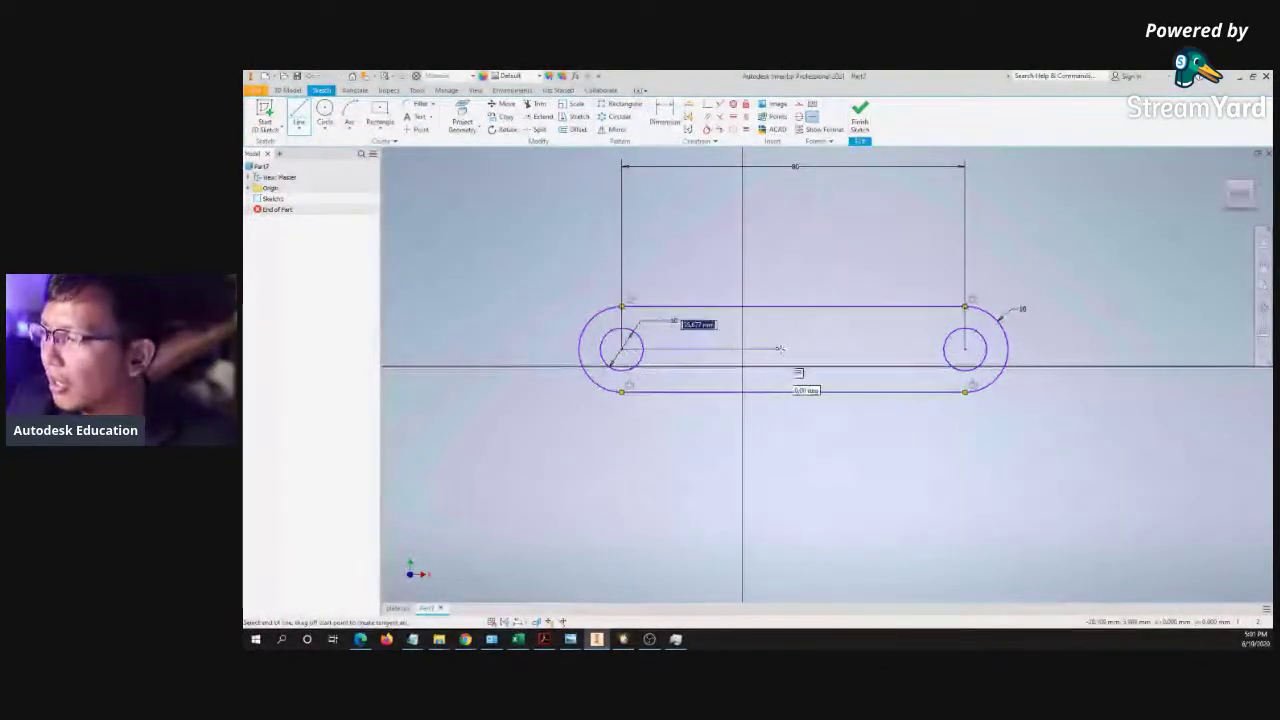
left_click(965, 348)
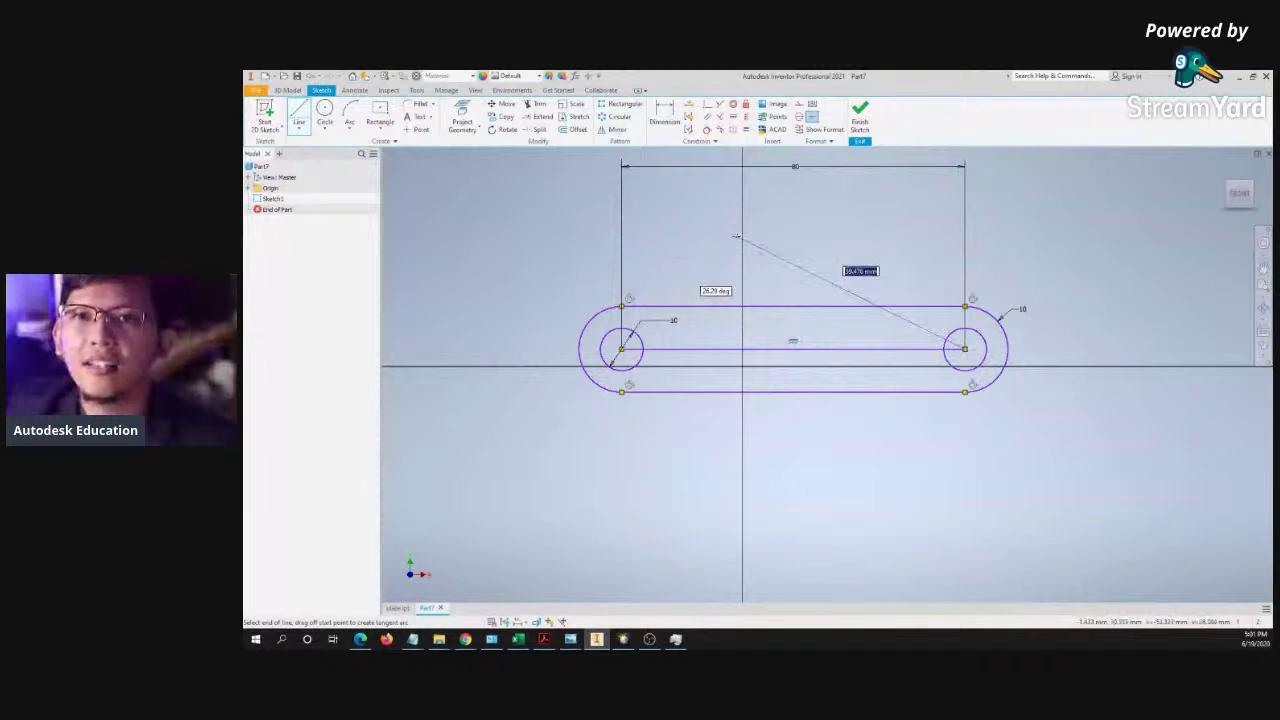
key("Escape")
left_click(778, 349)
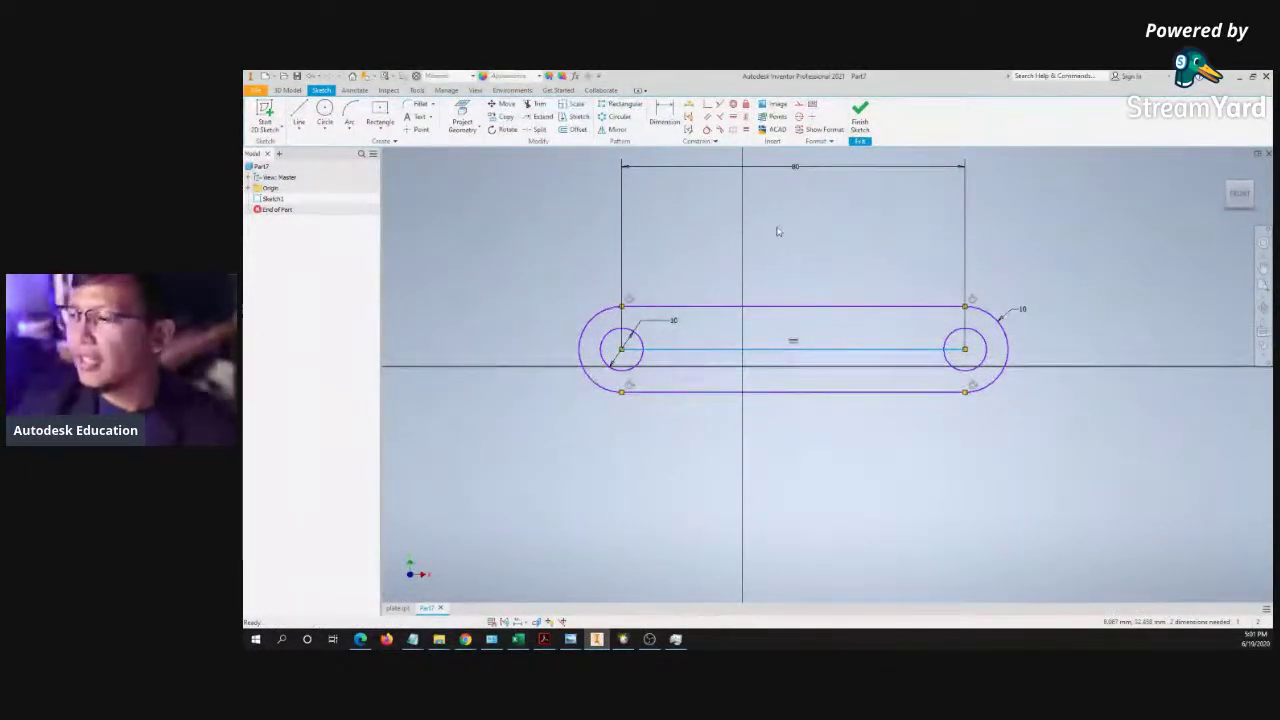
right_click(844, 329)
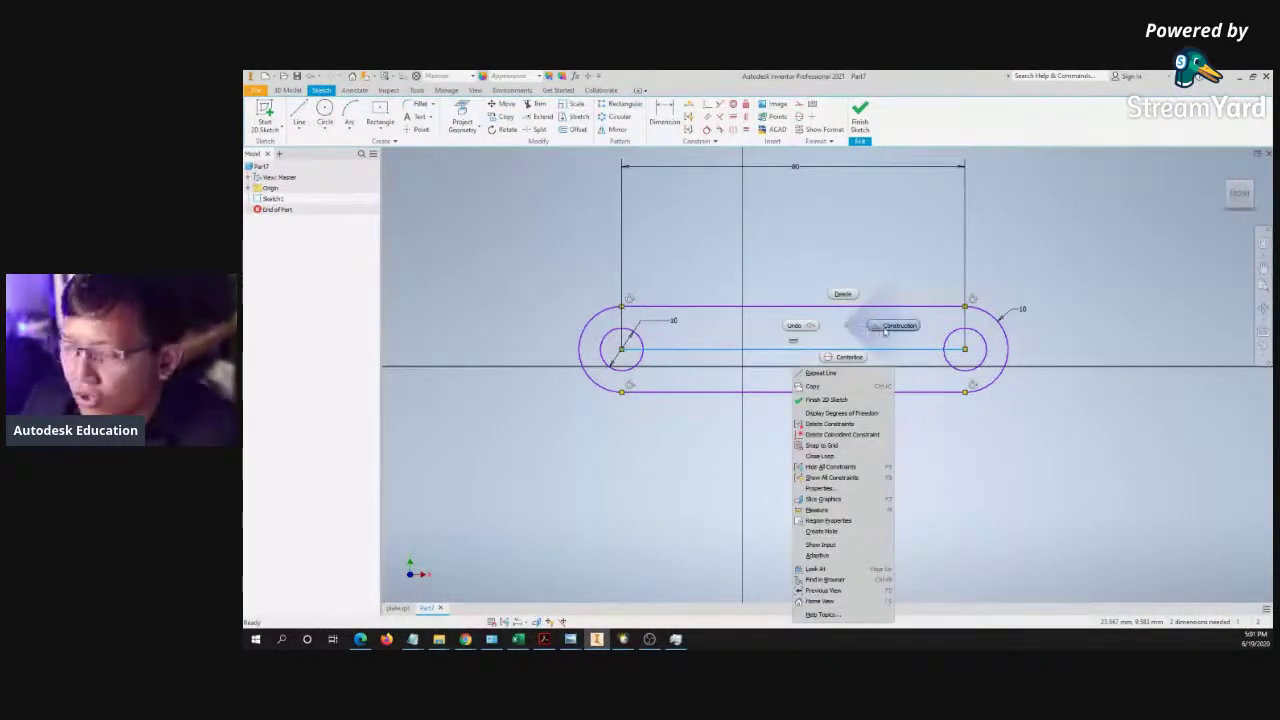
left_click(889, 327)
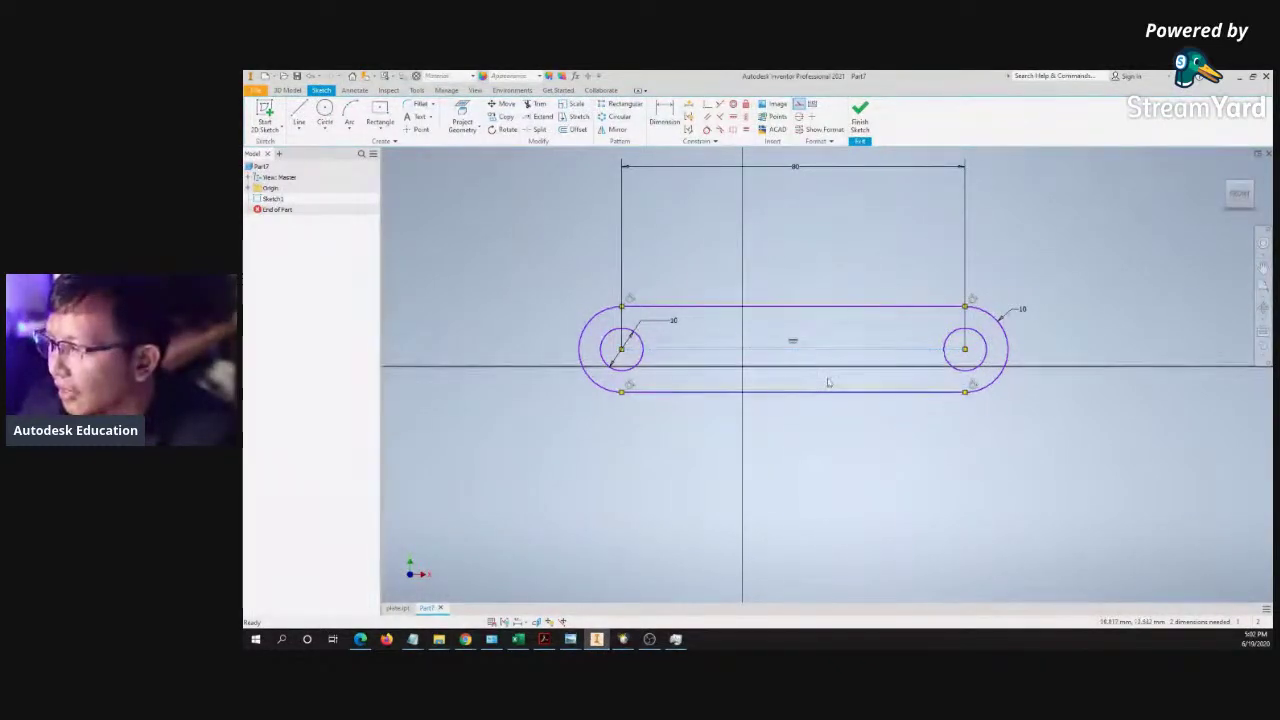
- Move the slot profile around the sketch to test its remaining degrees of freedom
mouse_move(853, 350)
left_mouse_down()
mouse_move(776, 301)
mouse_move(758, 308)
left_mouse_up()
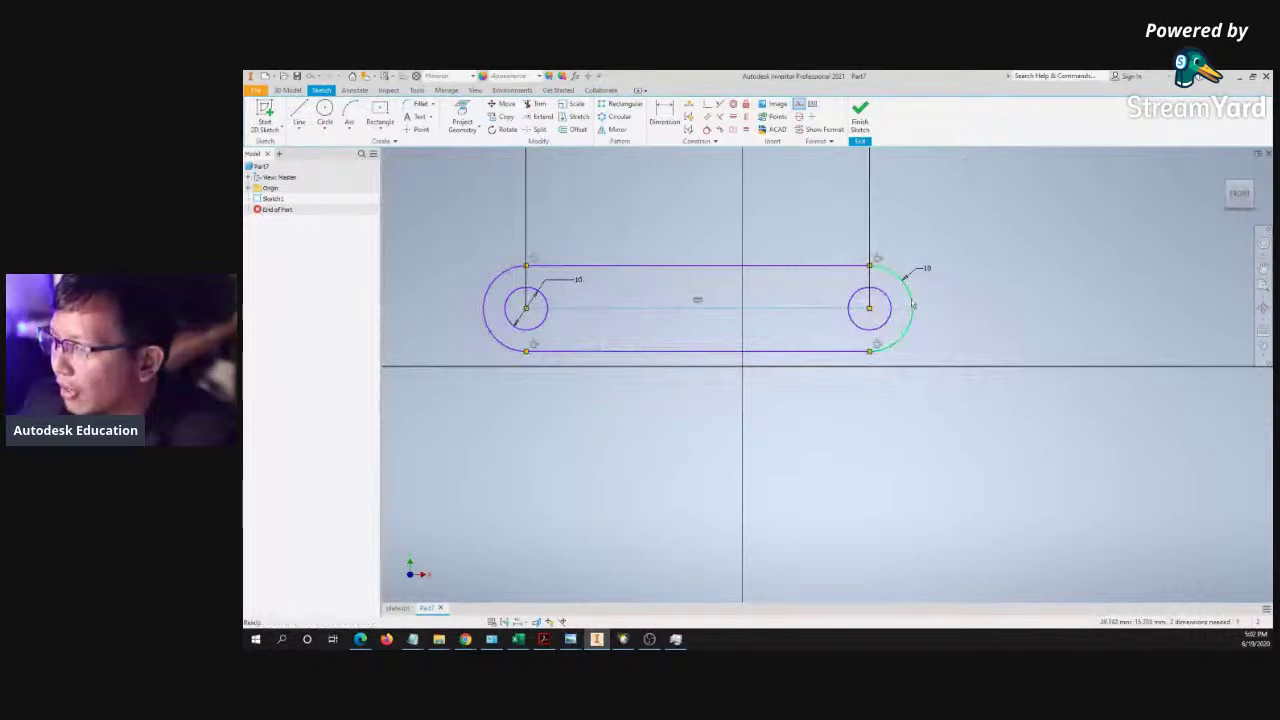
left_click_drag(912, 306, 938, 307)
mouse_move(758, 309)
left_mouse_down()
mouse_move(828, 407)
mouse_move(795, 378)
mouse_move(798, 259)
left_mouse_up()
scroll(769, 318, "up", 2)
scroll(768, 361, "down", 3)
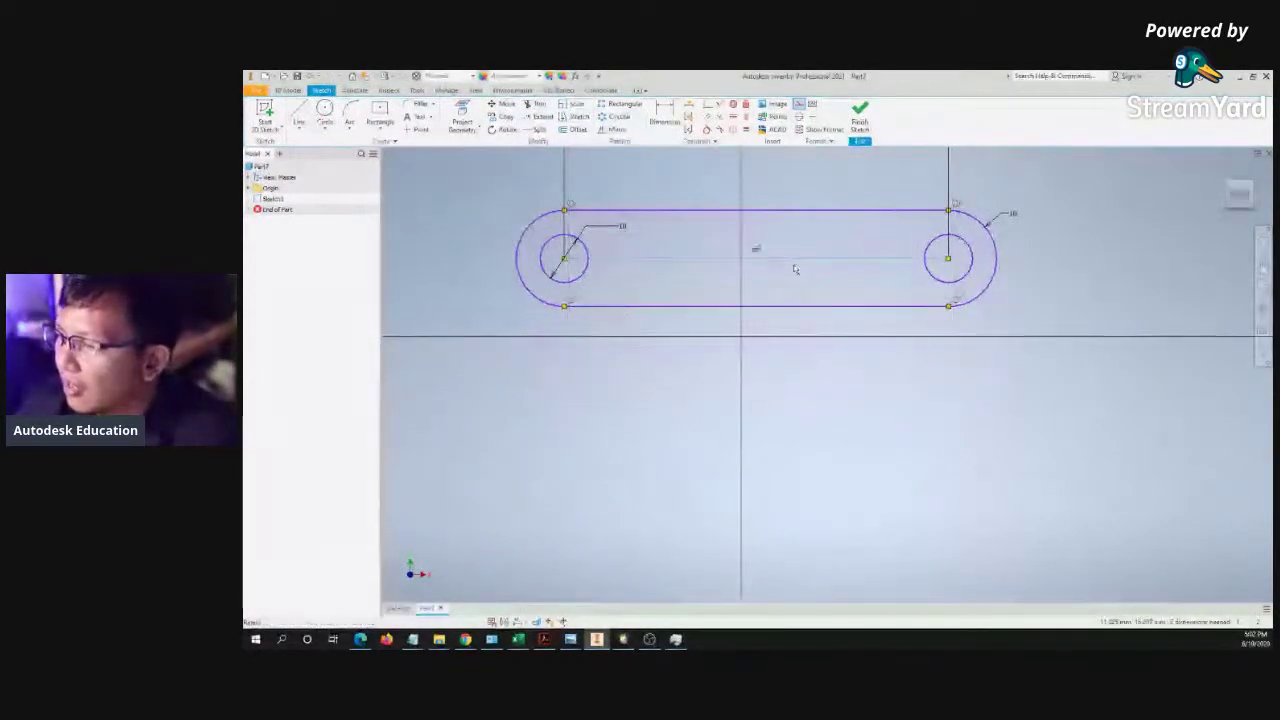
middle_click_drag(808, 264, 817, 326)
mouse_move(830, 320)
left_mouse_down()
mouse_move(799, 296)
mouse_move(800, 371)
mouse_move(820, 406)
mouse_move(799, 291)
left_mouse_up()
left_click(716, 200)
middle_click_drag(716, 200, 734, 204)
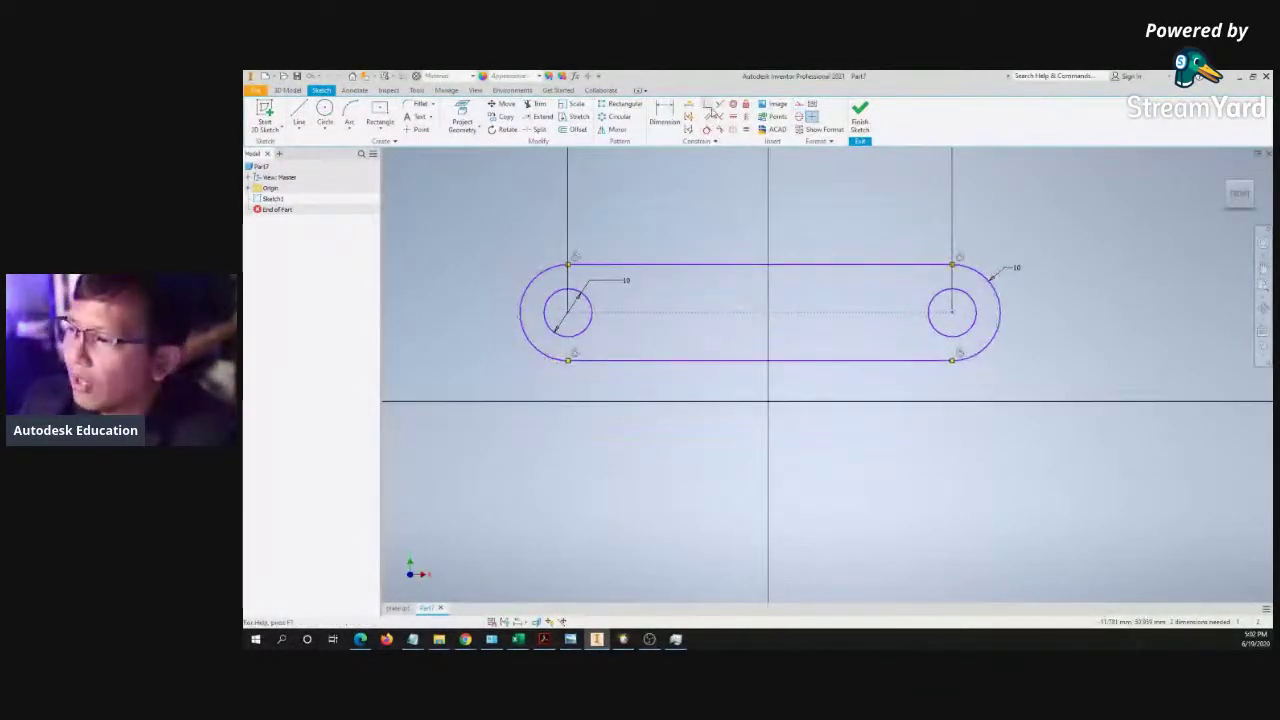
left_click(707, 106)
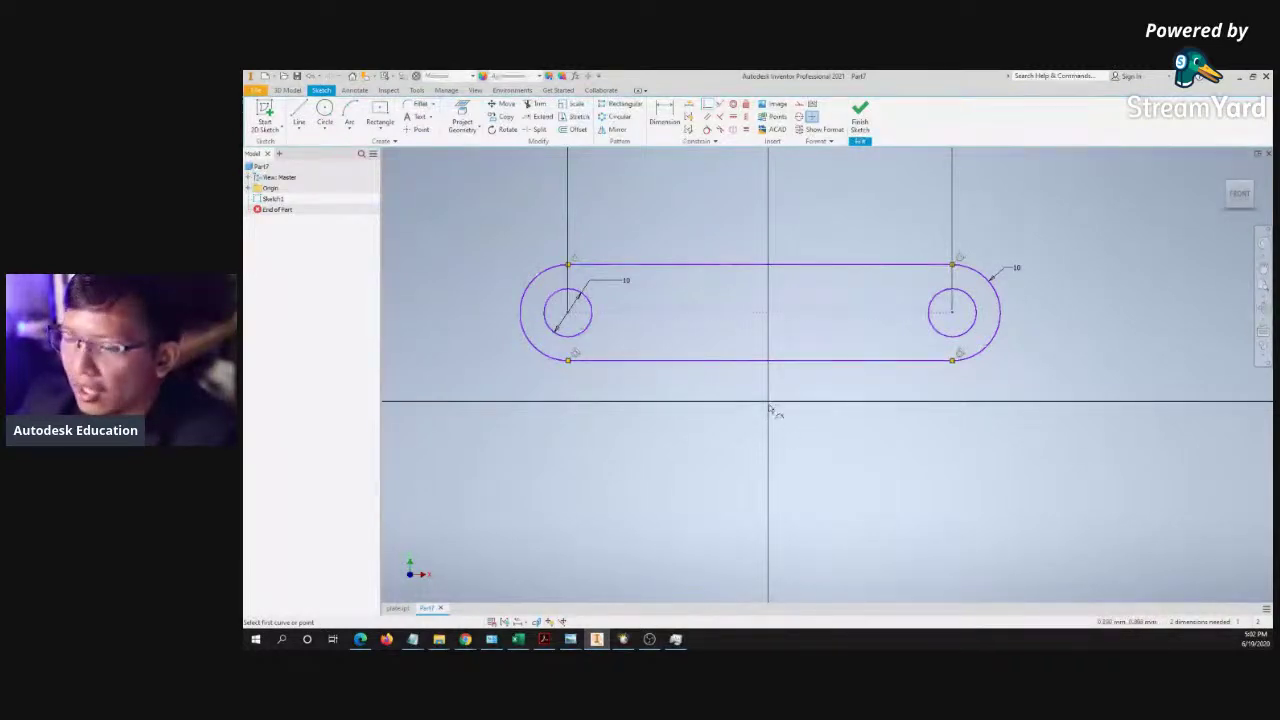
middle_click_drag(701, 211, 713, 212)
key("Escape")
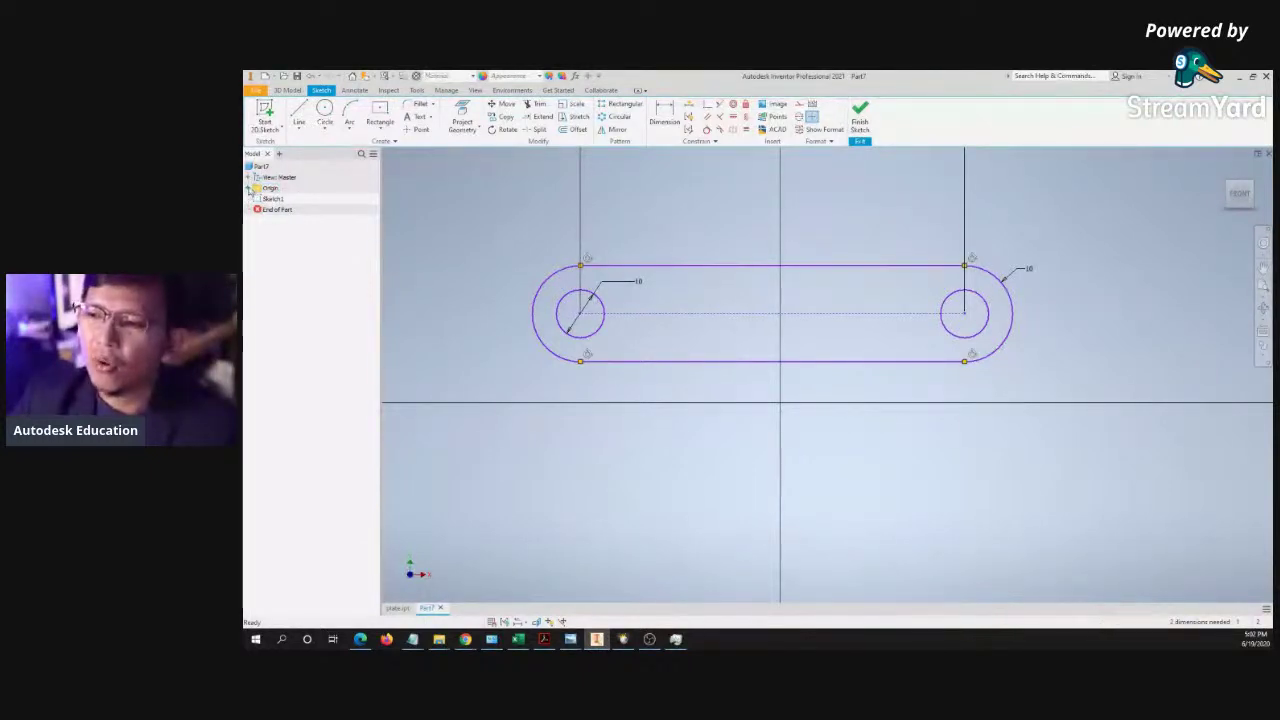
- Project the origin's center point into the sketch, and make the construction line's midpoint coincident with it
left_click(249, 190)
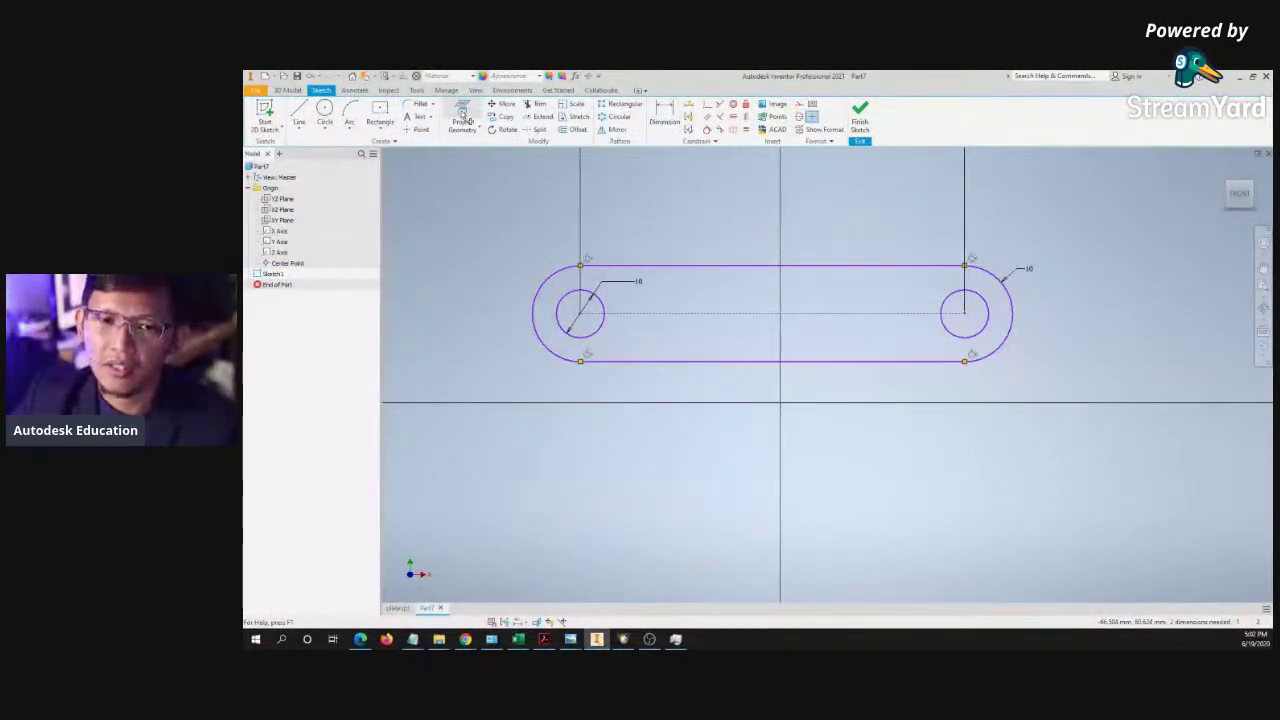
left_click(463, 118)
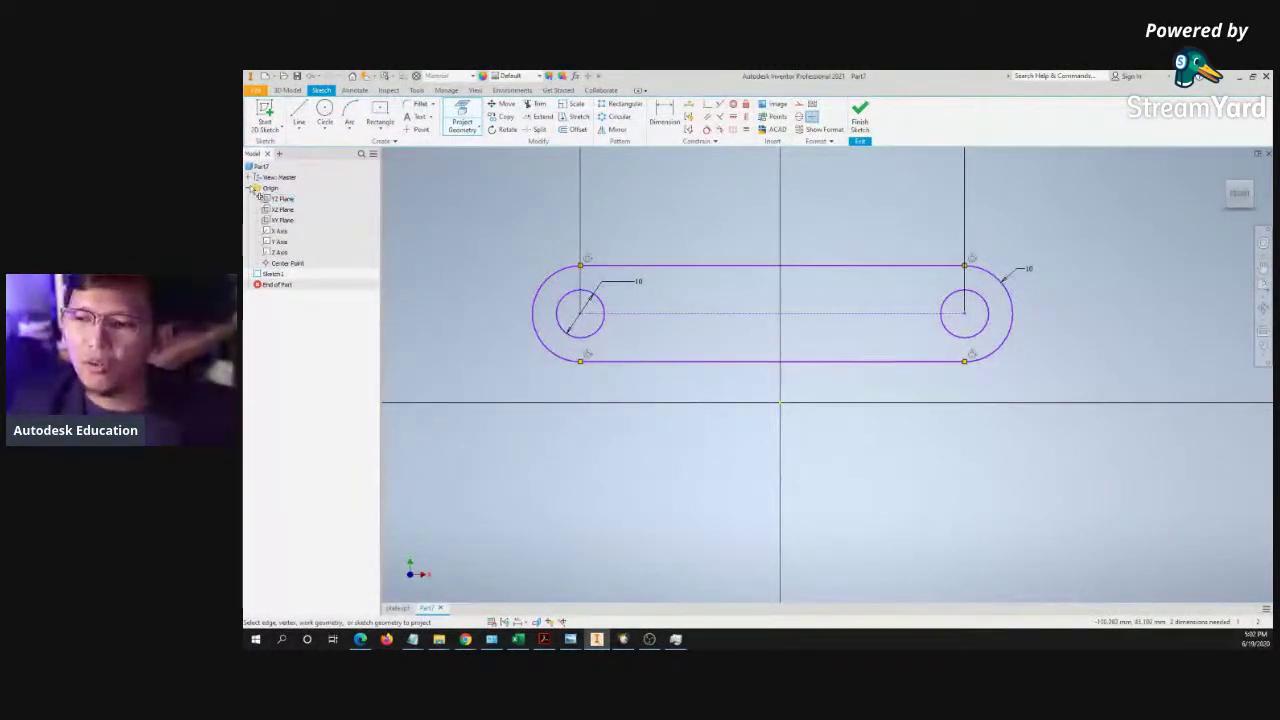
left_click(707, 106)
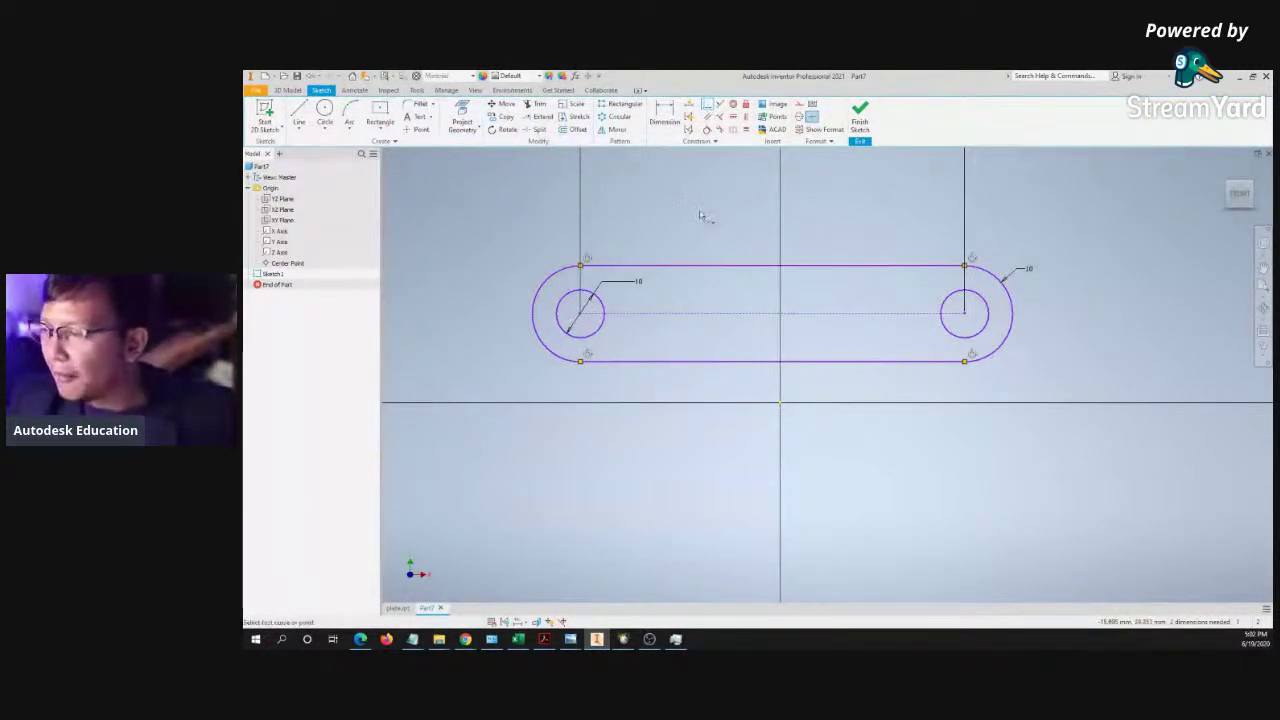
left_click(772, 315)
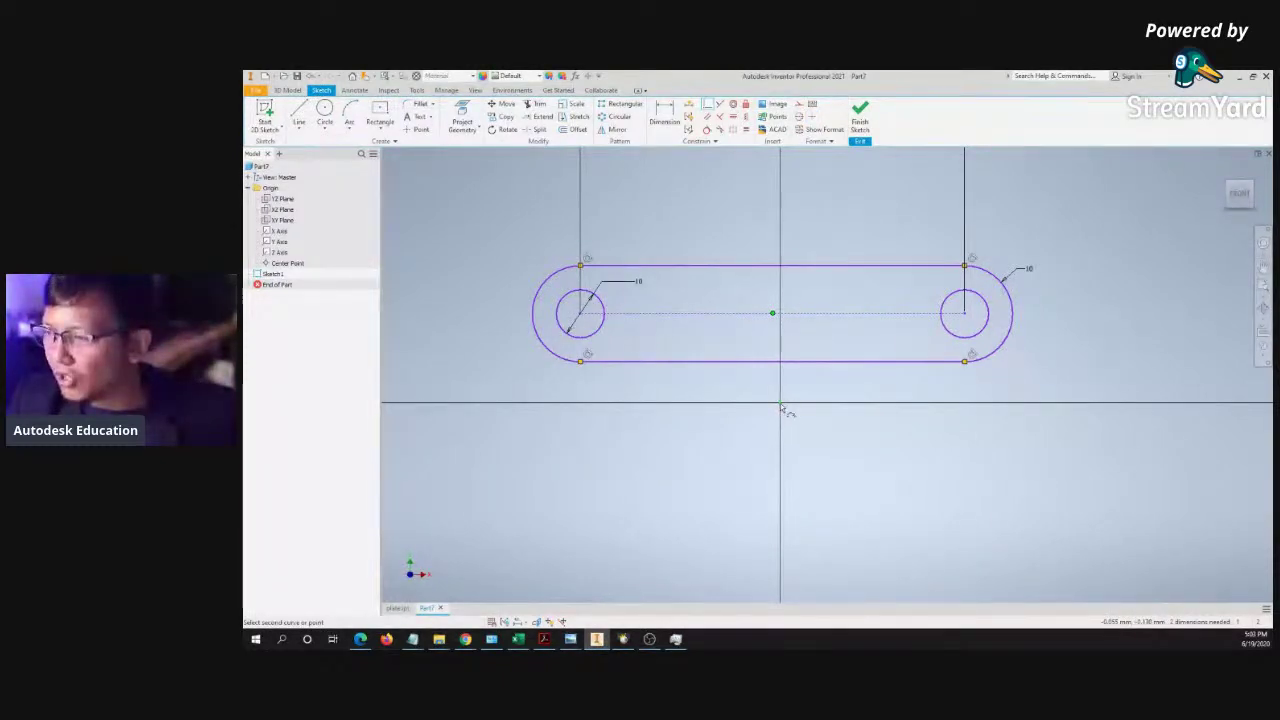
left_click(781, 407)
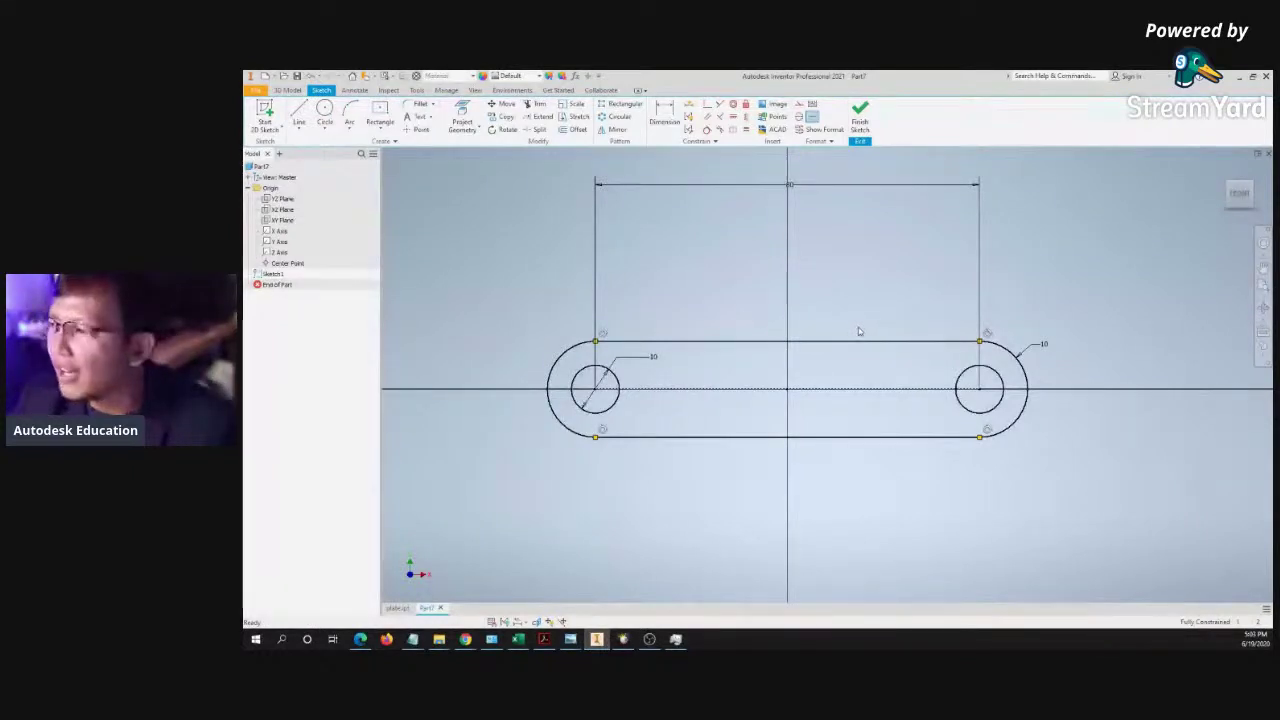
- Set up an extrusion of the slot profile with both holes left open, and set its direction to symmetric
key("e")
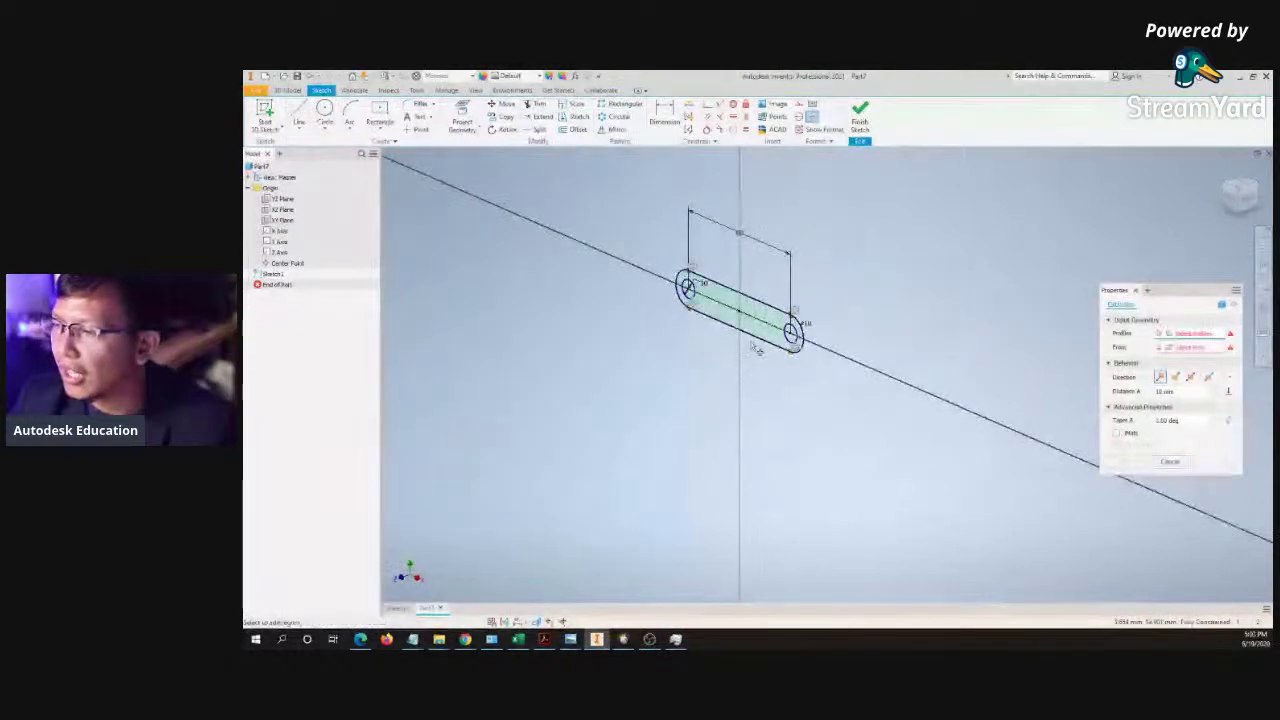
left_click(768, 320)
scroll(748, 315, "down", 3)
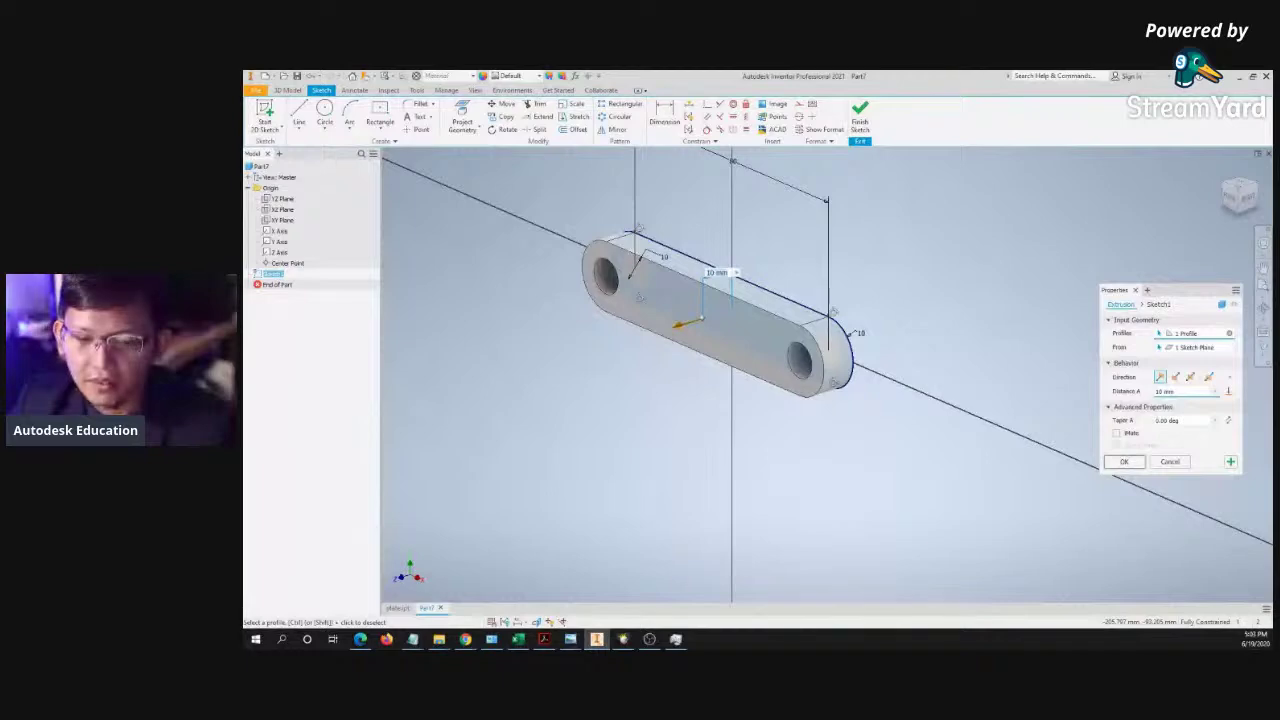
key("alt+Tab")
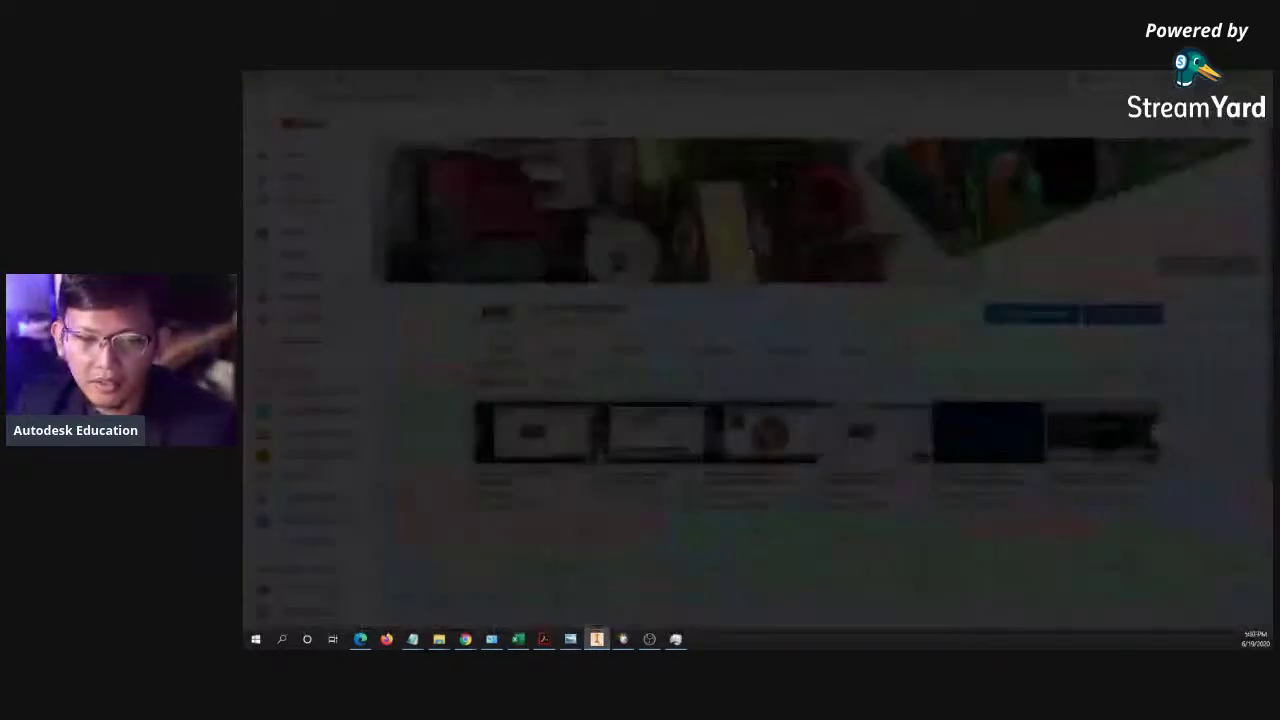
key("alt+Tab")
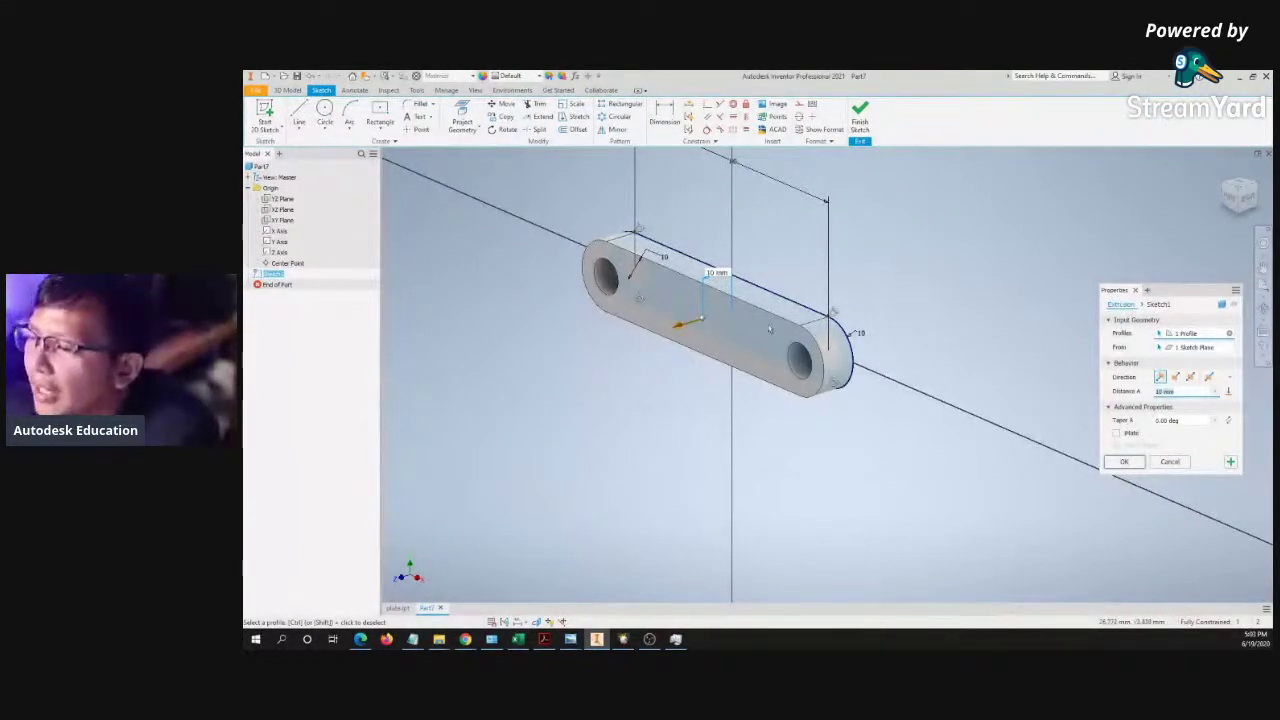
left_click_drag(680, 330, 700, 318)
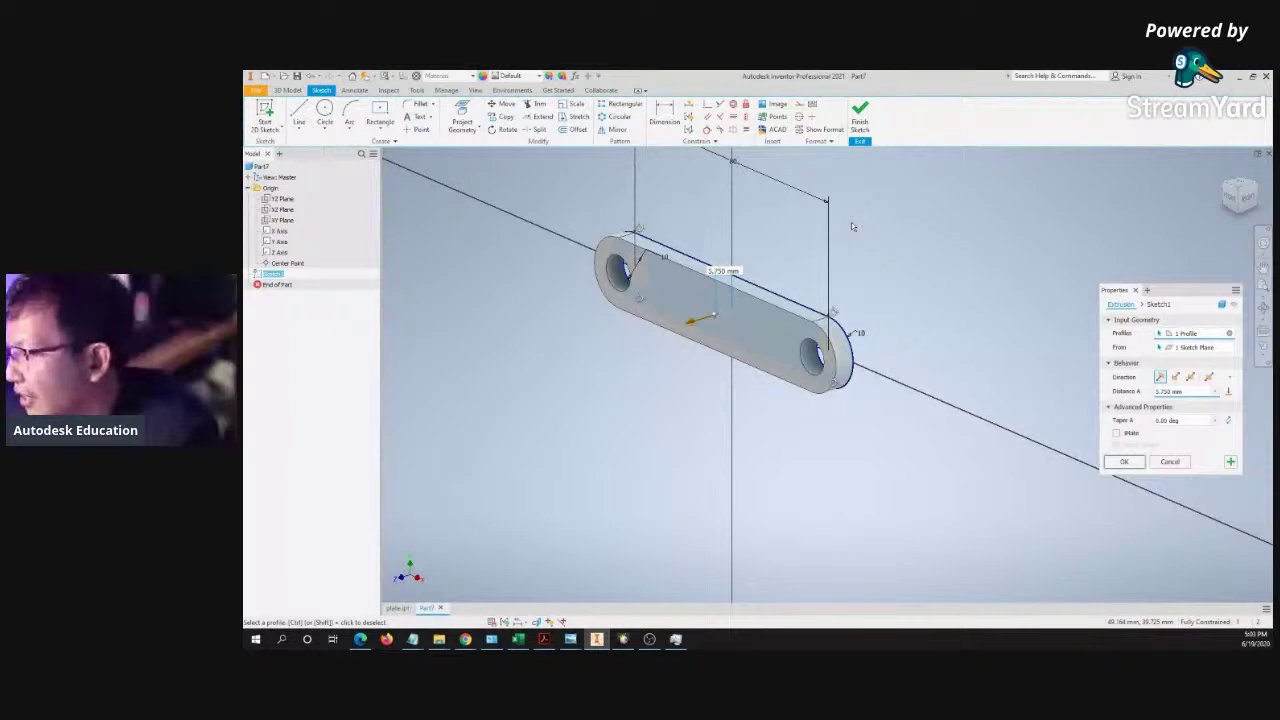
left_click(1190, 376)
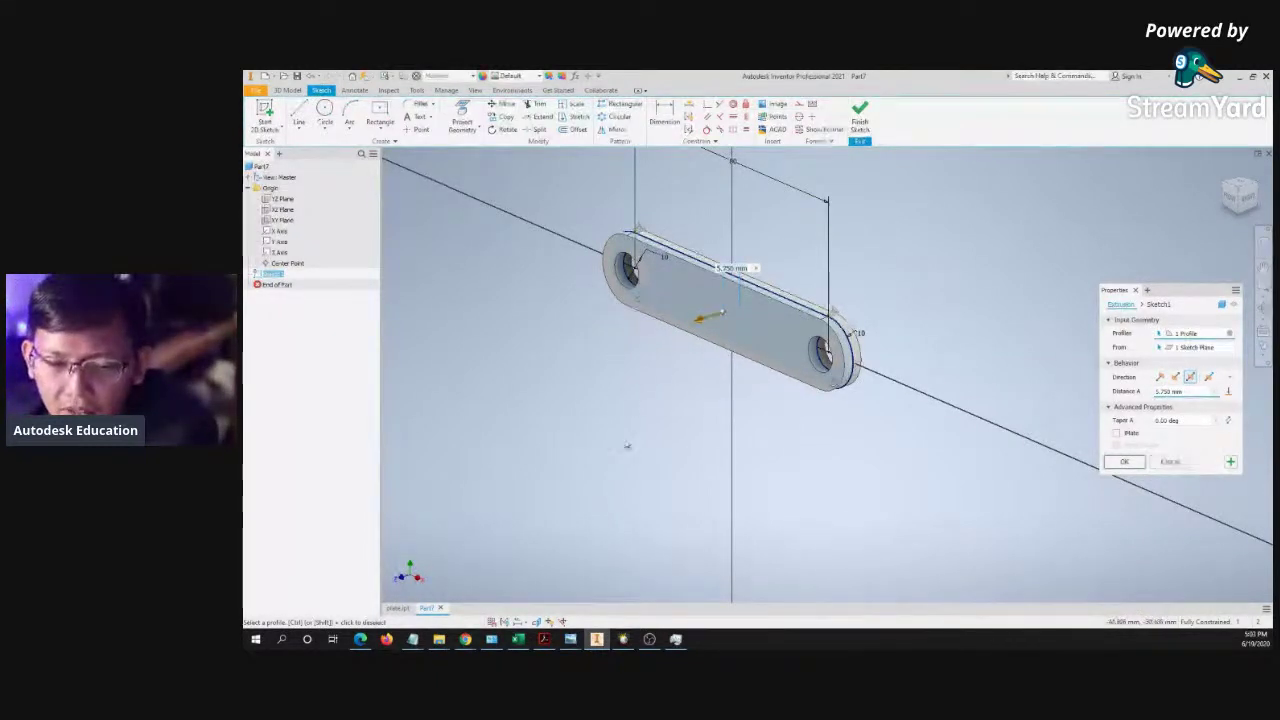
- Check the crosslink's thickness on the reference drawing, and complete the symmetric extrusion with a distance of 10 mm
key("alt+Tab")
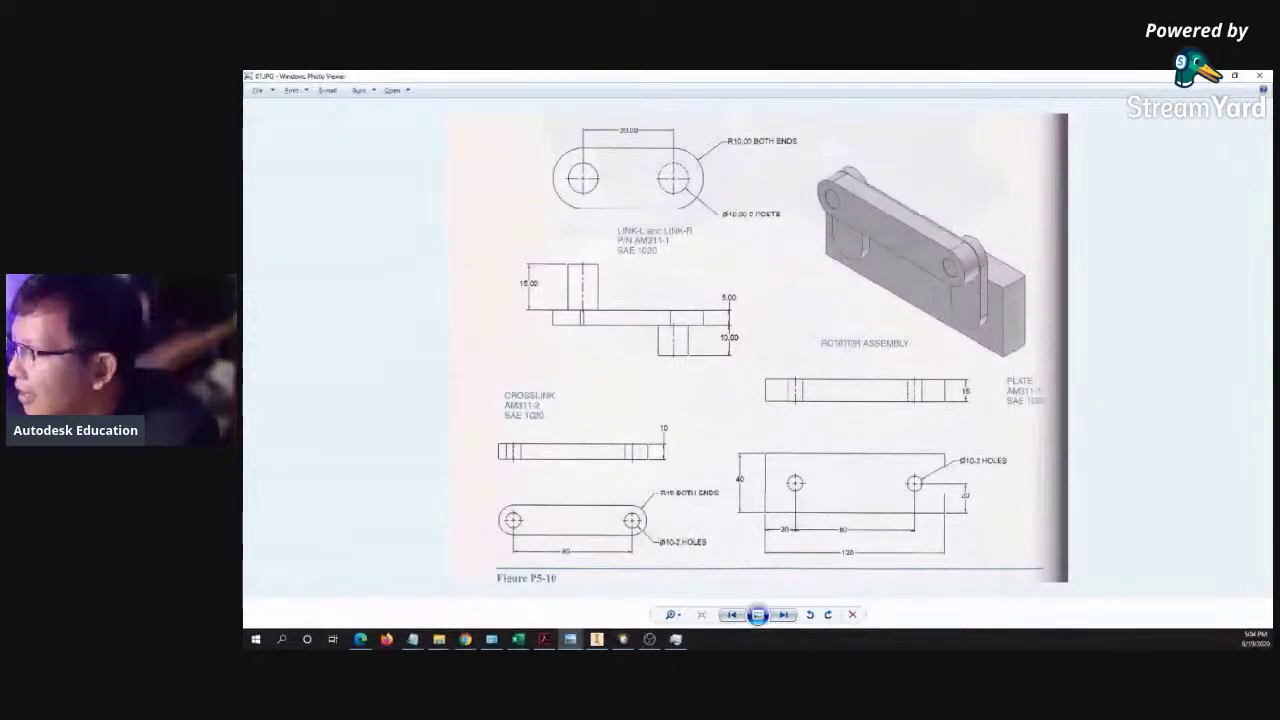
key("alt+Tab")
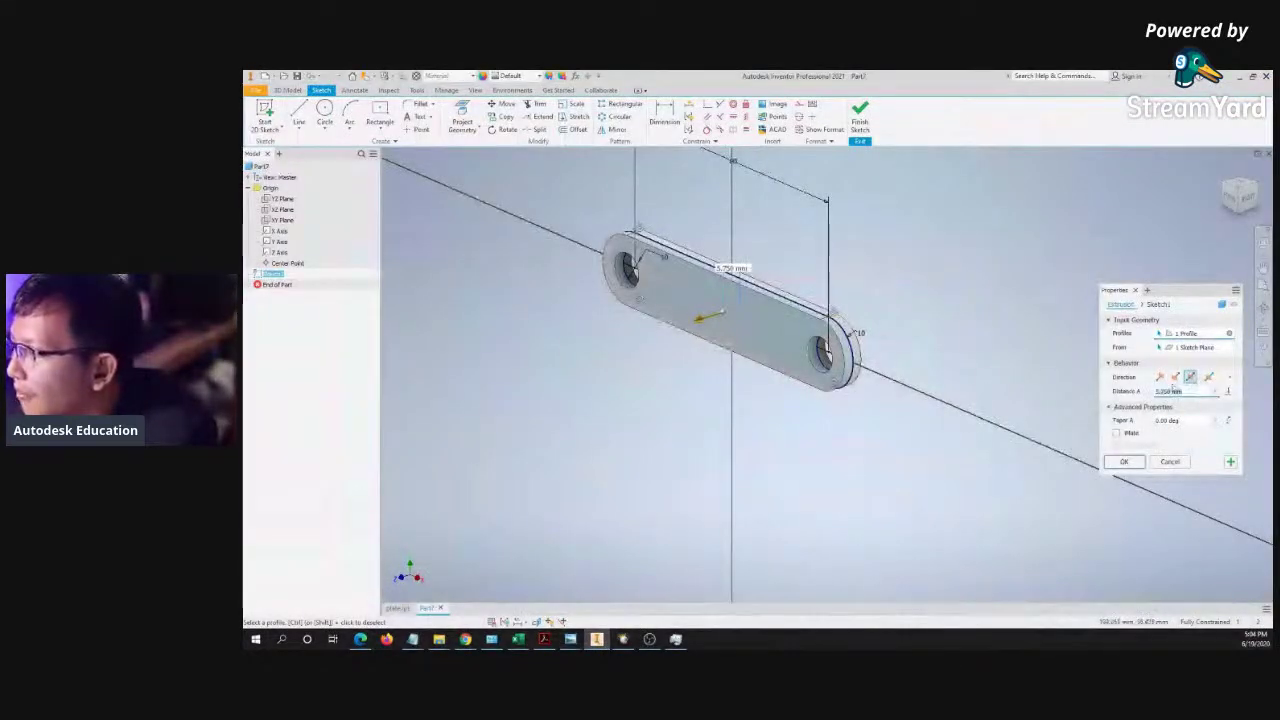
middle_click_drag(1000, 340, 952, 392, "shift")
mouse_move(787, 370)
left_mouse_down()
mouse_move(718, 370)
mouse_move(762, 375)
left_mouse_up()
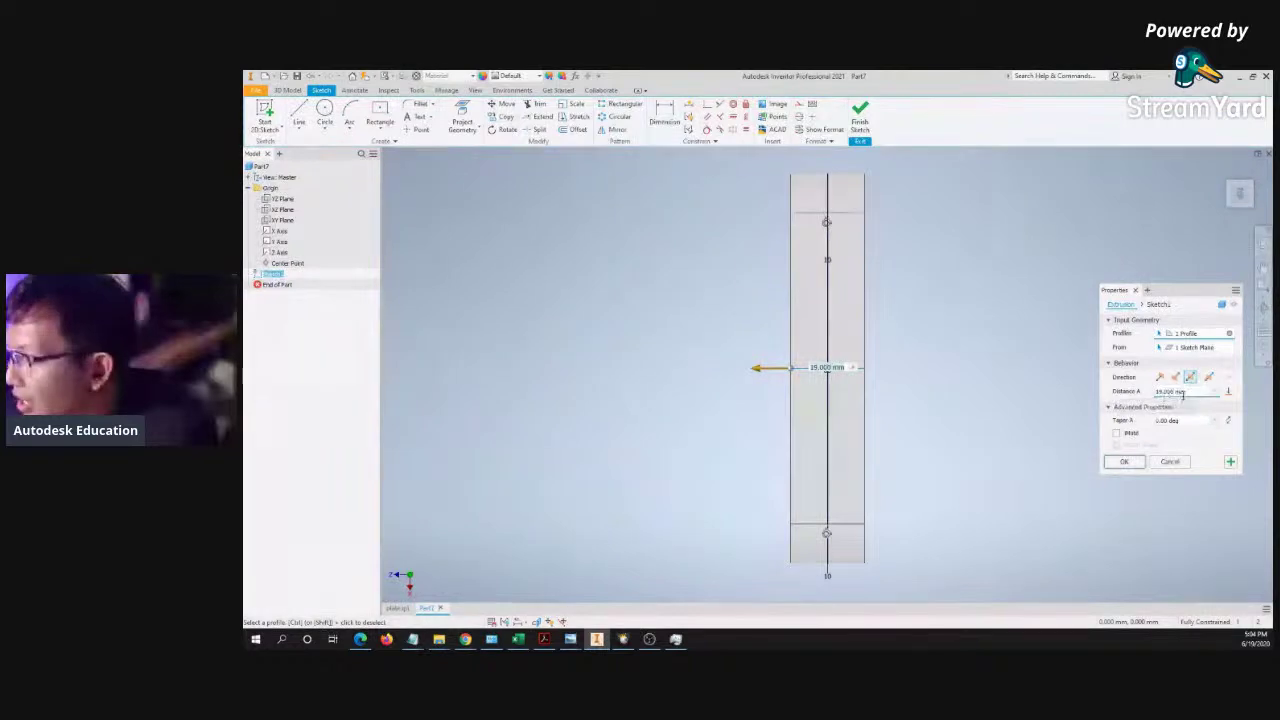
left_click_drag(1191, 392, 1097, 401)
type("10")
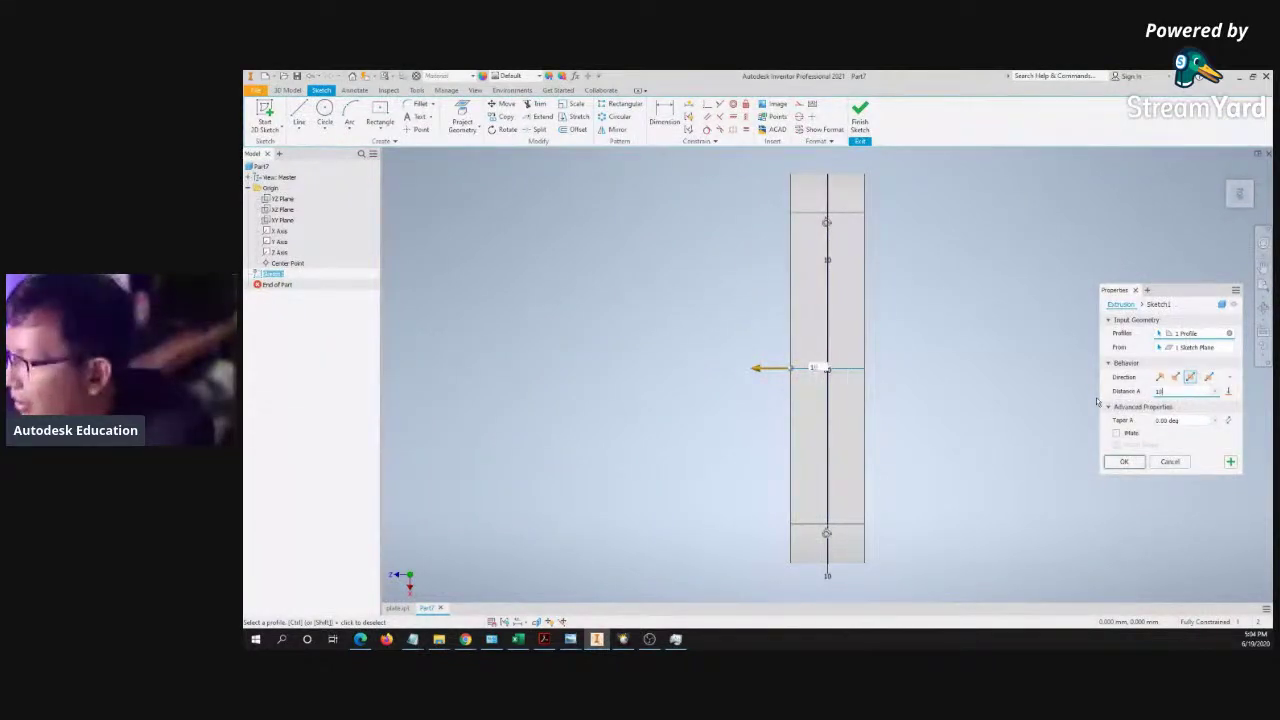
left_click(1124, 463)
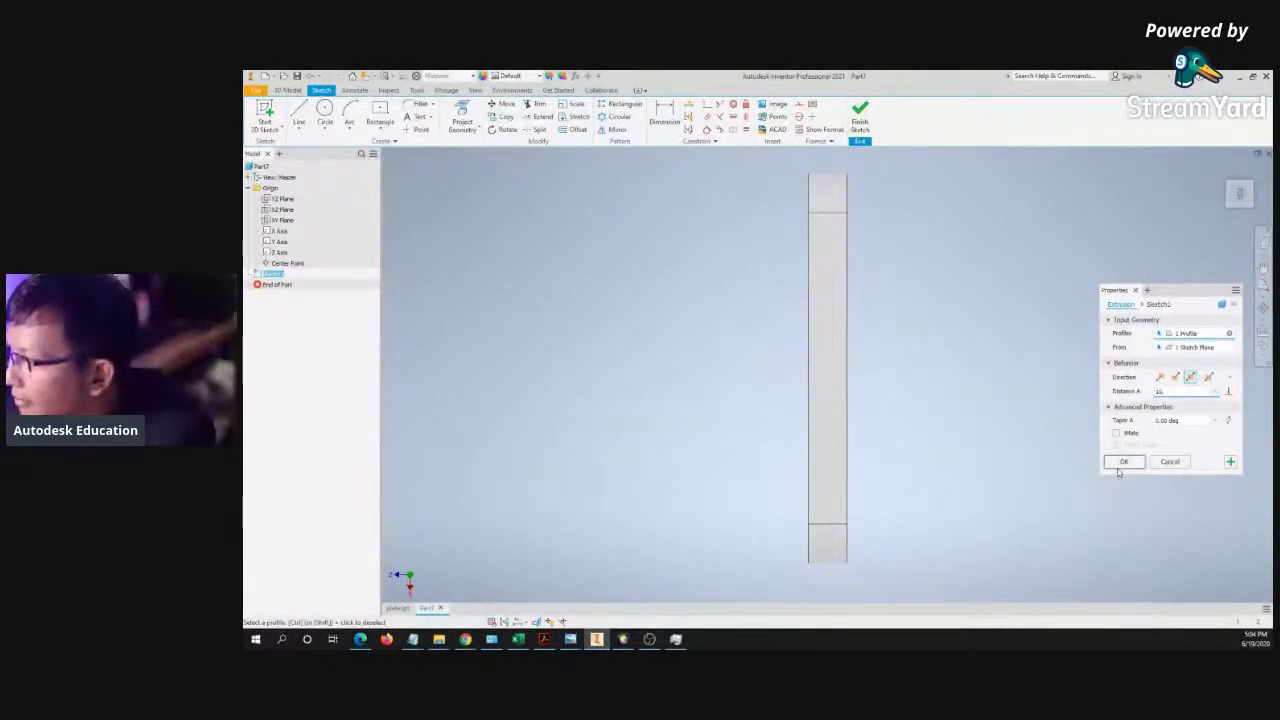
- Save the part as crosslink in the InventorAssembly20200619 folder, and check the saved file in File Explorer before returning to the model
left_click(1226, 173)
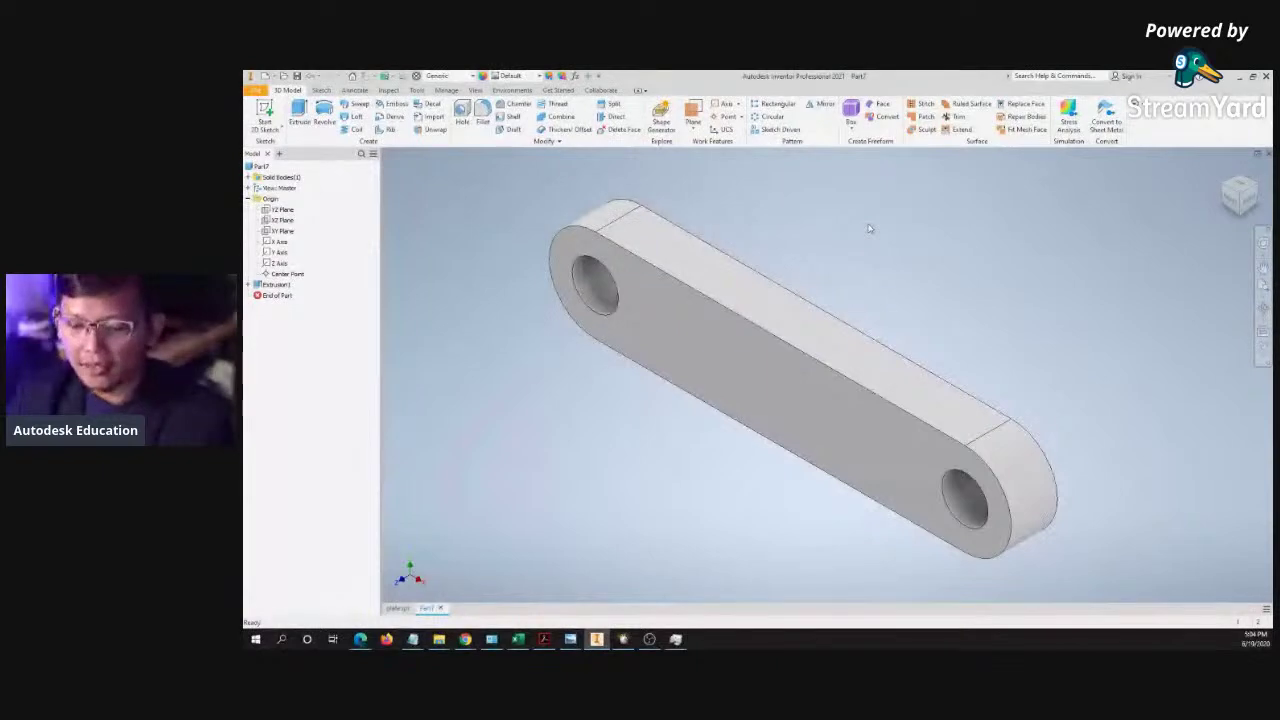
key("ctrl+s")
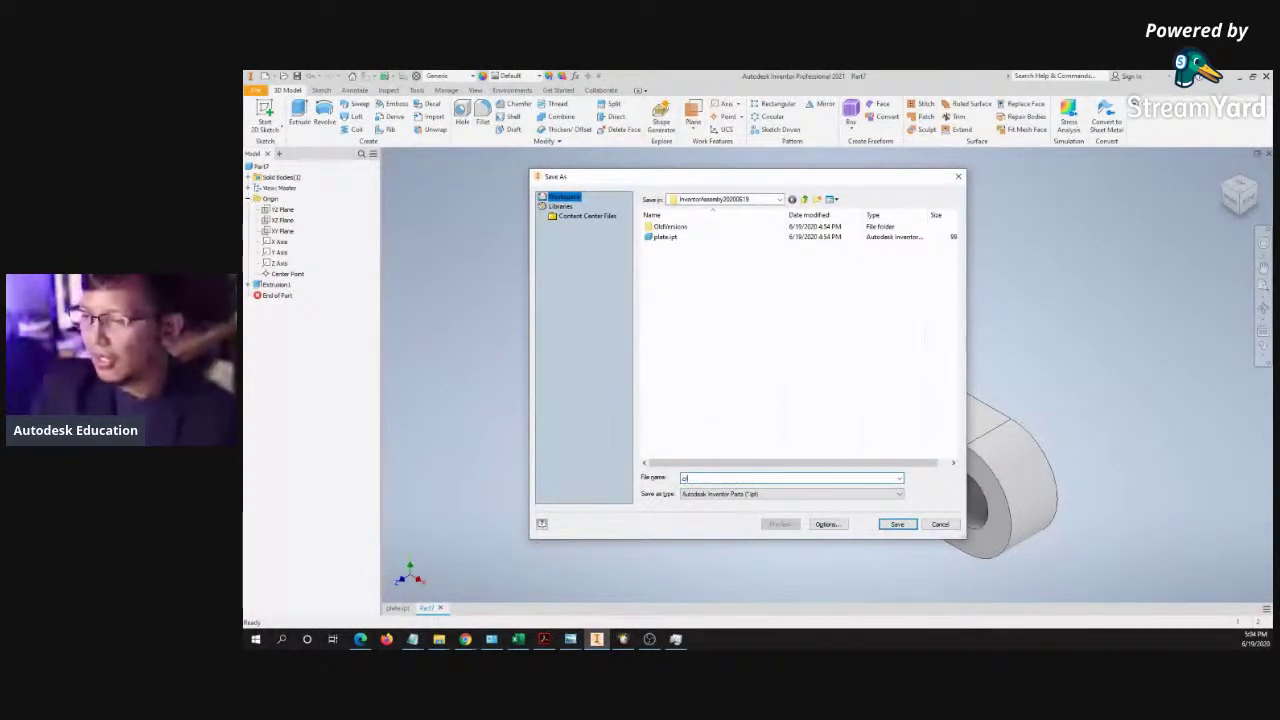
type("crosslink")
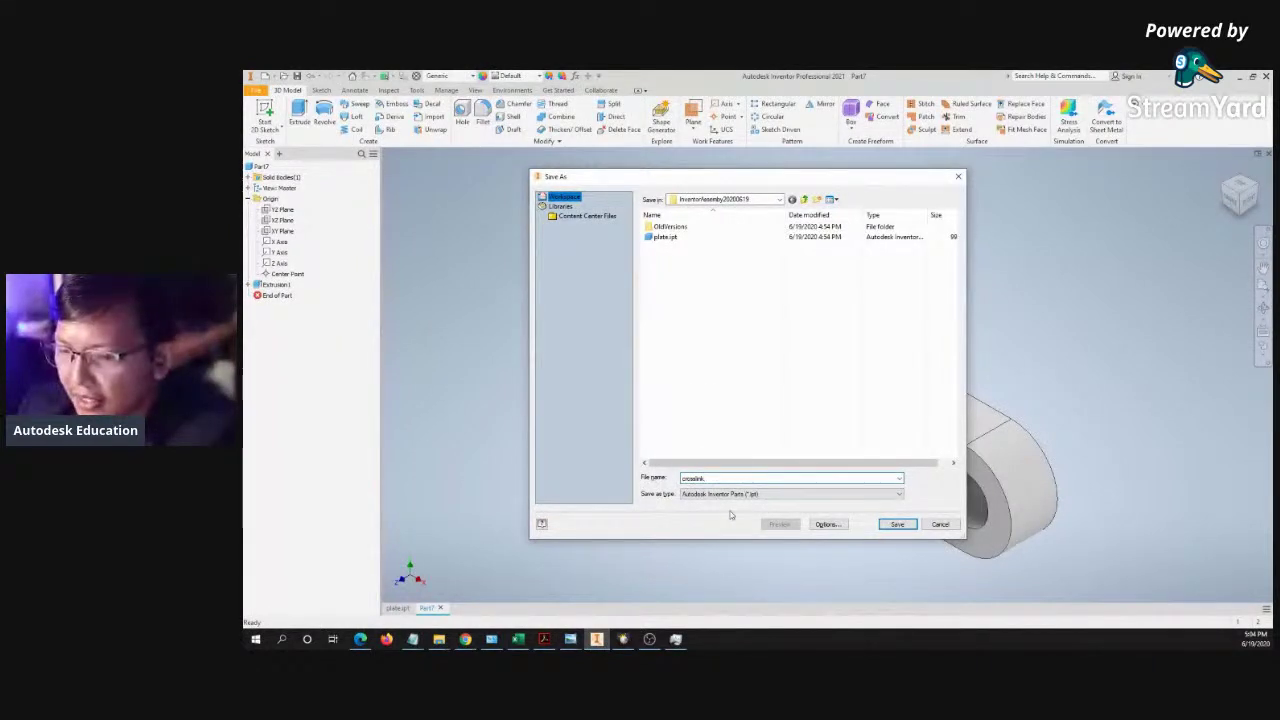
left_click(898, 524)
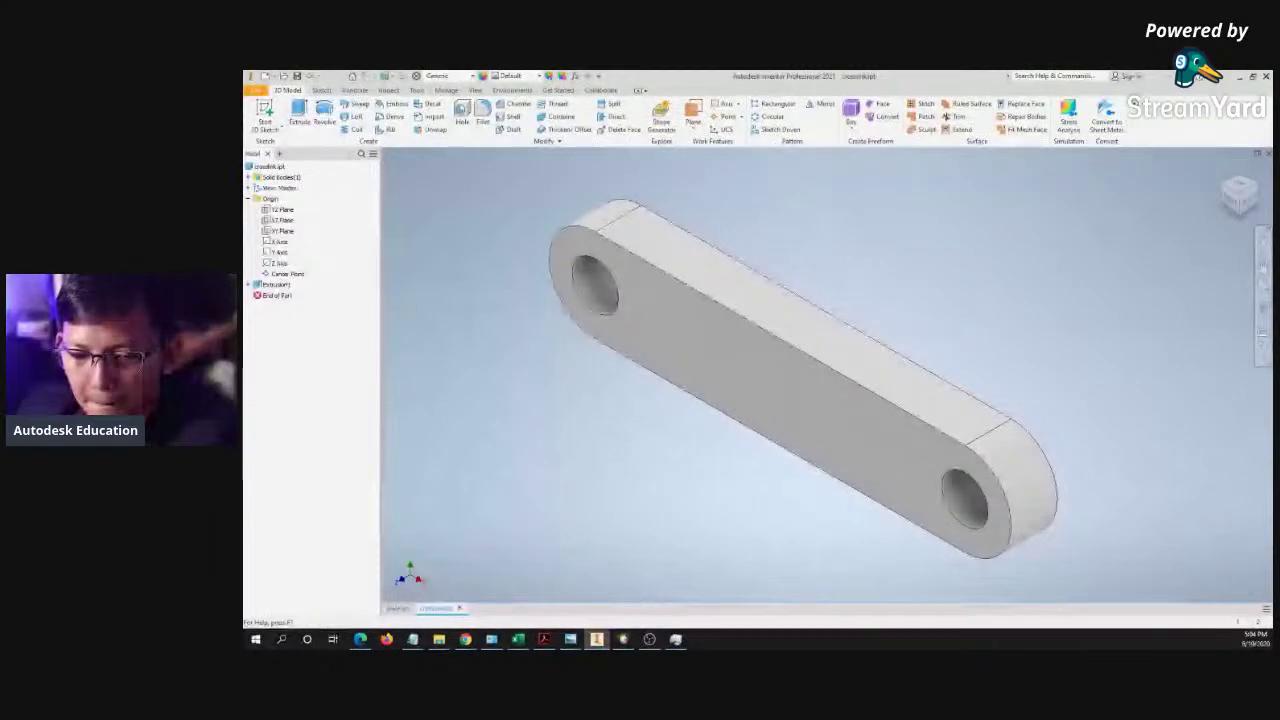
key("alt+Tab")
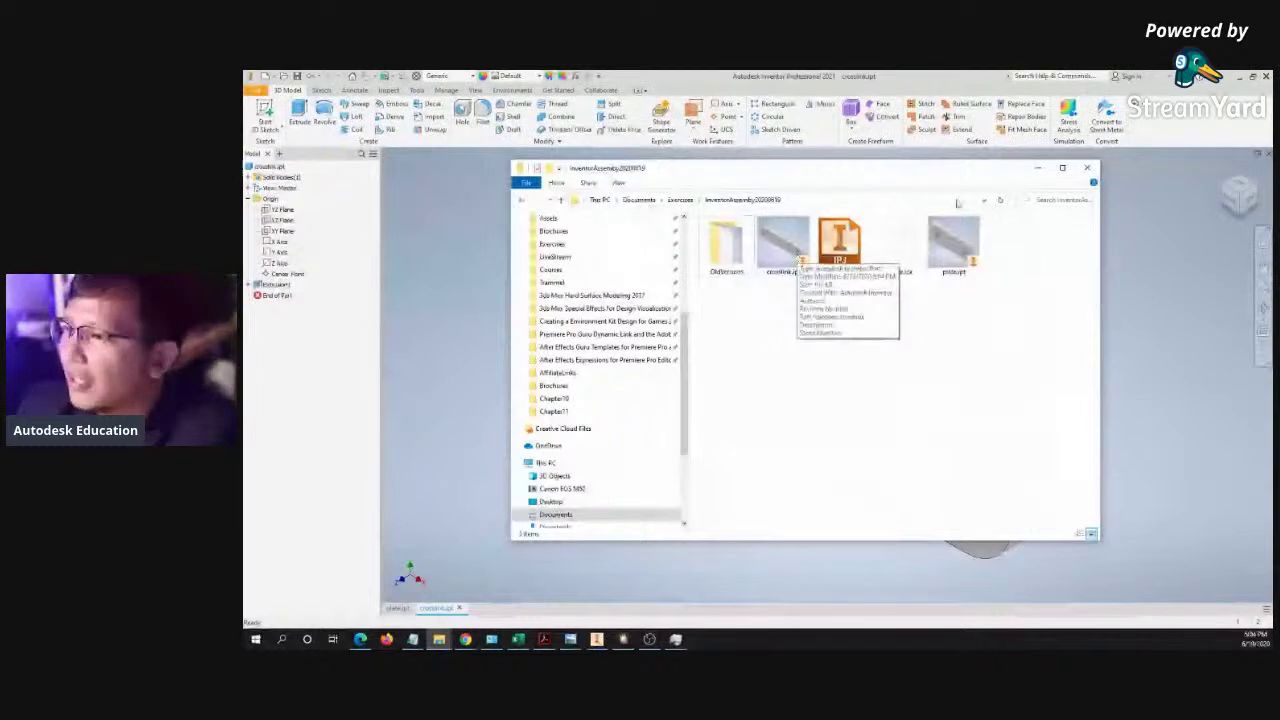
left_click(1037, 167)
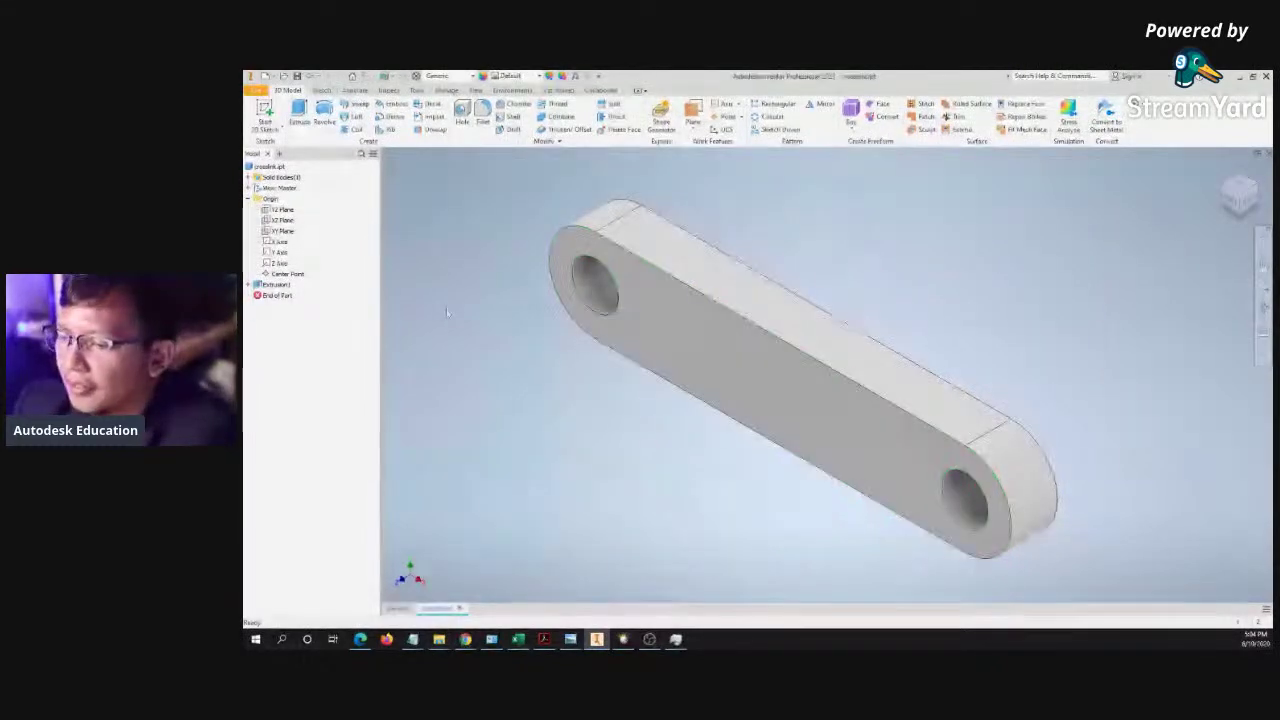
left_click(397, 609)
left_click(437, 608)
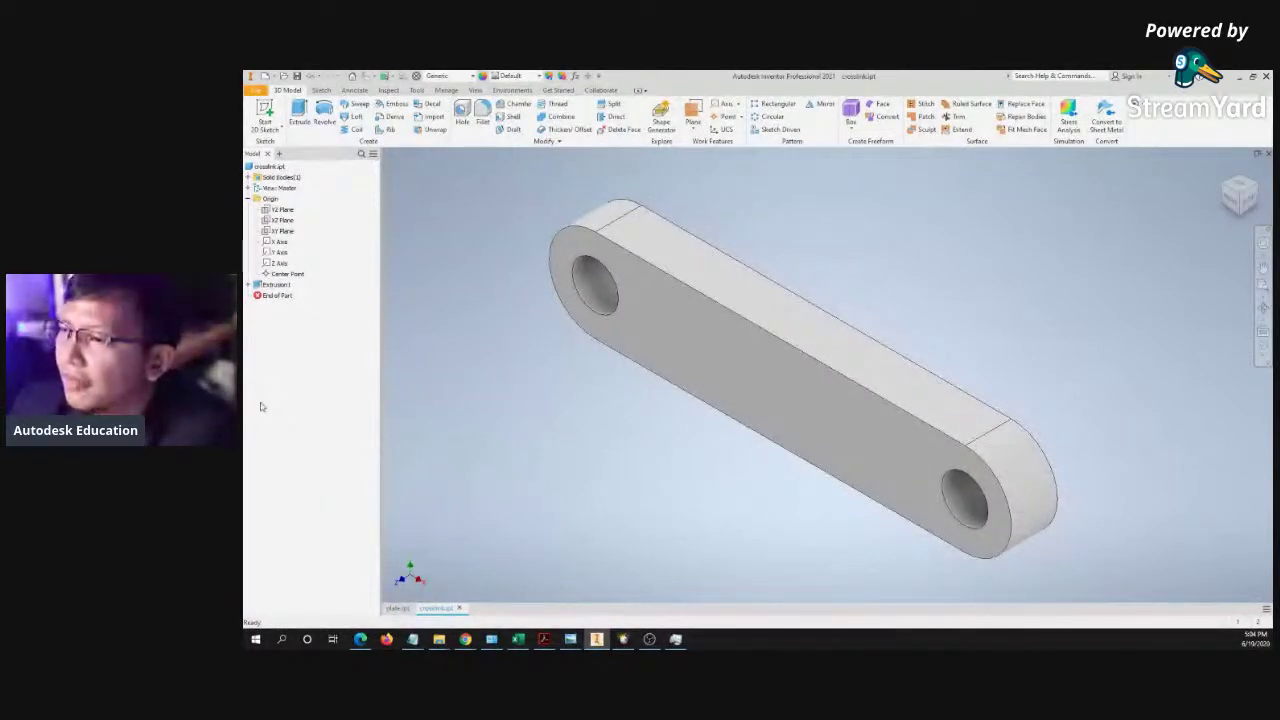
middle_click_drag(640, 400, 633, 403)
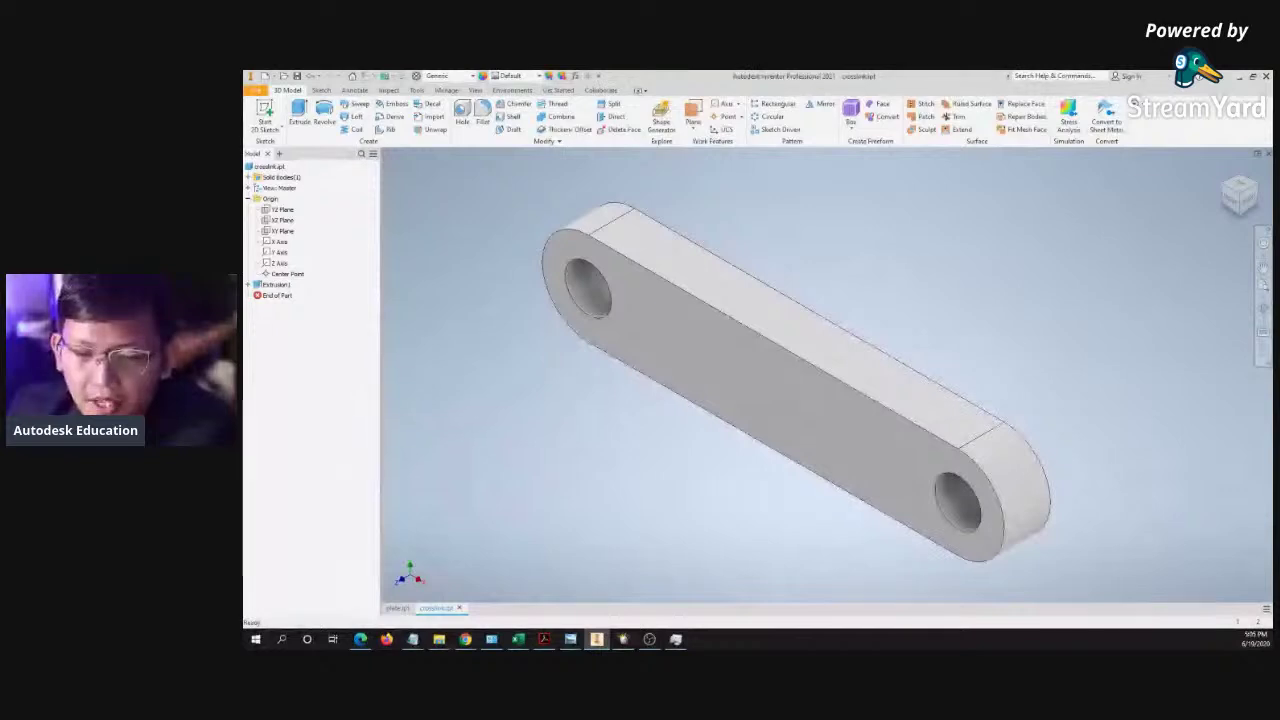
- Switch to Windows Photo Viewer to examine the dimensioned part drawings of the rotator assembly, and return to Inventor
key("alt+Tab")
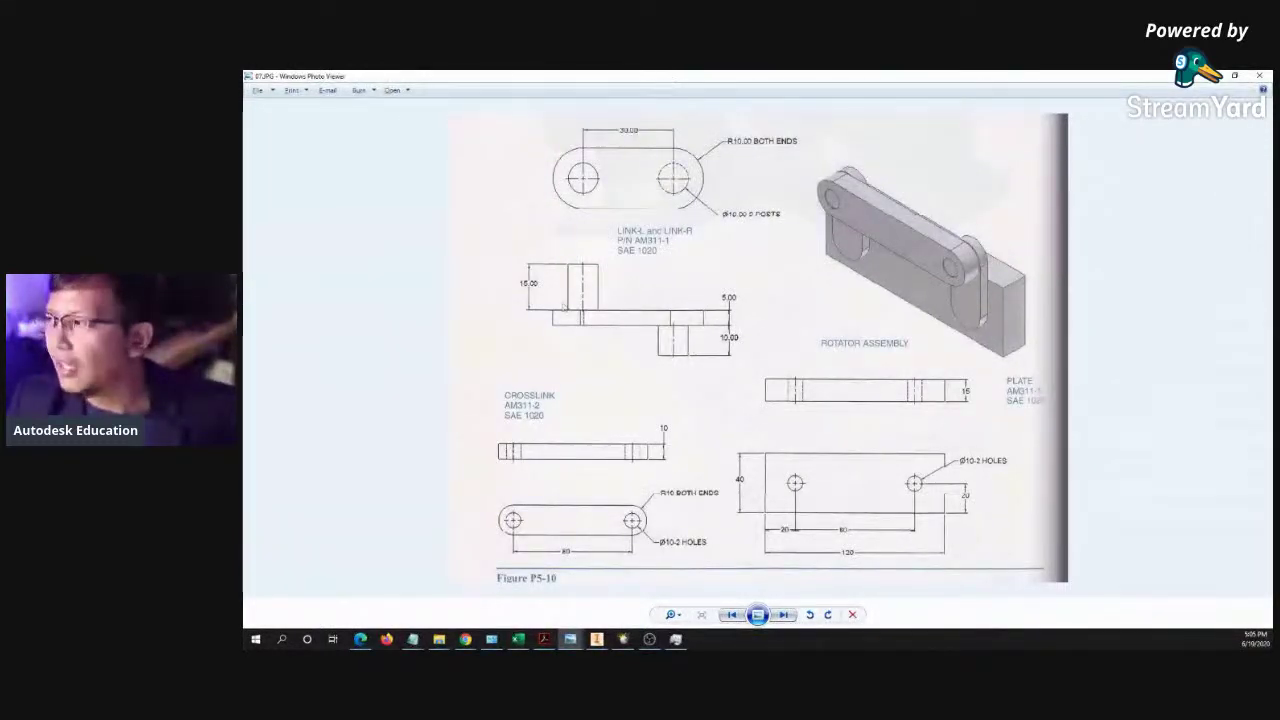
left_click(1233, 78)
left_click_drag(857, 78, 805, 250)
left_click(472, 258)
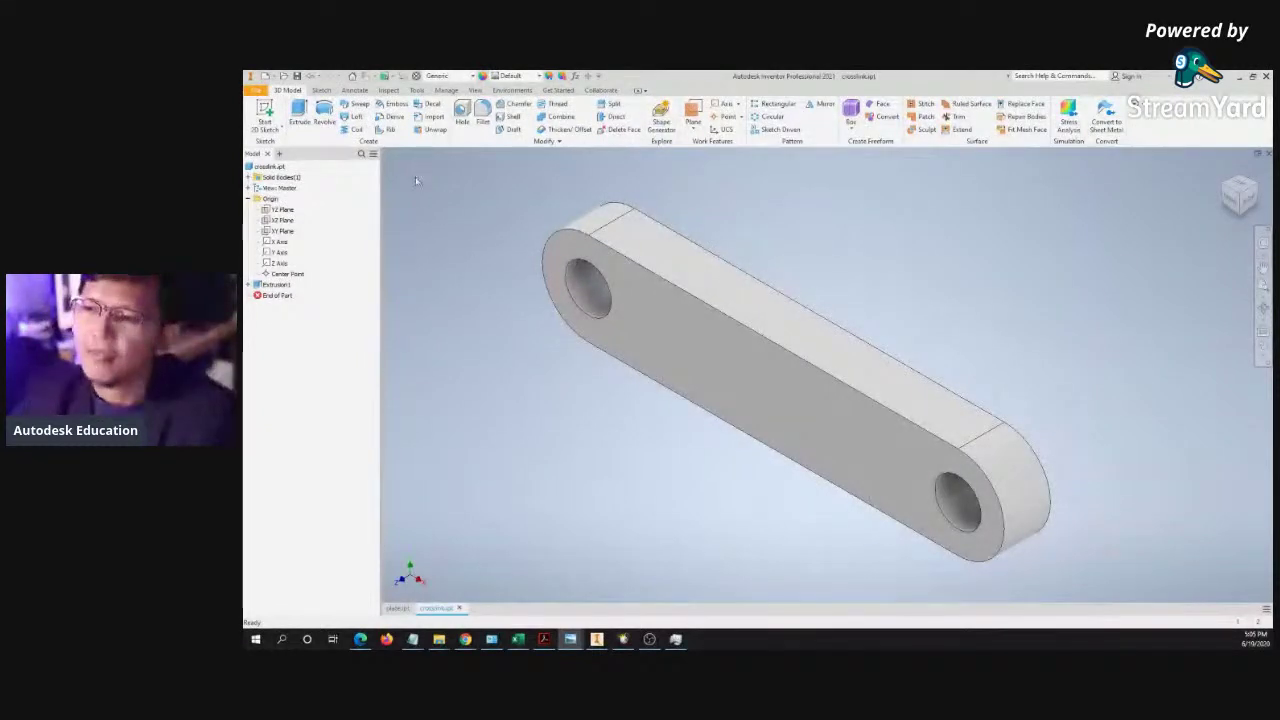
- Create a new part from the default part template
left_click(265, 78)
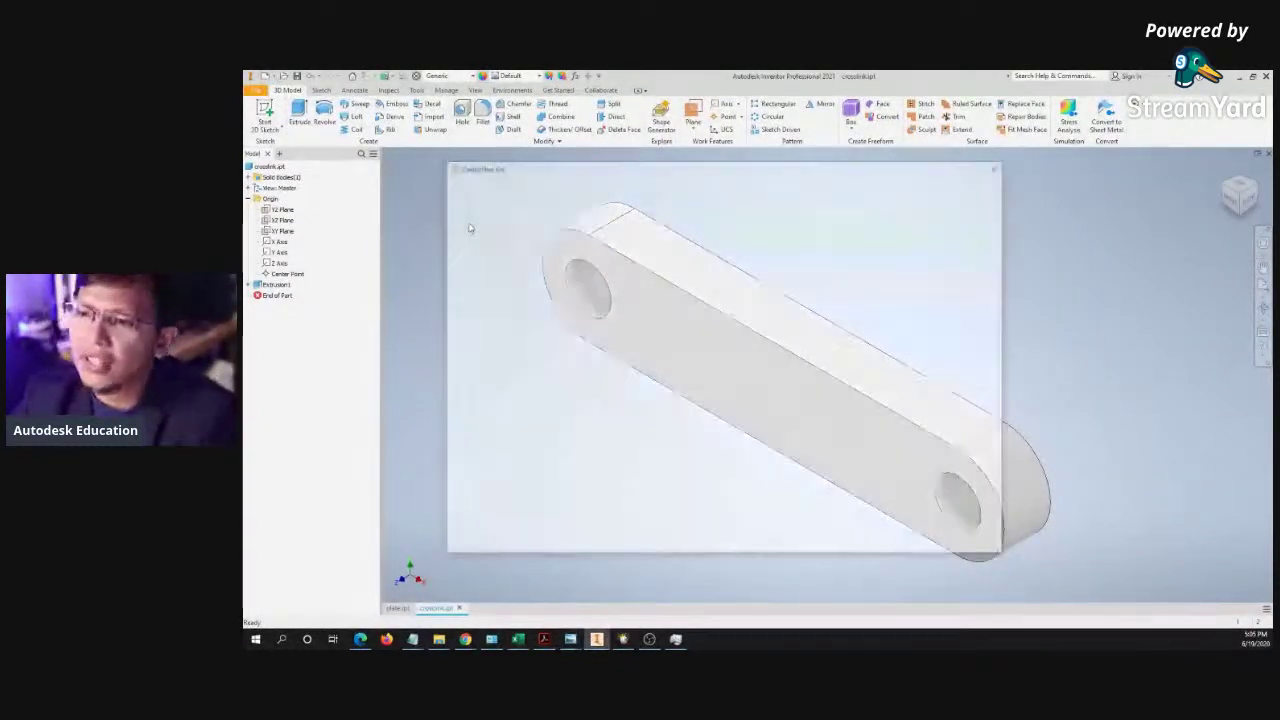
key("Escape")
left_click(274, 77)
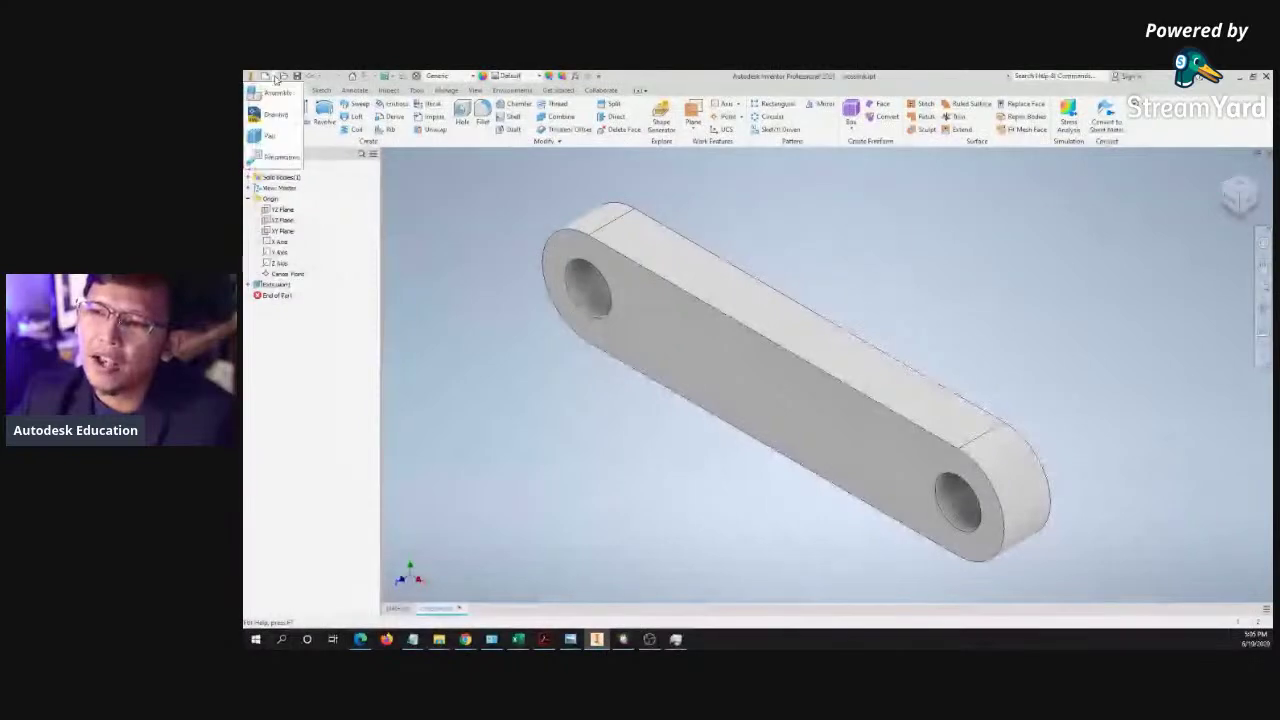
left_click(270, 136)
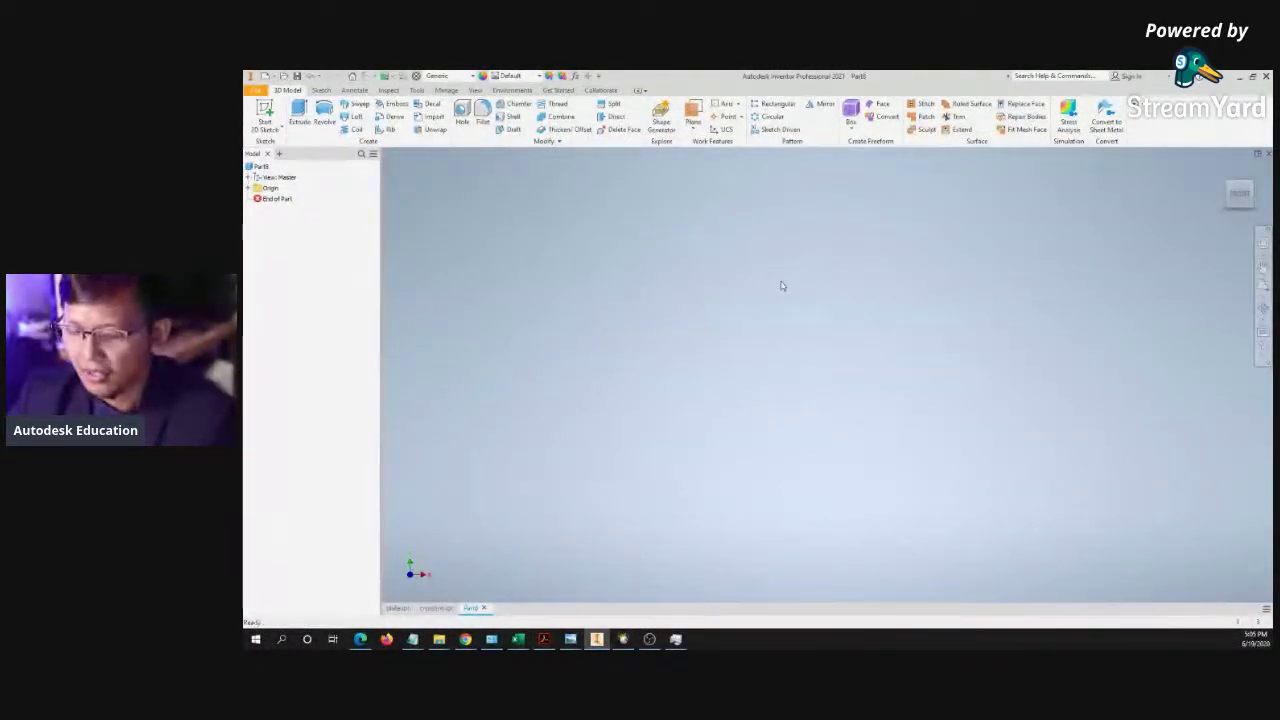
- Start a 2D sketch on the new part's XY origin plane
key("s")
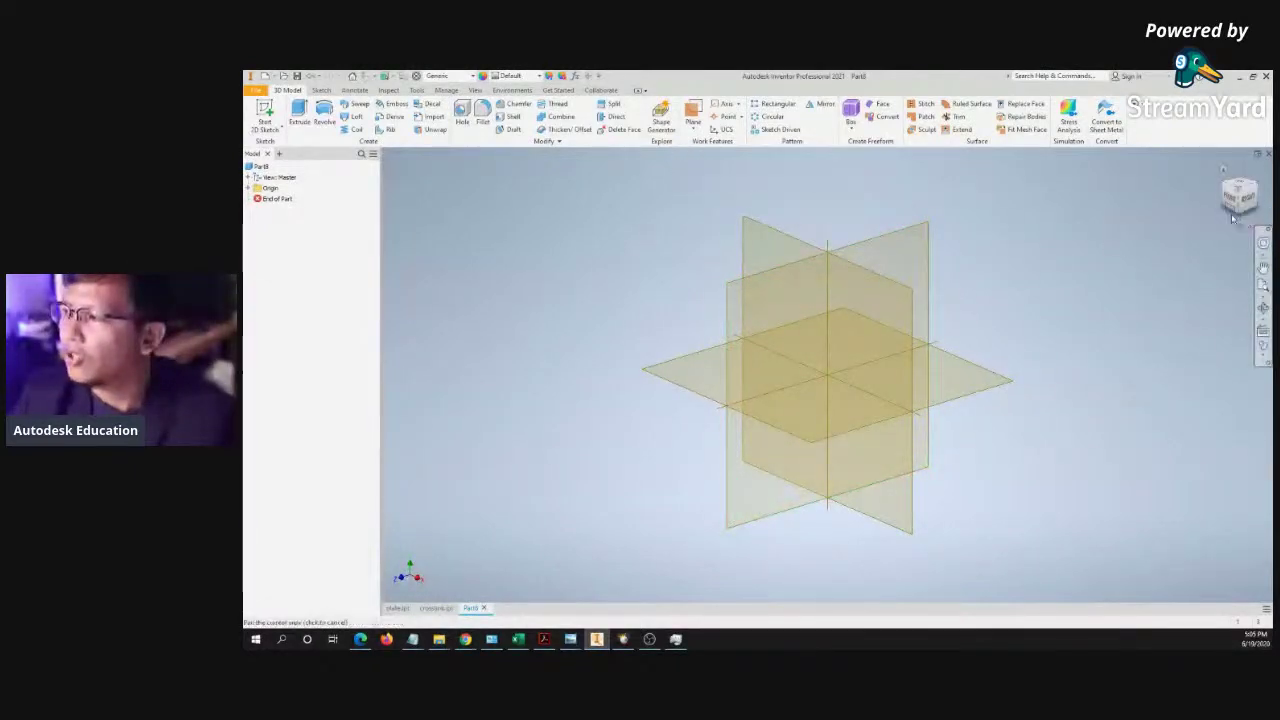
middle_click_drag(1071, 203, 1071, 203)
key("F6")
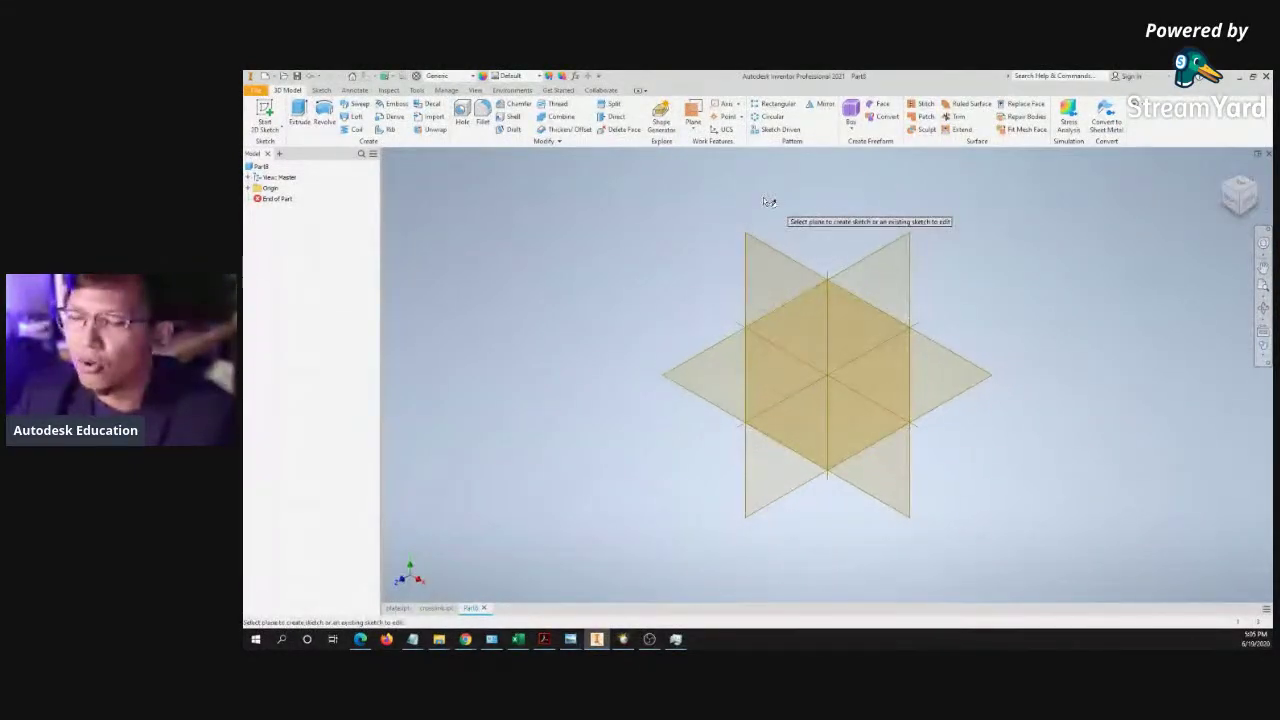
left_click(772, 255)
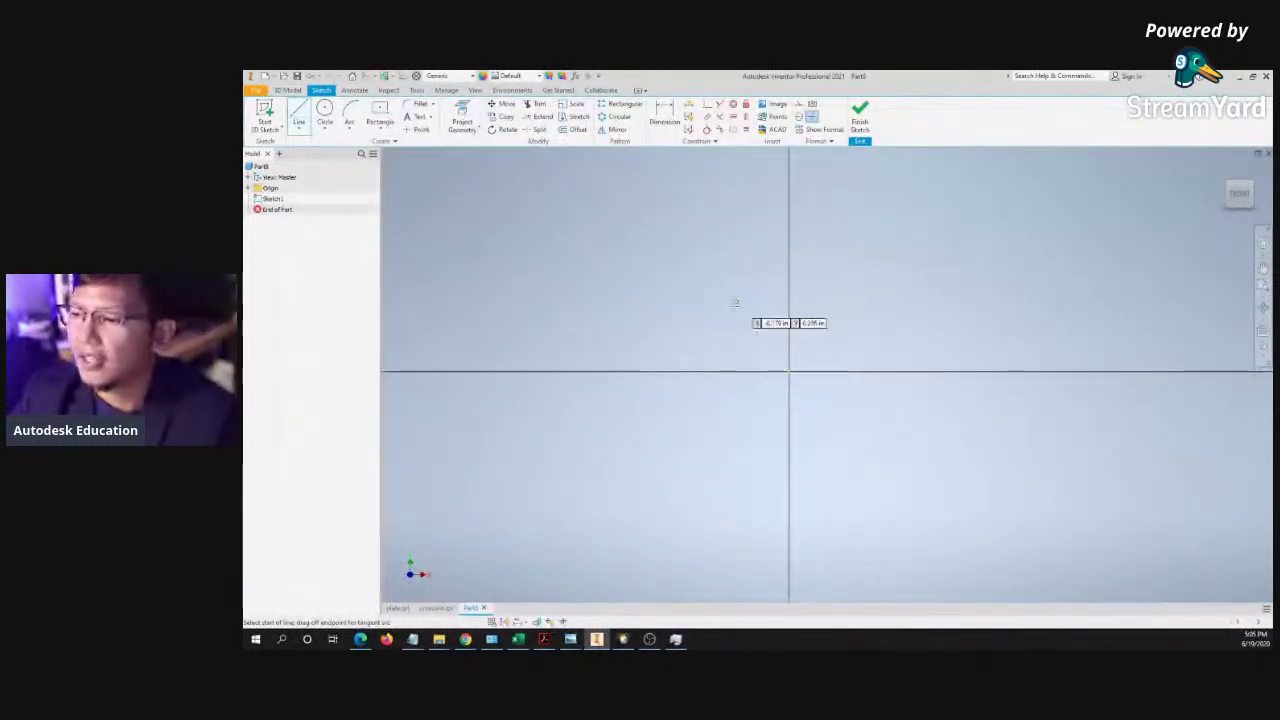
- Sketch a trial line continued by an arc just above the origin, and delete the trial geometry
left_click(686, 338)
left_click(892, 333)
mouse_move(892, 333)
left_mouse_down()
mouse_move(937, 384)
mouse_move(956, 332)
left_mouse_up()
key("Escape")
left_click_drag(594, 249, 1011, 397)
key("Escape")
mouse_move(617, 255)
left_mouse_down()
mouse_move(975, 380)
mouse_move(1017, 371)
left_mouse_up()
key("Delete")
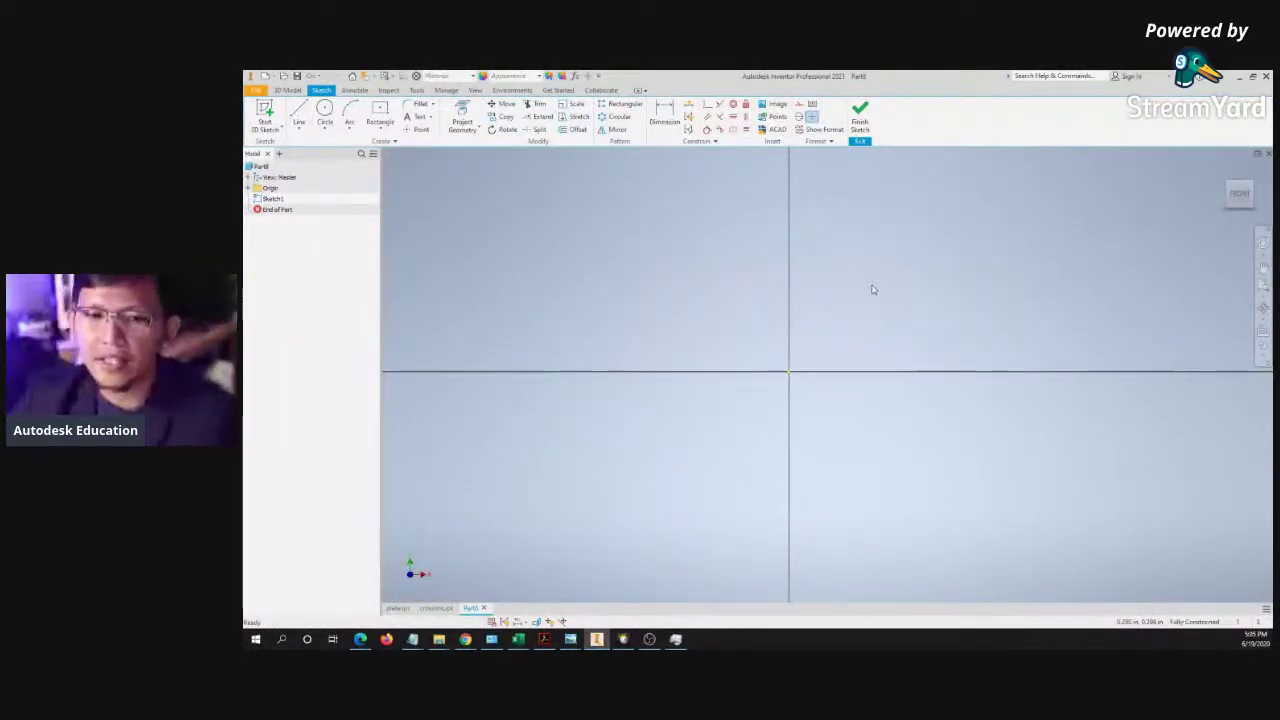
- Sketch a sloped line that continues into an arc above the horizontal axis, and delete both
scroll(671, 323, "down", 2)
key("l")
left_click(673, 267)
left_click(886, 221)
left_click(886, 220)
left_click_drag(886, 220, 906, 276)
key("Escape")
left_click_drag(617, 179, 945, 318)
key("Delete")
- Sketch a horizontal line with an arc continuing from its end, and remove both from the sketch
key("l")
left_click(630, 210)
left_click(629, 210)
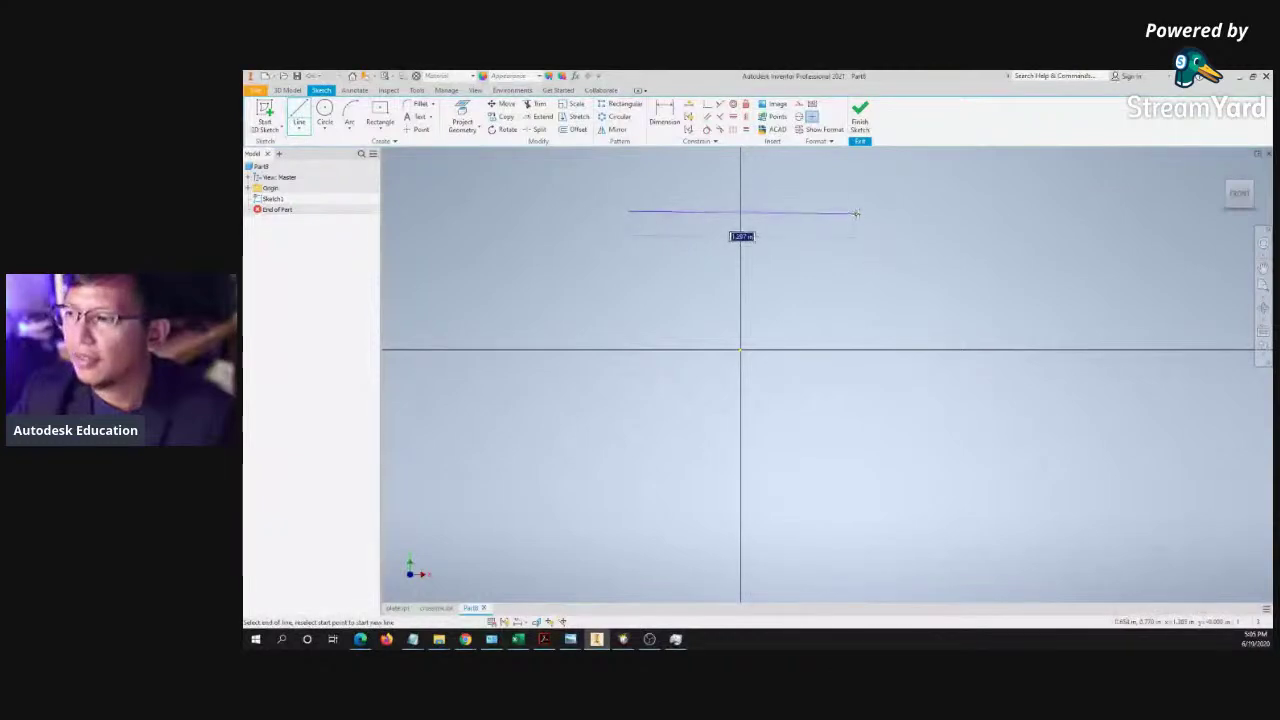
left_click(862, 210)
mouse_move(862, 210)
left_mouse_down()
mouse_move(860, 252)
mouse_move(875, 187)
mouse_move(900, 214)
left_mouse_up()
key("Escape")
left_click_drag(597, 177, 967, 268)
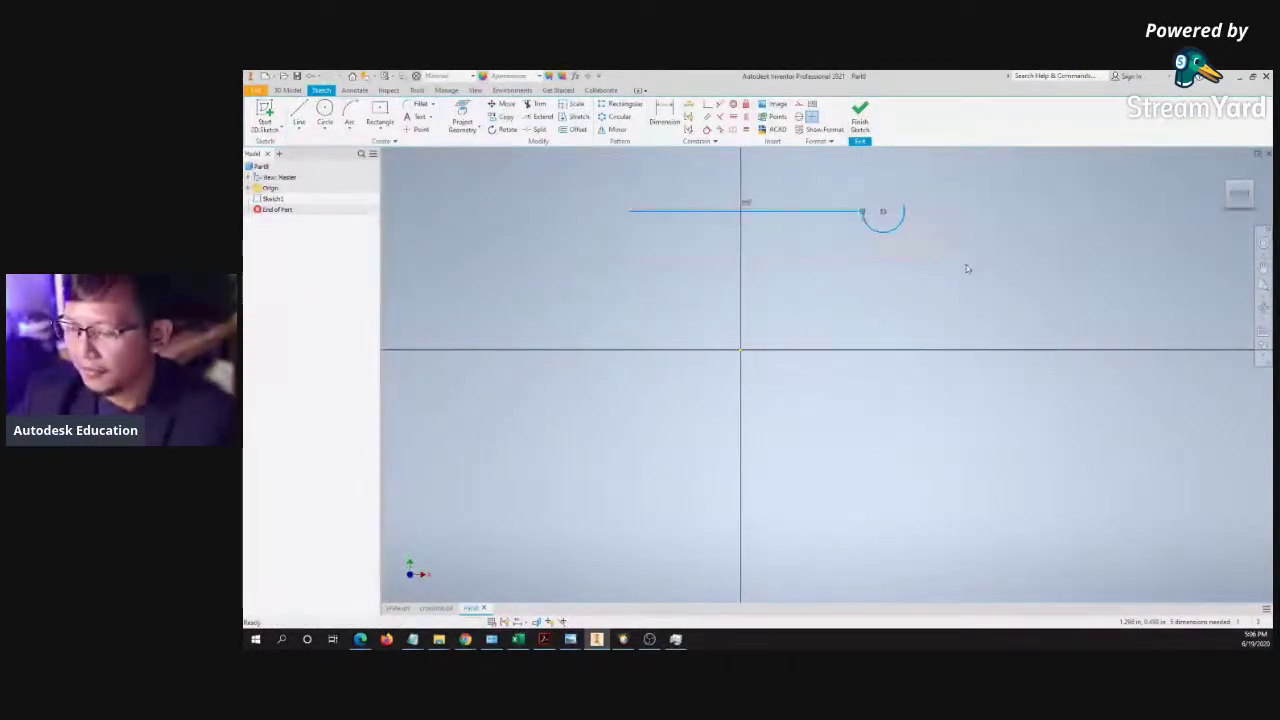
key("Delete")
- Sketch two separate, slightly sloped lines, each continued by an arc, and delete all of them
key("l")
left_click(677, 263)
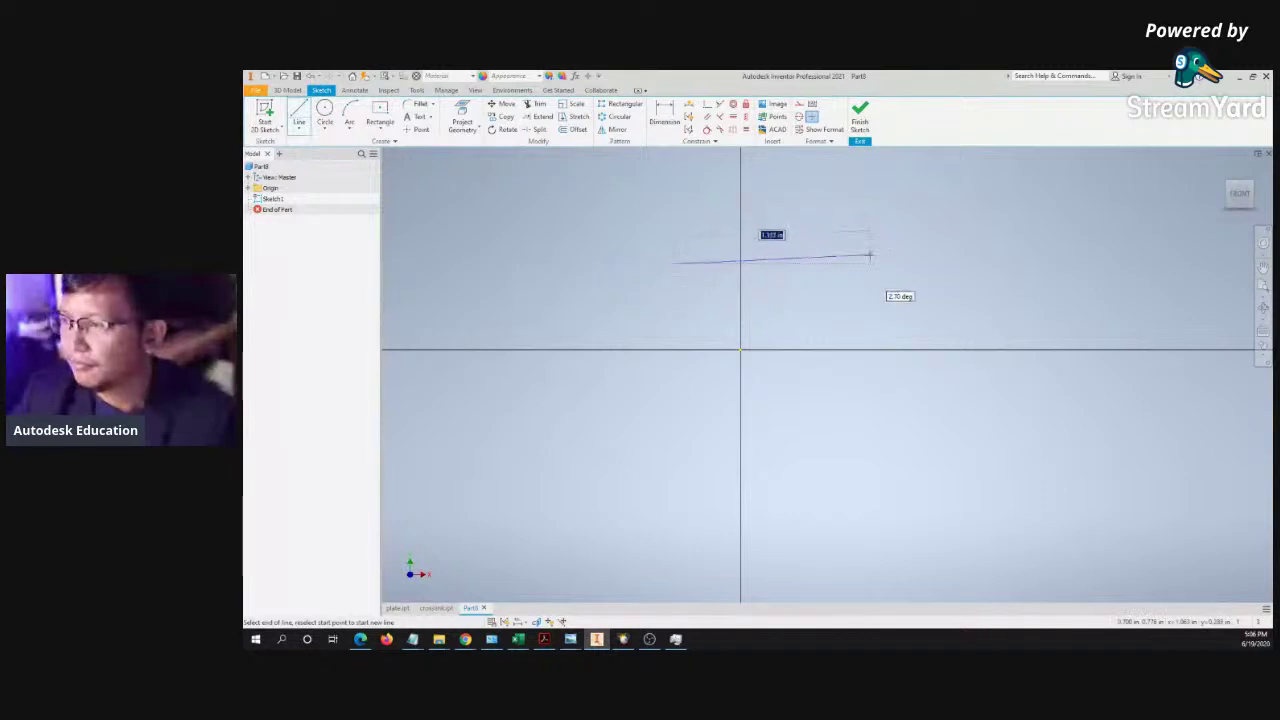
left_click(875, 252)
left_click_drag(874, 252, 828, 234)
left_click(625, 183)
left_click(863, 176)
mouse_move(863, 176)
left_mouse_down()
mouse_move(877, 222)
mouse_move(893, 192)
left_mouse_up()
key("Escape")
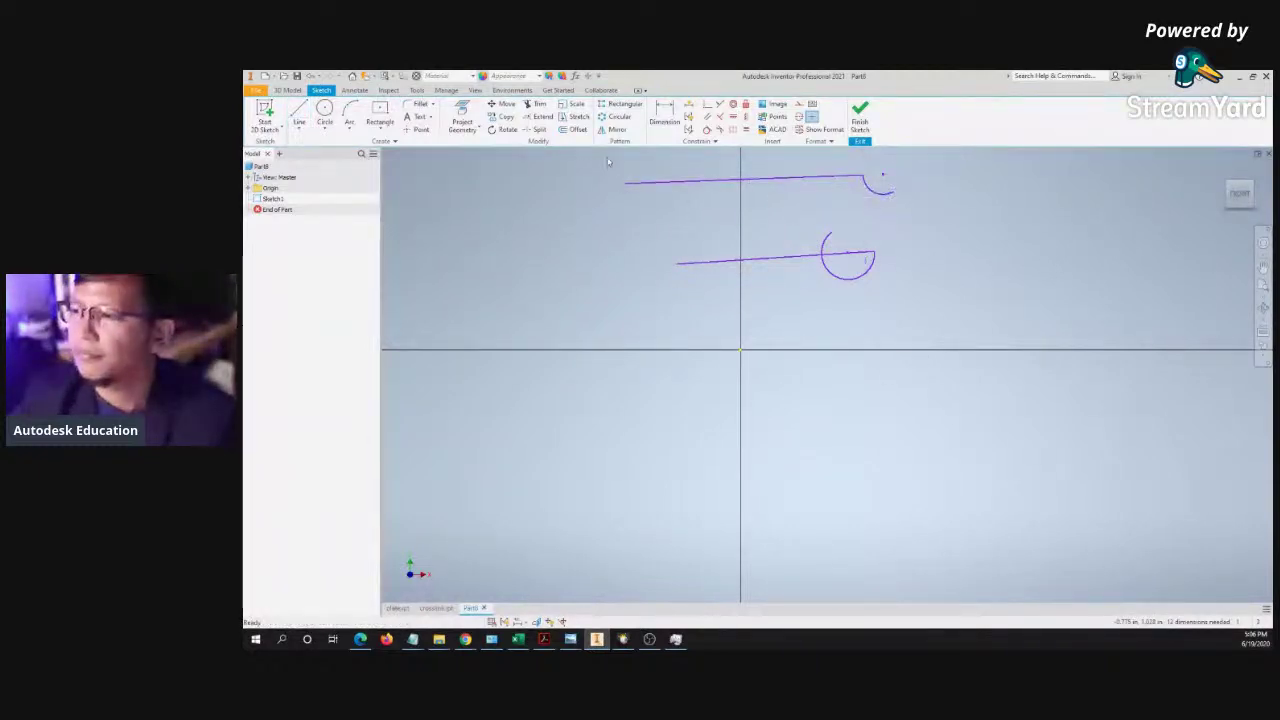
left_click_drag(602, 158, 960, 312)
key("Delete")
- Draw a two-point center rectangle about 3 in wide, centered on the sketch origin
key("l")
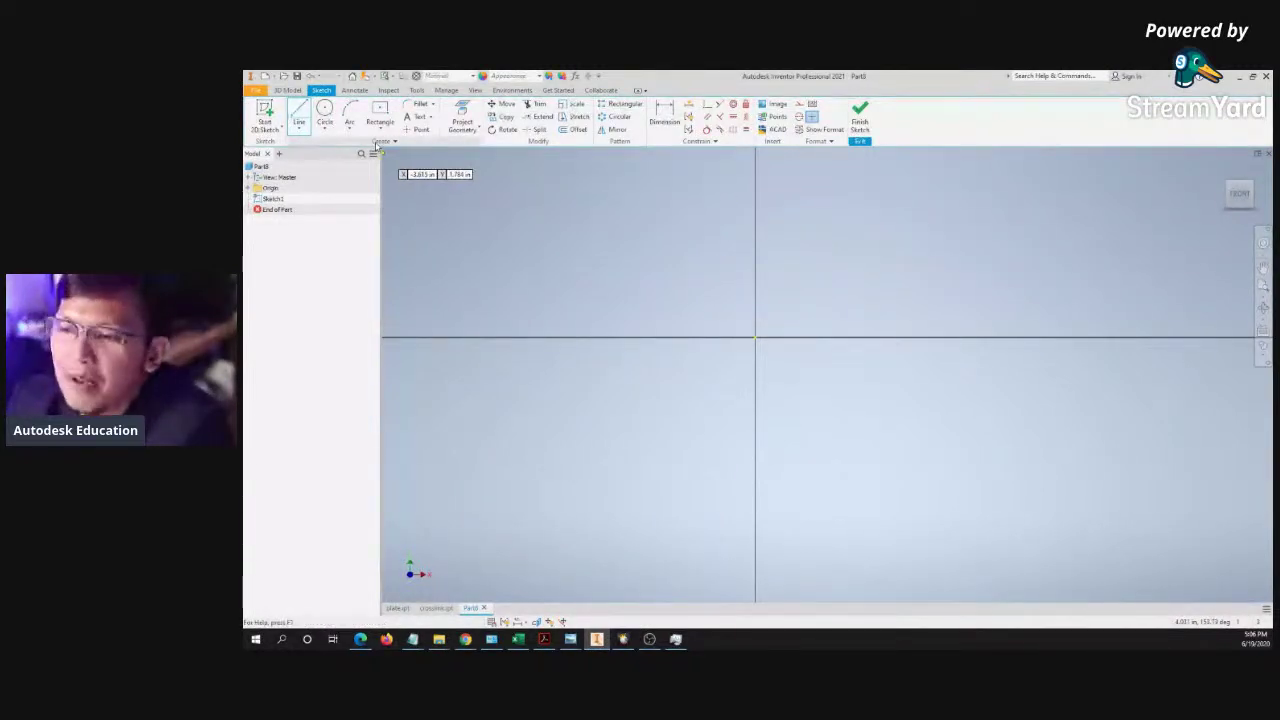
left_click(380, 112)
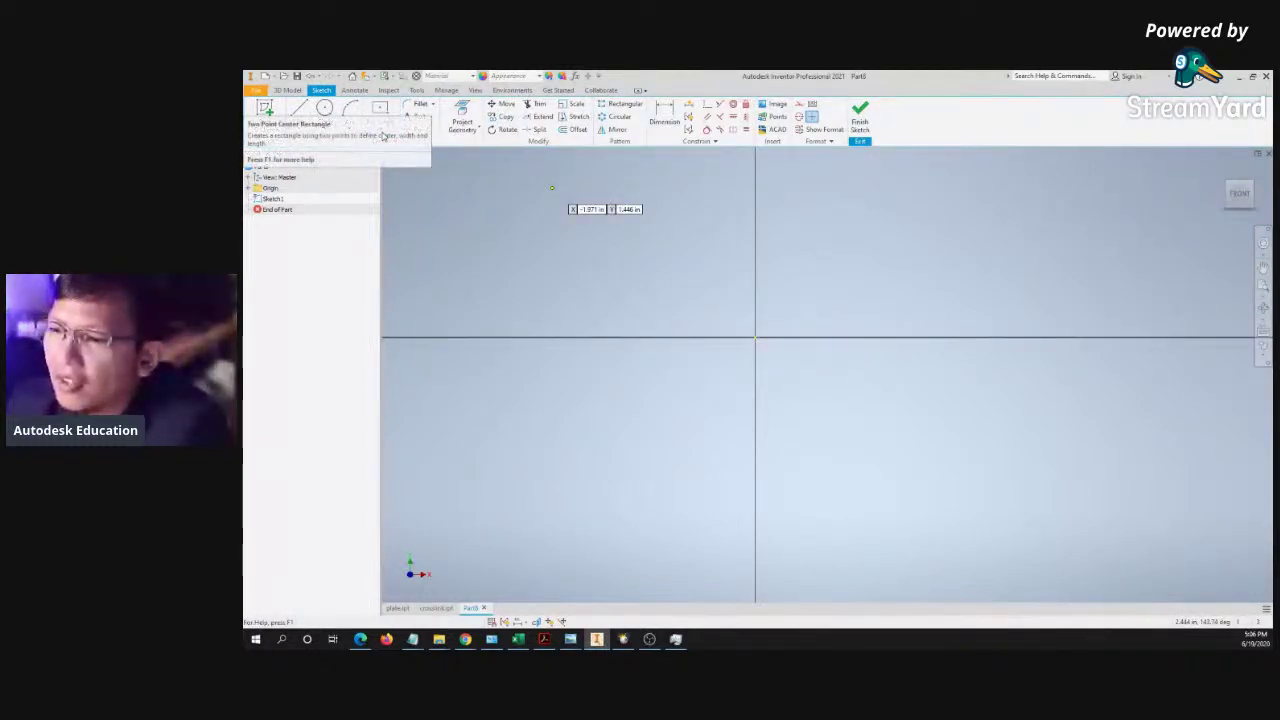
left_click(755, 338)
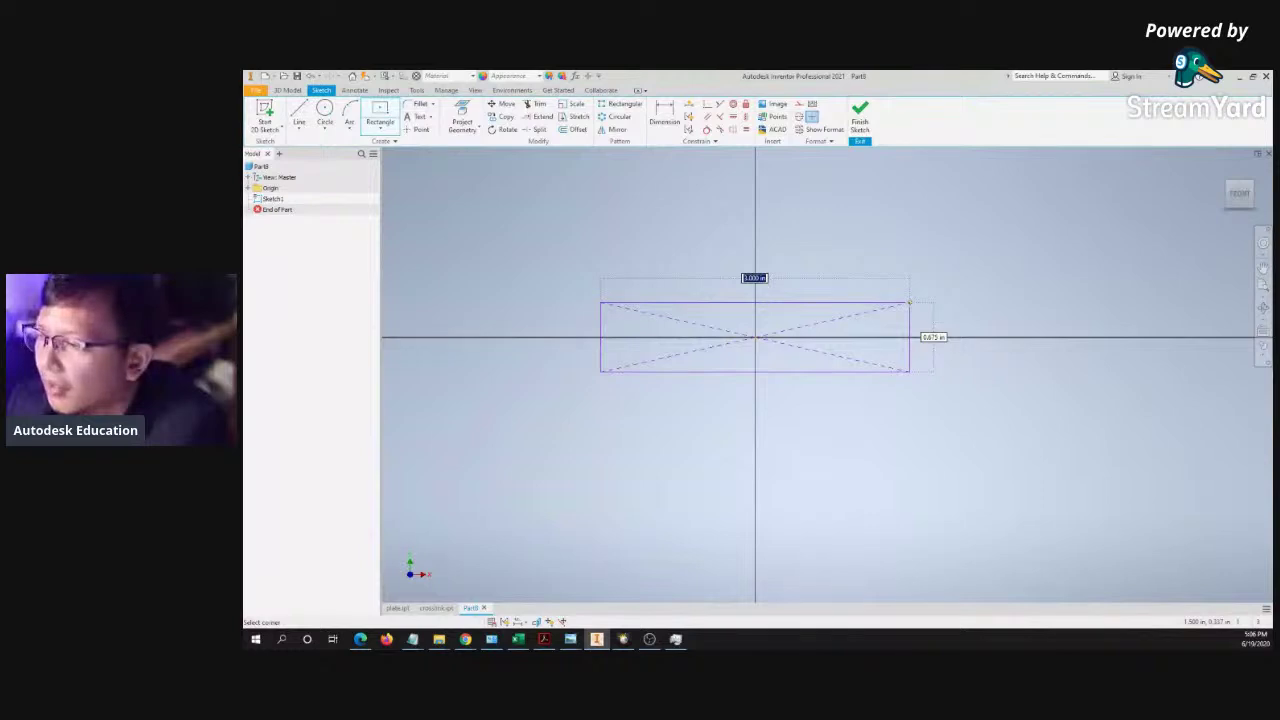
left_click(910, 298)
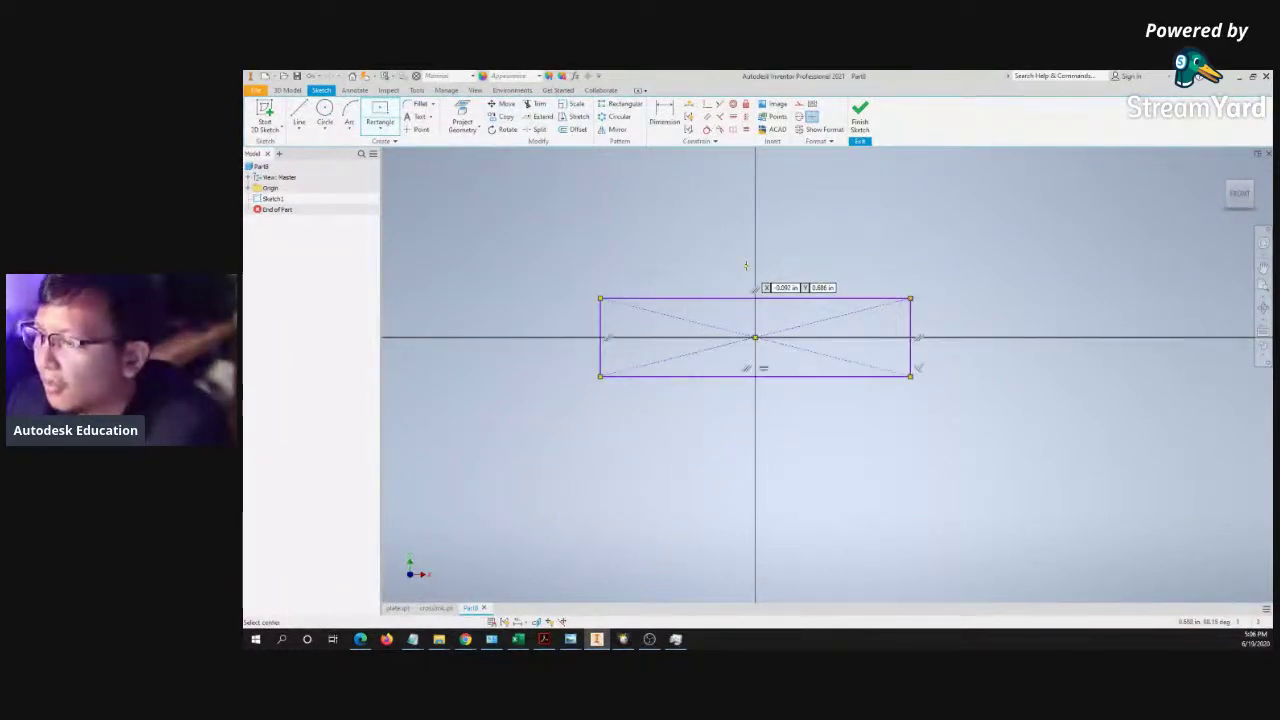
- Dimension the rectangle's width and set it to 30 mm
key("d")
left_click(840, 267)
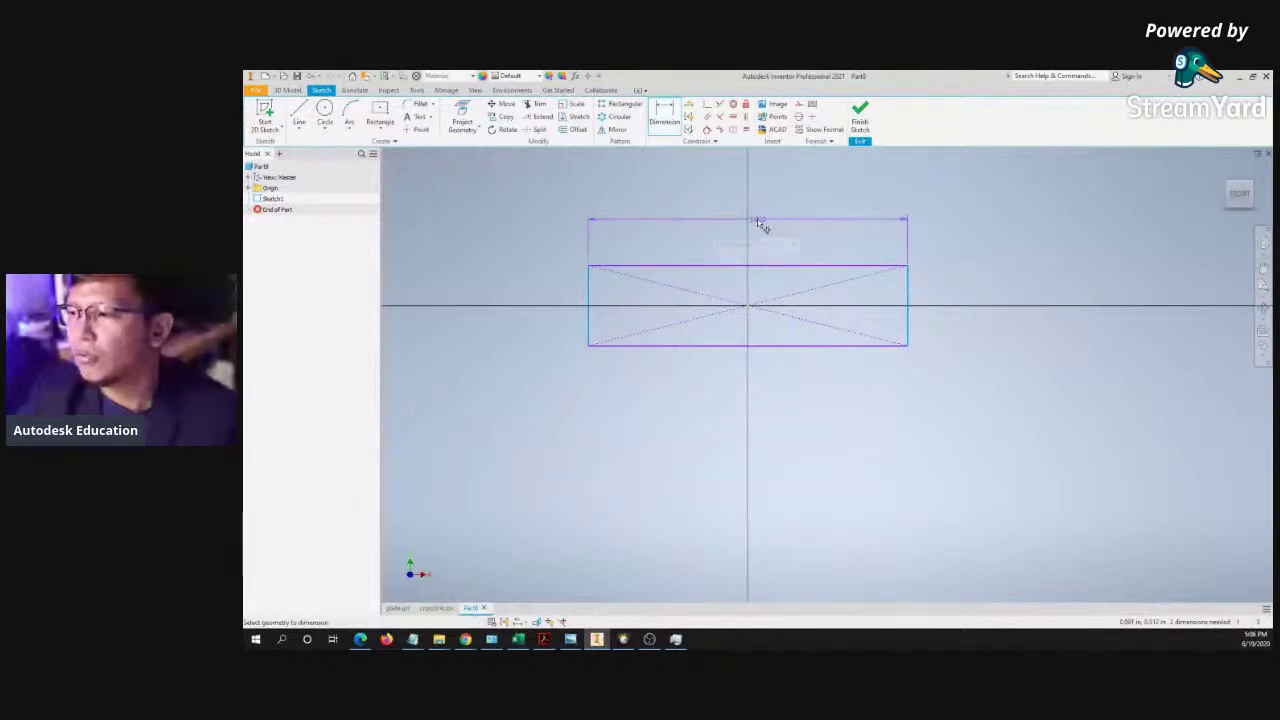
left_click(760, 222)
type("30mm")
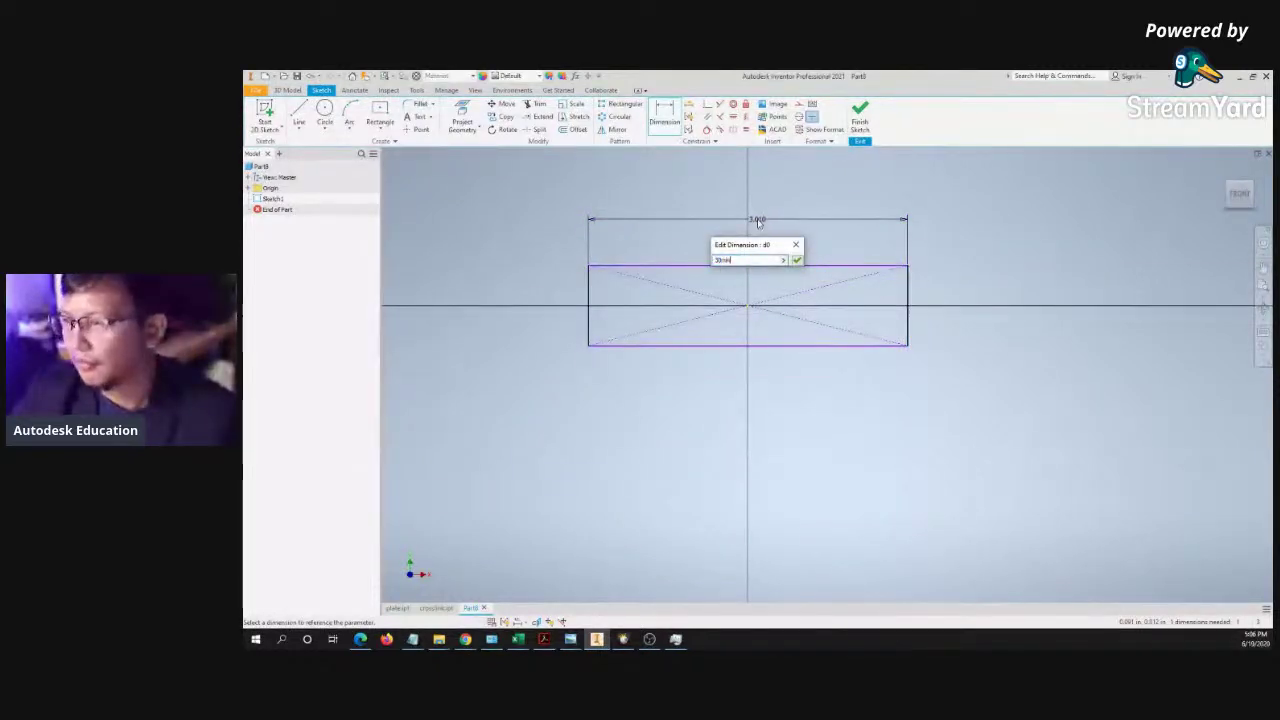
key("Return")
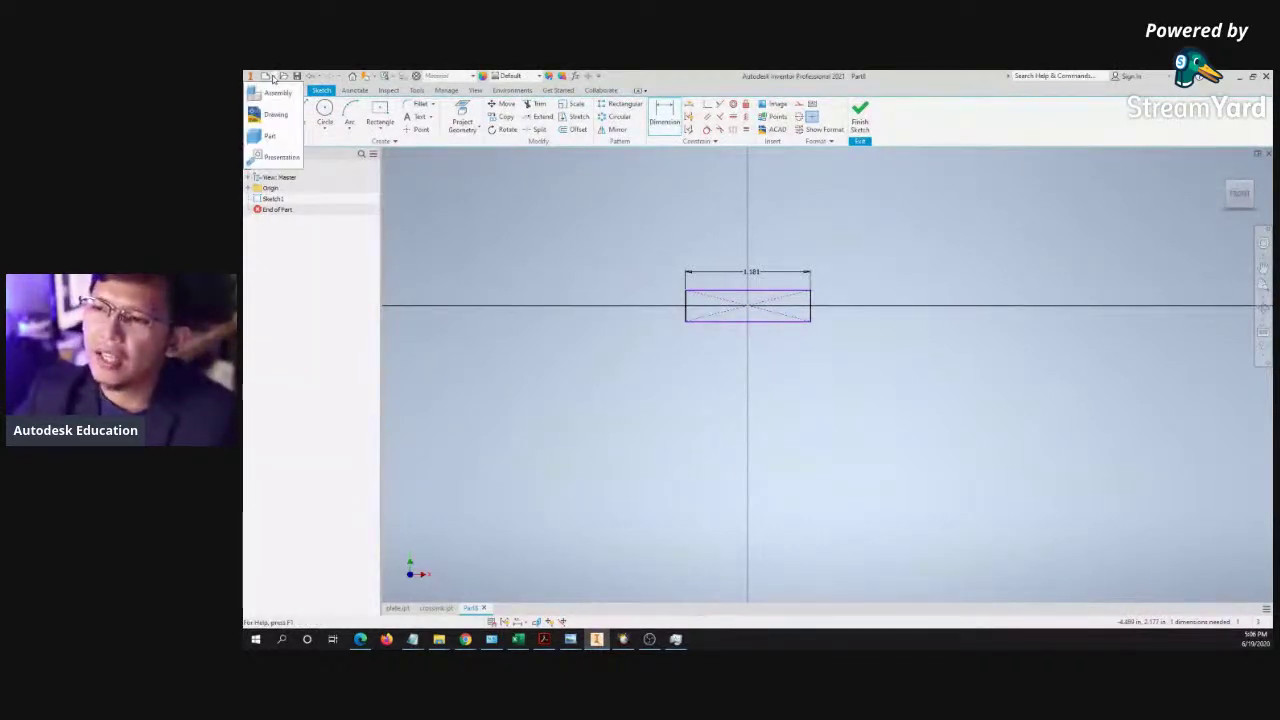
- Reopen the rectangle's width dimension and enter 30 mm again
scroll(733, 288, "up", 3)
middle_click_drag(732, 288, 627, 290)
middle_click_drag(800, 269, 813, 271)
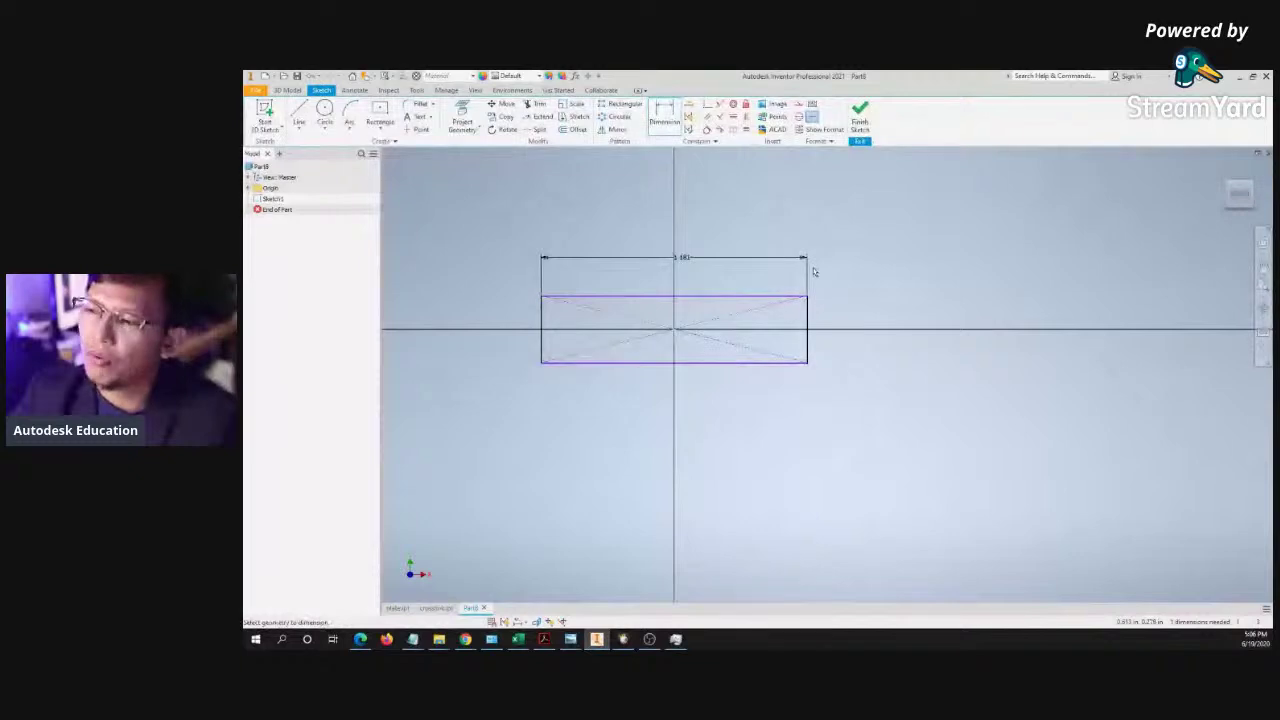
middle_click_drag(725, 279, 778, 281)
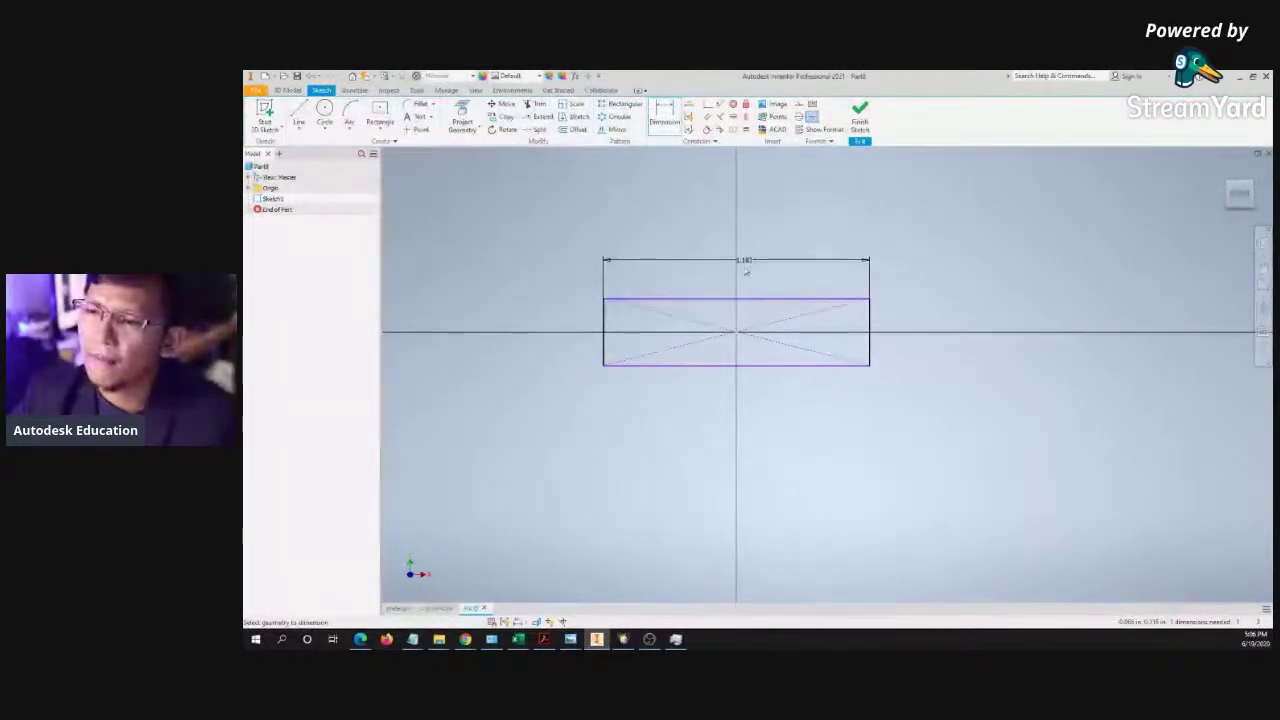
left_click(767, 262)
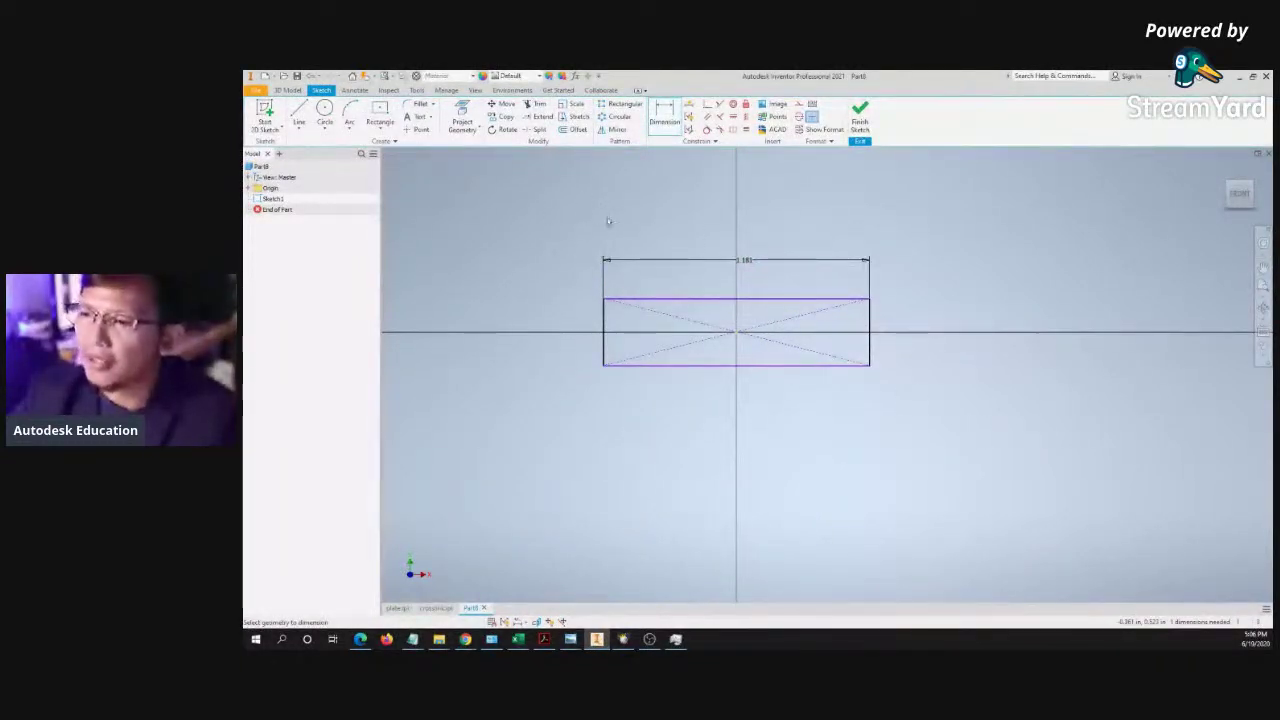
key("Escape")
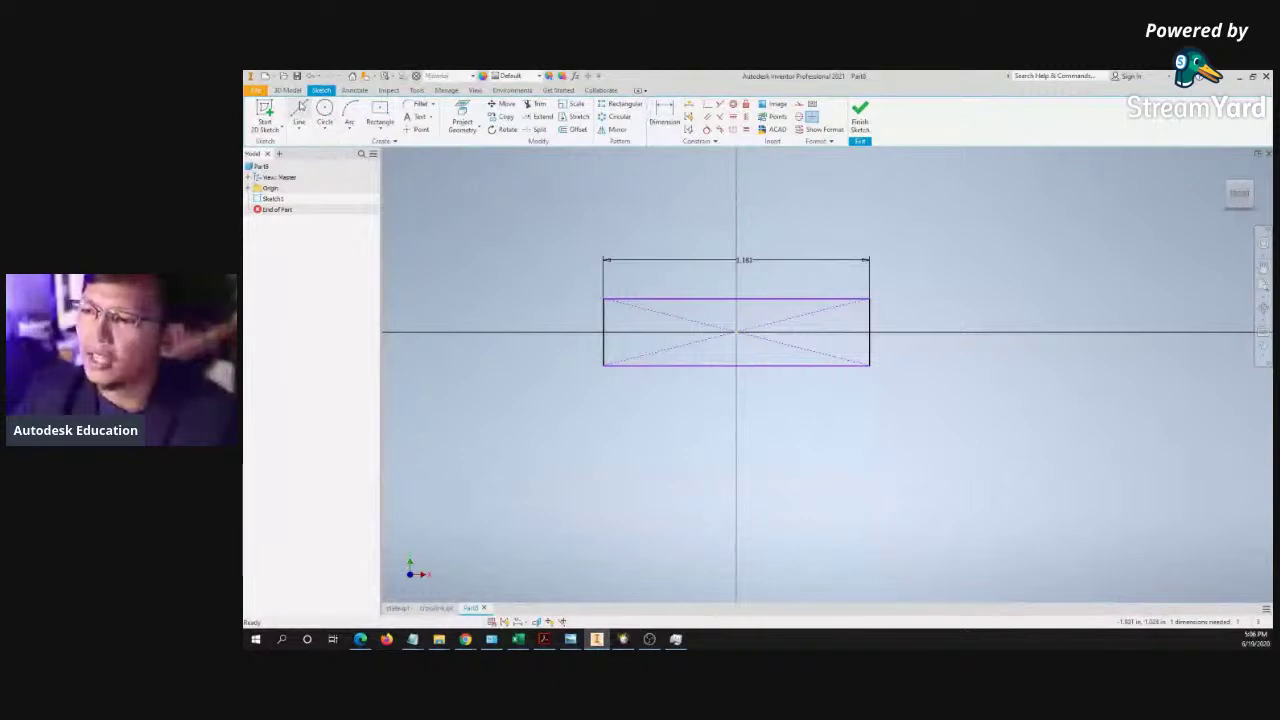
left_click_drag(576, 227, 957, 394)
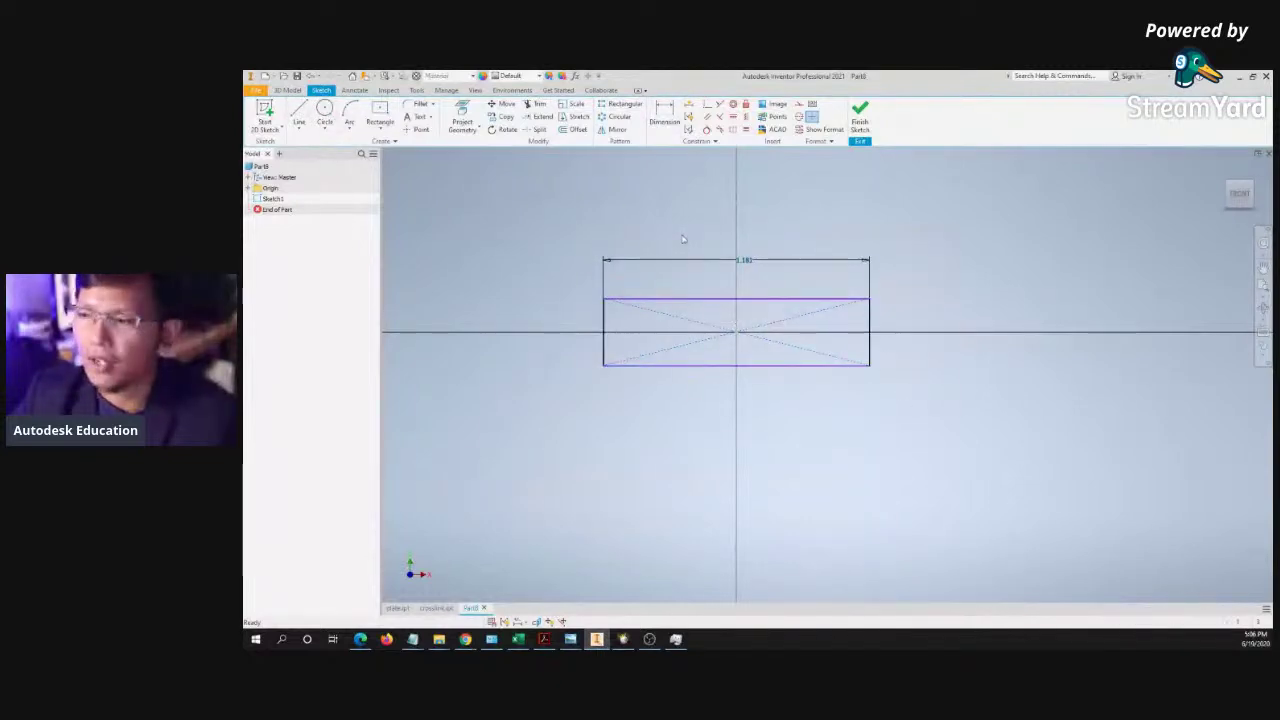
double_click(746, 262)
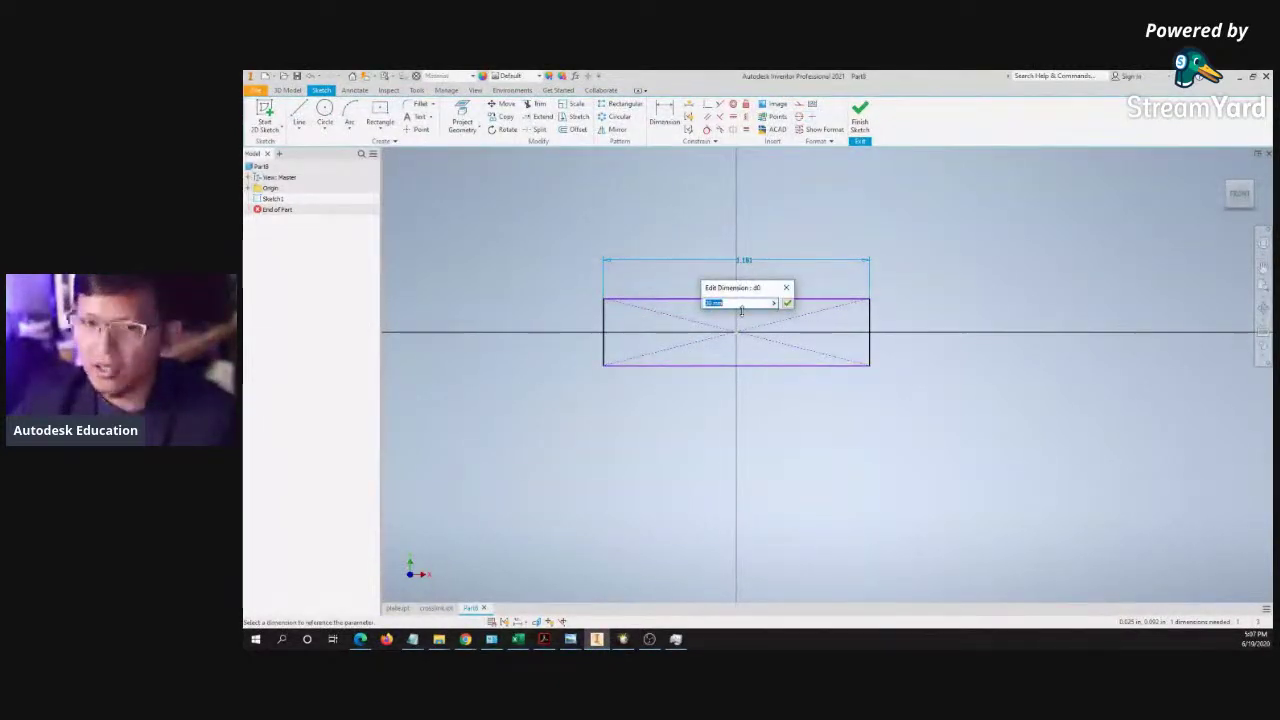
type("30")
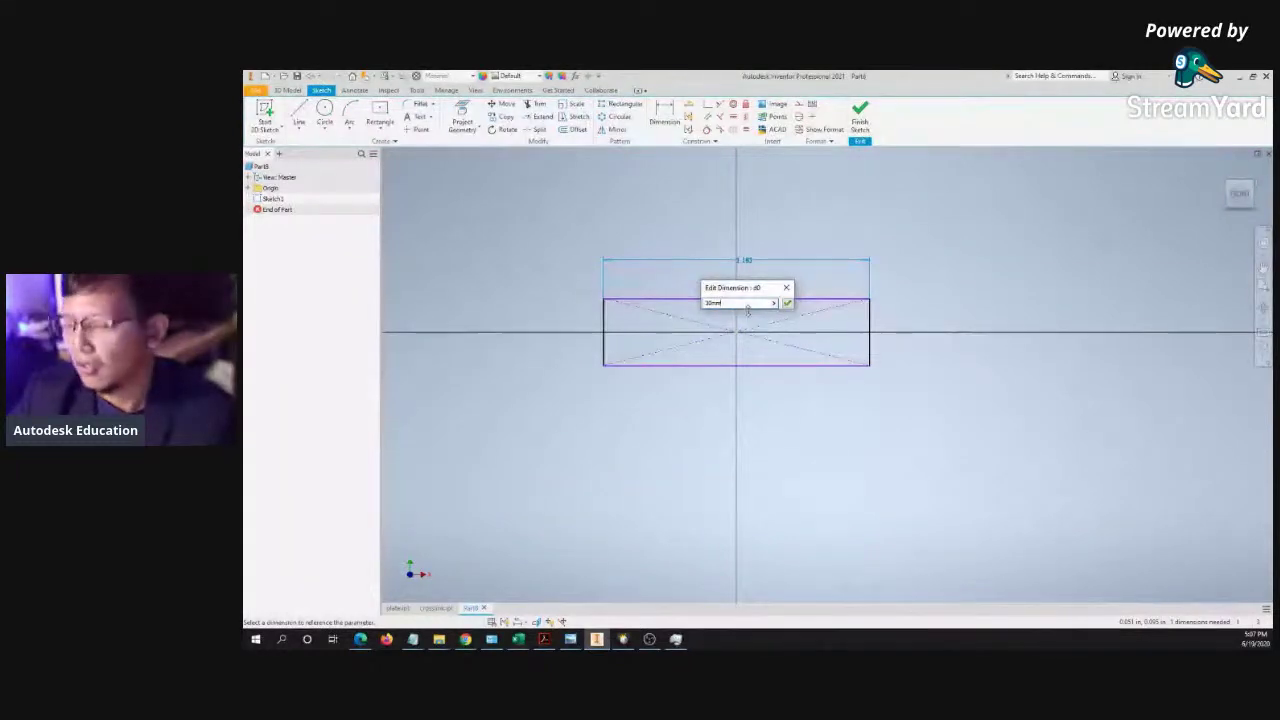
type("mm")
key("Return")
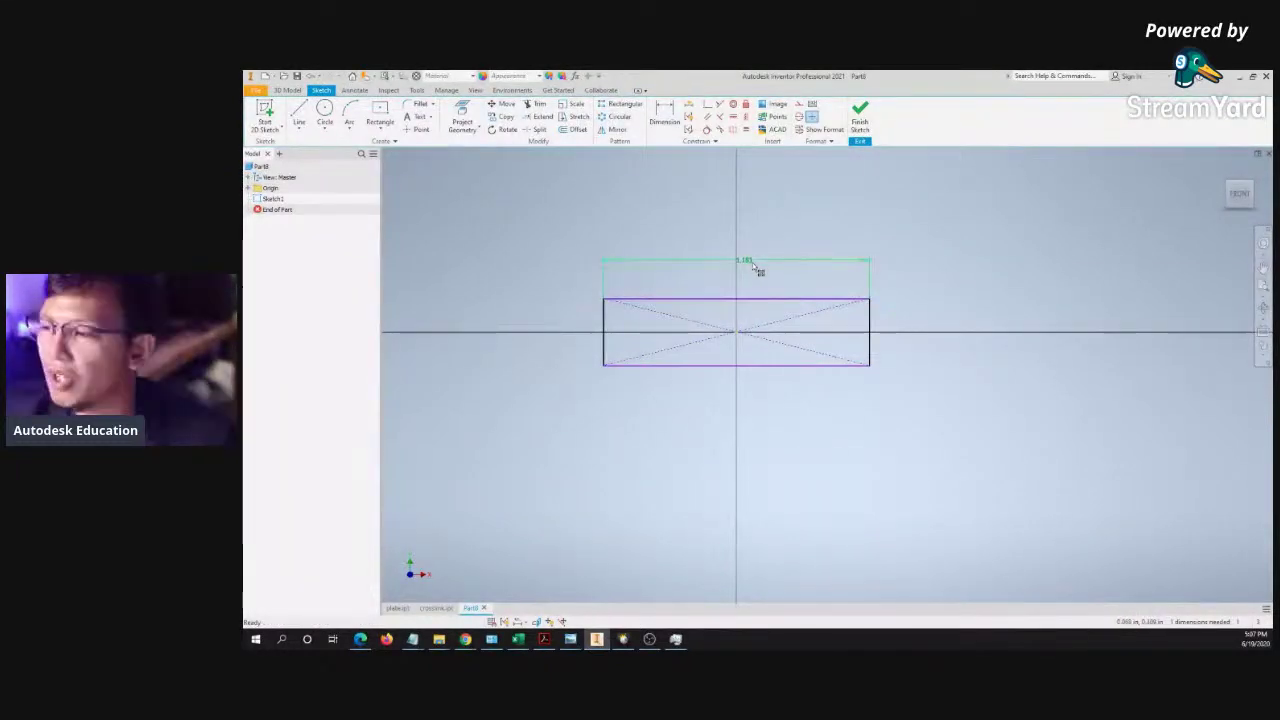
- Finish the rectangle sketch and close the new part without saving it
left_click(860, 113)
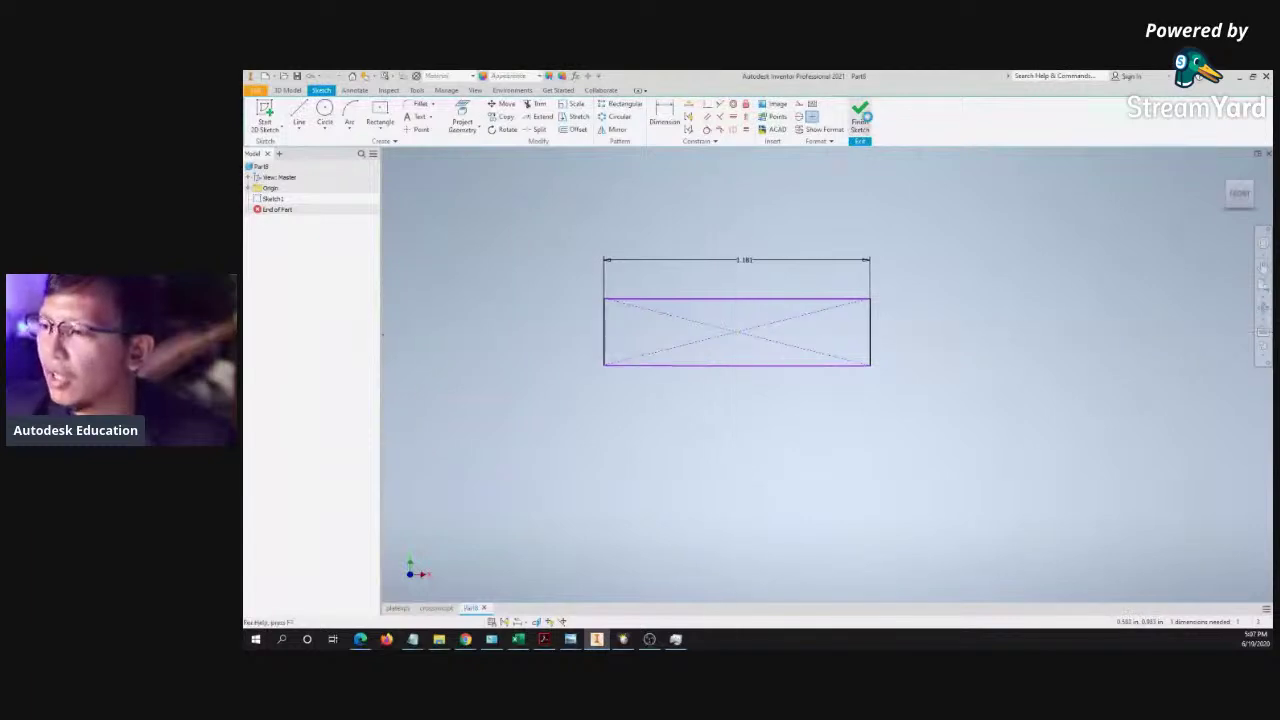
key("ctrl+F4")
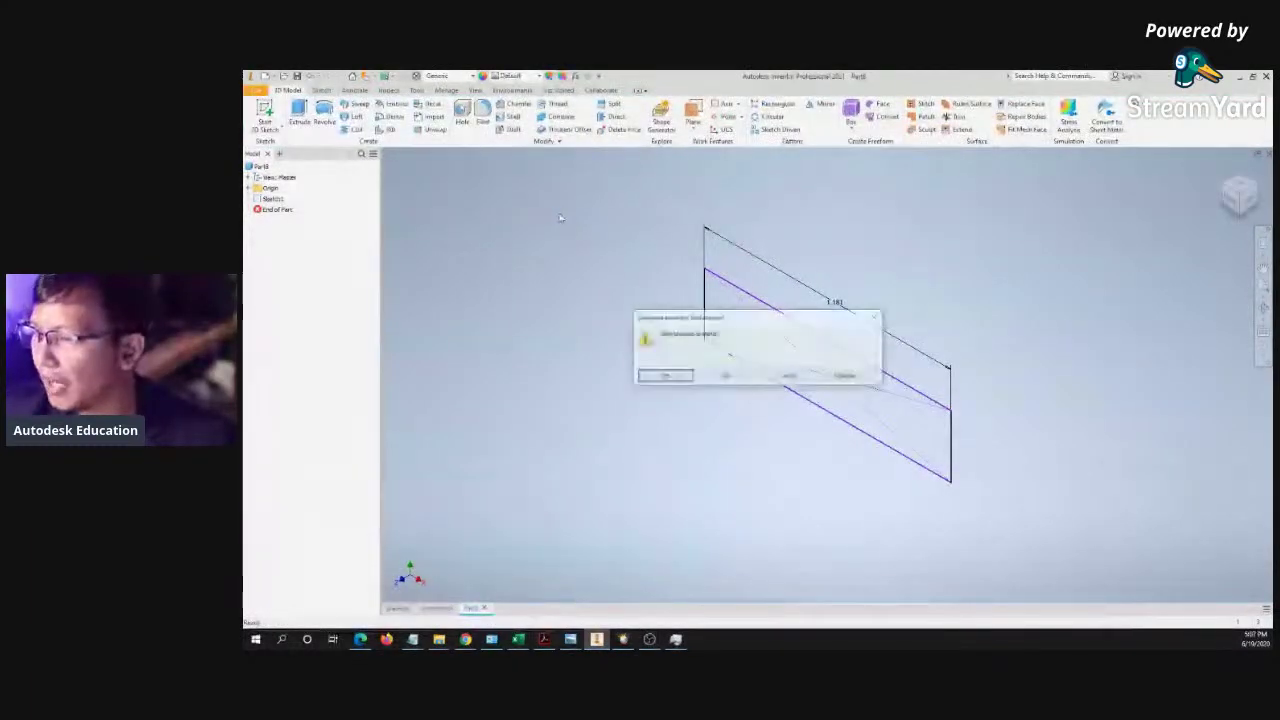
left_click(727, 377)
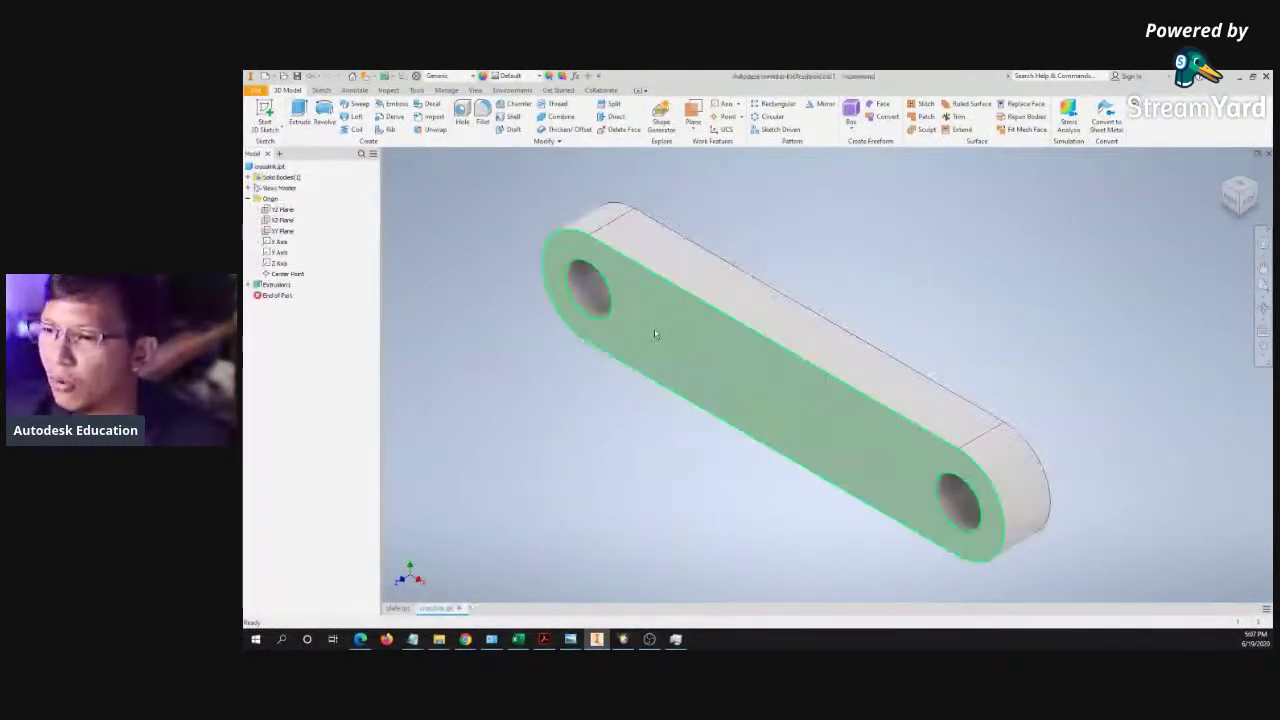
- Create a new part from the metric Standard (mm).ipt template
left_click(264, 76)
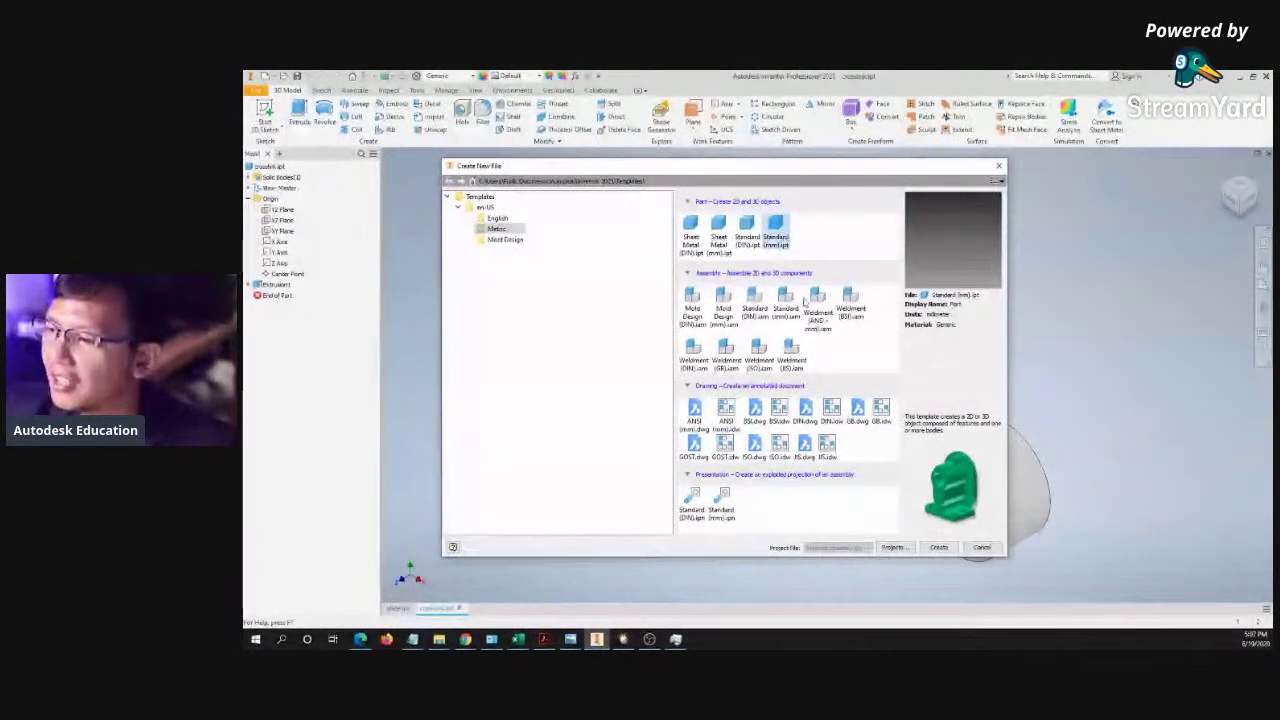
double_click(776, 237)
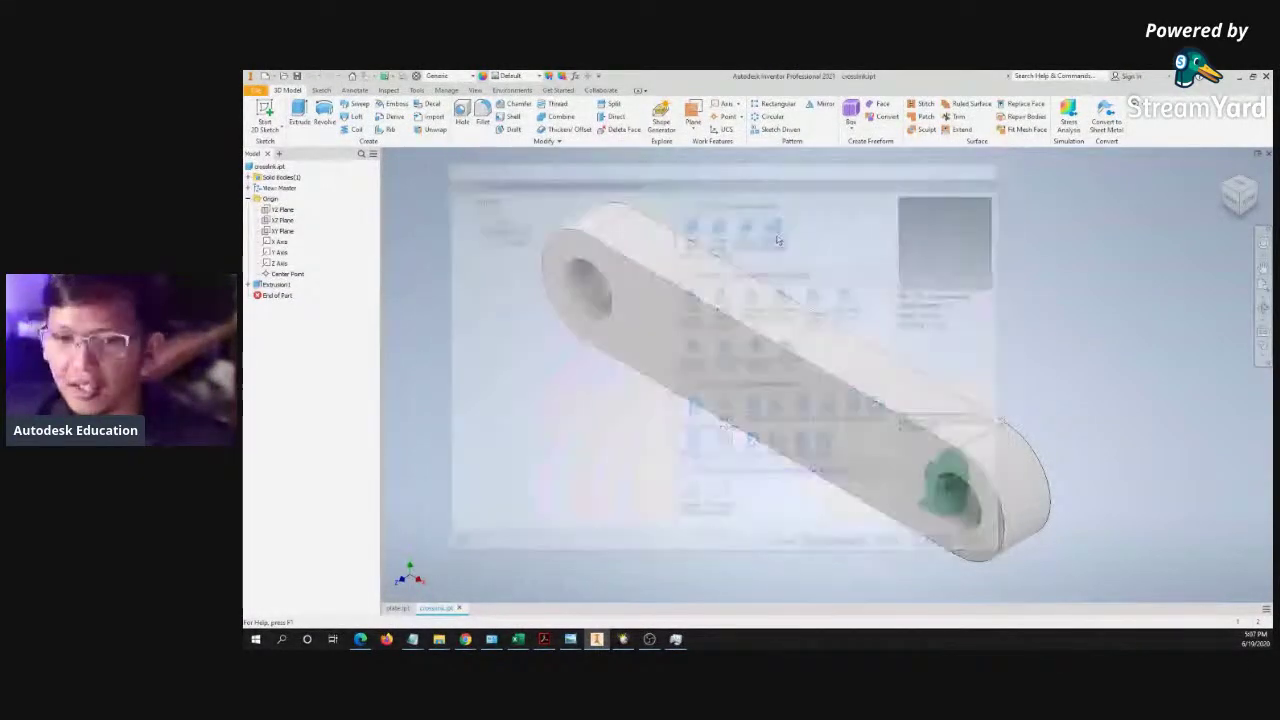
- Start a sketch on the front plane and draw a closed horizontal slot outline from two lines about 15 mm long and two end arcs
key("s")
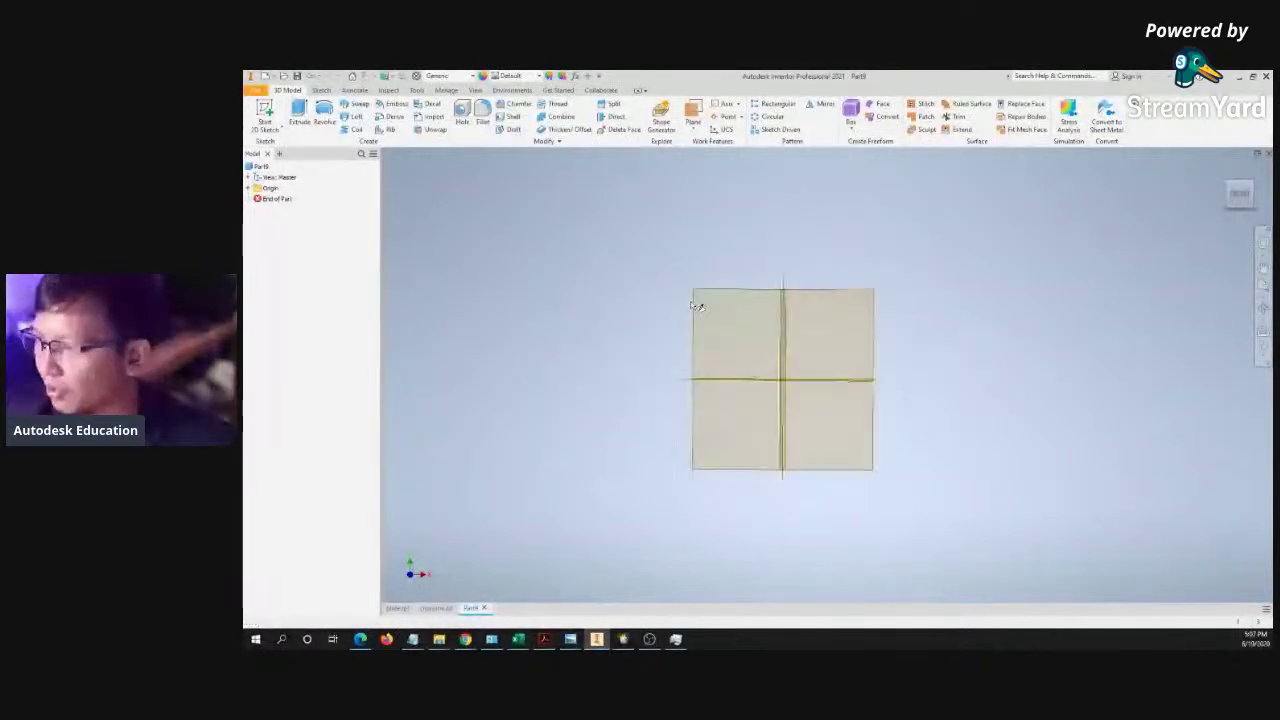
left_click(768, 243)
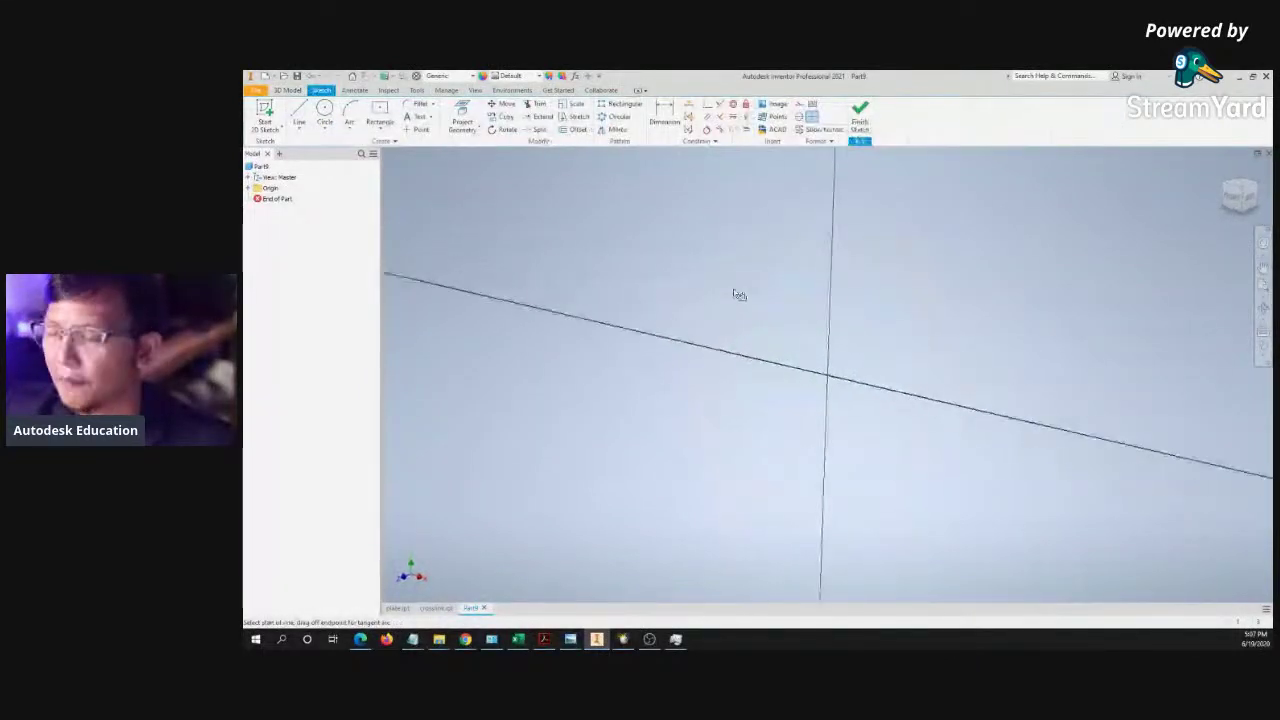
key("l")
left_click(669, 304)
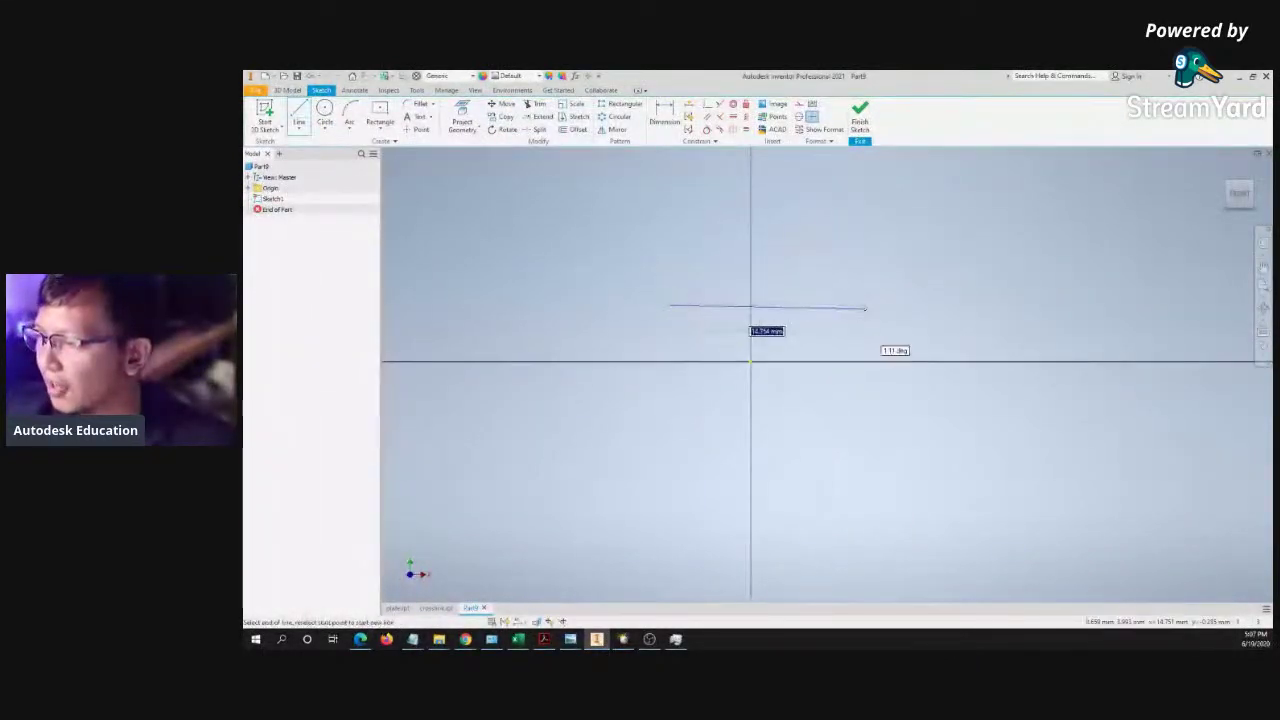
left_click(870, 306)
left_click_drag(869, 388, 875, 405)
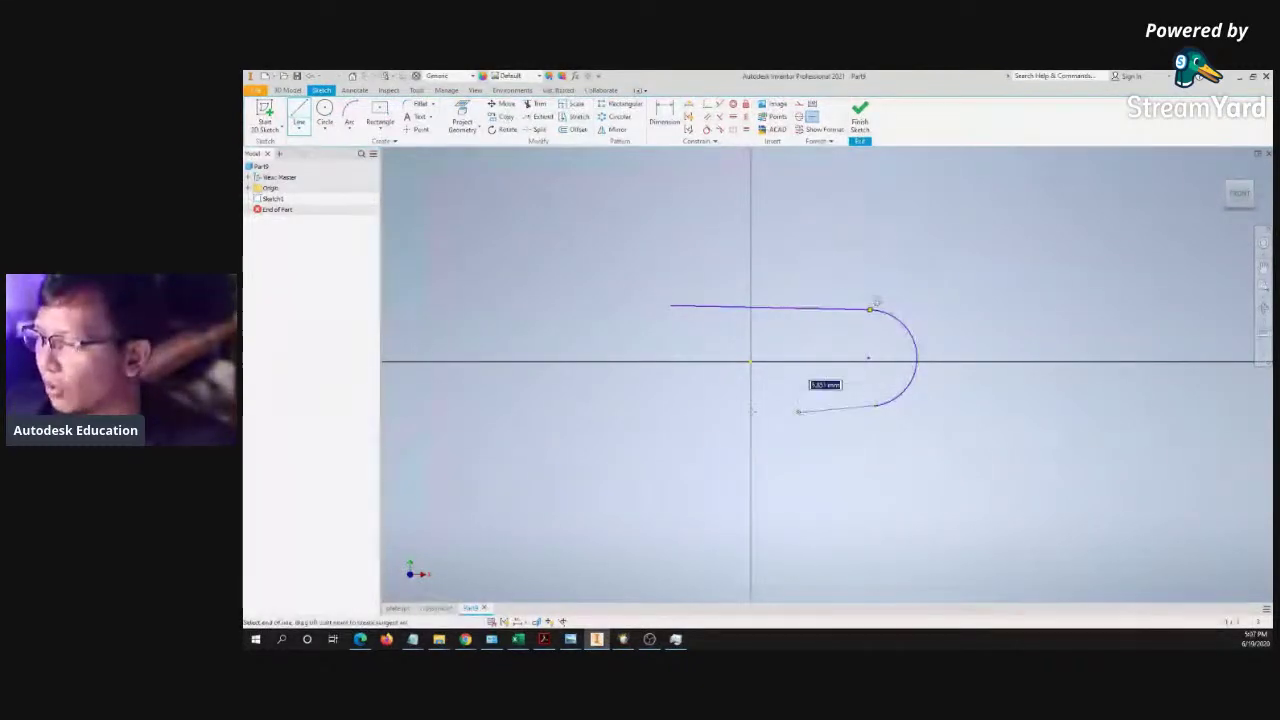
left_click(662, 401)
left_click_drag(664, 398, 670, 308)
key("Escape")
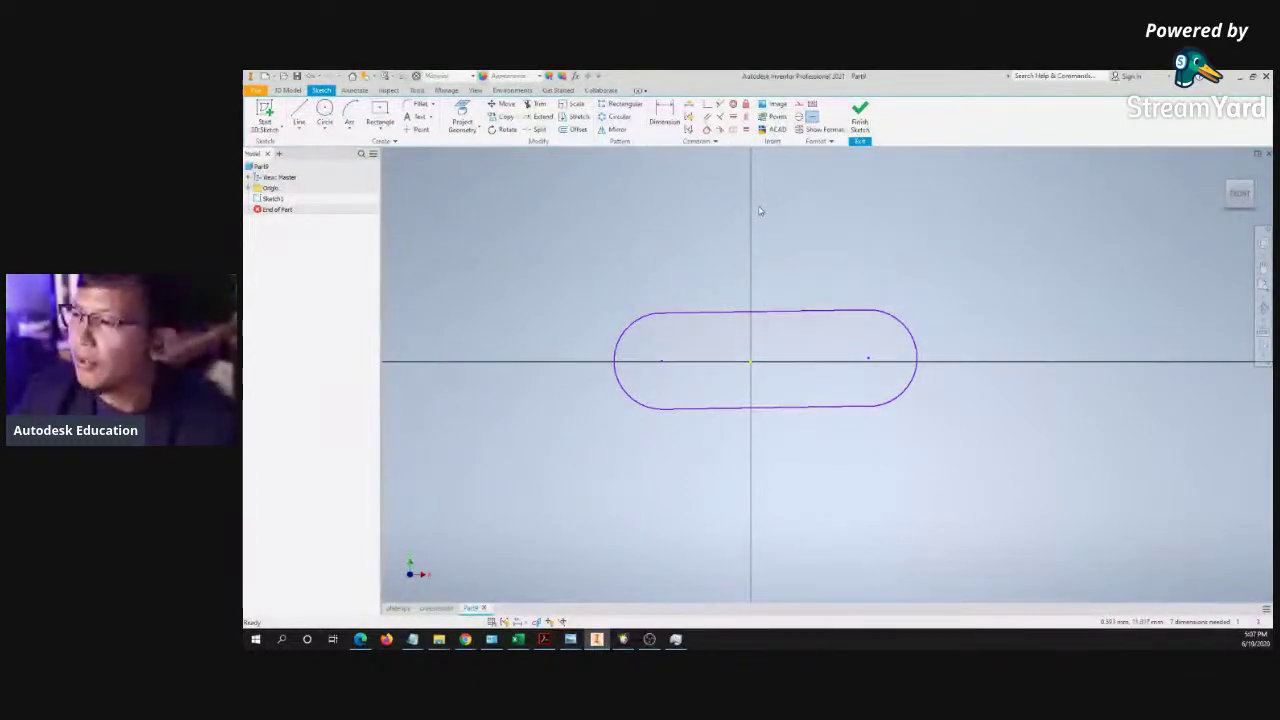
- Apply a horizontal constraint between the centre points of the slot's two end arcs
left_click(735, 120)
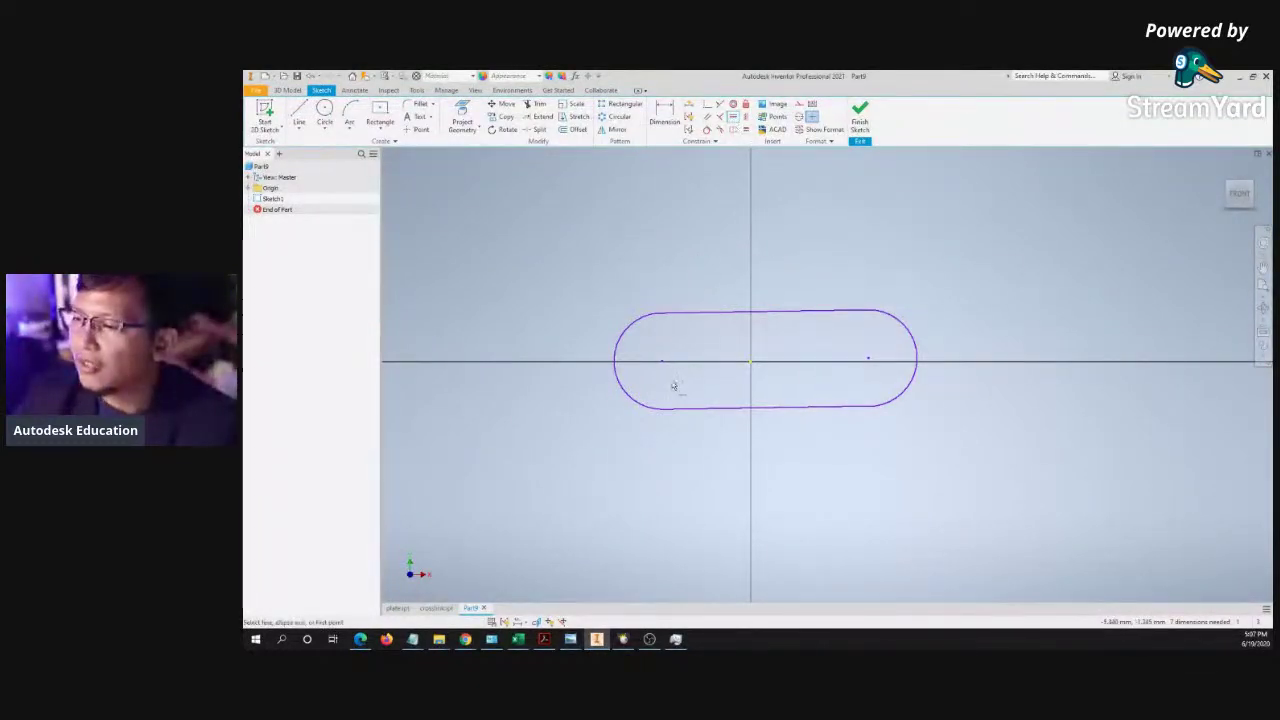
left_click(663, 365)
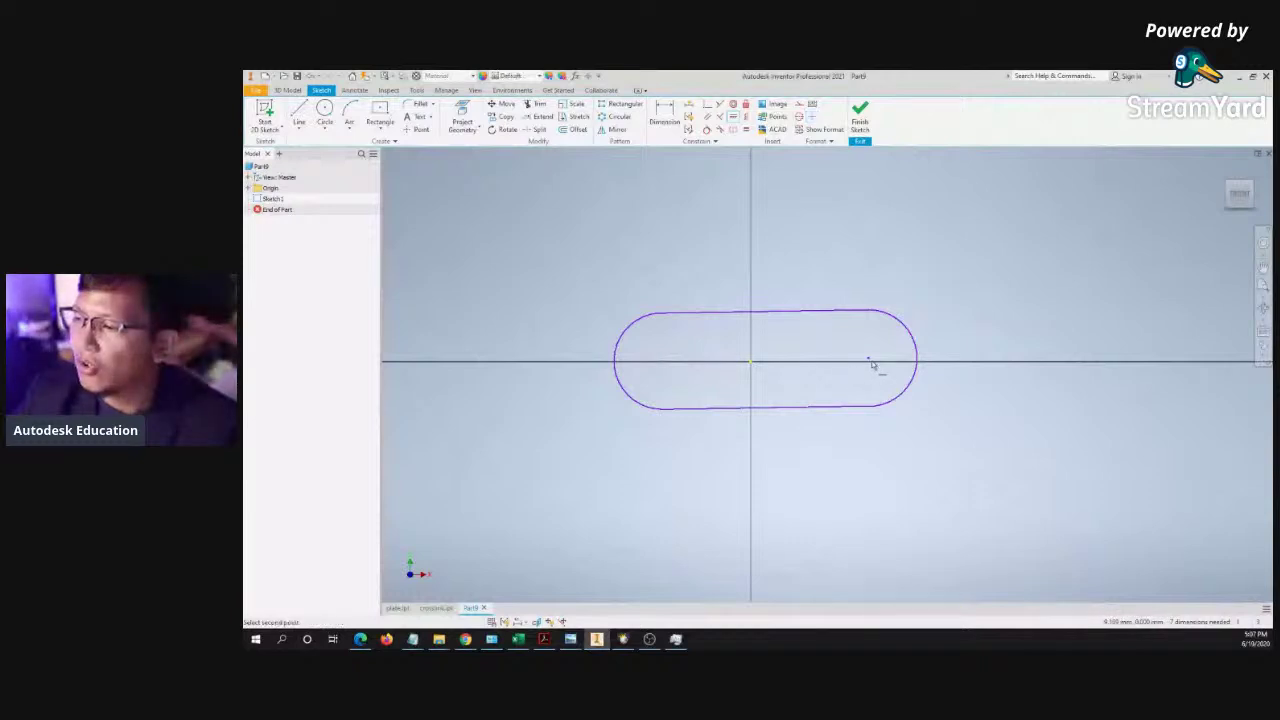
left_click(869, 362)
key("Escape")
- Add tangent constraints between the right arc and the lower line, and between the left arc and the upper line
left_click(706, 130)
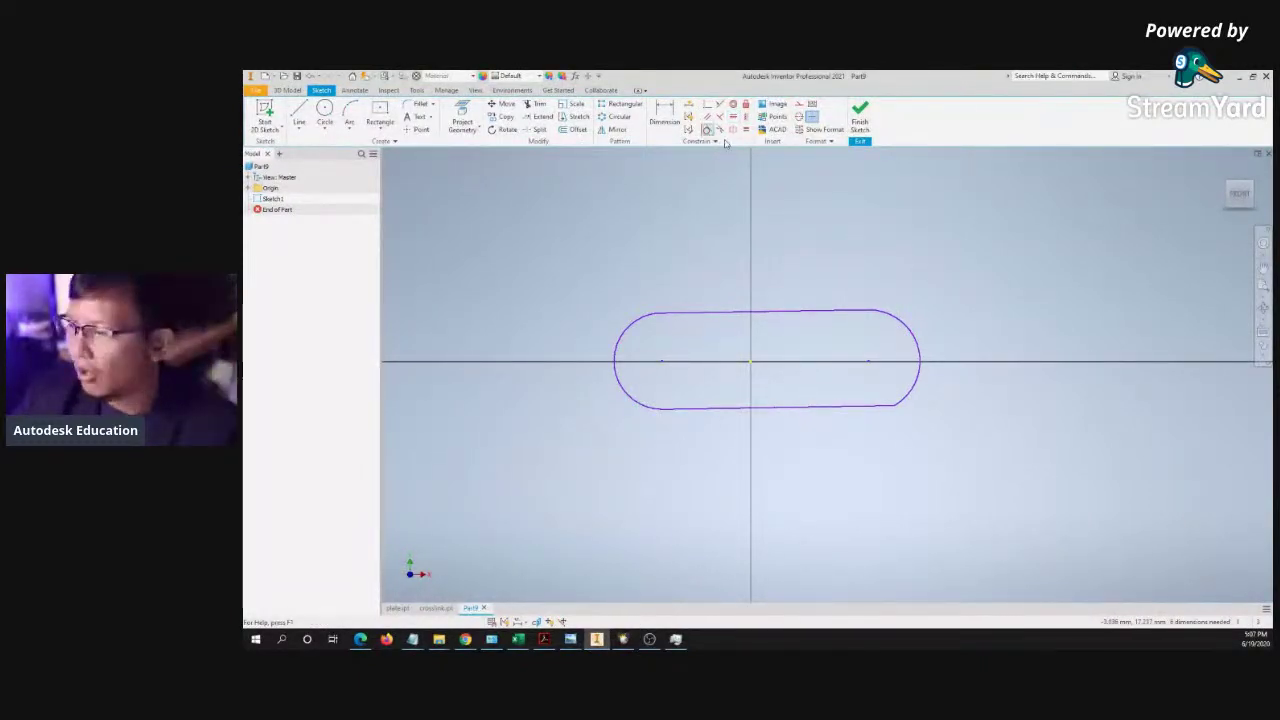
left_click(907, 401)
left_click(874, 408)
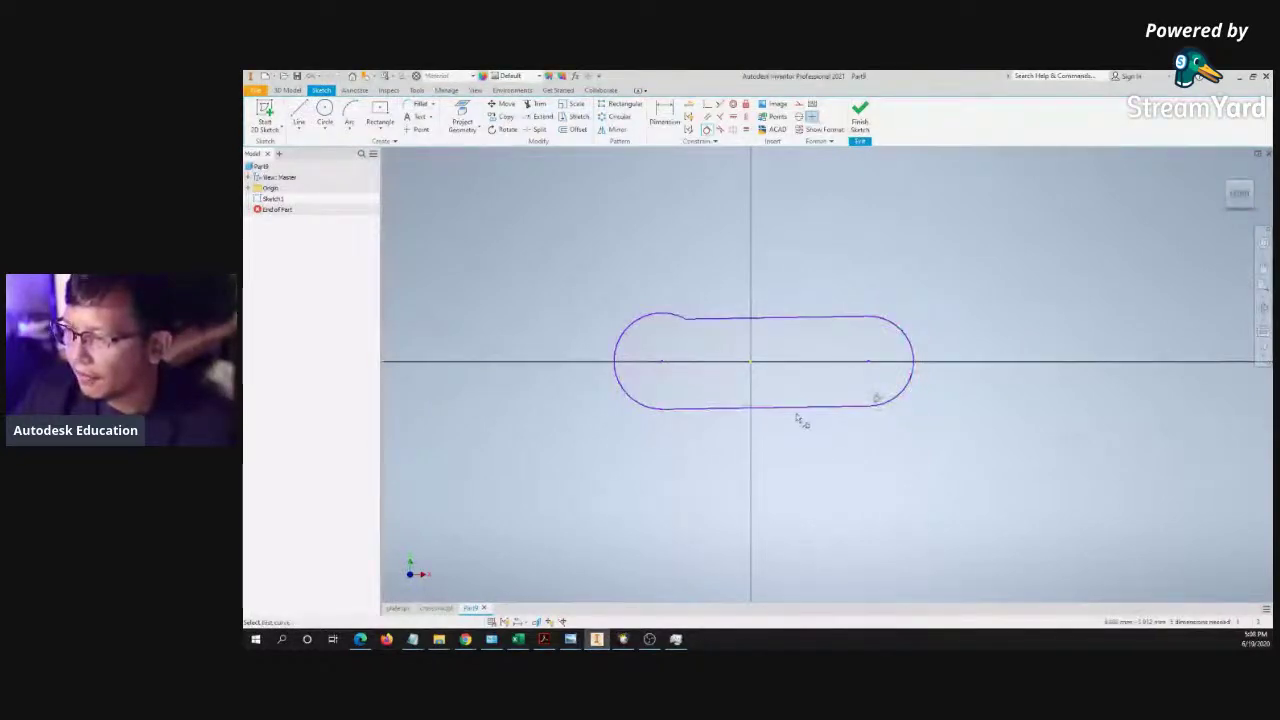
left_click(660, 320)
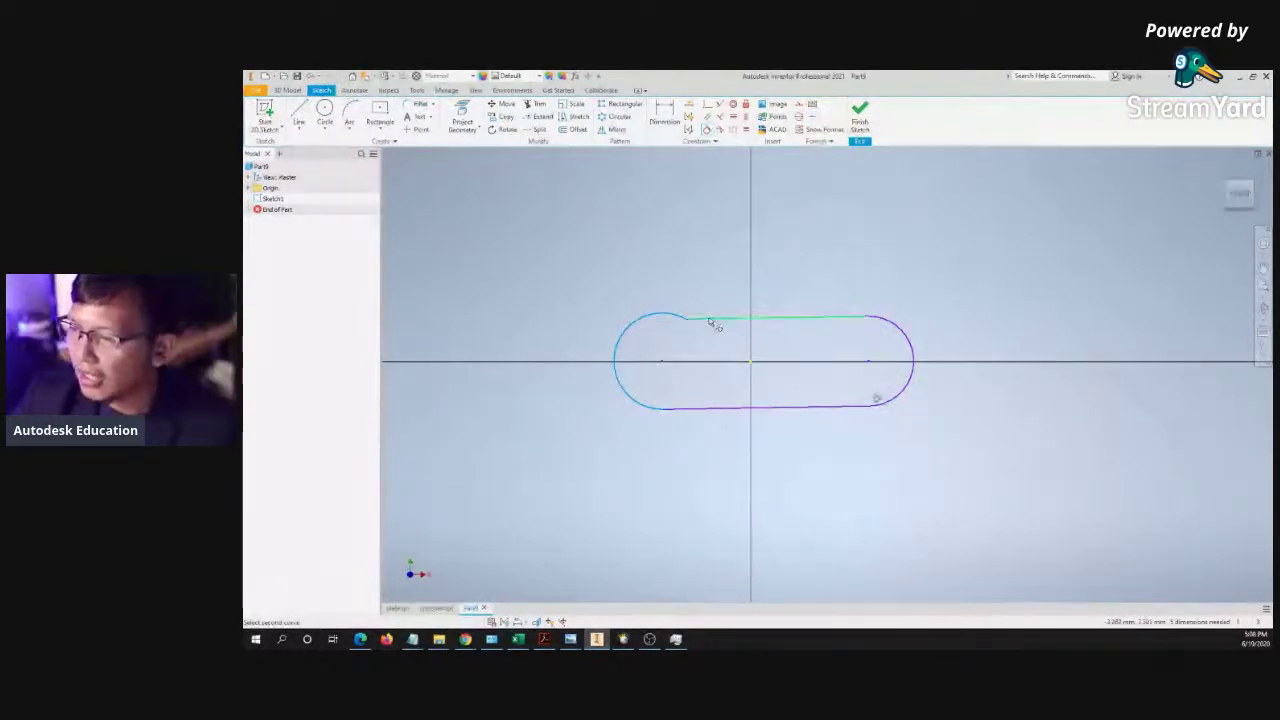
left_click(707, 322)
key("Escape")
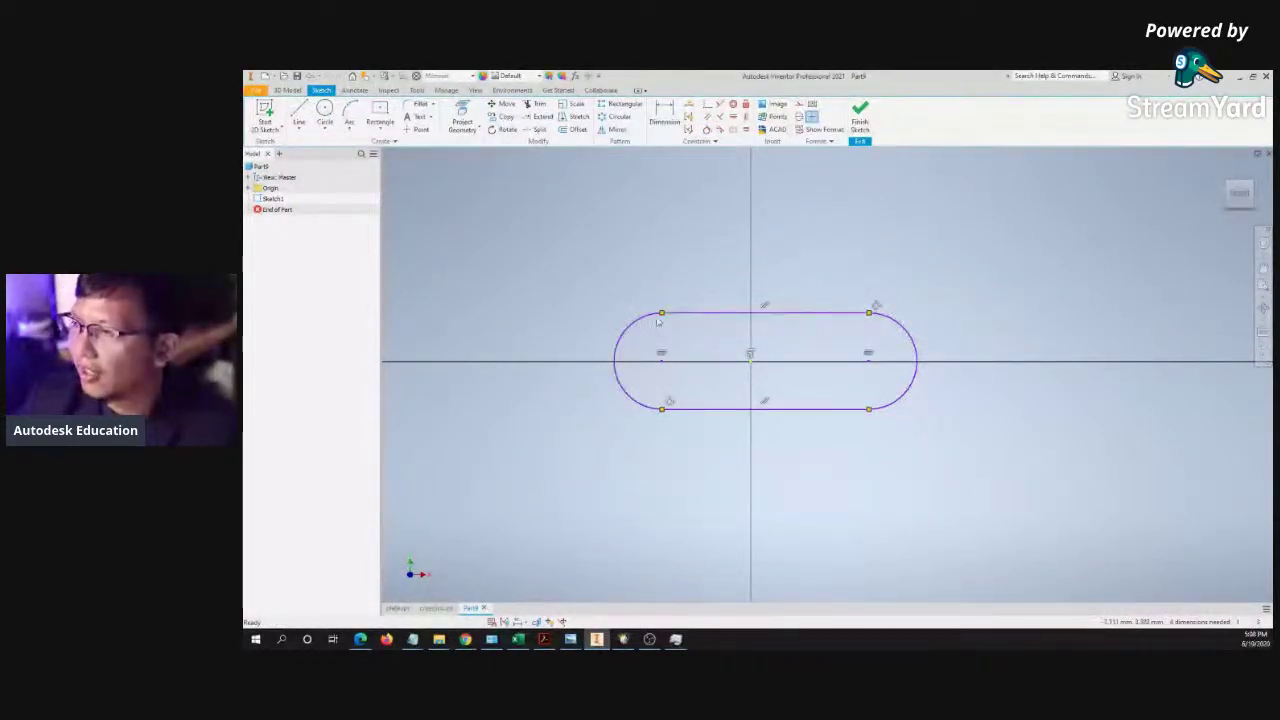
- Try to apply the tangent constraint between the left arc and the upper line again
left_click(707, 129)
left_click(656, 324)
left_click(685, 316)
left_click(477, 169)
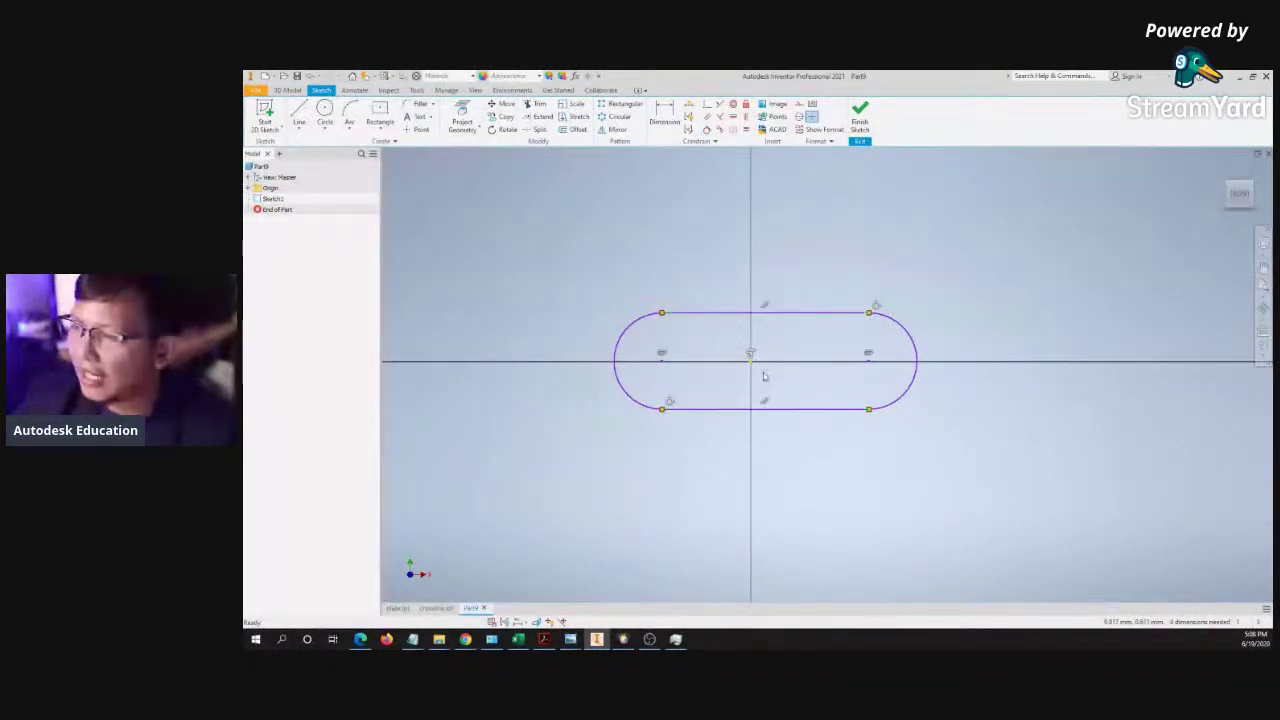
- Draw a 10 mm diameter circle on the left arc's centre and shift the whole profile slightly below the horizontal axis
middle_click_drag(686, 251, 674, 256)
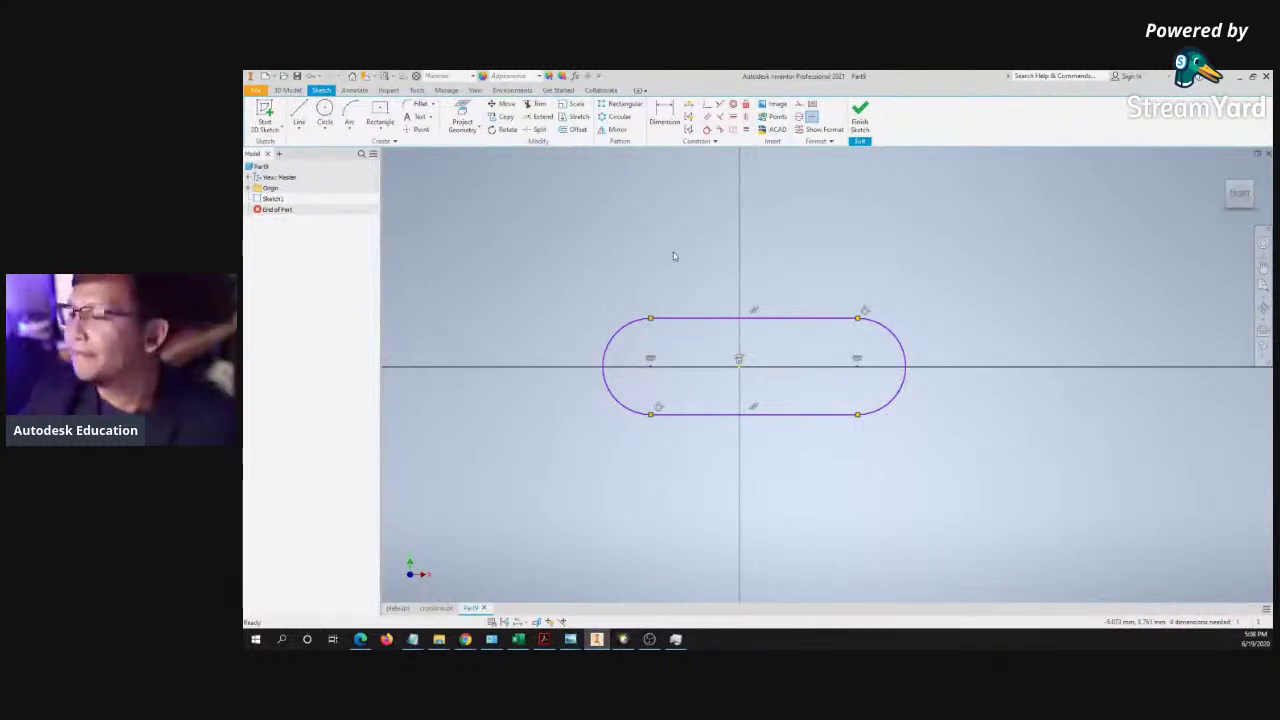
middle_click_drag(699, 289, 702, 290)
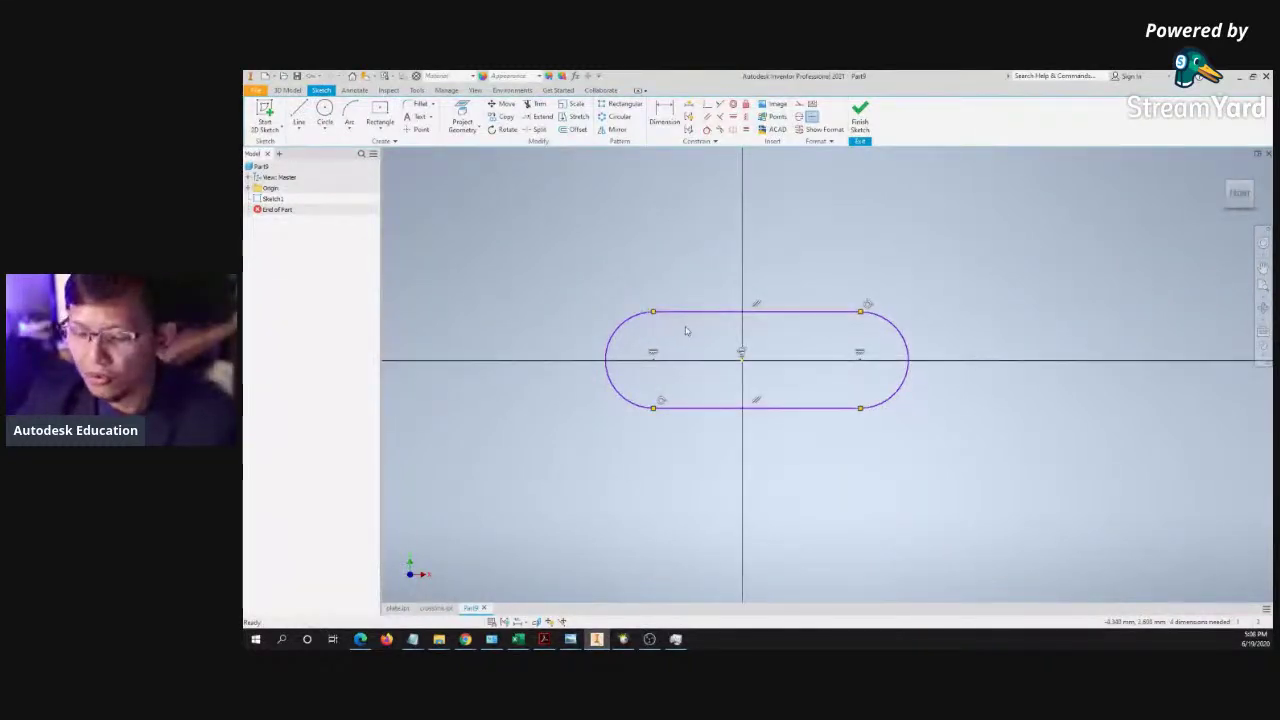
left_click(324, 110)
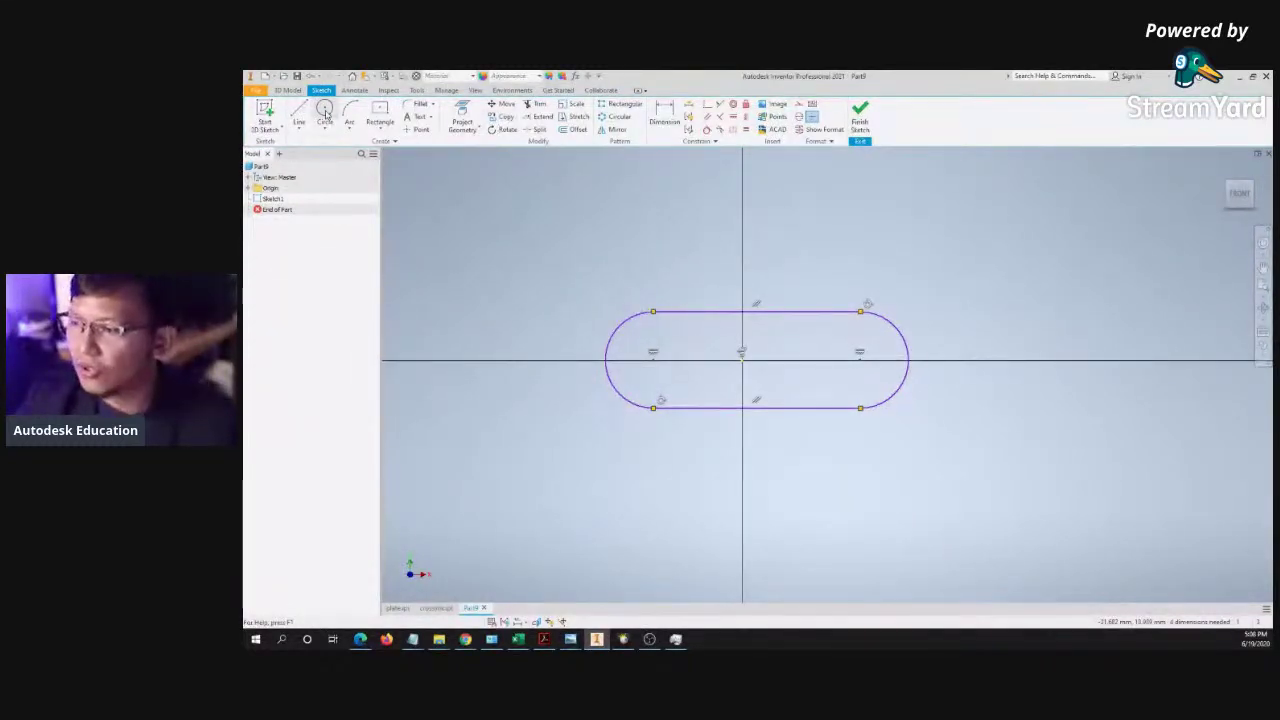
left_click(653, 360)
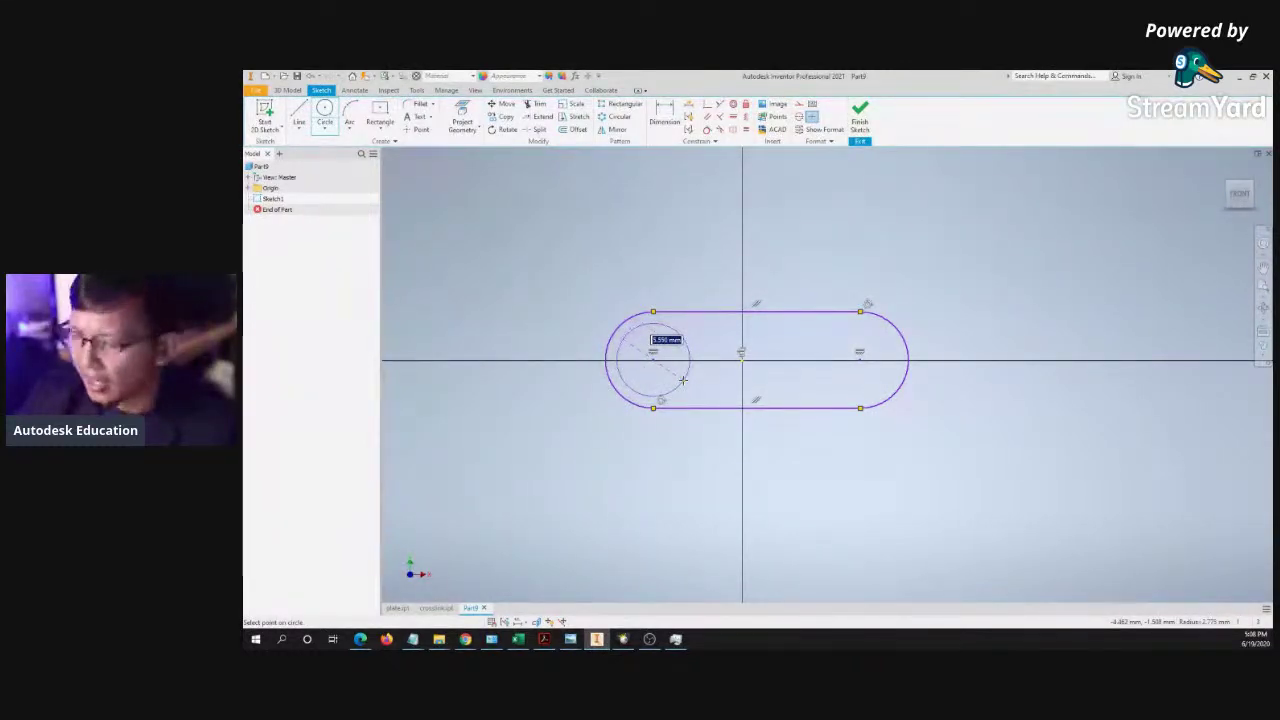
key("Return")
key("Escape")
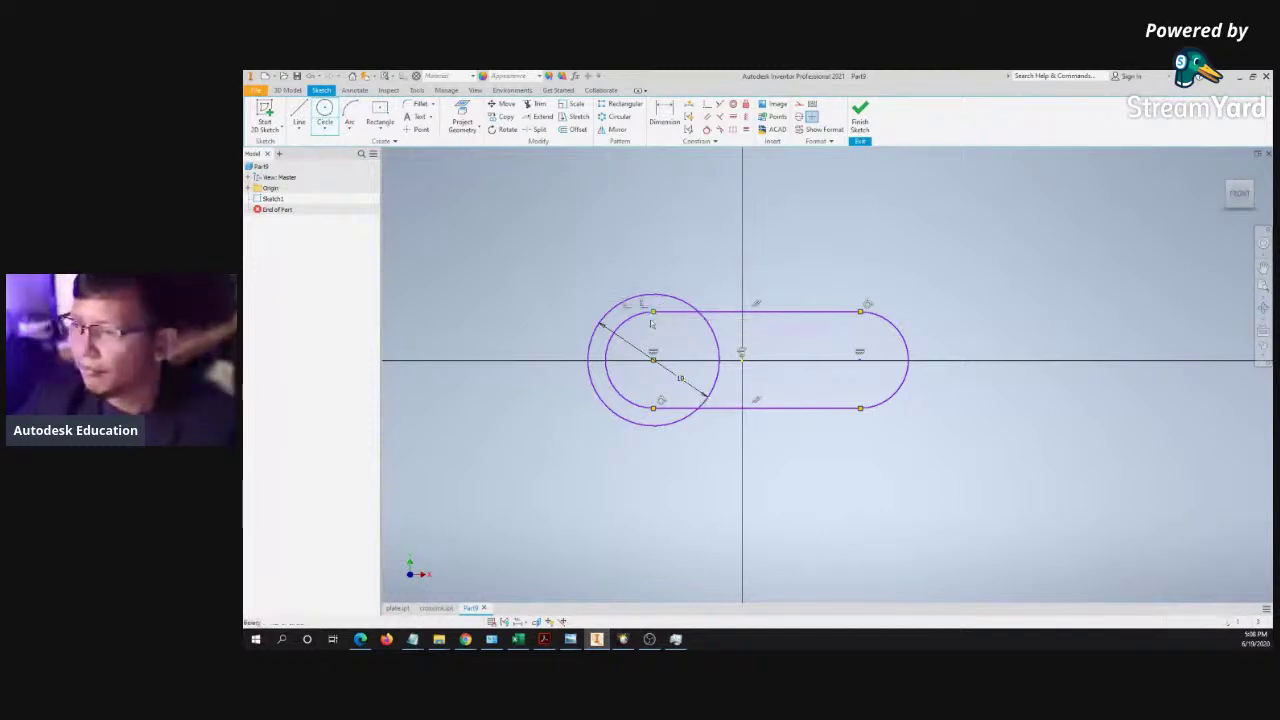
mouse_move(628, 321)
left_mouse_down()
mouse_move(617, 296)
mouse_move(637, 326)
mouse_move(720, 313)
left_mouse_up()
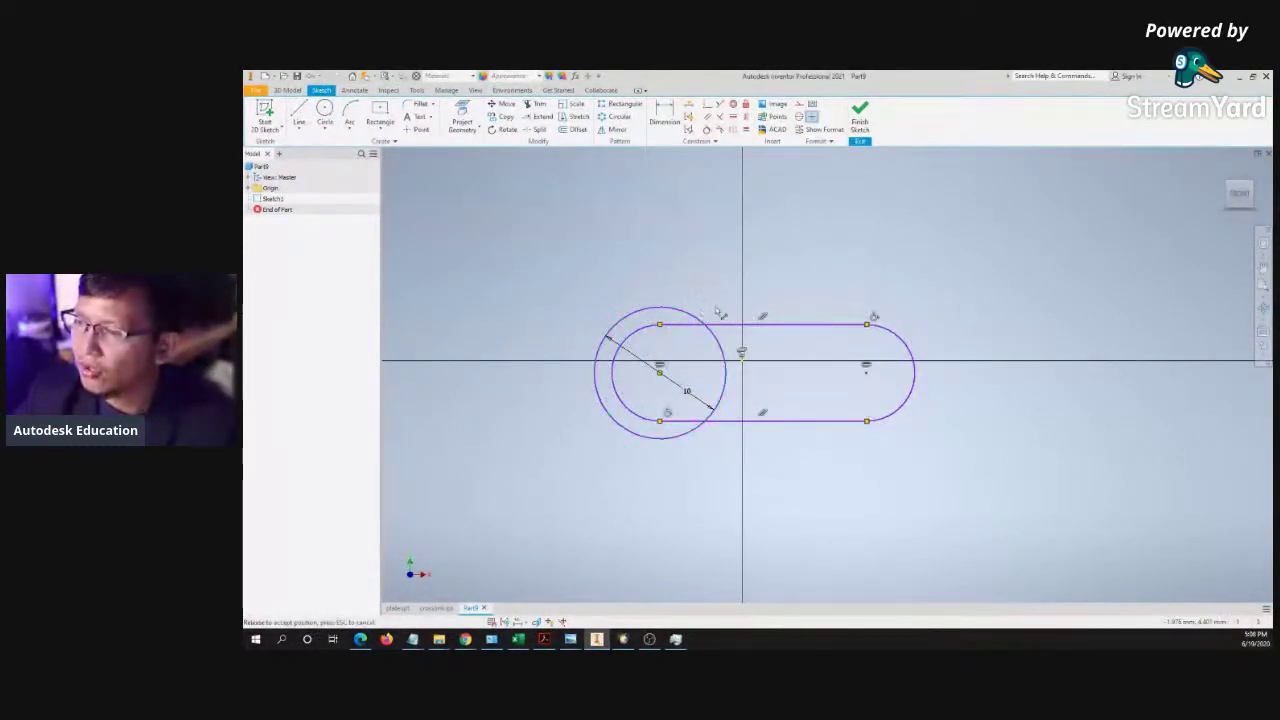
left_click_drag(673, 350, 674, 354)
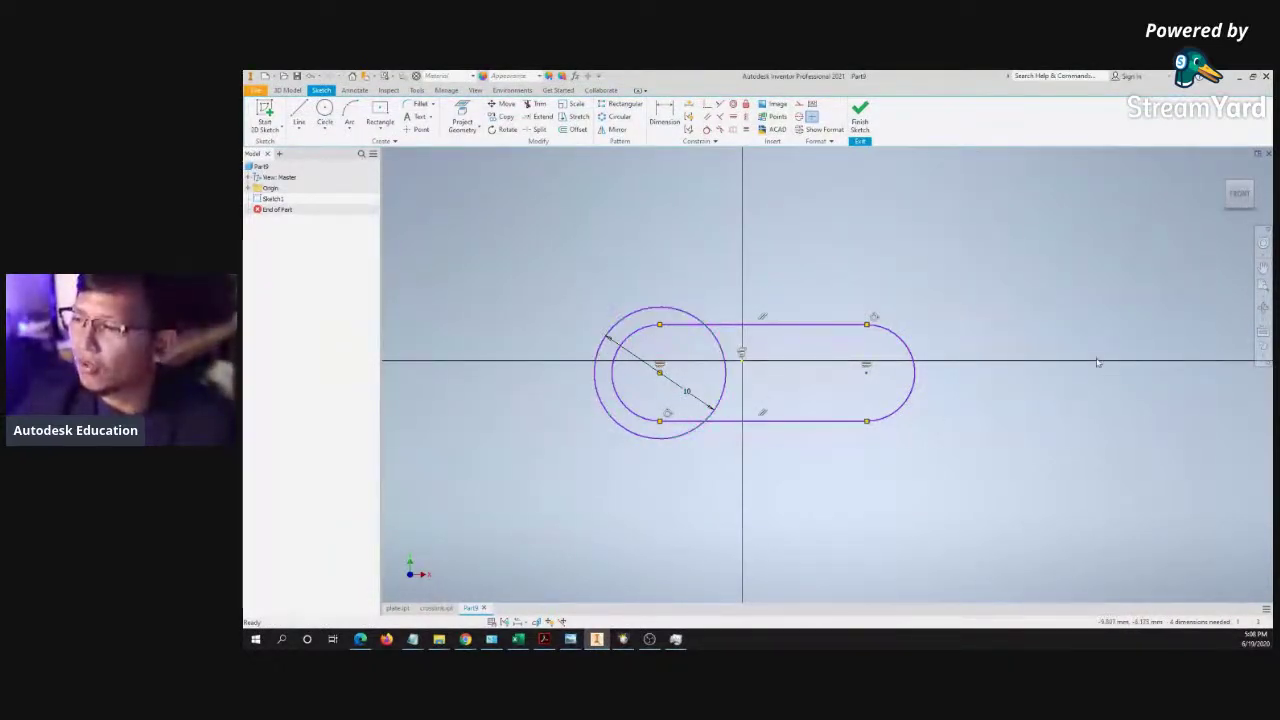
- Dimension the right end arc's radius and set it to 10 mm
key("d")
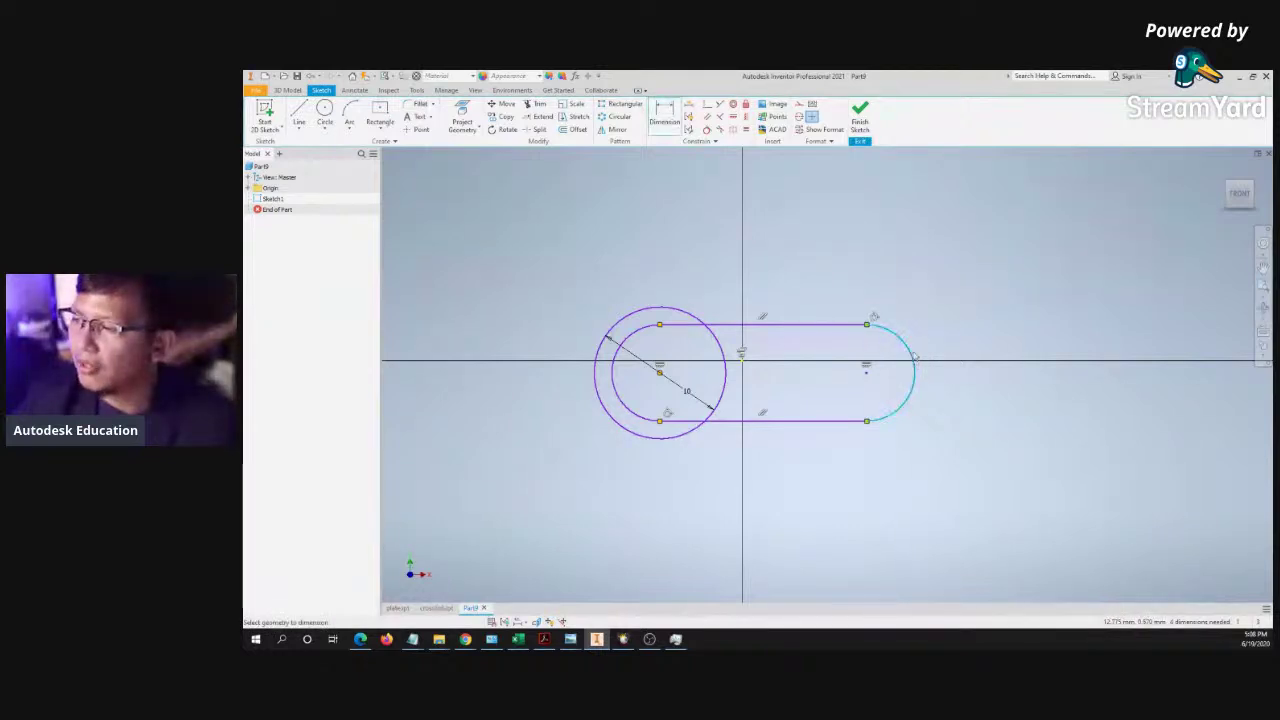
left_click(951, 323)
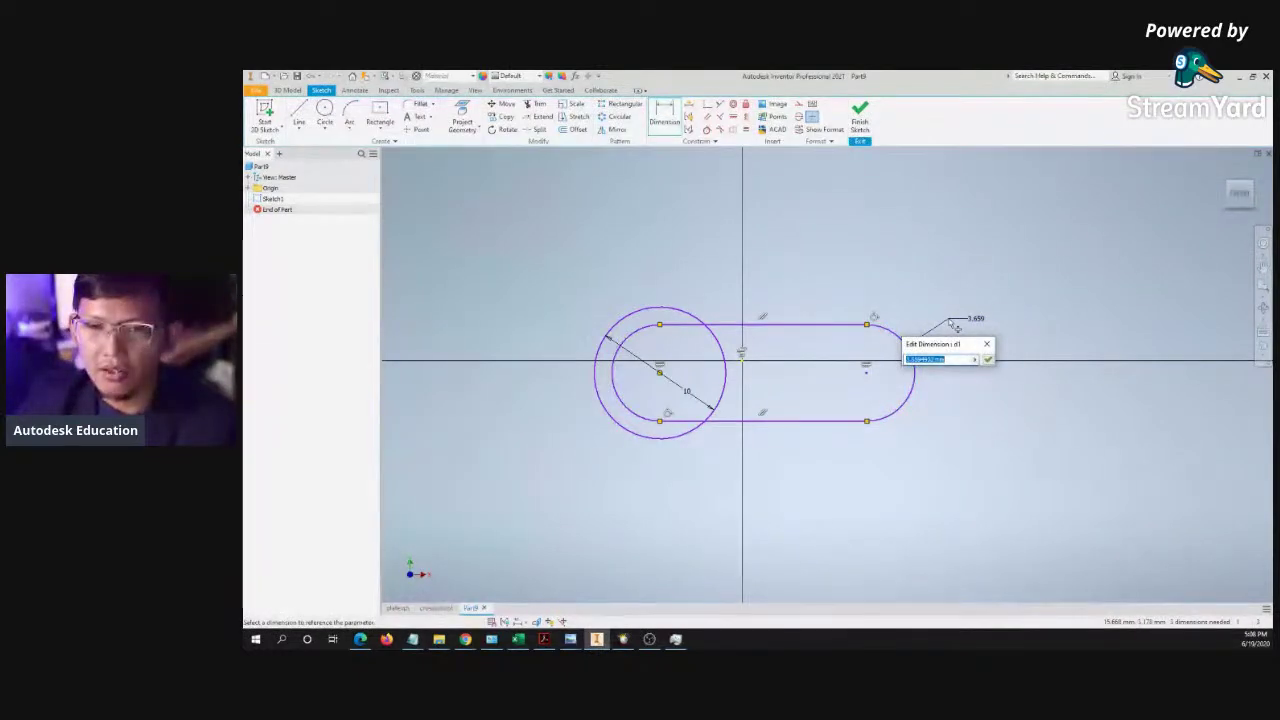
type("10")
key("Return")
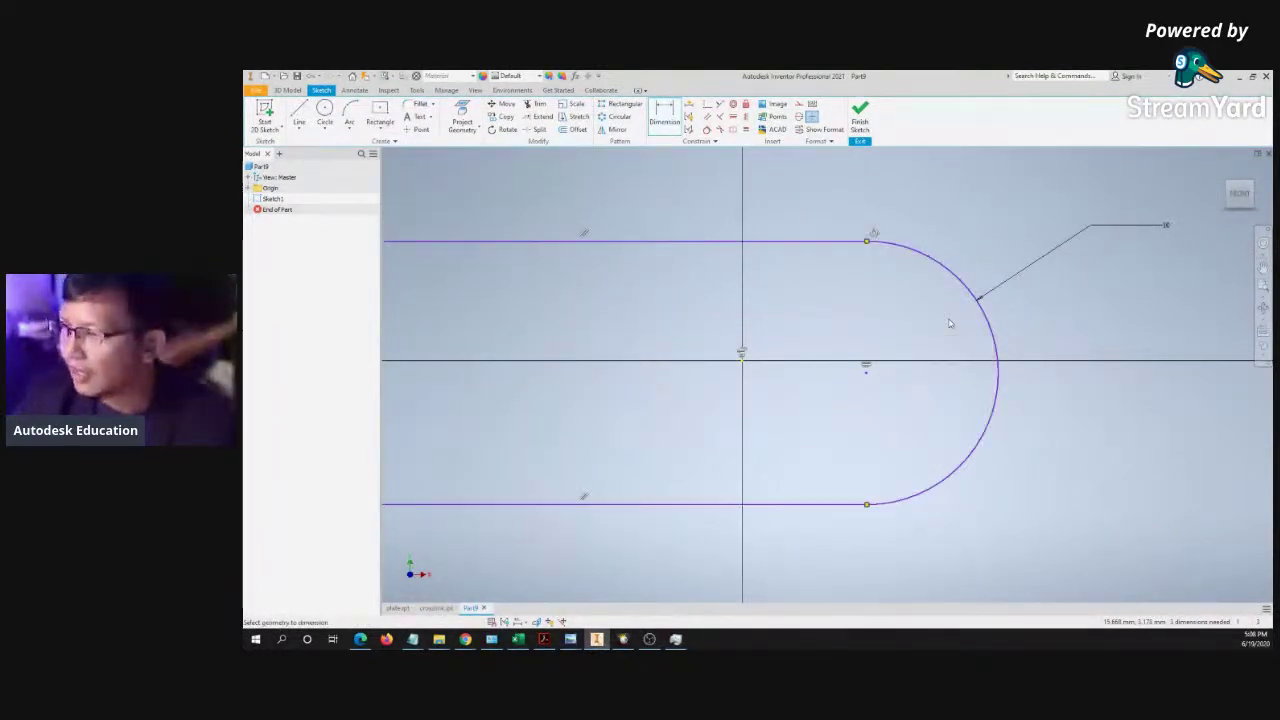
key("Escape")
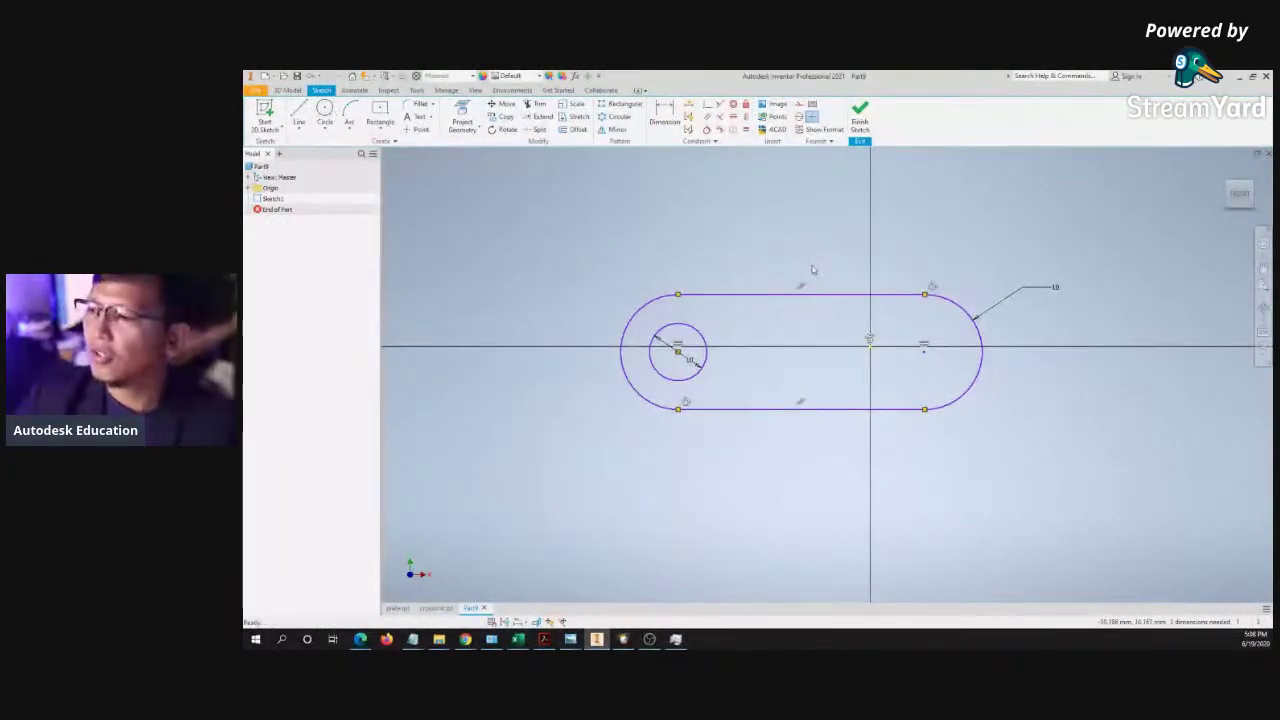
- Draw a second circle about 10 mm in diameter, centred on the right arc's centre point
right_click(873, 238)
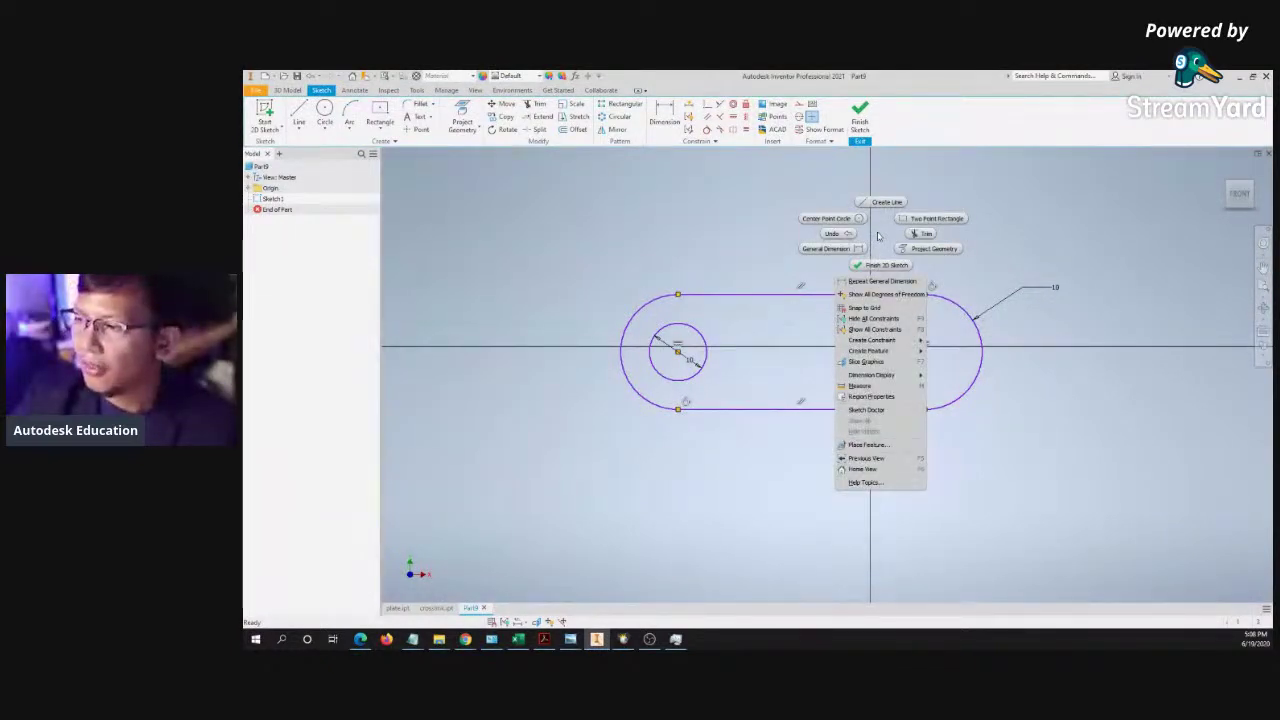
left_click(850, 222)
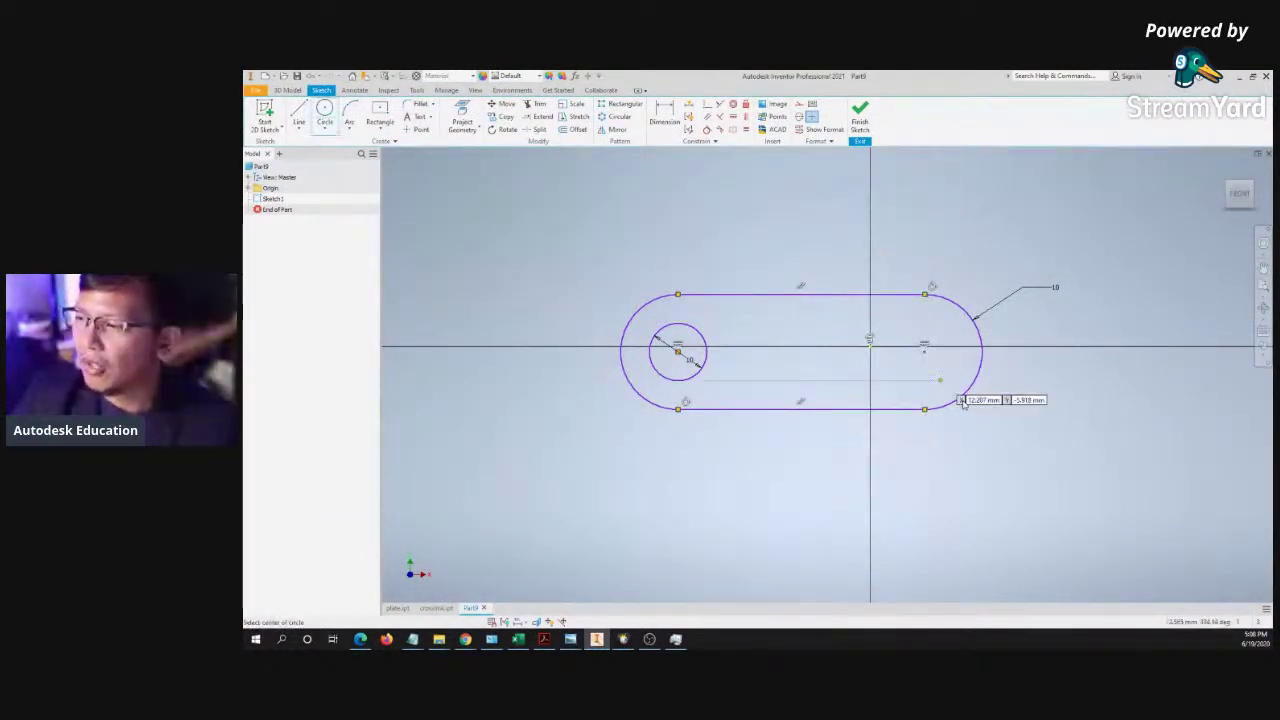
left_click(924, 349)
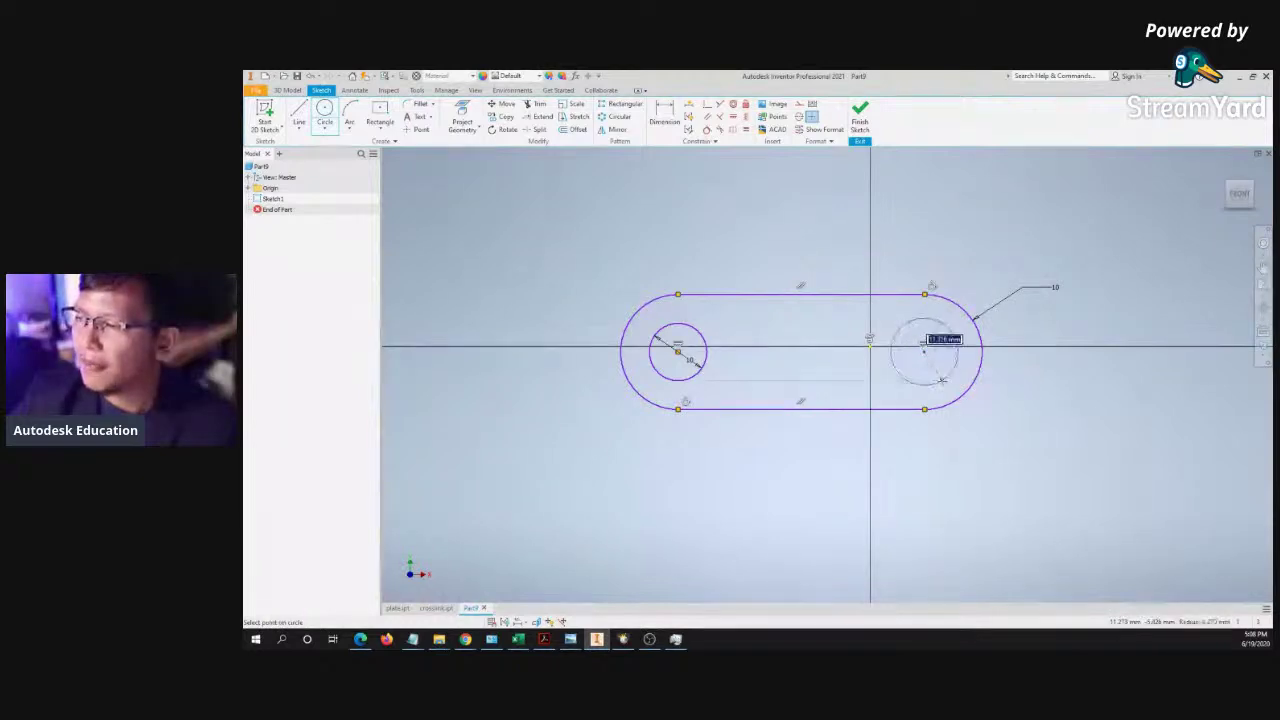
left_click(944, 372)
key("Escape")
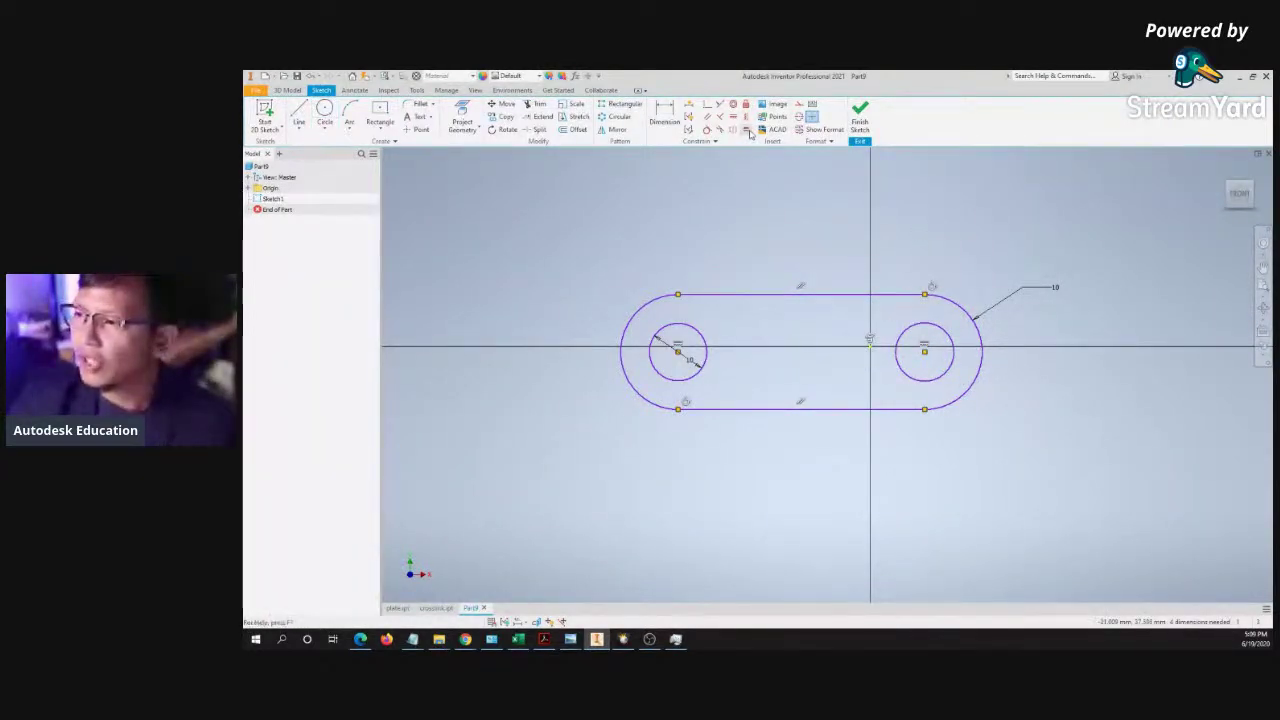
- Apply an equal constraint between the left and right circles
left_click(706, 345)
left_click(946, 332)
middle_click_drag(838, 293, 854, 286)
key("Escape")
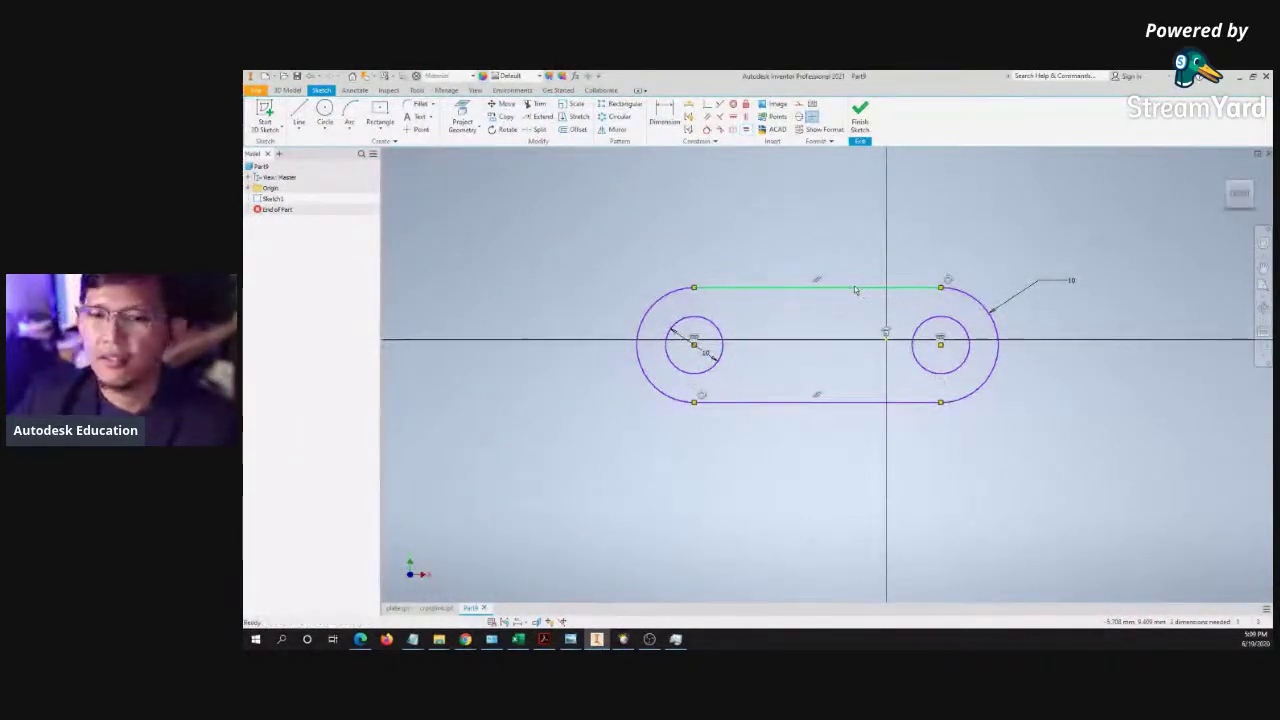
- Dimension the horizontal distance between the two circle centres and set it to 30 mm
left_click(664, 114)
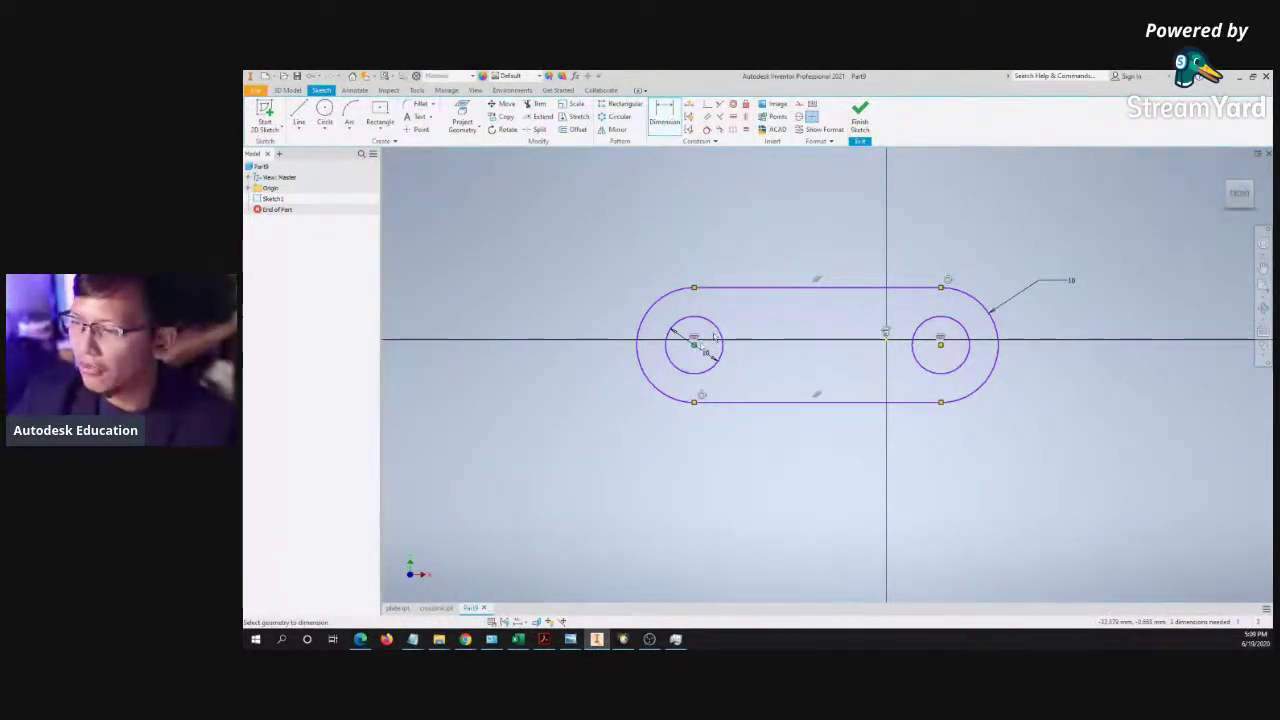
left_click(940, 345)
left_click(827, 215)
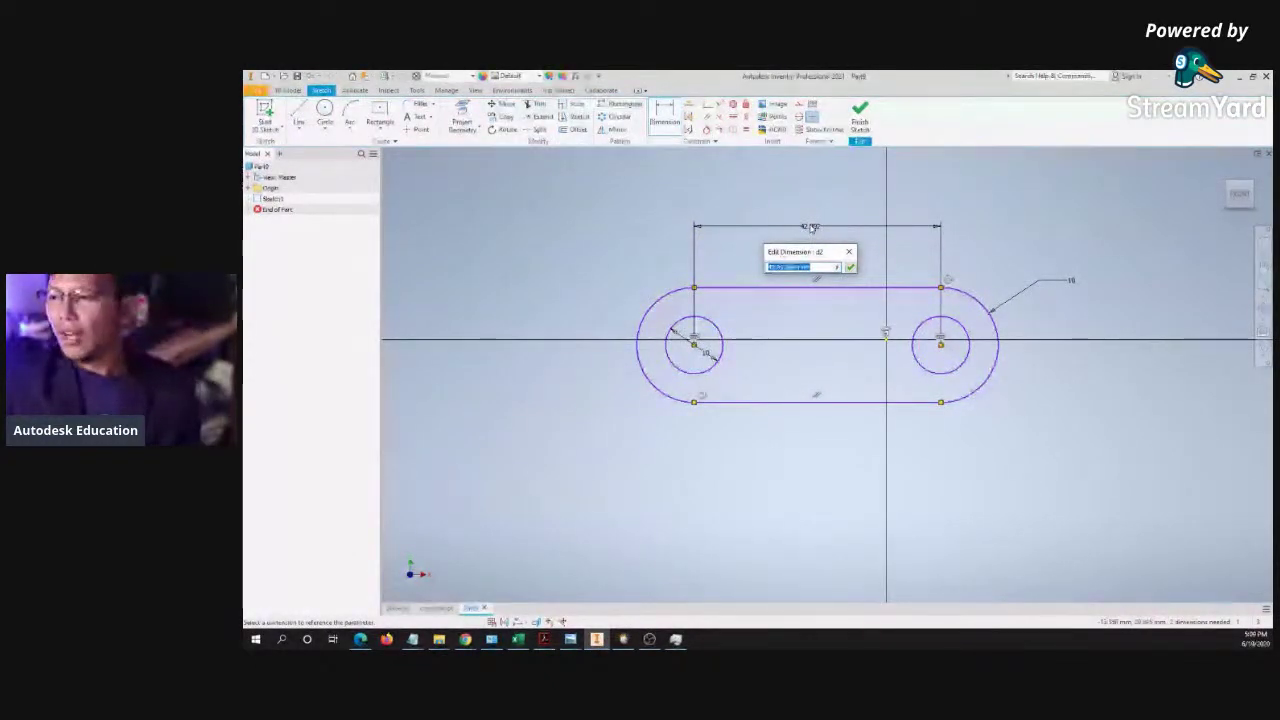
type("30")
key("Return")
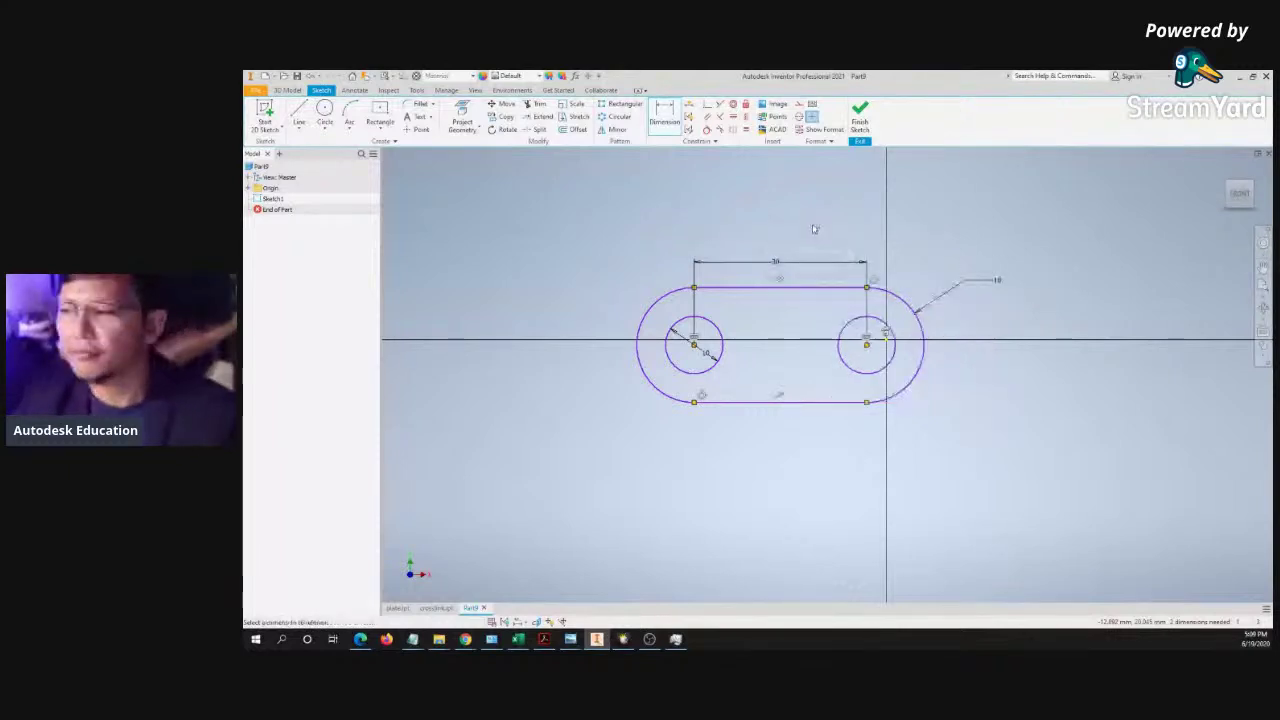
- Move the slot profile until it is roughly centred on the sketch origin
mouse_move(906, 304)
left_mouse_down()
mouse_move(986, 254)
mouse_move(1008, 295)
left_mouse_up()
left_click_drag(915, 281, 893, 288)
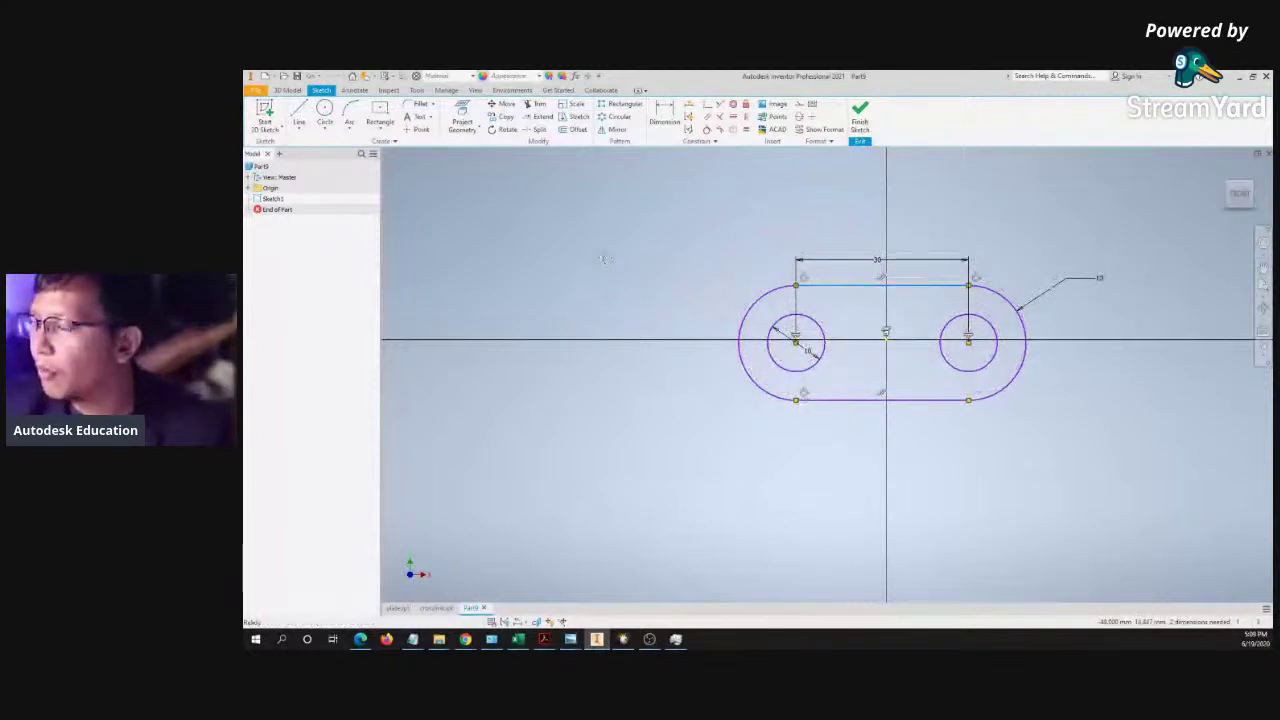
left_click(604, 259)
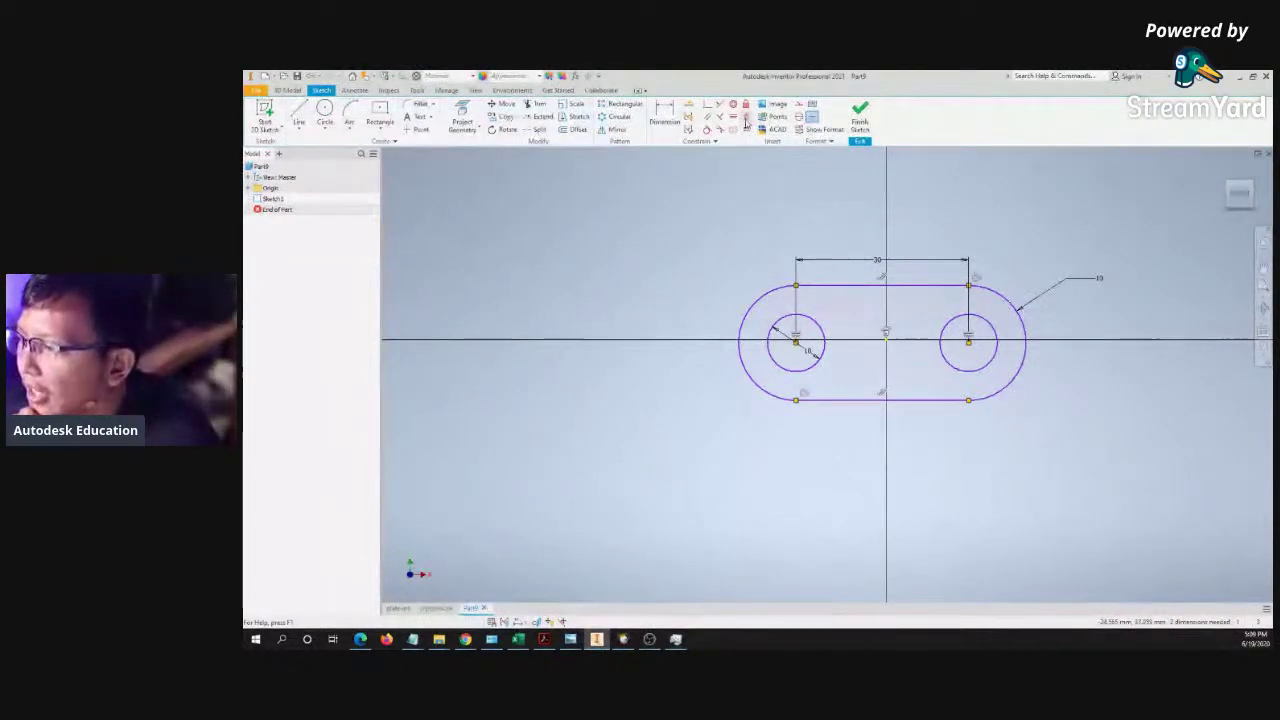
- Apply a vertical constraint between the midpoint of the slot's upper line and the sketch origin
left_click(745, 119)
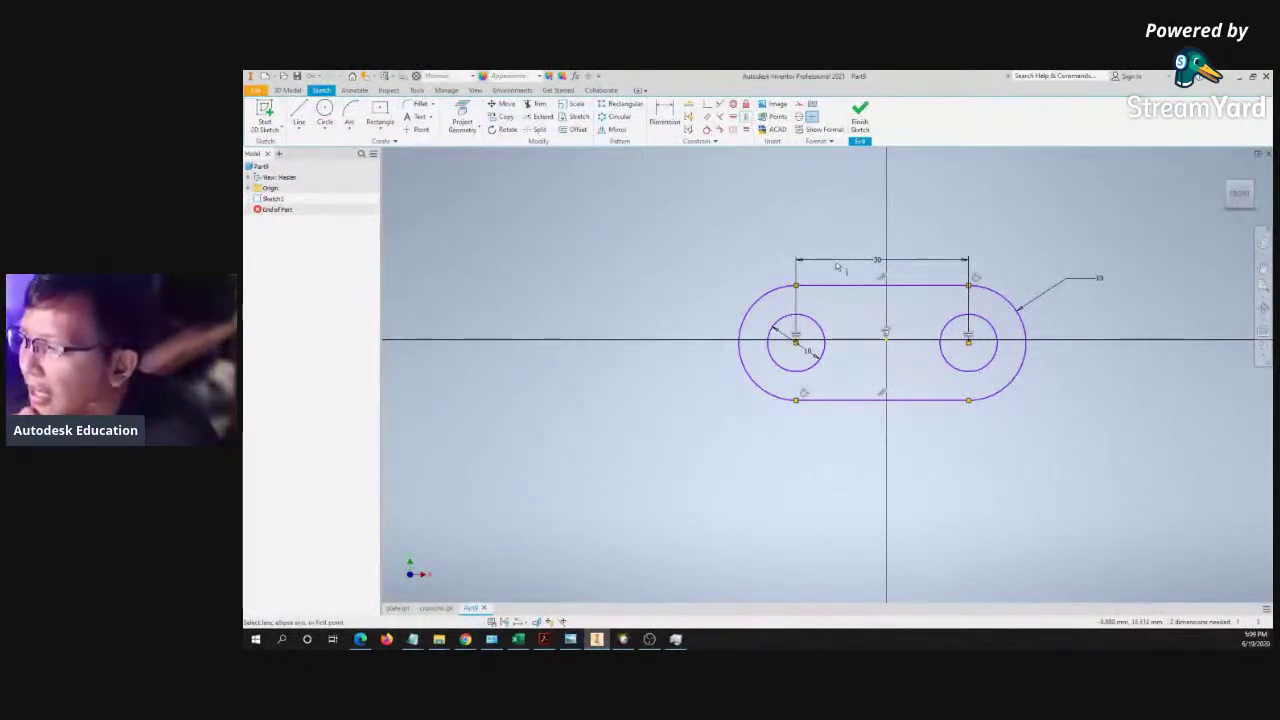
left_click(882, 287)
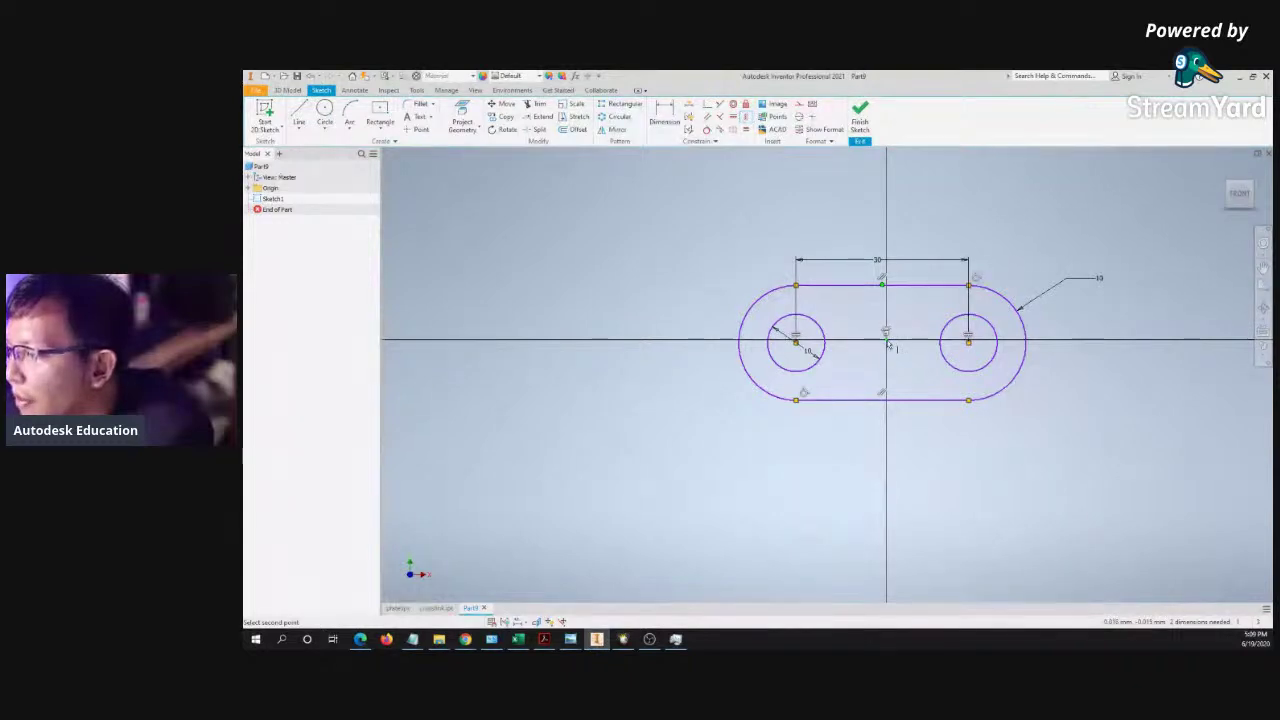
left_click(887, 342)
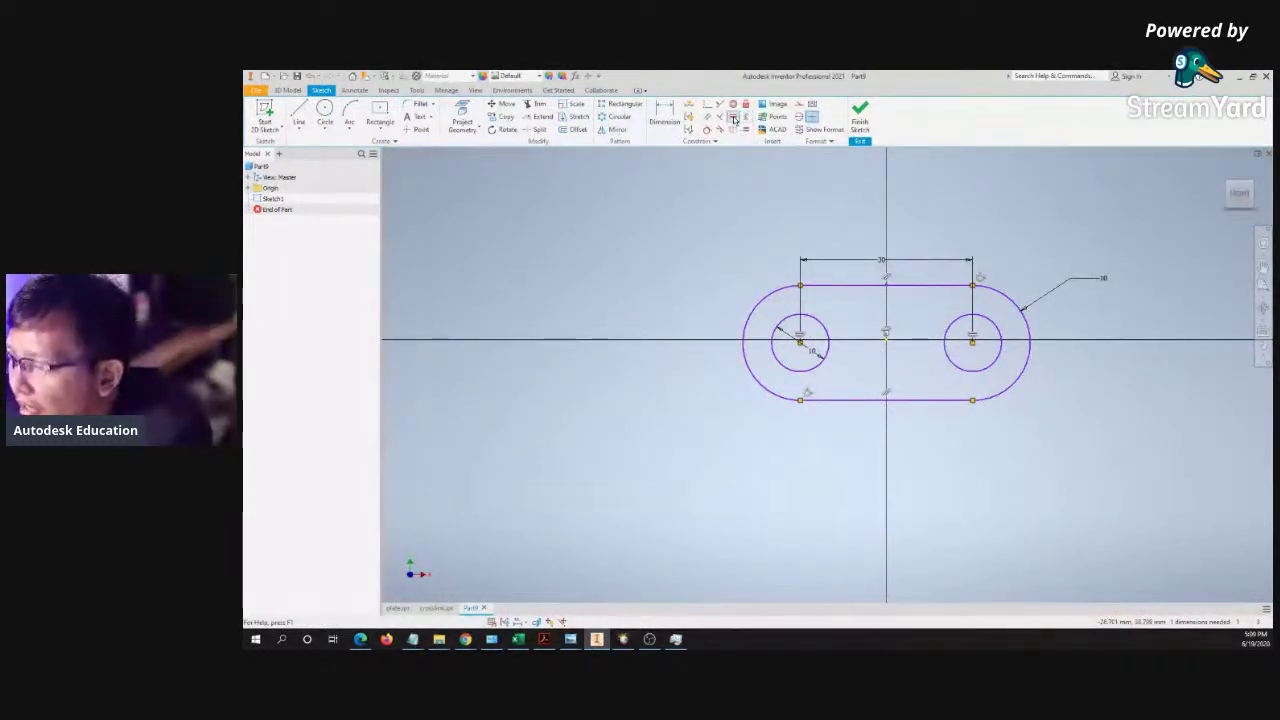
- Apply a horizontal constraint between the left circle's centre and the sketch origin
left_click(733, 118)
left_click(800, 343)
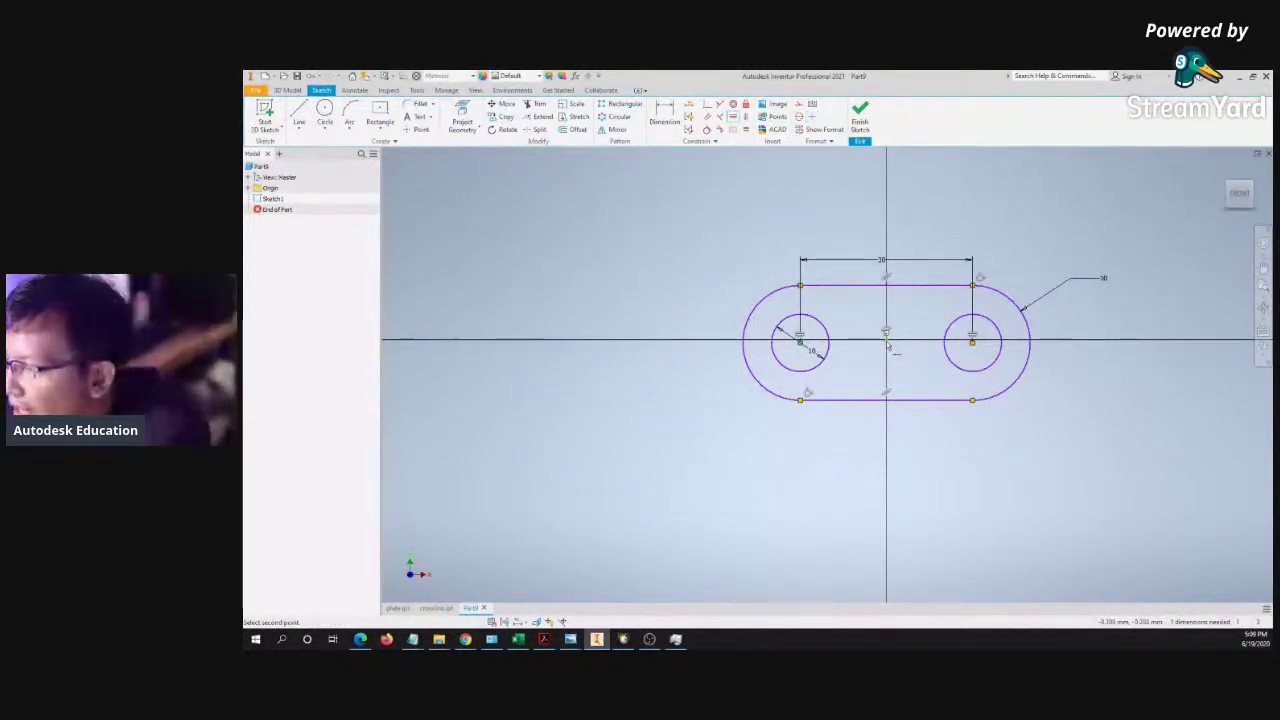
left_click(886, 341)
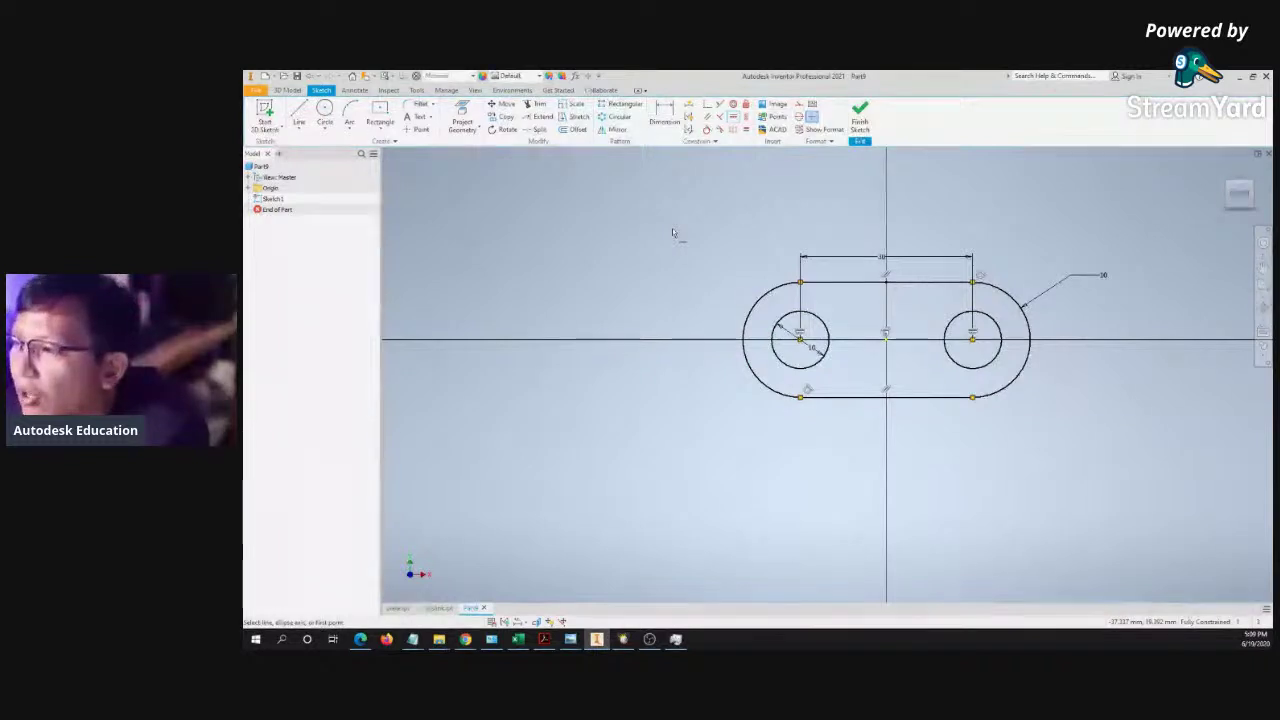
left_click(746, 118)
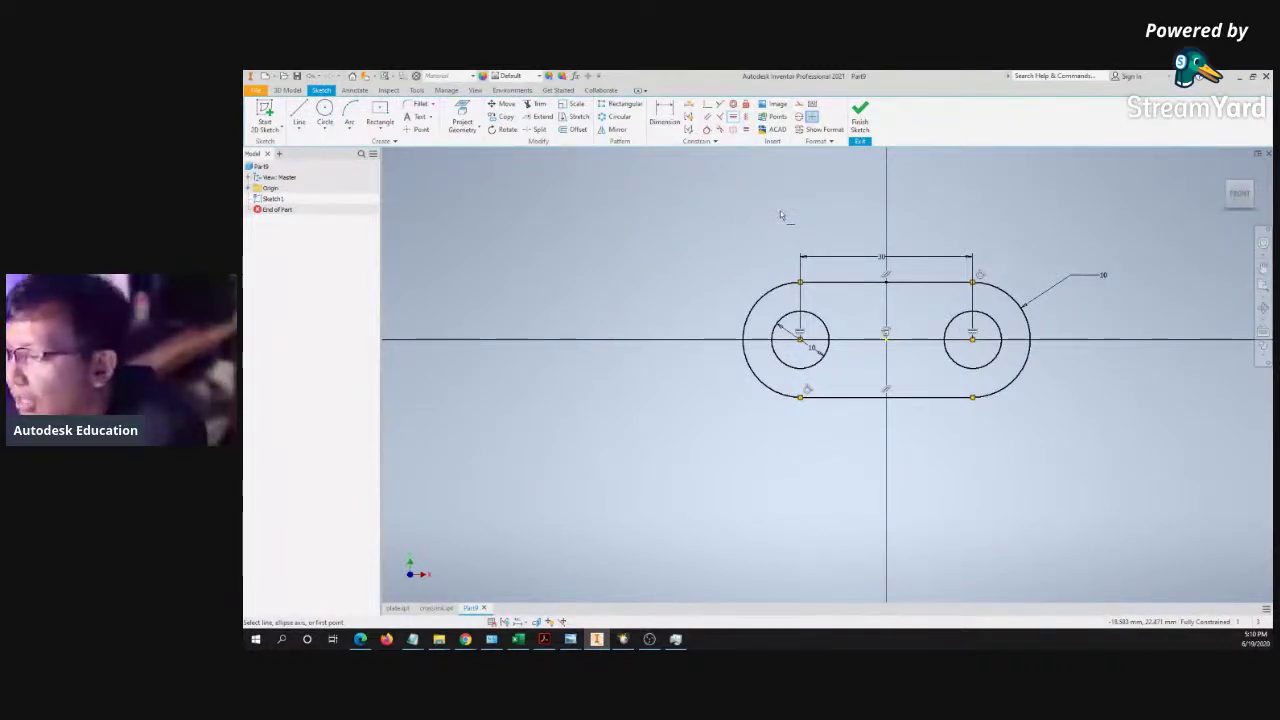
middle_click_drag(783, 211, 700, 234)
key("Escape")
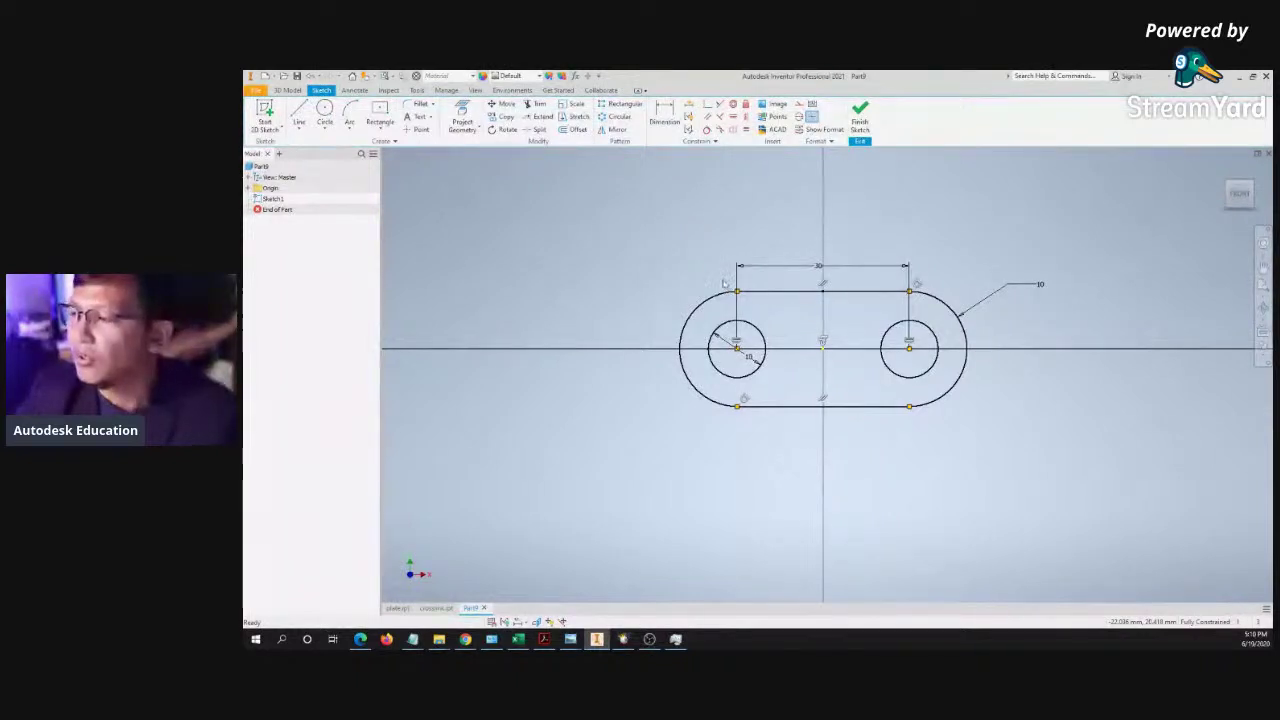
- Finish the sketch and extrude the whole slot profile, including both circles, symmetrically by 5 mm
middle_click_drag(920, 220, 896, 160, "shift")
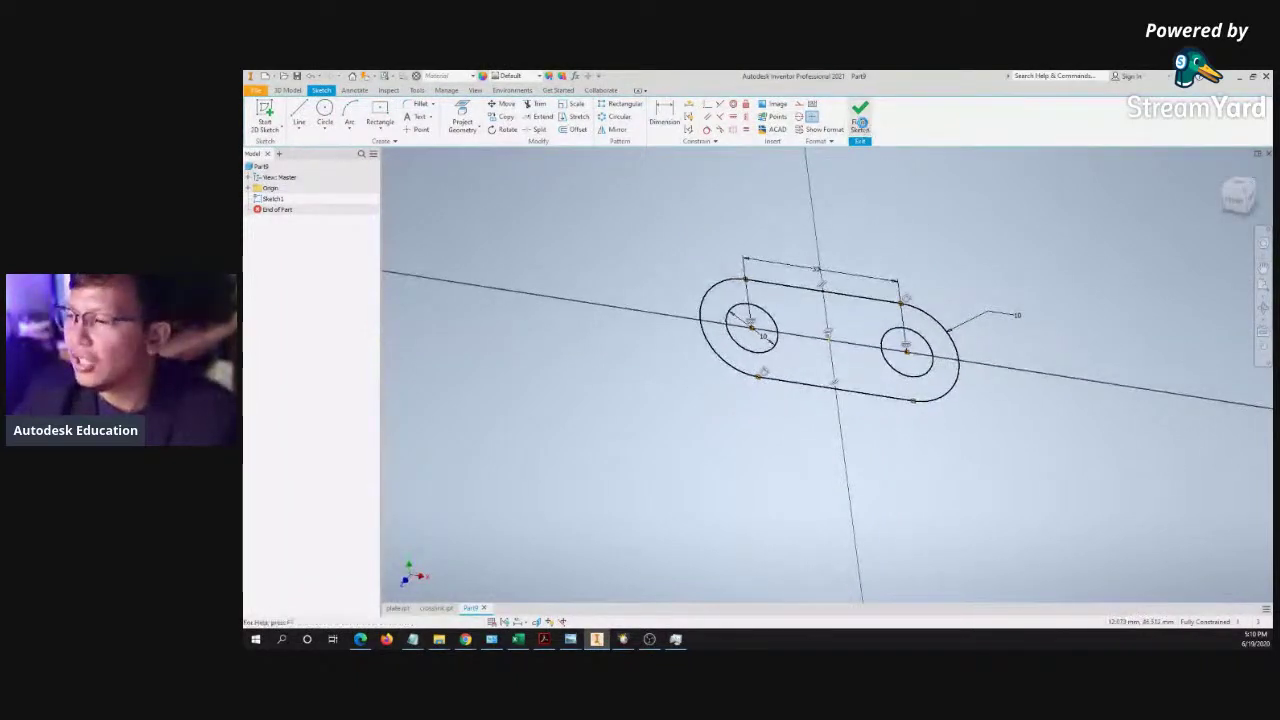
left_click(861, 123)
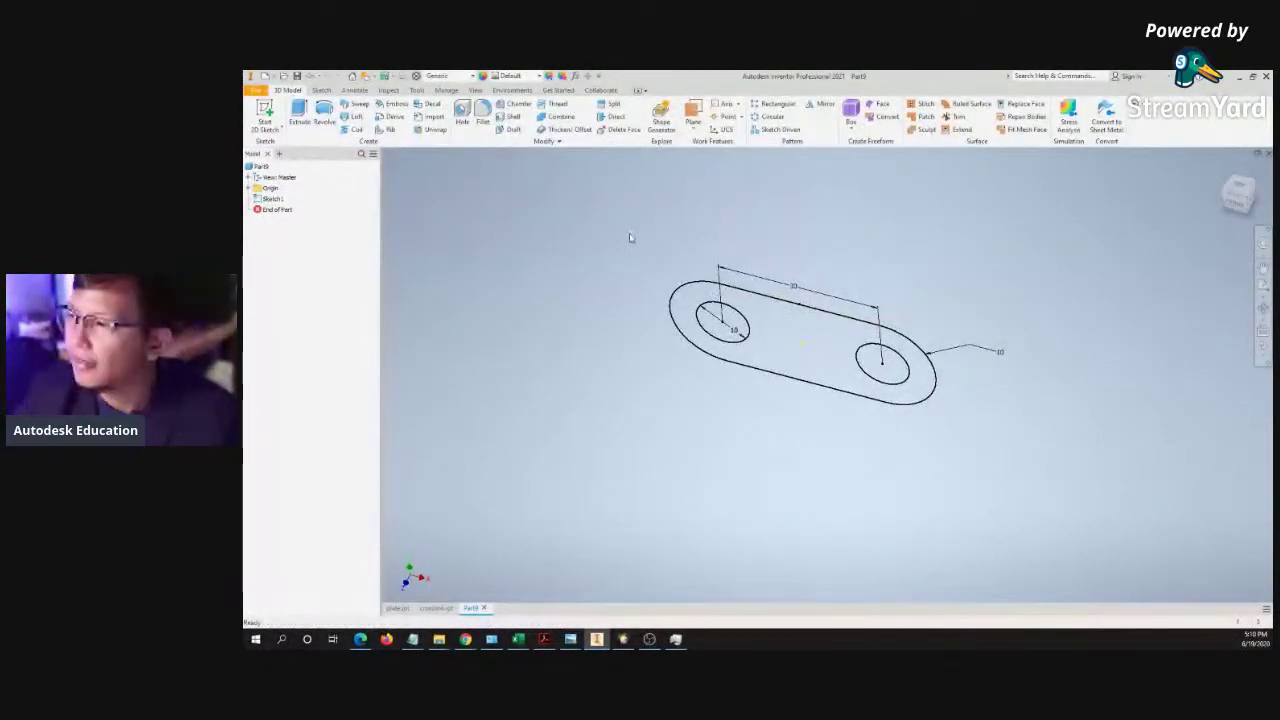
key("e")
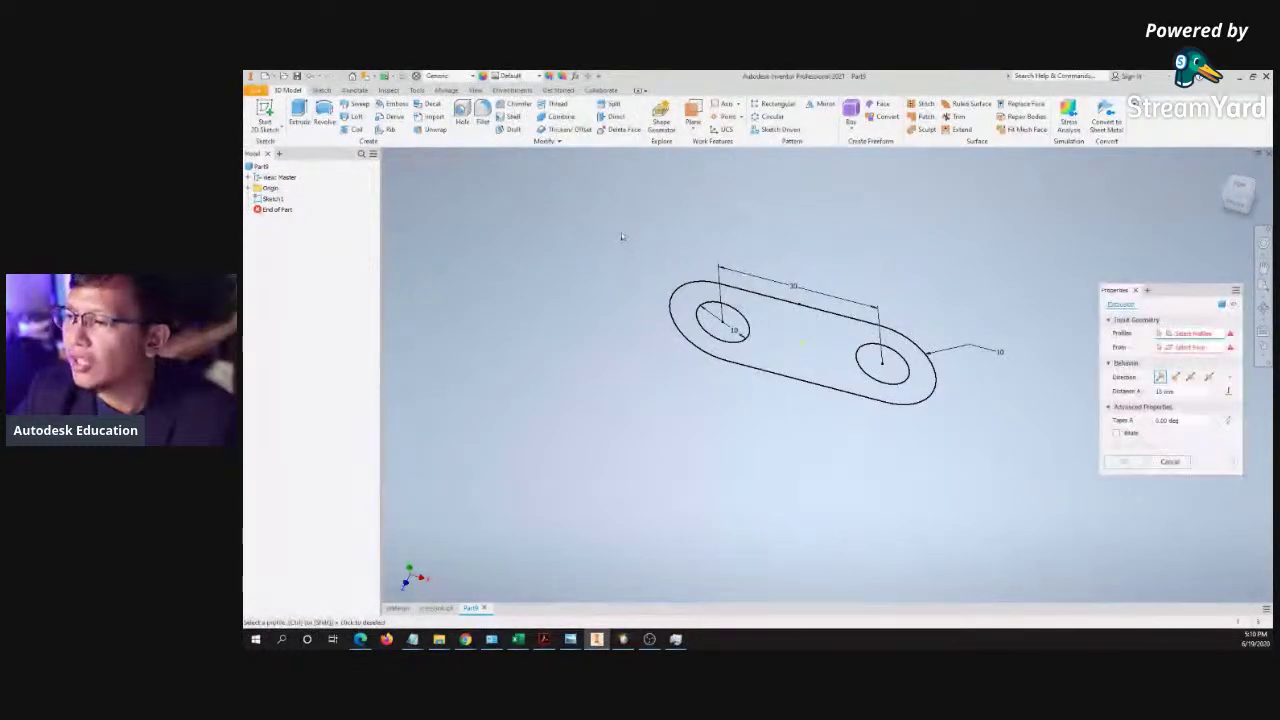
mouse_move(576, 182)
left_mouse_down()
mouse_move(806, 366)
mouse_move(990, 480)
left_mouse_up()
middle_click_drag(913, 422, 890, 434, "shift")
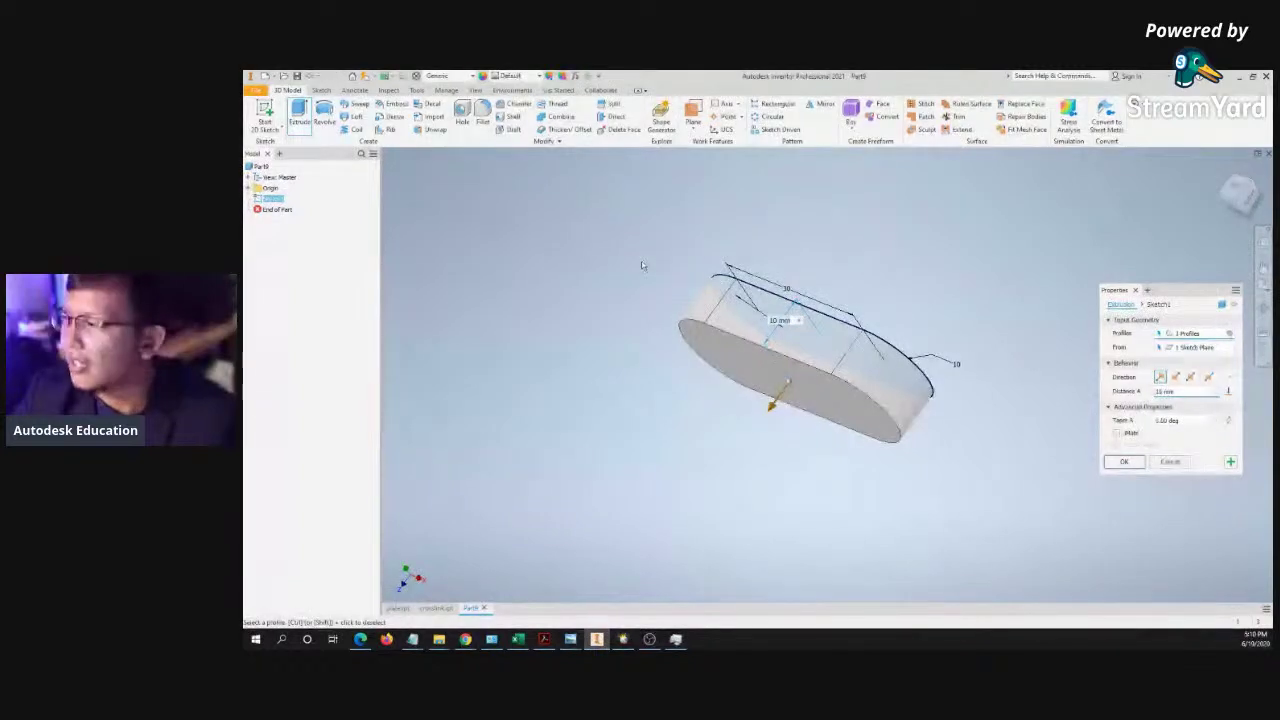
left_click(1190, 377)
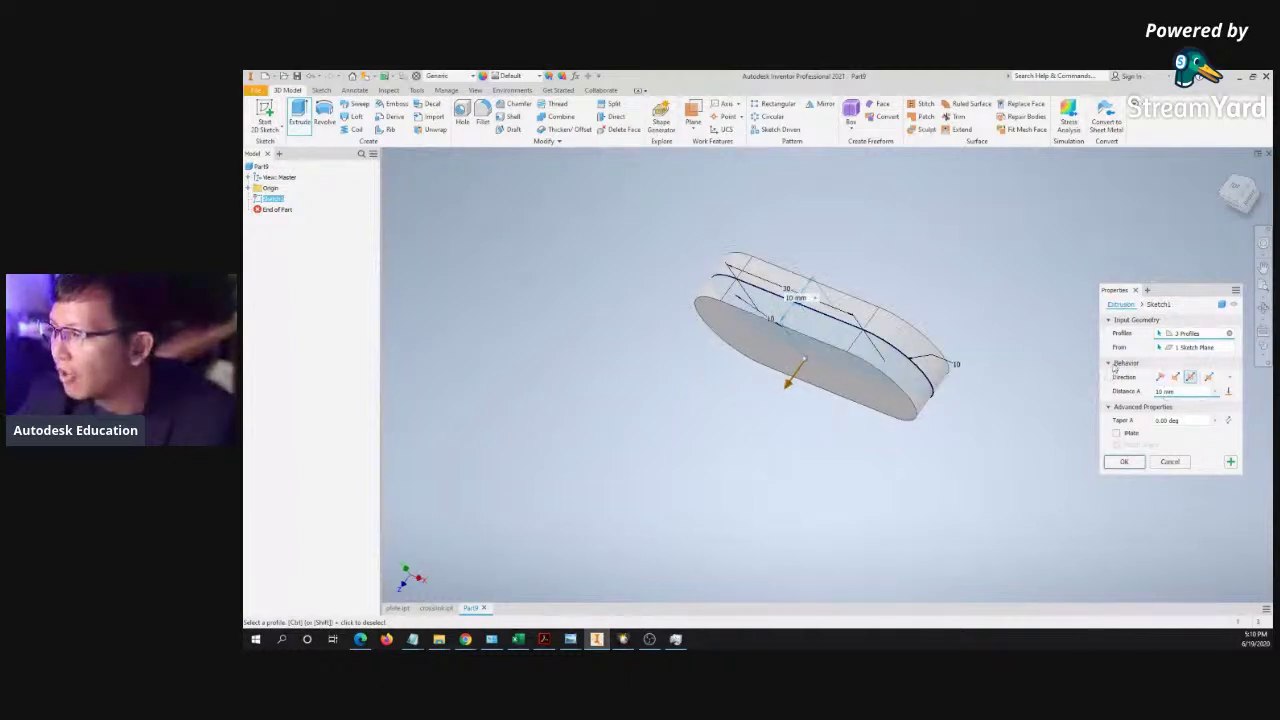
left_click(1183, 391)
type("5")
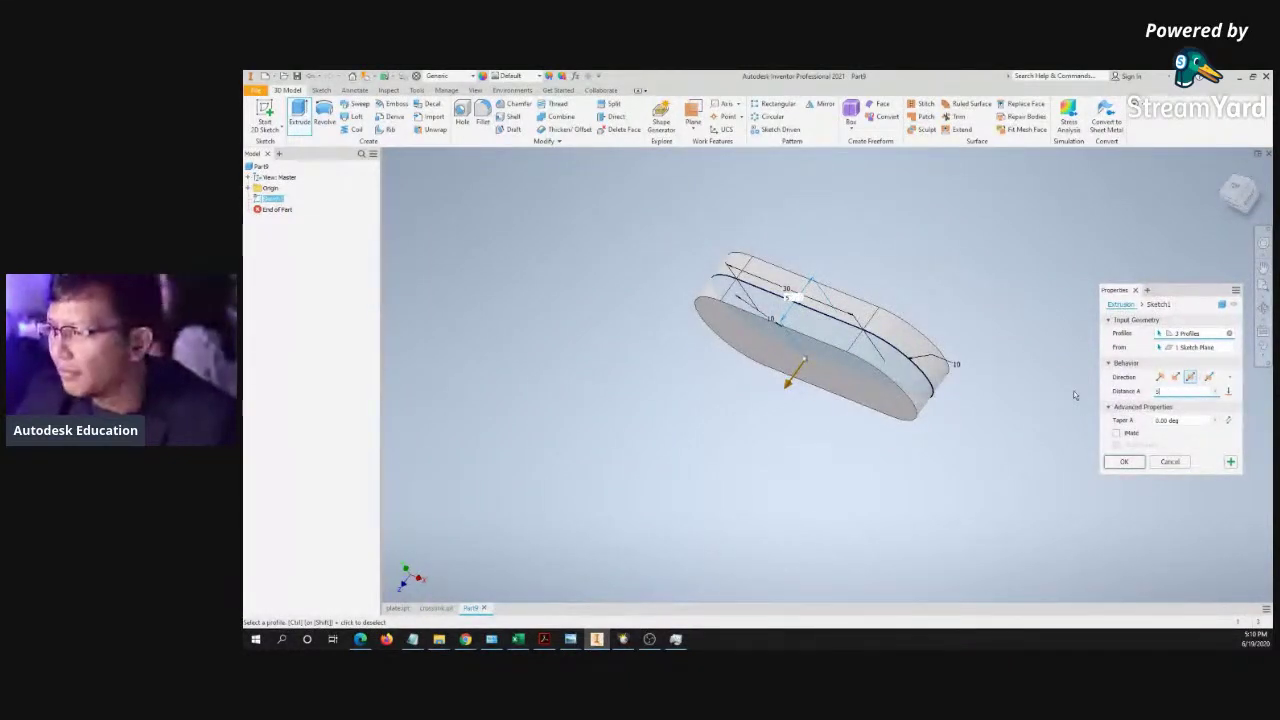
key("Return")
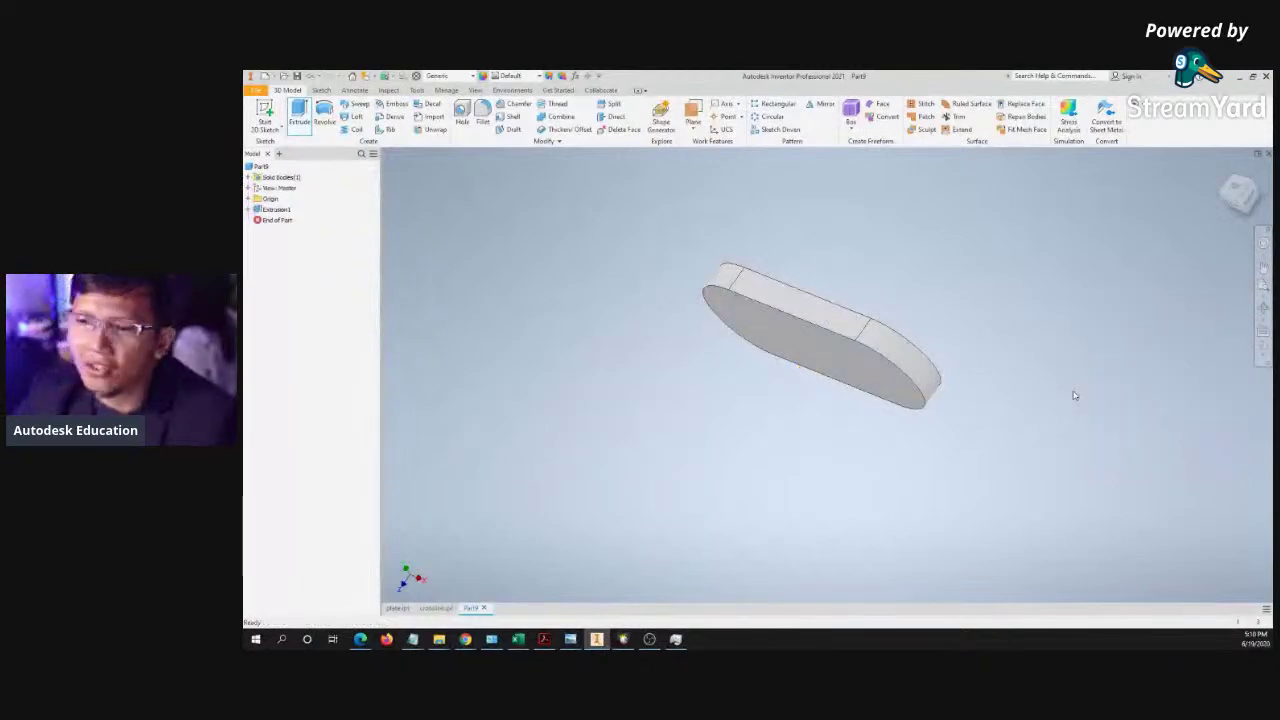
- Make the sketch under the slot extrusion visible again for reuse
middle_click_drag(568, 298, 604, 297, "shift")
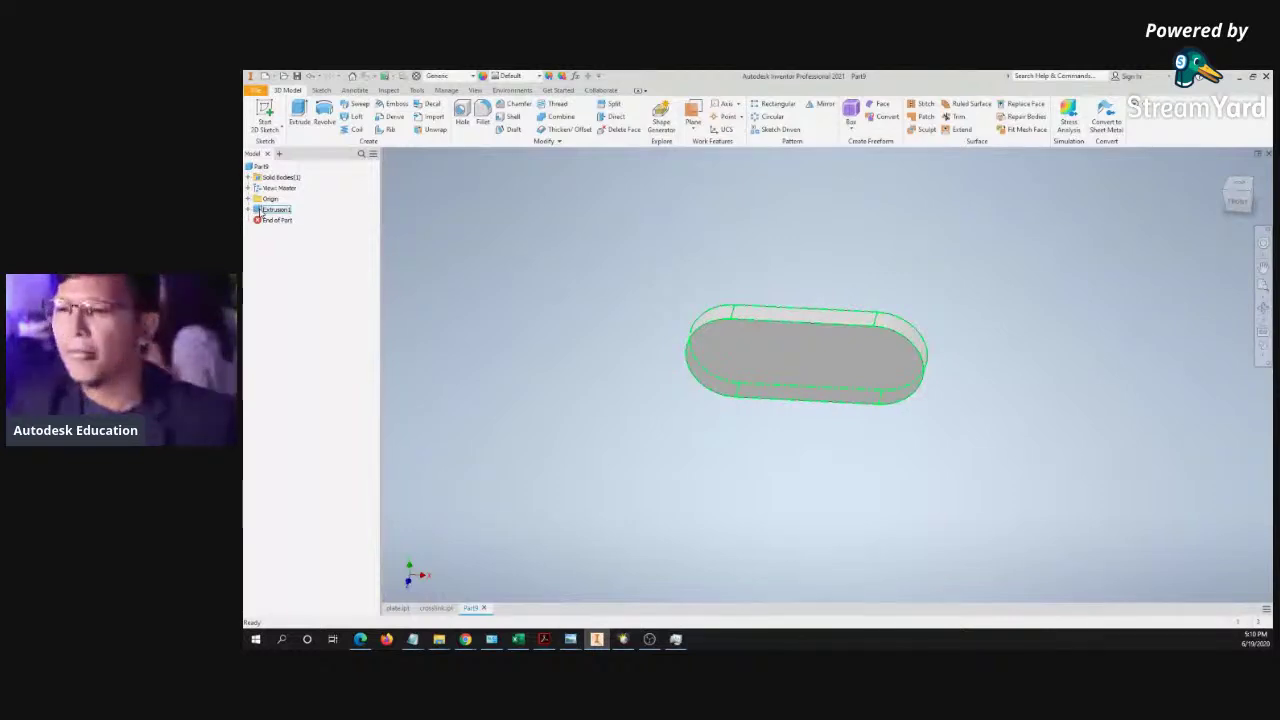
left_click(249, 210)
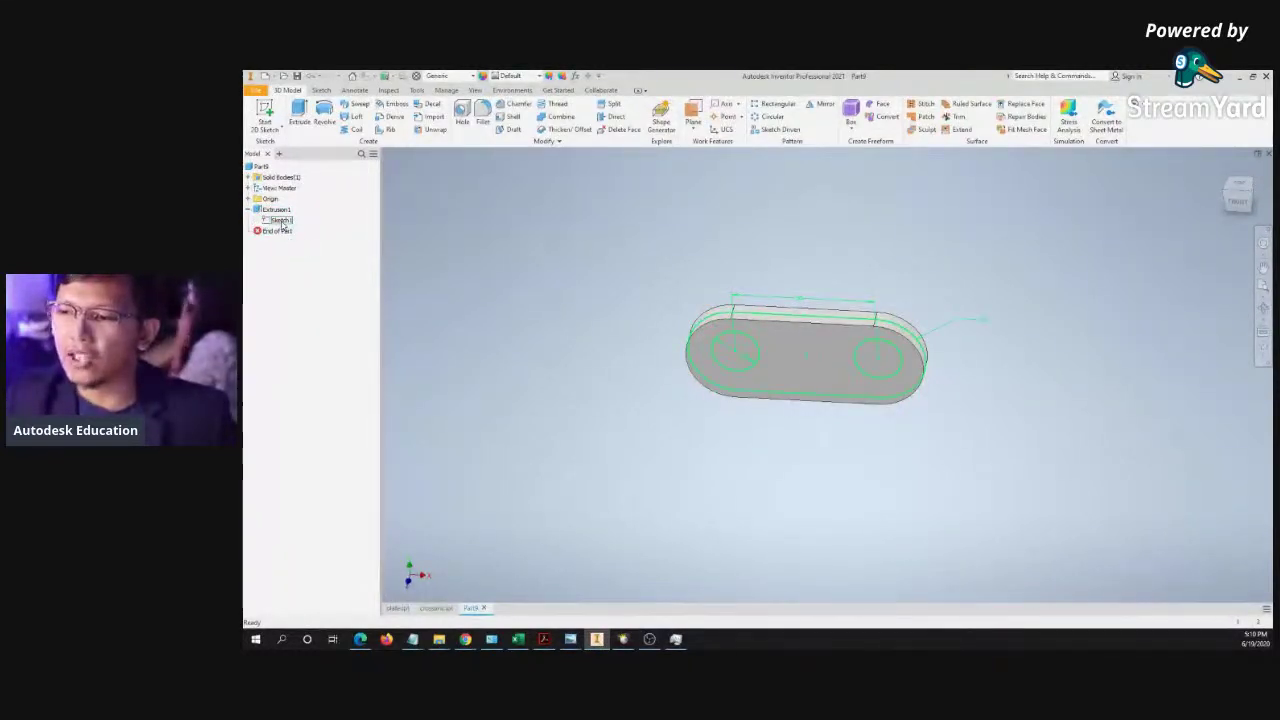
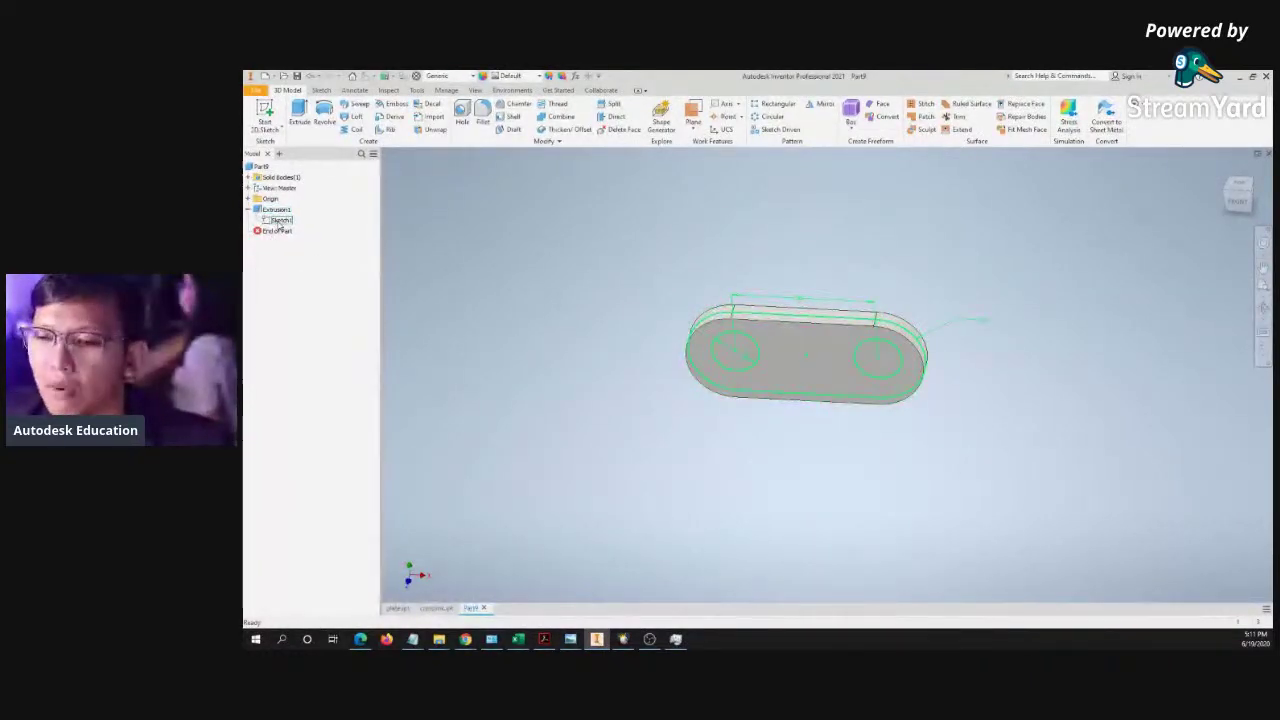
right_click(281, 223)
left_click(274, 219)
right_click(273, 218)
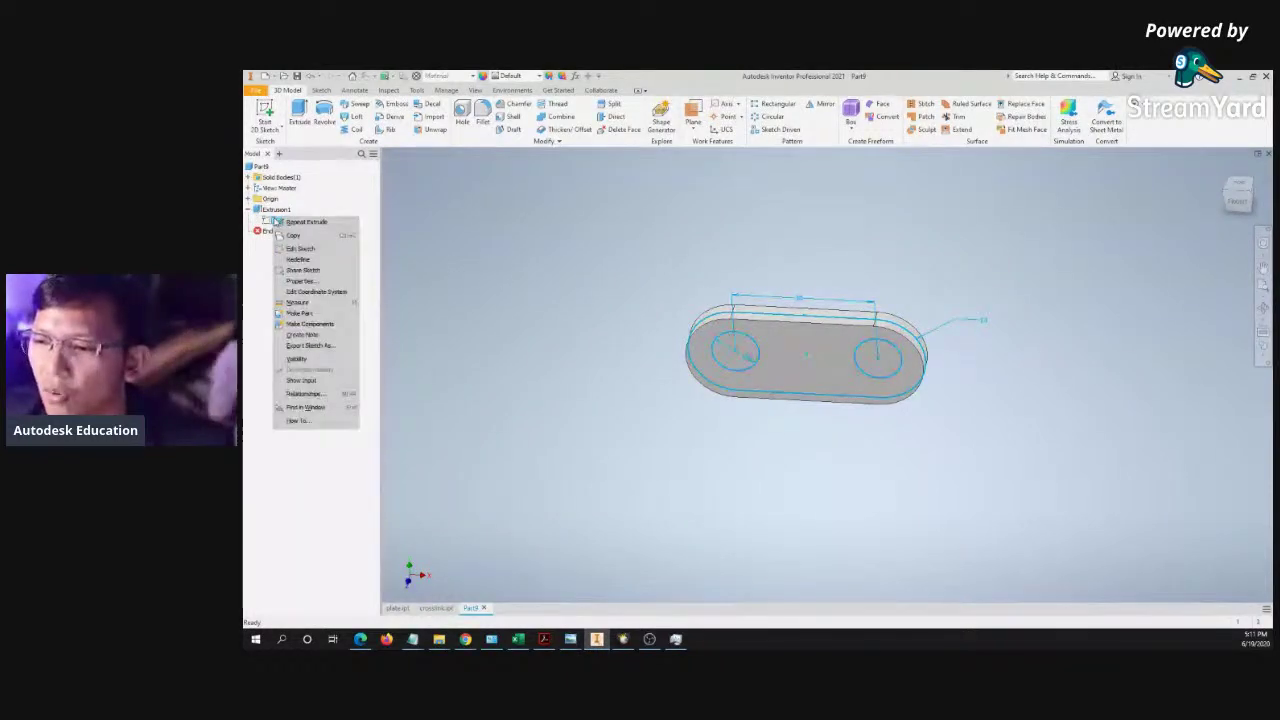
left_click(324, 364)
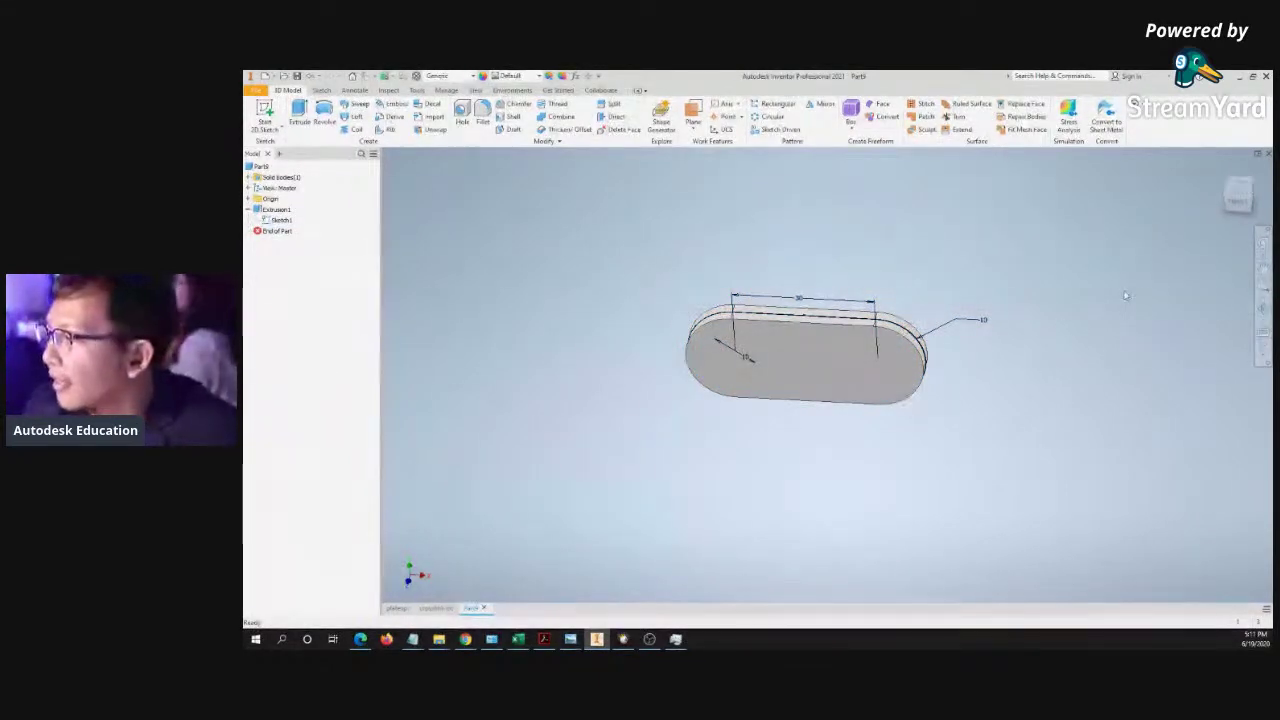
- Set the visual style to Wireframe with hidden edges and show the link in the home view
left_click(1267, 357)
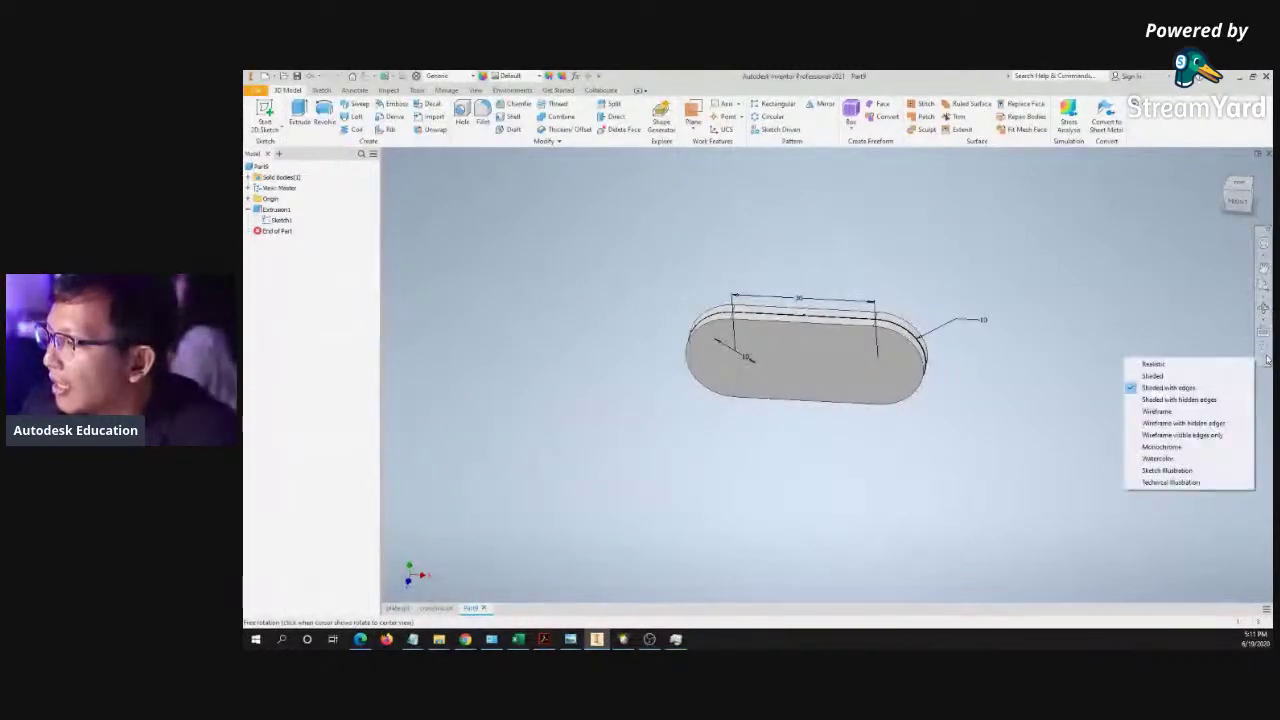
left_click(1180, 423)
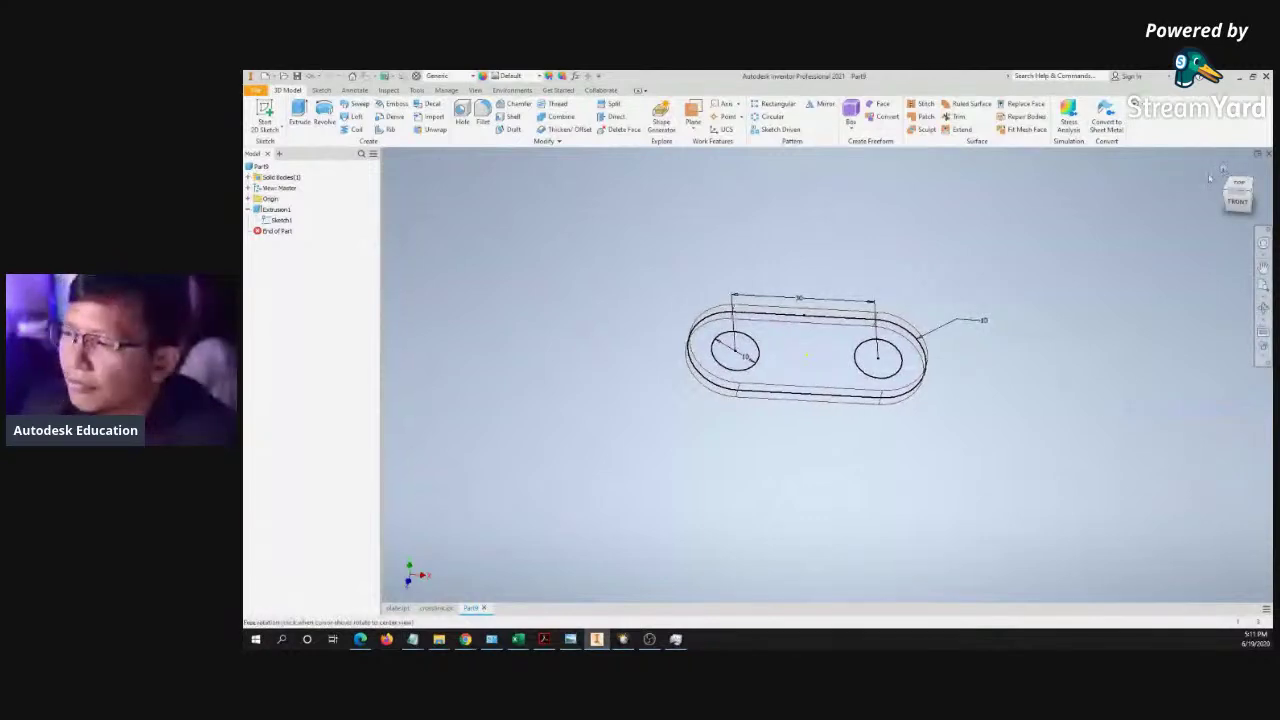
left_click(1222, 178)
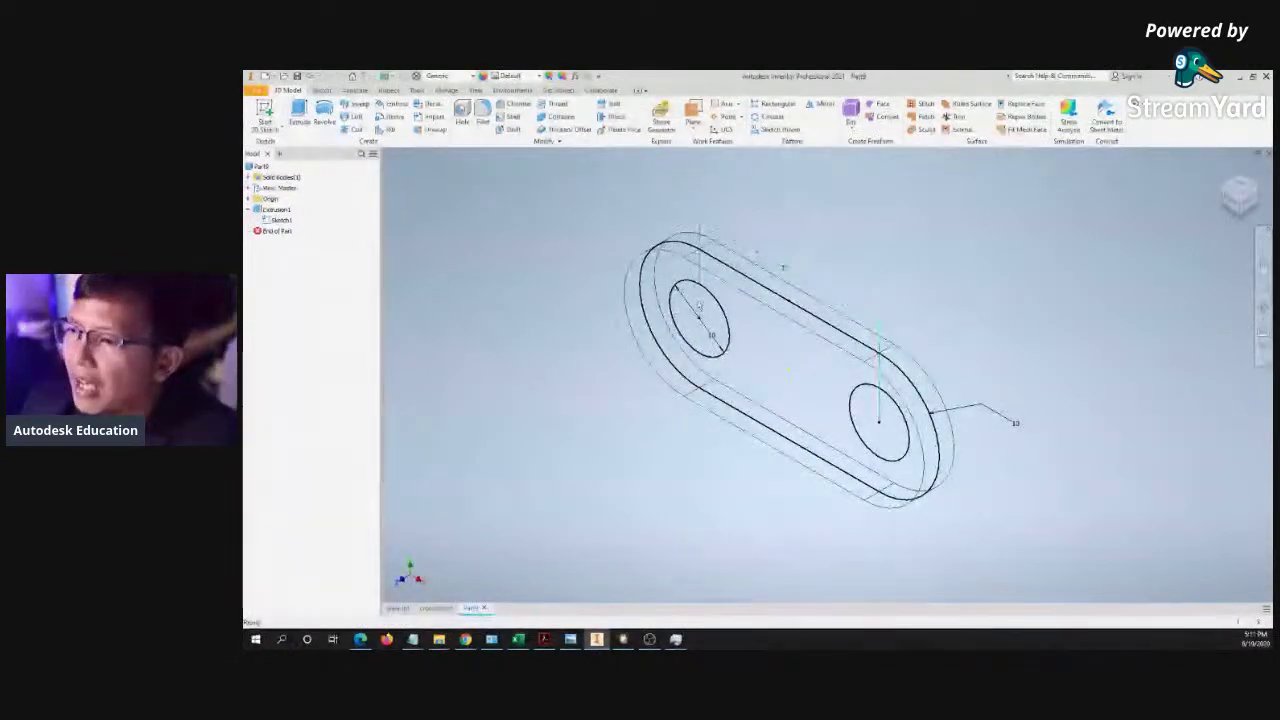
middle_click_drag(699, 305, 688, 311)
- Start an extrusion with the left circle as profile, view it from the top, and check the post height in the drawing
left_click(299, 114)
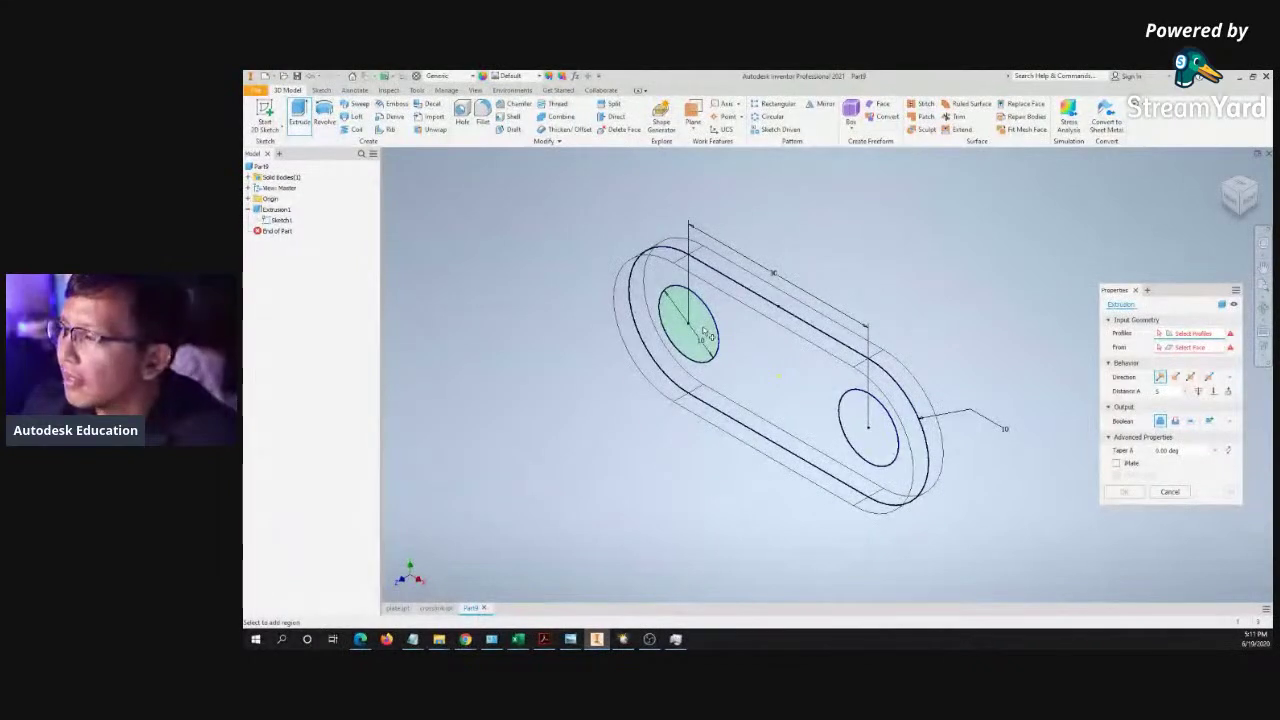
left_click(706, 334)
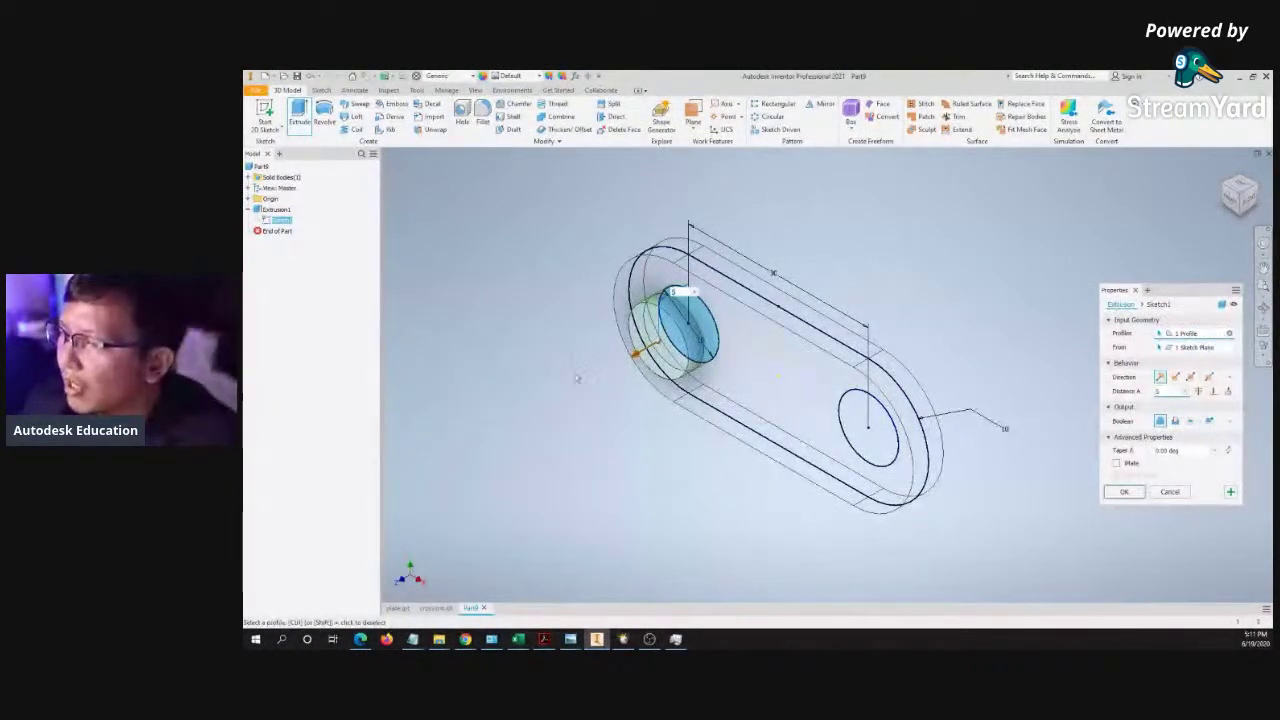
left_click(1263, 268)
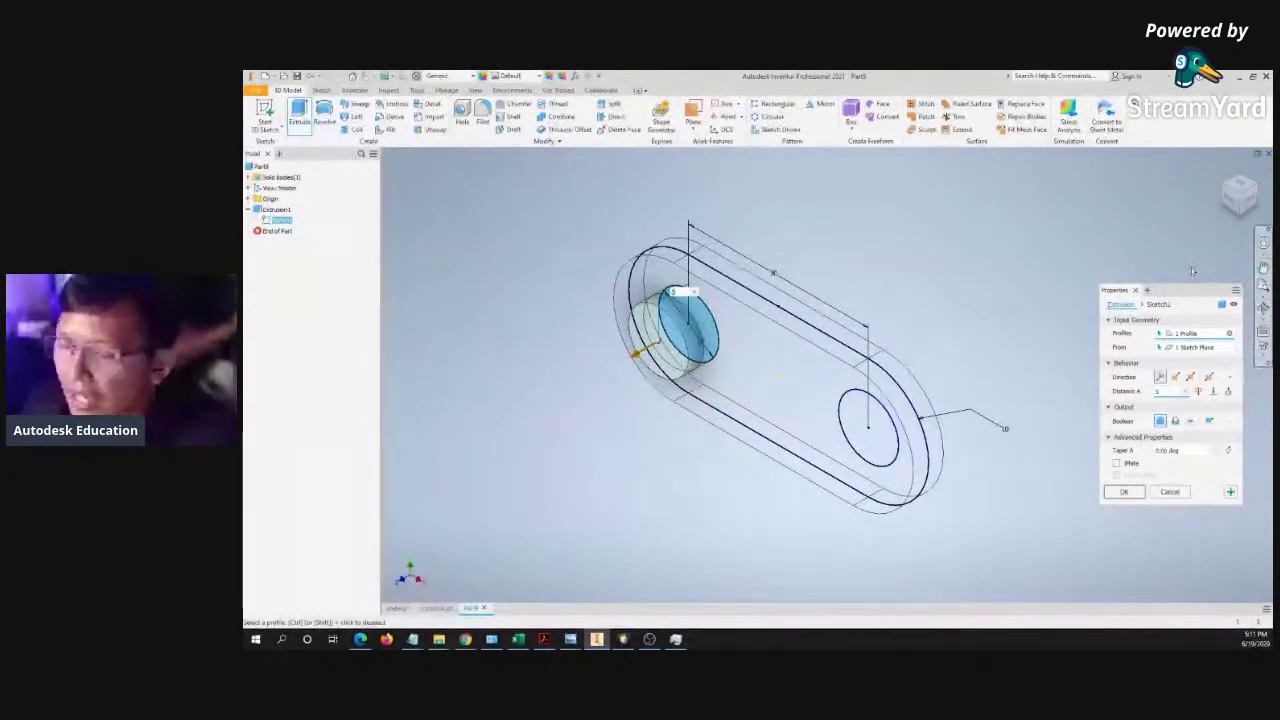
middle_click_drag(703, 320, 645, 325, "shift")
key("F5")
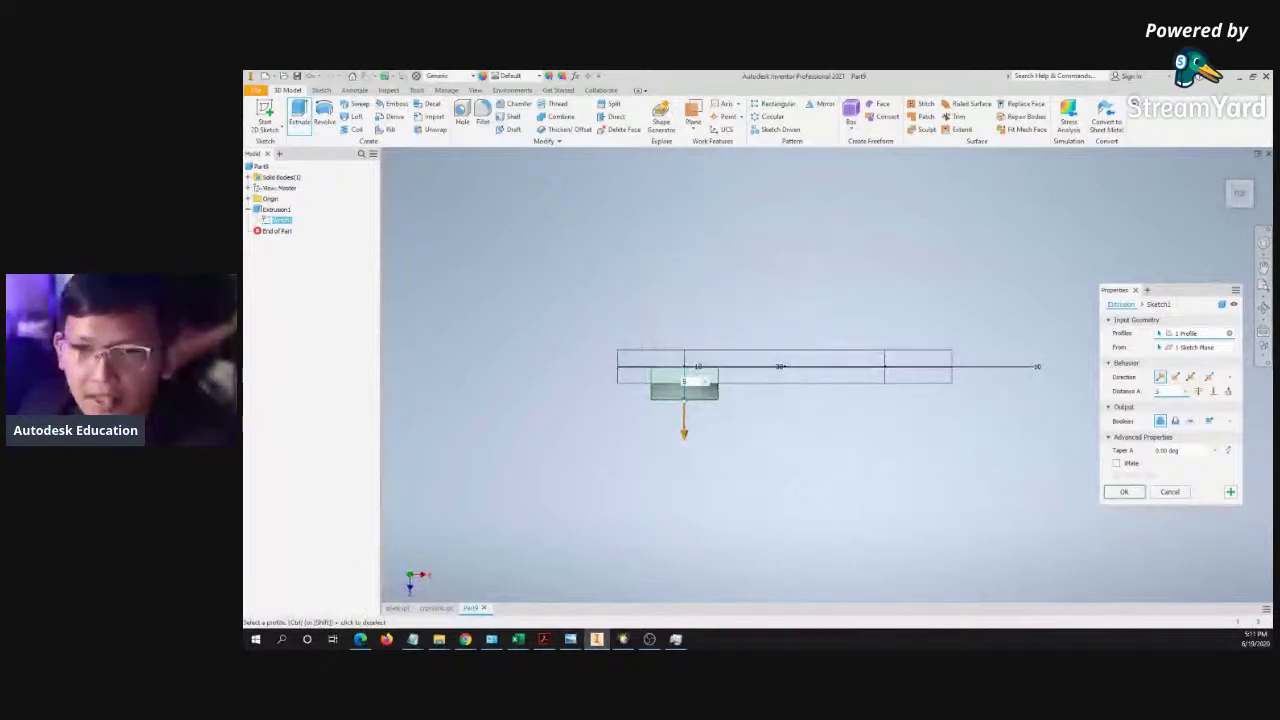
left_click(570, 639)
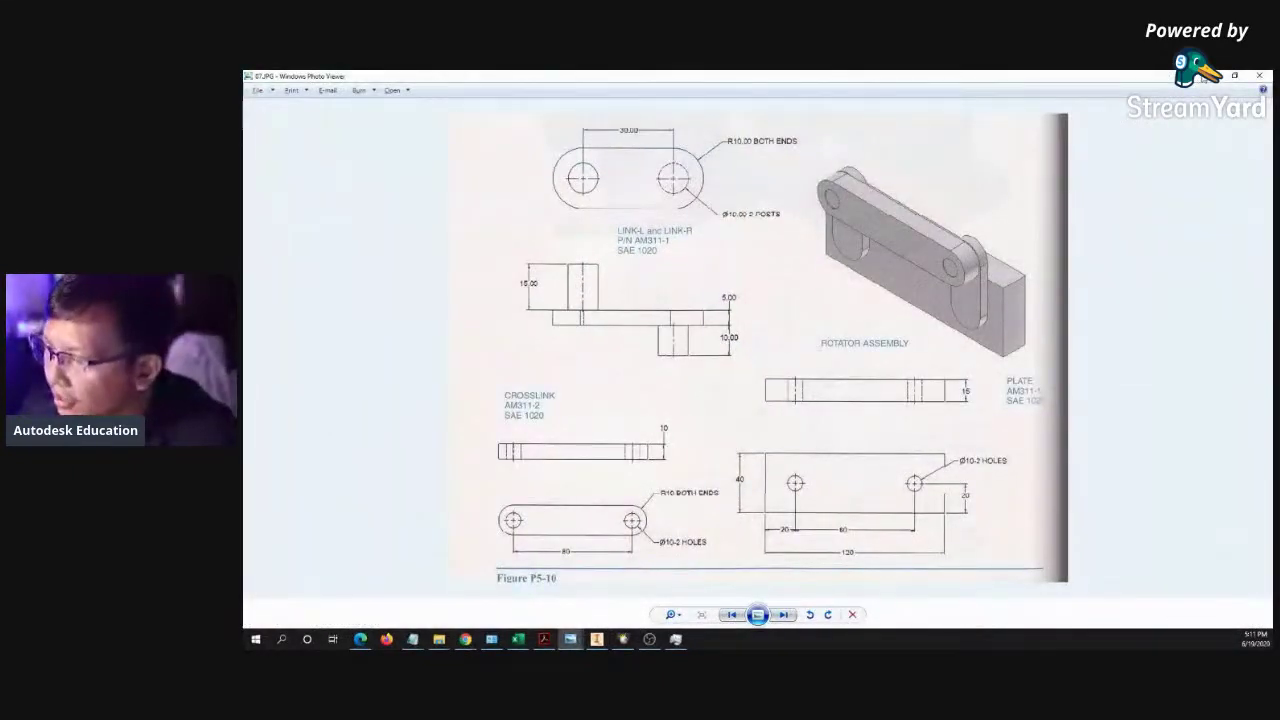
key("alt+Tab")
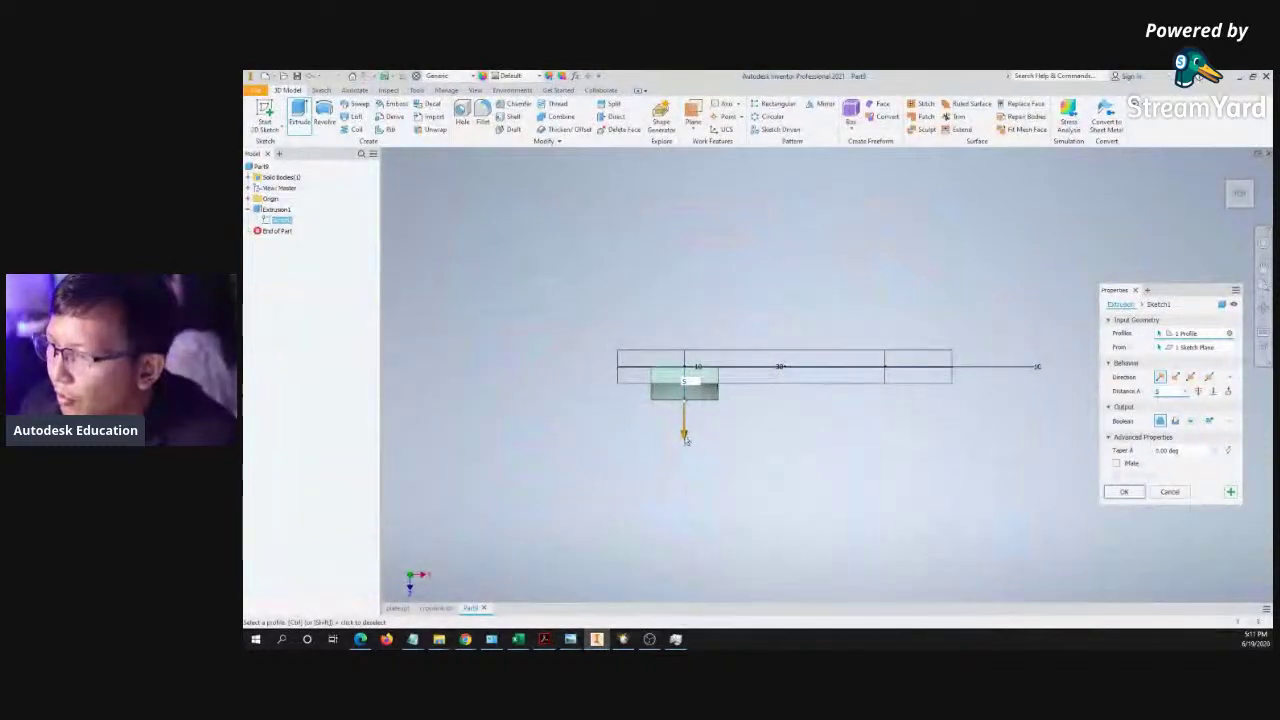
- Flip the left circle's extrusion to the opposite side and create the post with a distance of 2.5+15 mm
left_click_drag(686, 436, 697, 318)
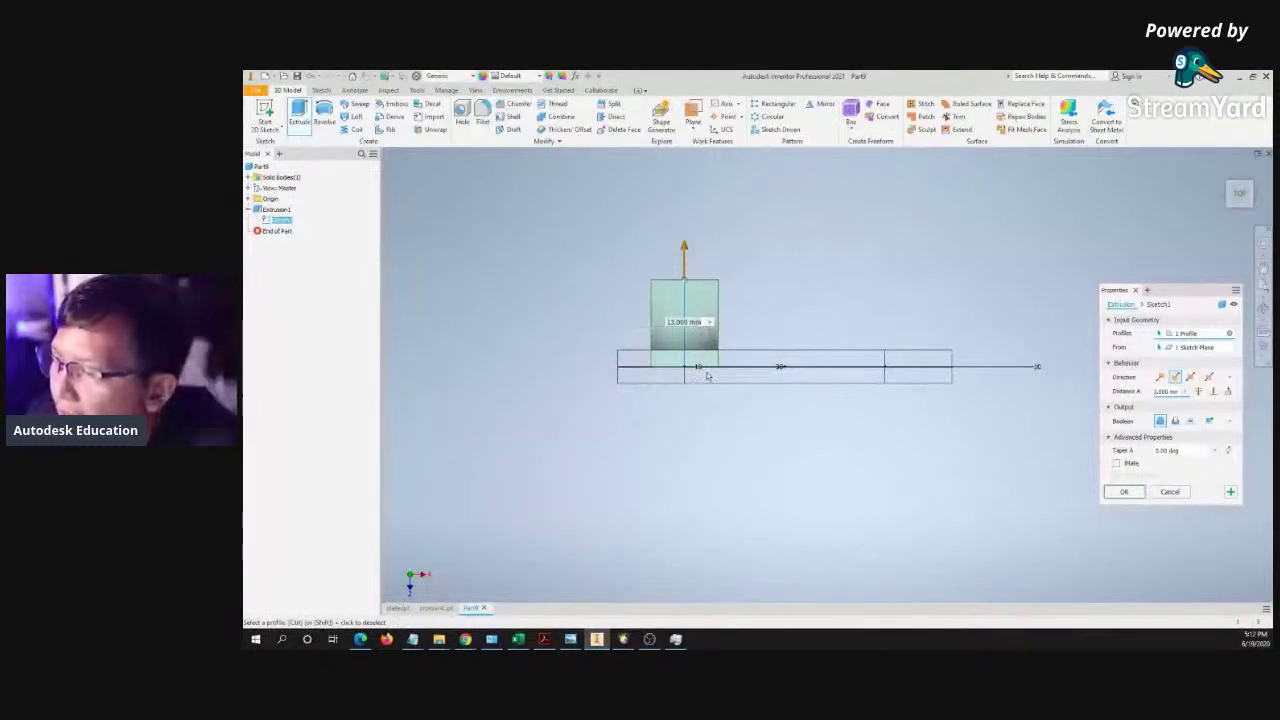
type("2.5")
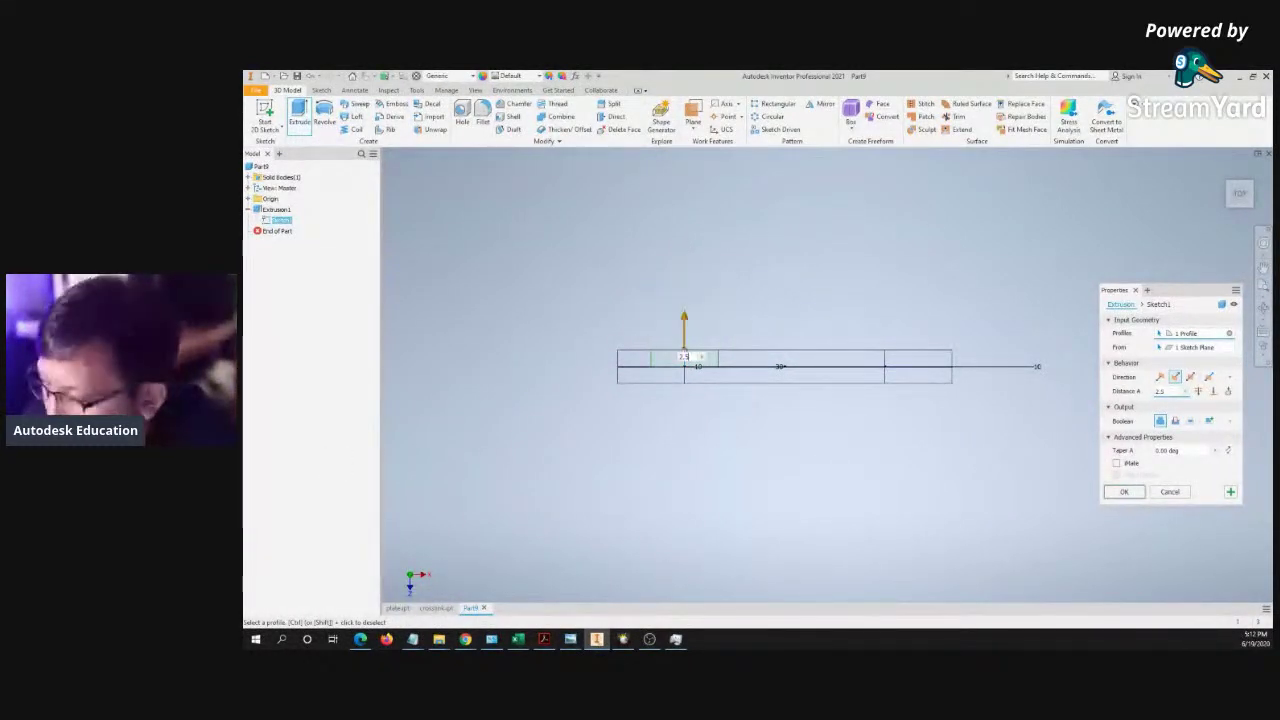
type("+")
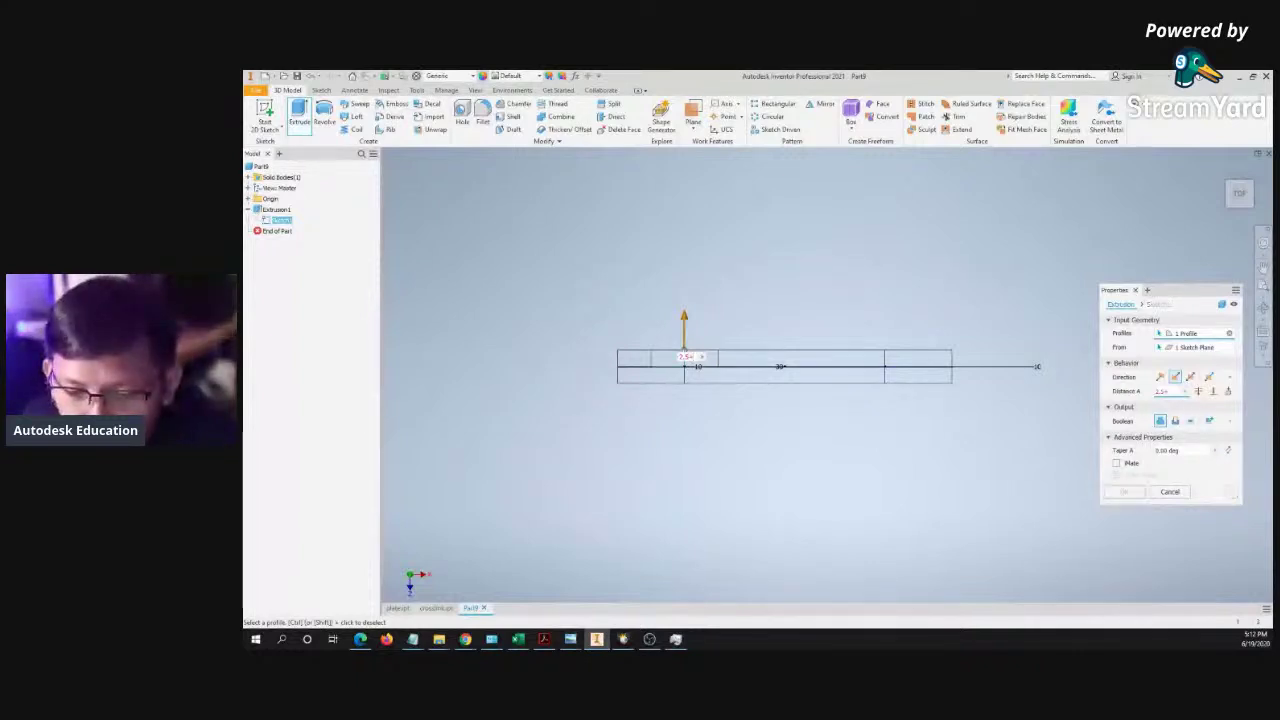
key("alt+Tab")
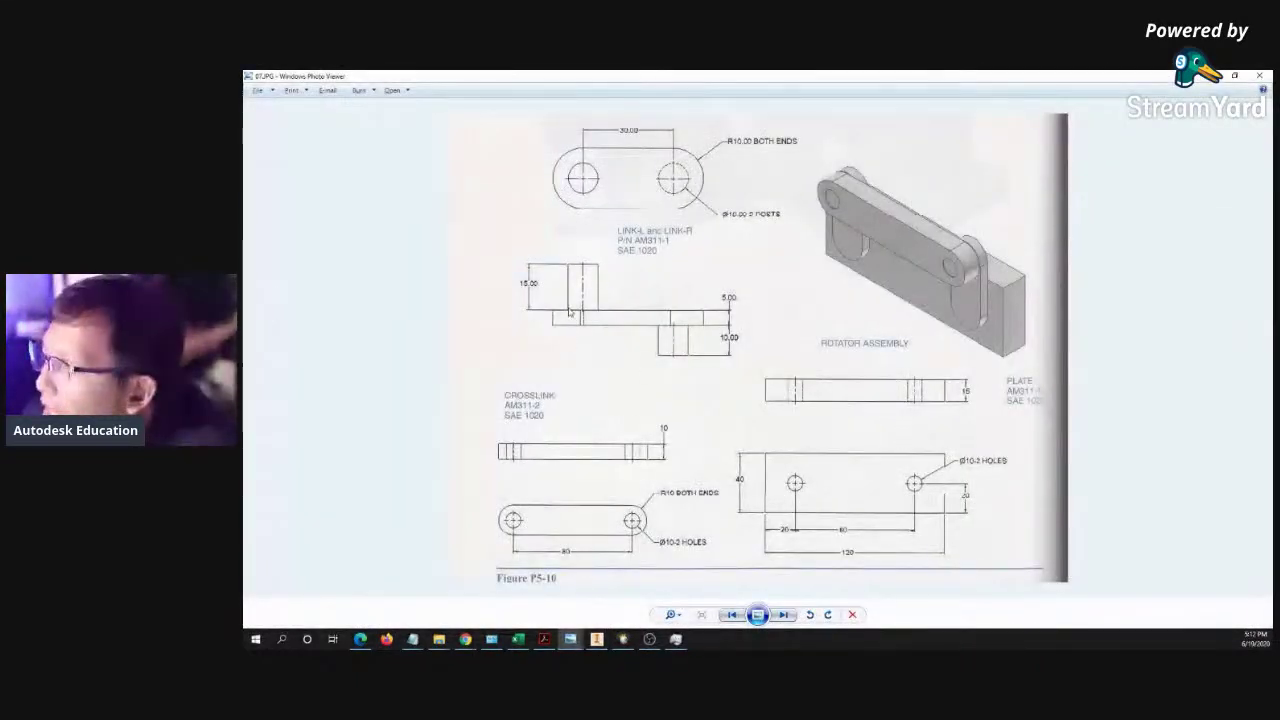
left_click(1212, 76)
type("1")
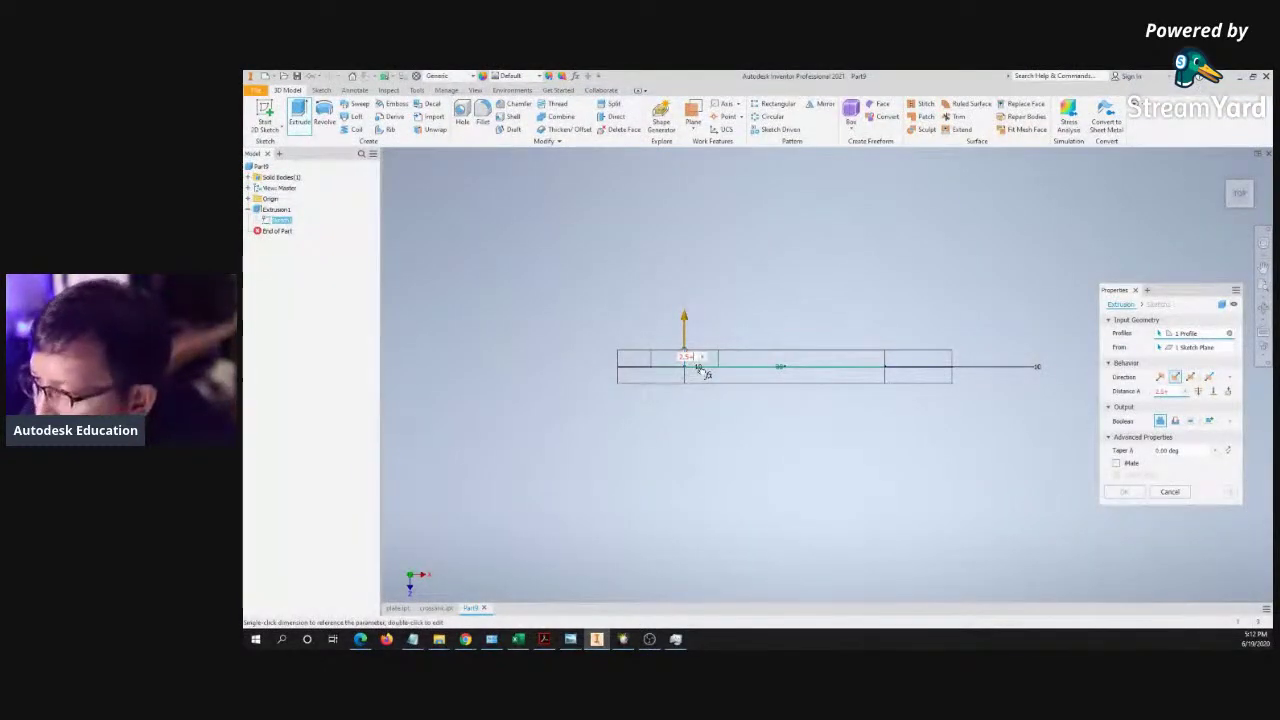
left_click(703, 372)
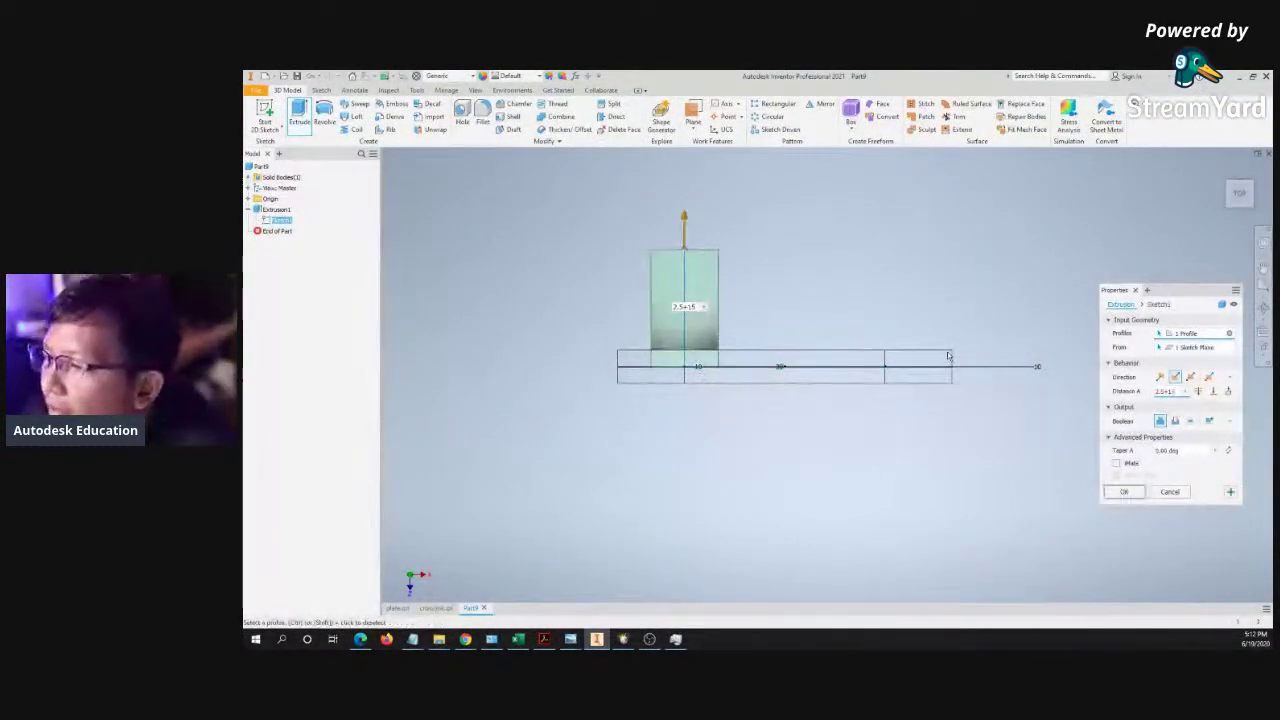
key("Return")
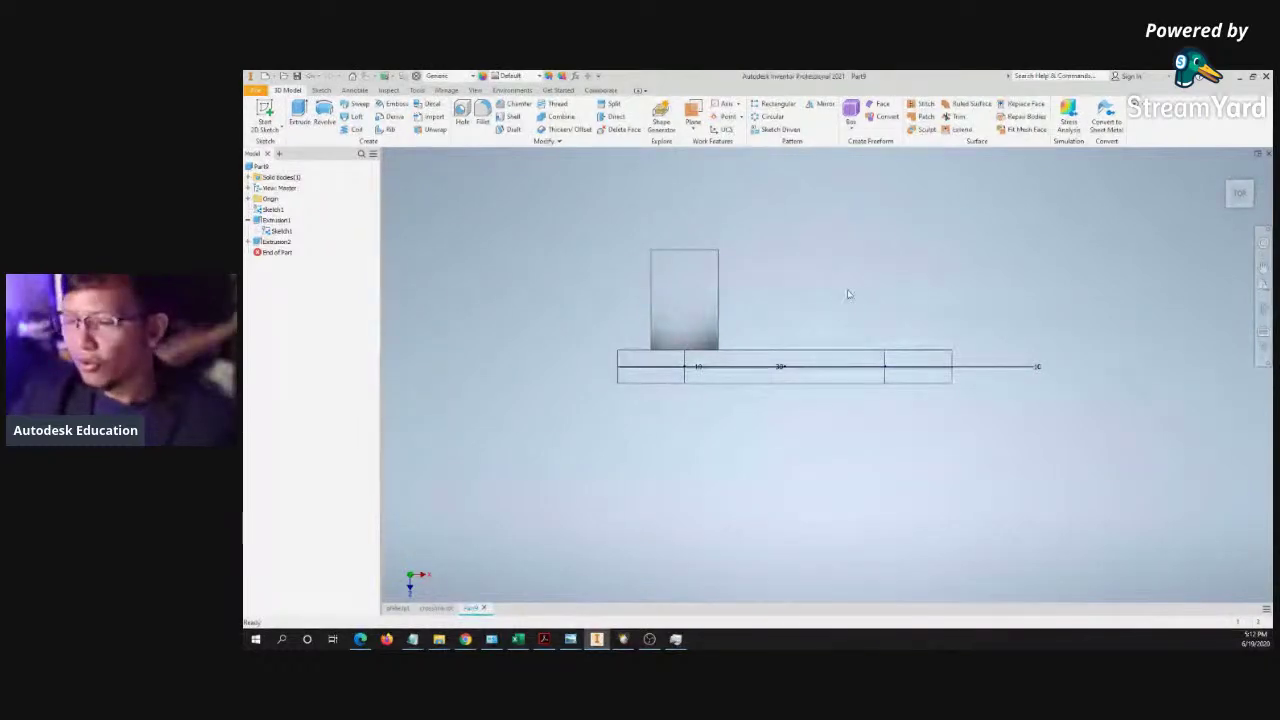
- Measure the distance from the link's flat face to the left post's end face and view it from the top
key("F6")
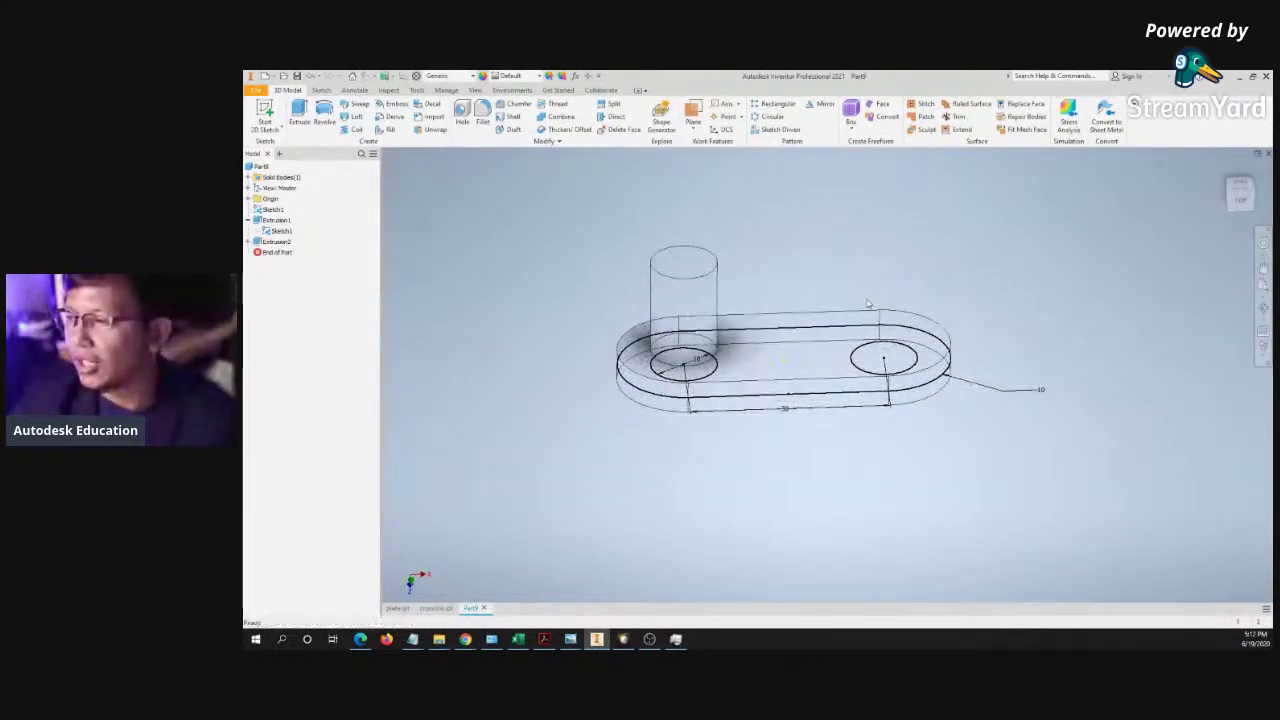
key("m")
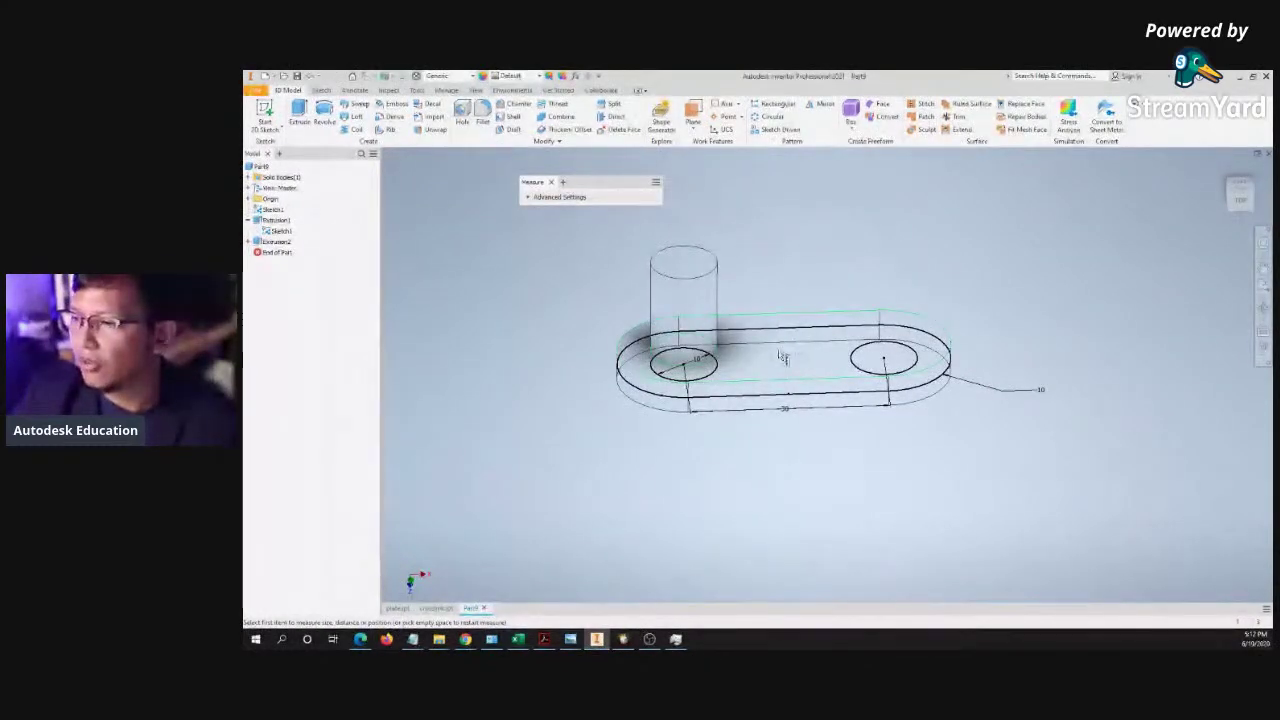
left_click(811, 354)
left_click(684, 262)
mouse_move(764, 283)
middle_mouse_down("shift")
mouse_move(759, 262)
mouse_move(766, 286)
middle_mouse_up("shift")
left_click(1238, 197)
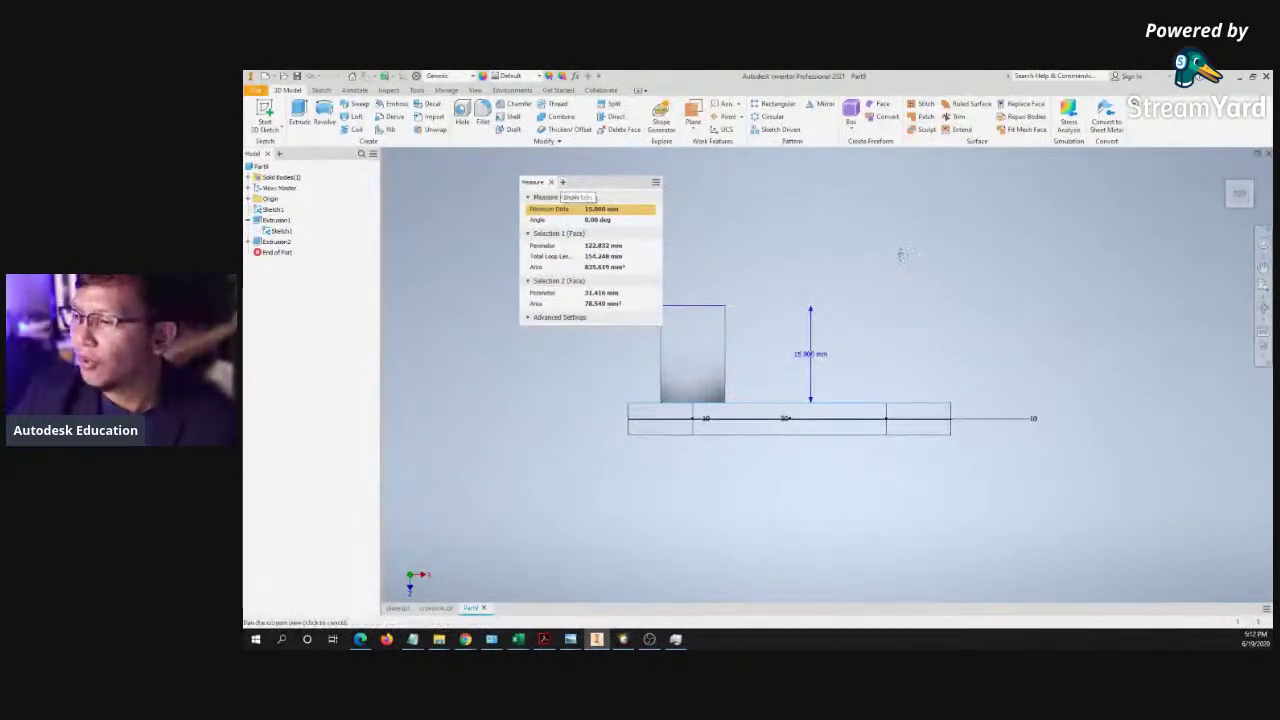
key("Escape")
- Extrude the right circle on the opposite side from the first post, using the 10 mm post height given in the drawing
middle_click_drag(901, 260, 848, 270, "shift")
key("e")
middle_click_drag(889, 383, 891, 346)
left_click(848, 384)
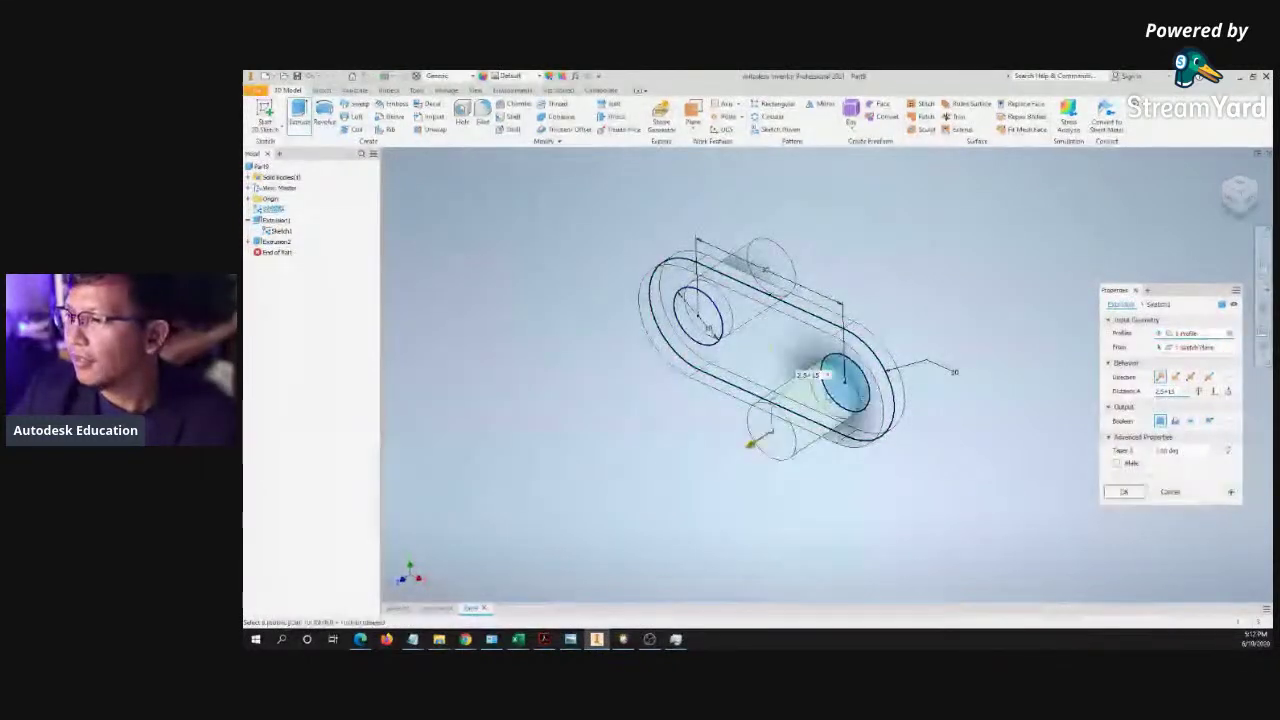
left_click(848, 326)
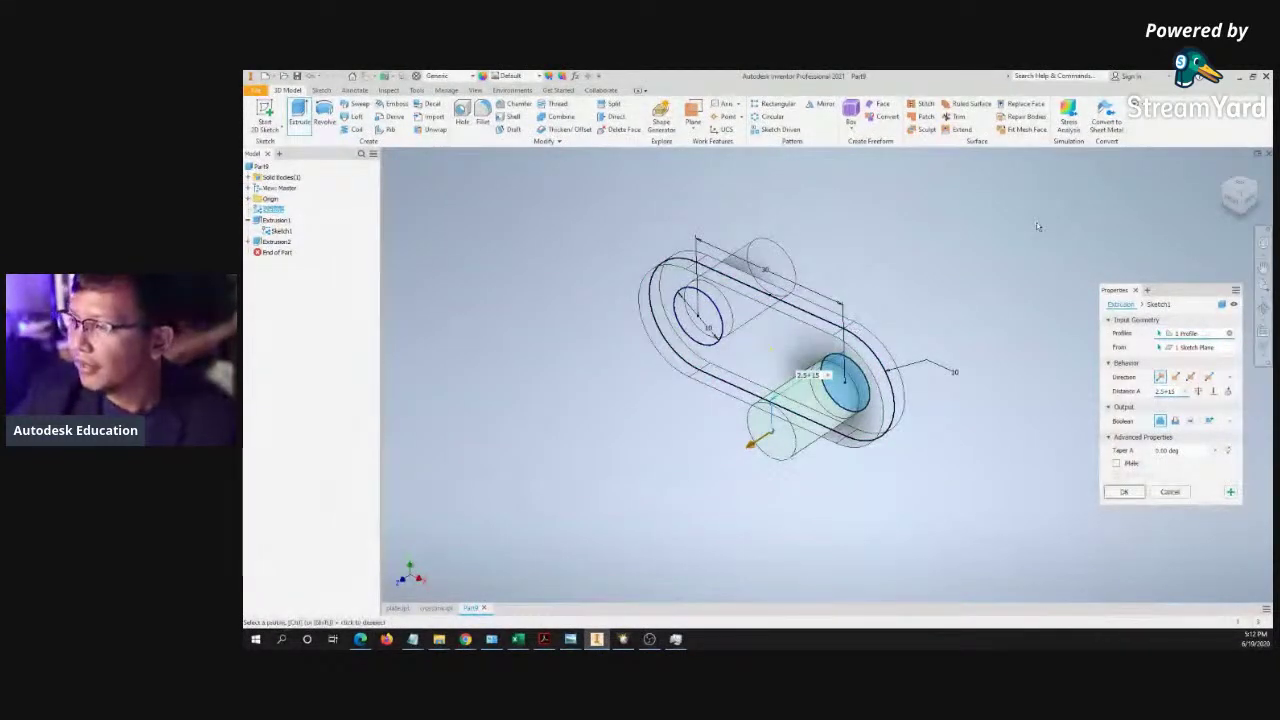
left_click(731, 326)
key("alt+Tab")
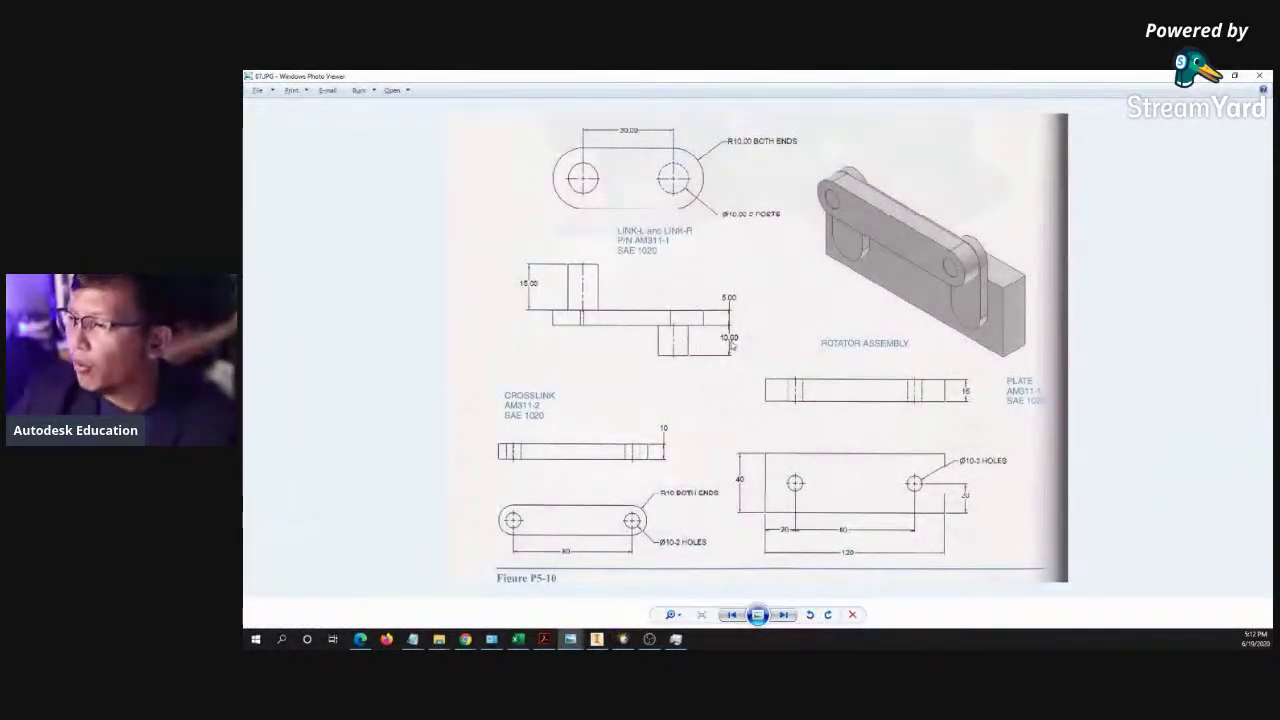
key("alt+Tab")
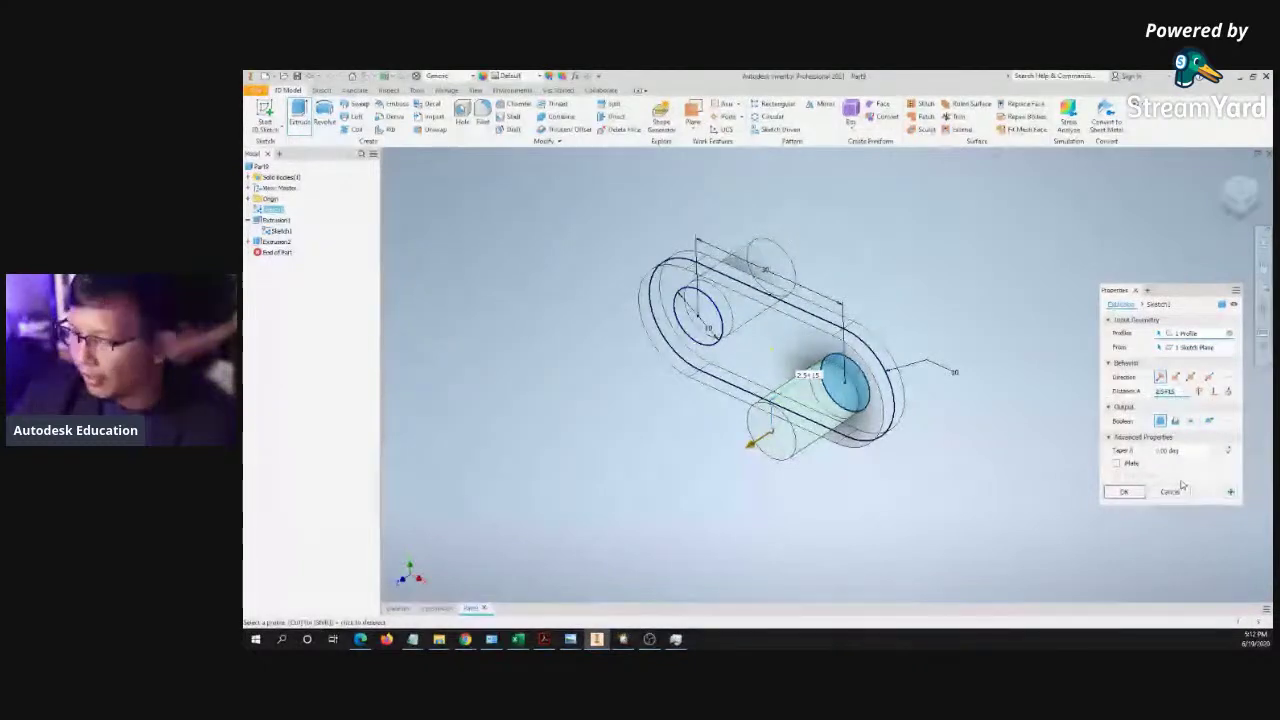
key("BackSpace")
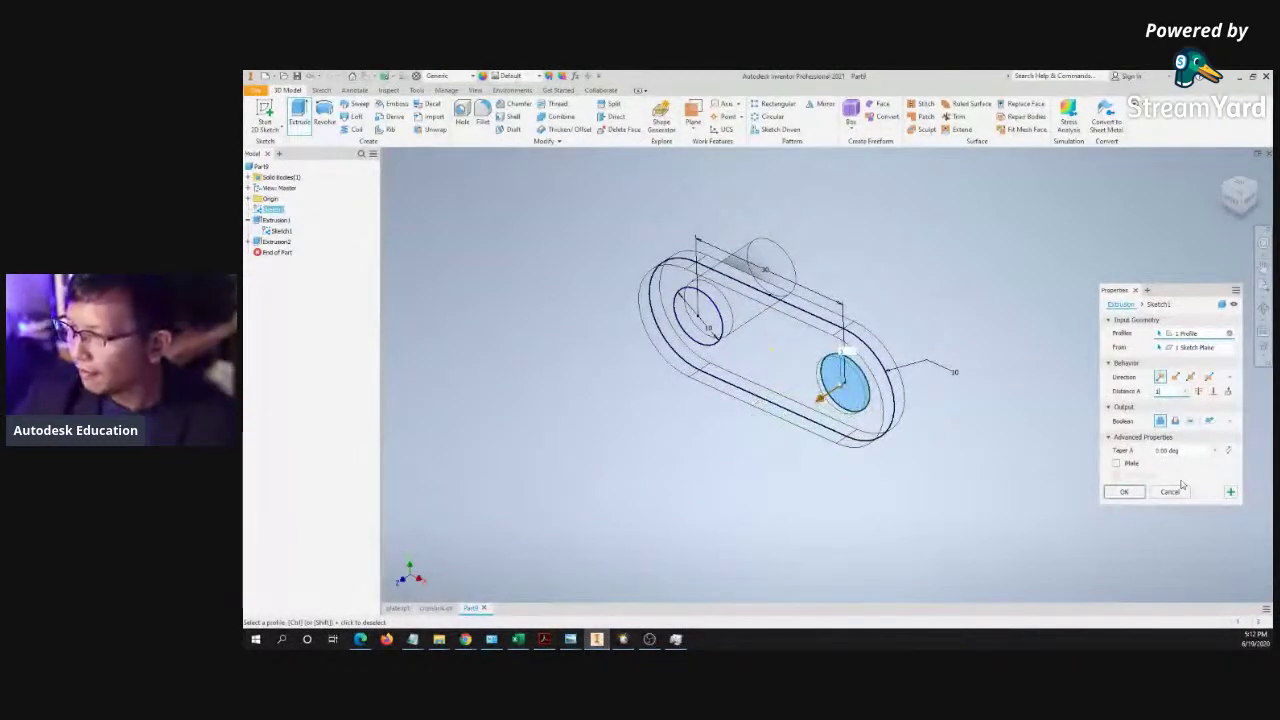
key("Return")
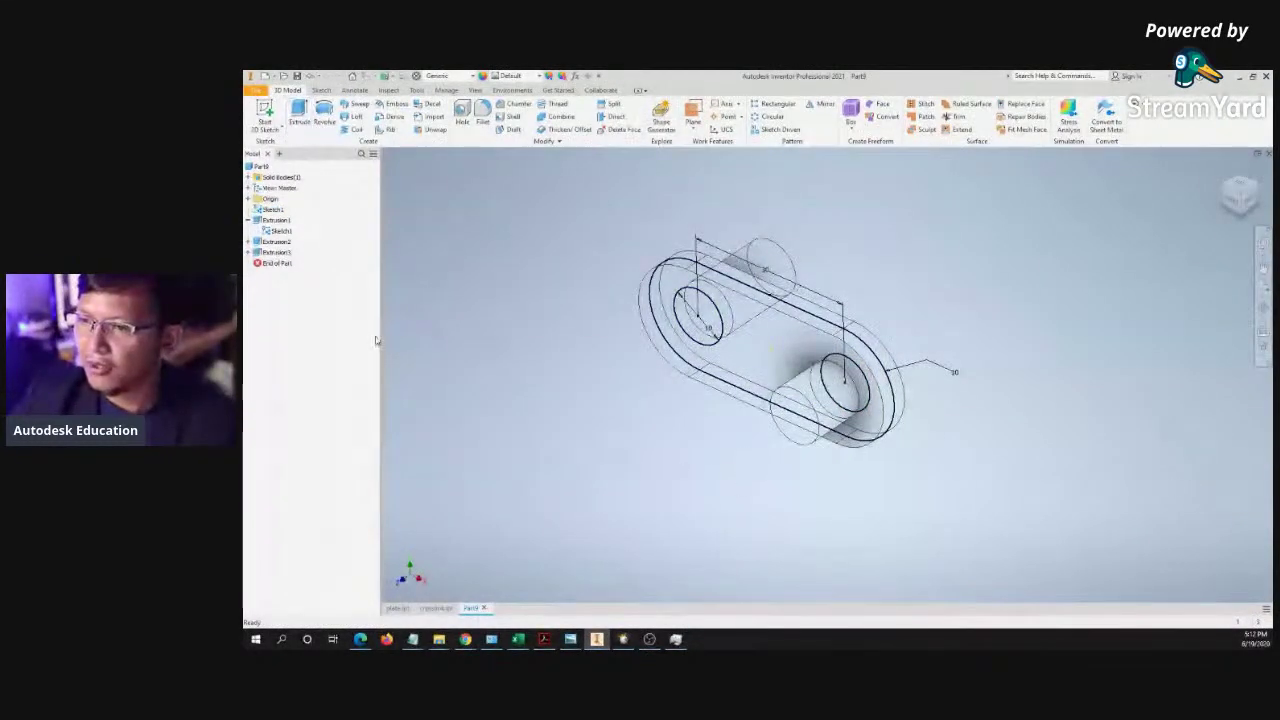
- Reopen the right post's extrusion to review its settings, accept it and inspect the link from a slightly turned angle
right_click(276, 252)
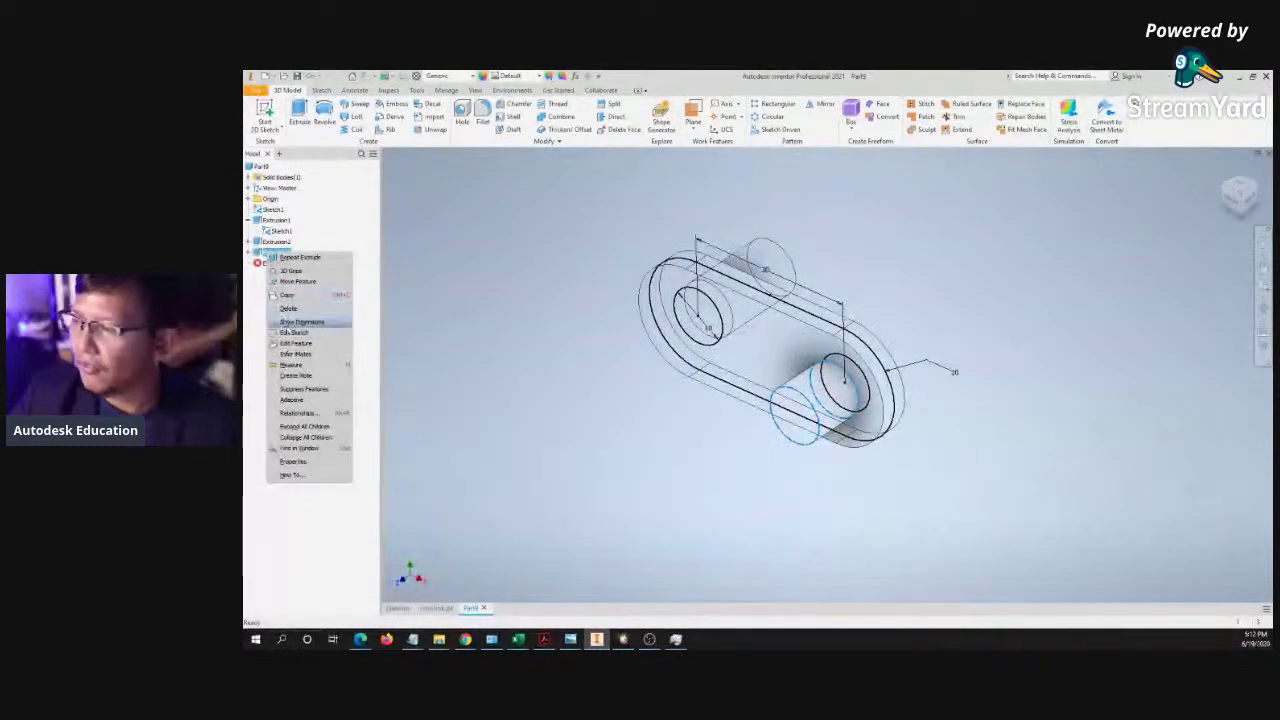
left_click(294, 343)
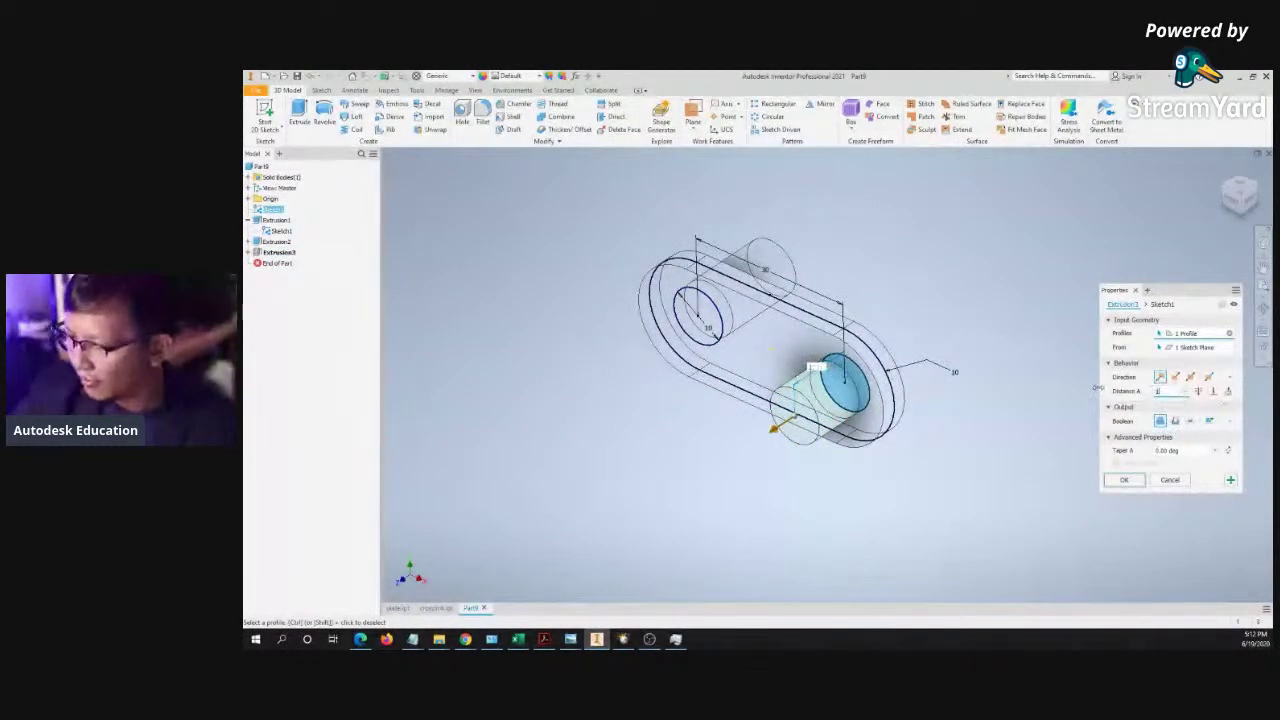
left_click(1124, 483)
middle_click_drag(926, 266, 937, 279, "shift")
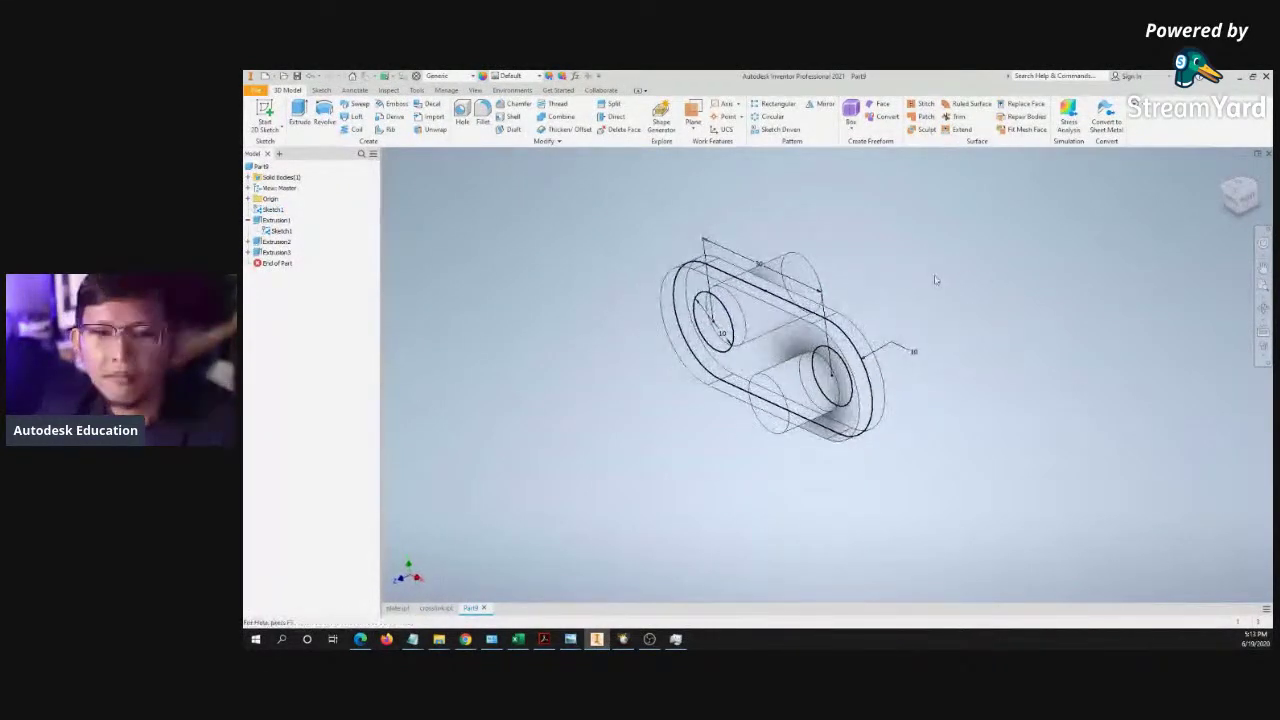
- Expand the two post extrusions in the model tree and inspect the shared sketch under all three extrusions
left_click(249, 242)
left_click(249, 263)
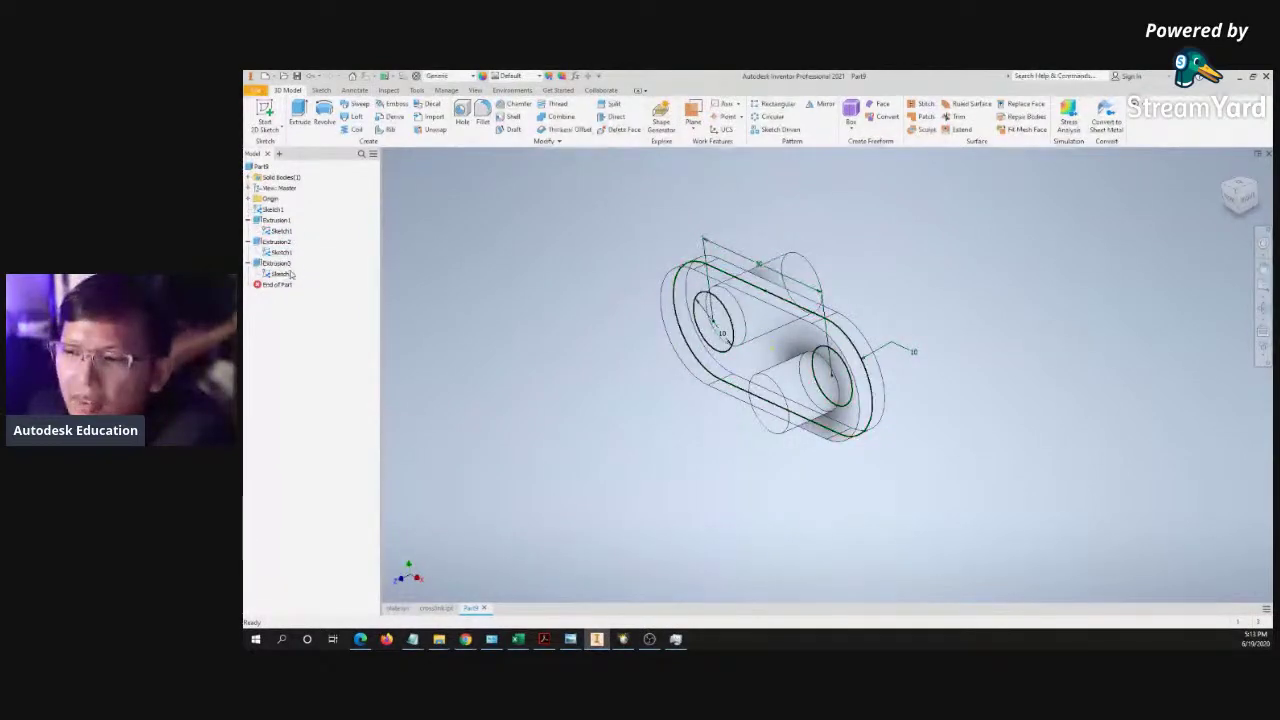
left_click(281, 231)
left_click(285, 243)
left_click(281, 253)
left_click(281, 273)
left_click(572, 252)
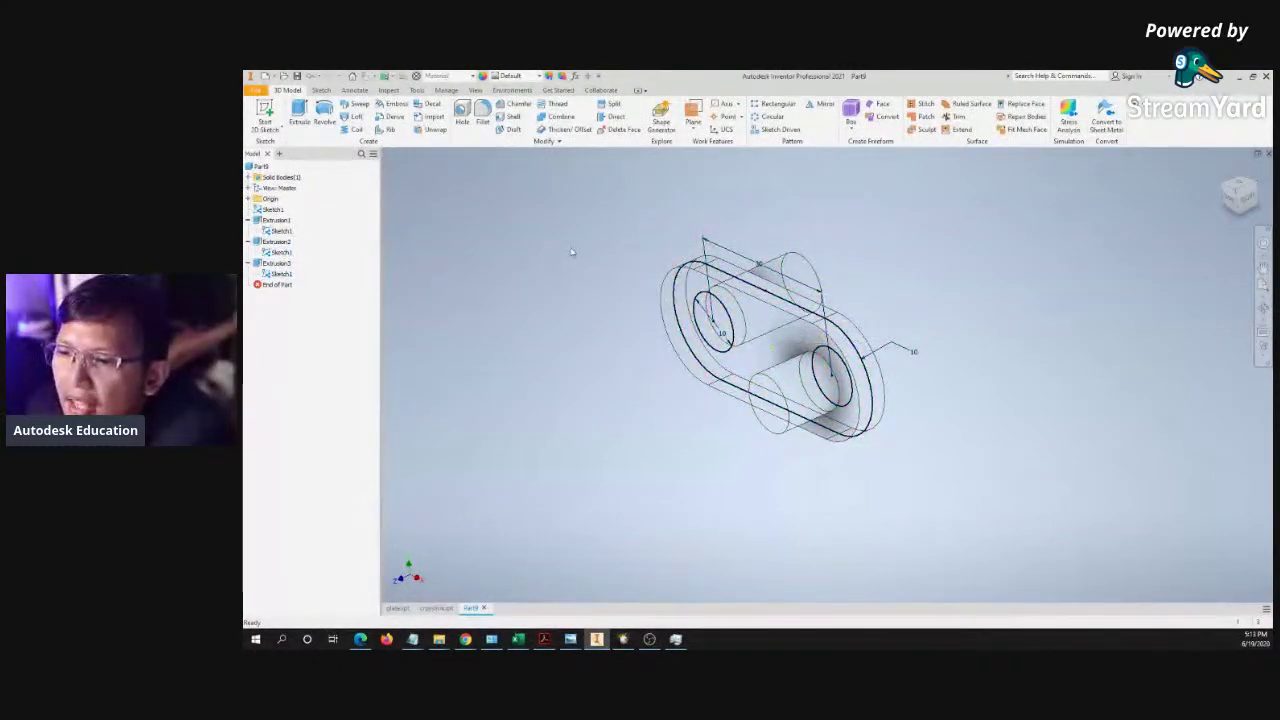
- Turn off the visibility of the sketch shared by the three extrusions
left_click(280, 231)
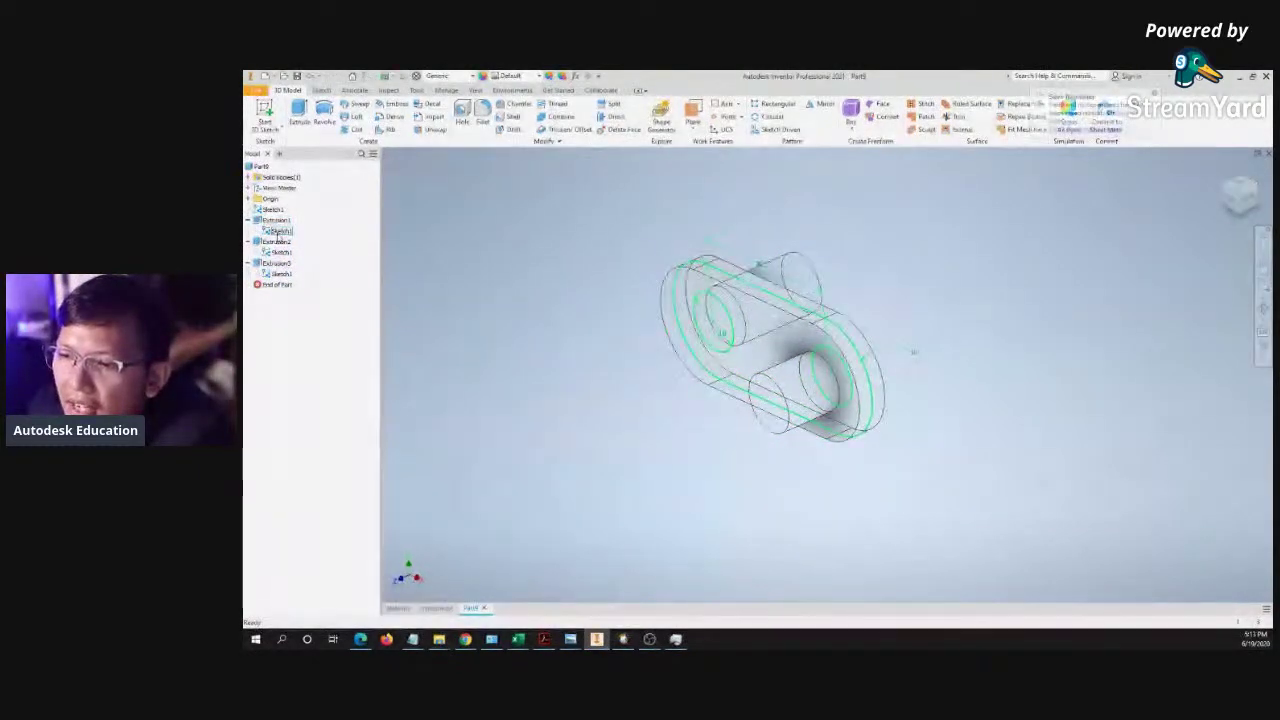
right_click(278, 233)
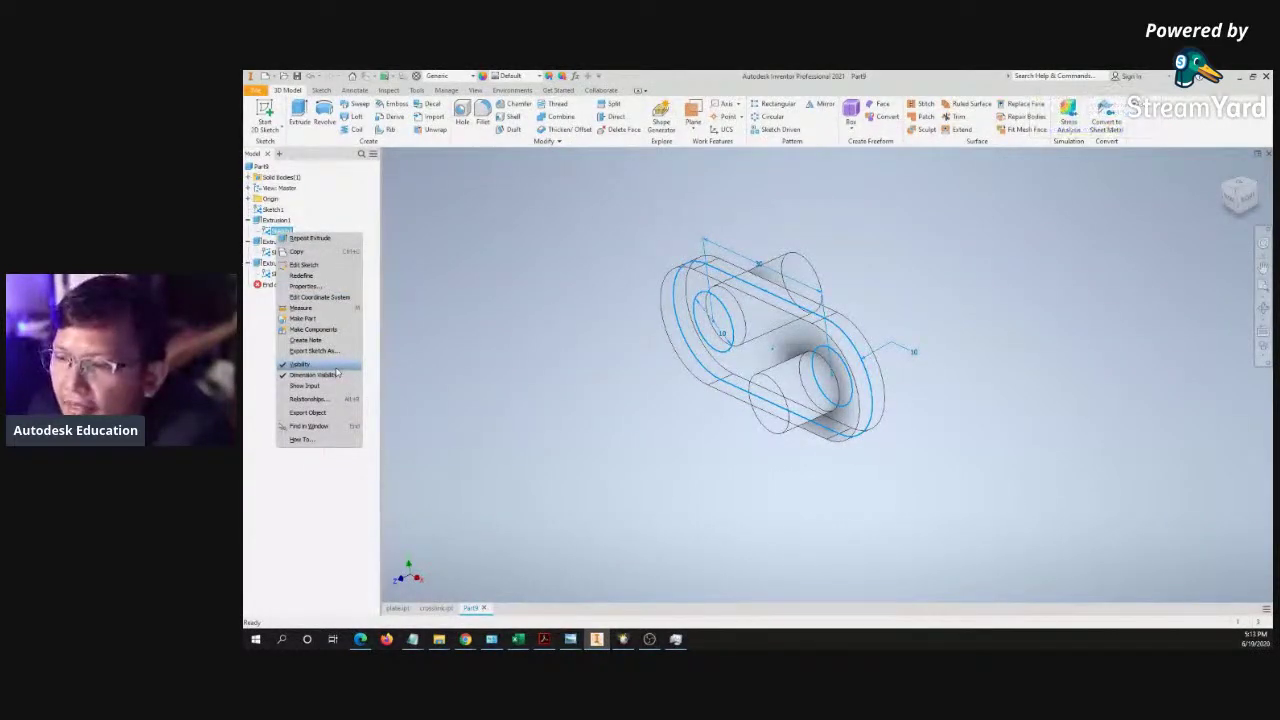
left_click(337, 370)
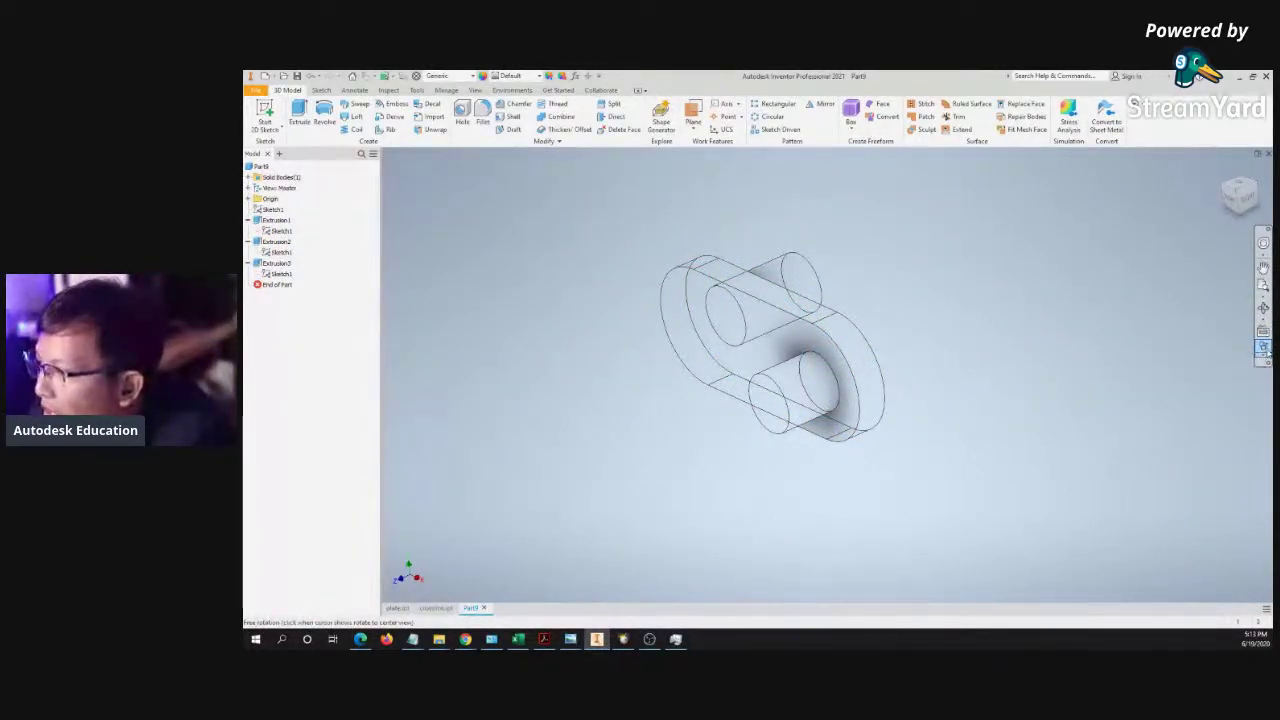
- Set the visual style to Shaded with Edges and show the link in the home view
left_click(1267, 352)
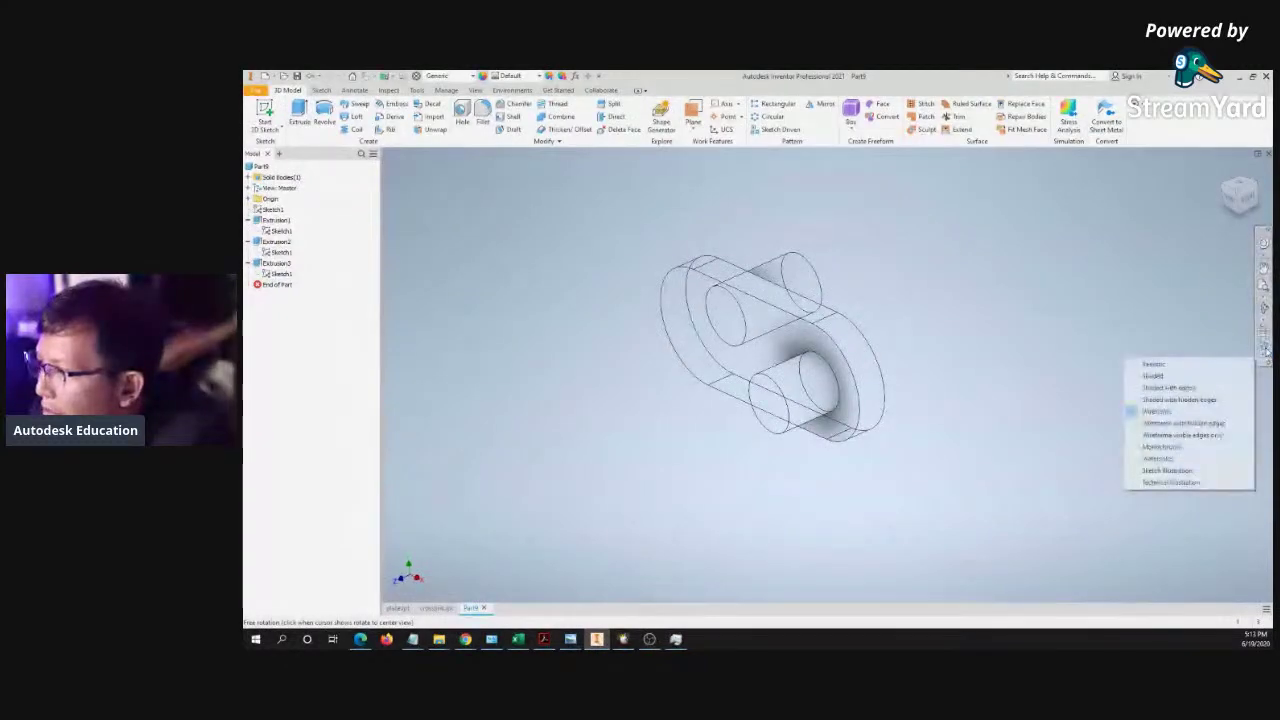
left_click(1184, 389)
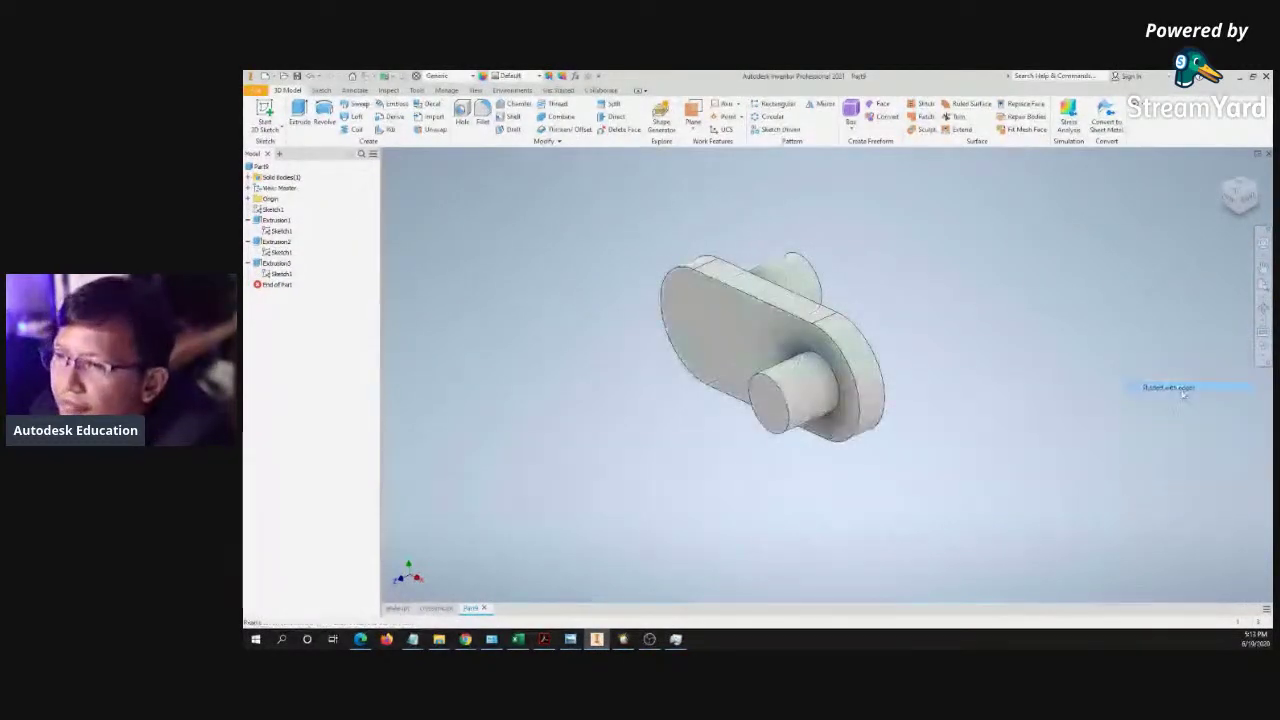
left_click(1222, 170)
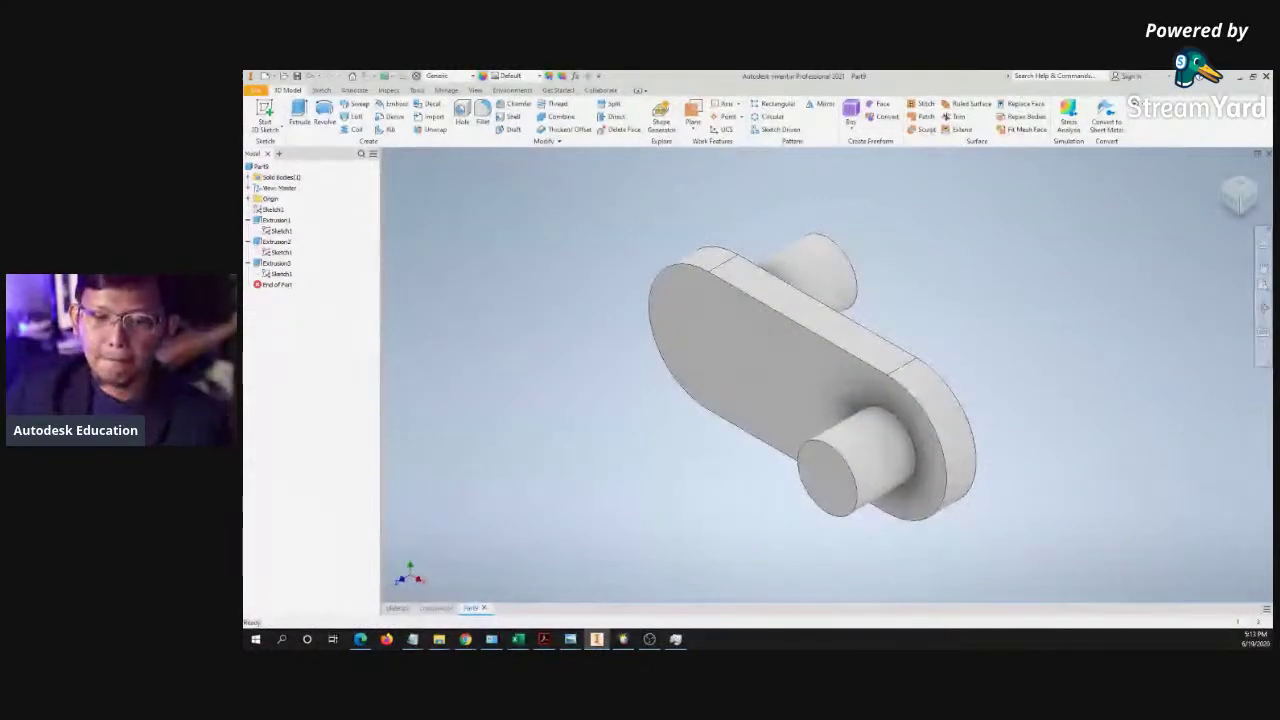
- Check the drawing once more, minimize it, and save the part as link.ipt in the workspace folder
key("alt+Tab")
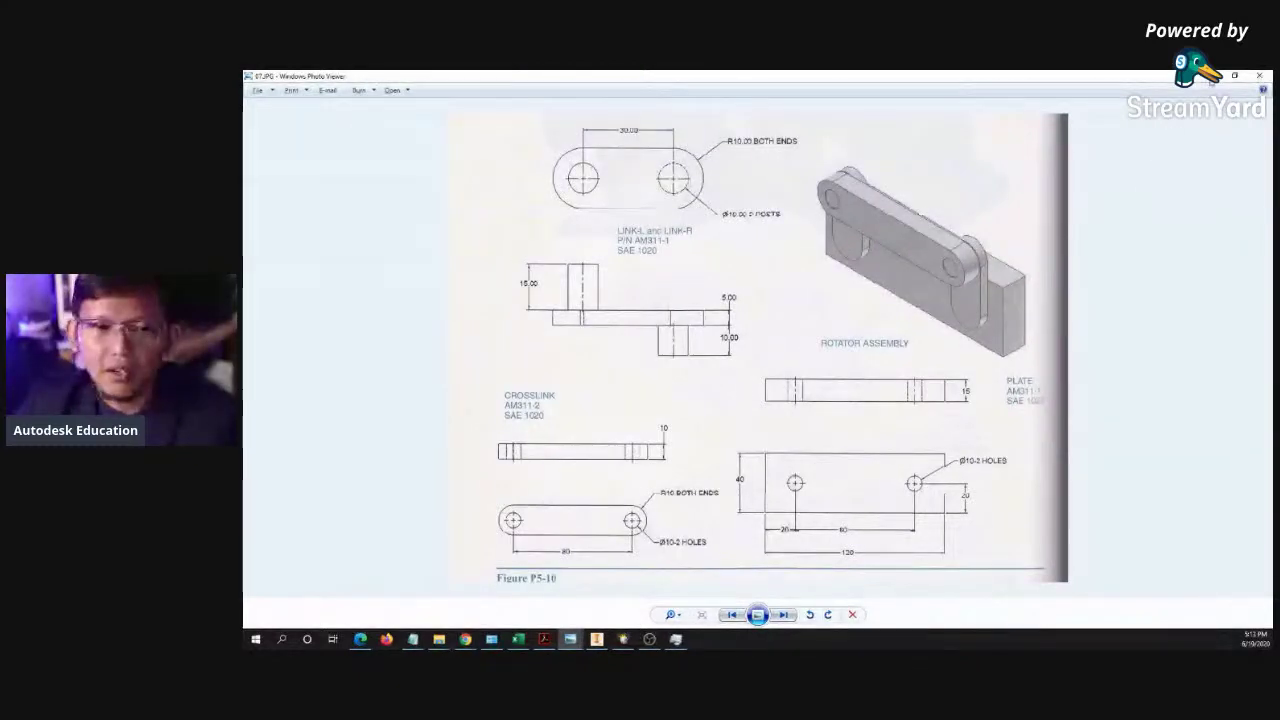
left_click(1210, 76)
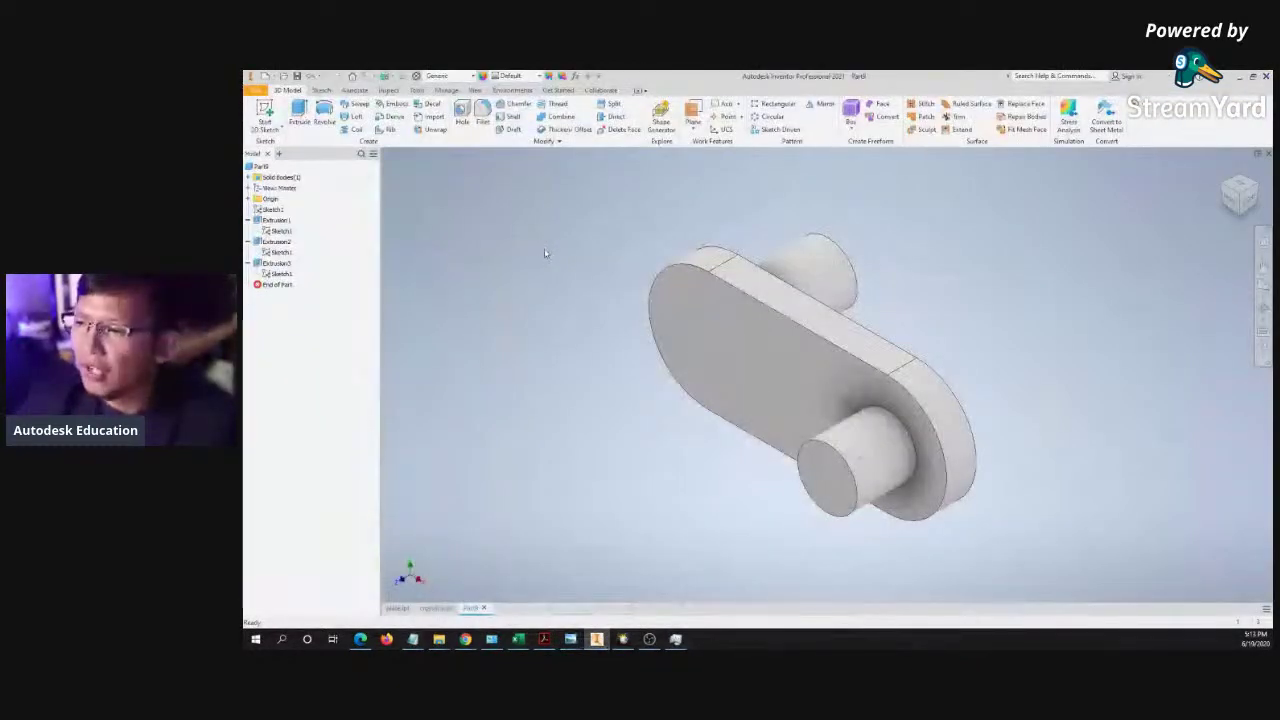
key("ctrl+s")
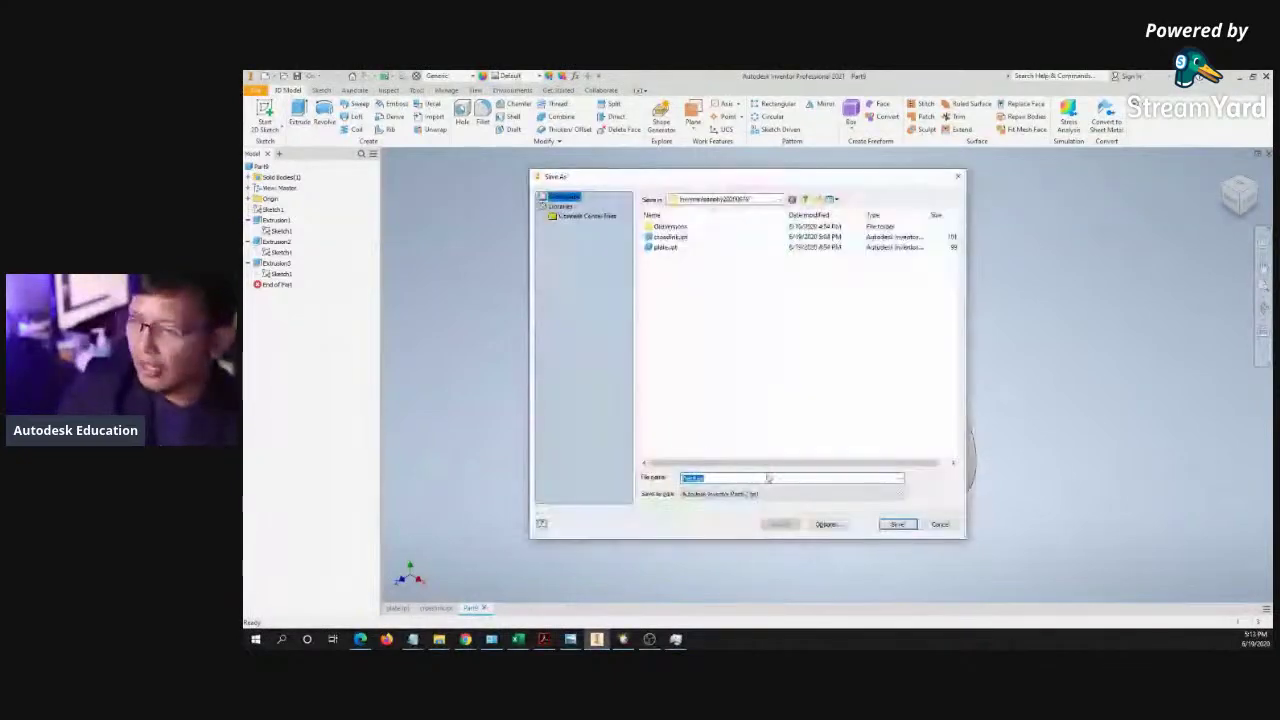
type("bol")
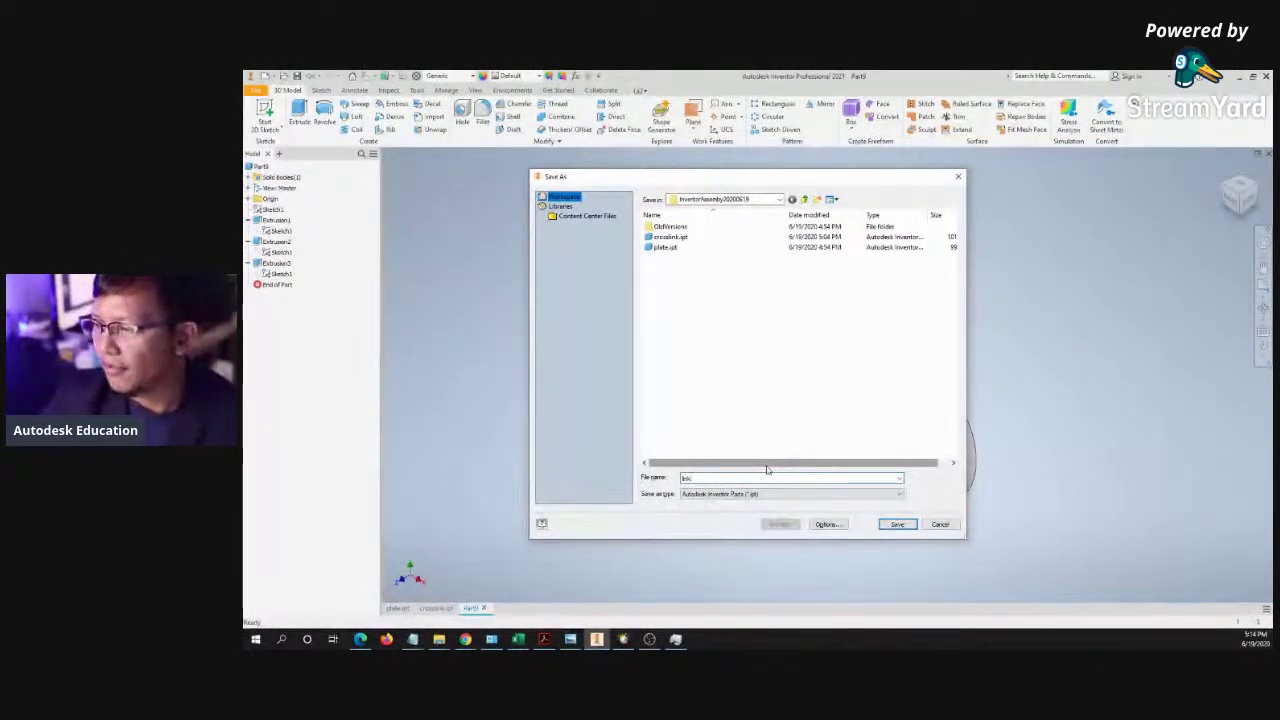
left_click(897, 524)
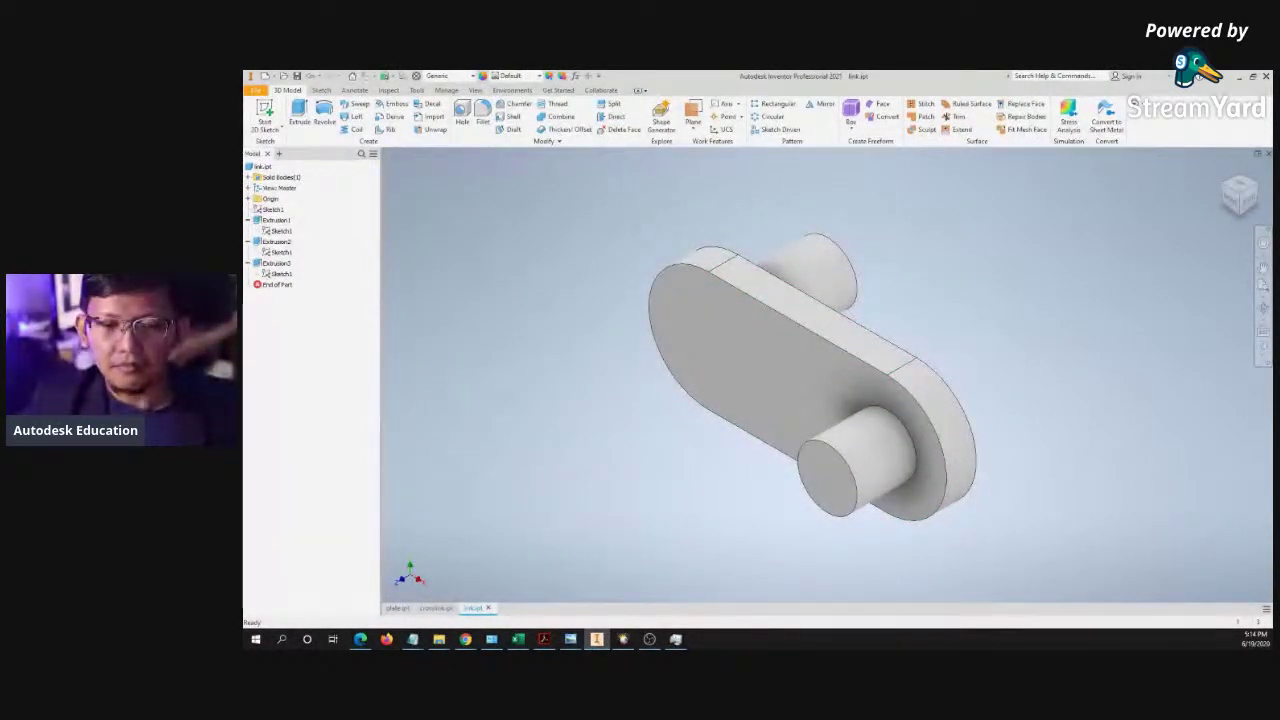
key("alt+Tab")
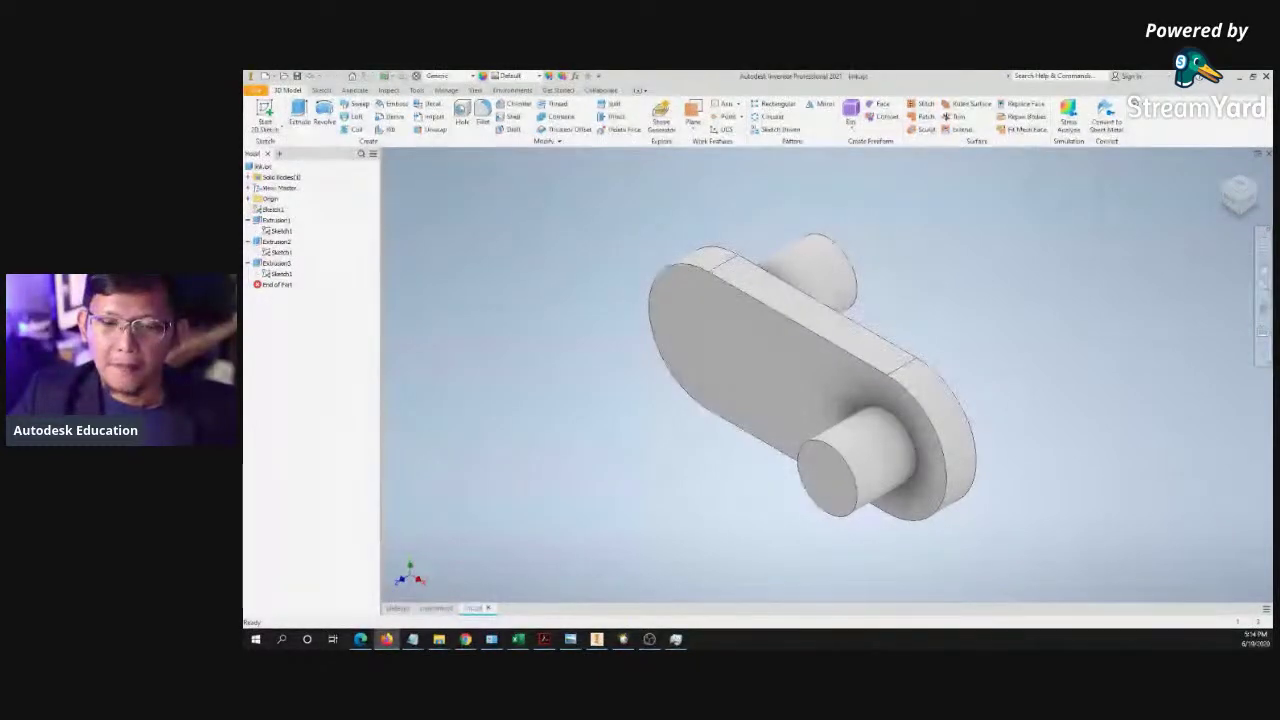
key("alt+Tab")
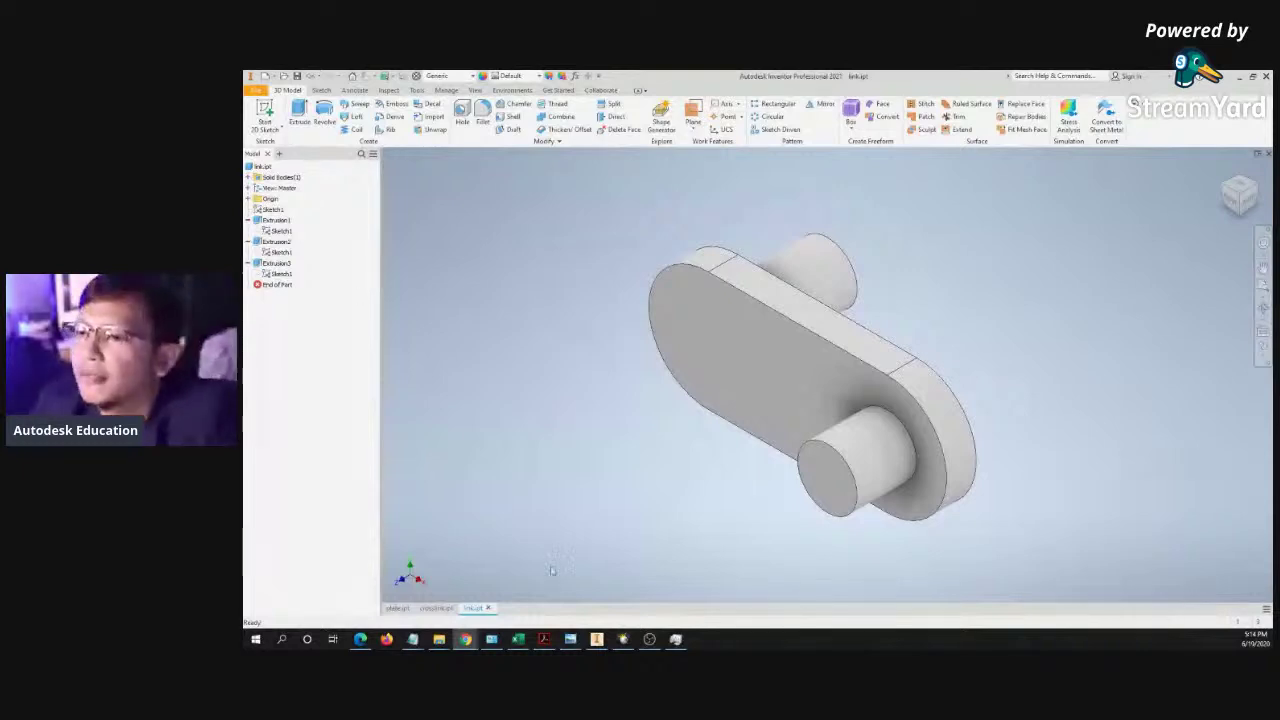
left_click(545, 236)
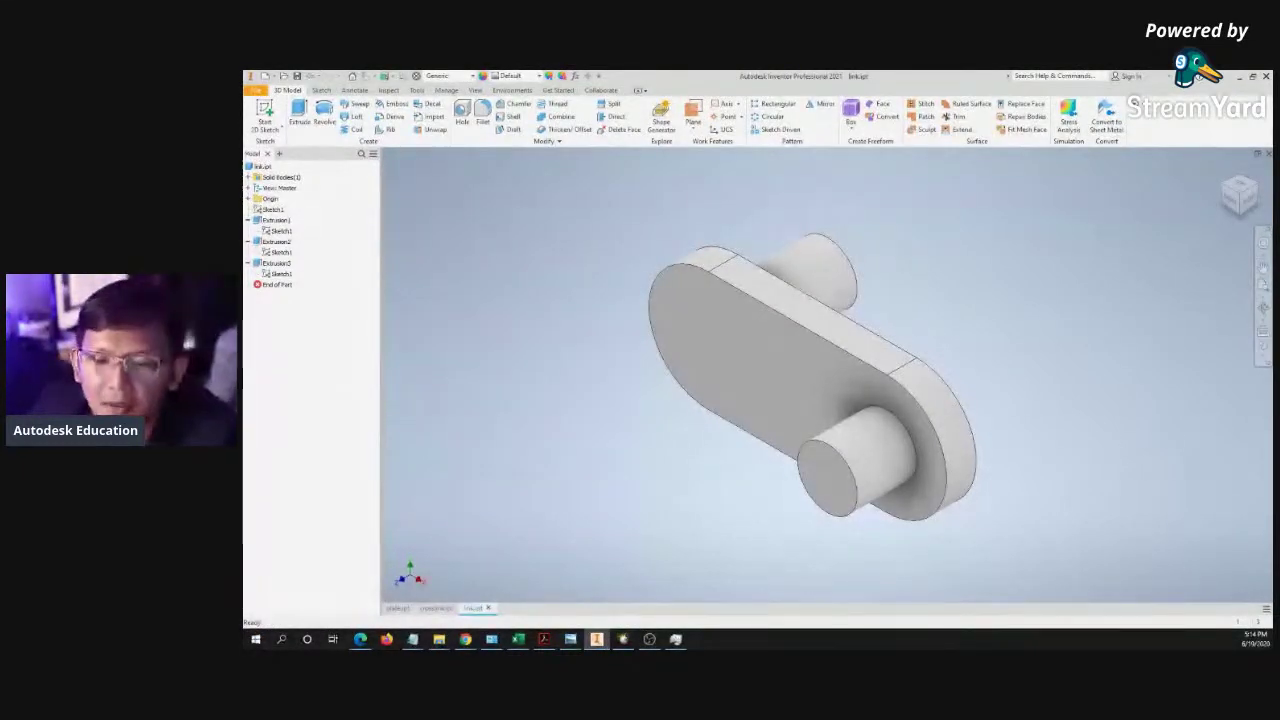
key("alt+Tab")
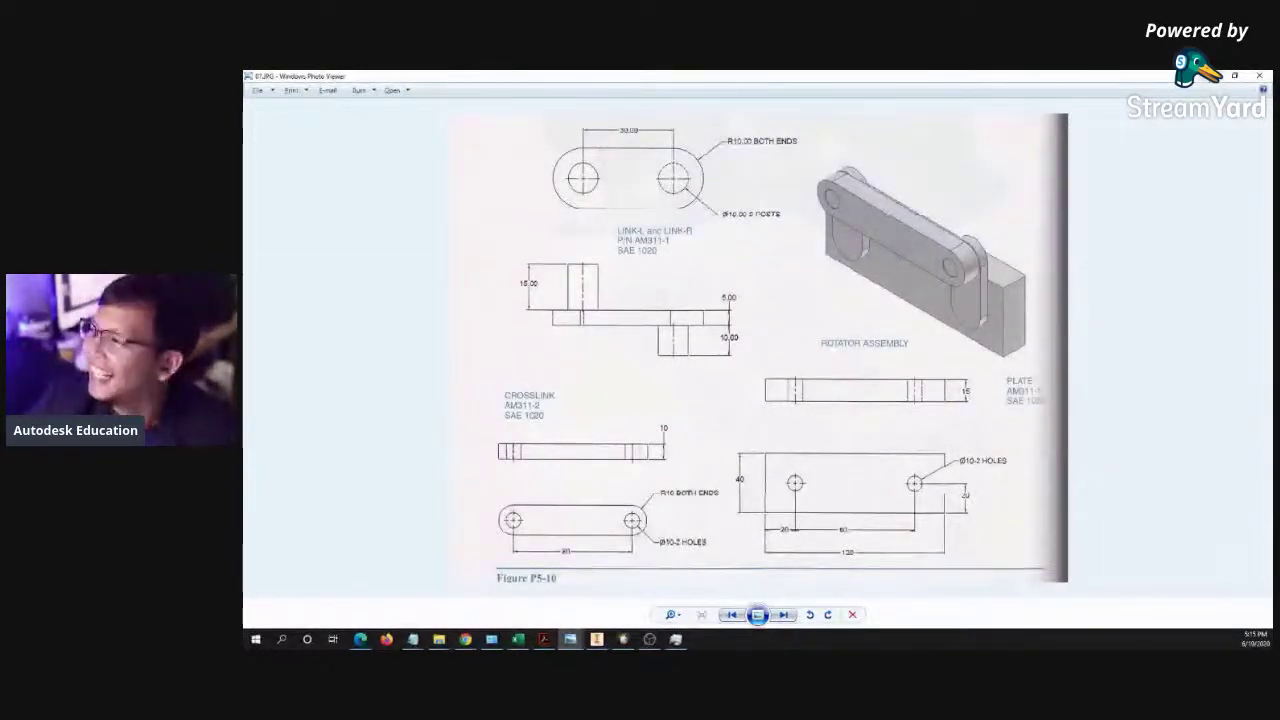
key("alt+Tab")
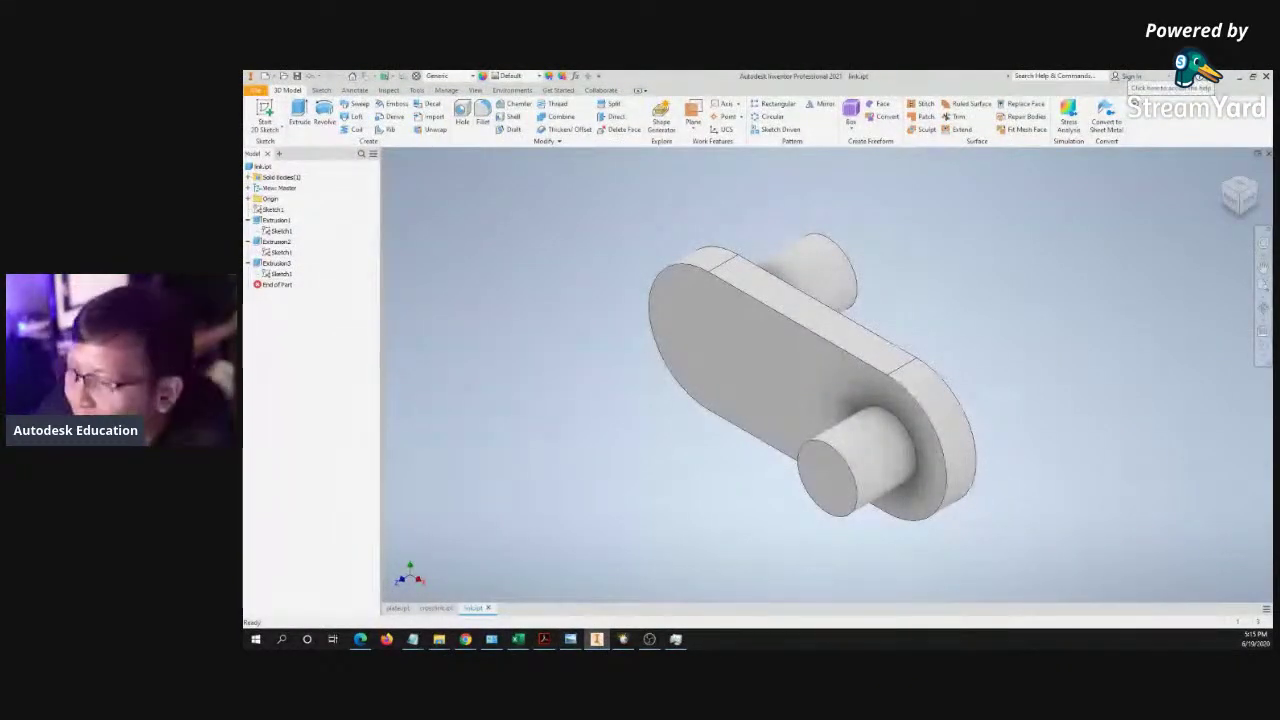
left_click(272, 209)
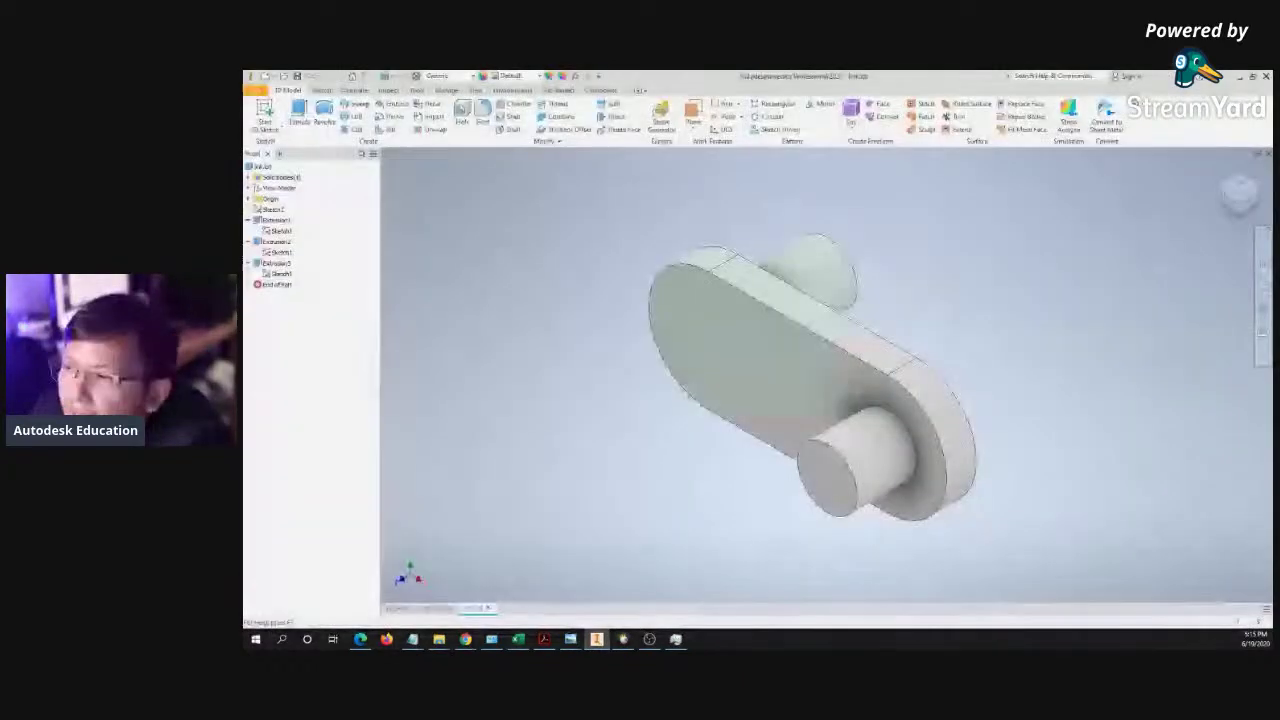
- Switch to the Chrome browser, open the LinkedIn job search for Autodesk Inventor in Singapore, and close the chat window
key("alt+Tab")
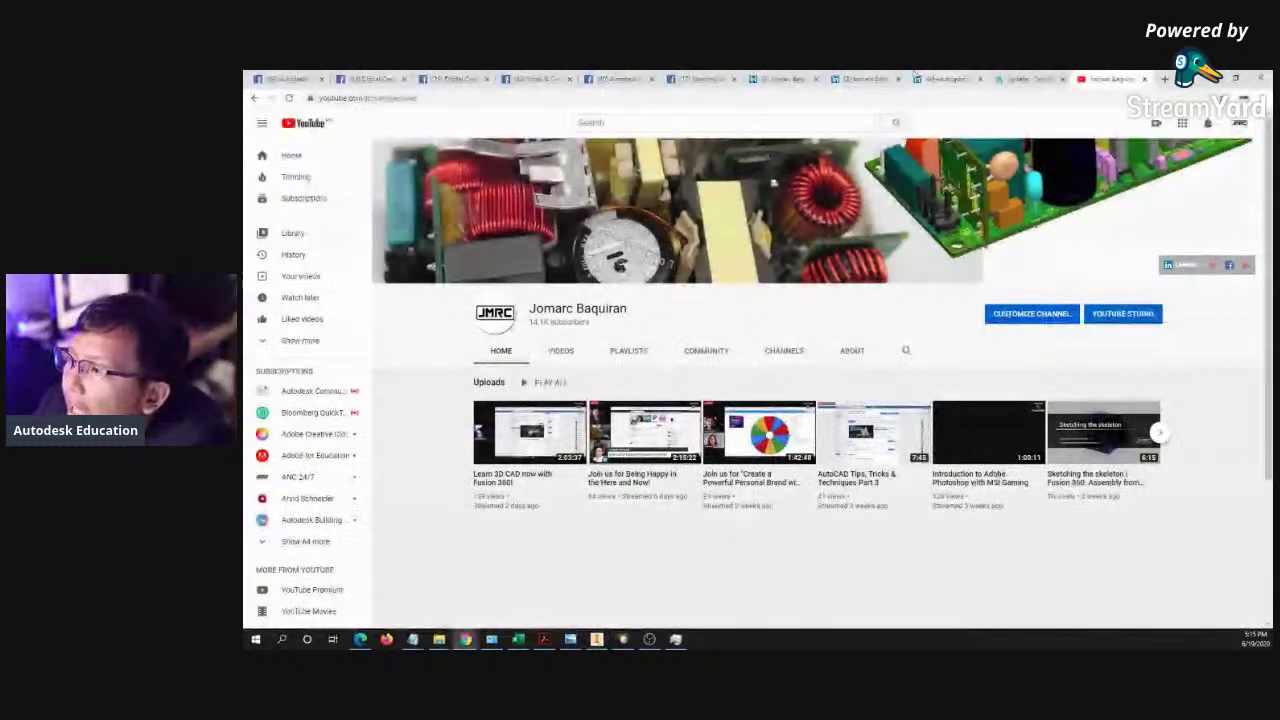
left_click(866, 78)
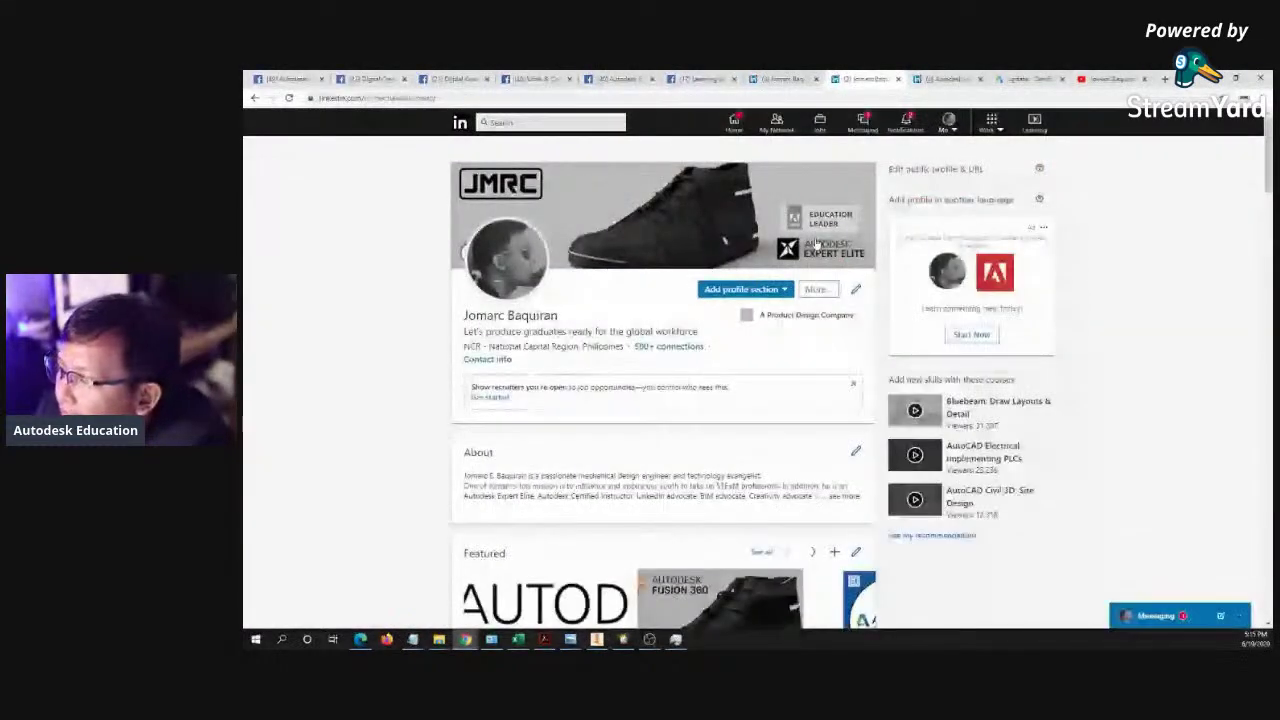
left_click(946, 78)
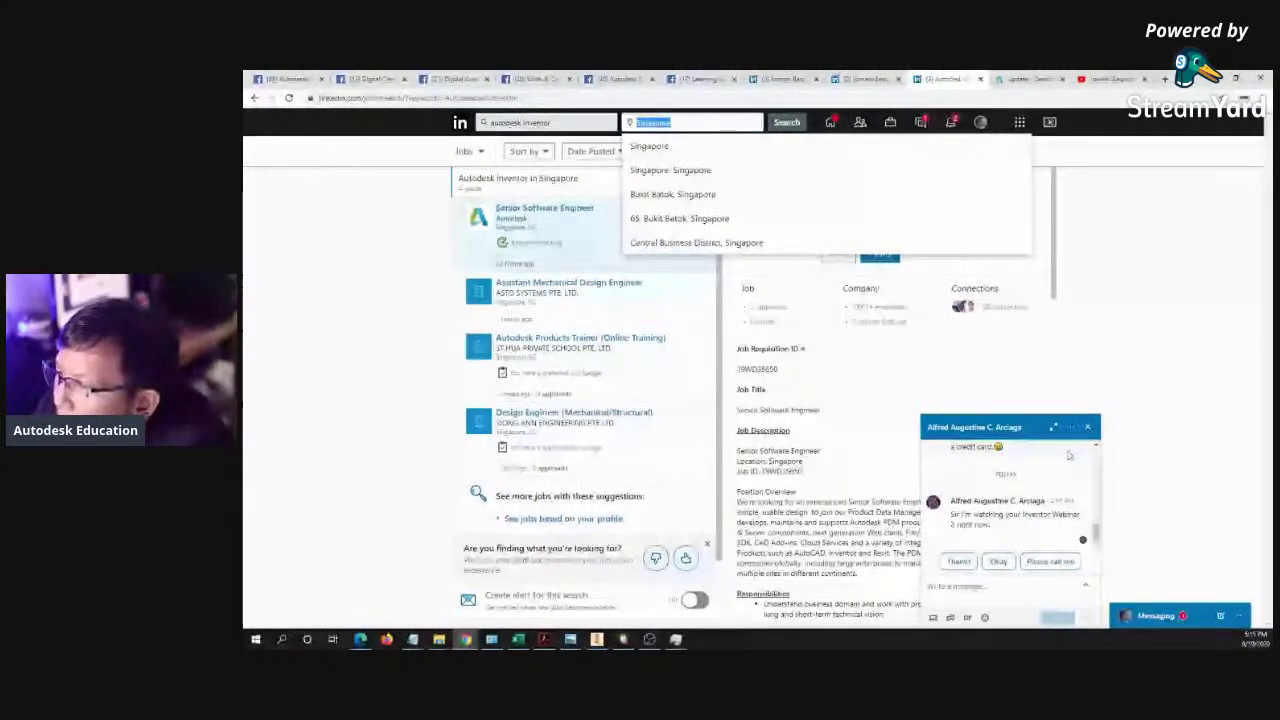
left_click(1088, 427)
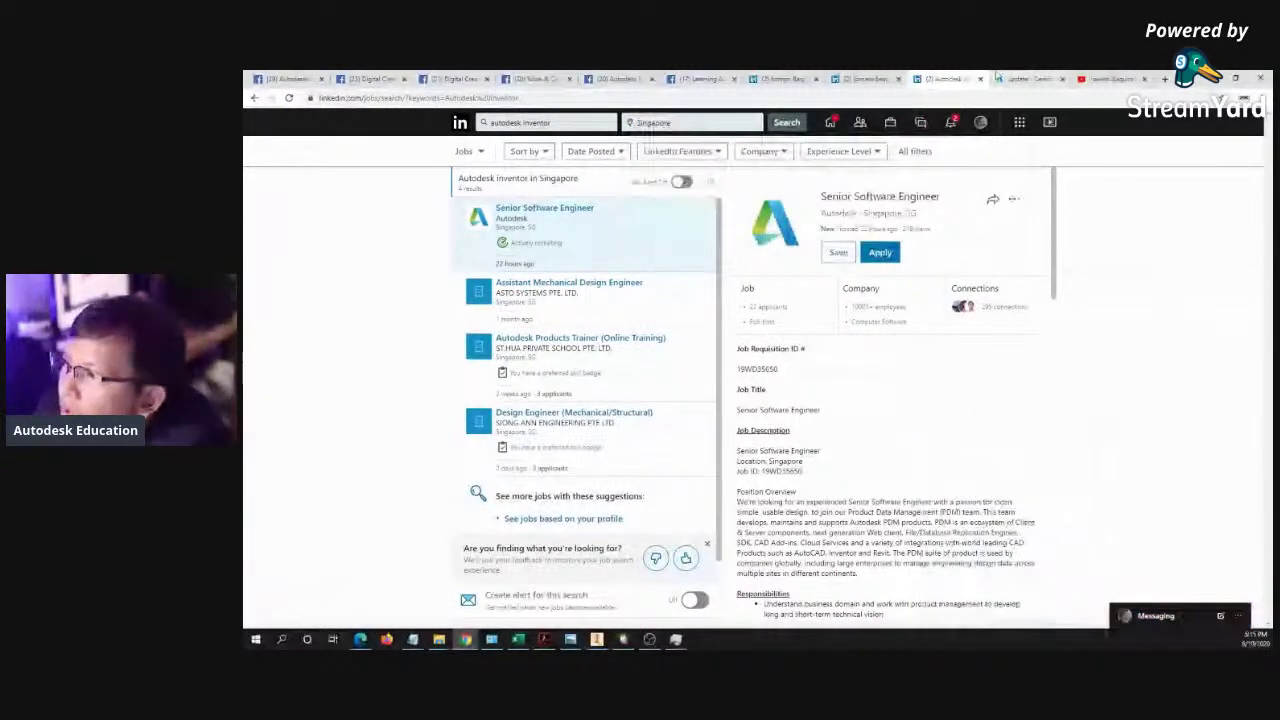
- Close the duplicate LinkedIn profile tab and minimize the browser to return to Inventor
left_click(868, 78)
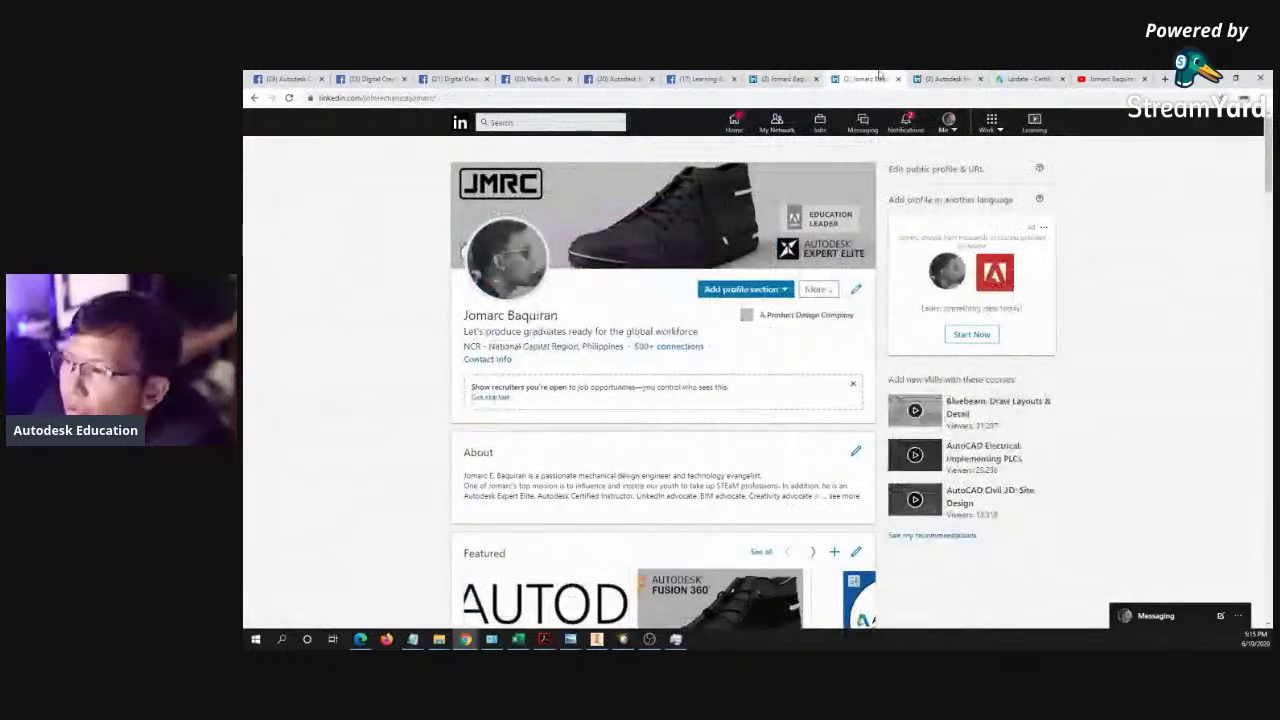
left_click(897, 78)
left_click(748, 78)
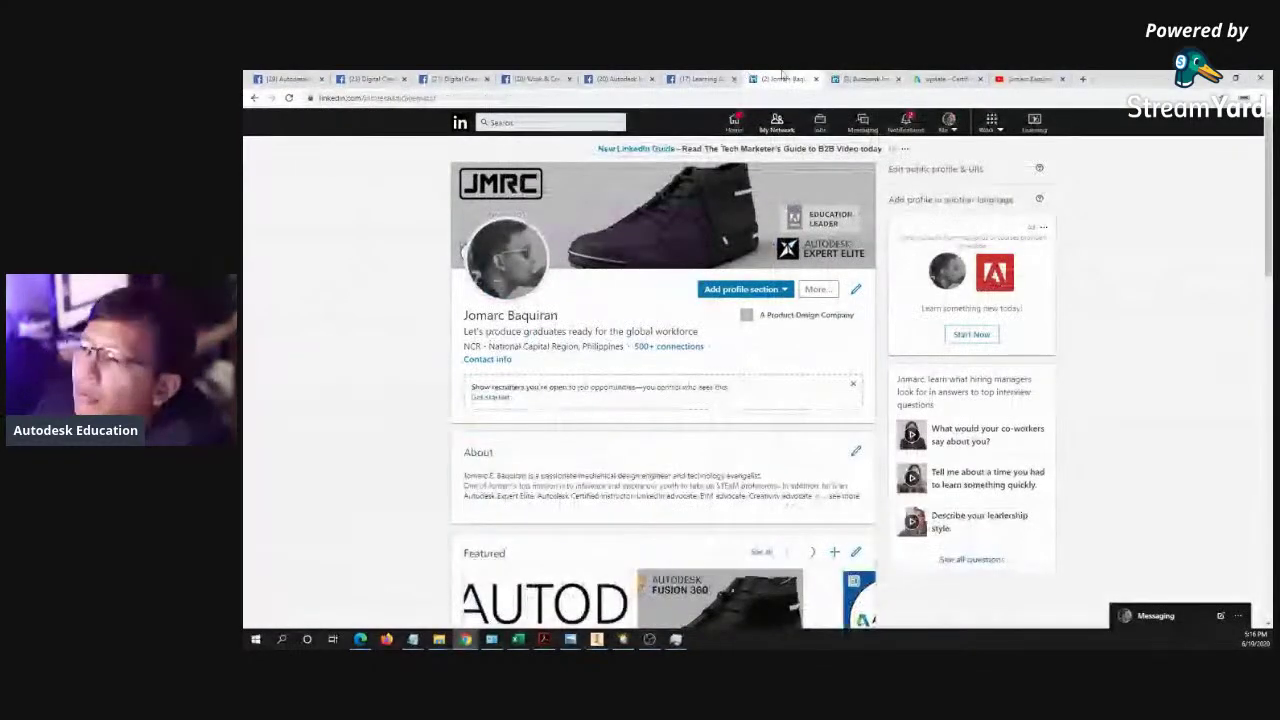
left_click(1209, 78)
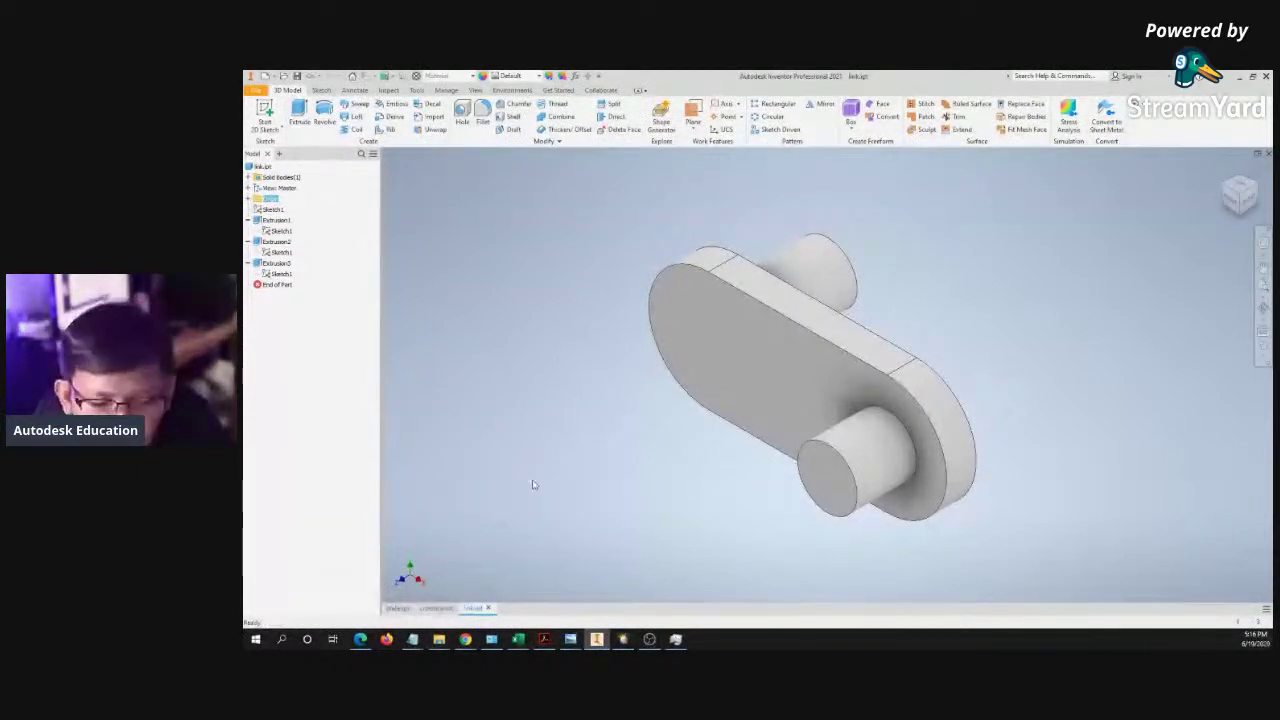
- Review the finished plate, crosslink and link parts one after another, ending on the link in its home view
left_click(398, 608)
left_click(444, 609)
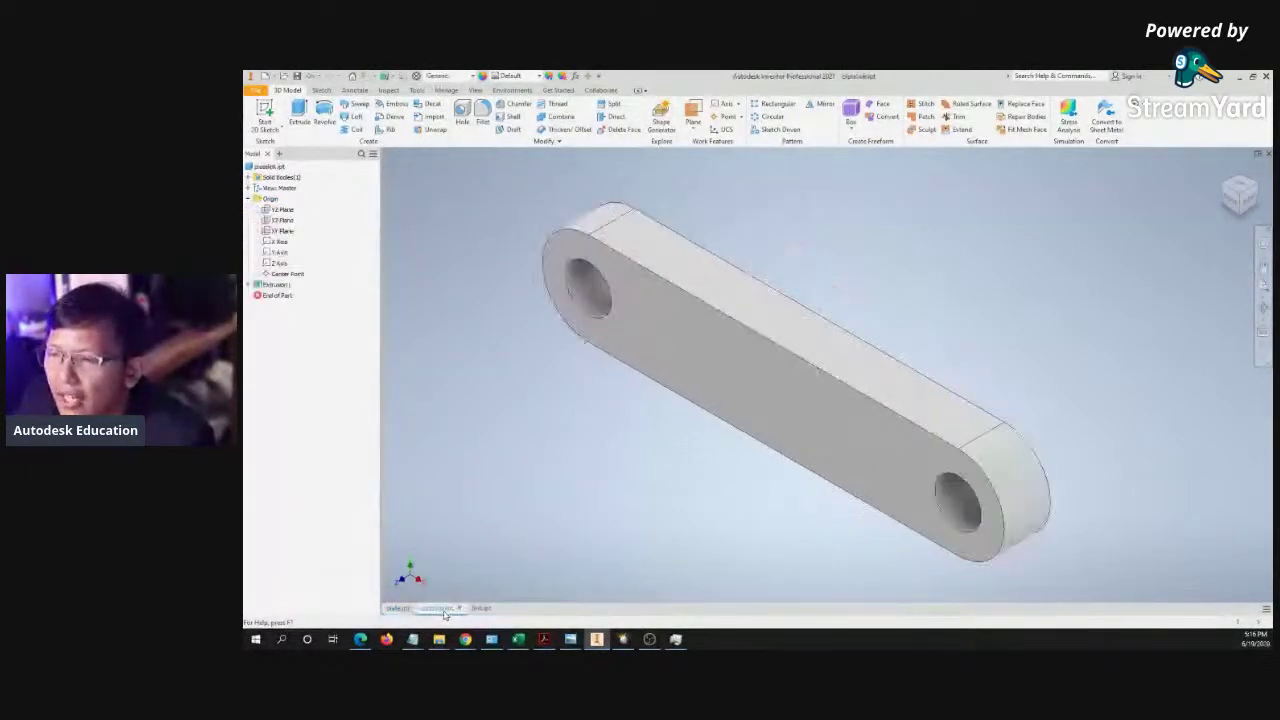
left_click(481, 609)
left_click(399, 609)
left_click(443, 609)
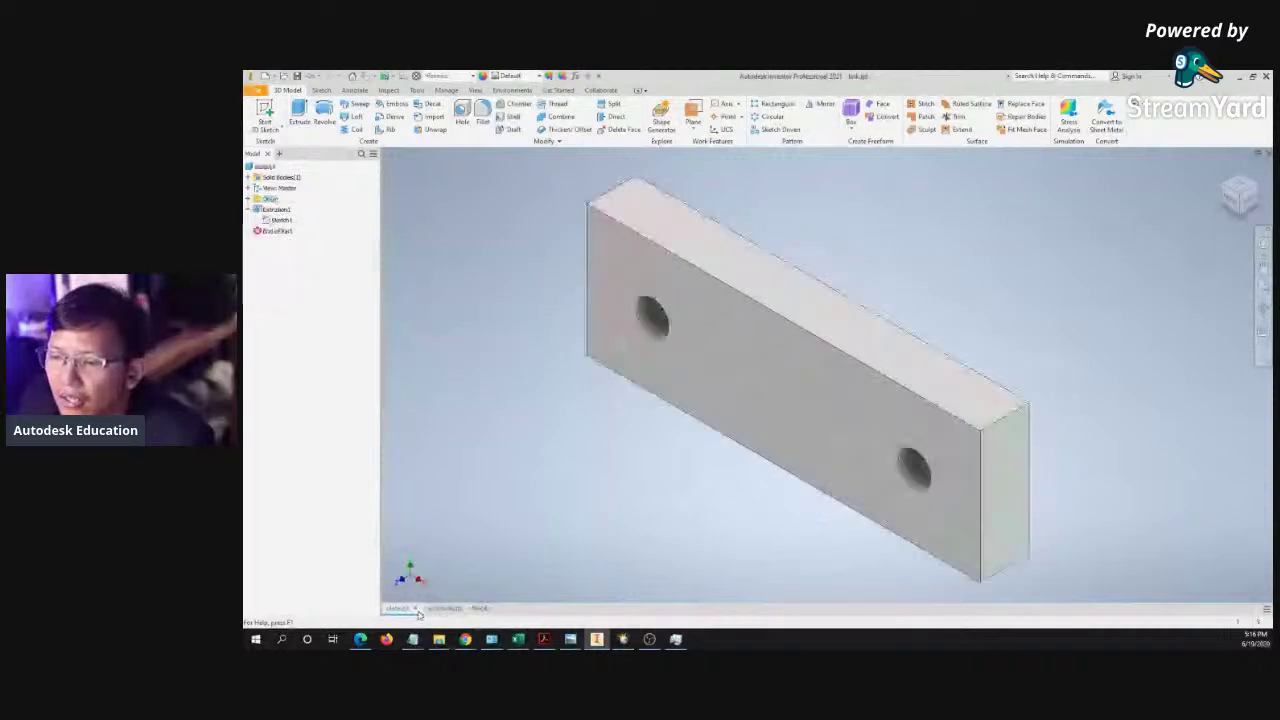
left_click(481, 609)
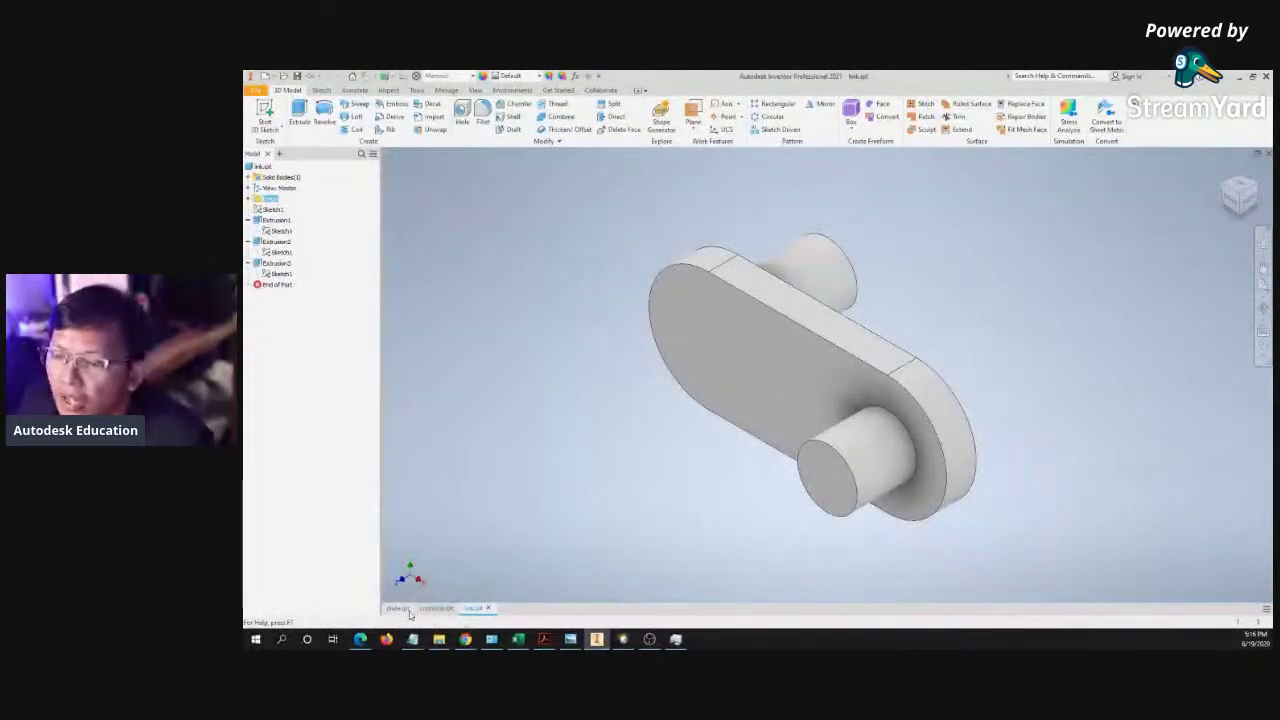
left_click(400, 609)
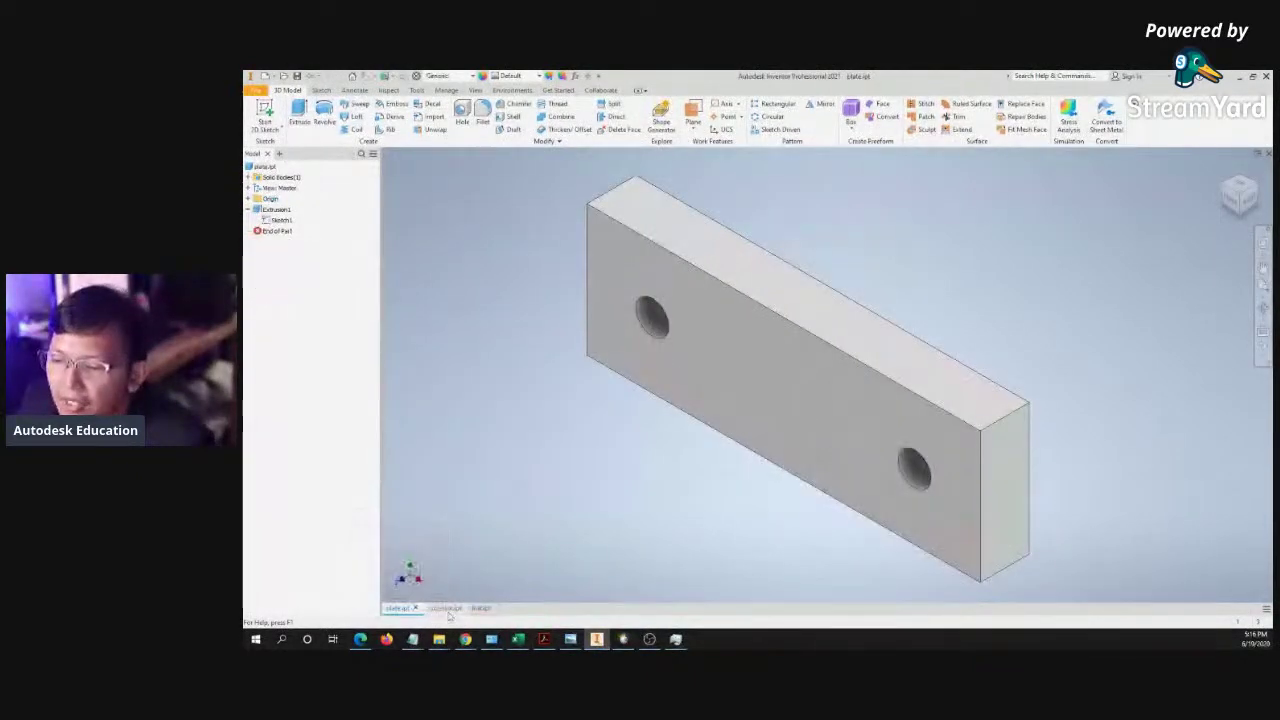
left_click(443, 609)
left_click(480, 609)
left_click(398, 608)
left_click(444, 609)
left_click(481, 609)
left_click(398, 608)
left_click(481, 609)
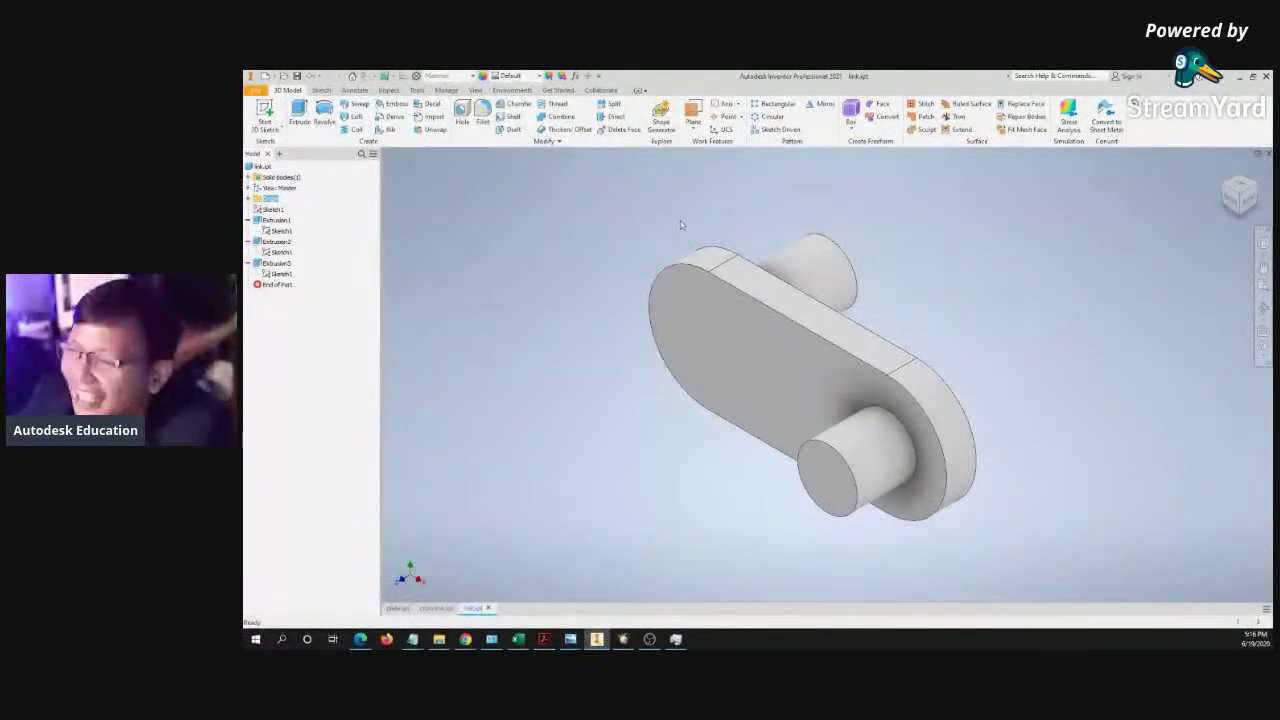
middle_click_drag(637, 248, 537, 249, "shift")
key("F6")
- Create a new assembly from the metric Standard (mm).iam template and set it to the home view
key("ctrl+n")
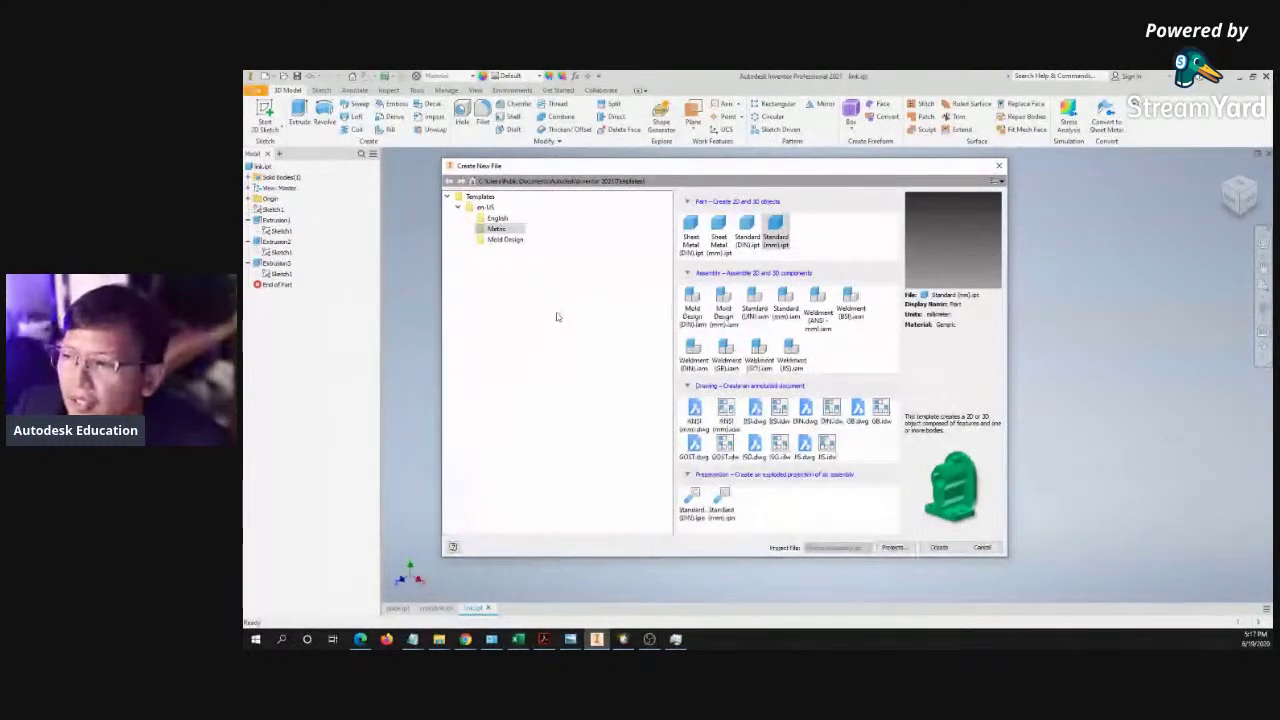
left_click(500, 232)
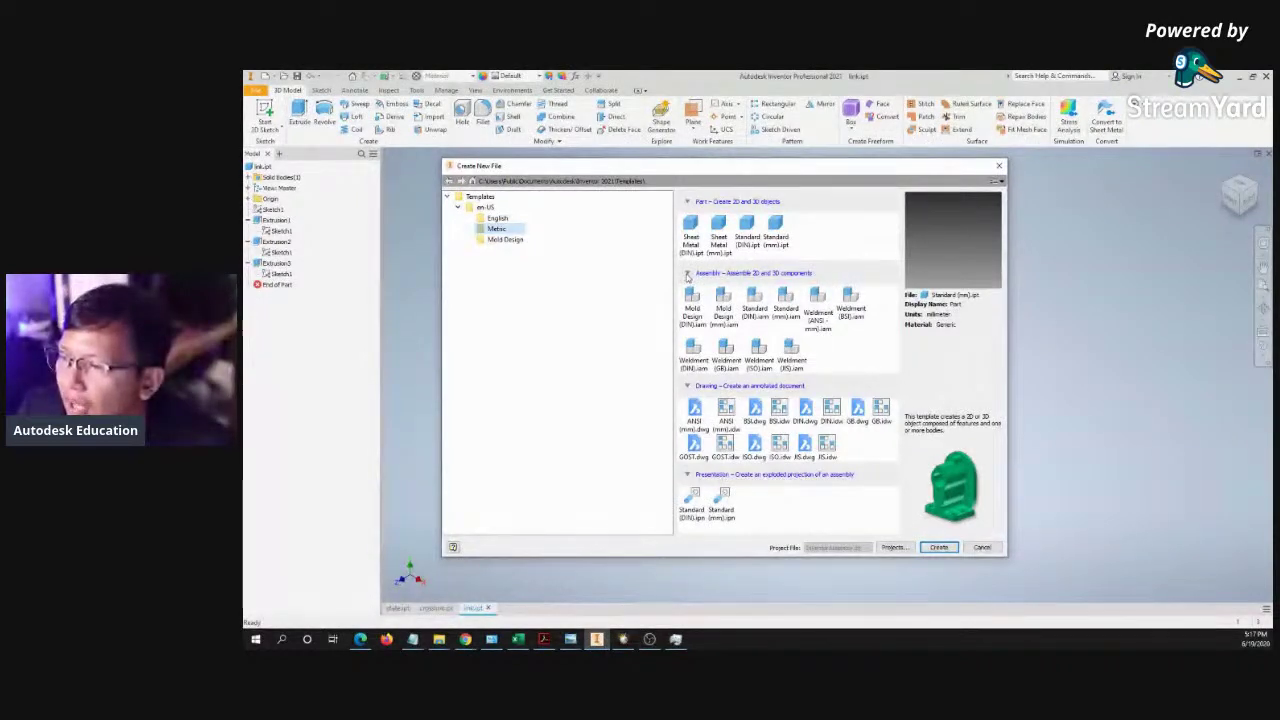
double_click(785, 296)
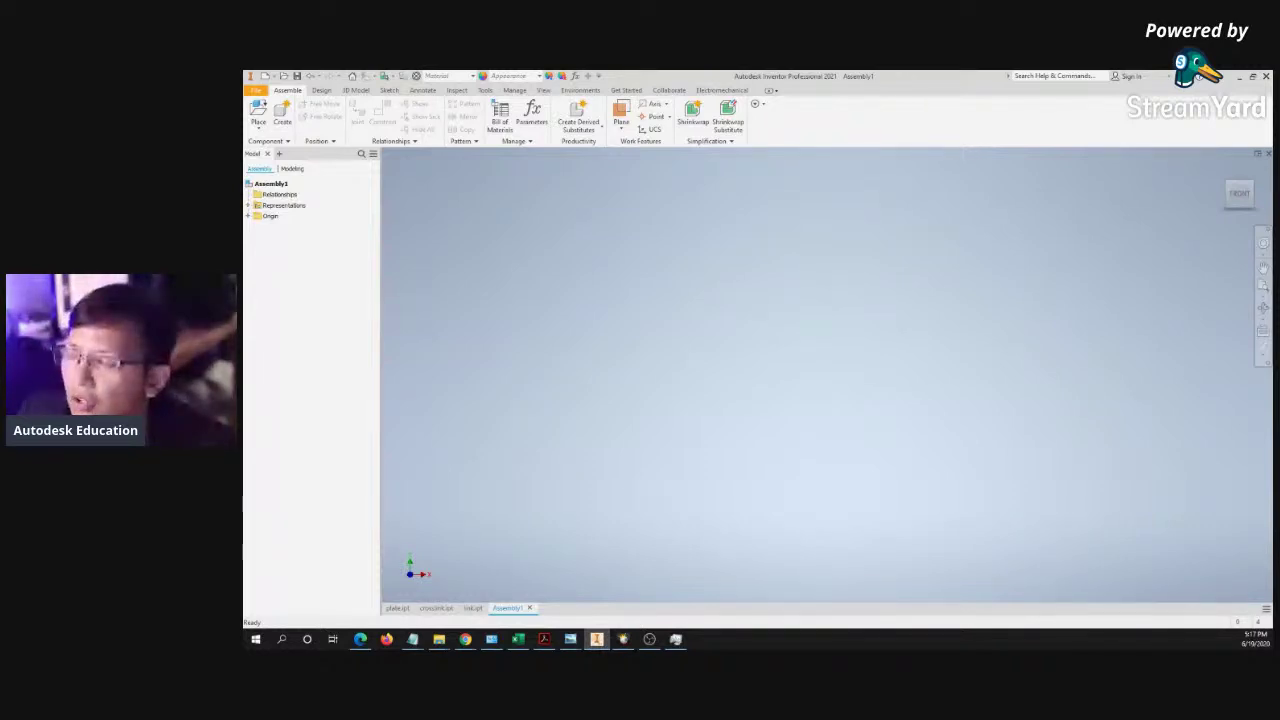
left_click(280, 188)
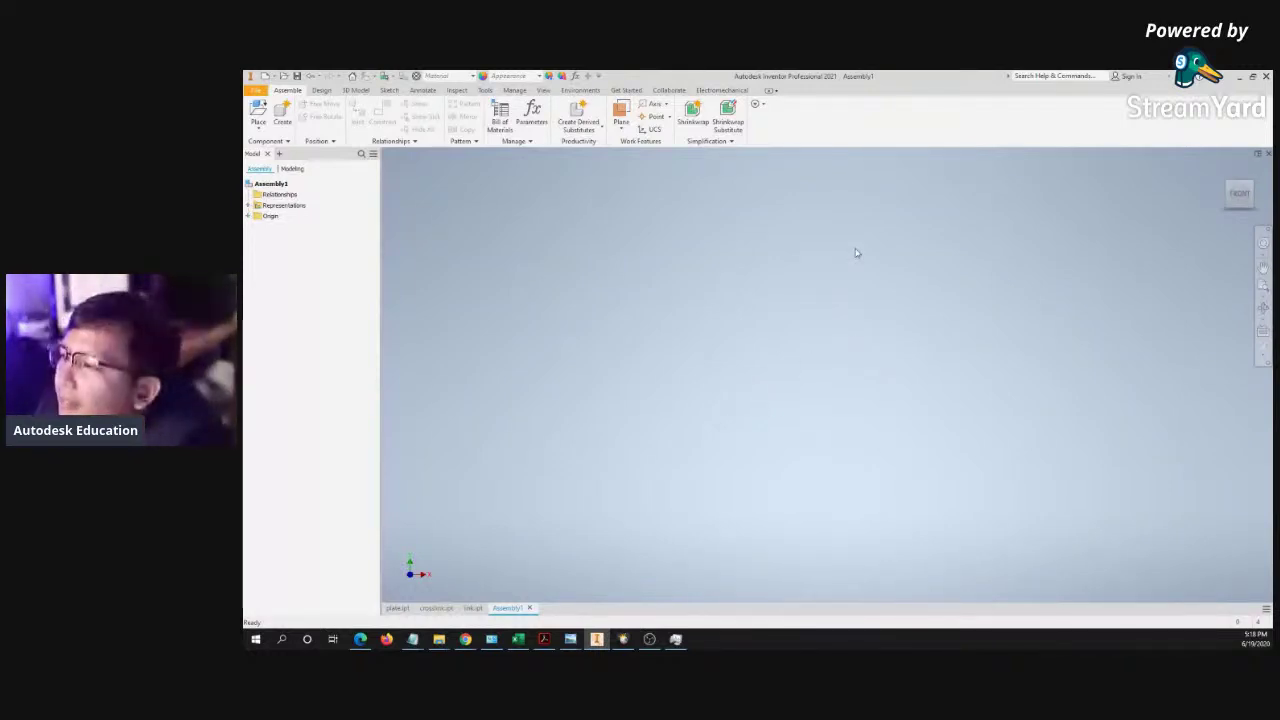
left_click(1226, 171)
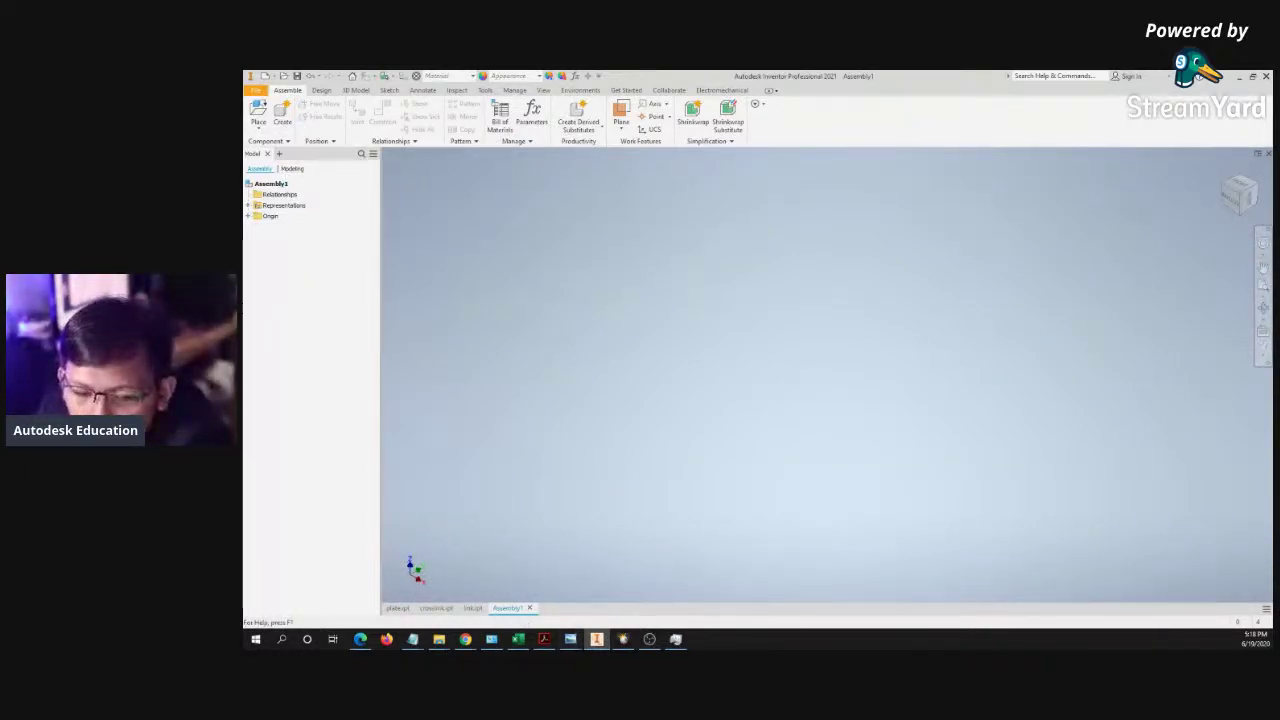
- Check the assembly's name on the drawing, minimize it, and save the new assembly as rotator-assembly in the workspace folder
key("alt+Tab")
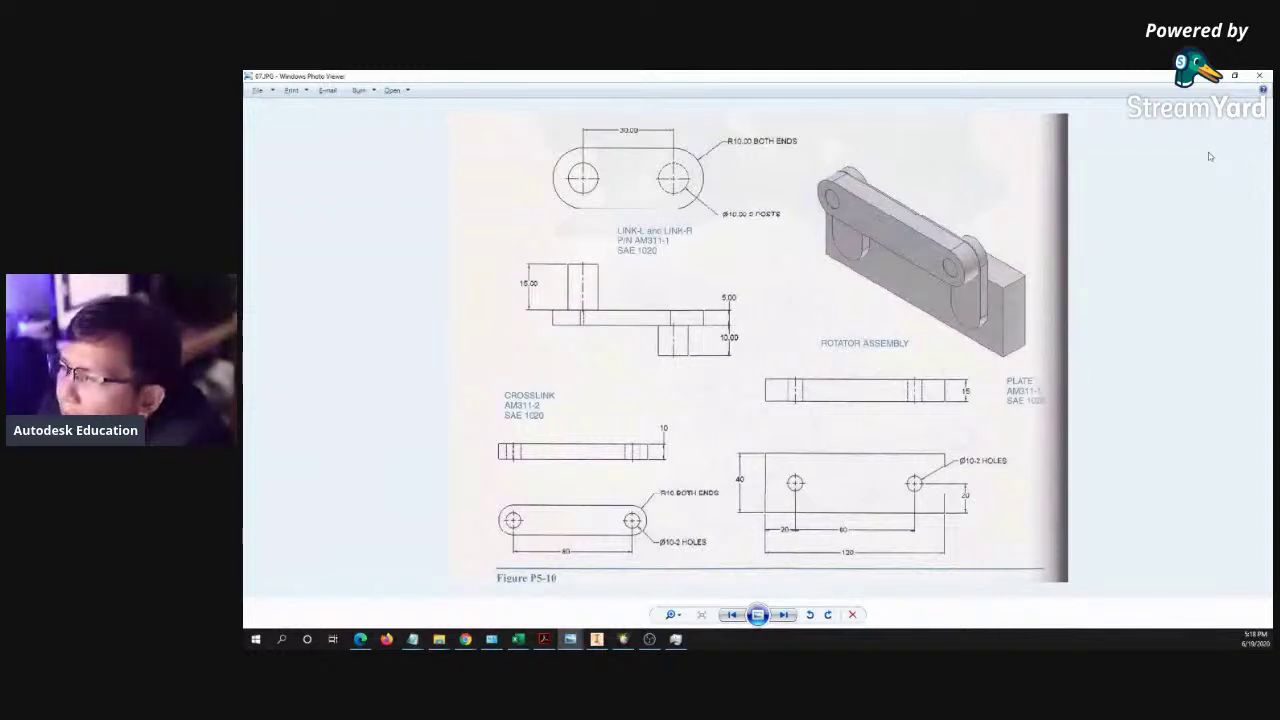
left_click(1210, 77)
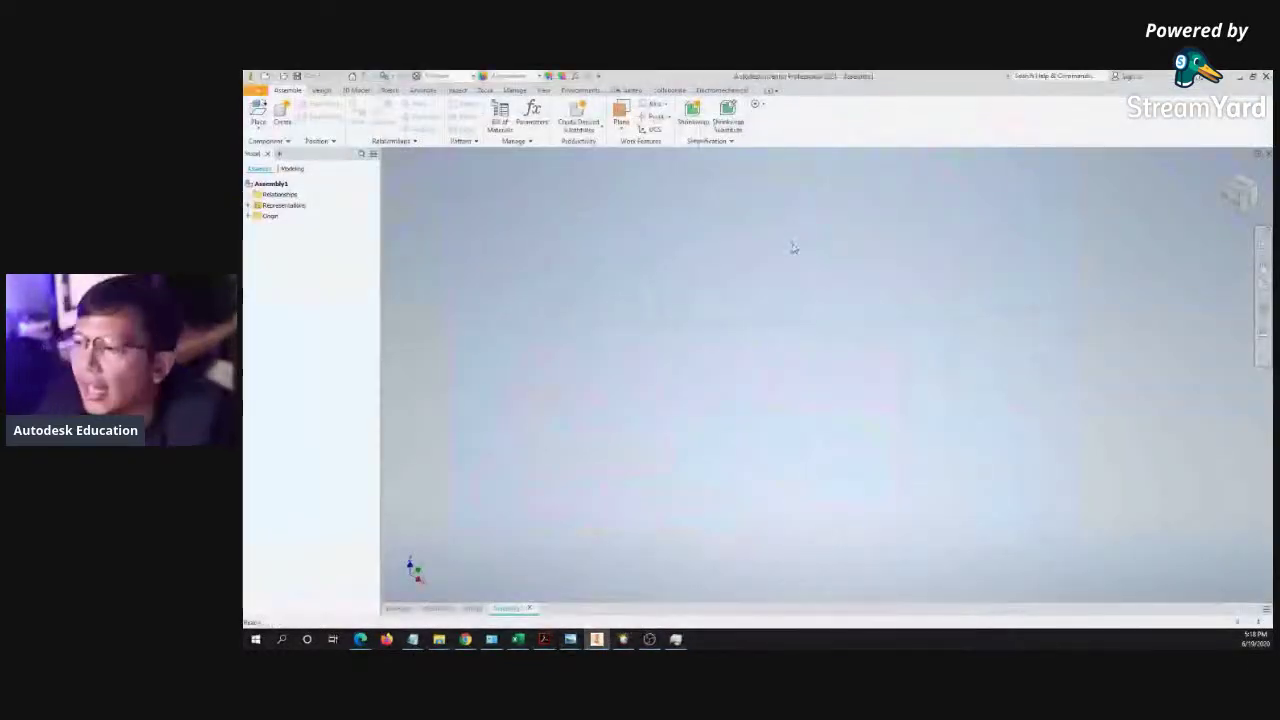
key("p")
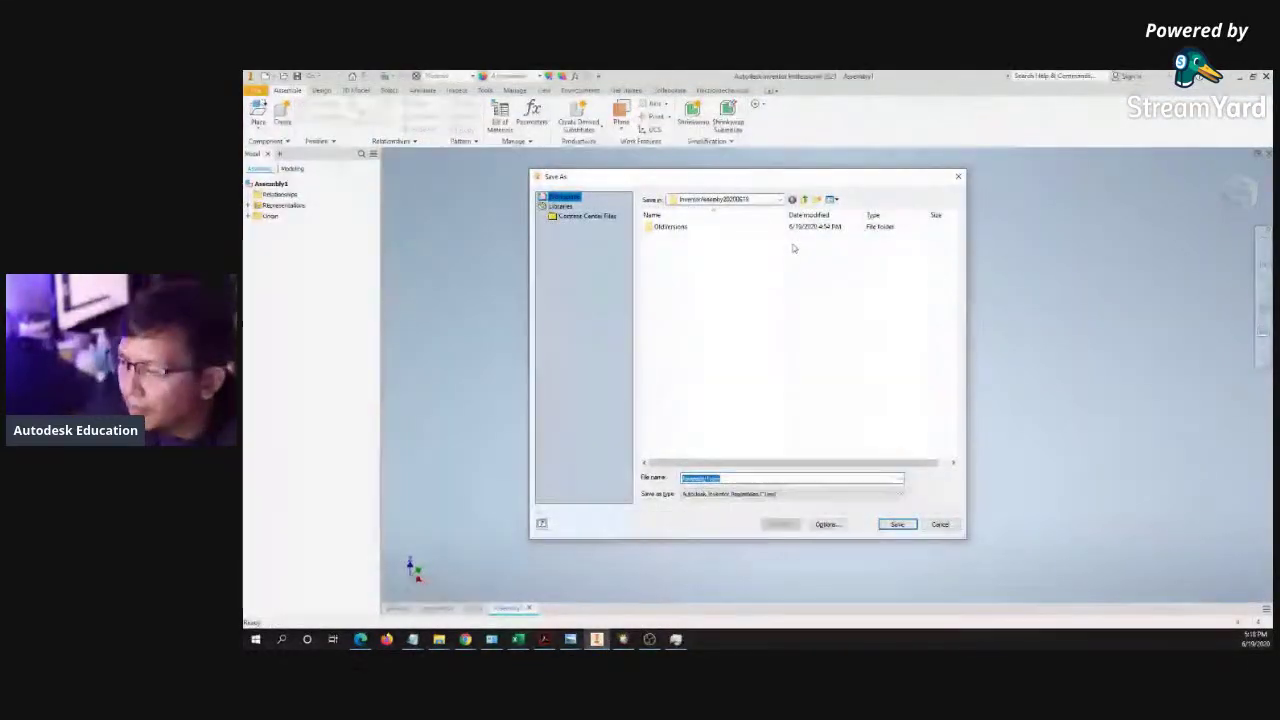
type("aota")
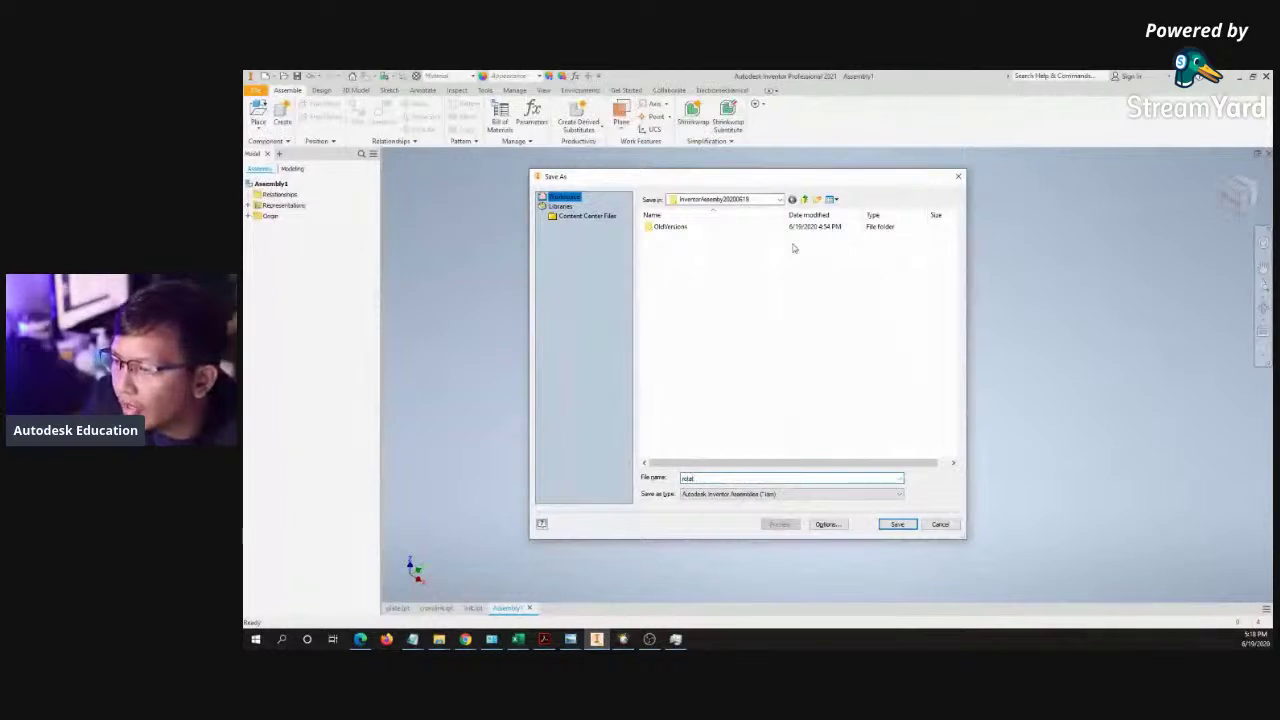
type("tone")
type(" assembly")
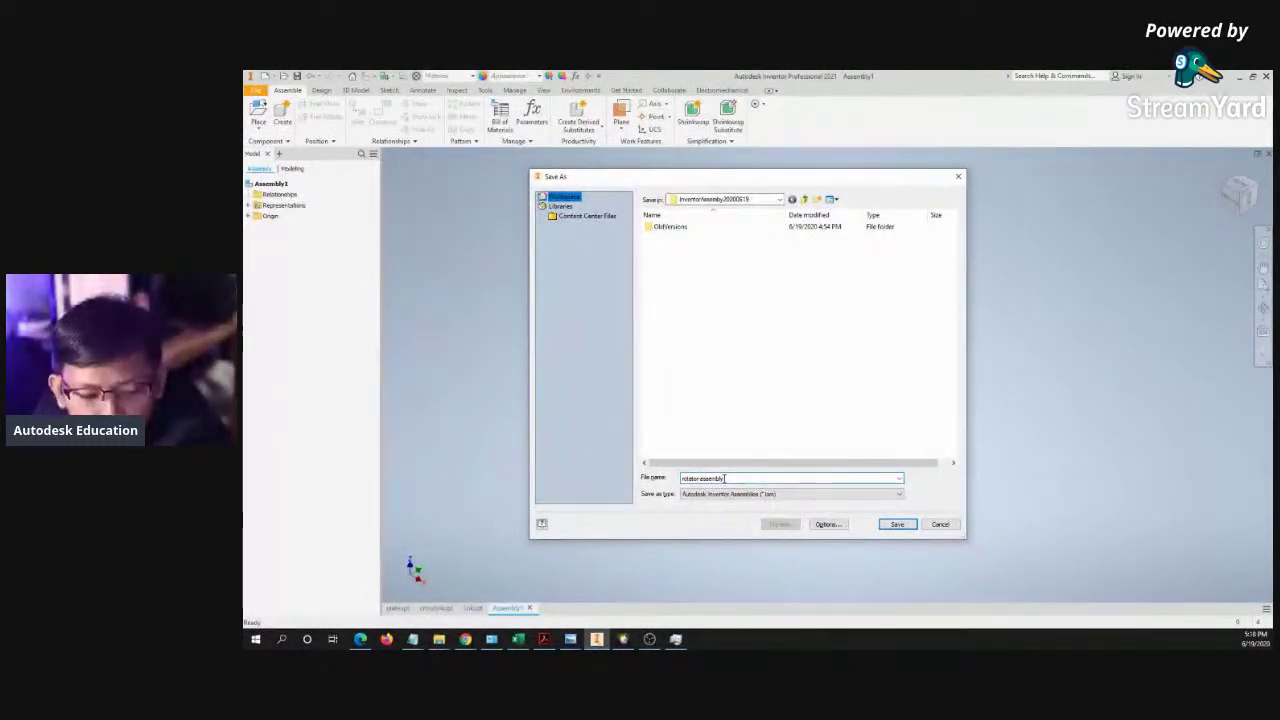
left_click(896, 525)
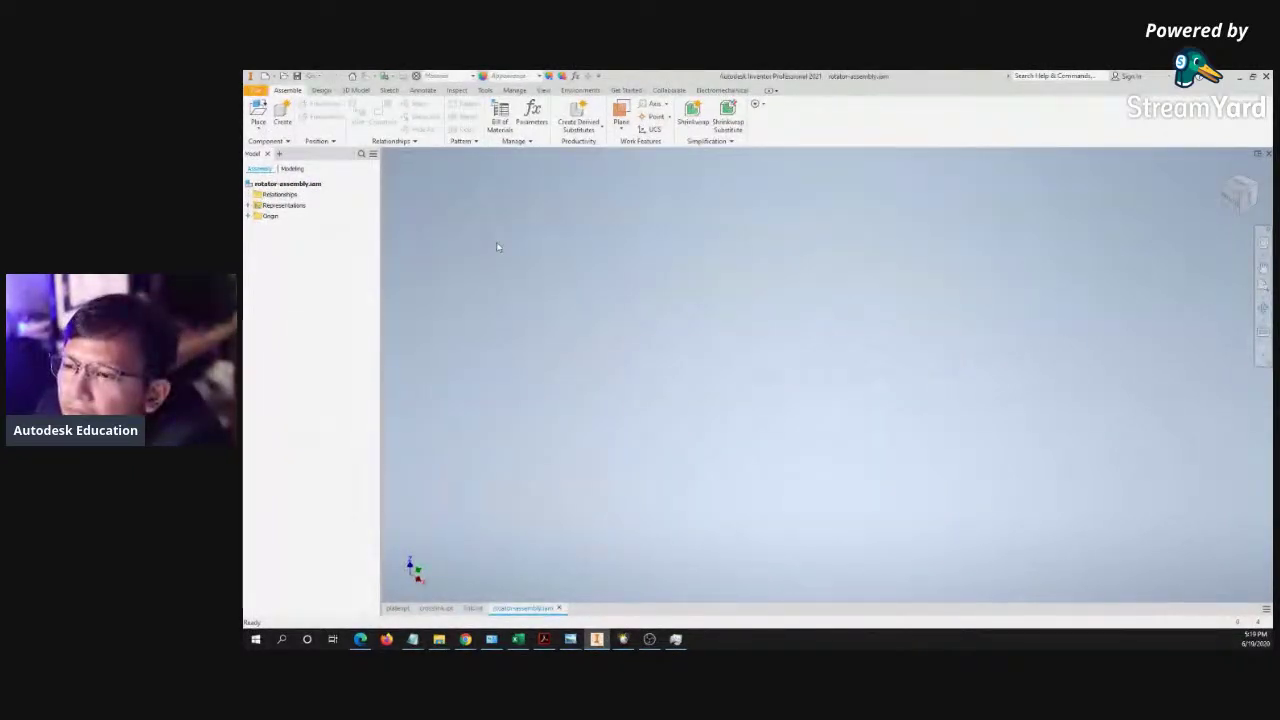
right_click(729, 340)
left_click(788, 210)
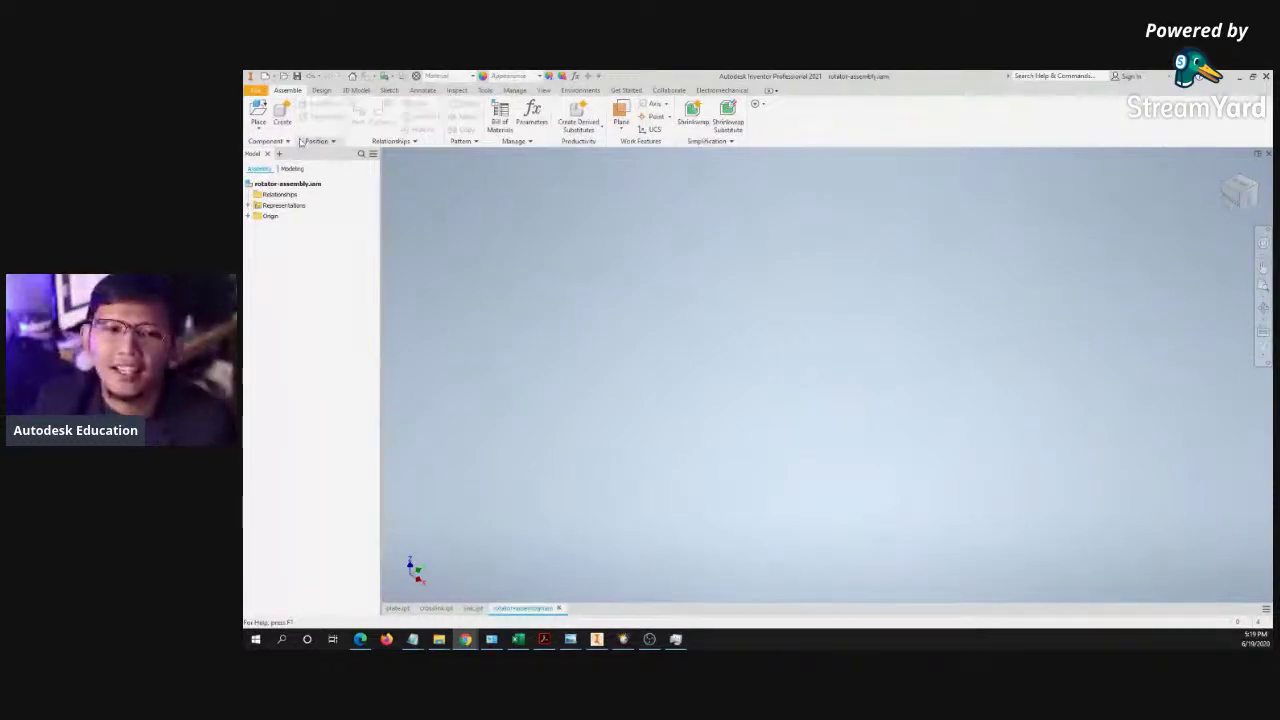
left_click(260, 129)
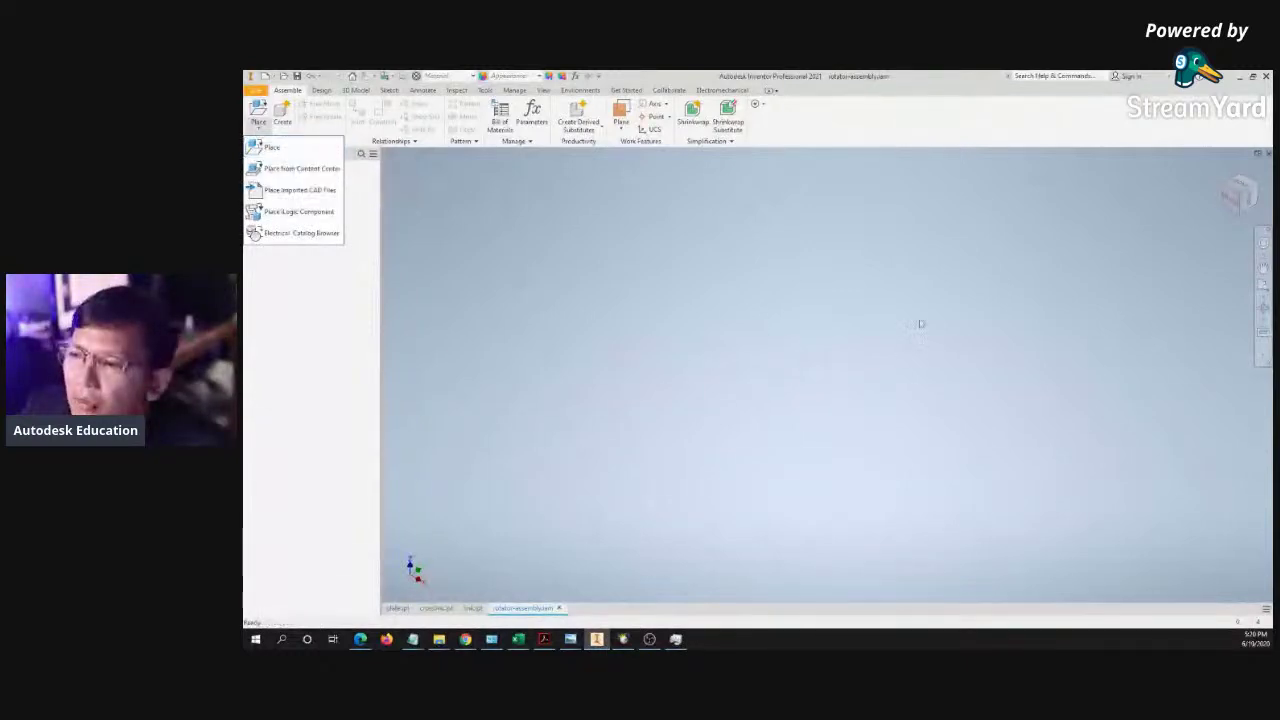
left_click(872, 306)
right_click(866, 298)
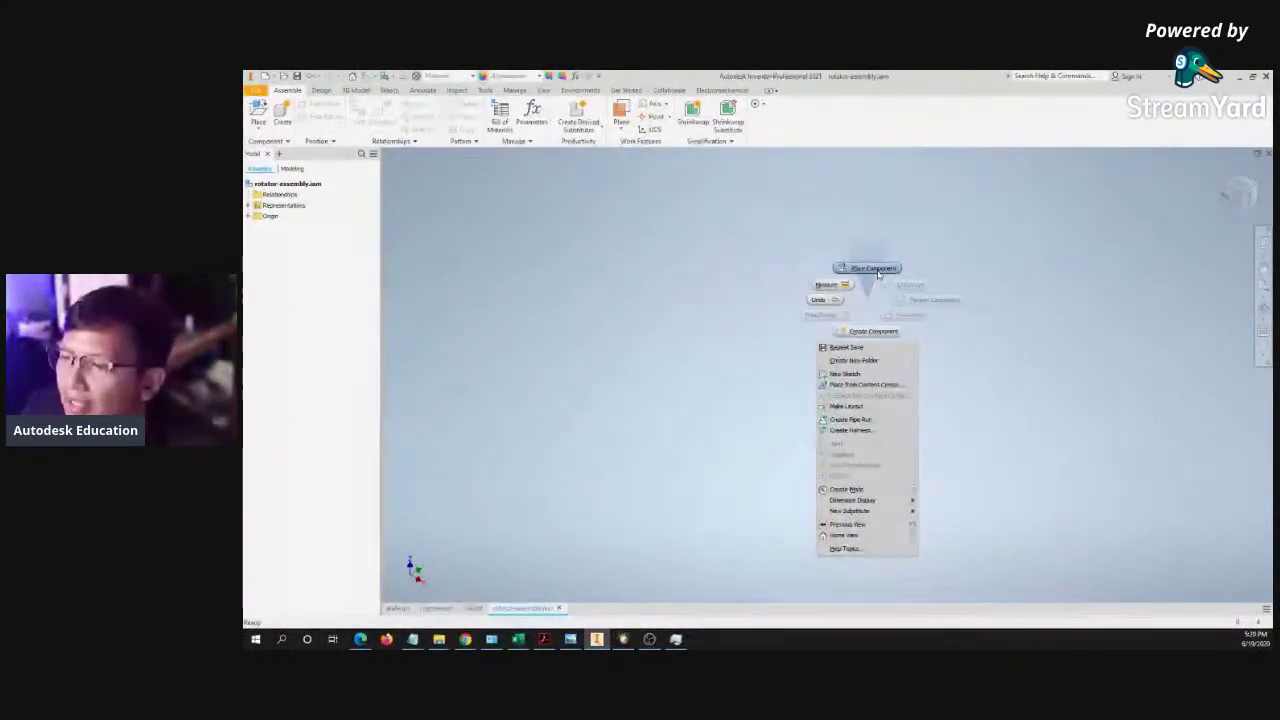
key("Escape")
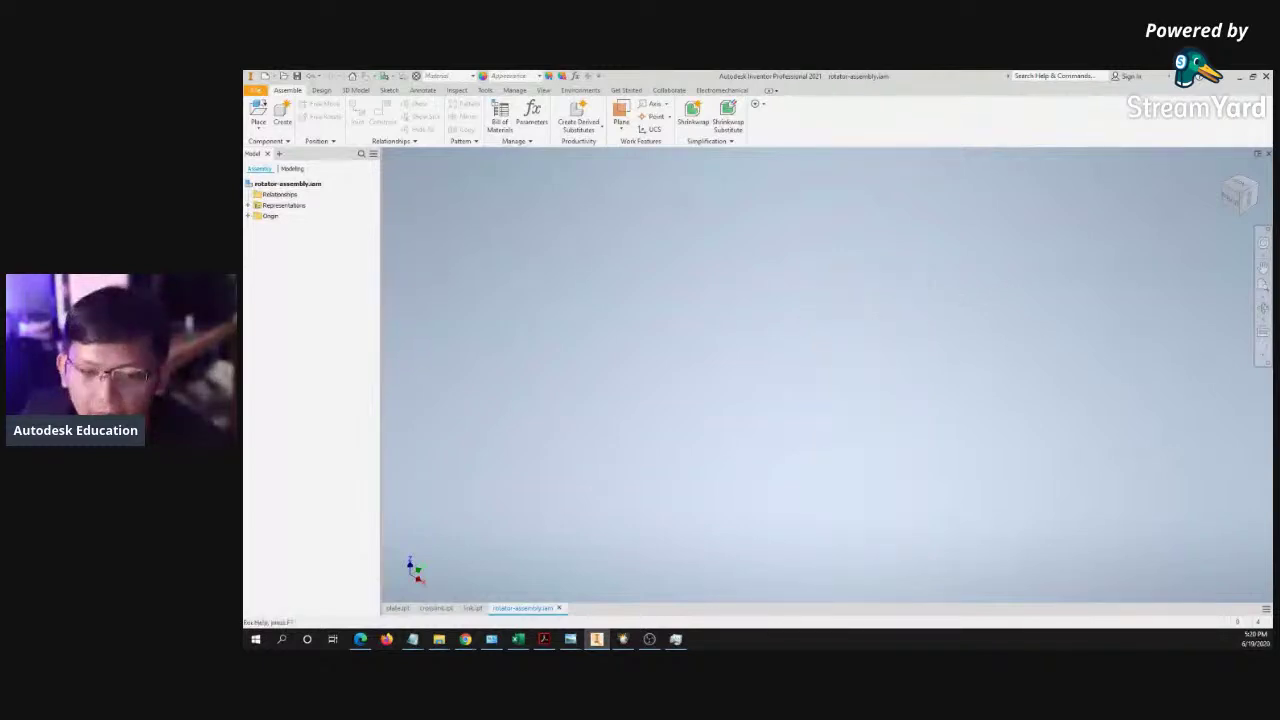
right_click(746, 283)
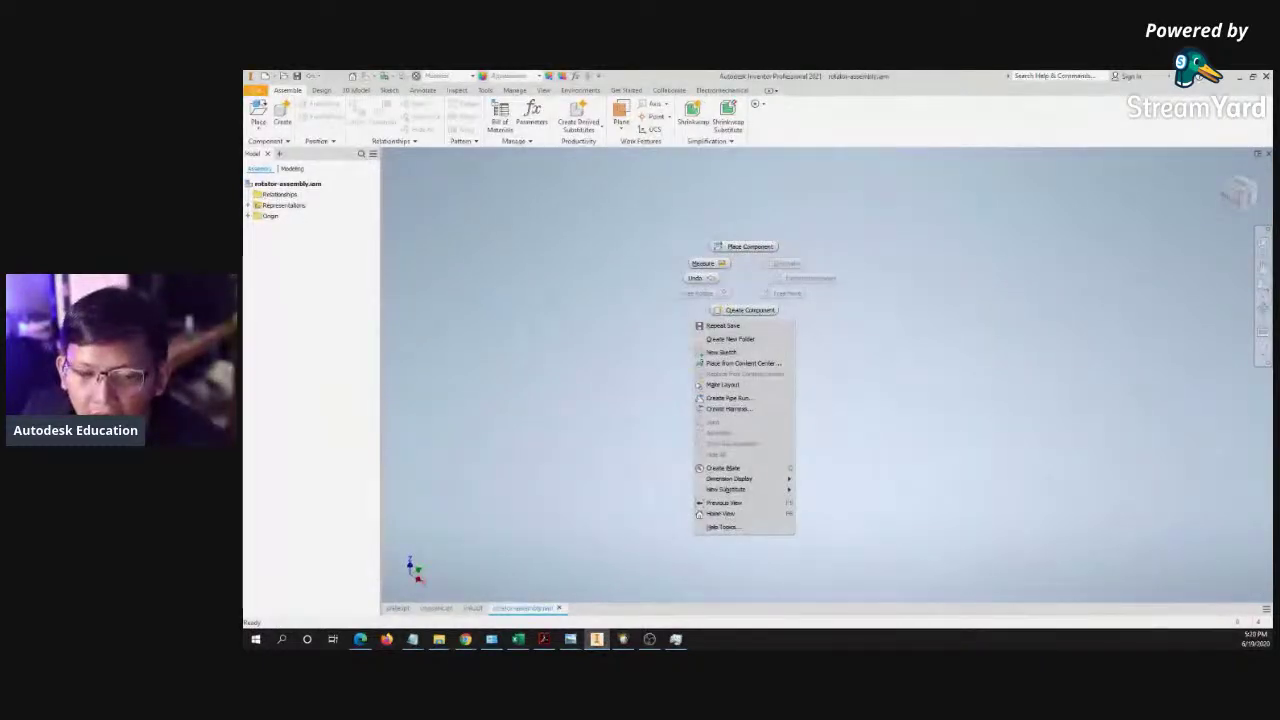
key("Escape")
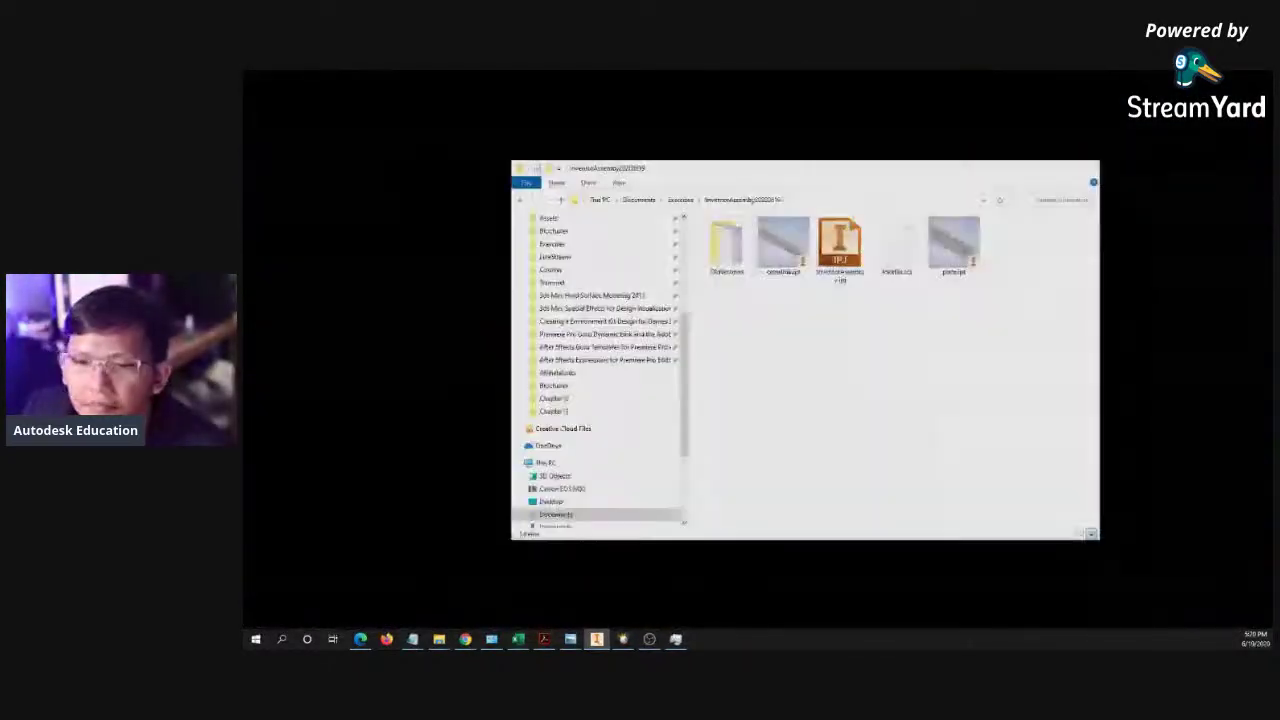
- Try inserting plate.ipt into the assembly straight from the project folder in File Explorer, and undo the placement
key("alt+Tab")
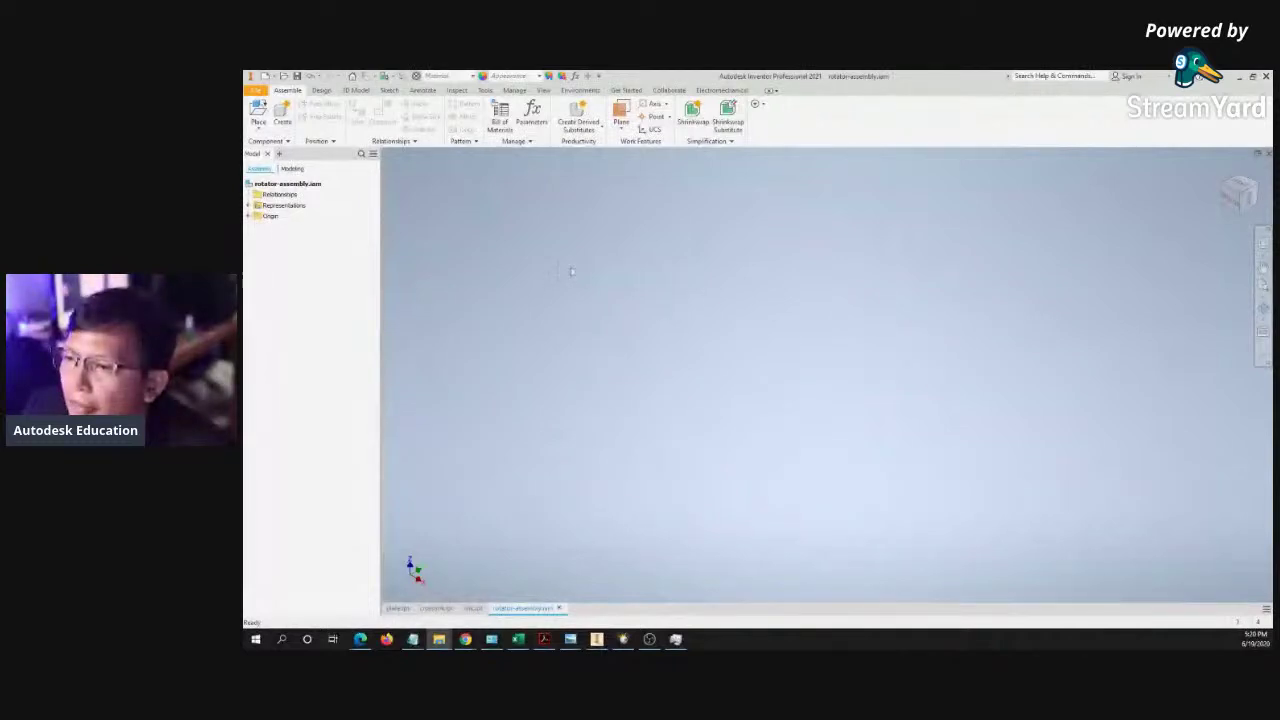
left_click_drag(572, 271, 572, 271)
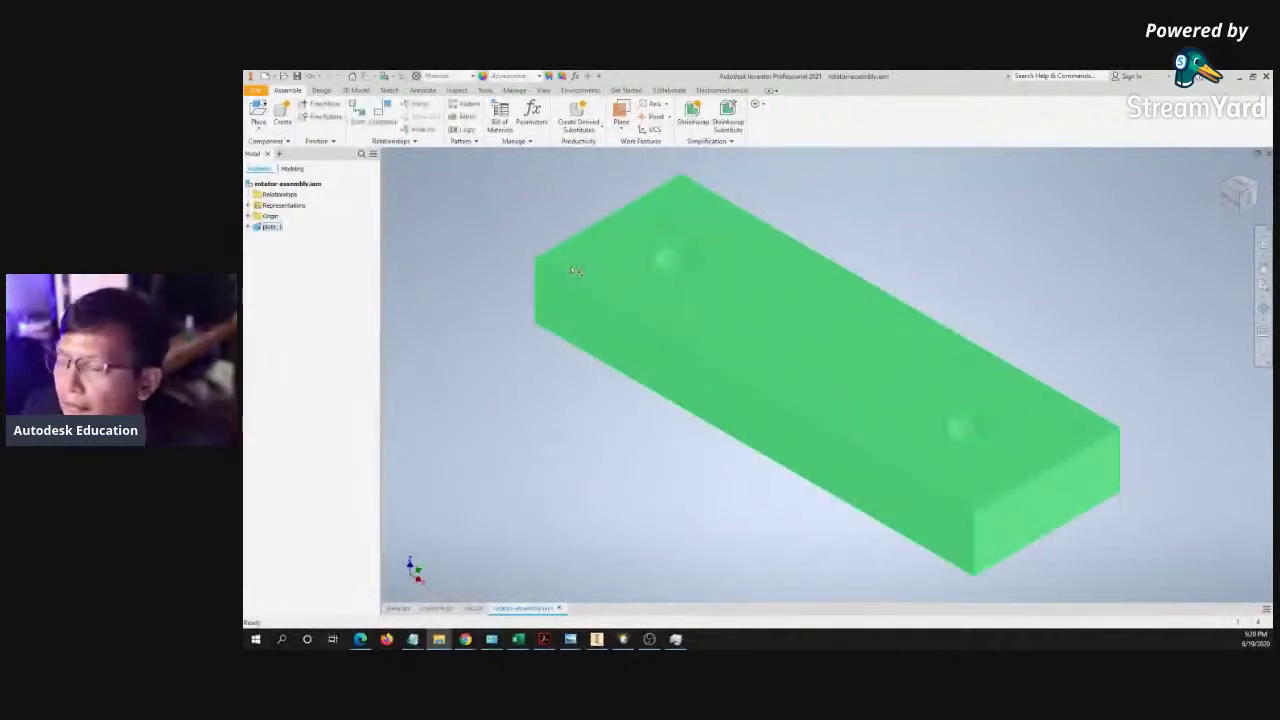
left_click(526, 188)
key("ctrl+z")
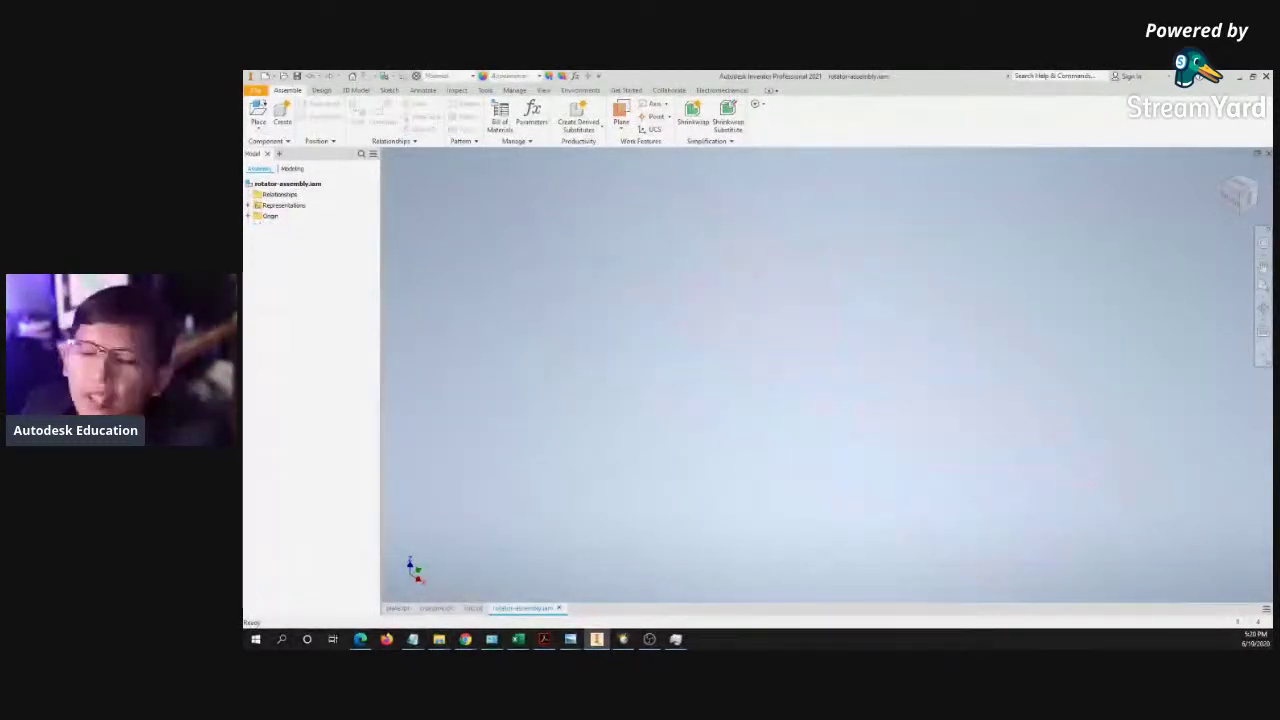
- Try inserting link.ipt and plate.ipt together from the project folder into the assembly, and undo the placement
left_click_drag(243, 205, 811, 261)
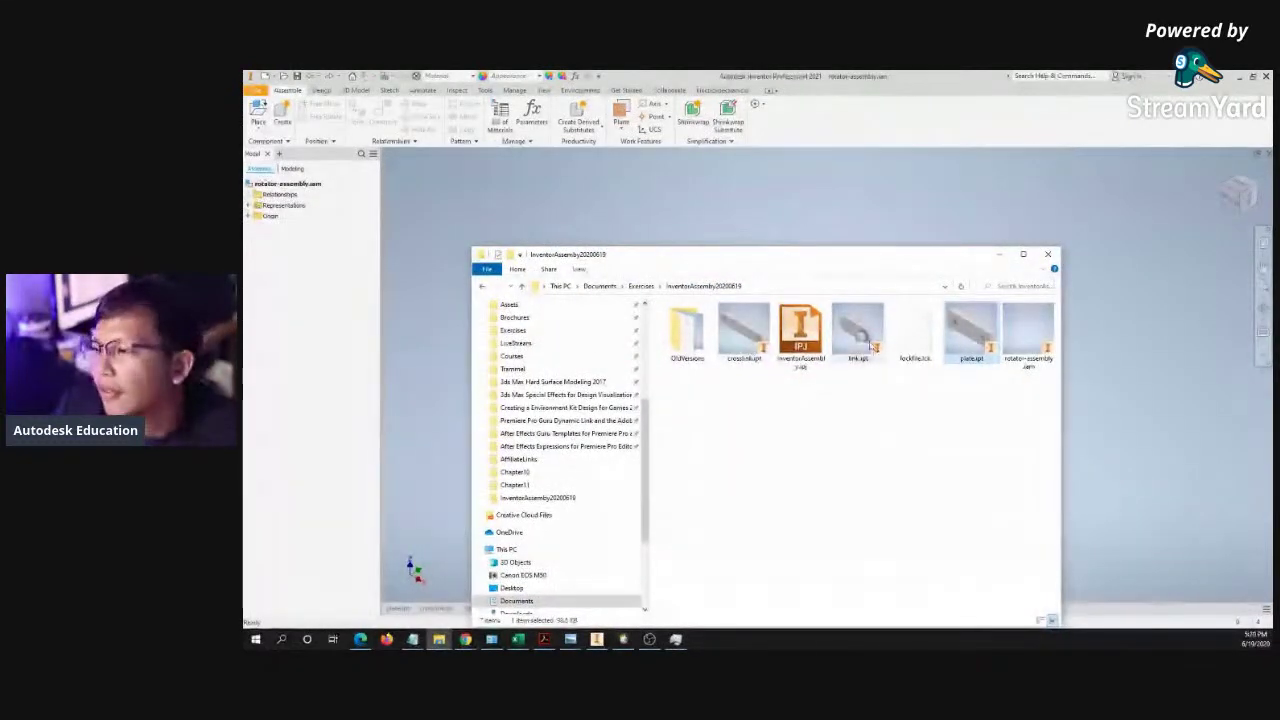
left_click(856, 350)
left_click(966, 352, "ctrl")
left_click_drag(966, 352, 910, 219)
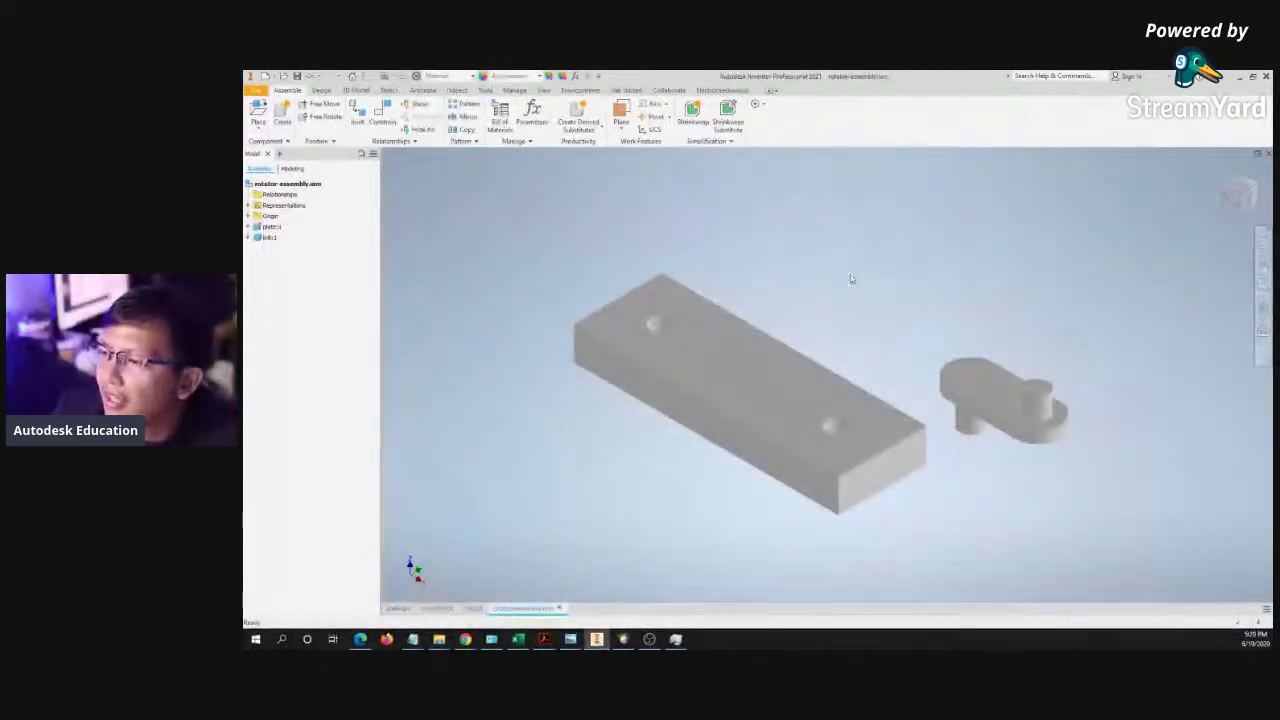
key("ctrl+z")
- Try inserting crosslink.ipt, link.ipt and plate.ipt together from the project folder into the assembly, and undo the placement
key("alt+Tab")
left_click(738, 343)
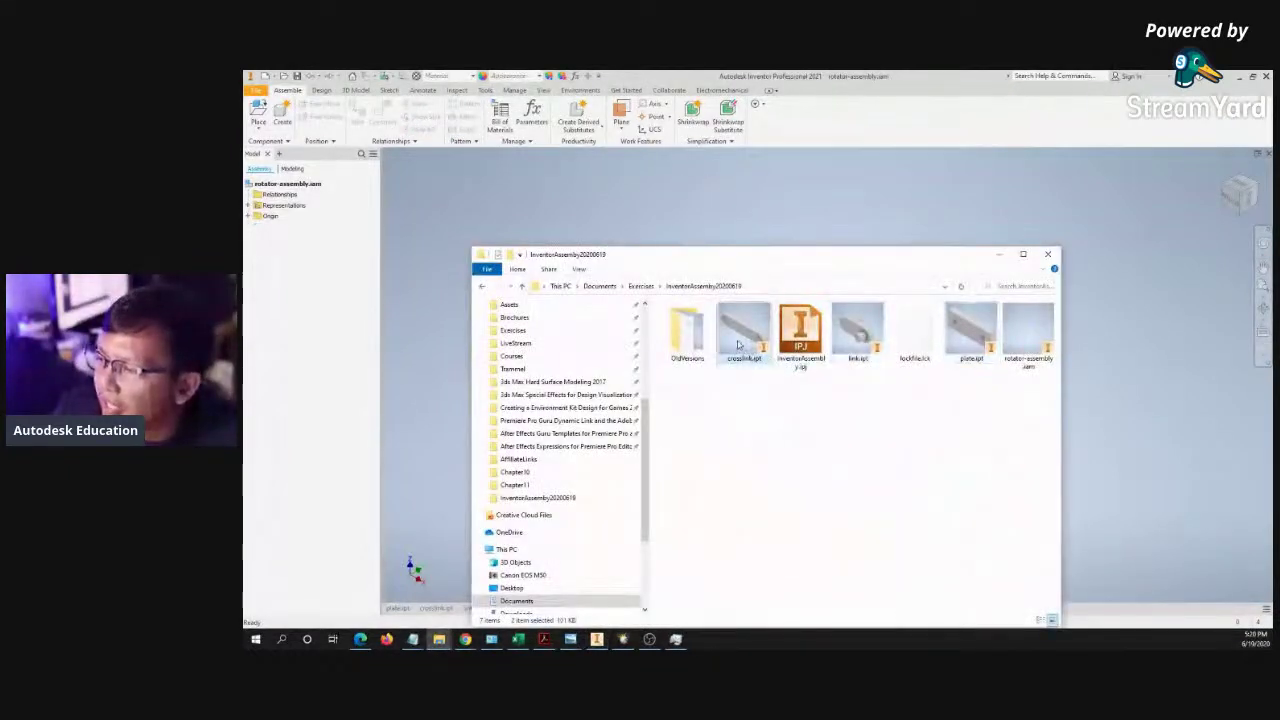
left_click(970, 352)
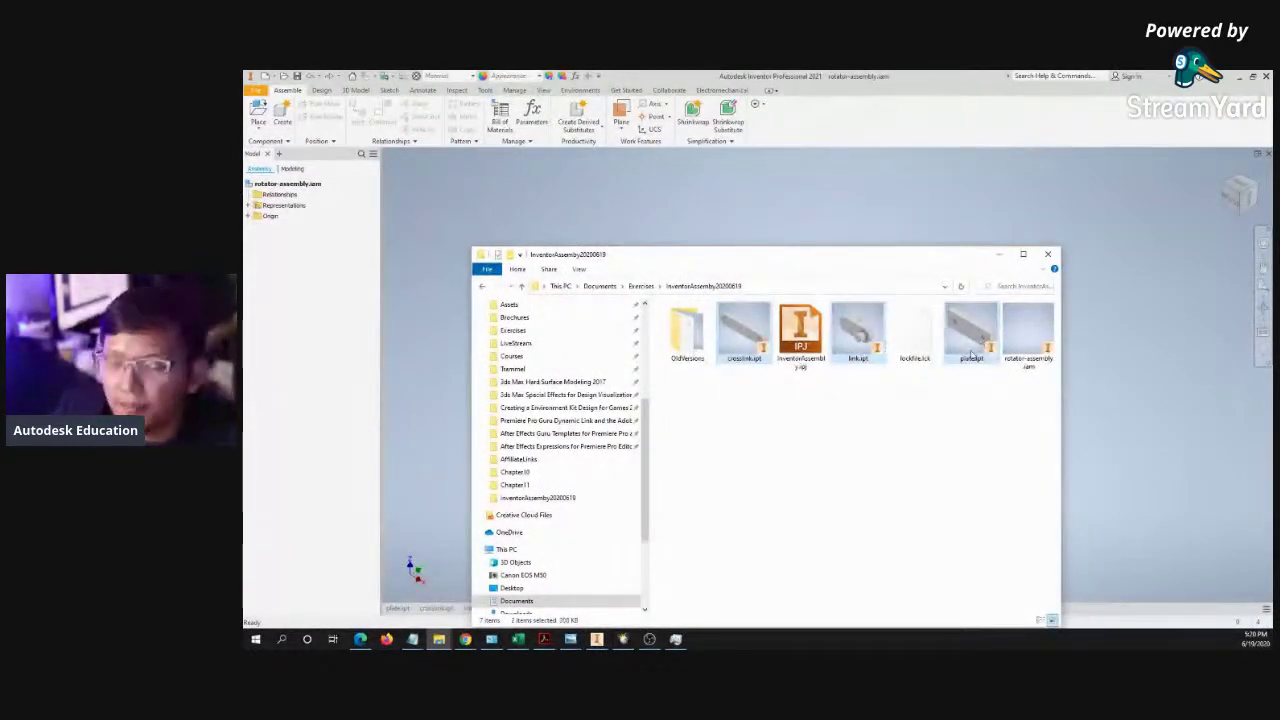
left_click(861, 335, "shift")
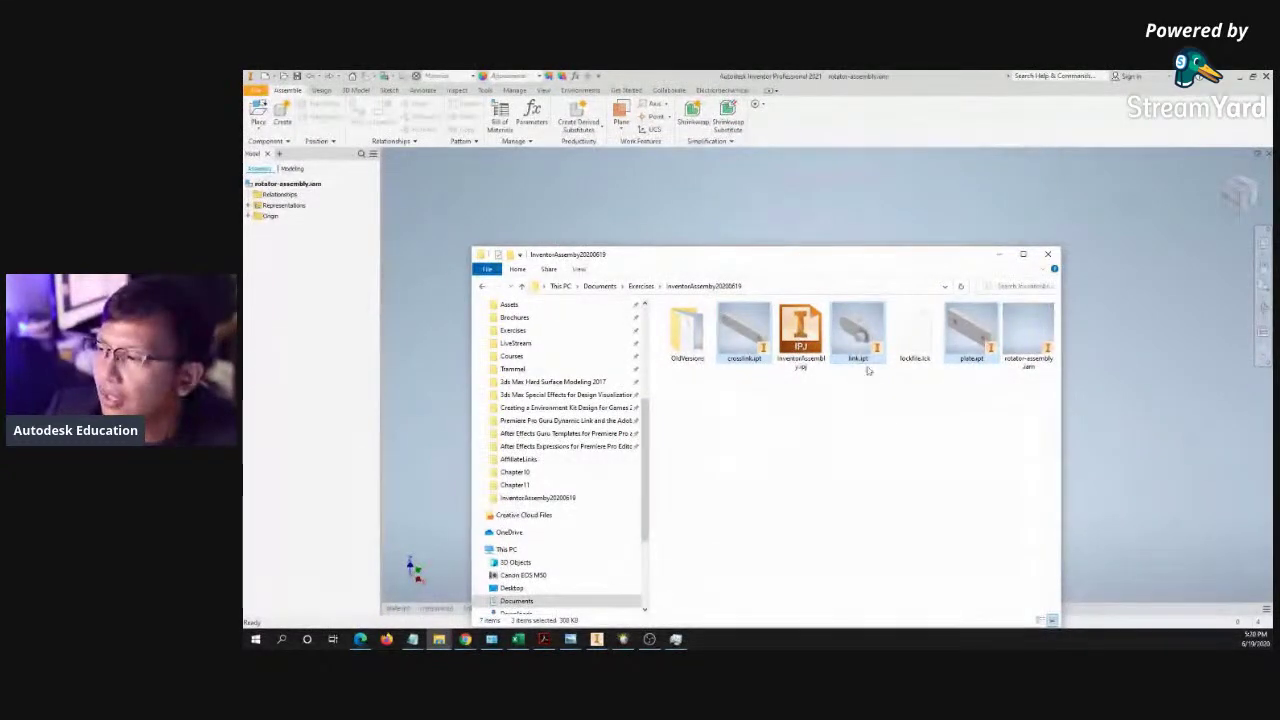
left_click(998, 255)
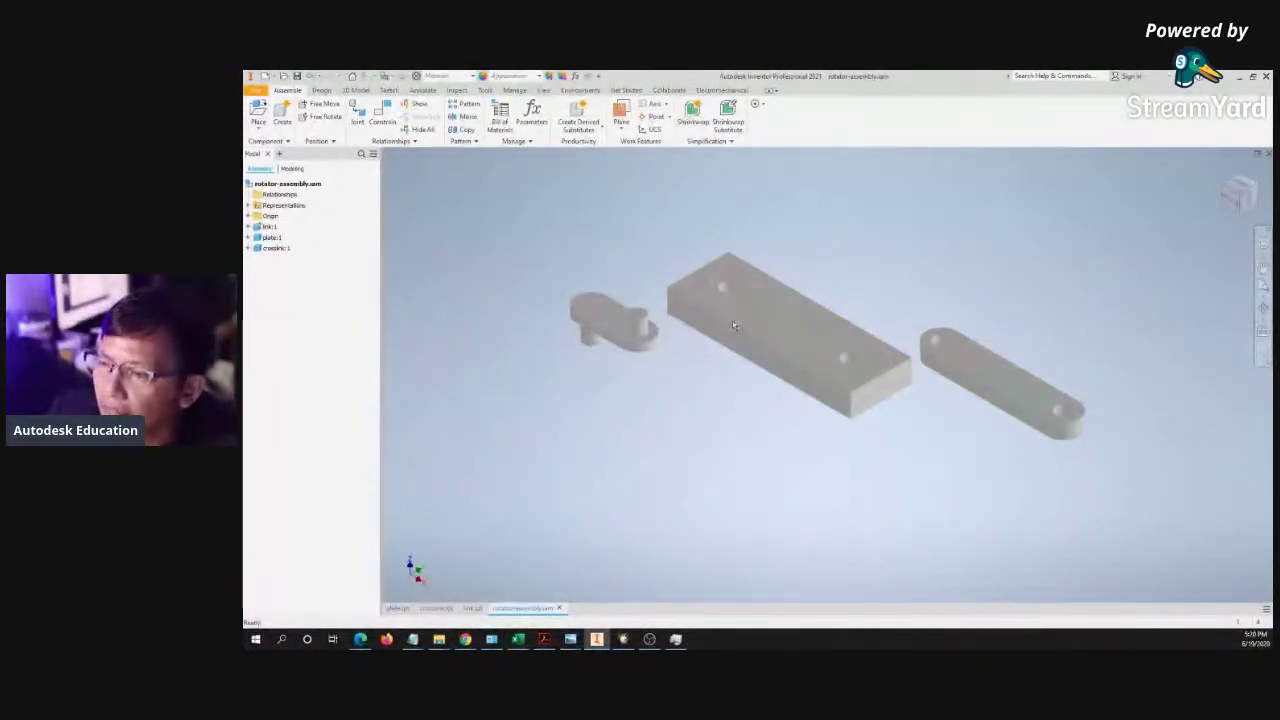
key("ctrl+z")
key("alt+Tab")
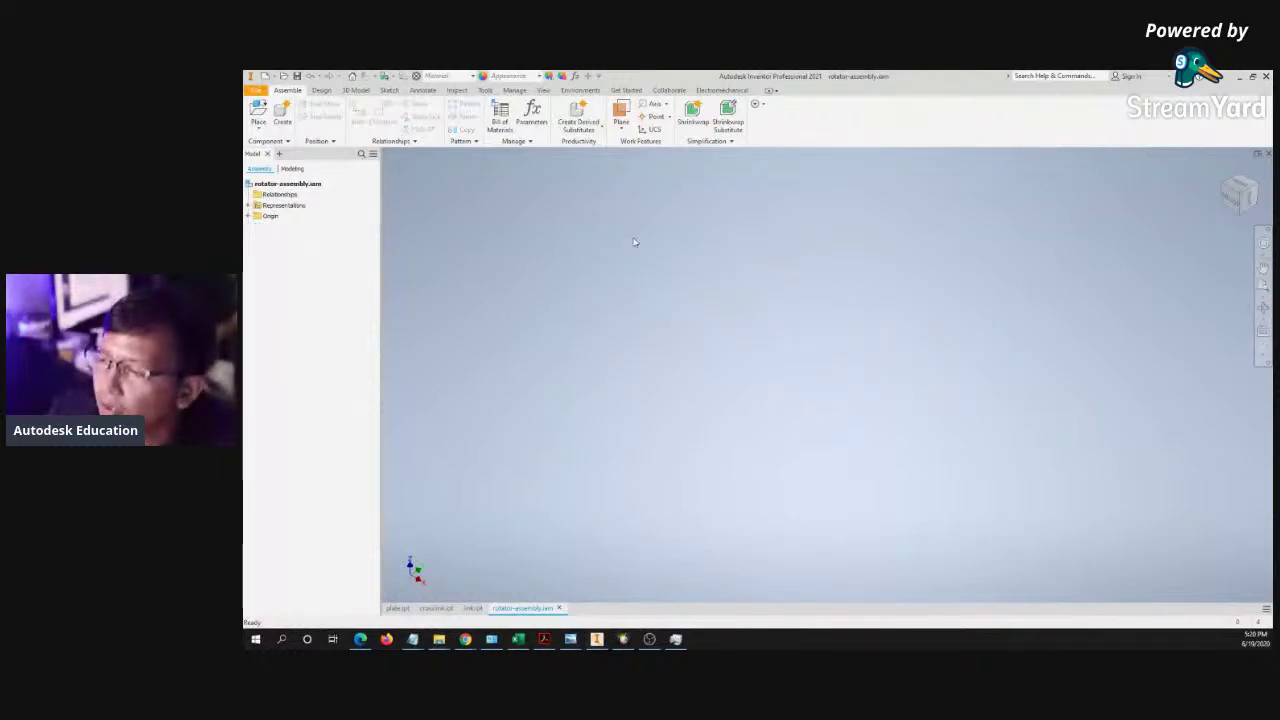
key("alt+Tab")
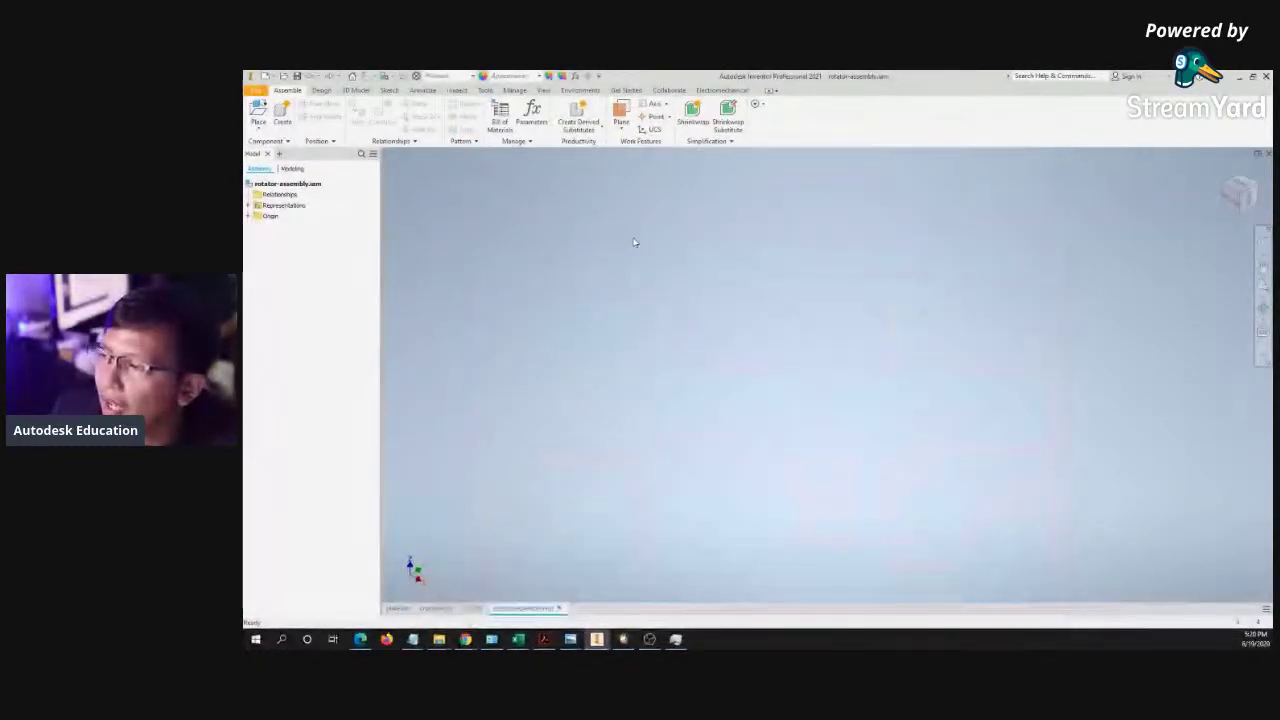
key("alt+Tab")
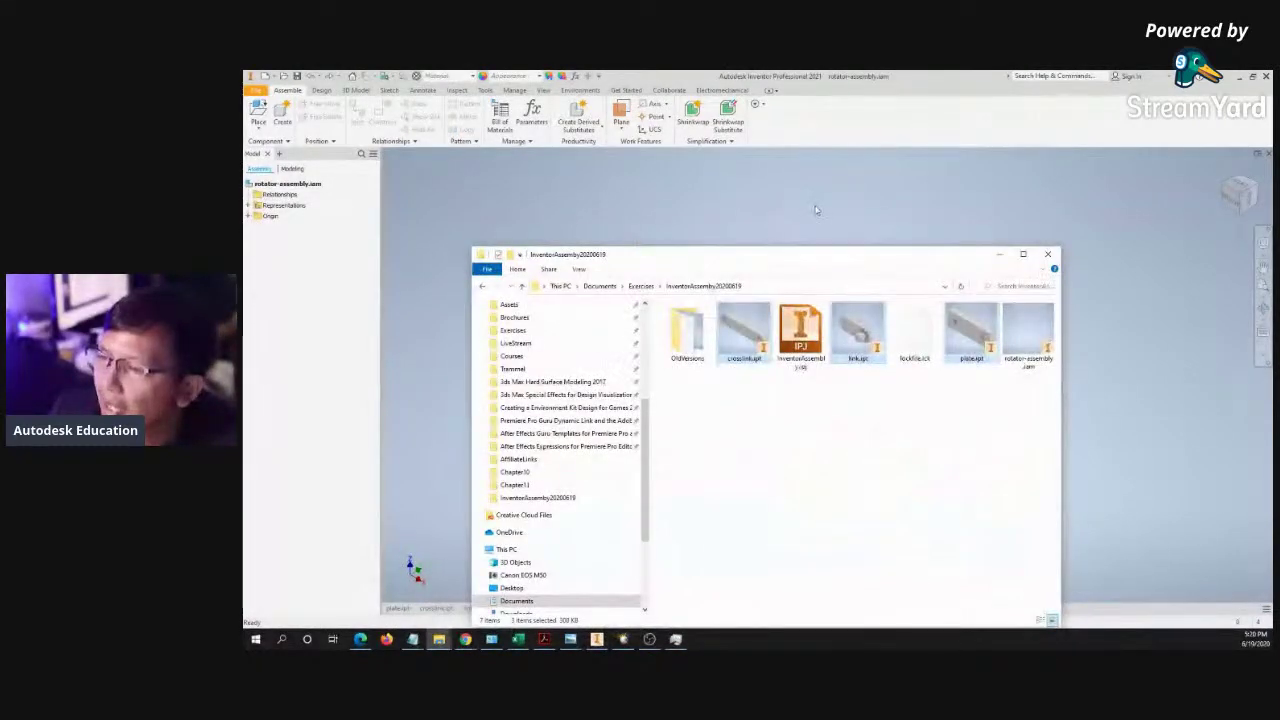
key("alt+Tab")
key("alt+Tab")
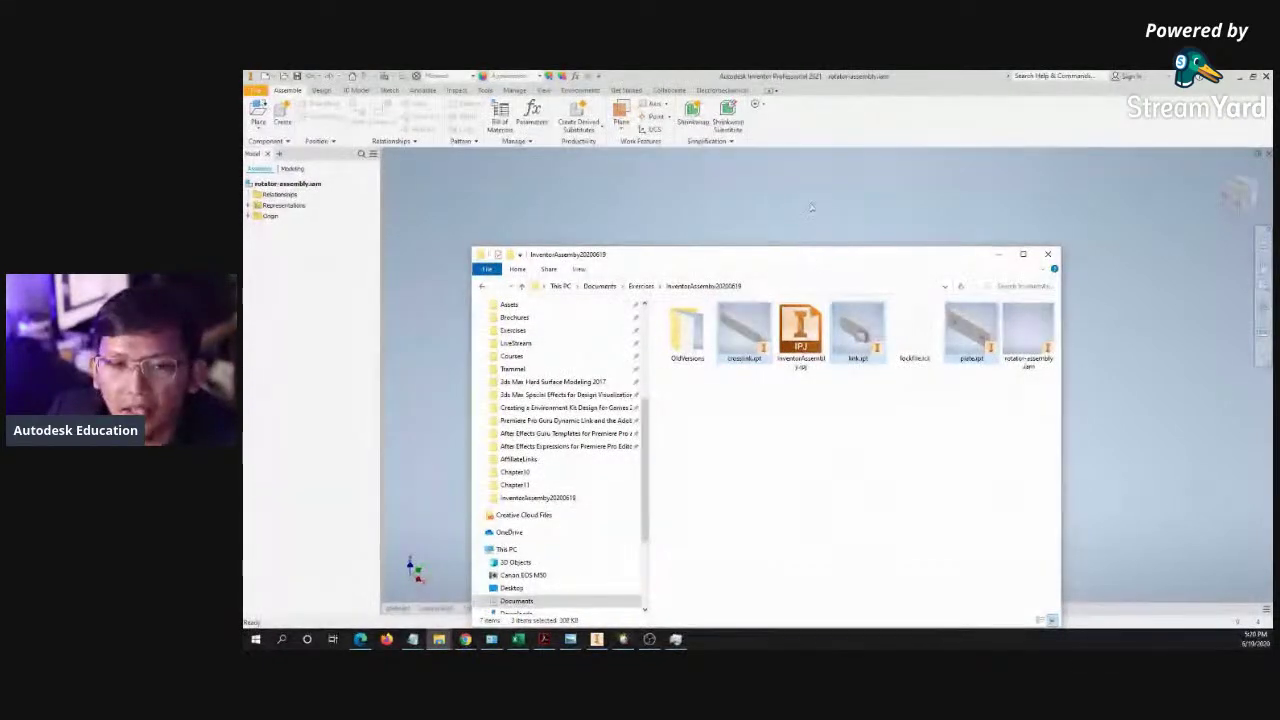
left_click(740, 187)
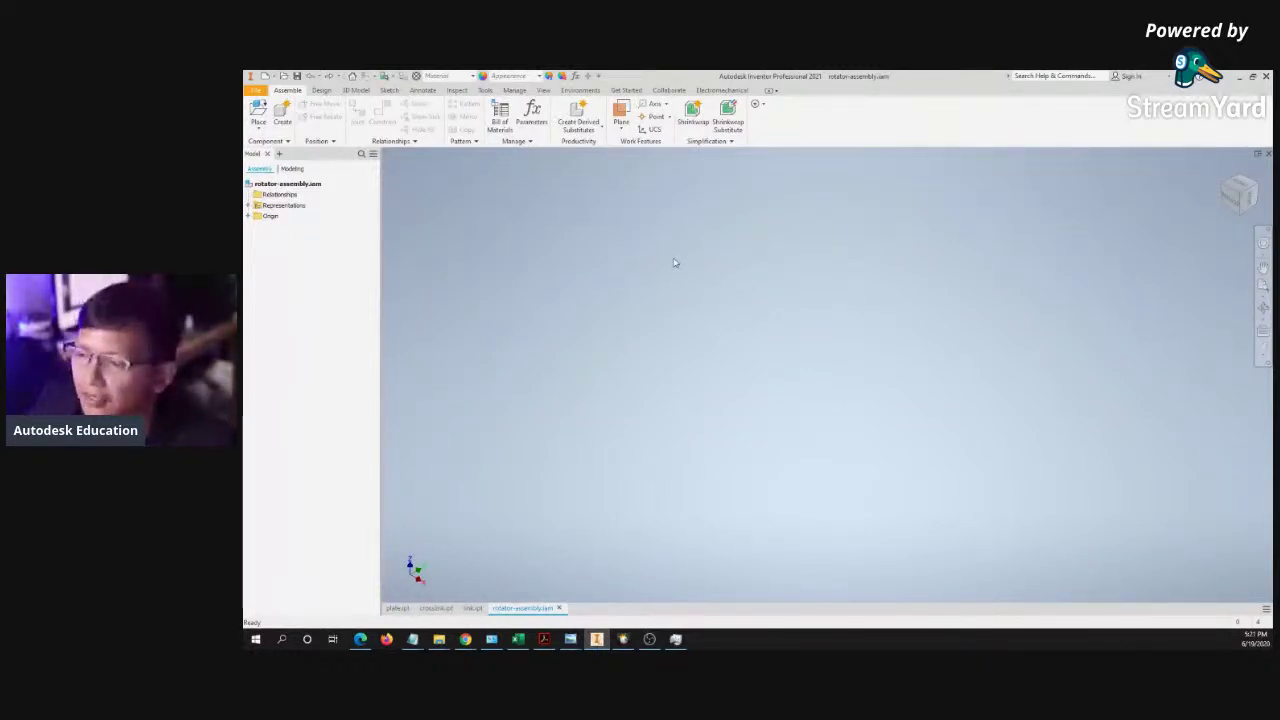
- Arrange all open document windows in a grid and try inserting the plate into rotator-assembly directly from its own part window
left_click(543, 90)
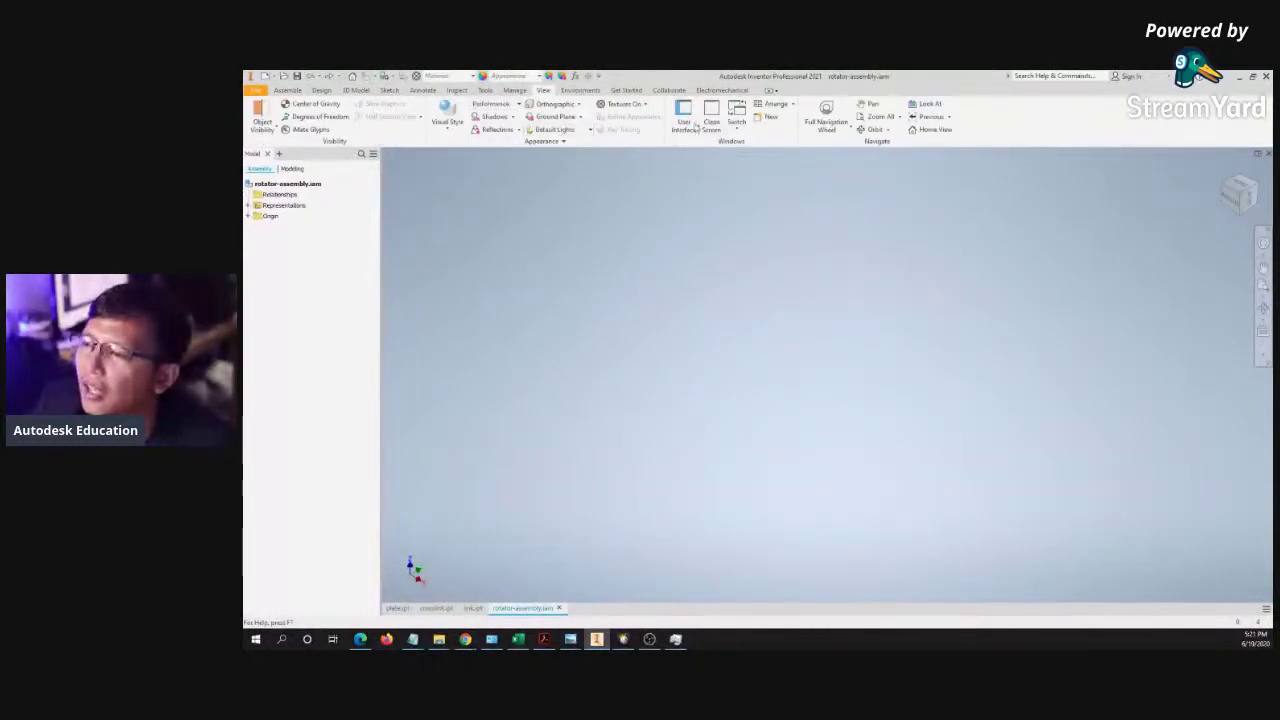
left_click(776, 105)
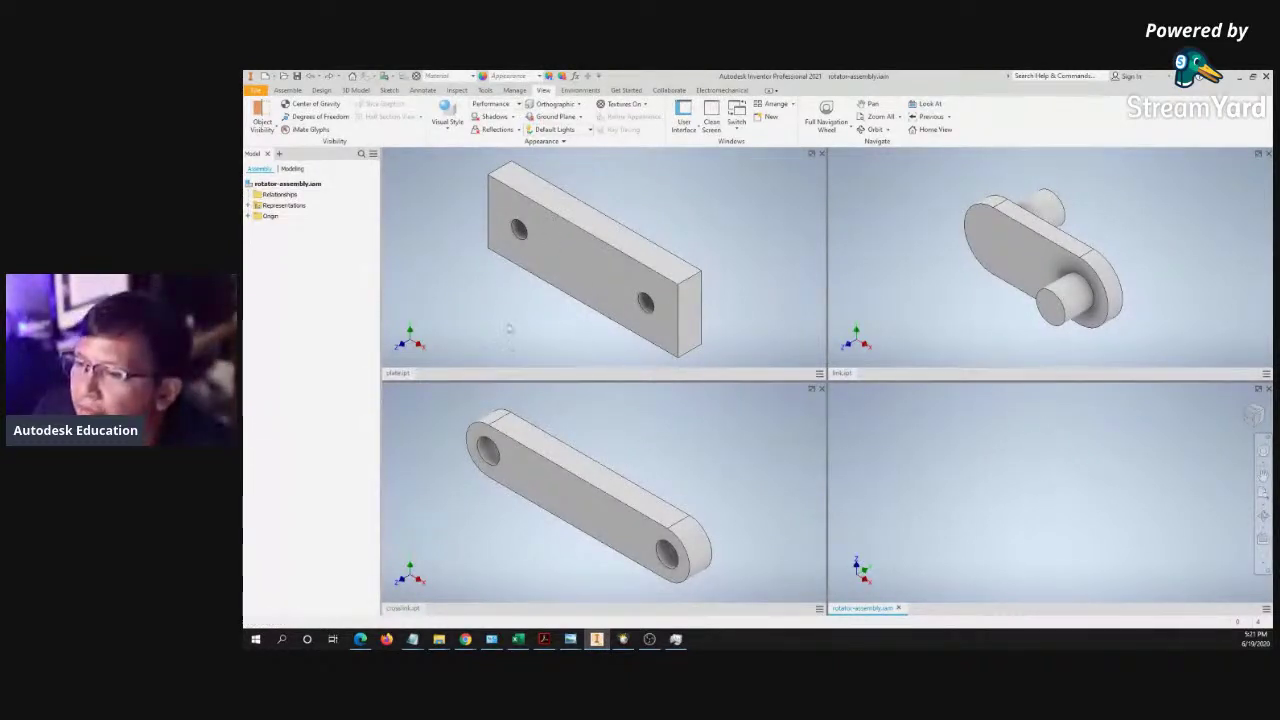
left_click(513, 262)
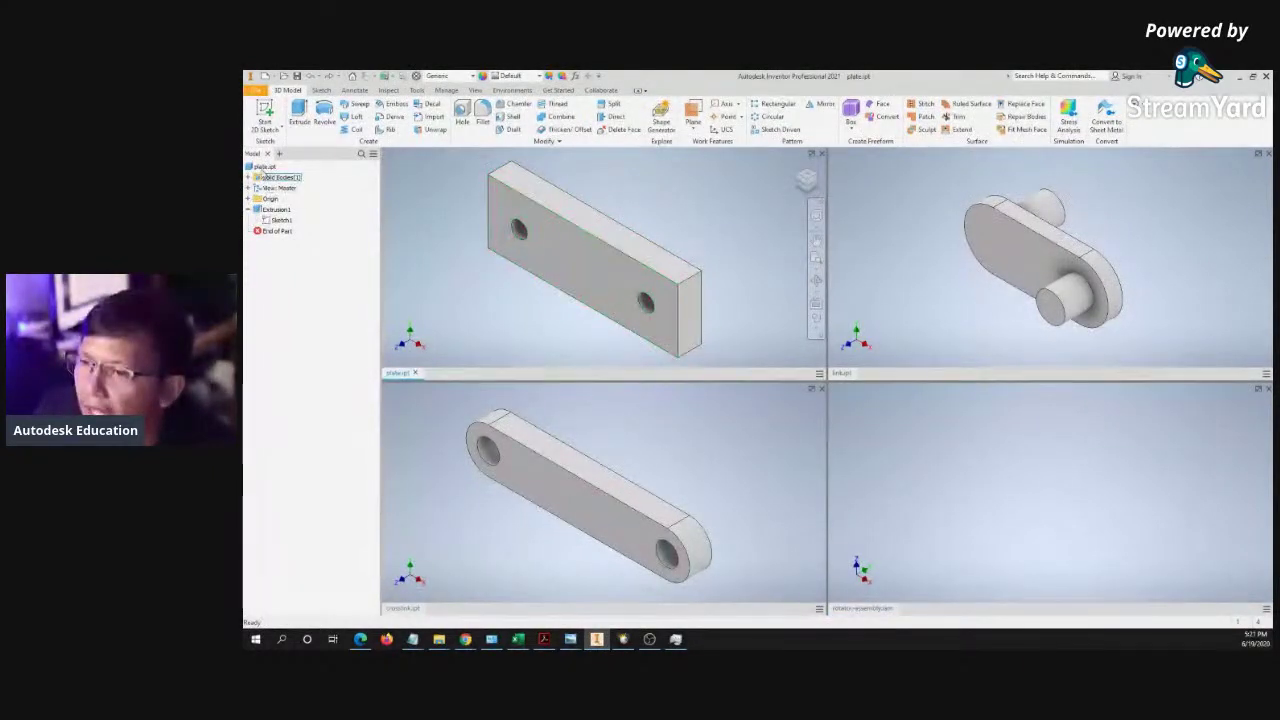
left_click(252, 167)
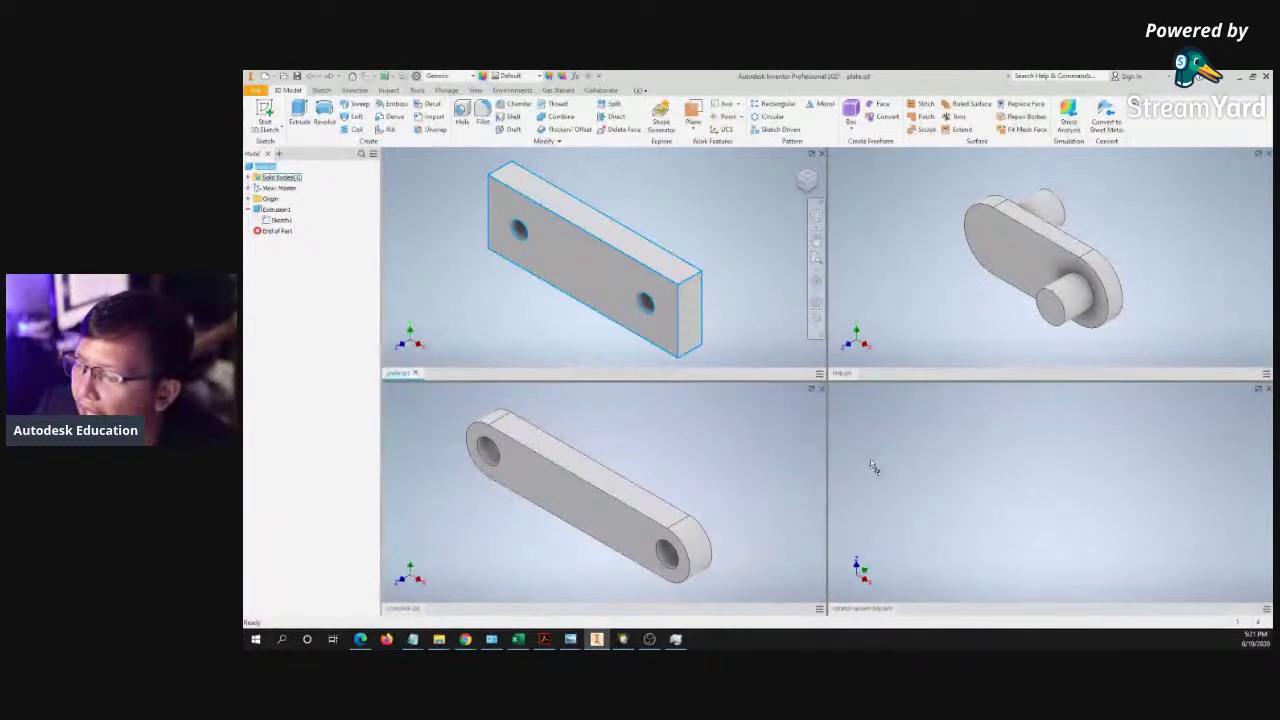
left_click_drag(1012, 497, 1008, 494)
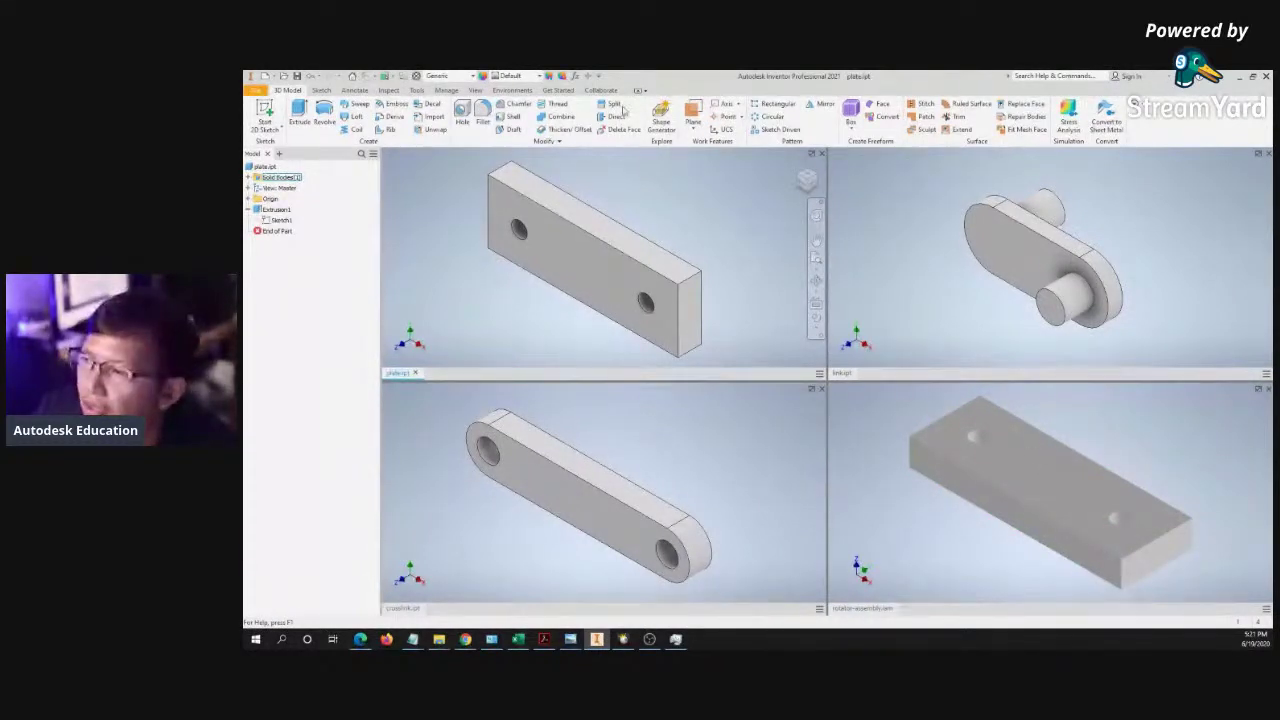
- Try the Horizontal Tile window layout, return to the Arrange grid, and maximize the rotator-assembly window
left_click(476, 90)
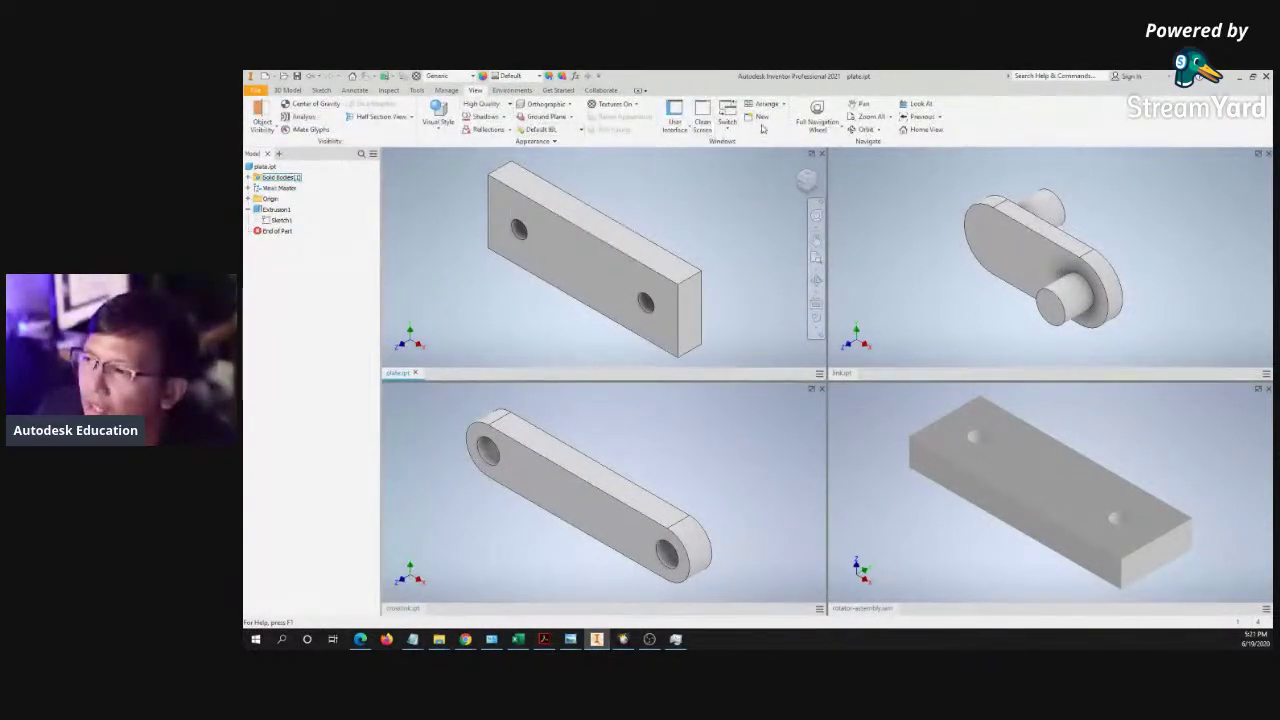
left_click(784, 106)
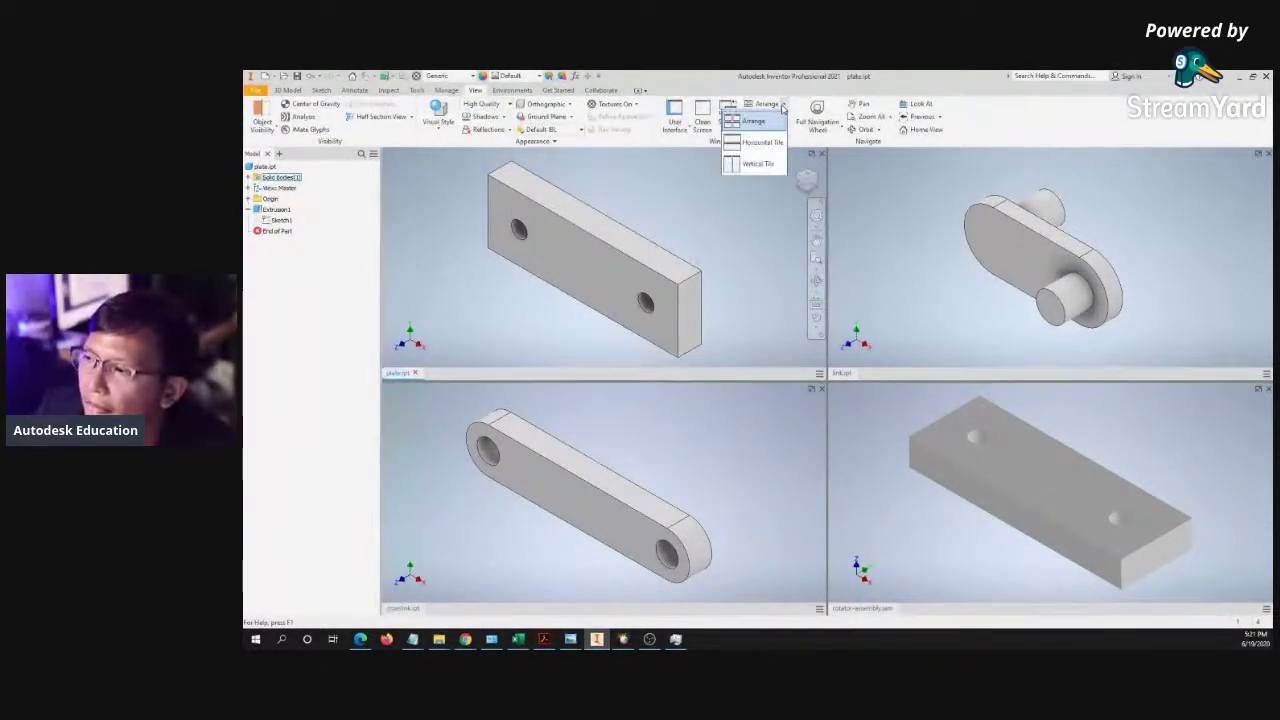
left_click(760, 142)
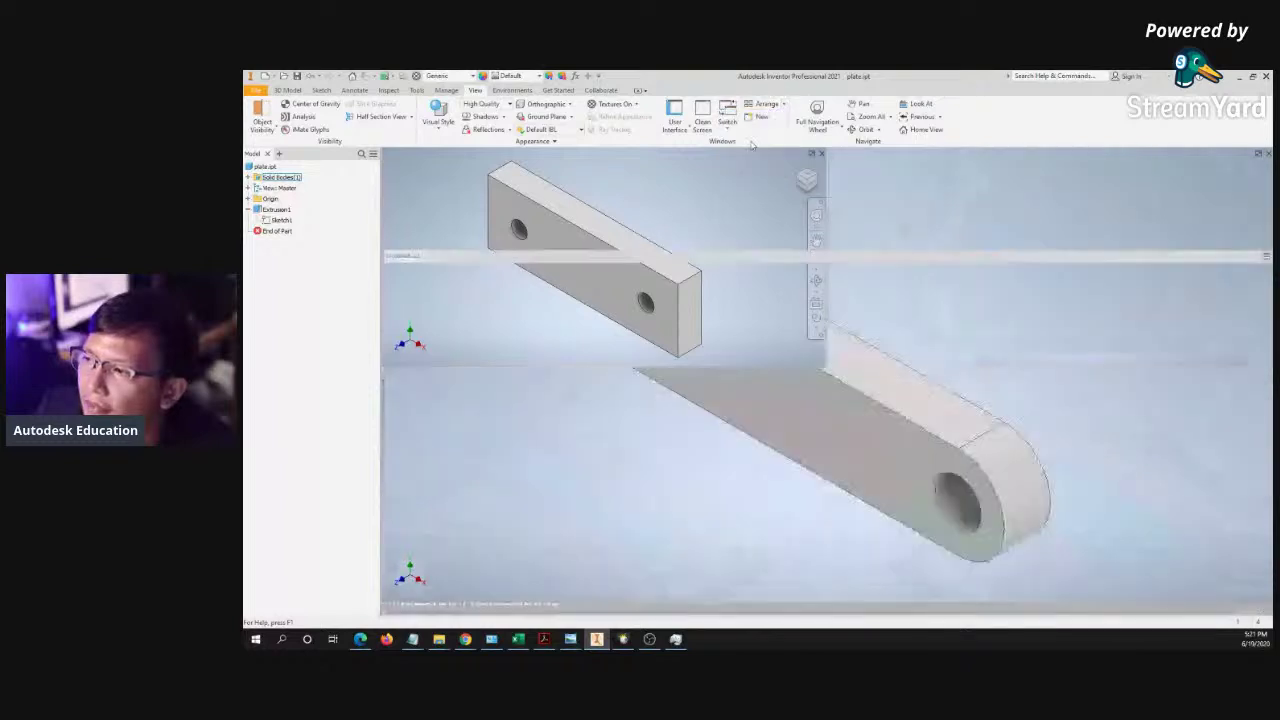
left_click(795, 104)
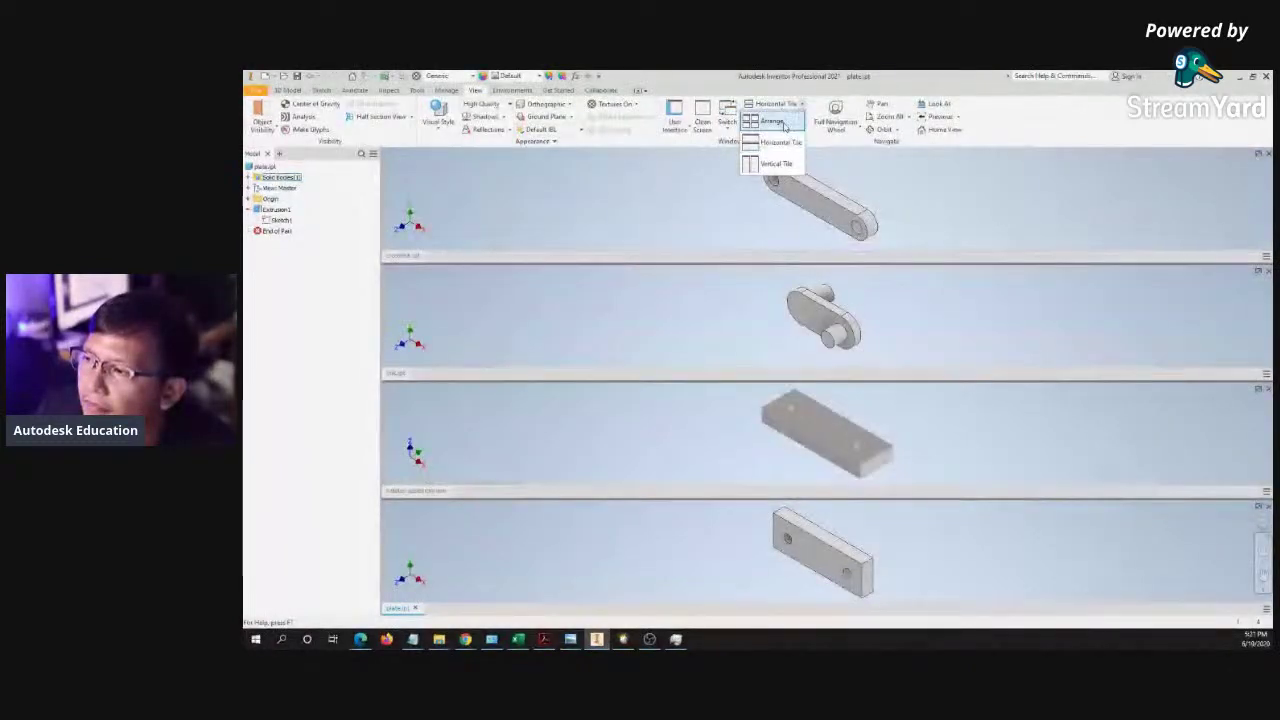
left_click(780, 137)
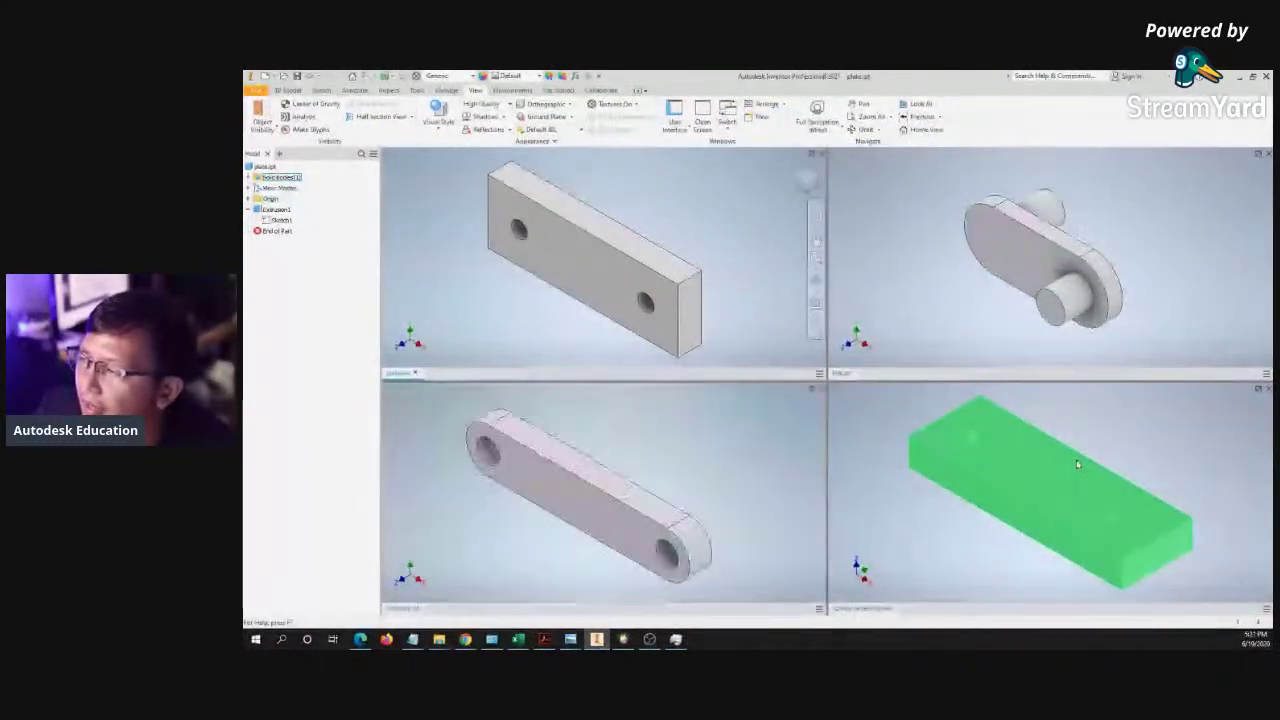
left_click(1259, 389)
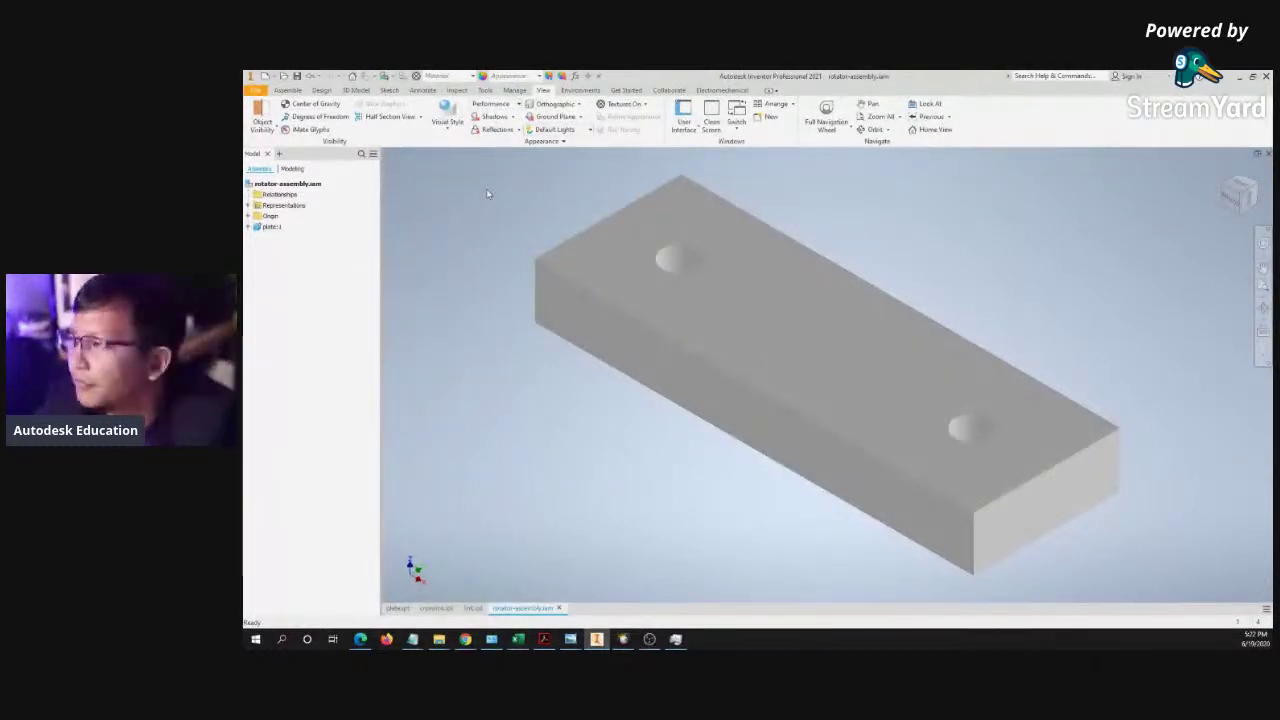
- Check the Grounded option among the placed plate's component options, and delete the plate from the assembly
mouse_move(1221, 172)
left_mouse_down()
mouse_move(1234, 194)
mouse_move(1080, 194)
mouse_move(1209, 187)
left_mouse_up()
left_click(1219, 176)
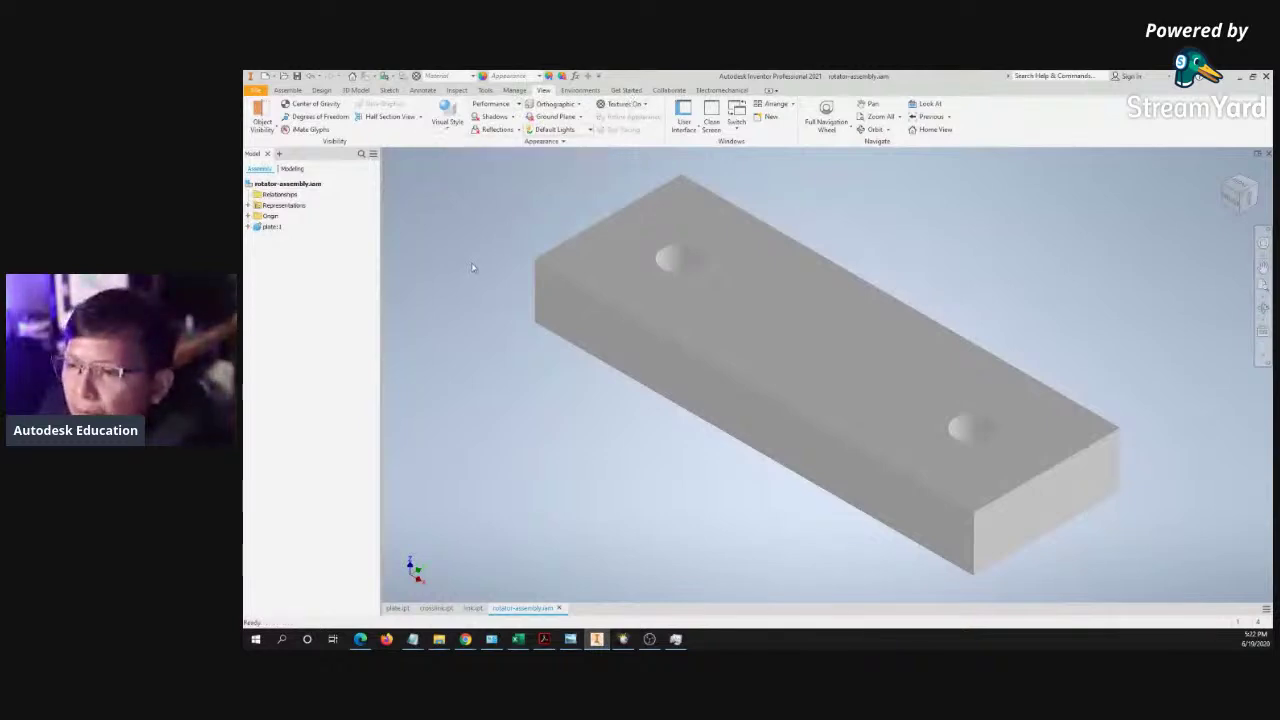
right_click(269, 228)
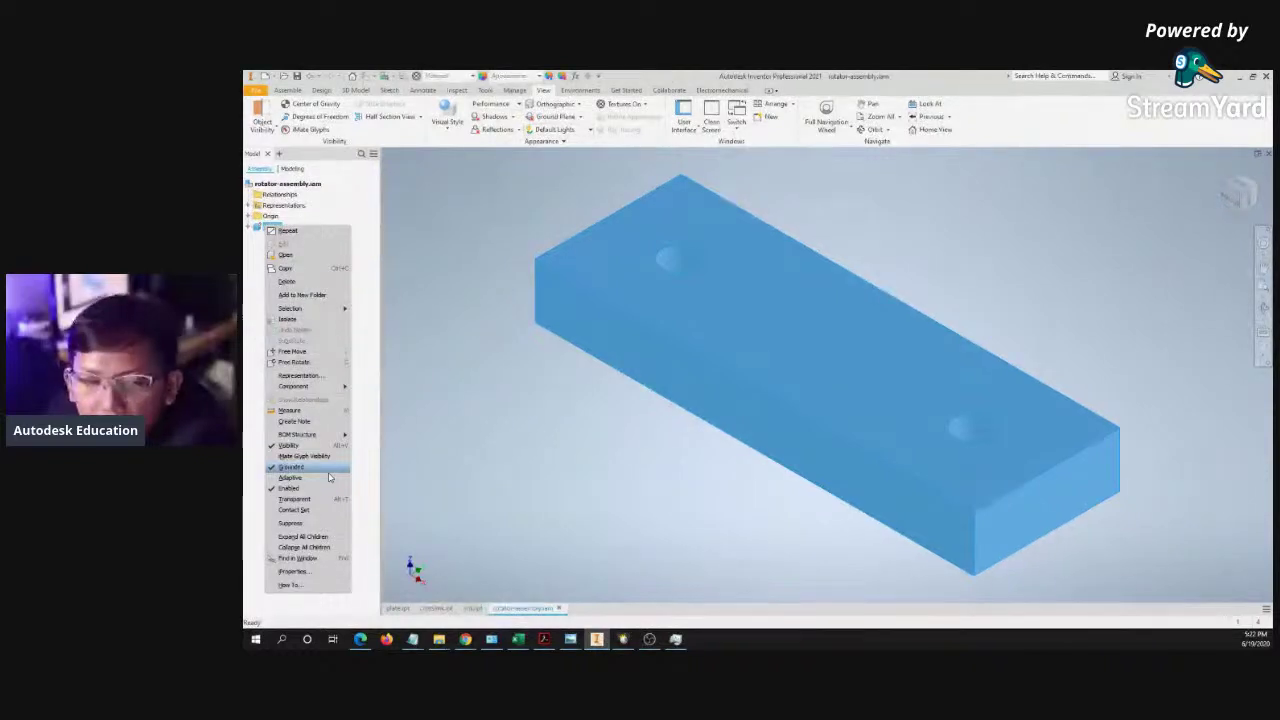
left_click(490, 440)
left_click(483, 269)
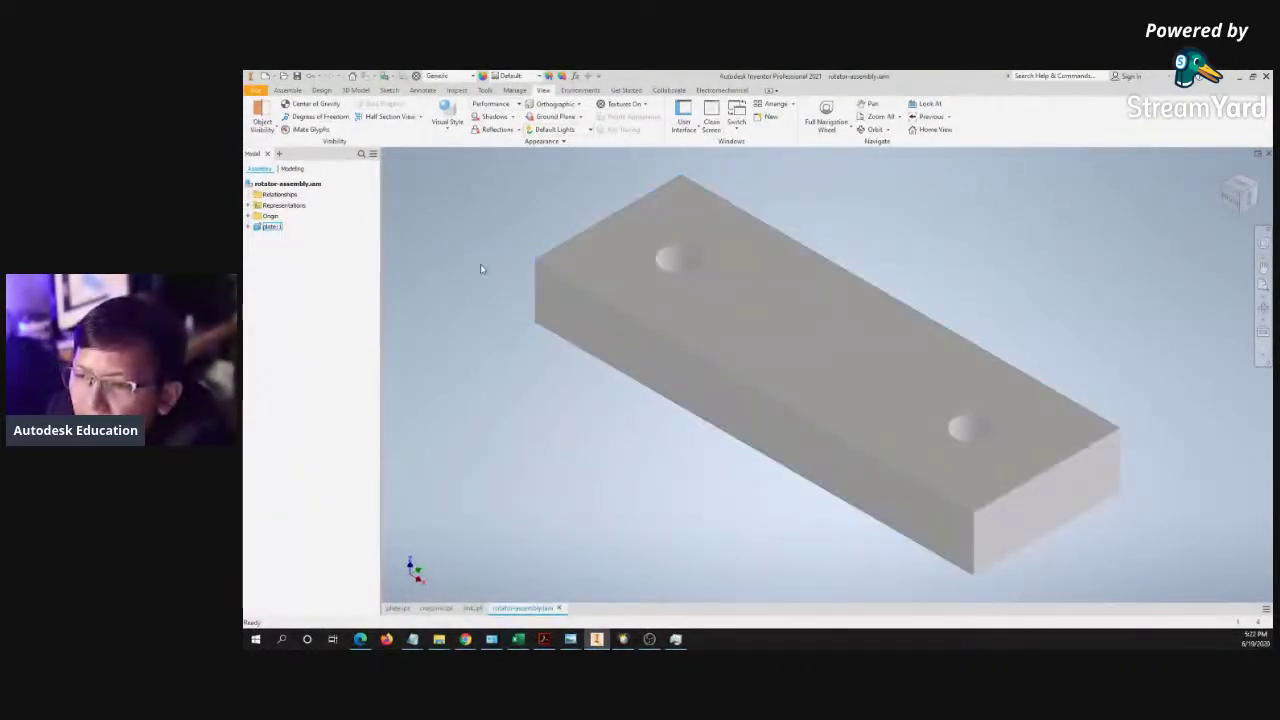
left_click(260, 228)
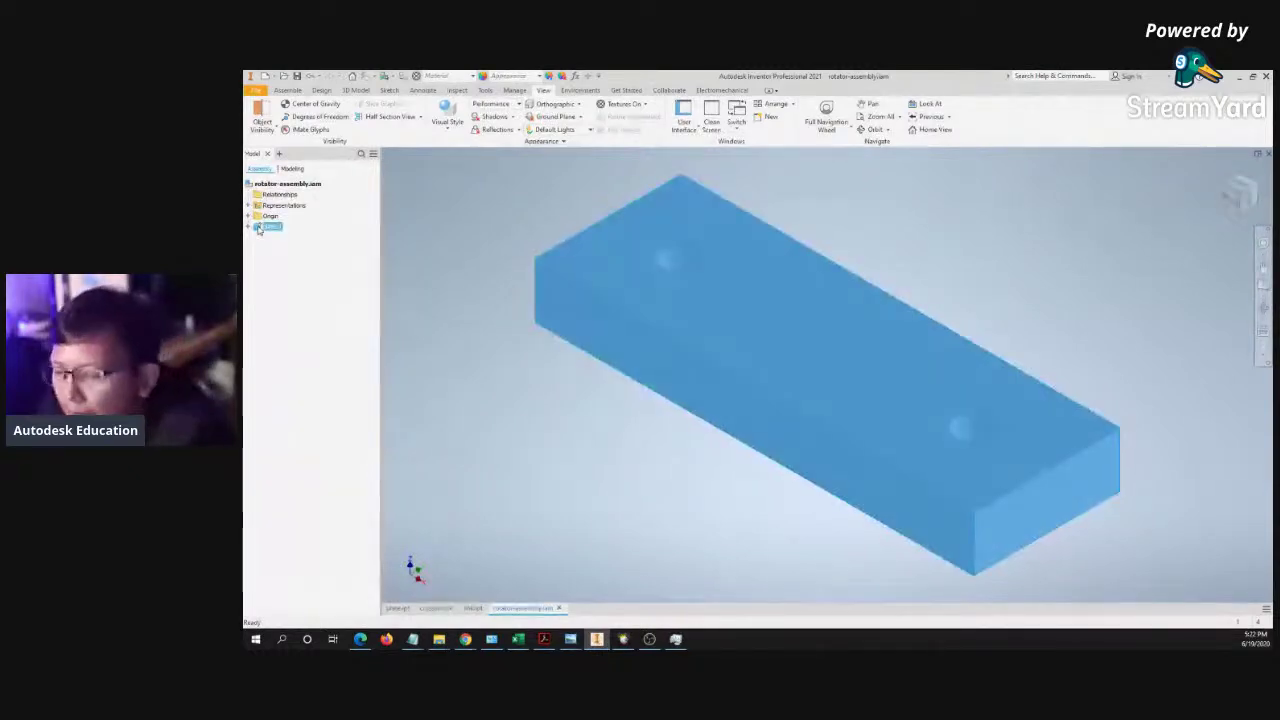
key("Delete")
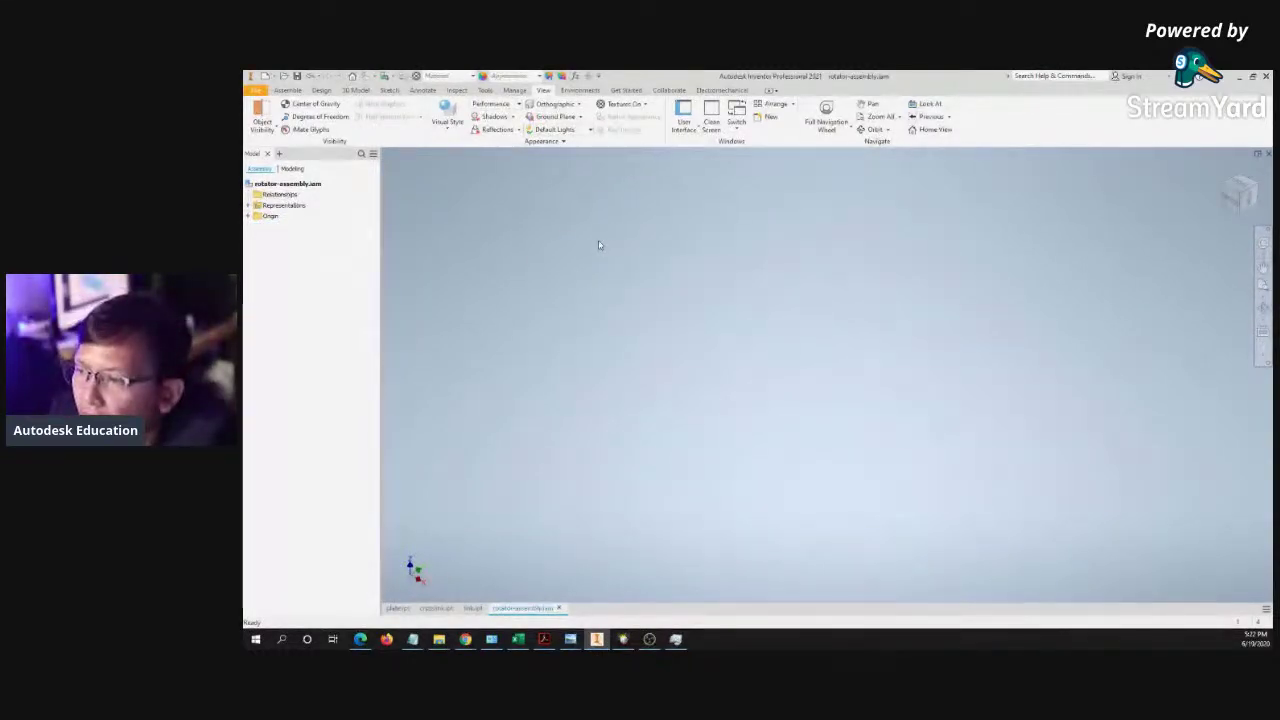
- Try placing plate.ipt in the assembly in its default orientation with Place Component, and cancel the placement
right_click(599, 245)
left_click(605, 212)
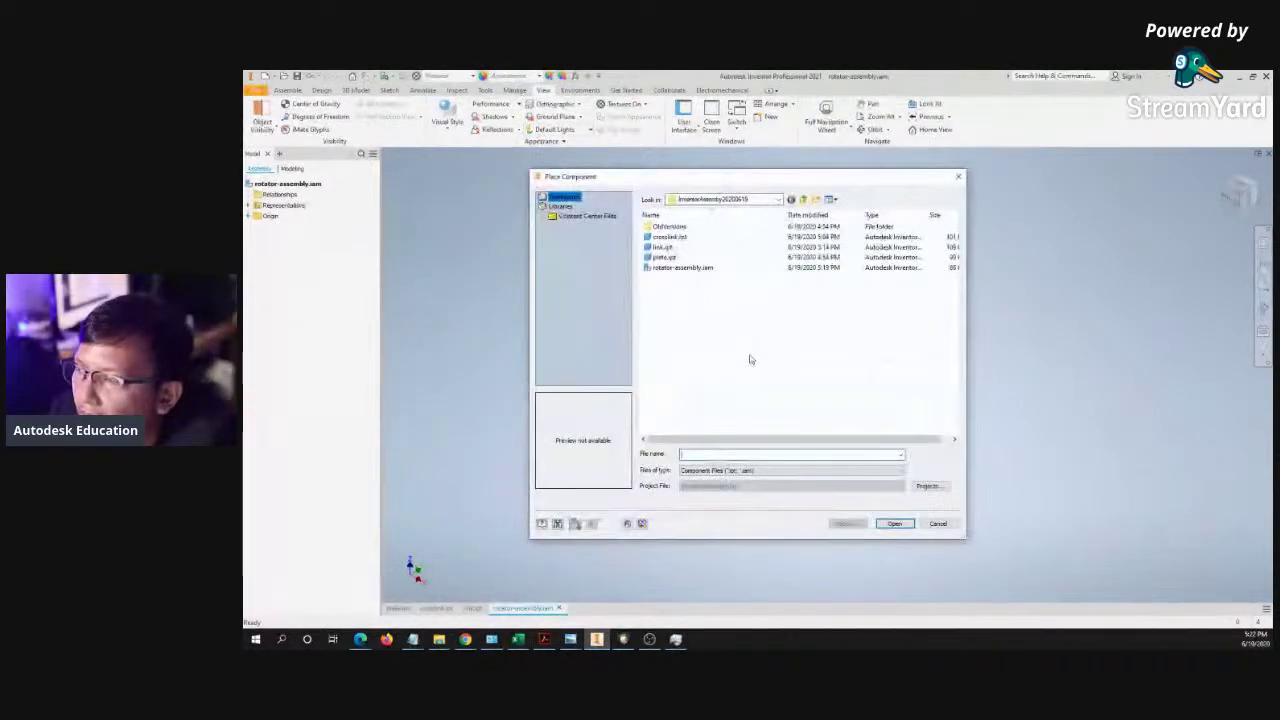
left_click(959, 177)
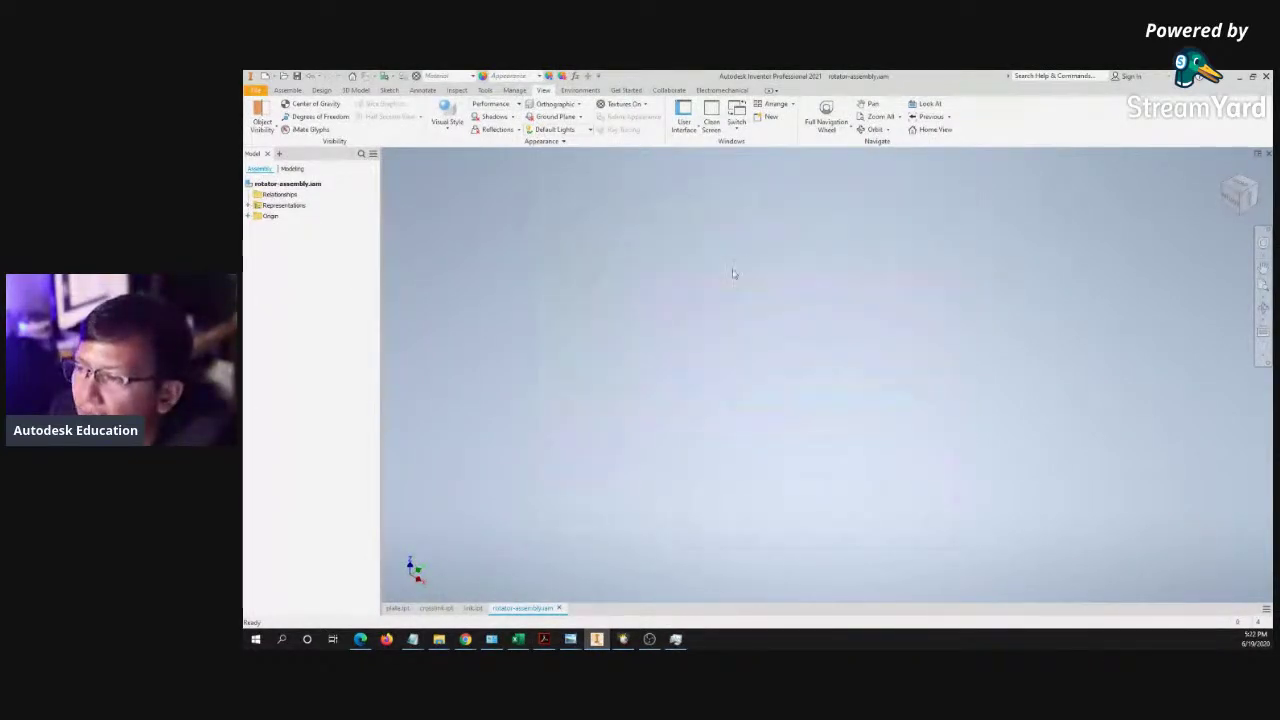
right_click(732, 276)
left_click(727, 249)
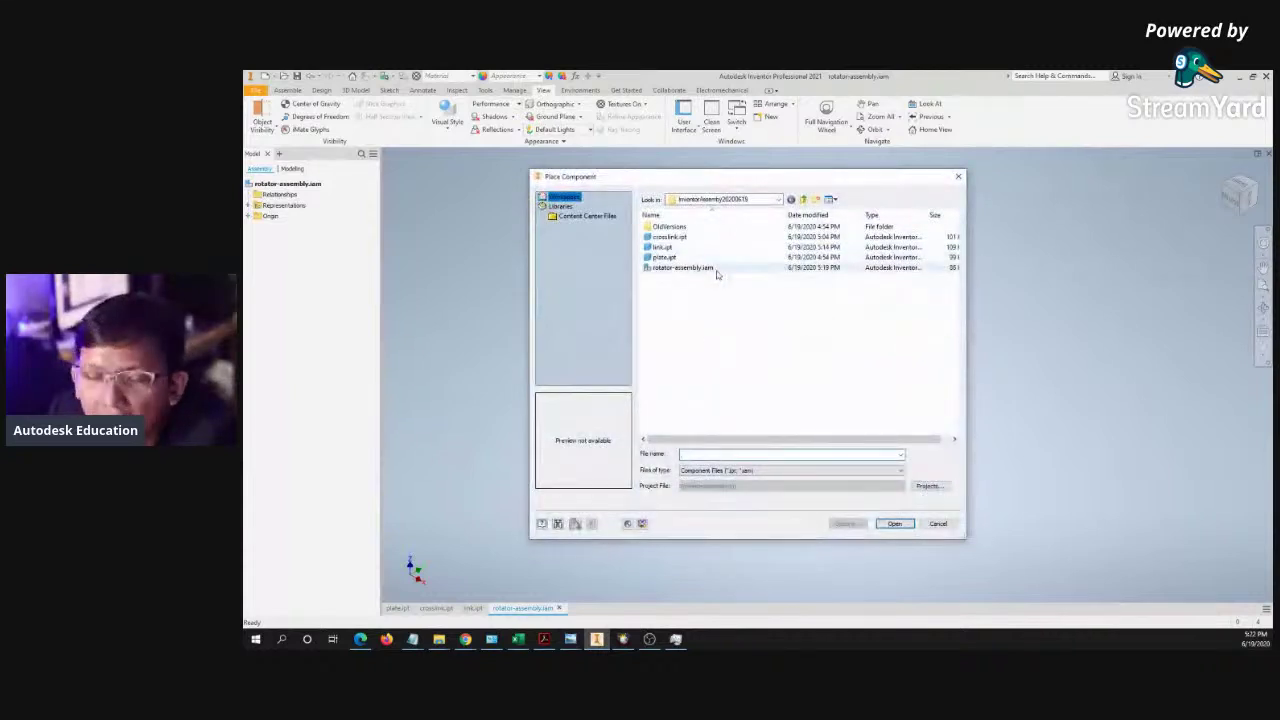
double_click(663, 258)
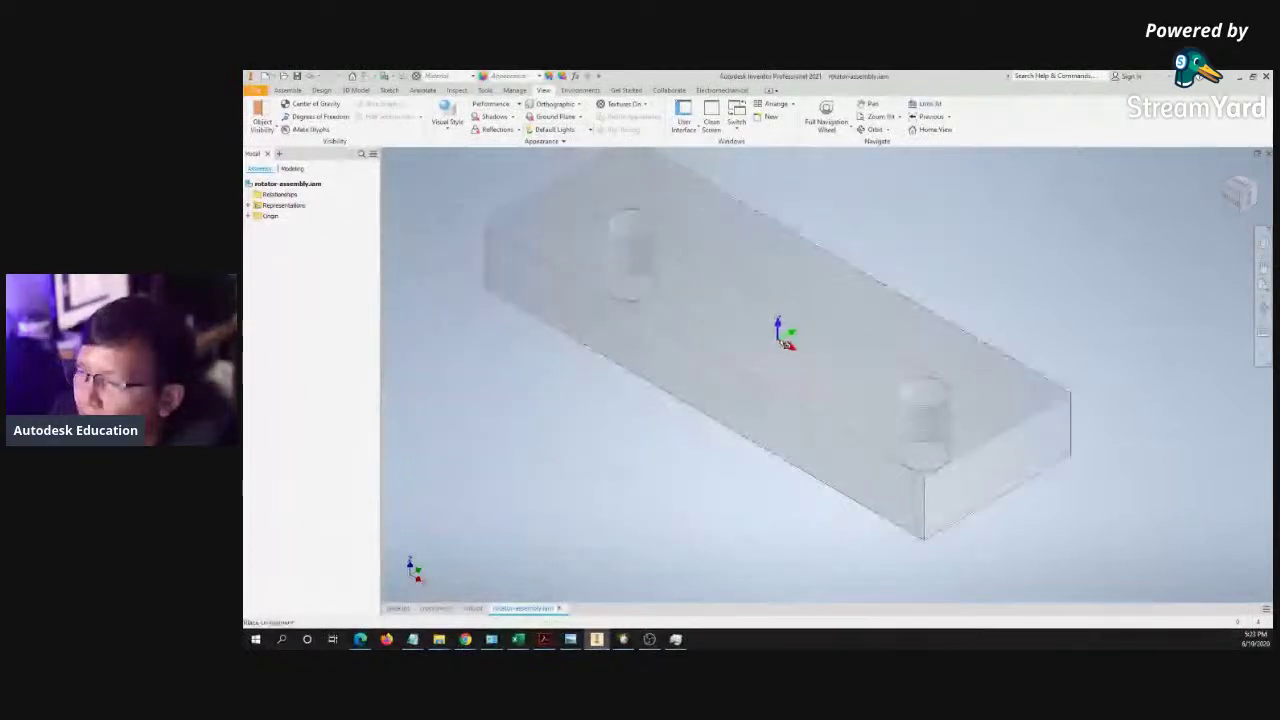
left_click(787, 343)
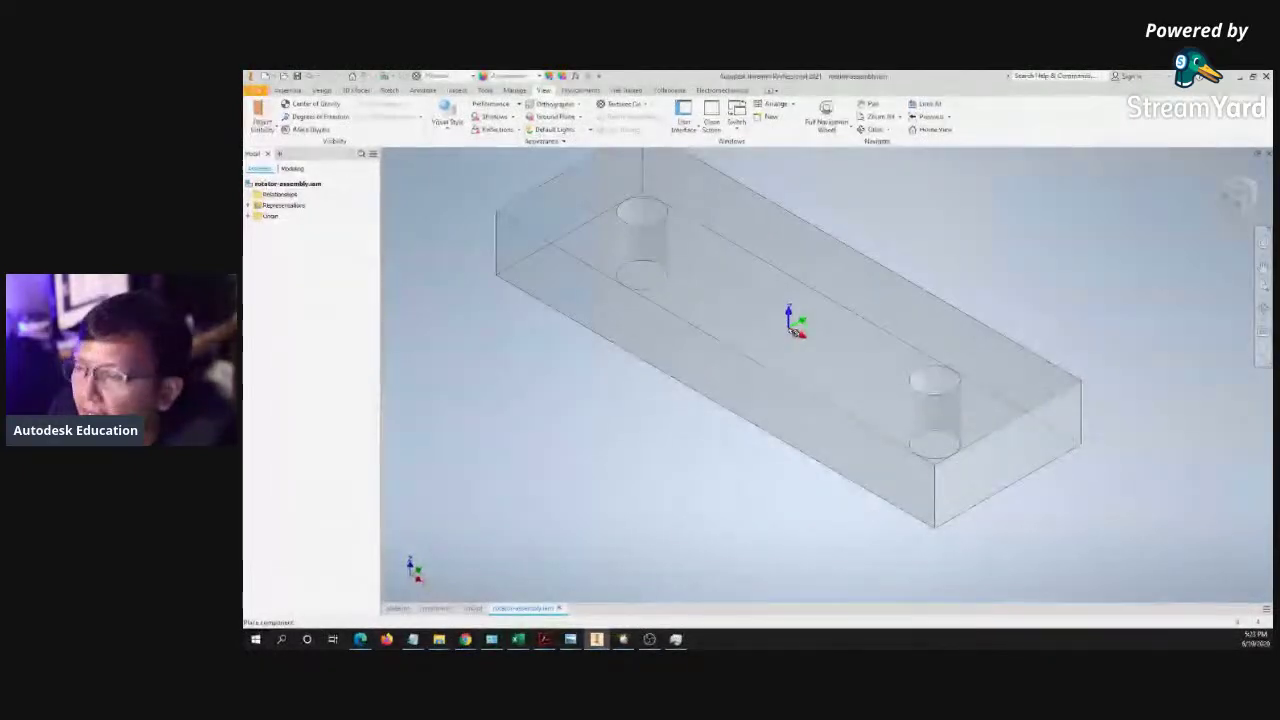
key("Escape")
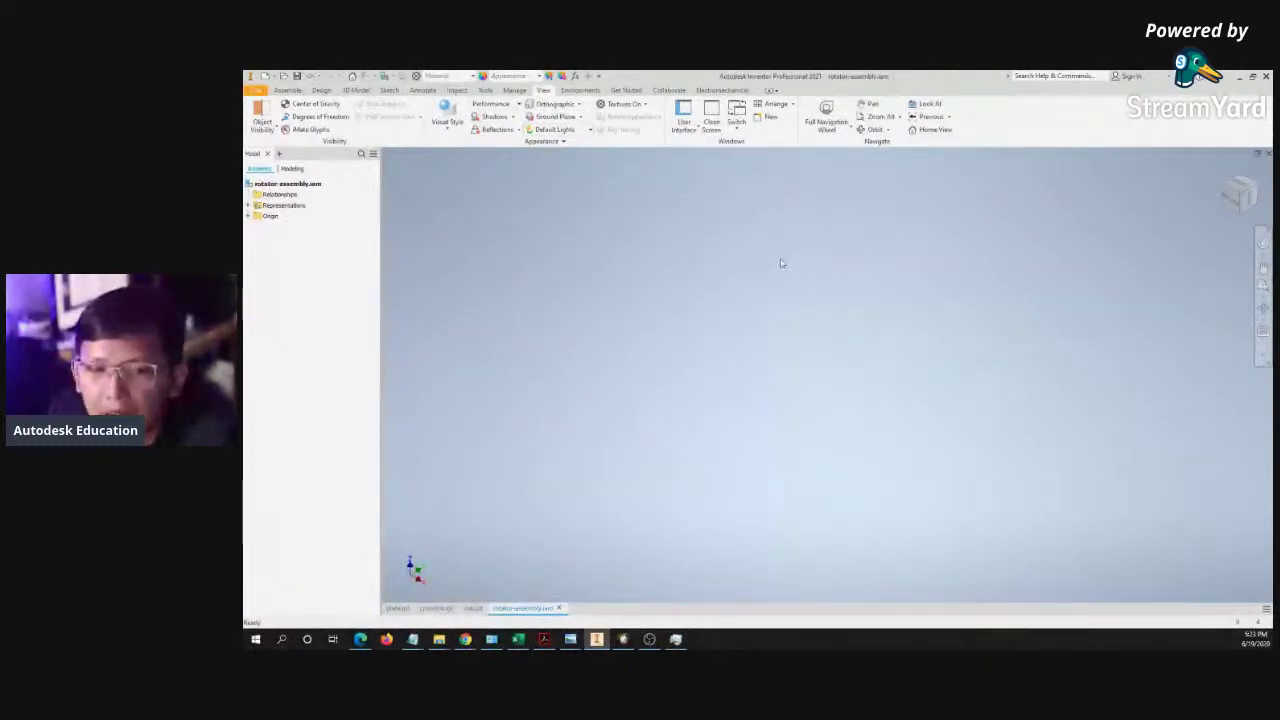
- Start placing plate.ipt in the assembly and rotate it 90° about X so it stands upright
right_click(747, 272)
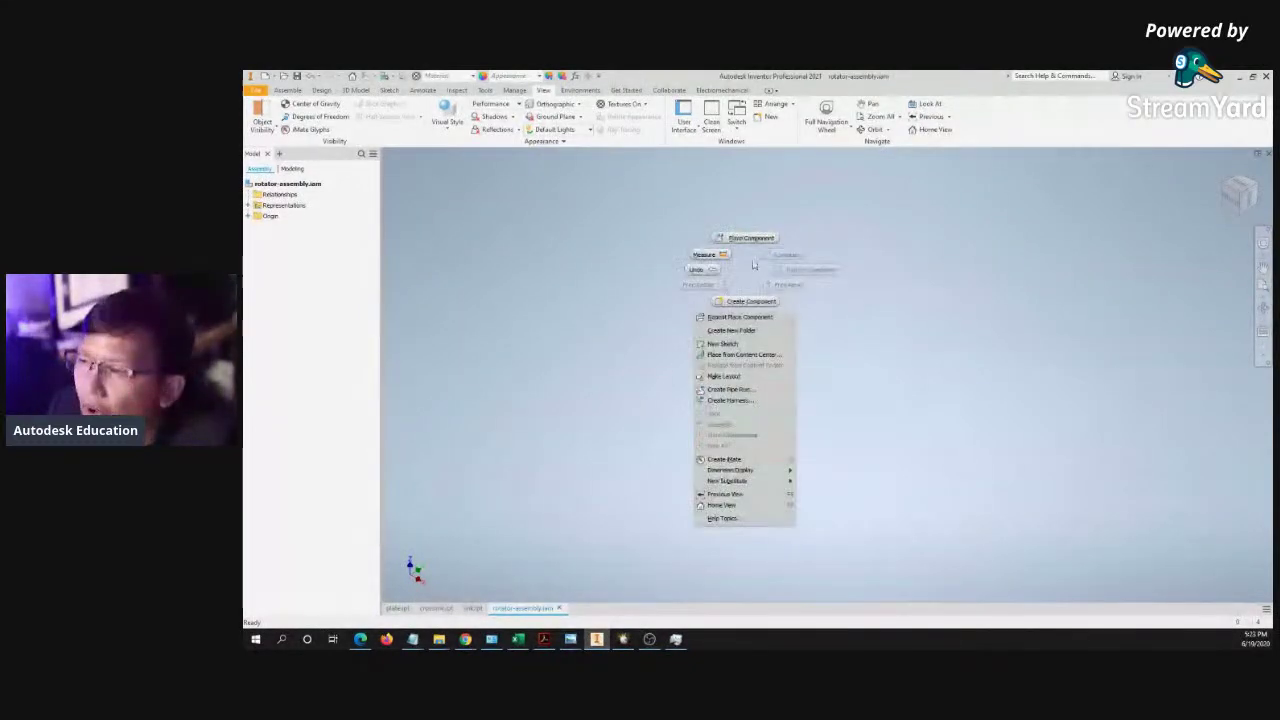
left_click(757, 239)
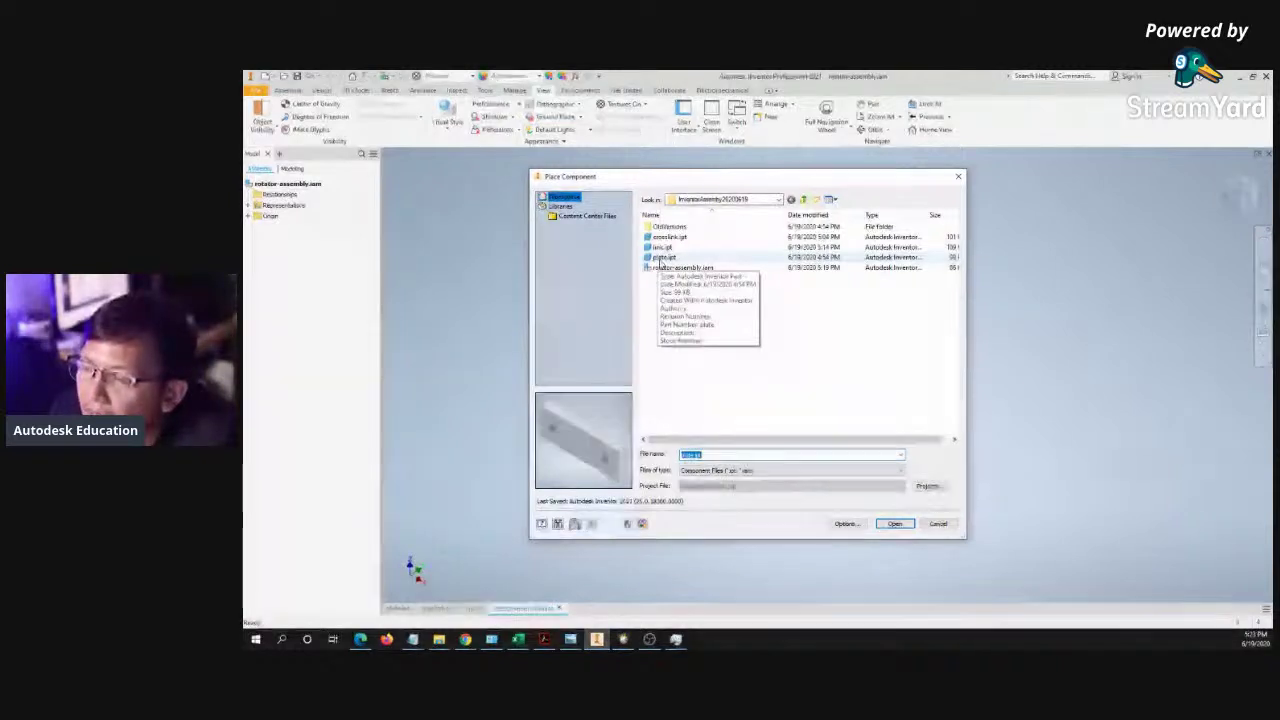
double_click(663, 257)
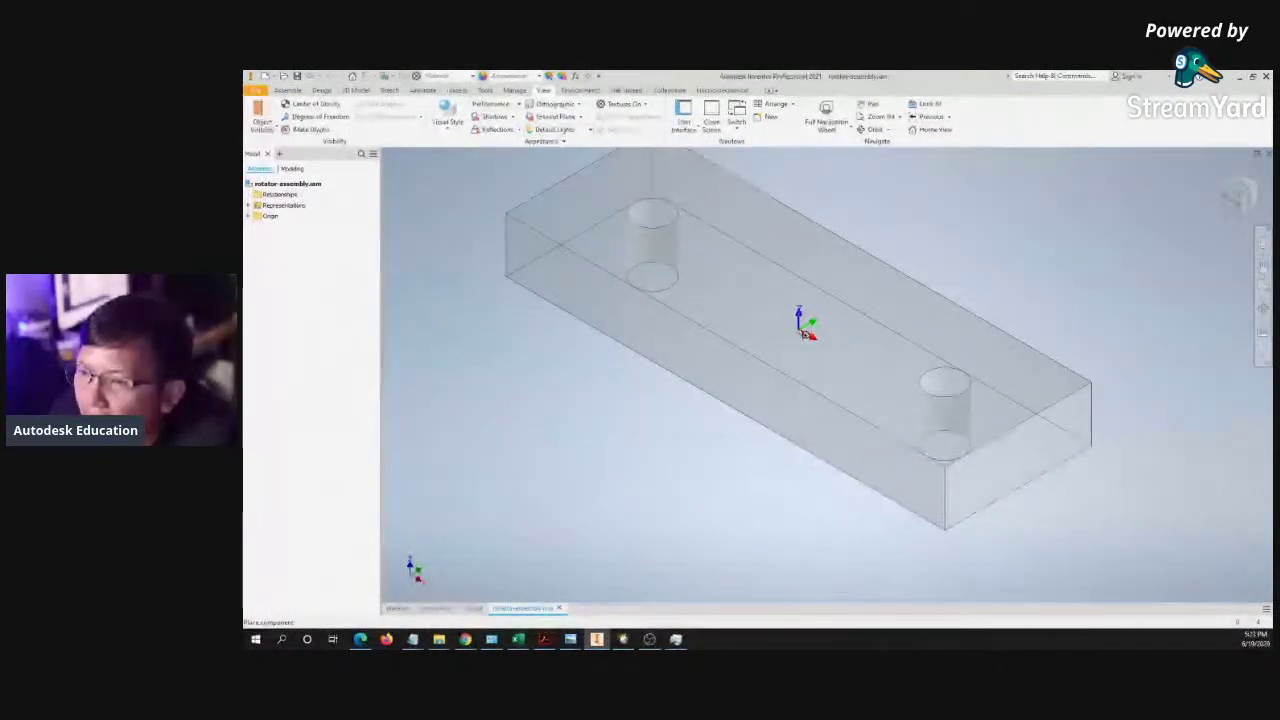
right_click(815, 336)
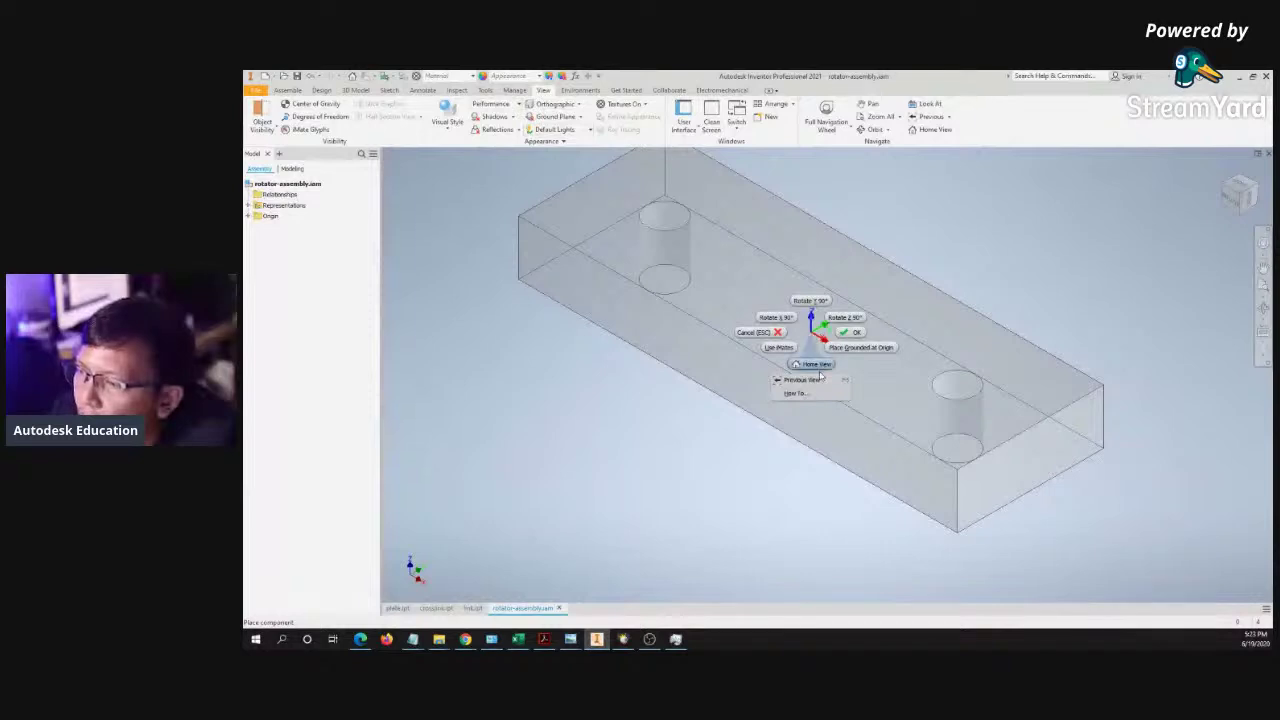
left_click(776, 317)
scroll(787, 322, "up", 3)
scroll(800, 330, "down", 5)
scroll(830, 350, "up", 5)
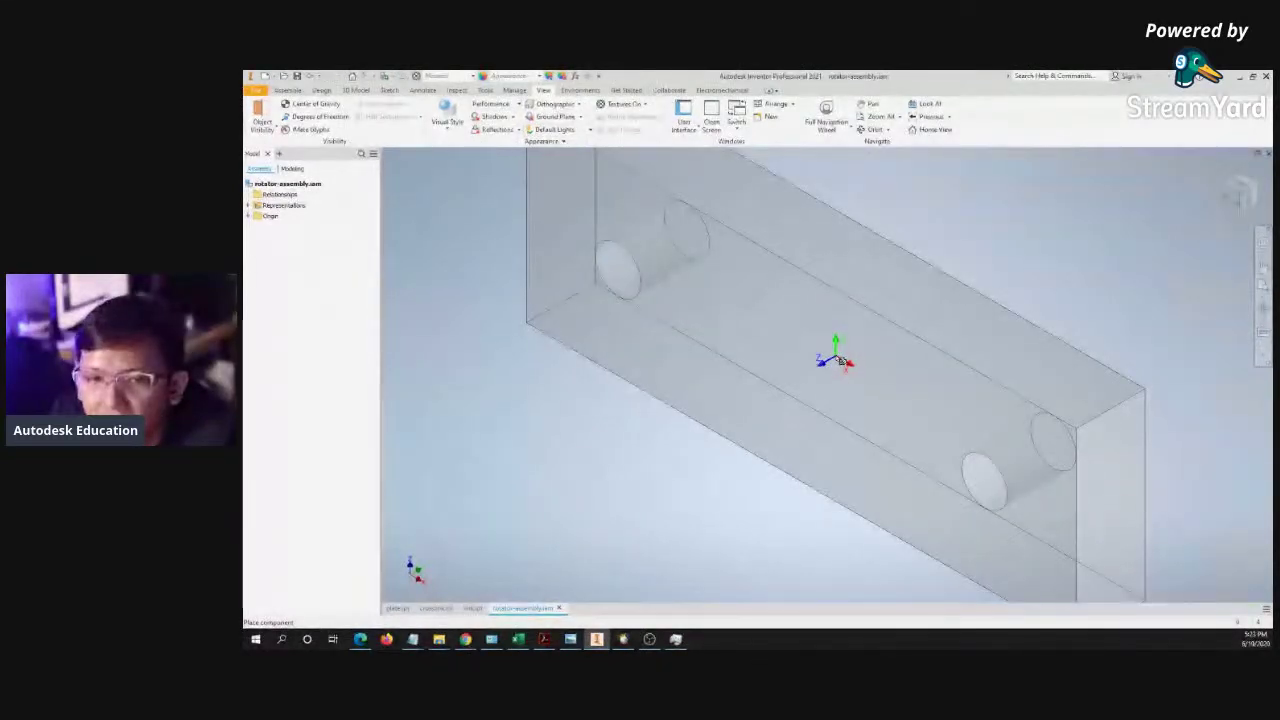
scroll(841, 360, "down", 3)
middle_click_drag(841, 360, 1000, 272)
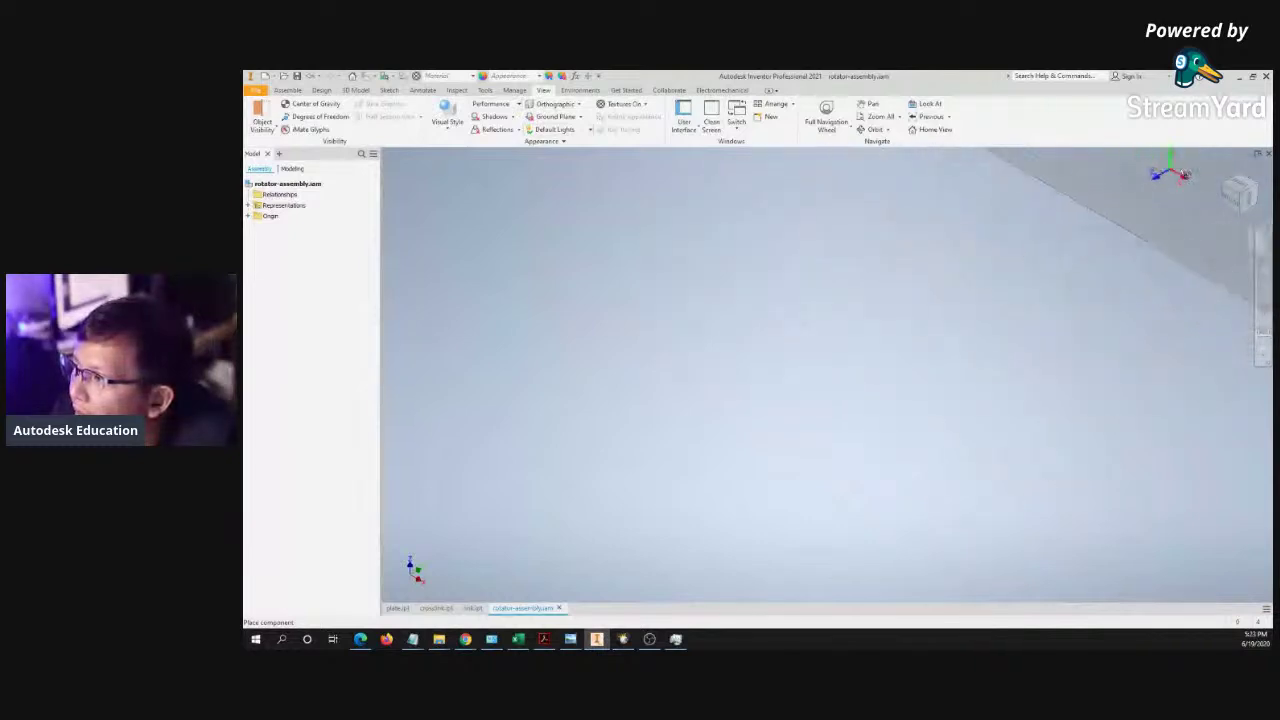
scroll(943, 330, "down", 3)
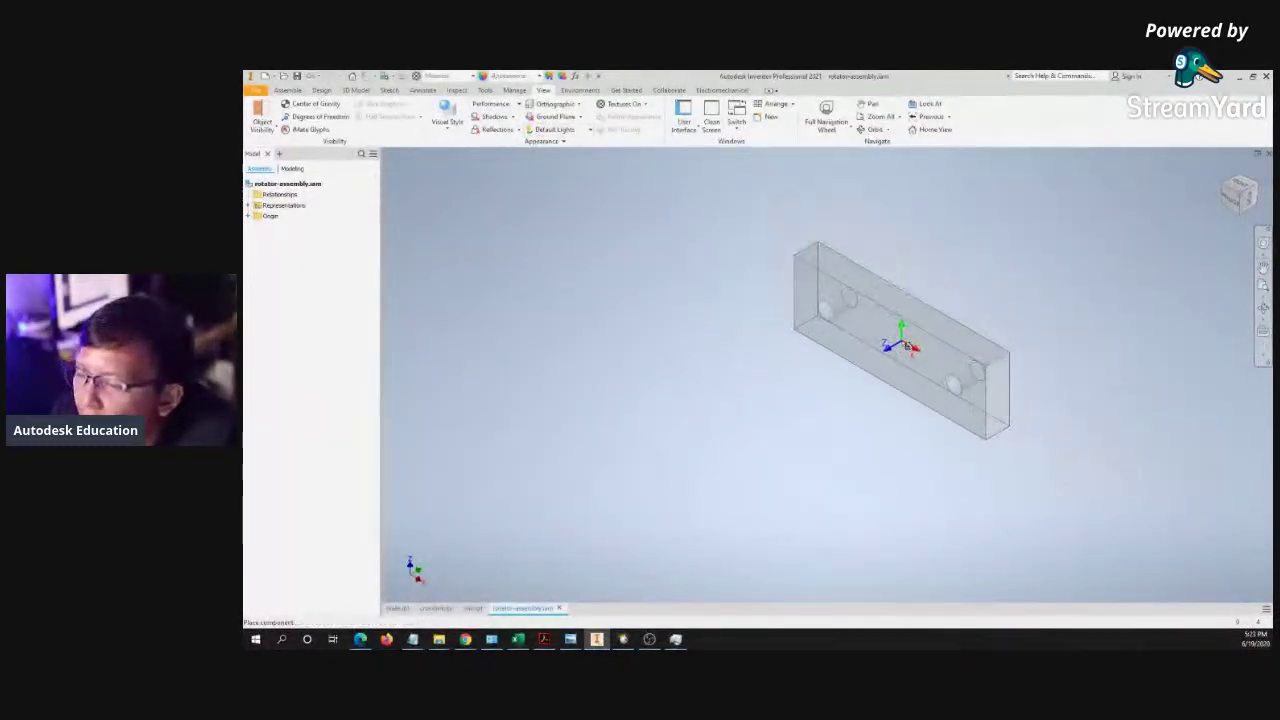
- Compare the plate's orientation with the rotator assembly drawing, place one upright plate in the assembly, and end the placement
left_click(570, 639)
left_click(490, 590)
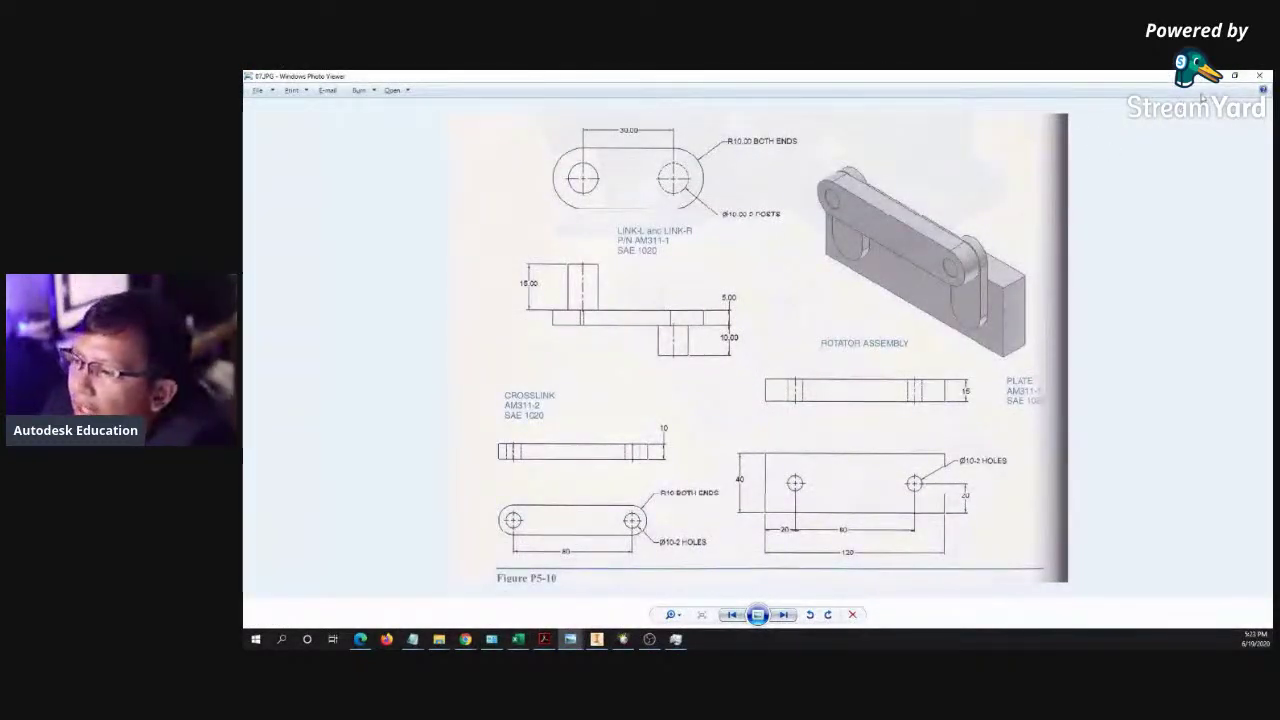
key("alt+Tab")
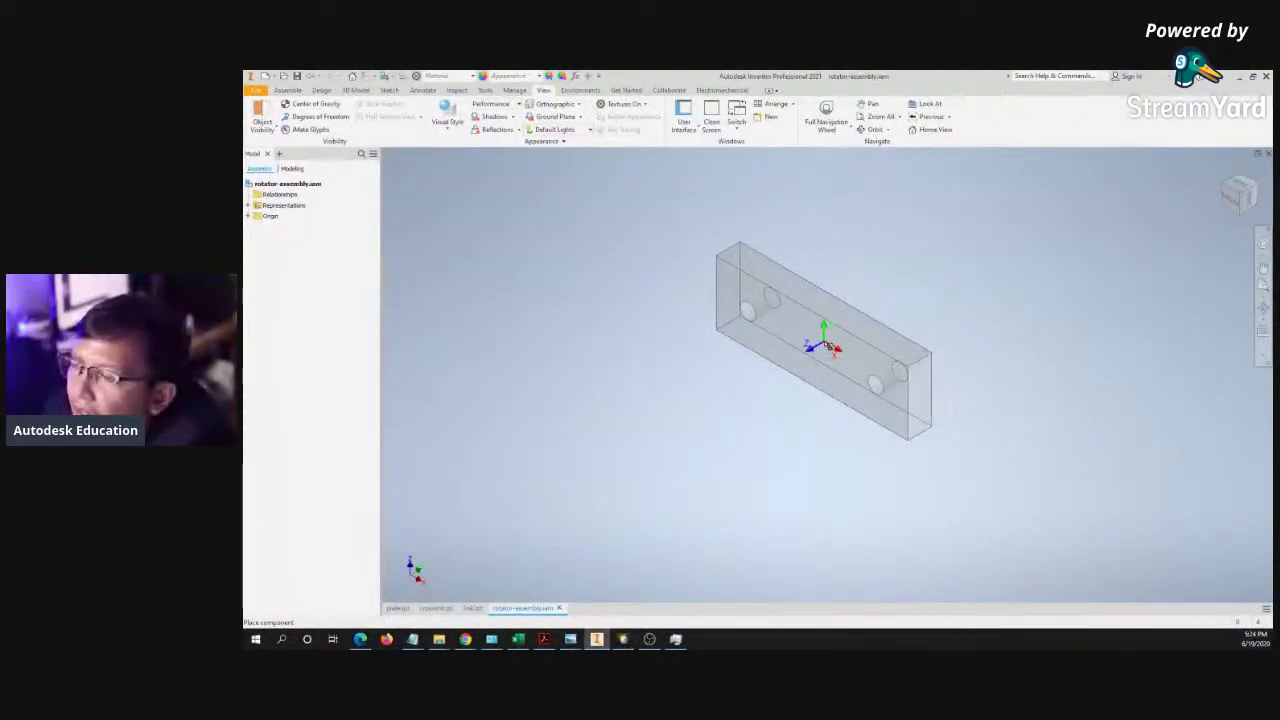
left_click(643, 423)
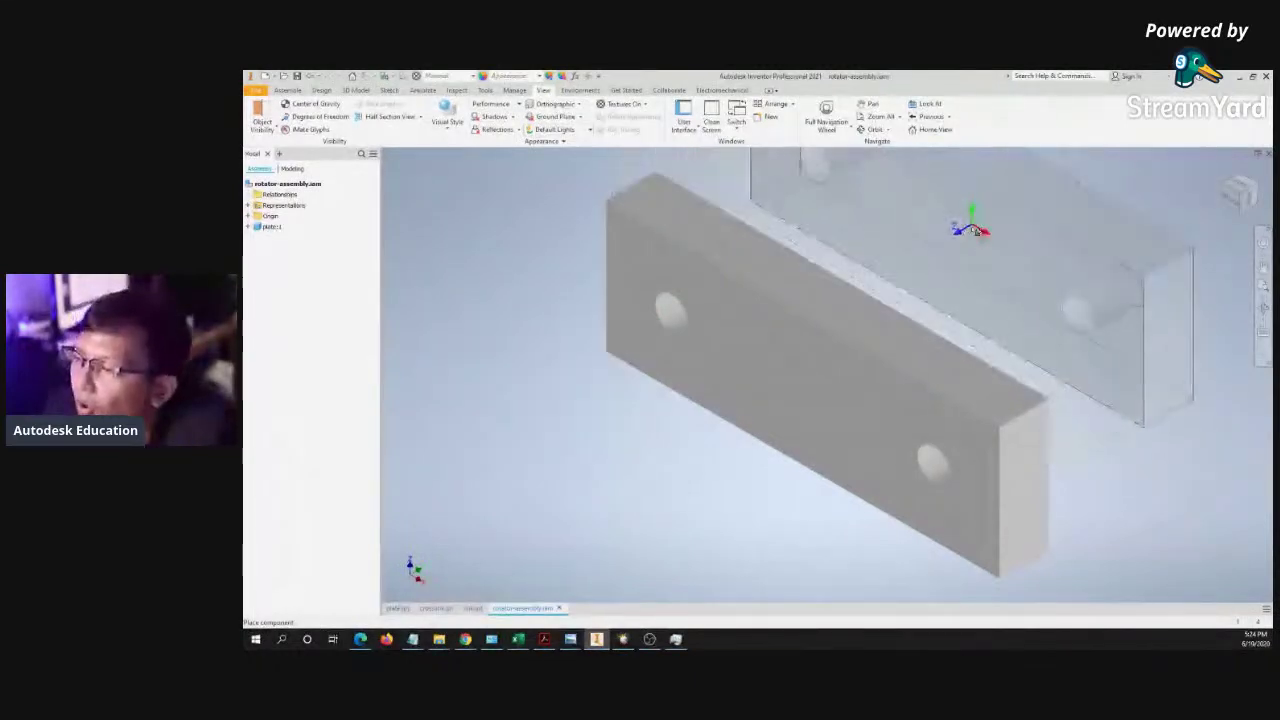
key("Escape")
- Shift the placed plate slightly and examine it from different directions in the assembly
scroll(850, 290, "down", 5)
left_click_drag(851, 292, 817, 321)
scroll(809, 305, "up", 6)
scroll(809, 305, "down", 5)
double_click(812, 309)
left_click(686, 289)
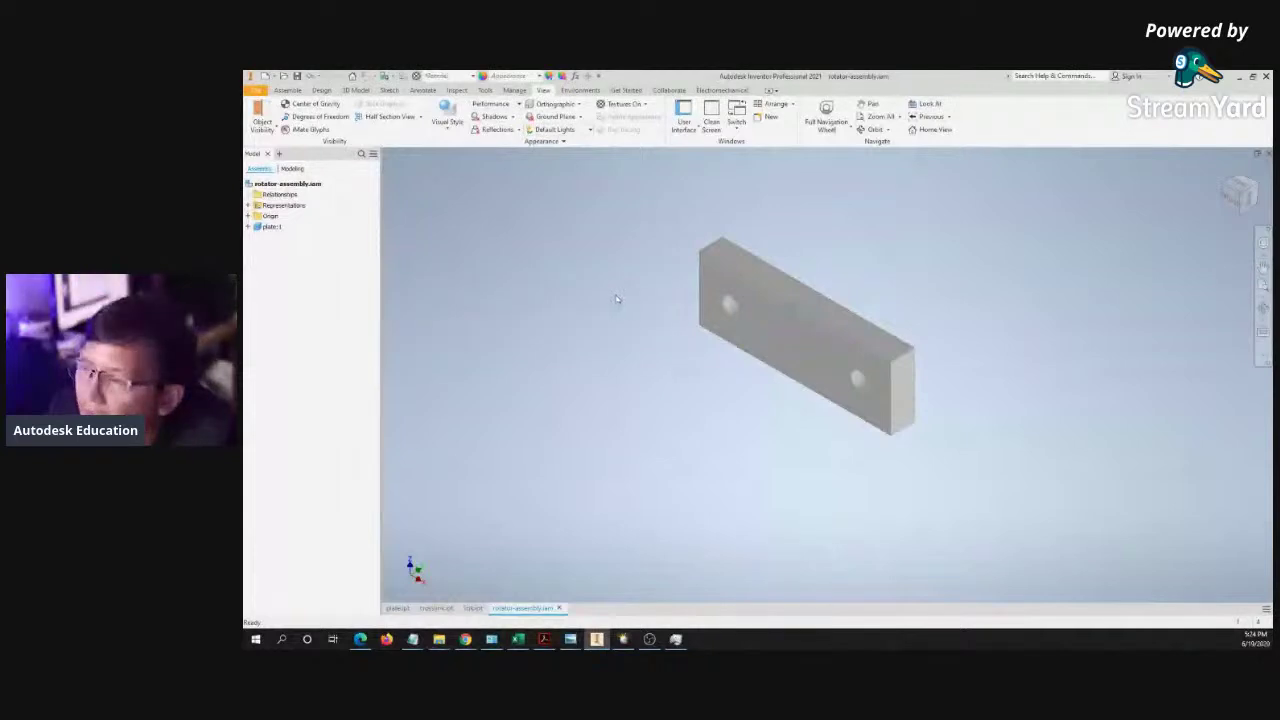
scroll(616, 298, "up", 3)
scroll(614, 294, "down", 3)
middle_click_drag(614, 294, 571, 300)
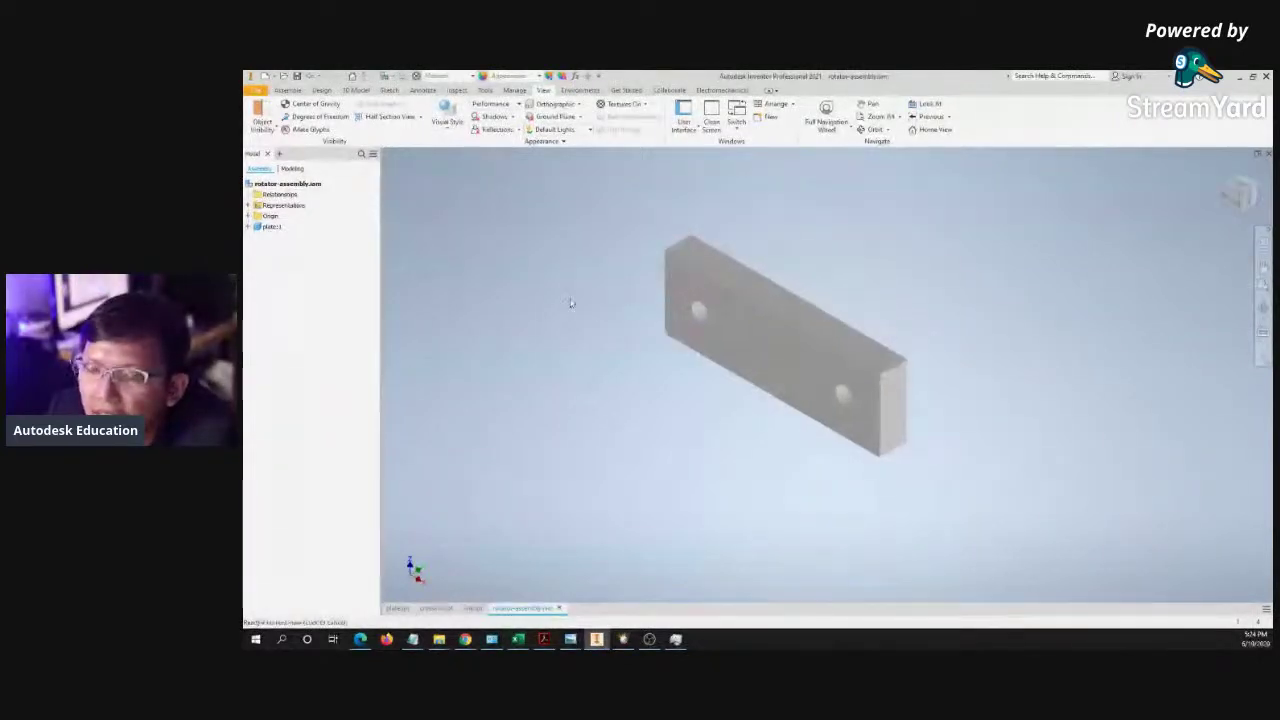
scroll(570, 303, "up", 1)
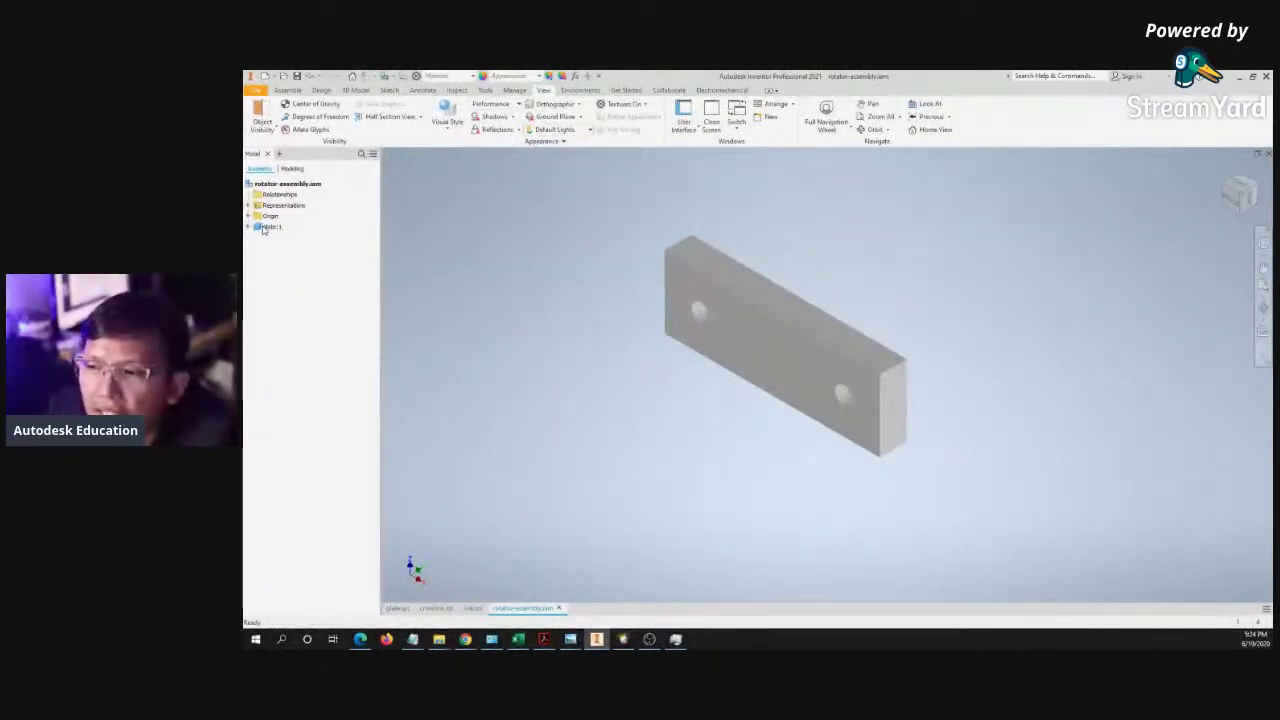
left_click(496, 253)
middle_click_drag(1108, 264, 1027, 264, "shift")
left_click(1225, 178)
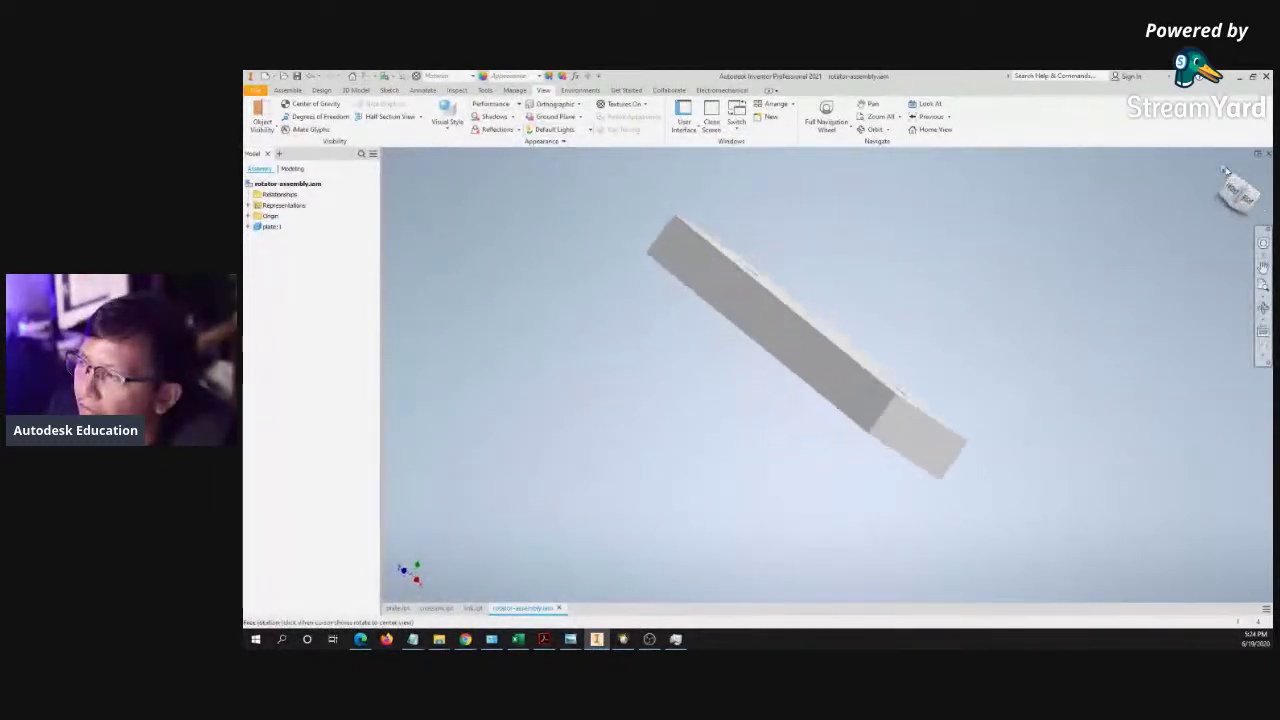
- Compare the plate in rotator-assembly with the link.ipt part and the rotator assembly drawing
left_click(473, 609)
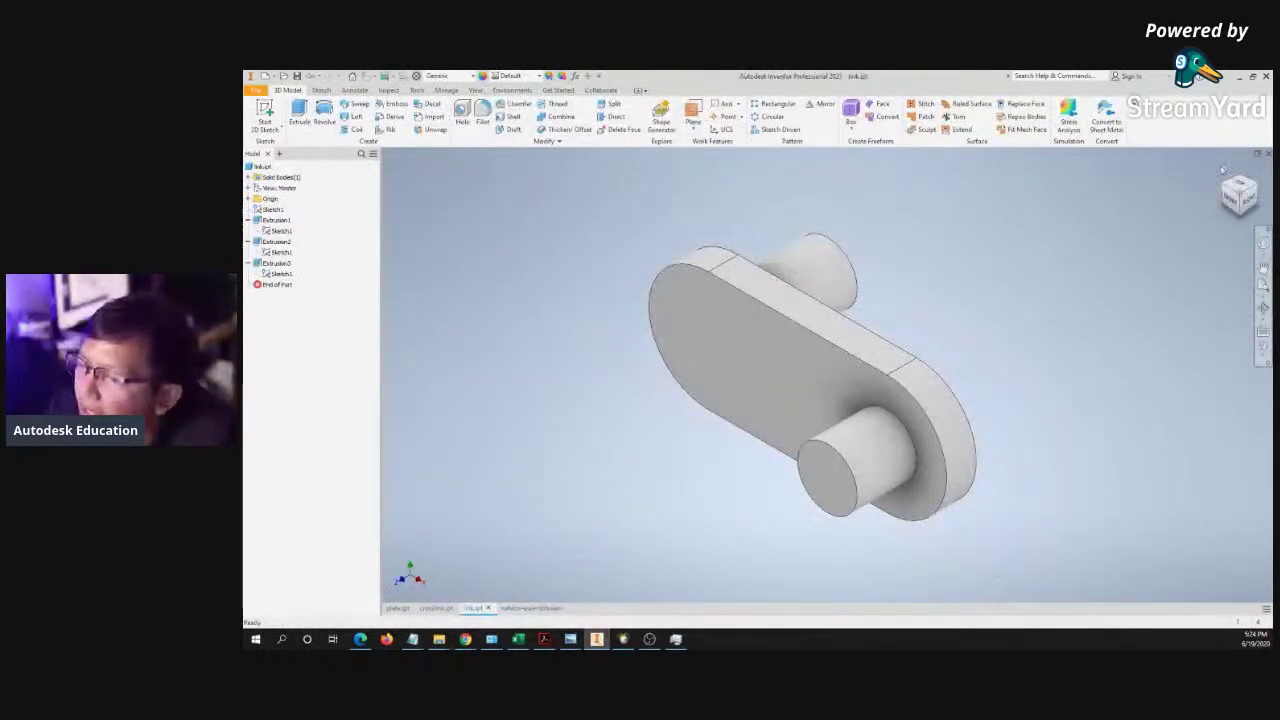
left_click(522, 608)
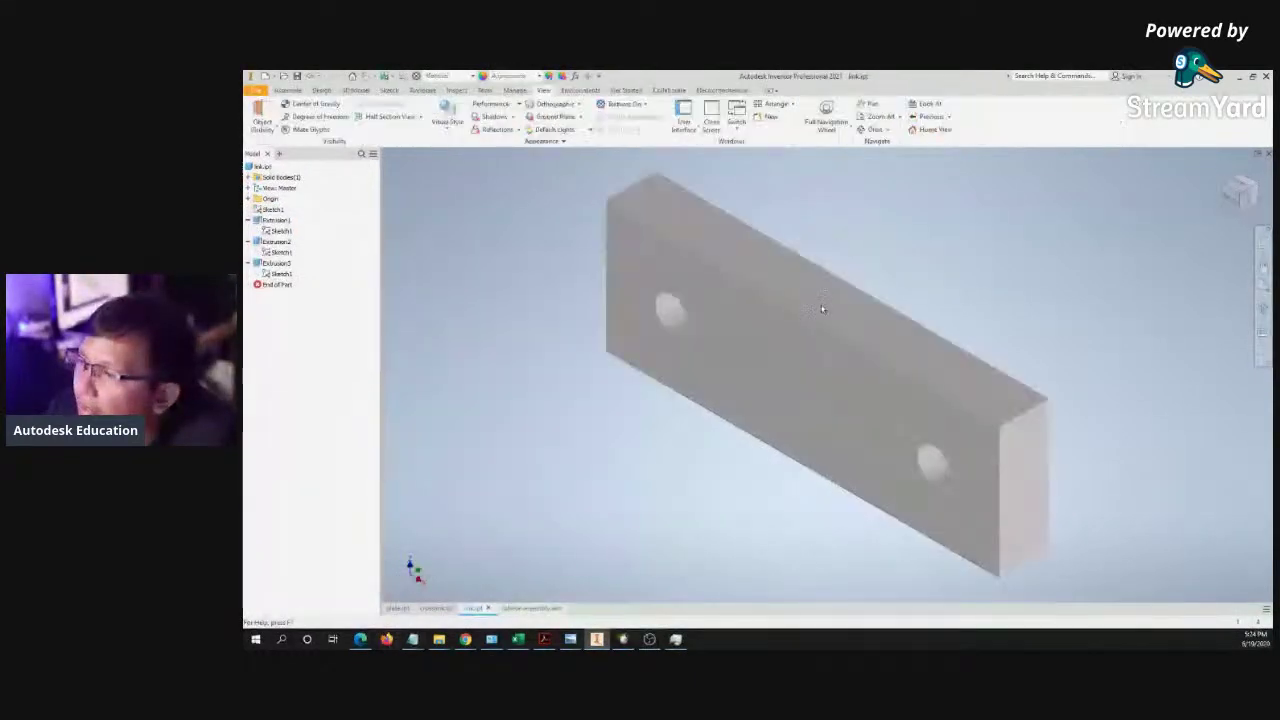
scroll(916, 281, "up", 3)
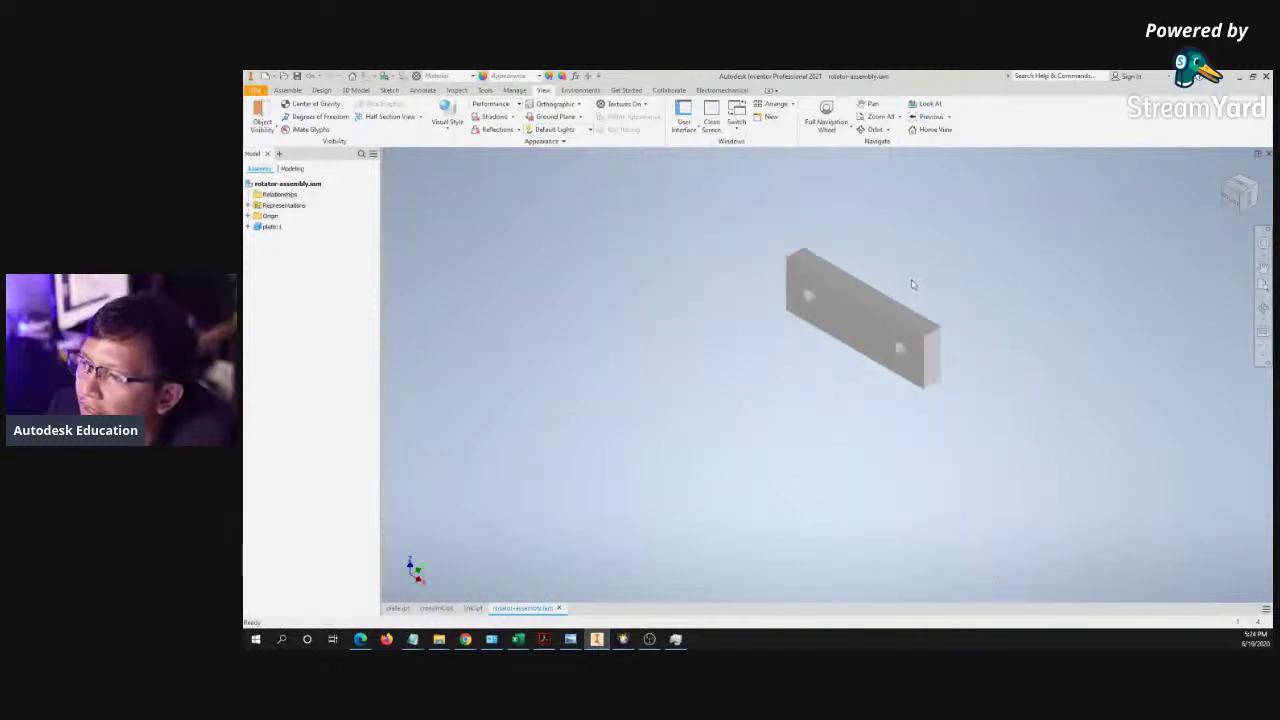
scroll(928, 275, "down", 4)
scroll(963, 248, "down", 3)
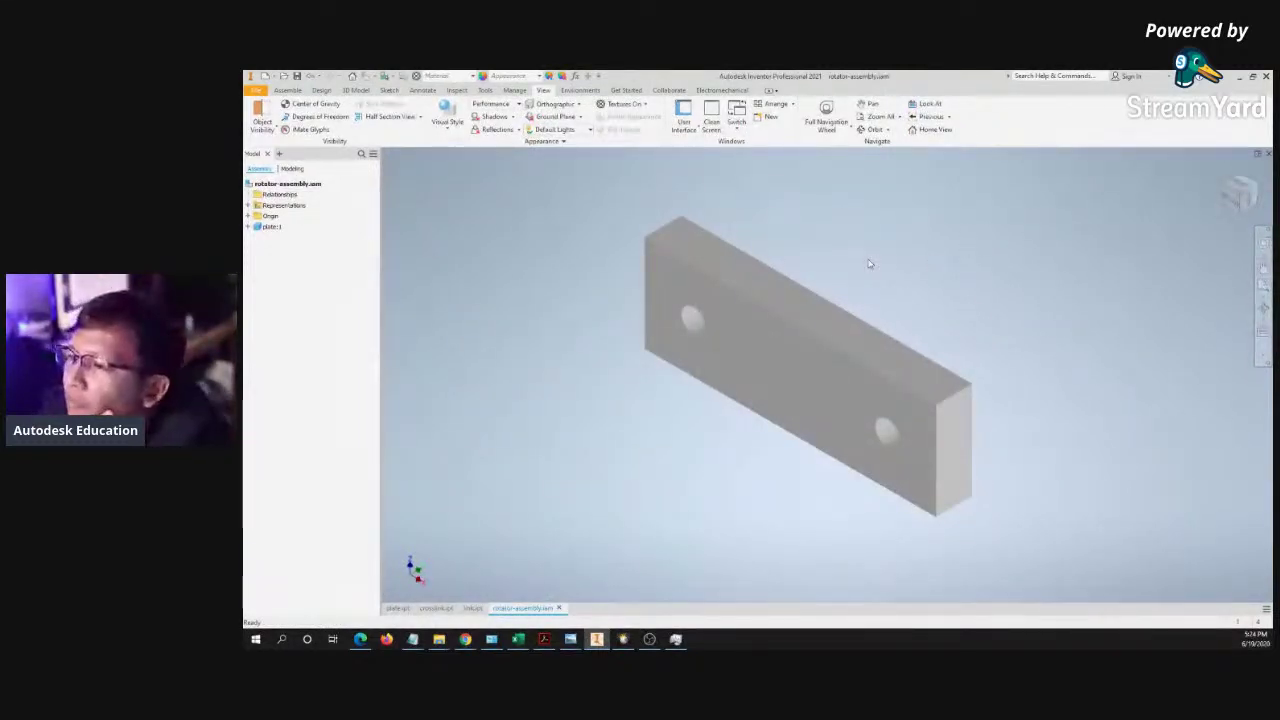
left_click(803, 374)
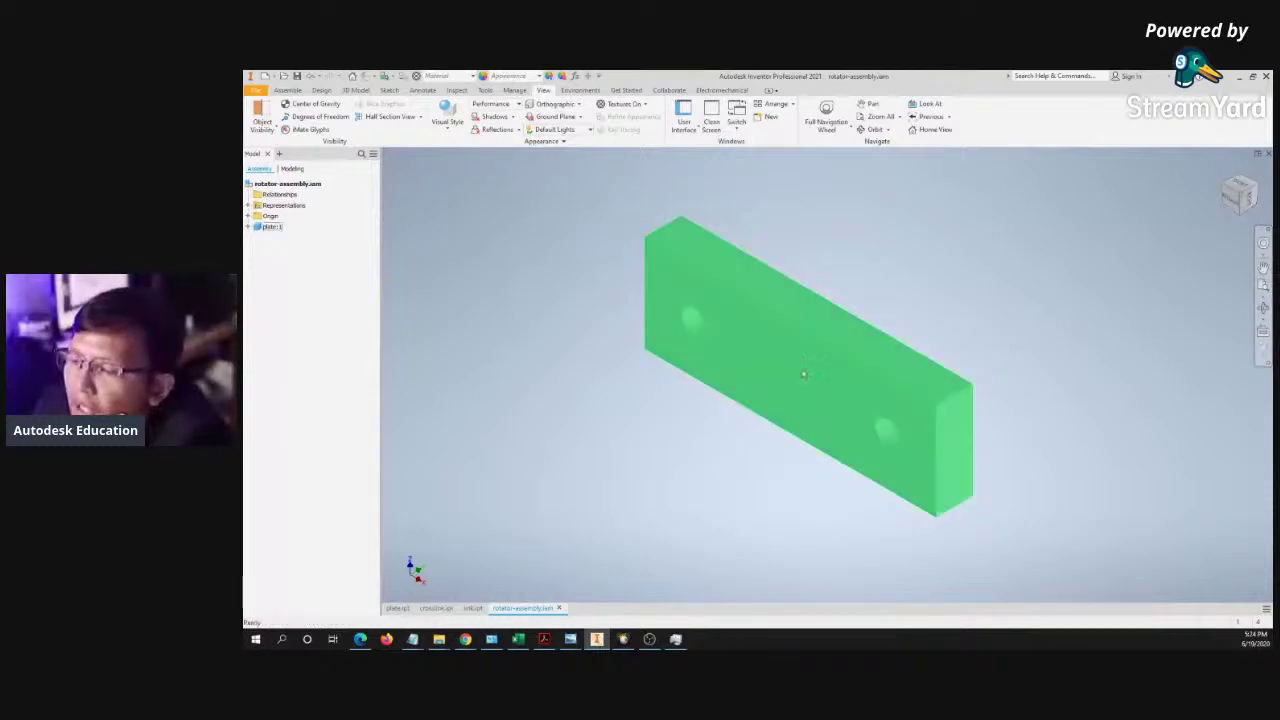
mouse_move(570, 639)
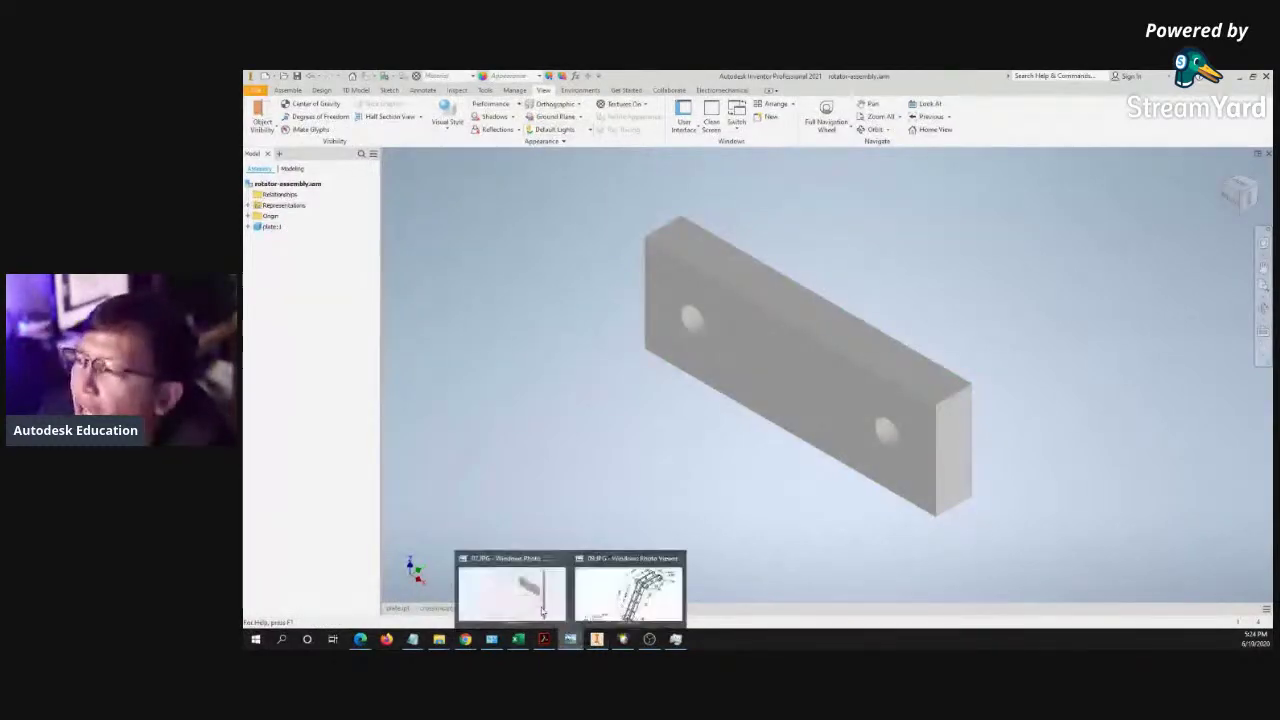
left_click(497, 587)
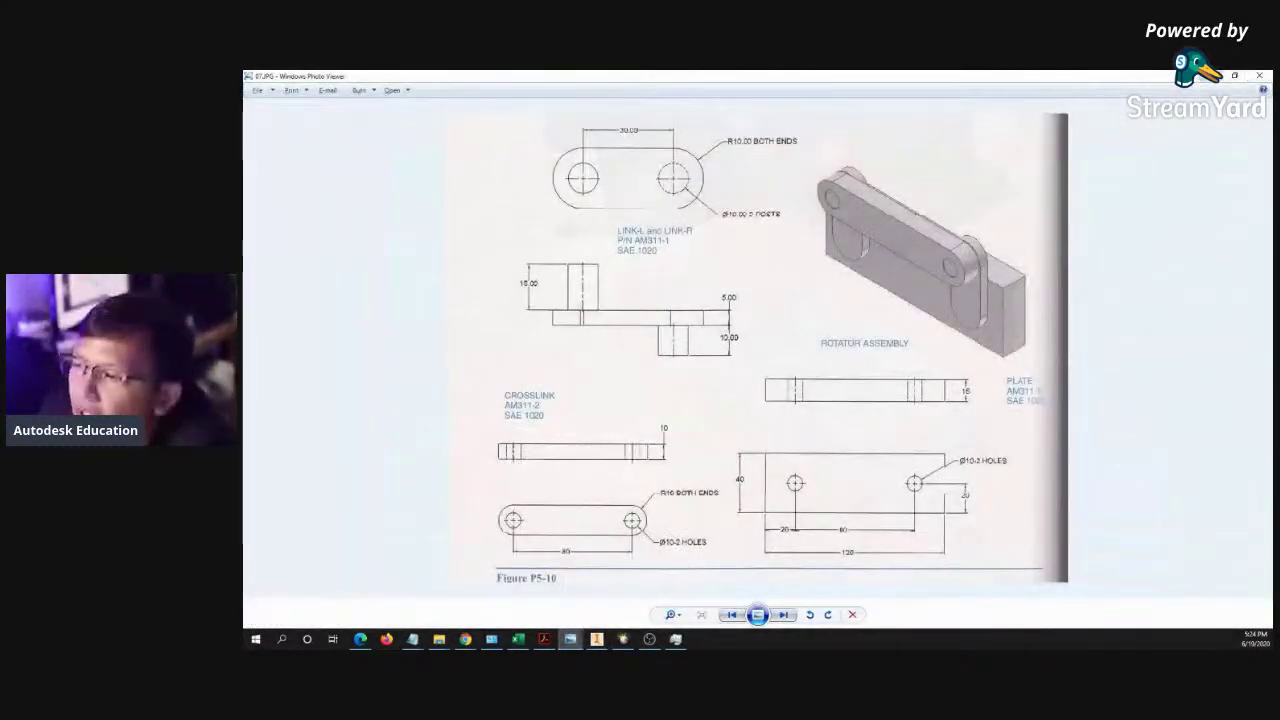
key("alt+Tab")
- Move the ungrounded plate back and forth in the assembly to test its freedom of movement
mouse_move(697, 354)
left_mouse_down()
mouse_move(766, 326)
mouse_move(680, 353)
left_mouse_up()
left_click_drag(756, 332, 756, 332)
left_click(546, 304)
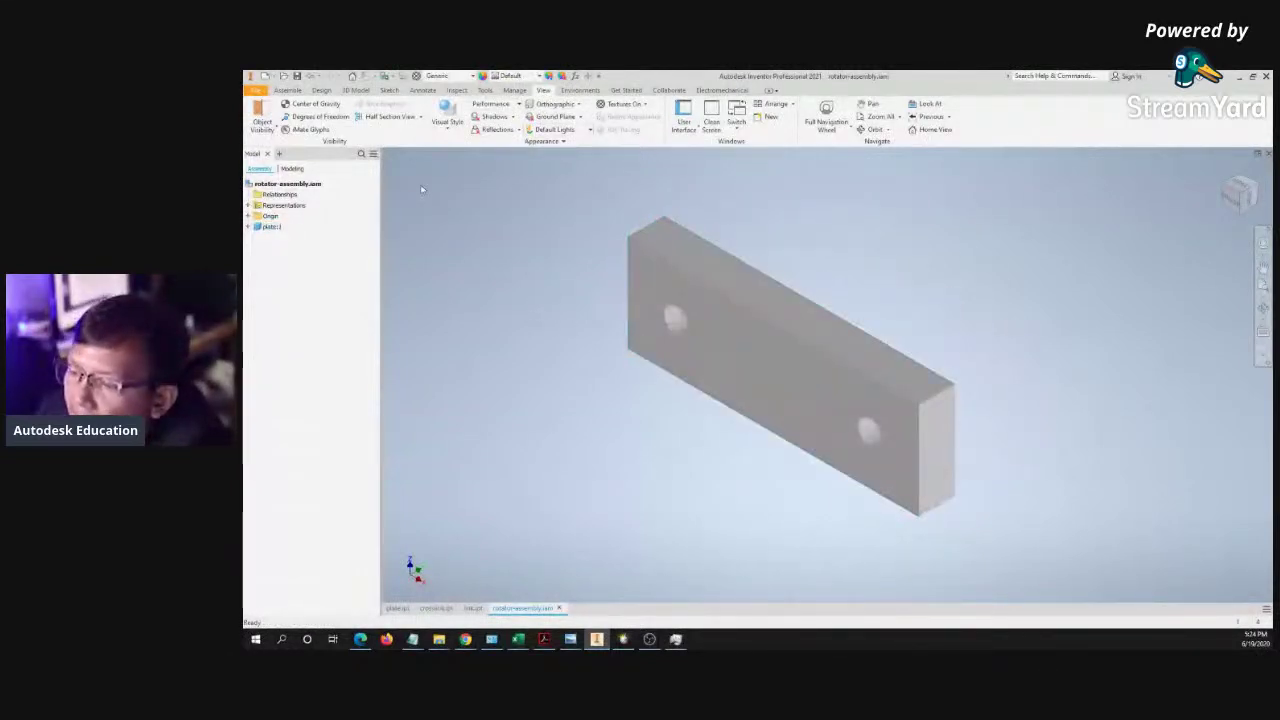
mouse_move(697, 366)
left_mouse_down()
mouse_move(730, 349)
mouse_move(683, 369)
left_mouse_up()
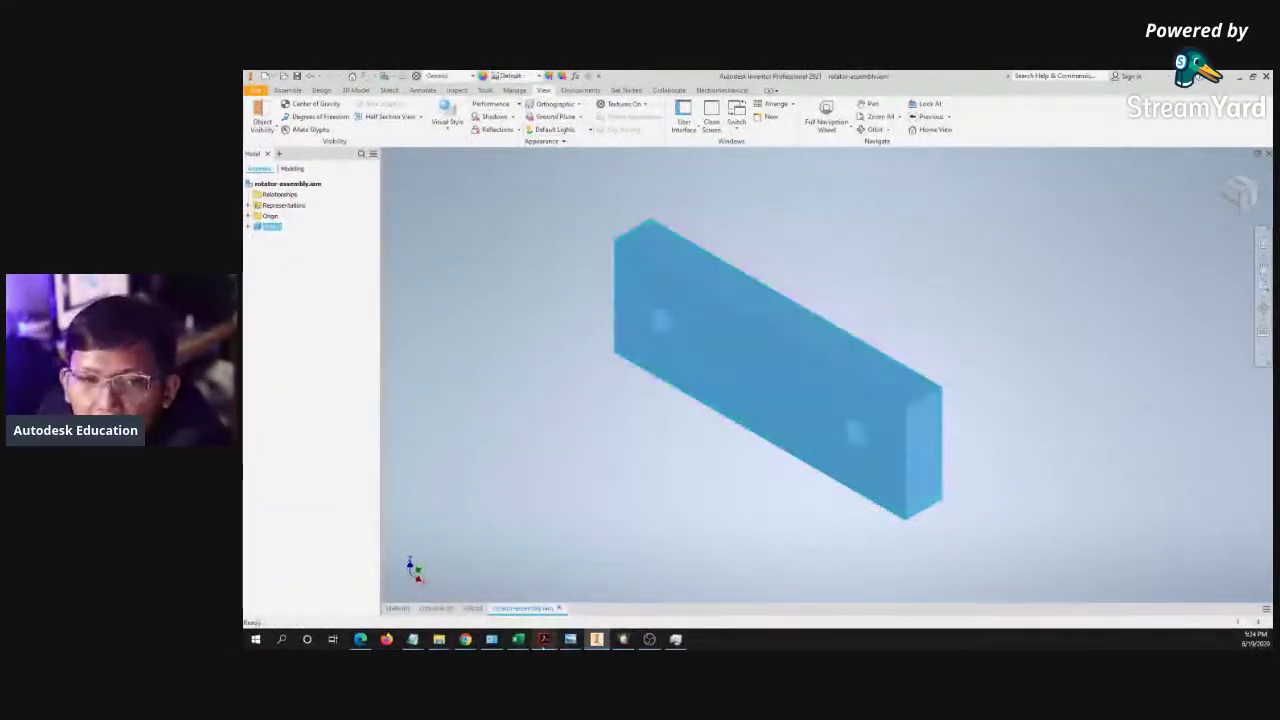
left_click_drag(757, 356, 747, 352)
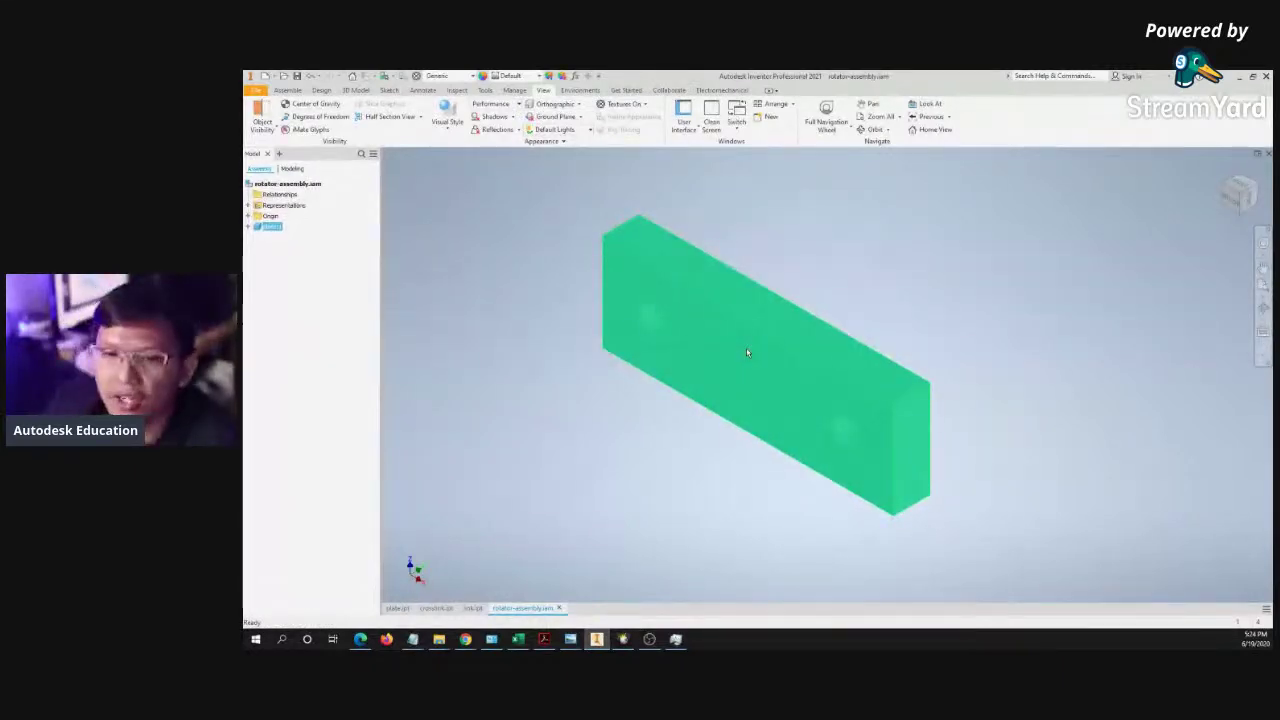
left_click_drag(756, 350, 786, 349)
- Display the plate's degrees of freedom, test its movement, and hide the degrees of freedom symbol again
left_click(314, 116)
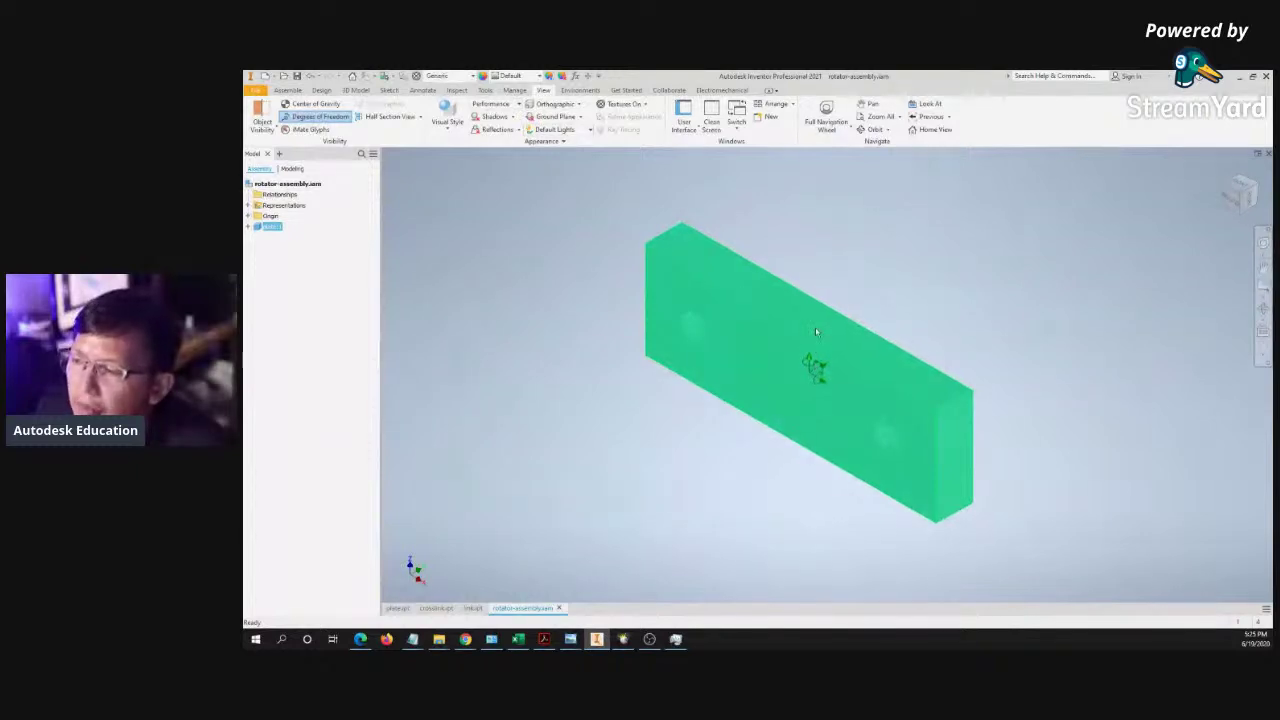
left_click(762, 354)
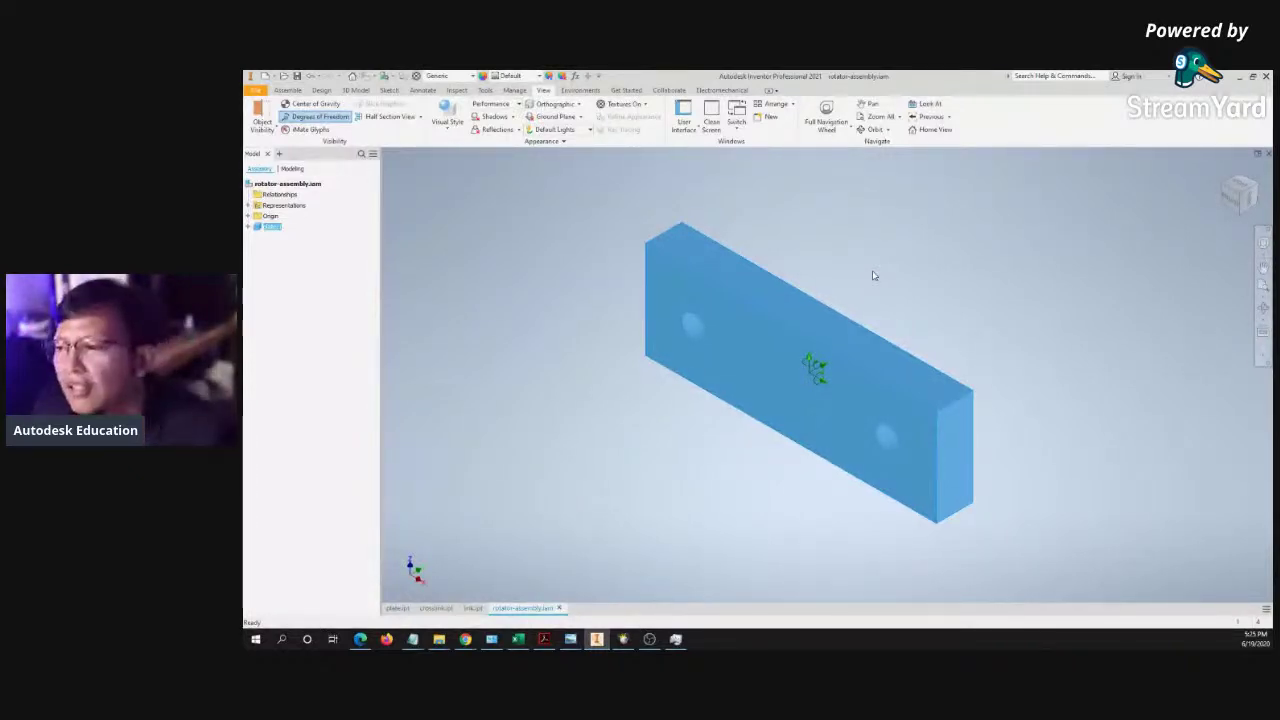
left_click_drag(868, 388, 836, 395)
left_click_drag(751, 331, 773, 326)
left_click(316, 118)
left_click_drag(751, 310, 829, 283)
left_click(606, 309)
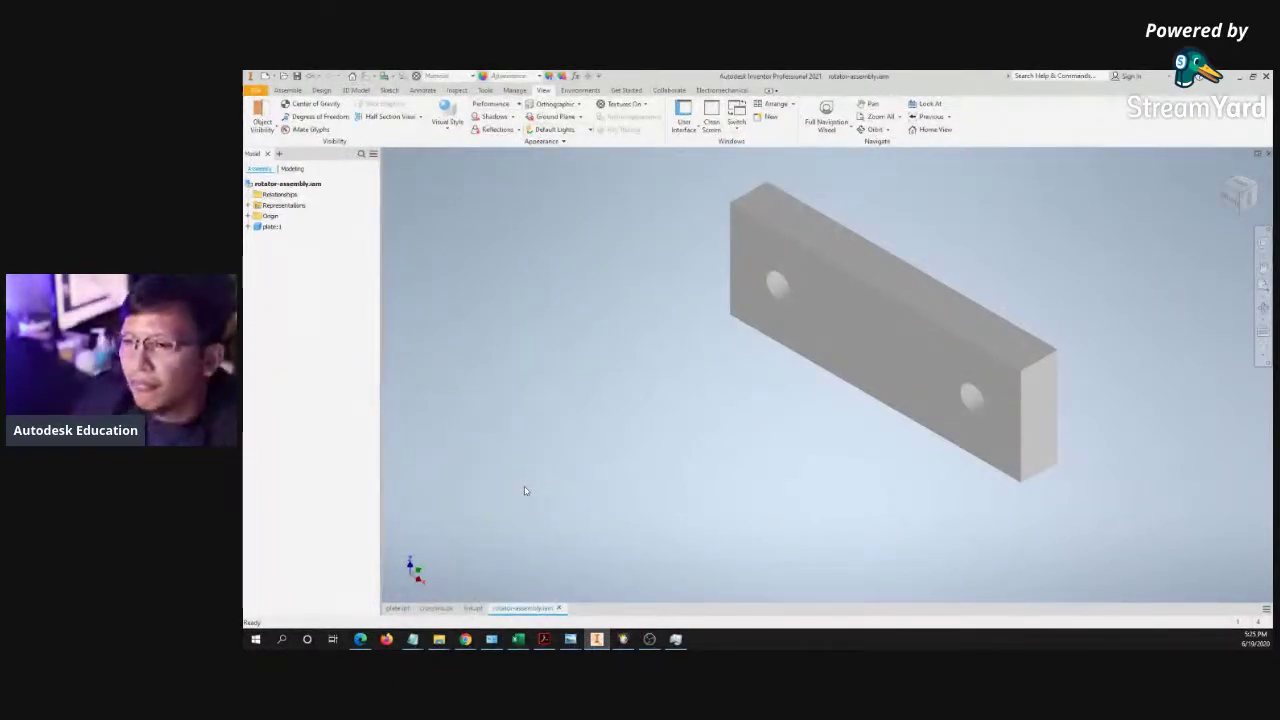
- Reposition the plate nearer the middle of the view and make it Grounded in the assembly
left_click_drag(805, 302, 747, 318)
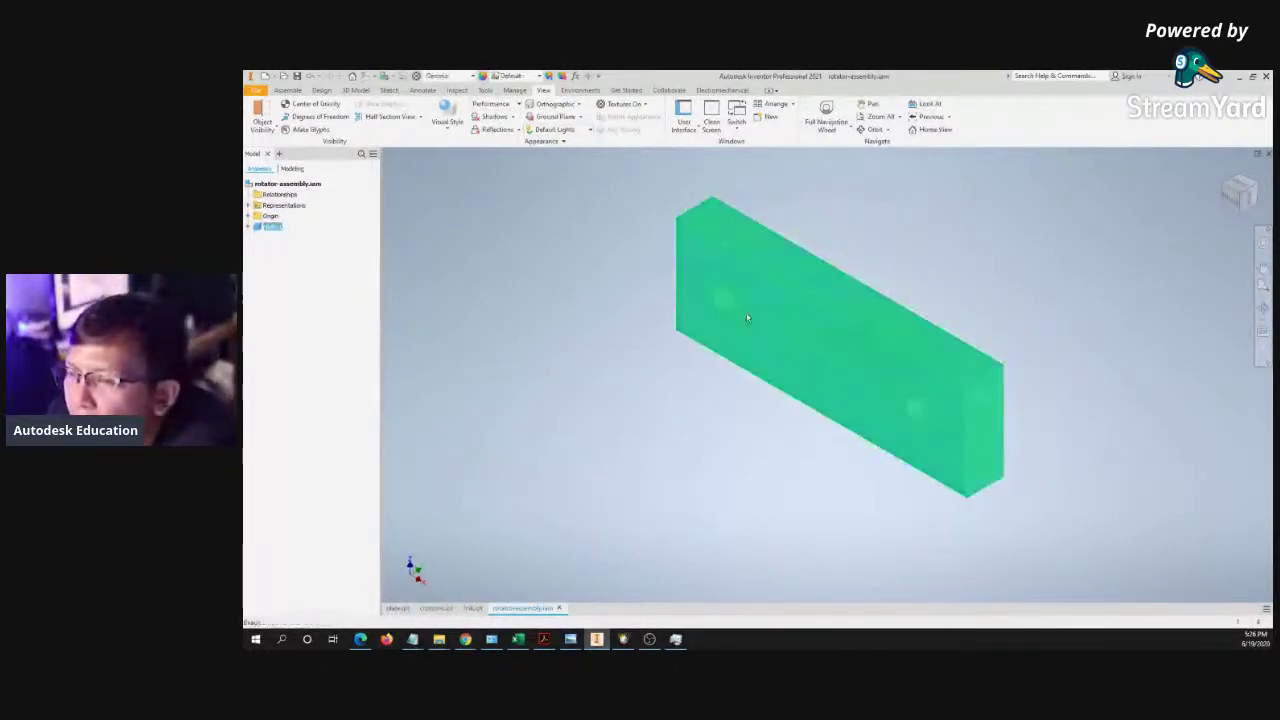
right_click(269, 228)
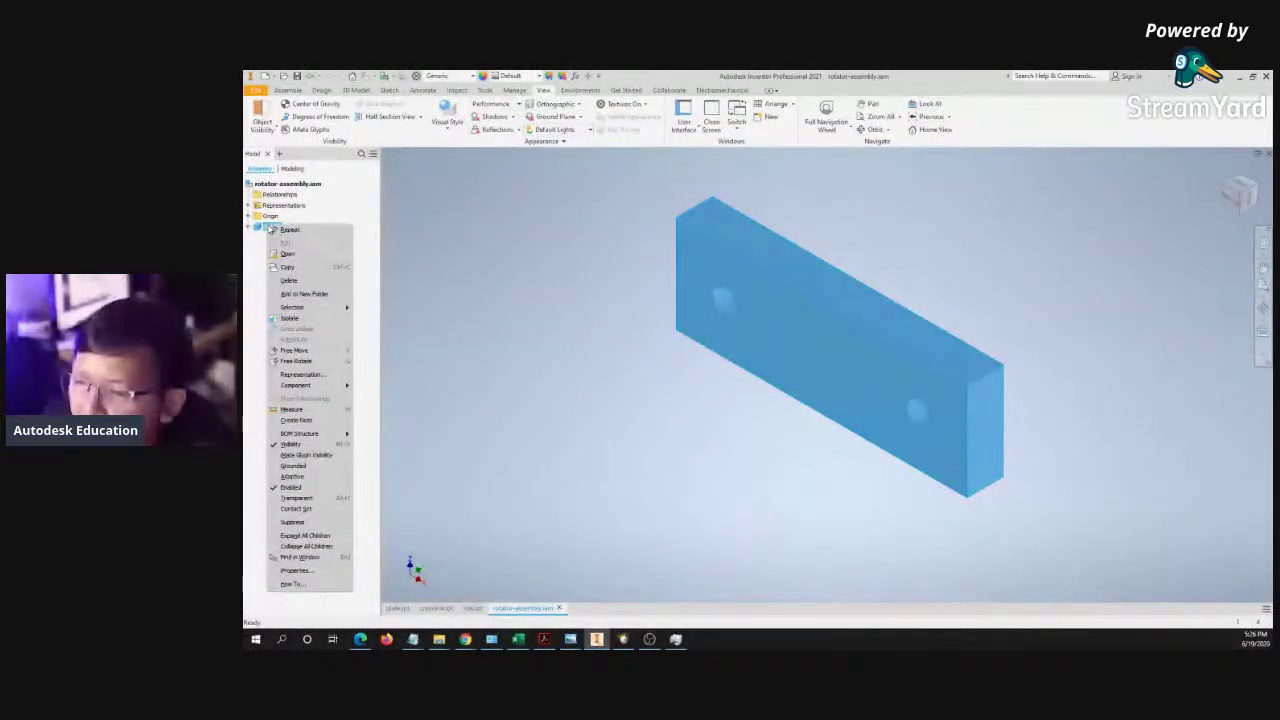
left_click(295, 466)
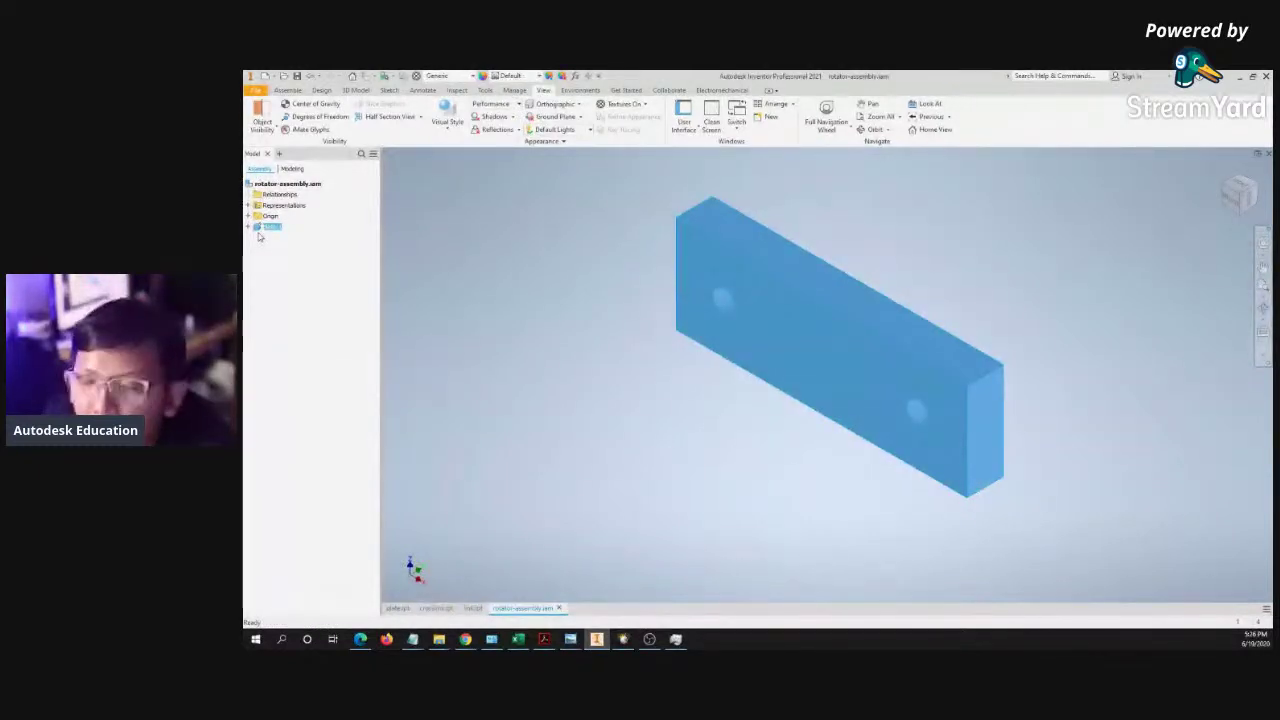
- Look at link.ipt, open the plate's extrusion sketch in plate.ipt to examine the Fix constraint, and finish the sketch
left_click(472, 609)
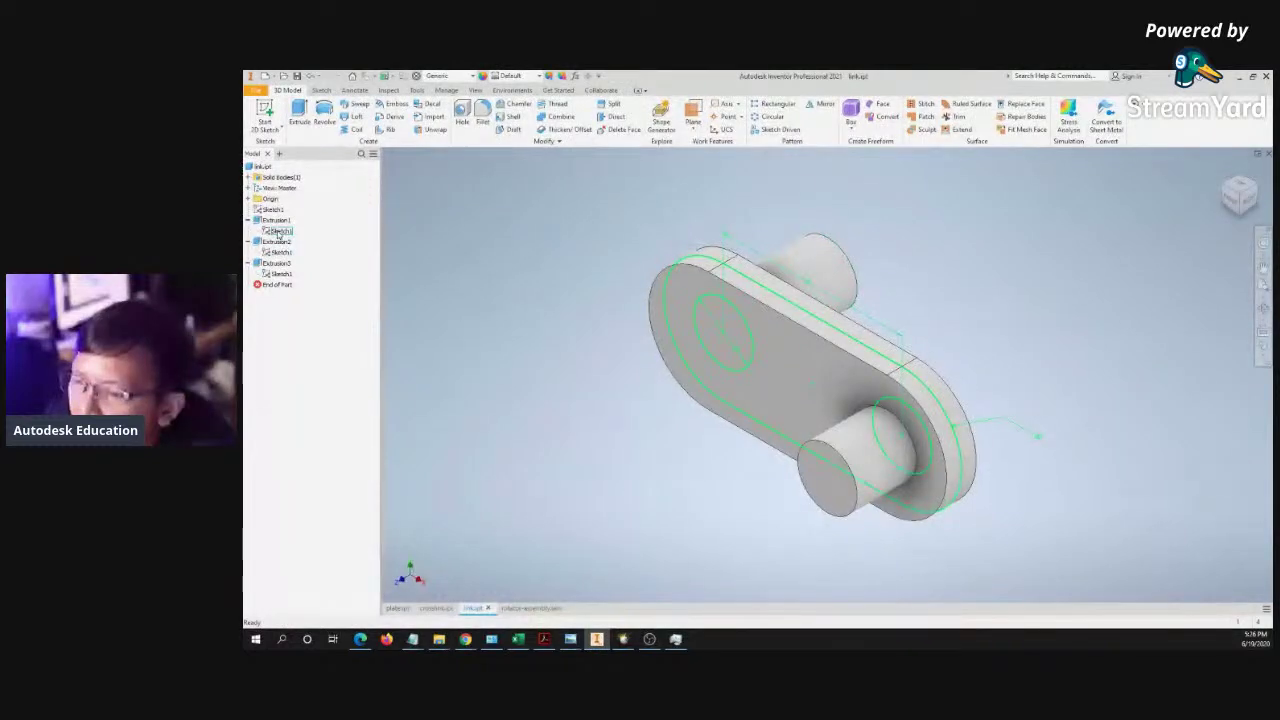
left_click(397, 608)
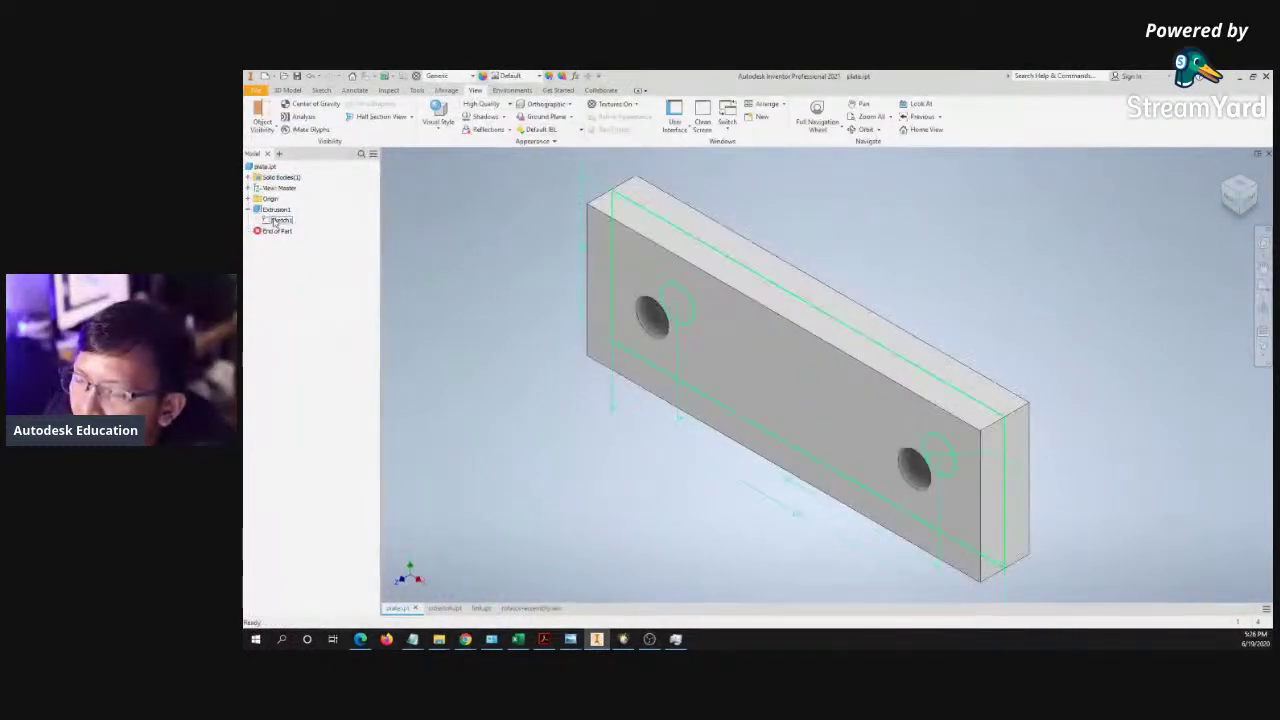
right_click(272, 222)
left_click(455, 230)
left_click(272, 223)
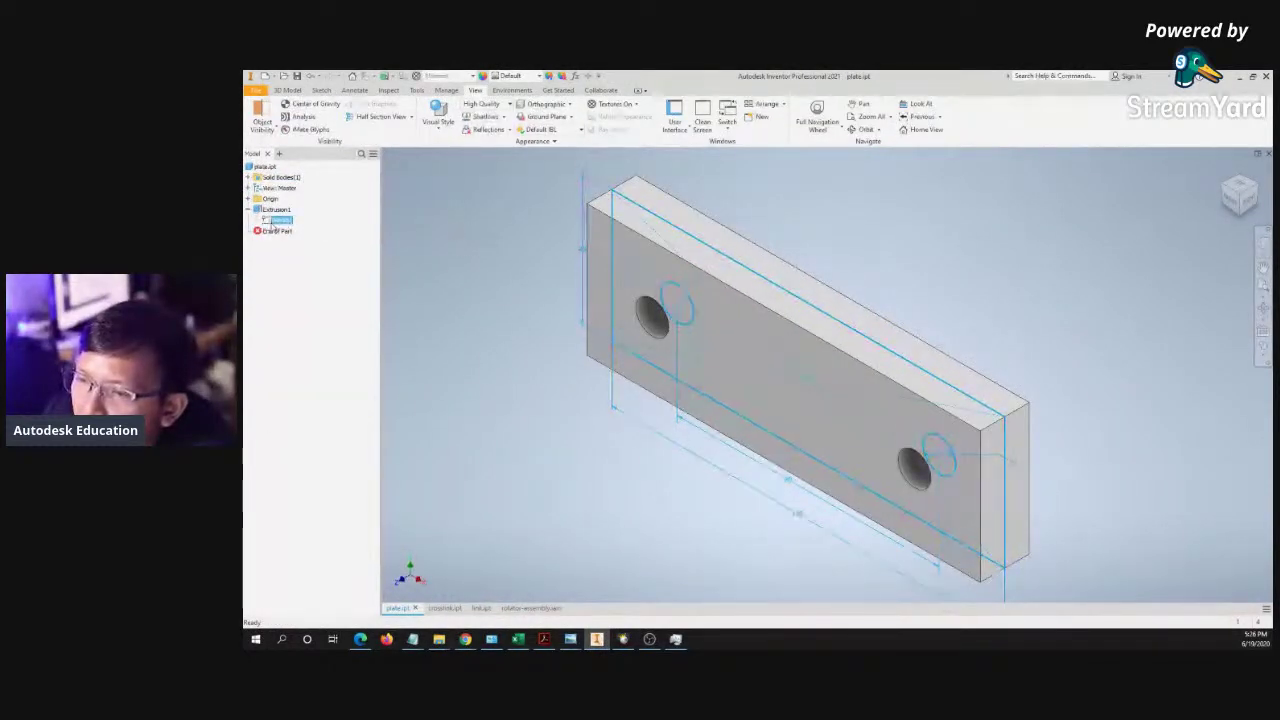
double_click(272, 222)
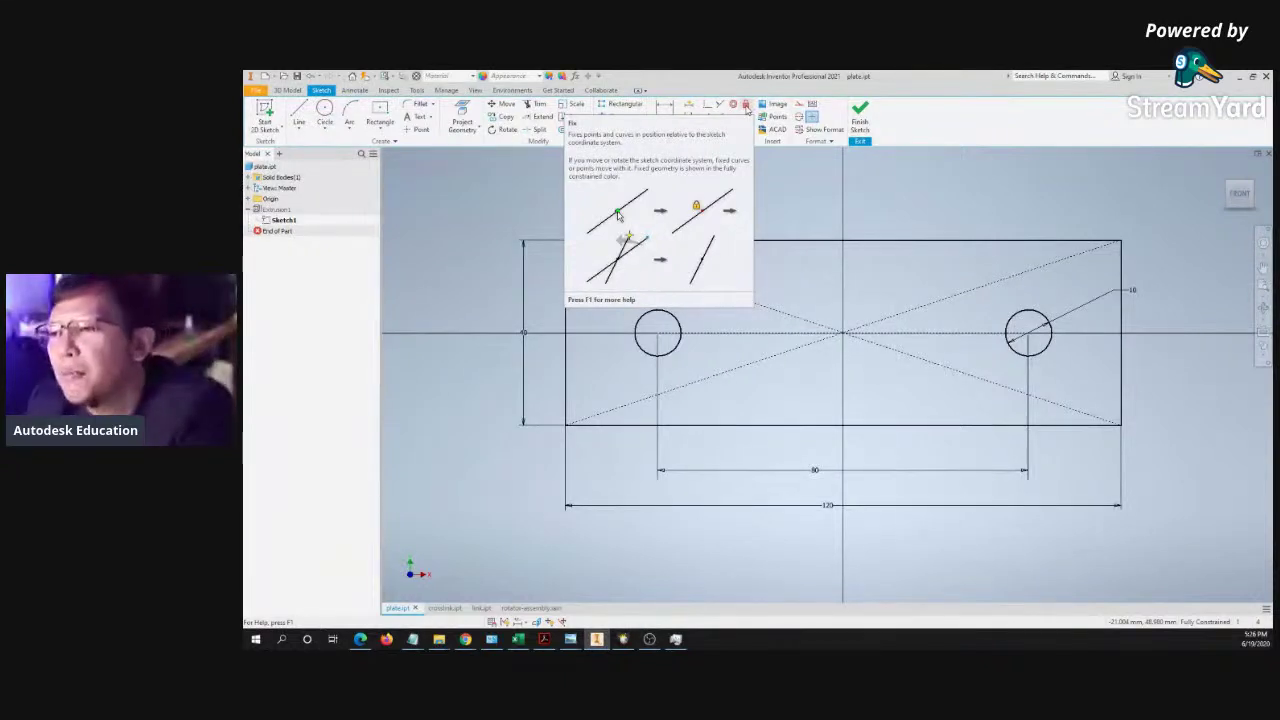
left_click(860, 115)
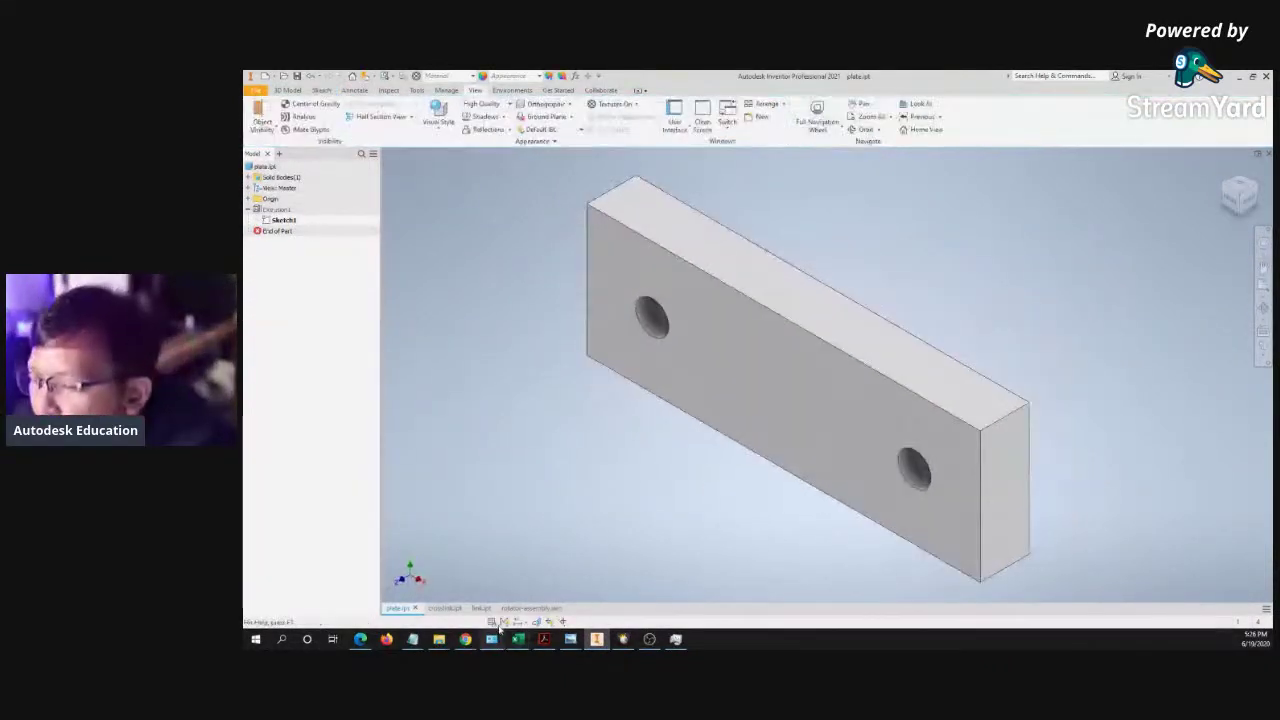
- Switch to rotator-assembly.iam and expand the plate's and the assembly's Origin folders to examine their center points
left_click(531, 608)
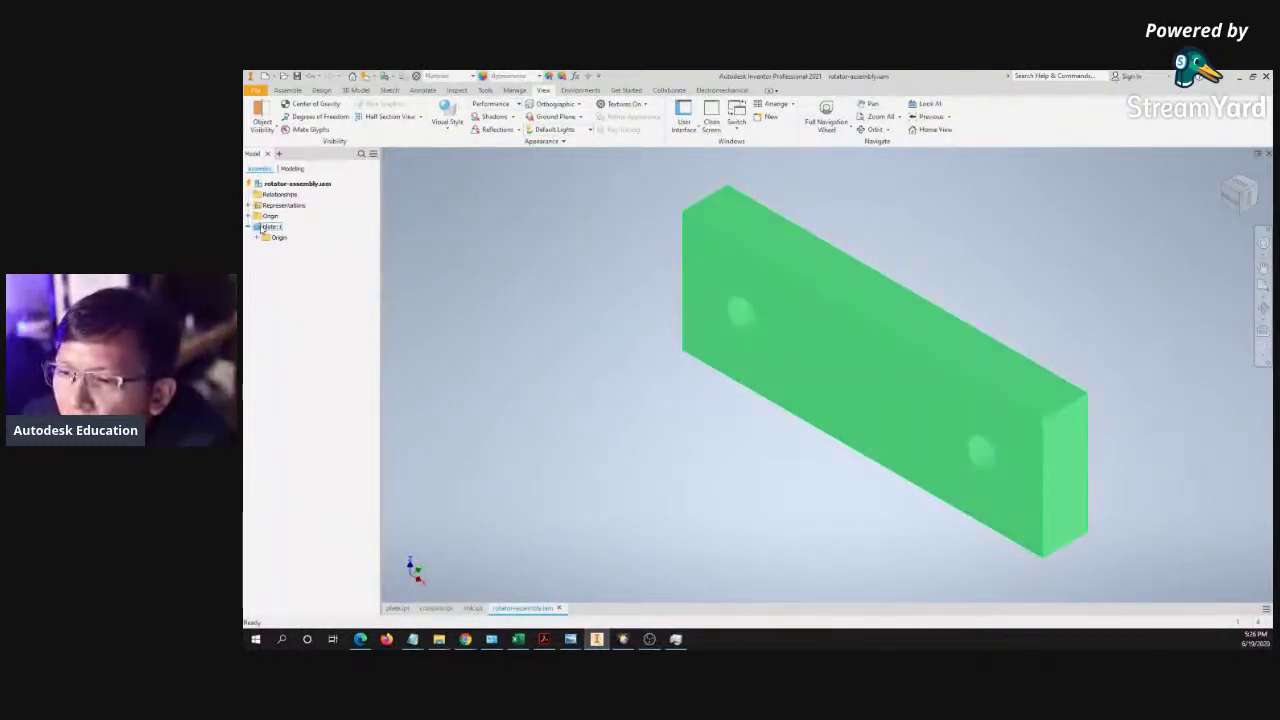
right_click(260, 227)
left_click(257, 227)
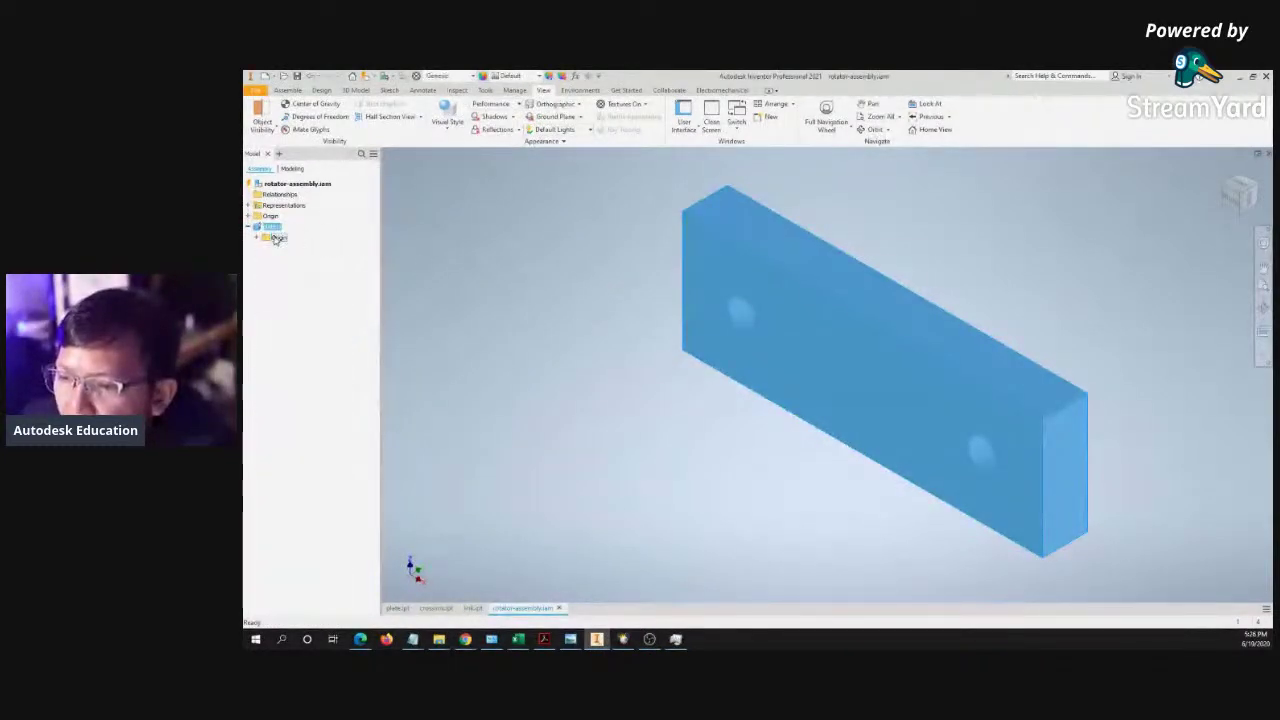
left_click(265, 237)
left_click(276, 313)
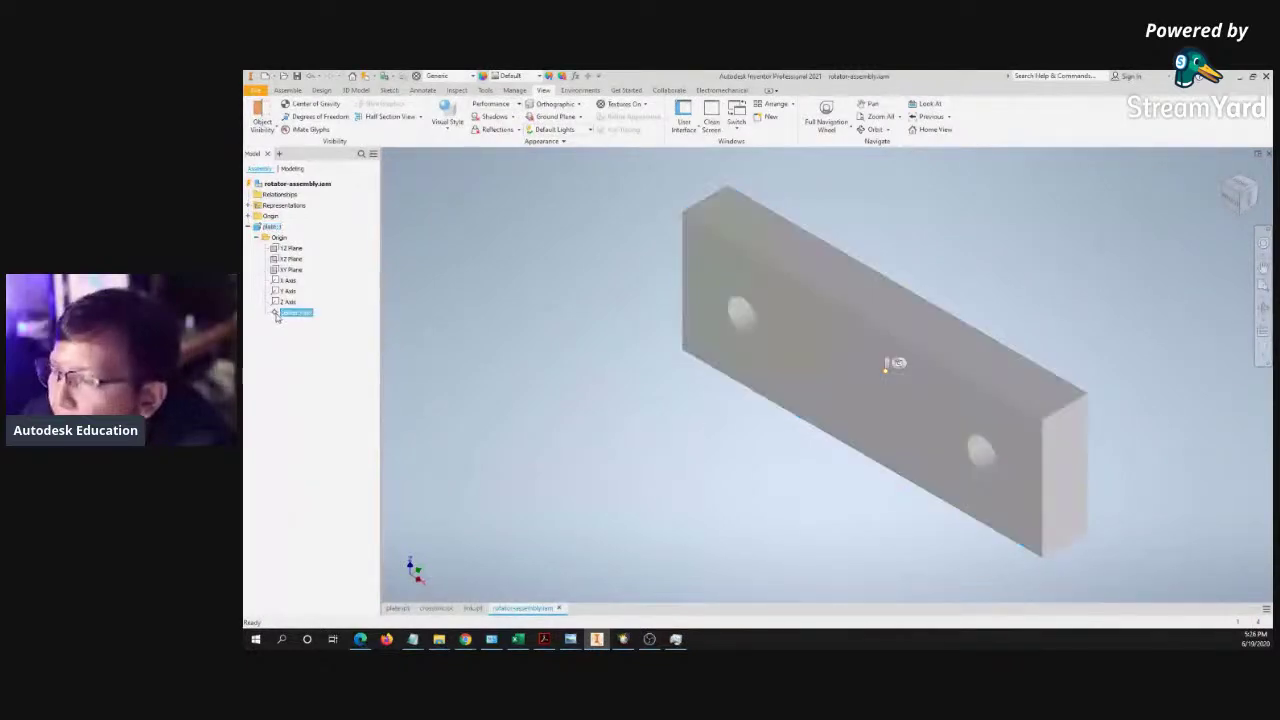
left_click(250, 216)
left_click(290, 292)
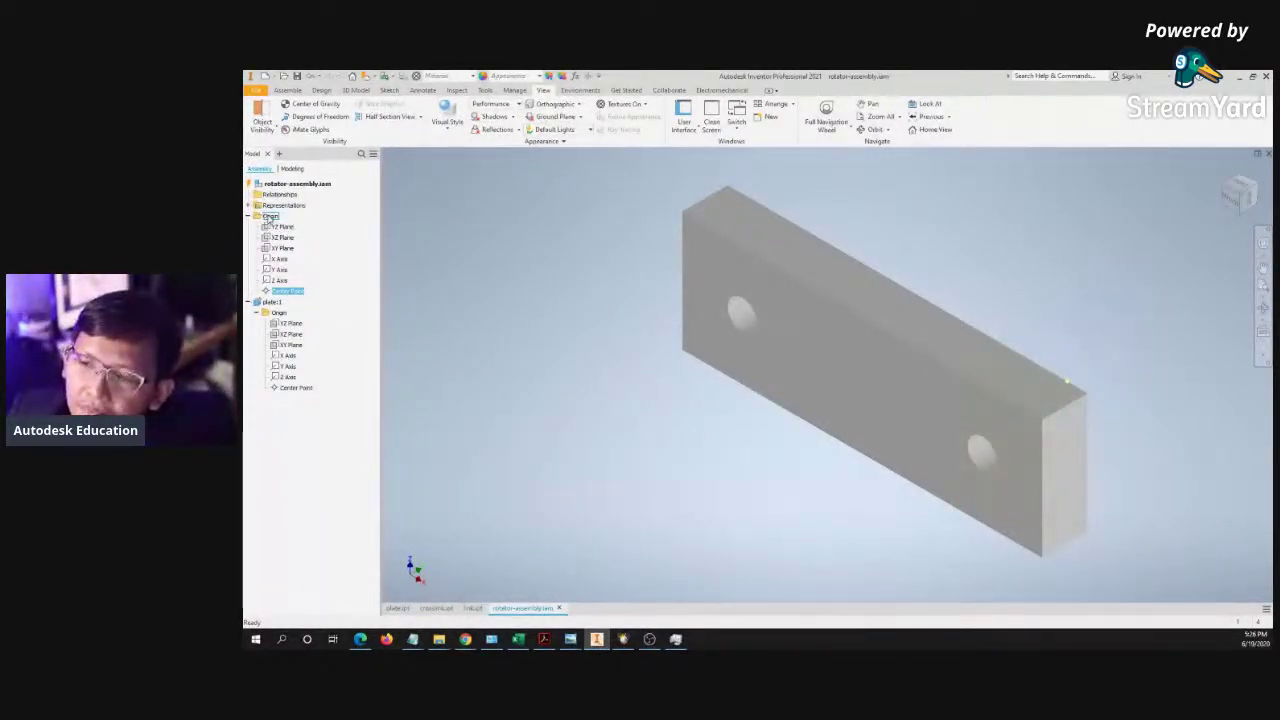
- Compare the assembly's origin and center point with the plate's own origin and center point
left_click(271, 217)
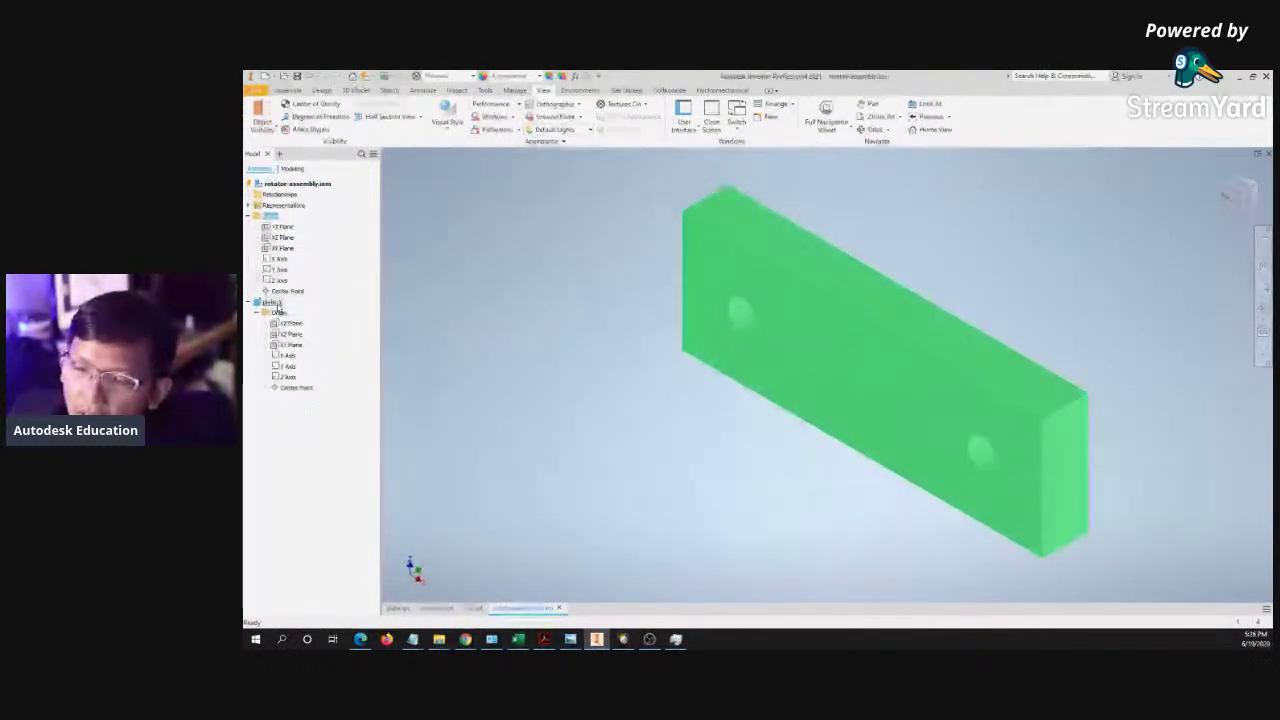
left_click(276, 302)
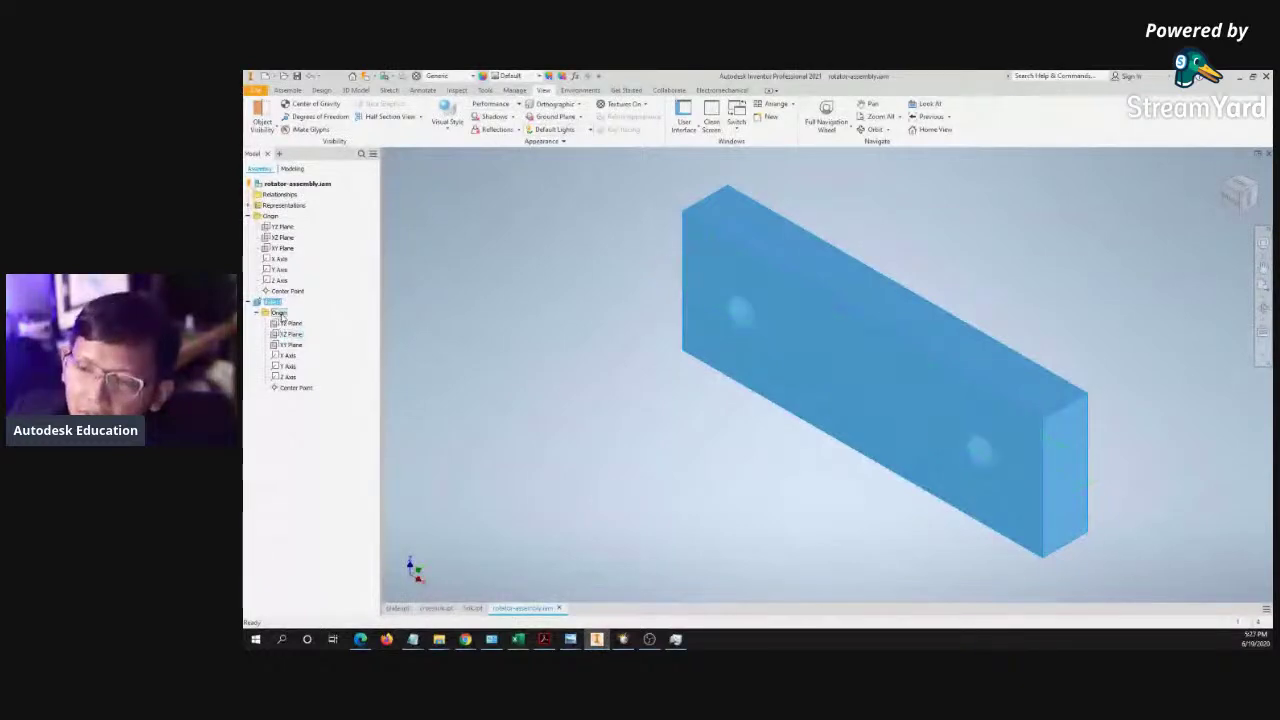
left_click(274, 314)
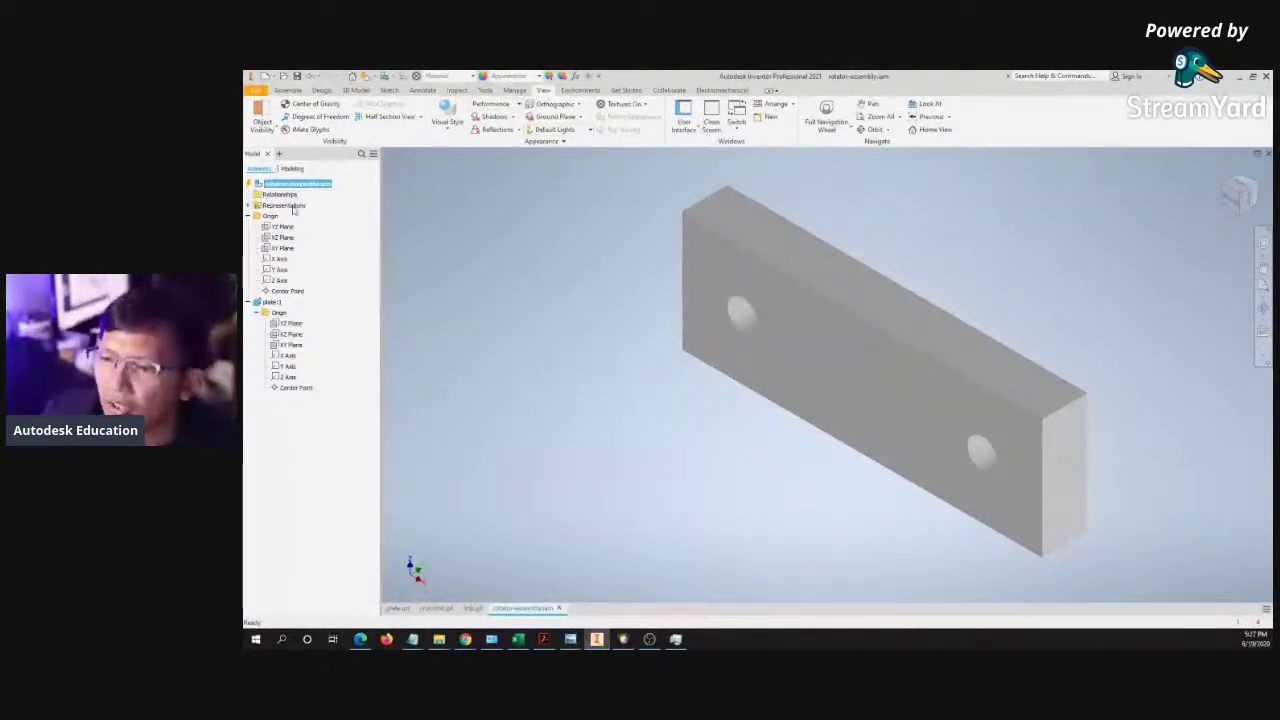
left_click(286, 291)
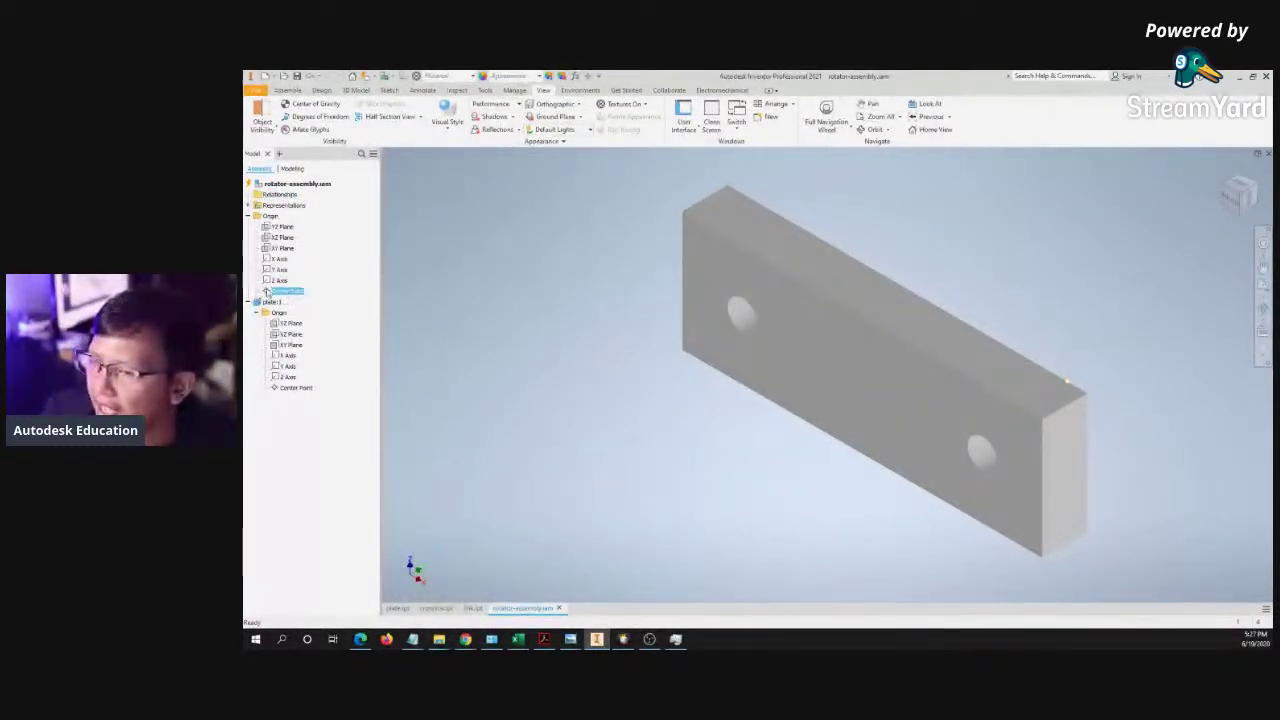
left_click(288, 299, "ctrl")
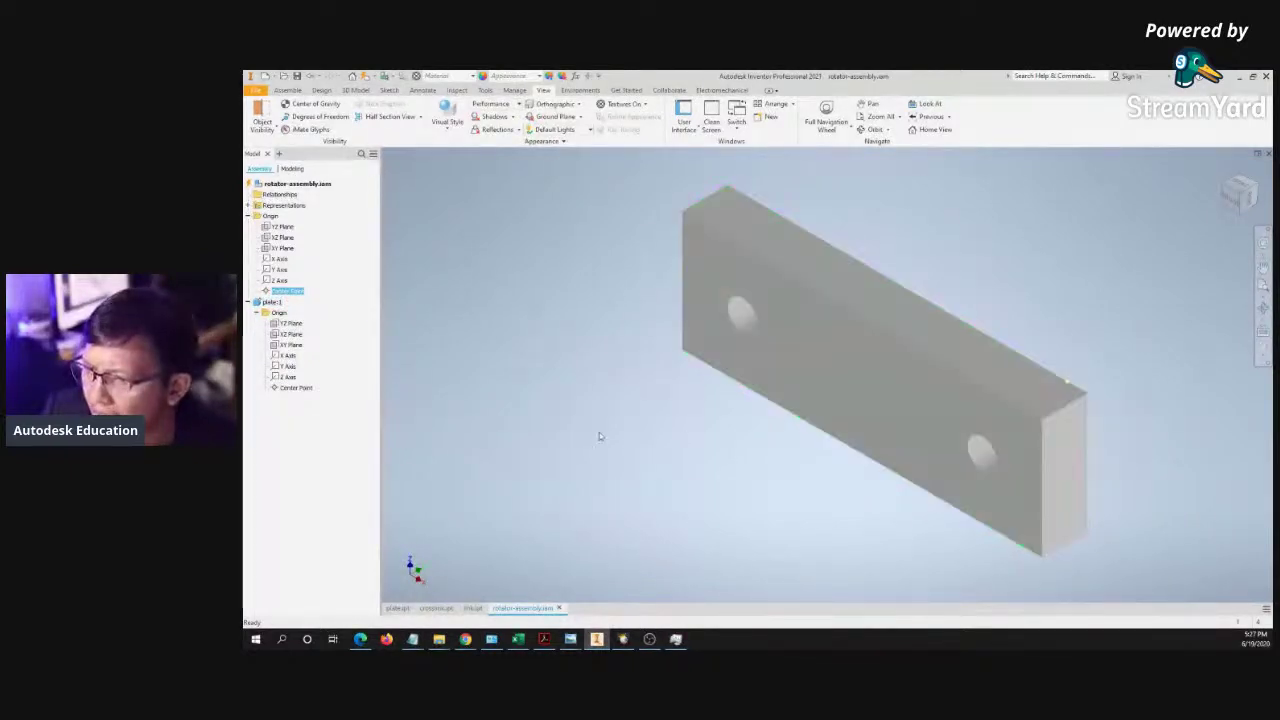
left_click(297, 389)
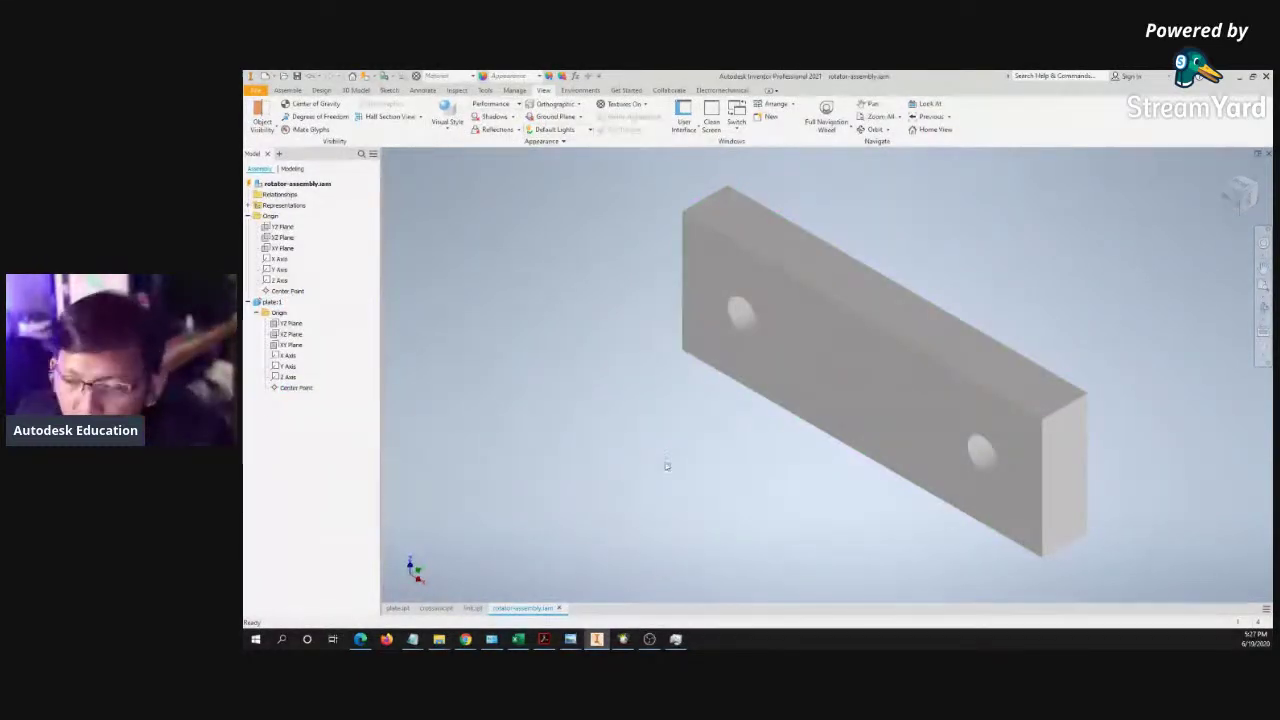
- Turn off Grounded for the plate, move it slightly in the assembly, and deselect it
right_click(274, 305)
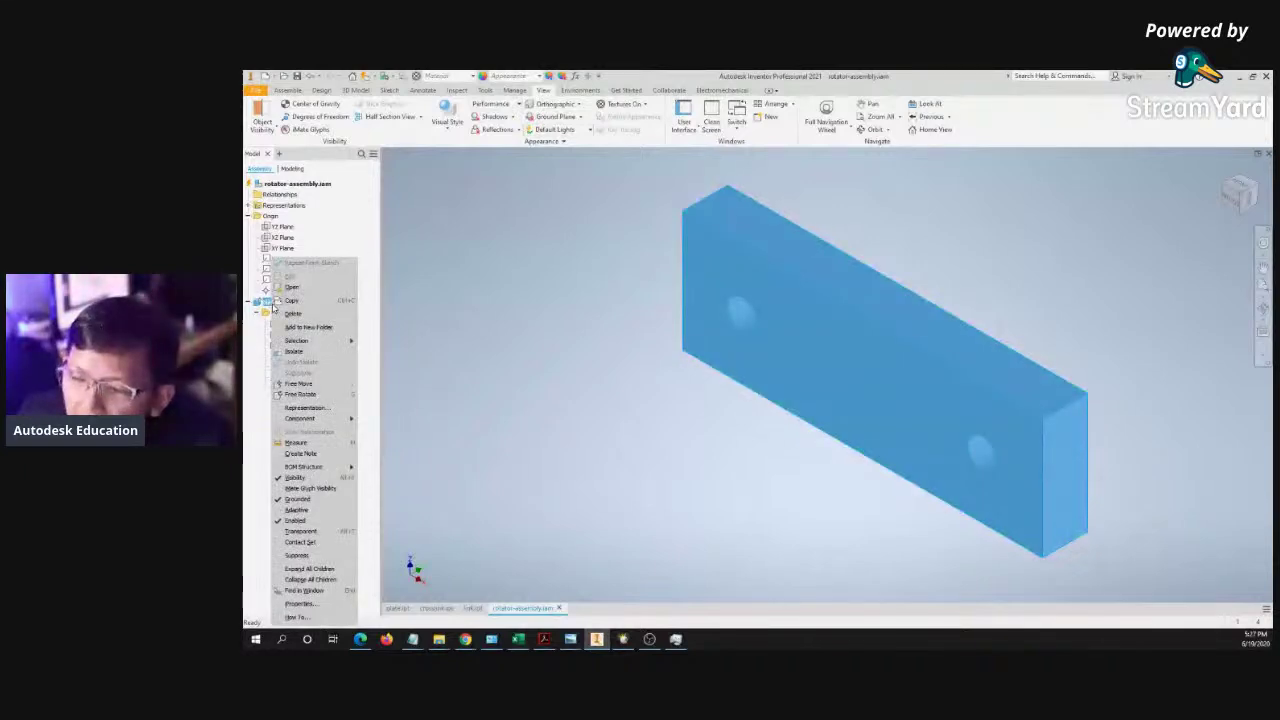
left_click(322, 500)
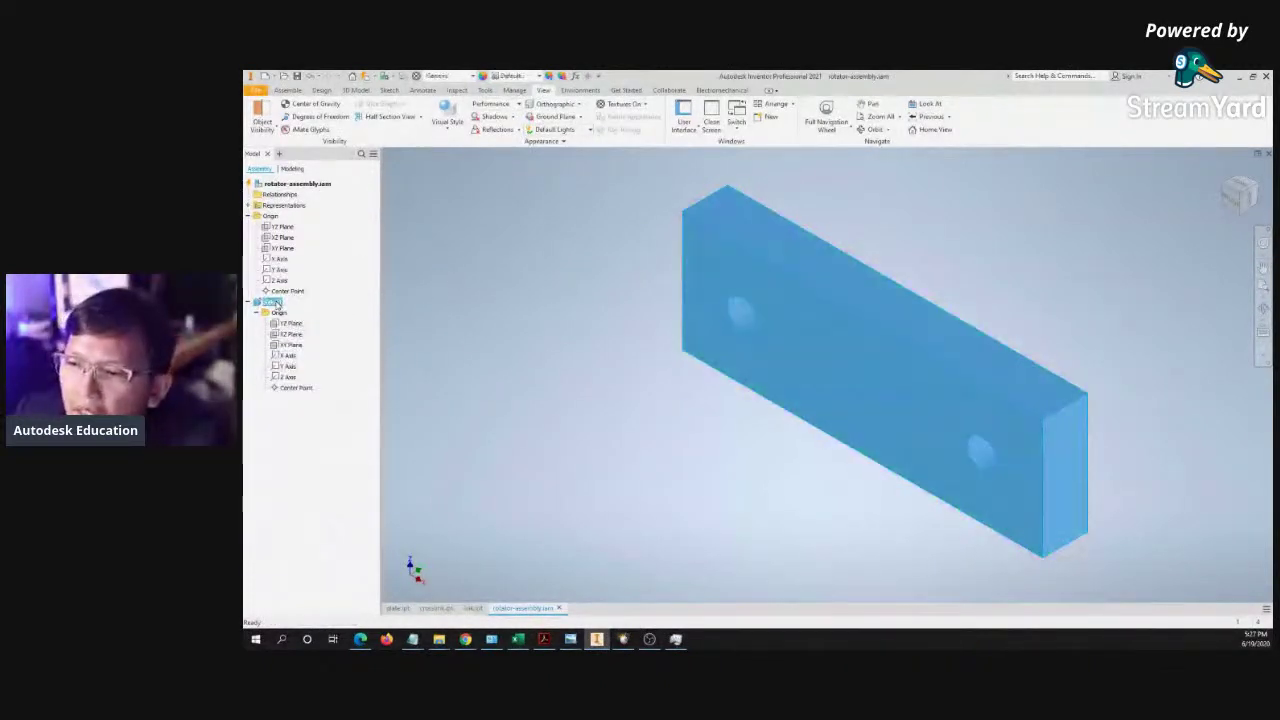
right_click(448, 190)
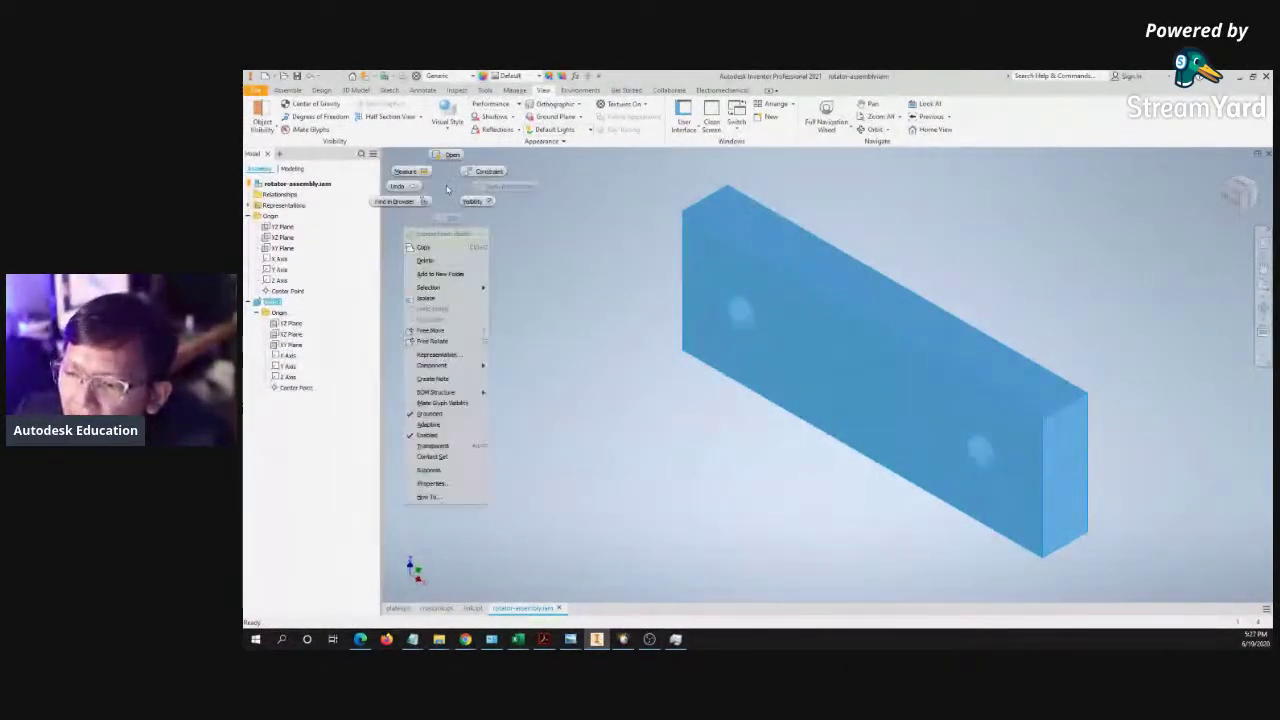
left_click(457, 421)
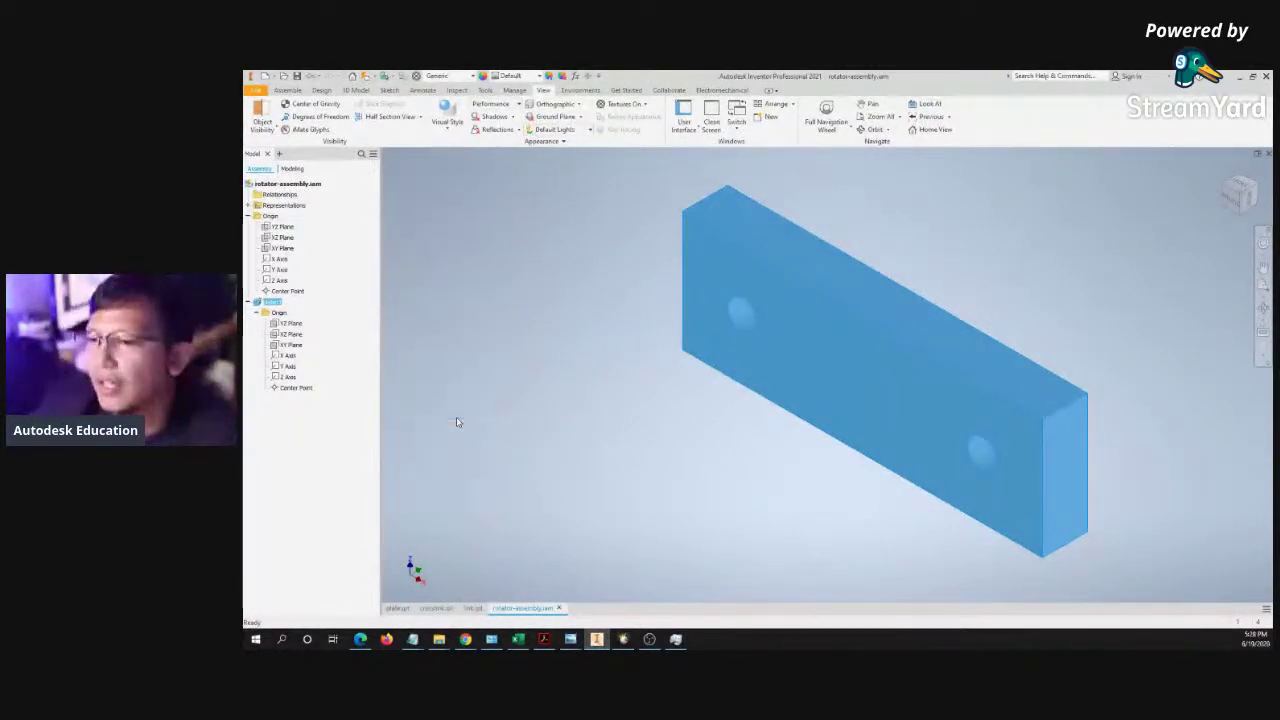
left_click_drag(902, 388, 857, 374)
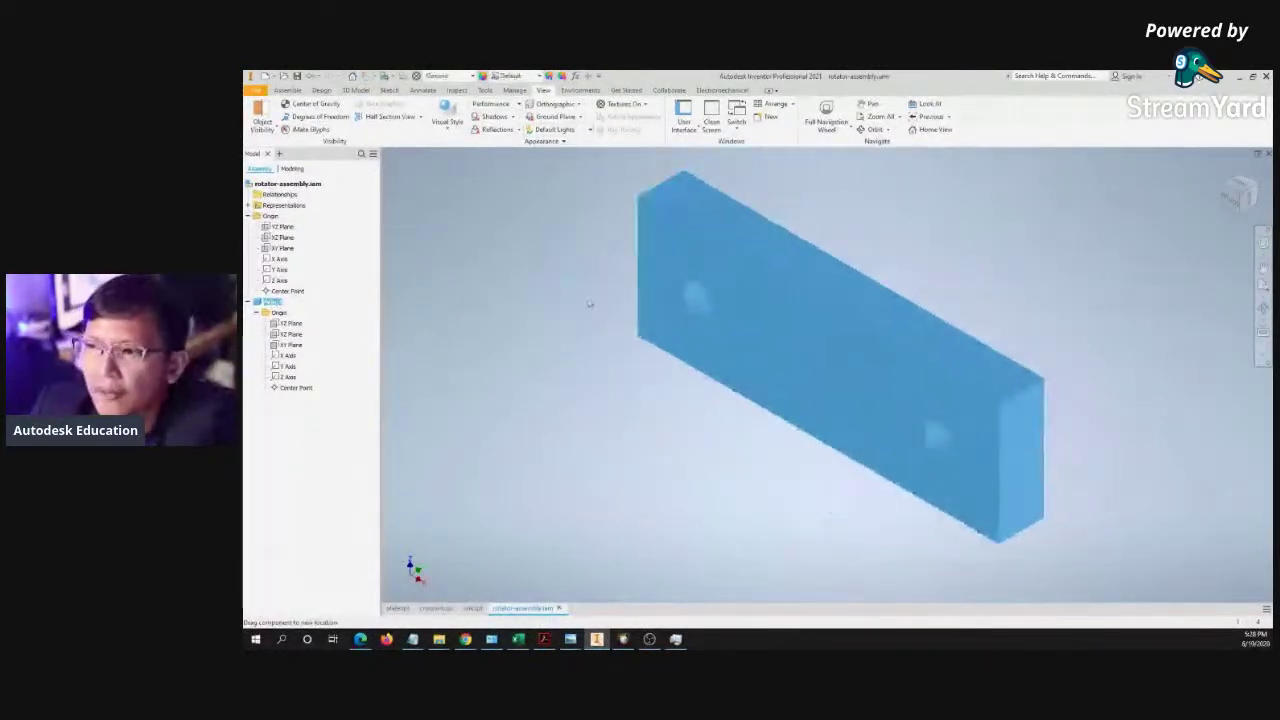
left_click(588, 299)
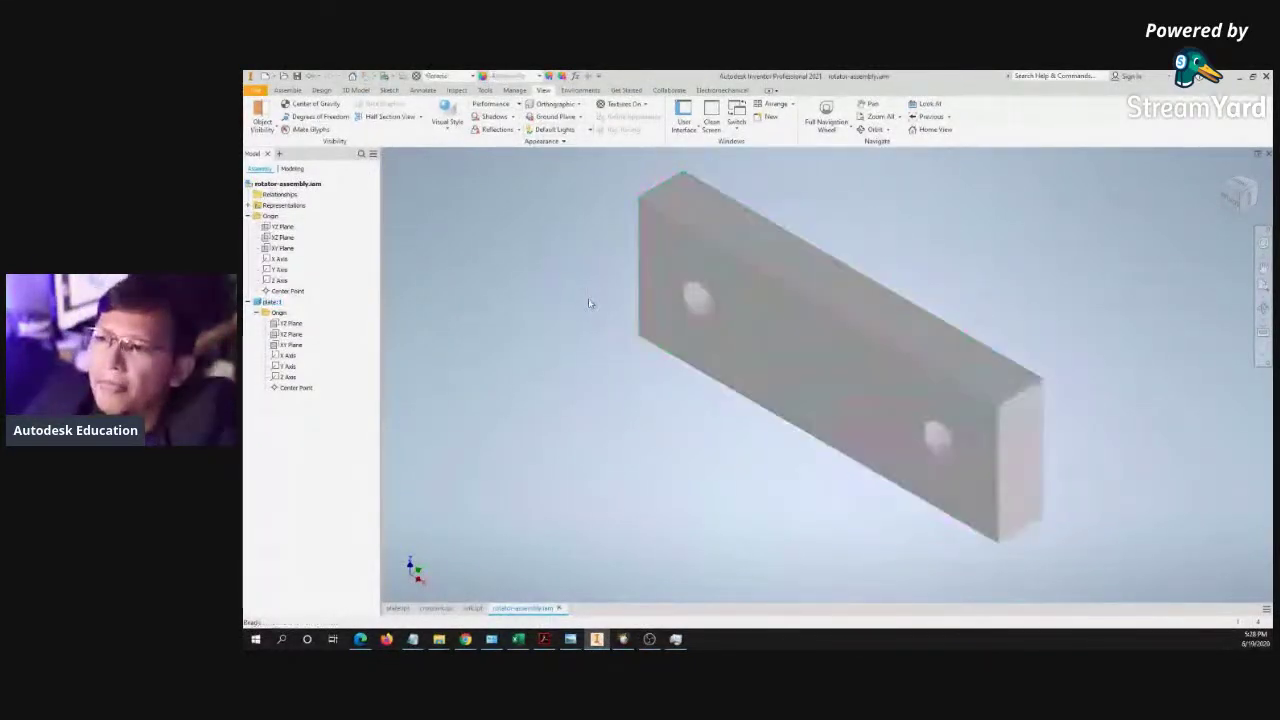
right_click(456, 217)
left_click(557, 390)
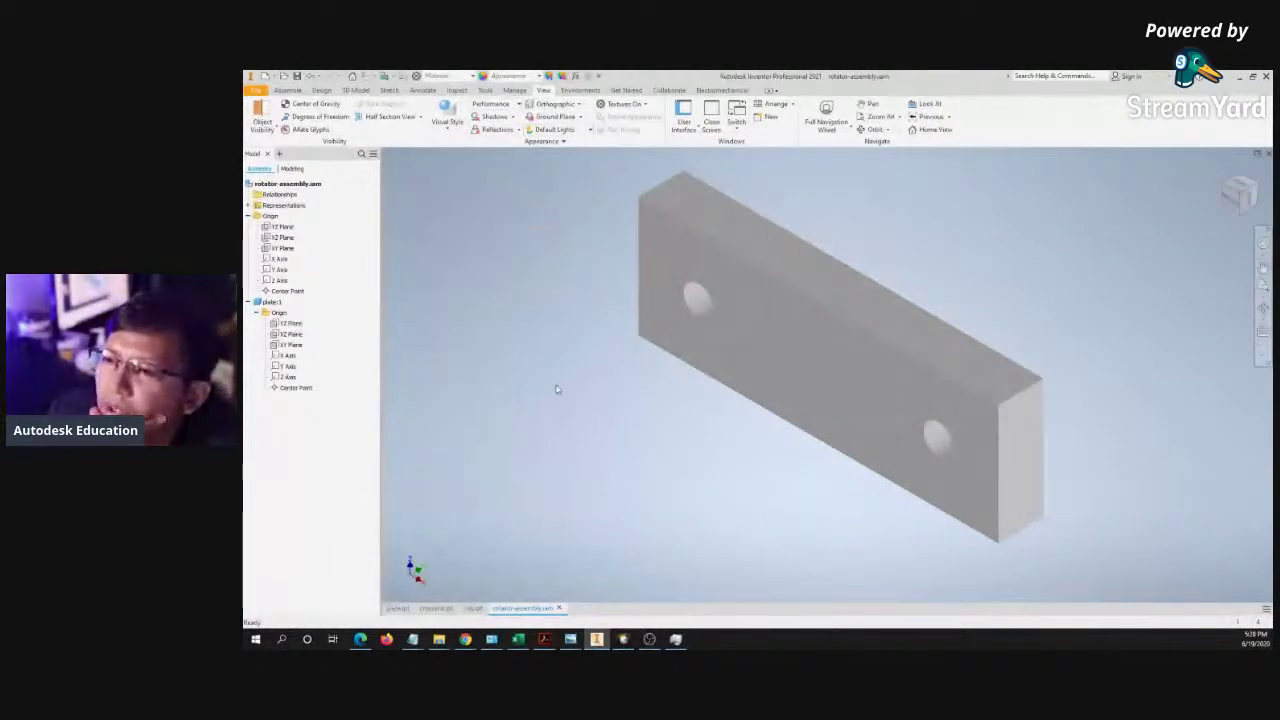
- Check the rotator assembly drawing in Windows Photo Viewer and return to the Inventor assembly
left_click(289, 91)
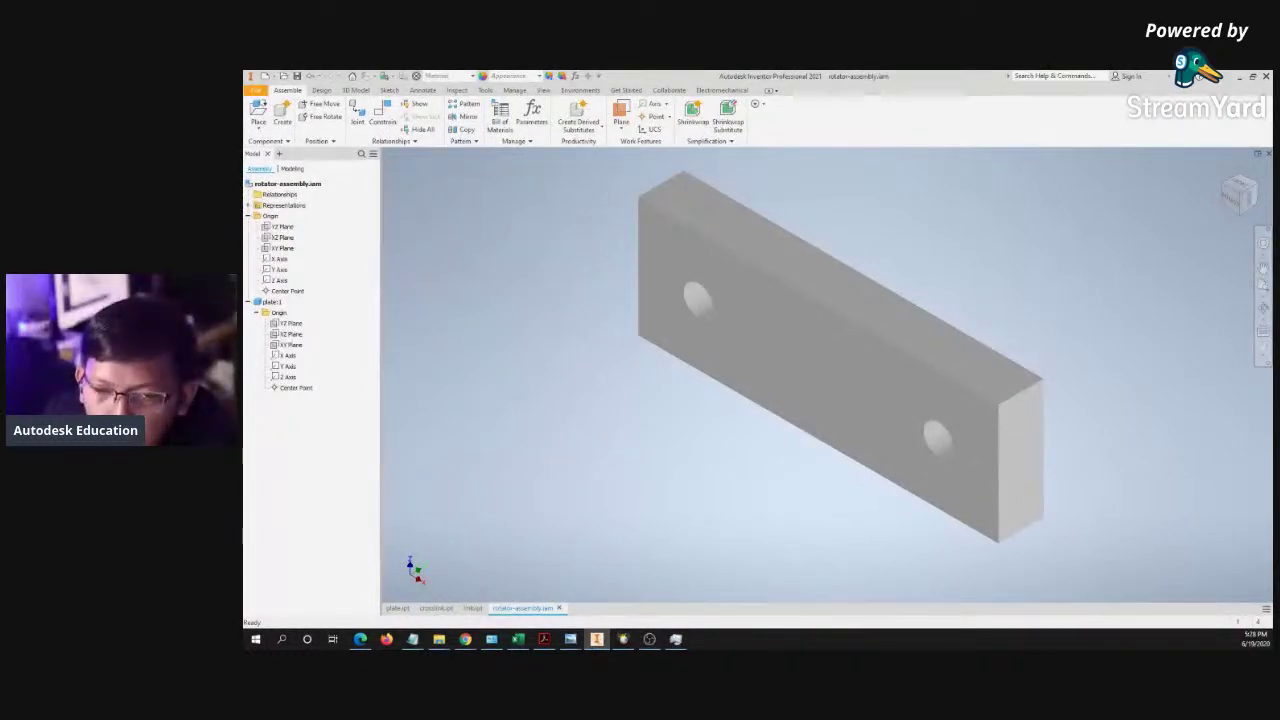
key("alt+Tab")
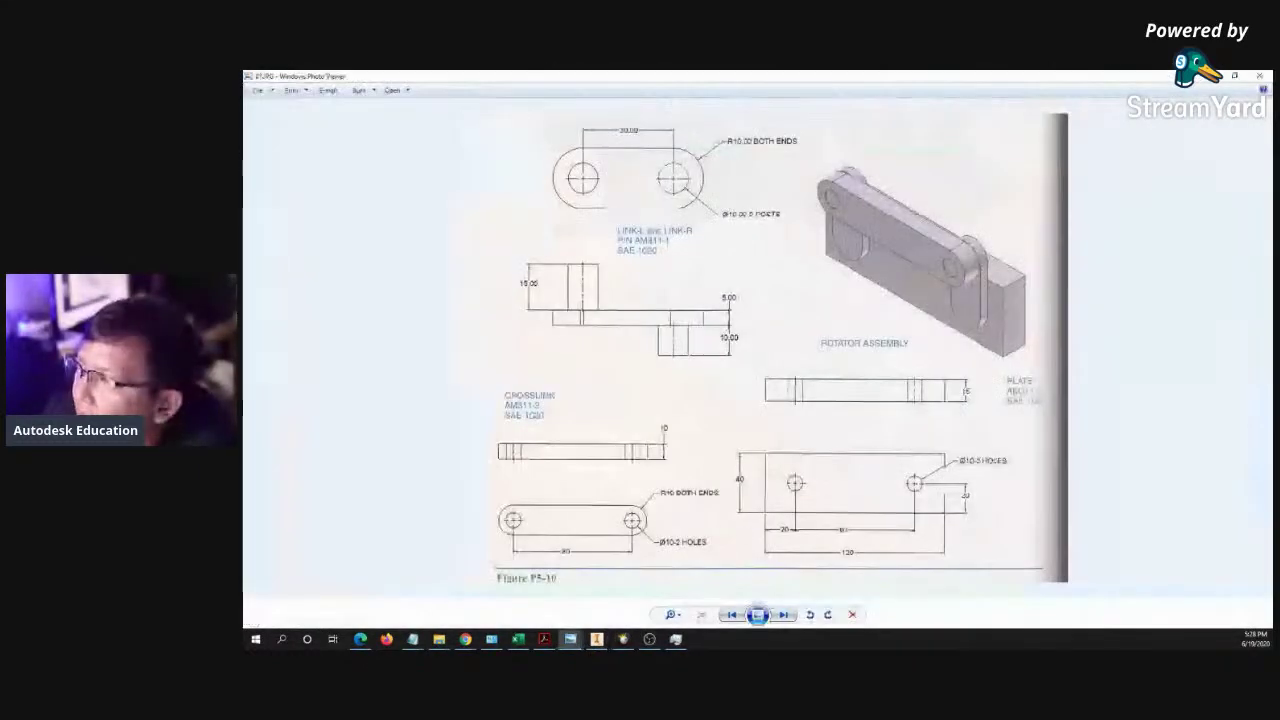
key("alt+Tab")
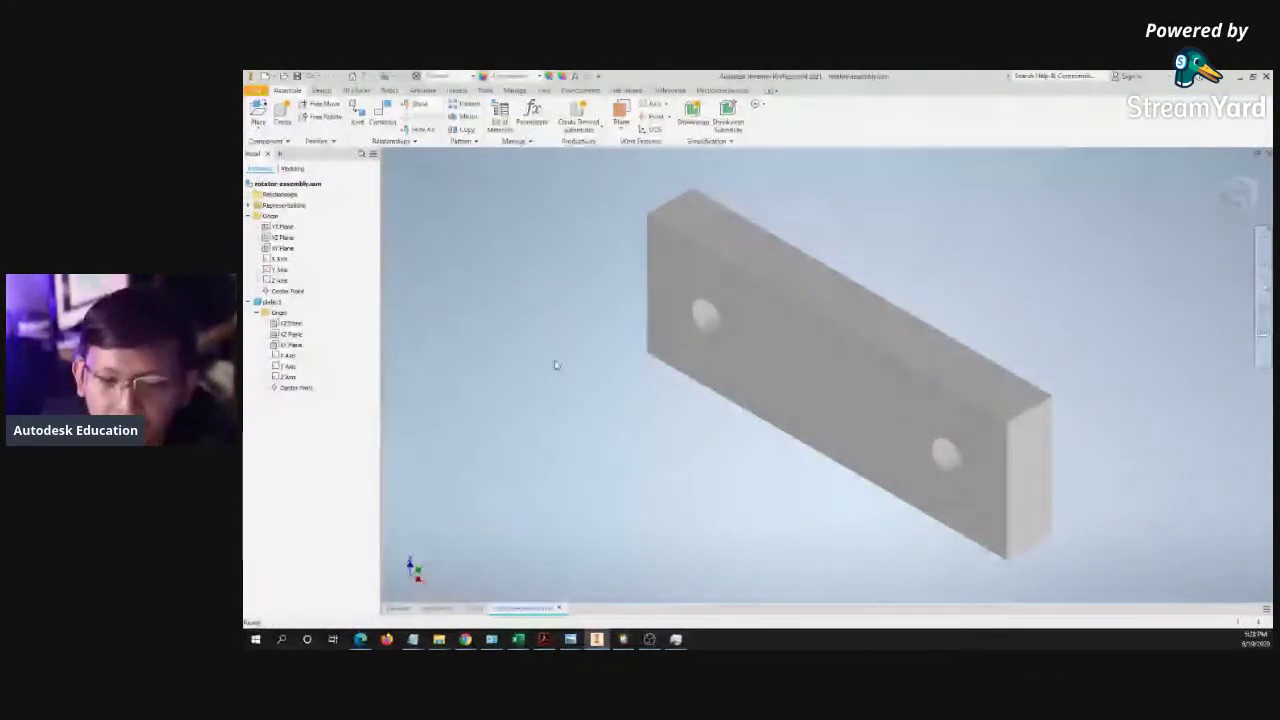
- Switch to LinkedIn in the browser, close the open chat window, and return to the Inventor assembly
key("alt+Tab")
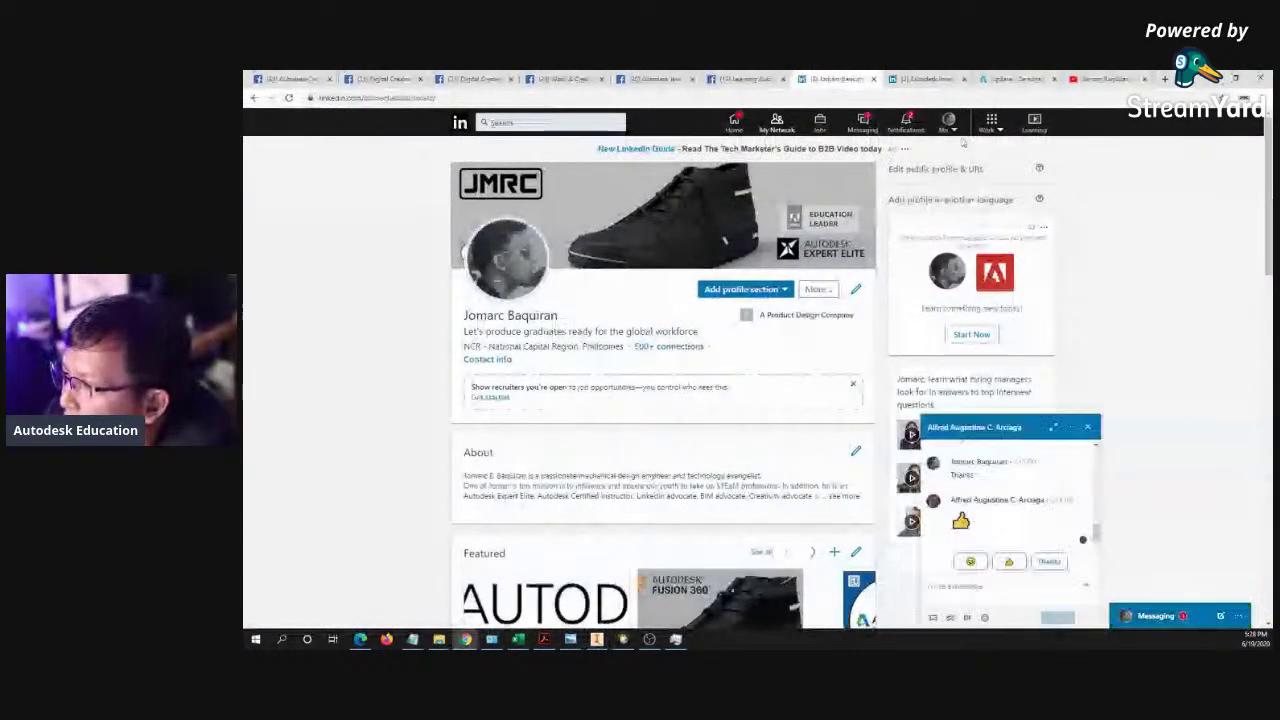
left_click(1088, 428)
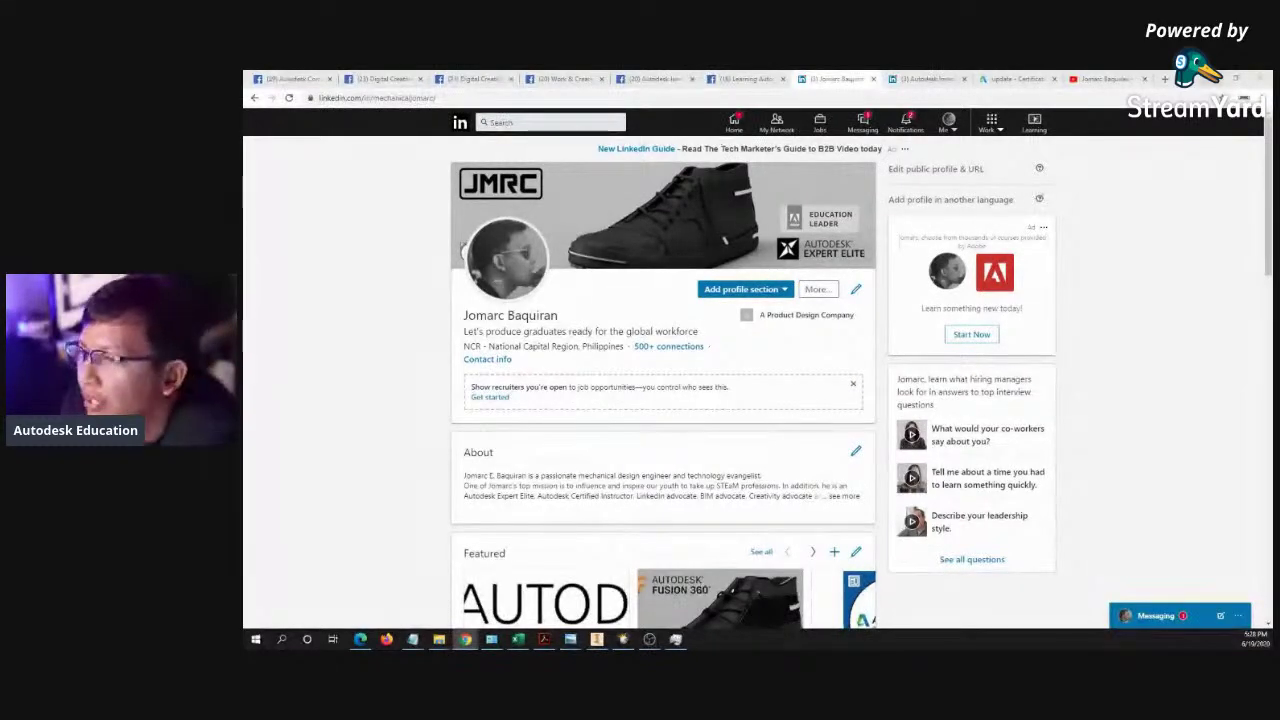
key("alt+Tab")
scroll(692, 234, "down", 2)
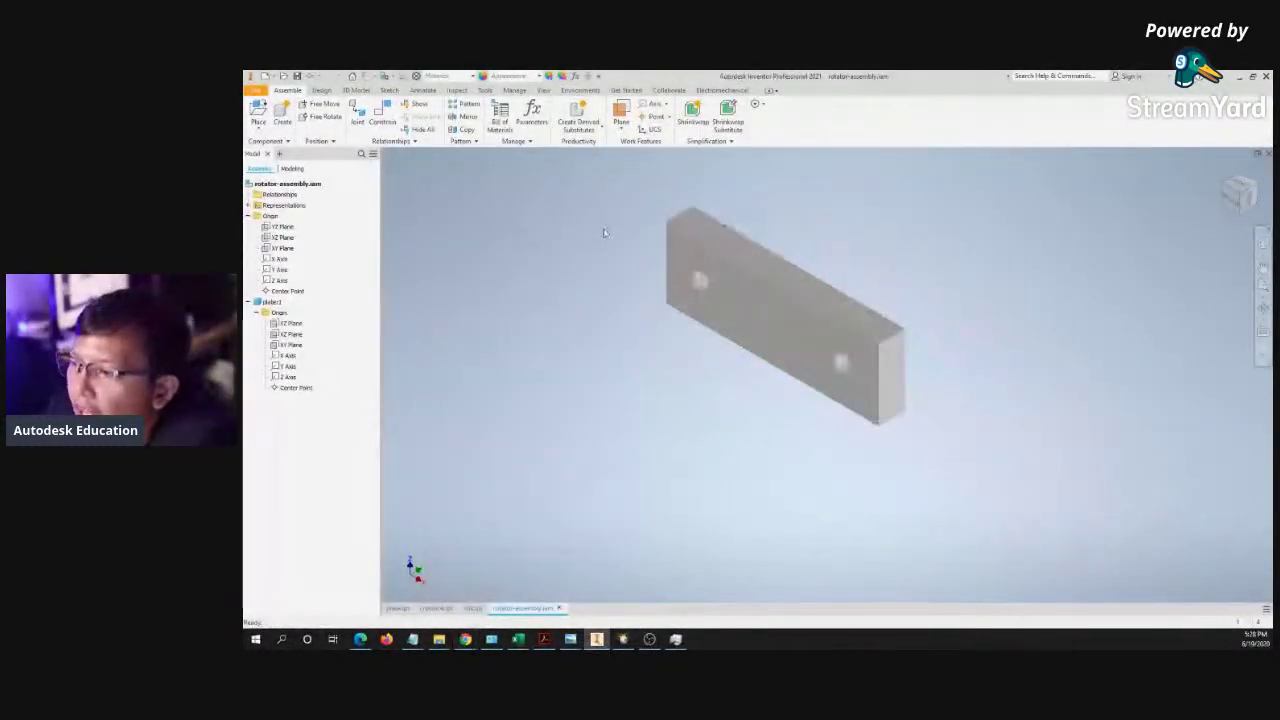
left_click(754, 311)
scroll(520, 245, "down", 1)
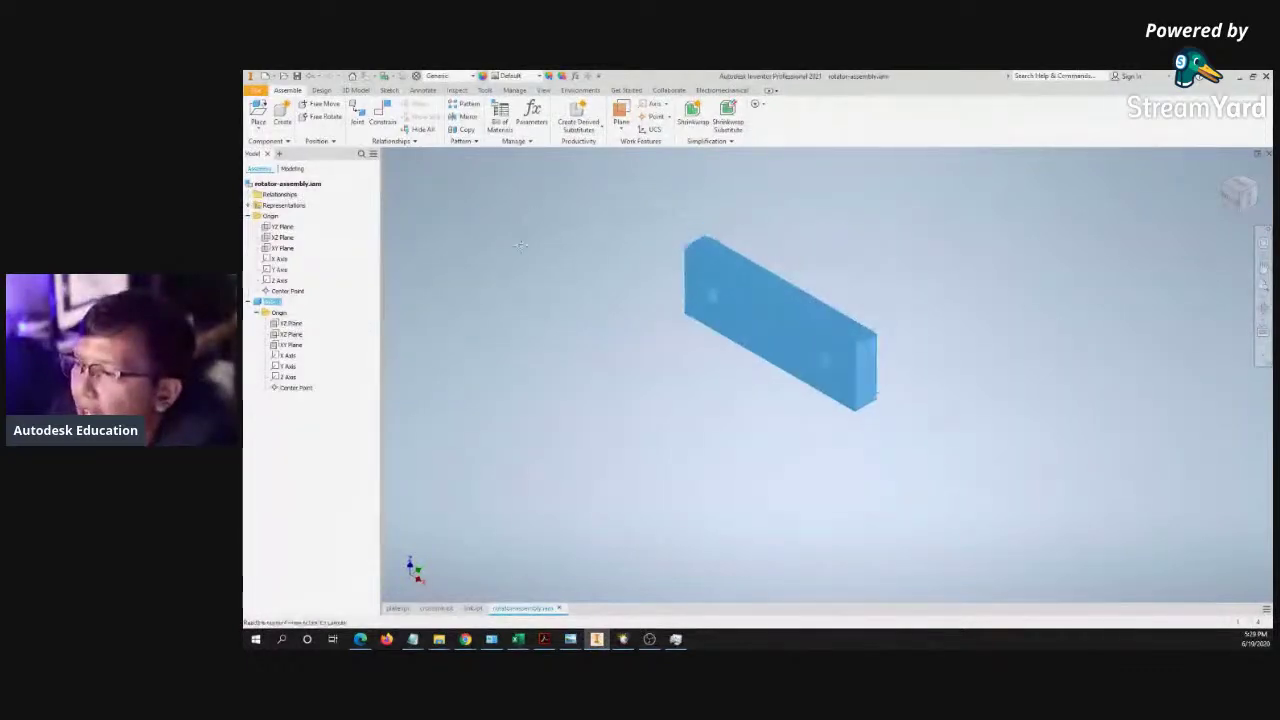
scroll(540, 243, "up", 4)
middle_click_drag(722, 287, 654, 260)
scroll(654, 260, "down", 1)
middle_click_drag(826, 274, 508, 224)
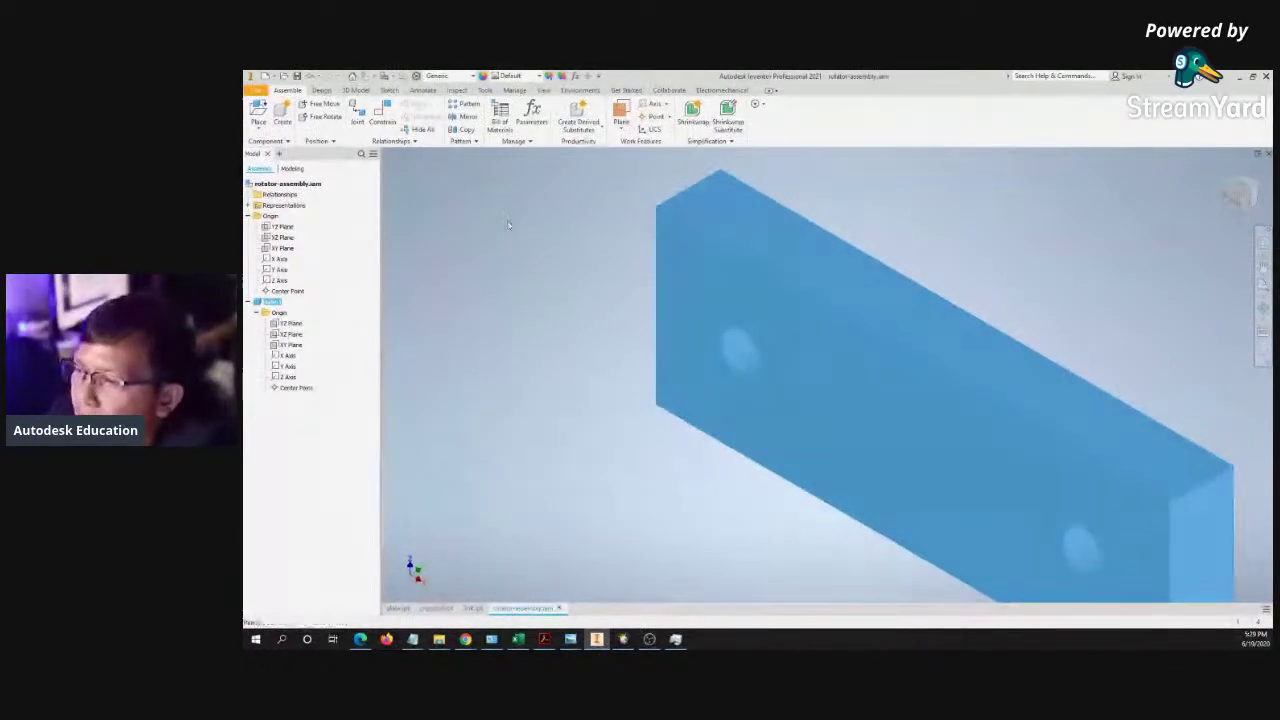
scroll(508, 225, "down", 2)
left_click(522, 234)
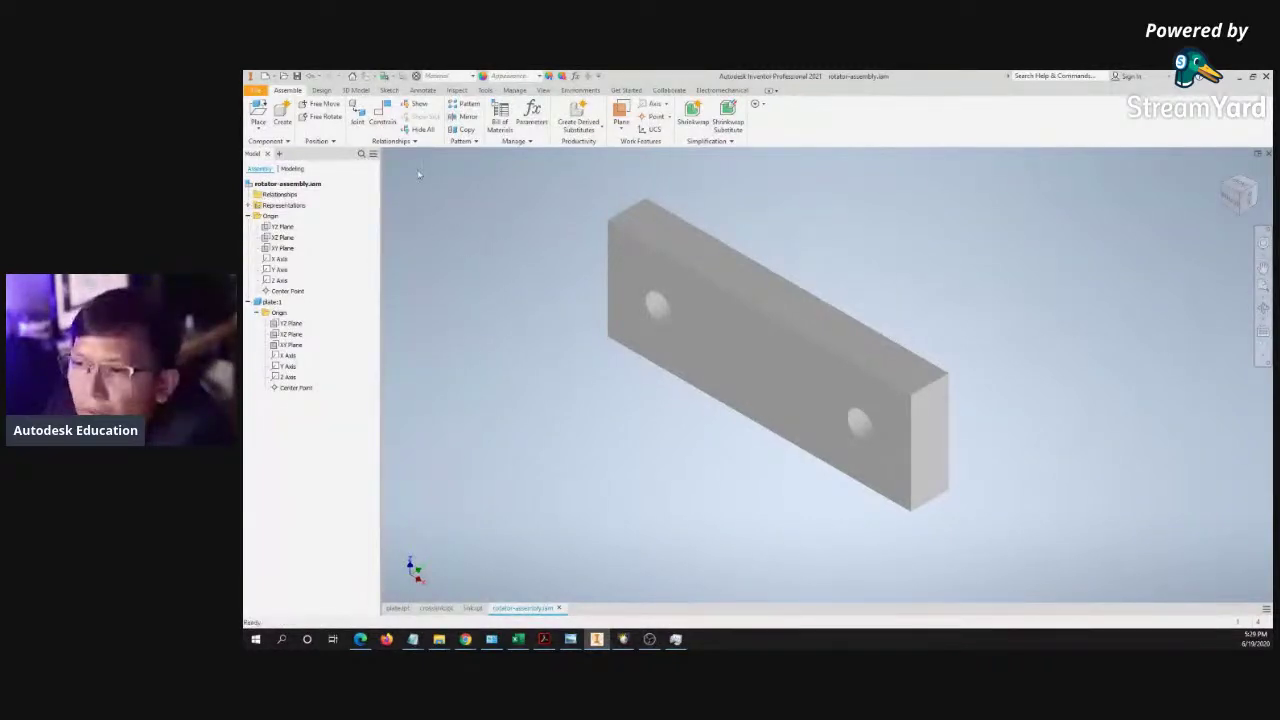
- Open the Joint command to examine its type, connect, and align options, and close it without placing a joint
left_click(361, 121)
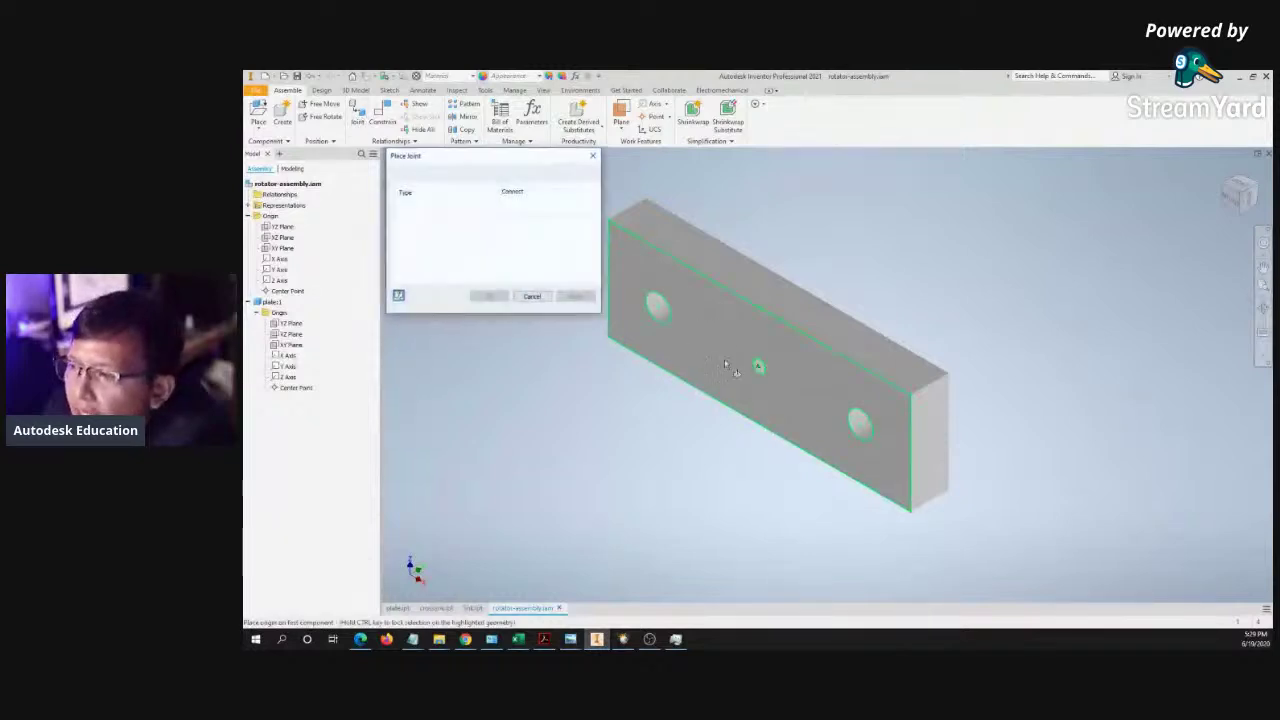
left_click_drag(495, 154, 524, 261)
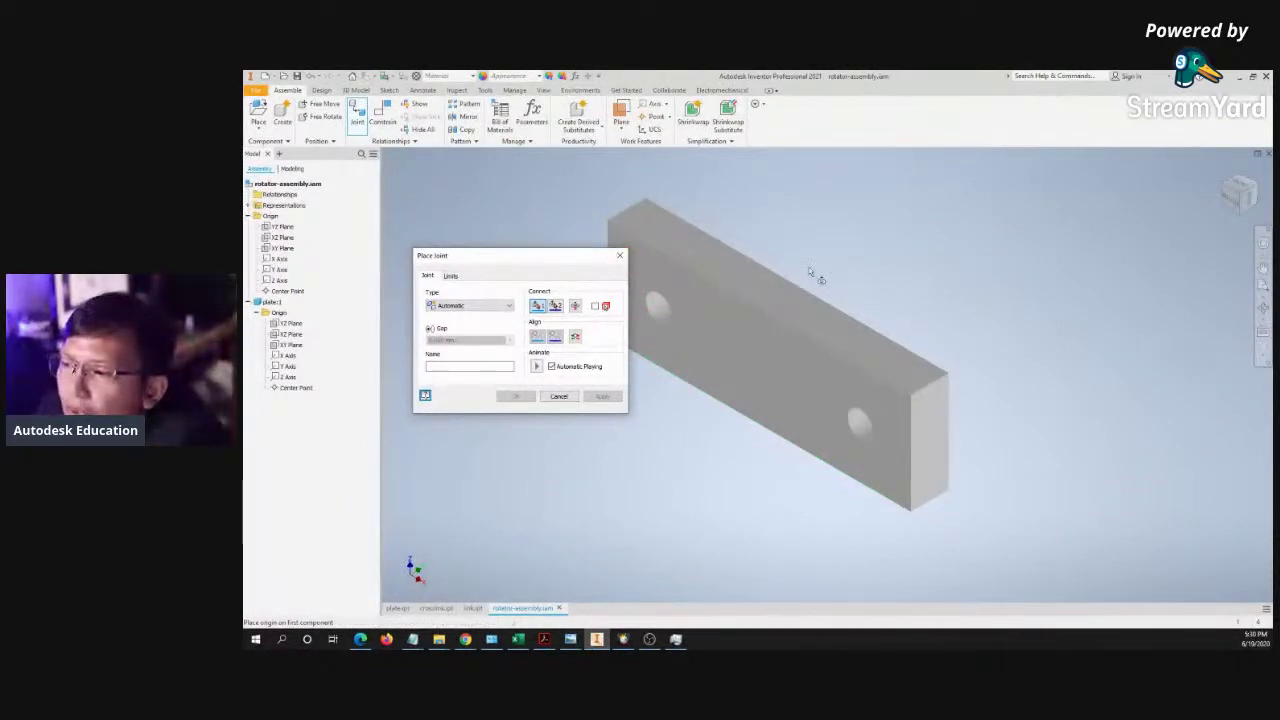
middle_click_drag(809, 272, 860, 270)
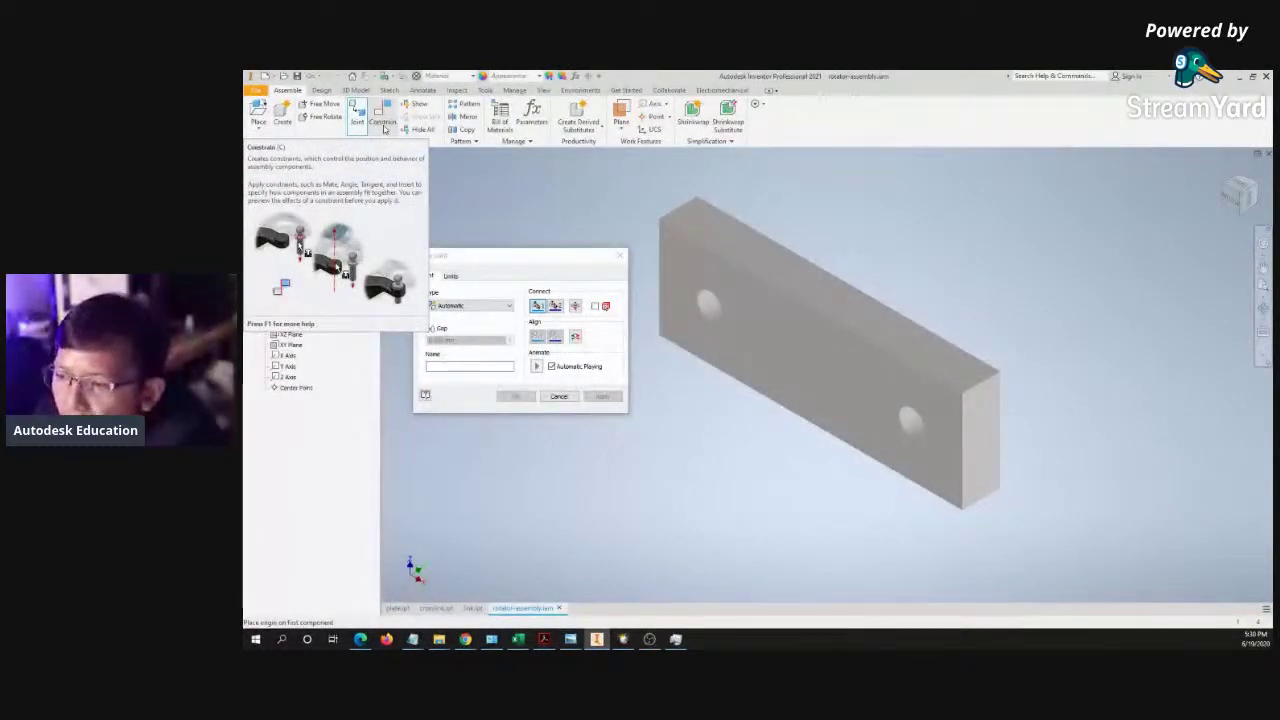
left_click(621, 258)
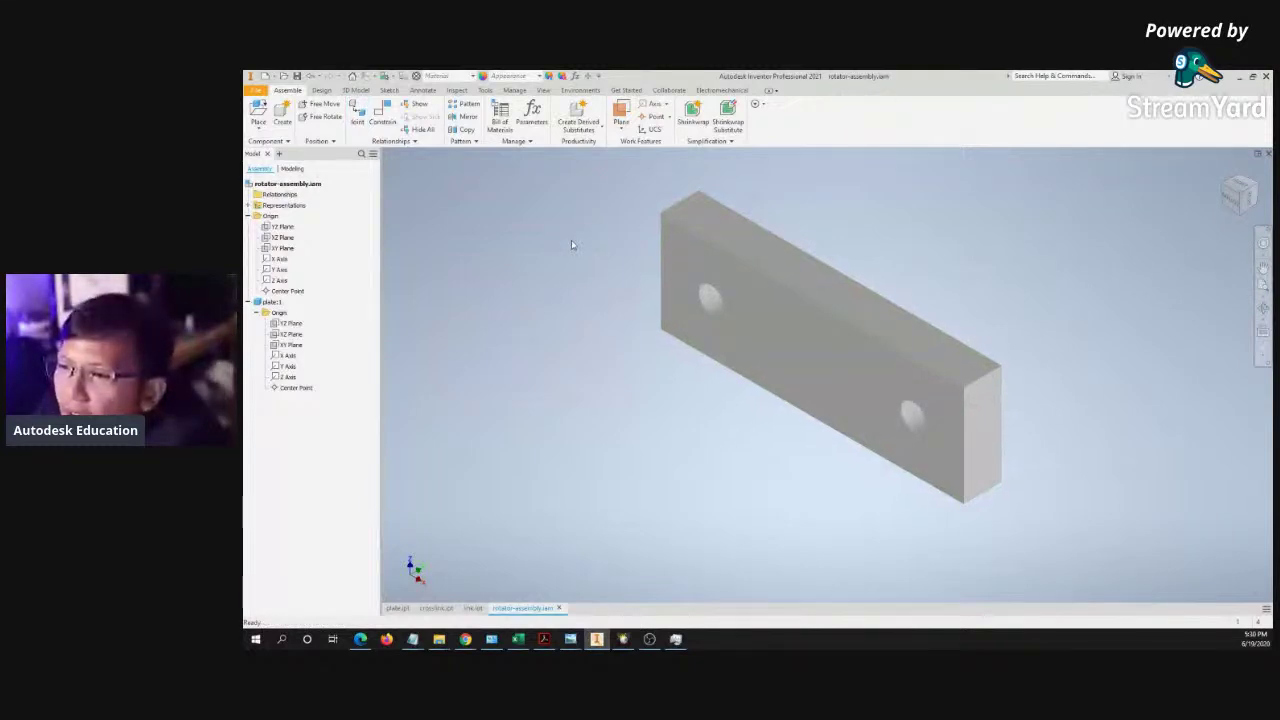
right_click(506, 209)
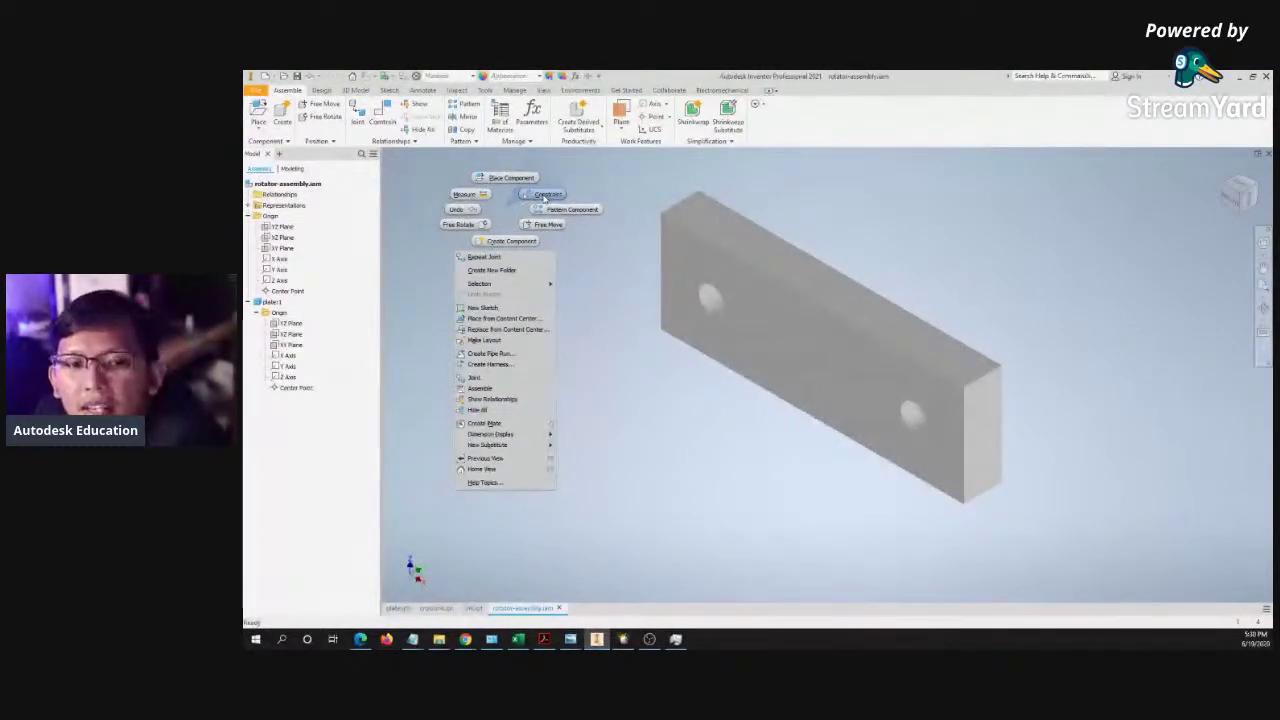
left_click(545, 195)
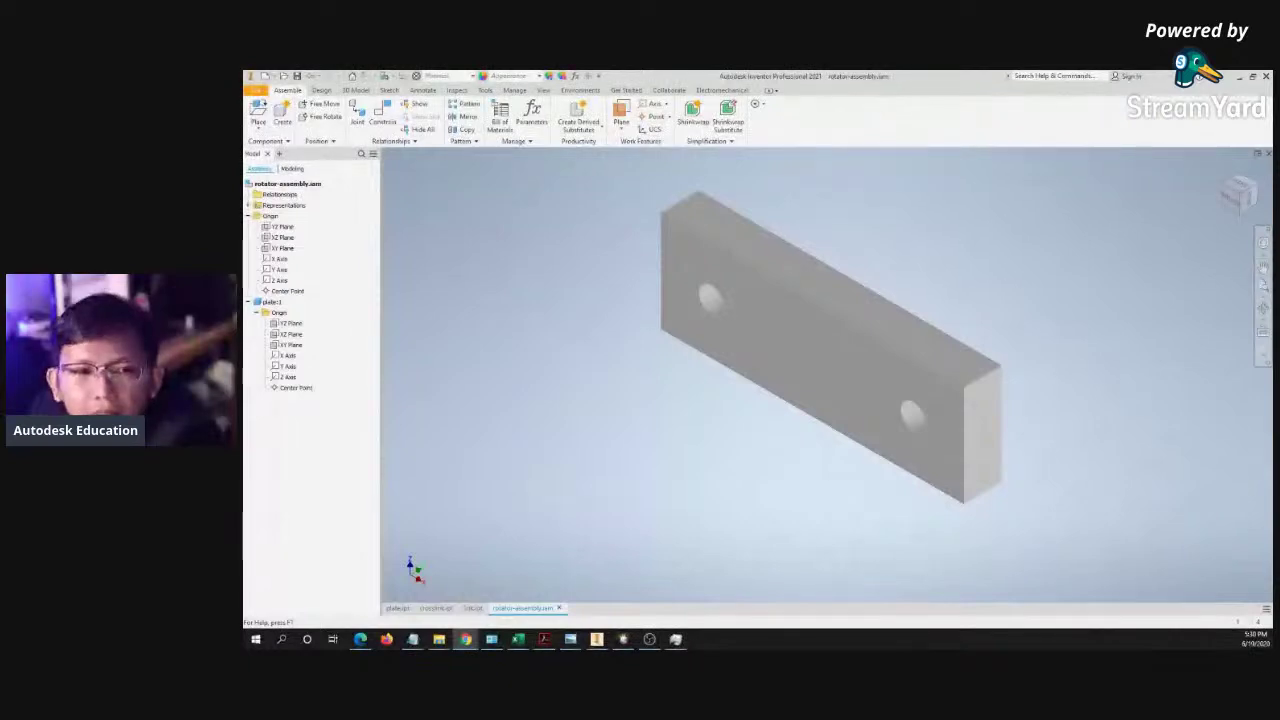
left_click(692, 340)
middle_click_drag(604, 295, 623, 283)
left_click(586, 289)
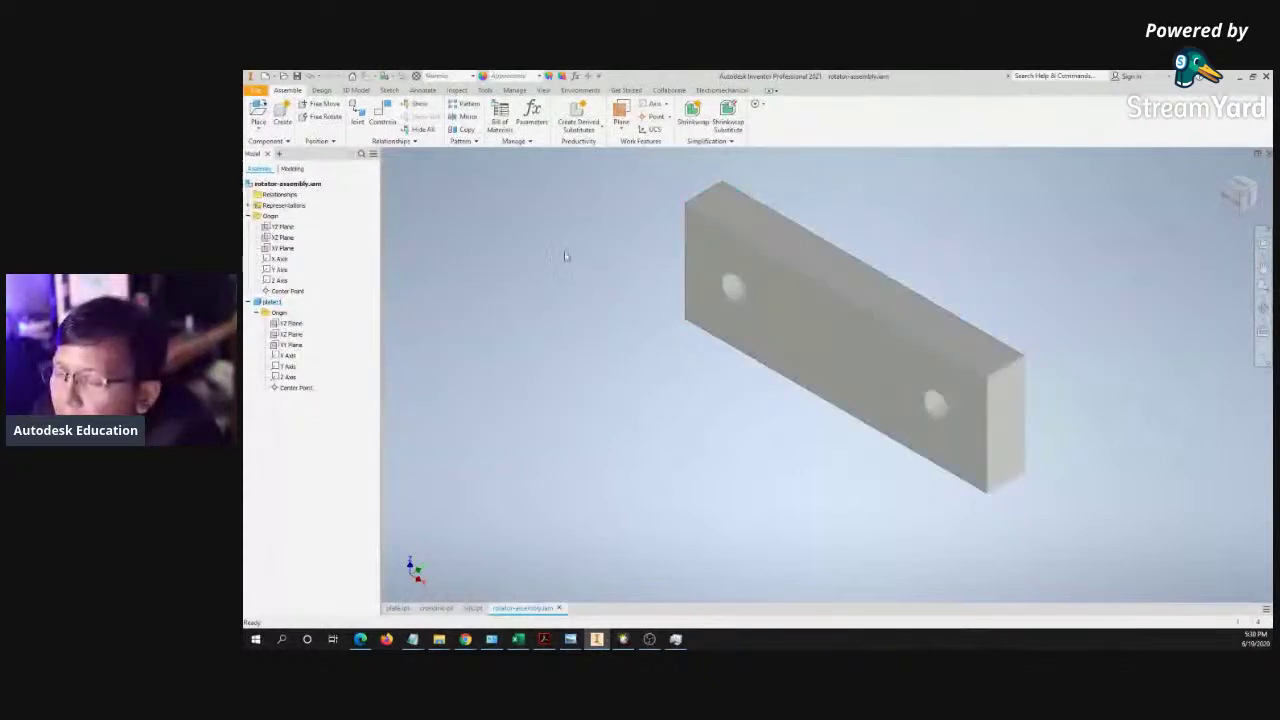
- Start the Constrain command and look through its Motion, Transitional, and Constraint Set options before returning to the Assembly constraint types
right_click(565, 250)
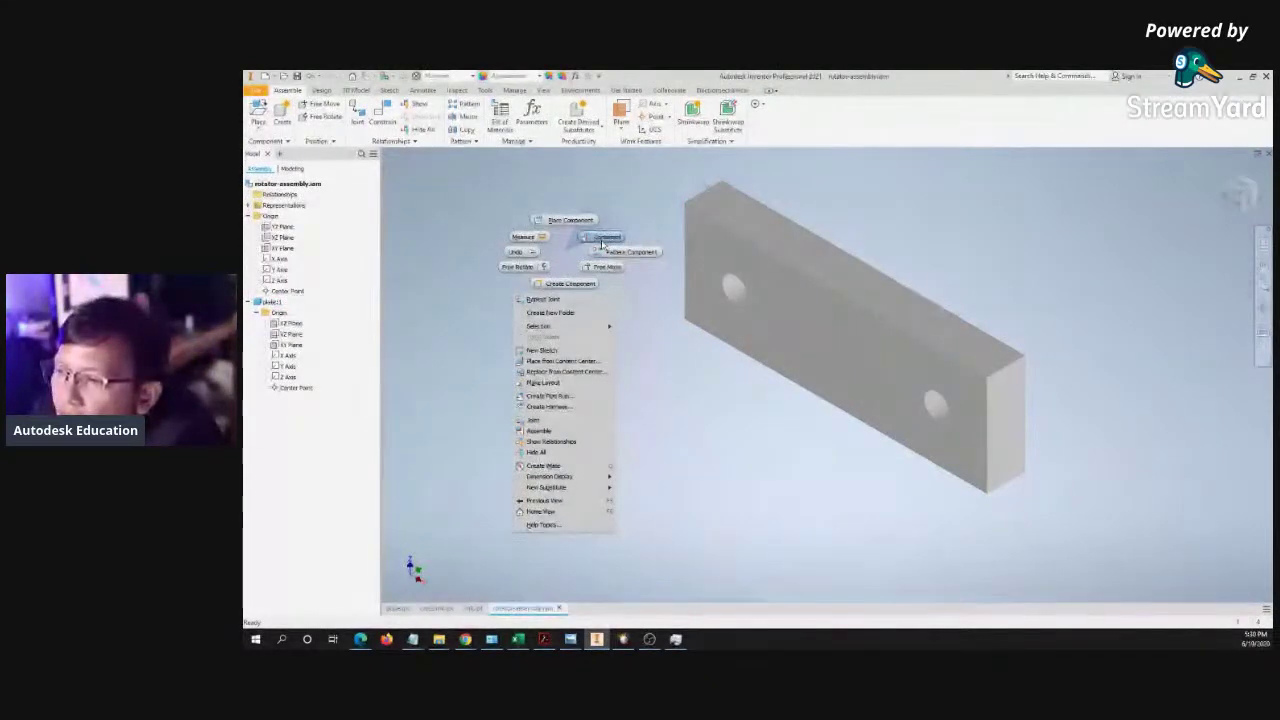
left_click(602, 240)
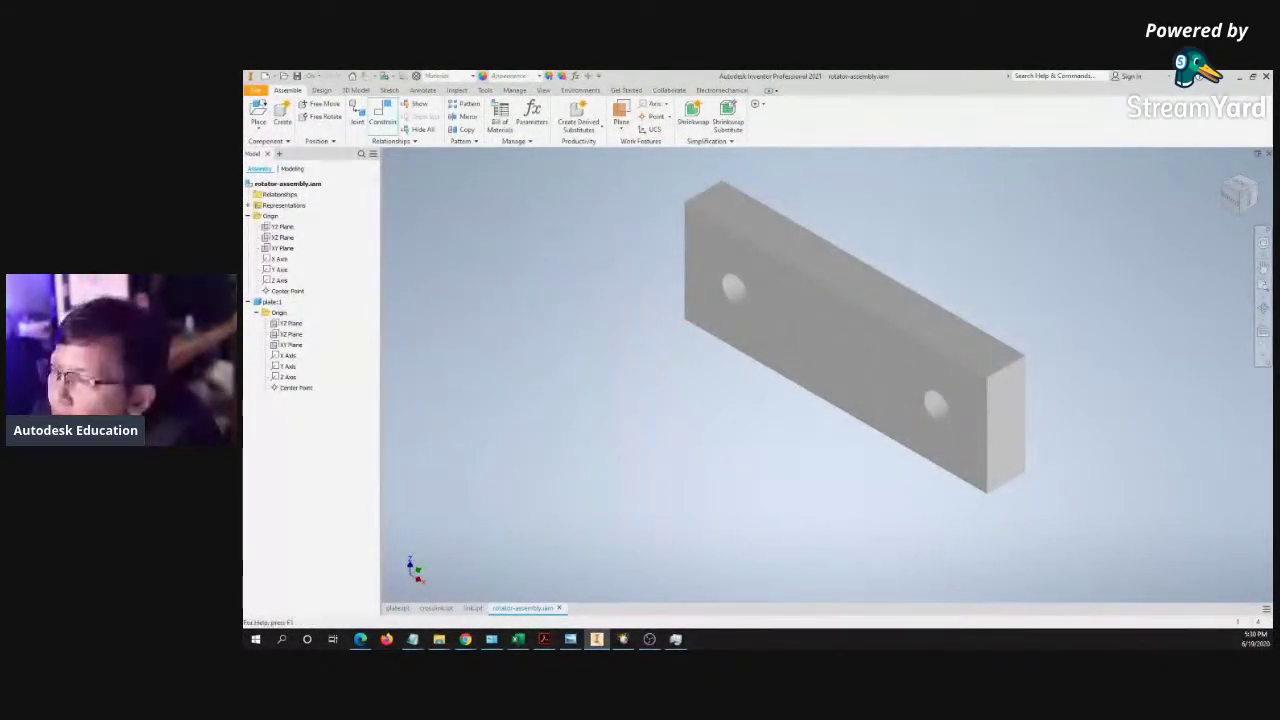
left_click_drag(889, 236, 1103, 205)
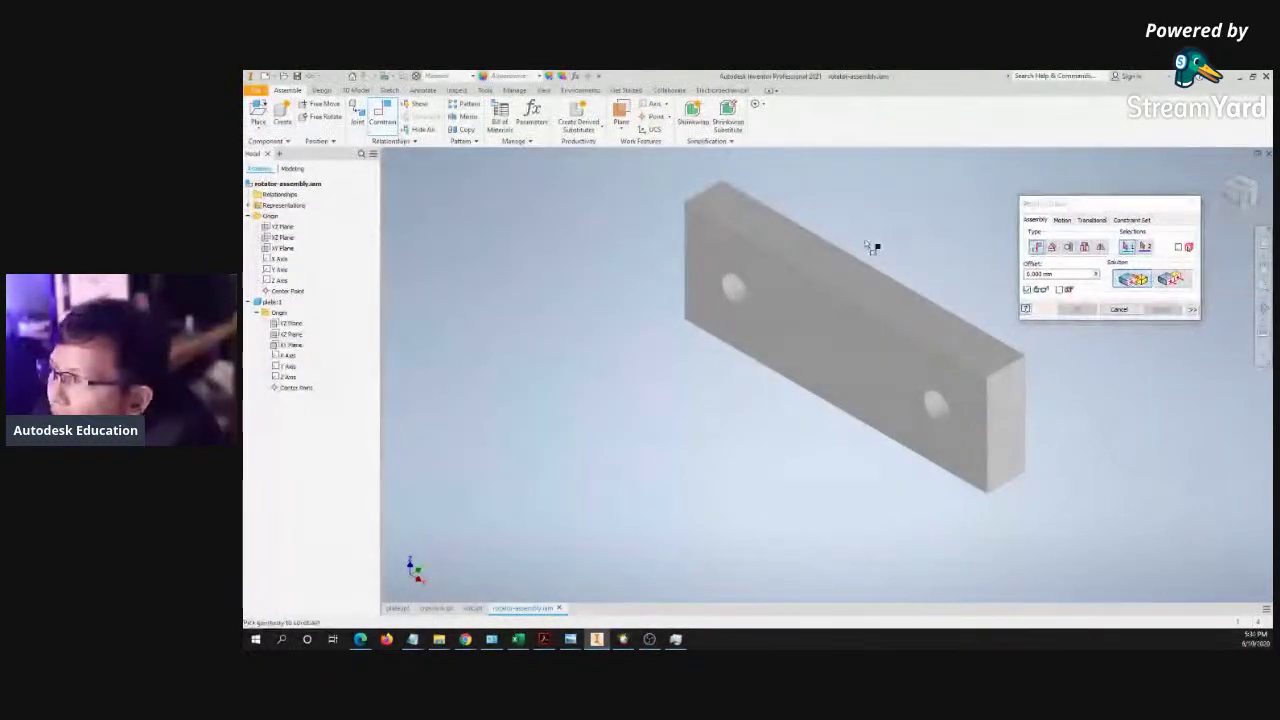
middle_click_drag(903, 236, 839, 244)
left_click_drag(1118, 204, 1080, 218)
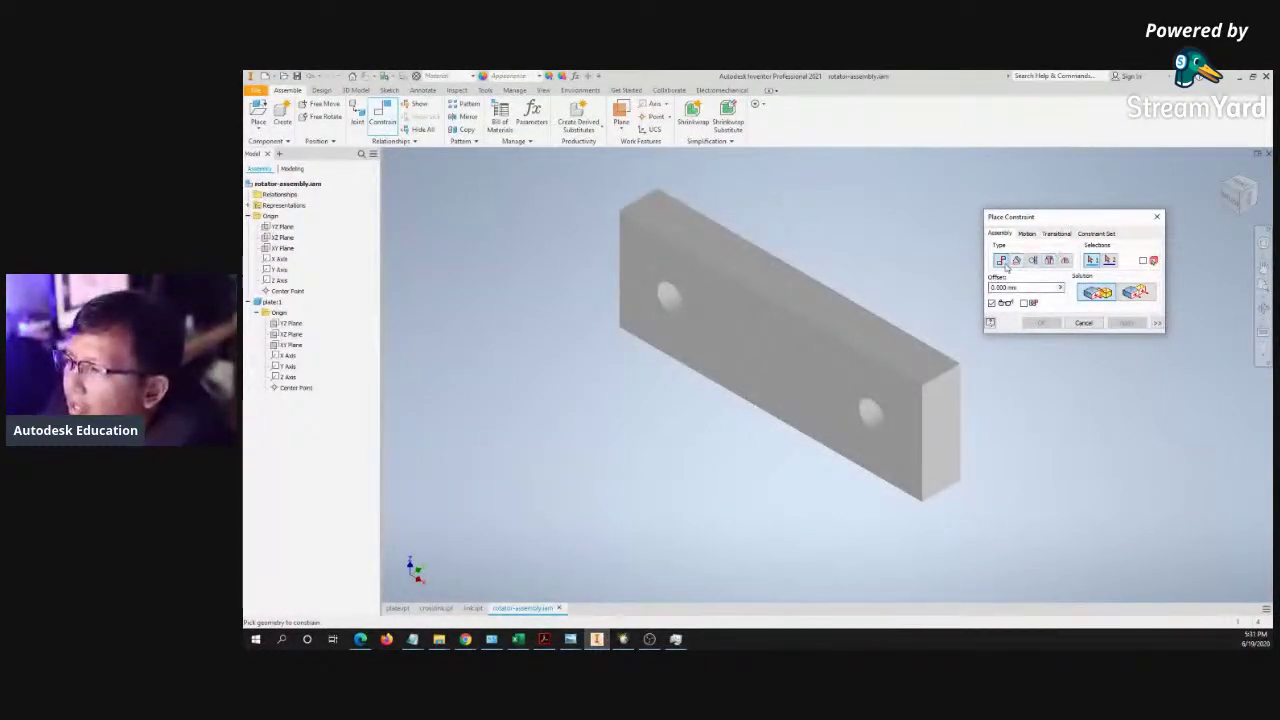
left_click(1028, 234)
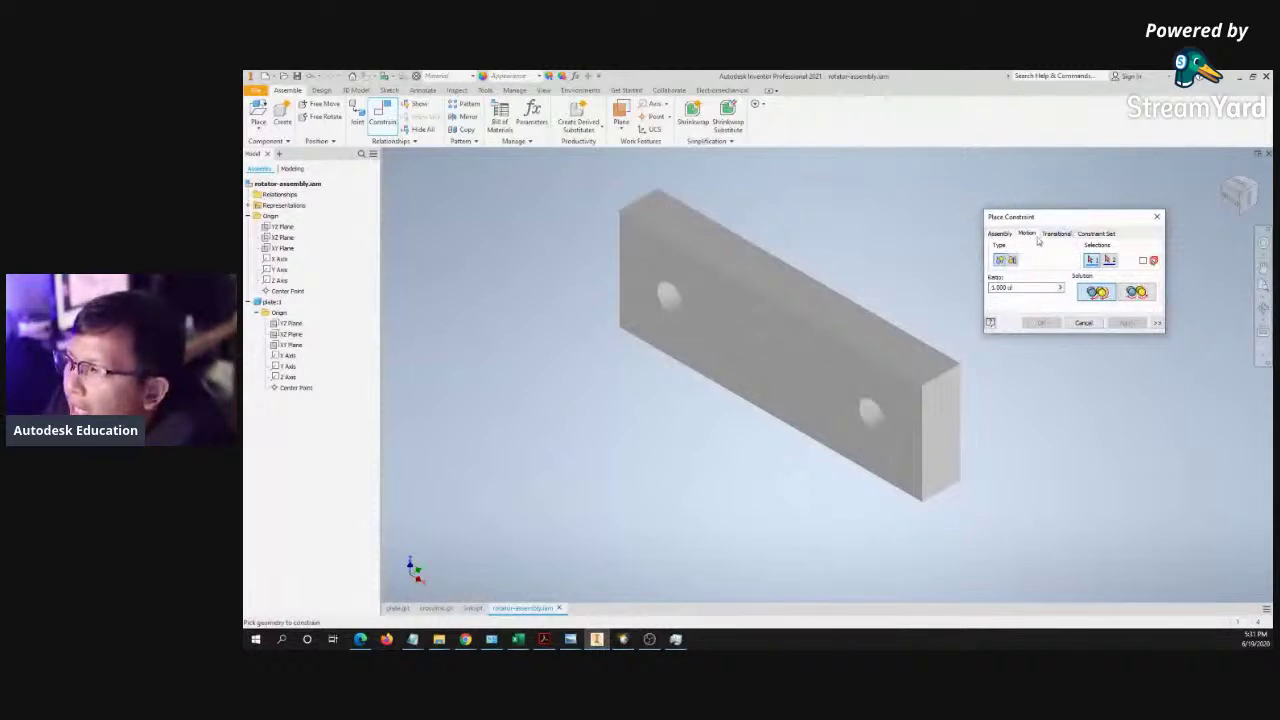
left_click(1055, 235)
left_click(1100, 234)
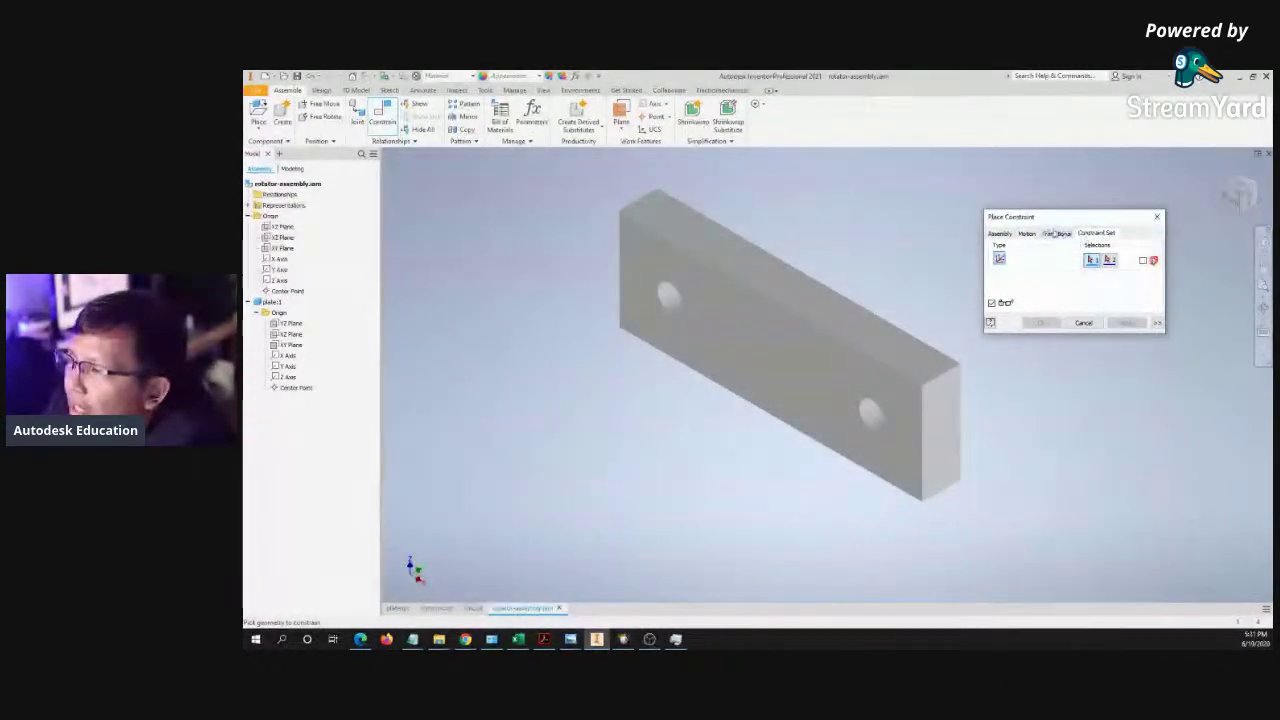
left_click(1058, 234)
left_click(1032, 234)
left_click(1097, 234)
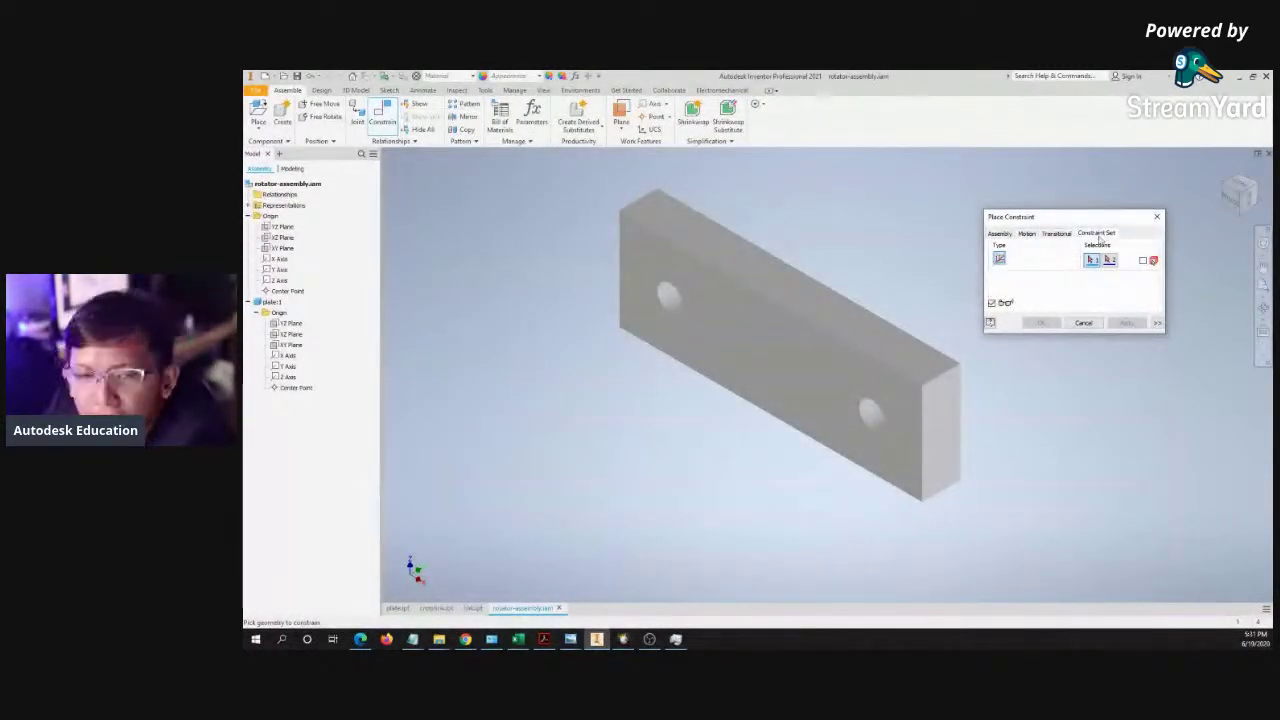
left_click(999, 236)
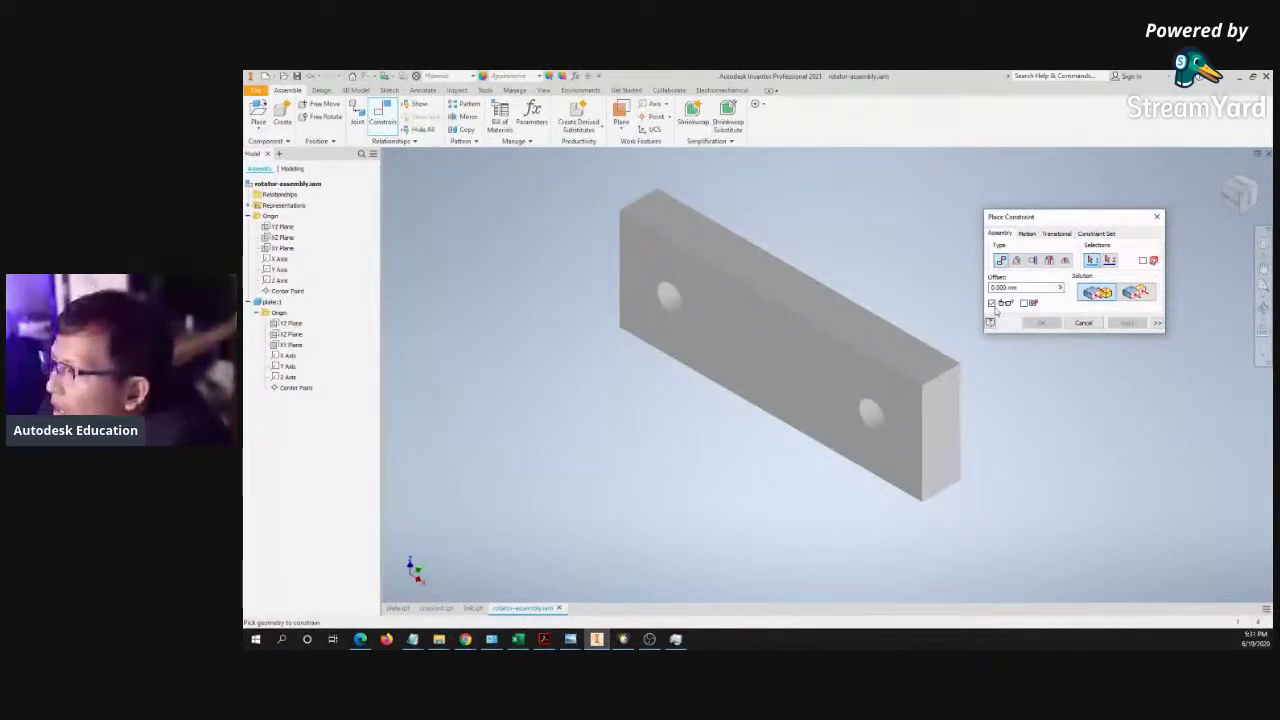
- Examine the Angle, Tangent, Insert, and Symmetry constraint types with their solutions, and return to the Mate type
left_click(1016, 261)
left_click(1033, 261)
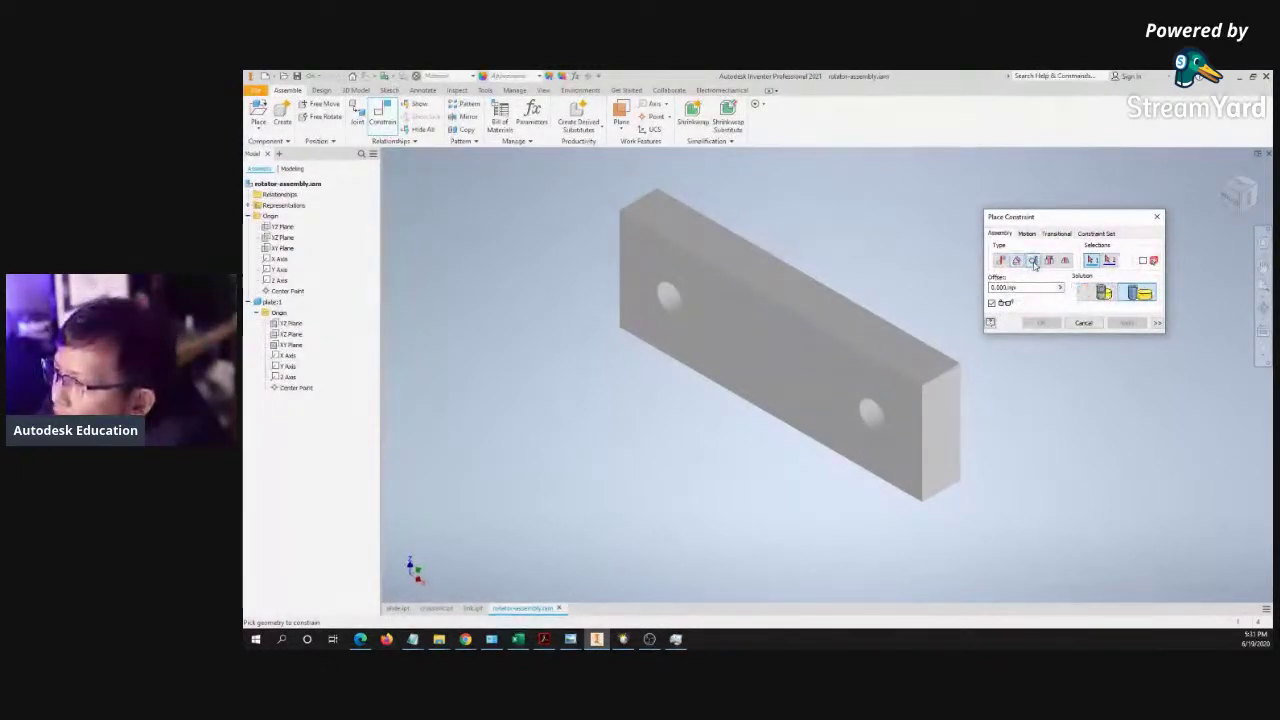
left_click(1017, 261)
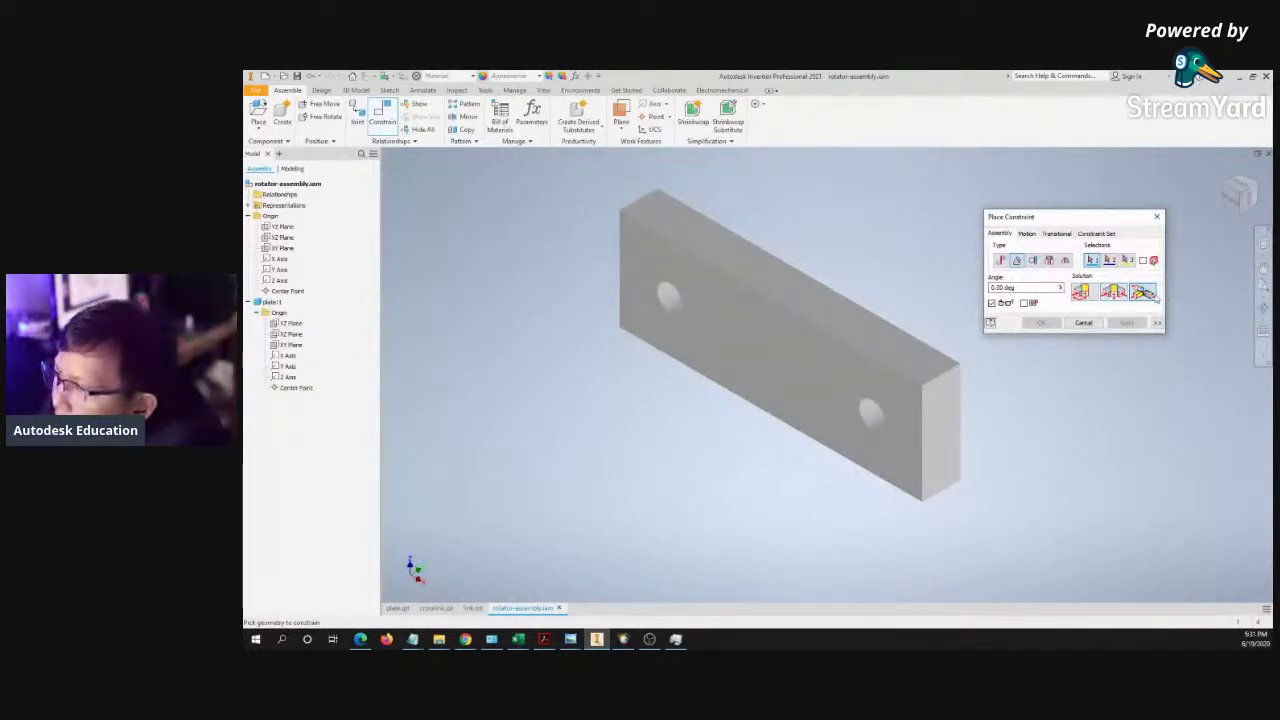
left_click(1034, 262)
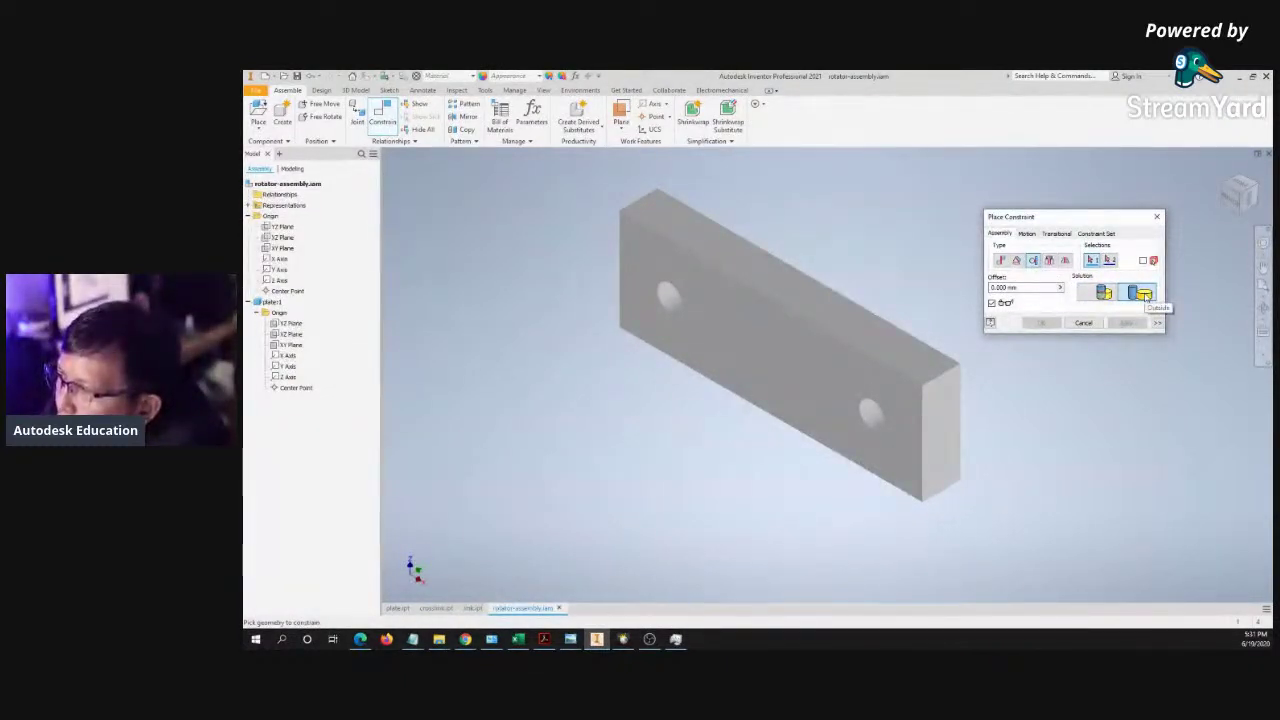
left_click(1049, 260)
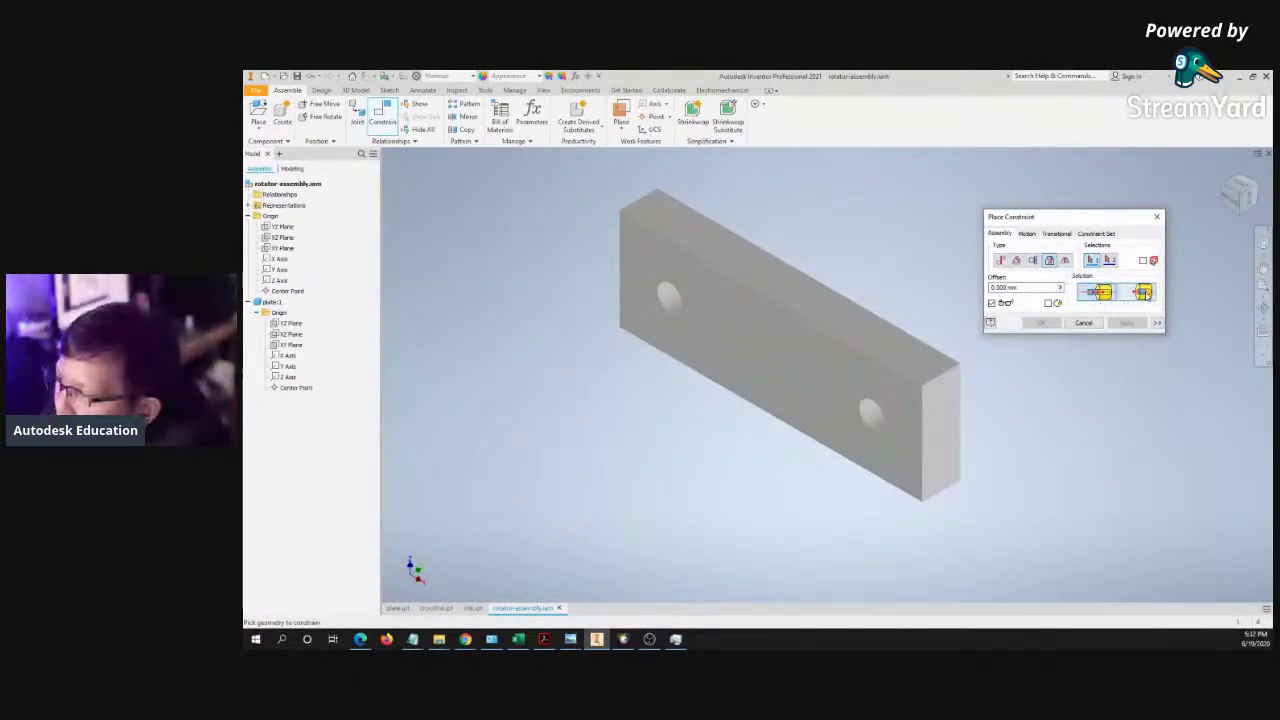
left_click(1066, 261)
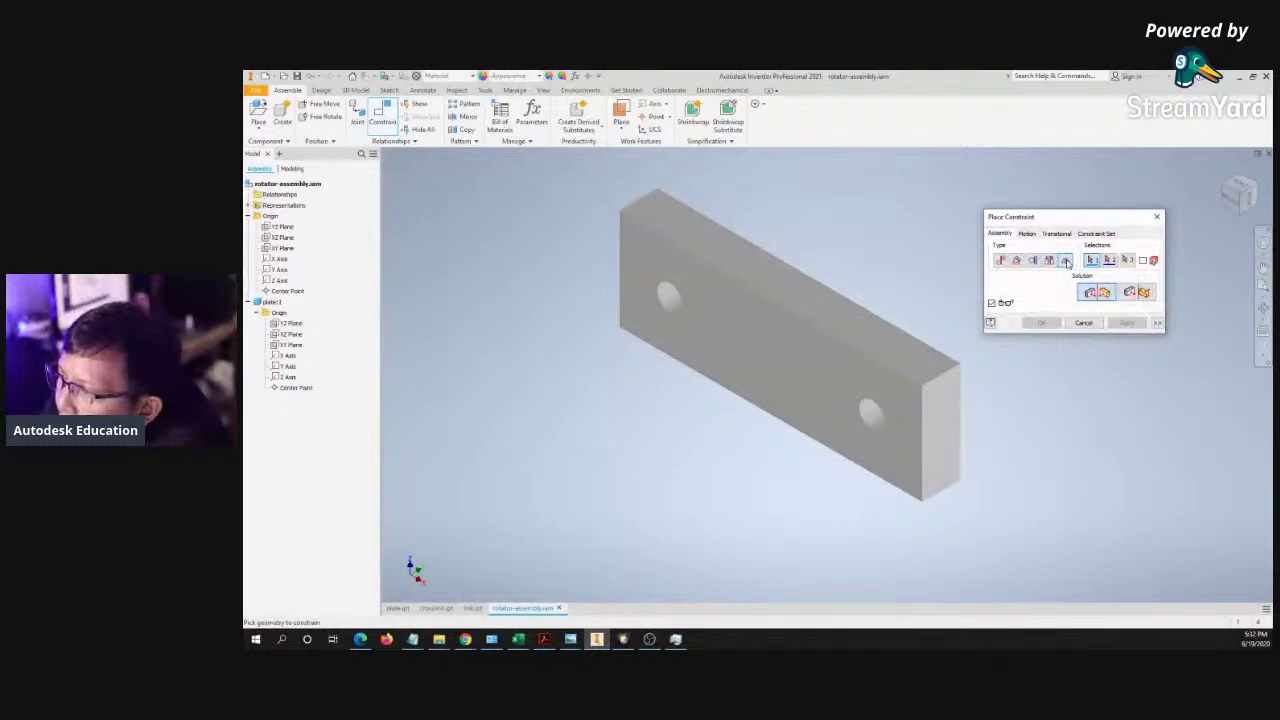
left_click(1001, 261)
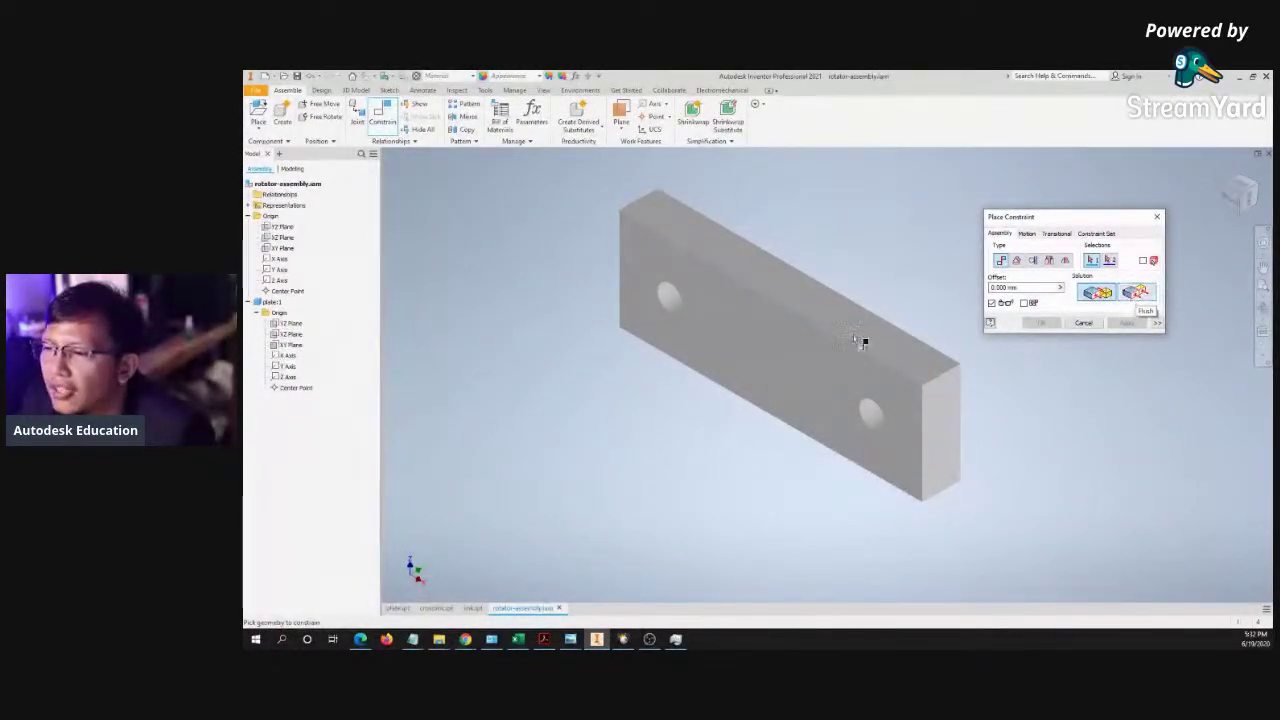
- Apply a Mate constraint between the plate's YZ plane and the assembly's YZ plane
middle_click_drag(571, 246, 579, 251)
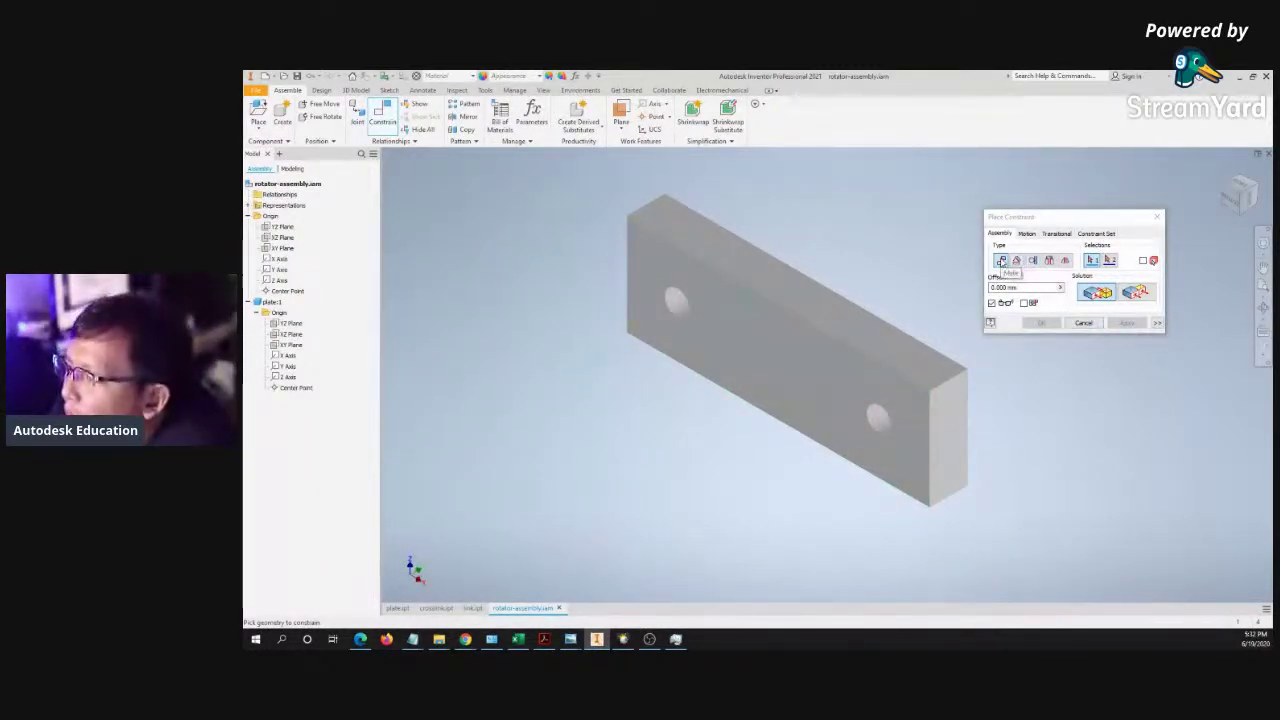
left_click(1001, 261)
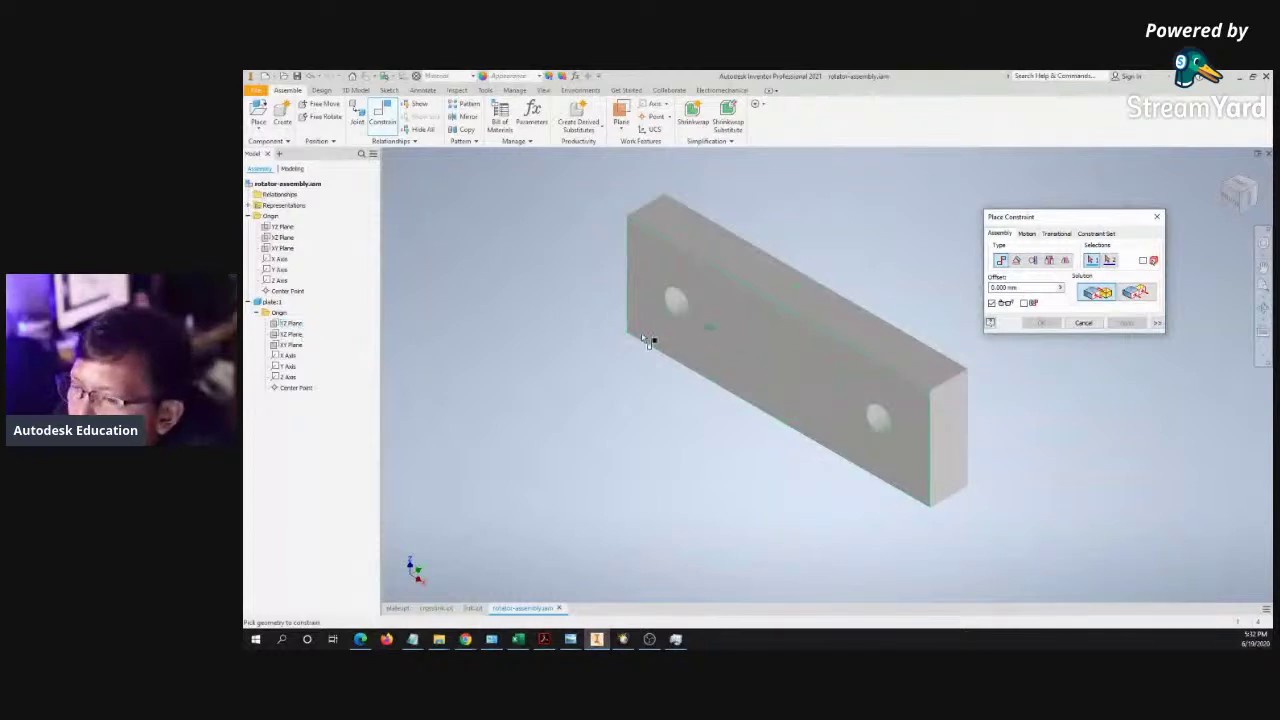
left_click(292, 324)
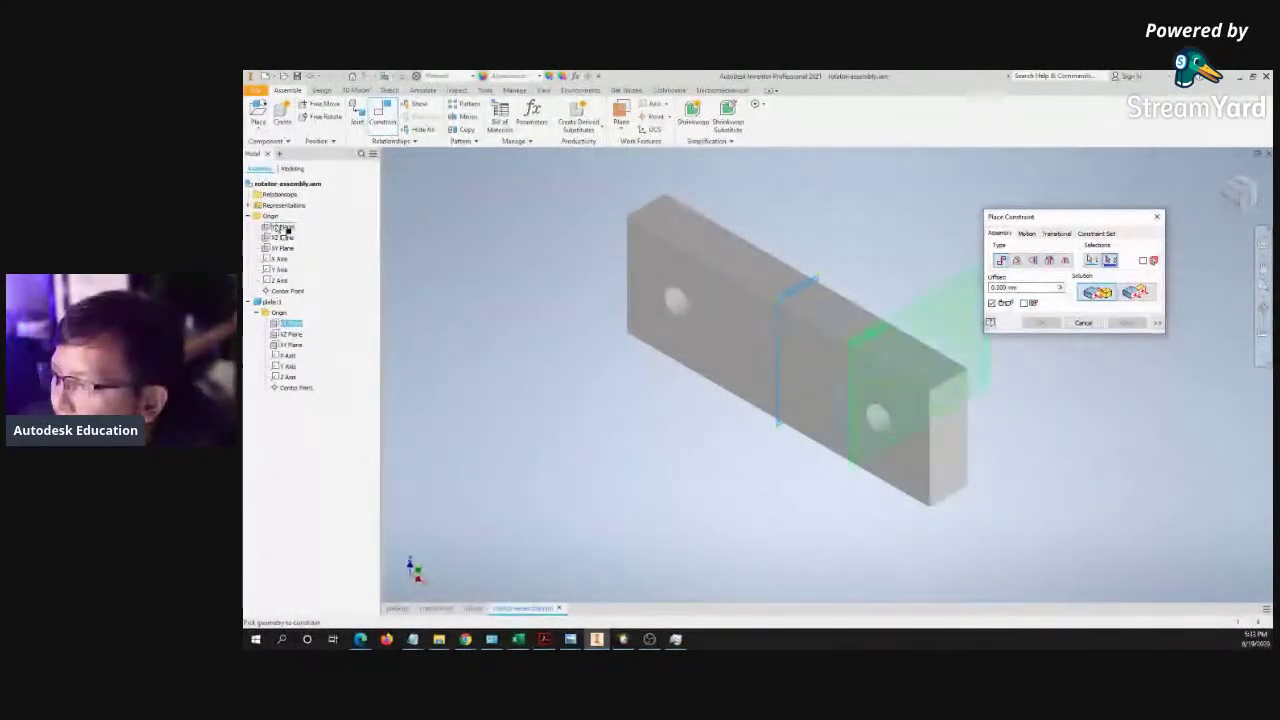
left_click(278, 228)
middle_click_drag(758, 324, 644, 311)
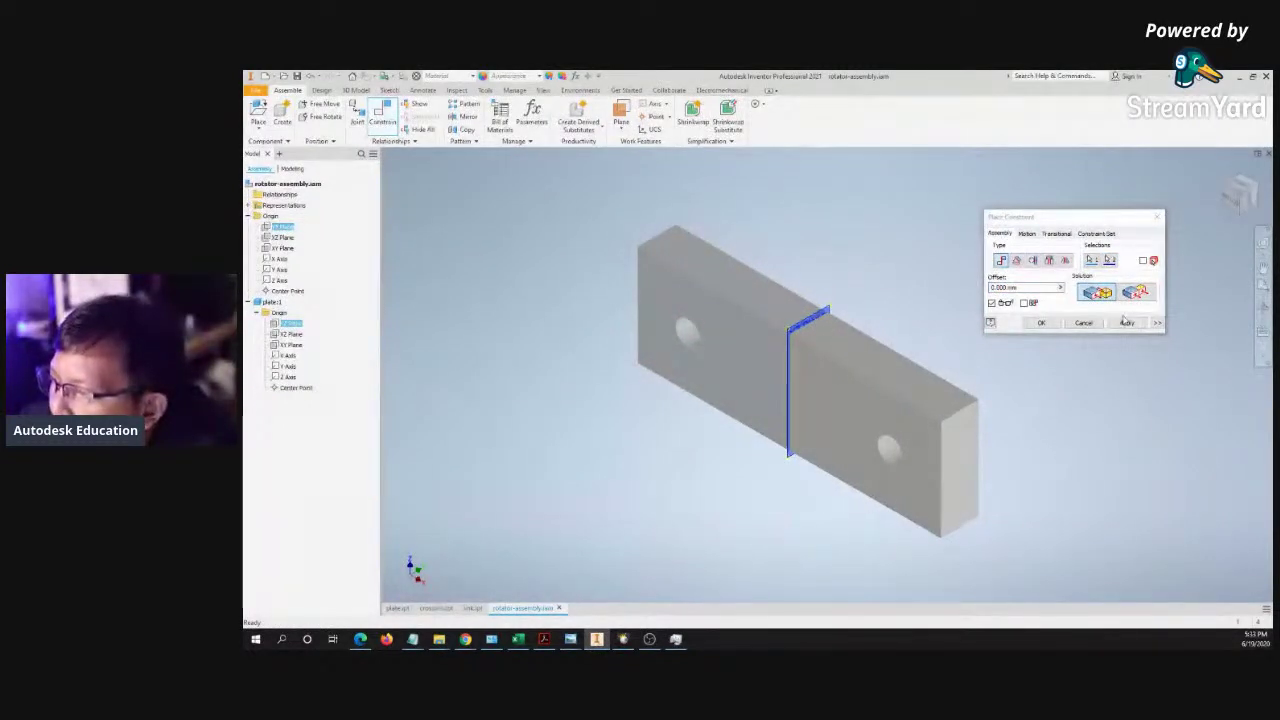
left_click(1042, 324)
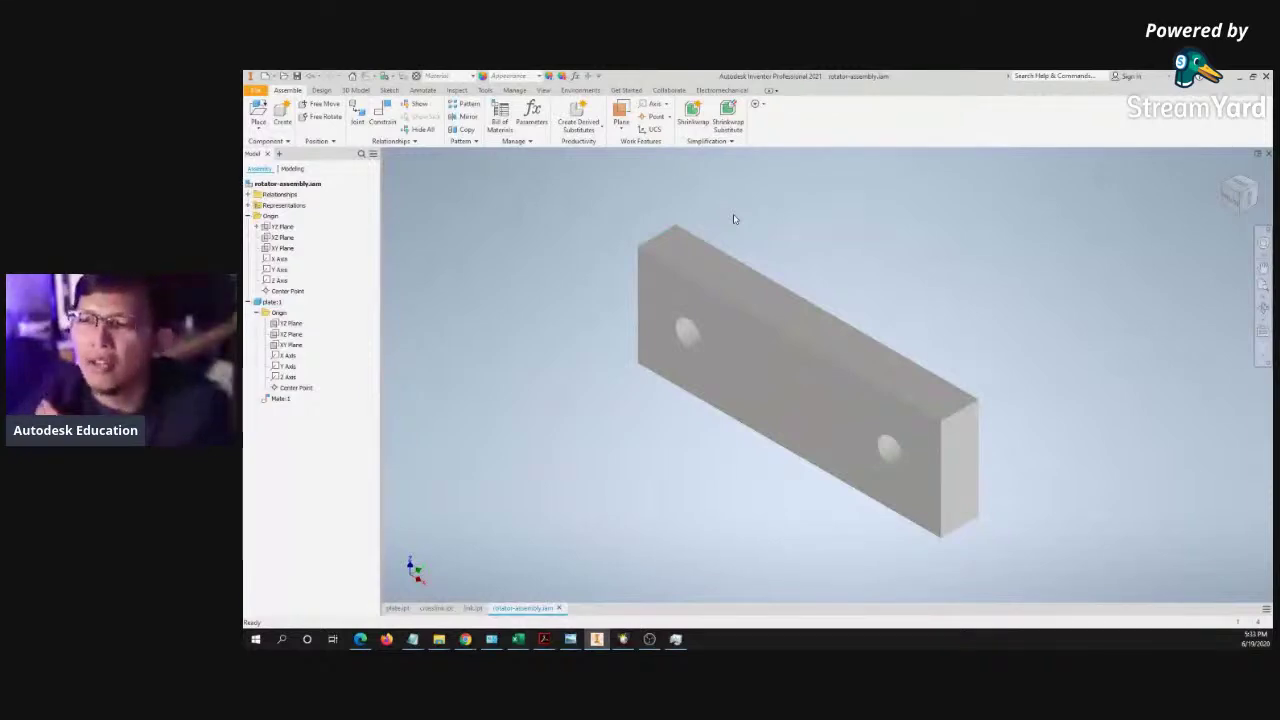
- Close the reopened Constrain command without placing anything, check the plate's mate, and move the plate to test its remaining freedom
left_click(383, 115)
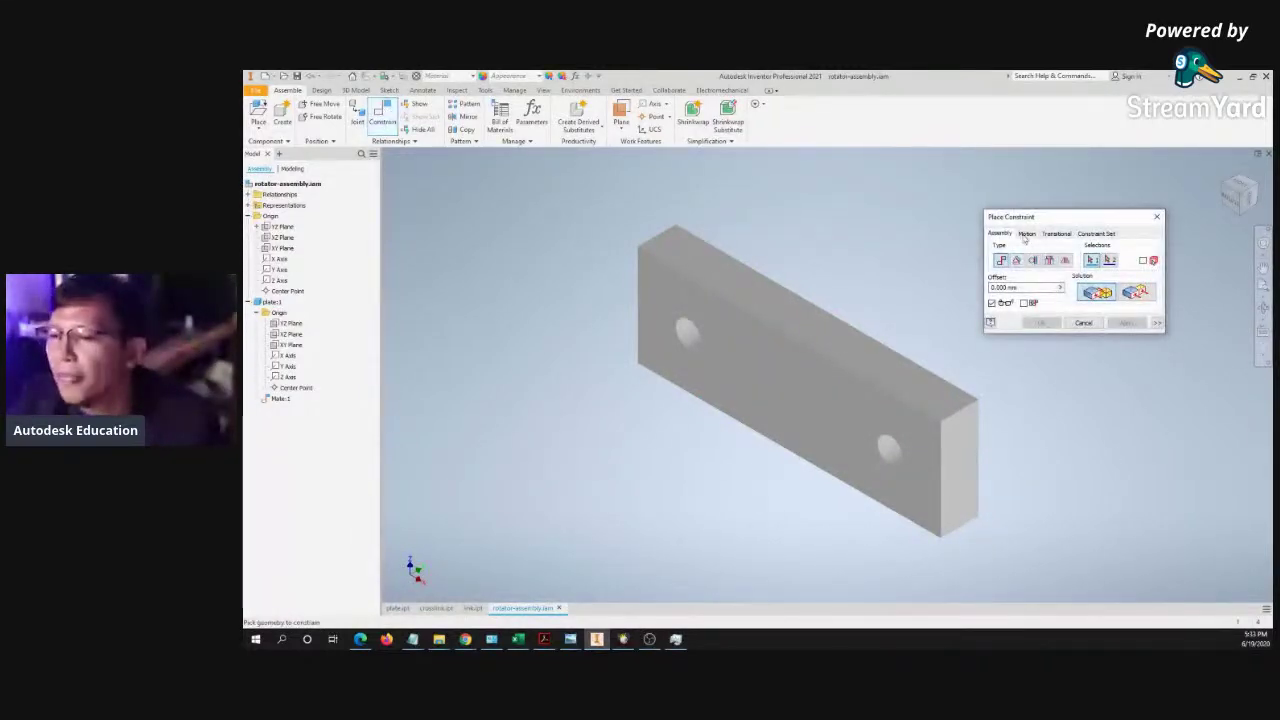
left_click(1157, 216)
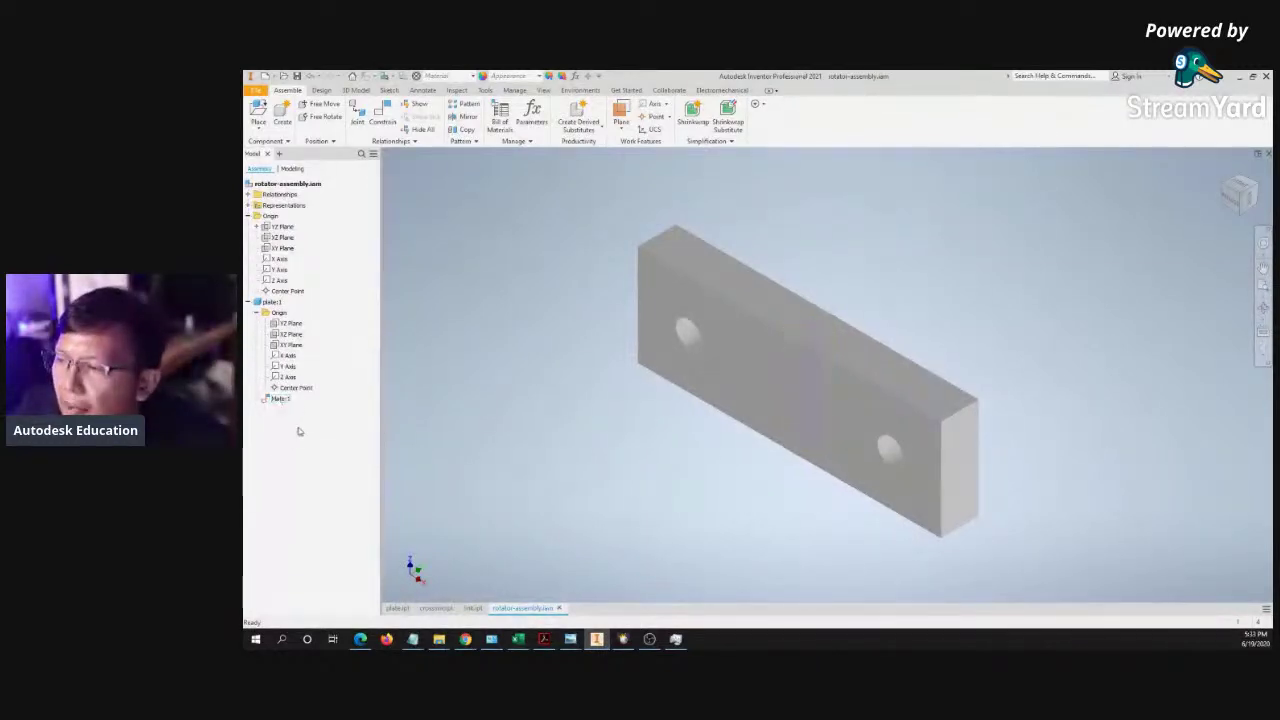
double_click(281, 399)
left_click(557, 469)
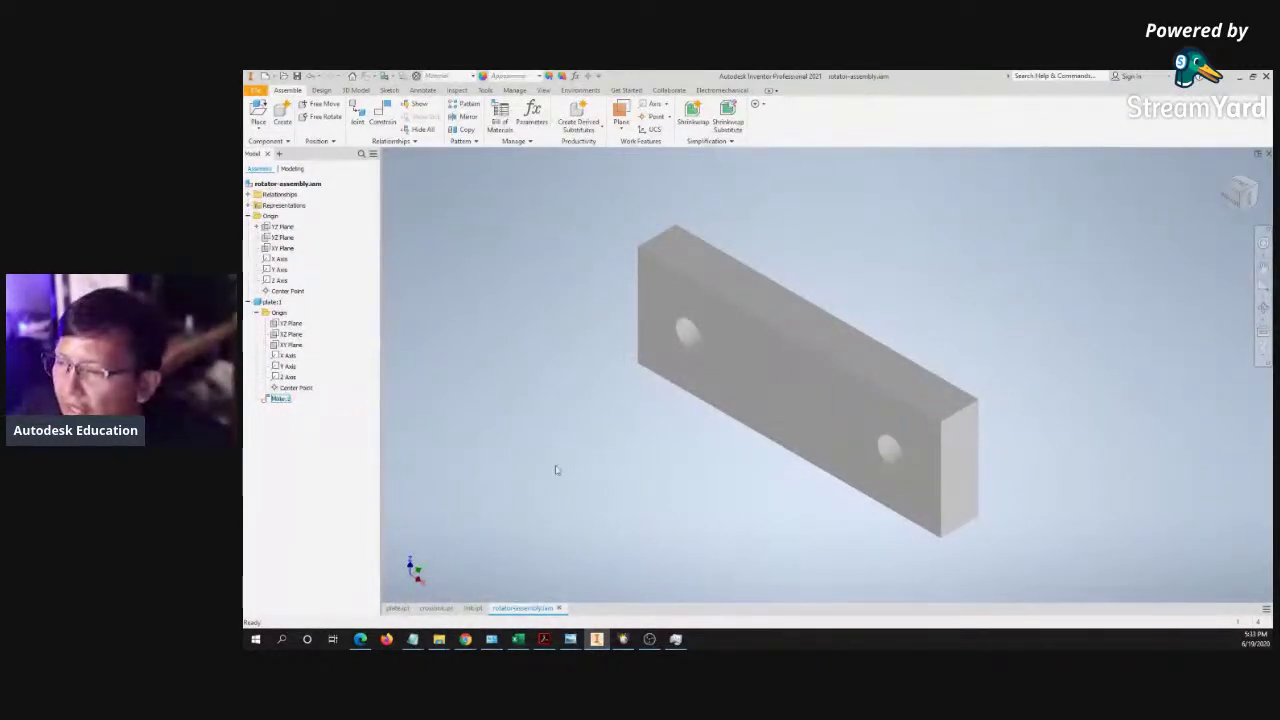
left_click_drag(835, 432, 835, 372)
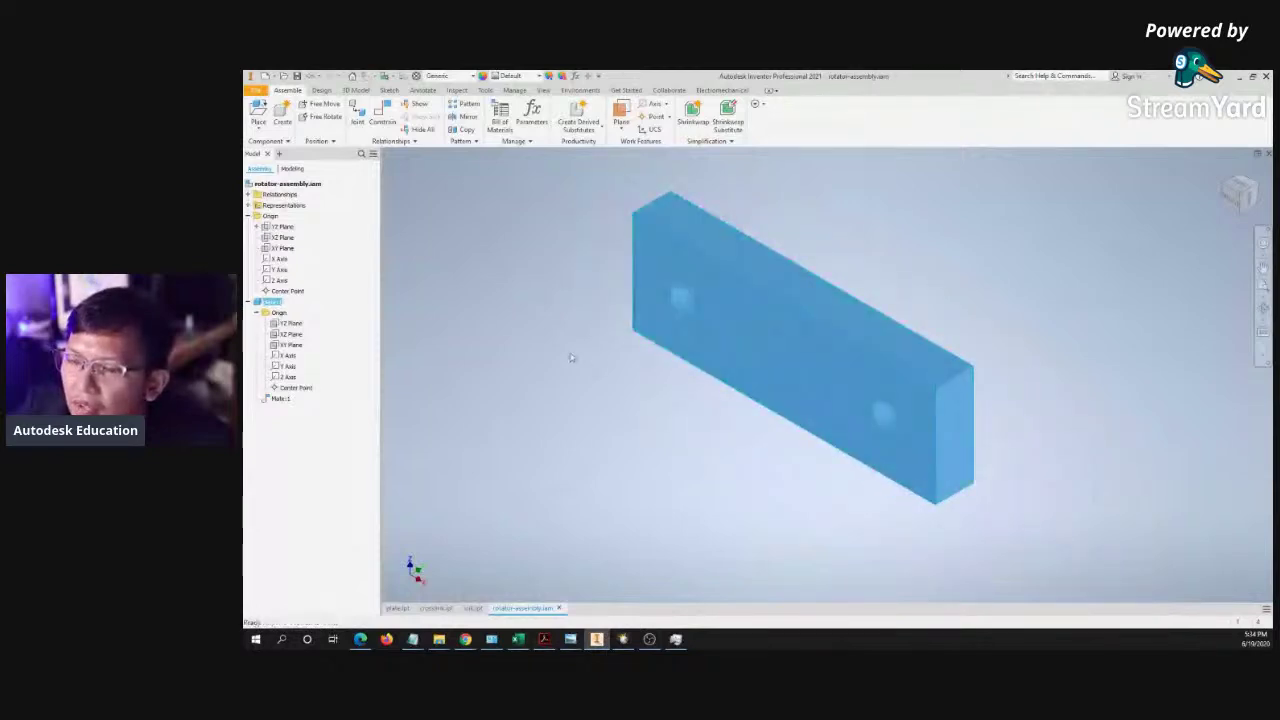
- Review the settings of the plate's YZ plane mate without changing them, and delete that constraint
right_click(281, 399)
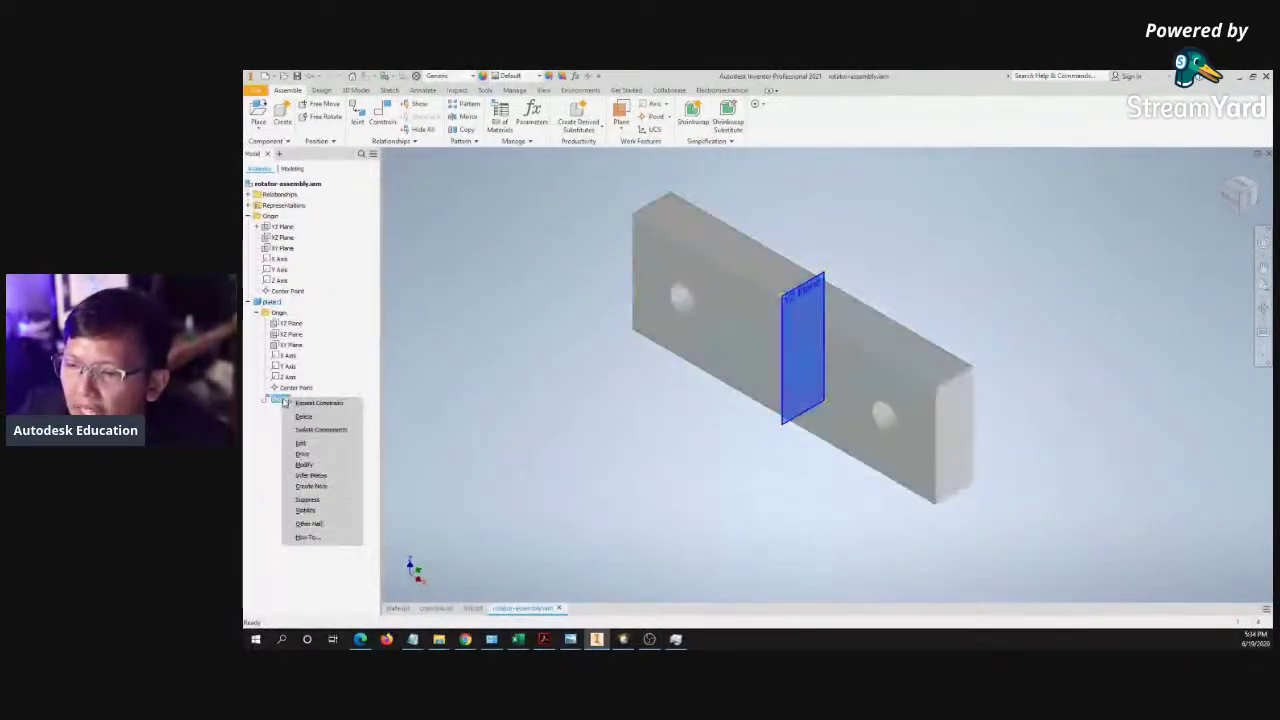
left_click(302, 443)
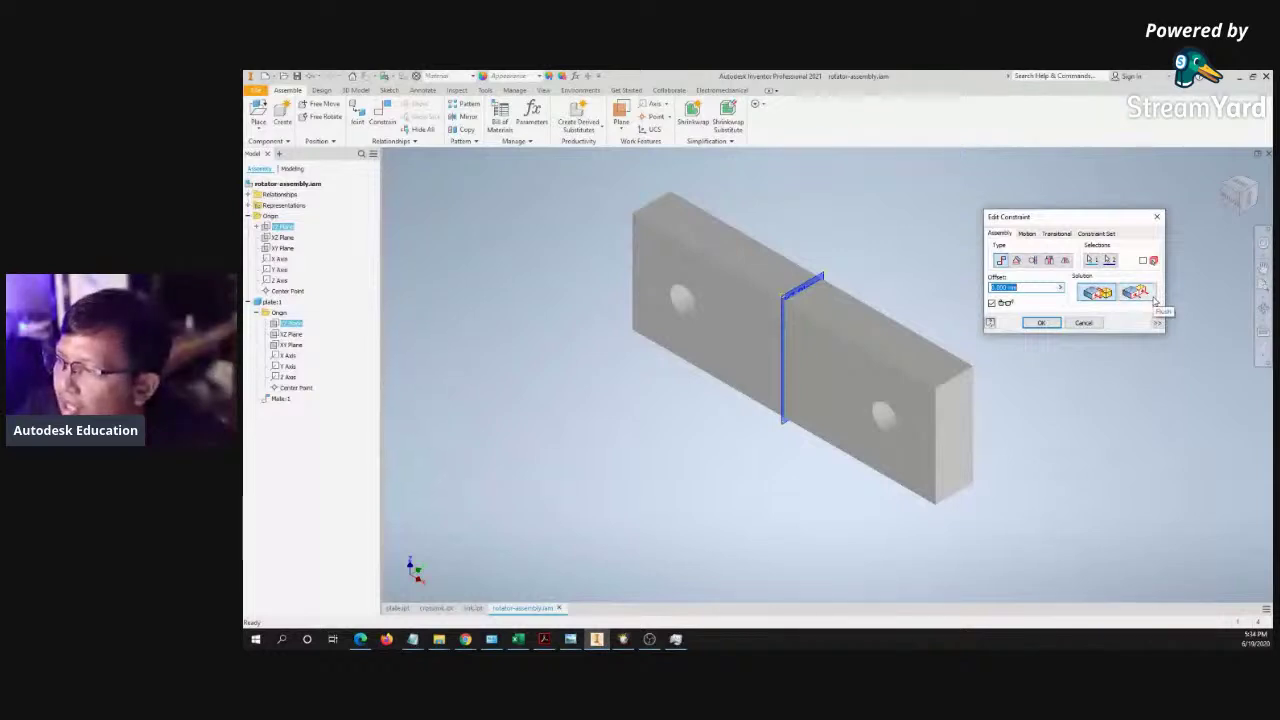
left_click(1041, 322)
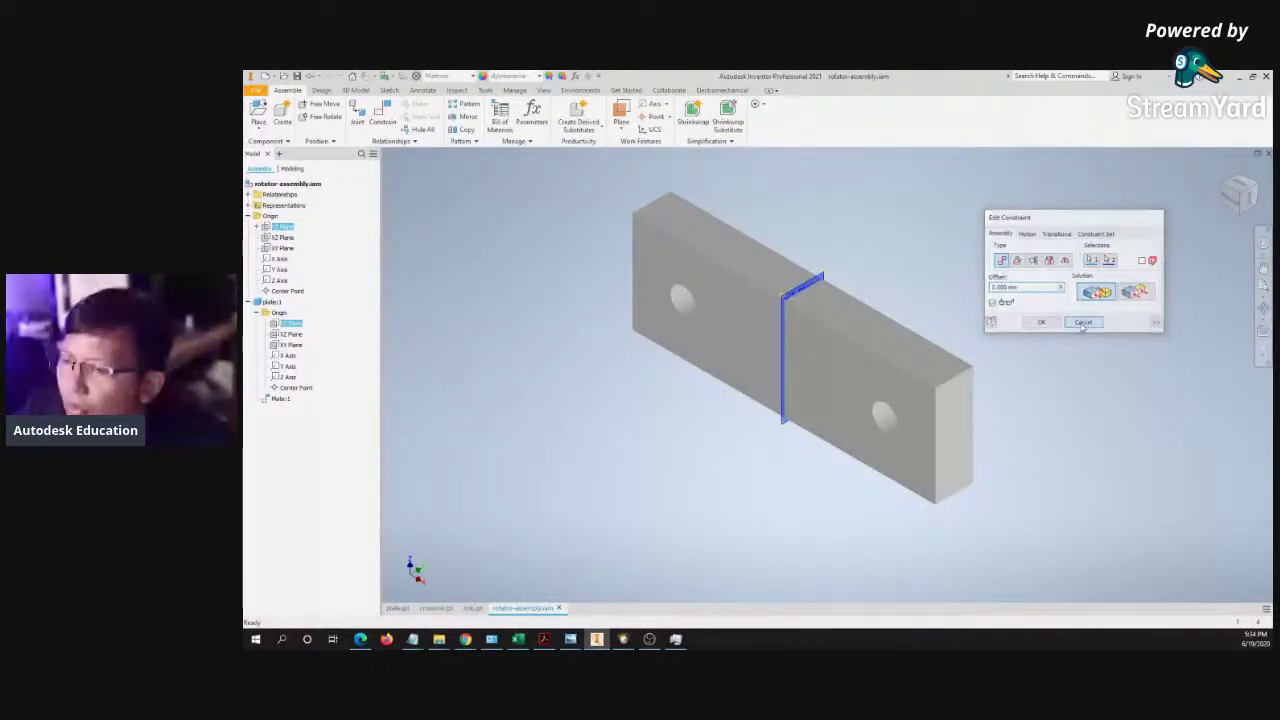
left_click(281, 399)
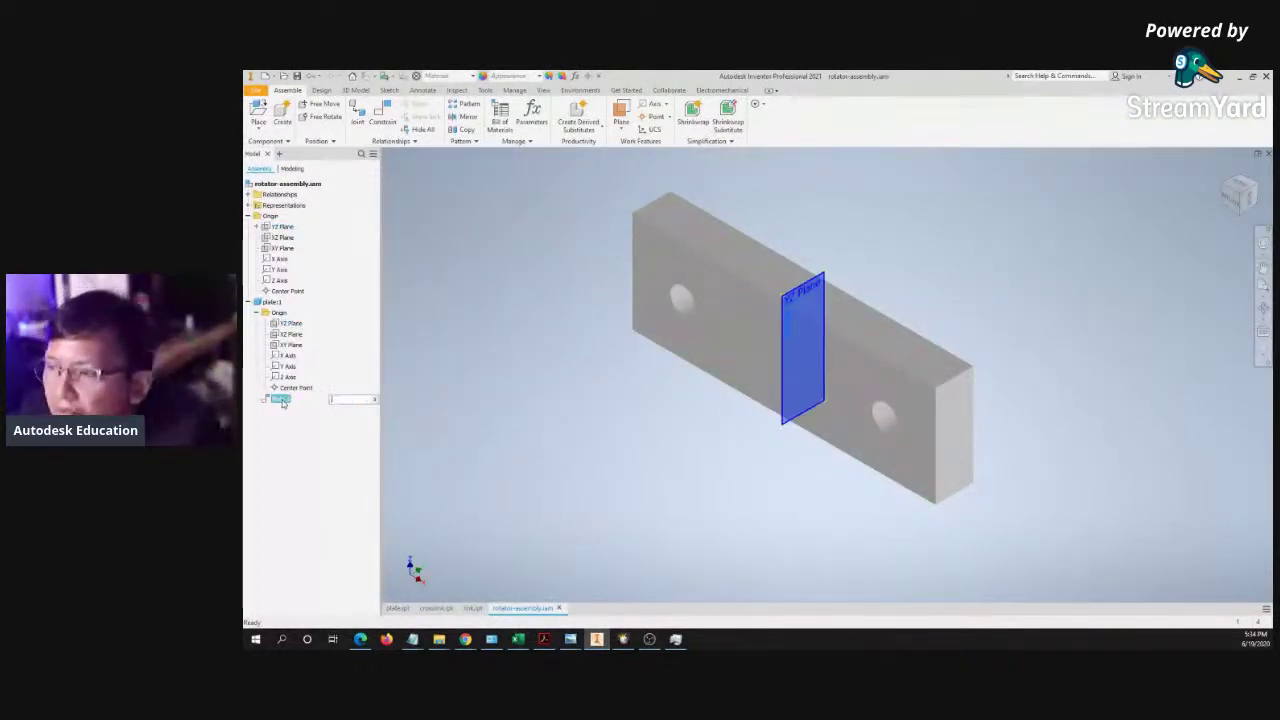
left_click(516, 445)
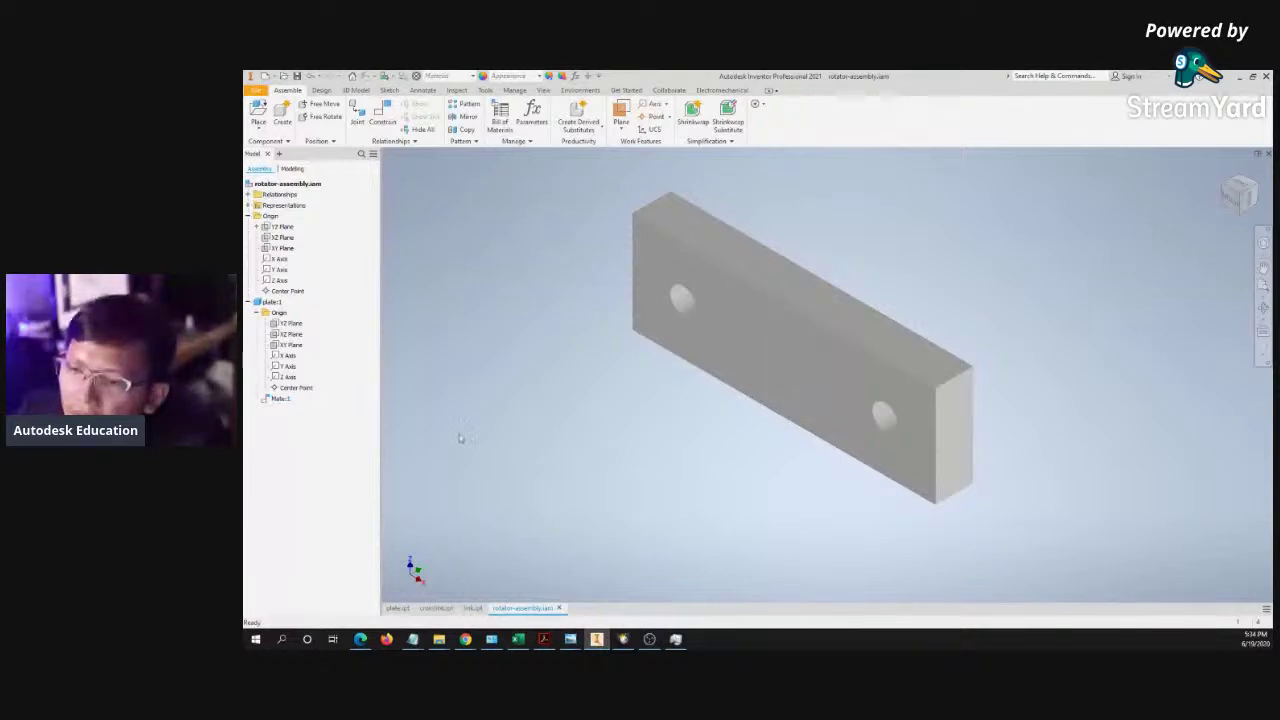
right_click(281, 400)
left_click(300, 418)
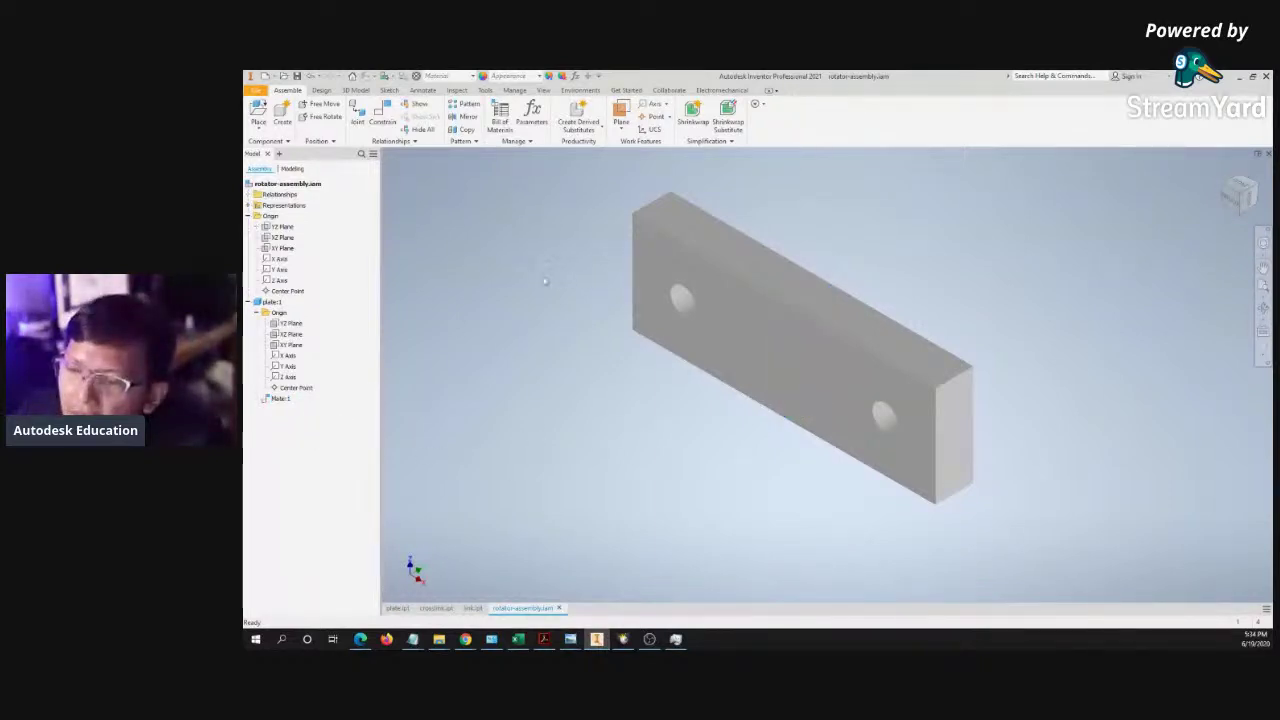
- Recreate the Mate constraint between the plate's YZ plane and the assembly's YZ plane with a 0 mm offset
key("c")
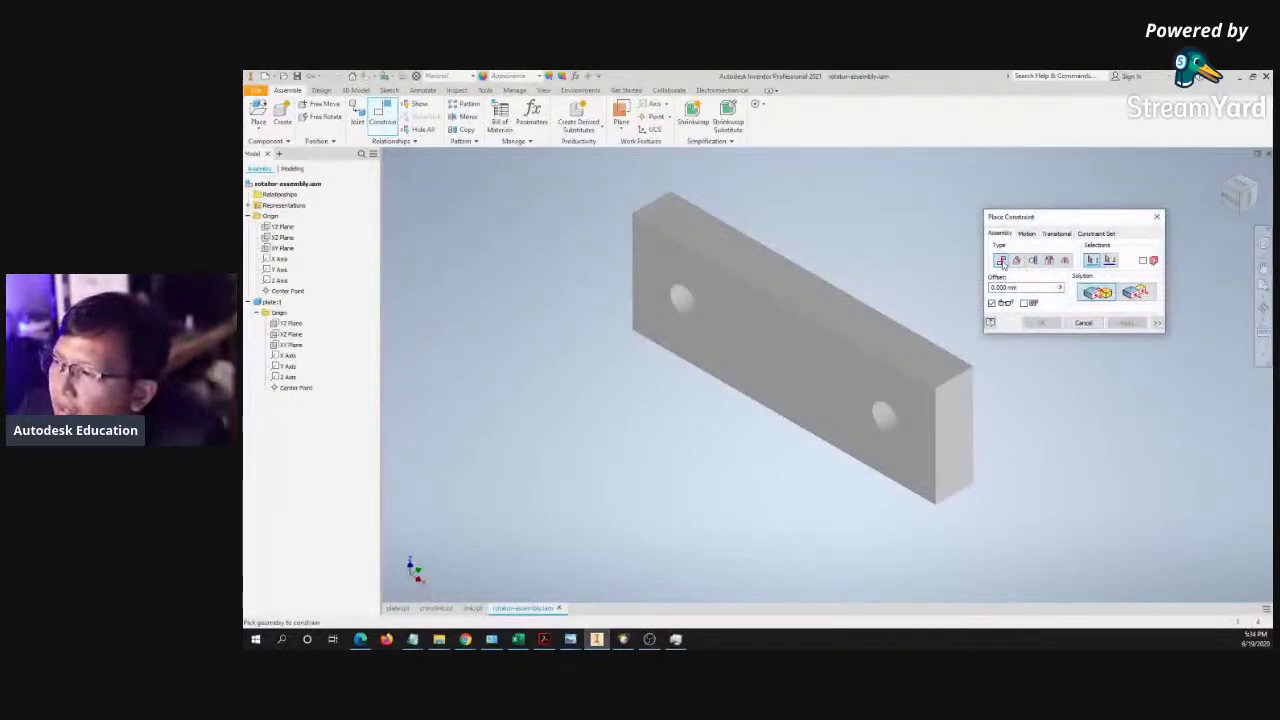
left_click(288, 324)
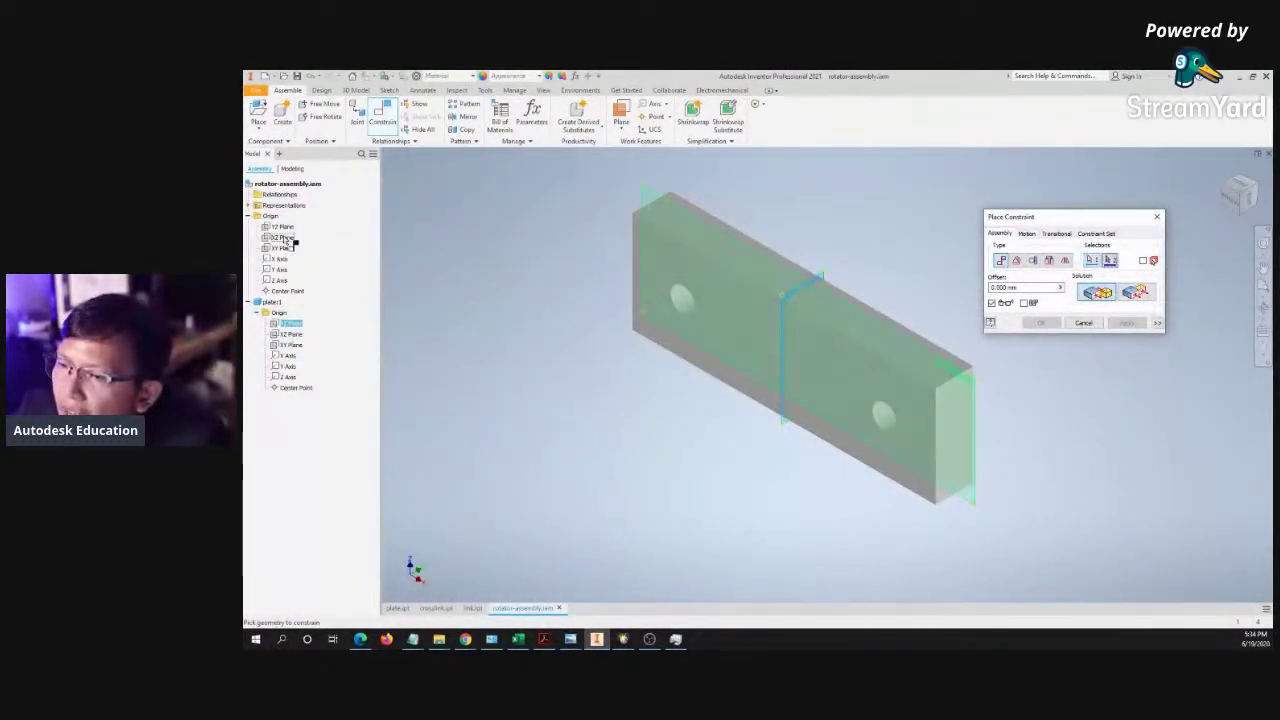
left_click(284, 228)
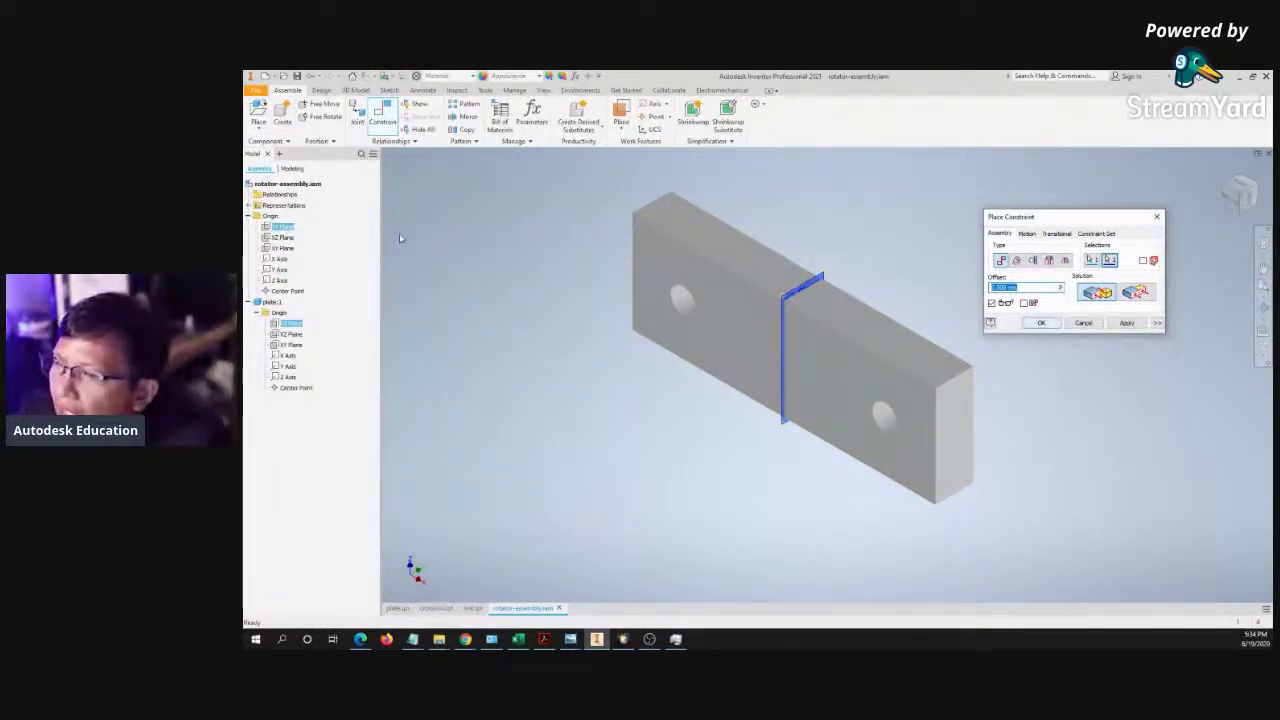
left_click(1041, 323)
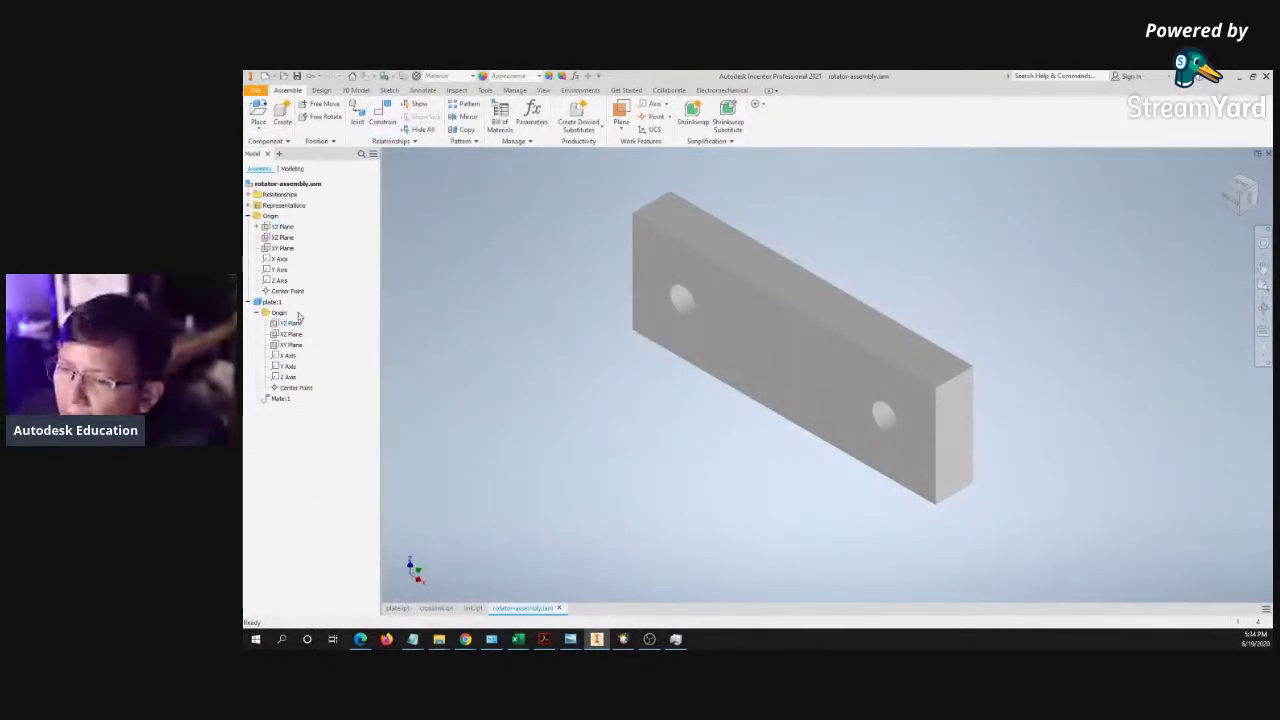
- Mate the plate's XZ plane to the assembly's XY plane with a 0 mm offset, and end the Constrain command
right_click(490, 288)
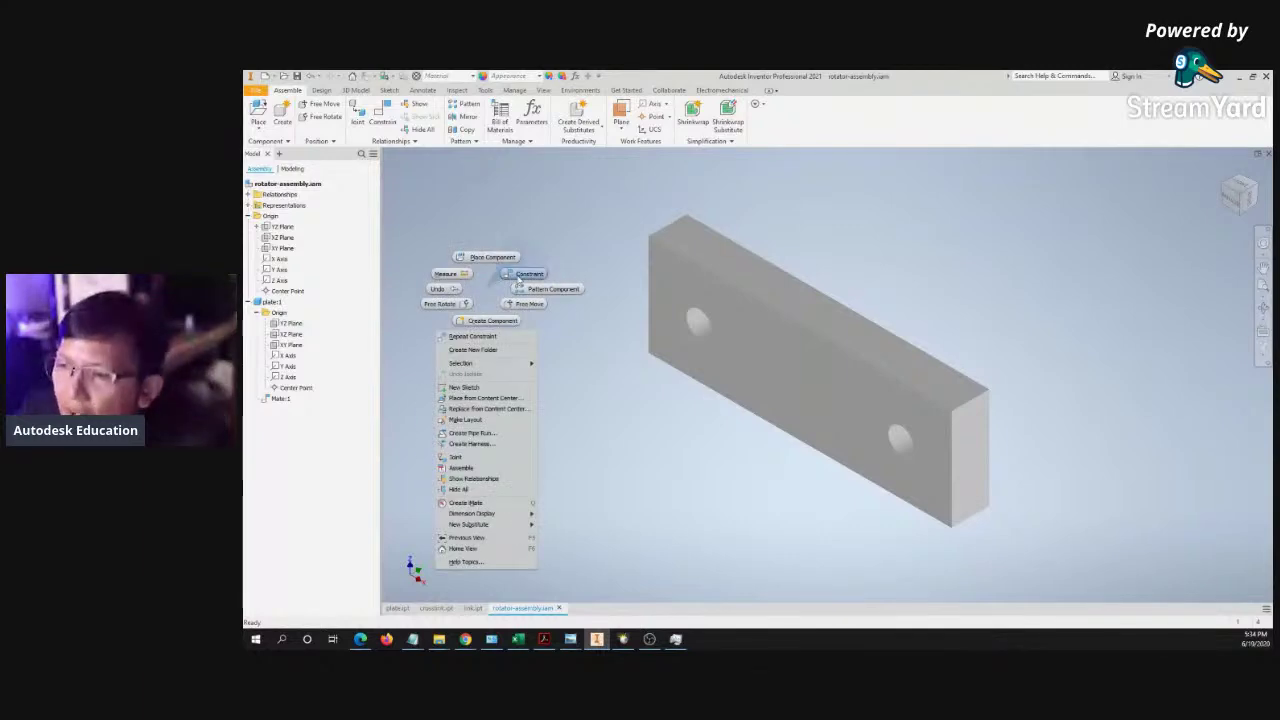
left_click(525, 275)
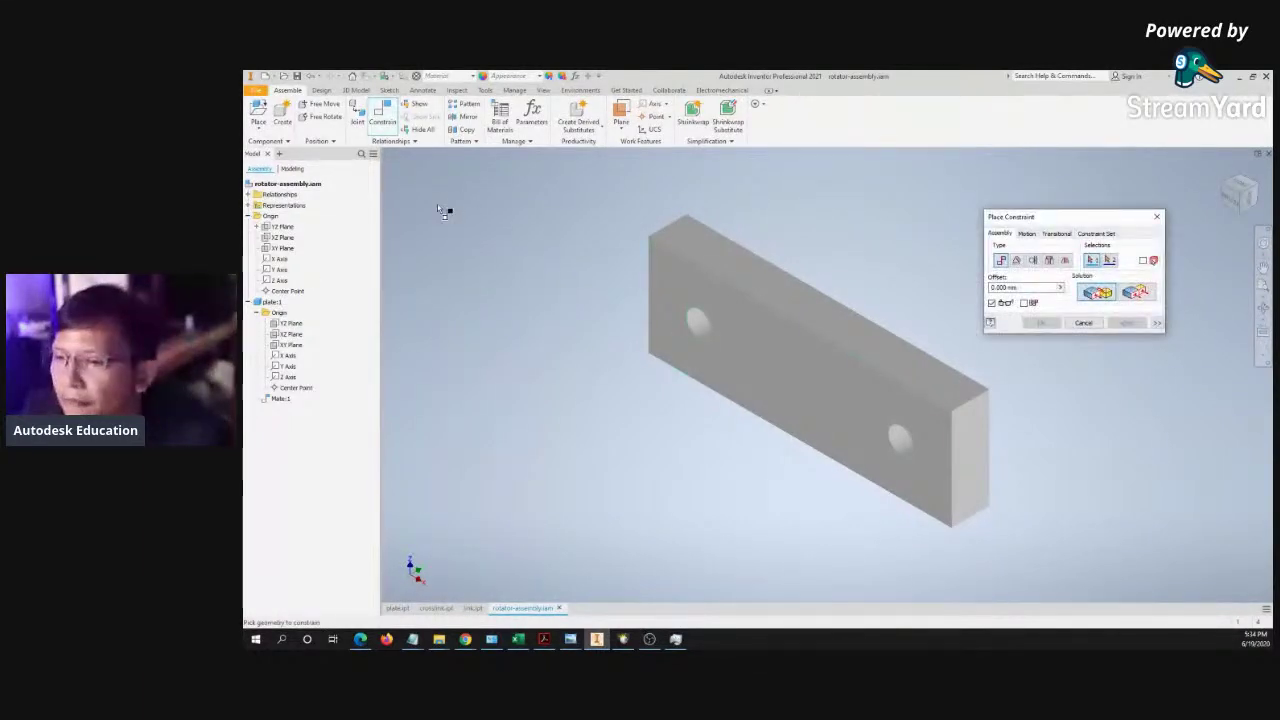
left_click(290, 336)
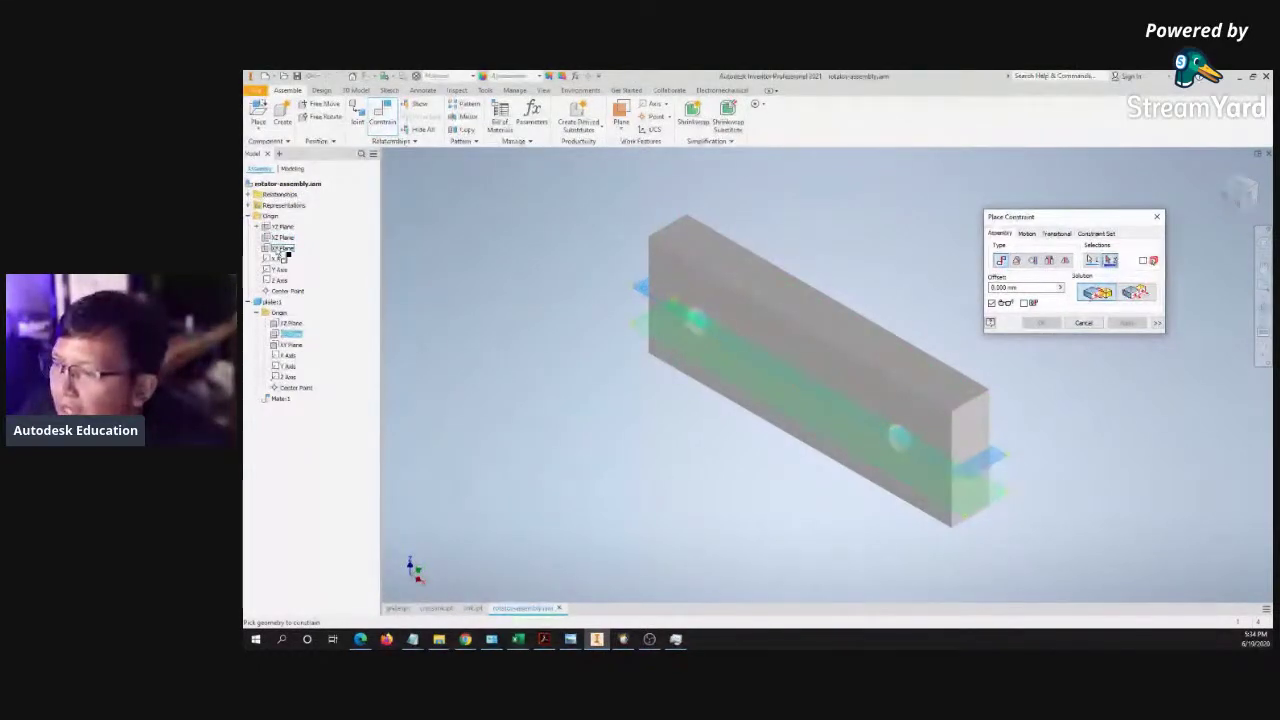
left_click(287, 251)
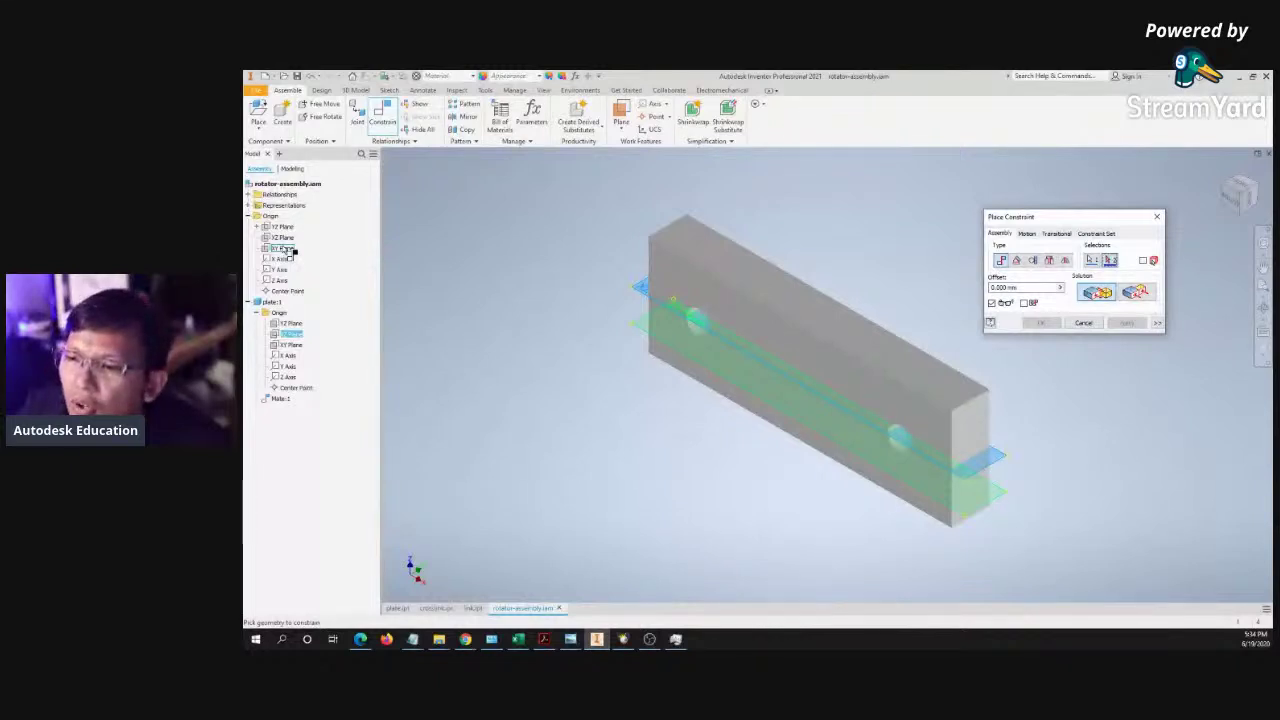
left_click(283, 254)
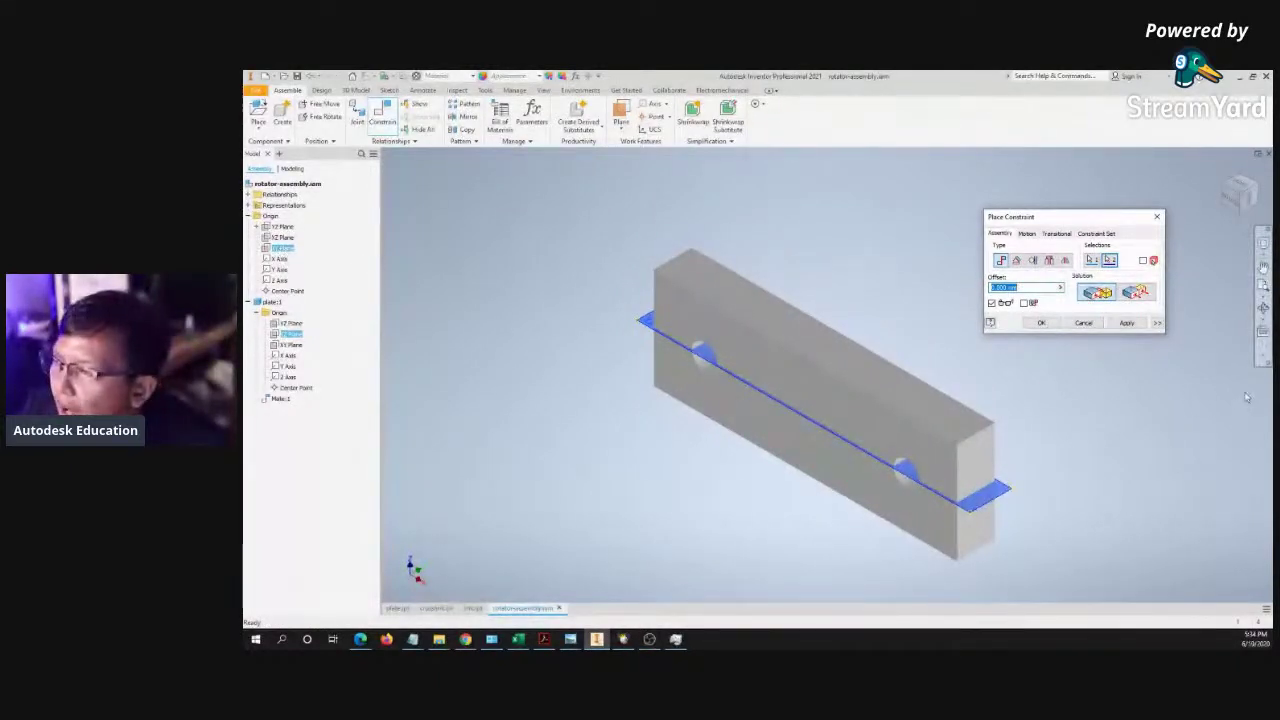
left_click(1127, 323)
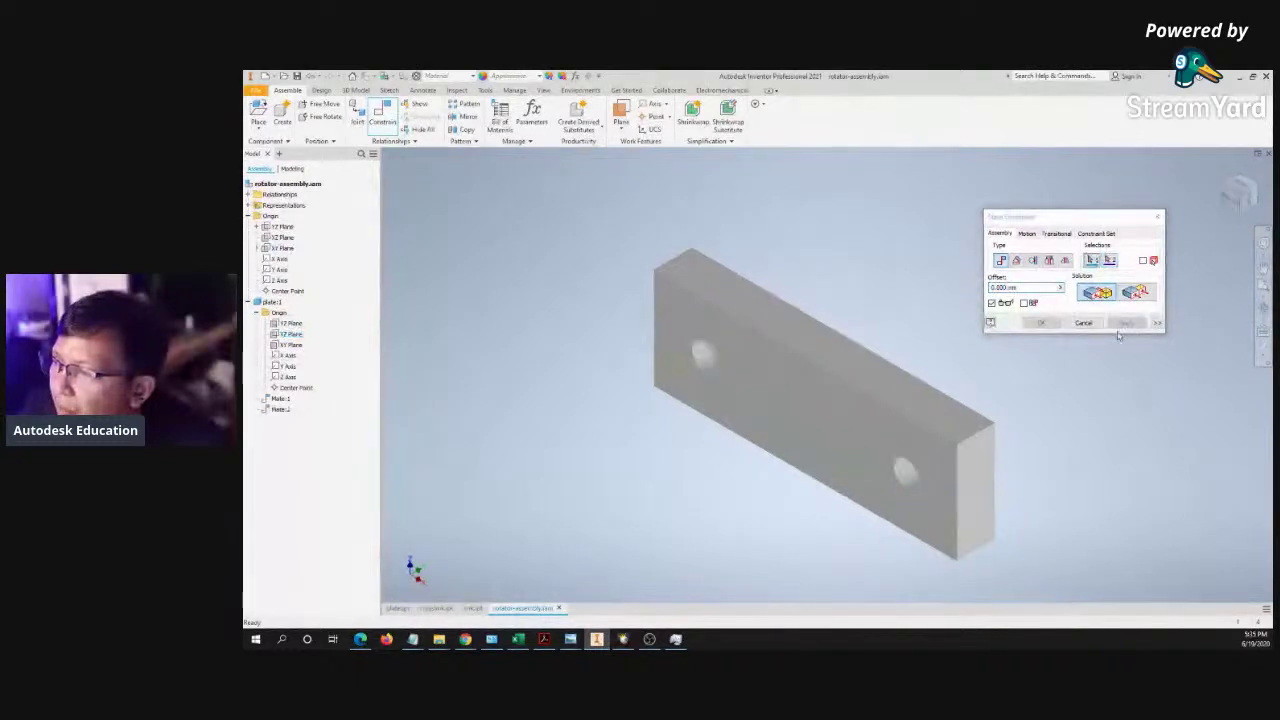
left_click(1157, 216)
- Move the plate back and forth to test its remaining freedom of movement
left_click_drag(870, 391, 907, 424)
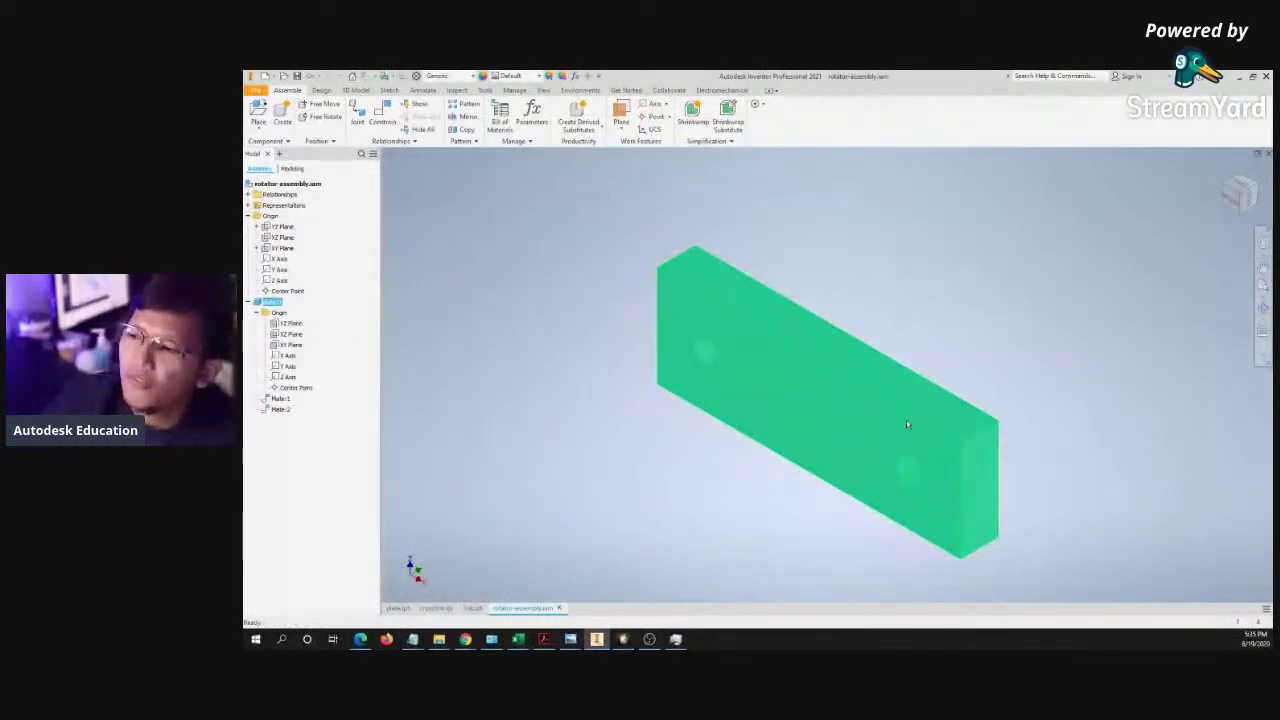
left_click_drag(819, 419, 887, 377)
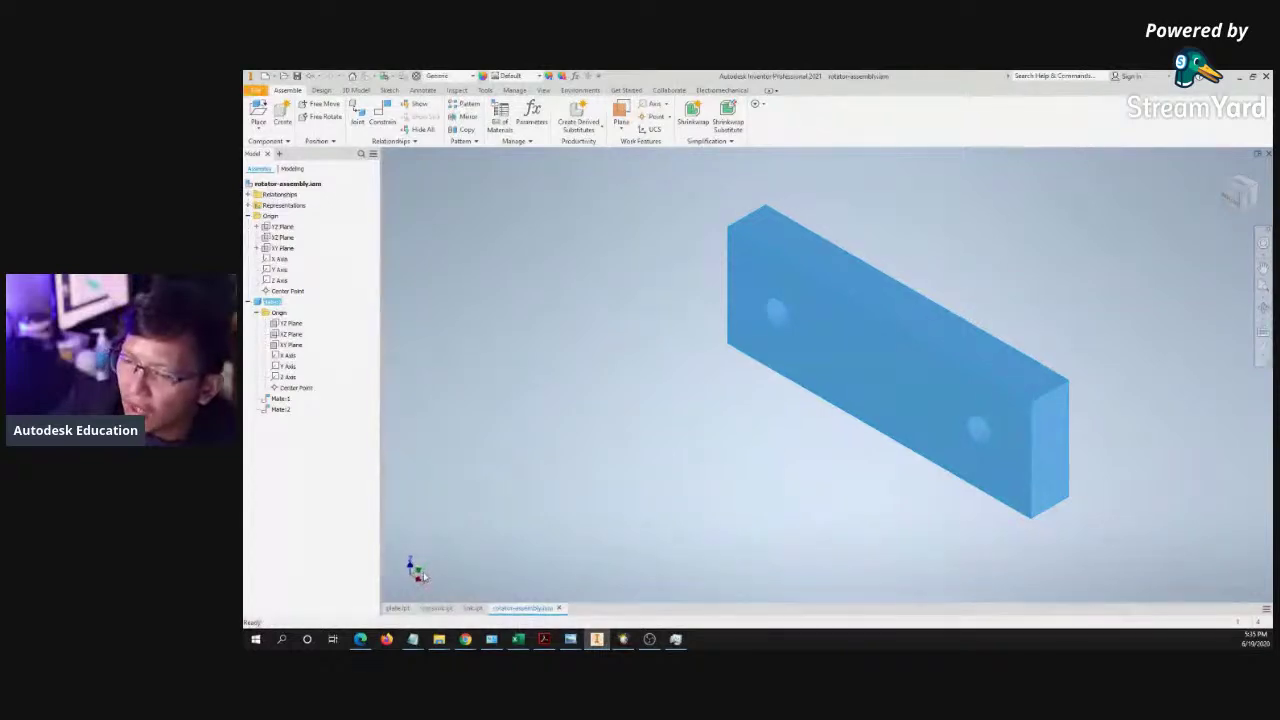
left_click_drag(957, 371, 893, 335)
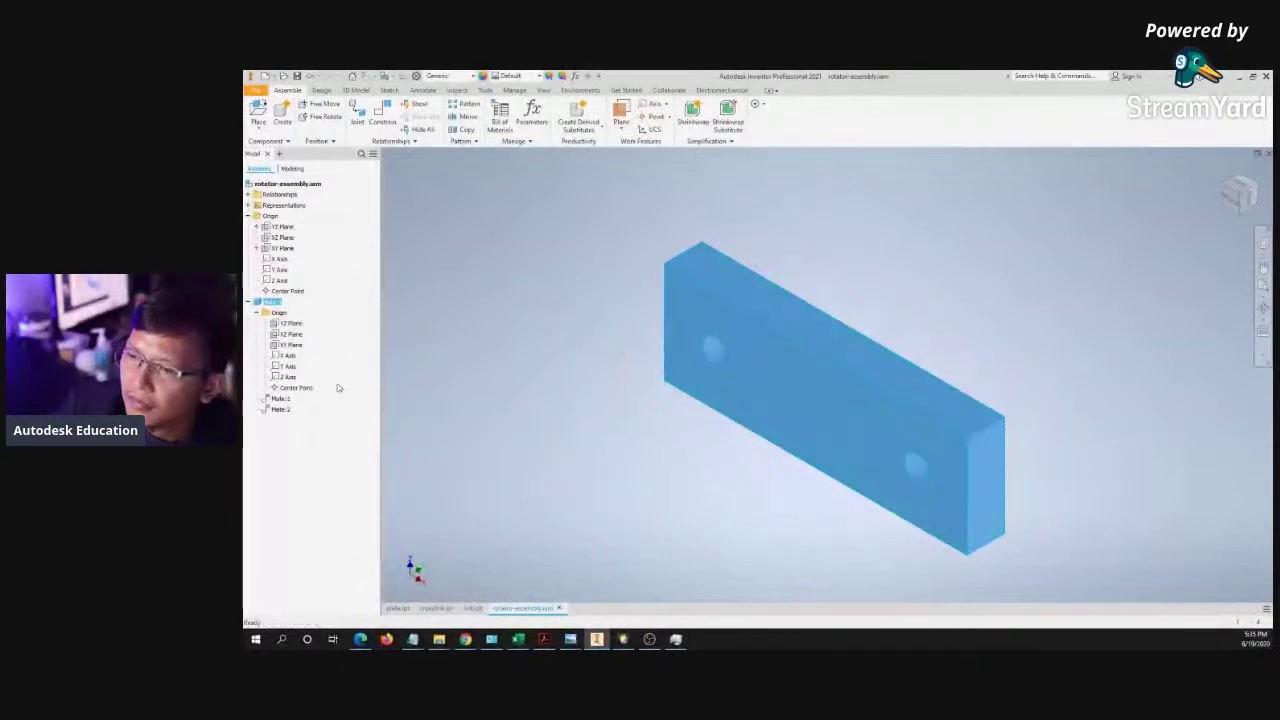
- Deselect the plate and start another Mate constraint
left_click(518, 259)
right_click(520, 254)
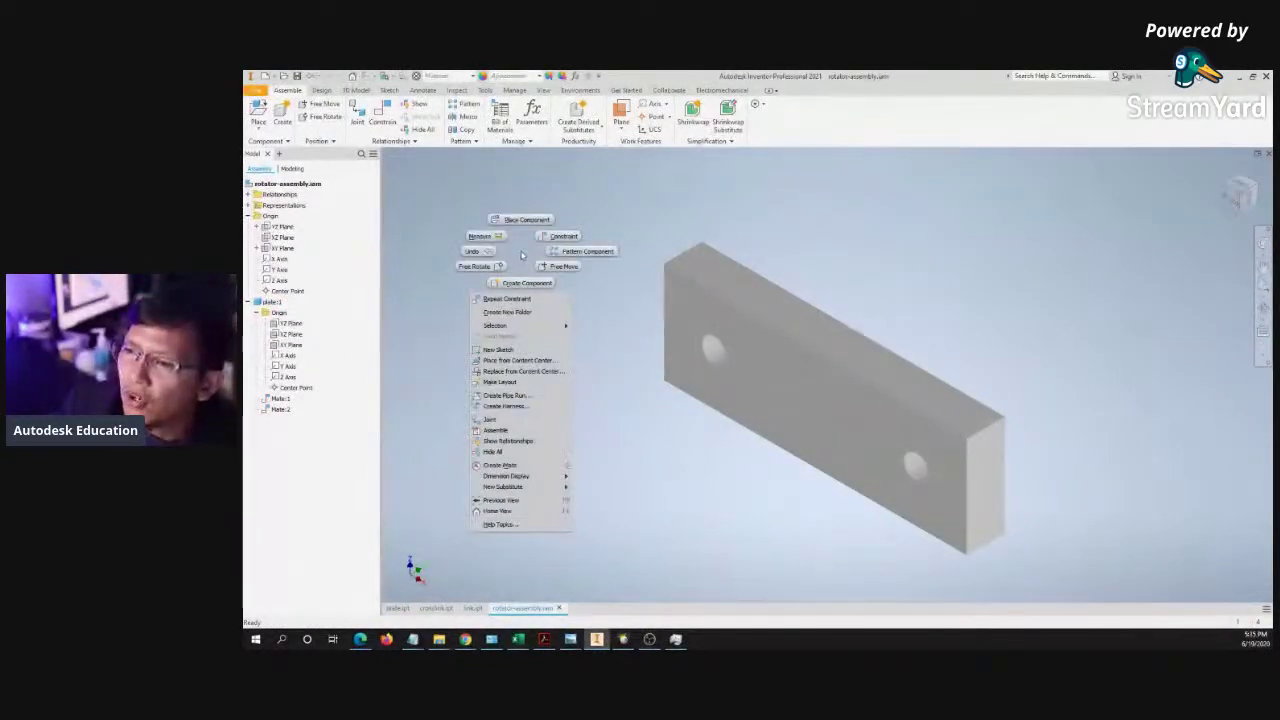
left_click(569, 237)
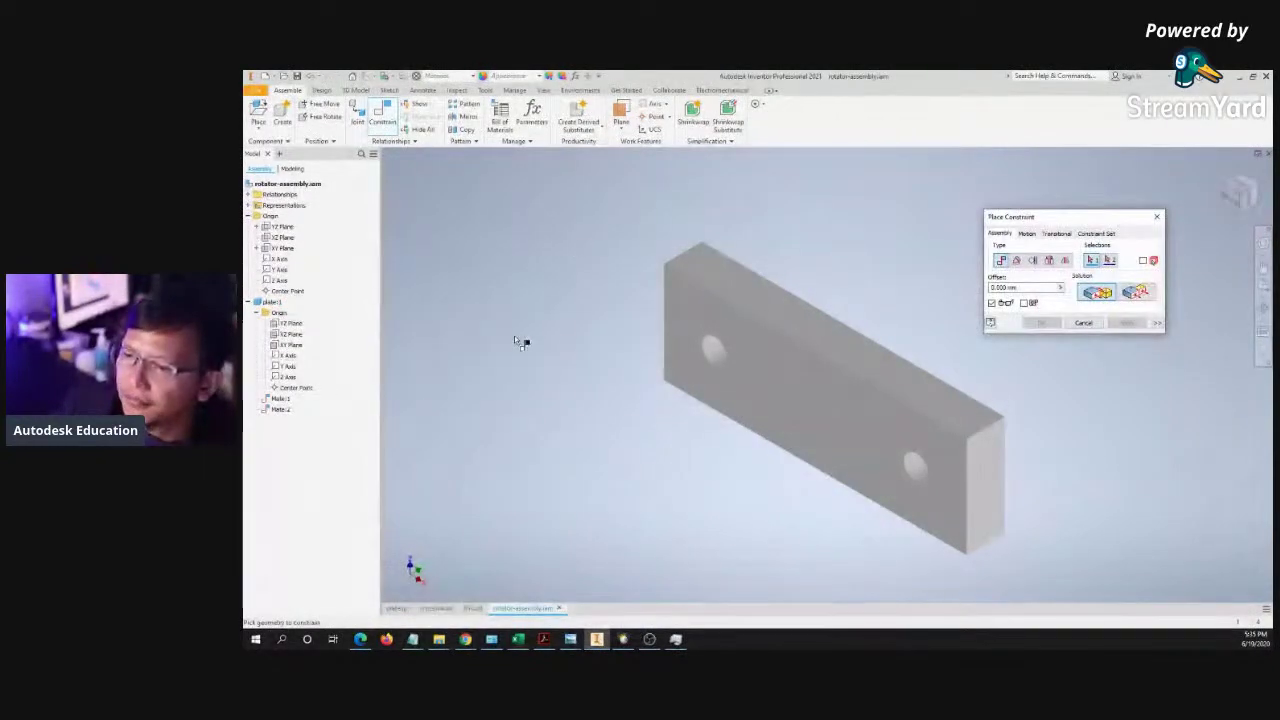
- Mate the plate's XY plane to the assembly's XZ plane with 0 mm offset, and test whether the plate still moves
left_click(295, 349)
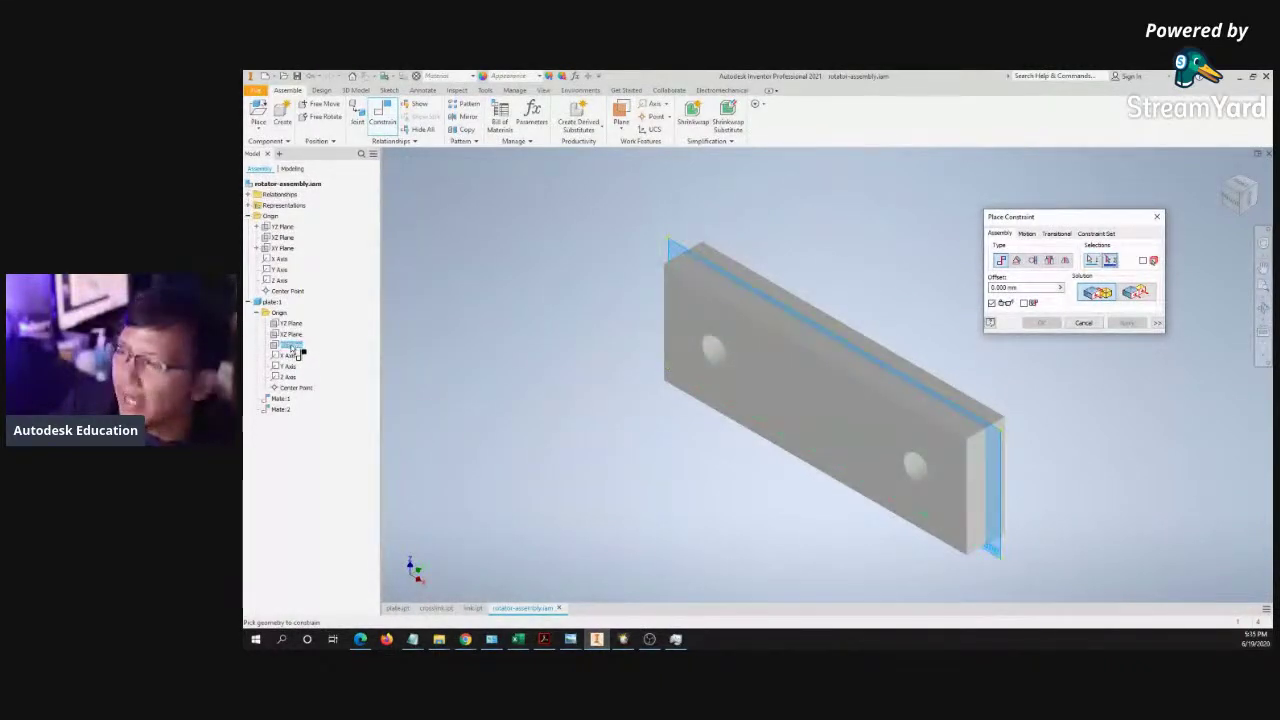
left_click(286, 240)
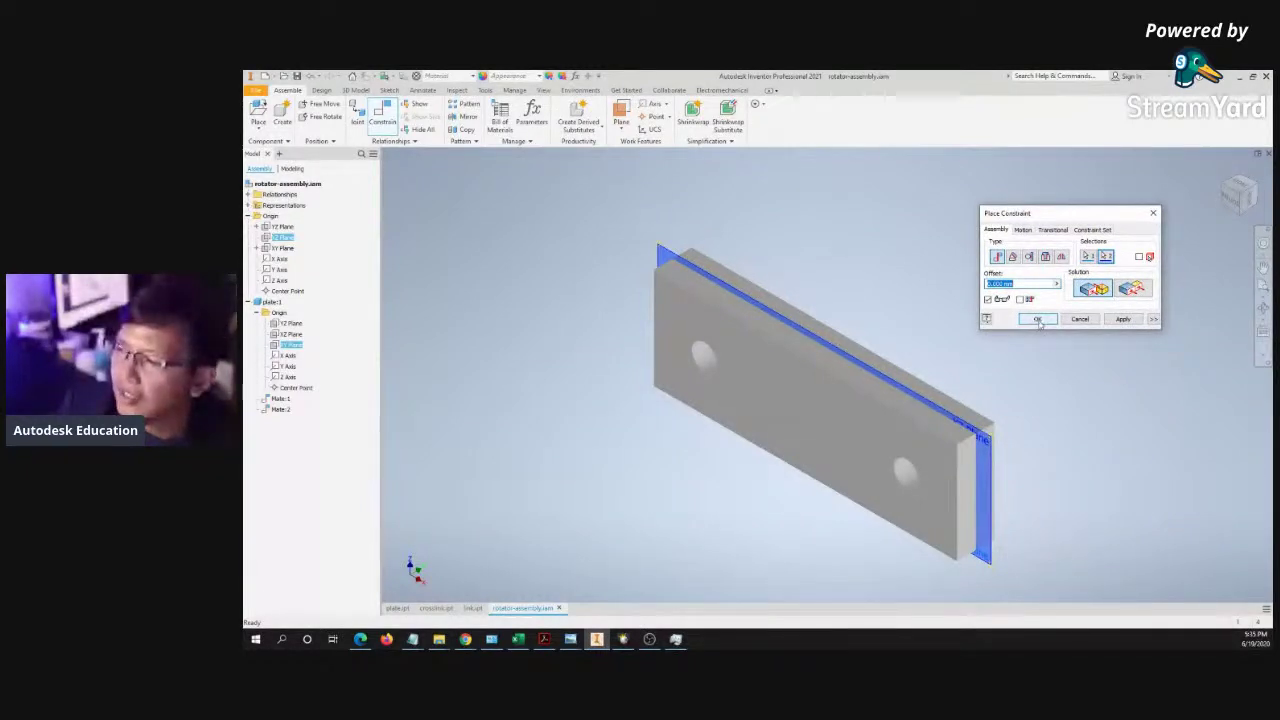
left_click(1039, 319)
left_click(806, 357)
left_click_drag(925, 296, 870, 340)
left_click_drag(820, 376, 856, 371)
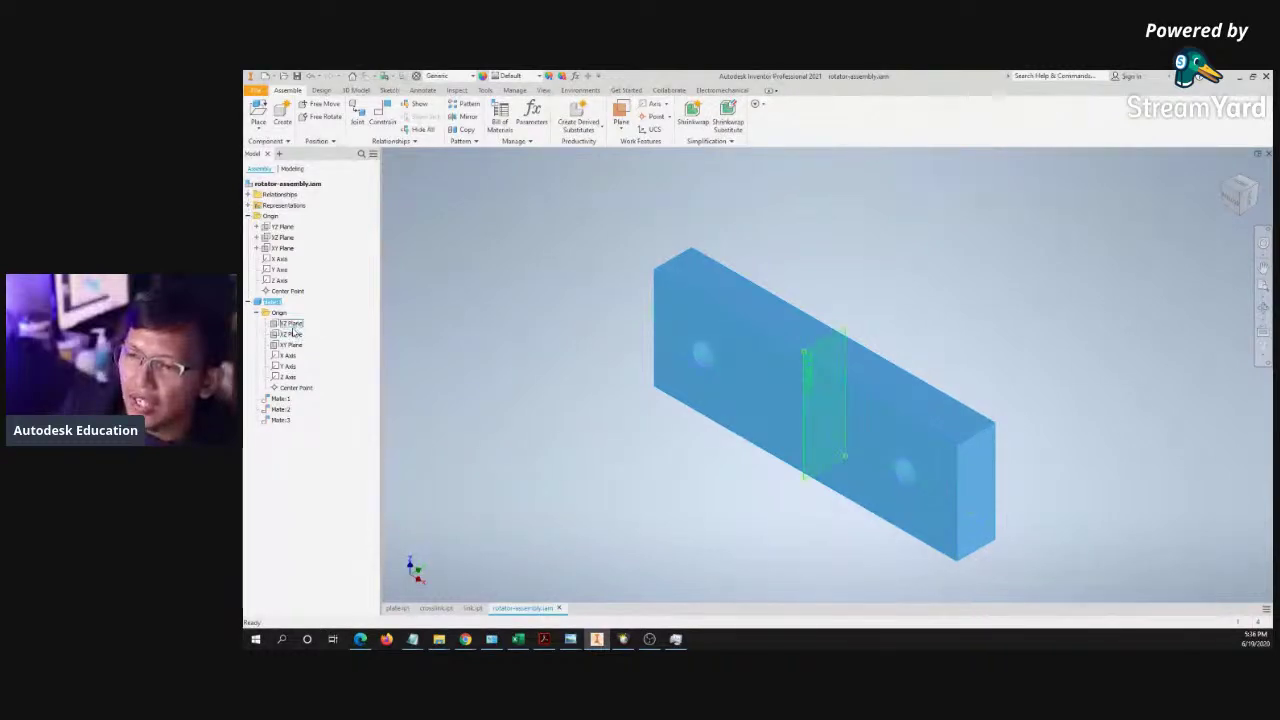
left_click(549, 297)
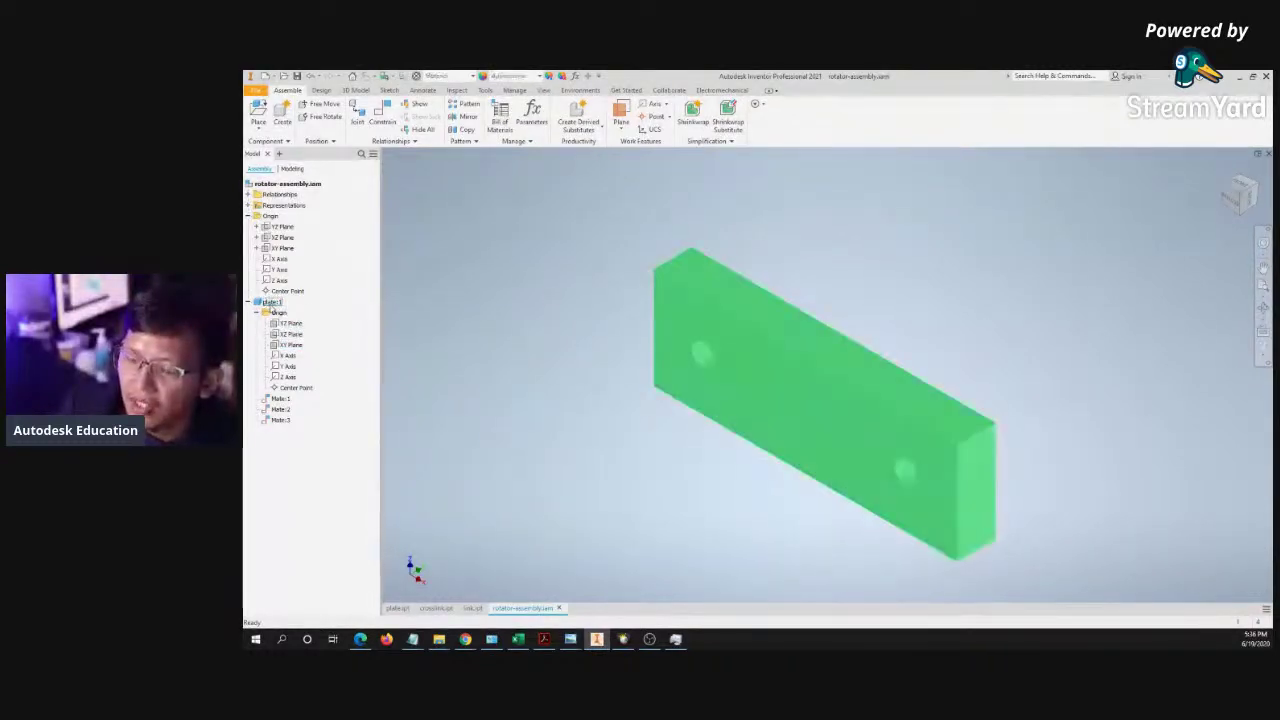
- Ground the plate component in the assembly and clear the selection
right_click(273, 304)
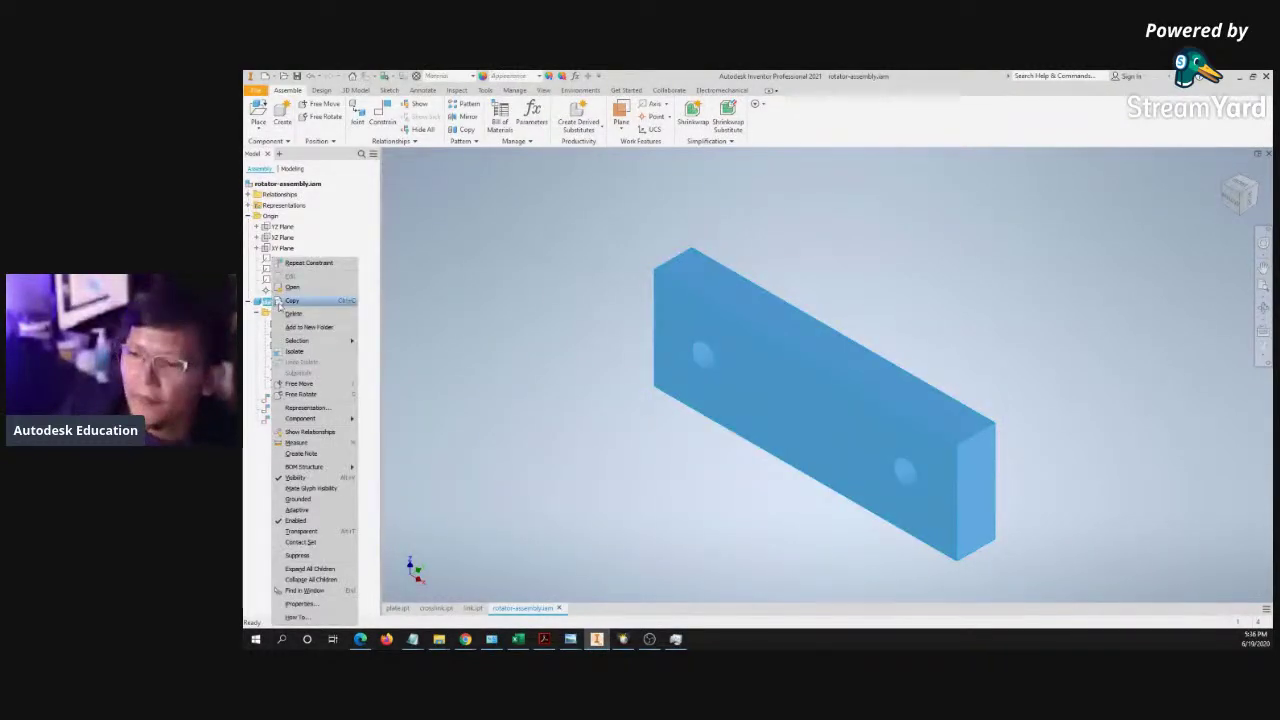
left_click(298, 499)
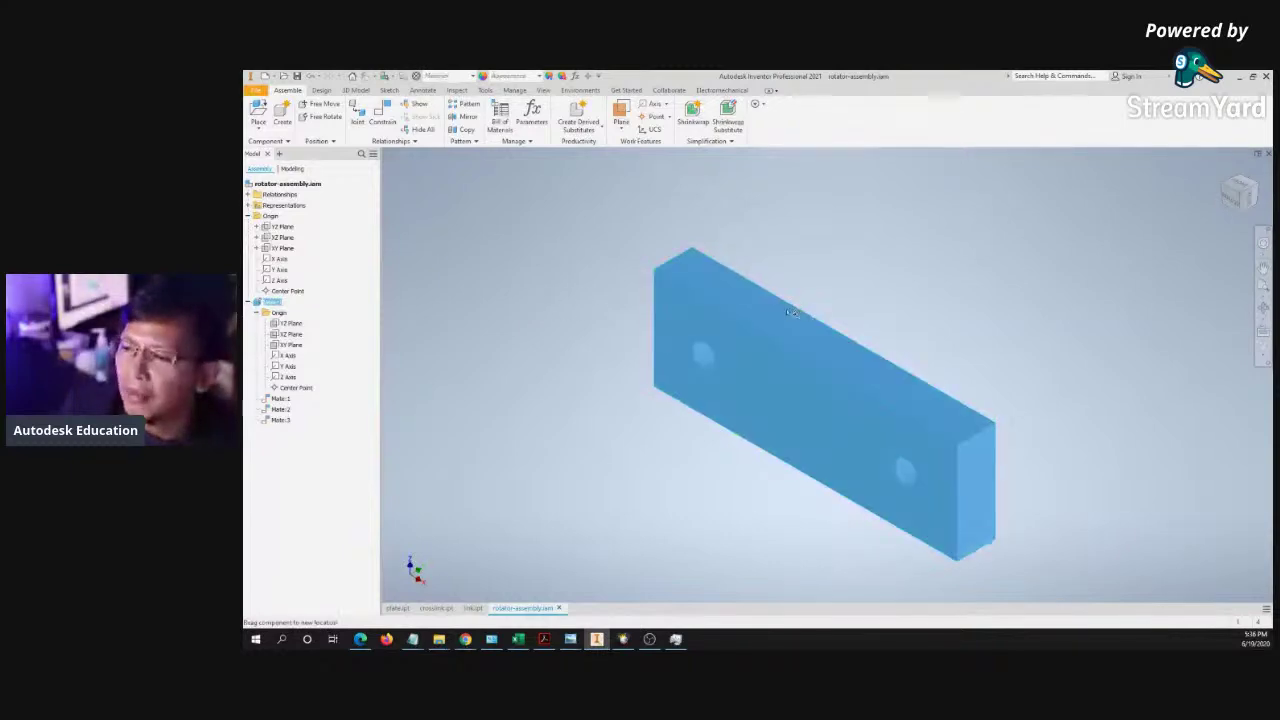
left_click(607, 358)
right_click(265, 303)
left_click(648, 308)
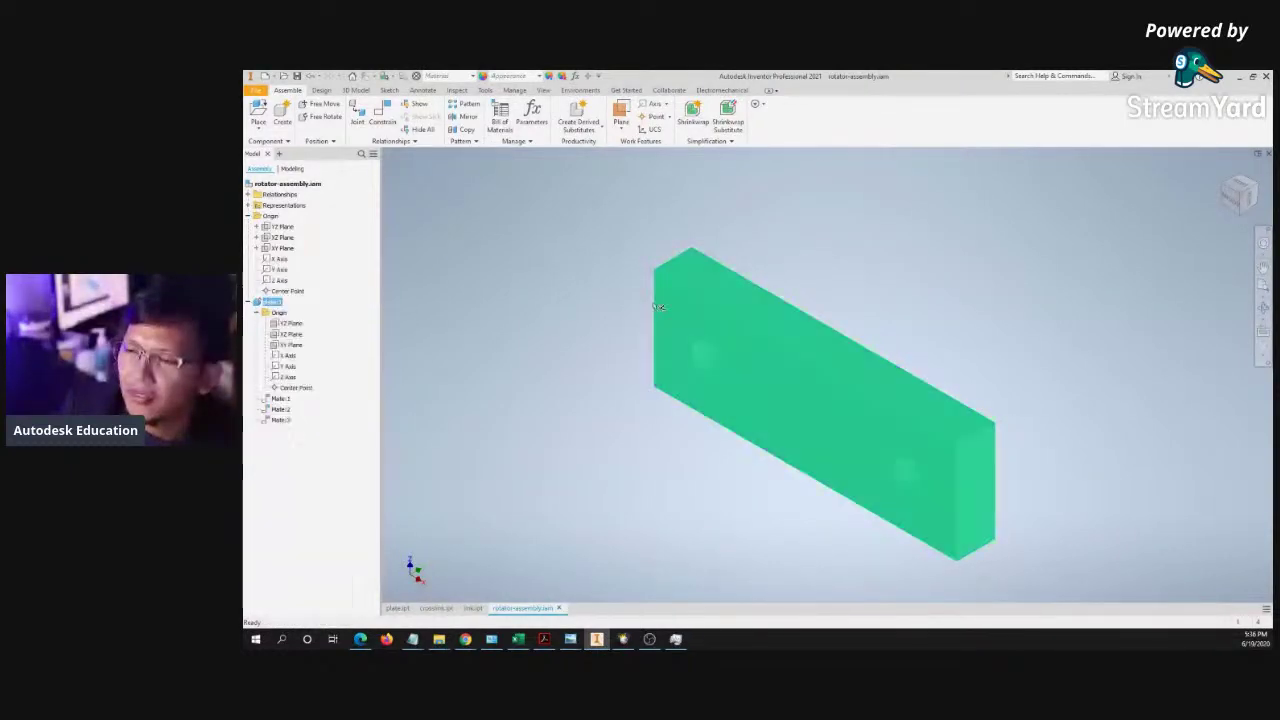
left_click(646, 307)
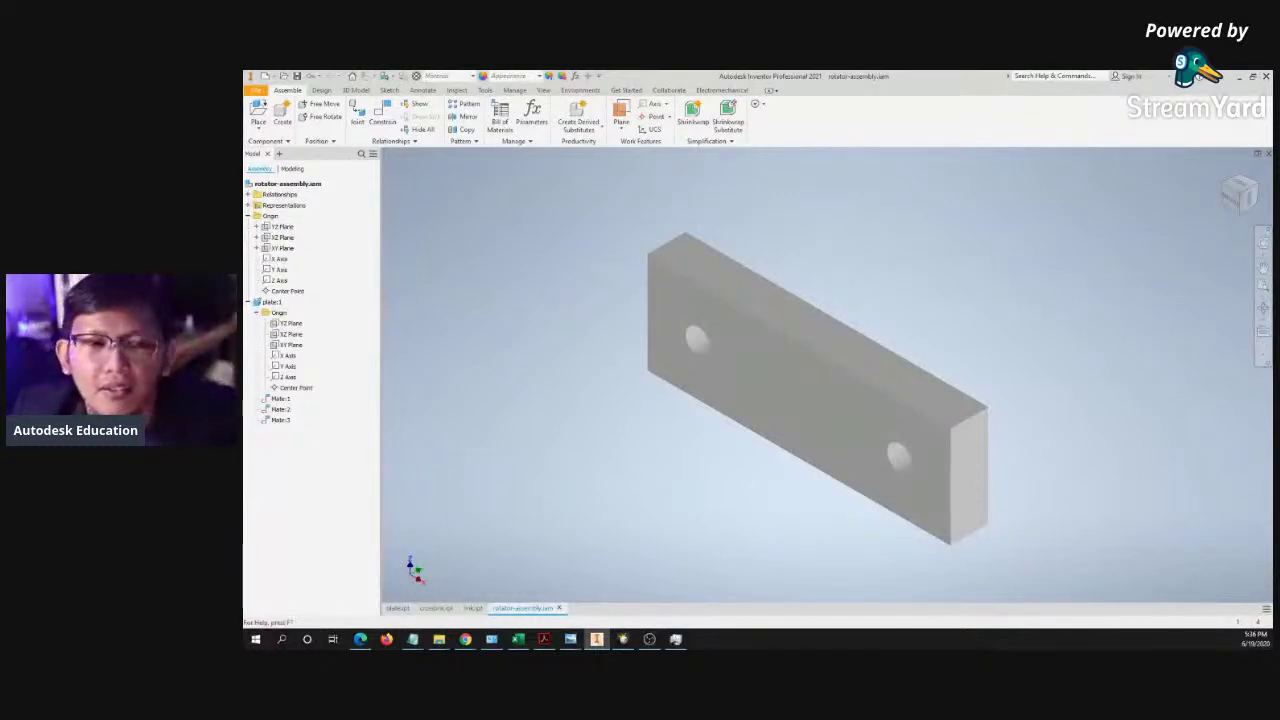
- Switch to Notepad, add the line "rotator-assembly" below "LinkedIn Local" and select it
key("alt+Tab")
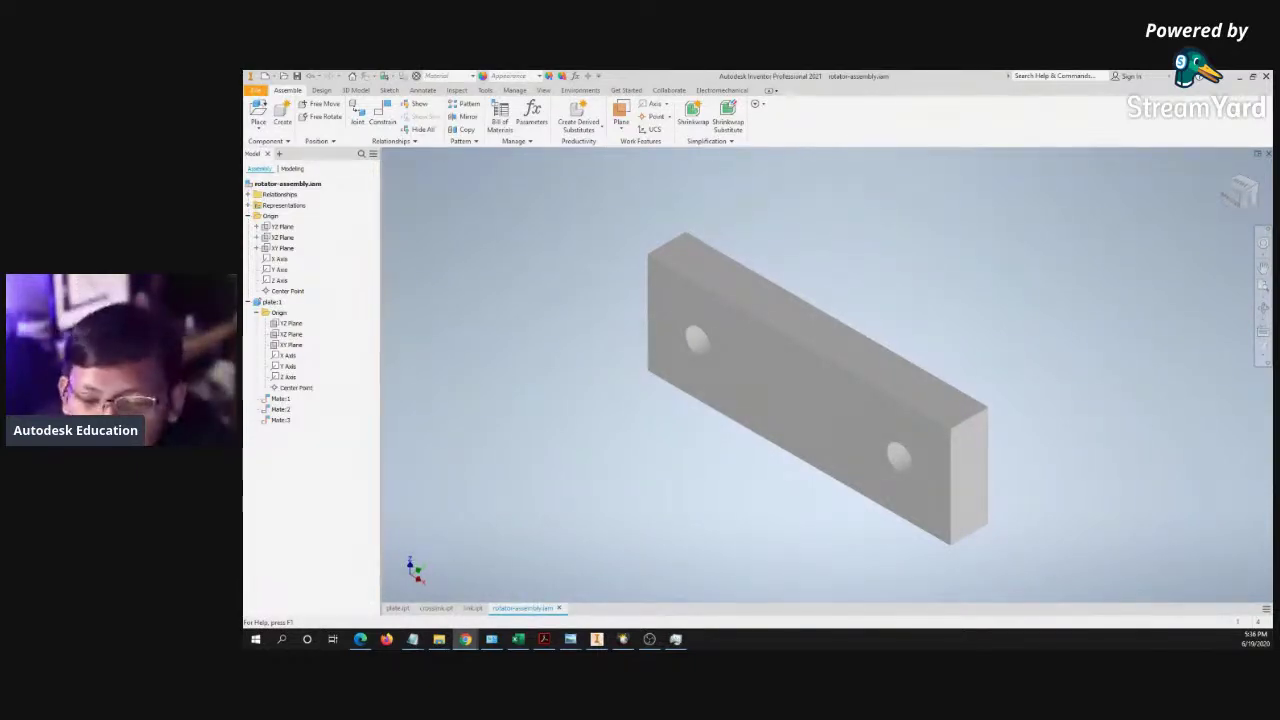
key("alt+Tab")
left_click(694, 260)
type("rpot")
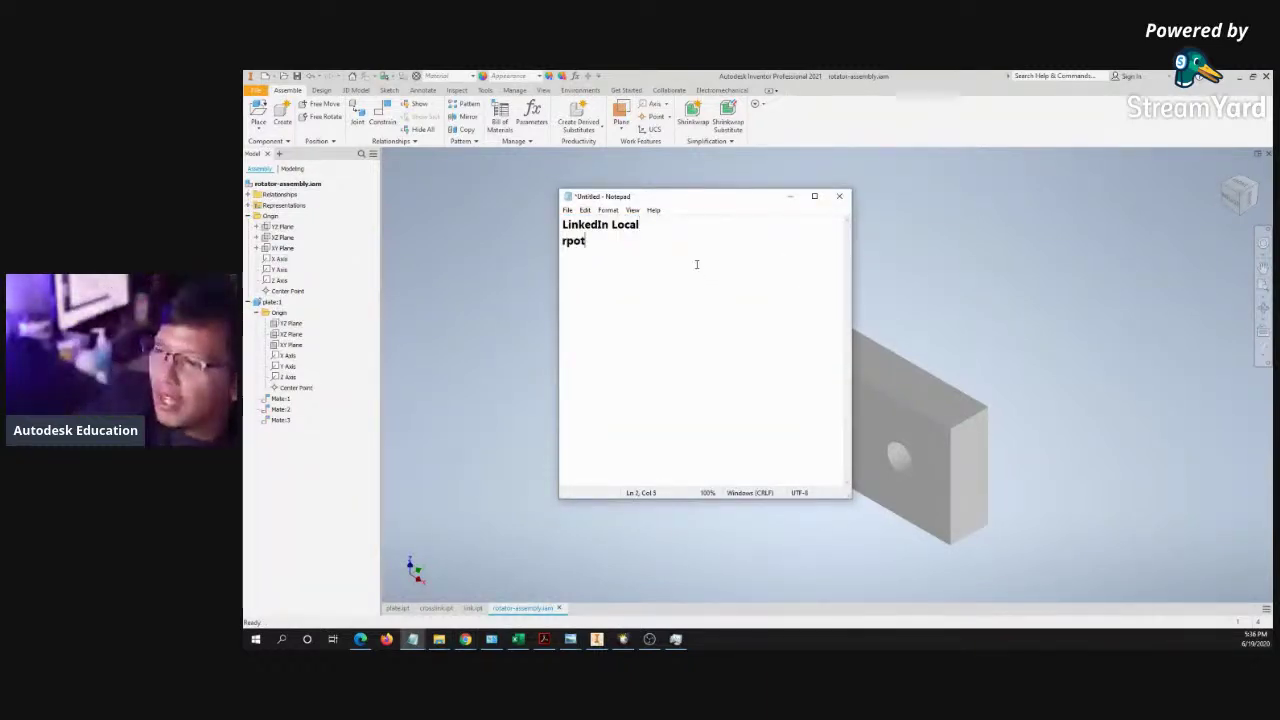
key("BackSpace")
type("otator")
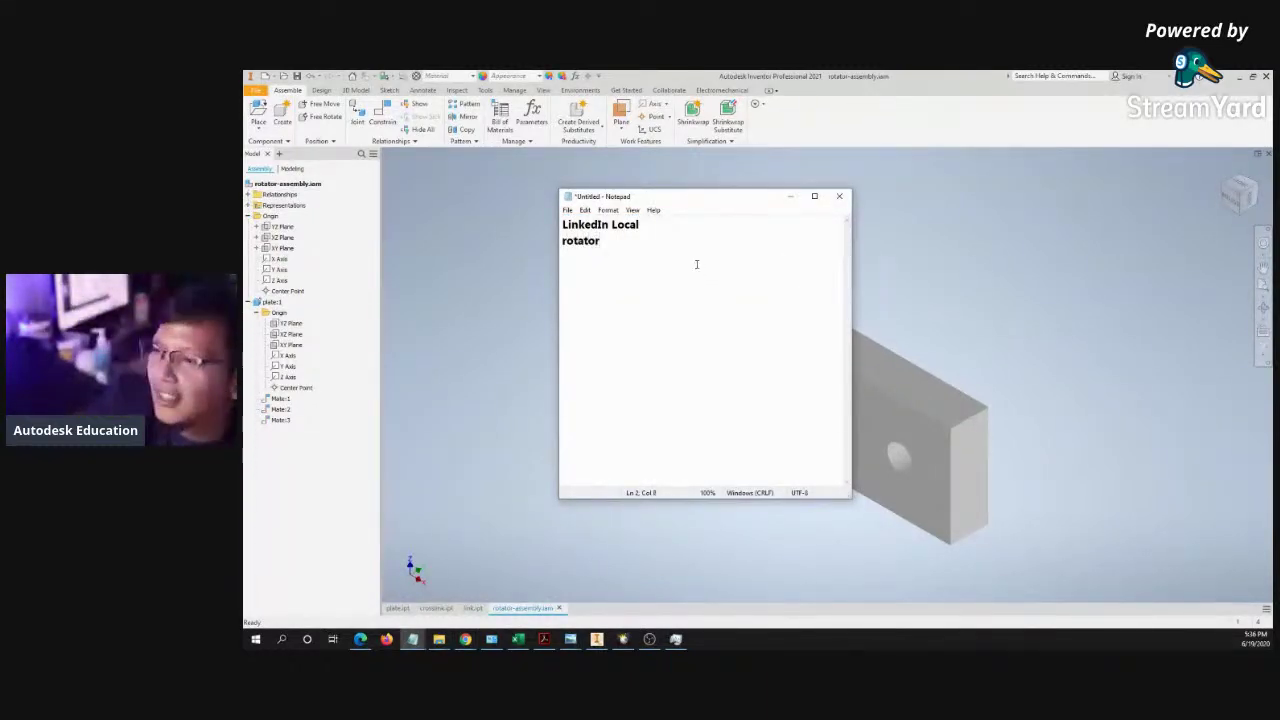
type("-assembly")
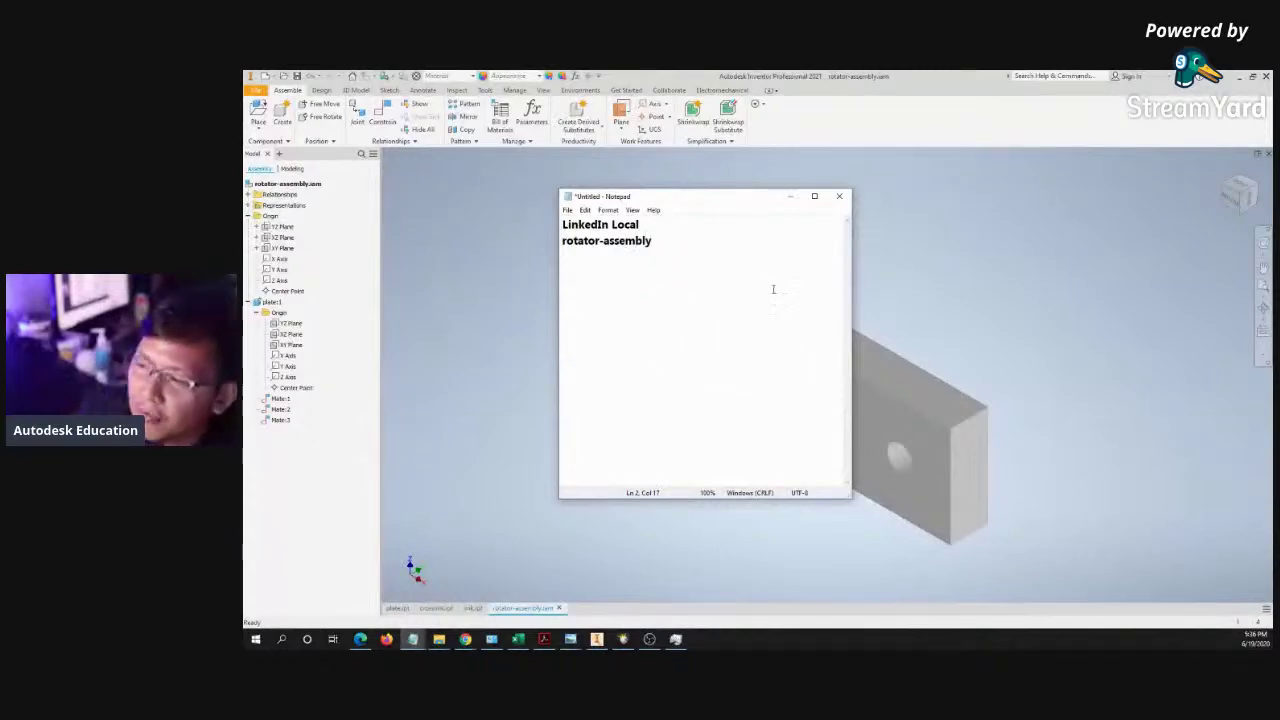
left_click_drag(707, 246, 548, 247)
- View the LinkedIn profile page in Chrome and return to the Inventor assembly with Notepad minimized
key("alt+Tab")
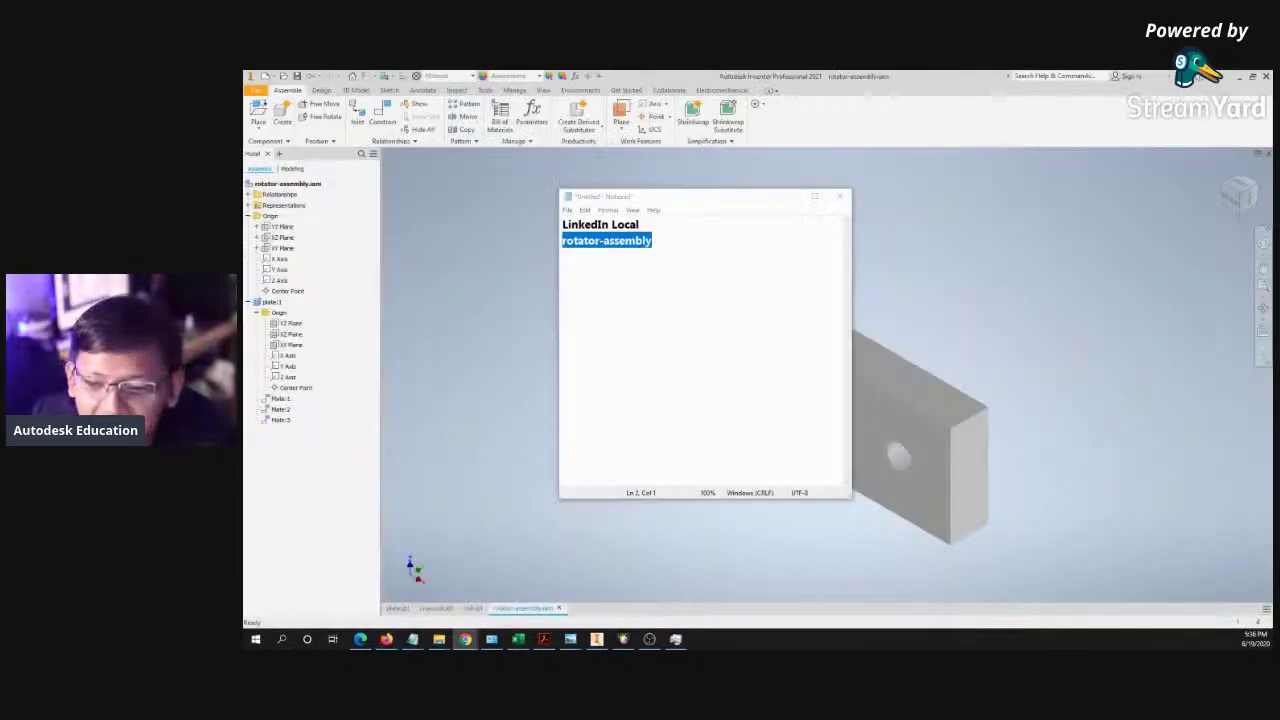
left_click(465, 639)
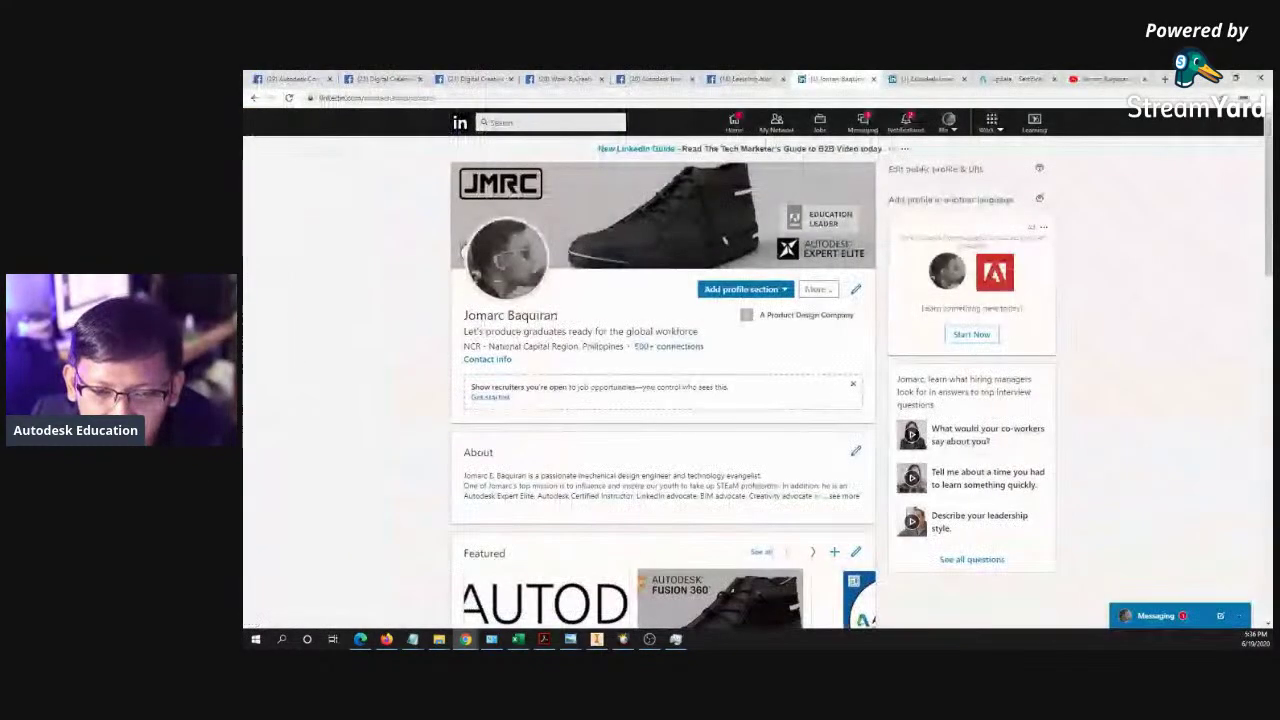
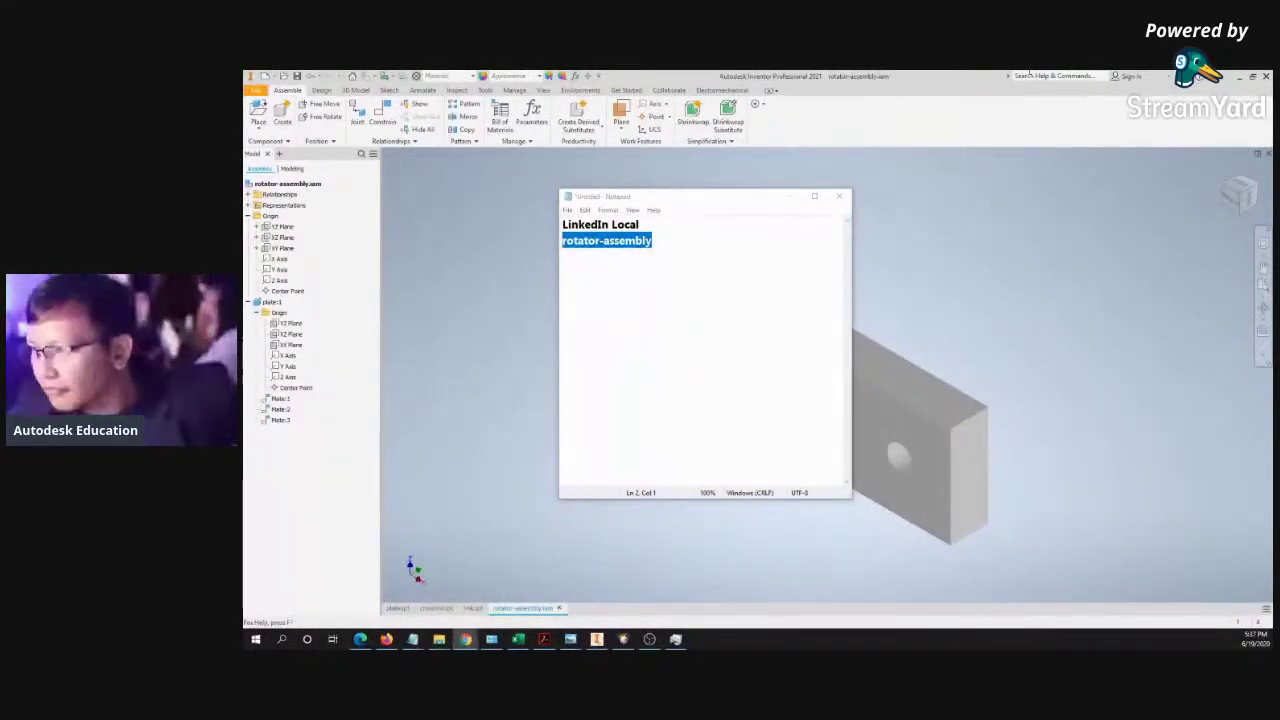
left_click(791, 196)
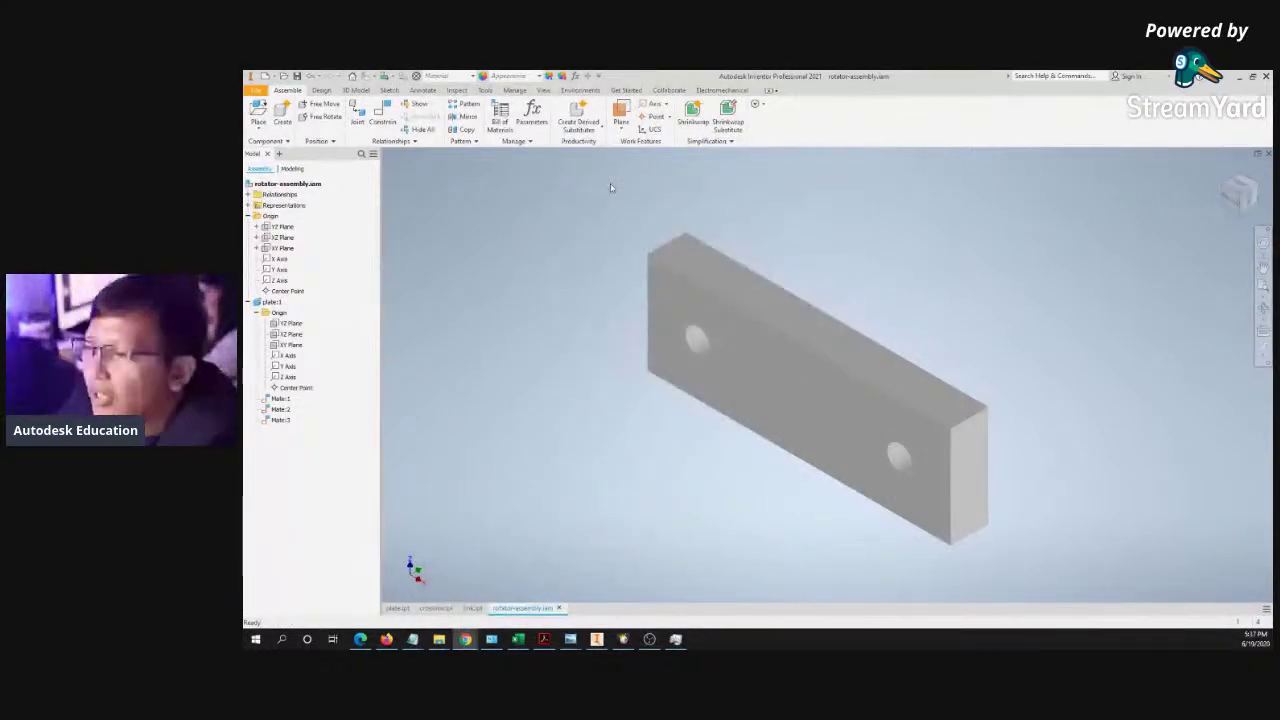
- Examine which planes the plate's mate constraints use, and collapse the plate's entry in the model tree
left_click(272, 302)
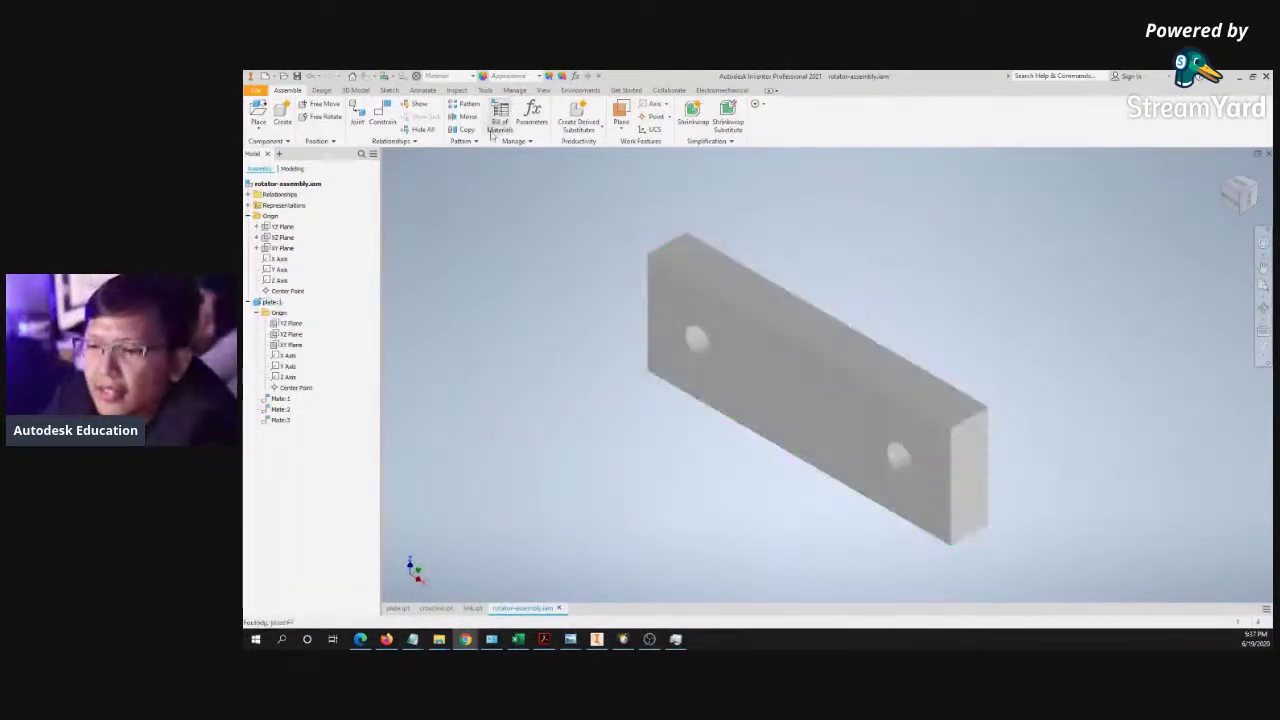
left_click(281, 399)
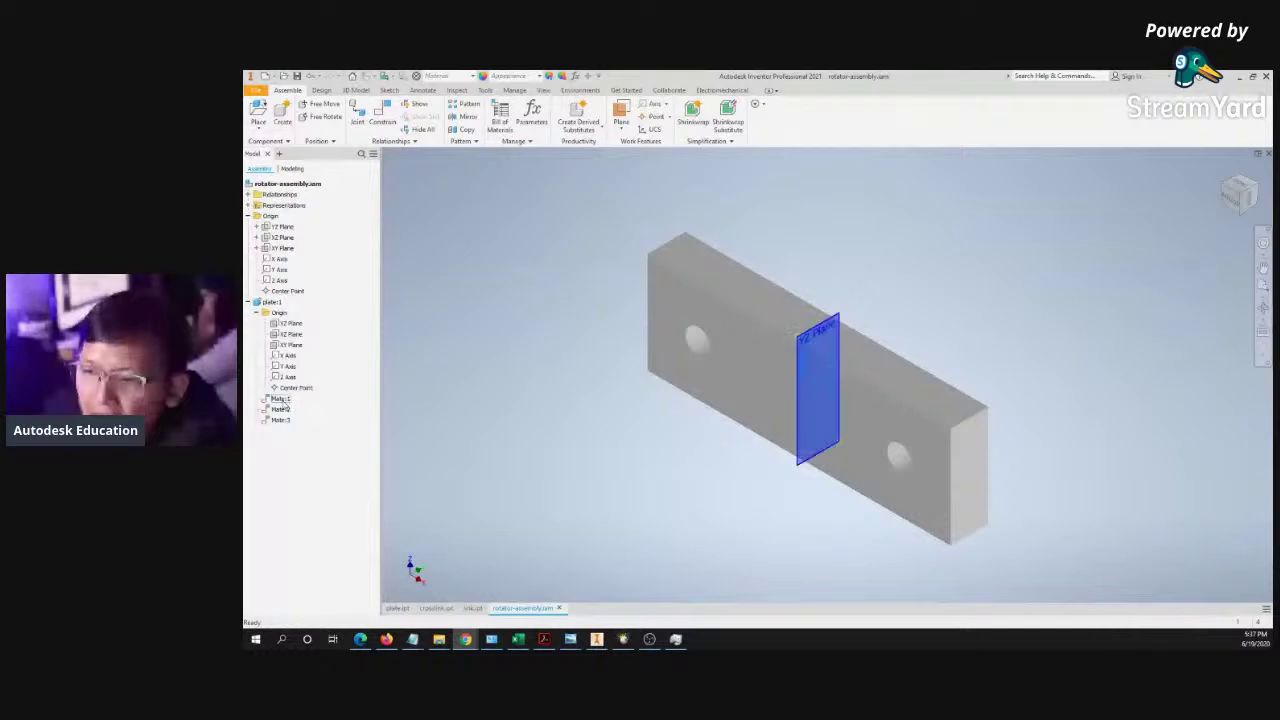
left_click(469, 405)
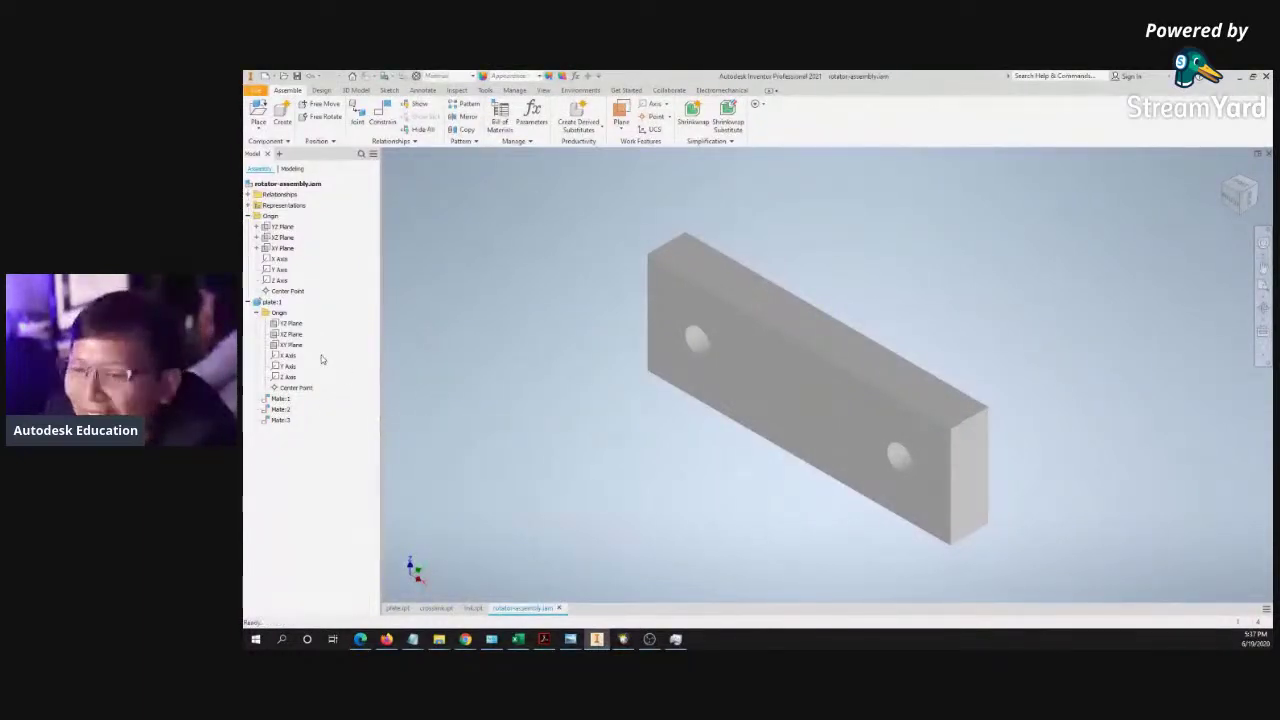
left_click(280, 409)
left_click(474, 397)
middle_click_drag(494, 376, 514, 346)
left_click(249, 302)
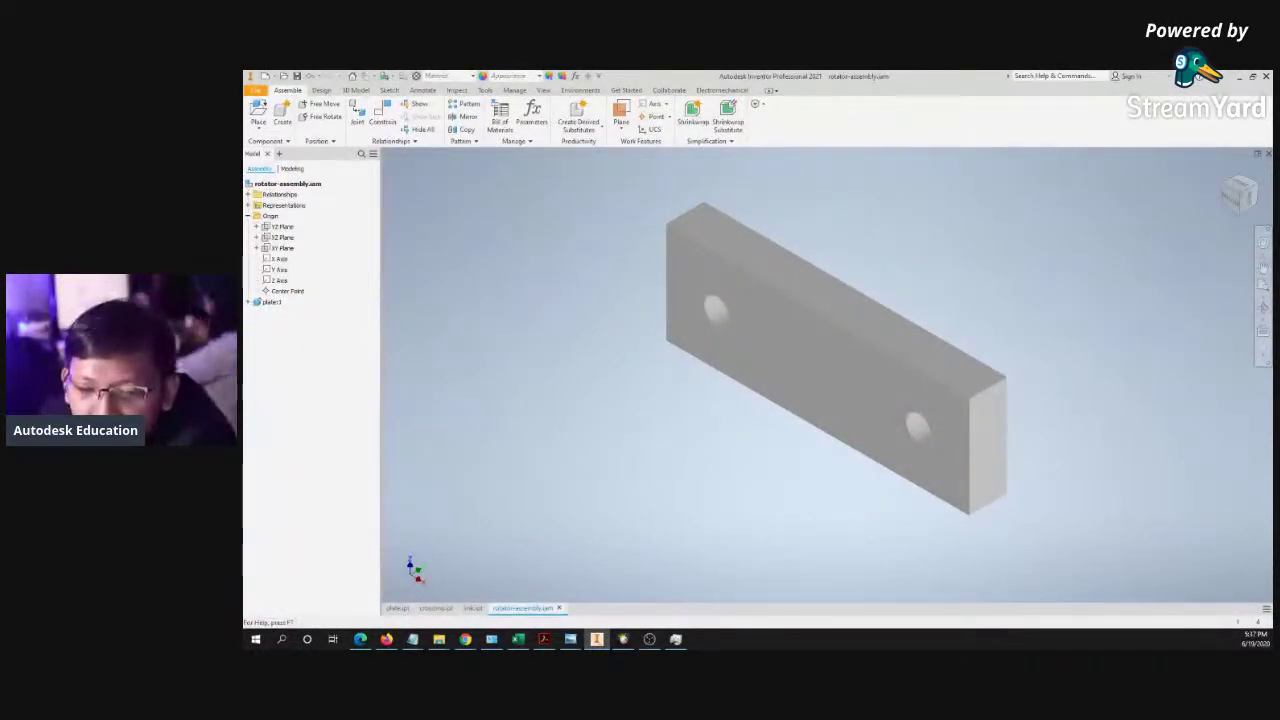
- View the rotator assembly drawing 07.JPG in Windows Photo Viewer and return to the Inventor assembly
key("alt+Tab")
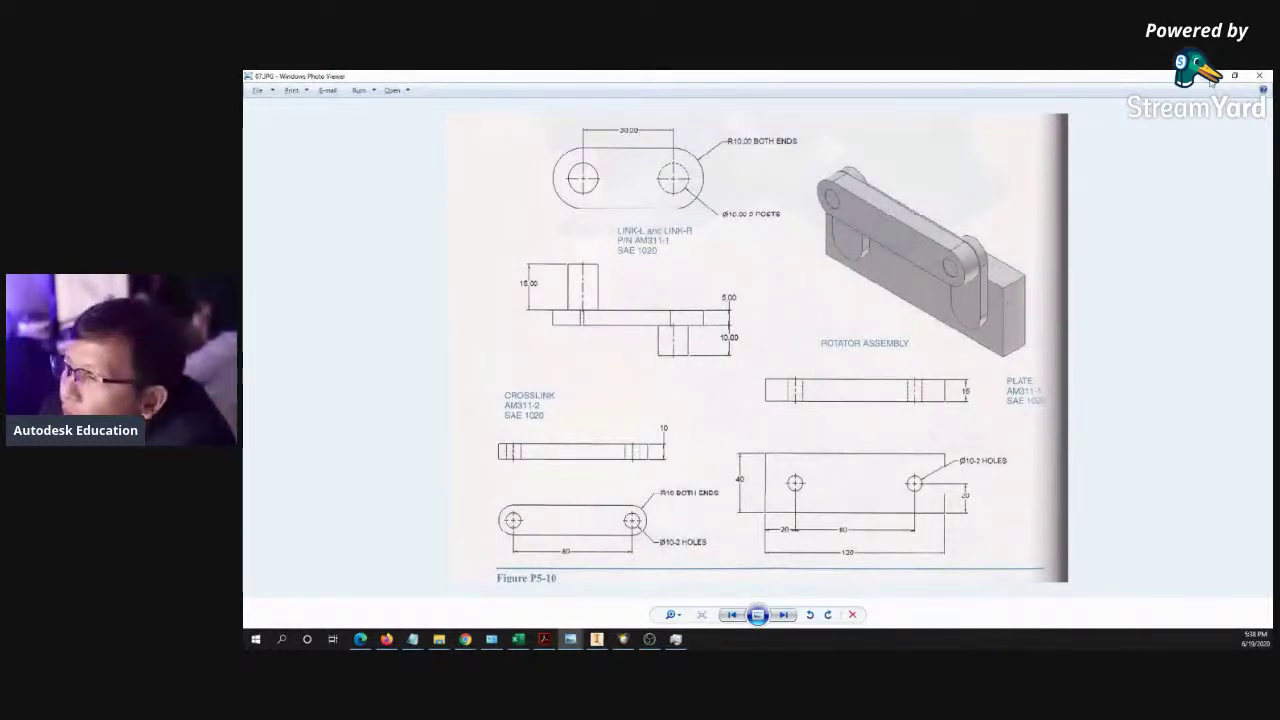
left_click(1210, 77)
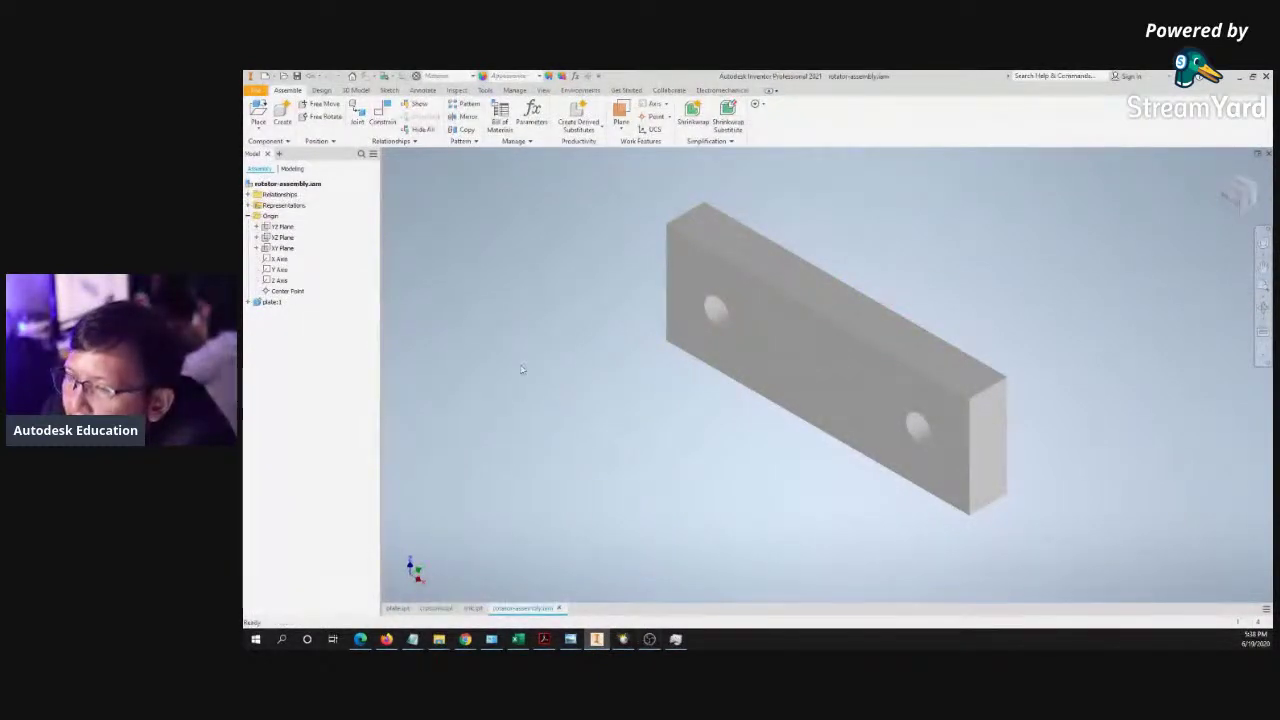
right_click(563, 281)
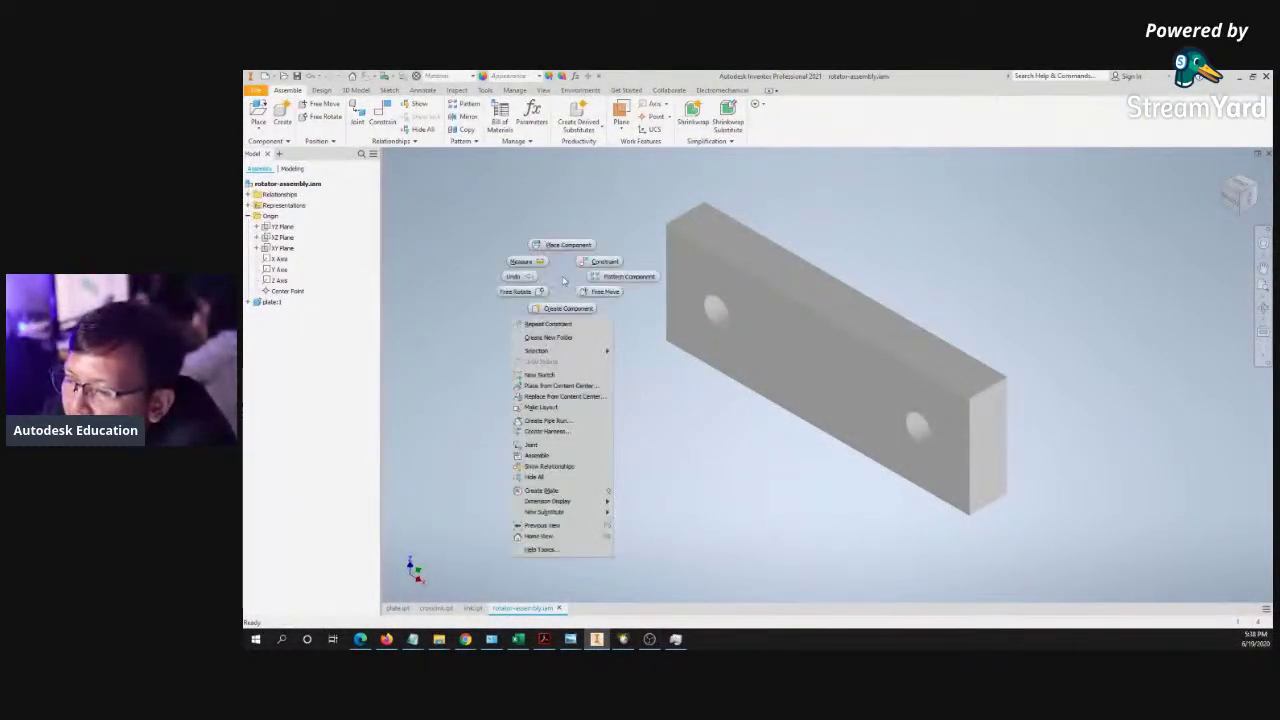
left_click(563, 281)
- Try to insert crosslink.ipt, link.ipt and plate.ipt together from File Explorer into the assembly, and undo the insertion
left_click(439, 639)
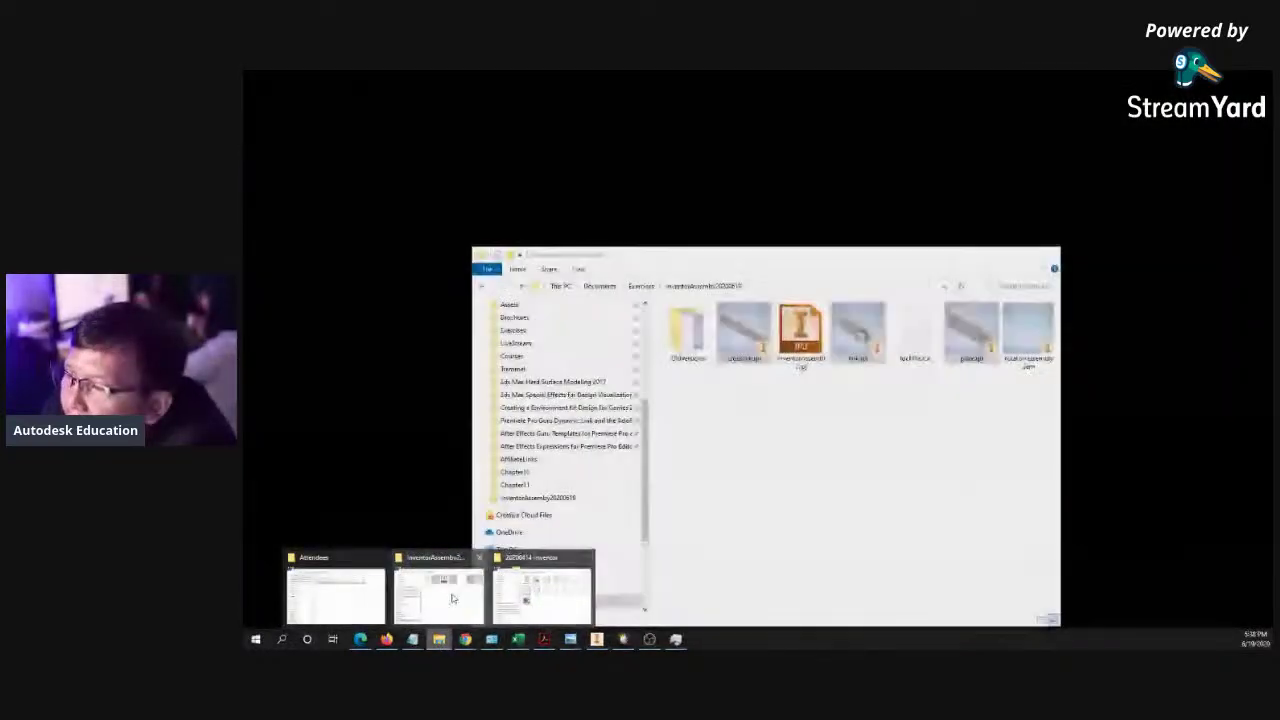
left_click(438, 595)
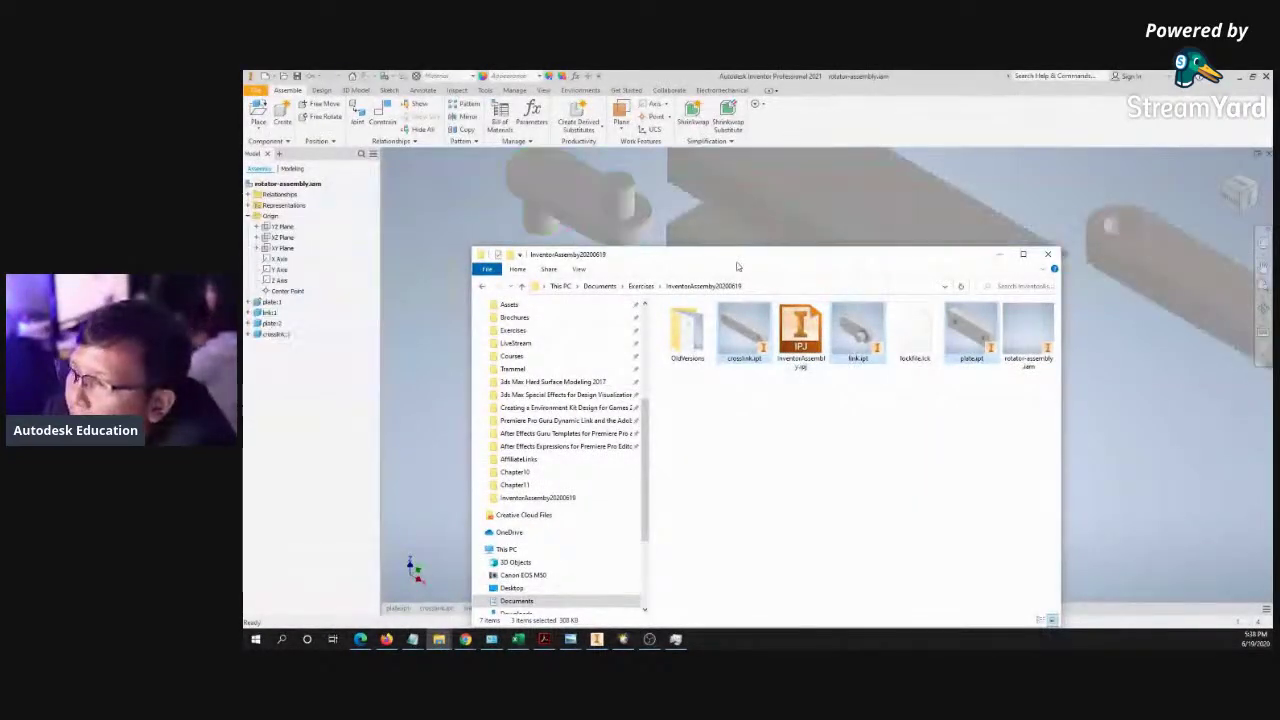
left_click_drag(737, 266, 661, 380)
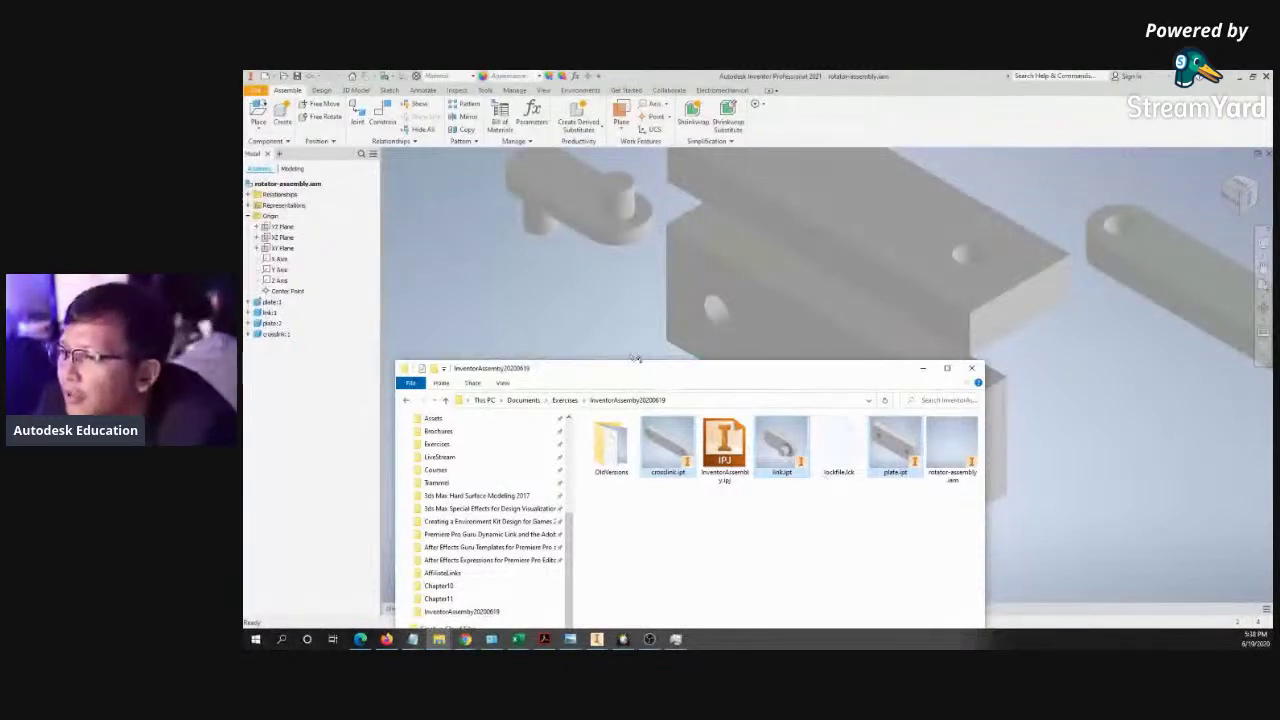
left_click(522, 279)
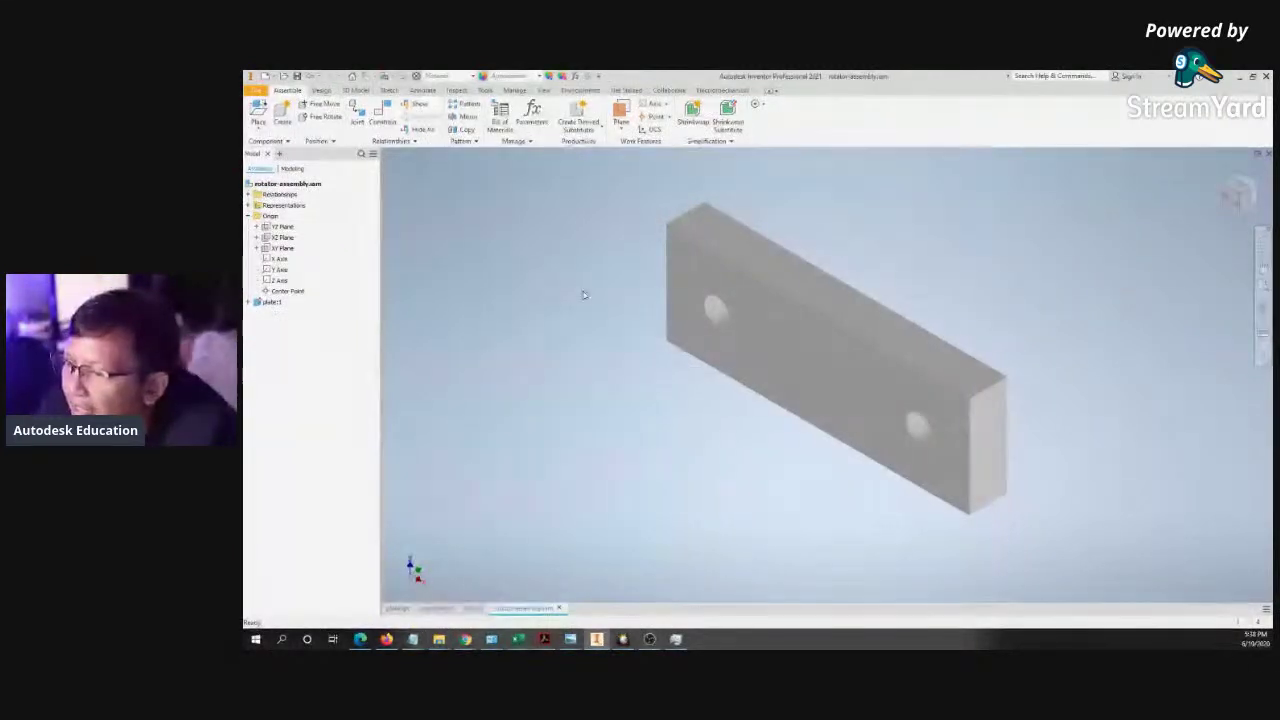
- Insert link.ipt from File Explorer into the assembly beside the plate
key("alt+Tab")
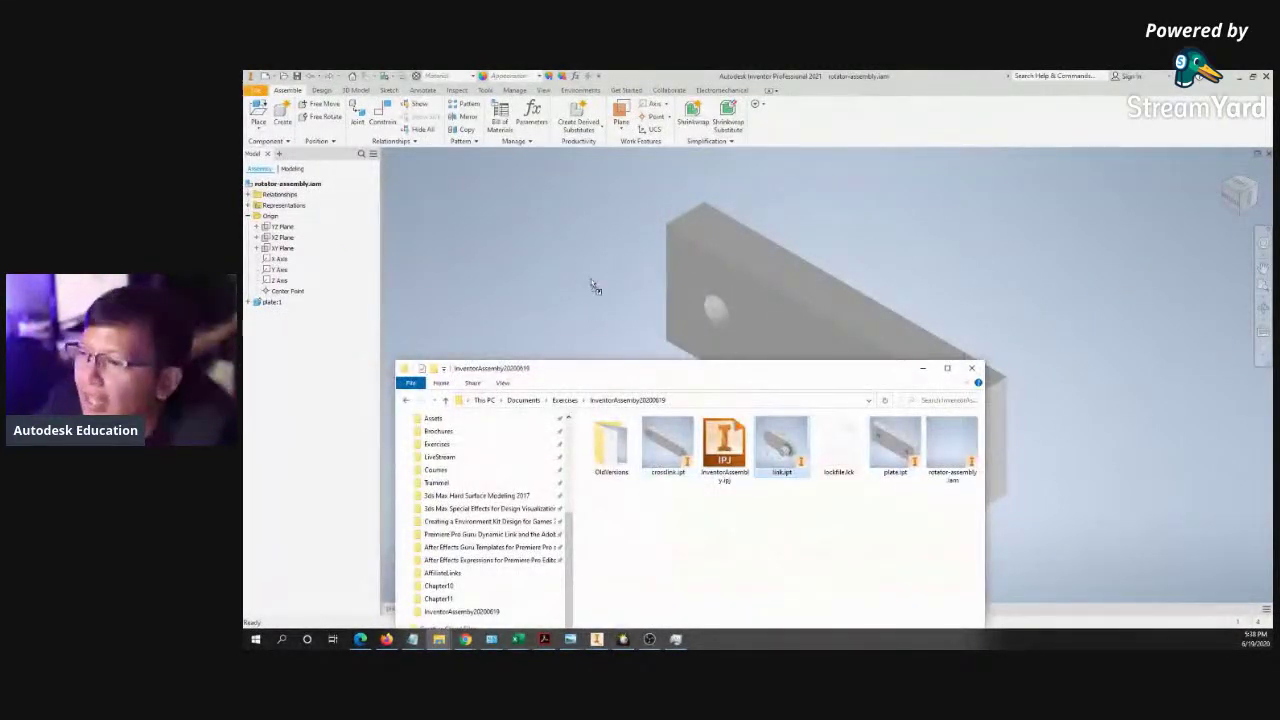
left_click_drag(595, 287, 592, 283)
scroll(596, 278, "up", 2)
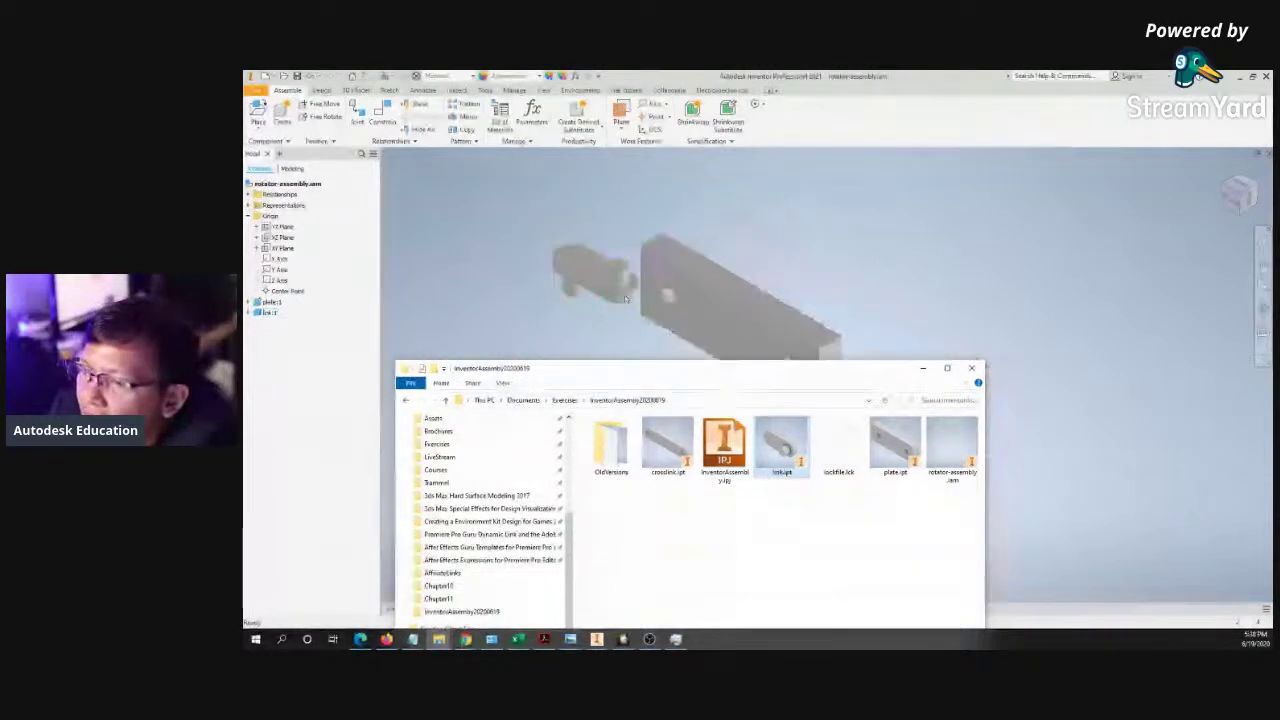
scroll(605, 257, "down", 3)
- Reposition the link in the free space beside the plate's near end
mouse_move(622, 289)
left_mouse_down()
mouse_move(594, 306)
mouse_move(596, 274)
mouse_move(614, 290)
left_mouse_up()
middle_click_drag(614, 290, 677, 293)
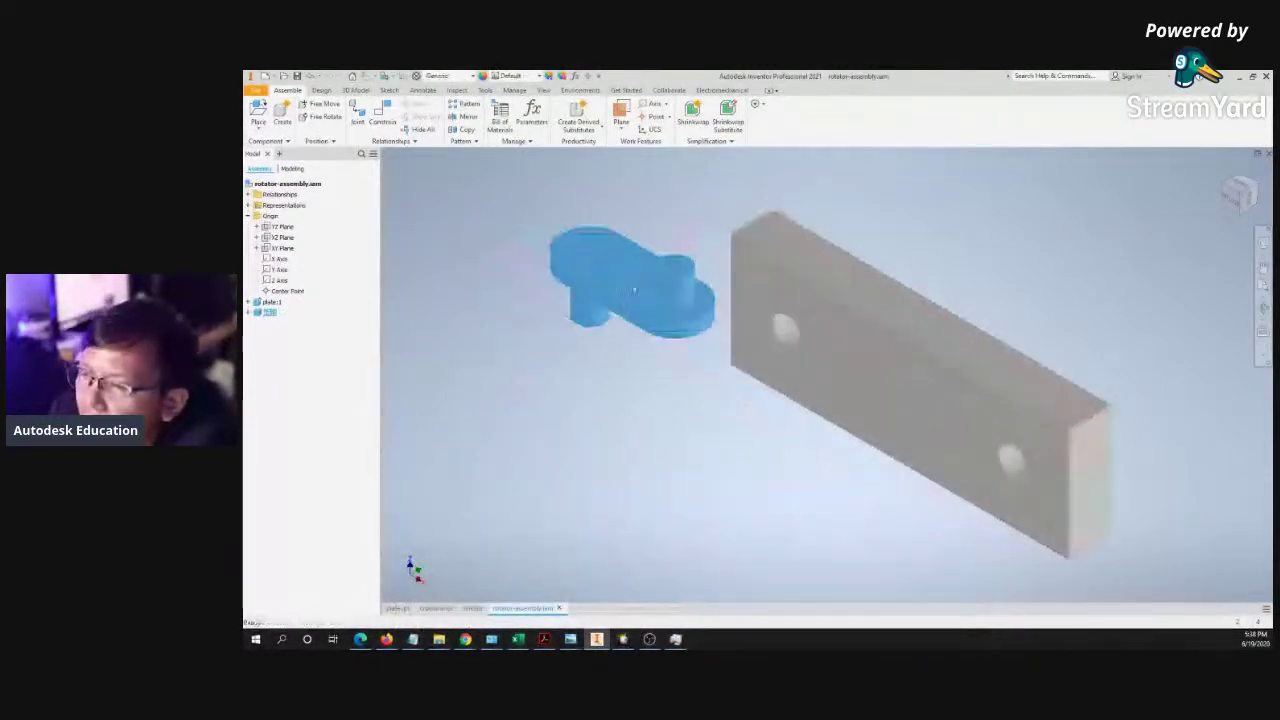
left_click_drag(655, 284, 614, 277)
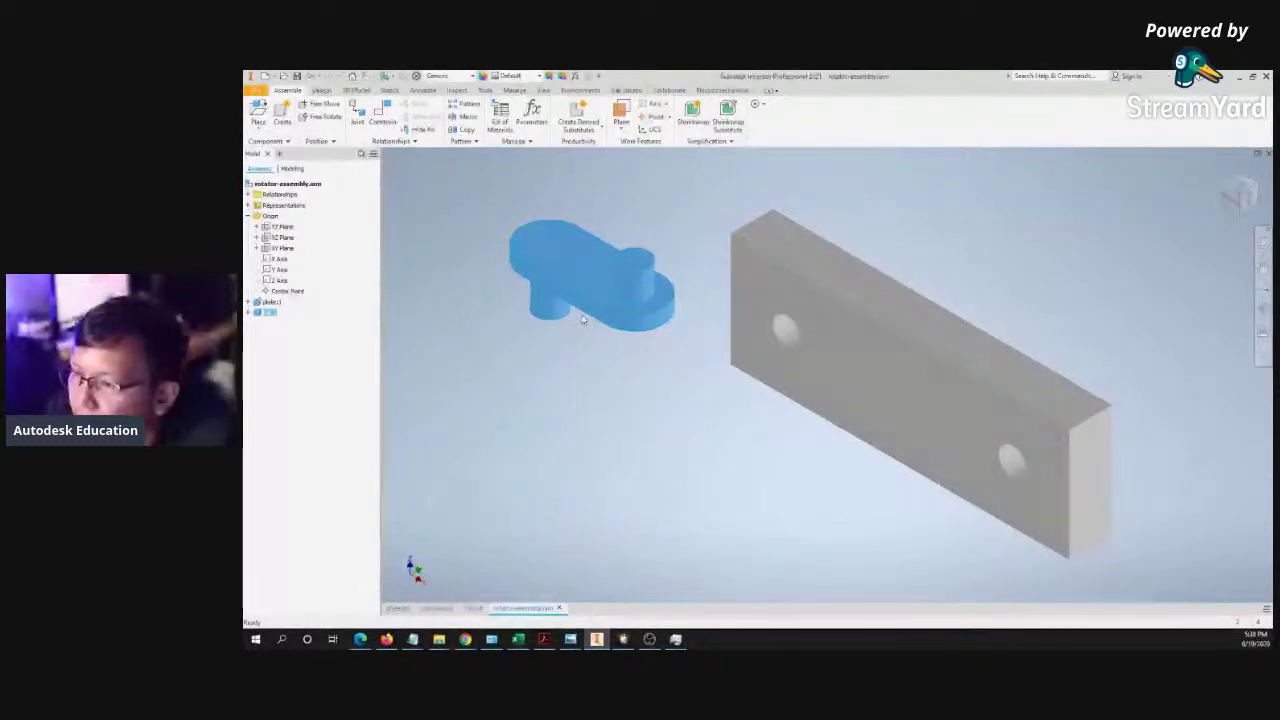
key("g")
key("Escape")
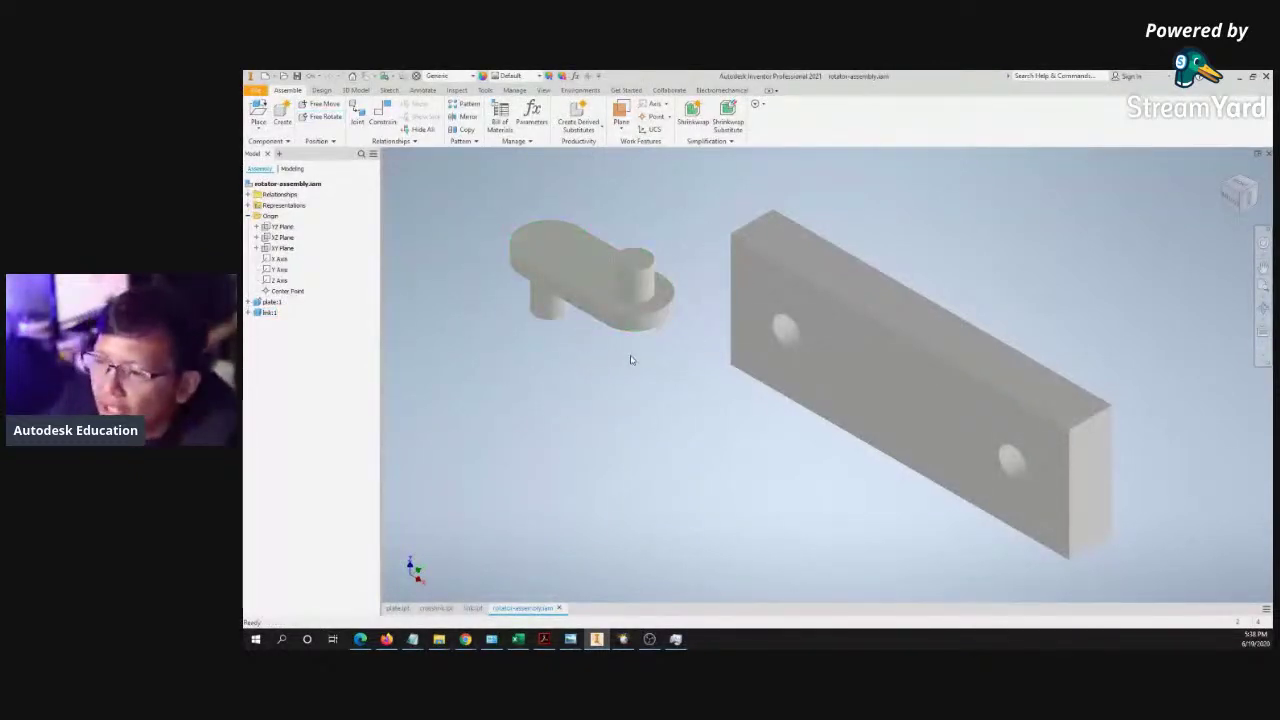
middle_click_drag(631, 360, 636, 359)
mouse_move(628, 248)
left_mouse_down()
mouse_move(708, 253)
mouse_move(647, 251)
left_mouse_up()
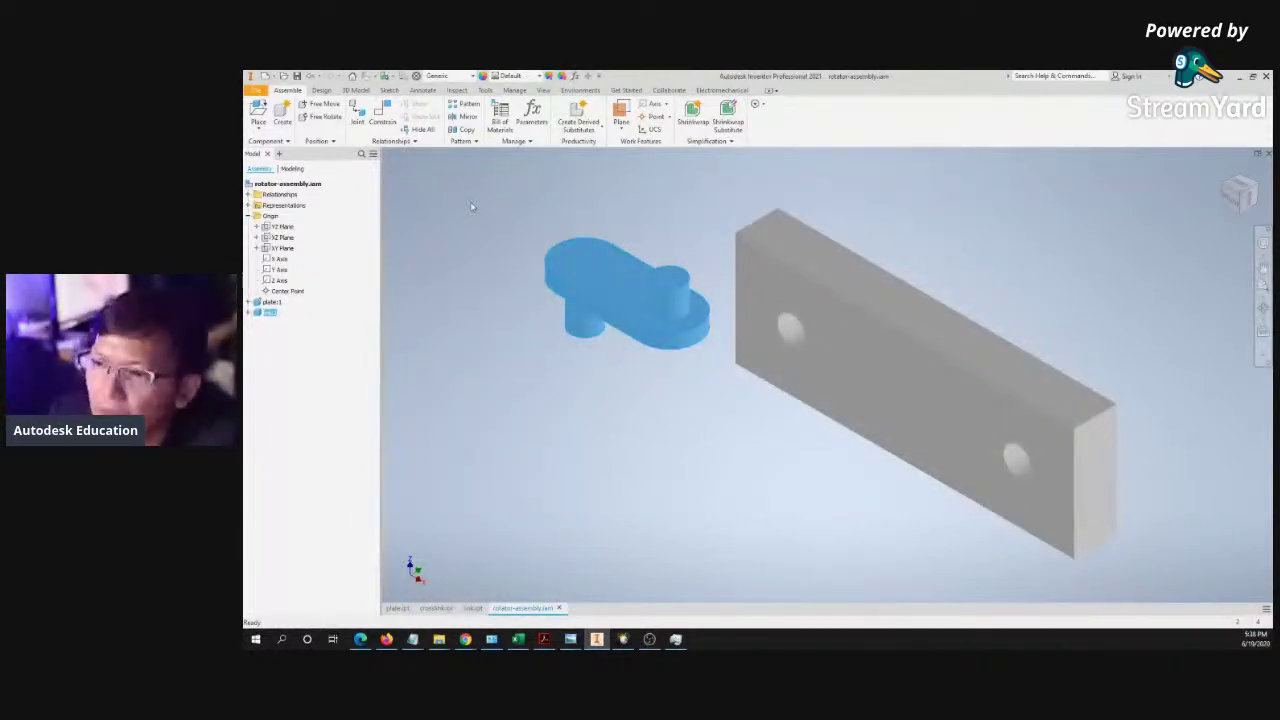
- Place a second instance of link.ipt in the free space below the first link, and delete it again
left_click(258, 112)
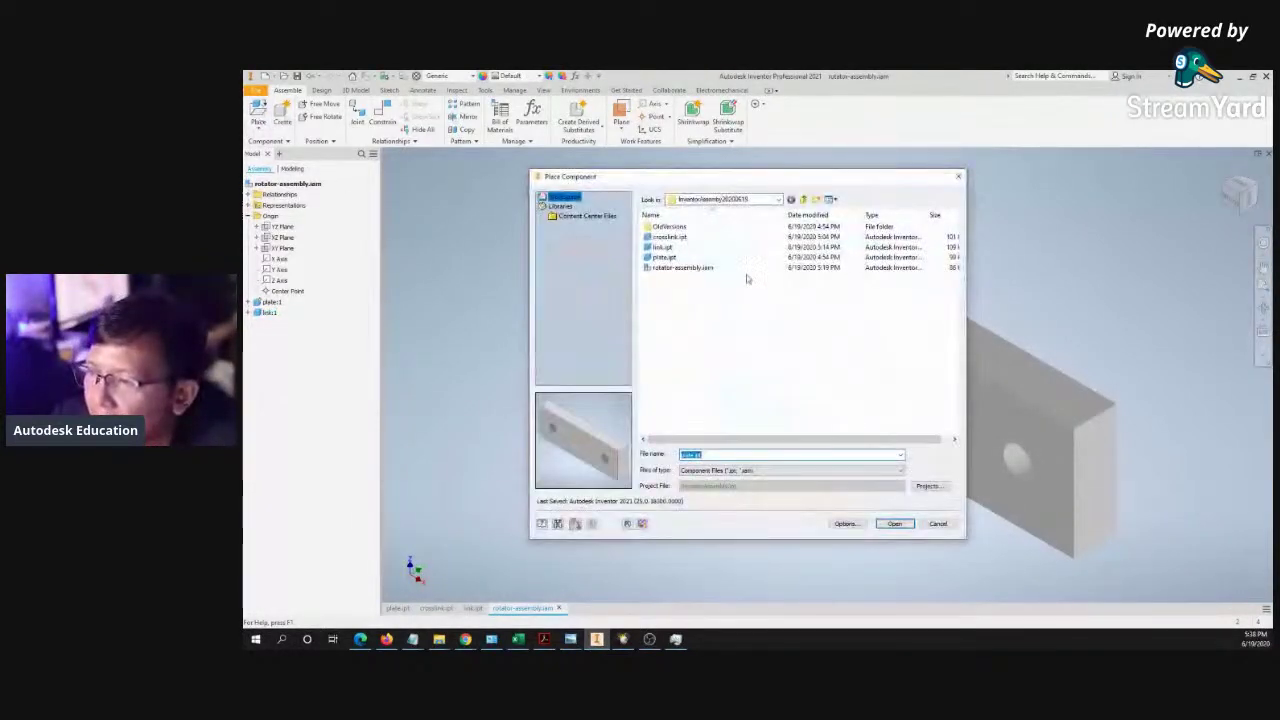
double_click(660, 249)
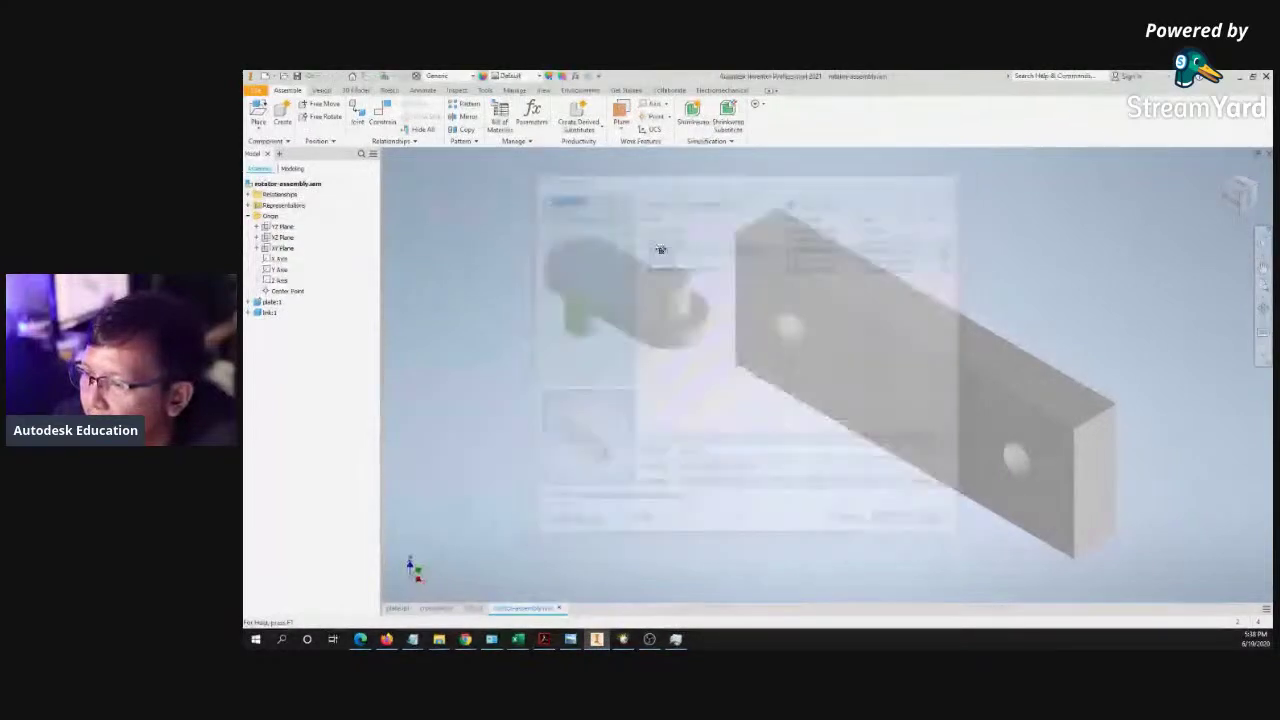
left_click(758, 519)
middle_click_drag(569, 434, 628, 394)
key("Escape")
left_click(663, 268)
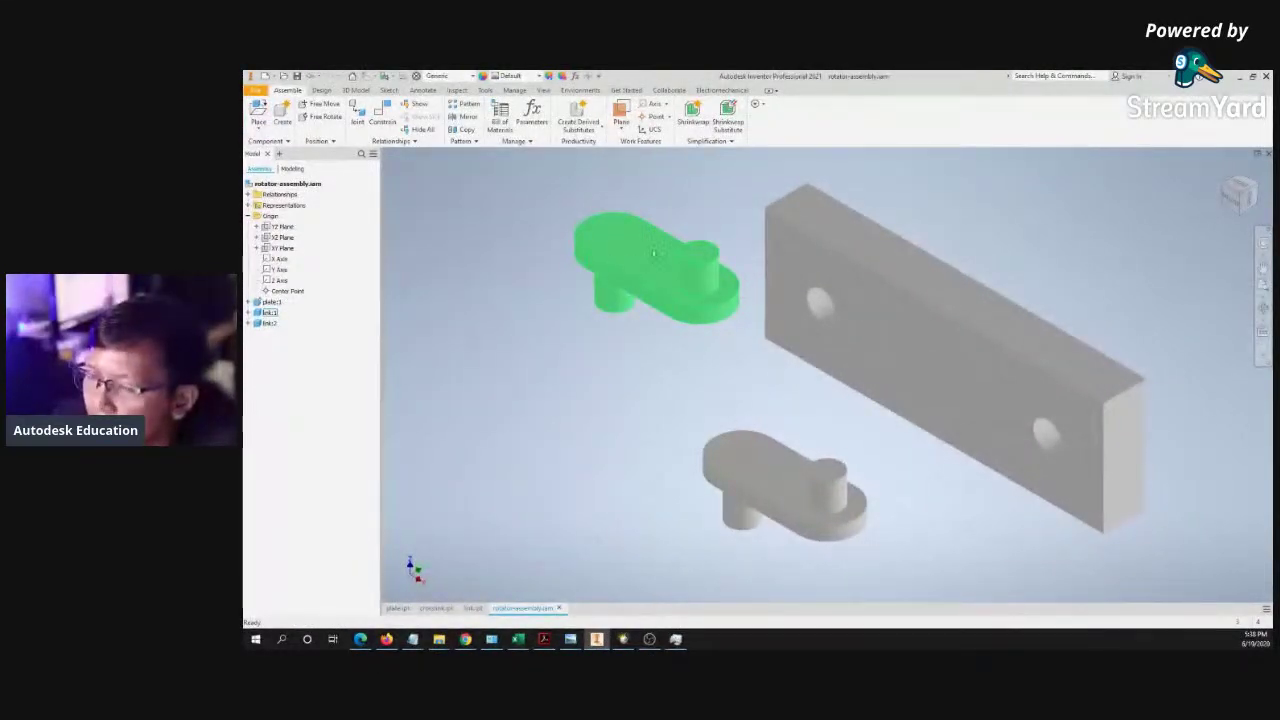
left_click(743, 466)
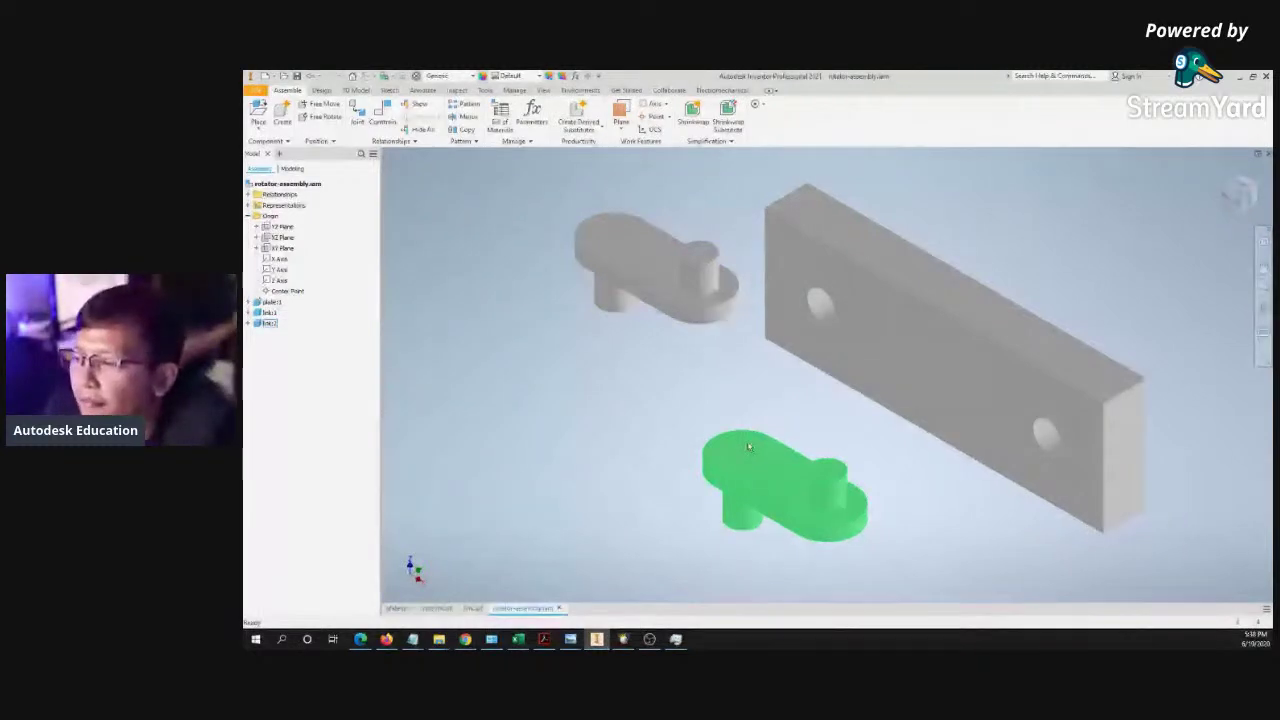
middle_click_drag(639, 333, 617, 354)
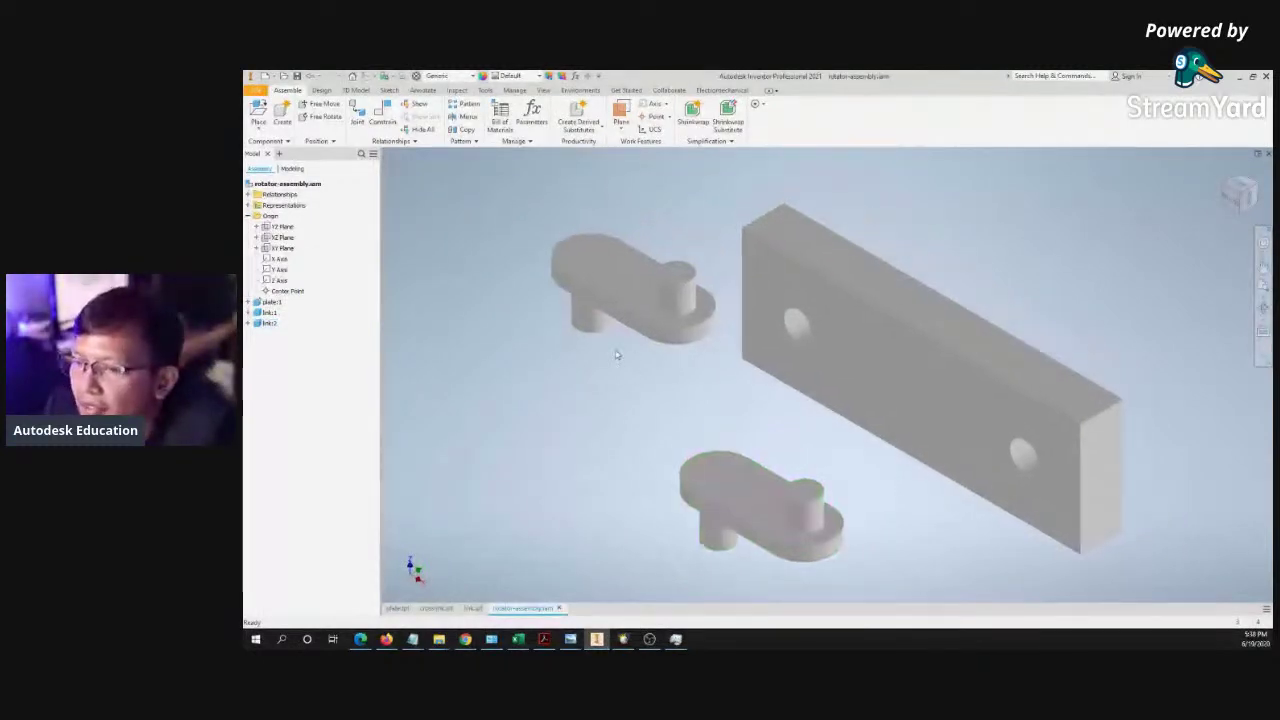
left_click(268, 323)
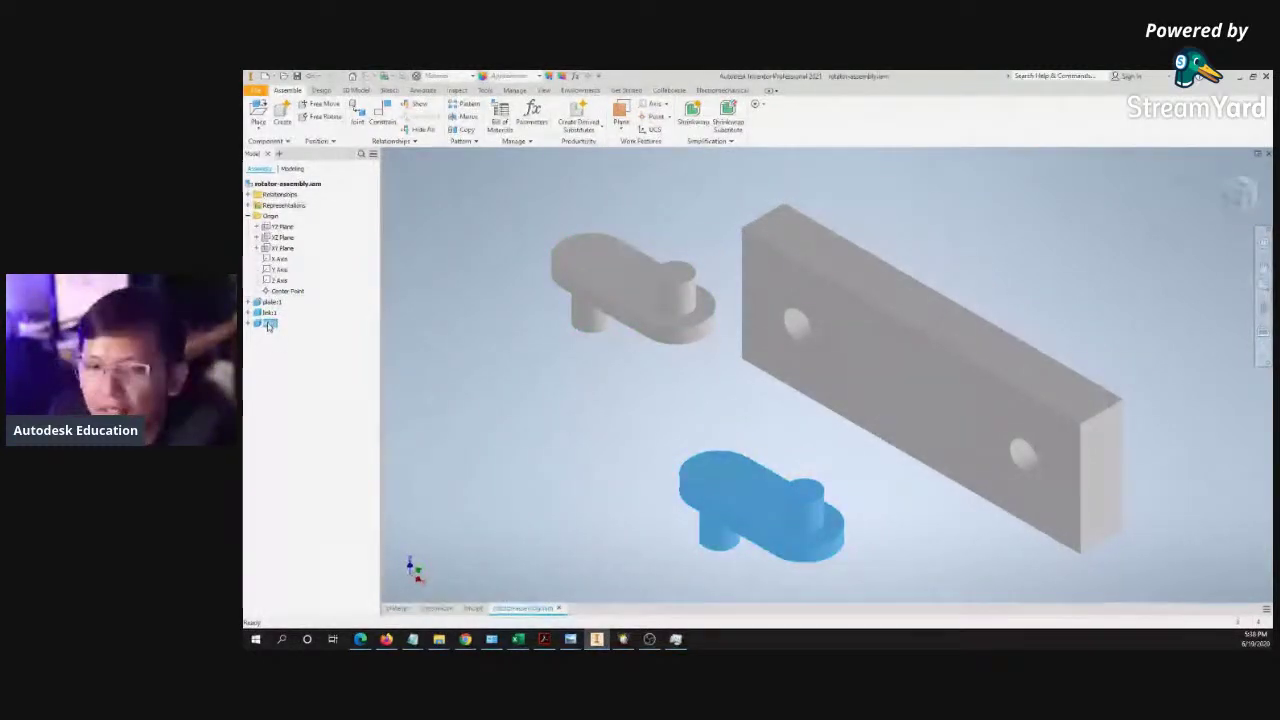
key("Delete")
- Free-rotate the link so its flat face turns upright and roughly parallel to the plate's front face
middle_click_drag(567, 312, 557, 345)
scroll(557, 343, "down", 3)
scroll(557, 343, "up", 2)
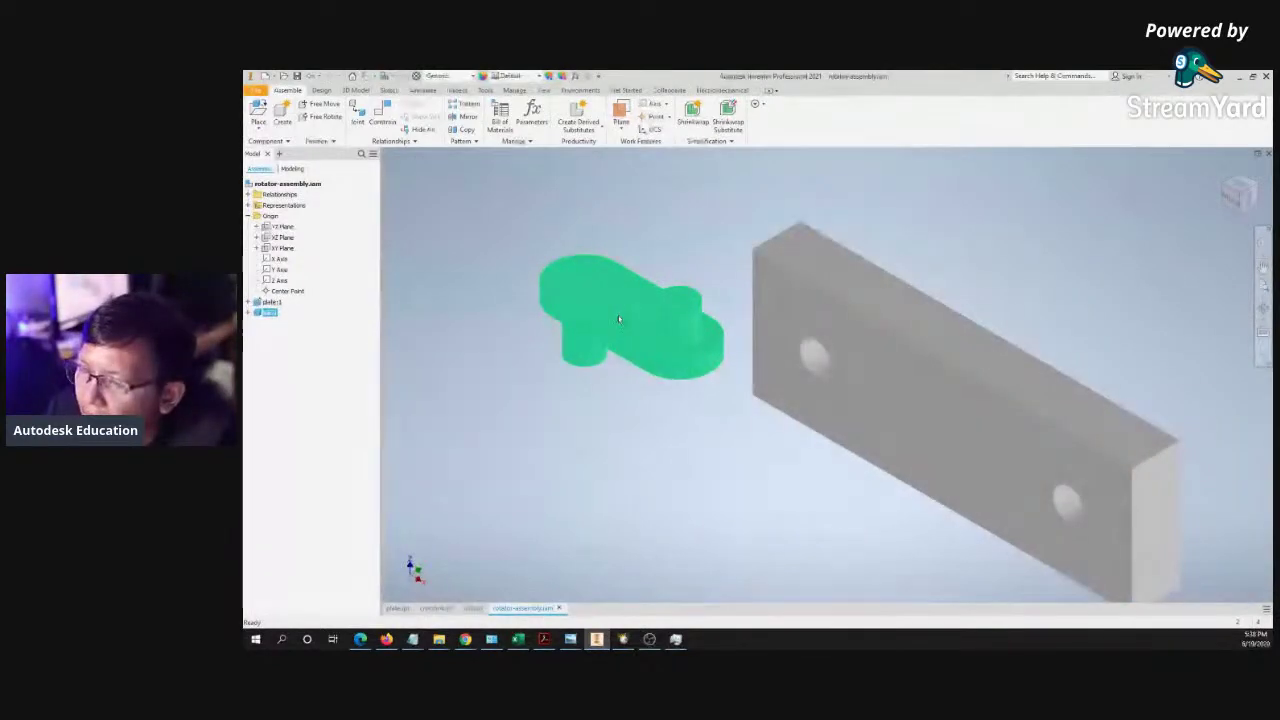
middle_click_drag(645, 294, 593, 357, "shift")
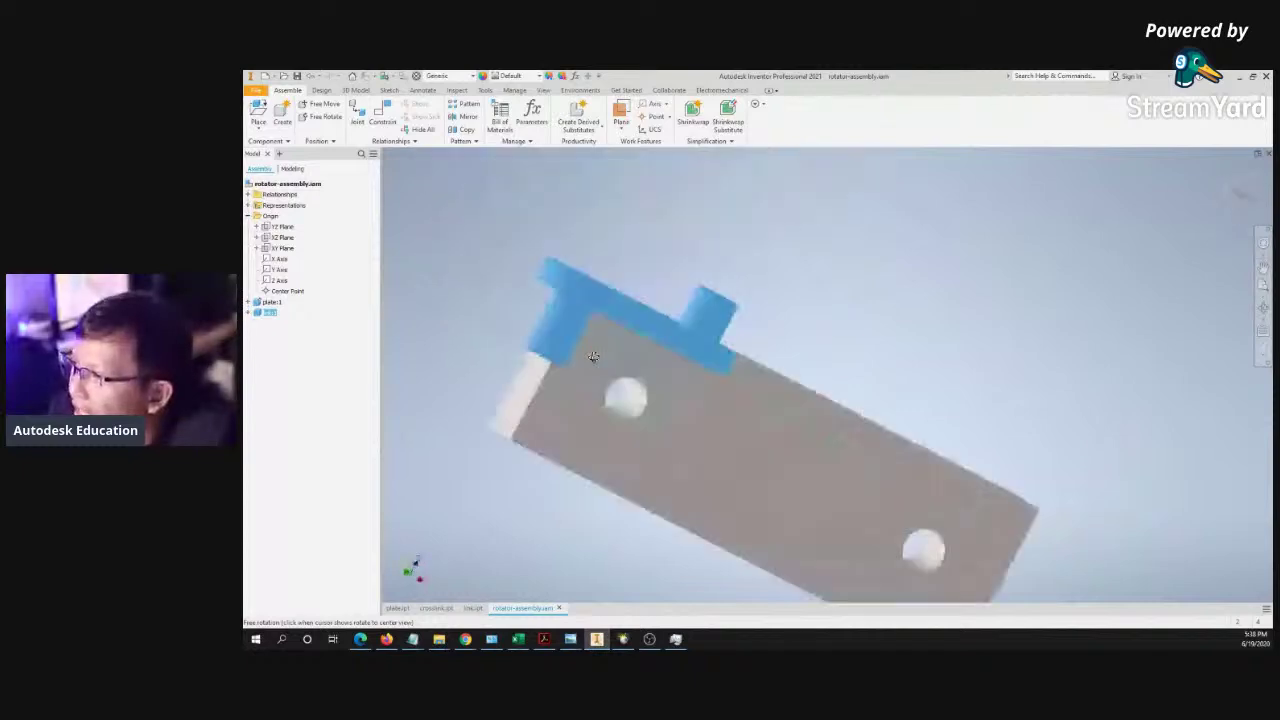
left_click(1211, 167)
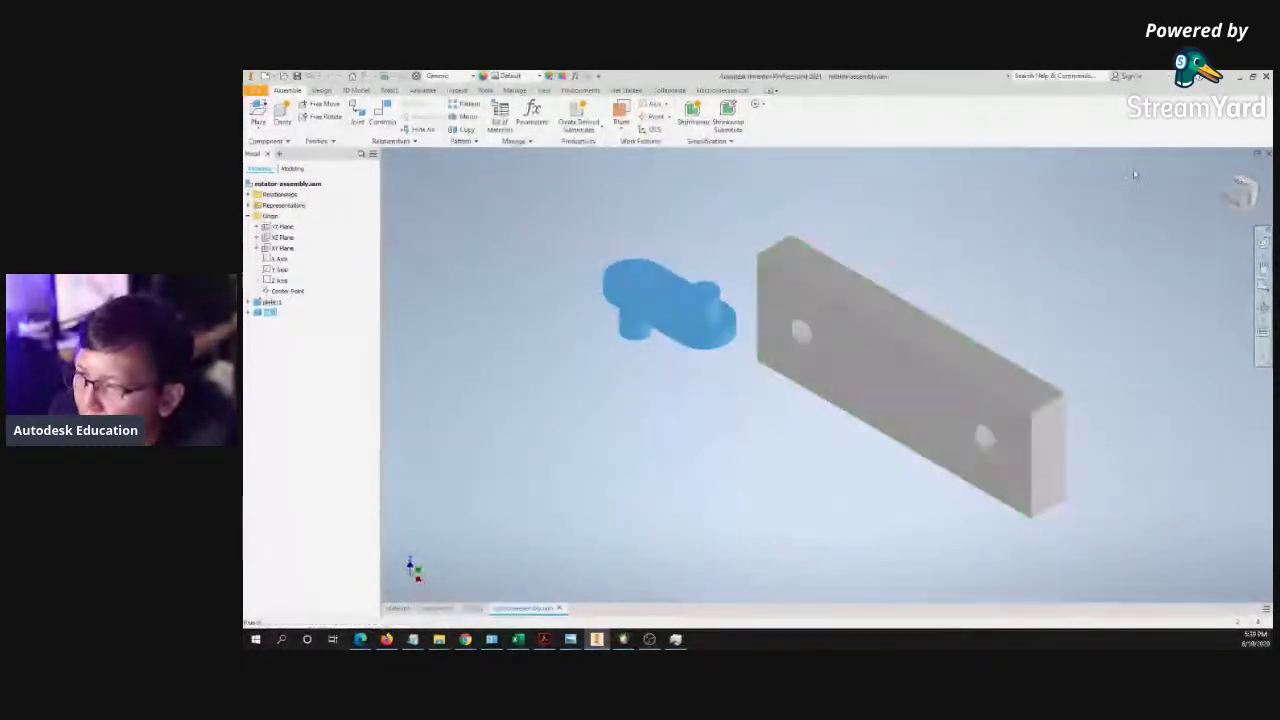
key("g")
left_click_drag(683, 276, 703, 403)
key("Escape")
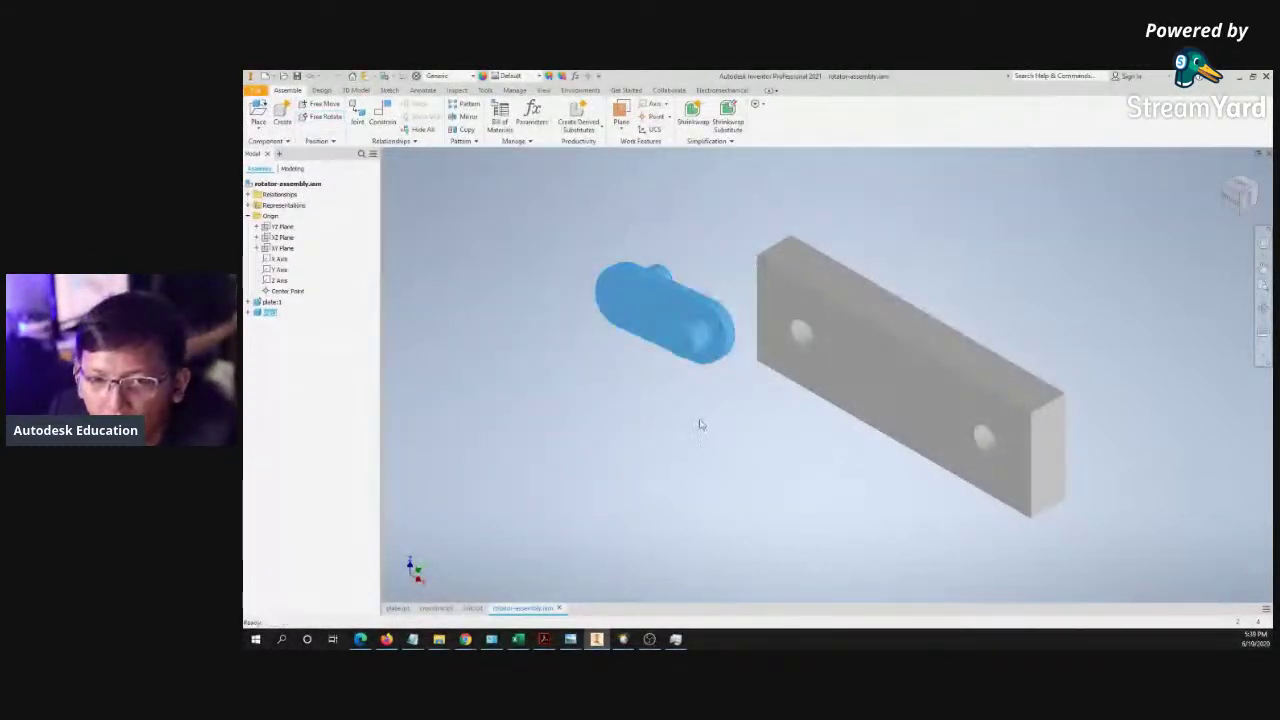
left_click(647, 442)
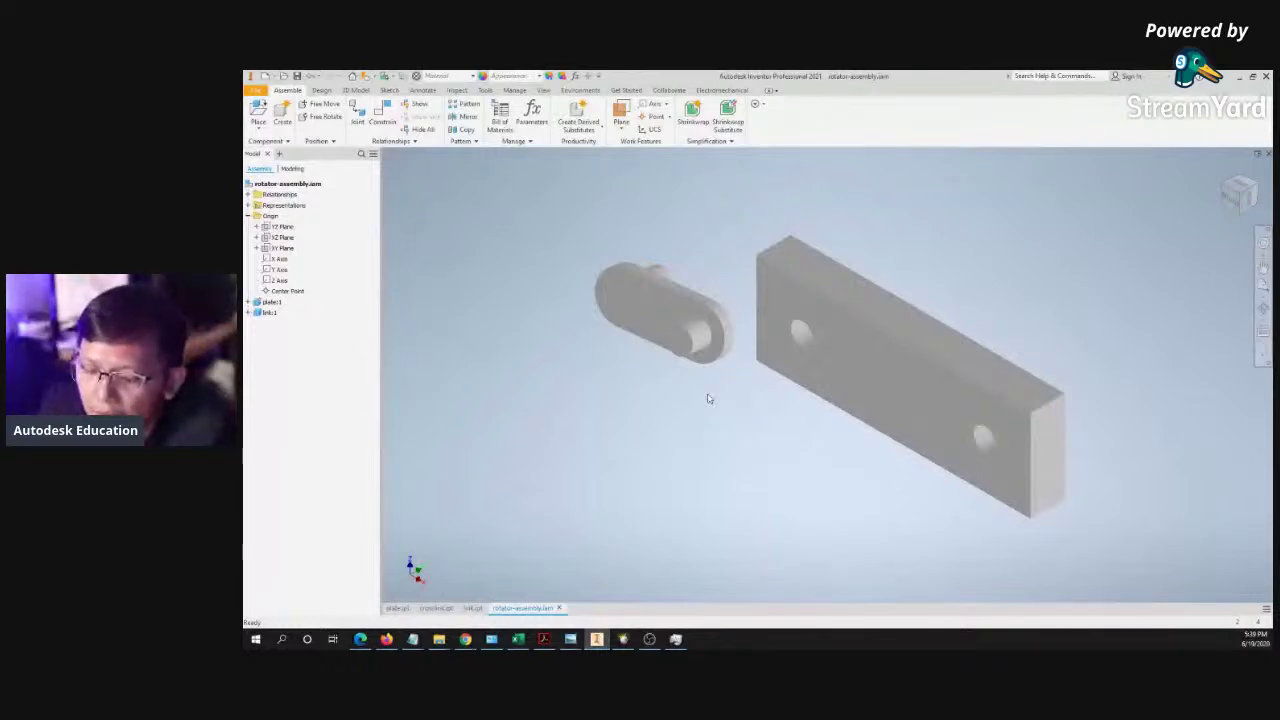
- Free-rotate the link slightly more so its long side lies closer to horizontal beside the plate
key("v")
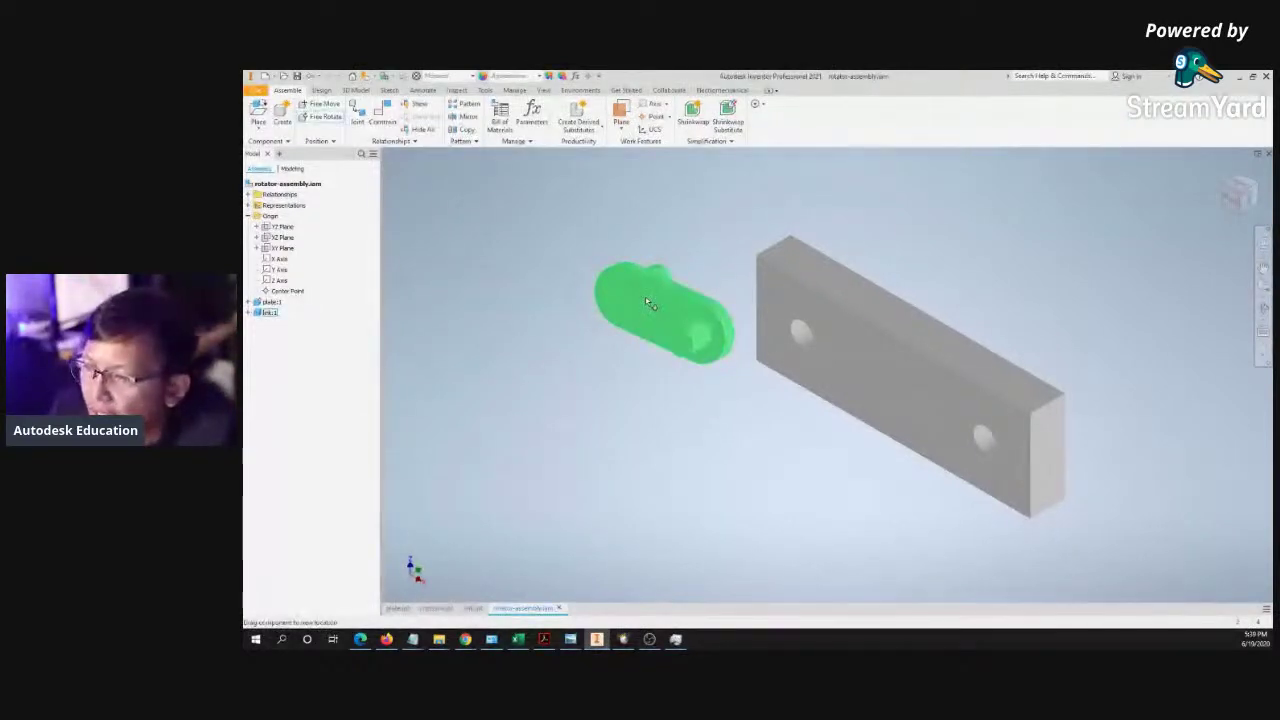
key("g")
left_click(652, 308)
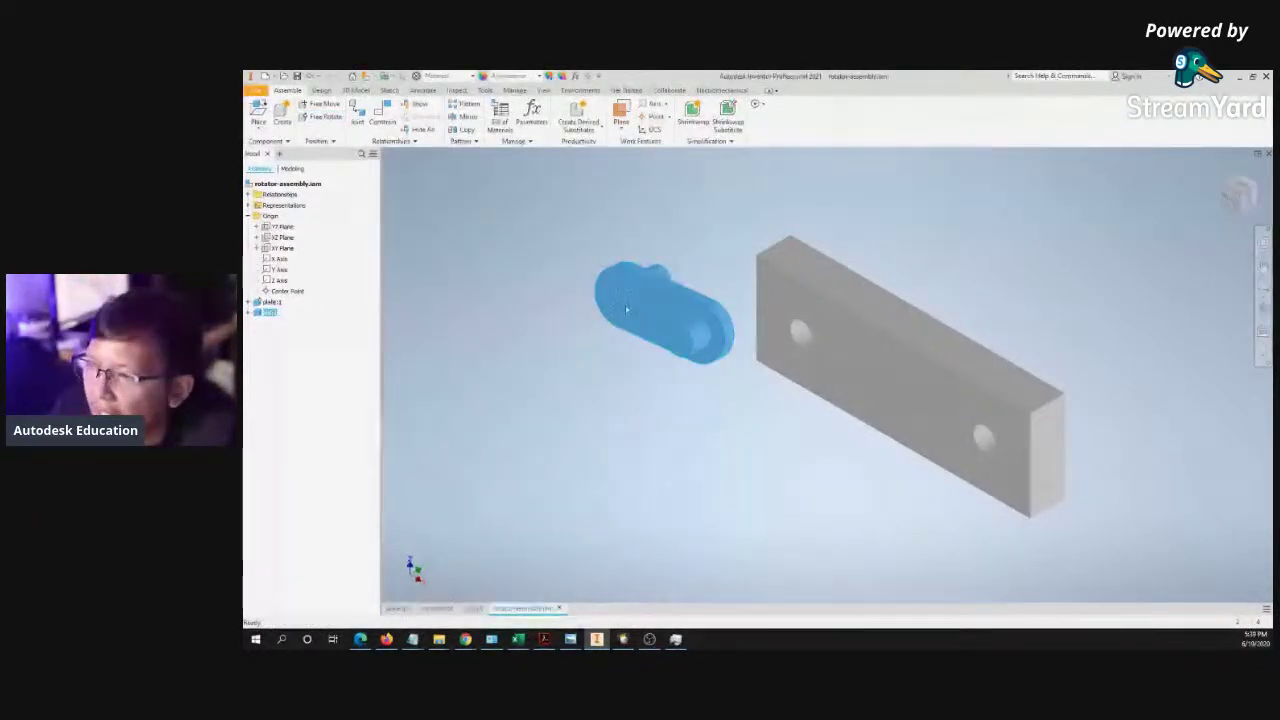
left_click_drag(611, 349, 627, 311)
key("Escape")
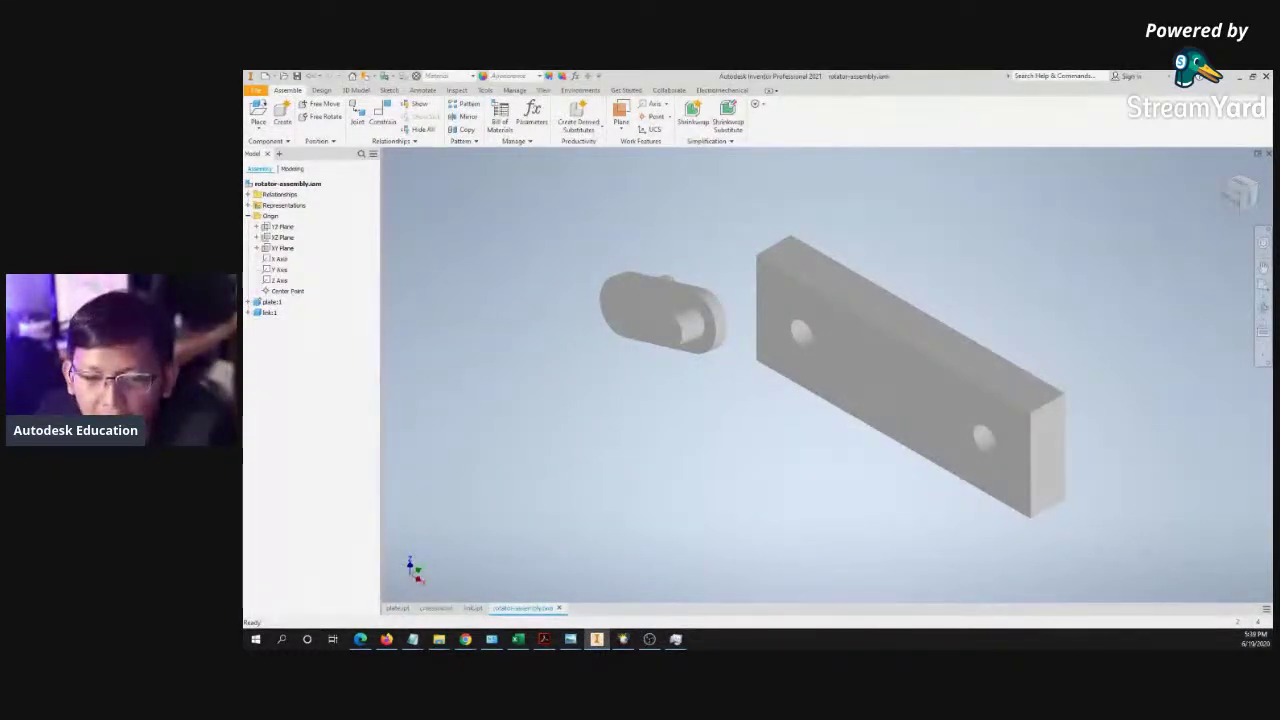
- Switch to Chrome, look through the LinkedIn Autodesk Inventor job results and notifications, and return to the Inventor assembly
key("alt+Tab")
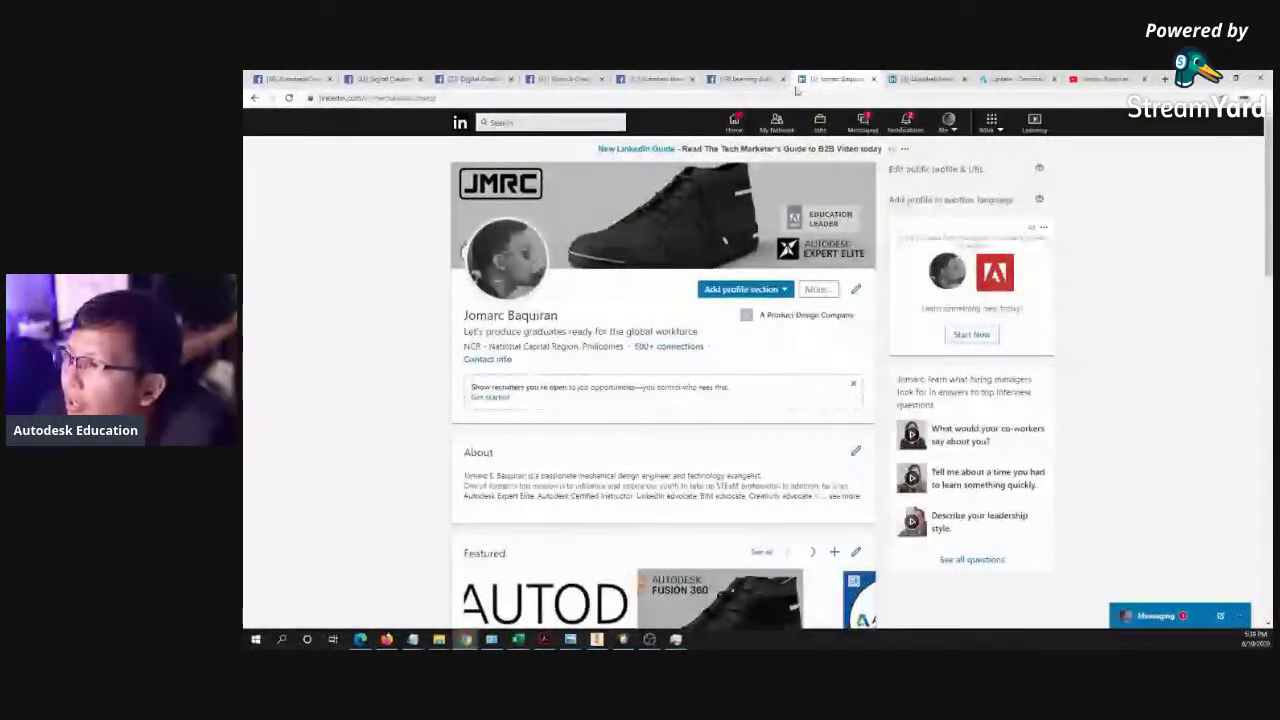
left_click(926, 79)
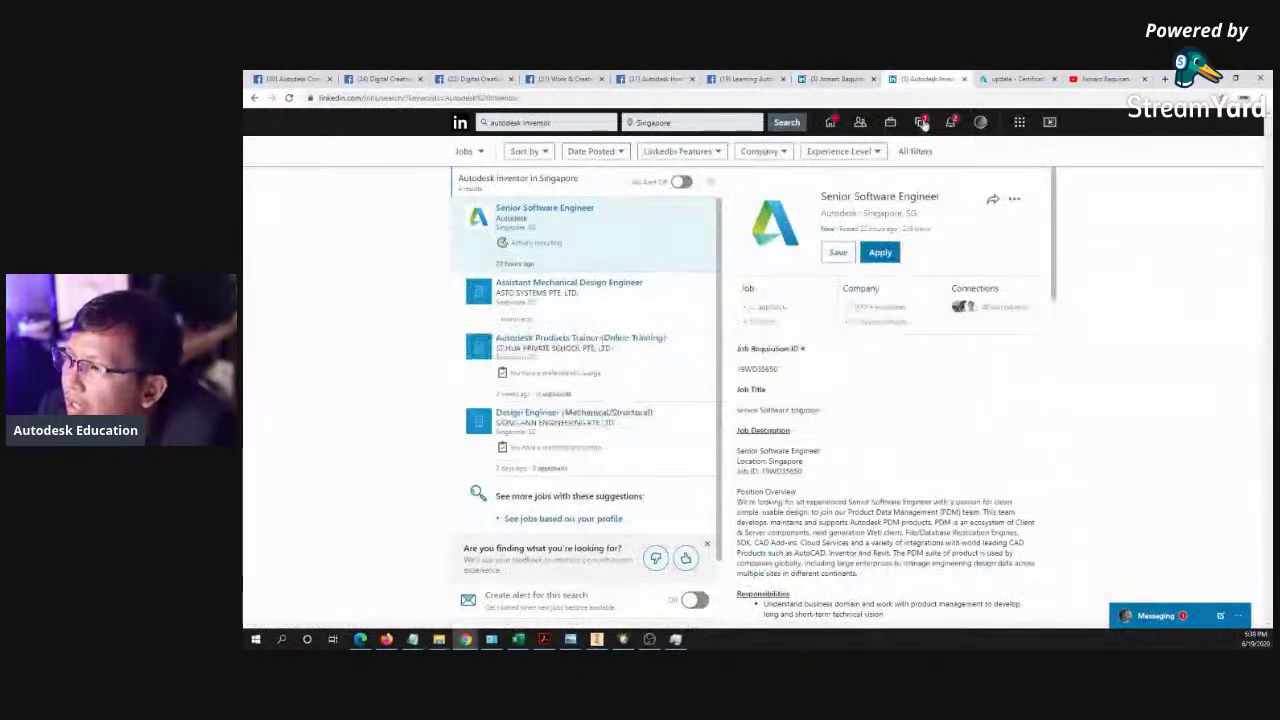
left_click(923, 123)
left_click(840, 79)
left_click(909, 79)
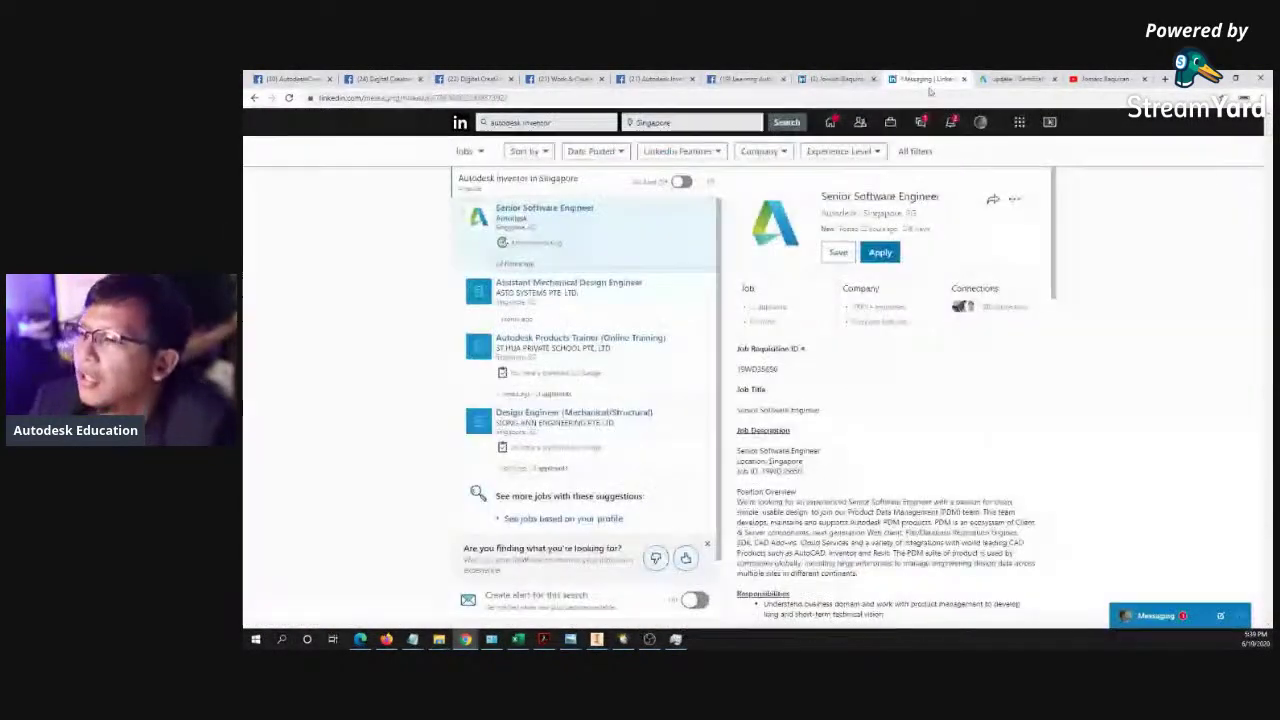
left_click(920, 122)
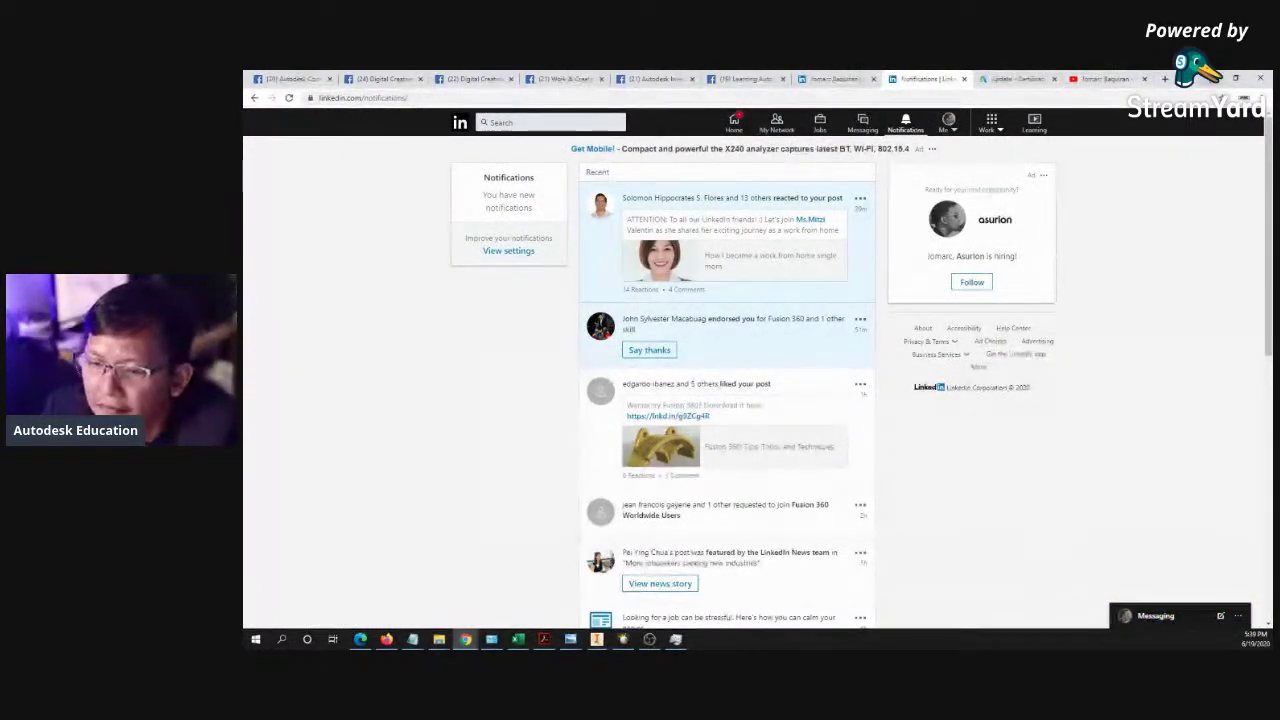
key("alt+Tab")
- Apply an Insert constraint between the circular edge at the base of the link's plate-side pin and the plate's near hole
middle_click_drag(699, 374, 737, 358)
right_click(530, 232)
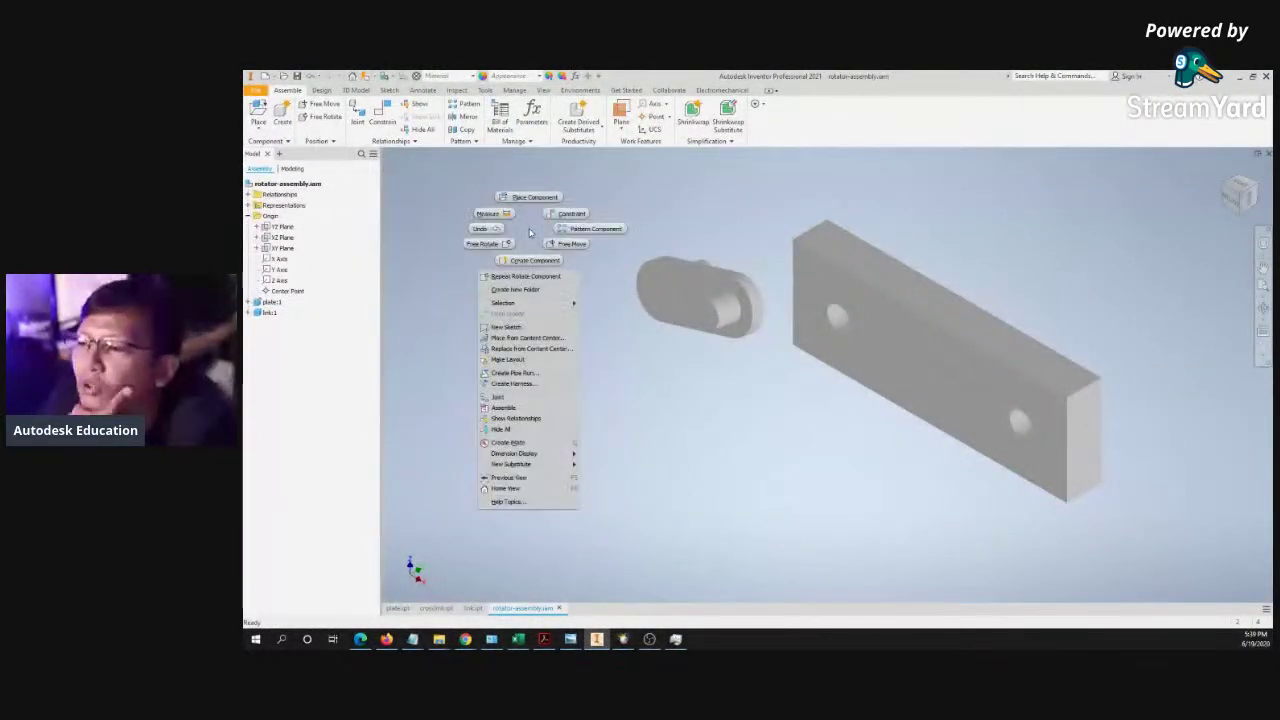
left_click(565, 214)
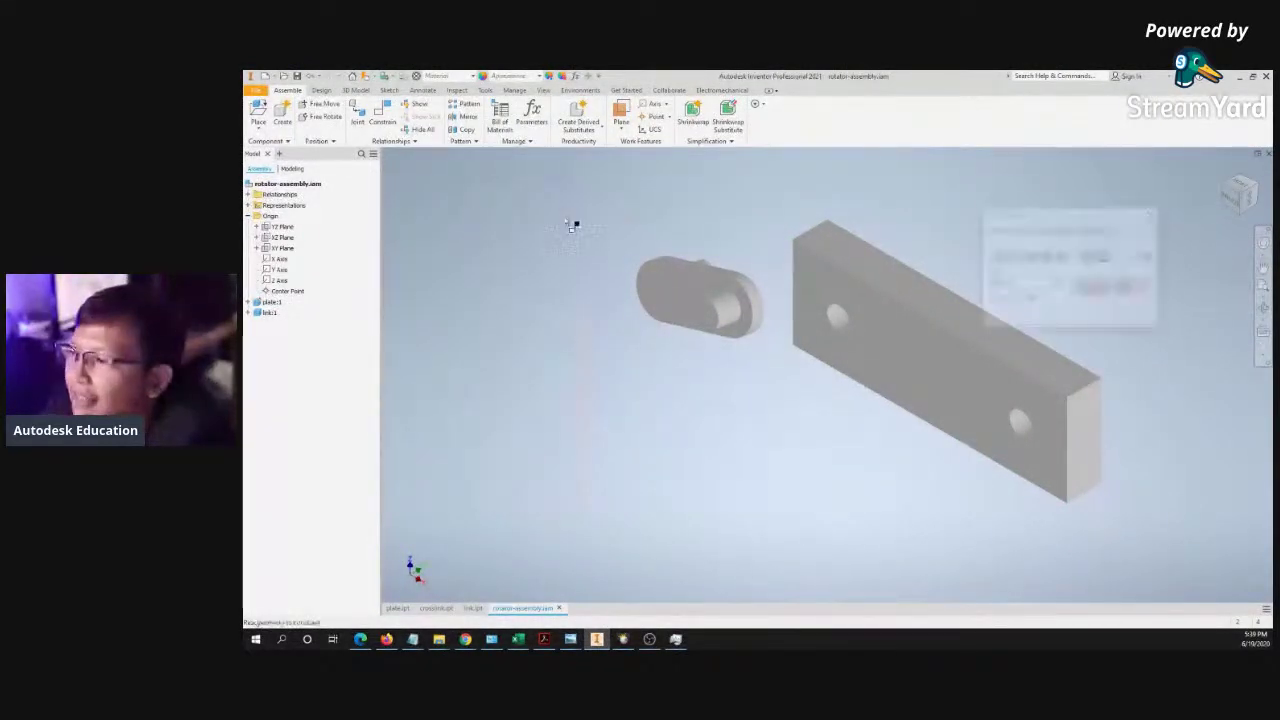
scroll(752, 350, "down", 5)
scroll(752, 350, "up", 6)
middle_click_drag(742, 348, 637, 349, "shift")
scroll(703, 300, "down", 3)
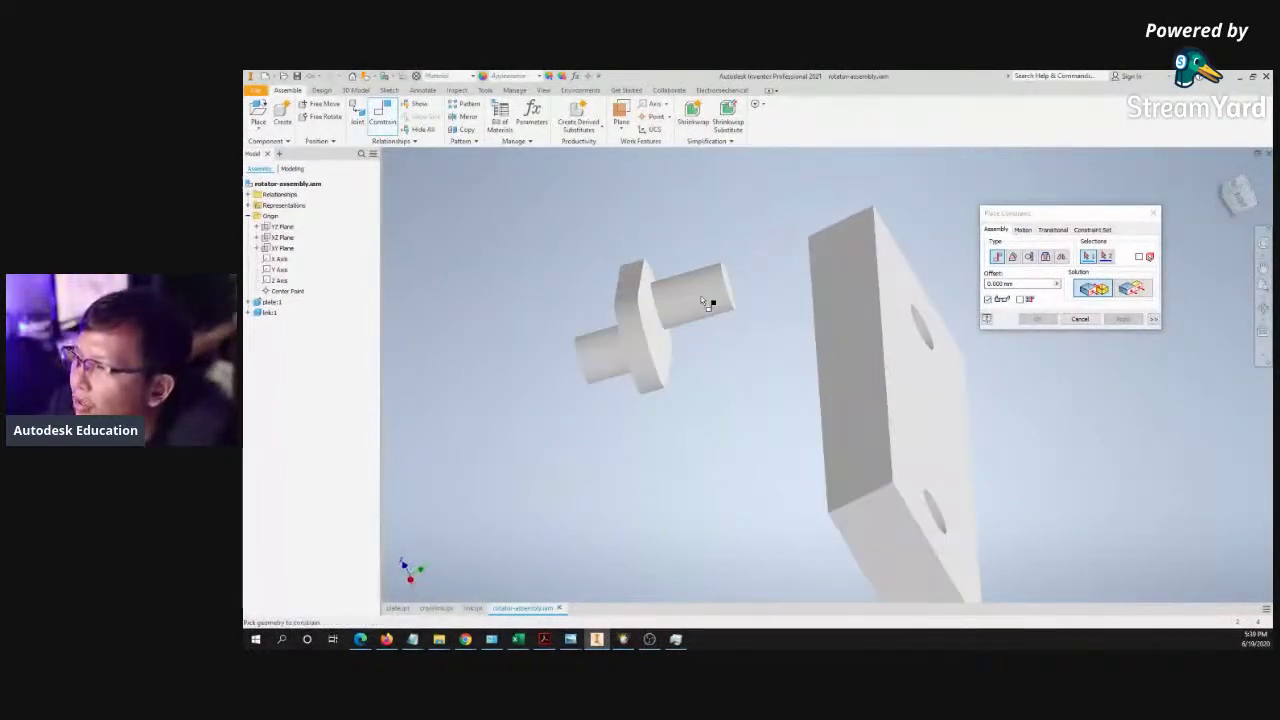
left_click(1046, 257)
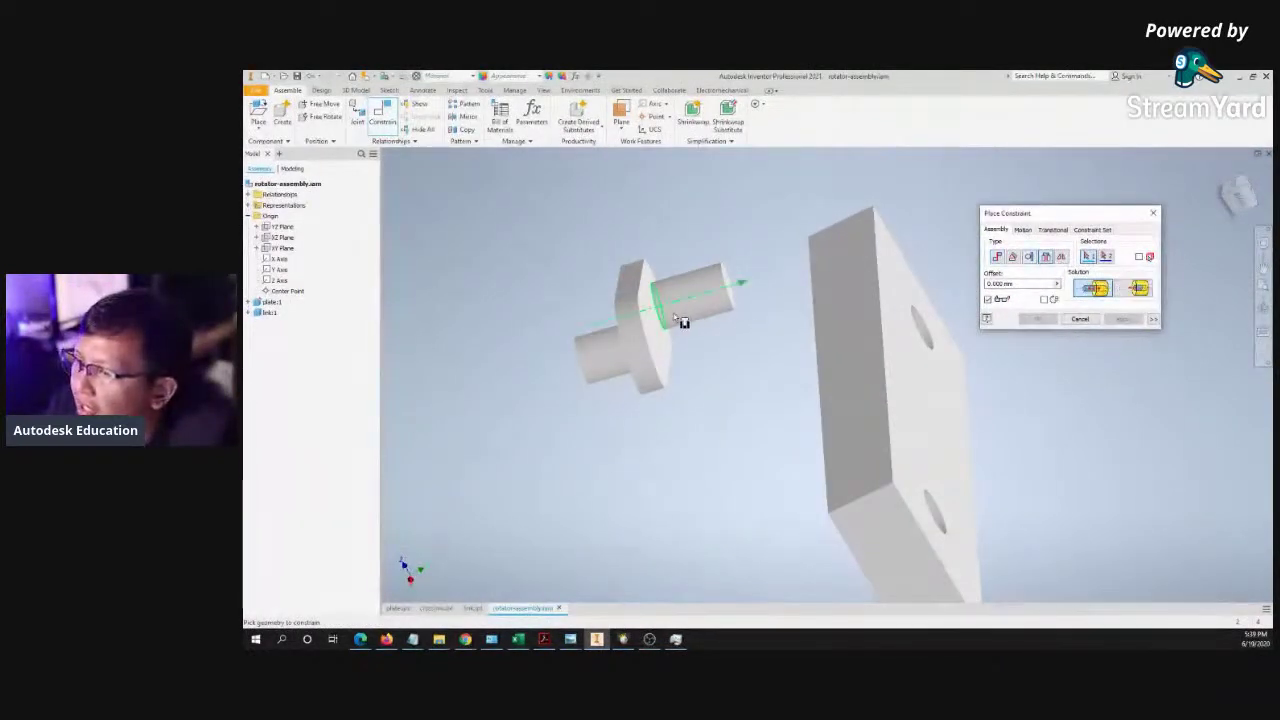
middle_click_drag(667, 320, 656, 268, "shift")
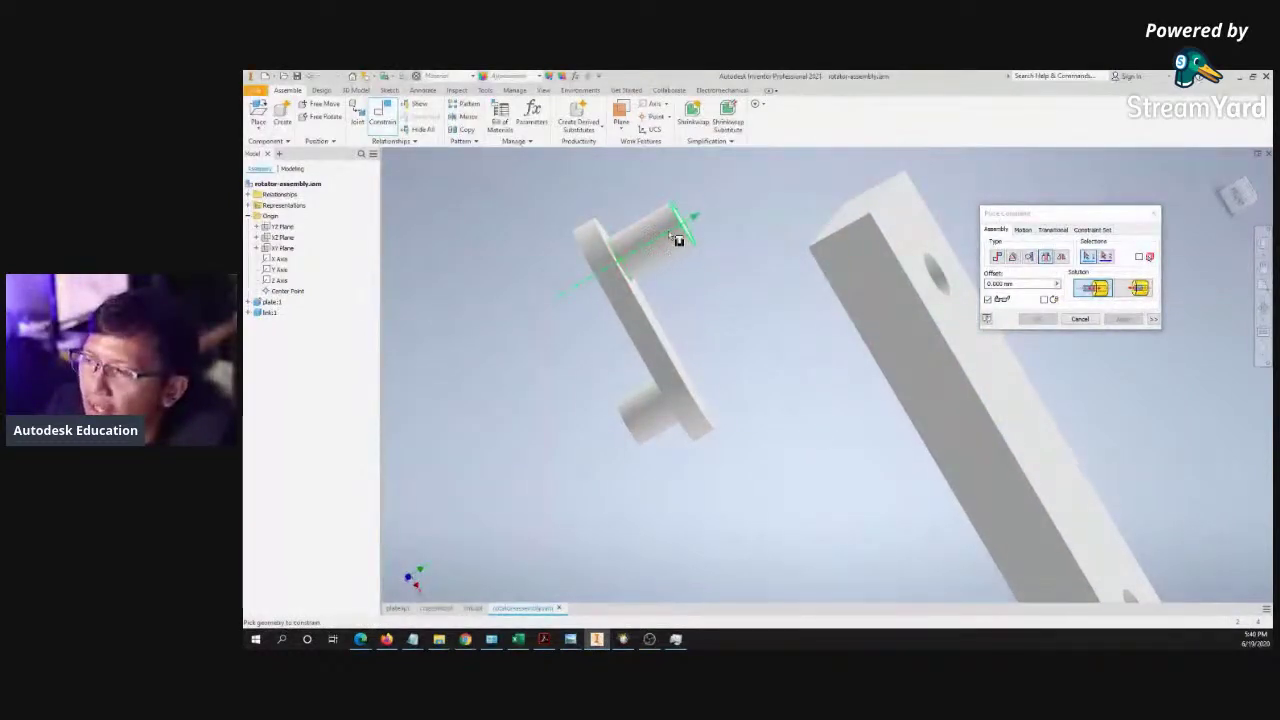
middle_click_drag(760, 300, 650, 263, "shift")
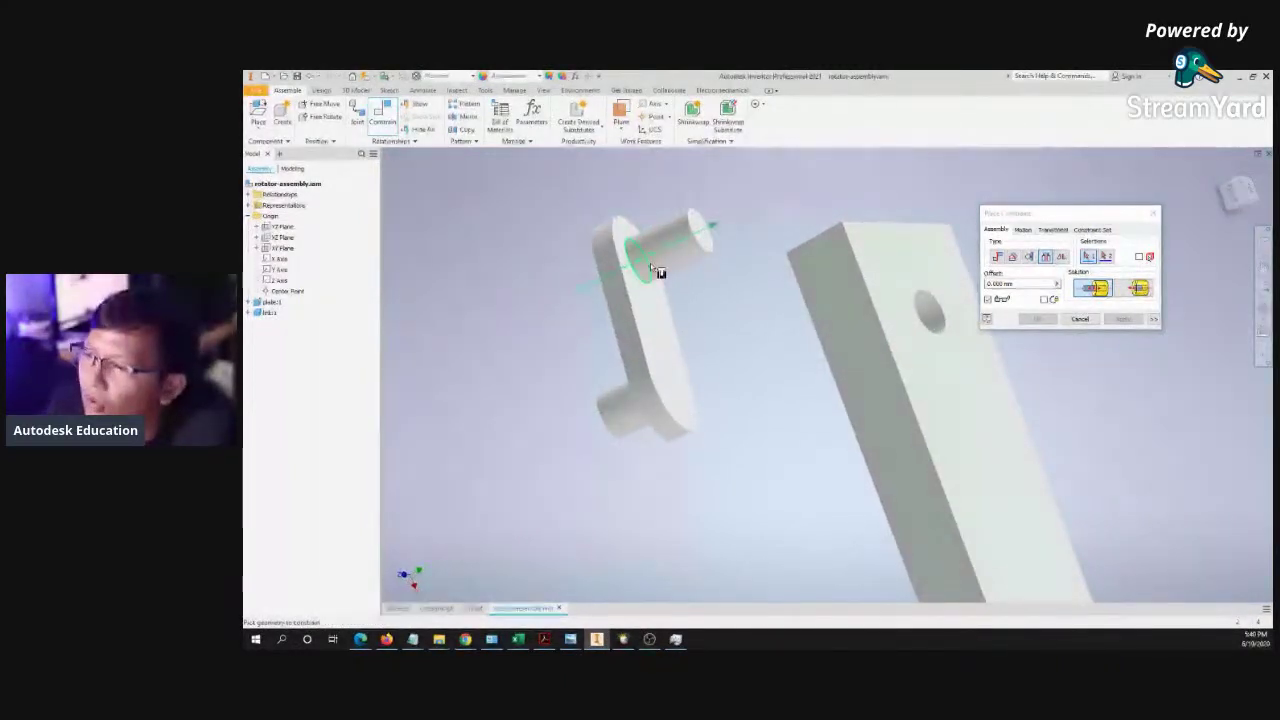
left_click(640, 284)
middle_click_drag(786, 371, 829, 323, "shift")
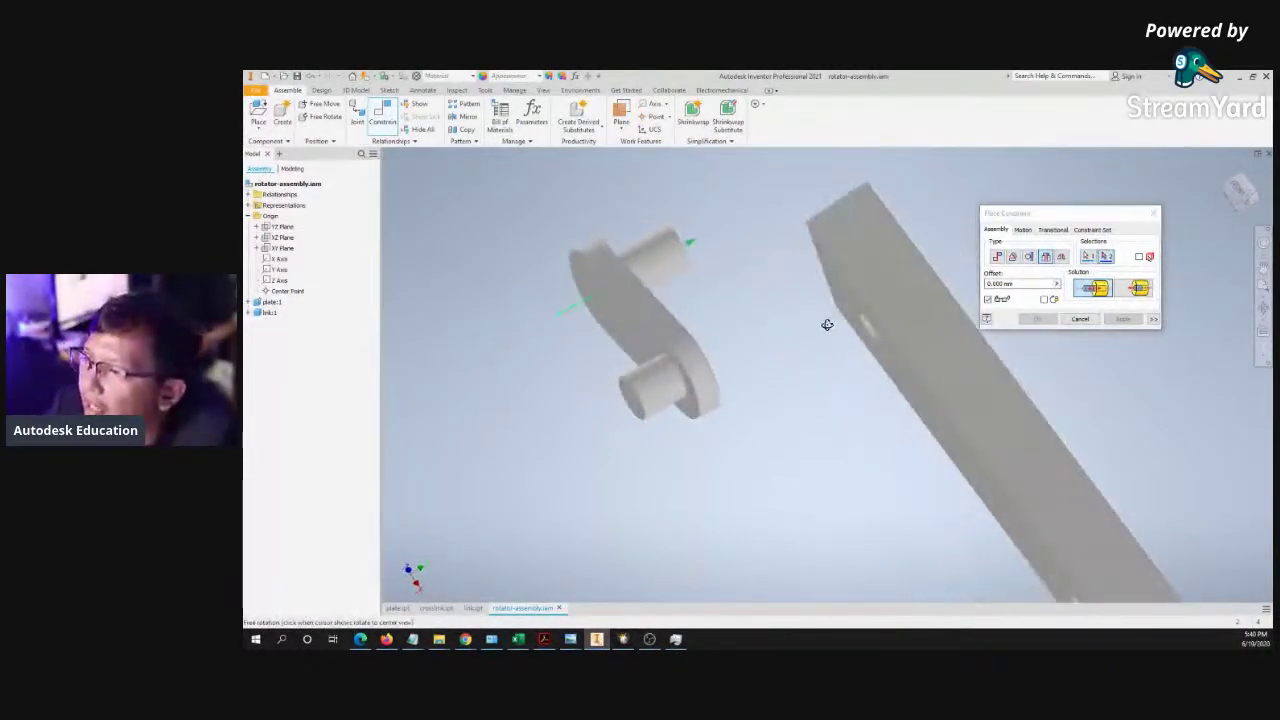
left_click(871, 334)
left_click(1034, 319)
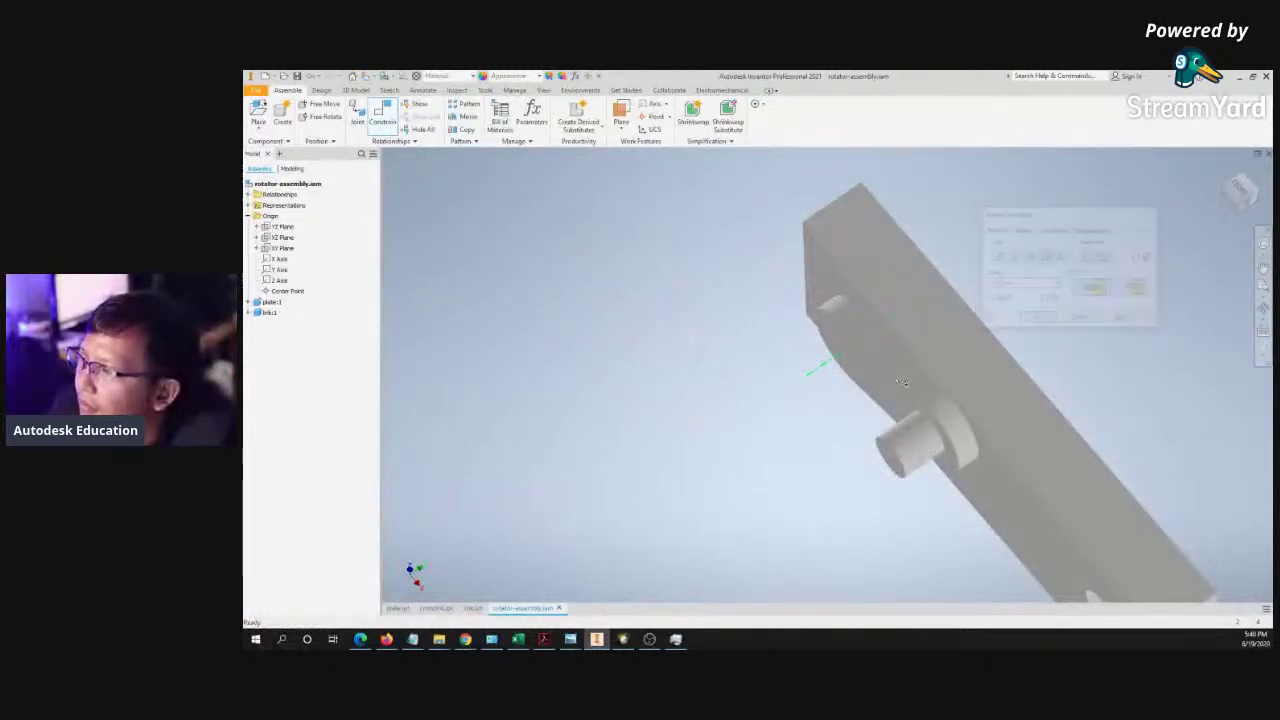
- Swing the constrained link around its pin, and undo the movement and the Insert constraint
left_click_drag(916, 444, 766, 204)
scroll(674, 308, "up", 4)
key("ctrl+z")
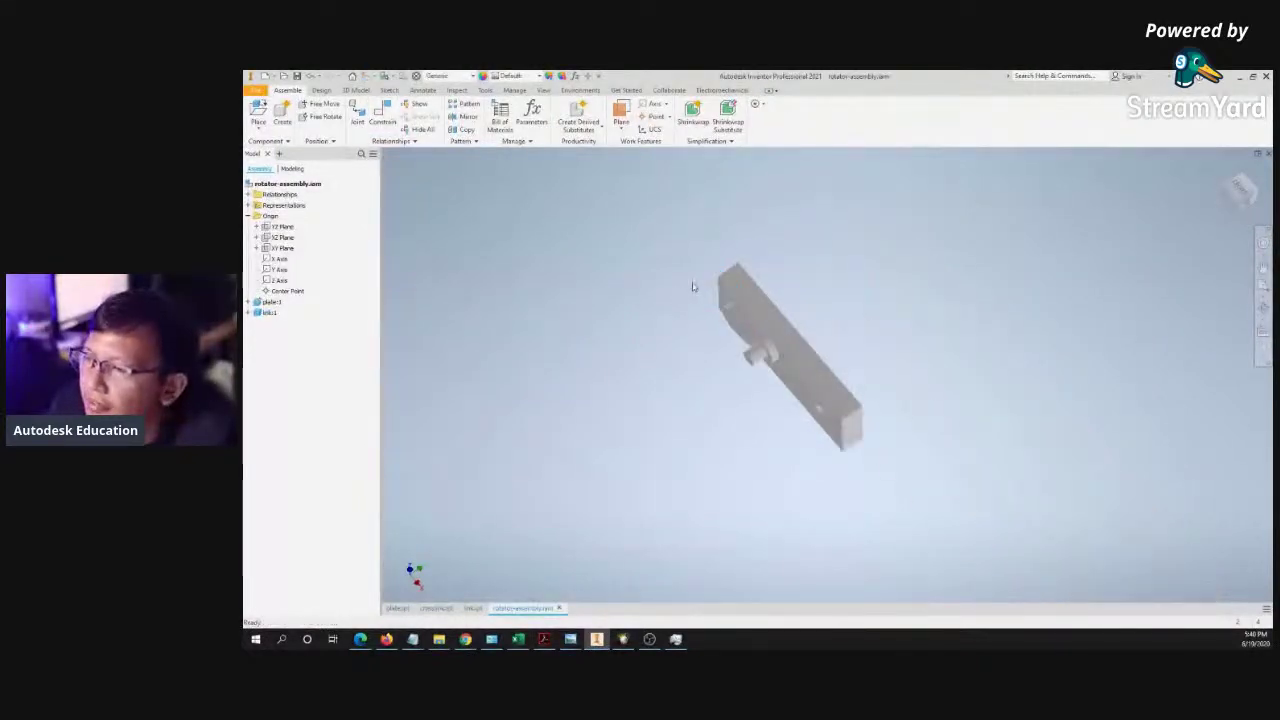
key("ctrl+z")
- Apply an Insert constraint between the circular edge at the link pin's base and the plate's near hole, and swing the link around its pin
scroll(677, 308, "down", 5)
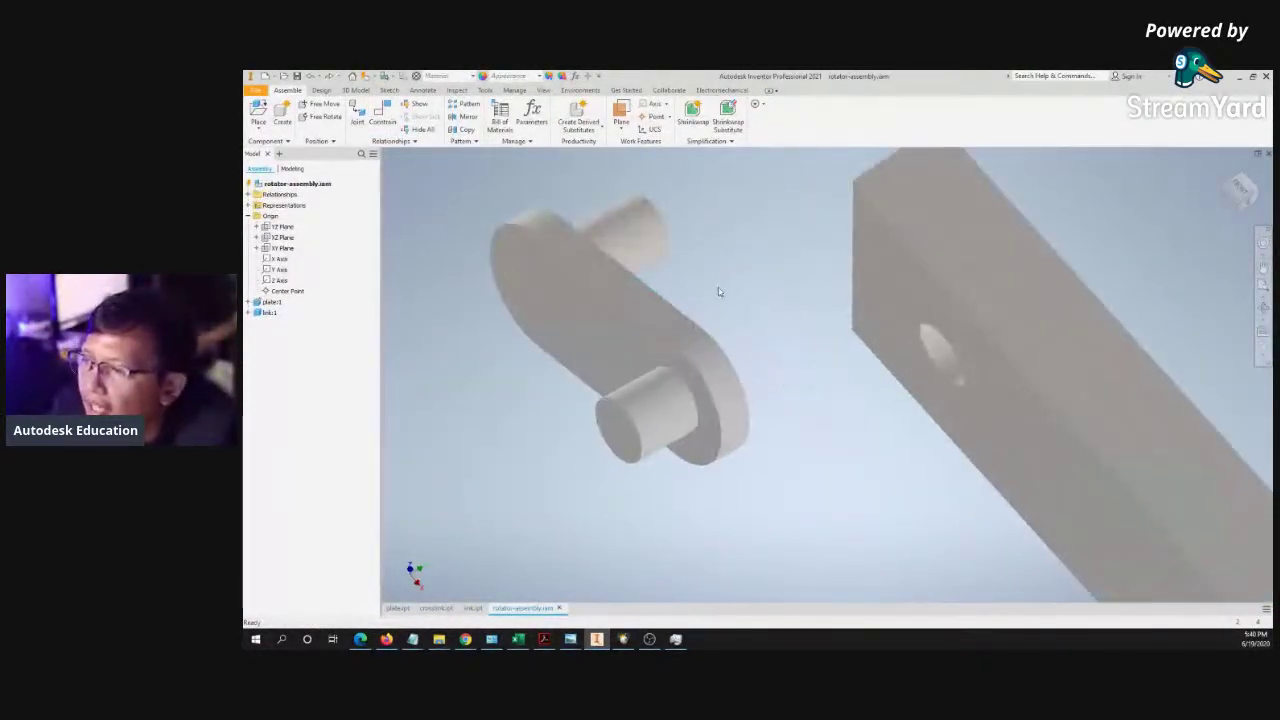
scroll(764, 276, "up", 2)
right_click(752, 282)
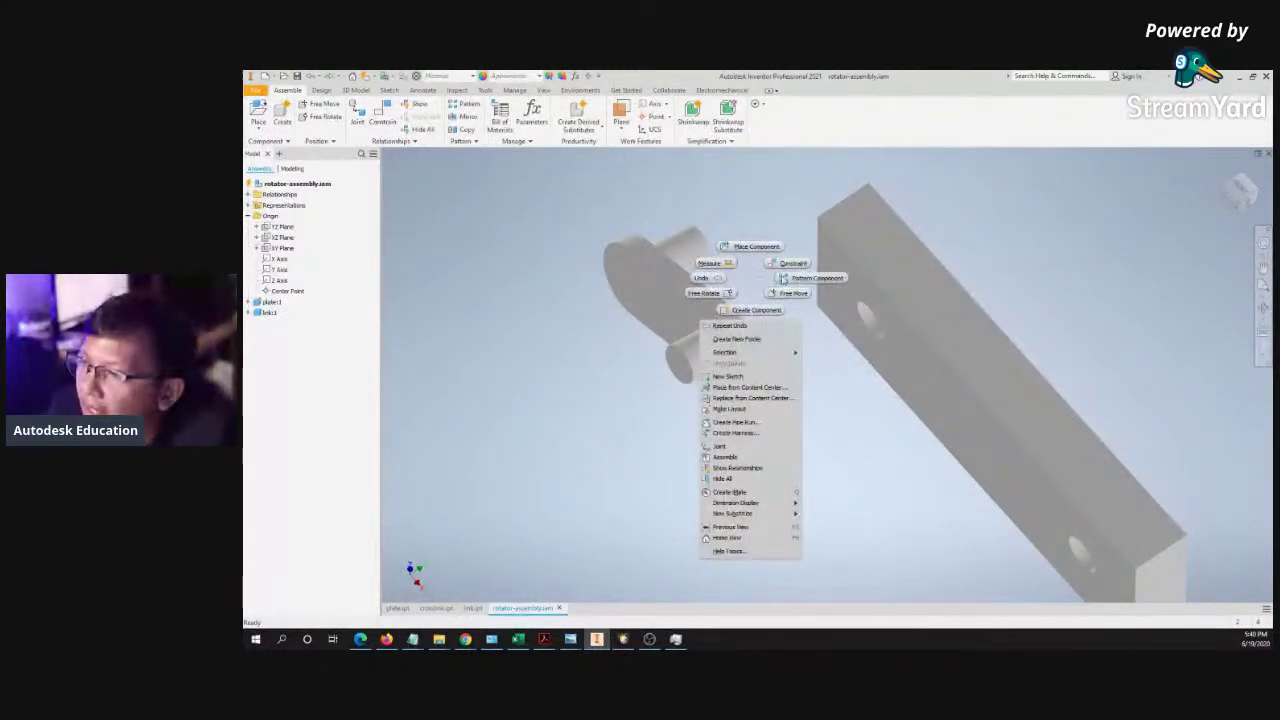
left_click(794, 265)
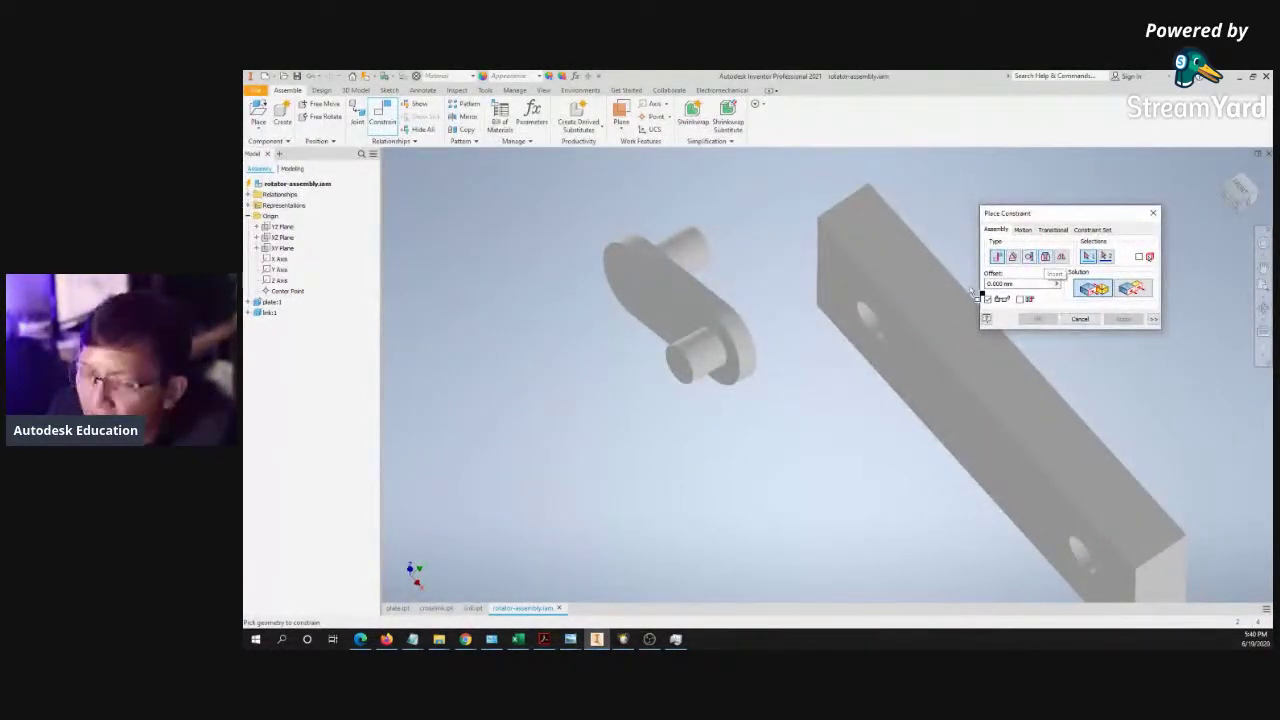
middle_click_drag(851, 300, 778, 222, "shift")
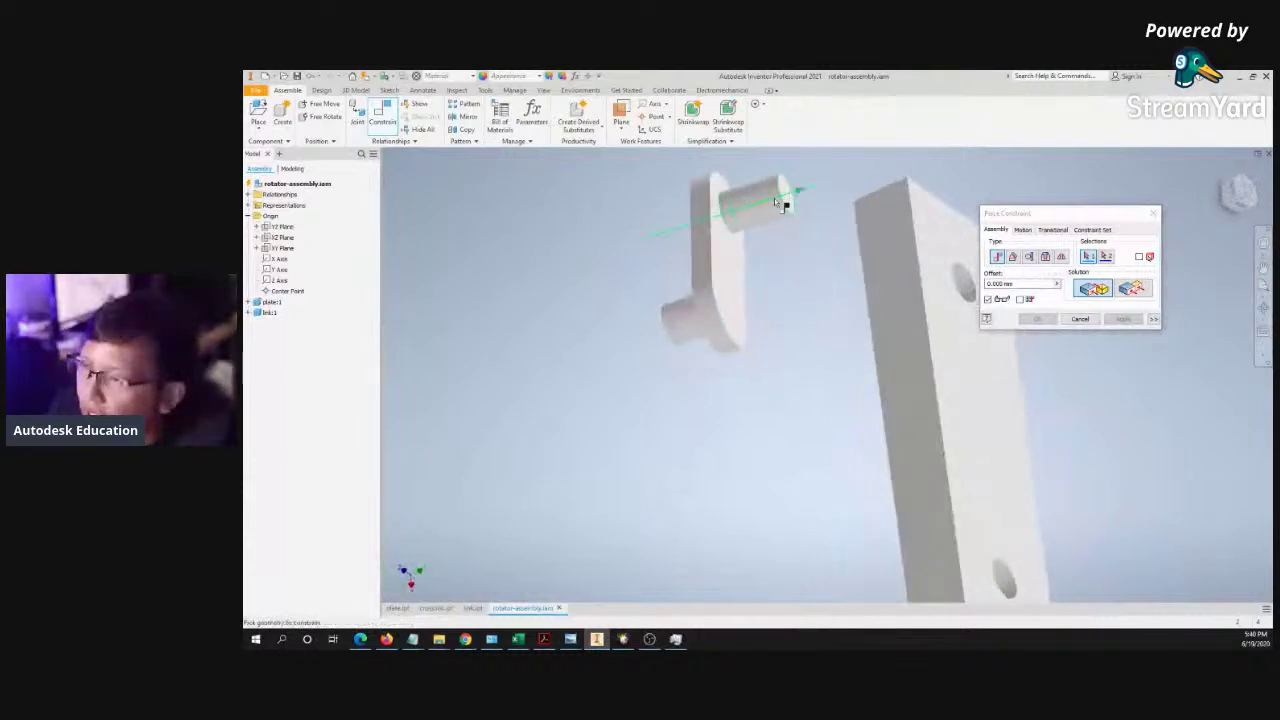
middle_click_drag(797, 266, 760, 309, "shift")
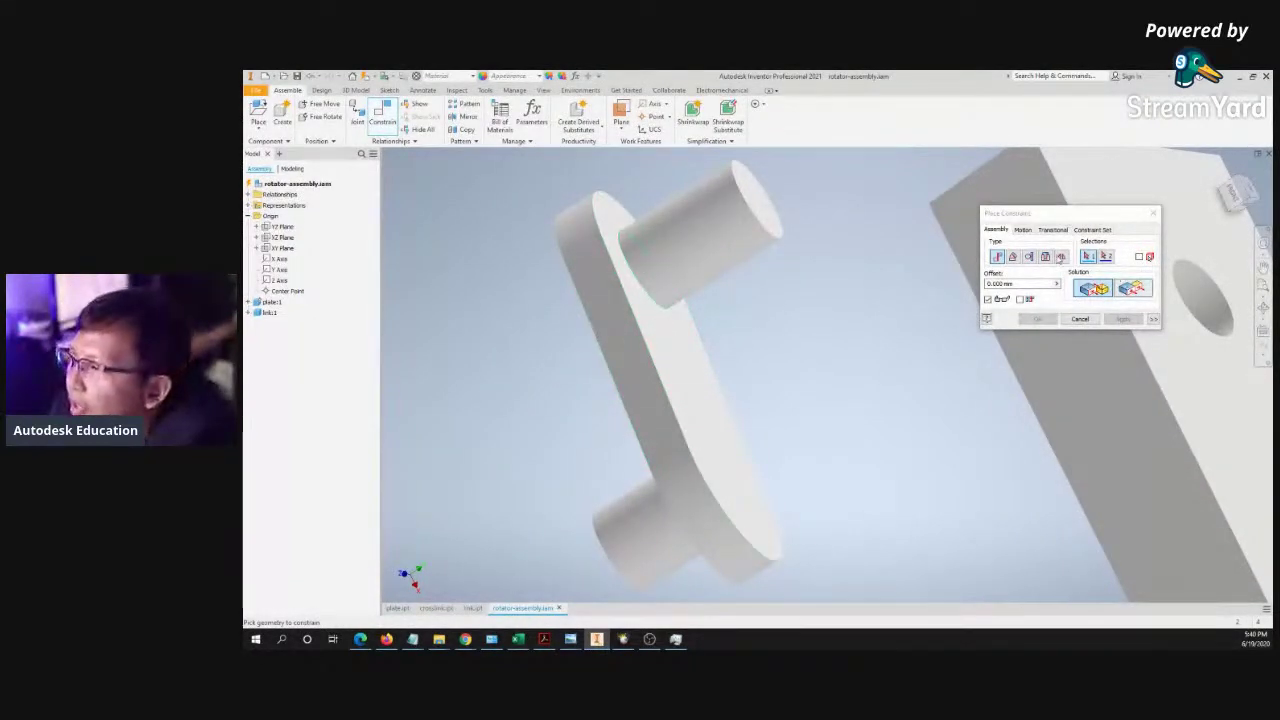
left_click(1046, 257)
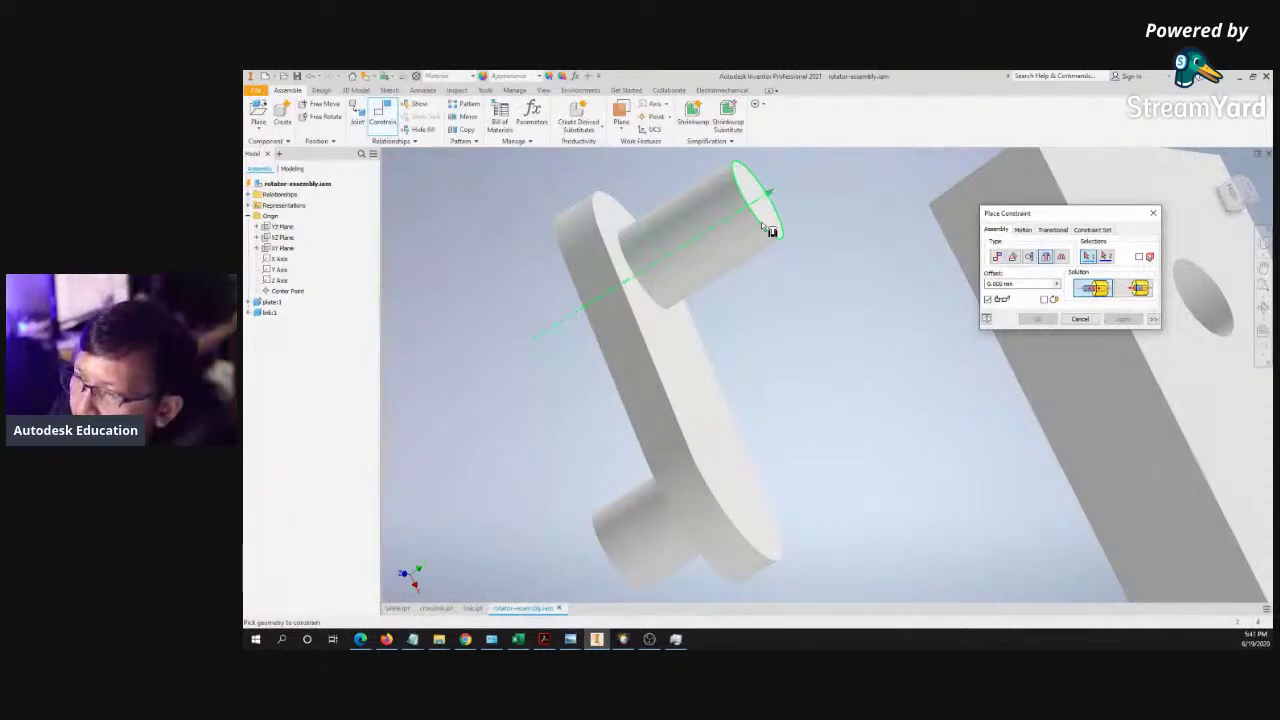
middle_click_drag(757, 339, 622, 336)
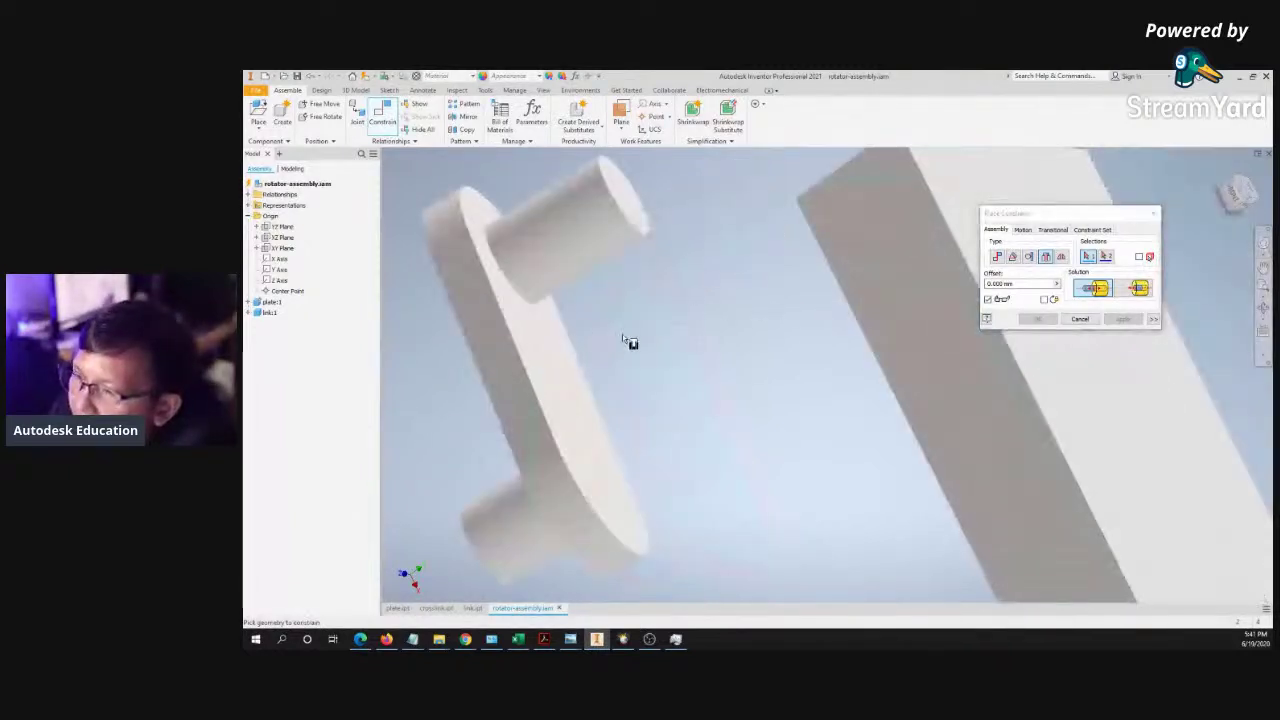
left_click(533, 305)
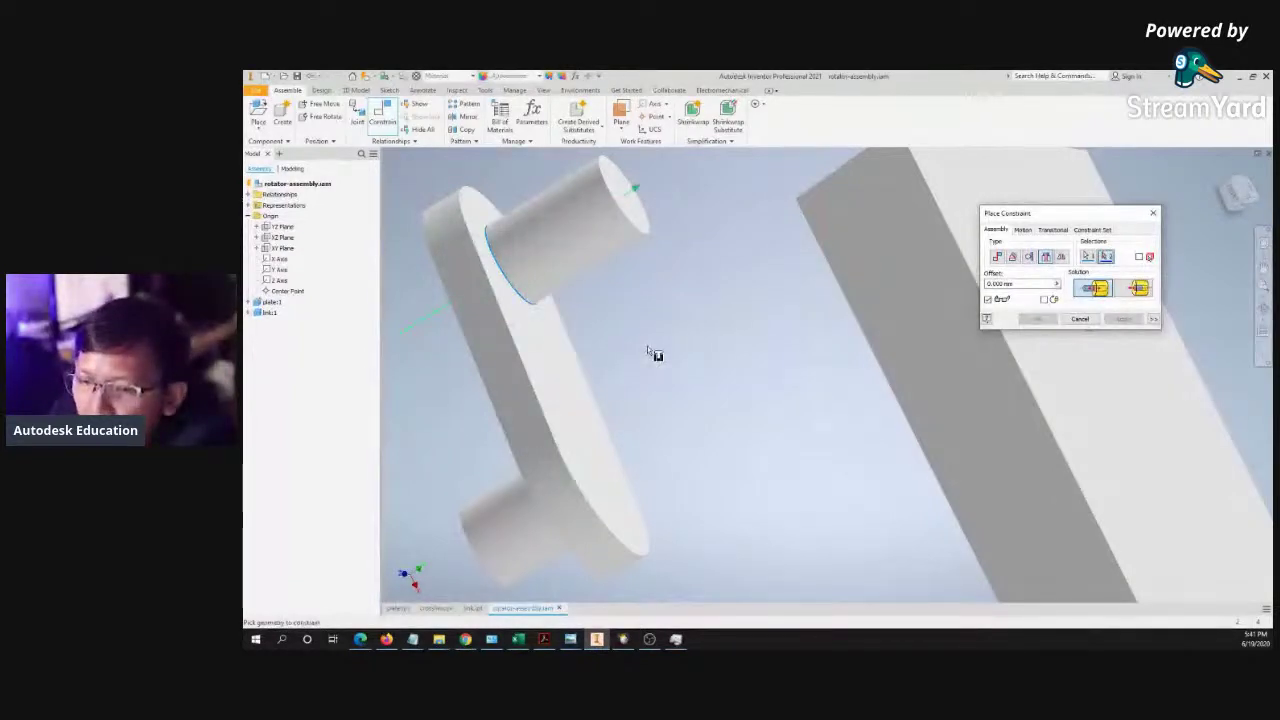
middle_click_drag(683, 349, 688, 278, "shift")
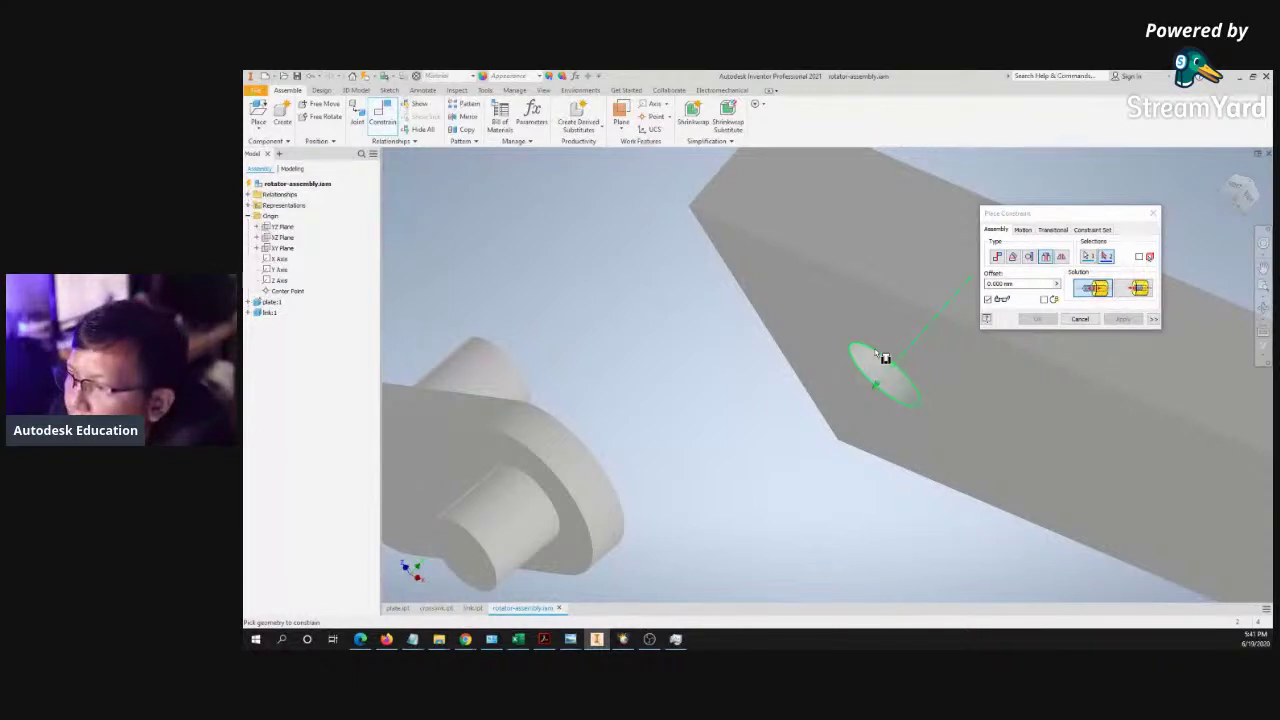
left_click(876, 354)
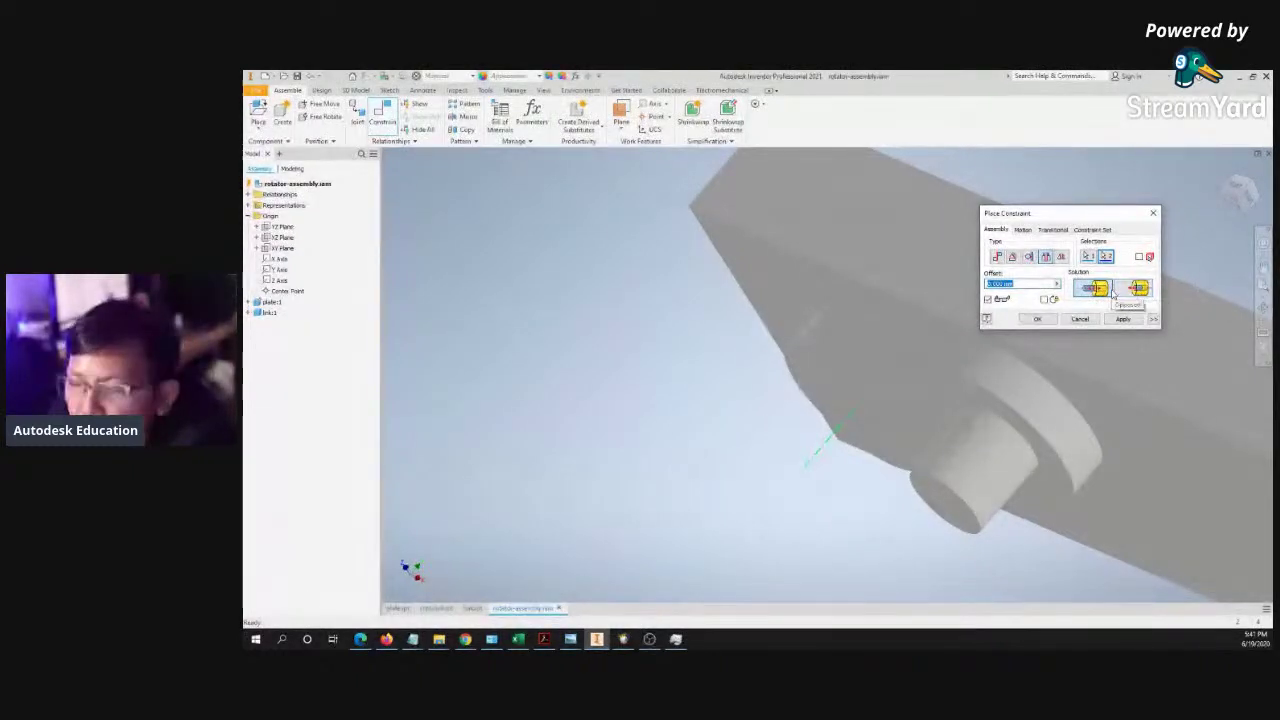
middle_click_drag(611, 320, 491, 330)
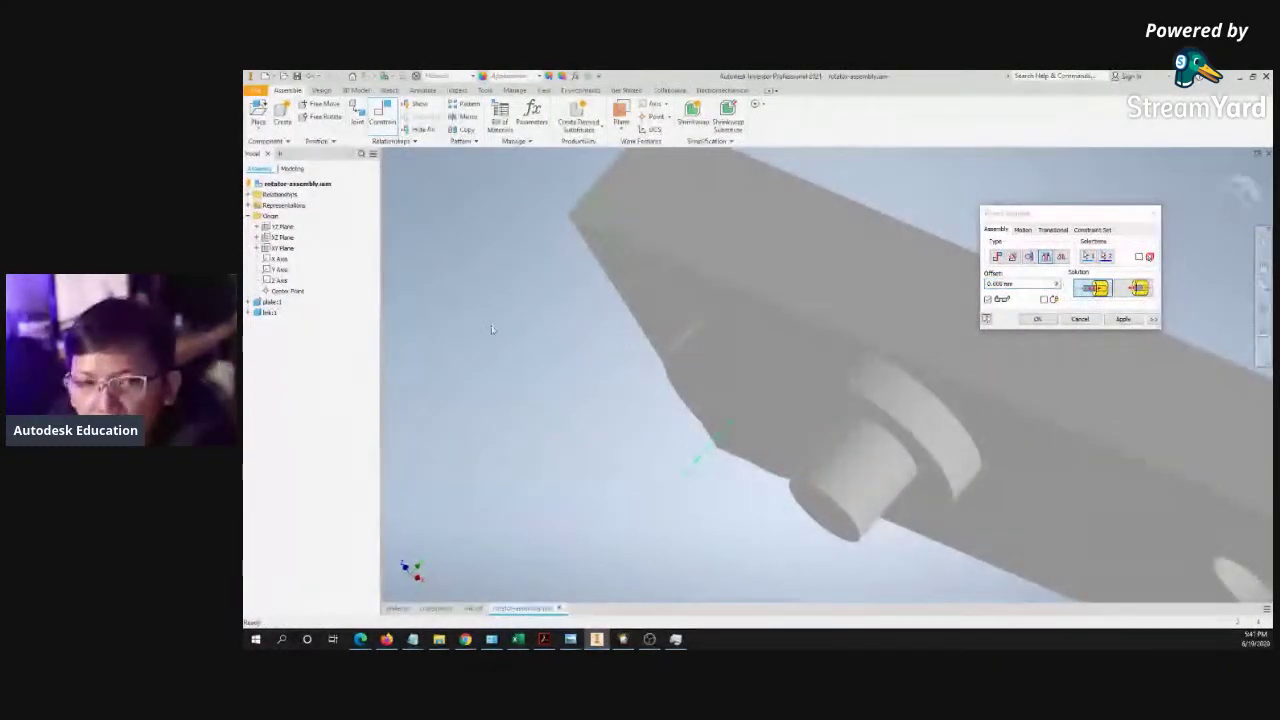
left_click(1039, 319)
scroll(634, 324, "up", 6)
scroll(634, 324, "down", 6)
middle_click(1038, 298)
middle_click(1038, 298)
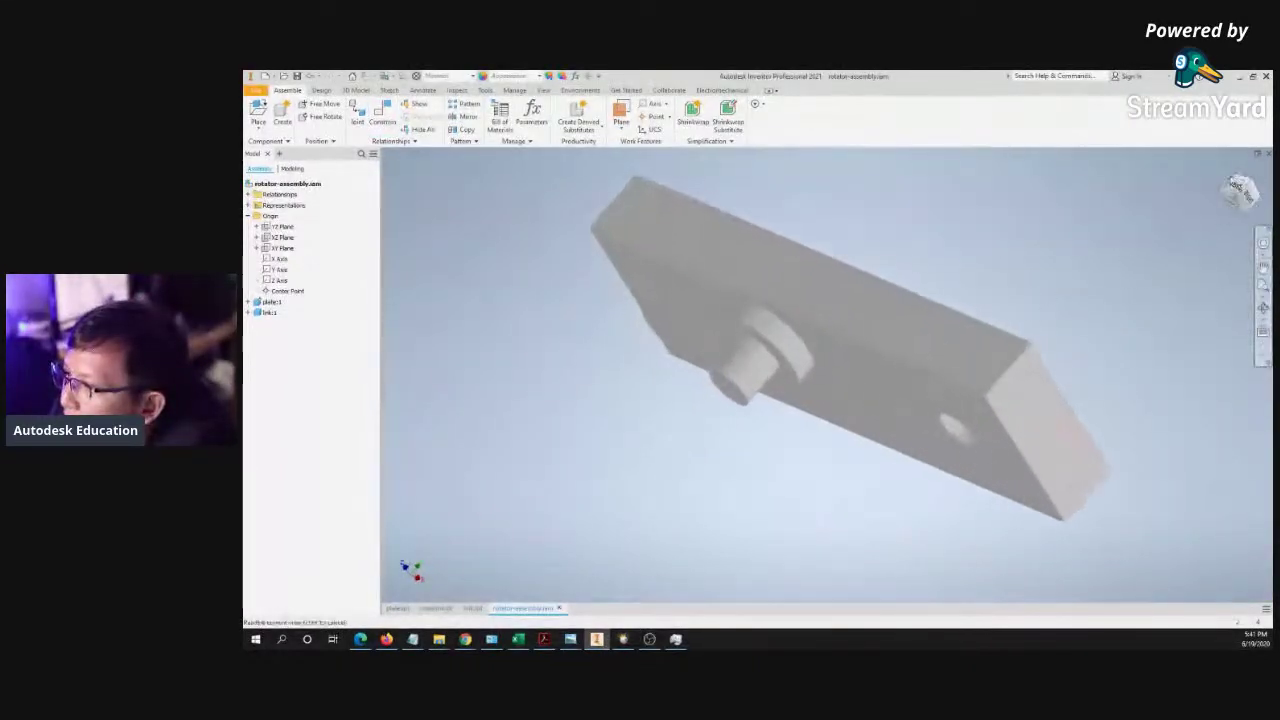
left_click_drag(769, 347, 808, 236)
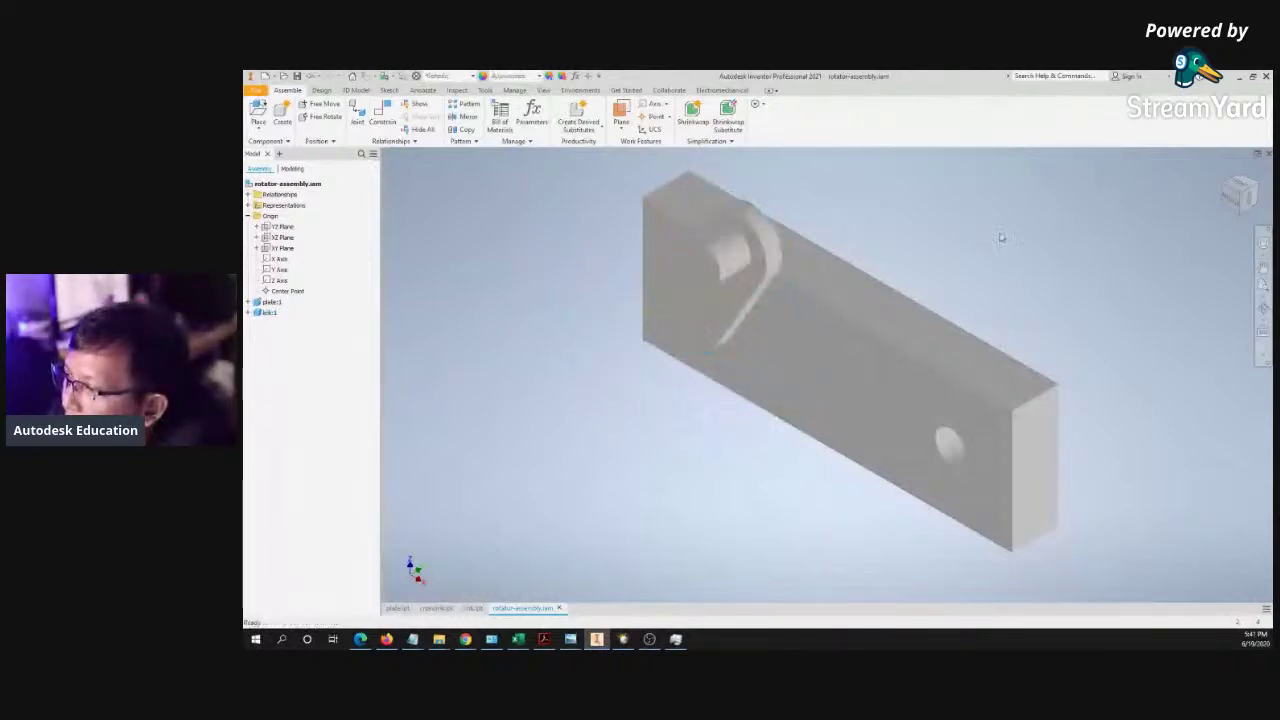
- Set the assembly's visual style to Shaded with edges and swing the link slightly around its pin
left_click(1266, 349)
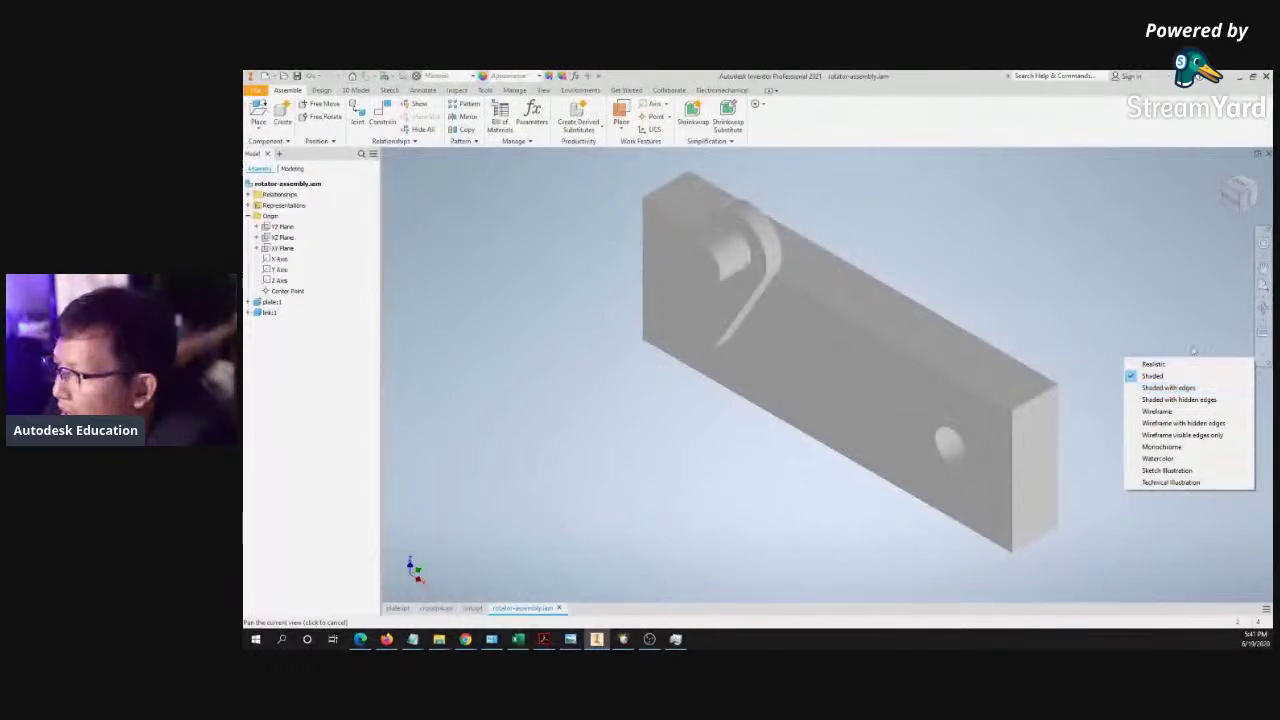
left_click(1177, 329)
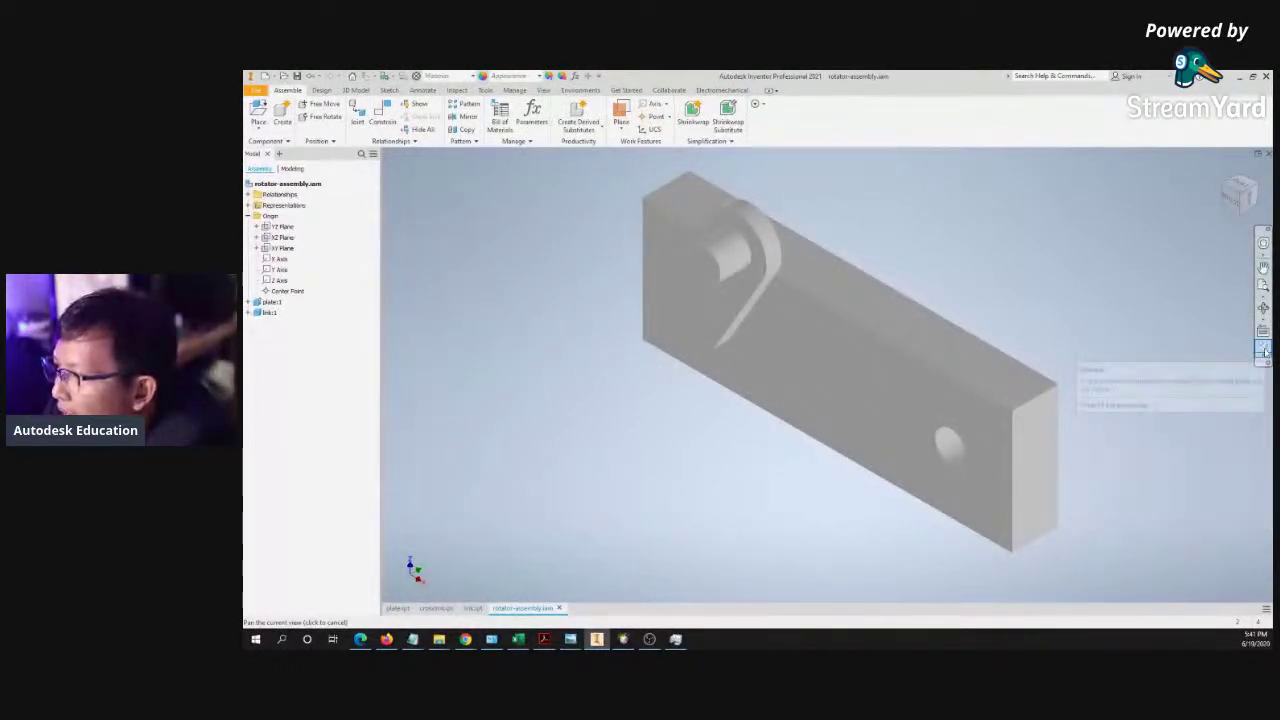
left_click(1265, 349)
left_click(1182, 386)
left_click(748, 270)
left_click_drag(749, 270, 680, 220)
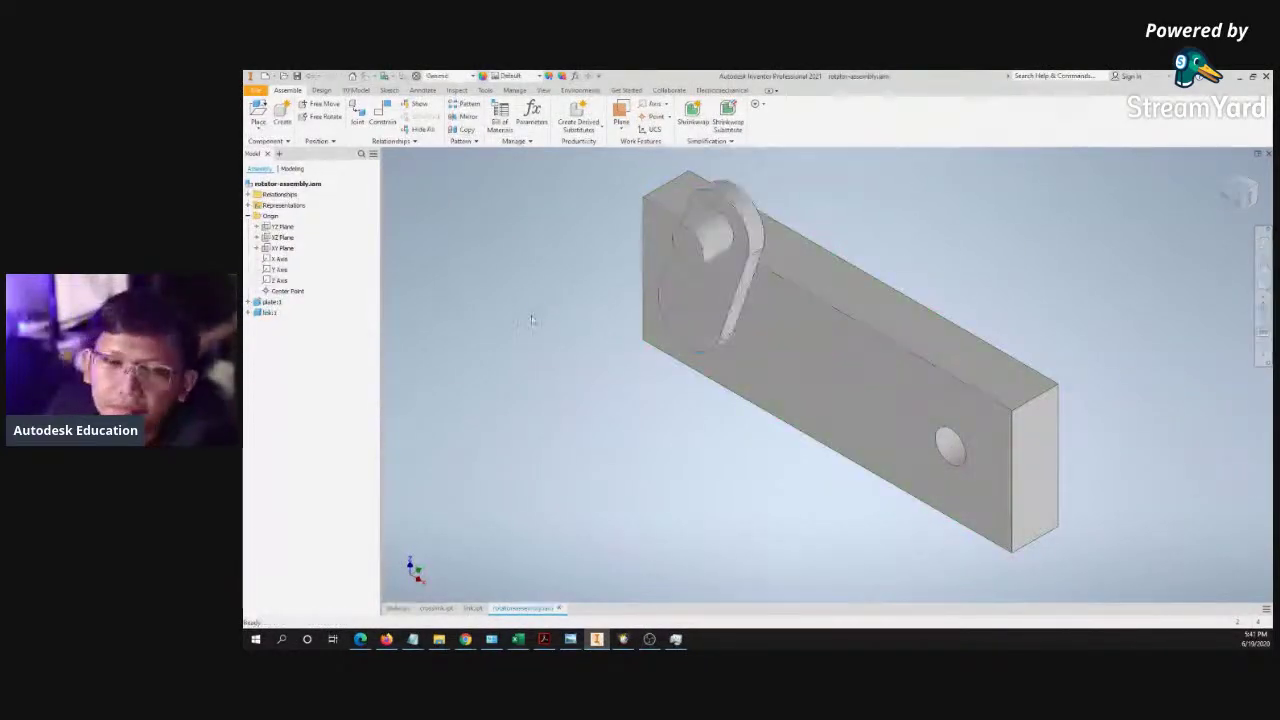
middle_click_drag(534, 320, 524, 350)
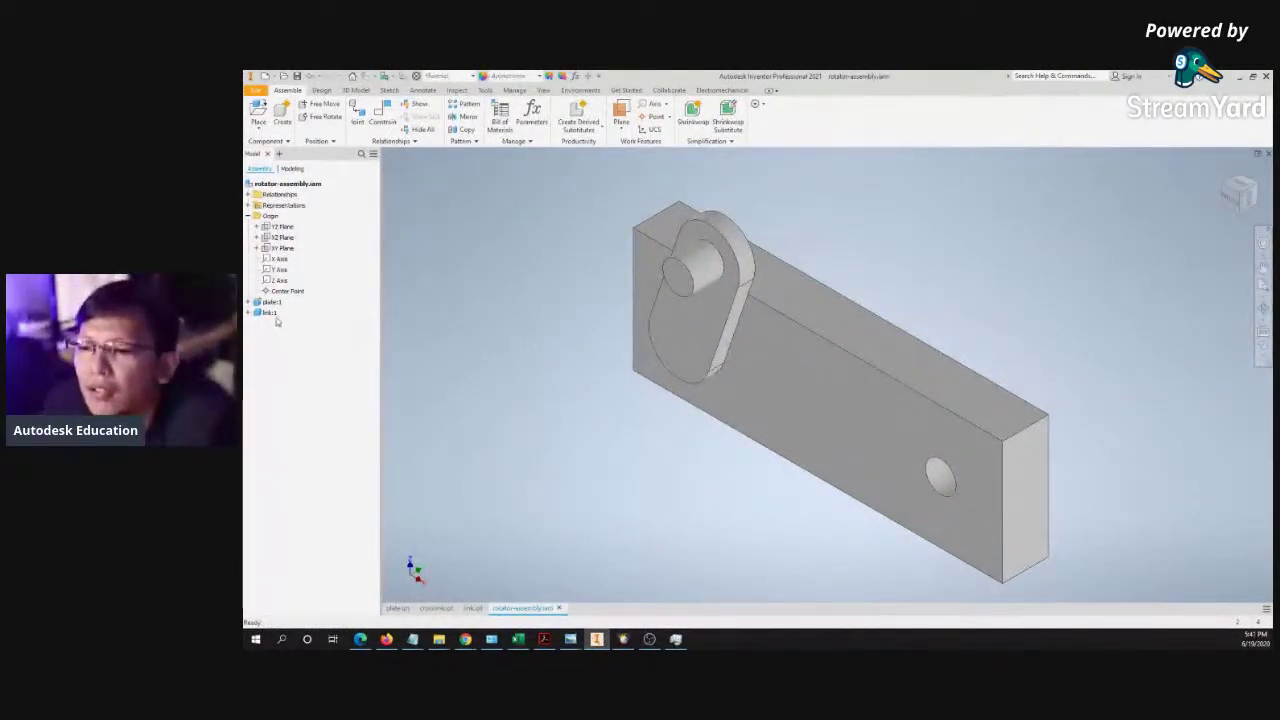
- Try to make a second instance of the link in the empty space beside the plate, and discard it
left_click_drag(268, 312, 520, 302)
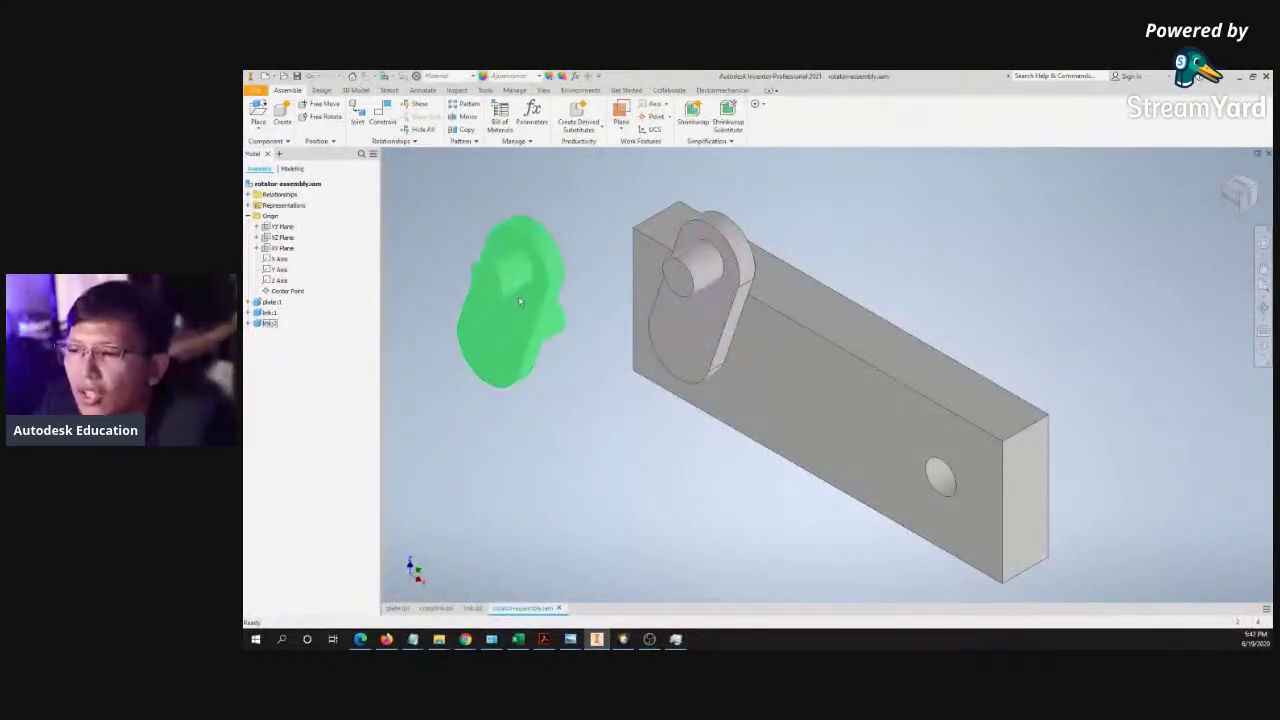
key("Escape")
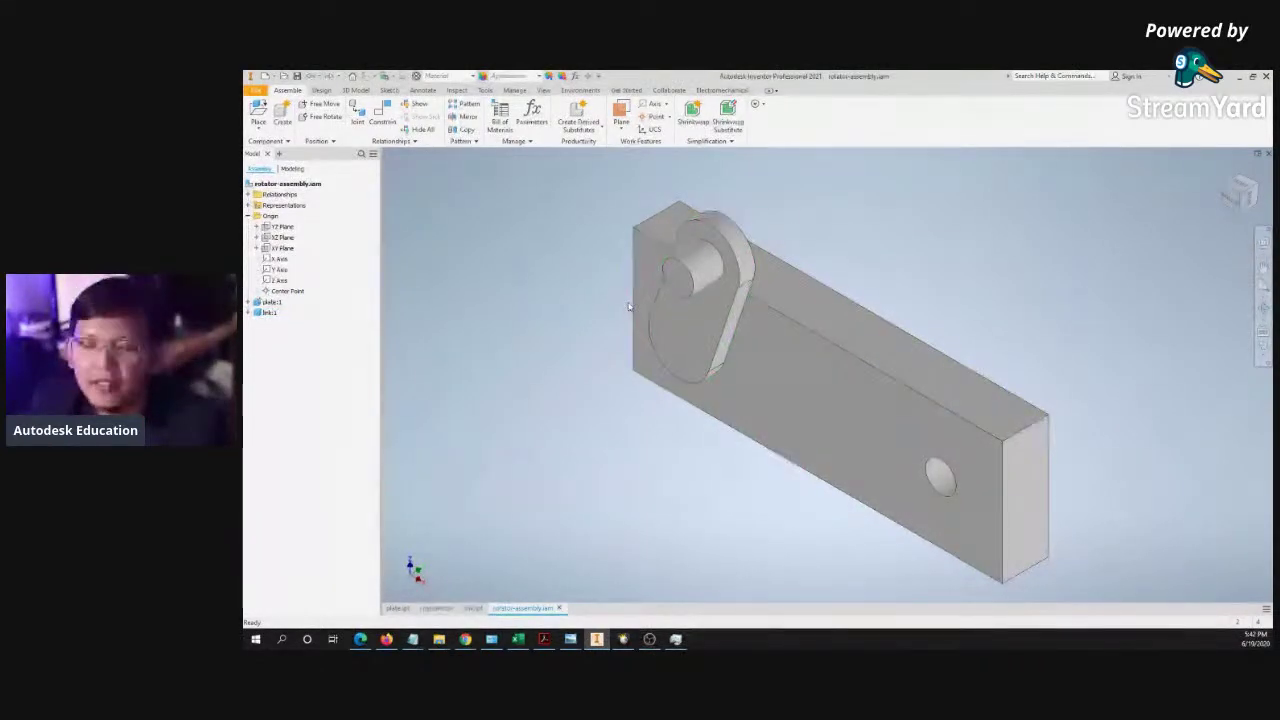
left_click(269, 312)
left_click(522, 284)
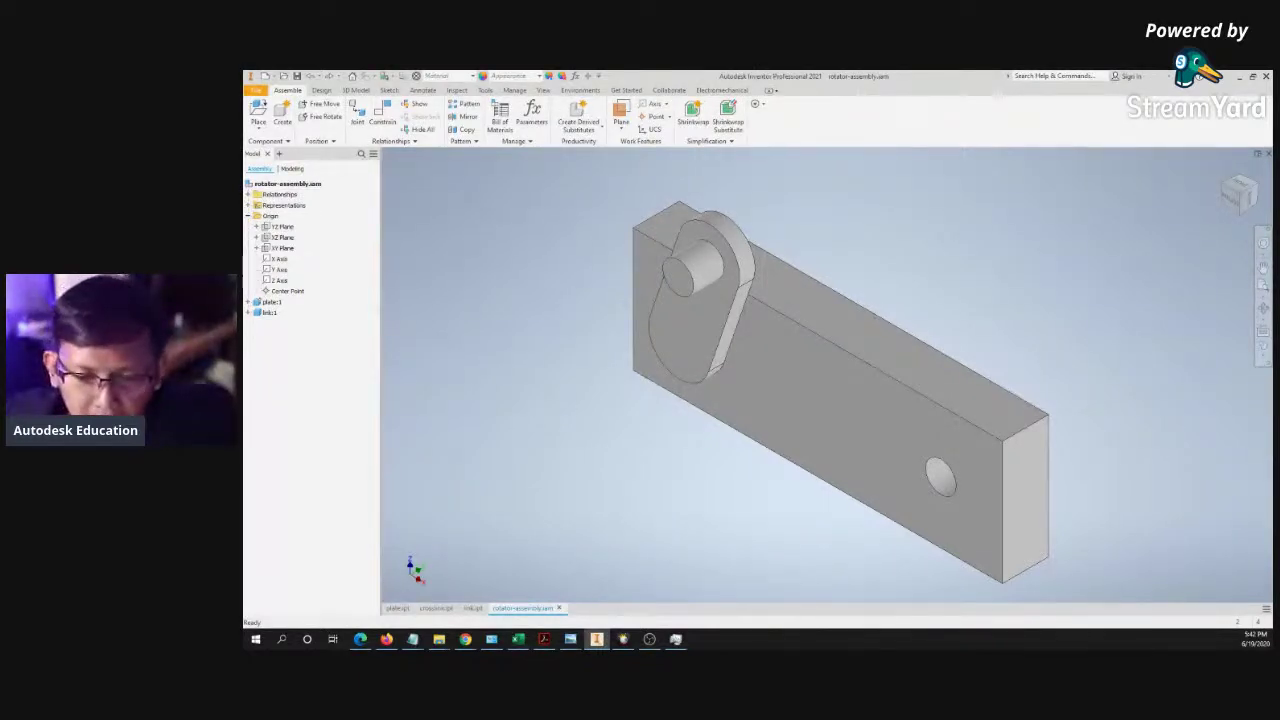
- Switch to Chrome, look at the LinkedIn notifications and profile page, and return to the Inventor assembly
key("alt+Tab")
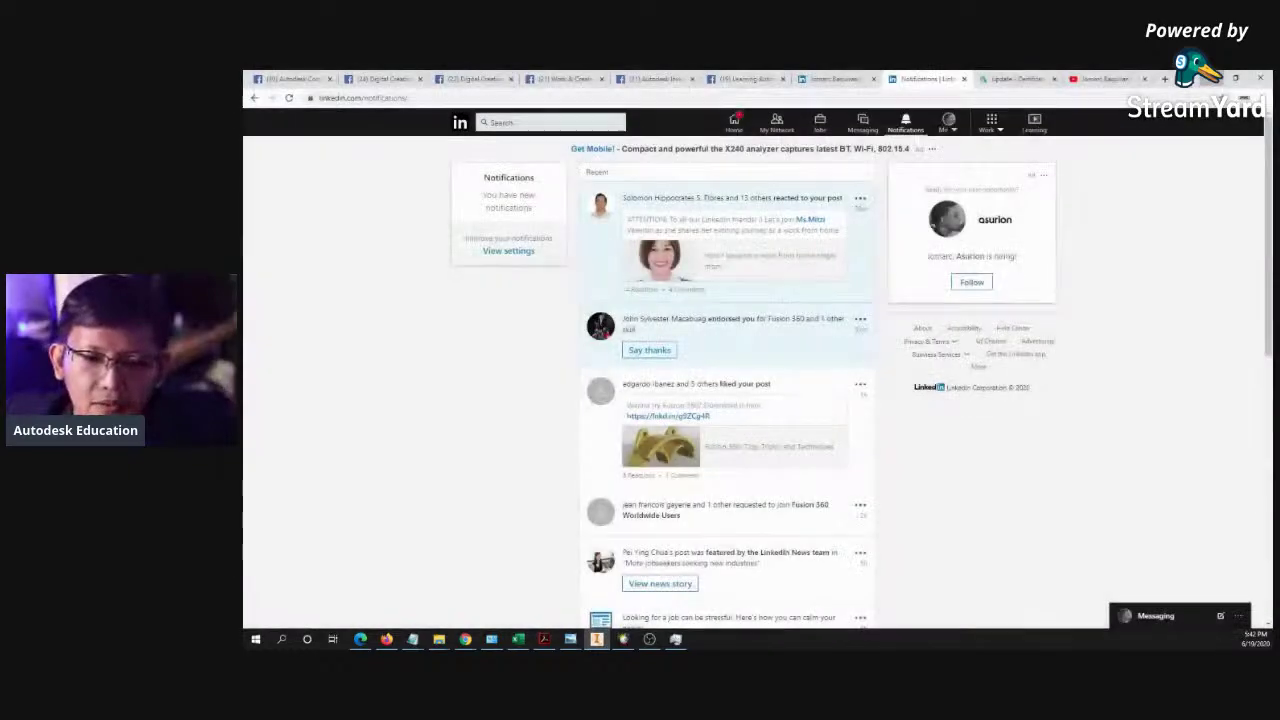
left_click(818, 77)
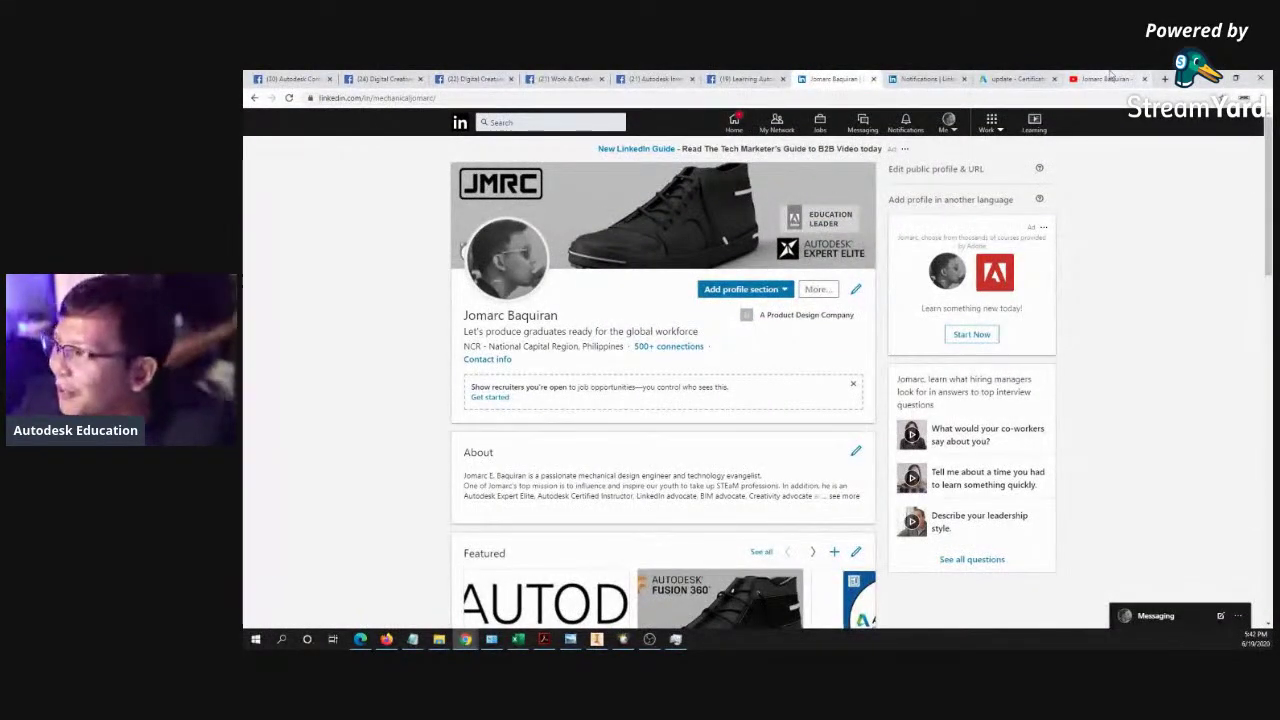
left_click(1214, 78)
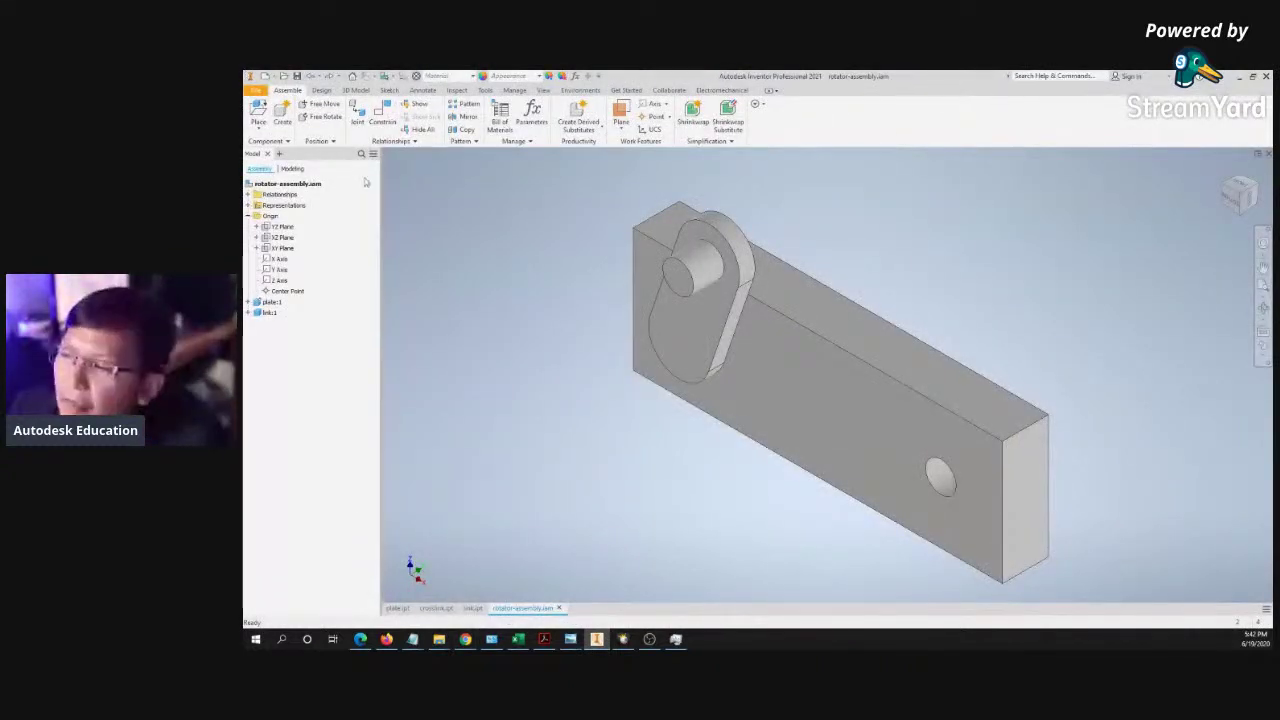
- Place one link.ipt component in front of the plate with Place Component, and undo the placement
left_click(1223, 170)
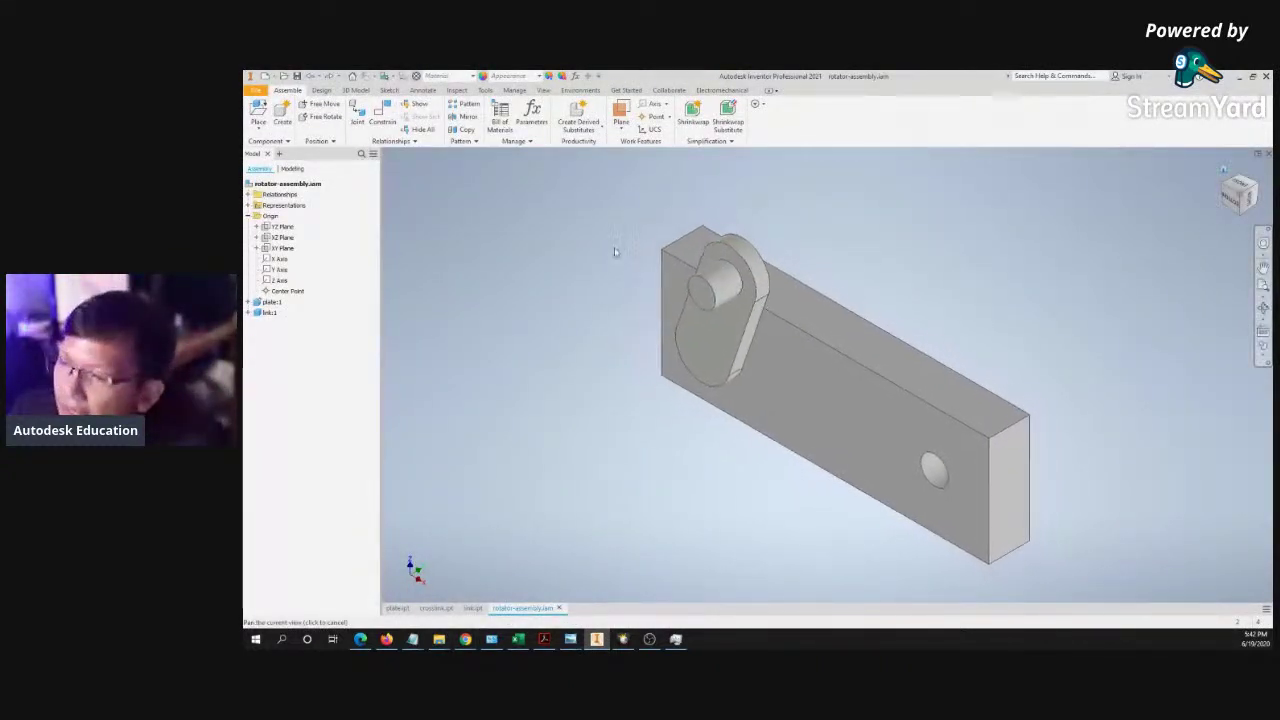
middle_click_drag(631, 266, 637, 246)
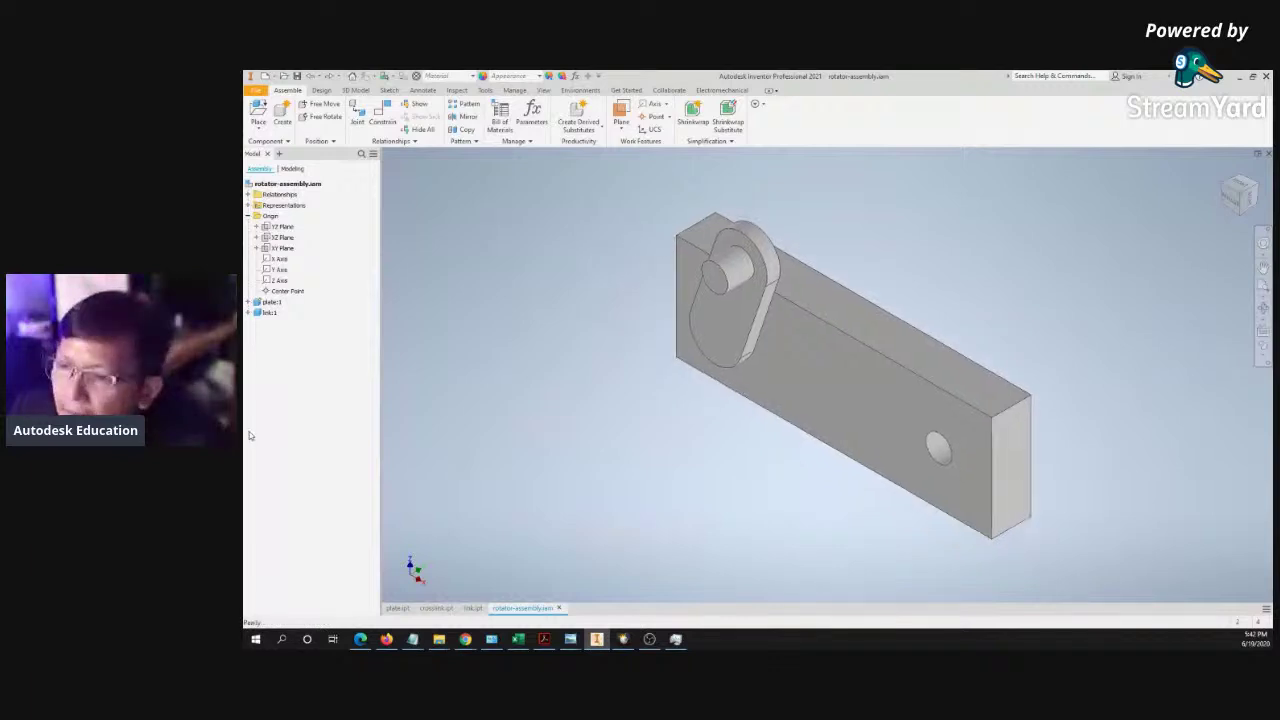
right_click(535, 250)
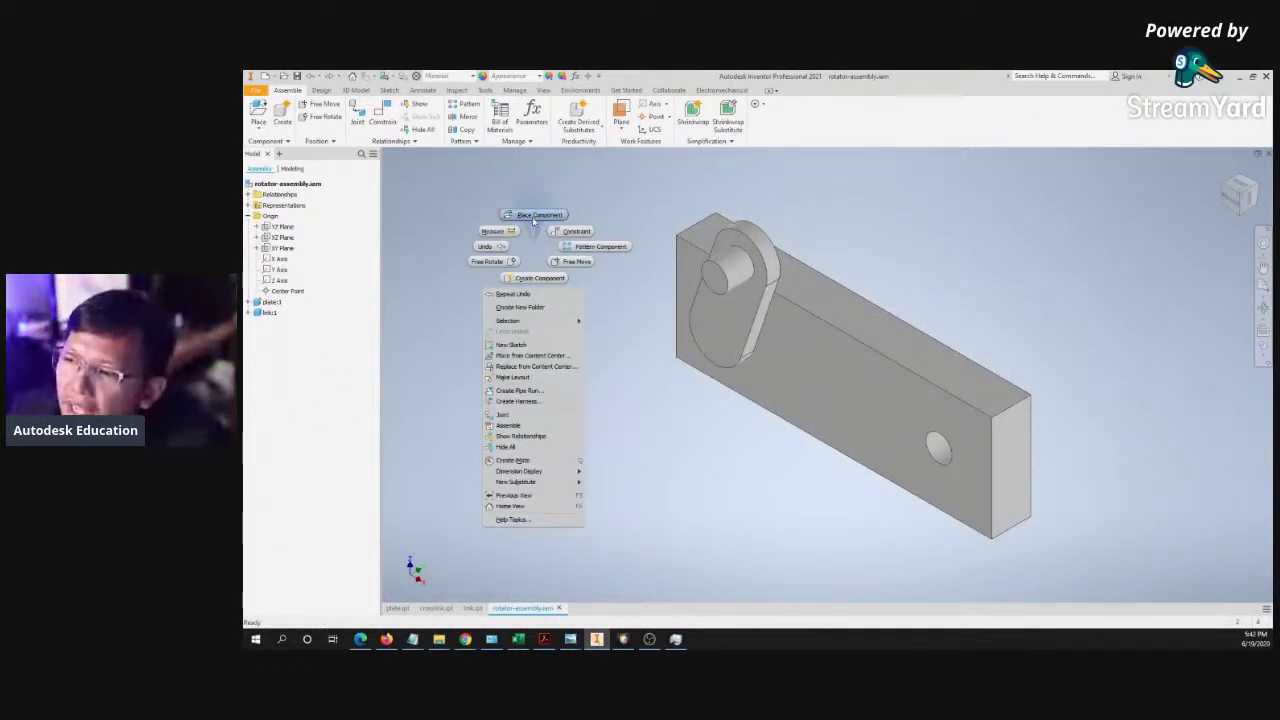
left_click(539, 214)
double_click(665, 248)
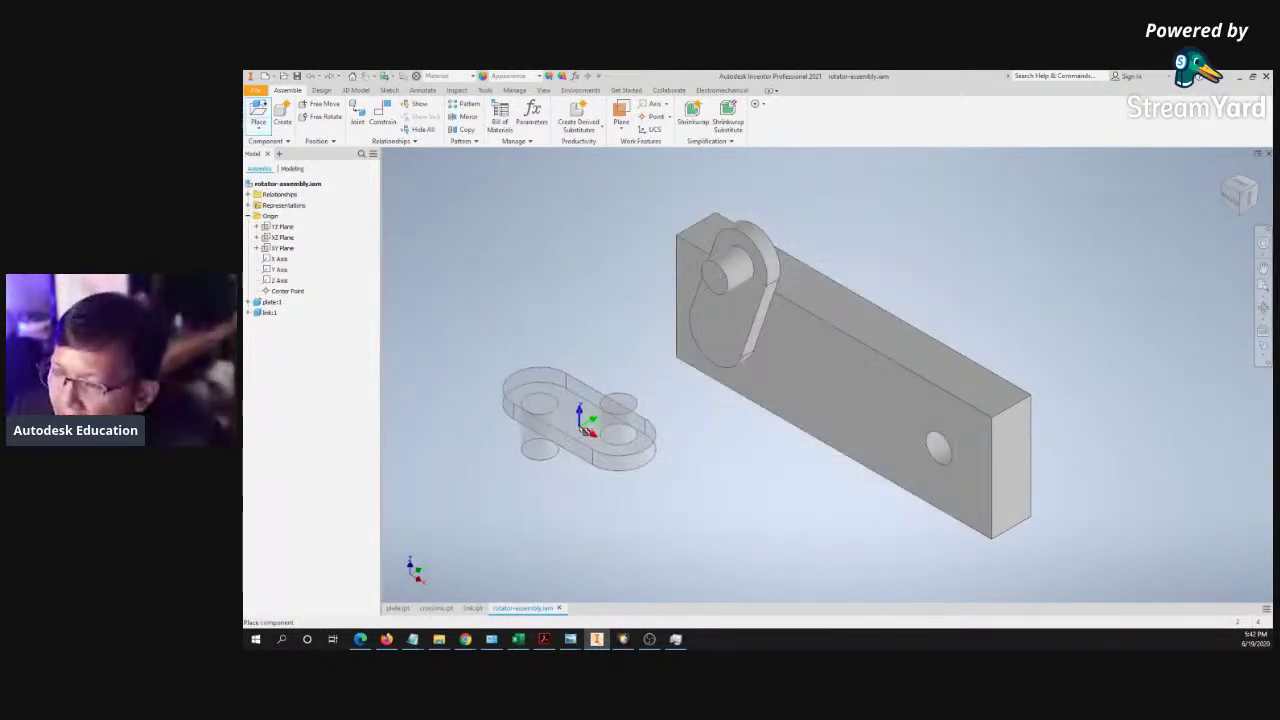
left_click(580, 428)
key("Escape")
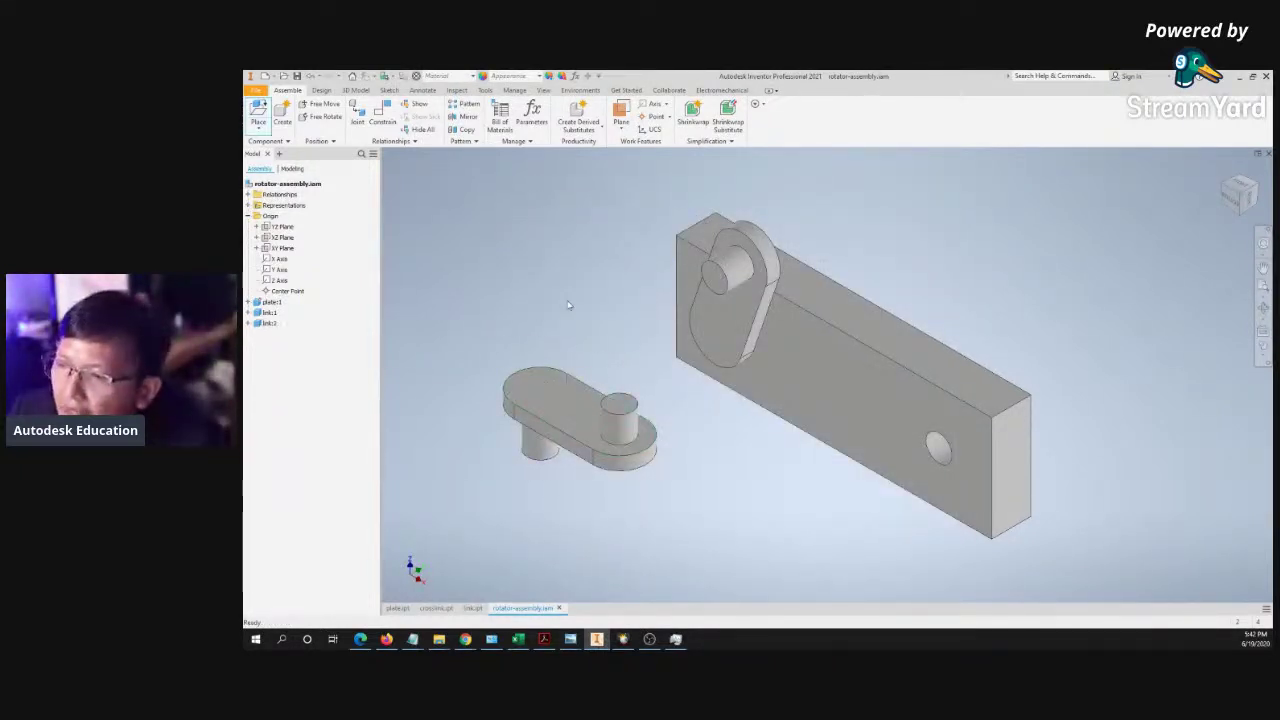
key("ctrl+z")
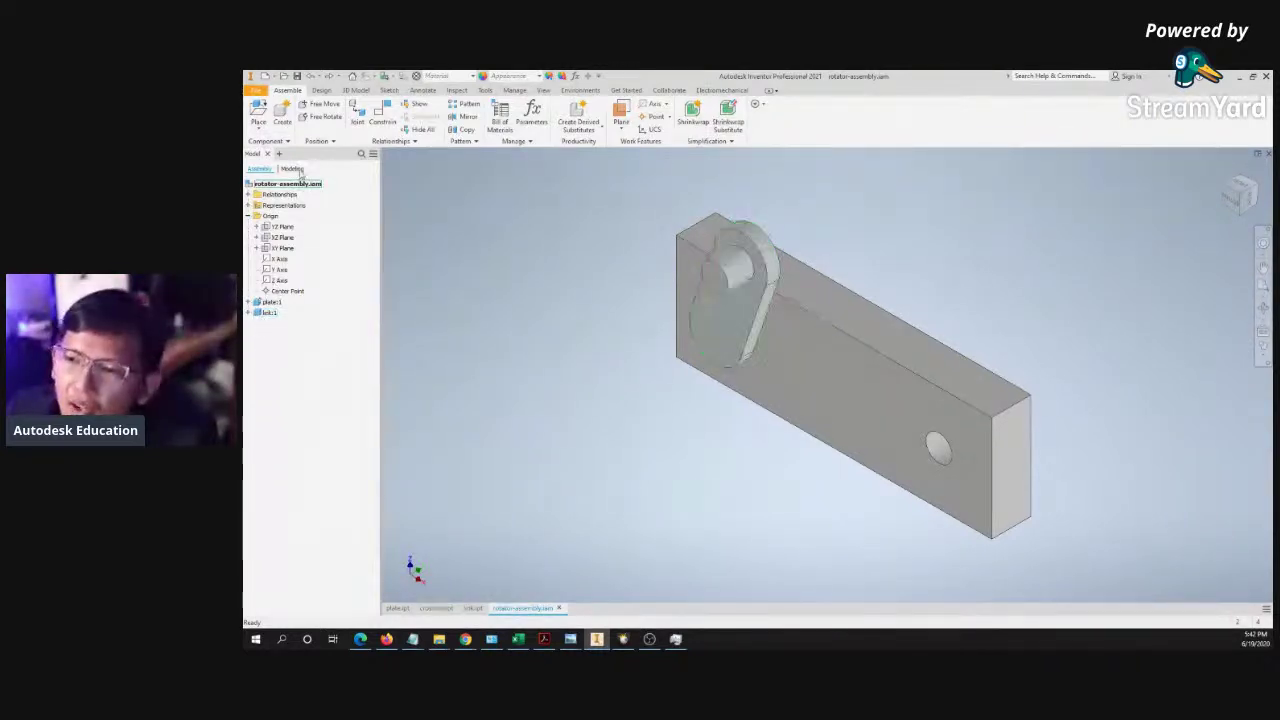
- Create a second instance of the already oriented link in the empty space beside the plate
left_click(268, 313)
left_click_drag(443, 316, 519, 310)
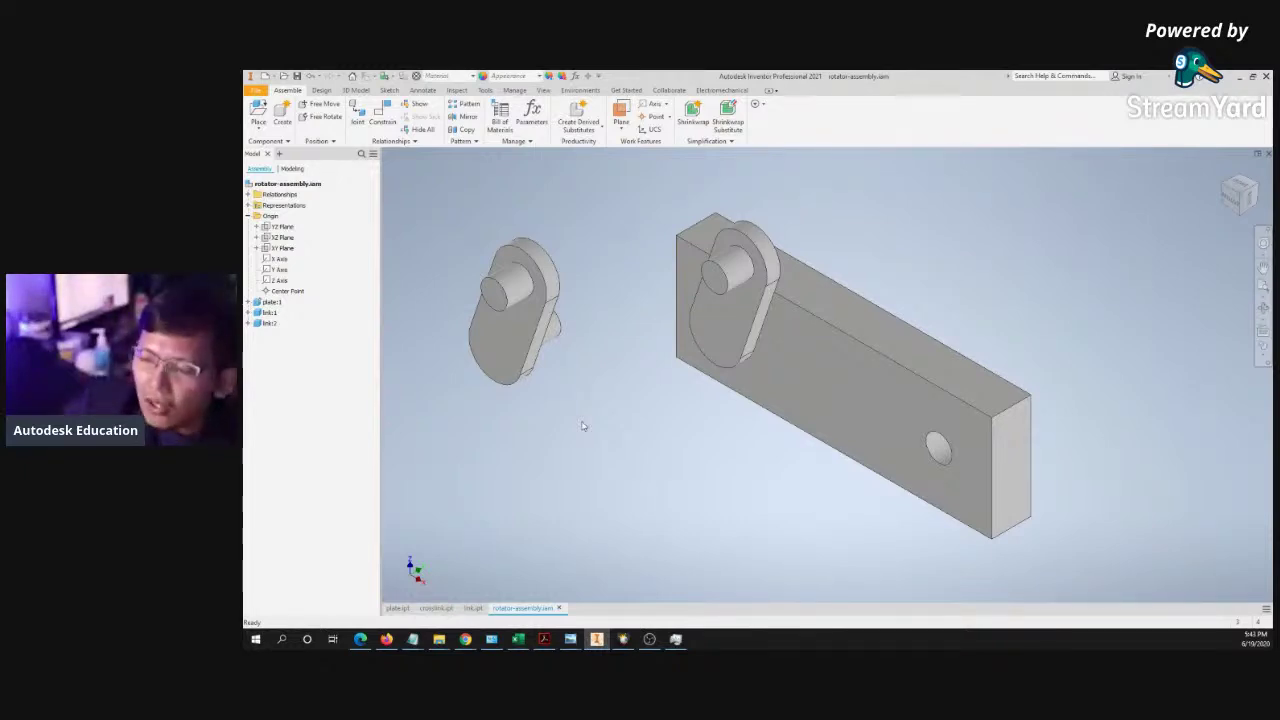
- Place link.ipt into the assembly from the InventorAssembly20200619 folder in File Explorer, and delete that third link instance
mouse_move(438, 639)
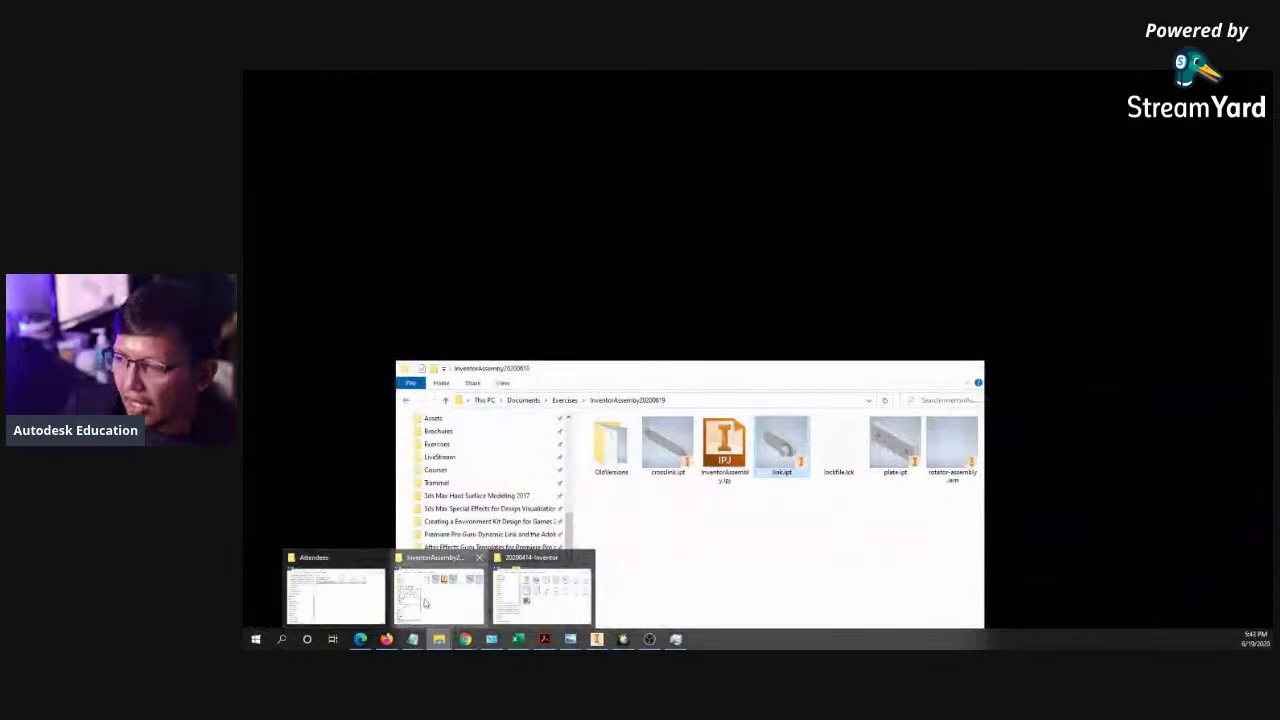
left_click(405, 603)
left_click_drag(797, 385, 666, 463)
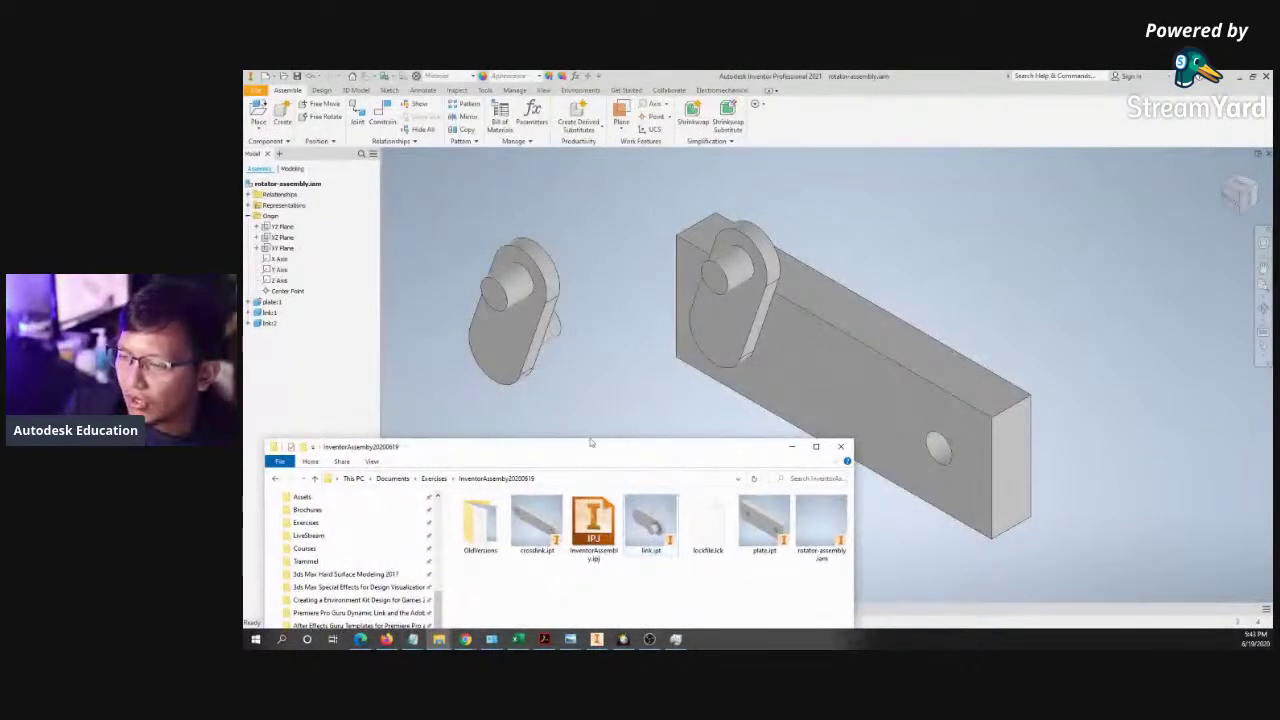
left_click_drag(656, 527, 642, 403)
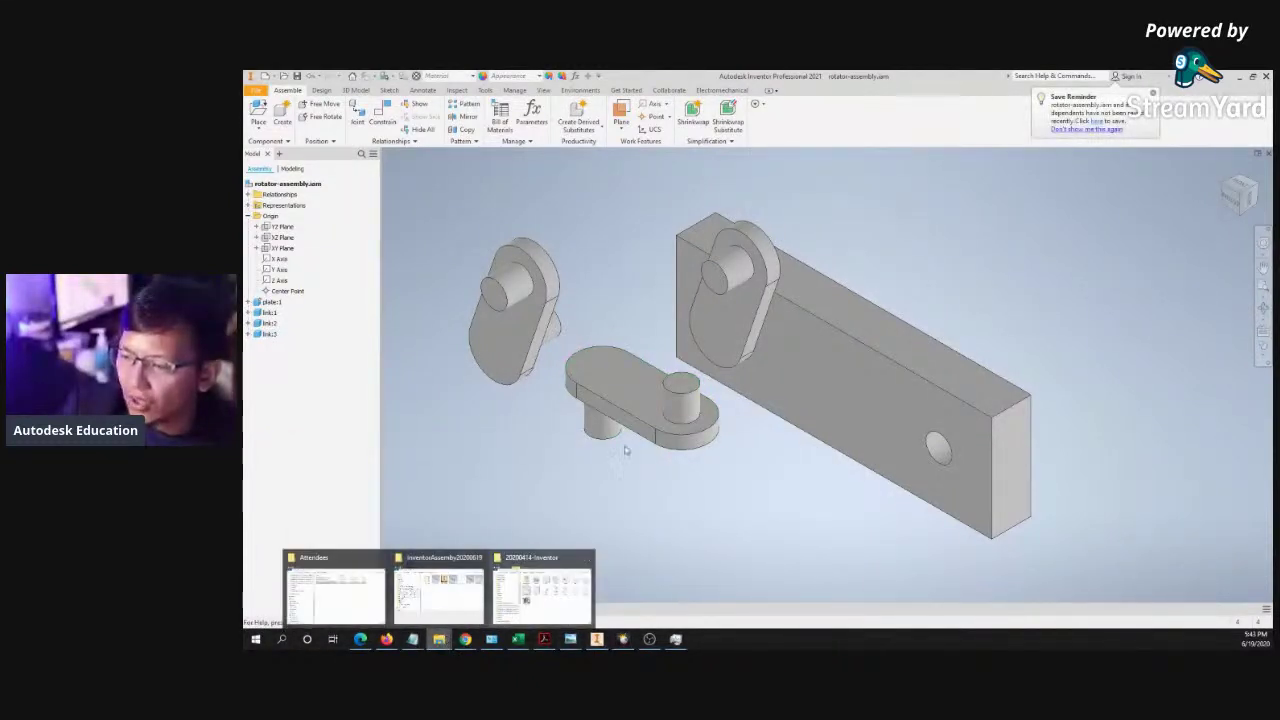
left_click(272, 334)
key("Delete")
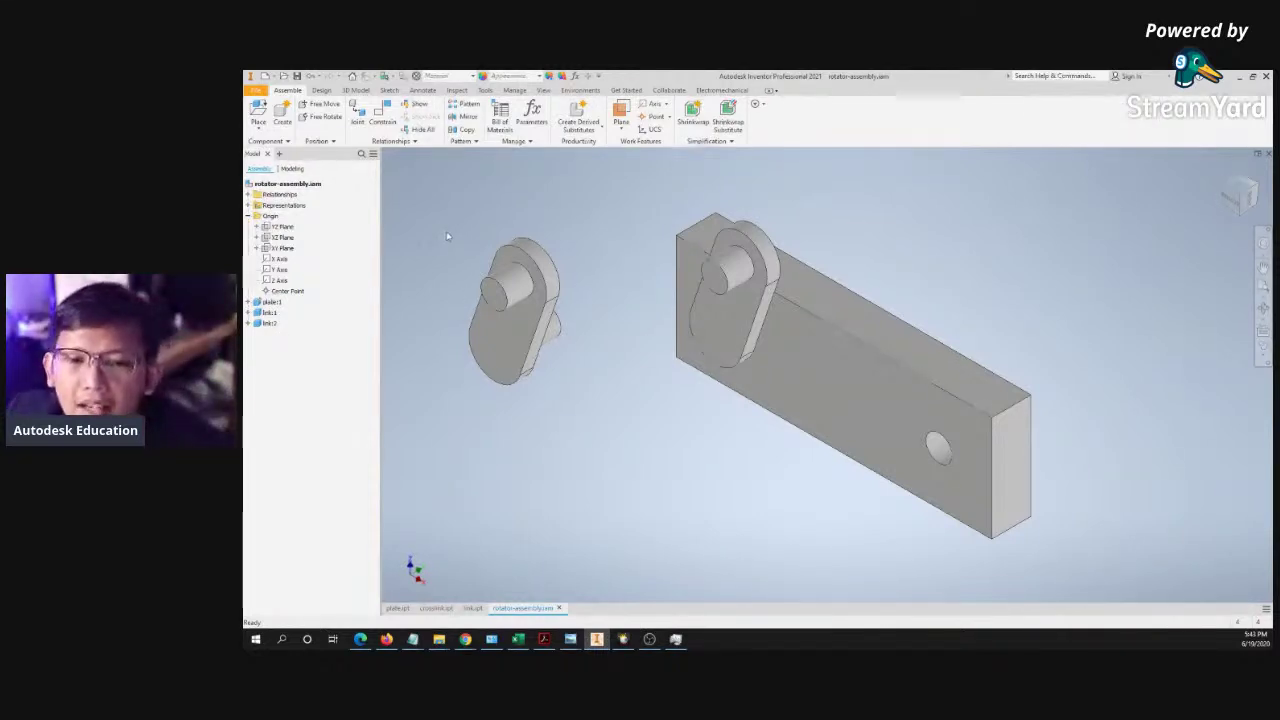
left_click(533, 259)
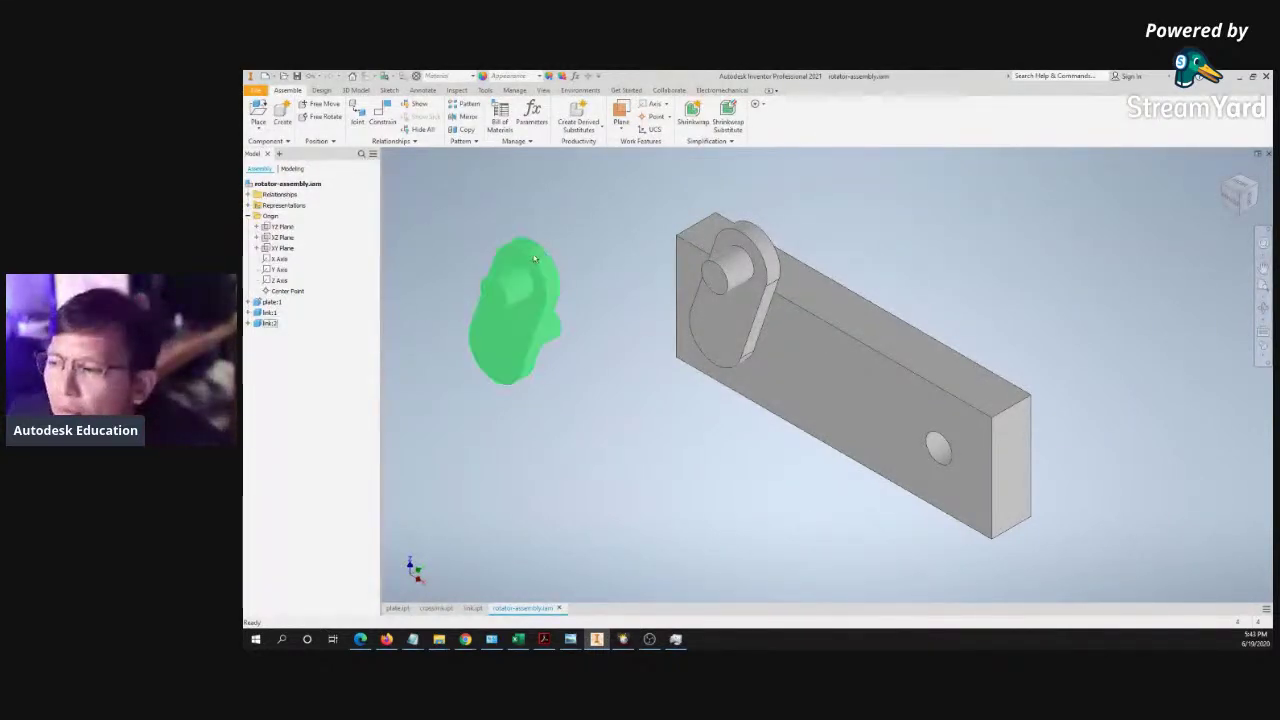
middle_click_drag(533, 259, 570, 238)
left_click(662, 310)
middle_click_drag(662, 310, 634, 324)
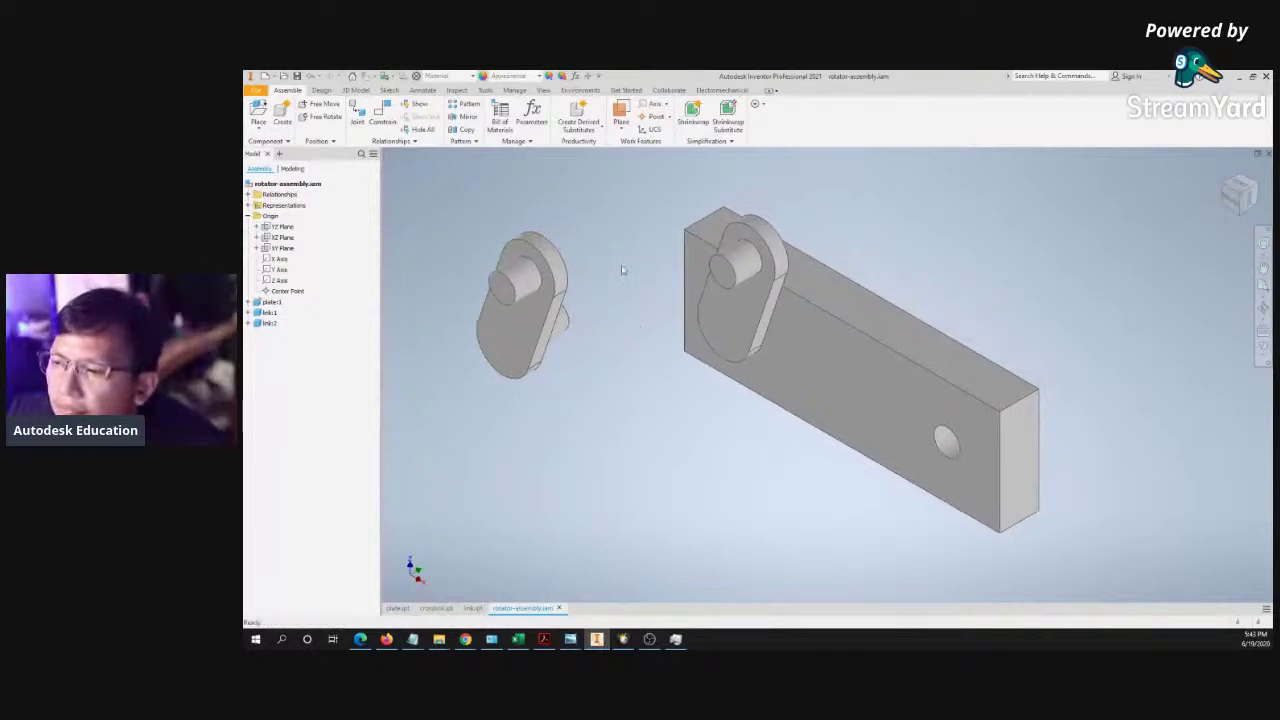
right_click(606, 210)
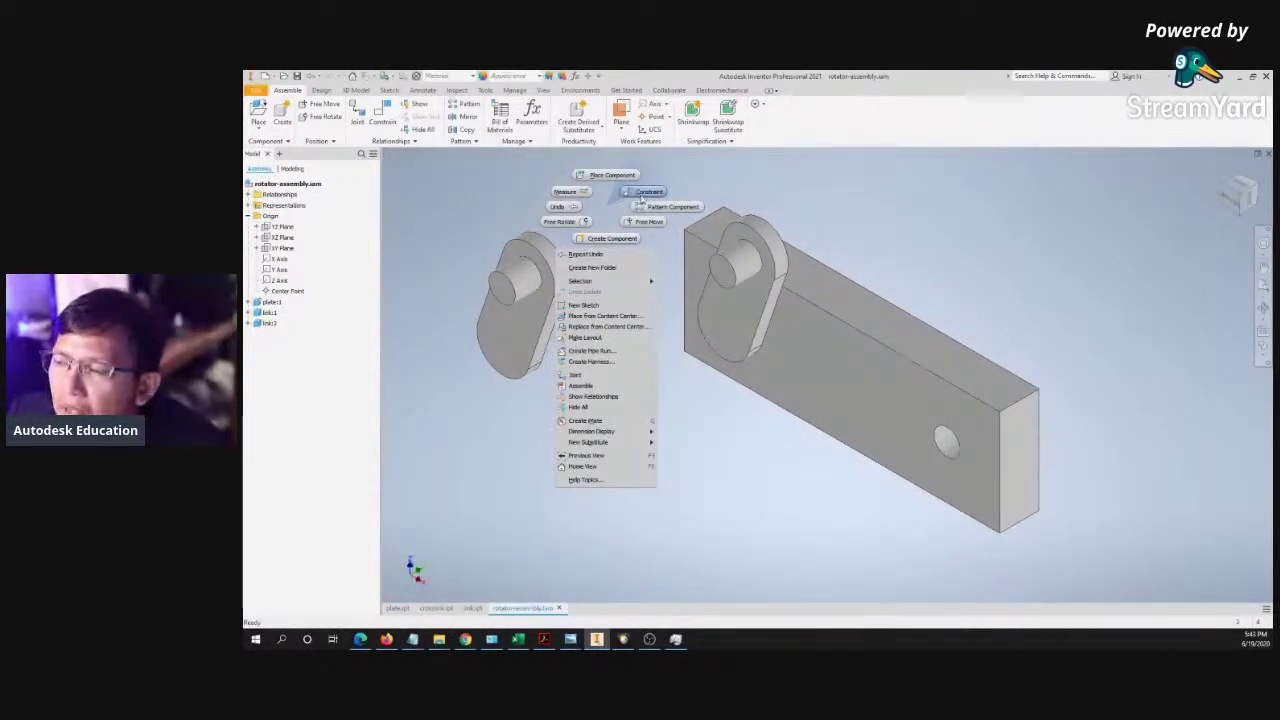
left_click(645, 192)
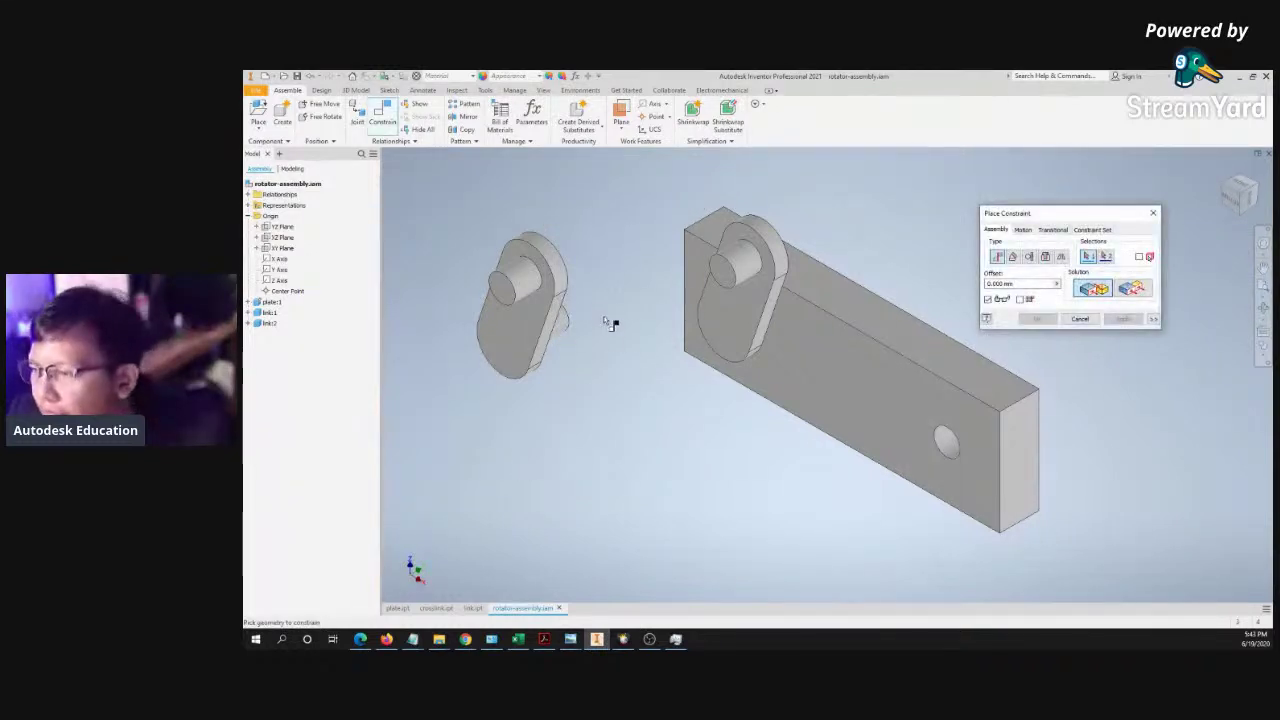
middle_click_drag(600, 374, 560, 372, "shift")
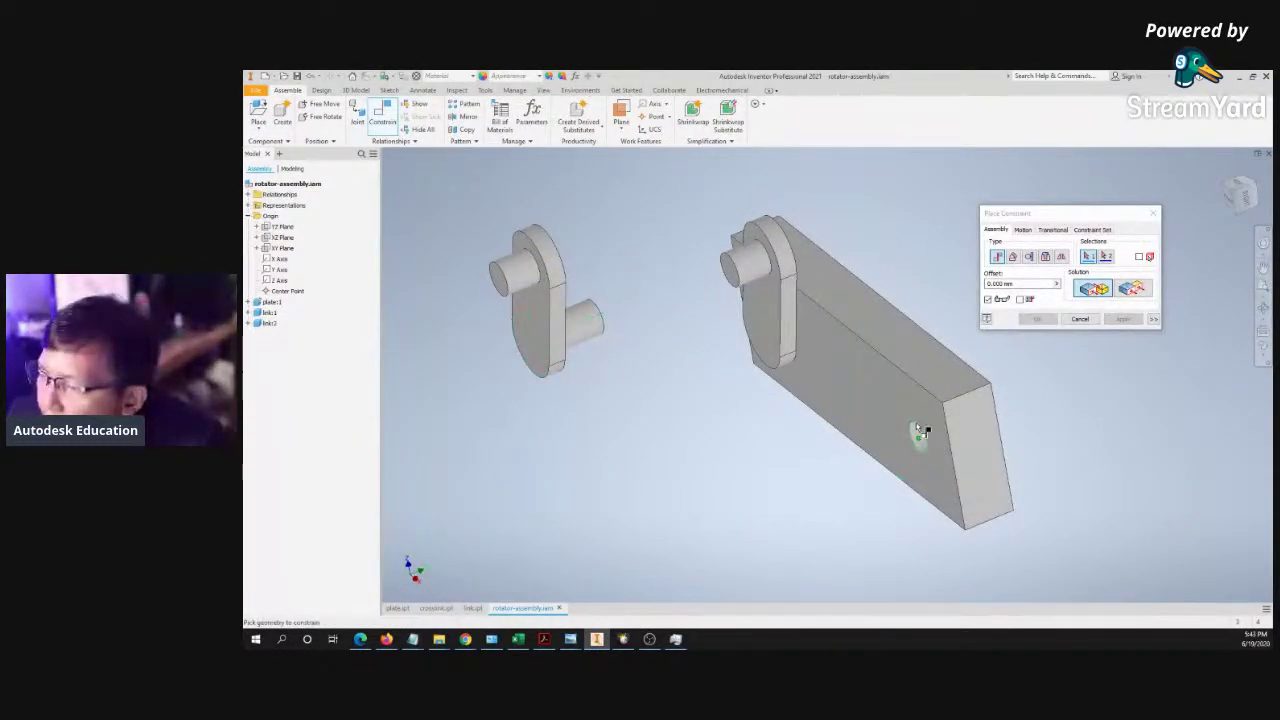
scroll(914, 434, "up", 6)
scroll(913, 439, "down", 2)
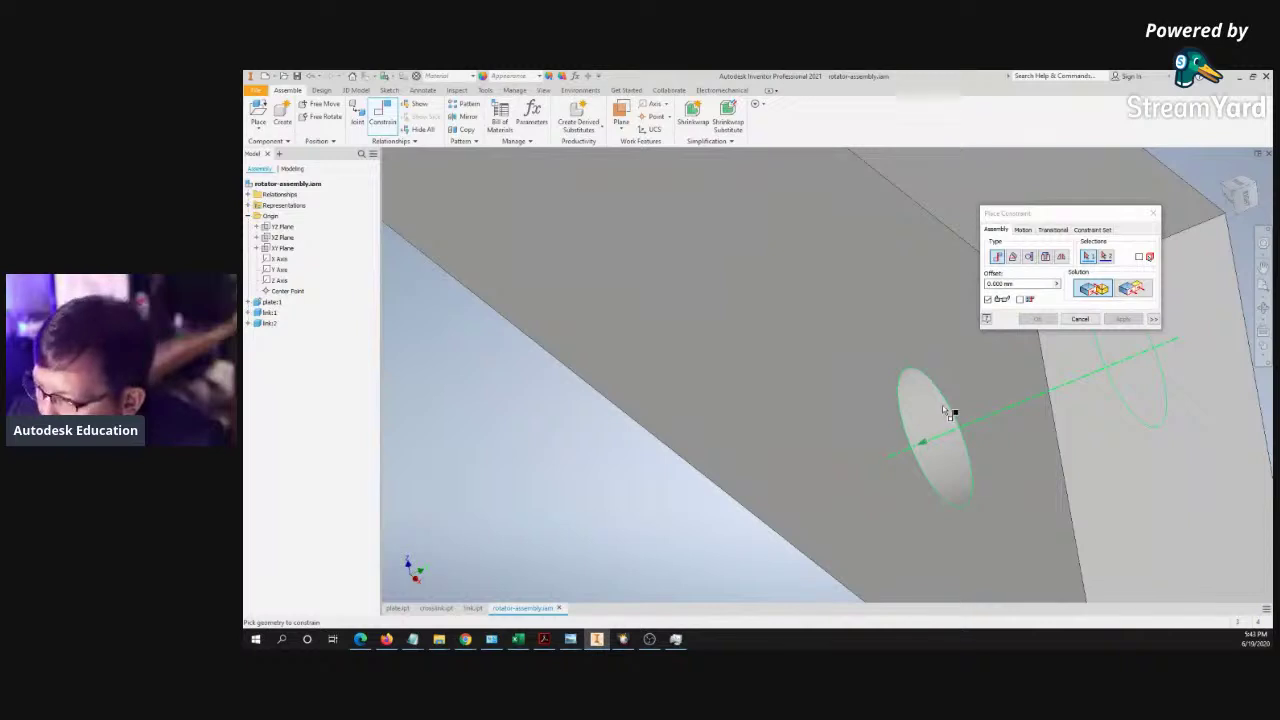
left_click(966, 453)
scroll(857, 417, "down", 5)
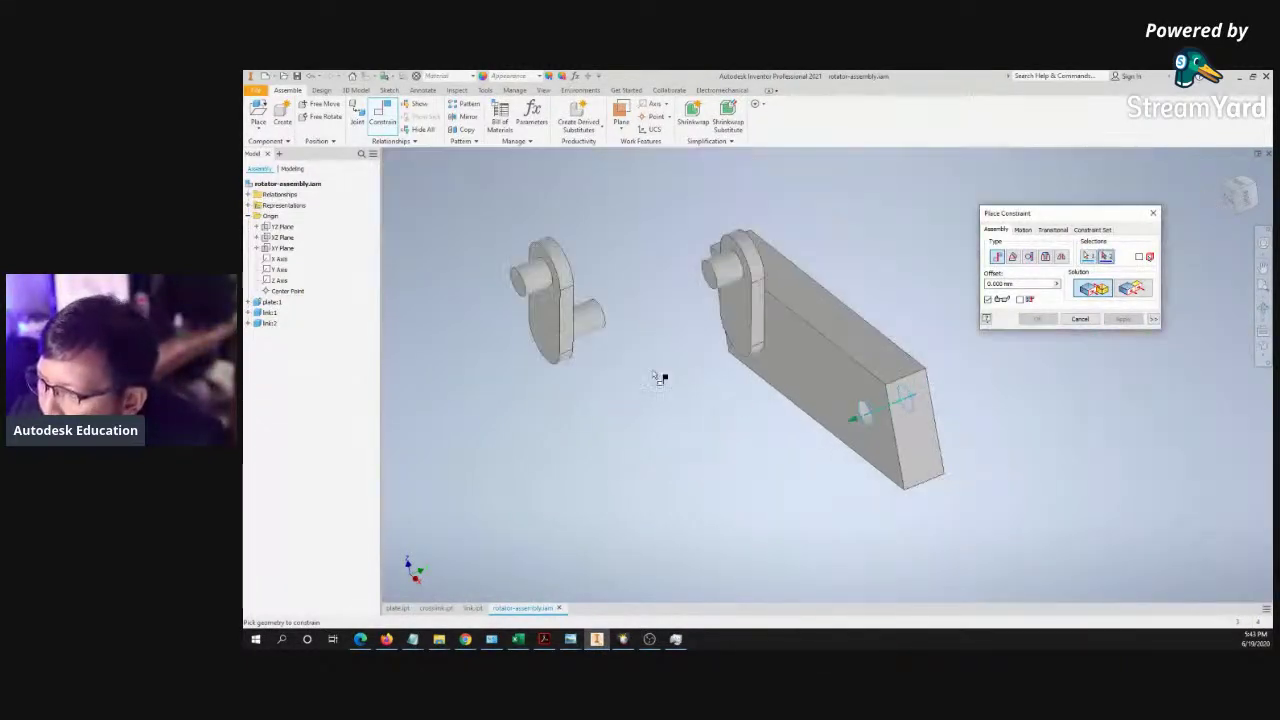
middle_click_drag(573, 349, 646, 251, "shift")
scroll(646, 251, "up", 5)
middle_click_drag(450, 420, 697, 366)
scroll(704, 360, "down", 2)
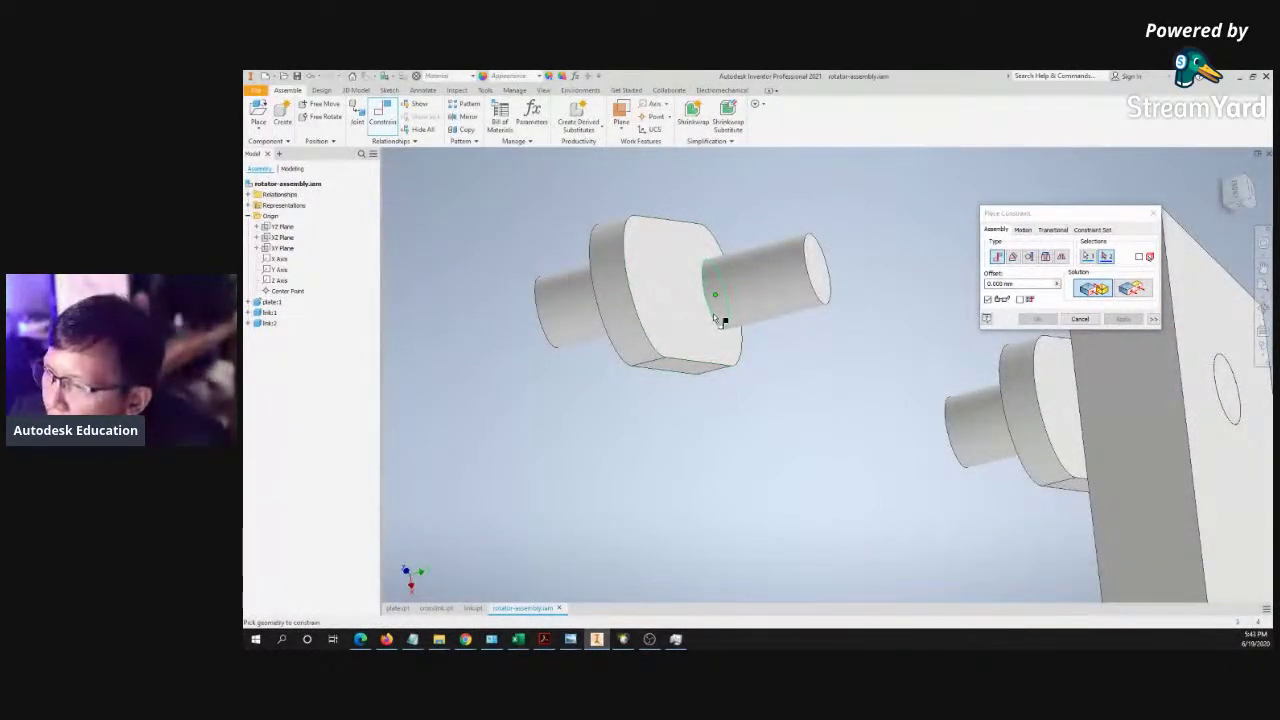
left_click(716, 320)
scroll(663, 334, "down", 5)
middle_click_drag(646, 346, 713, 405, "shift")
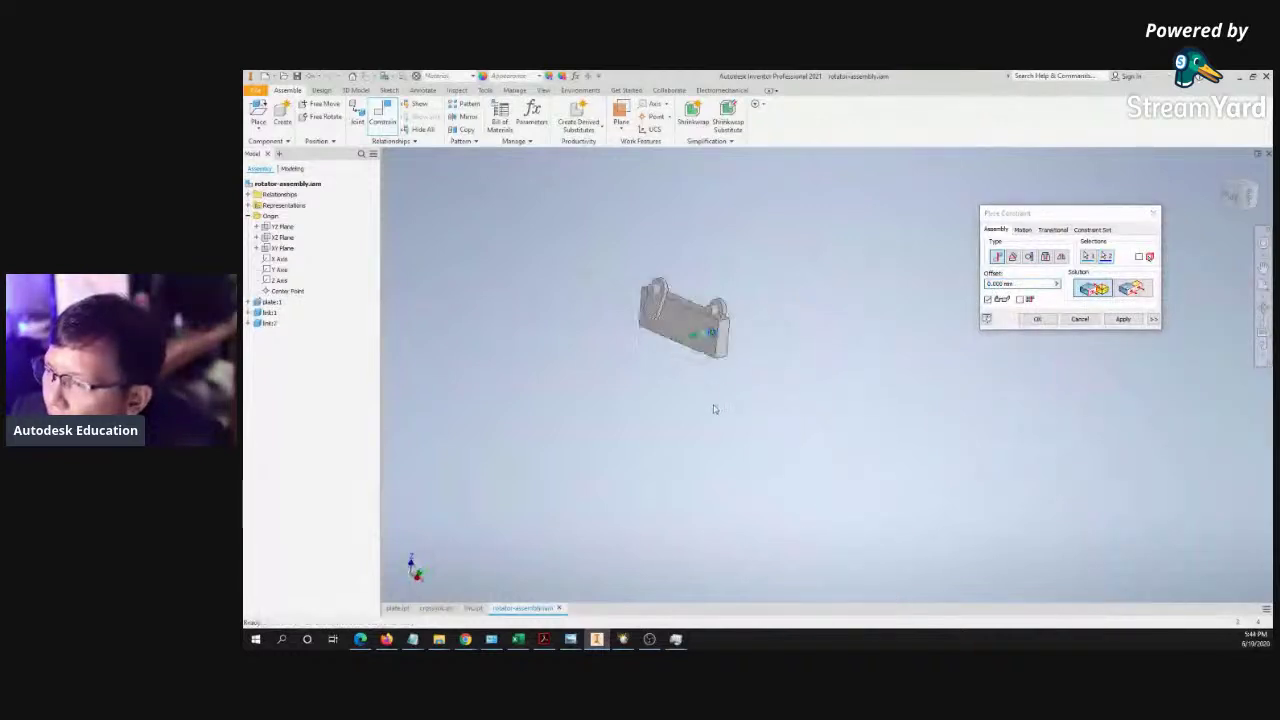
scroll(713, 405, "up", 4)
middle_click_drag(694, 337, 770, 436)
scroll(751, 286, "up", 5)
middle_click_drag(751, 286, 723, 289, "shift")
scroll(686, 291, "down", 5)
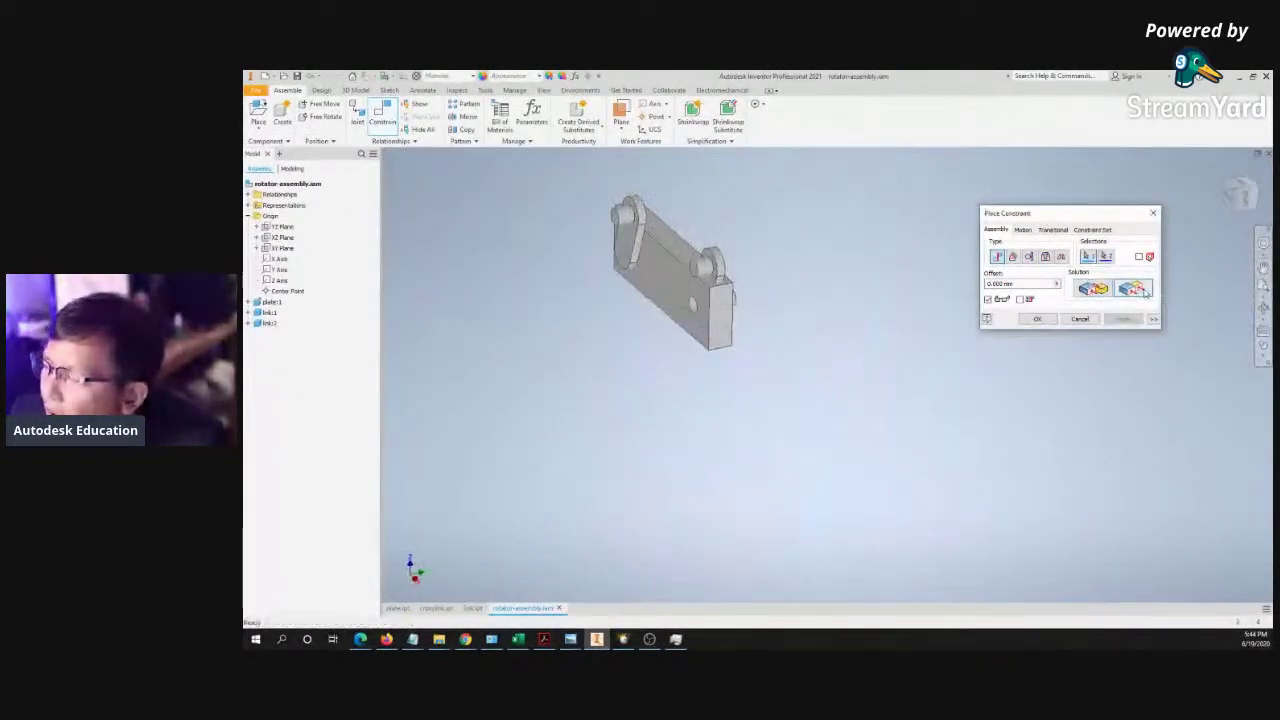
key("Escape")
middle_click_drag(710, 388, 715, 391)
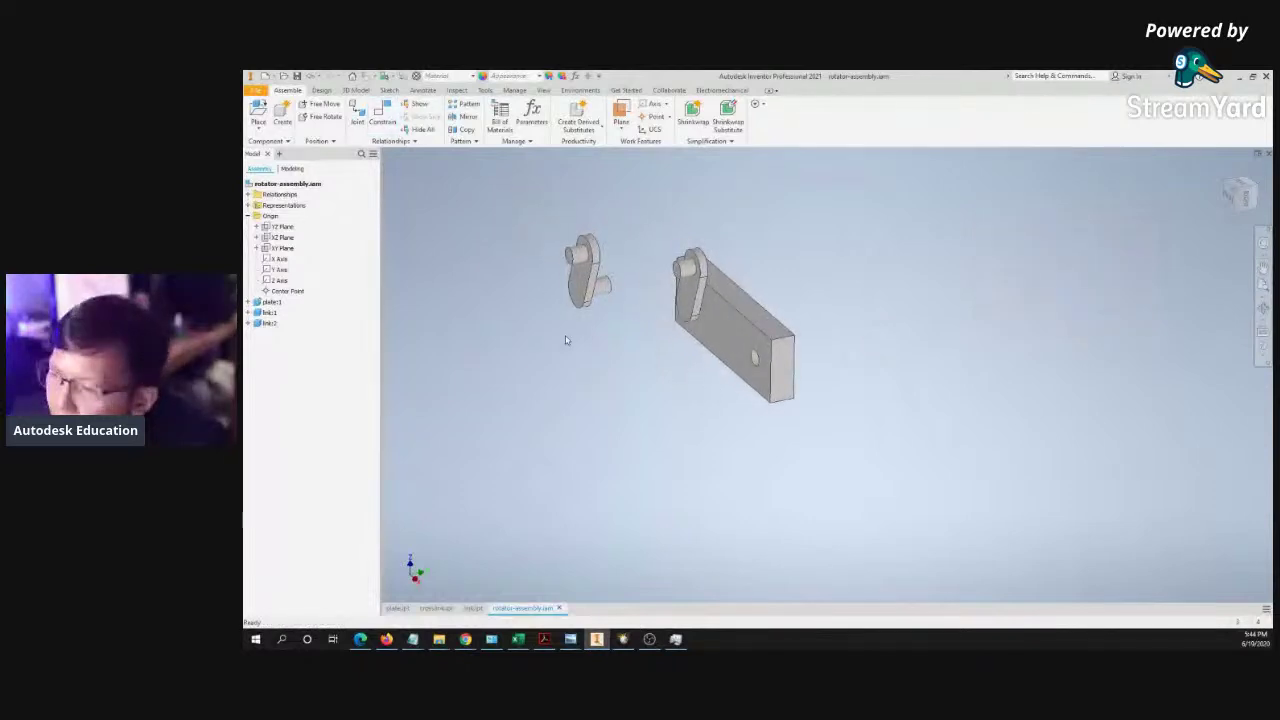
- Apply an Insert constraint between the base edge of the second link's pin and the front edge of the plate's free hole
right_click(567, 340)
left_click(606, 320)
scroll(600, 308, "up", 4)
middle_click_drag(617, 311, 576, 316, "shift")
scroll(576, 317, "down", 4)
scroll(590, 360, "up", 4)
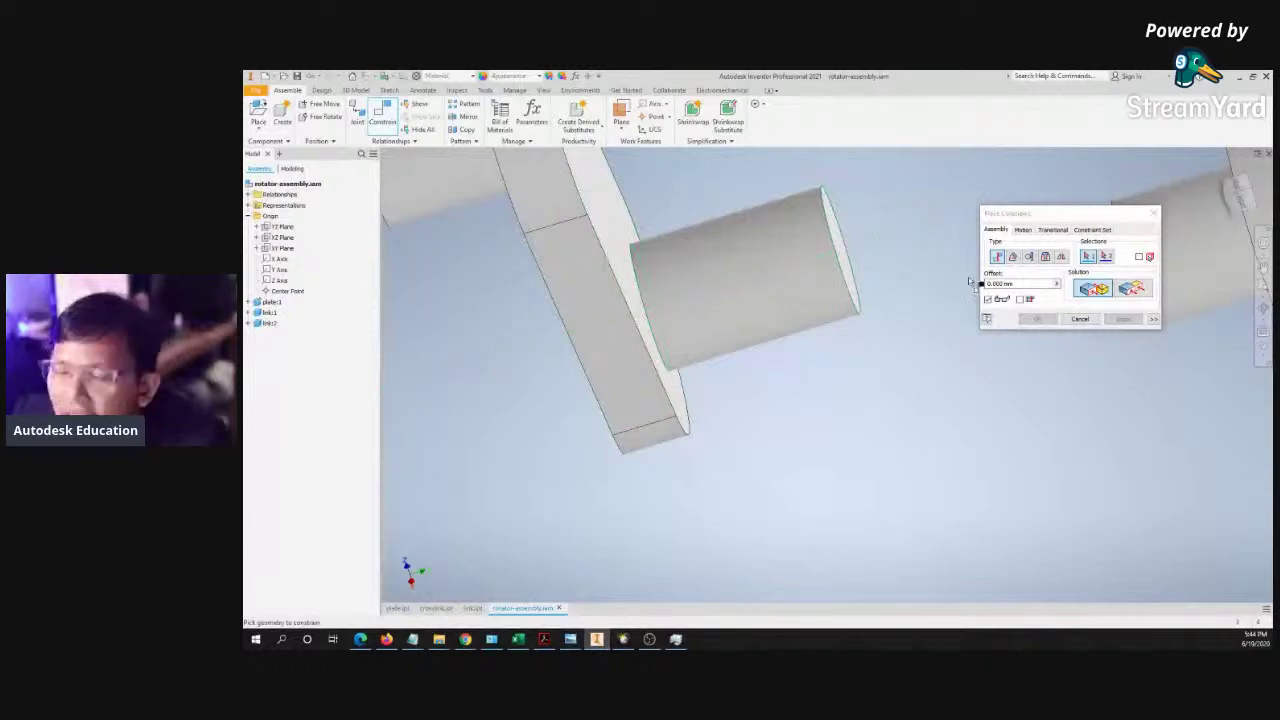
left_click(1045, 257)
left_click(655, 319)
scroll(651, 340, "down", 3)
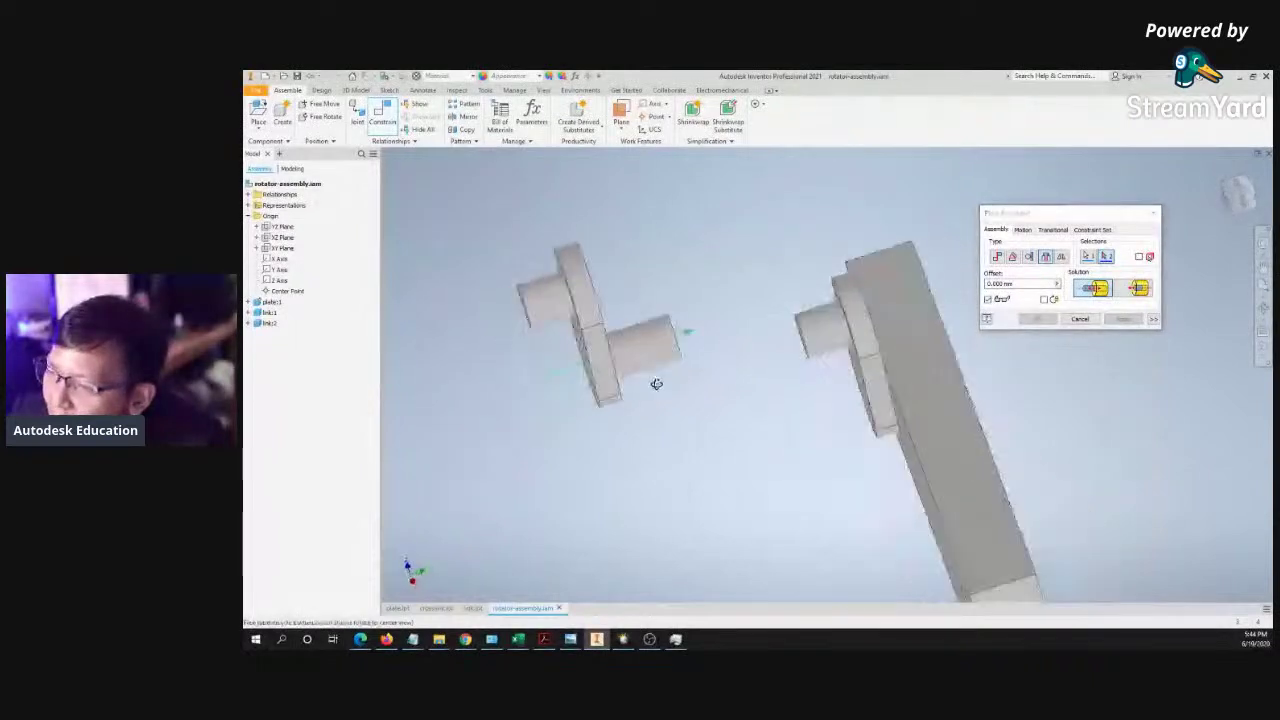
middle_click_drag(656, 384, 643, 375, "shift")
middle_click_drag(779, 417, 918, 457, "shift")
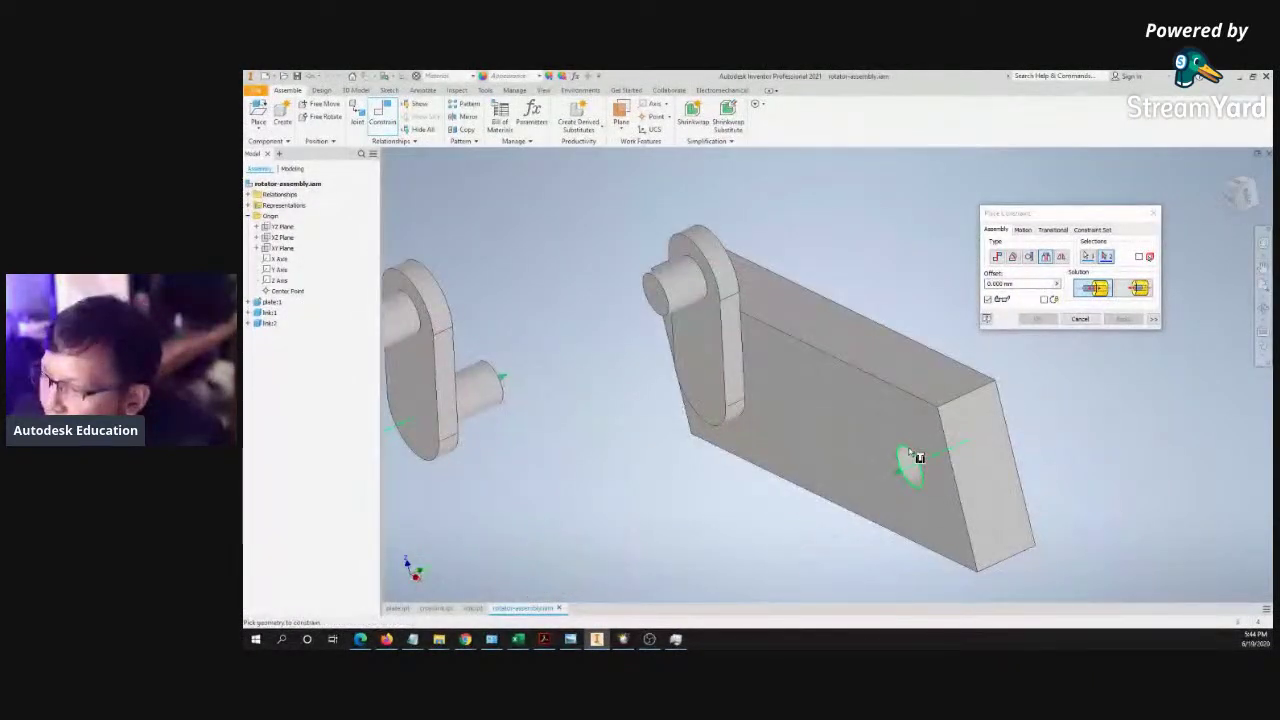
scroll(908, 458, "up", 4)
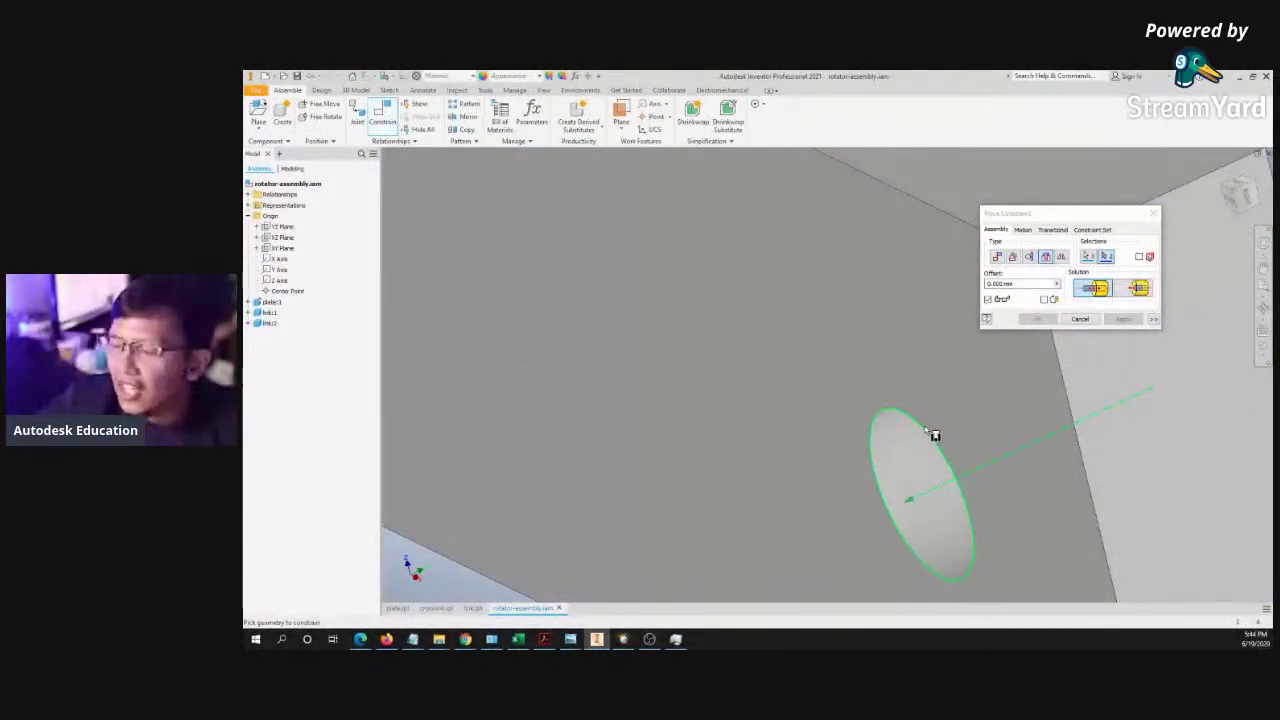
left_click(932, 434)
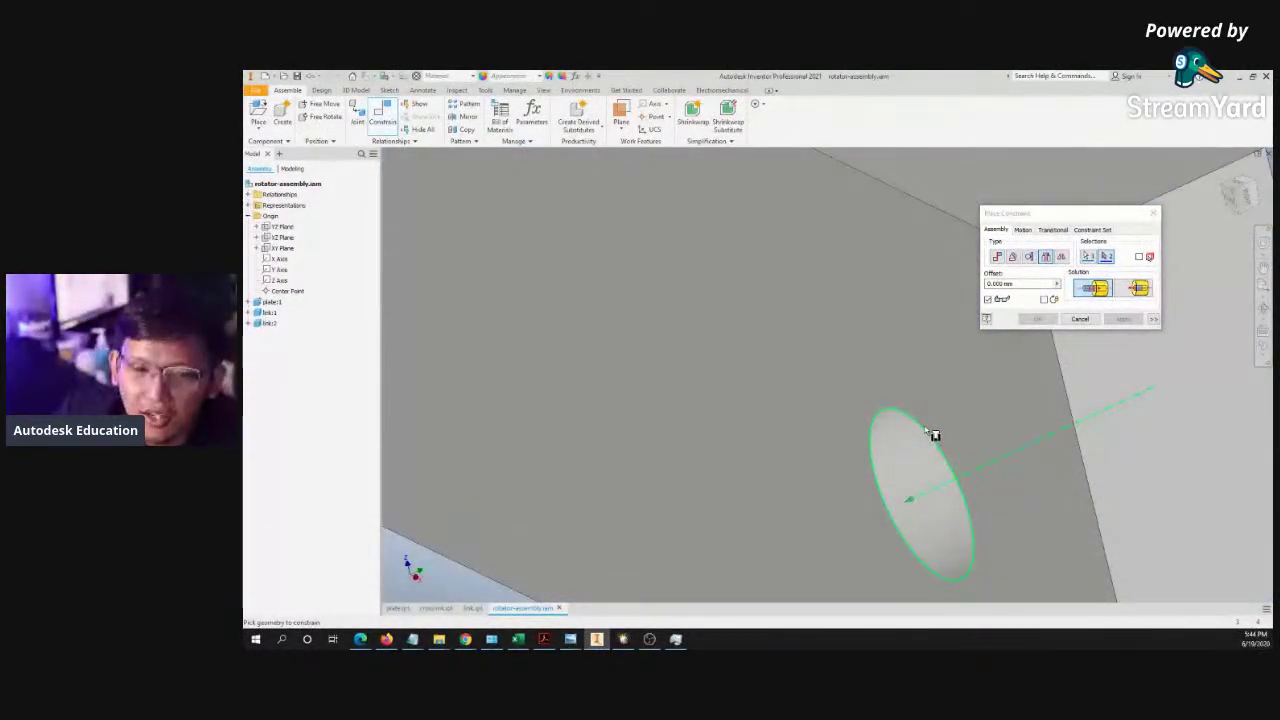
left_click(925, 430)
scroll(923, 412, "down", 5)
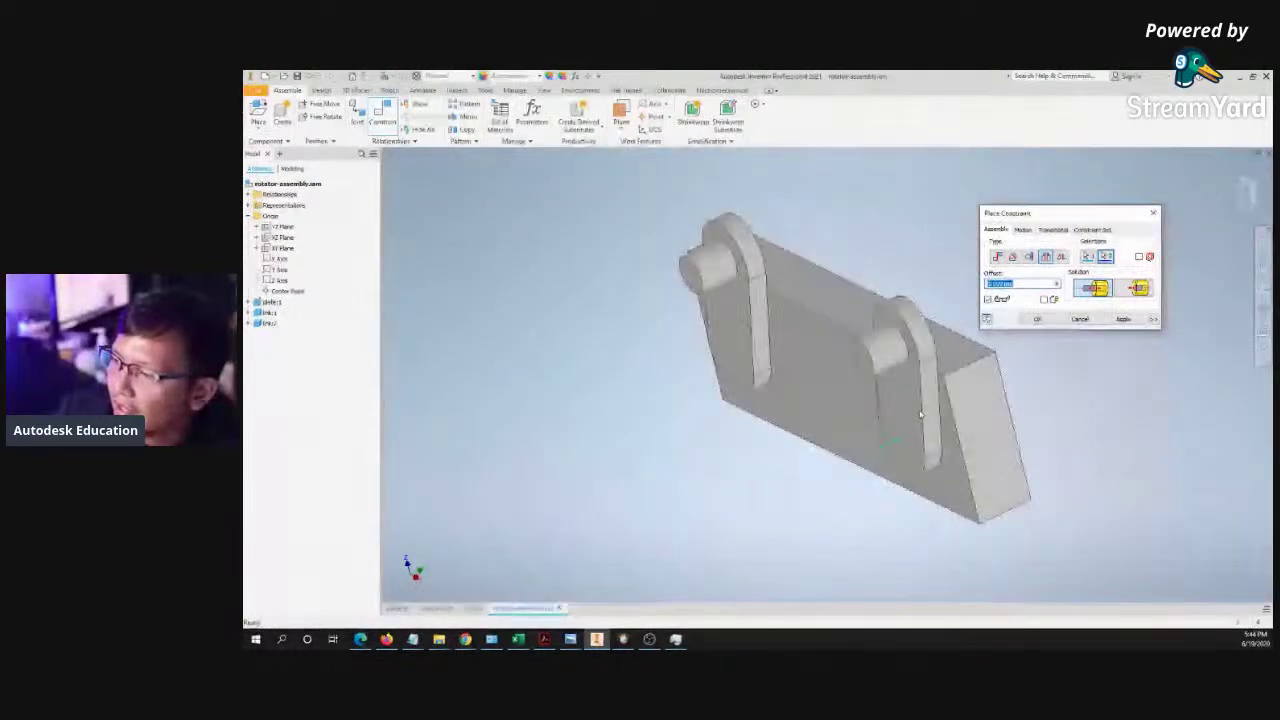
left_click(1040, 319)
- Swing both links about their plate holes to check how they rotate
left_click_drag(913, 341, 874, 320)
mouse_move(744, 262)
left_mouse_down()
mouse_move(774, 314)
mouse_move(758, 278)
left_mouse_up()
left_click_drag(863, 339, 886, 362)
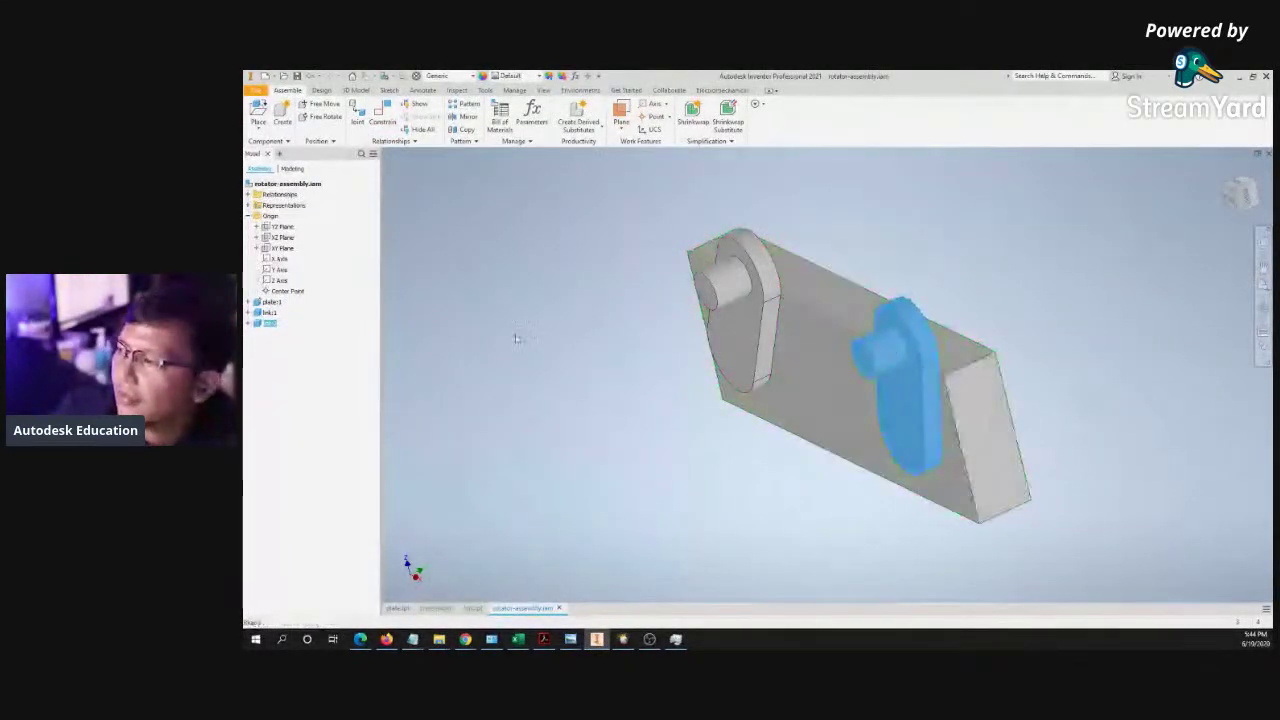
middle_click_drag(514, 337, 629, 337, "shift")
left_click(1187, 210)
left_click(1224, 182)
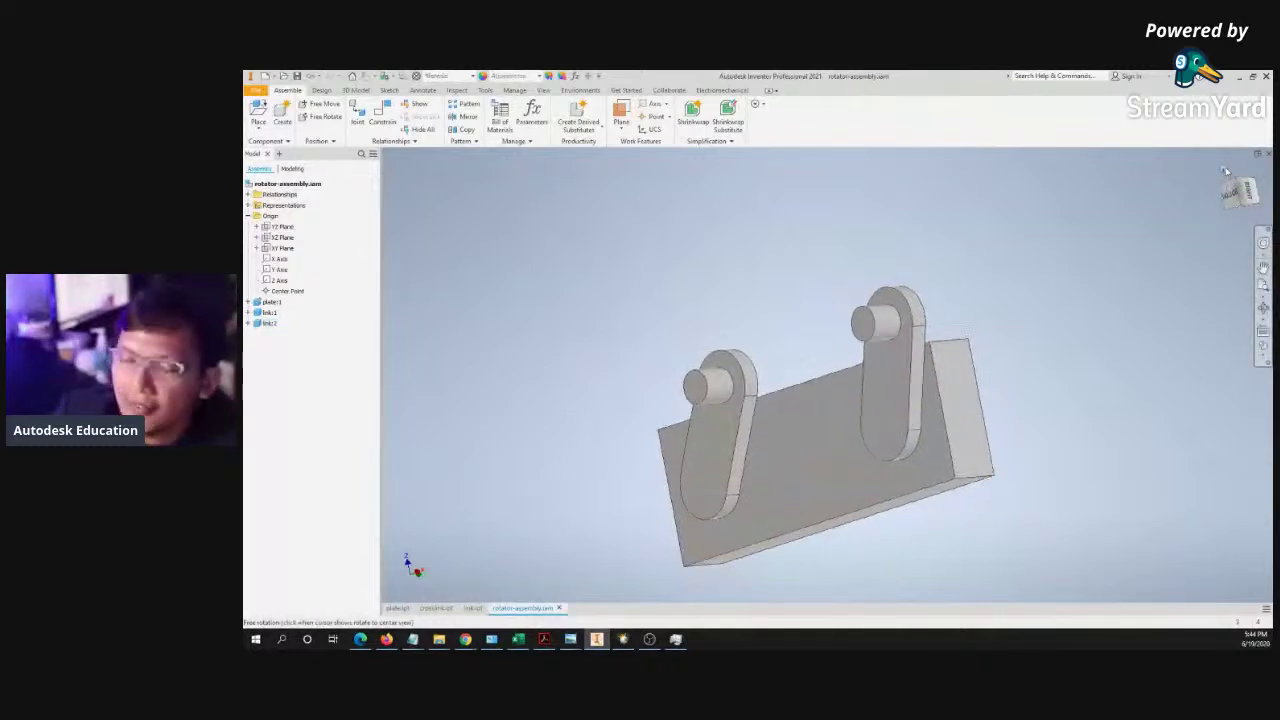
left_click_drag(924, 412, 914, 398)
left_click_drag(738, 324, 530, 260)
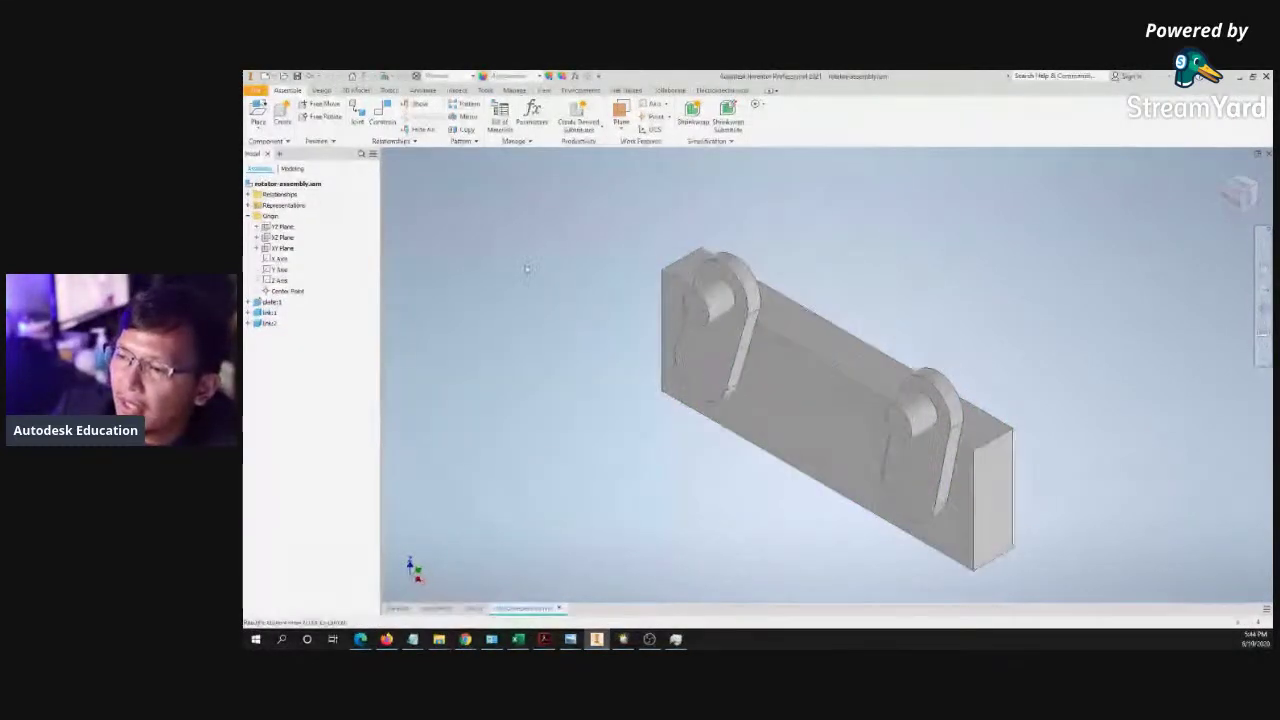
- Place one crosslink.ipt component in the empty space in front of the plate with Place Component
right_click(530, 260)
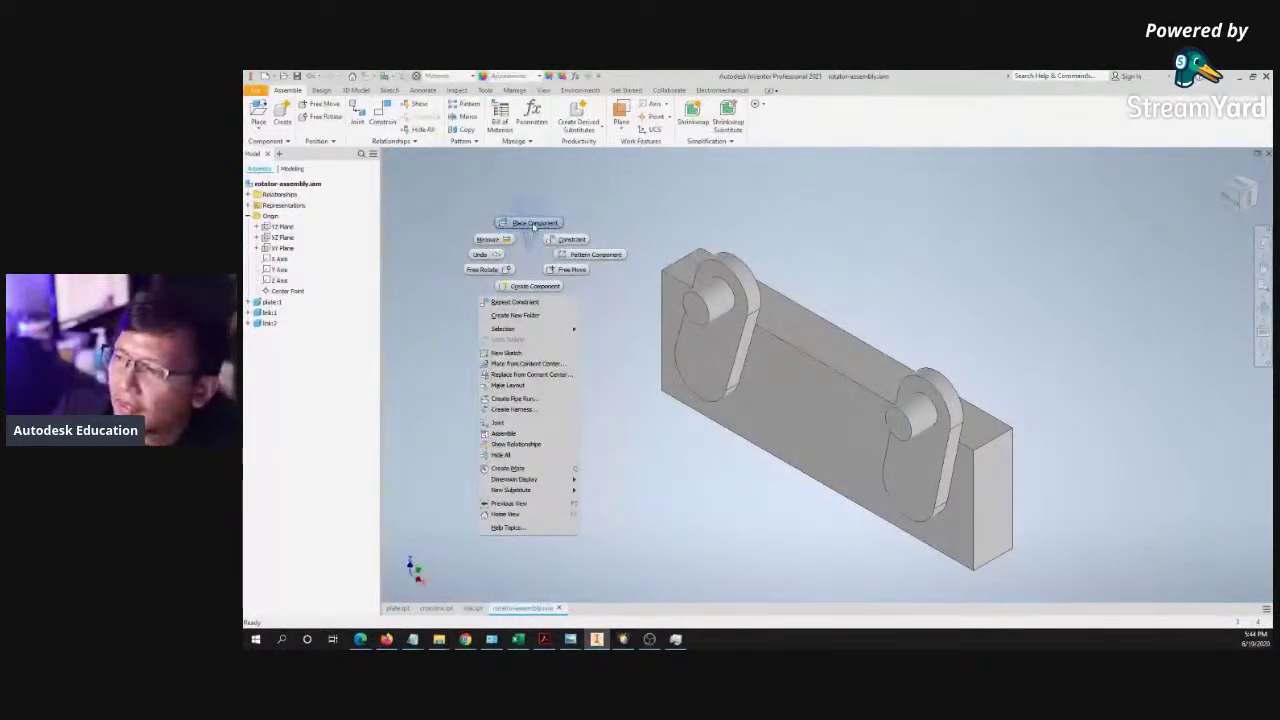
left_click(533, 224)
double_click(678, 242)
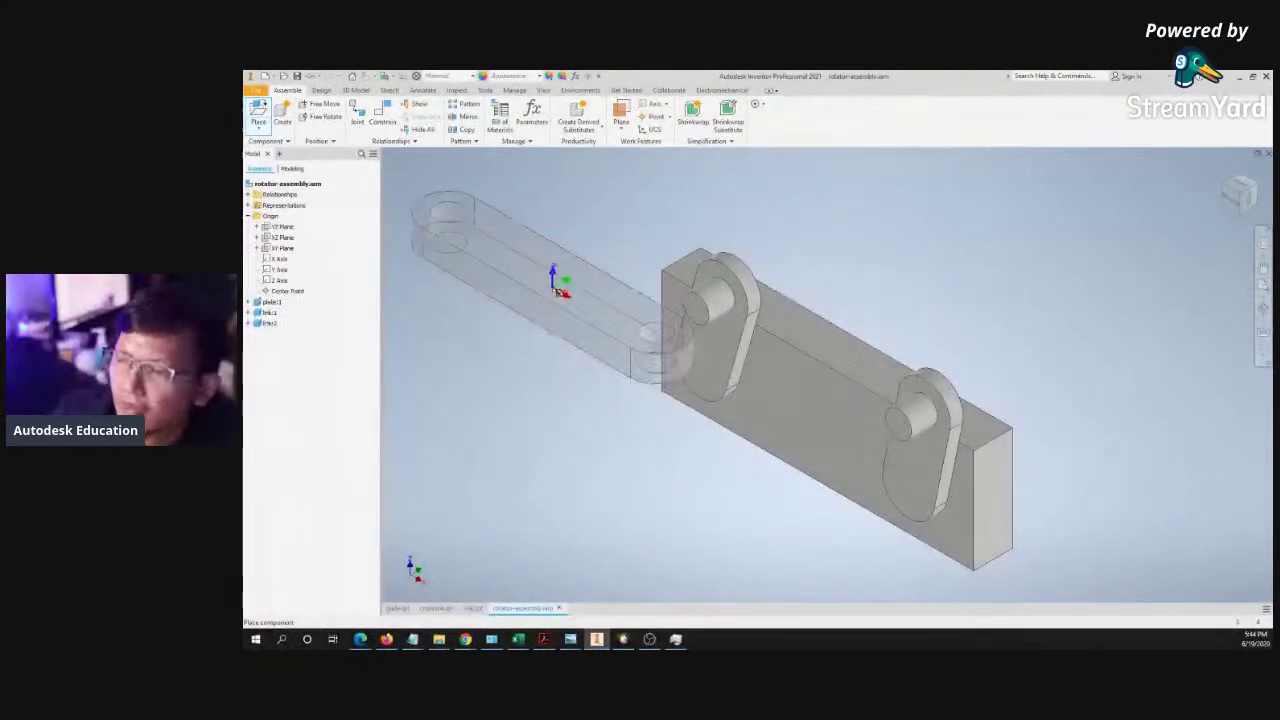
left_click(577, 367)
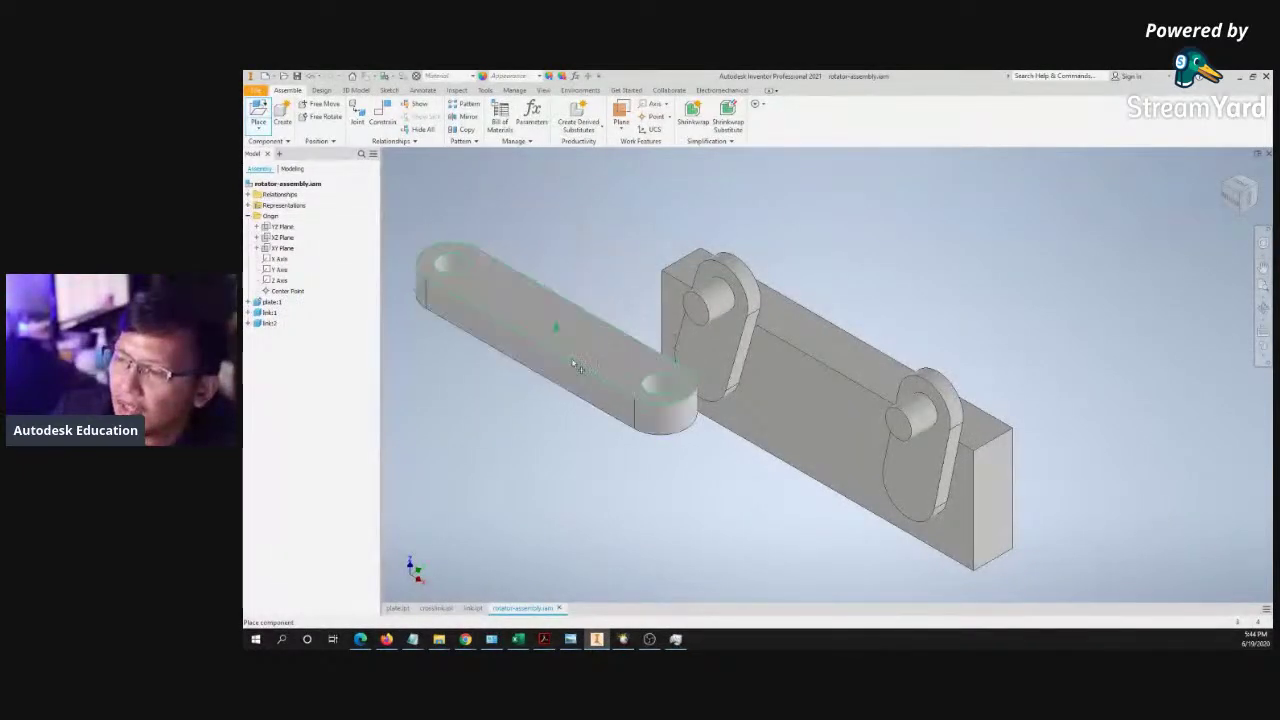
middle_click_drag(583, 309, 634, 329)
key("Escape")
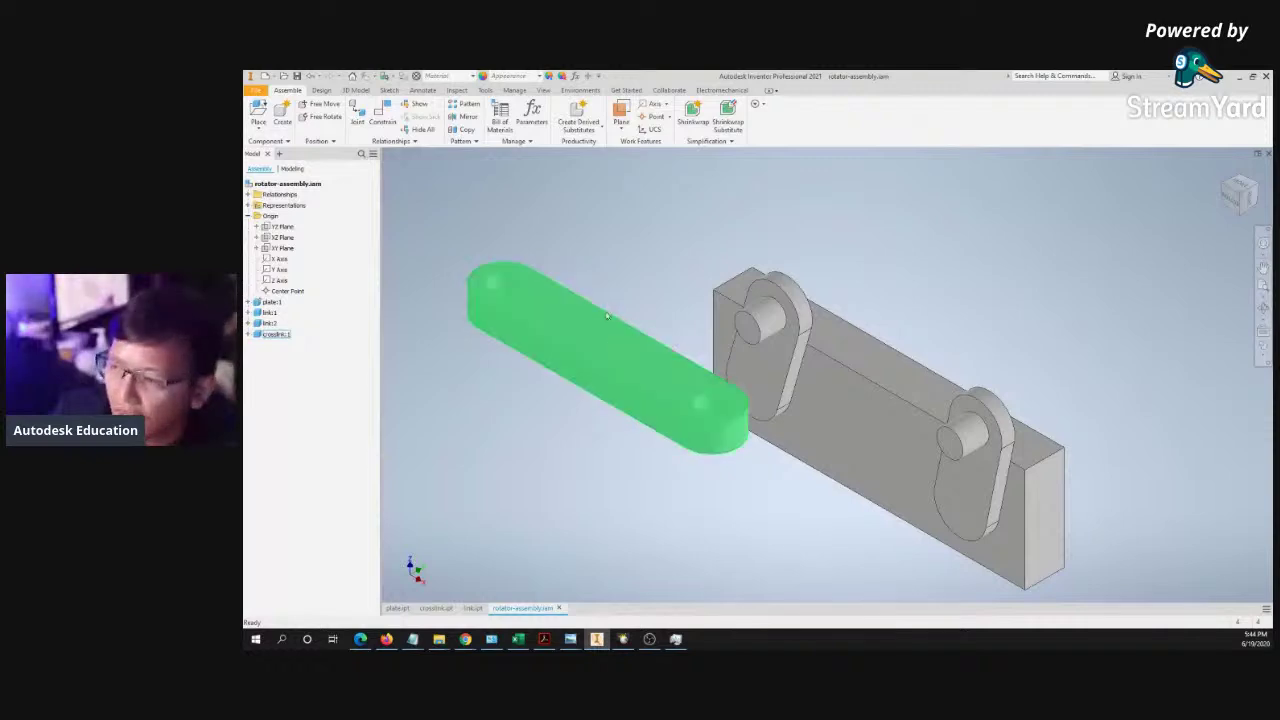
- Rotate the crosslink with Free Rotate until it stands on edge with its holes facing roughly along the link pins
left_click(617, 281)
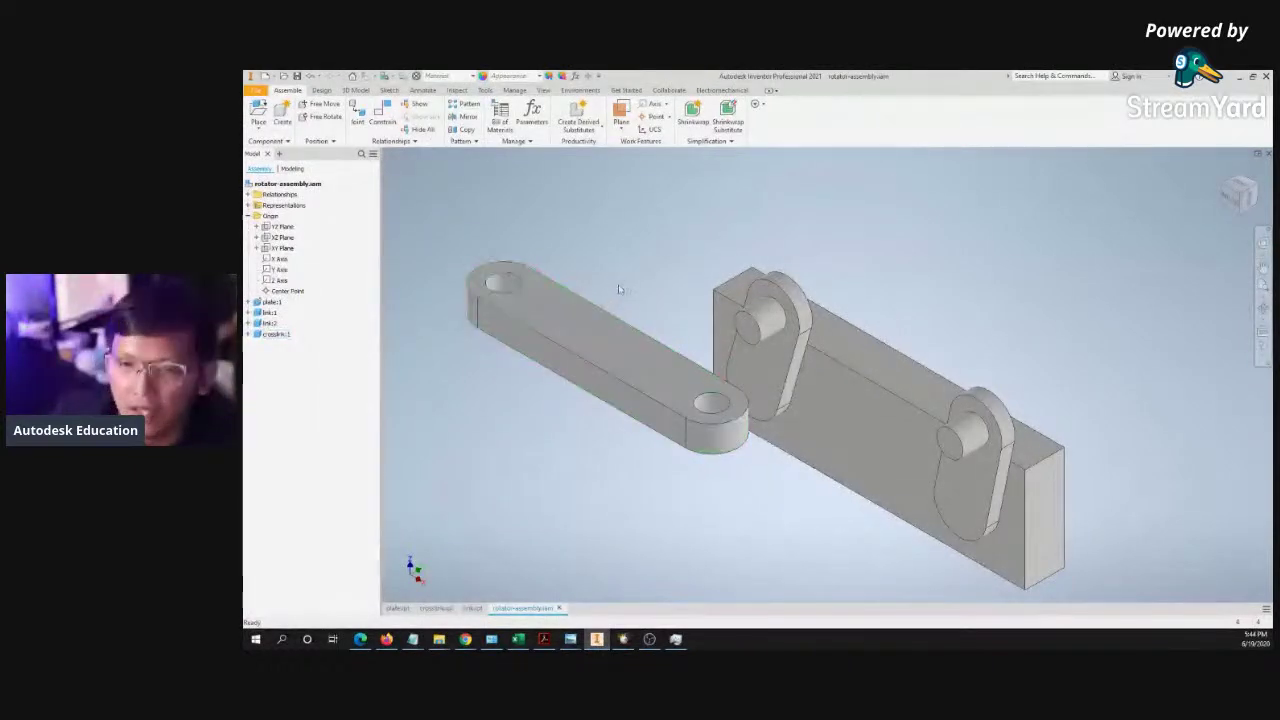
left_click(591, 338)
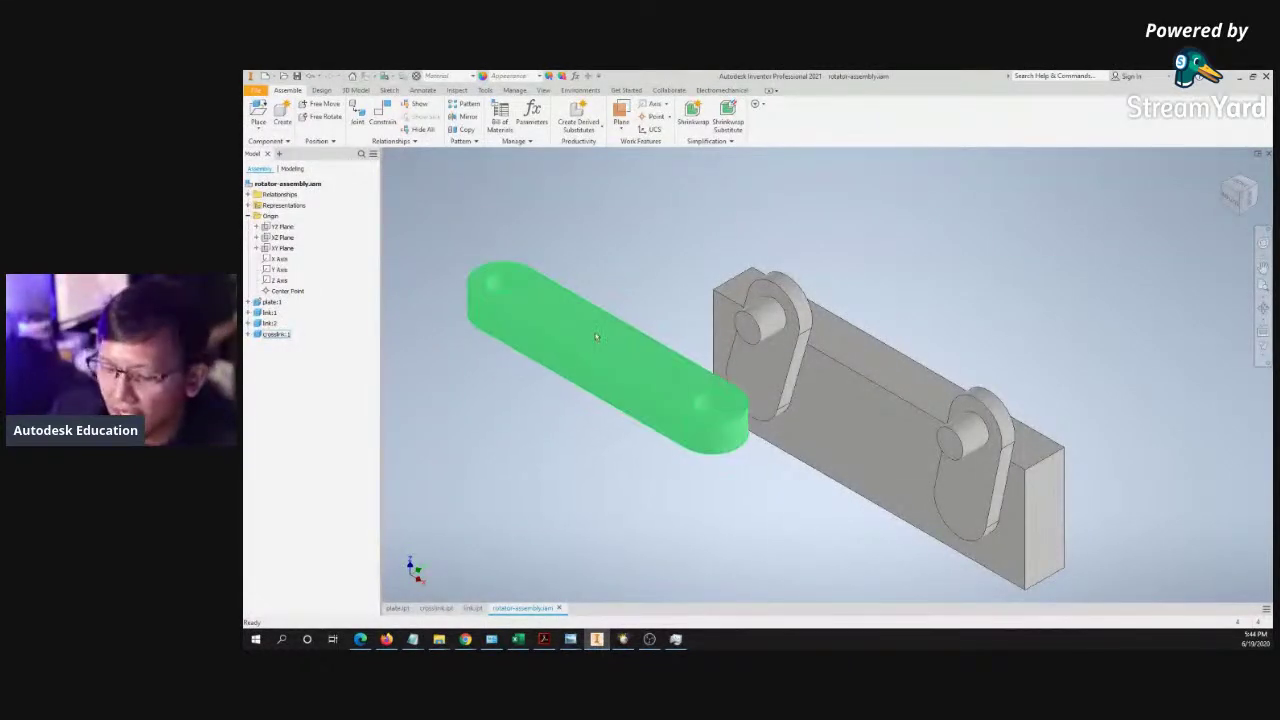
left_click(607, 289)
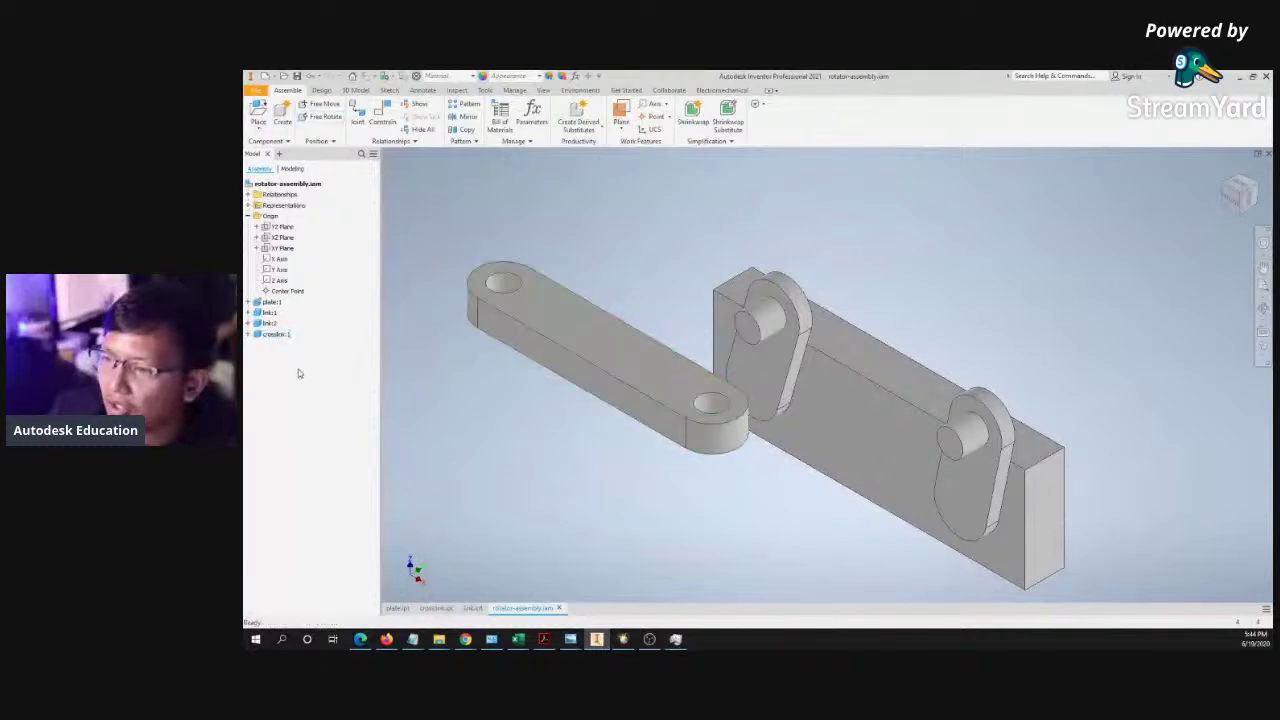
left_click(264, 336)
key("g")
left_click_drag(620, 291, 600, 329)
key("Escape")
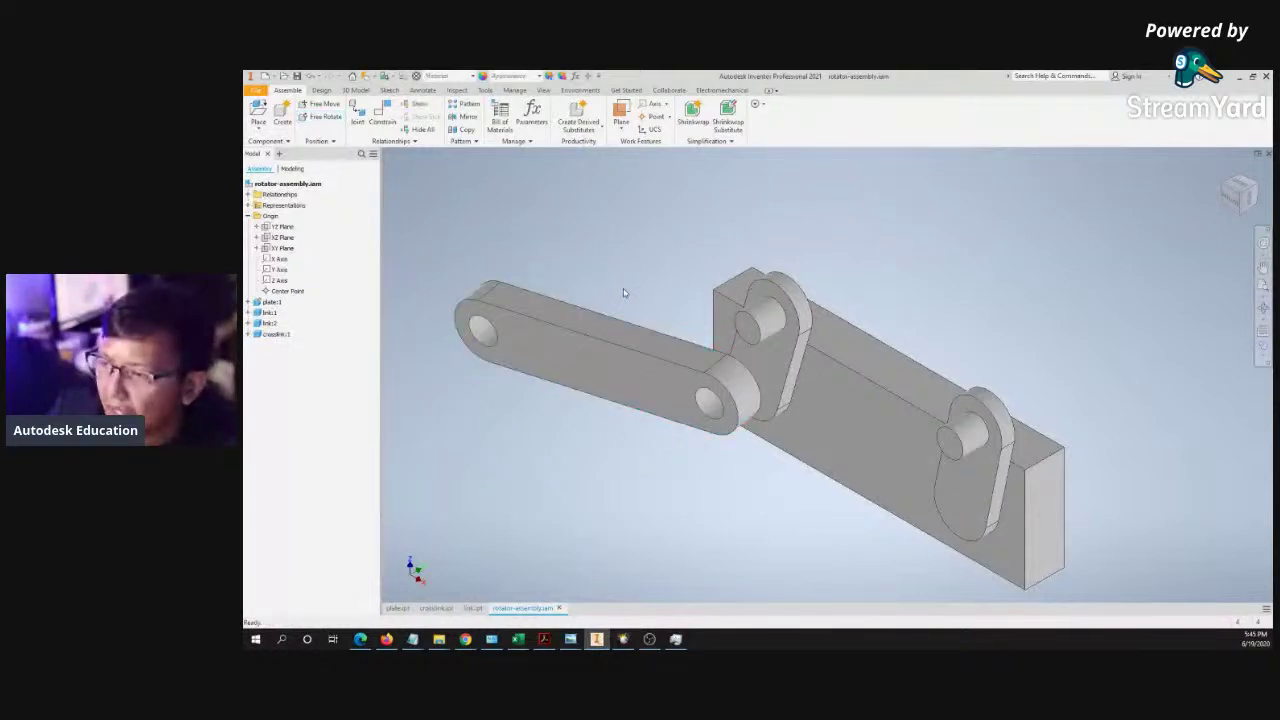
right_click(635, 265)
key("Escape")
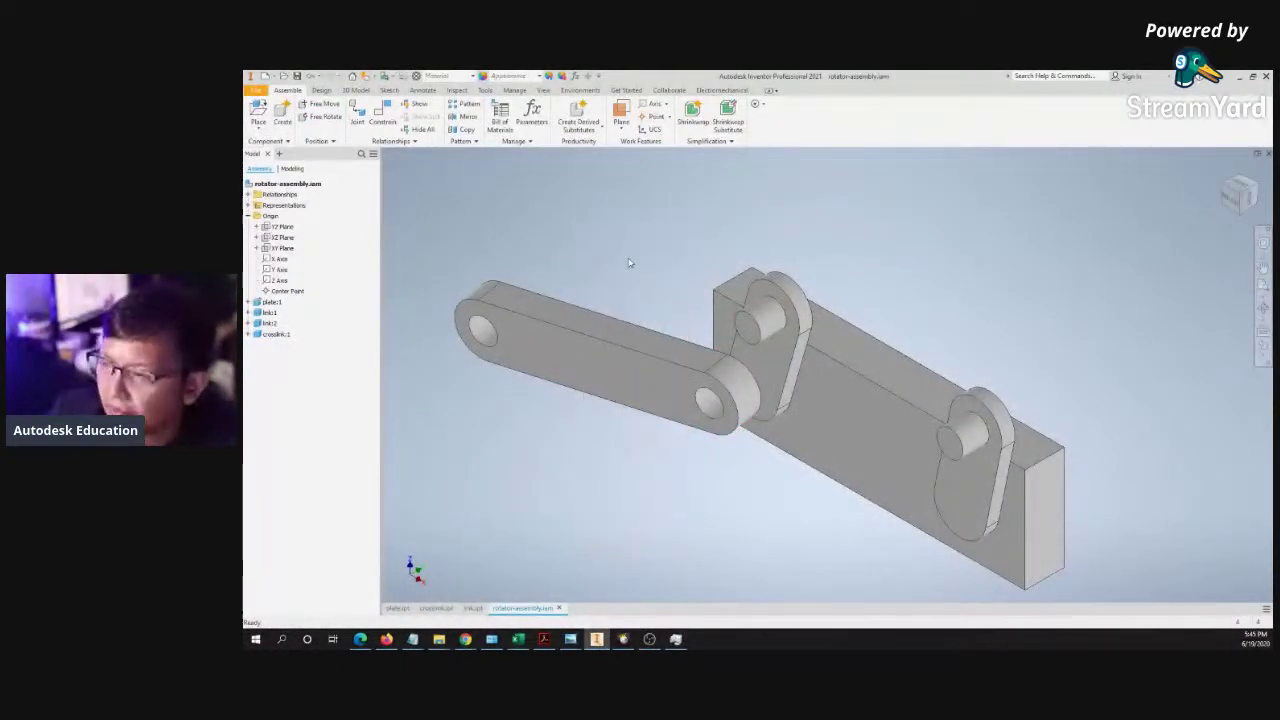
key("c")
key("Escape")
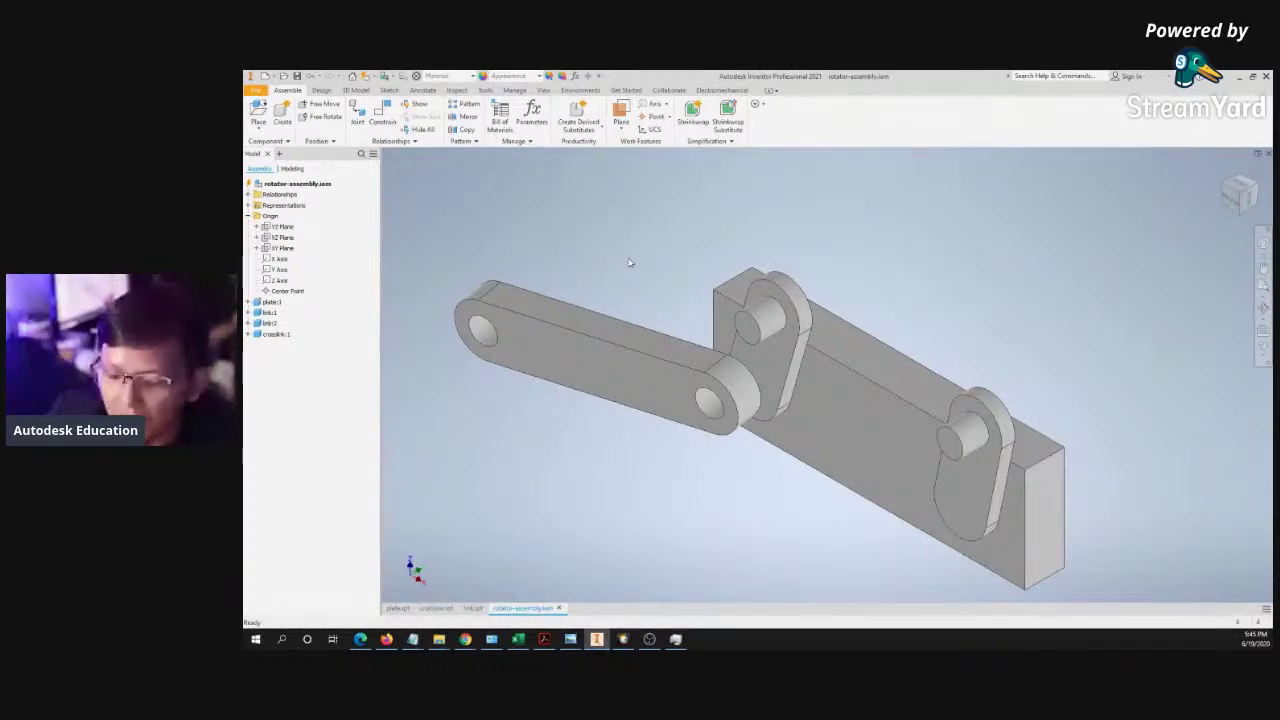
key("c")
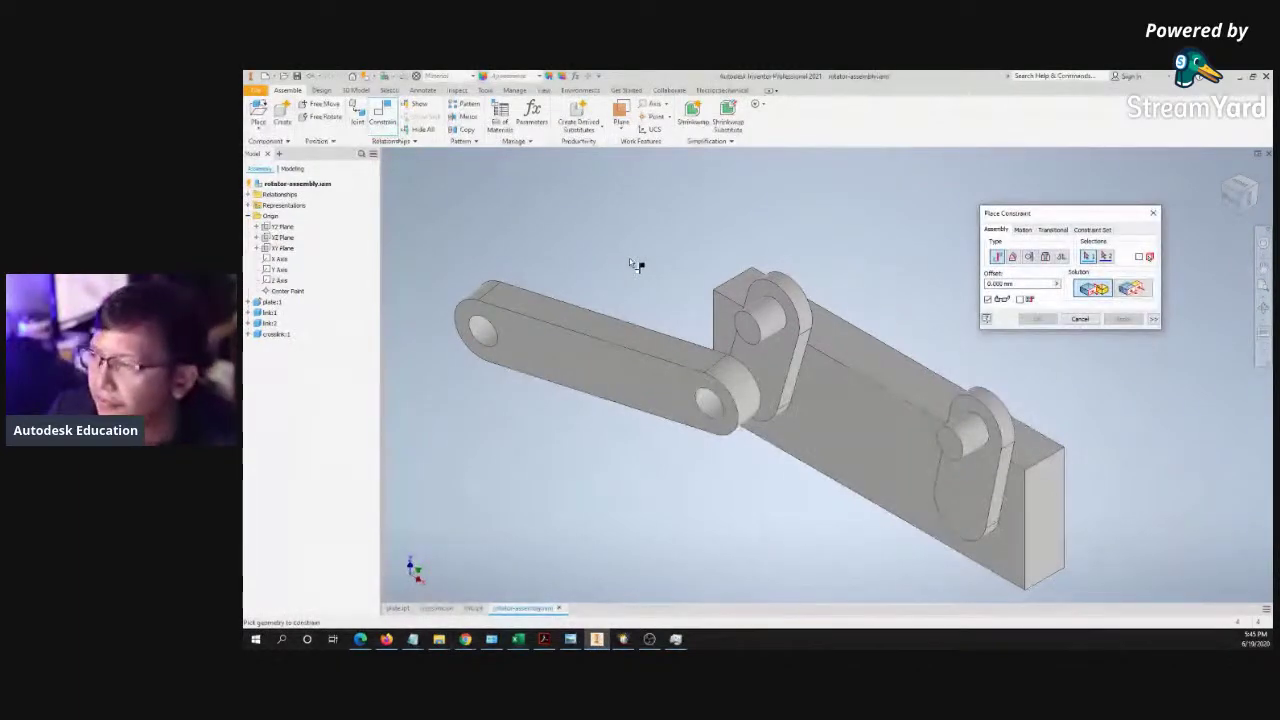
key("Escape")
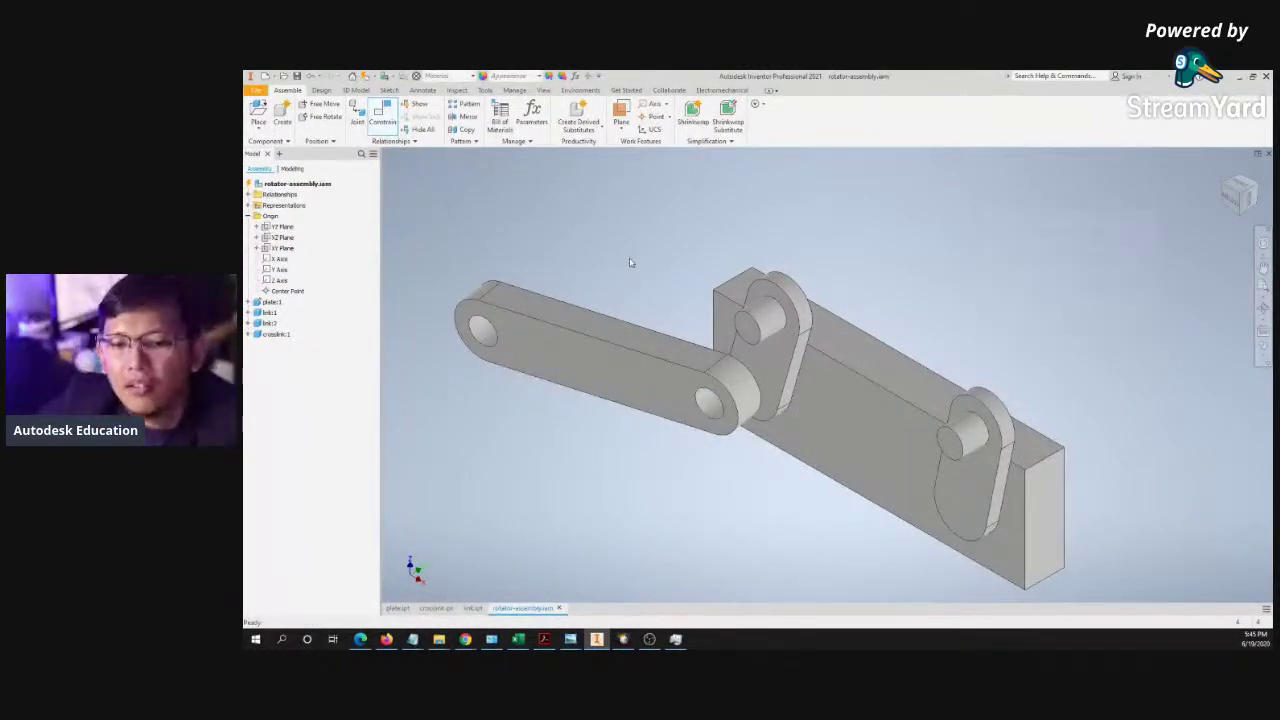
- Apply an Aligned Insert constraint between the end edge of the first link's pin and the front edge of one crosslink hole
key("c")
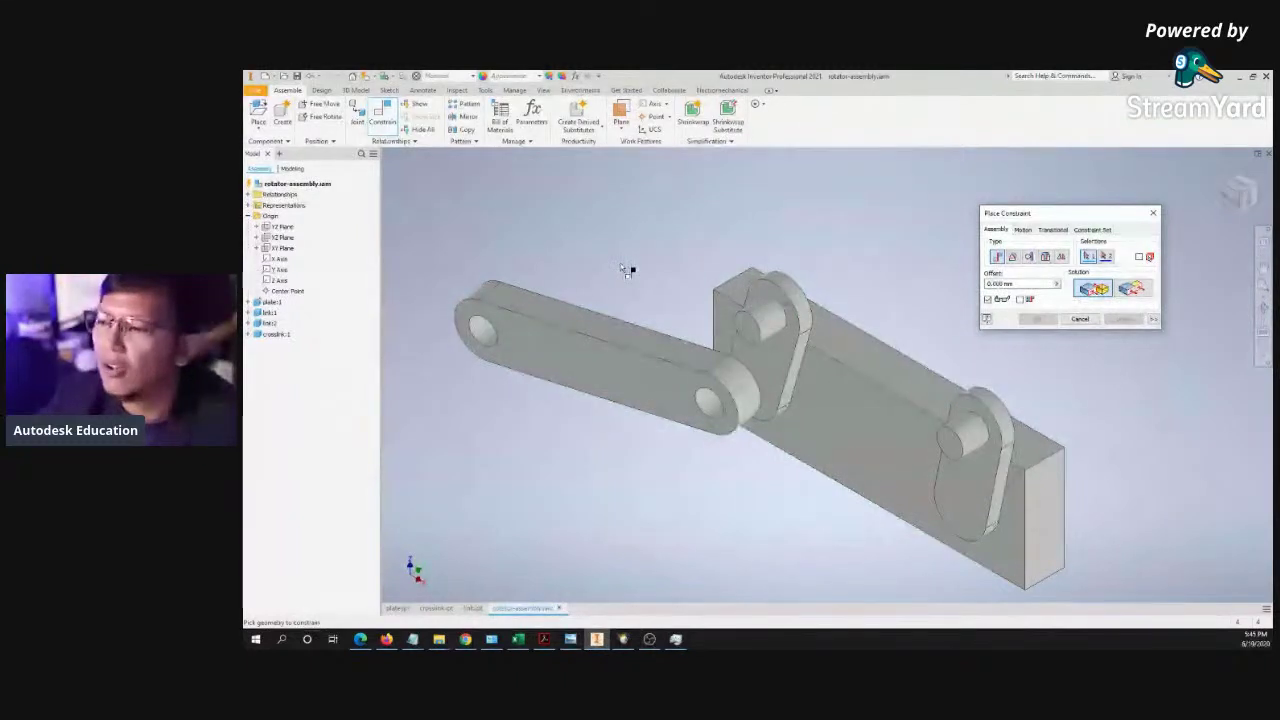
middle_click_drag(614, 226, 660, 215, "shift")
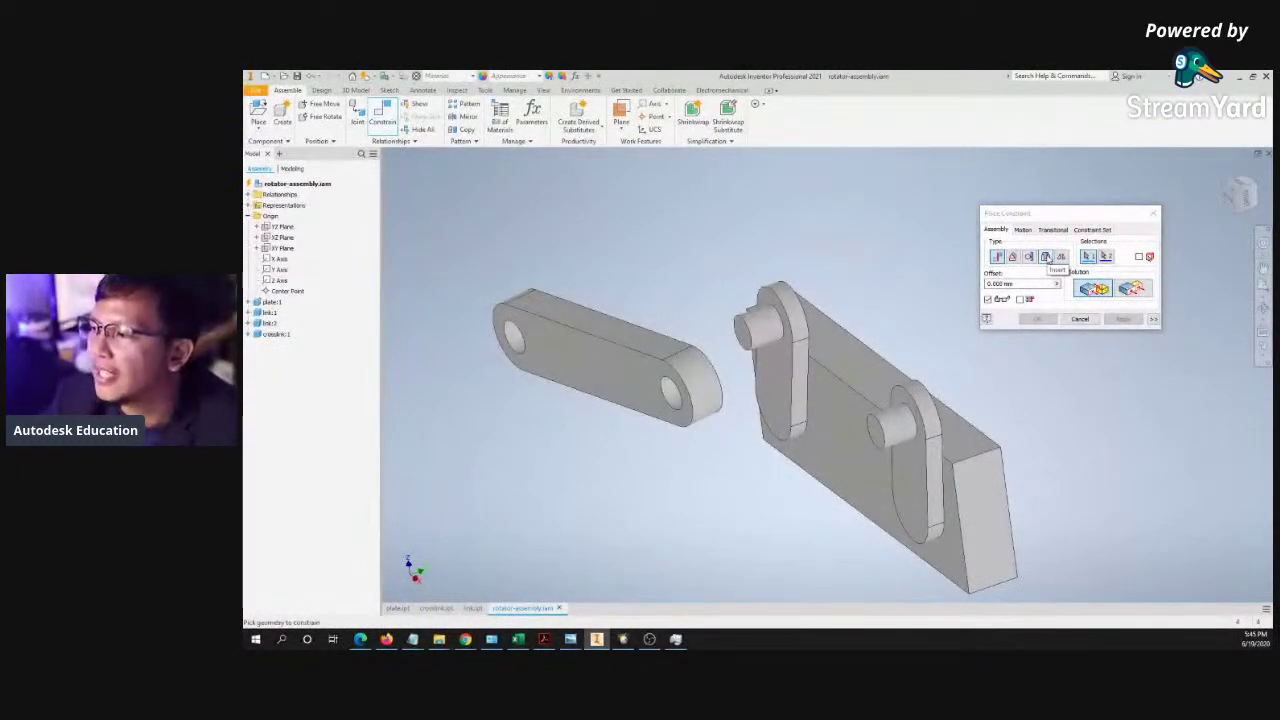
left_click(1046, 257)
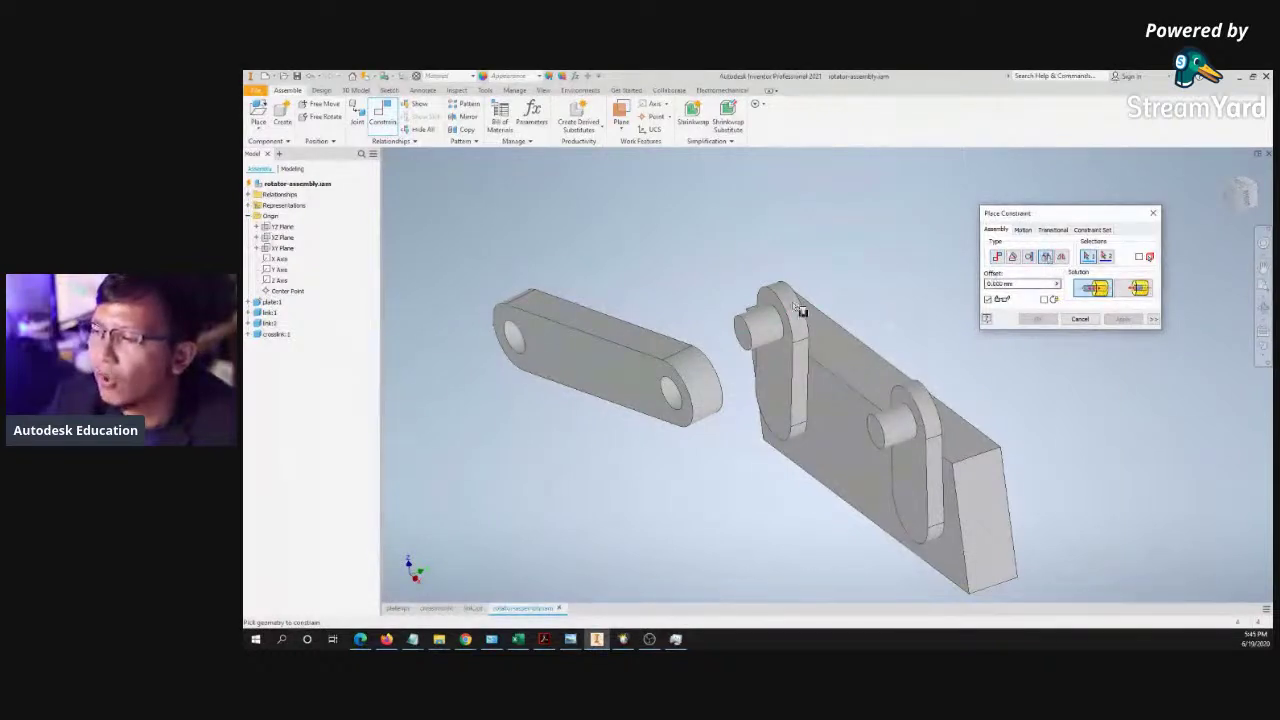
middle_click_drag(600, 337, 634, 337, "shift")
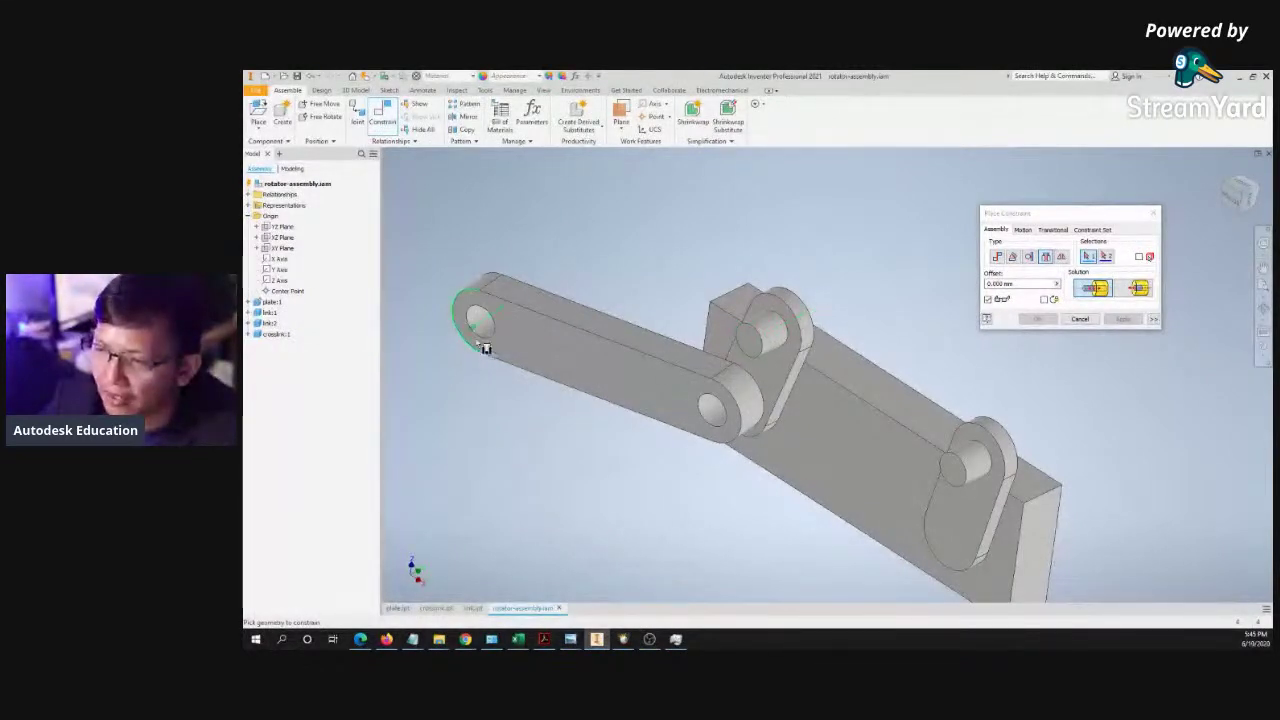
left_click(767, 343)
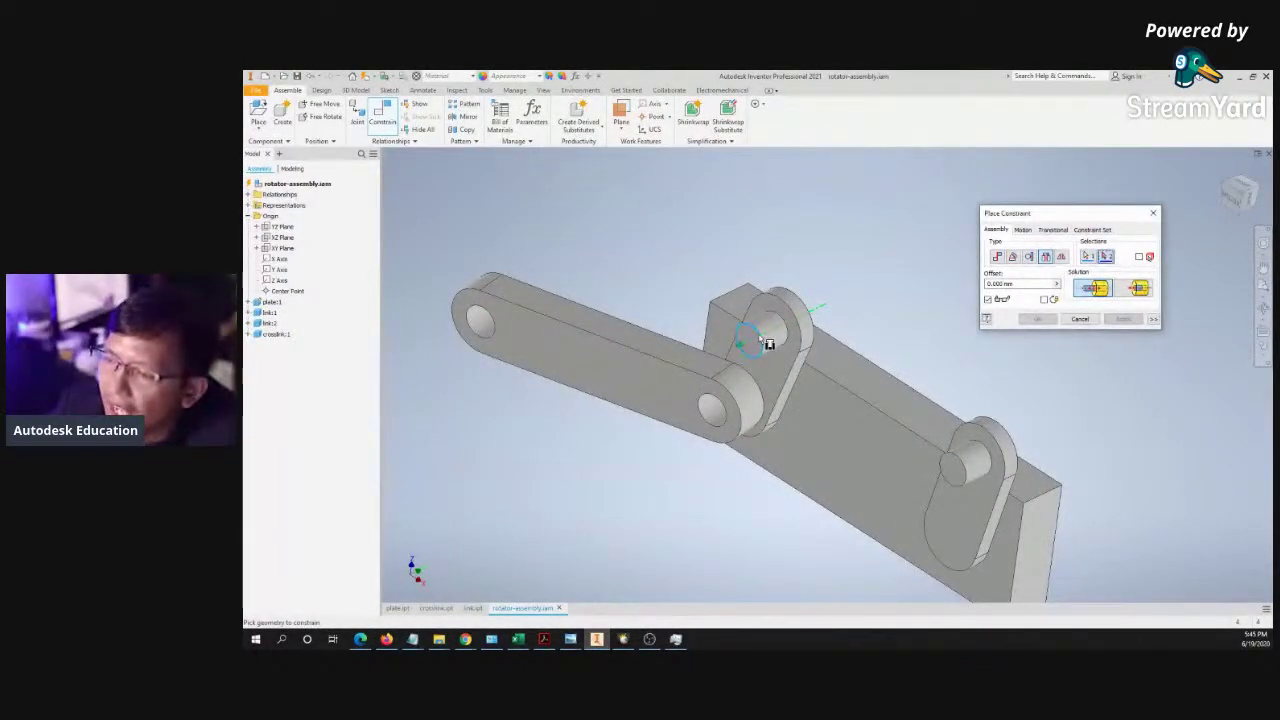
left_click(495, 330)
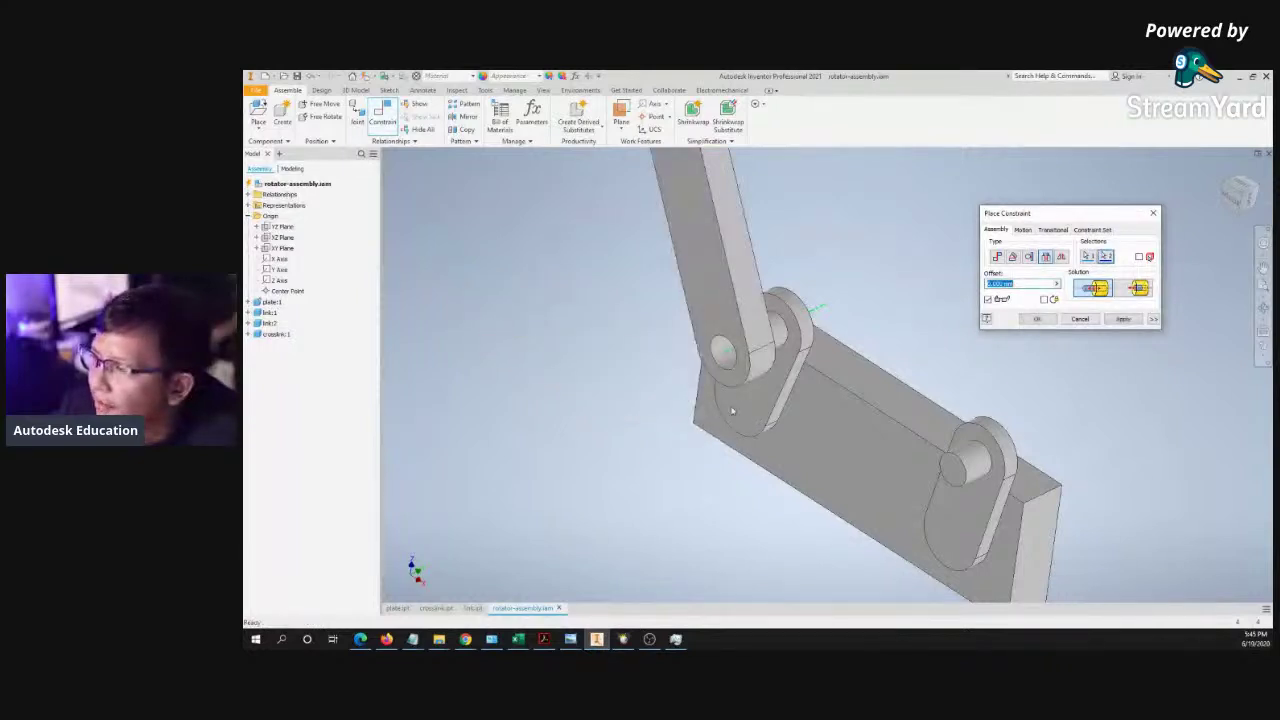
scroll(730, 410, "down", 3)
scroll(689, 380, "up", 5)
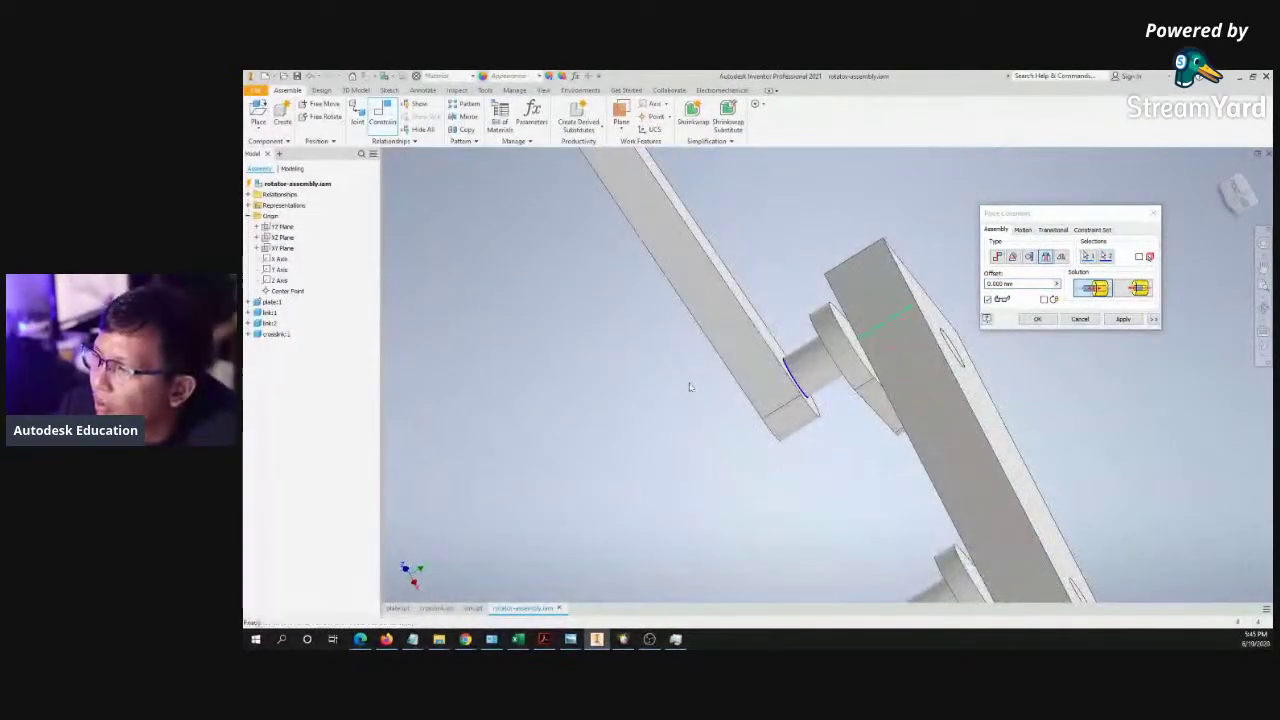
left_click(1139, 289)
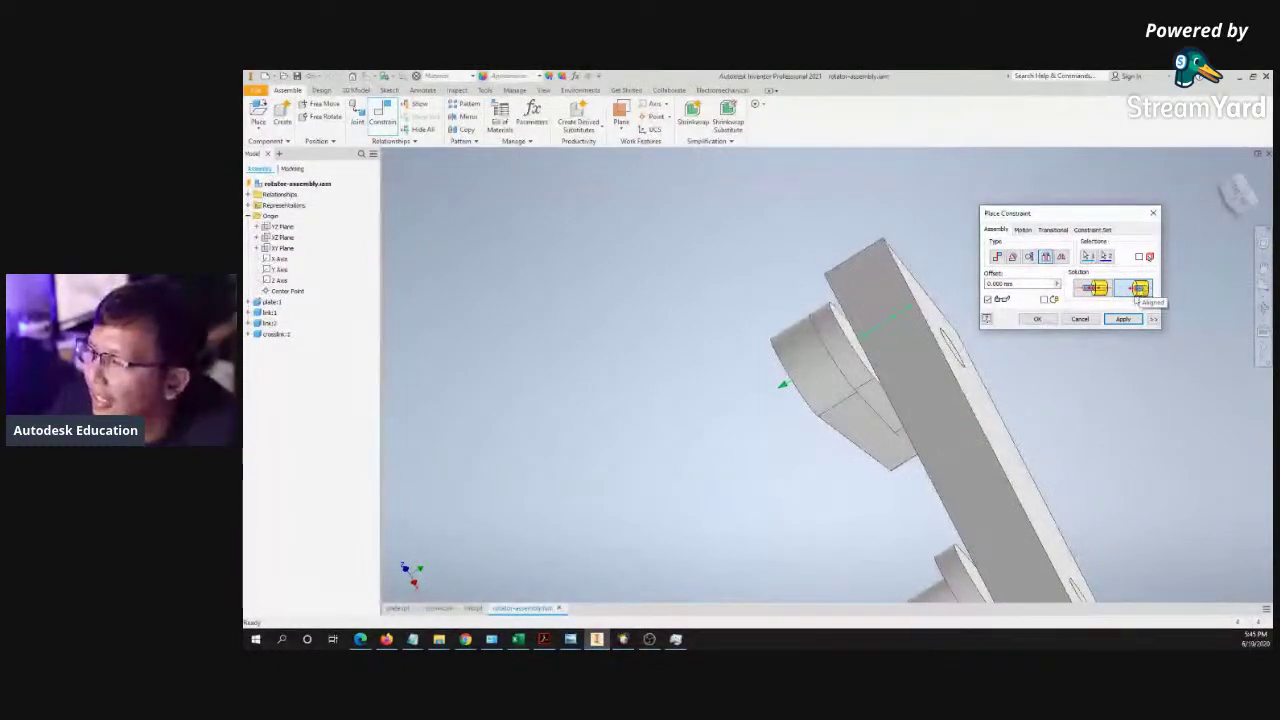
scroll(828, 340, "down", 5)
scroll(828, 340, "down", 3)
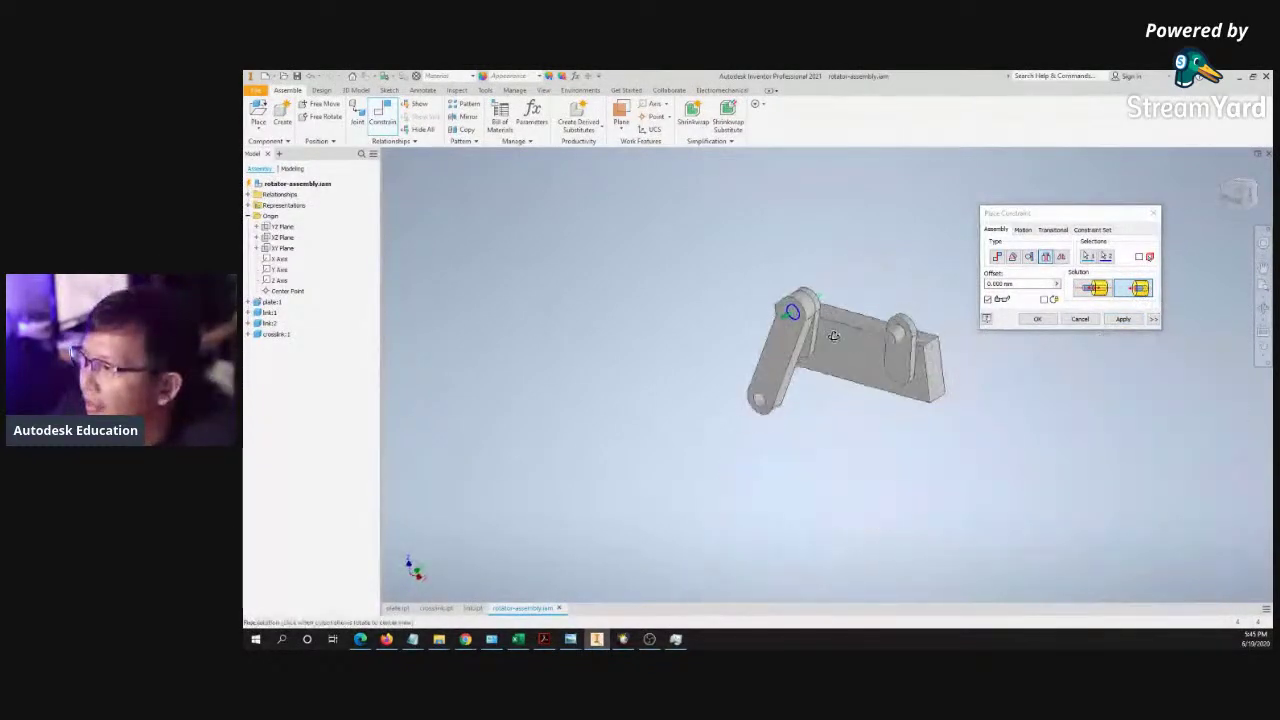
left_click(1124, 319)
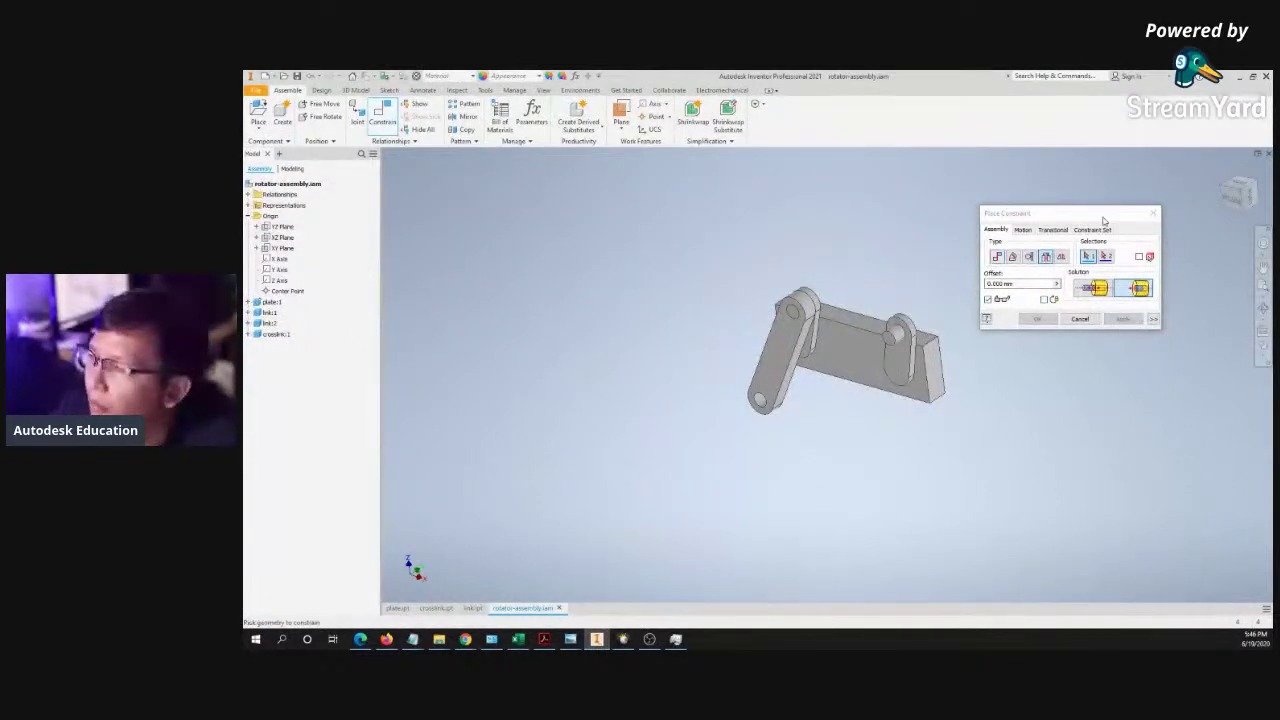
- Apply an Aligned Insert constraint between the front edge of the crosslink's free hole and the end edge of the second link's pin
scroll(800, 387, "up", 3)
scroll(790, 380, "up", 3)
scroll(790, 378, "down", 5)
middle_click_drag(818, 379, 784, 386)
scroll(749, 424, "up", 3)
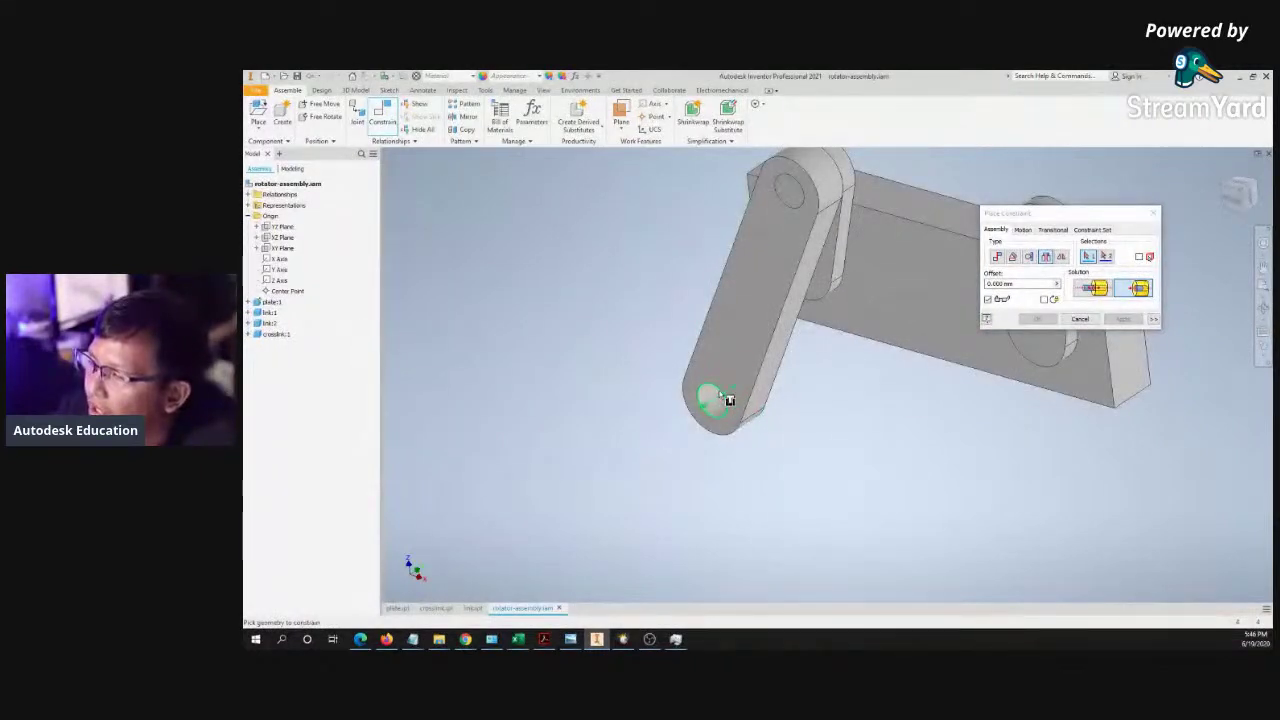
left_click(720, 395)
key("F6")
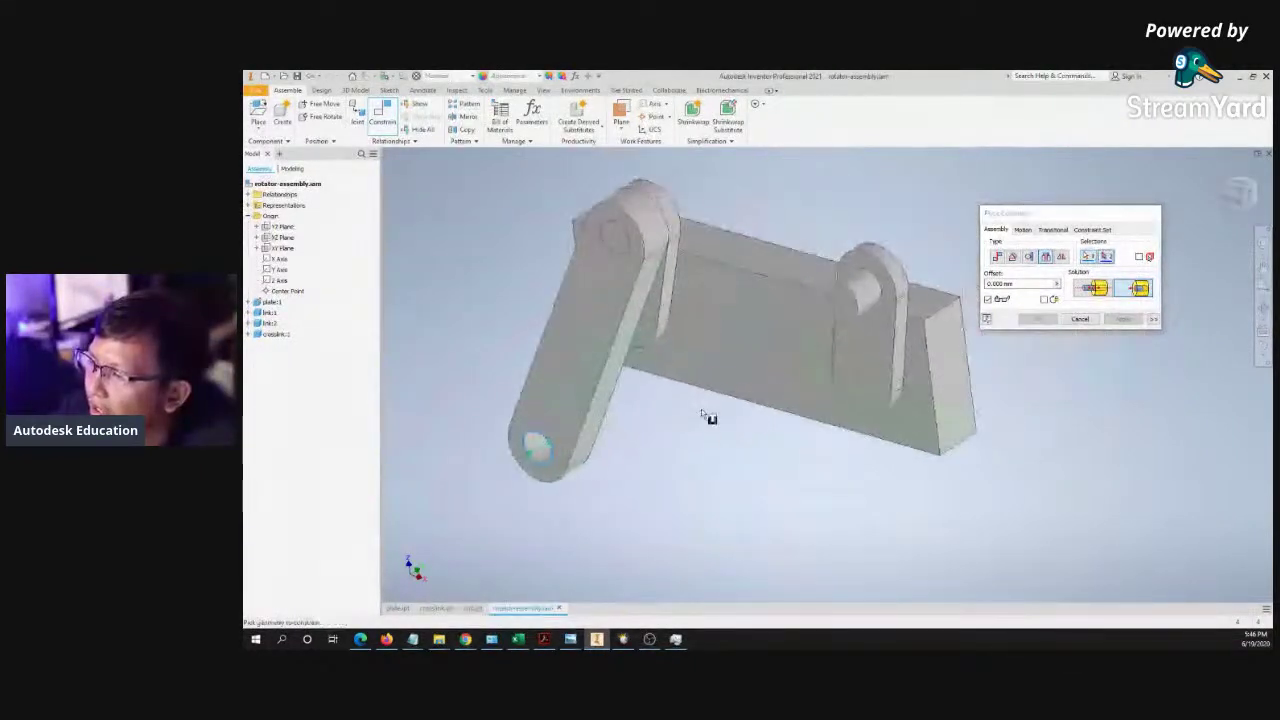
left_click(845, 300)
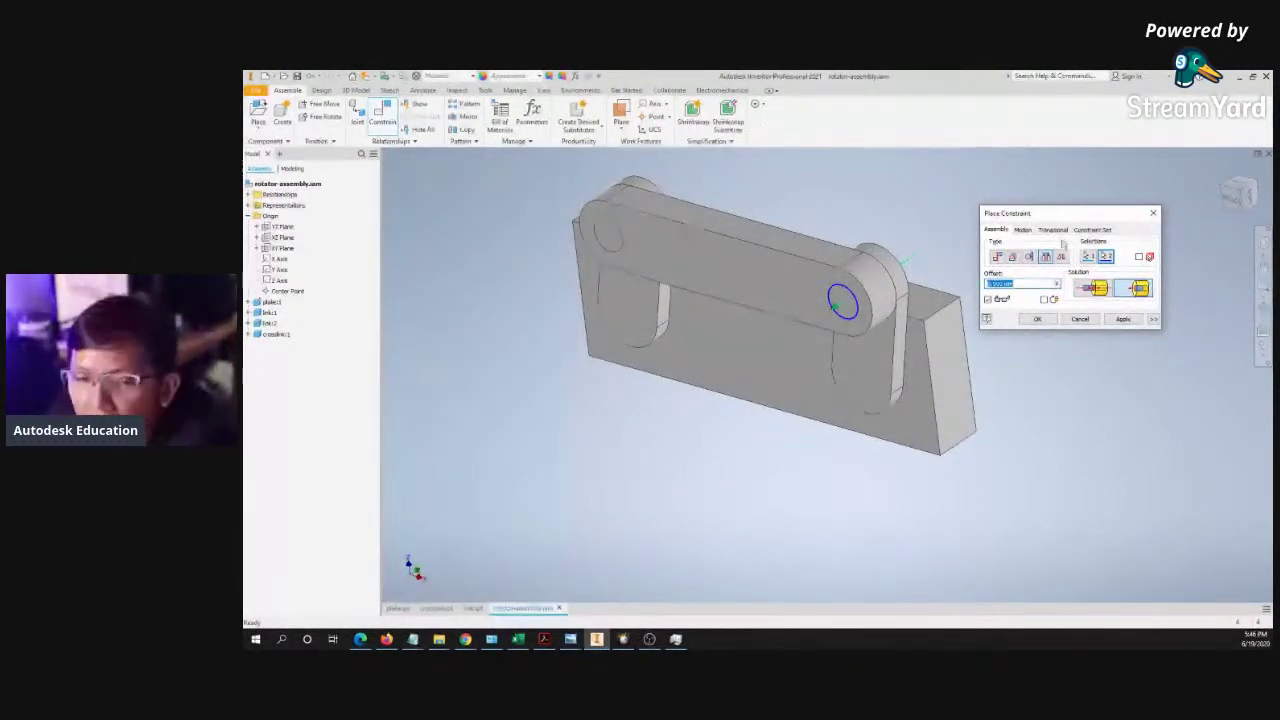
left_click(1037, 319)
- Restore the home view and swing the link assembly to check how the joined parts rotate together
left_click(1222, 166)
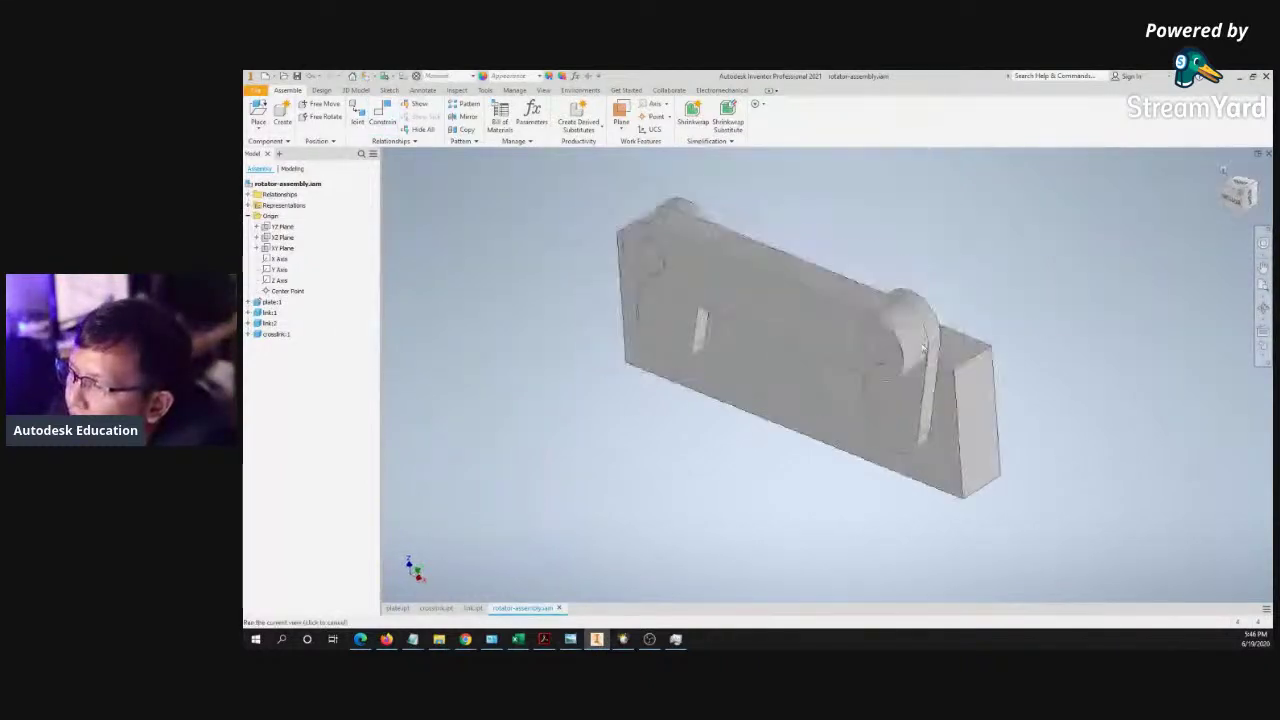
left_click_drag(923, 347, 678, 330)
left_click(560, 334)
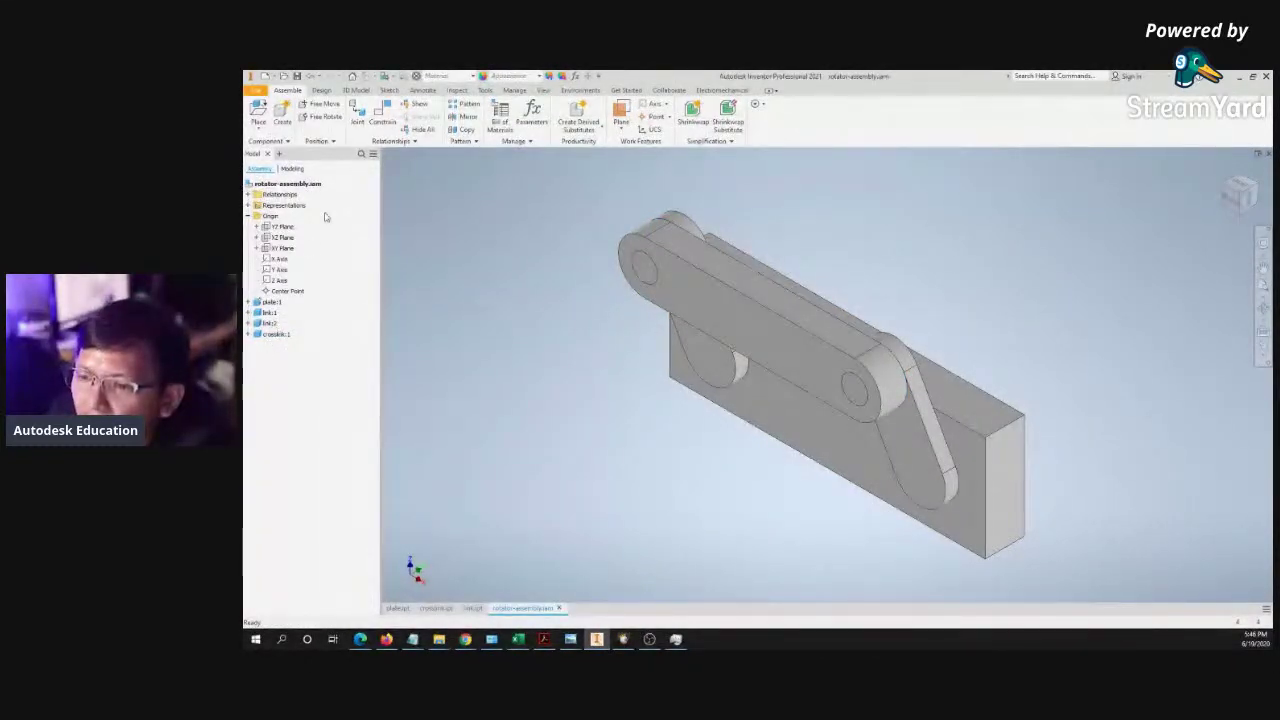
right_click(273, 334)
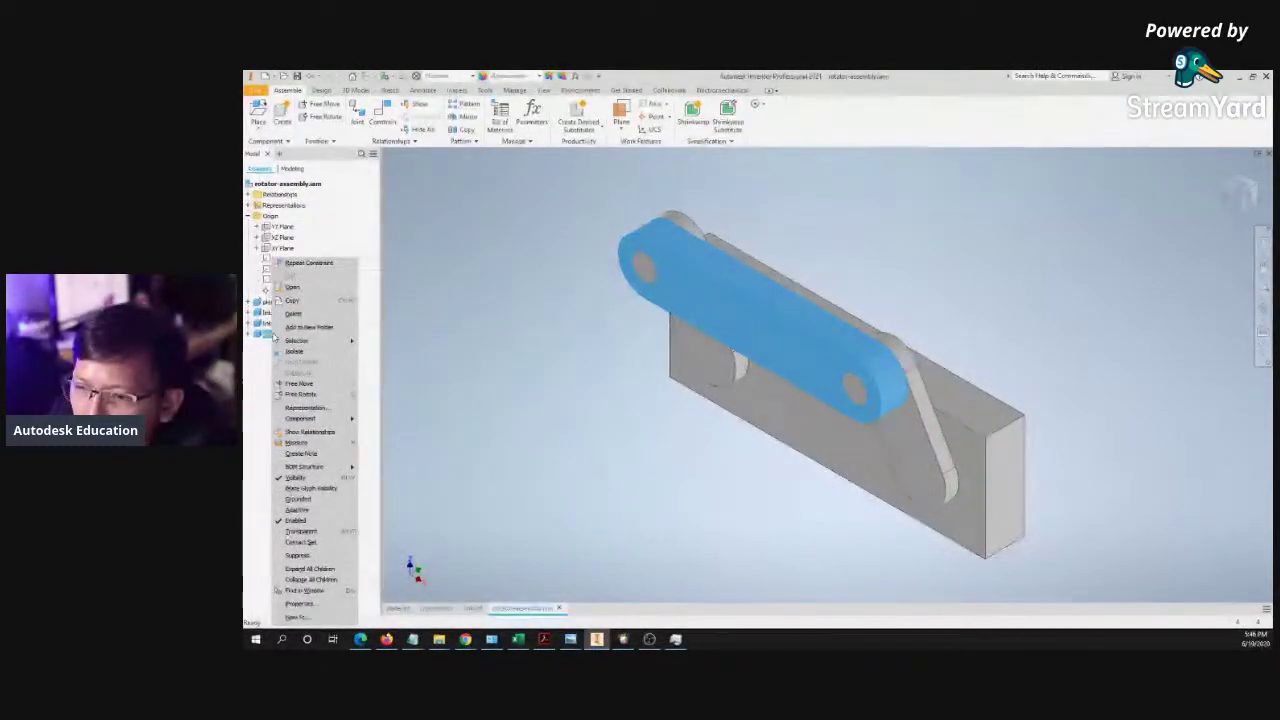
left_click(457, 319)
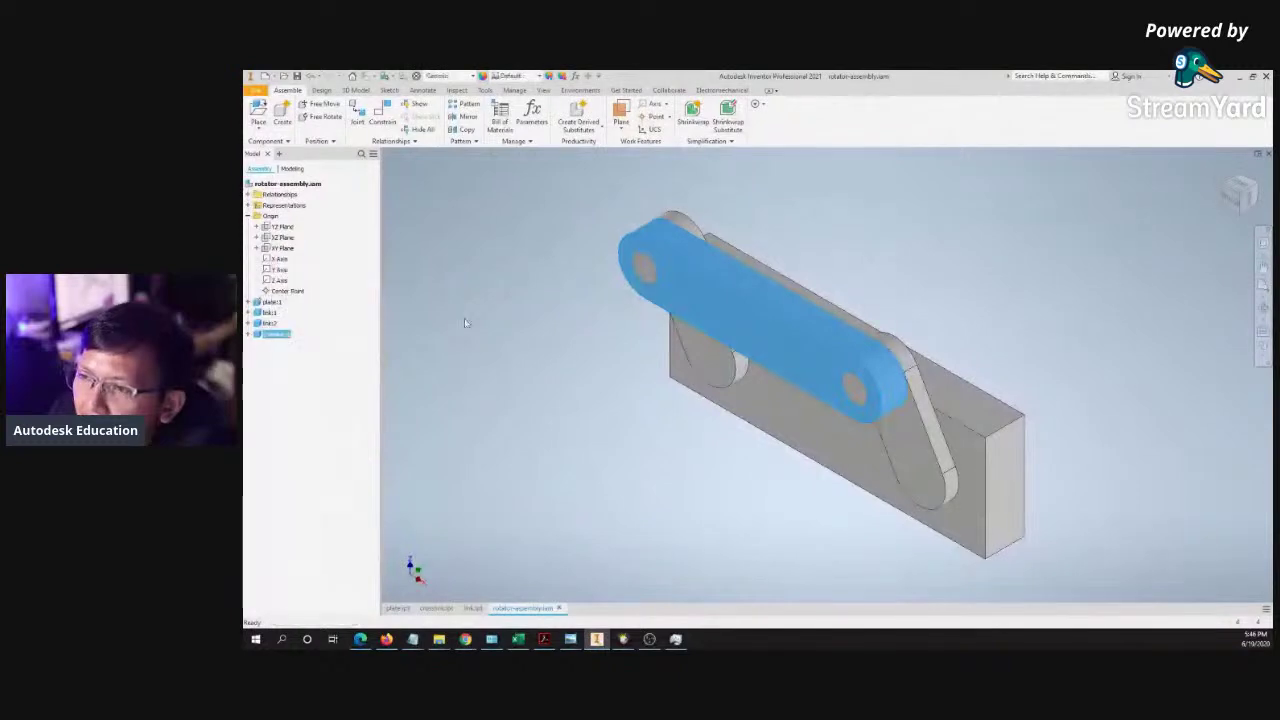
left_click(544, 325)
middle_click_drag(521, 327, 502, 334)
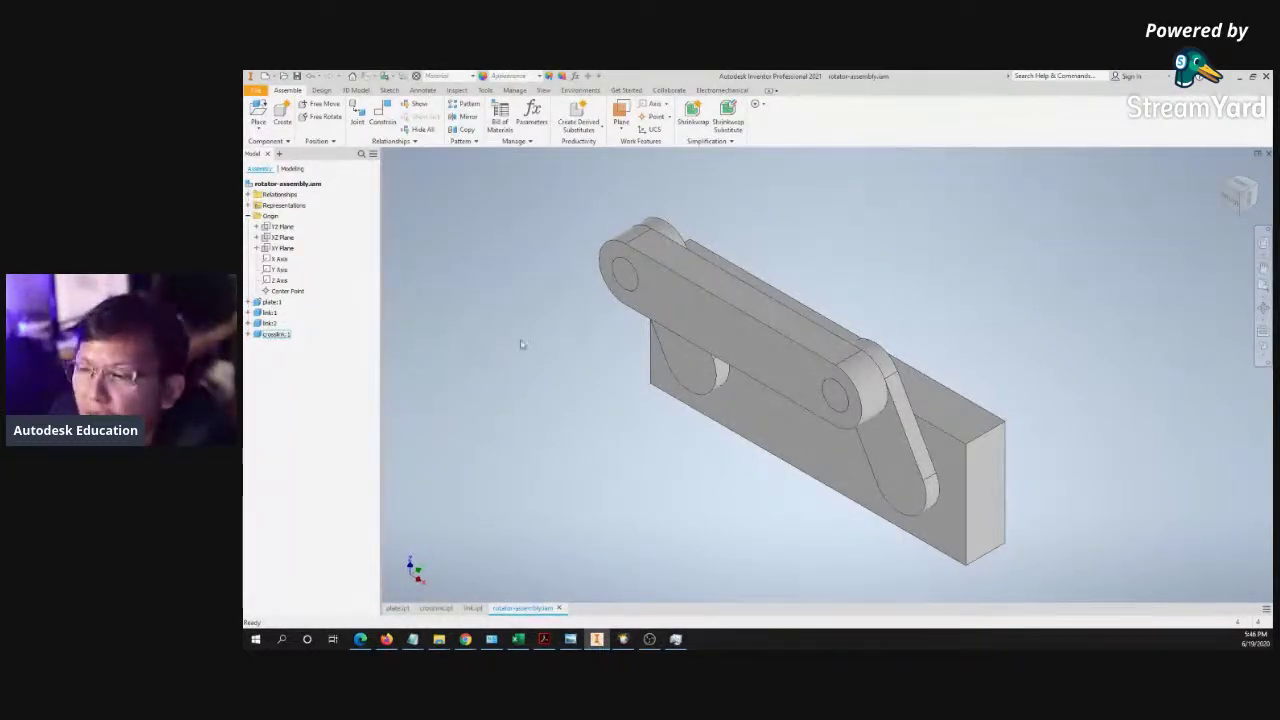
middle_click_drag(521, 343, 539, 300)
- Shift the crosslink slightly on its links to check the linkage's motion and examine the assembly
left_click_drag(700, 241, 732, 222)
middle_click_drag(556, 295, 536, 313)
scroll(536, 313, "up", 3)
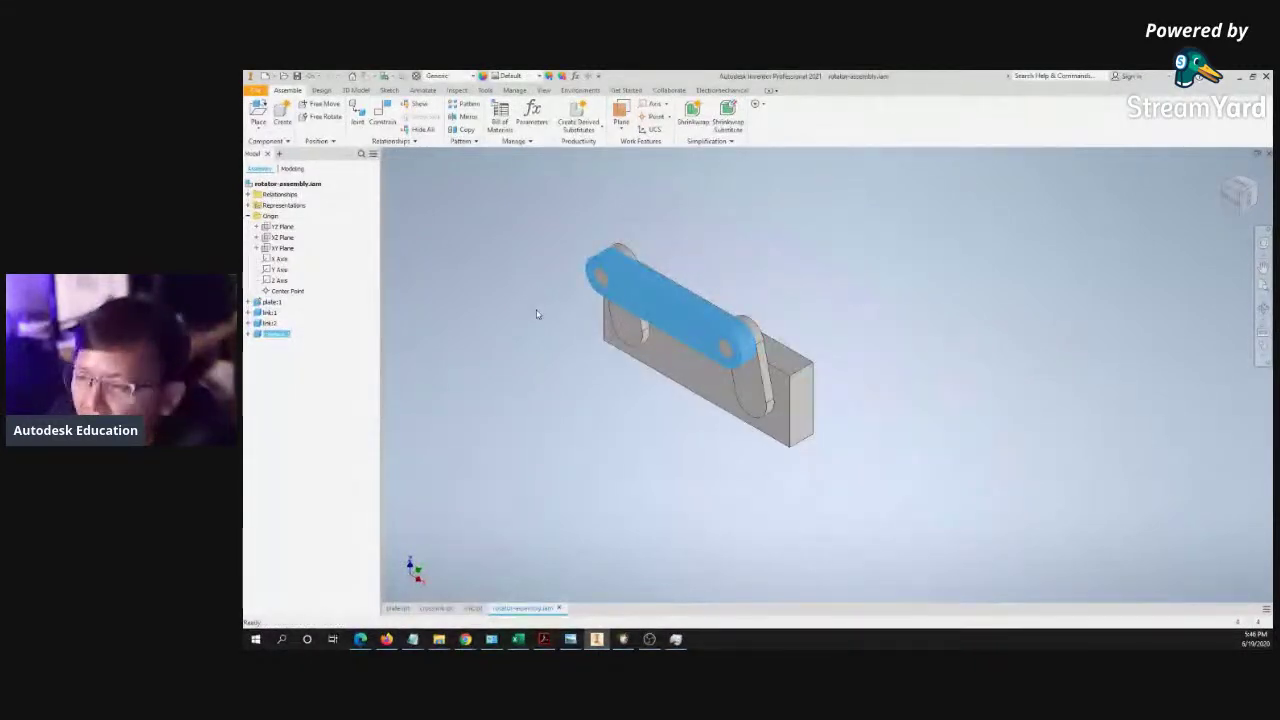
left_click(536, 314)
scroll(536, 314, "down", 4)
scroll(515, 321, "up", 3)
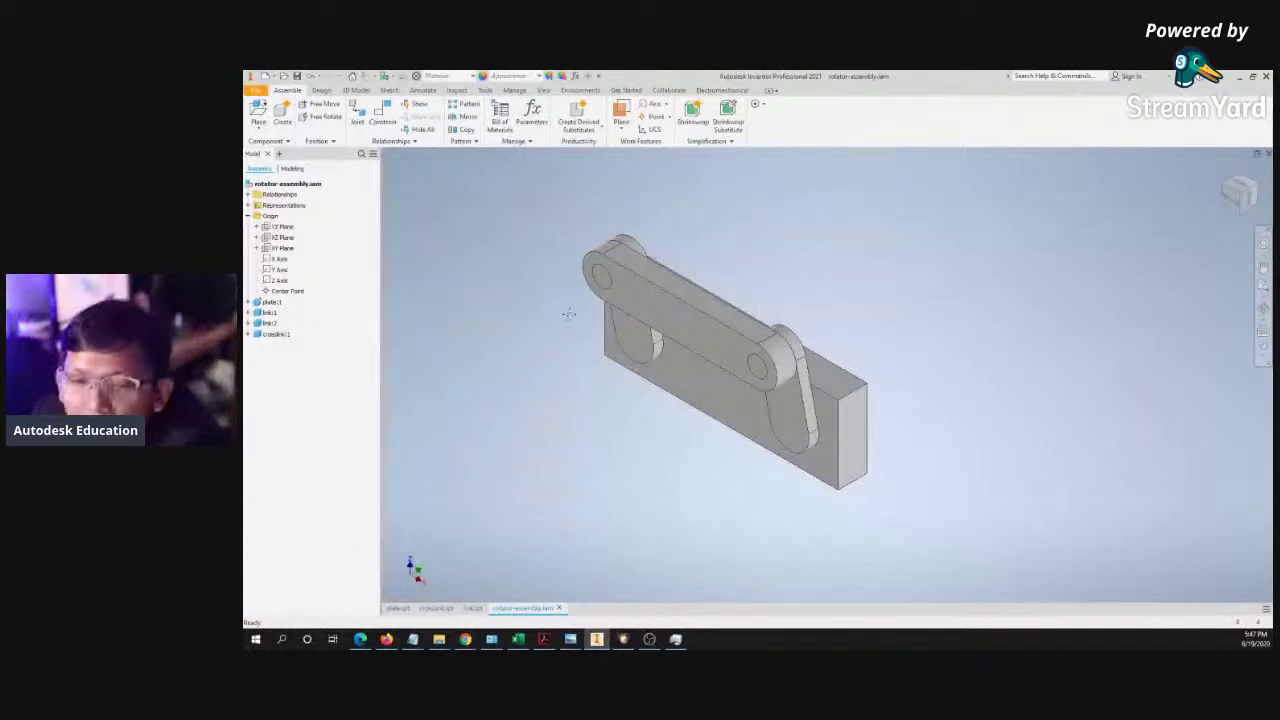
scroll(568, 314, "up", 4)
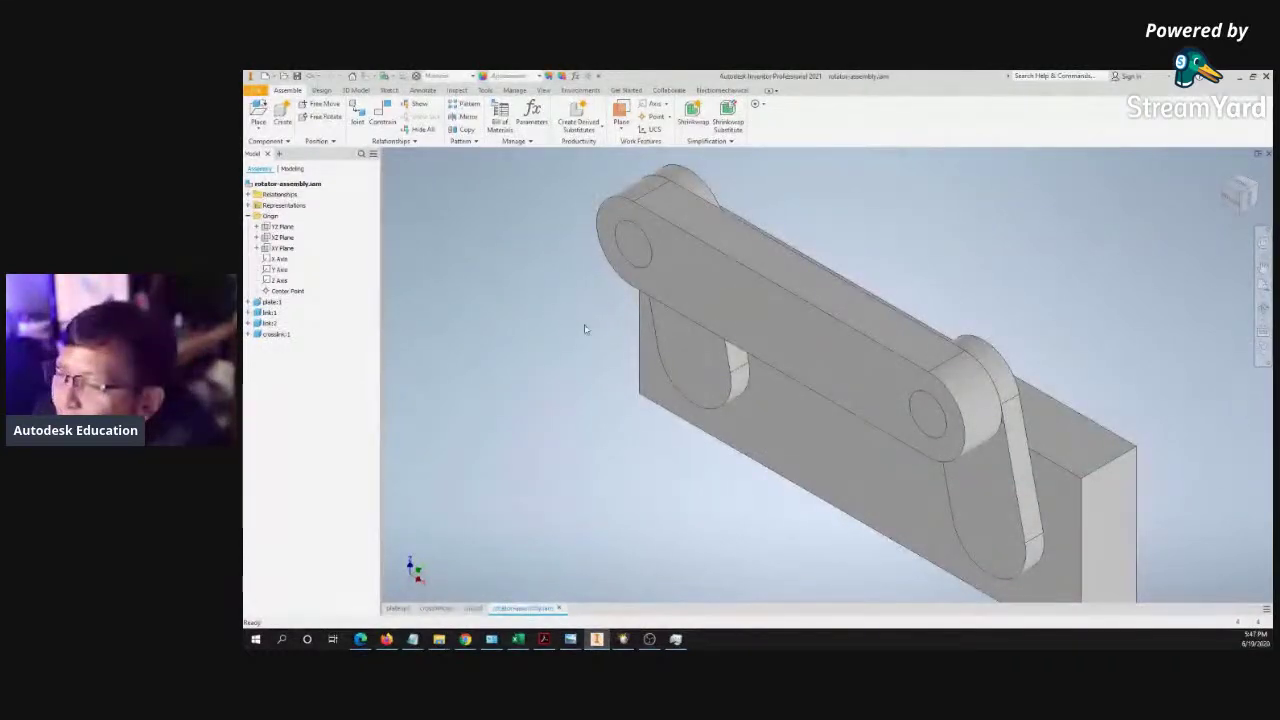
scroll(584, 323, "down", 4)
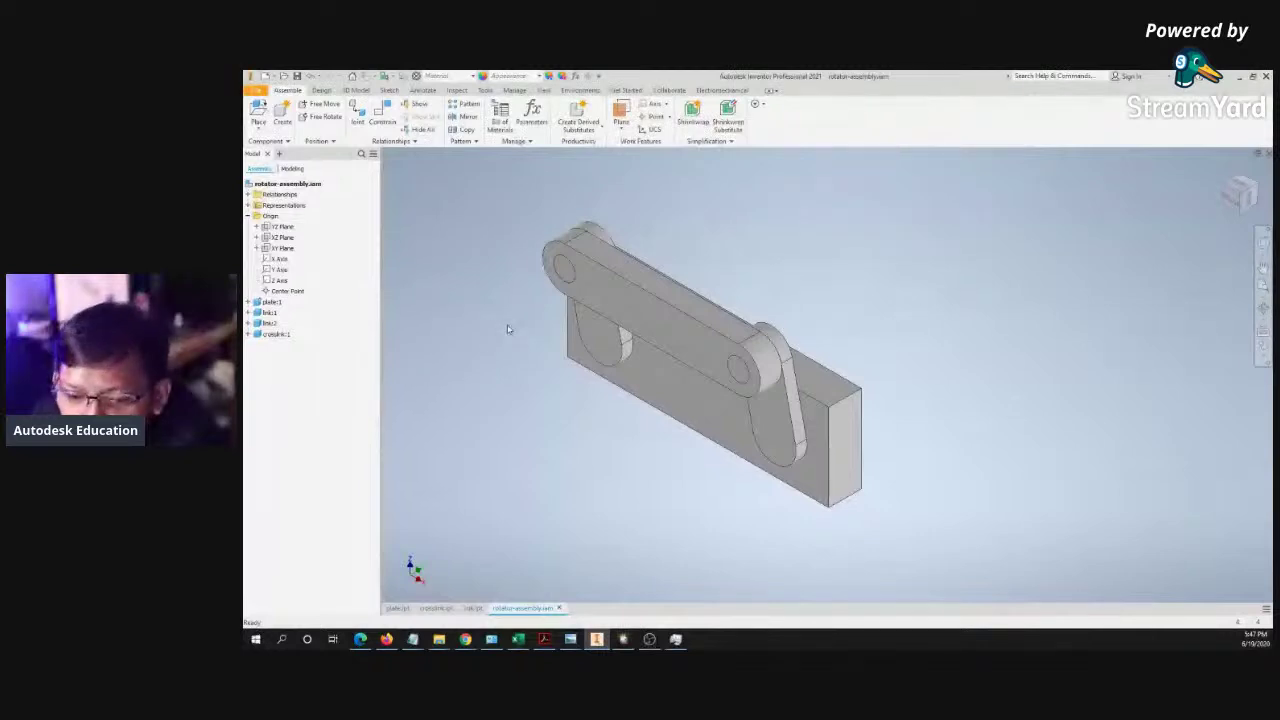
middle_click_drag(508, 329, 552, 316)
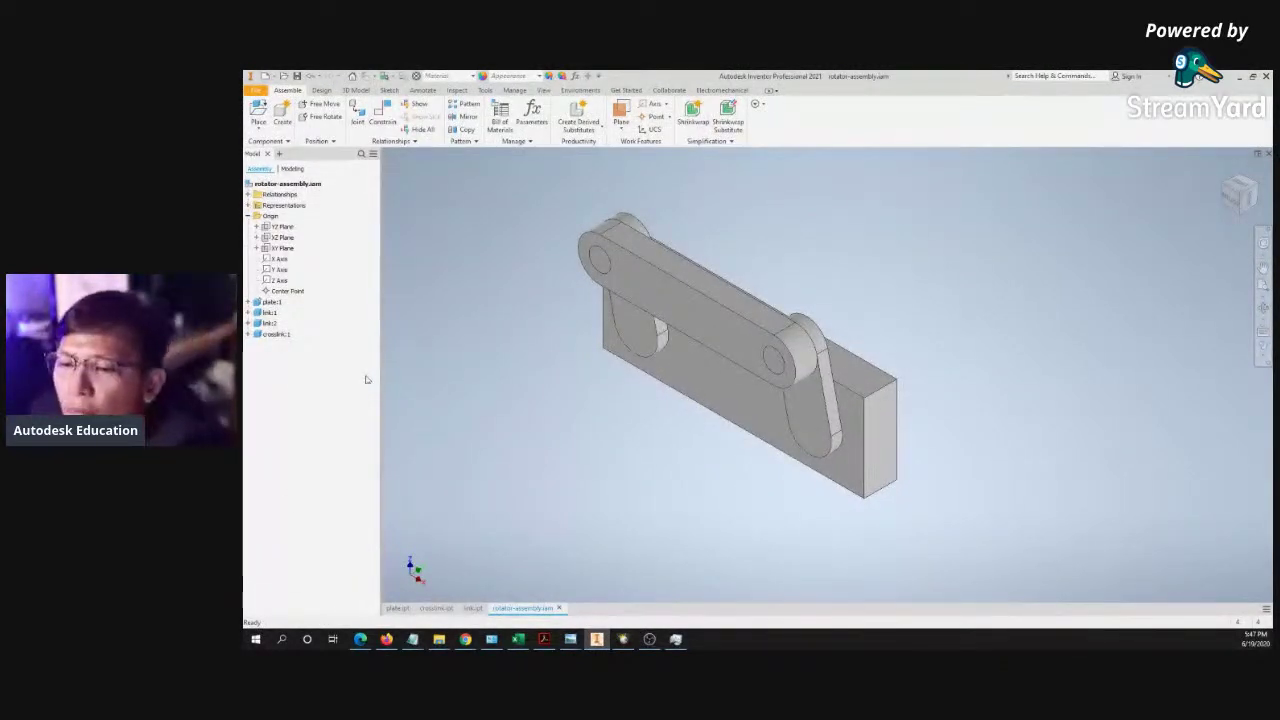
left_click_drag(712, 316, 696, 314)
left_click(557, 421)
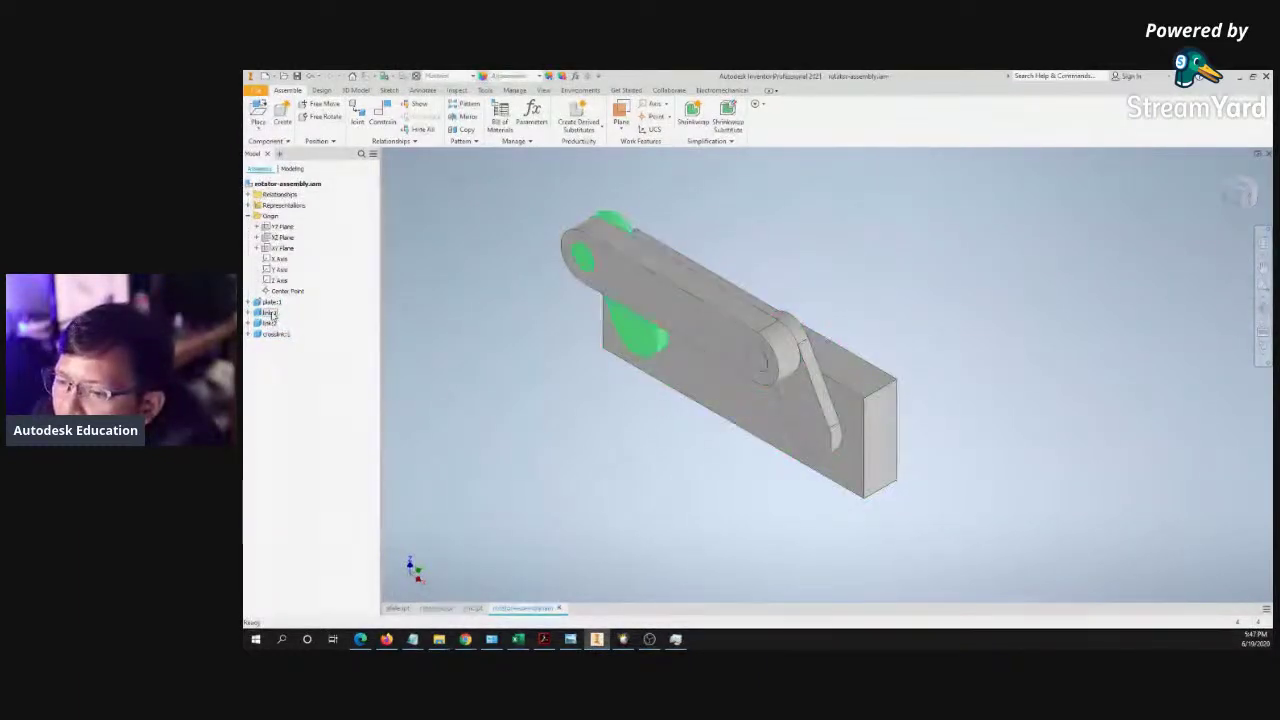
- View the plate.ipt part document and return to rotator-assembly.iam
left_click(272, 303)
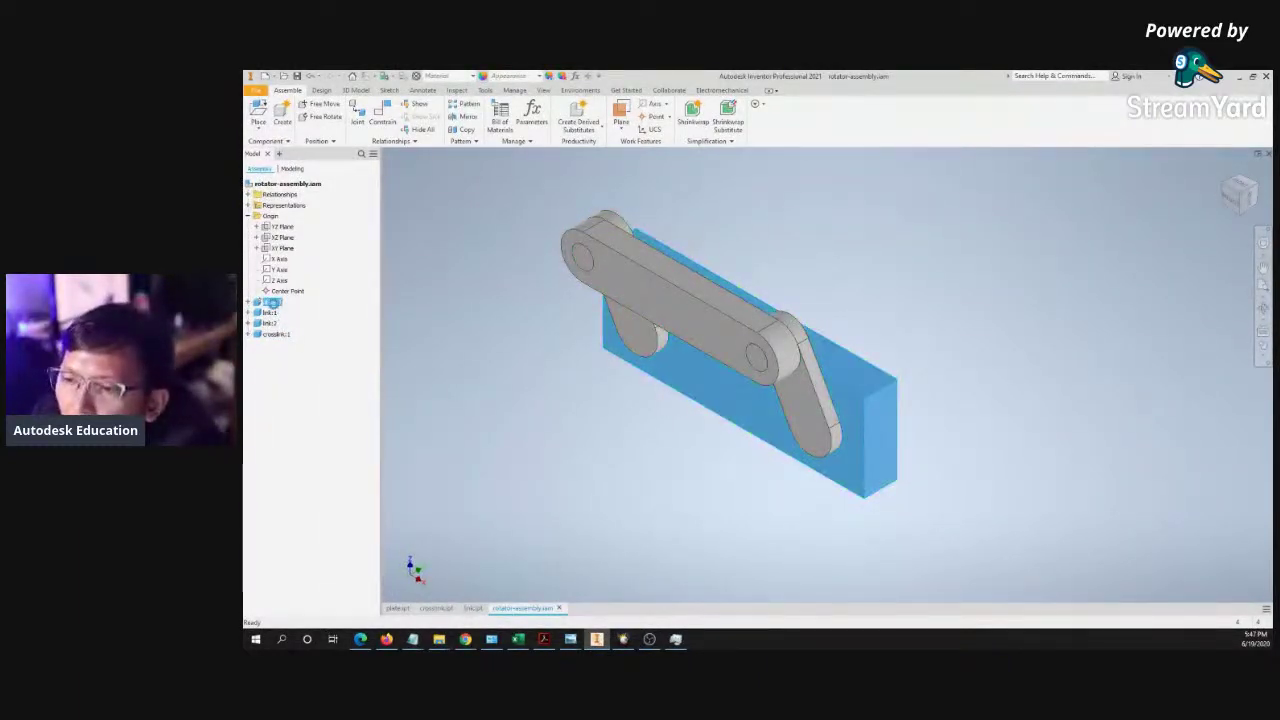
key("ctrl+Tab")
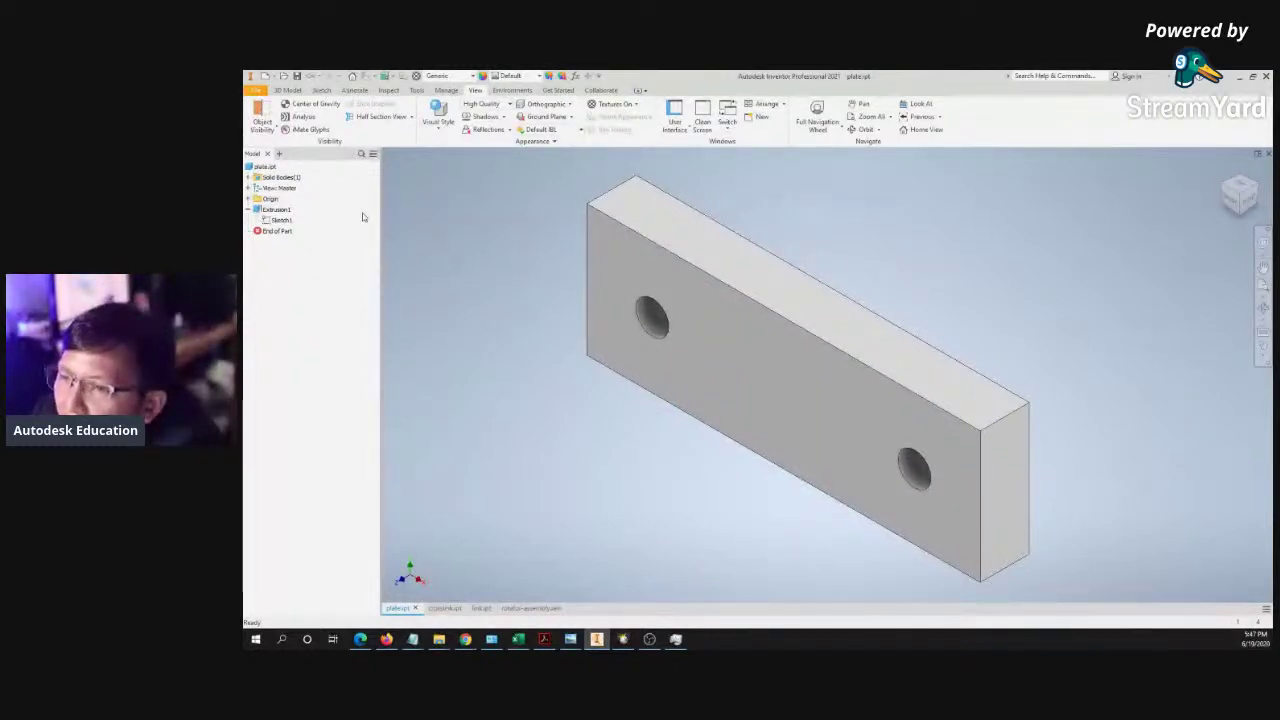
left_click(530, 610)
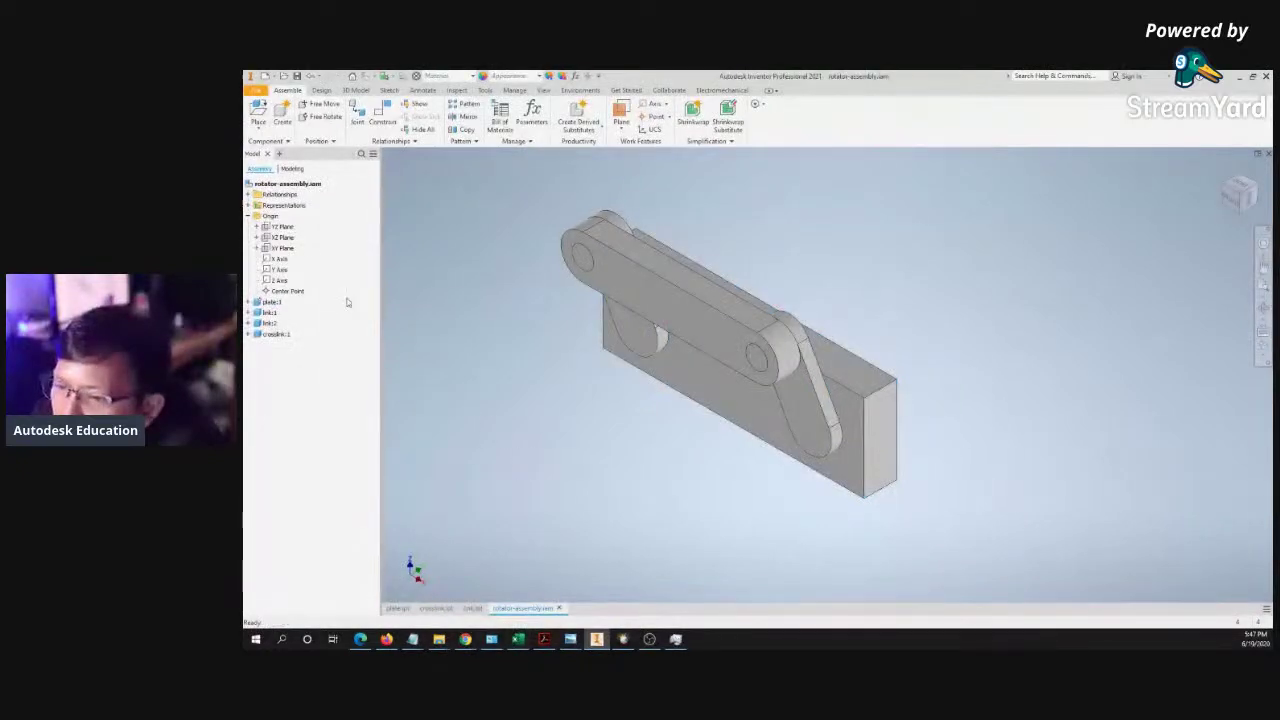
- Examine the link:1 component in its own part document, link.ipt, and return to rotator-assembly.iam
right_click(256, 314)
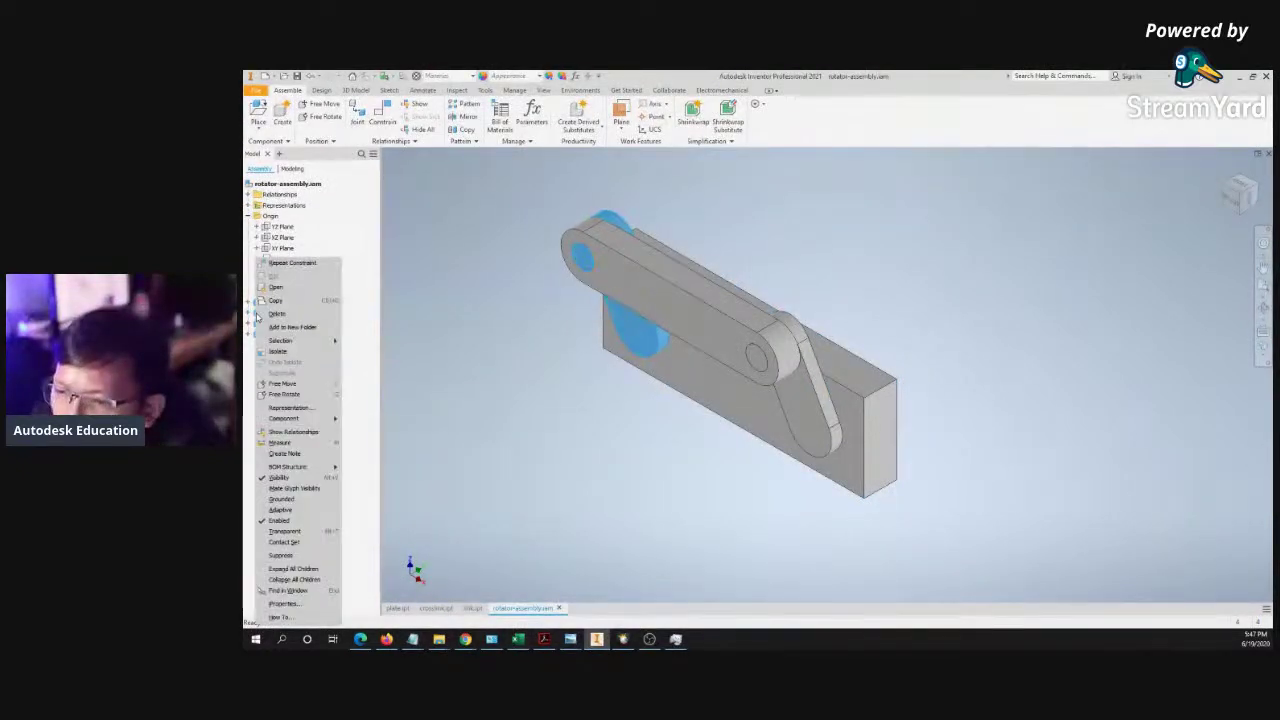
left_click(493, 360)
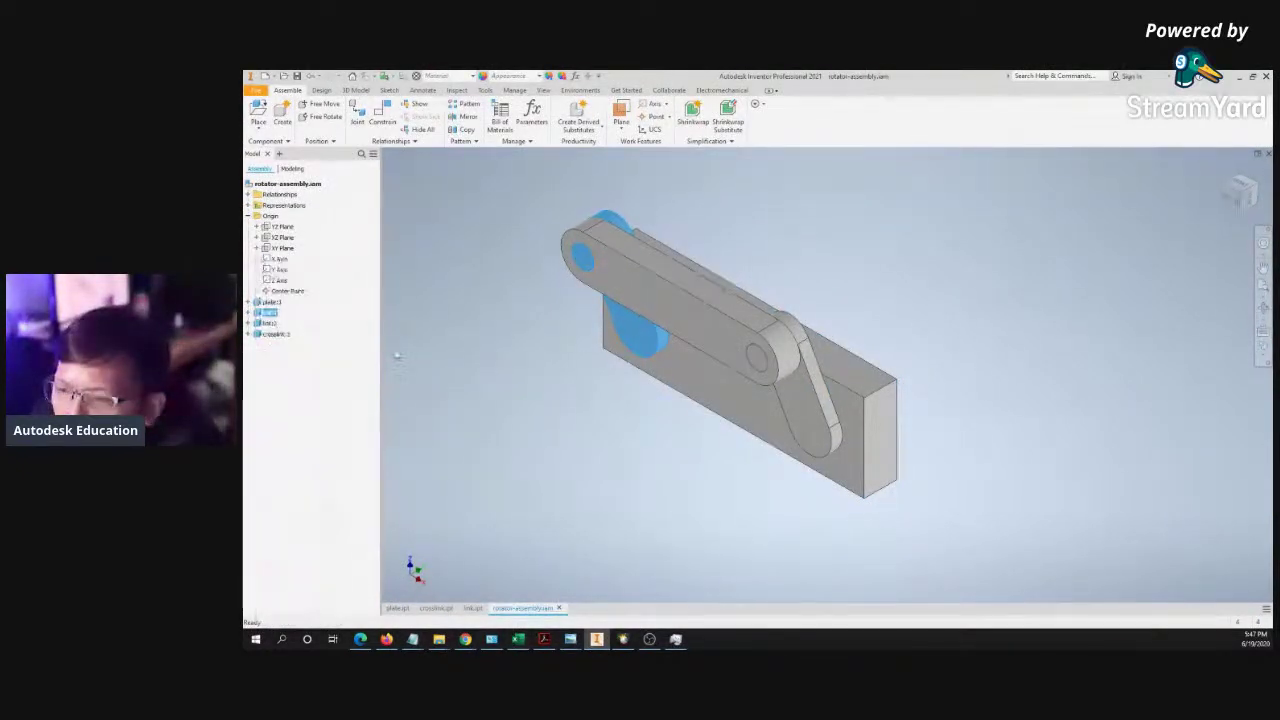
double_click(257, 313)
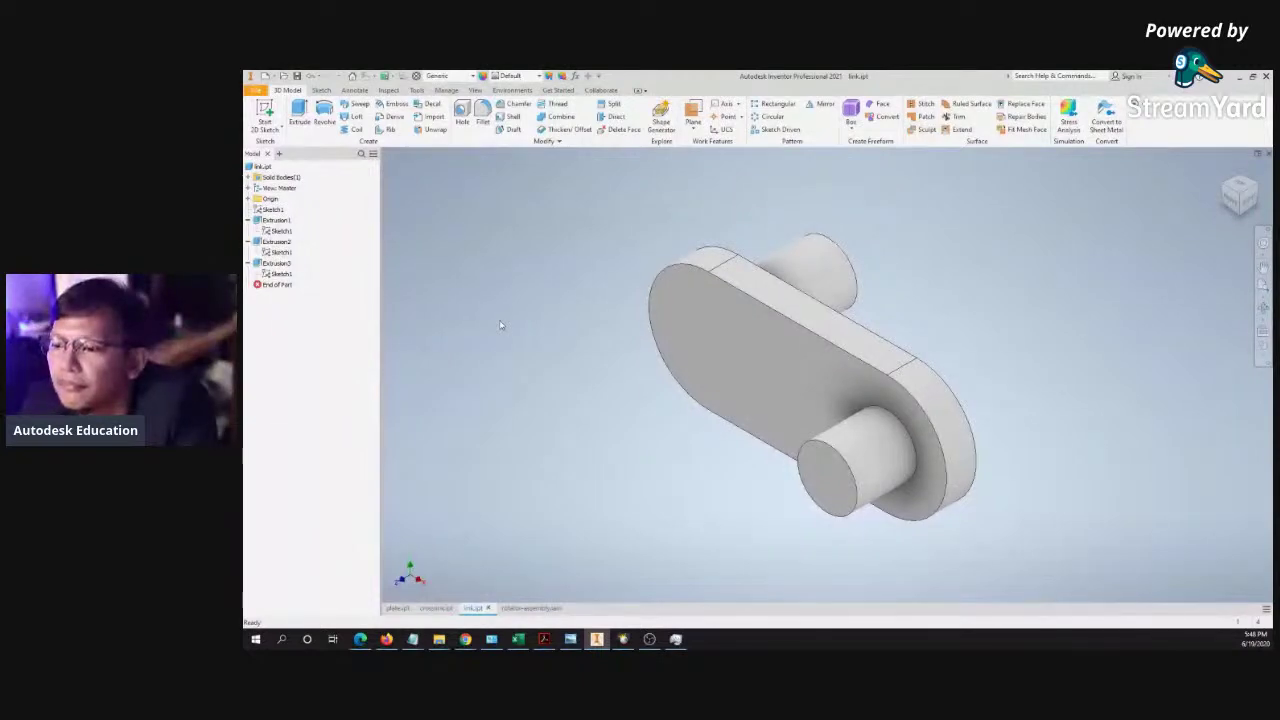
left_click(532, 608)
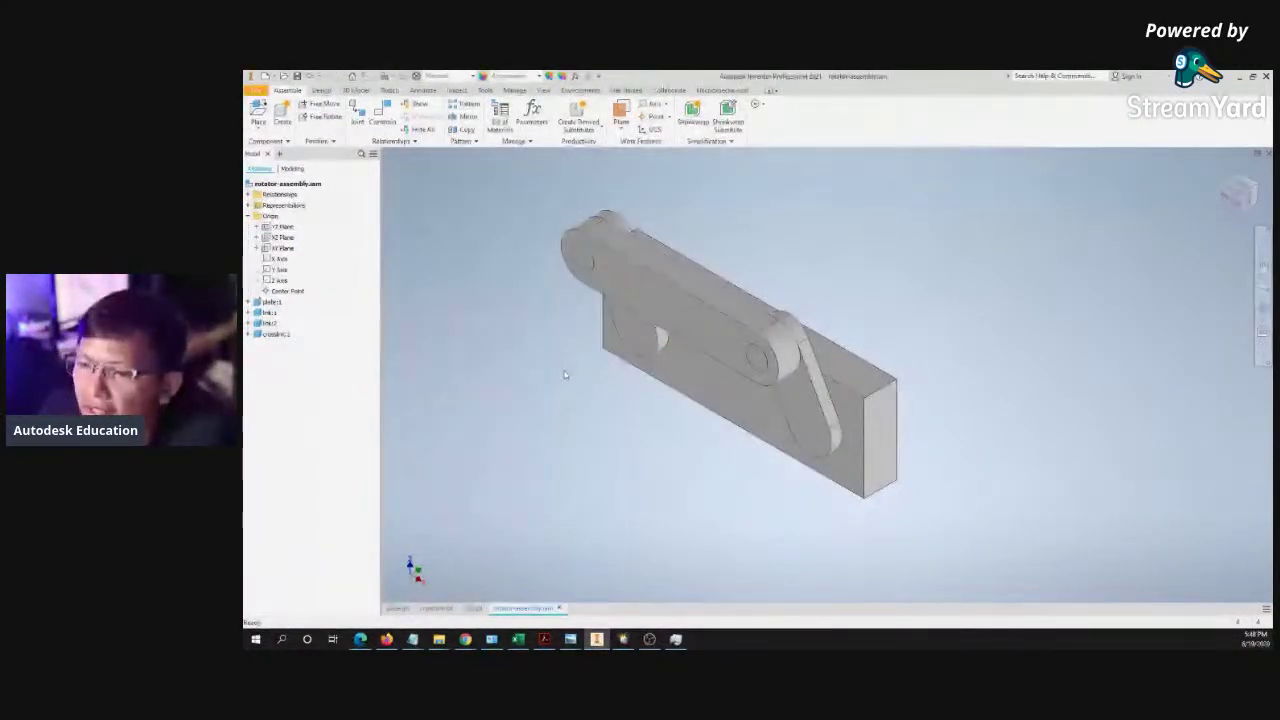
left_click(268, 313)
left_click(472, 608)
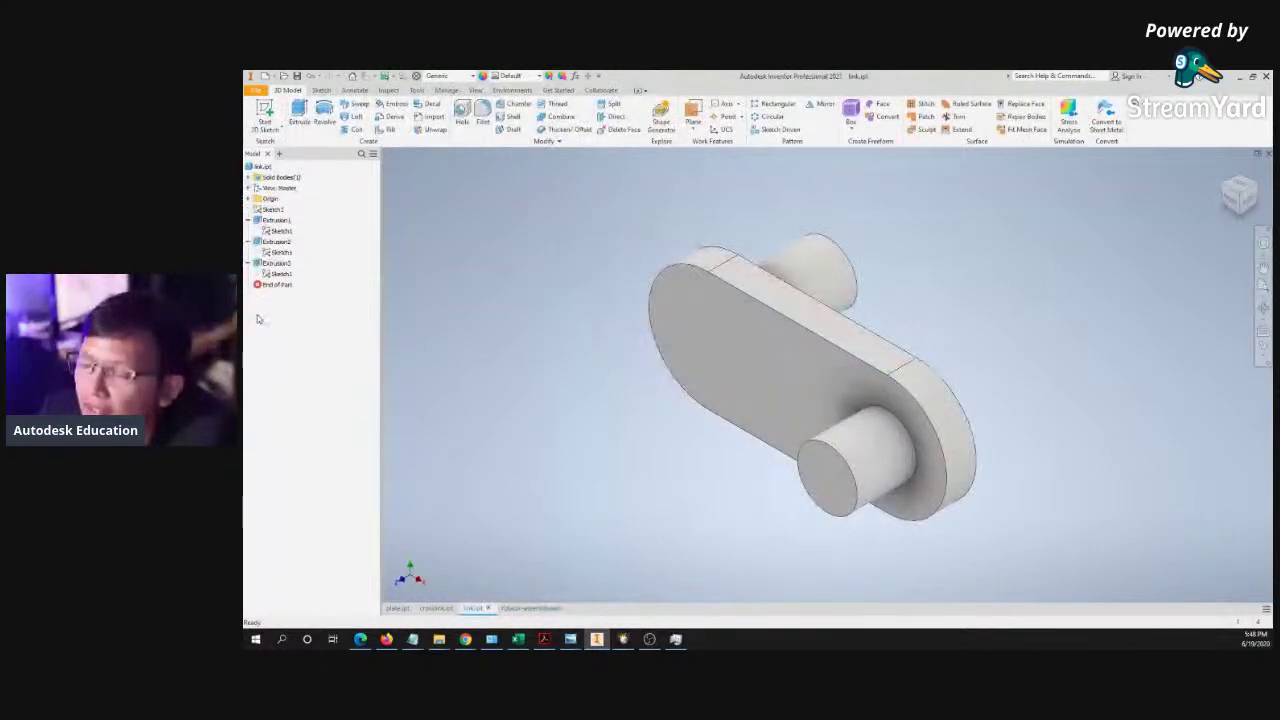
left_click(532, 608)
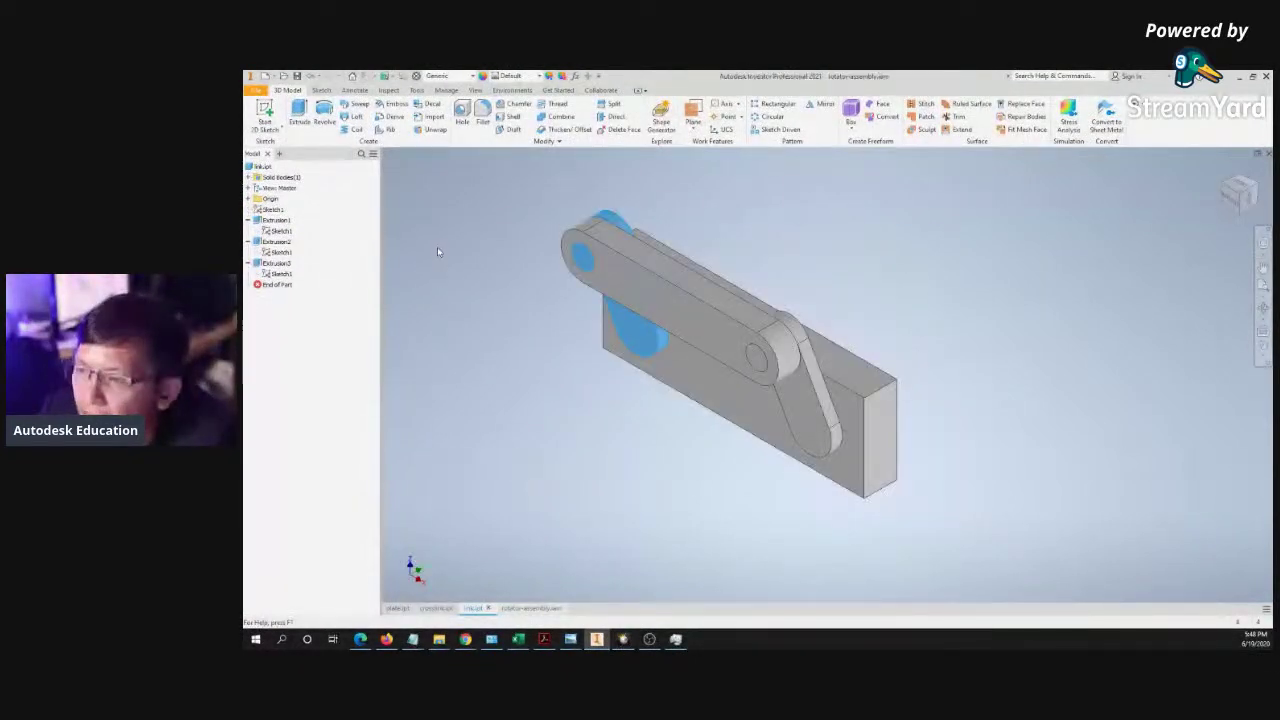
- Examine the constraints belonging to plate:1, including the options of its first Insert constraint
middle_click_drag(520, 330, 609, 330)
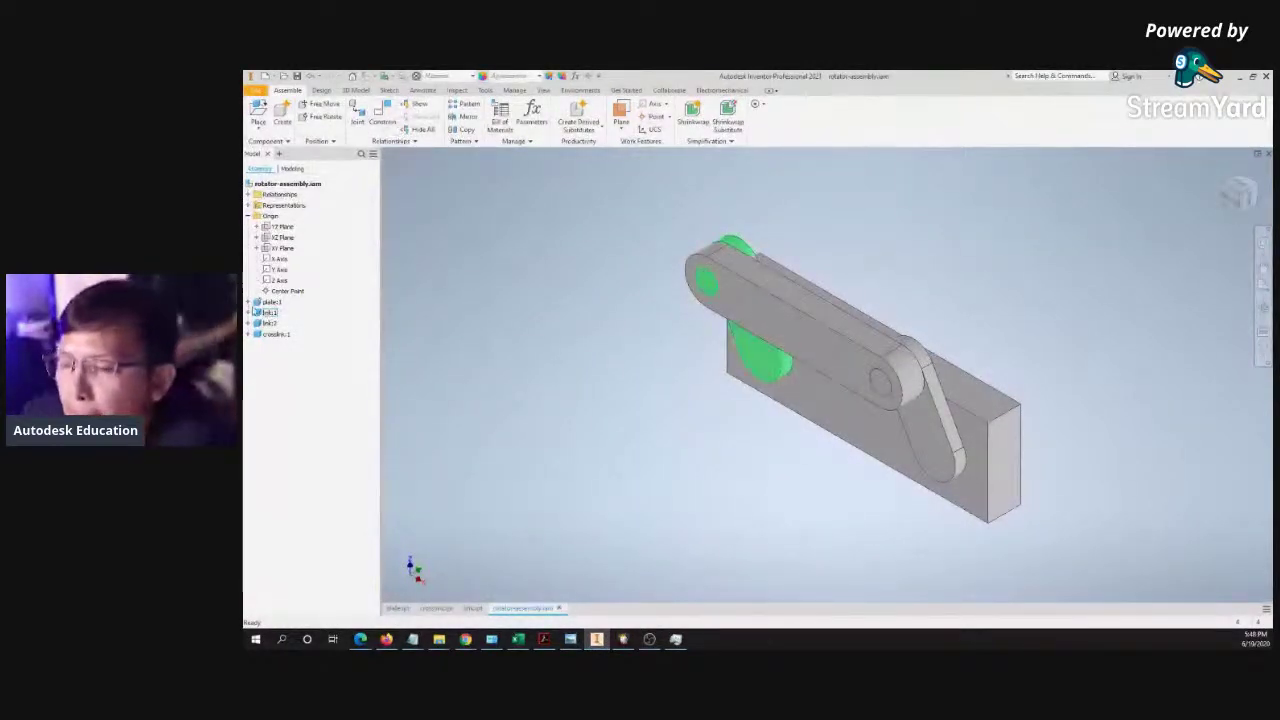
left_click(256, 302)
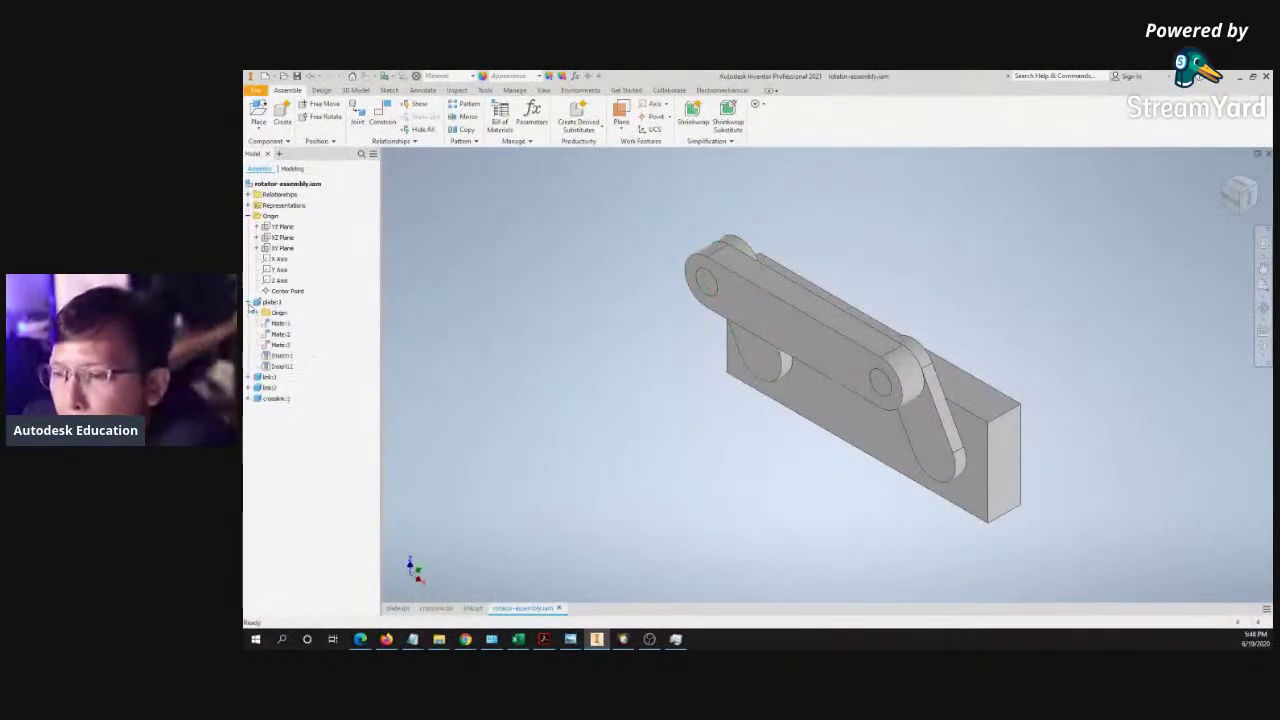
right_click(284, 357)
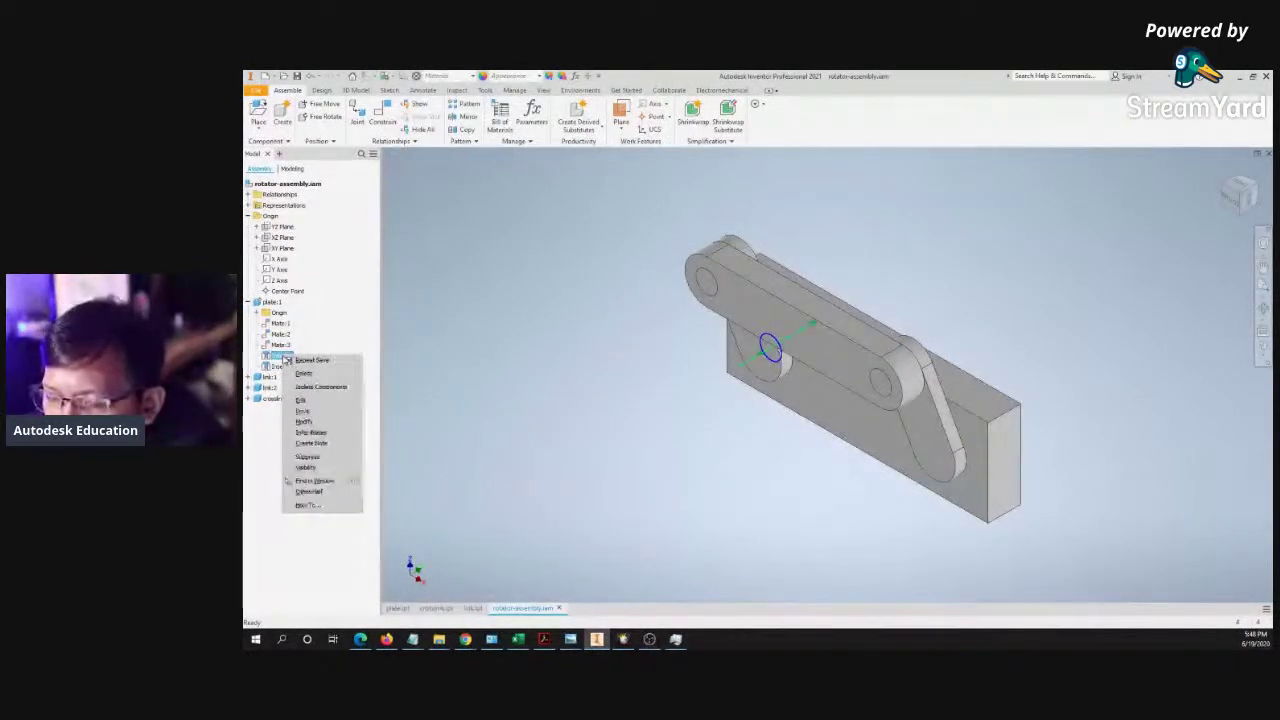
left_click(309, 411)
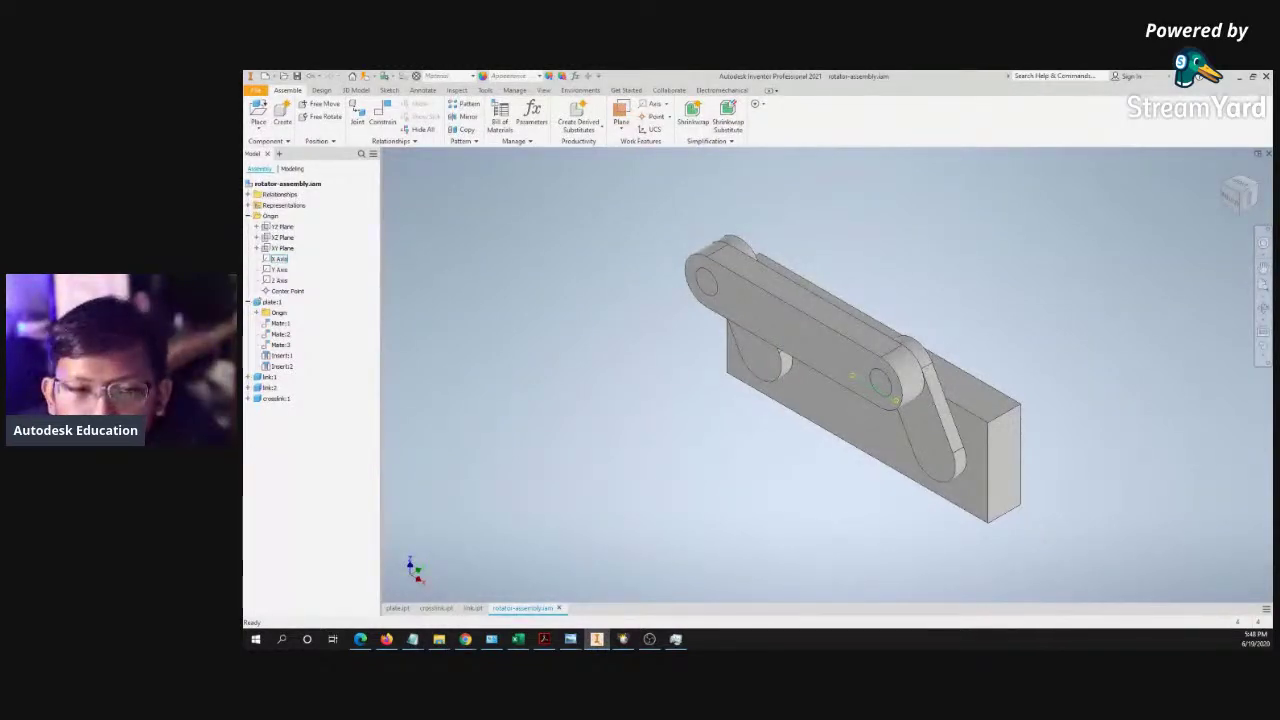
scroll(860, 380, "up", 2)
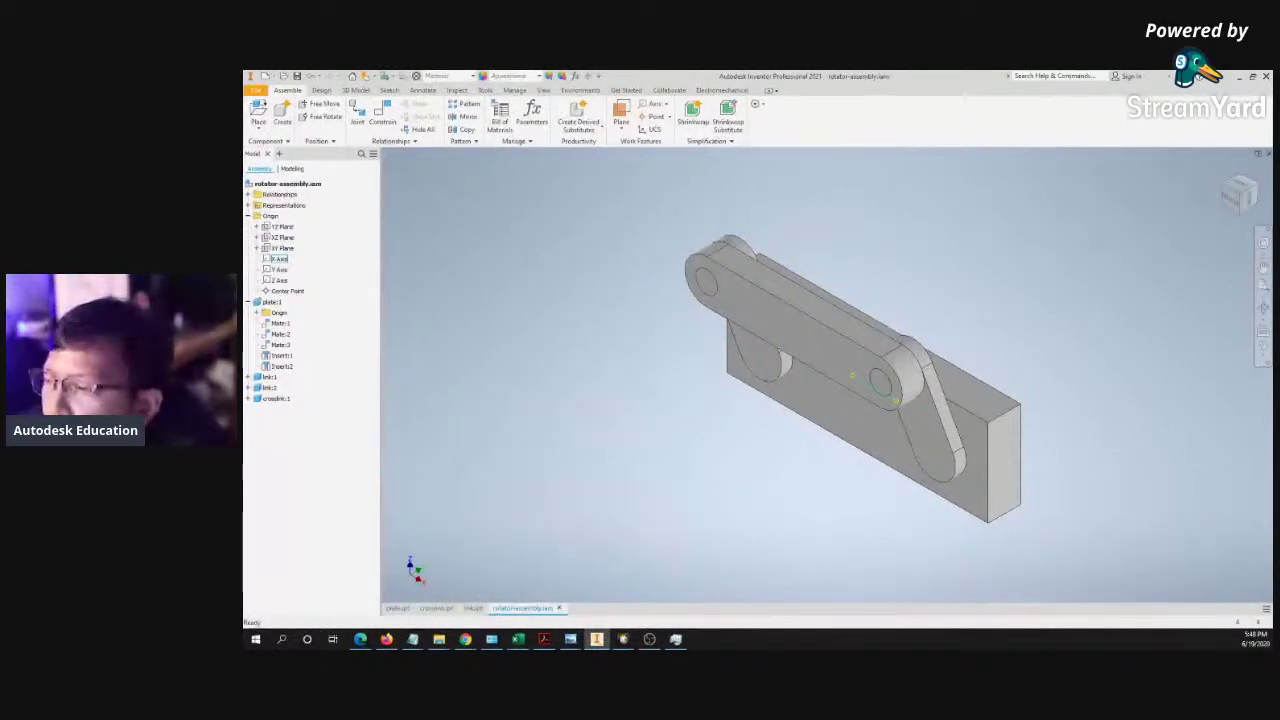
scroll(505, 306, "down", 3)
scroll(505, 311, "up", 3)
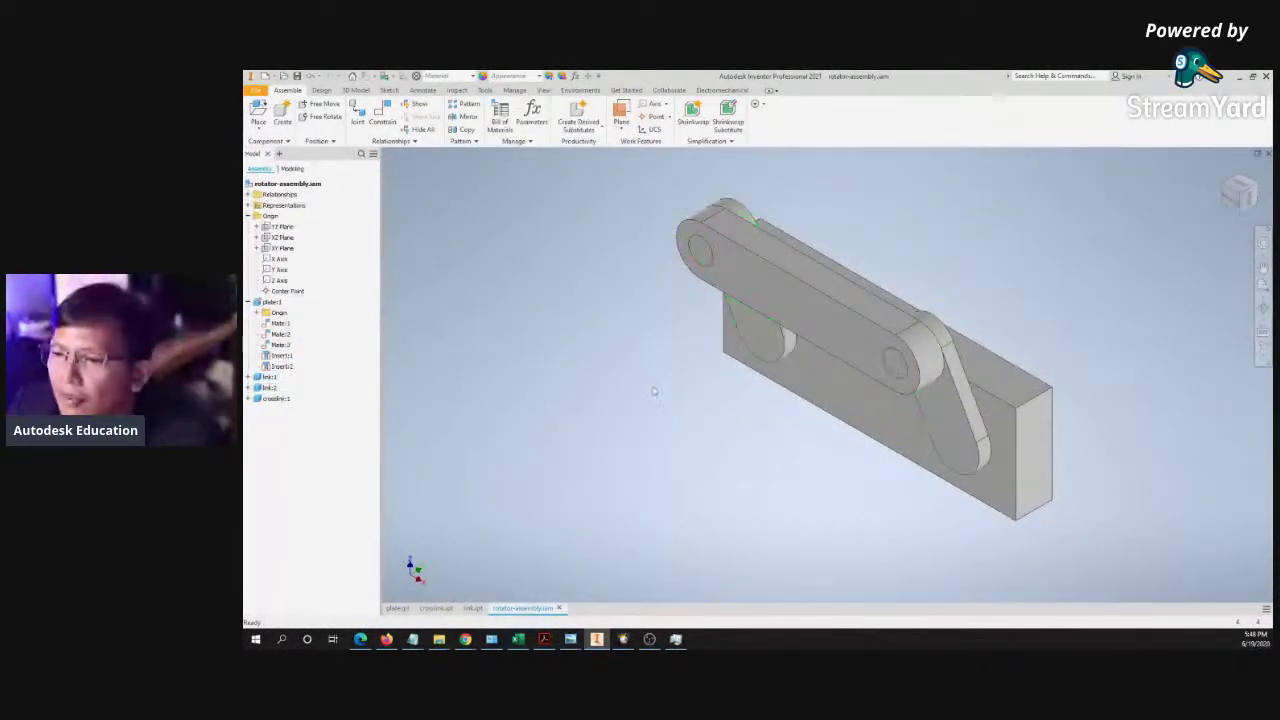
- Open link:1 in its own part document to examine it, and return to rotator-assembly.iam
left_click(268, 387)
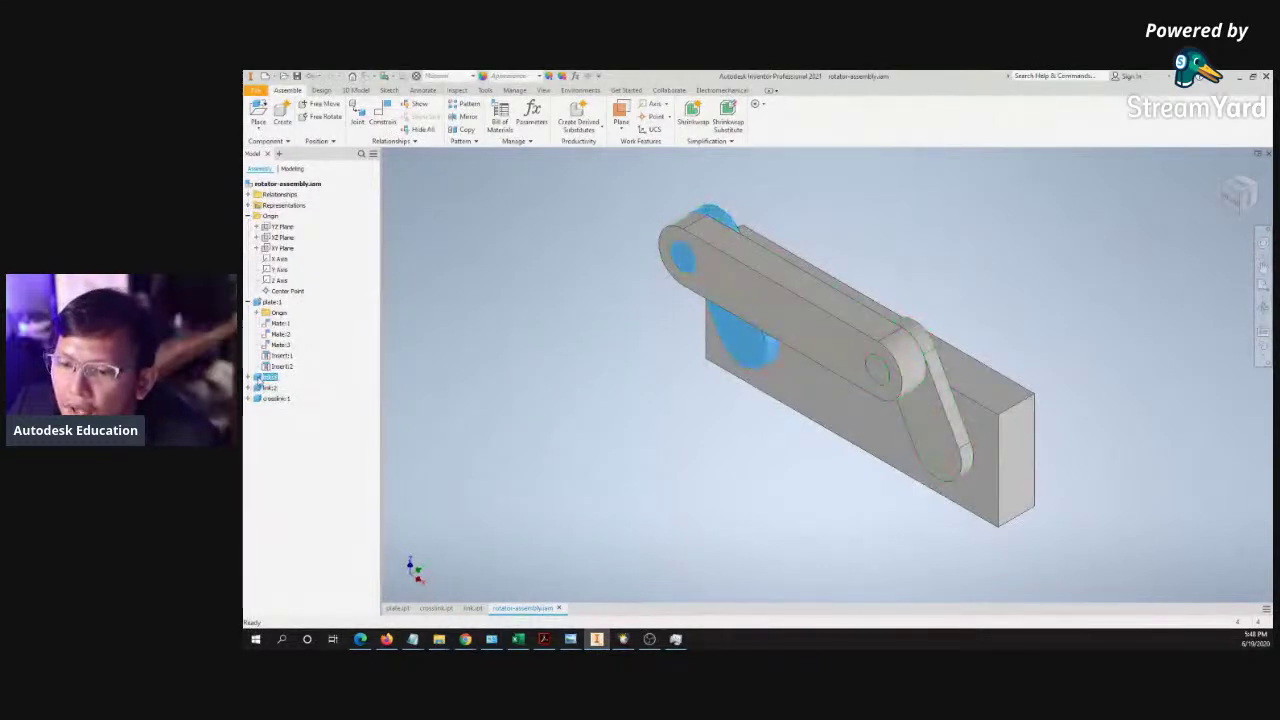
right_click(265, 386)
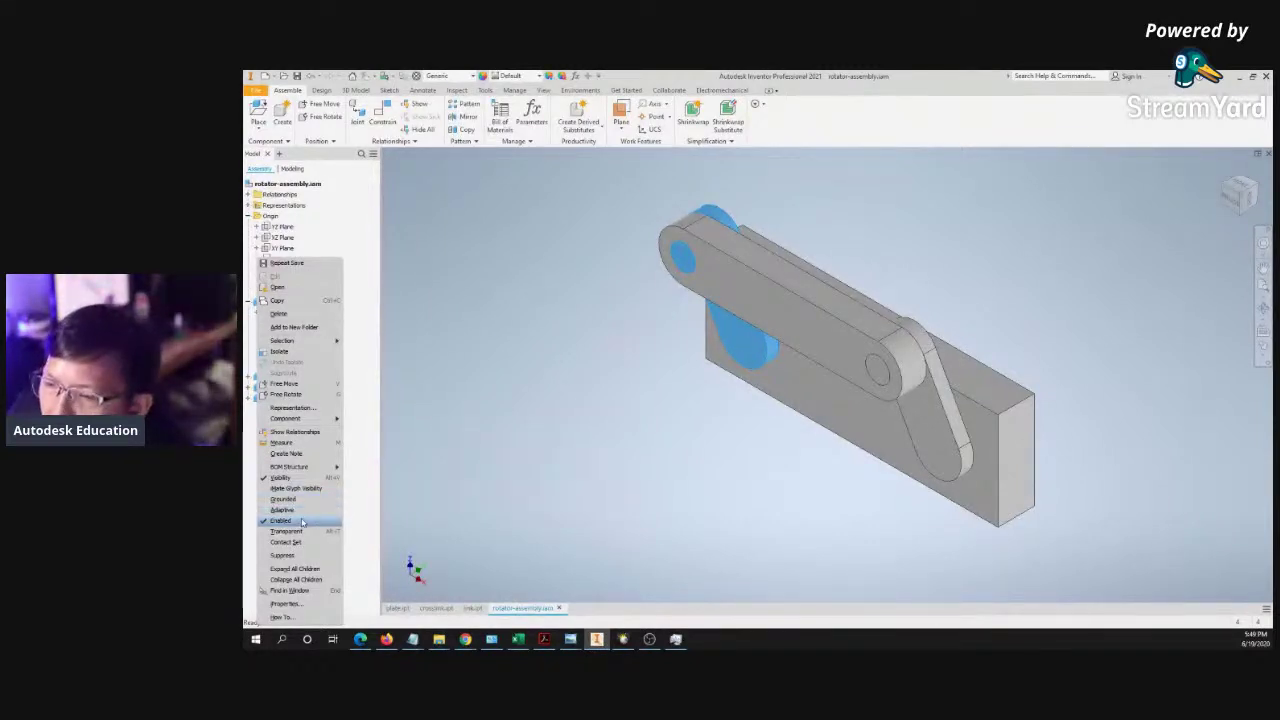
left_click(297, 291)
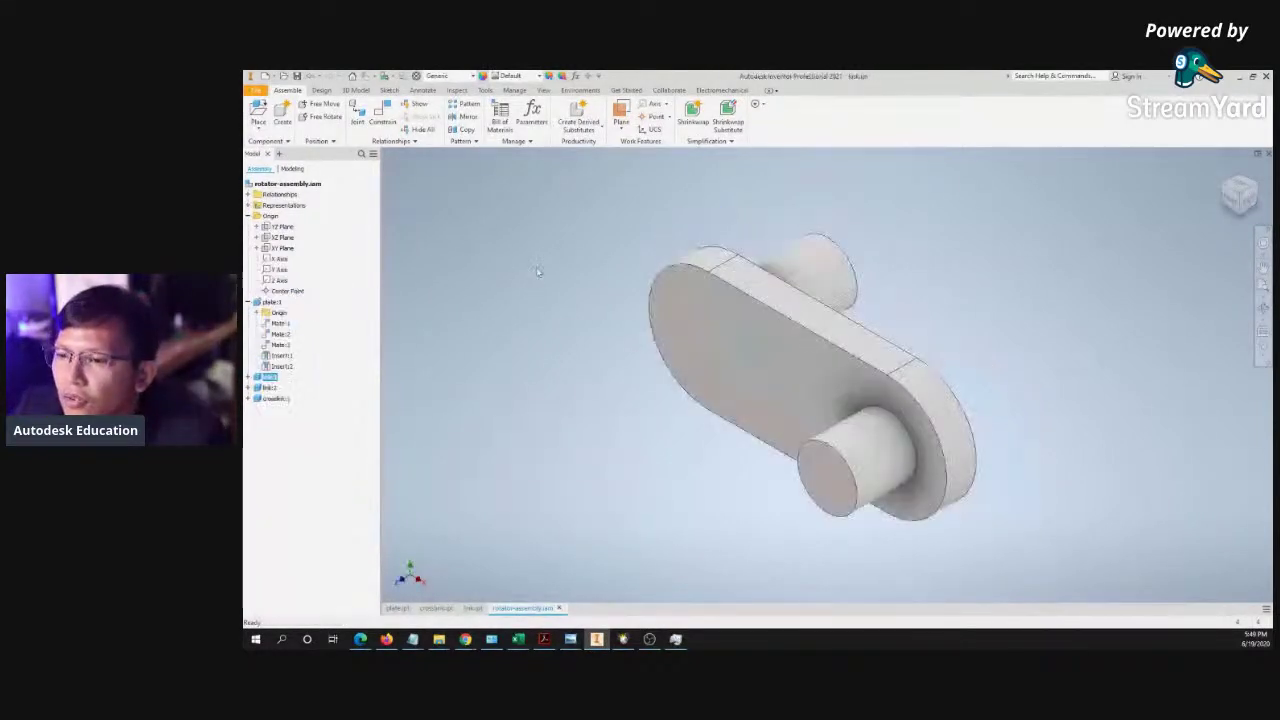
left_click(530, 608)
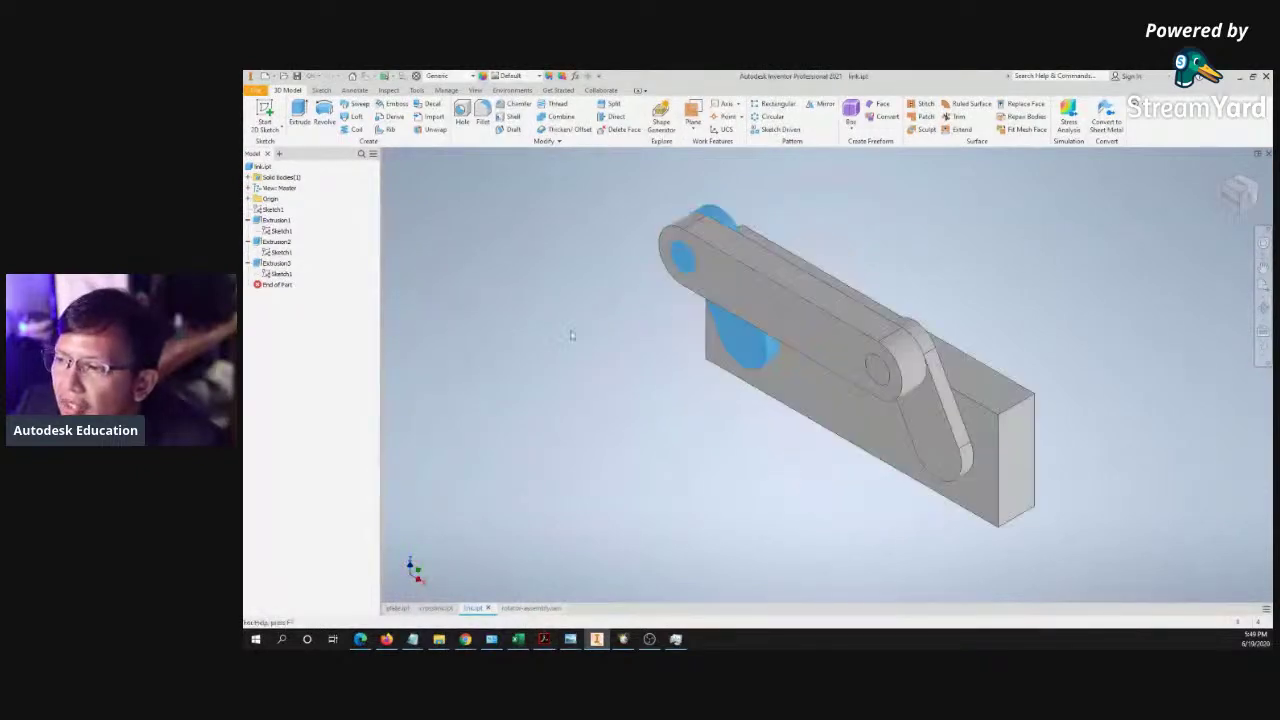
left_click(508, 343)
- Open the crosslink component in its own part document to examine it, and return to rotator-assembly.iam
left_click(752, 280)
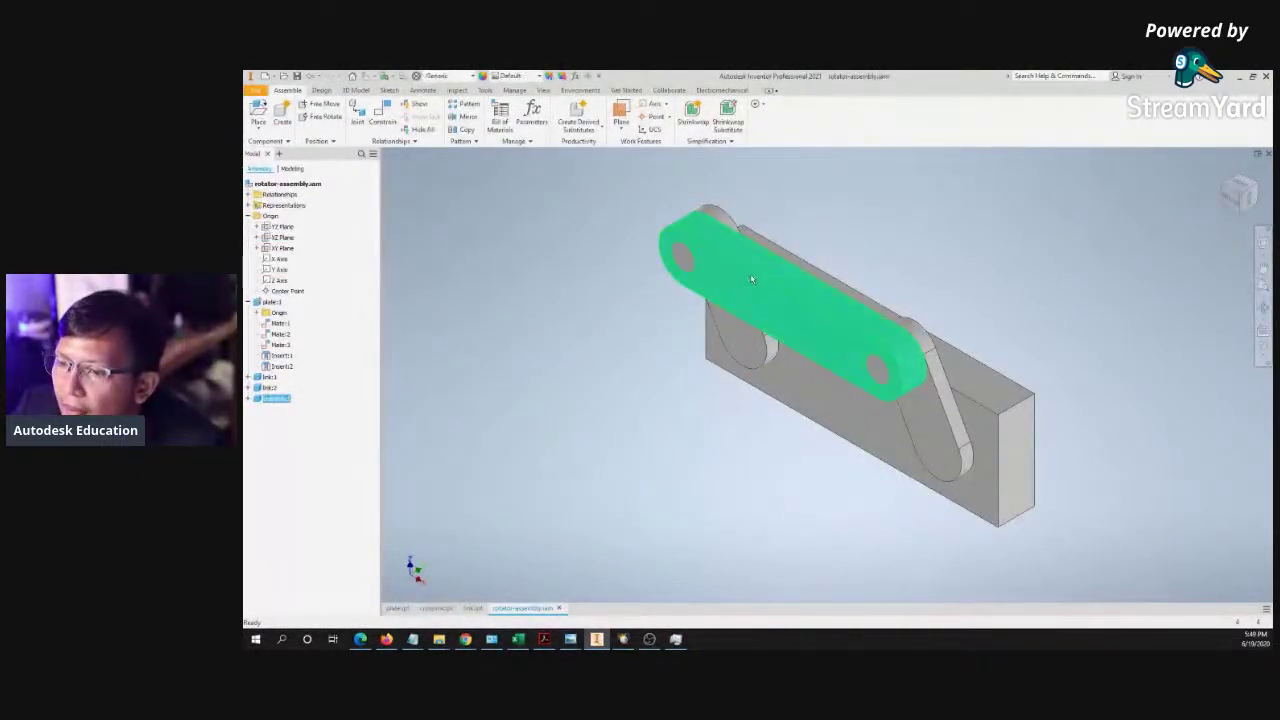
double_click(750, 273)
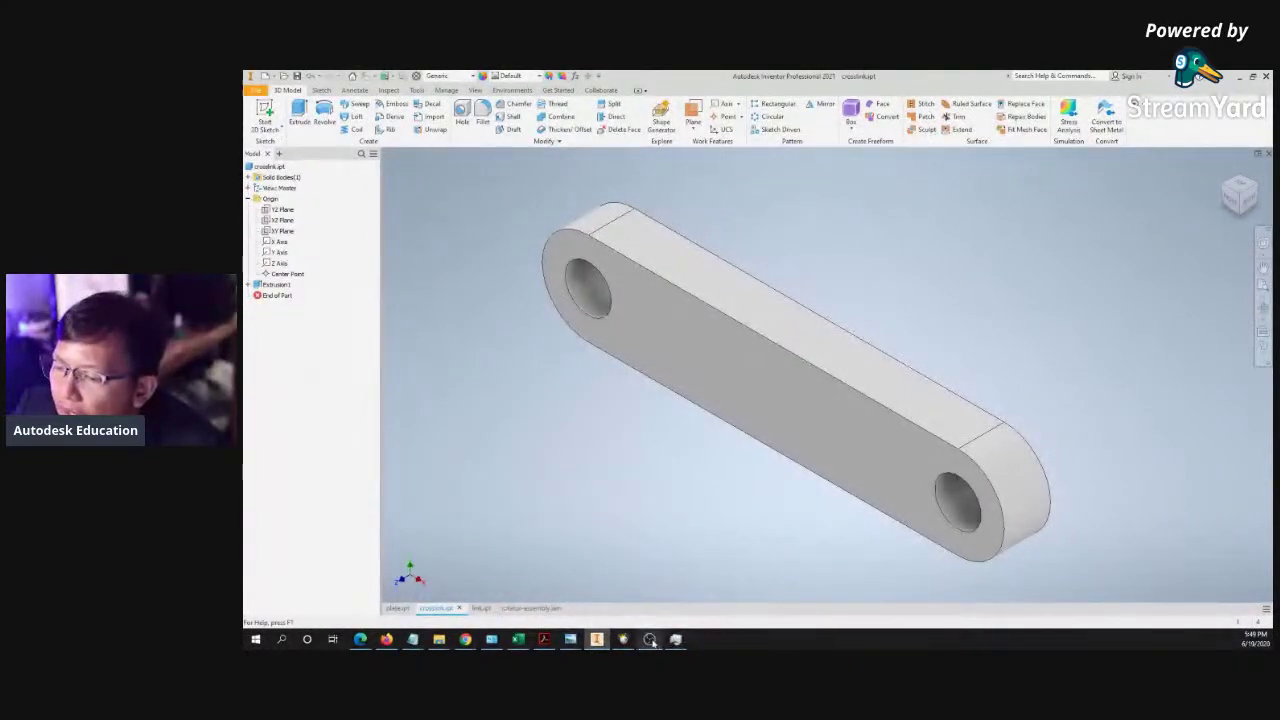
left_click(597, 639)
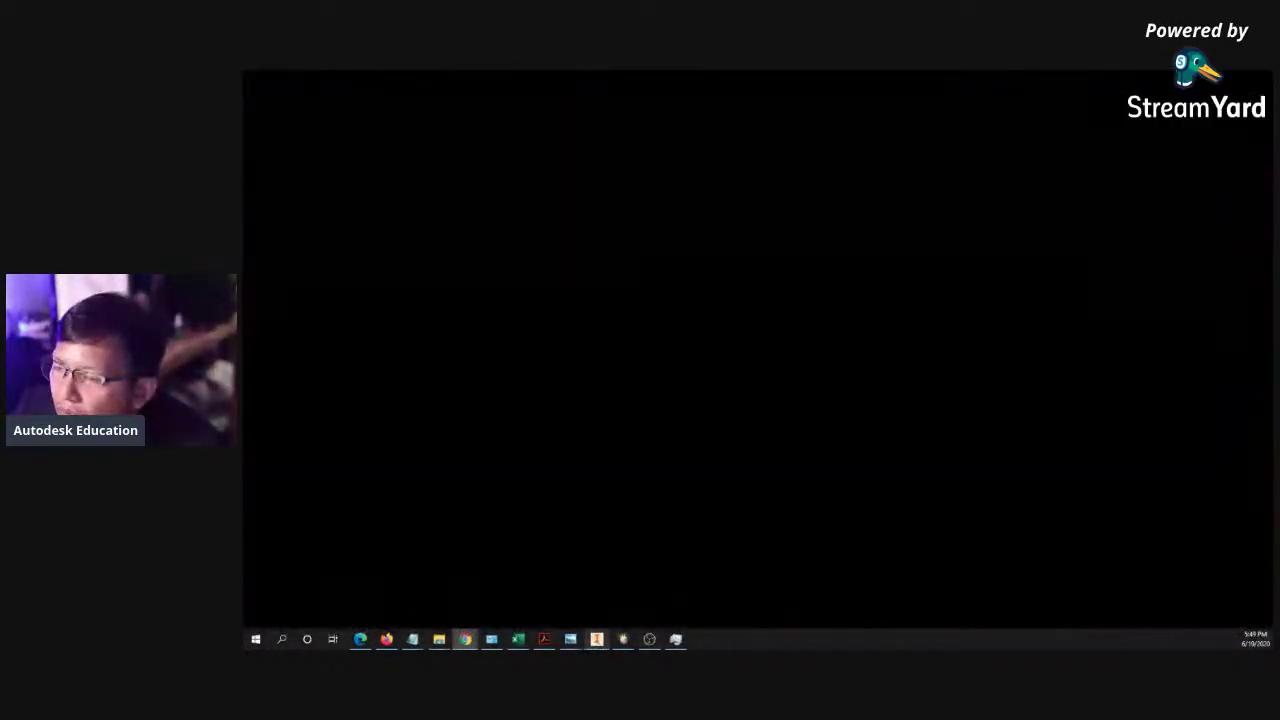
left_click(597, 639)
left_click(522, 609)
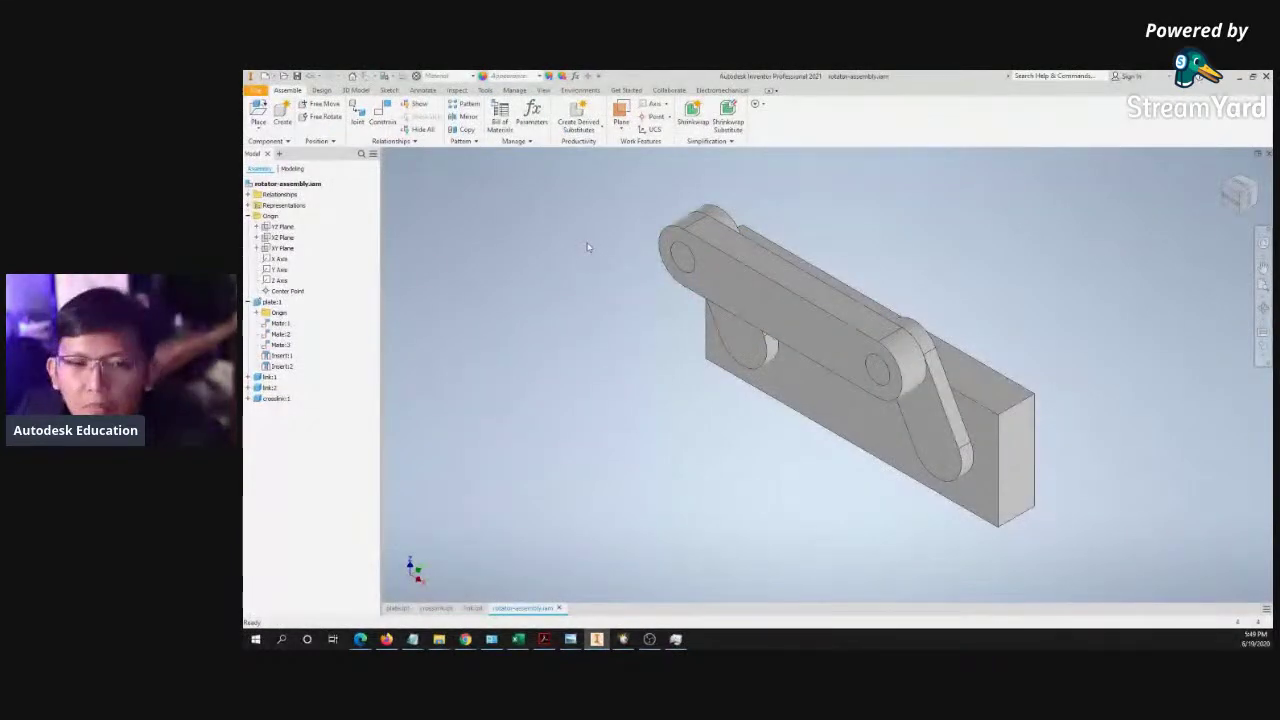
- View the files available for placing as components, and close the Place Component dialog without placing anything
right_click(487, 269)
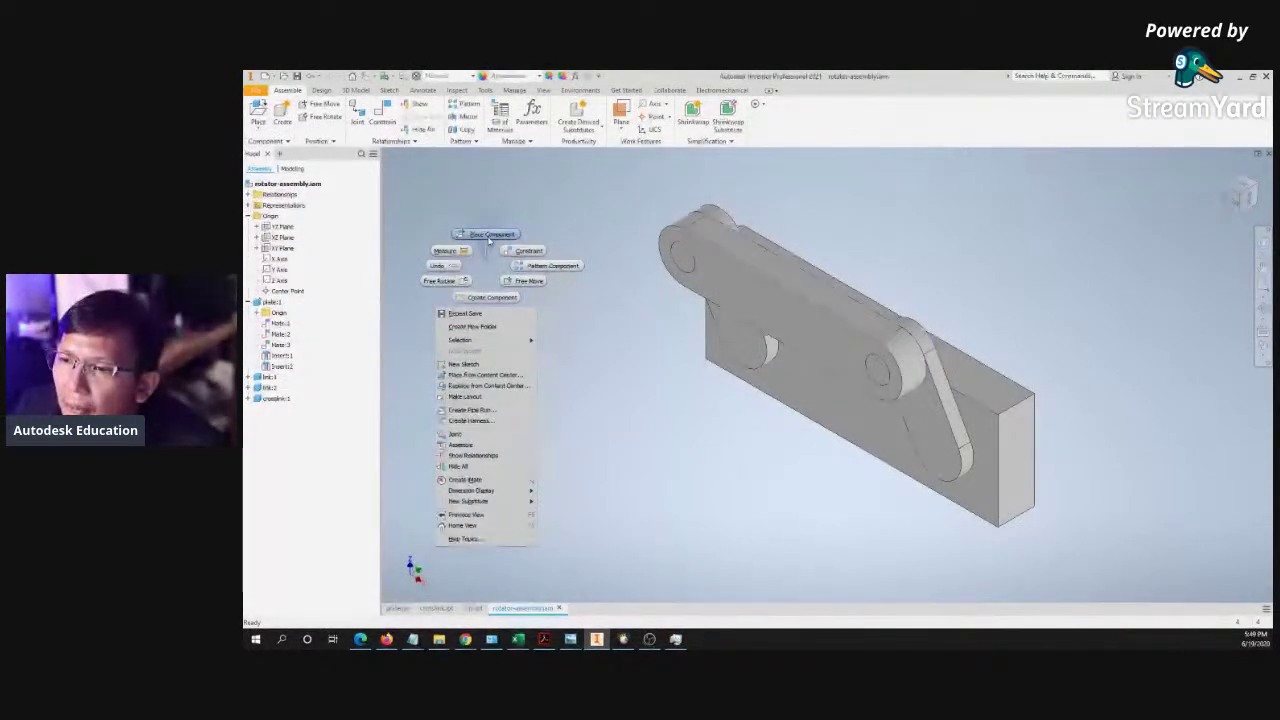
left_click(485, 234)
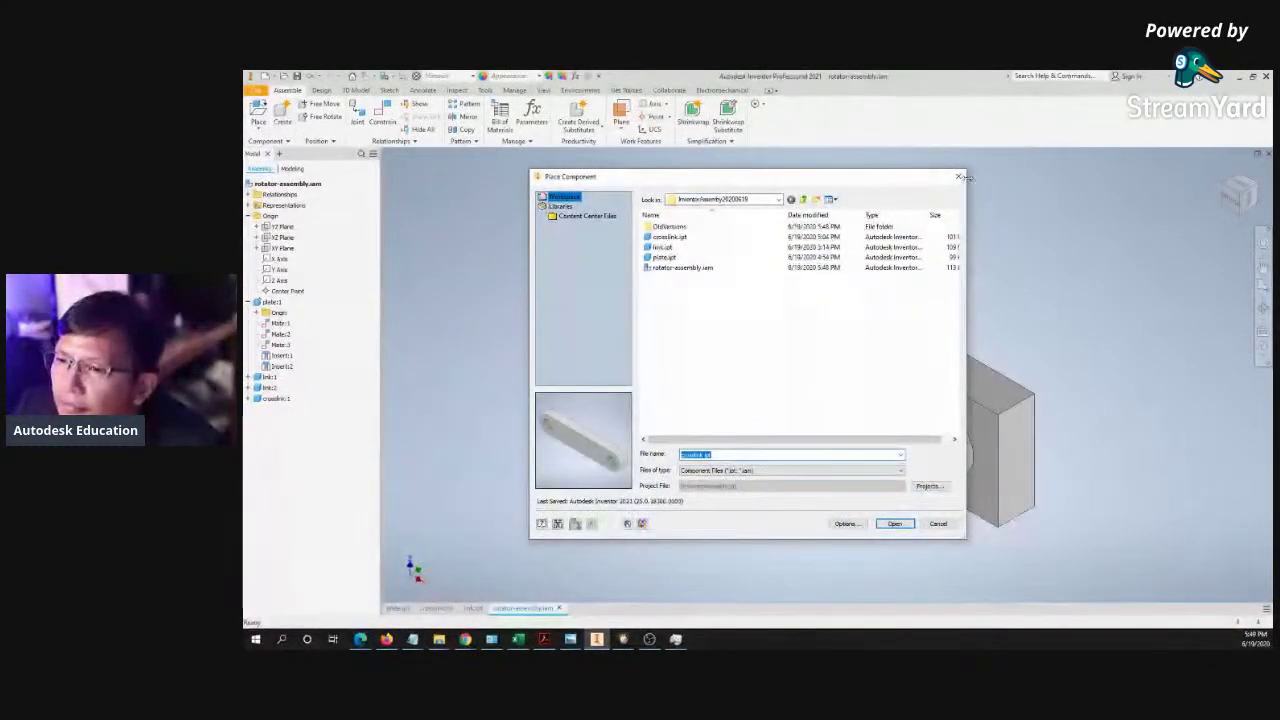
key("Escape")
left_click(262, 128)
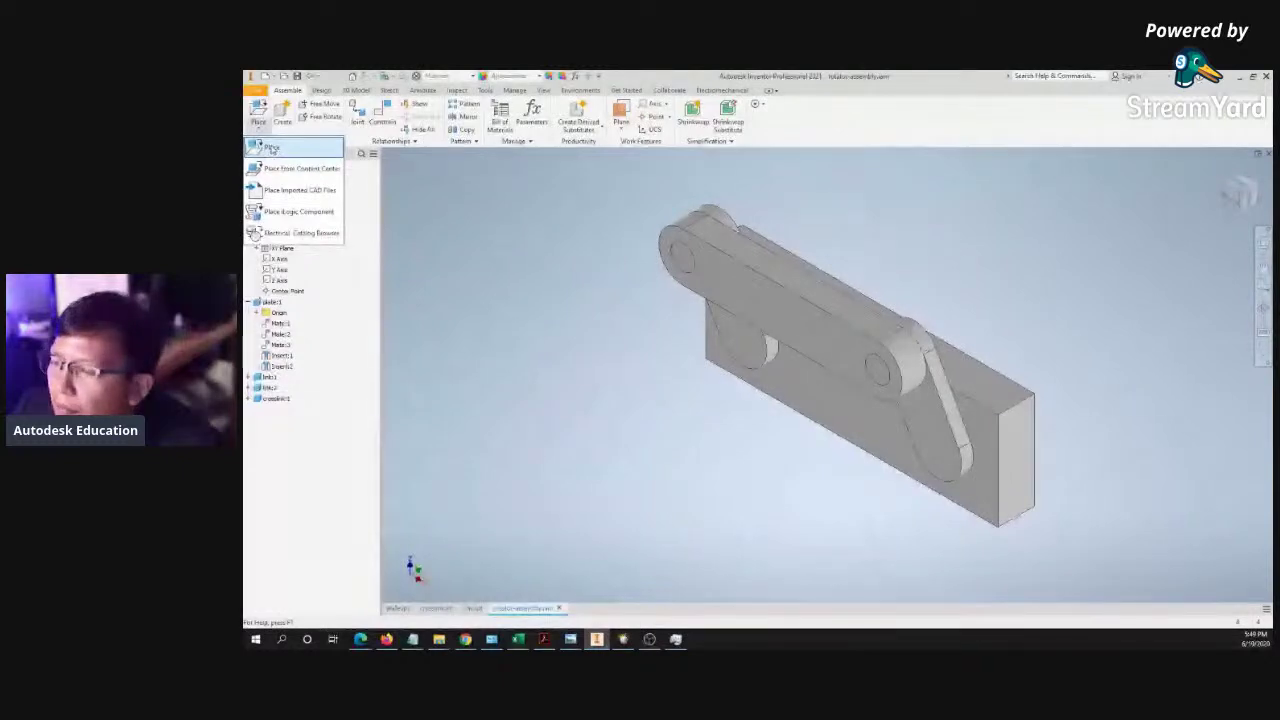
left_click(270, 147)
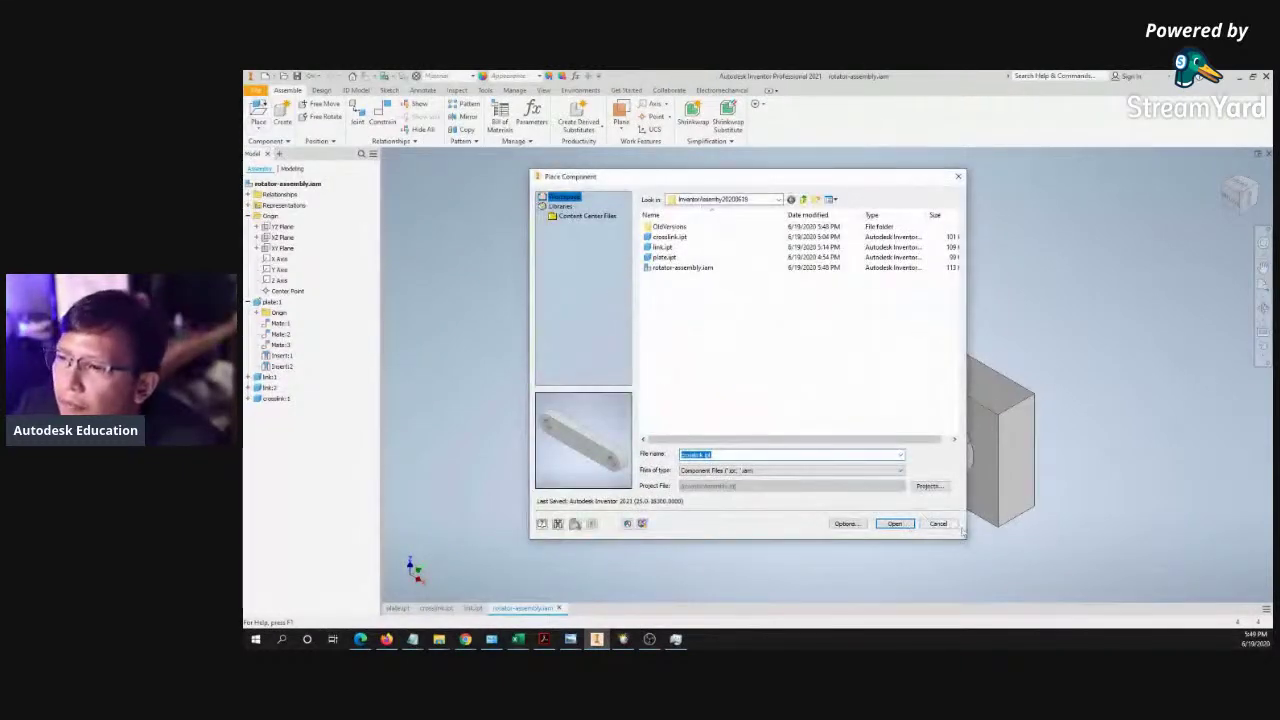
left_click(894, 523)
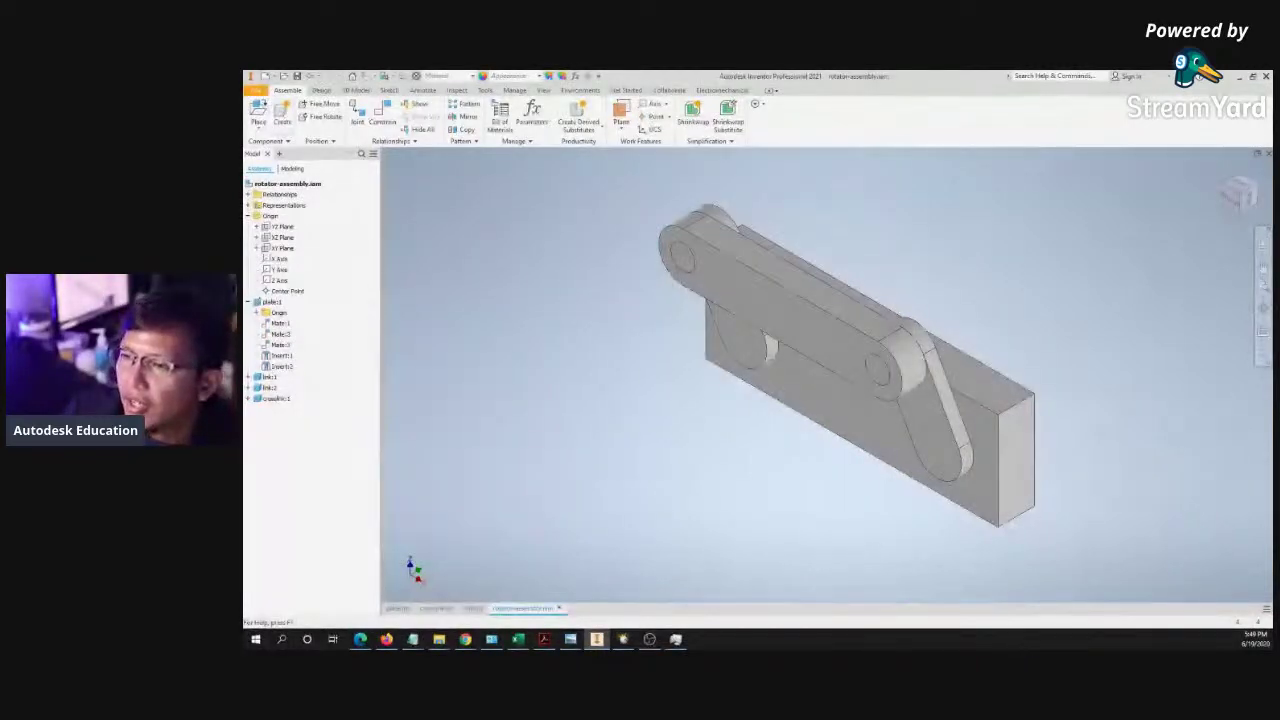
left_click(282, 117)
key("Escape")
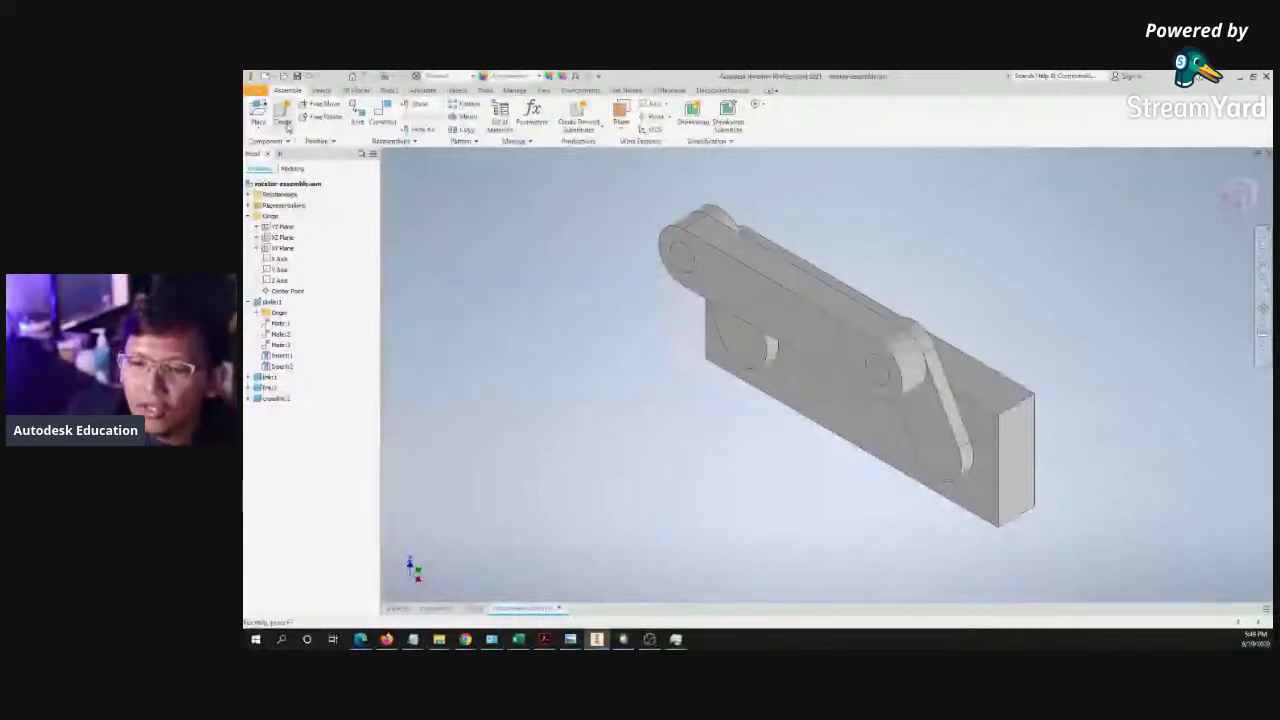
left_click(283, 121)
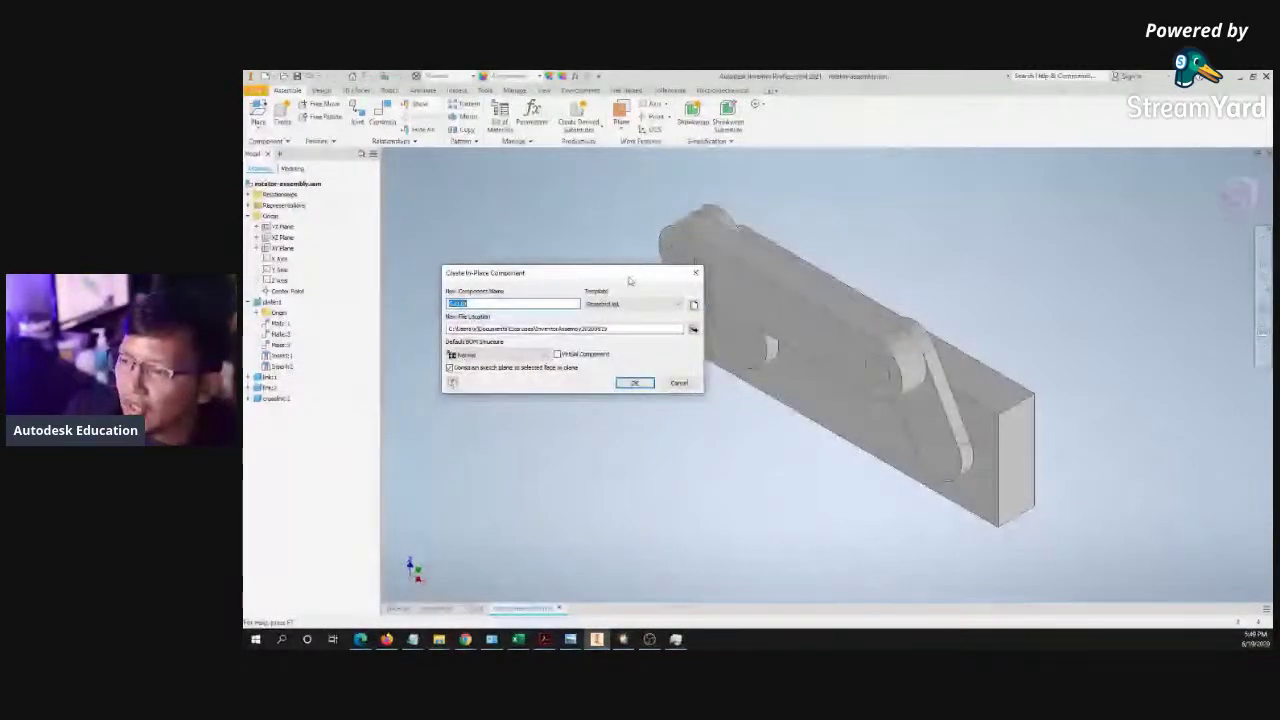
key("Escape")
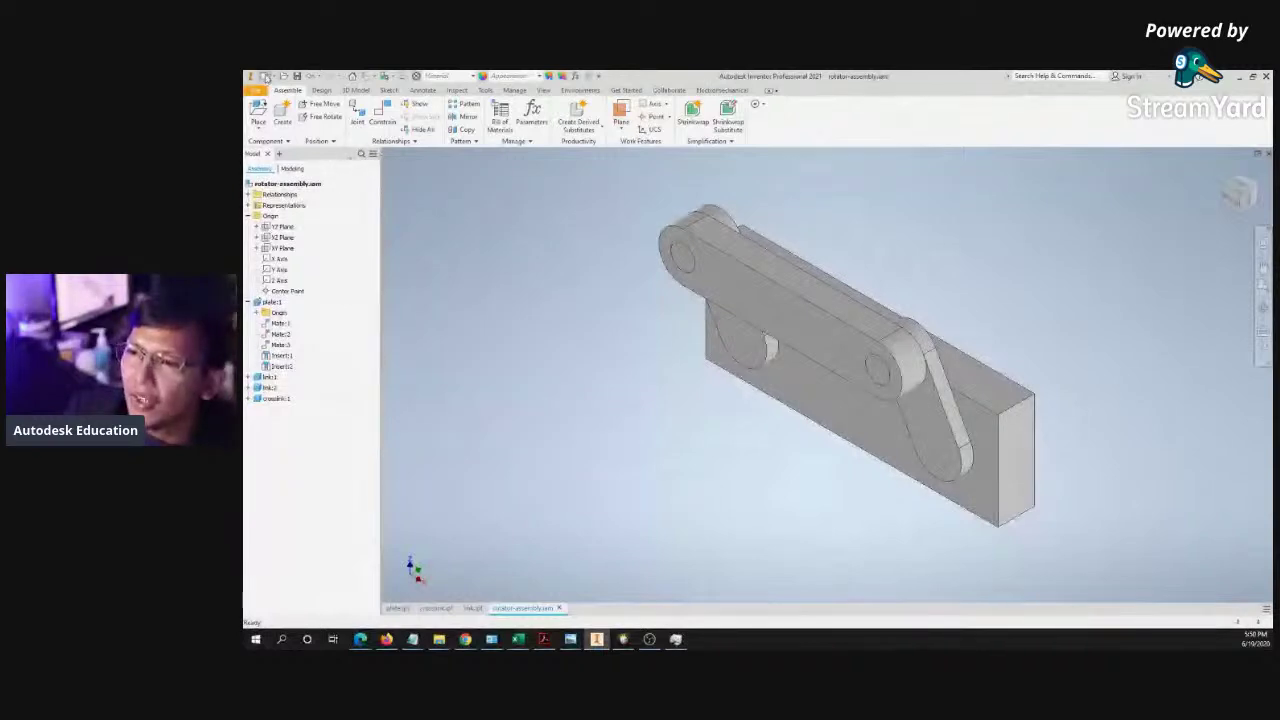
- Create an in-place component named demo from the Standard.ipt template on the plate's large face opposite the links
left_click(283, 117)
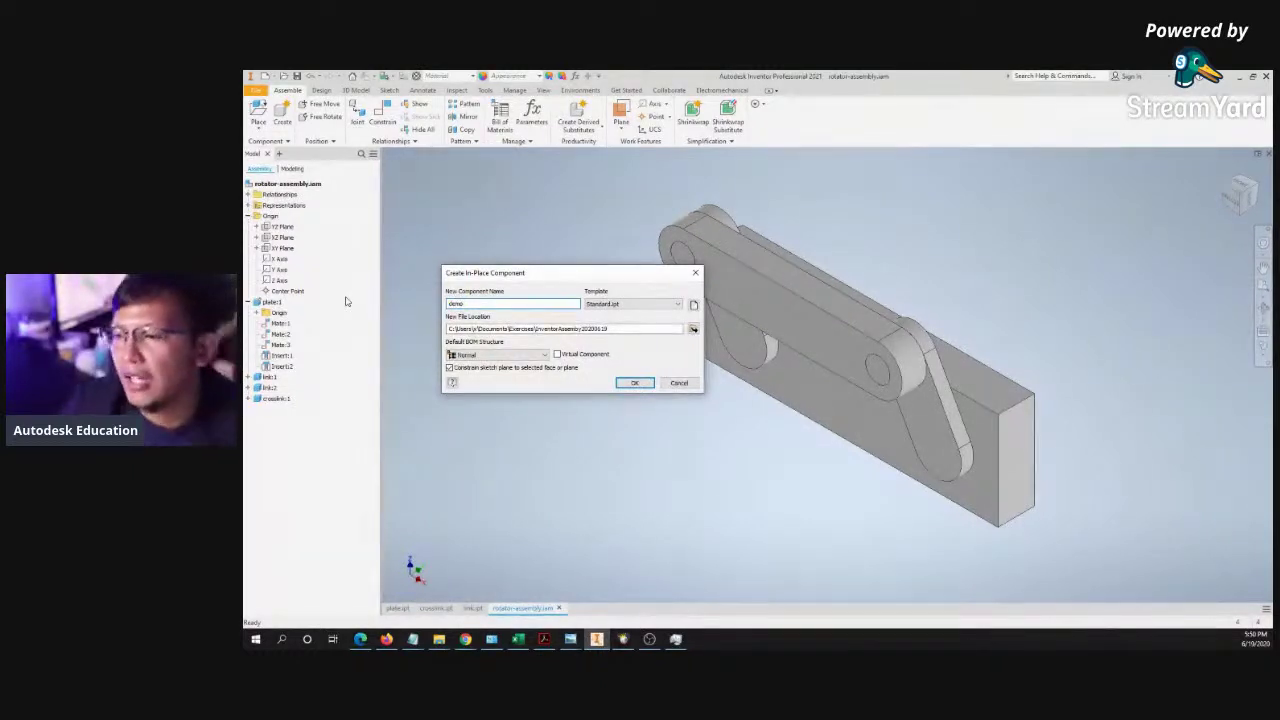
left_click(632, 384)
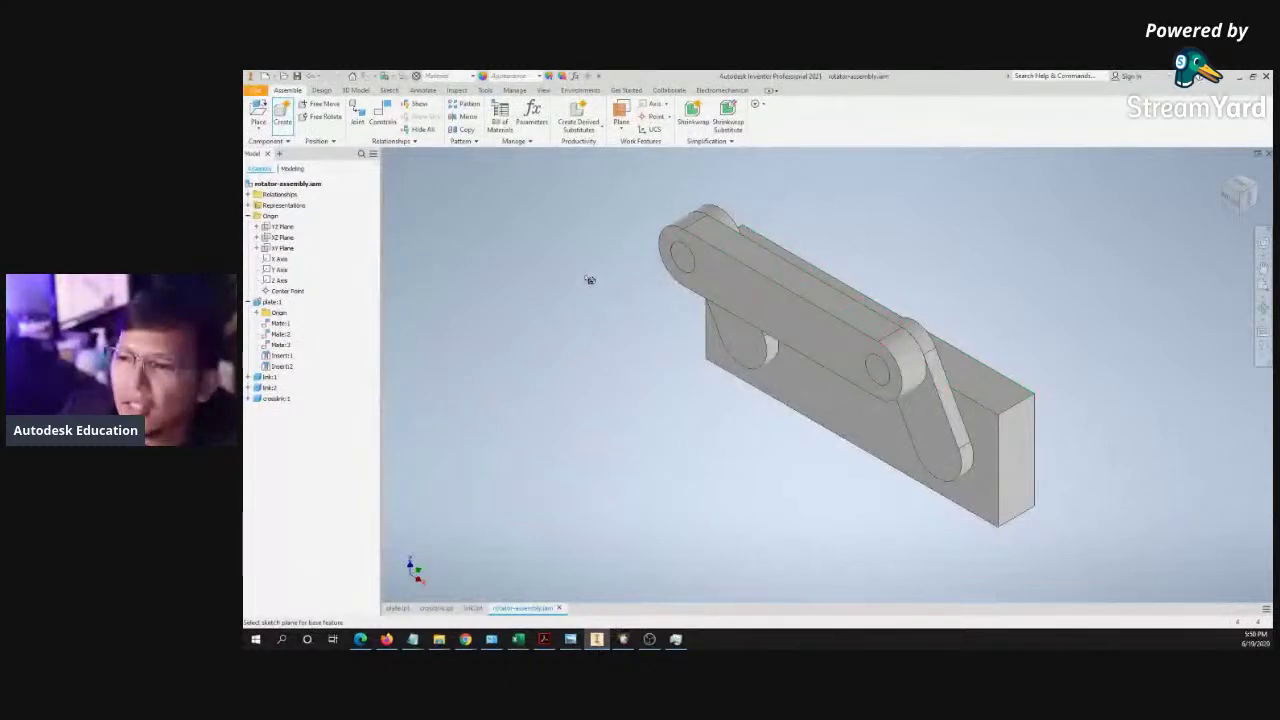
middle_click_drag(687, 378, 563, 357, "shift")
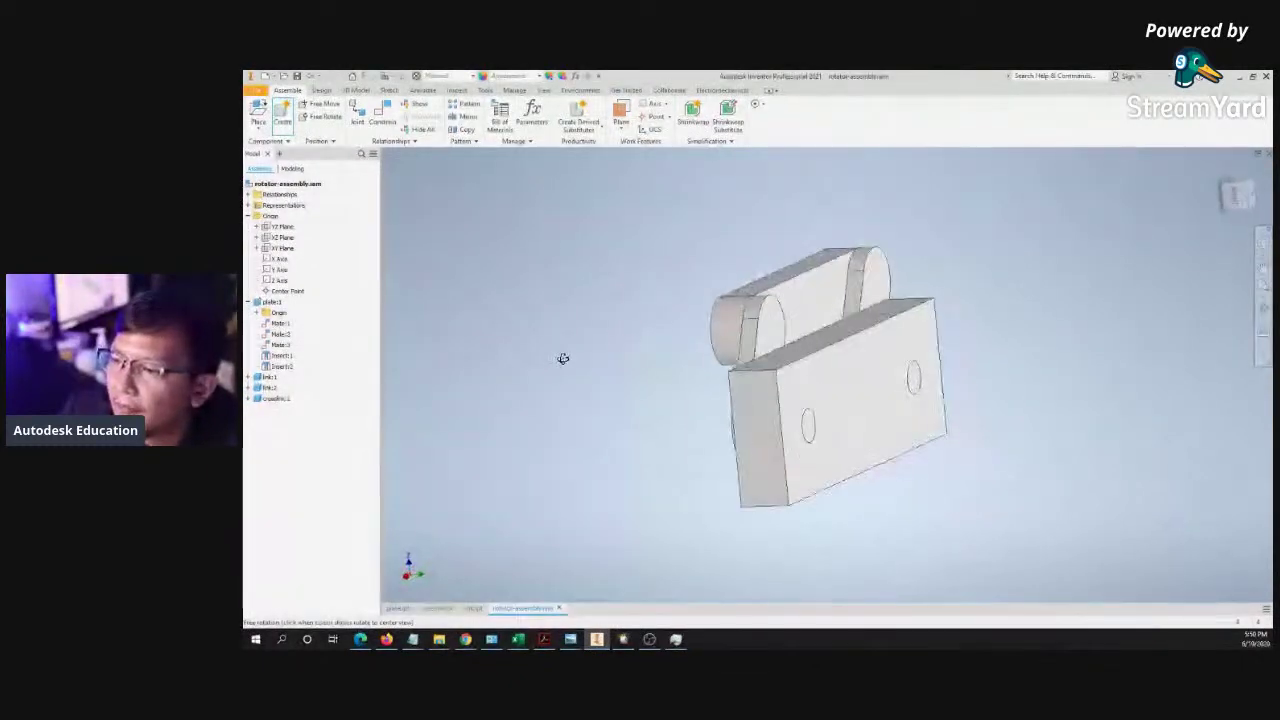
left_click(870, 378)
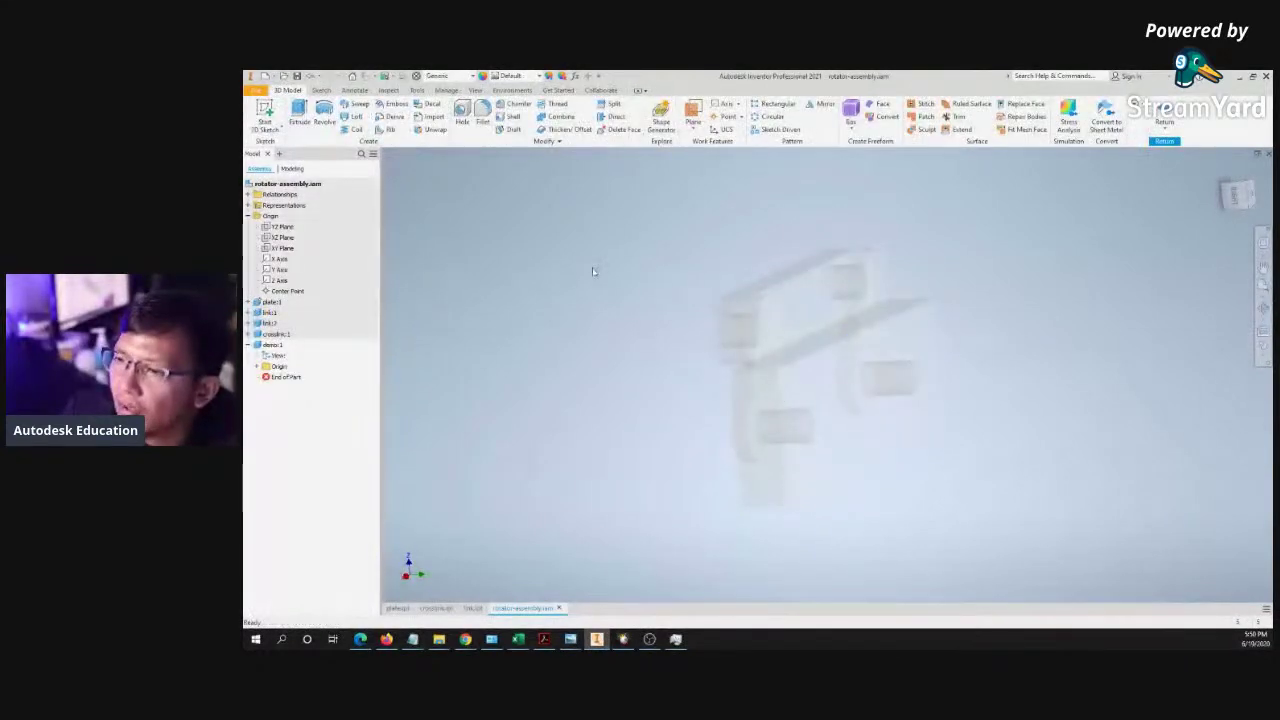
- Start a 2D sketch in the demo part on the plate's large face opposite the links
middle_click_drag(646, 311, 603, 323, "shift")
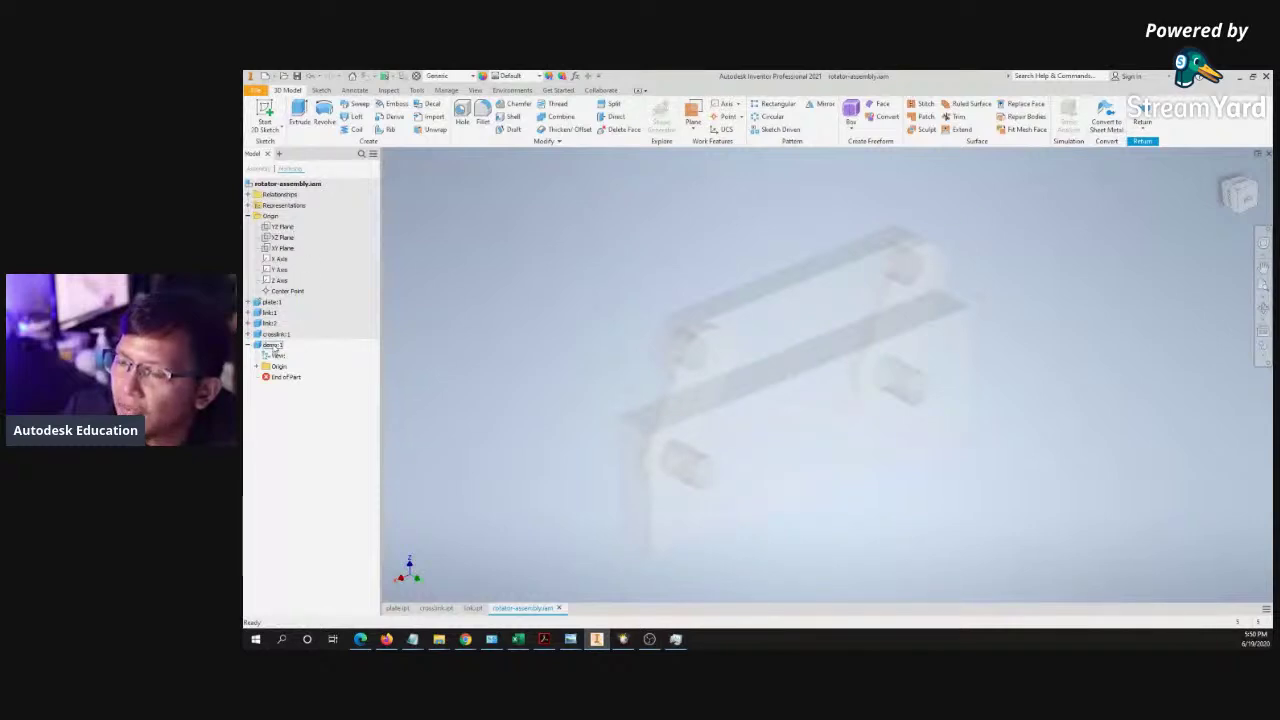
left_click(1238, 195)
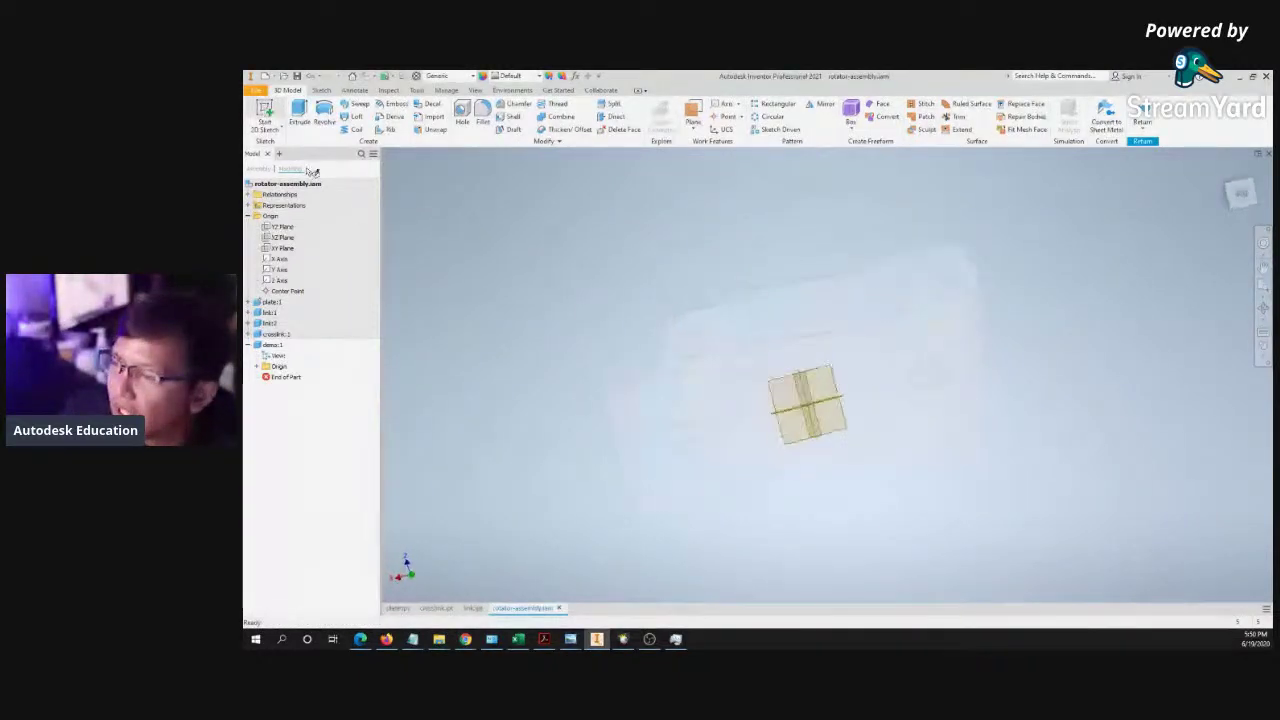
key("F6")
key("s")
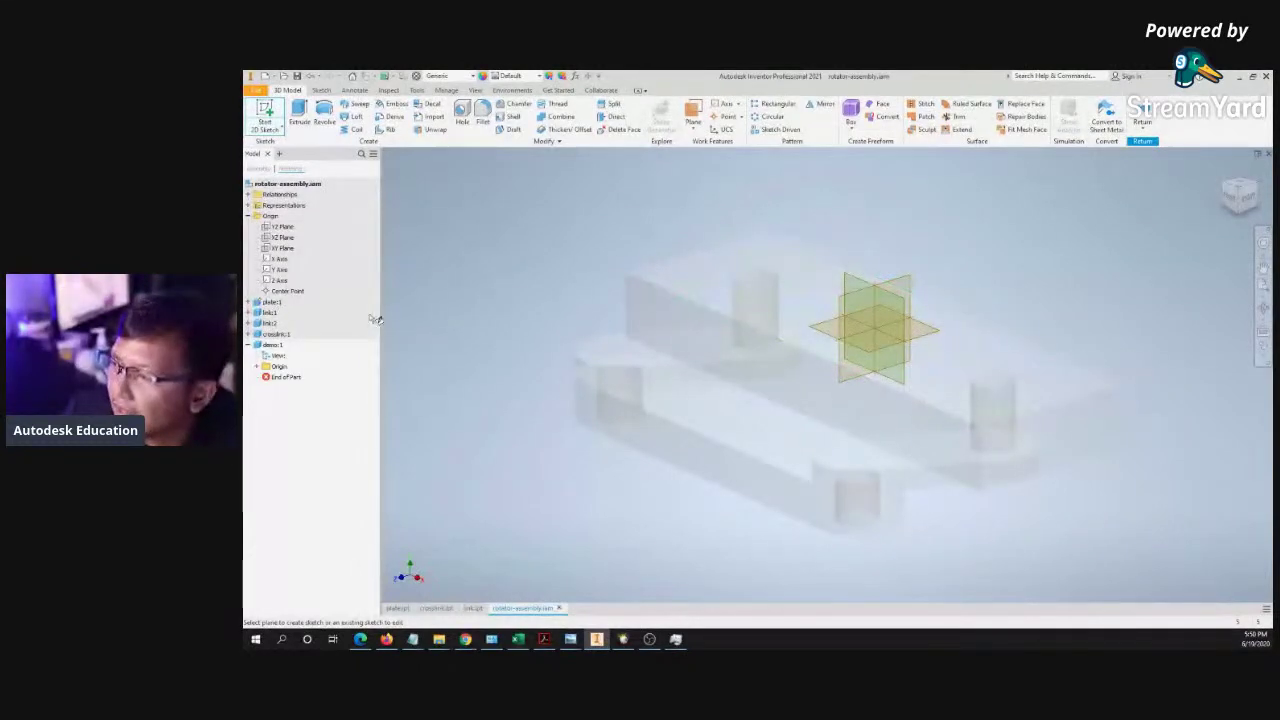
left_click(945, 370)
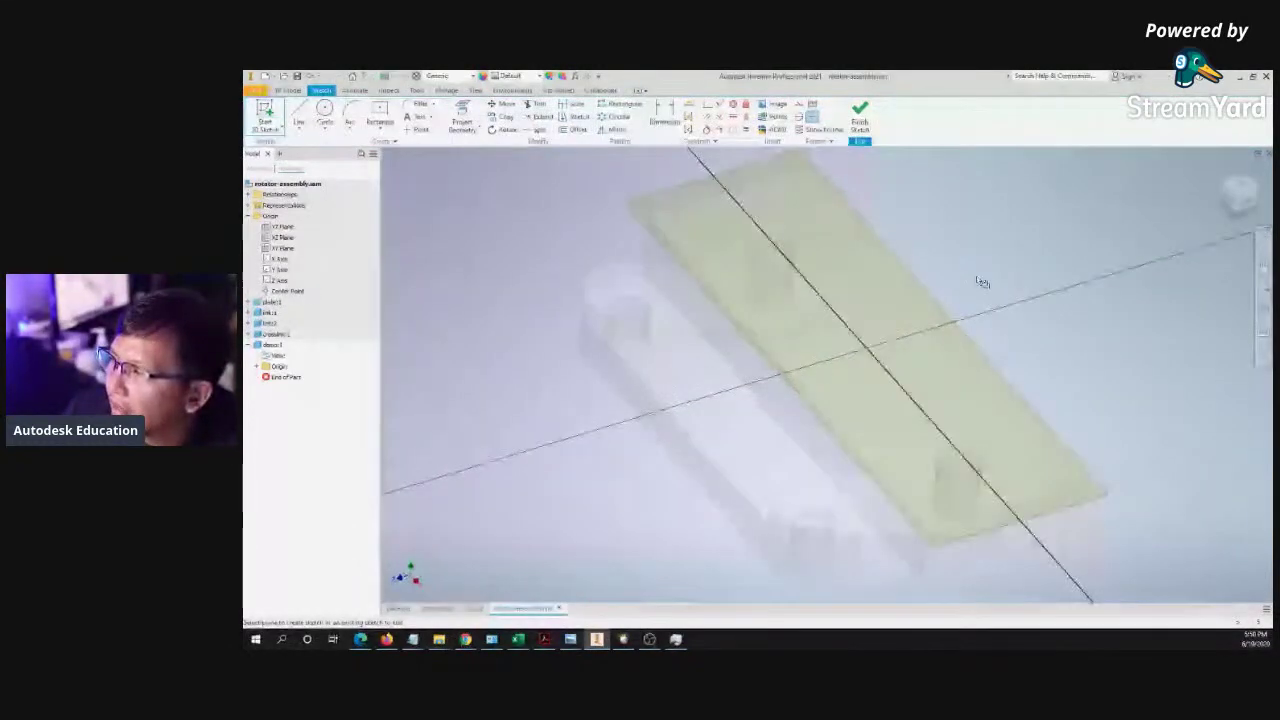
key("F5")
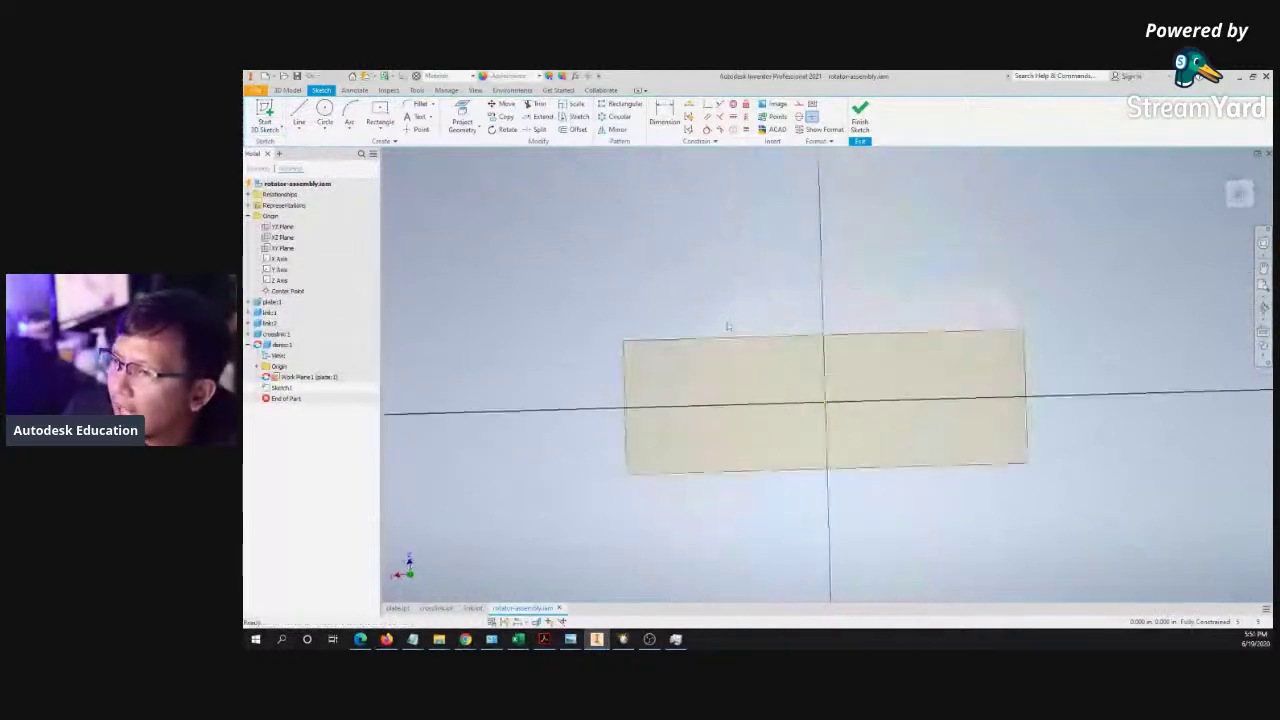
- Project the four outer edges of the plate's face into the demo part's sketch
left_click(462, 120)
mouse_move(660, 344)
middle_mouse_down("shift")
mouse_move(620, 311)
mouse_move(669, 334)
mouse_move(637, 323)
mouse_move(470, 165)
middle_mouse_up("shift")
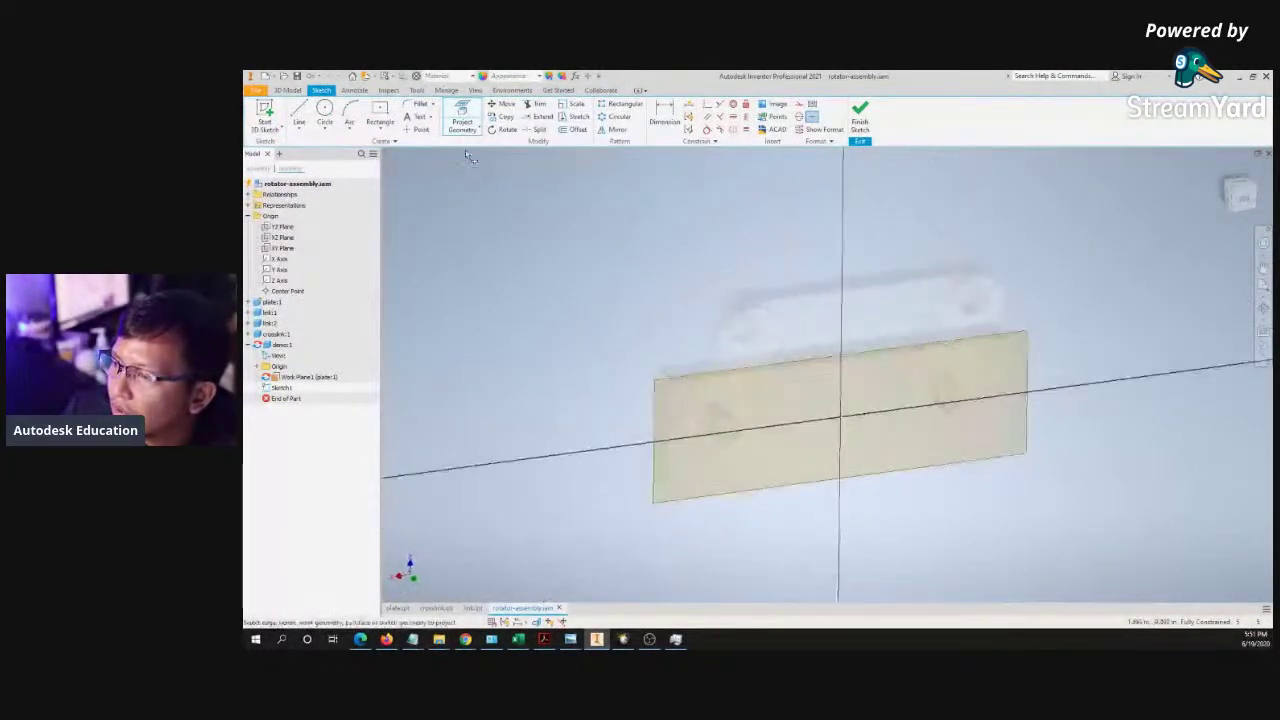
middle_click_drag(676, 371, 860, 373, "shift")
mouse_move(884, 304)
middle_mouse_down("shift")
mouse_move(869, 286)
mouse_move(771, 354)
mouse_move(726, 435)
middle_mouse_up("shift")
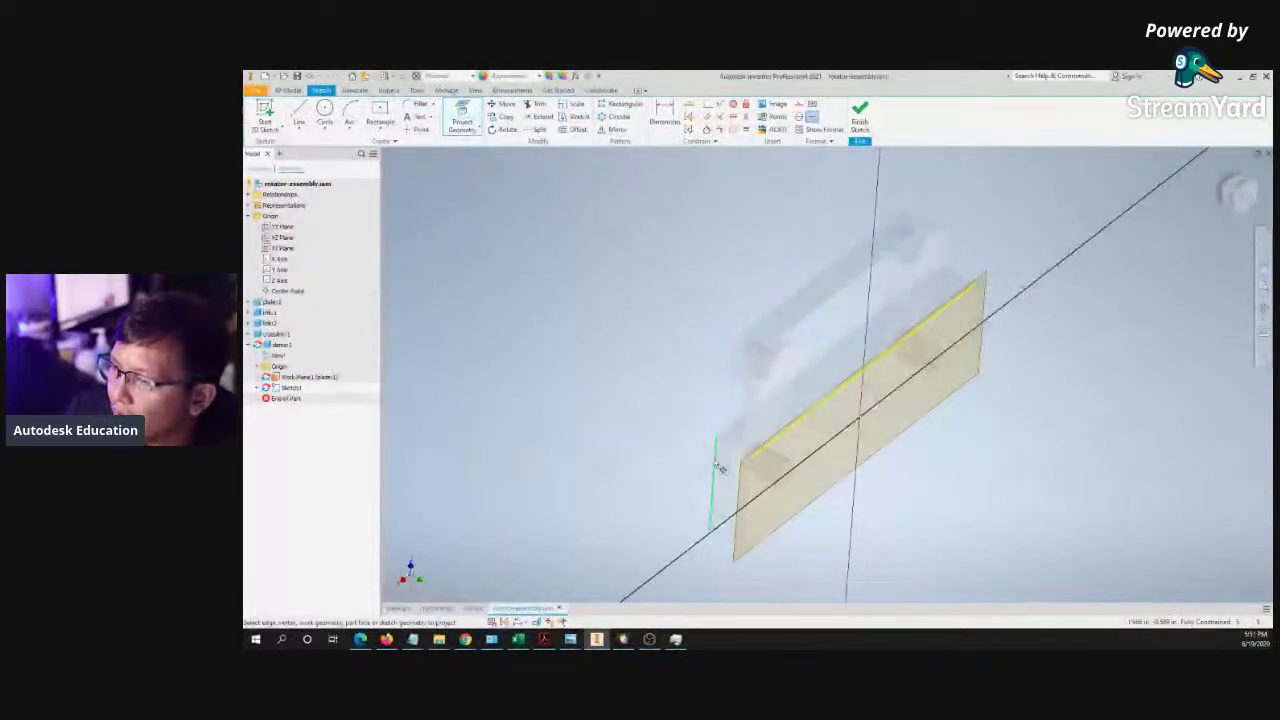
middle_click_drag(792, 455, 620, 363, "shift")
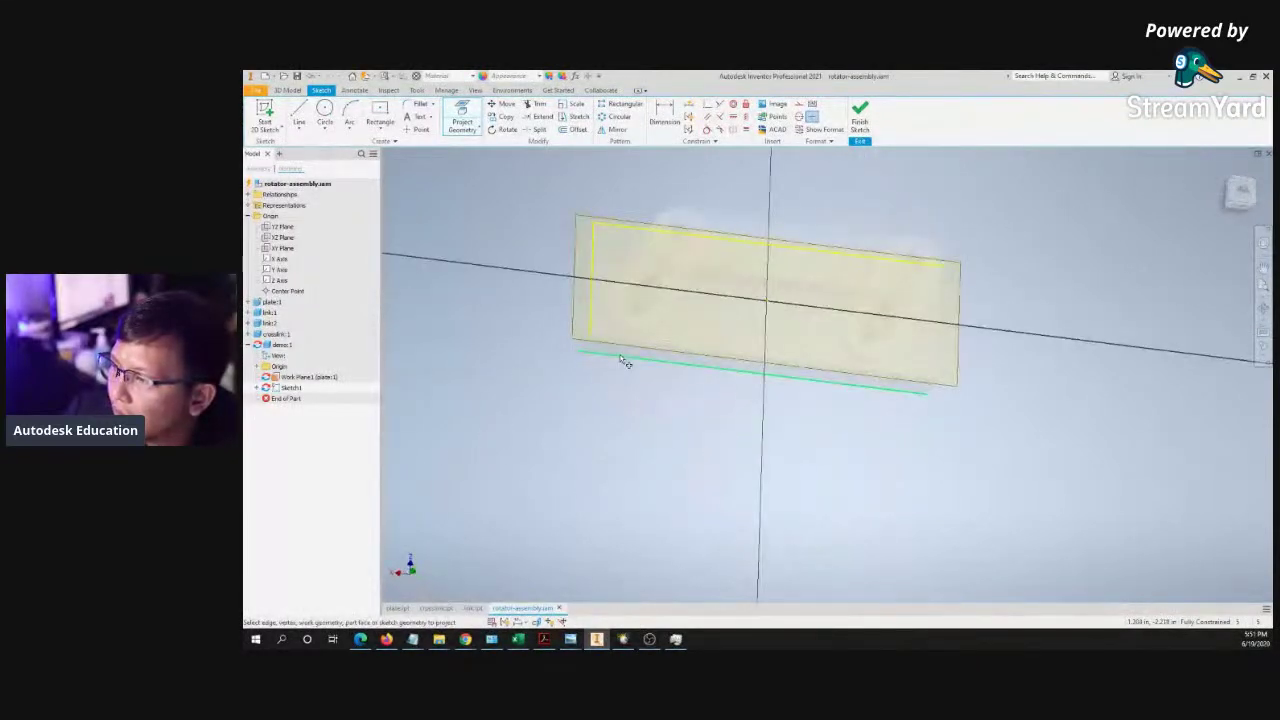
mouse_move(949, 351)
middle_mouse_down("shift")
mouse_move(880, 409)
mouse_move(891, 423)
mouse_move(418, 176)
middle_mouse_up("shift")
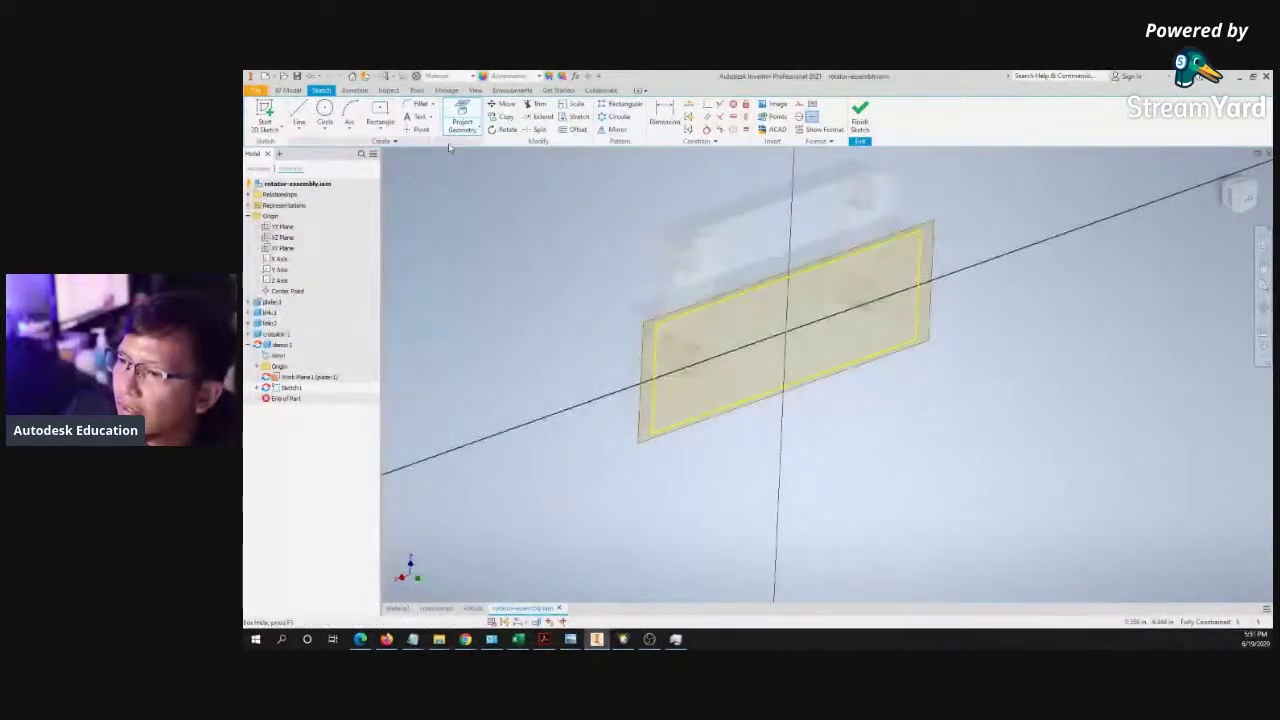
- Offset the projected plate rectangle outward to form a slightly larger outline around the plate's face, and finish the sketch
left_click(474, 128)
left_click(437, 147)
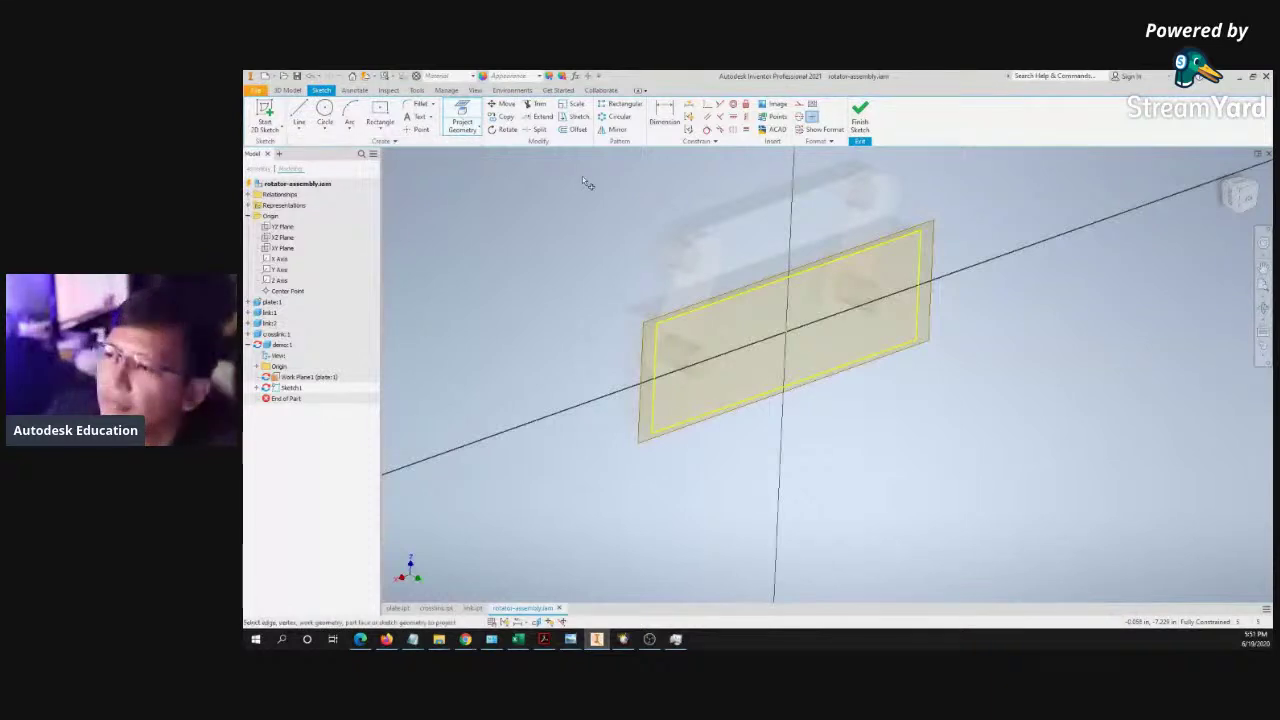
left_click(575, 129)
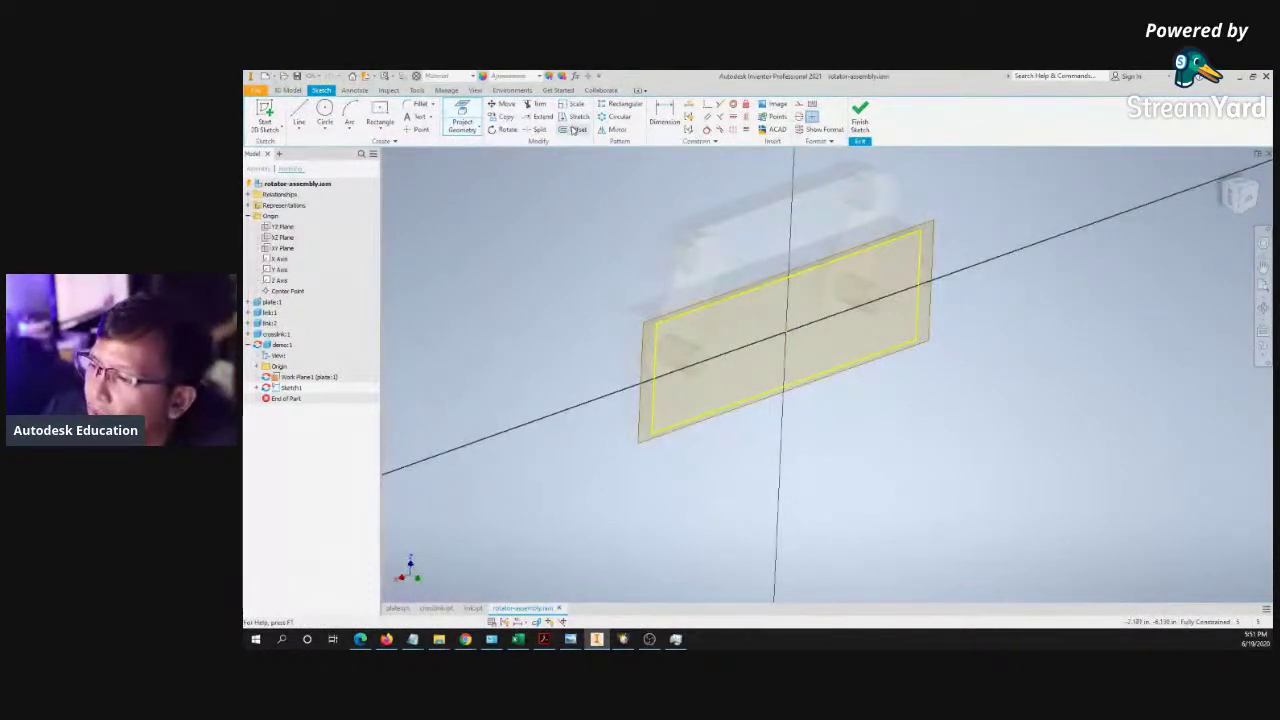
left_click(706, 316)
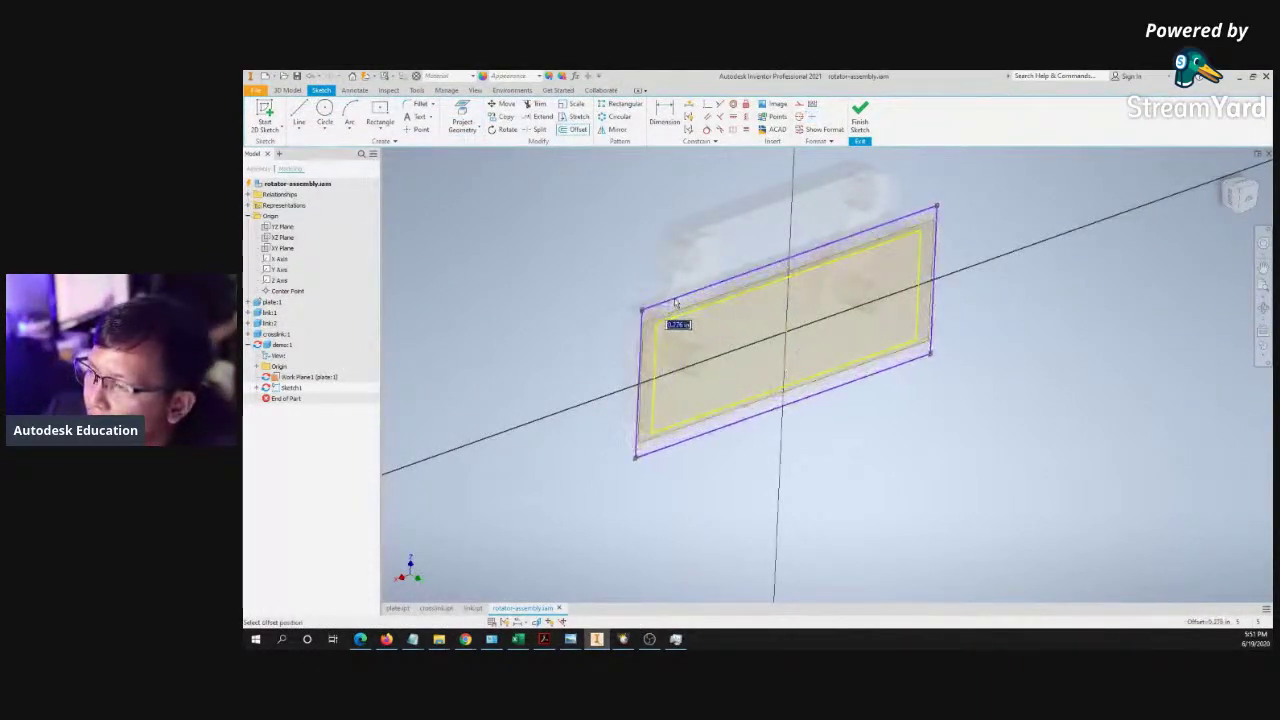
left_click(675, 308)
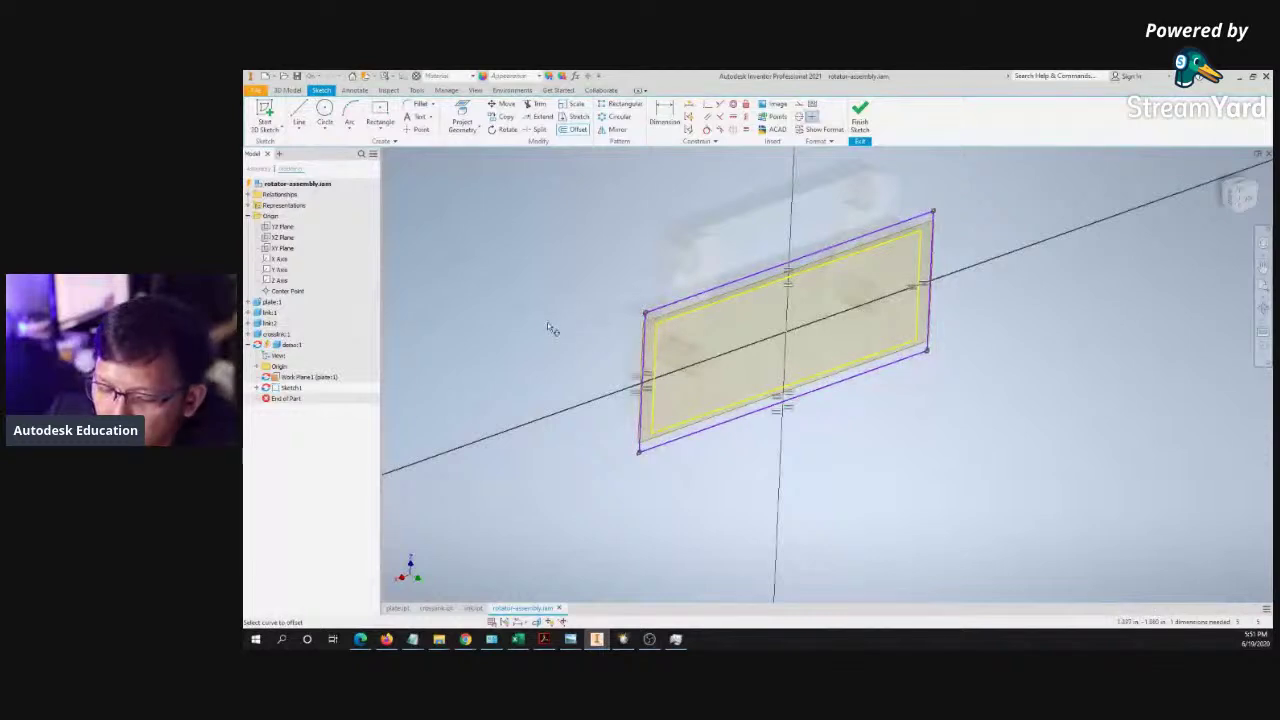
middle_click_drag(551, 331, 544, 312, "shift")
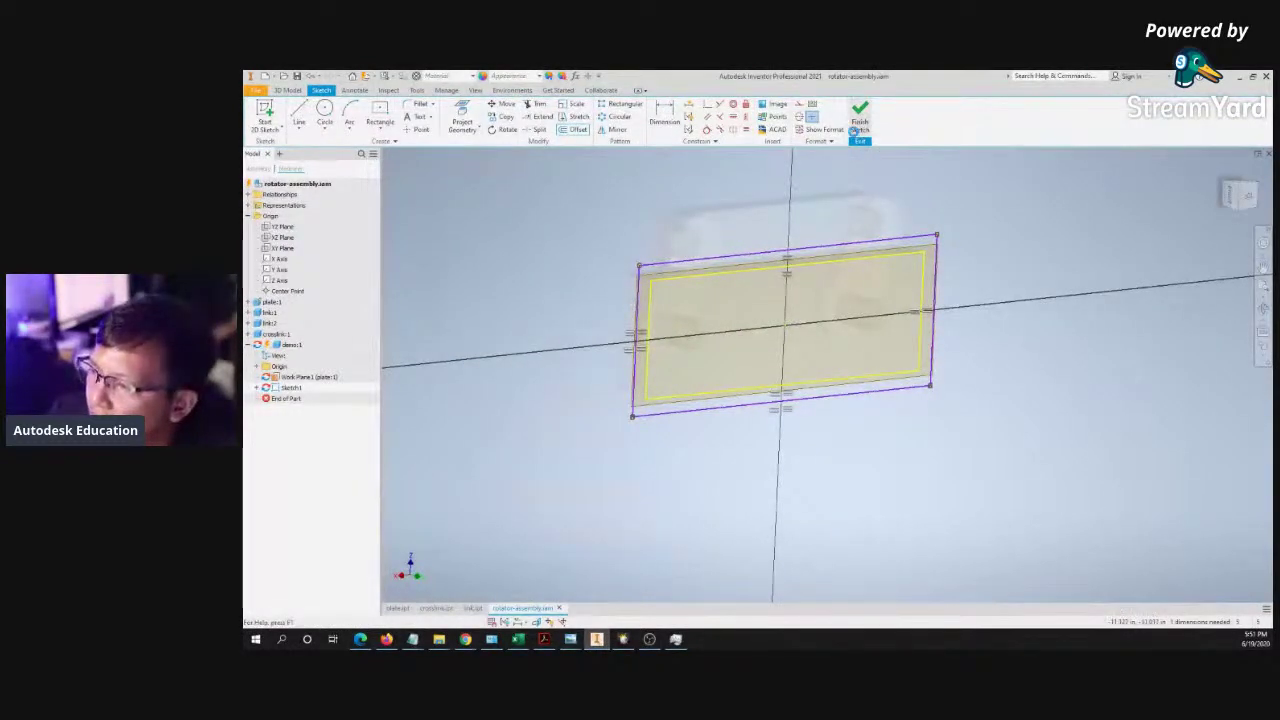
left_click(860, 120)
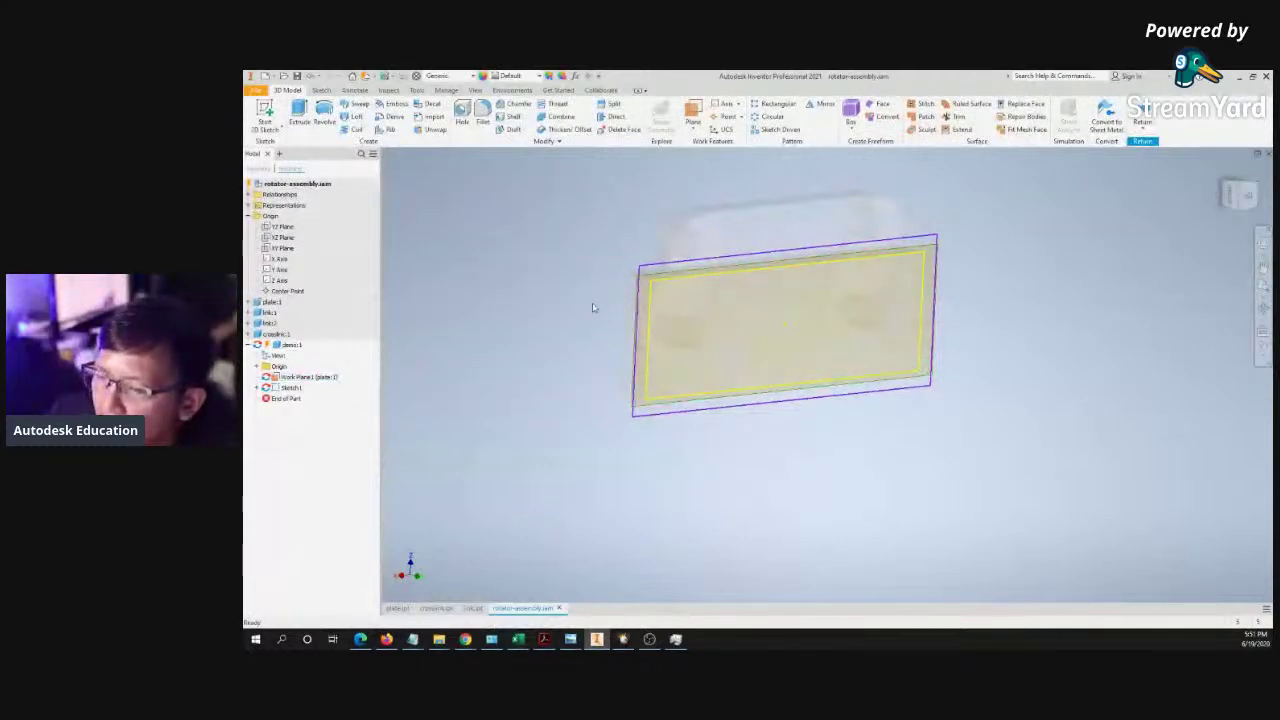
- Reopen the demo part's sketch, draw a center rectangle from the origin to a corner of the projected plate outline, and finish the sketch
mouse_move(668, 350)
middle_mouse_down("shift")
mouse_move(731, 371)
mouse_move(740, 391)
mouse_move(760, 385)
middle_mouse_up("shift")
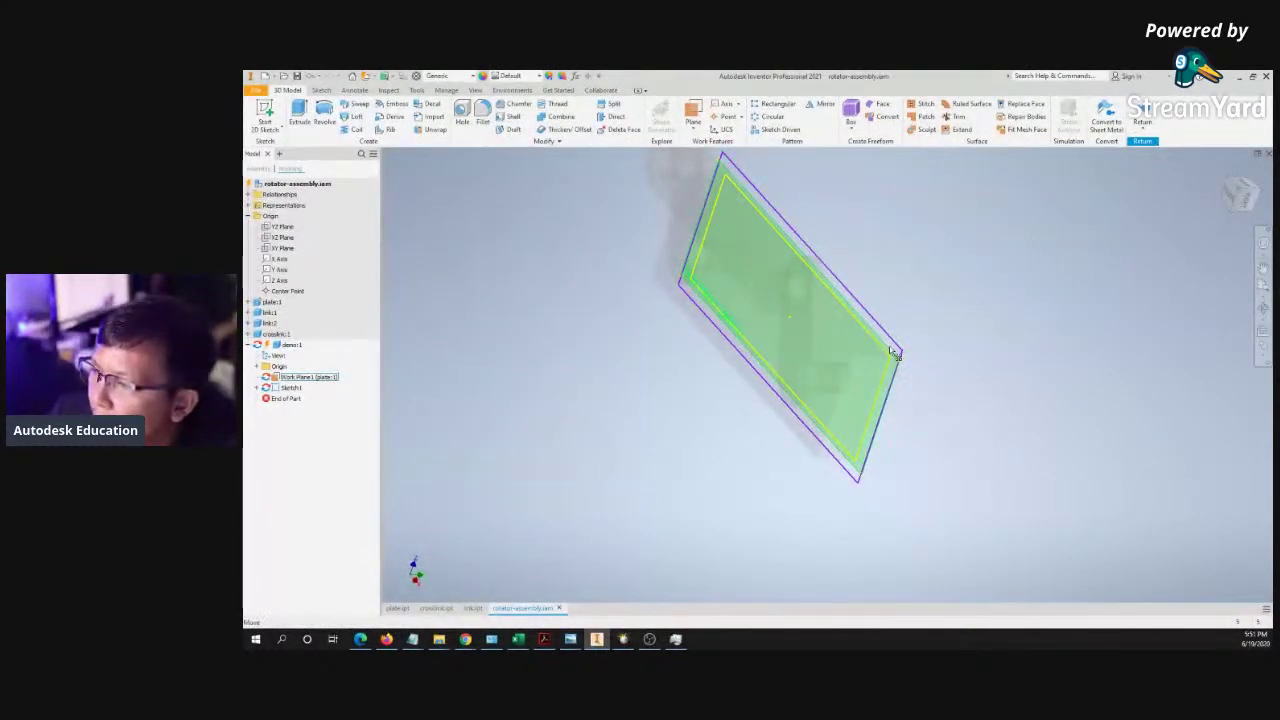
middle_click_drag(890, 351, 750, 271, "shift")
scroll(727, 255, "down", 5)
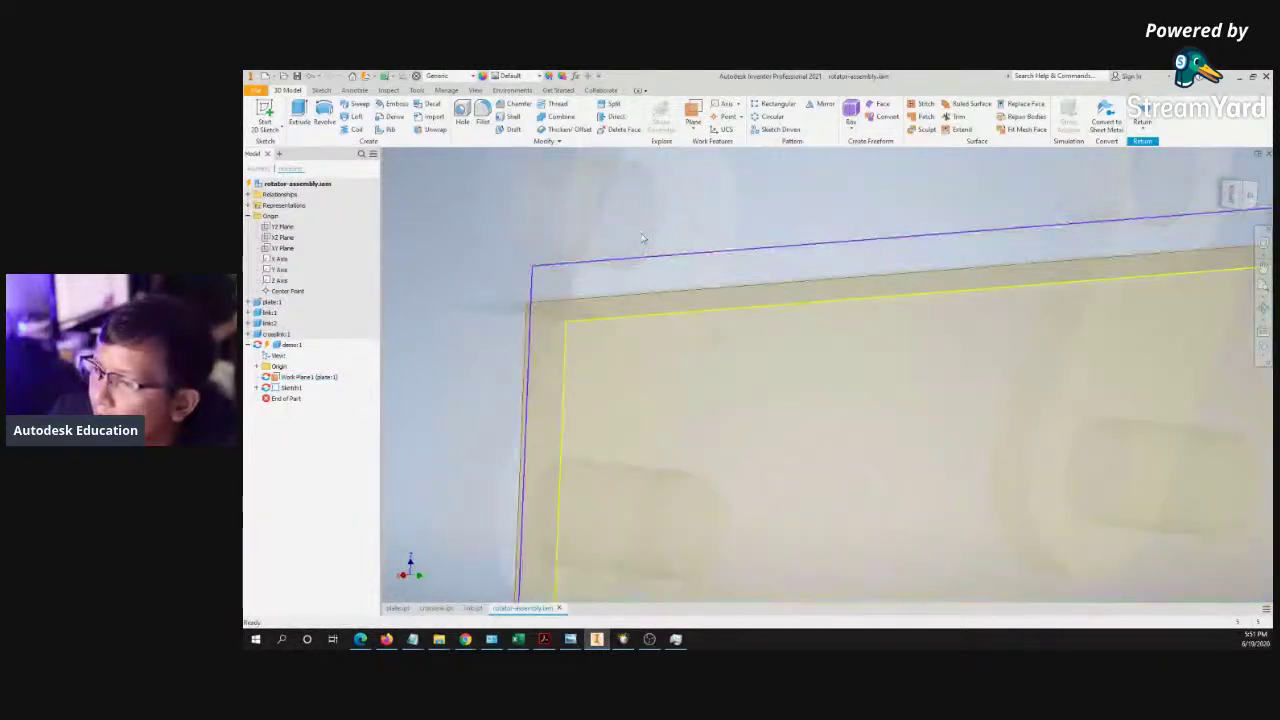
scroll(643, 240, "down", 5)
right_click(290, 387)
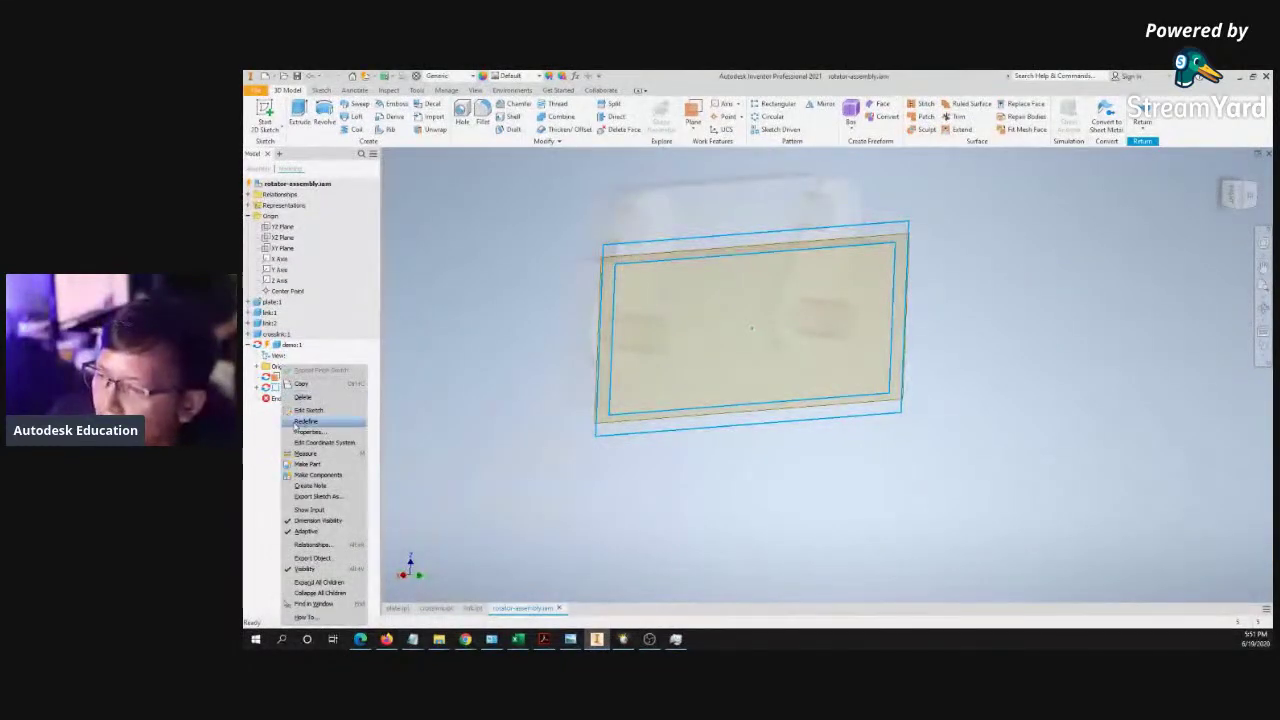
left_click(308, 410)
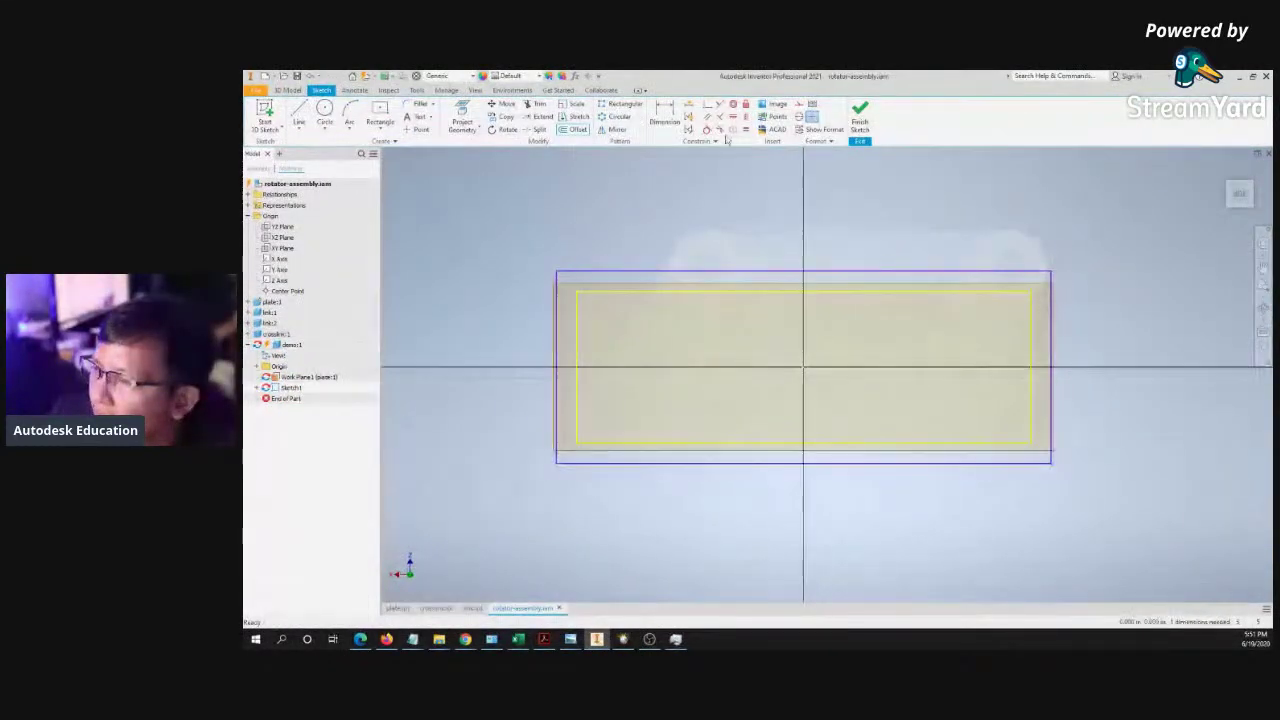
left_click(380, 118)
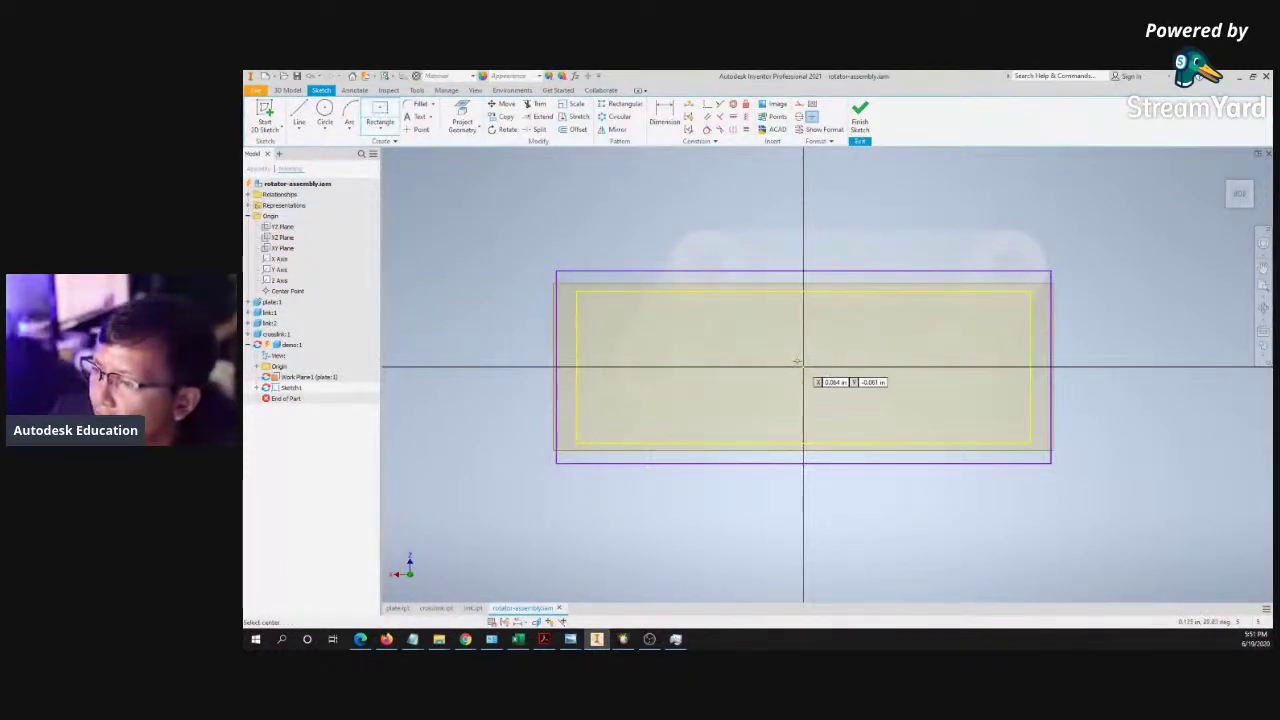
left_click(803, 367)
left_click(576, 292)
left_click(860, 115)
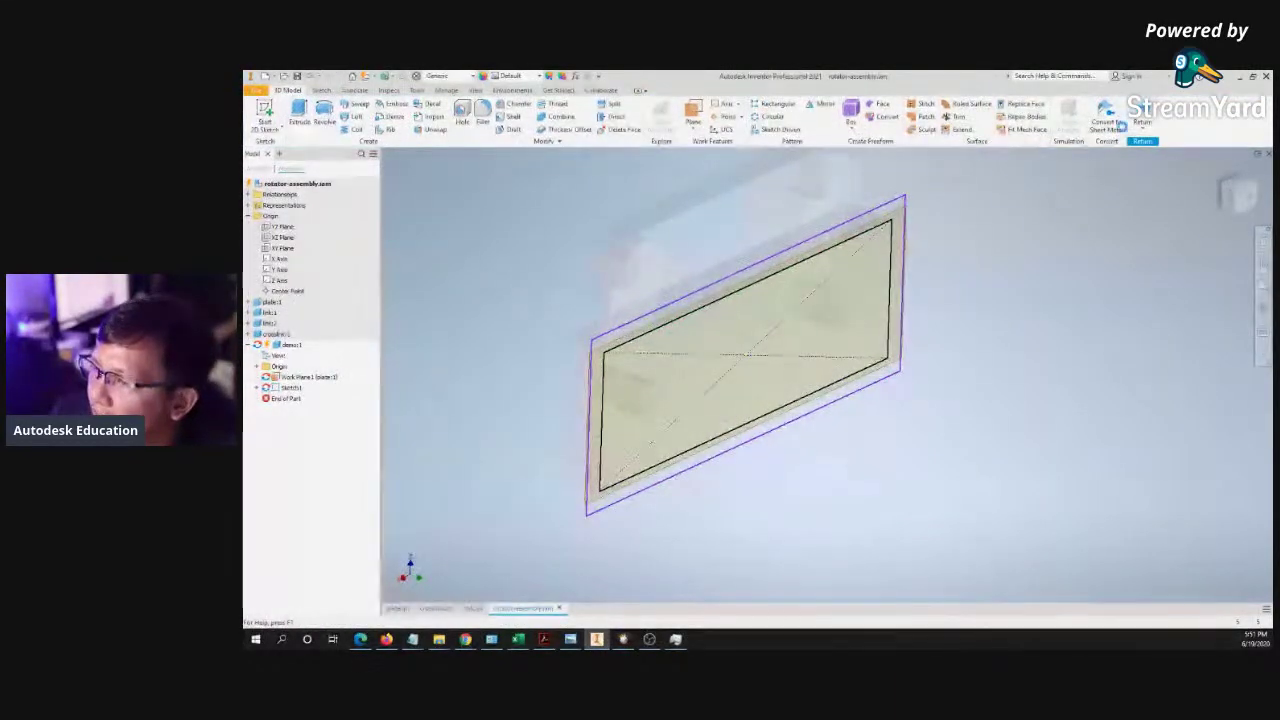
- Return to the assembly and hide the demo part's work plane on the plate's face
left_click(1143, 115)
key("s")
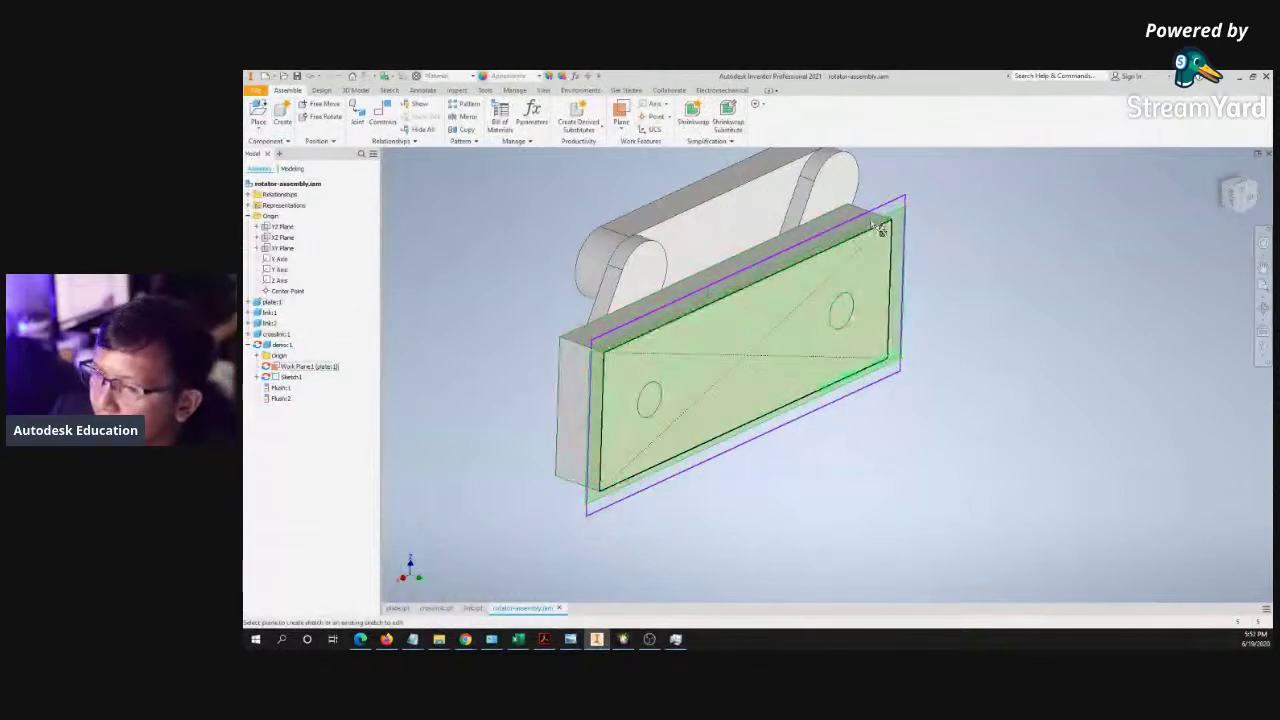
right_click(295, 369)
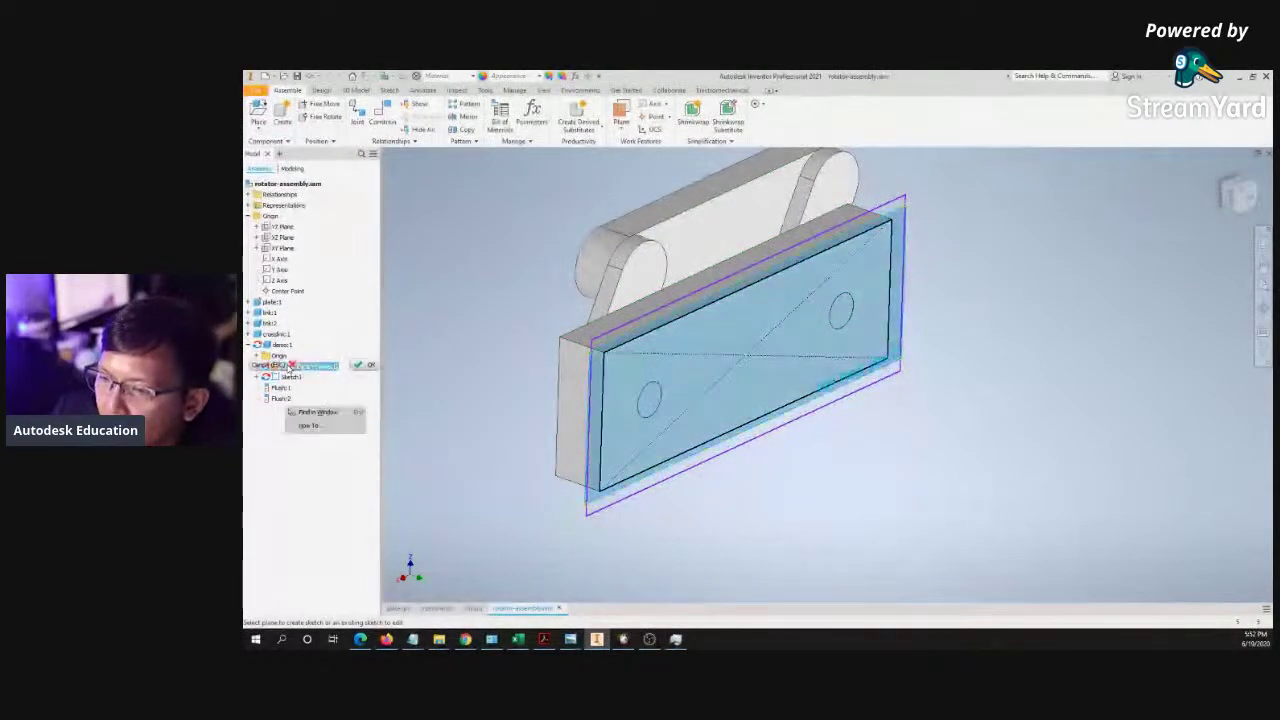
key("Escape")
middle_click_drag(503, 391, 559, 399)
right_click(303, 368)
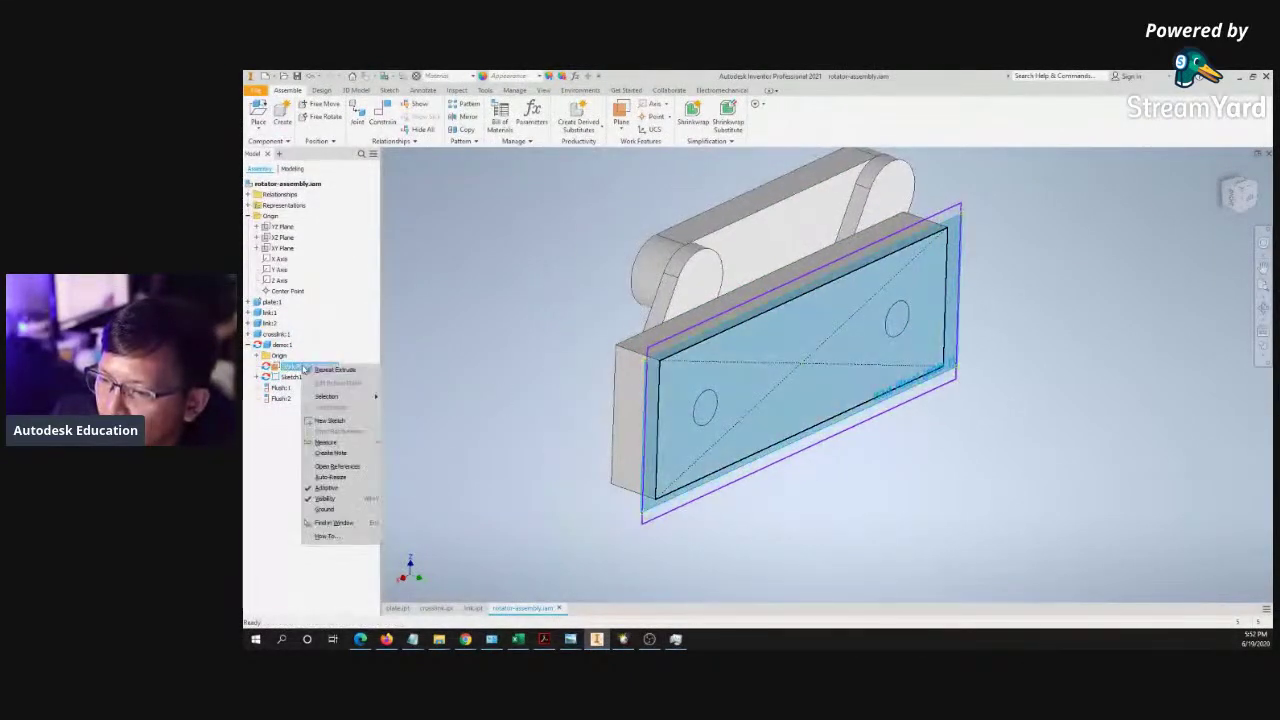
left_click(320, 500)
left_click(713, 333)
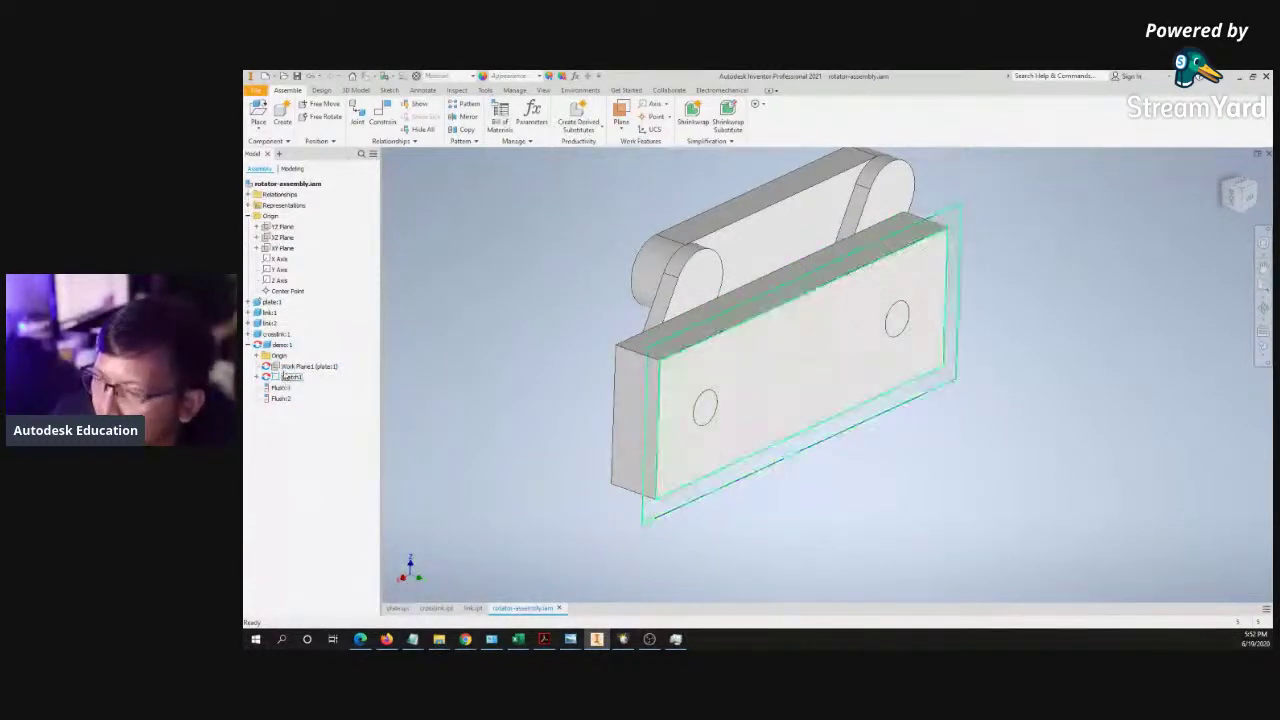
- Expand the demo part's sketch to list its references, and activate the demo part for in-place editing
key("s")
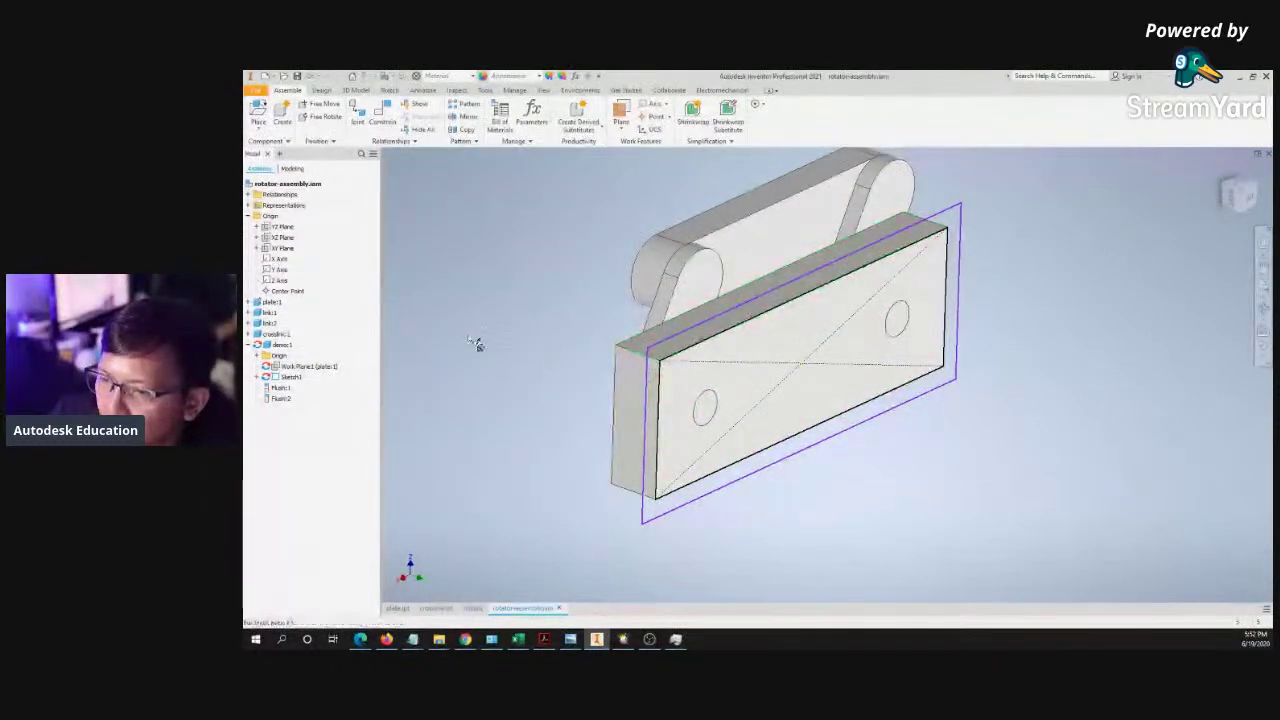
left_click(257, 377)
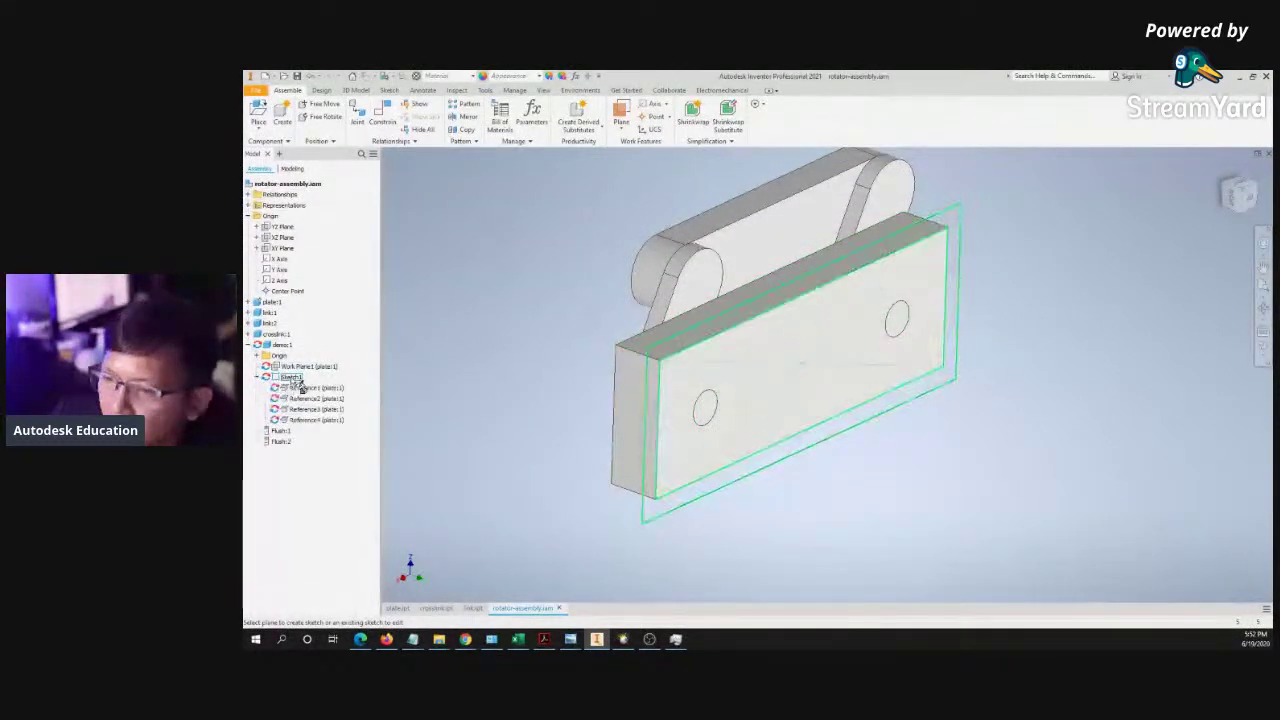
key("Escape")
left_click(275, 345)
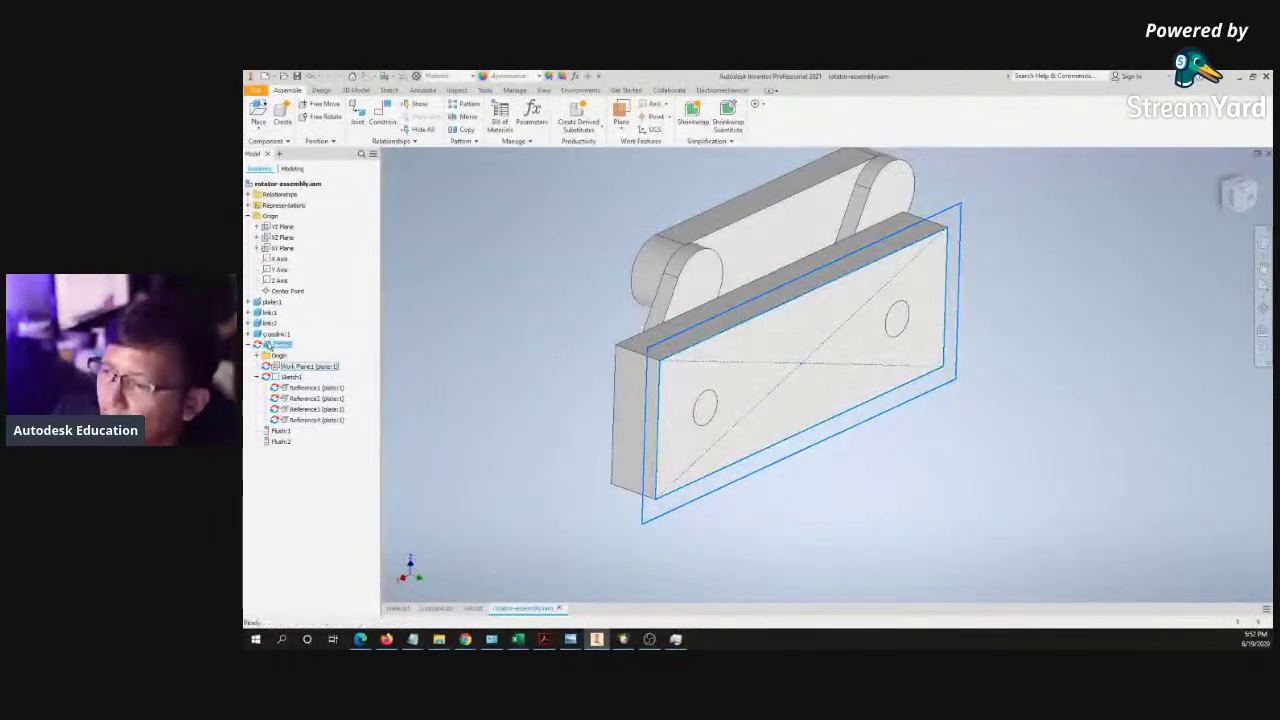
double_click(268, 344)
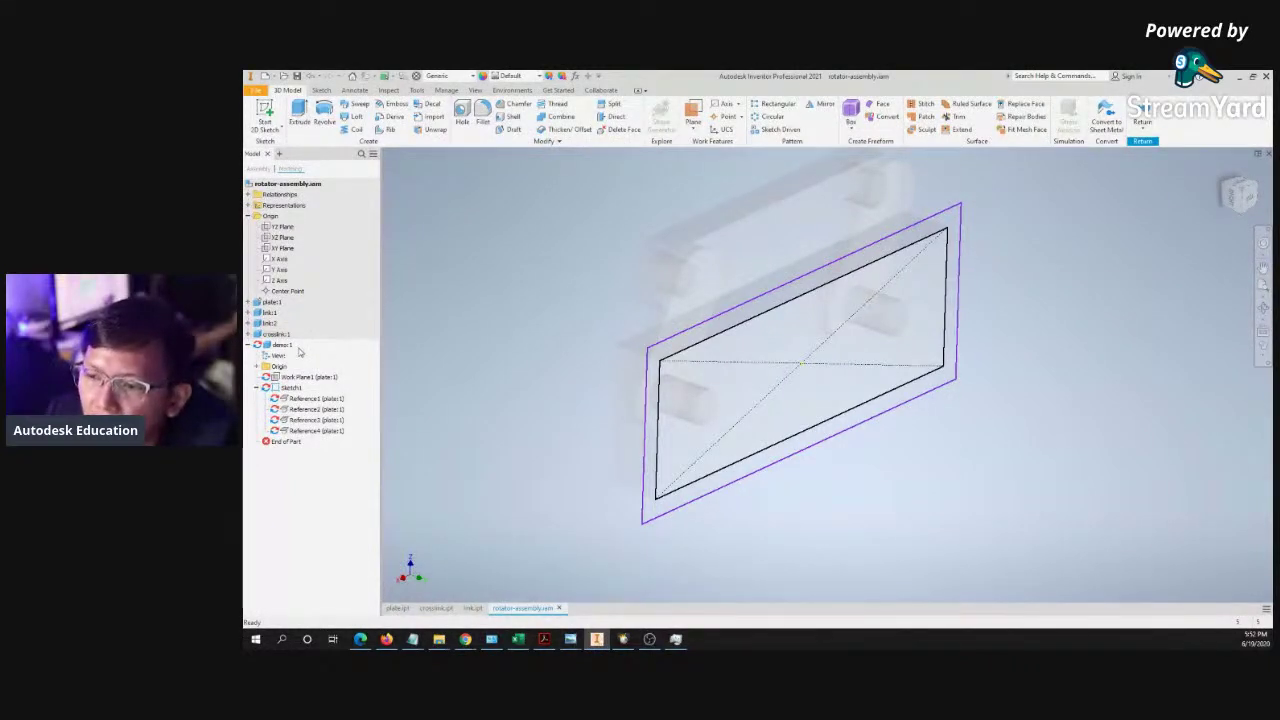
right_click(268, 348)
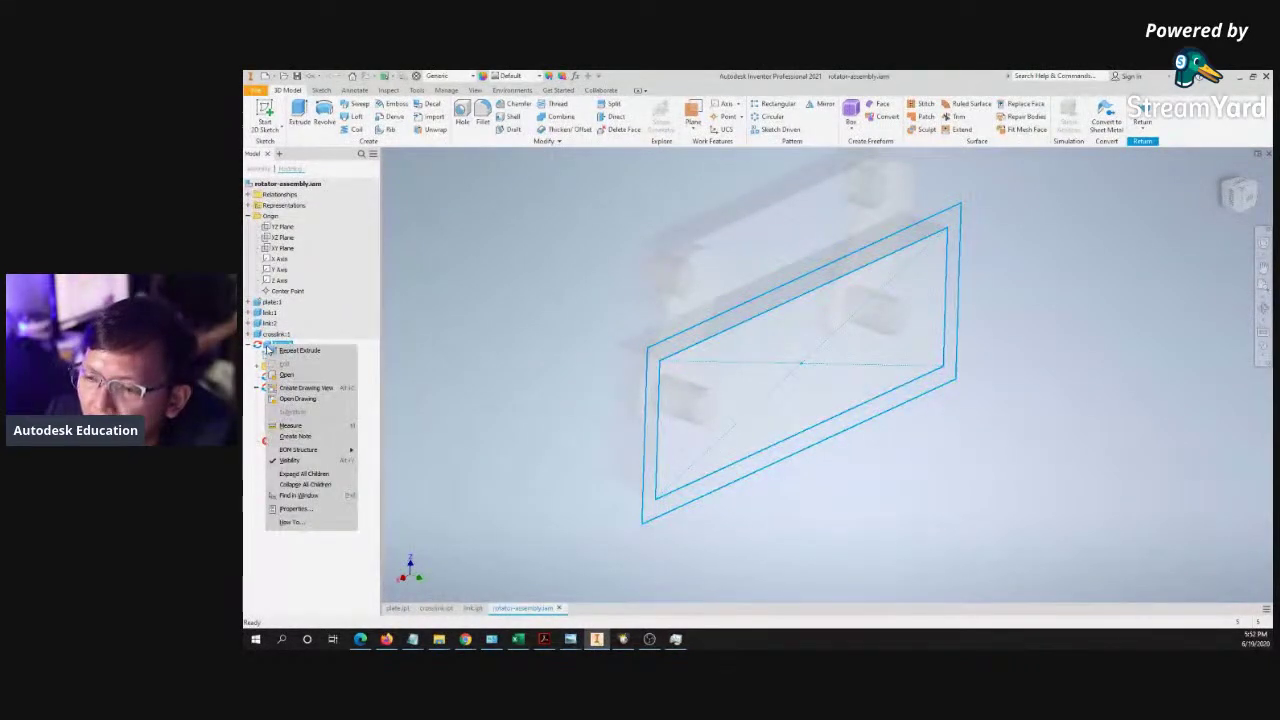
left_click(469, 369)
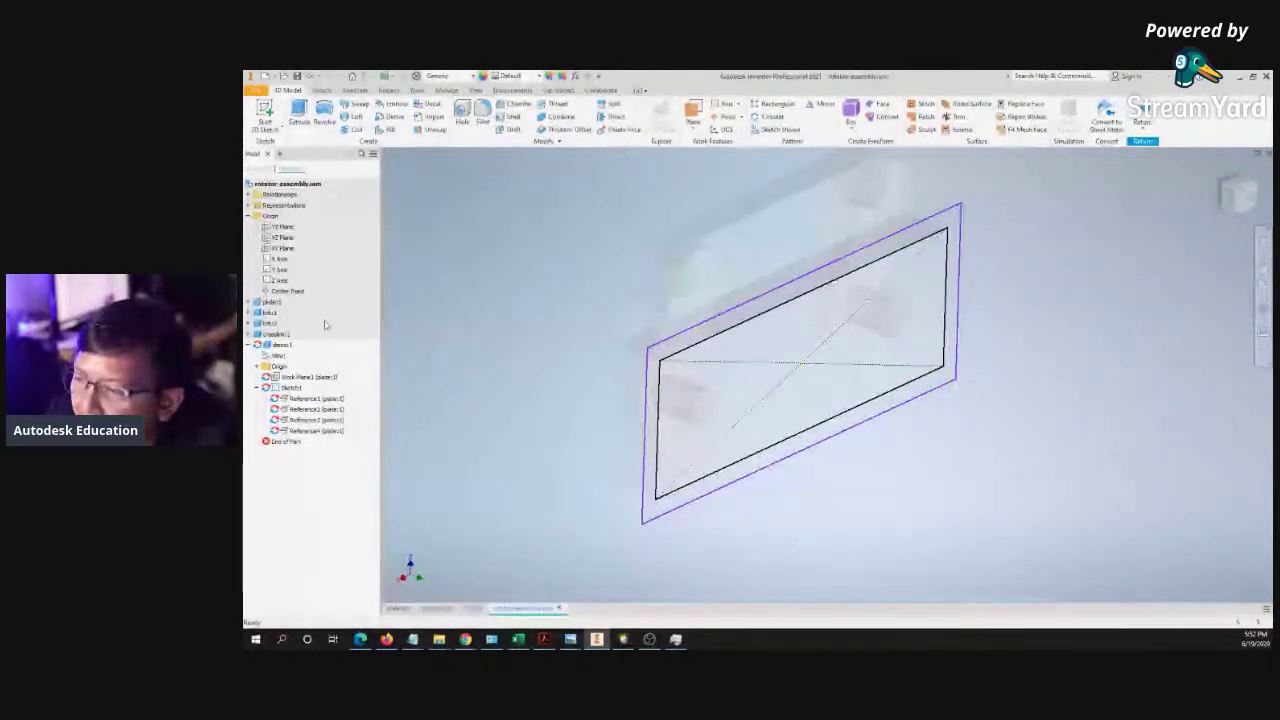
- Extrude the frame profile between the two rectangles 0.3125 in toward the links around the plate, and return to the assembly
key("e")
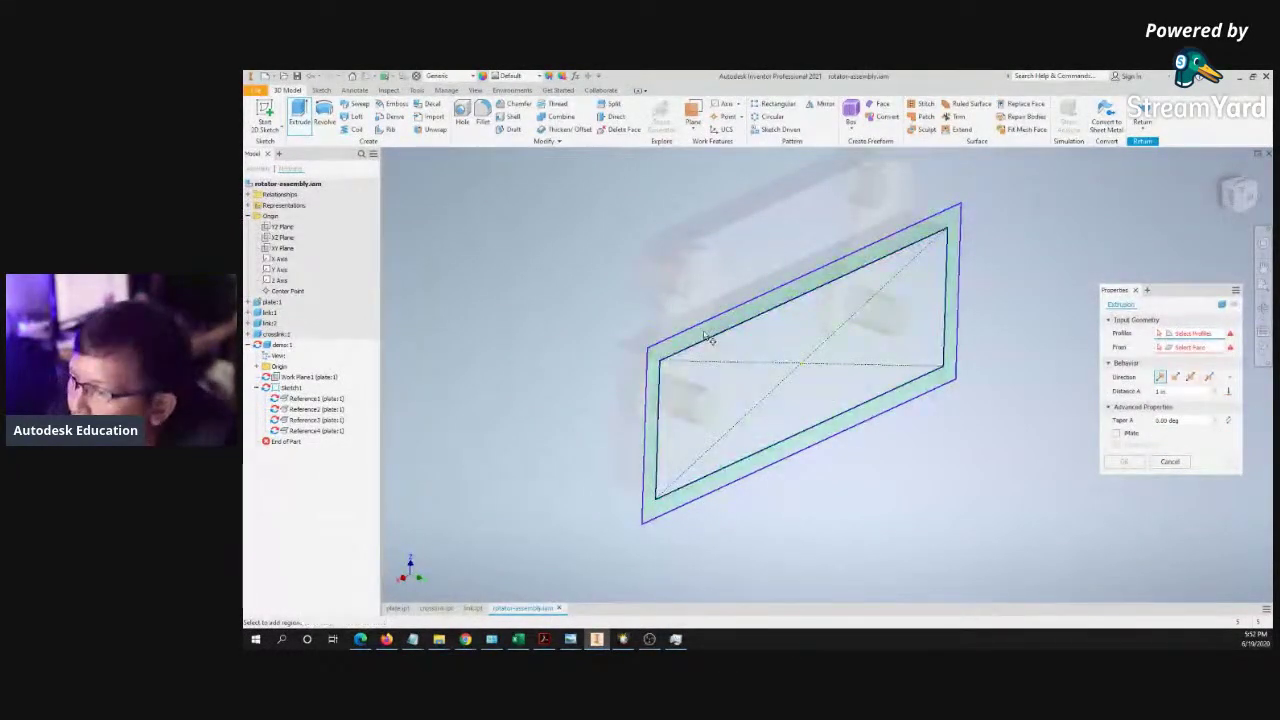
left_click(900, 395)
left_click_drag(906, 413, 801, 370)
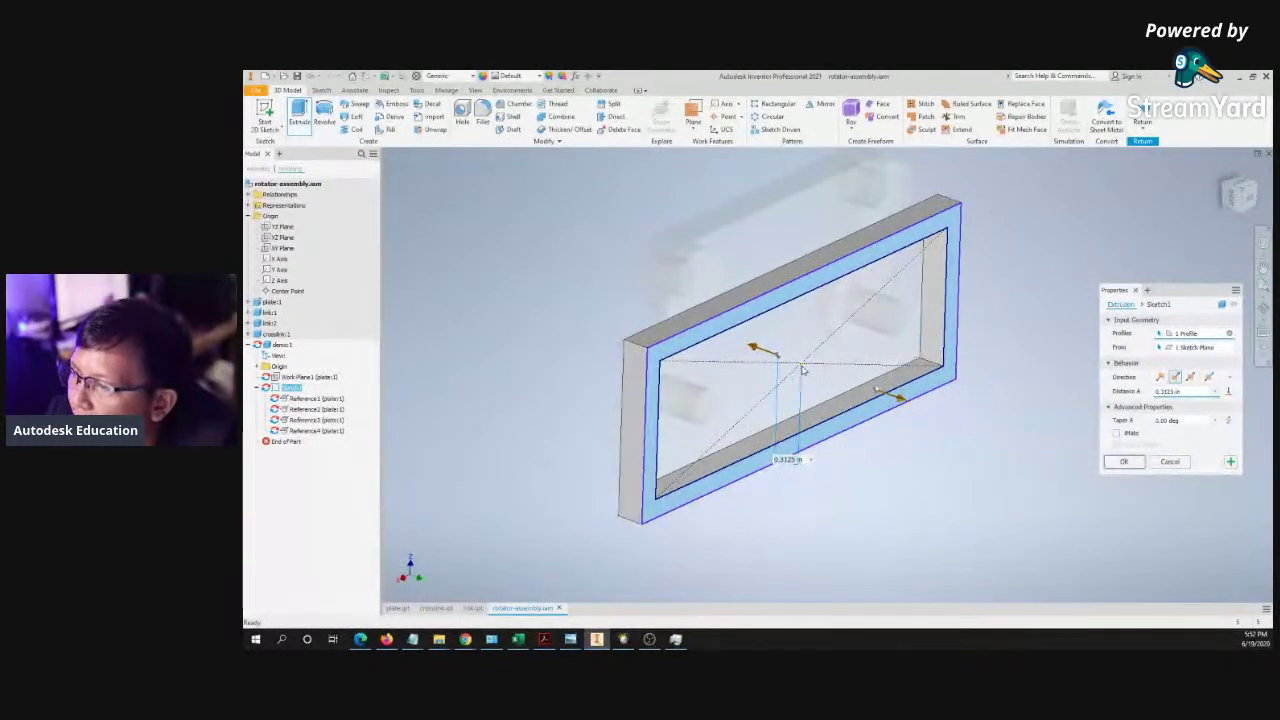
middle_click_drag(793, 378, 840, 405, "shift")
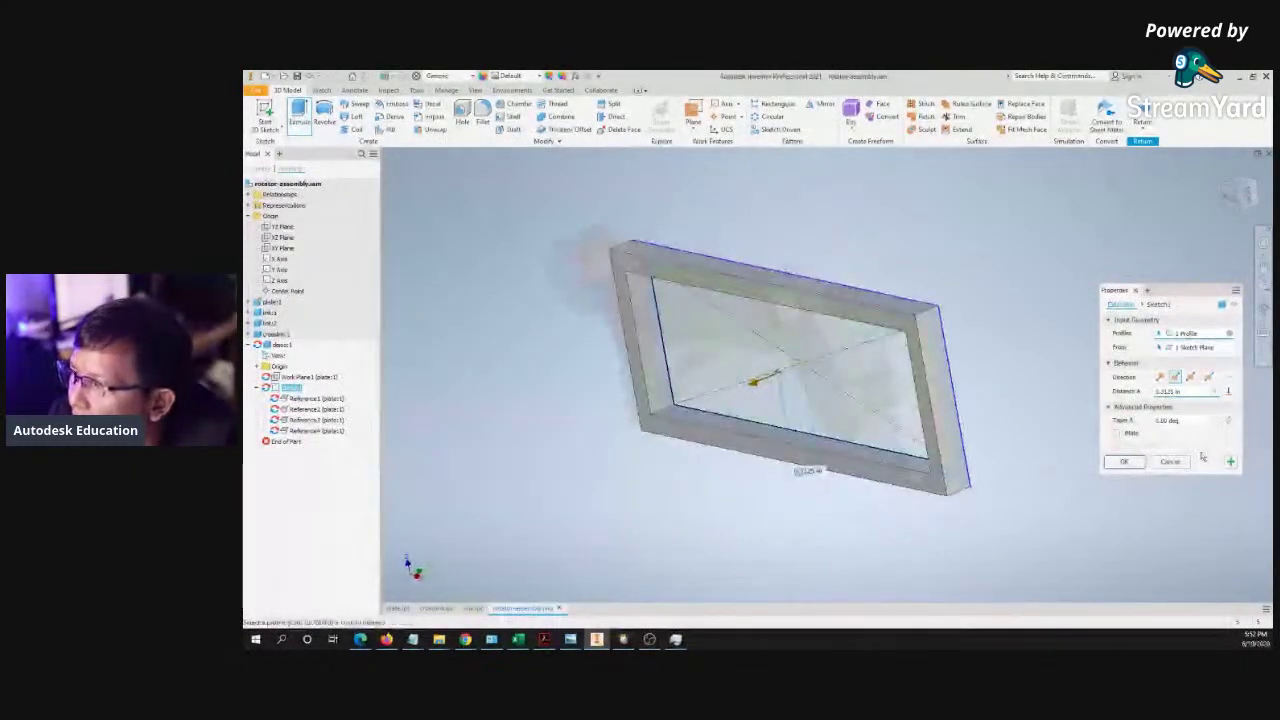
left_click(1124, 462)
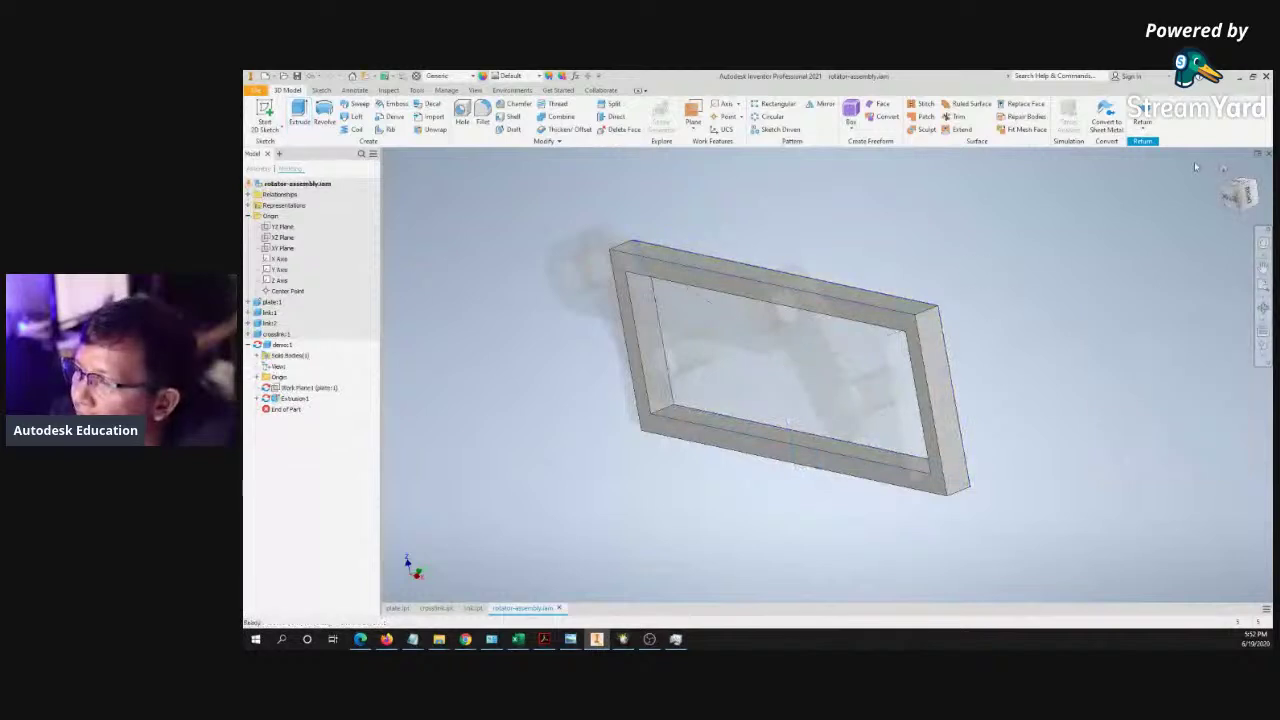
left_click(1140, 122)
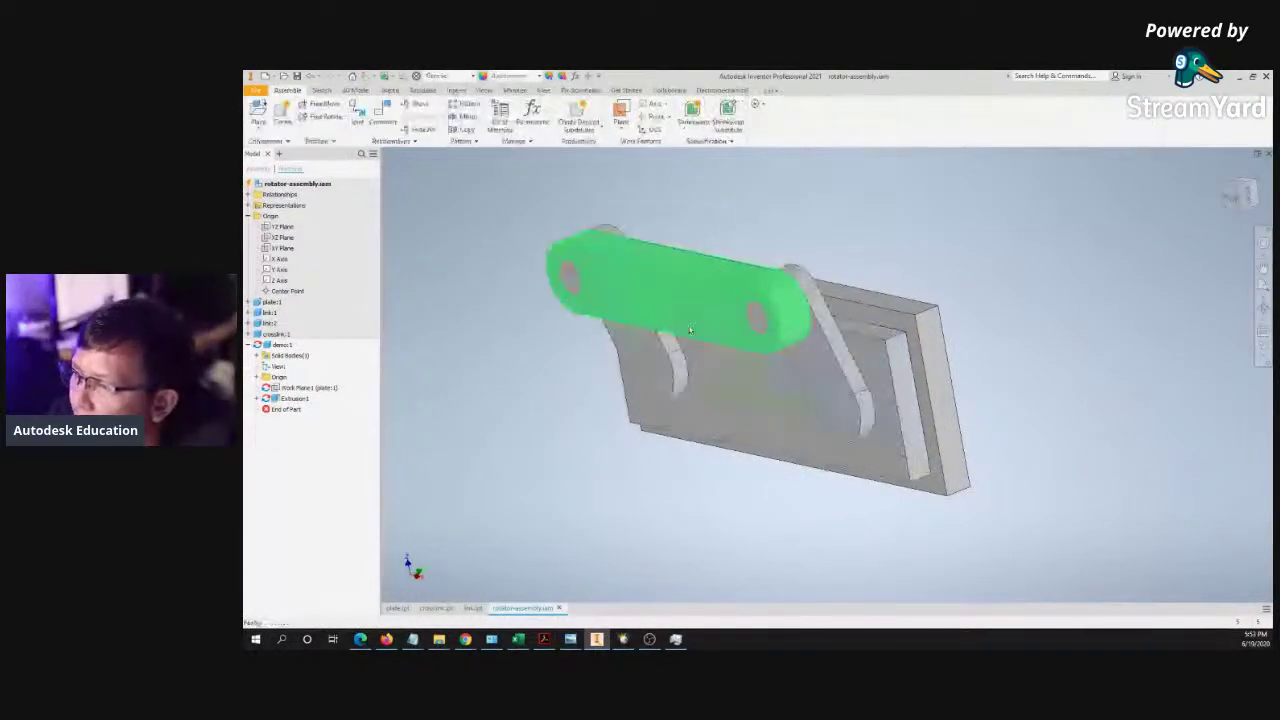
- Inspect how the demo frame fits around the plate from both sides, highlight the plate, and restore the home view
middle_click_drag(710, 295, 694, 357, "shift")
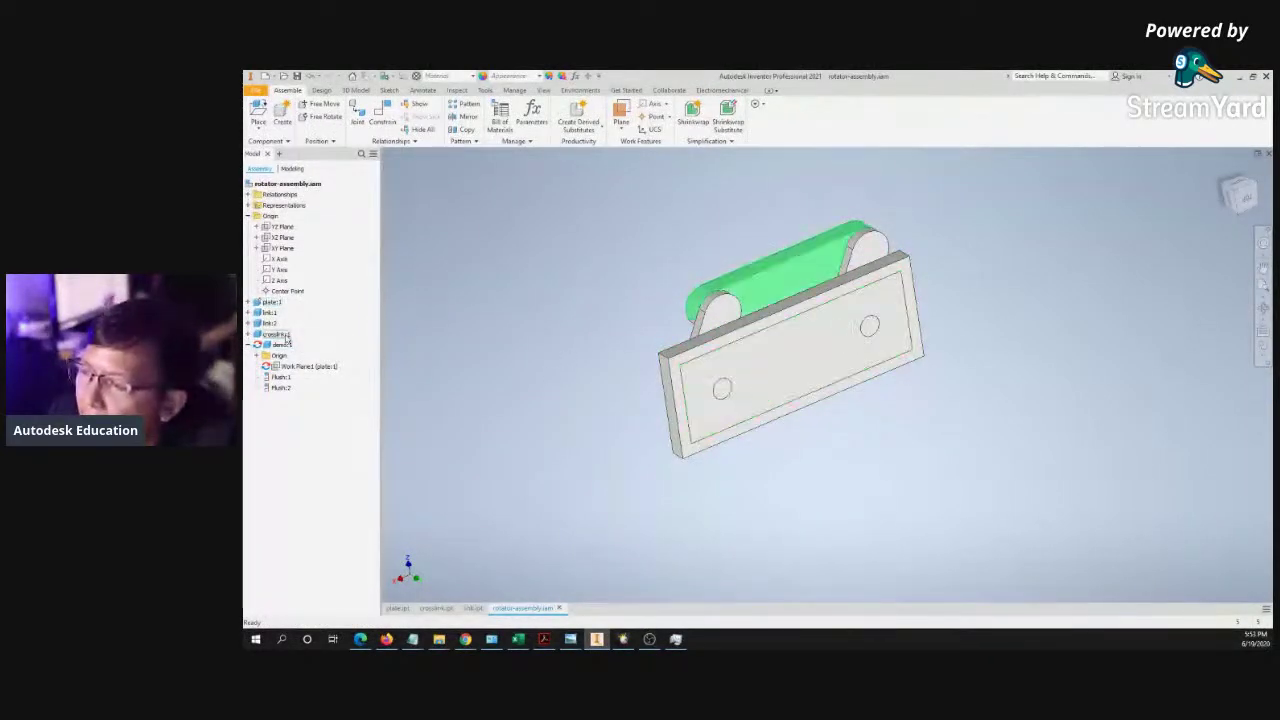
middle_click_drag(530, 334, 760, 320, "shift")
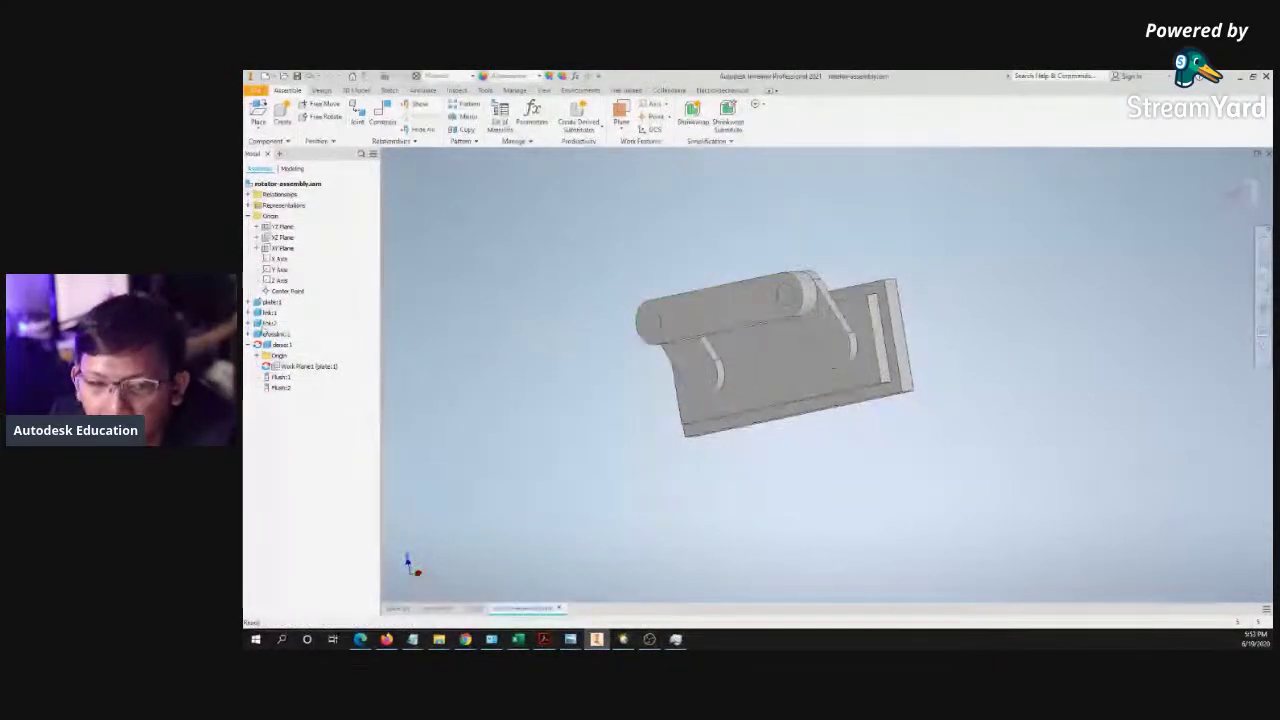
left_click(270, 302)
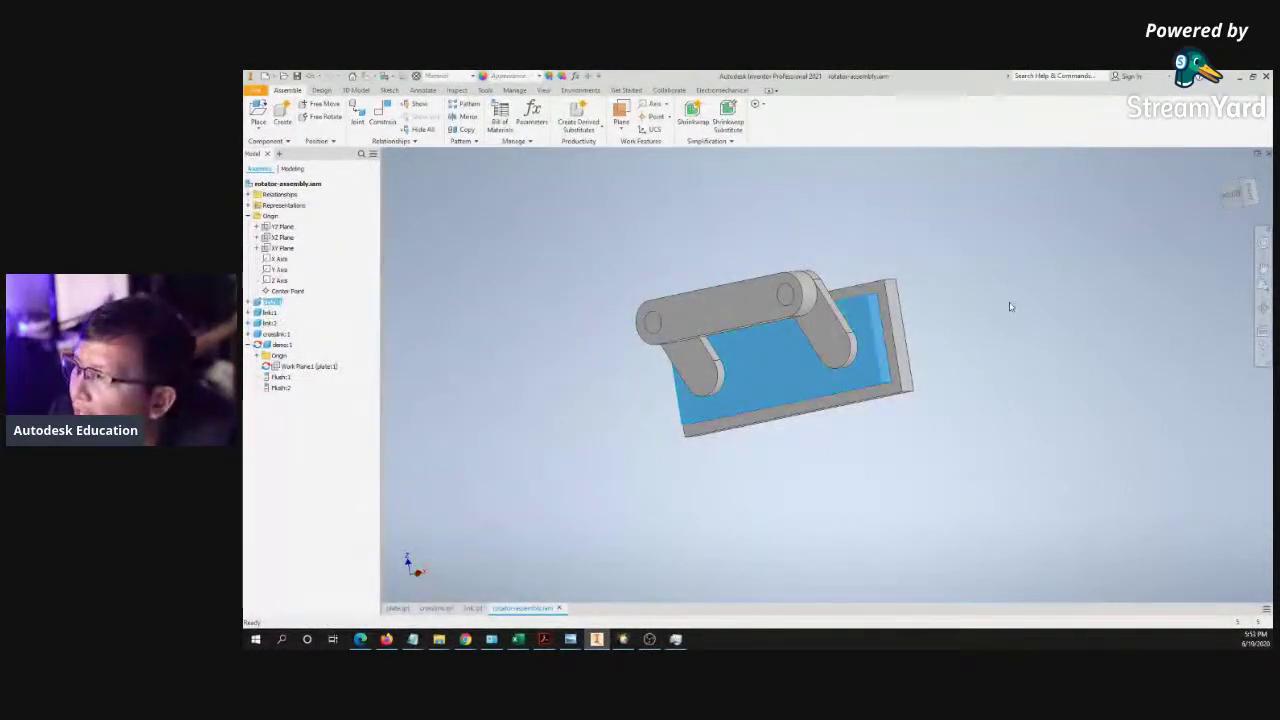
left_click(1160, 274)
left_click(1222, 172)
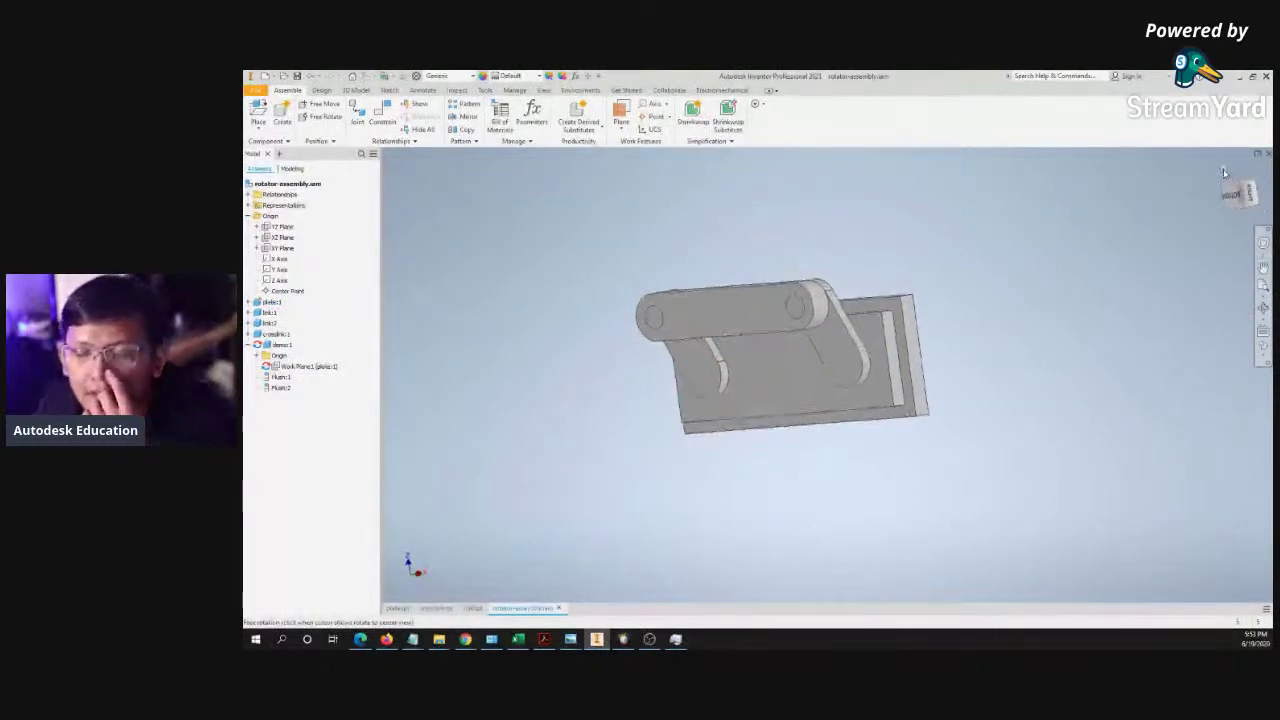
left_click(1224, 172)
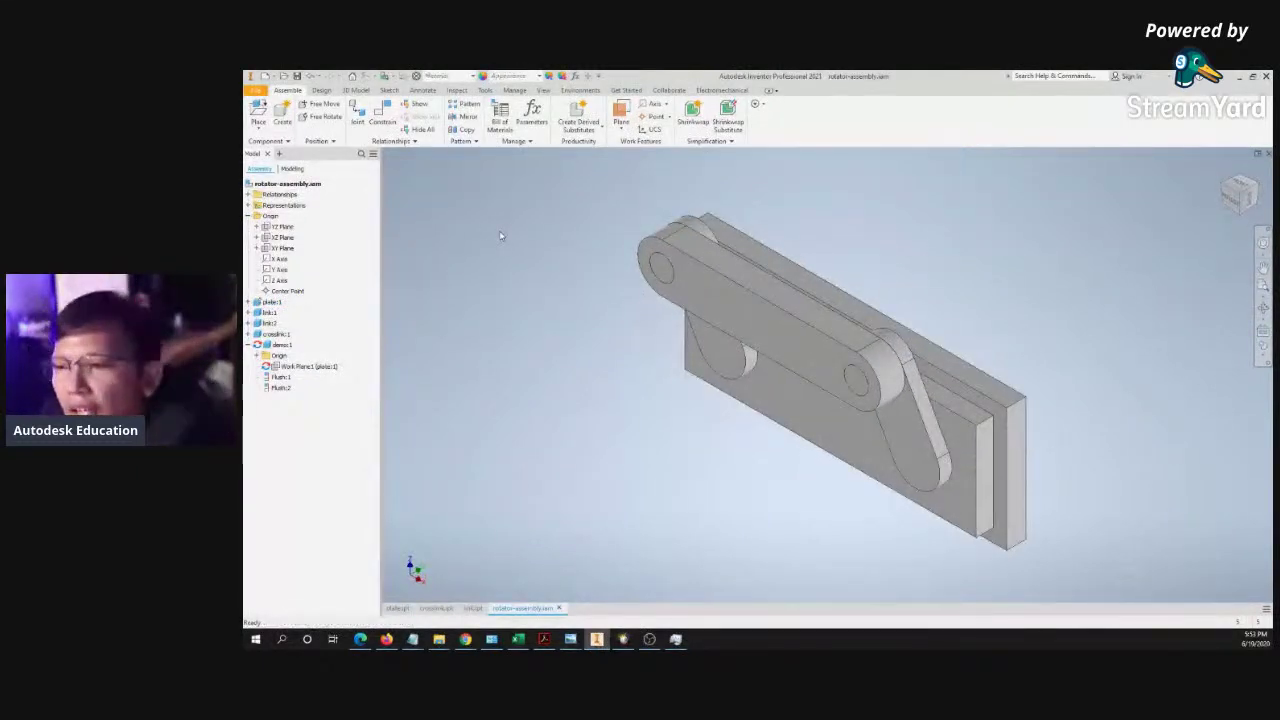
left_click(643, 240)
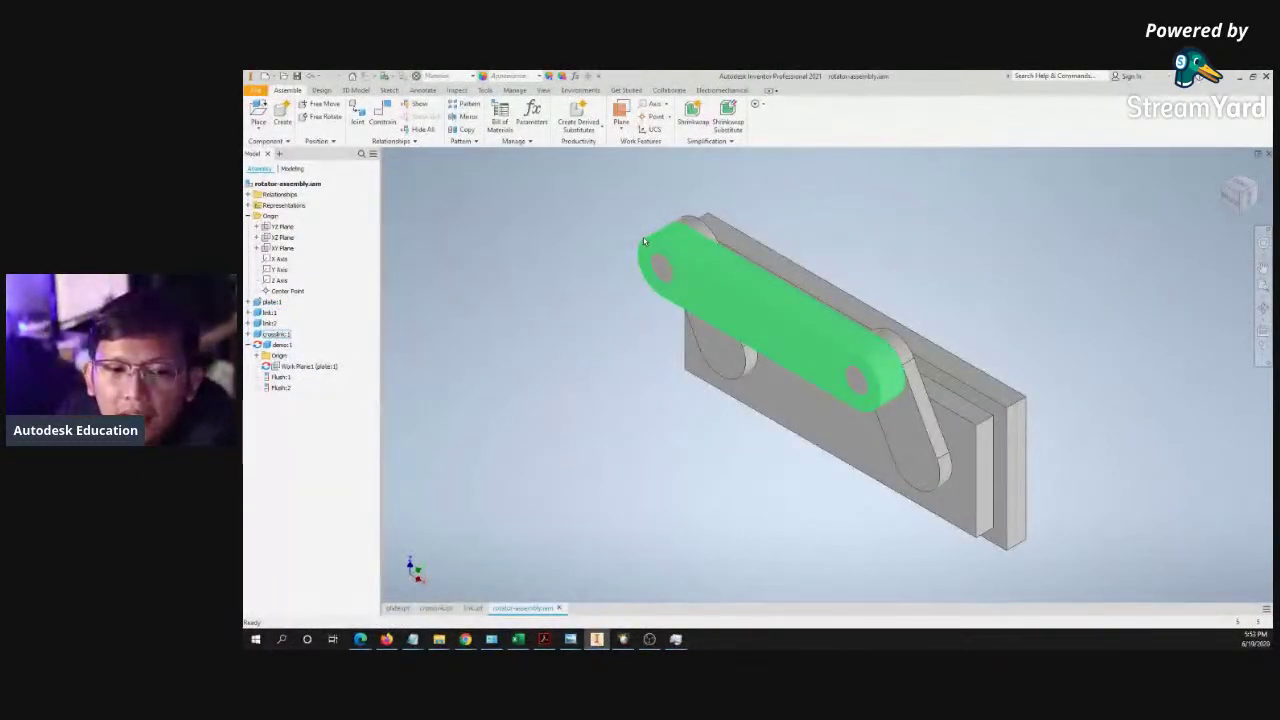
left_click(617, 251)
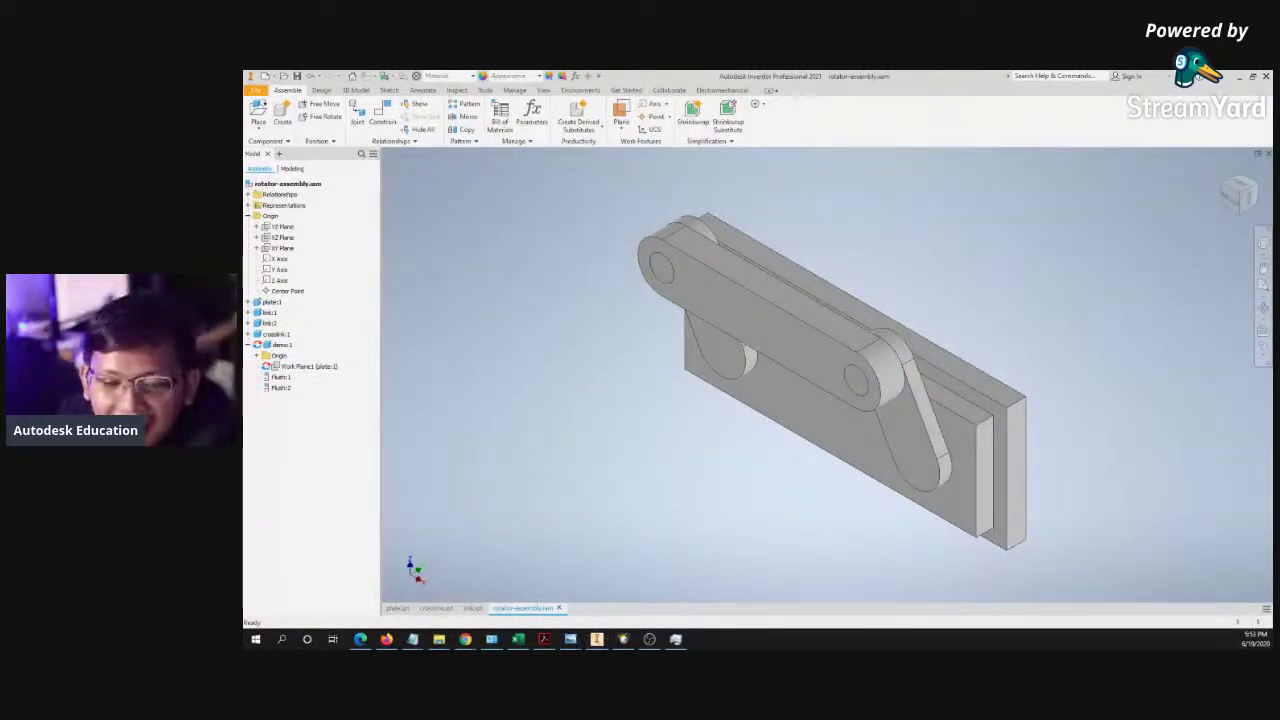
- Switch to the LinkedIn profile page in Chrome
key("alt+Tab")
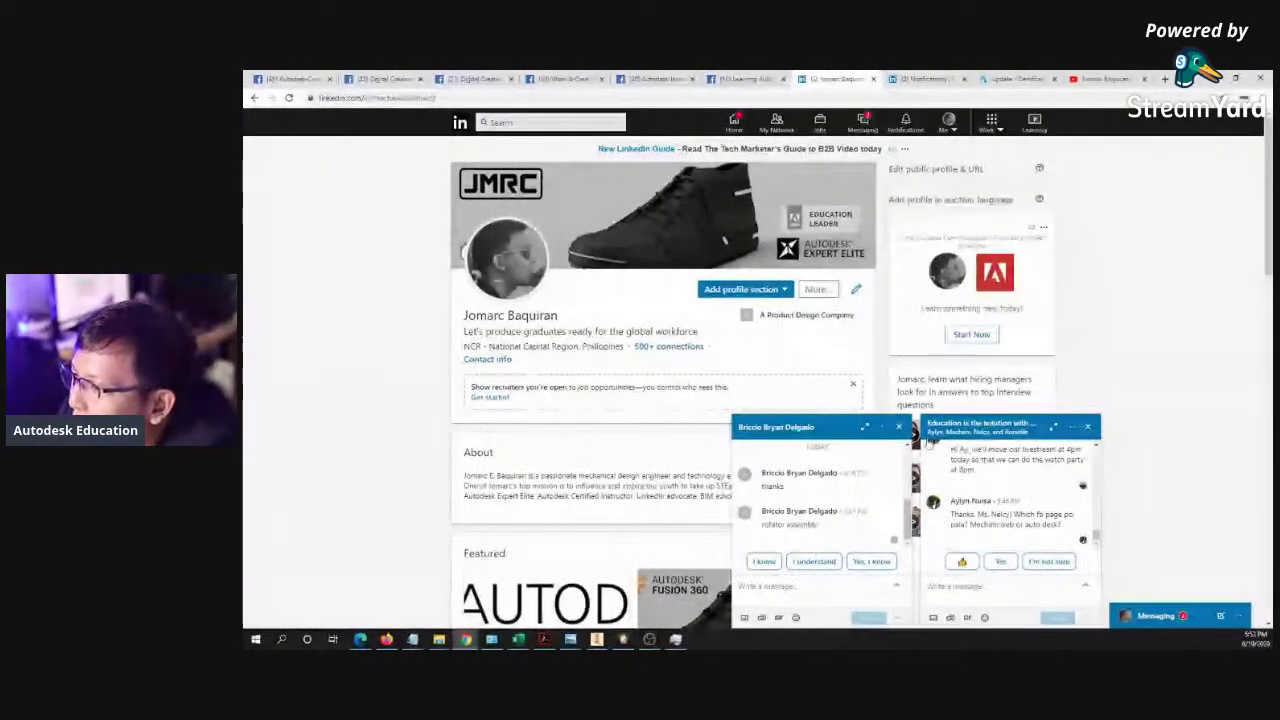
- Close both open message conversations and the notifications page, and bring up LinkedIn Learning on its own page
left_click(898, 427)
left_click(1089, 427)
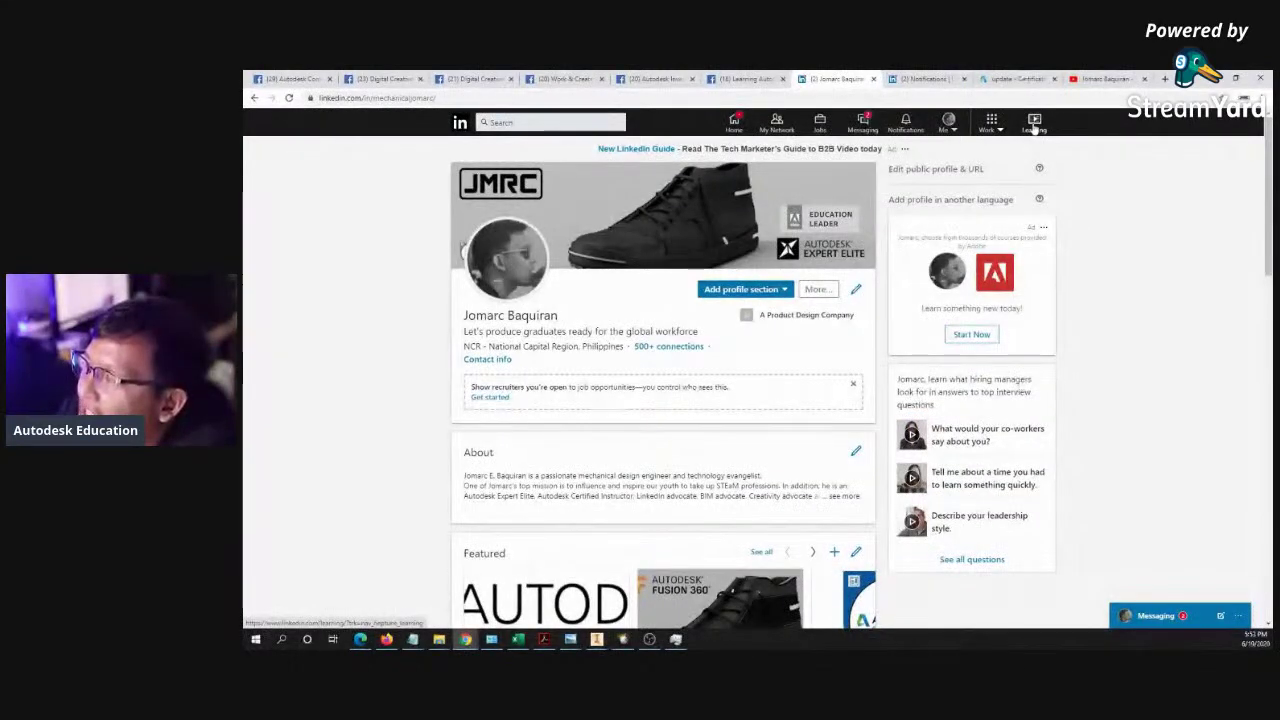
right_click(1034, 125)
left_click(1062, 131)
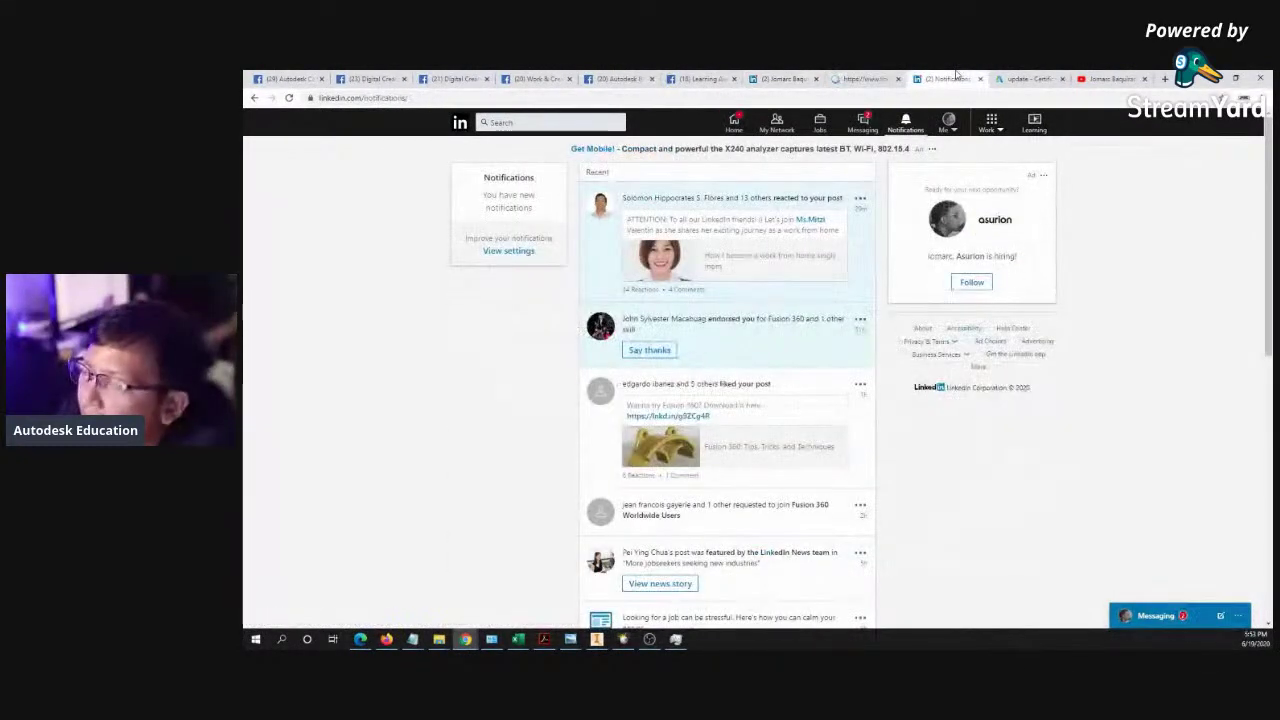
middle_click(956, 74)
left_click(866, 78)
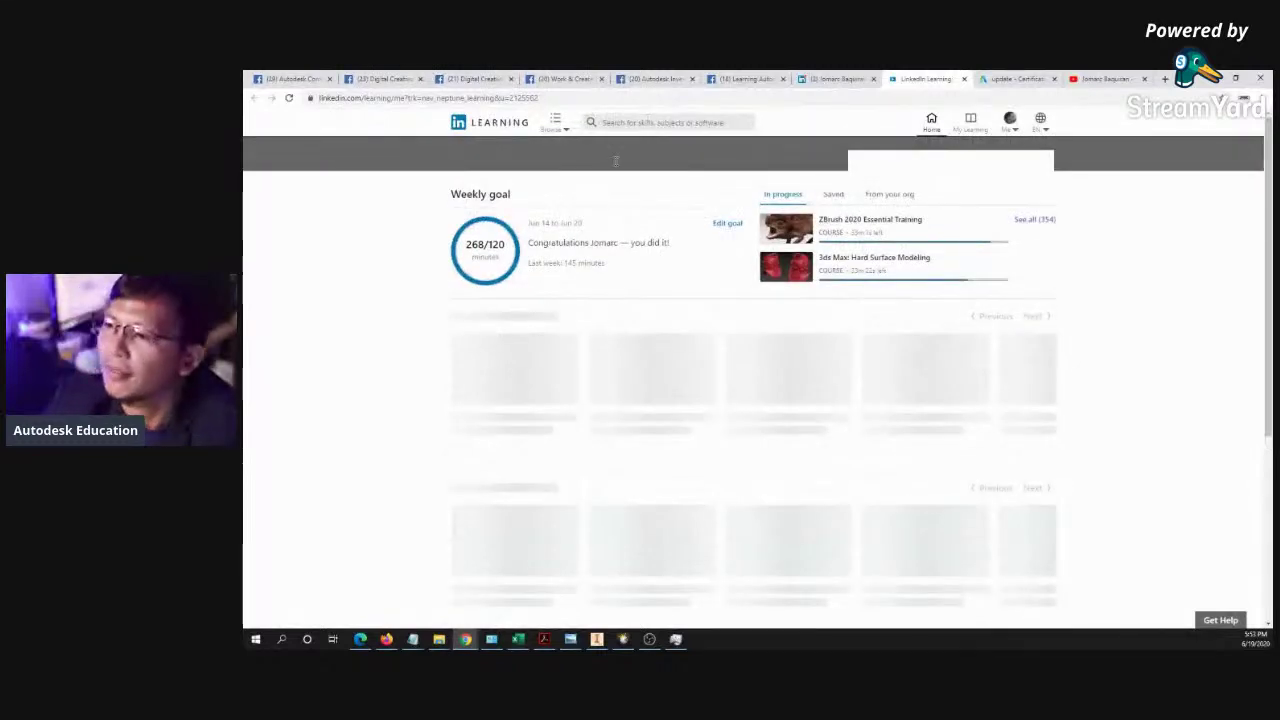
- Search the course library for "inventor assembly" and look through the results
left_click(657, 121)
type("inventor assembly")
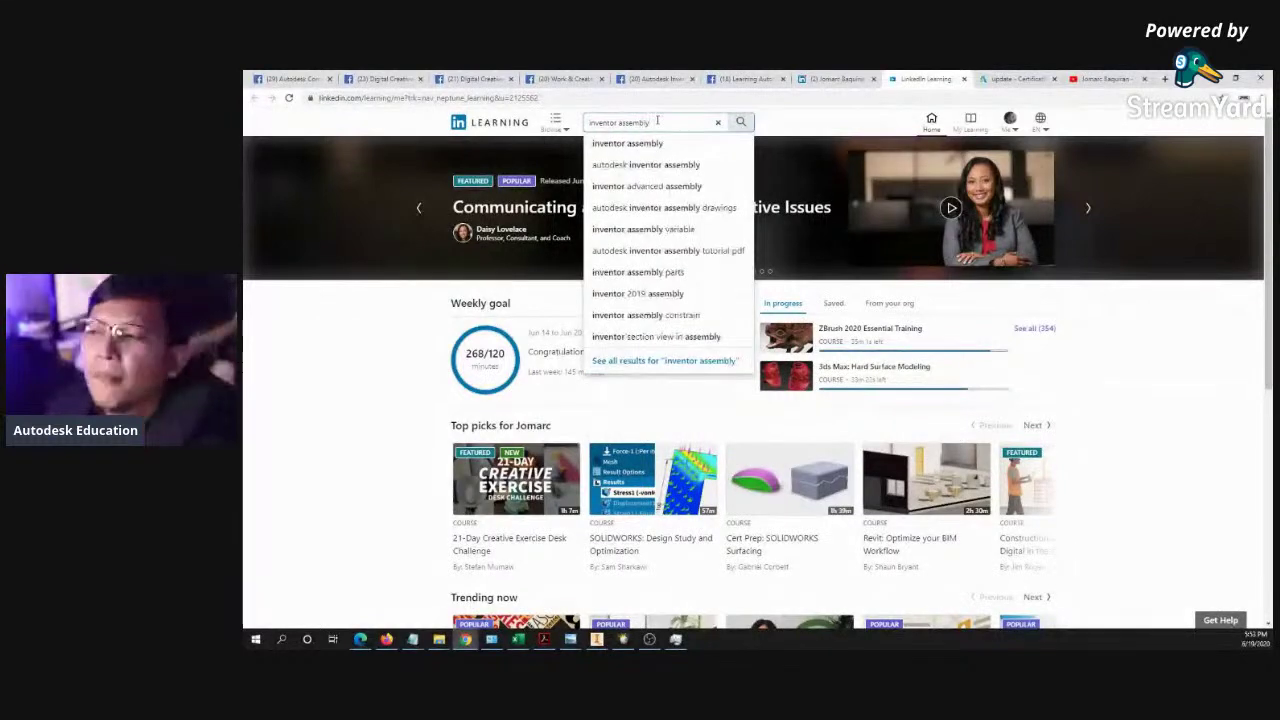
key("Return")
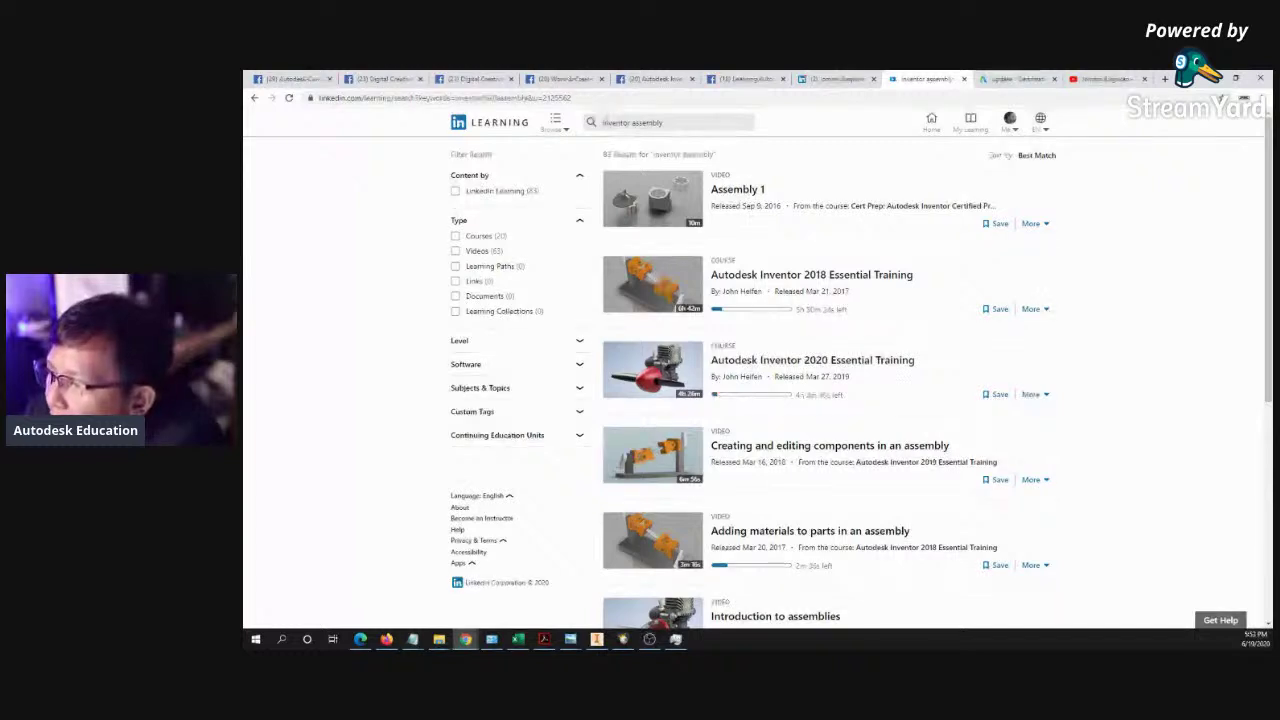
scroll(565, 260, "down", 1)
scroll(565, 260, "down", 4)
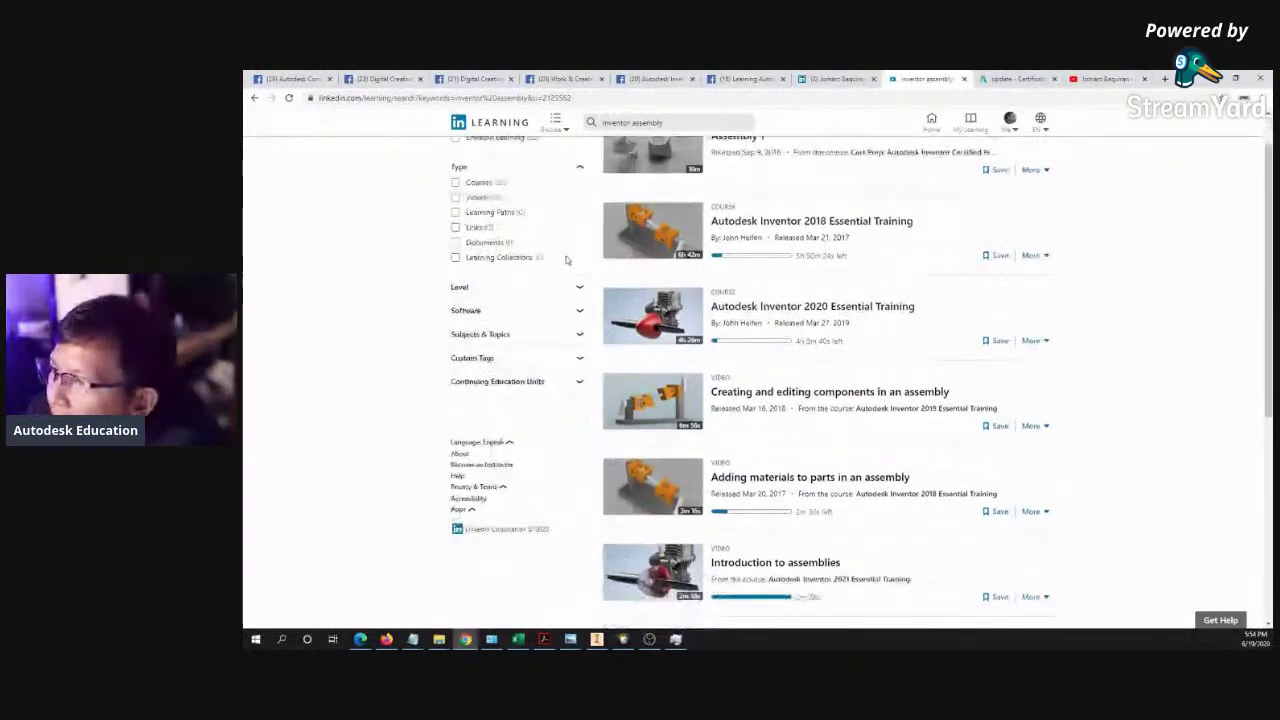
scroll(682, 127, "up", 5)
- Change the course search to "inventor 2019"
double_click(655, 122)
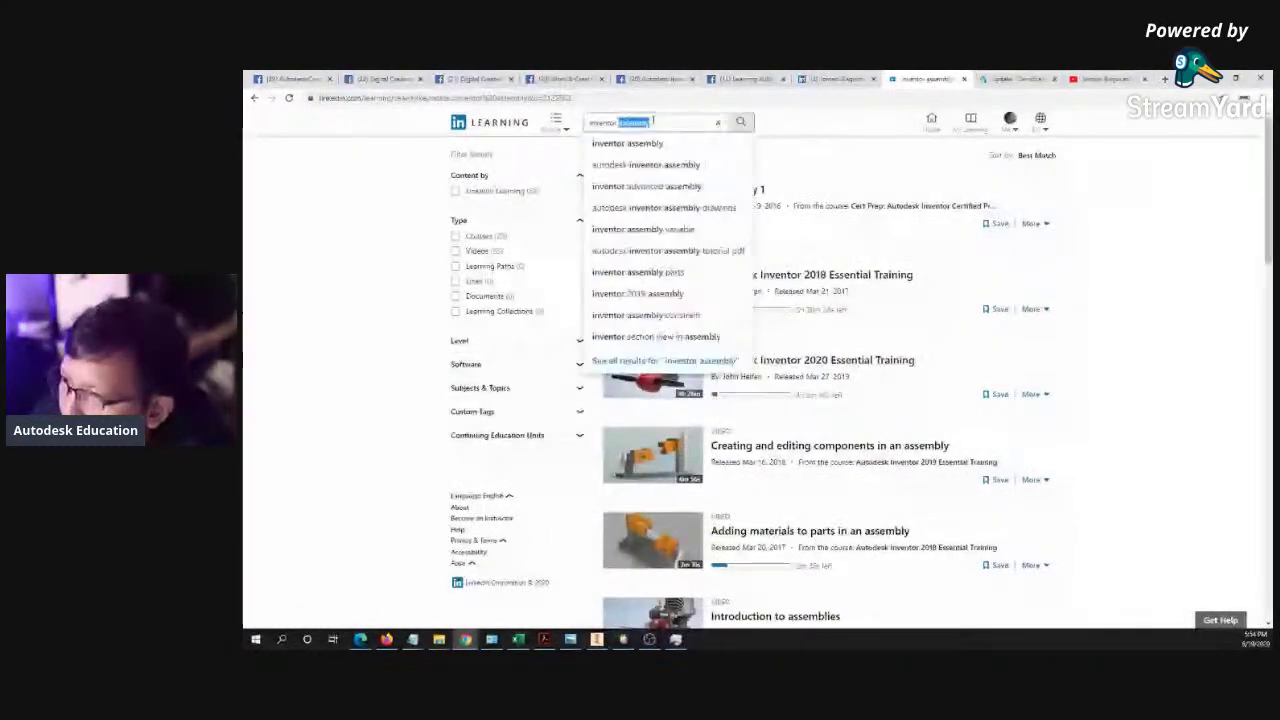
type("21")
key("BackSpace")
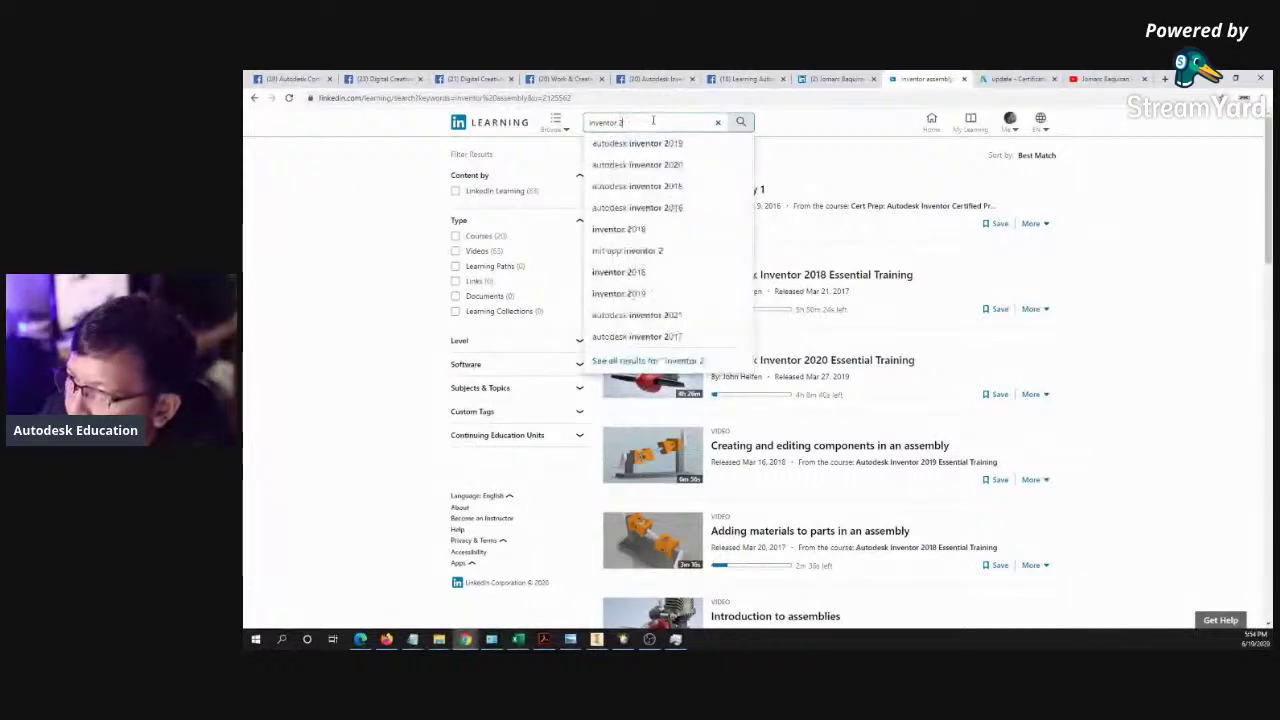
type("019")
key("Return")
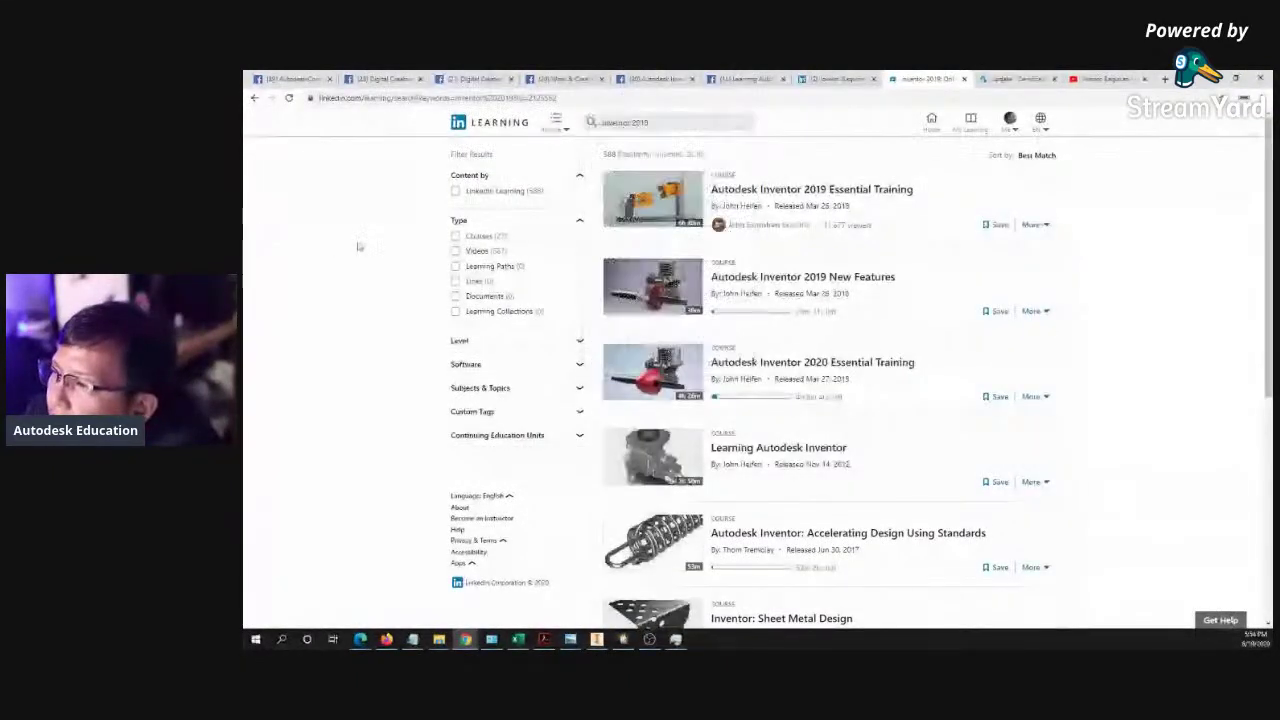
- Open the Autodesk Inventor 2019 Essential Training course separately from the results and choose to watch it on the personal account
right_click(858, 191)
left_click(886, 197)
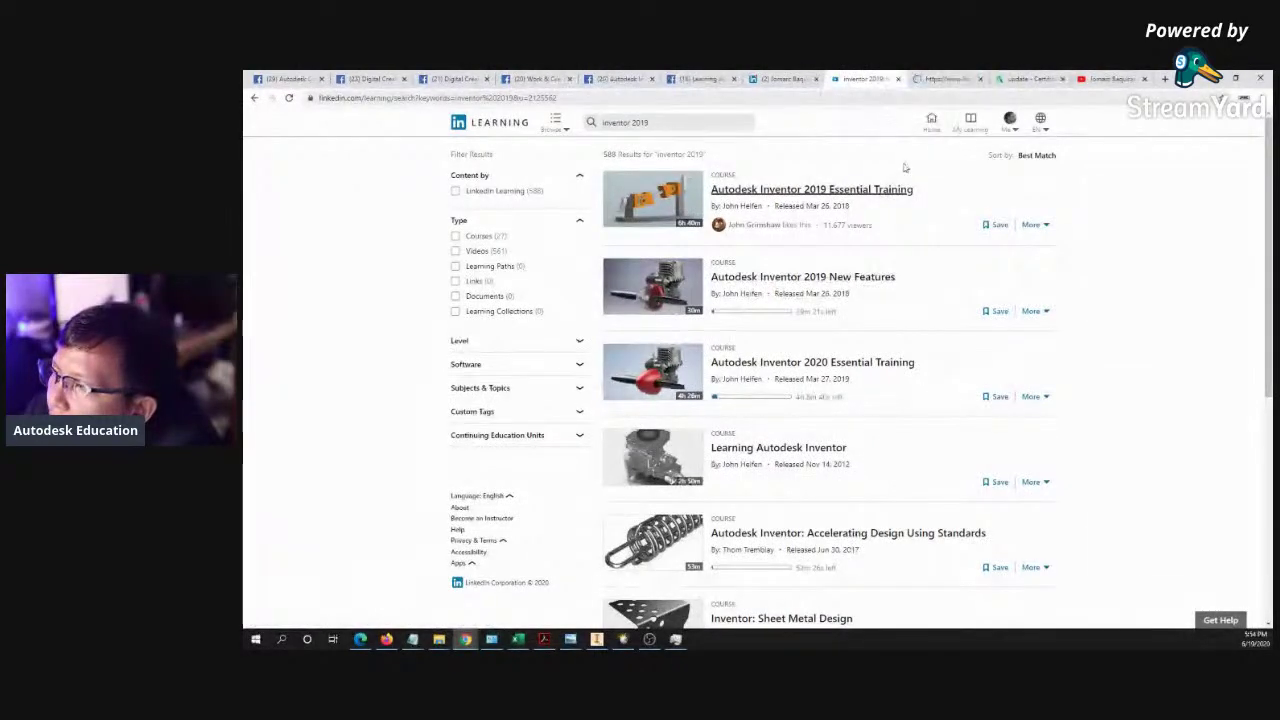
left_click(1035, 78)
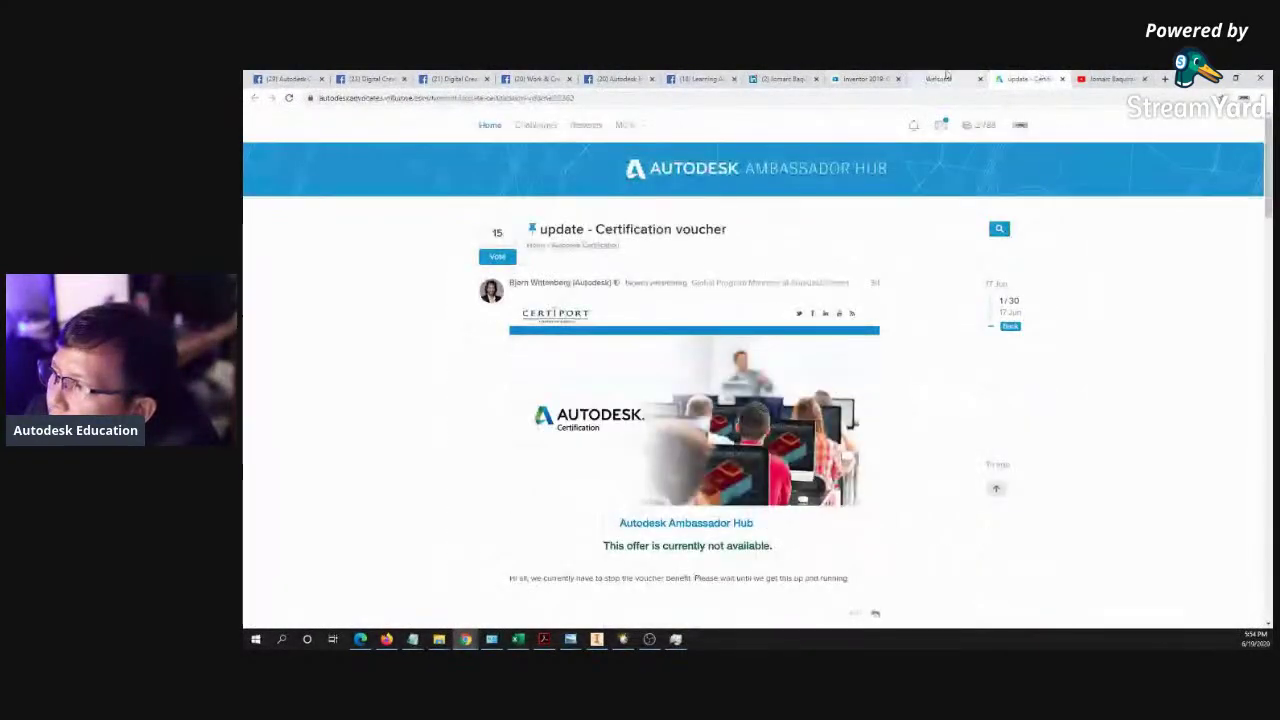
left_click(952, 78)
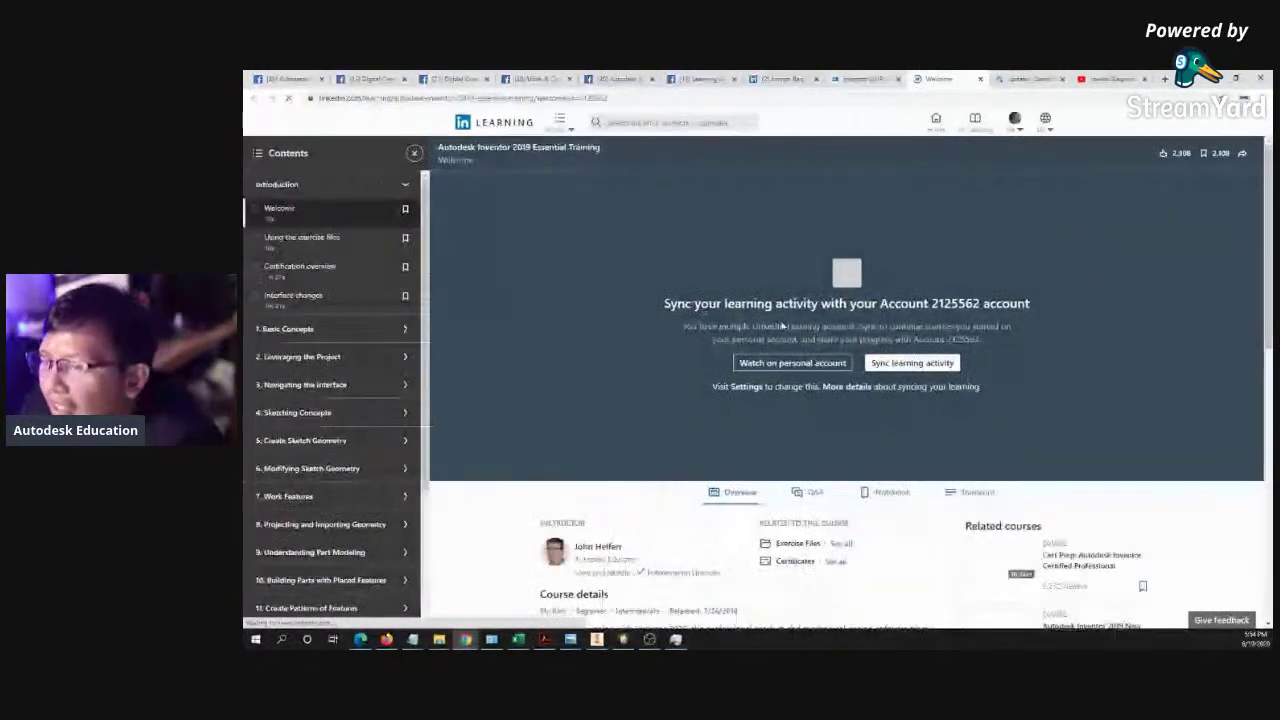
left_click(786, 366)
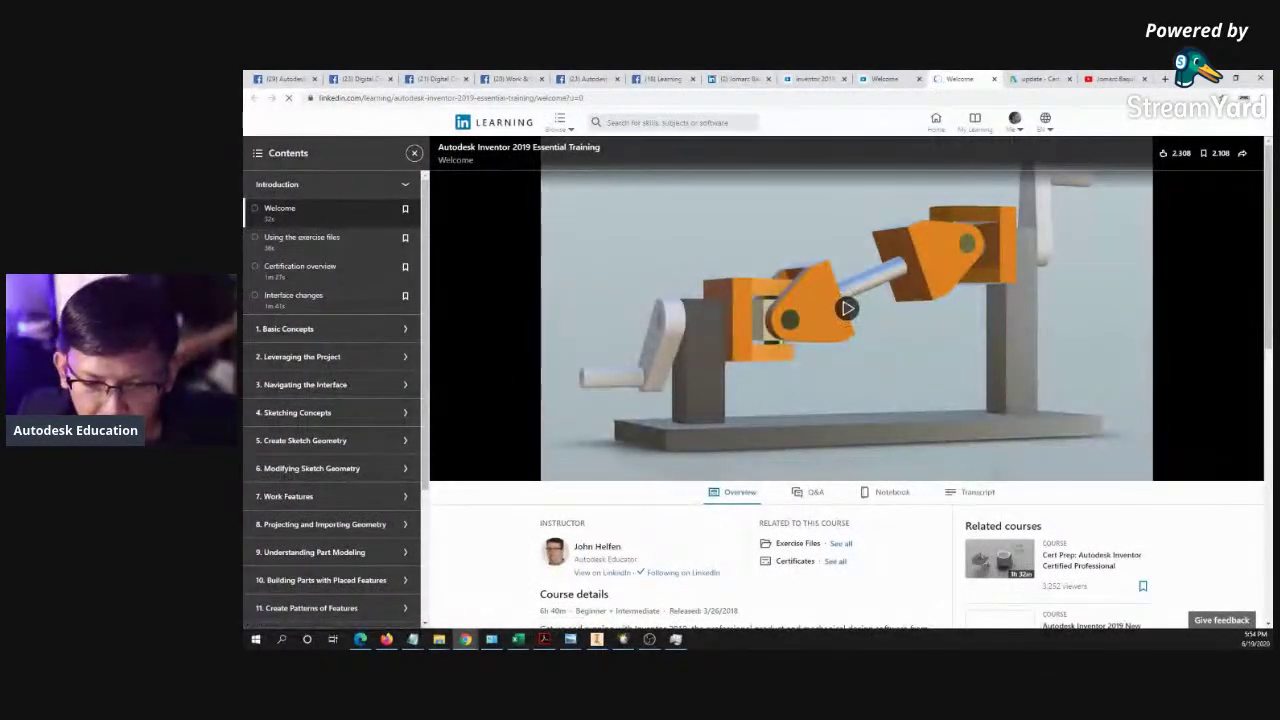
key("alt+Tab")
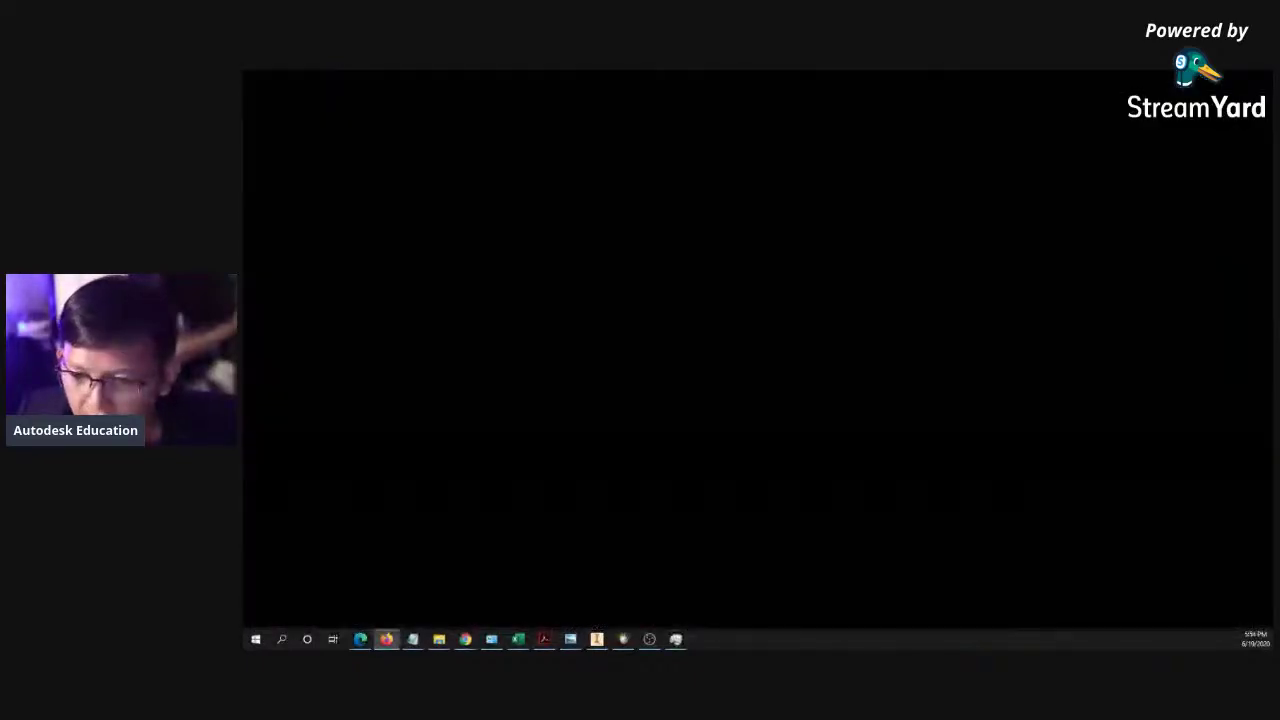
key("alt+Tab")
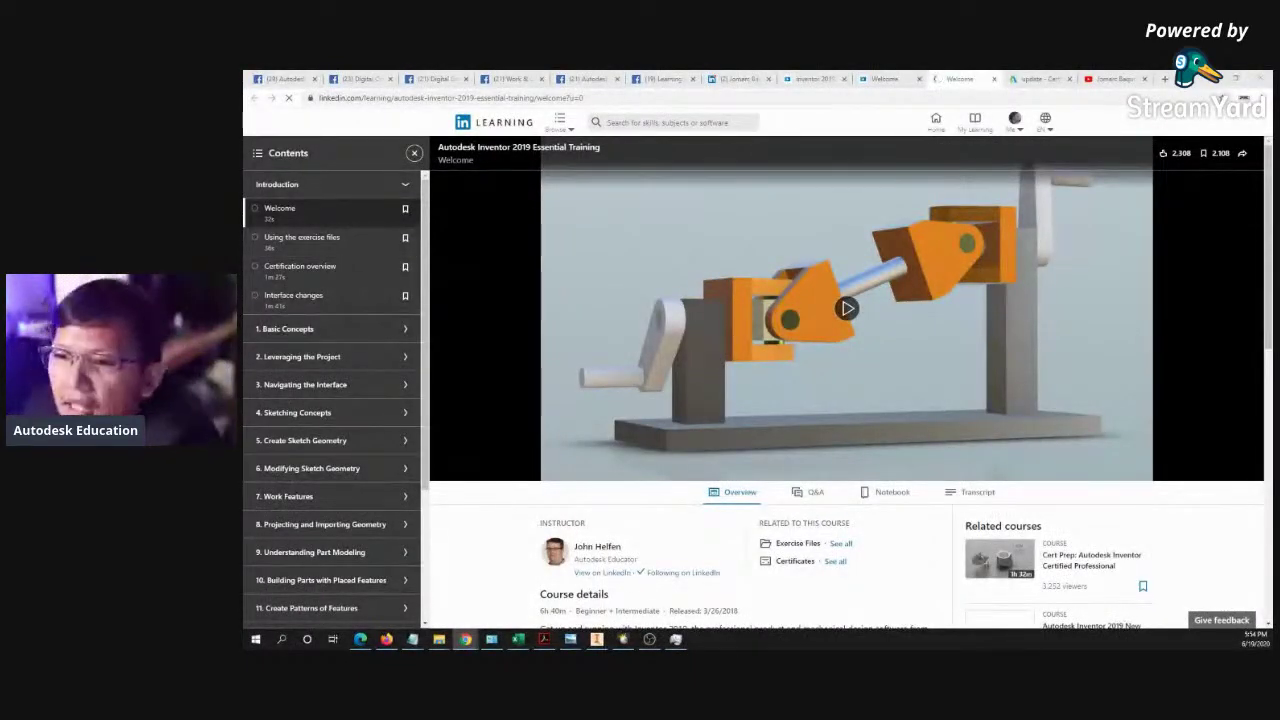
key("alt+Tab")
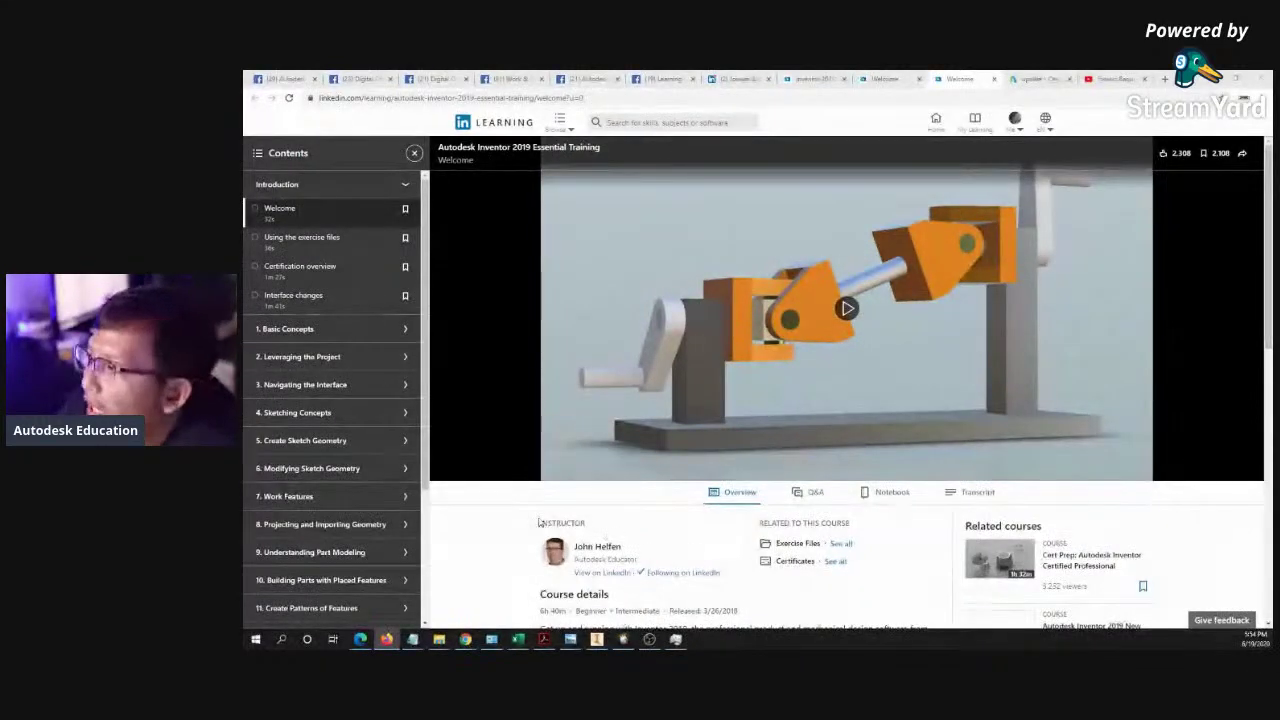
- Start sharing the Autodesk Inventor 2019 Essential Training course on LinkedIn, with Connections as the audience
left_click(1242, 153)
left_click(1201, 179)
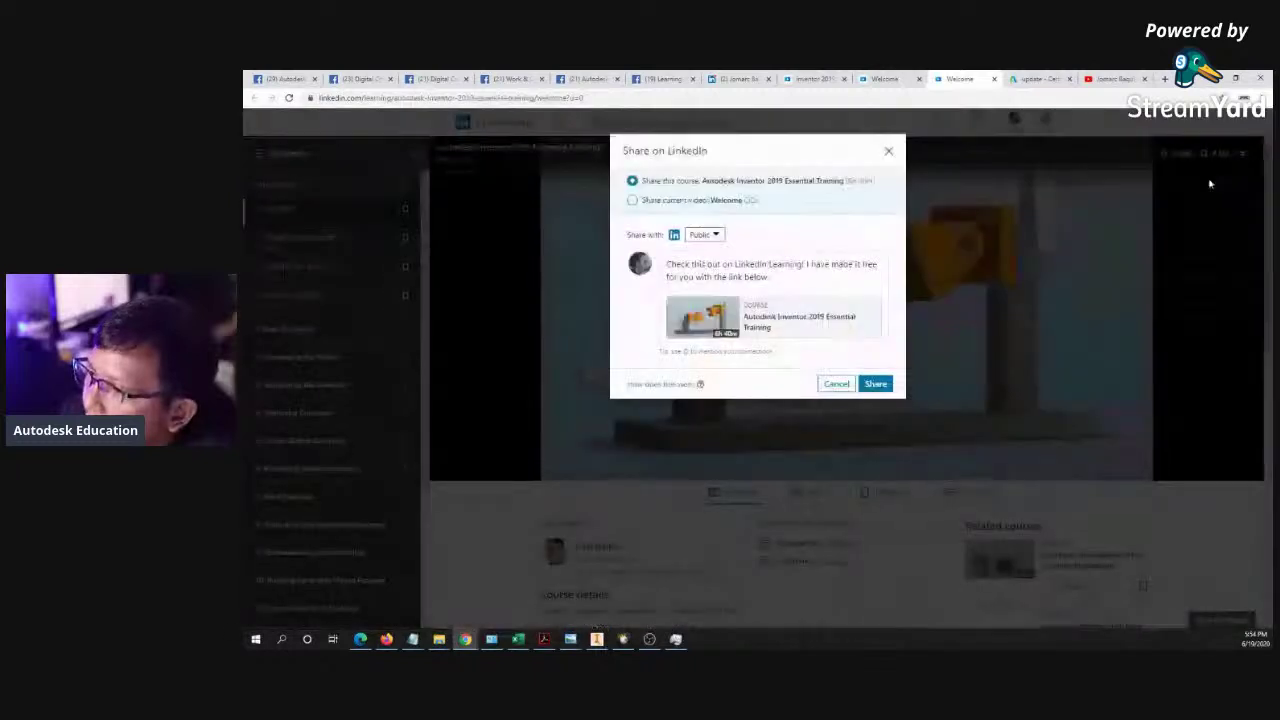
left_click(700, 234)
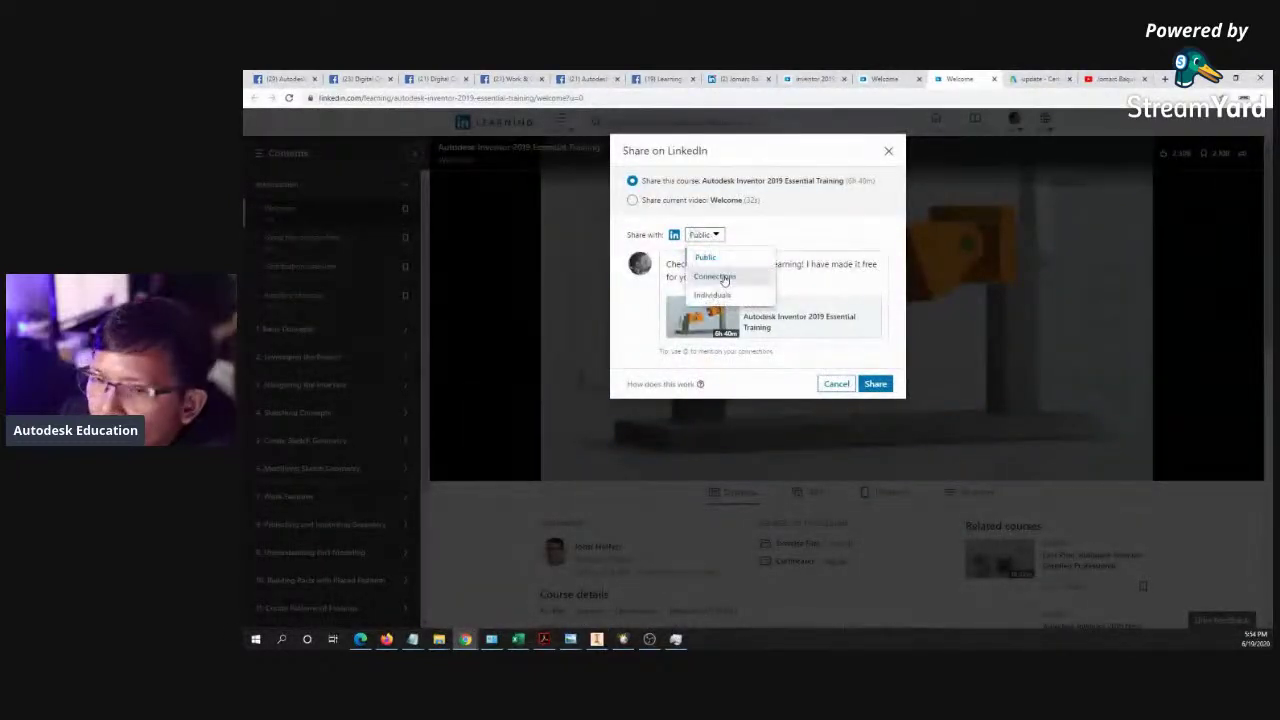
left_click(720, 277)
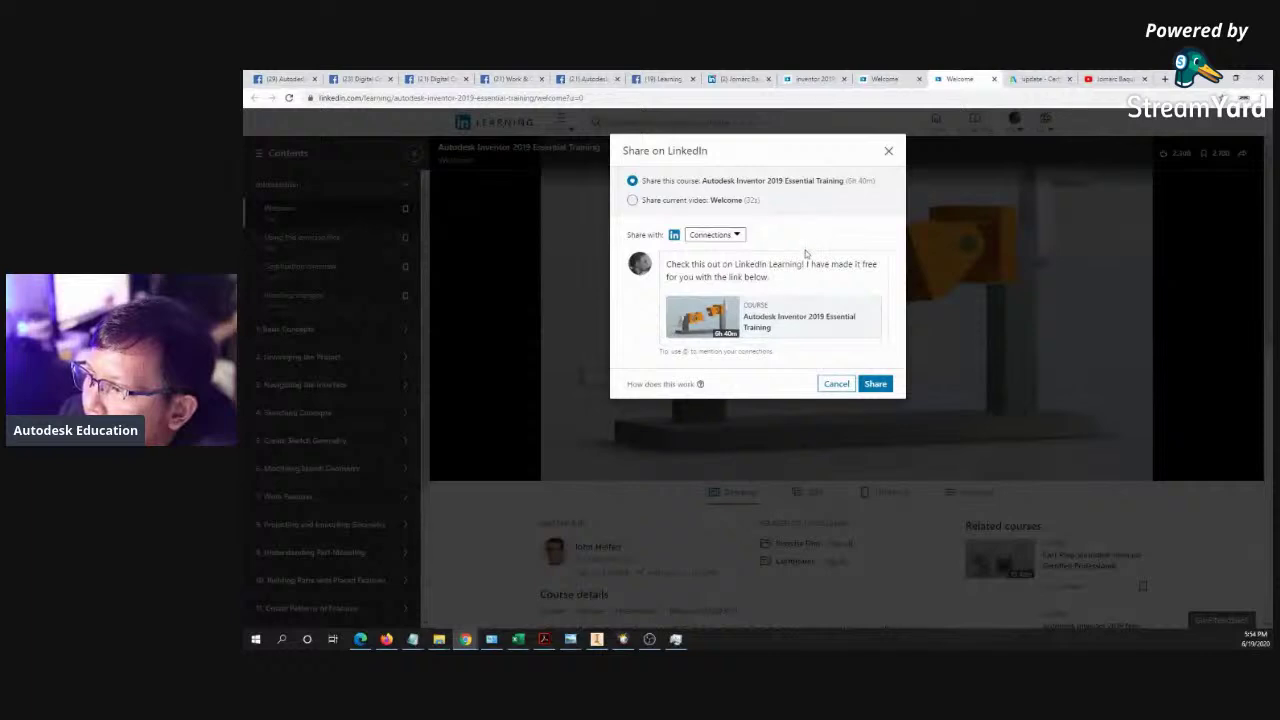
- Add the paragraph "Thank to all who attended our Inventor Essentials Training!" below the default share message
left_click(800, 283)
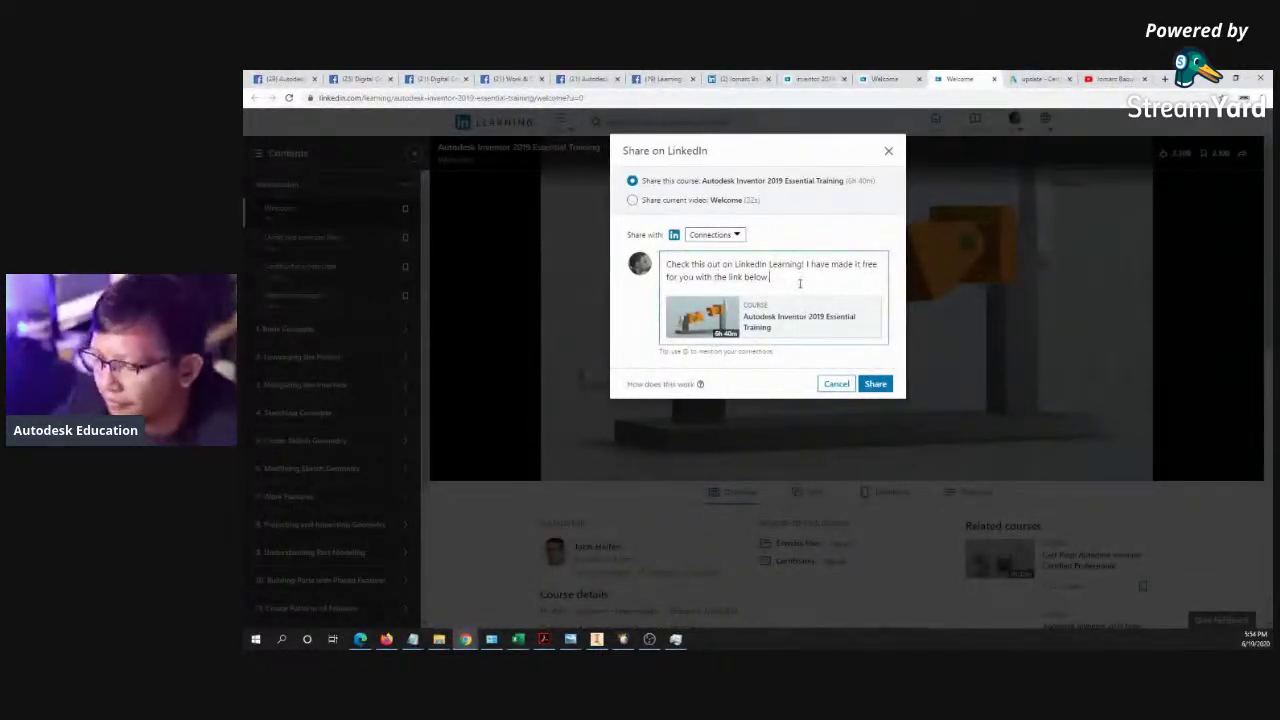
key("Return")
key("Return")
type("Thank to all")
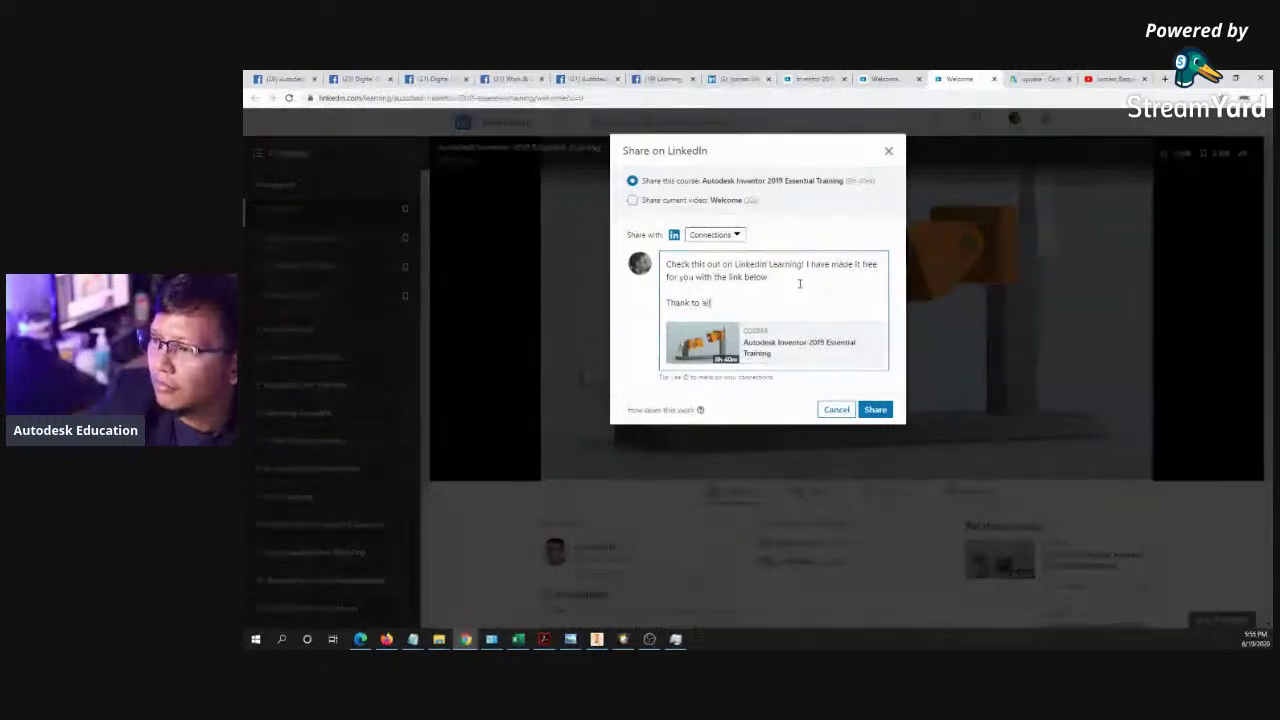
type(" who attended our ")
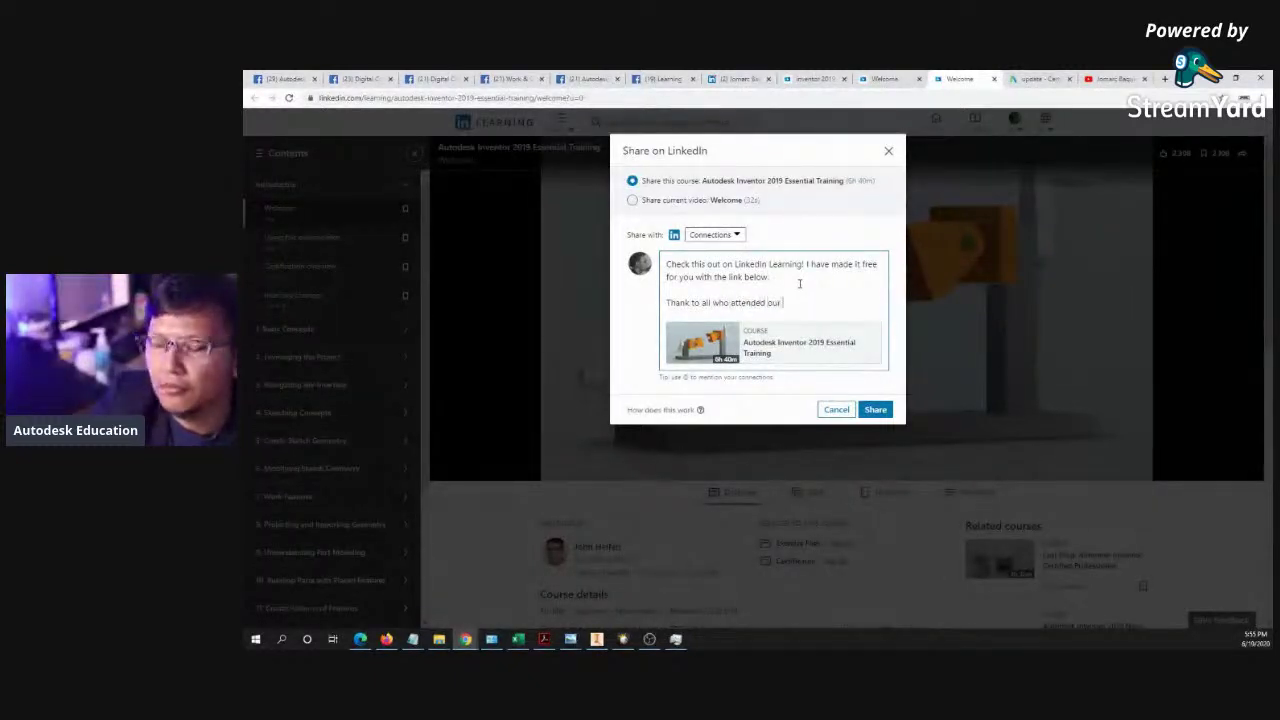
type("Inve")
key("BackSpace")
key("BackSpace")
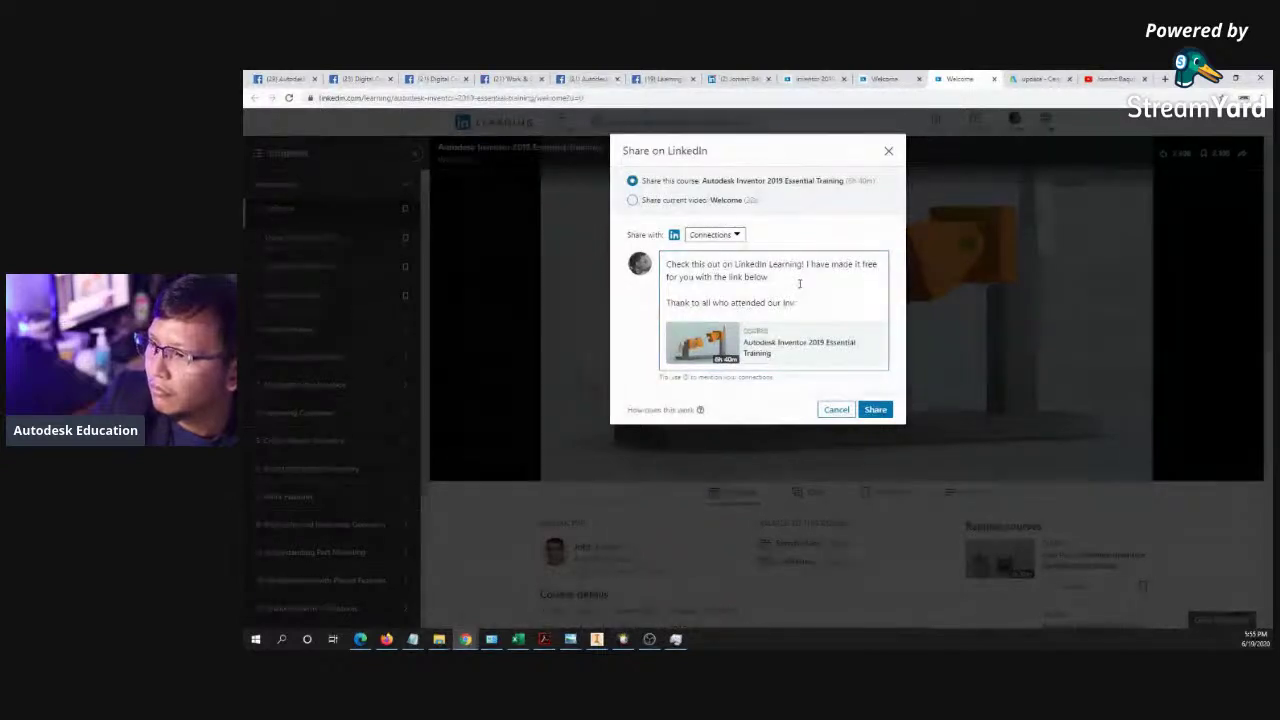
type("entor")
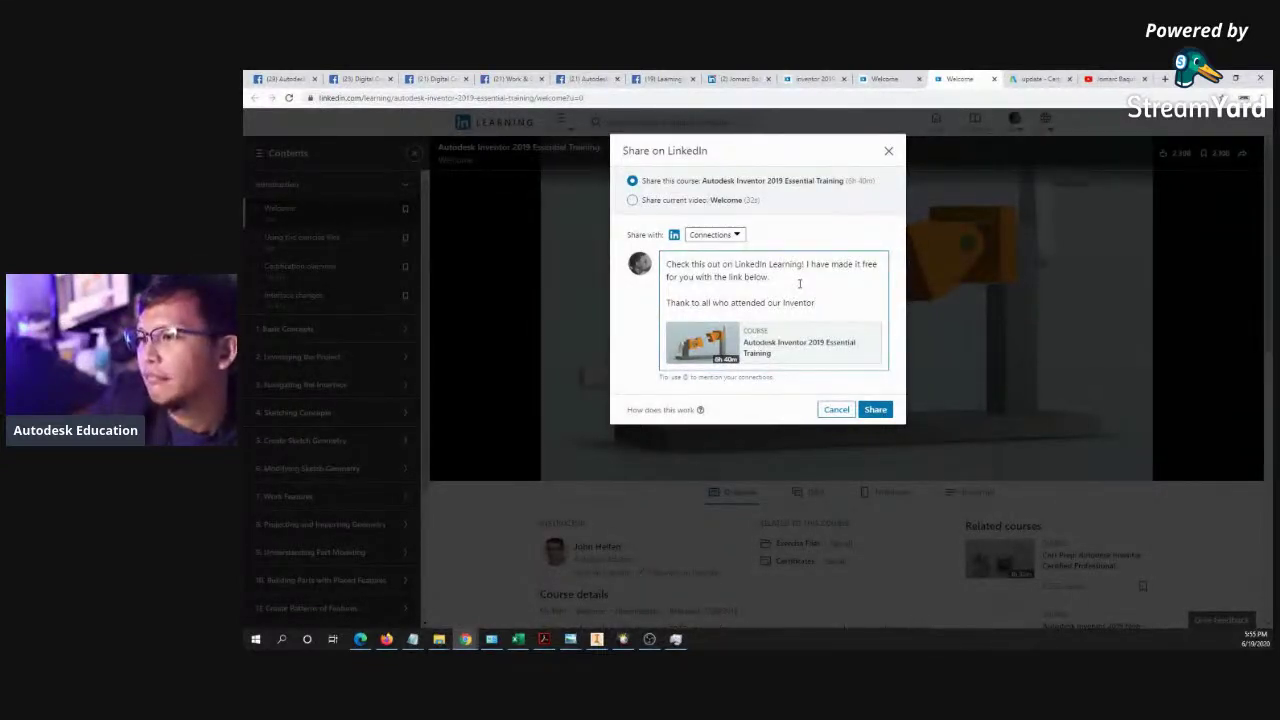
type(" Esse")
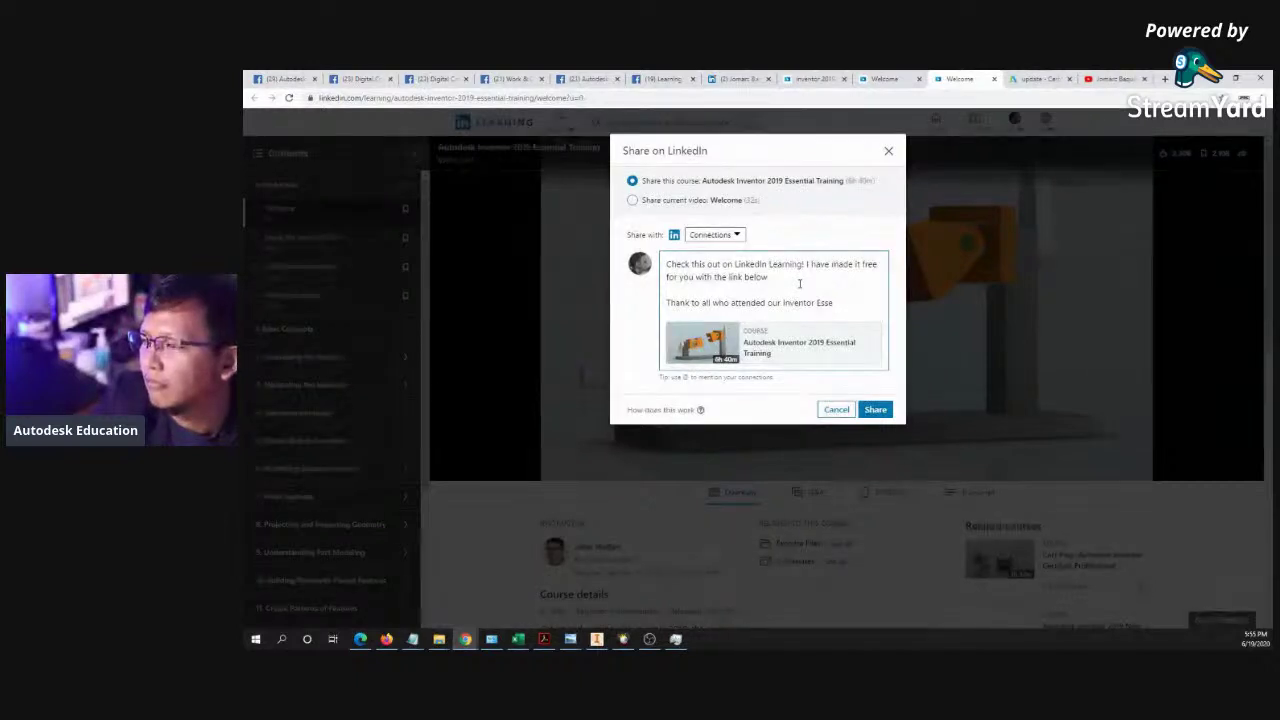
type("ntials Training!")
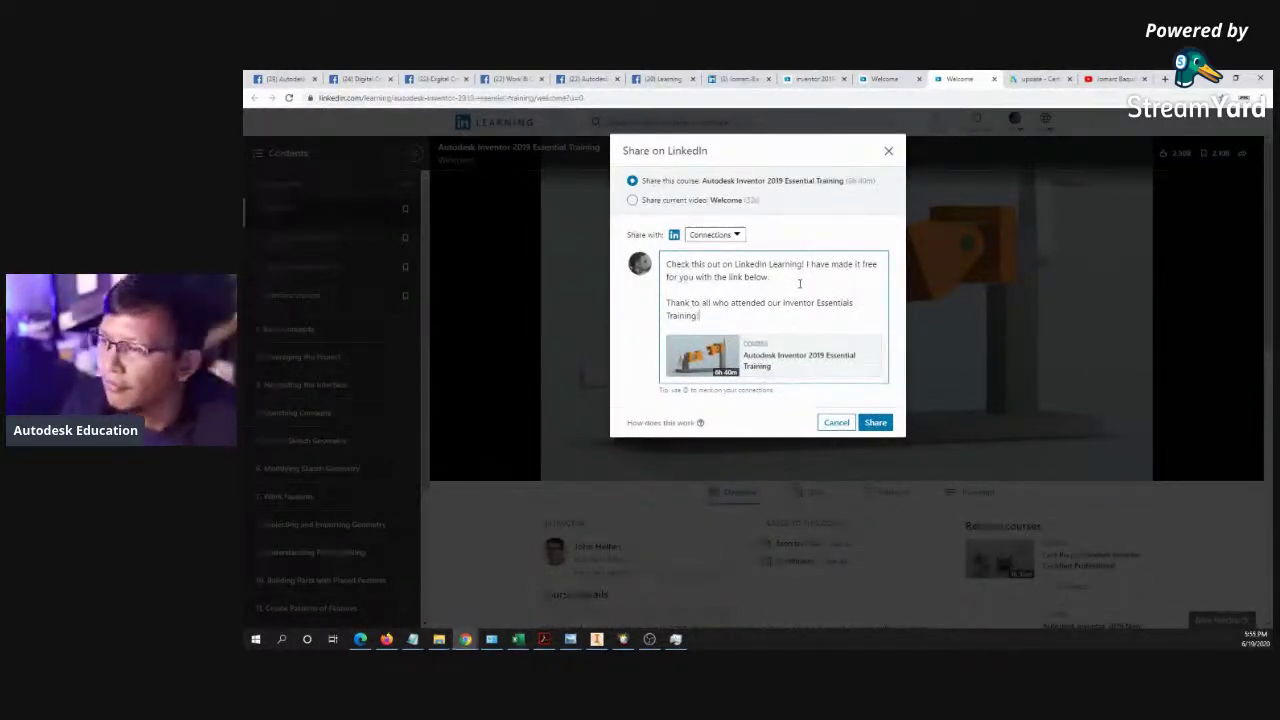
key("Return")
key("Return")
type("Join us in")
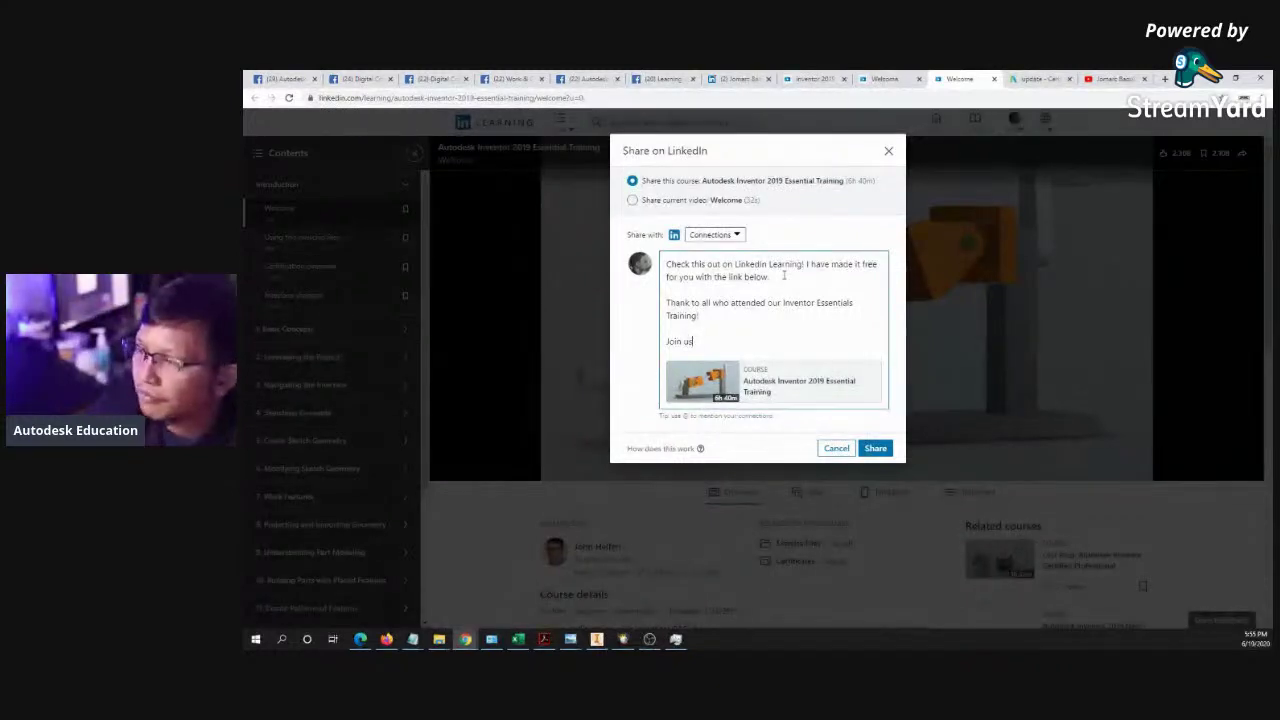
key("Return")
key("BackSpace")
key("BackSpace")
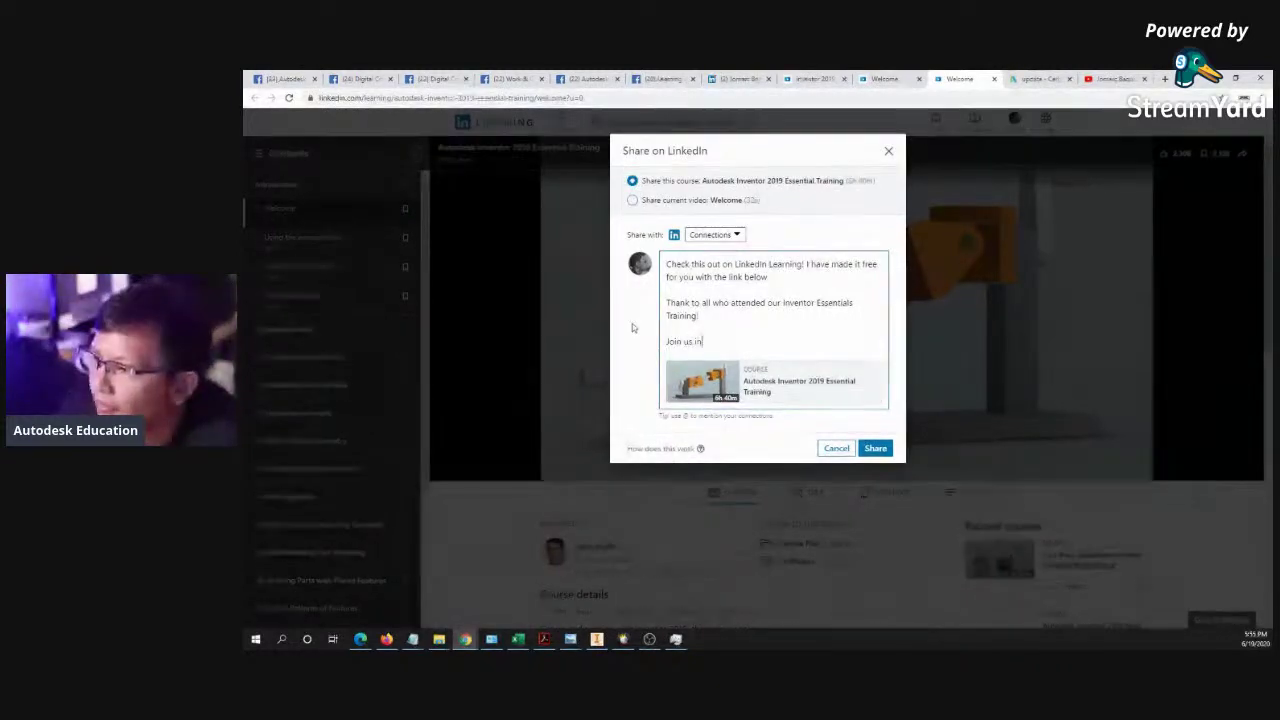
key("Return")
left_click(584, 75)
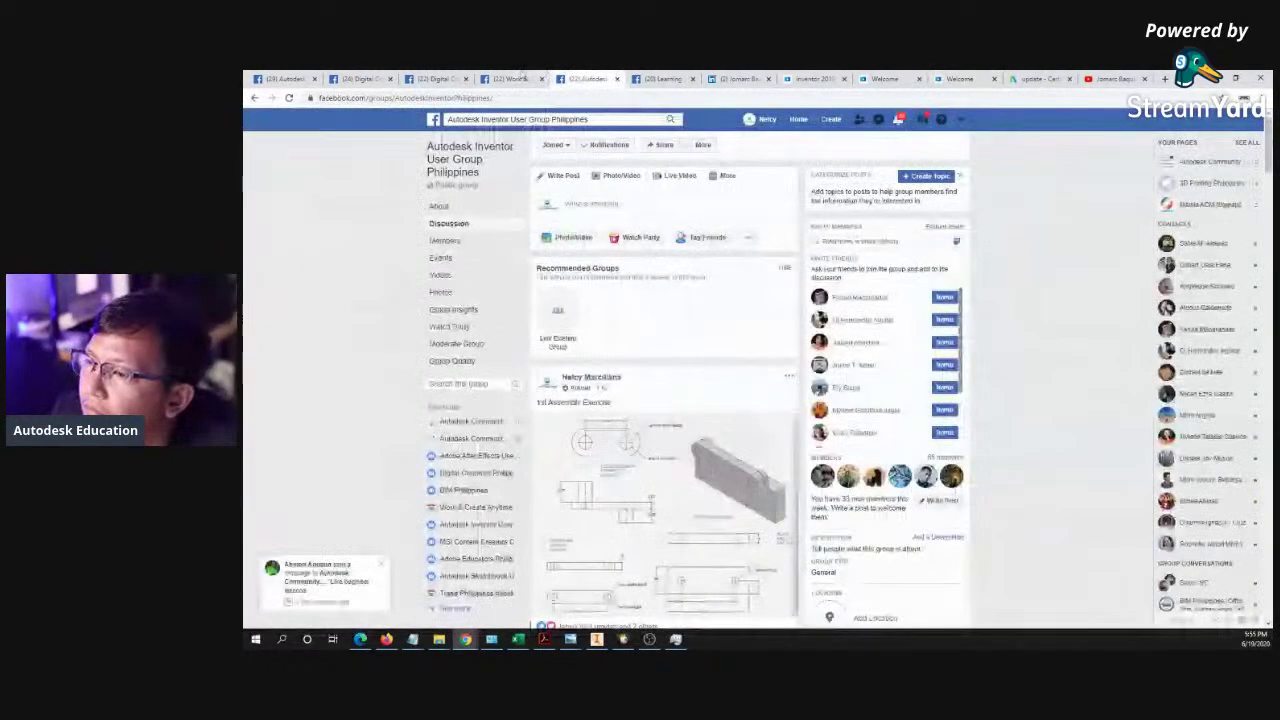
left_click(515, 76)
left_click(595, 78)
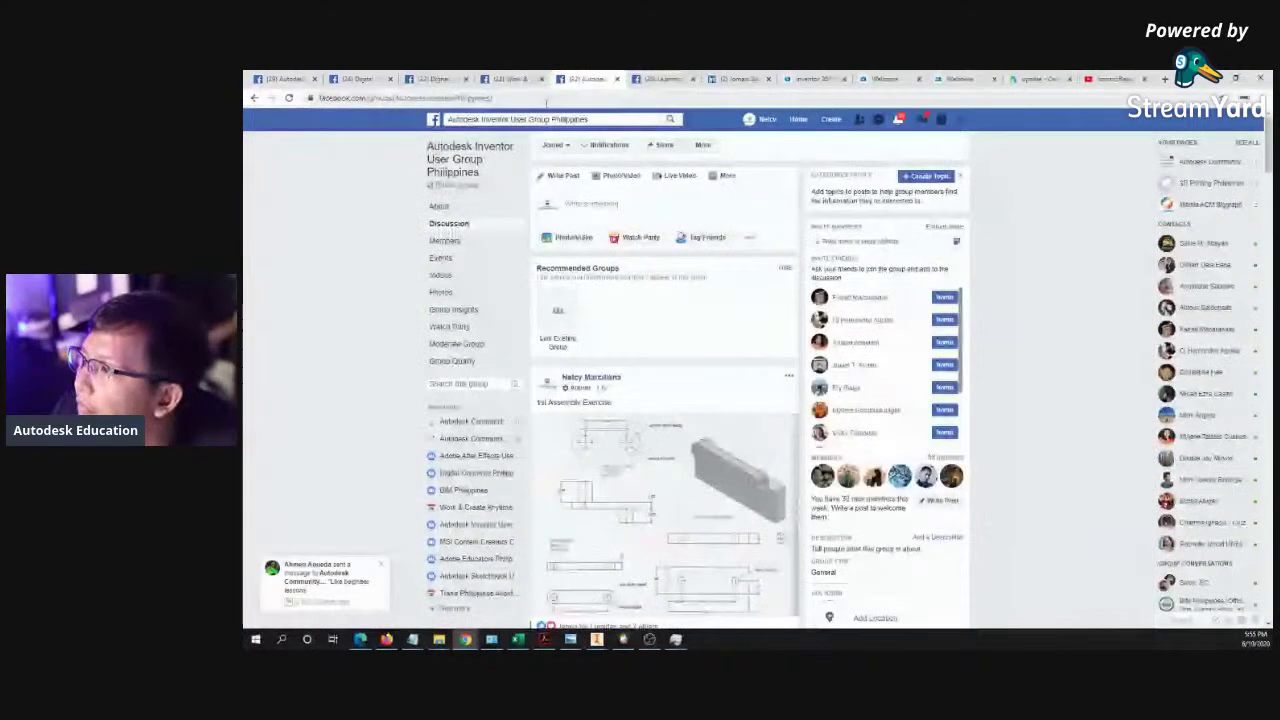
left_click(955, 78)
type("https://www.facebook.com/groups/AutodeskInventorPhilippines/")
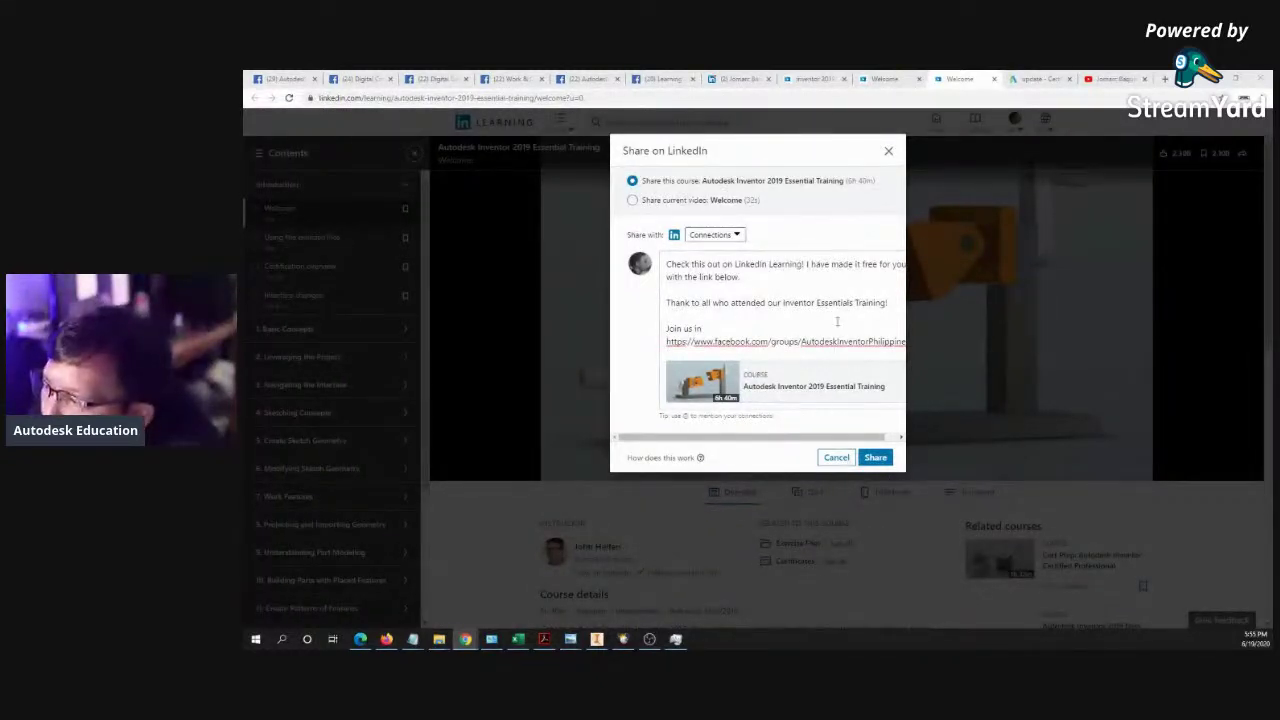
- Add the hashtag #inventor2021 as a separate paragraph below the Facebook group link
left_click(772, 354)
key("End")
key("Return")
key("Return")
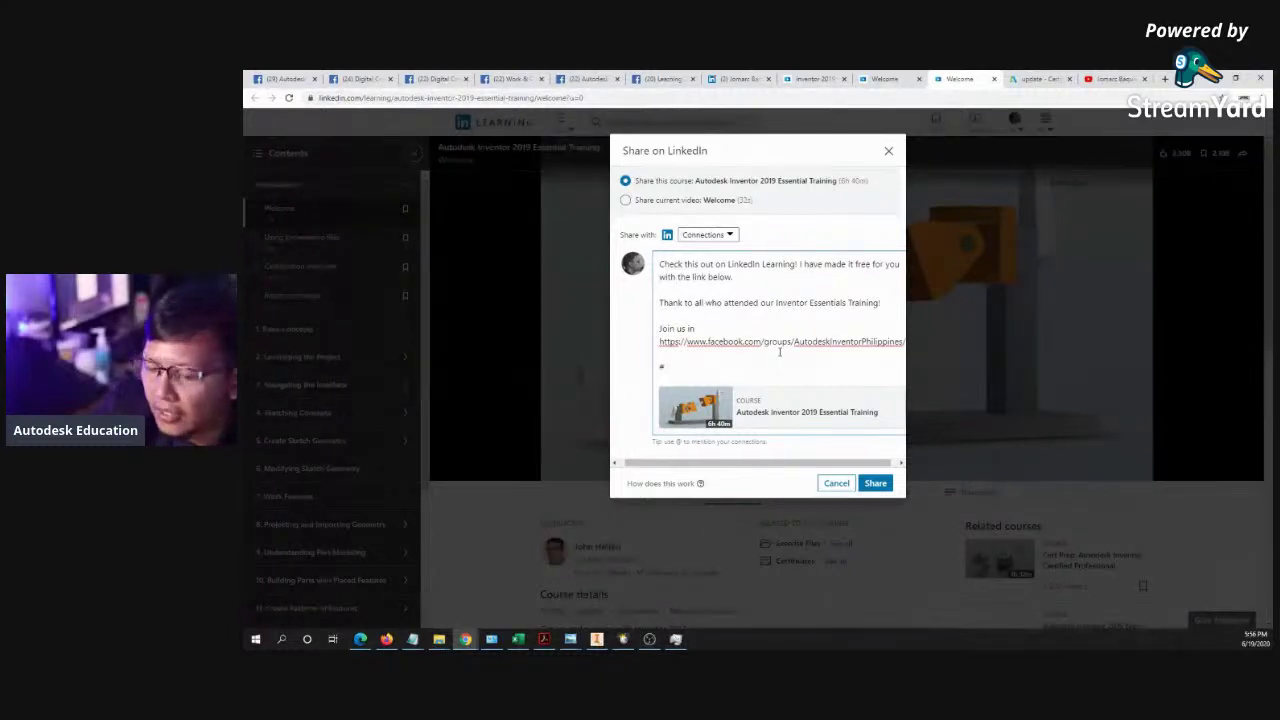
type("#ombr")
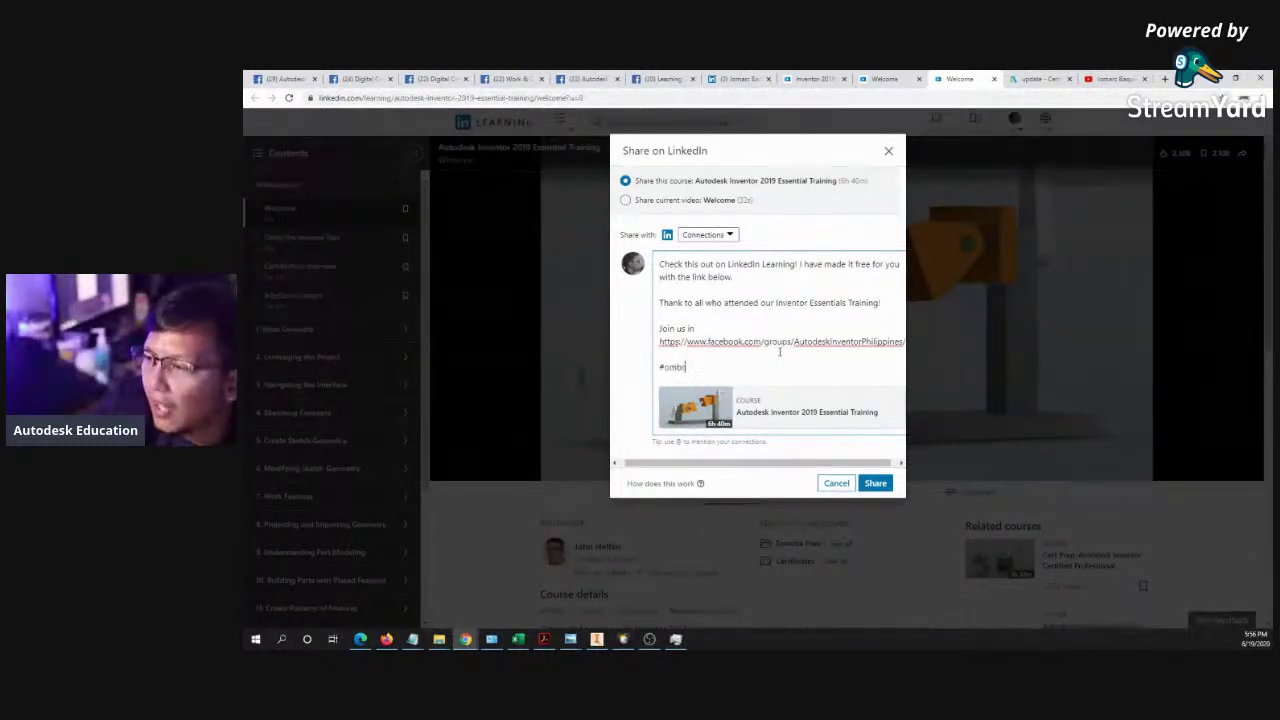
key("BackSpace")
key("BackSpace")
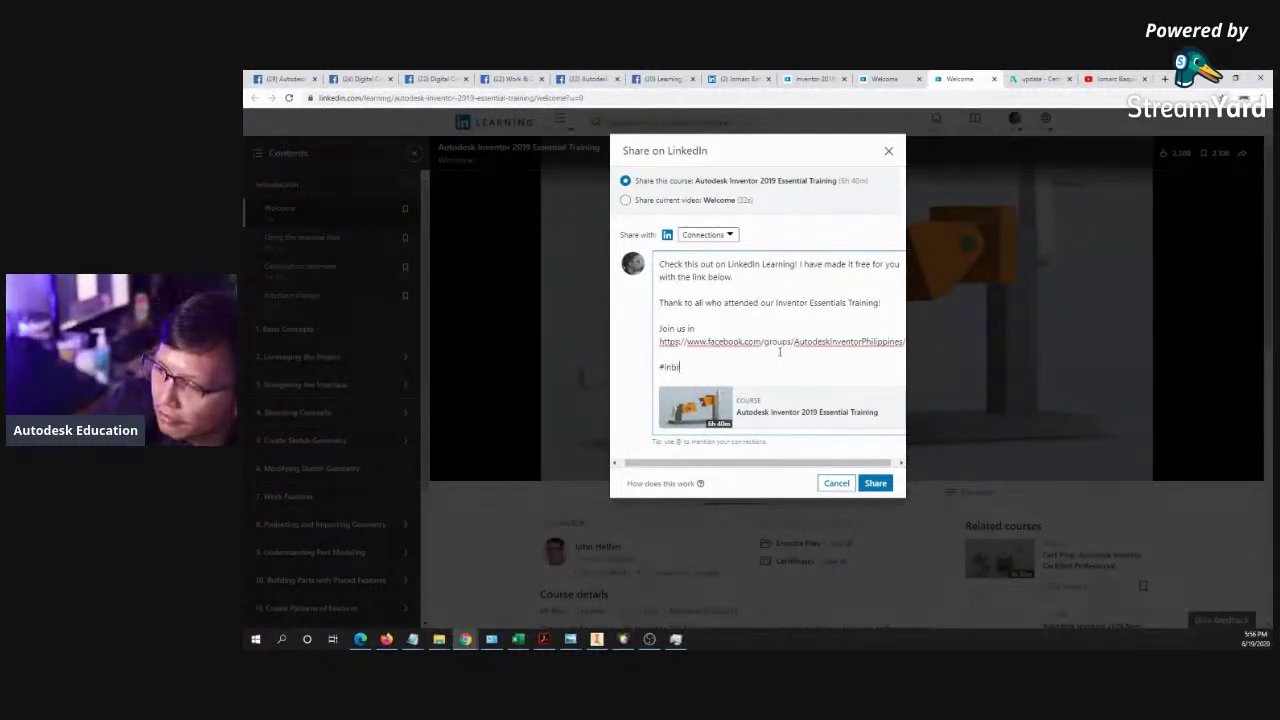
type("ntor2021")
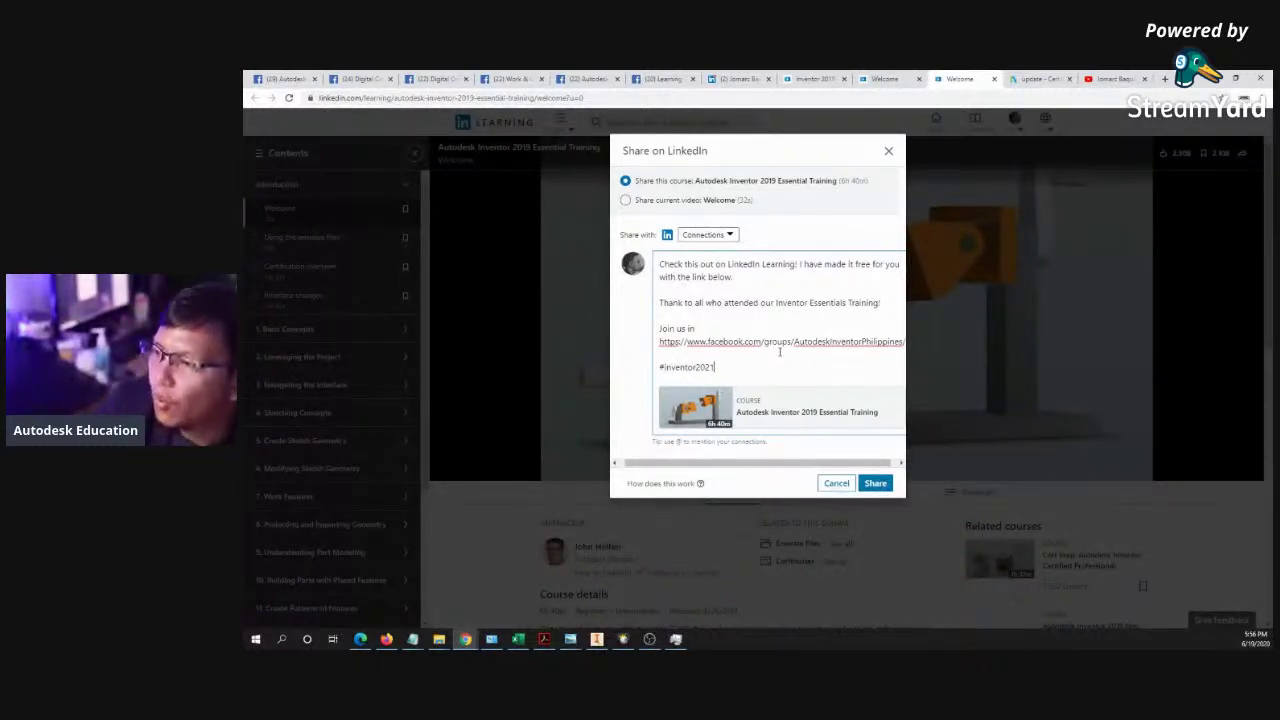
- Insert the line "Comment down below!" directly above the #inventor2021 hashtag in the share message
left_click(704, 358)
type("c")
key("BackSpace")
key("Return")
type("Com")
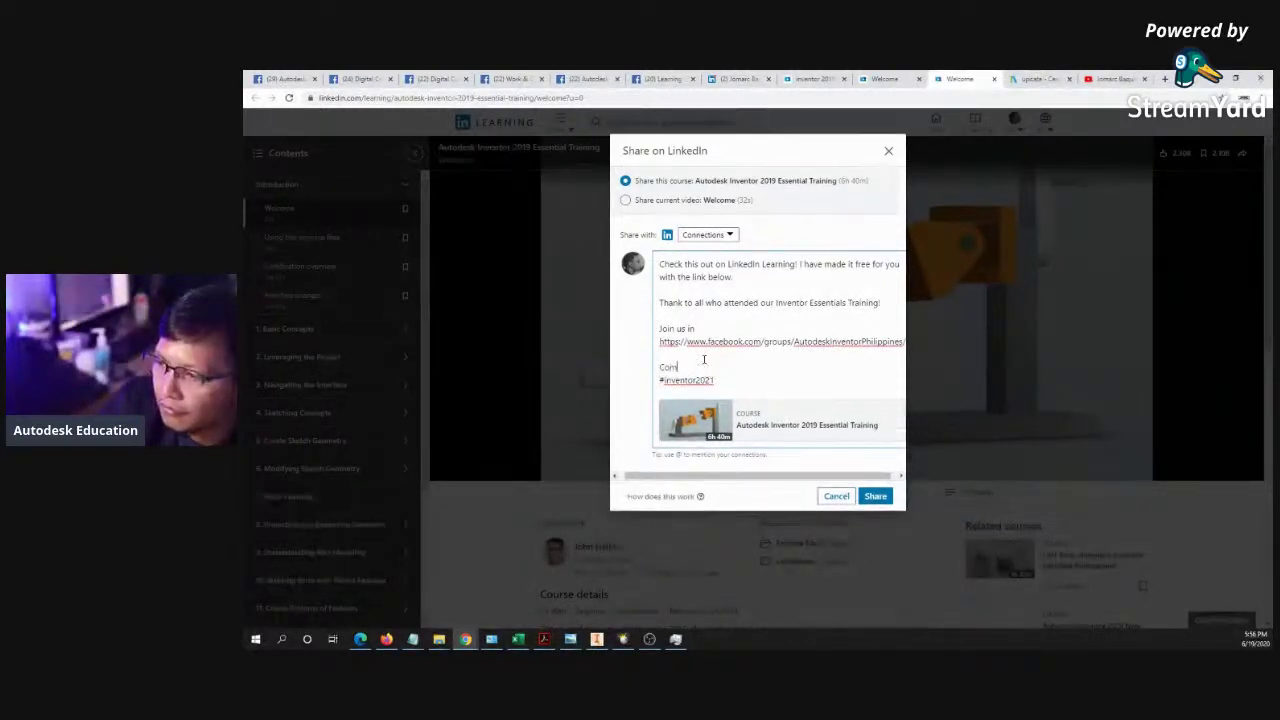
key("BackSpace")
key("BackSpace")
key("BackSpace")
key("BackSpace")
type("t d")
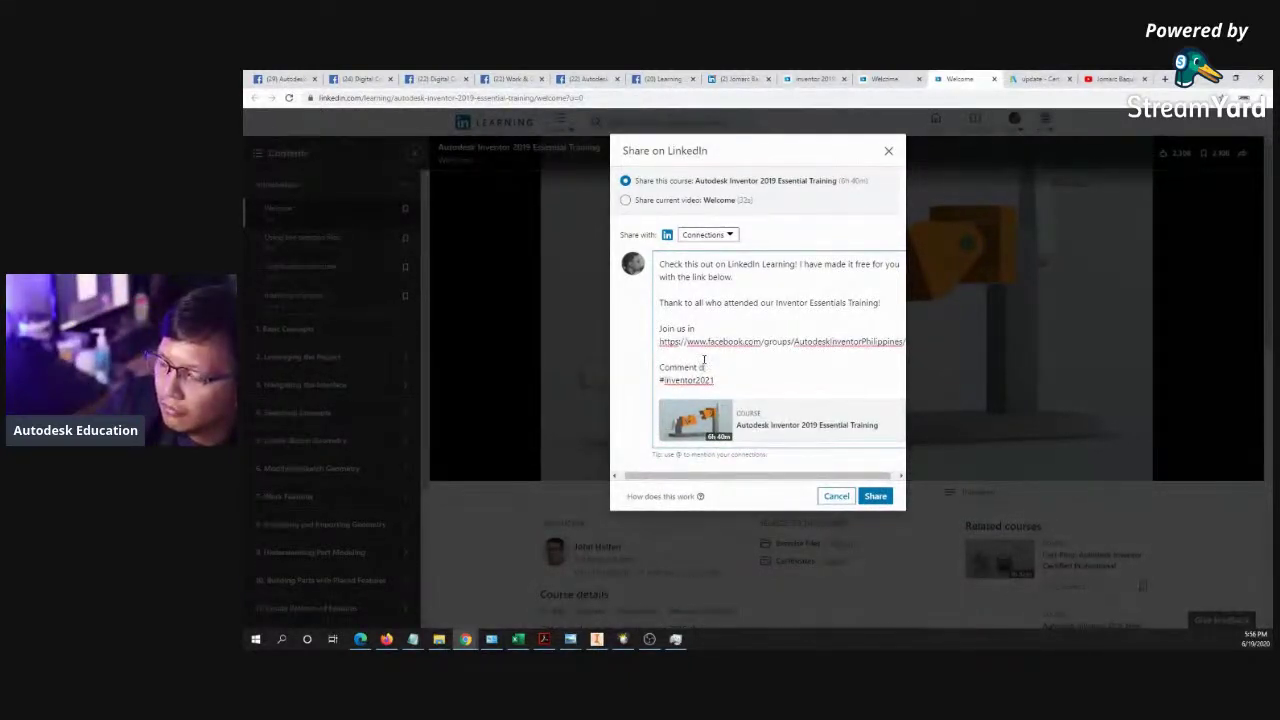
type("!")
- Share the Autodesk Inventor 2019 Essential Training course post with the LinkedIn connections
left_click_drag(714, 380, 661, 381)
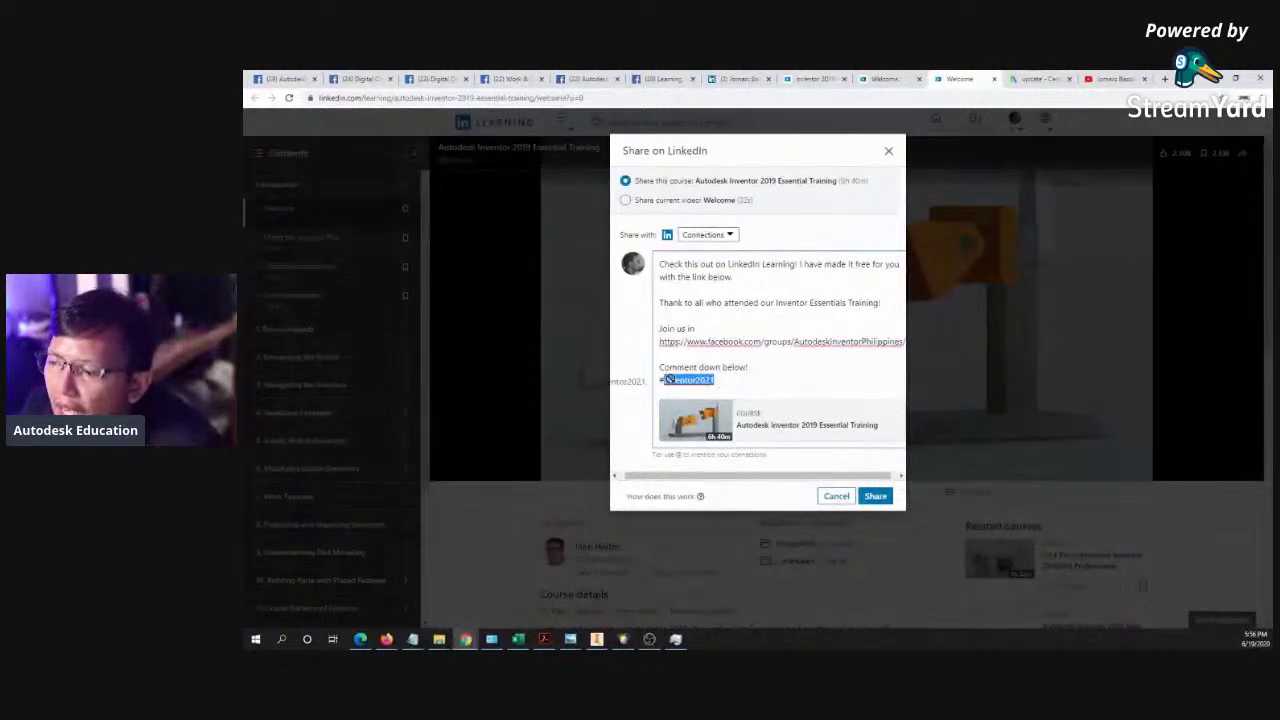
left_click(763, 380)
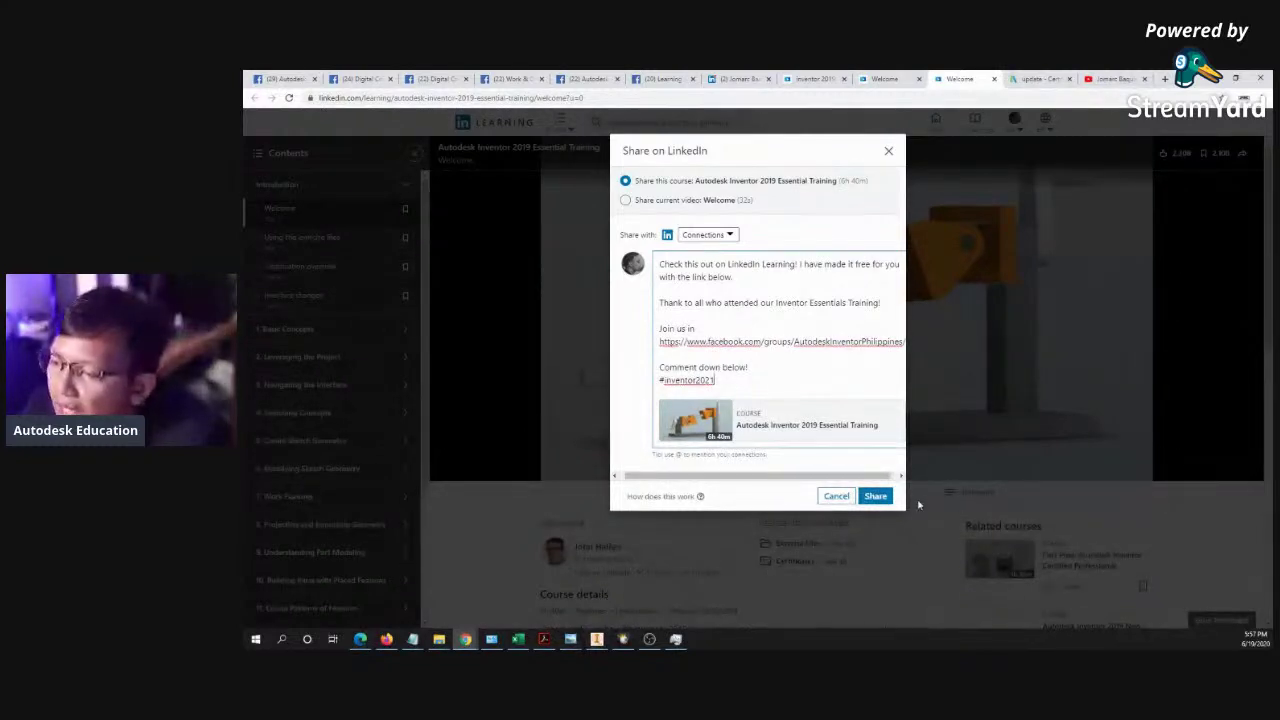
left_click(876, 497)
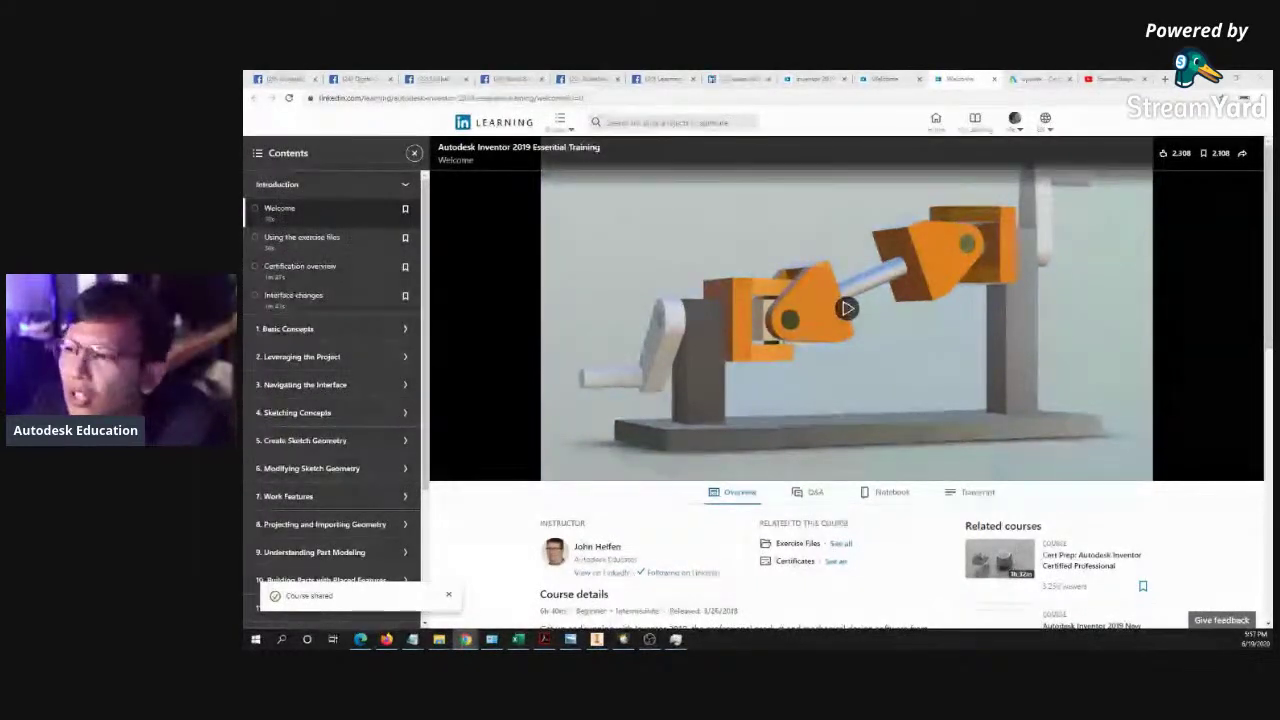
key("alt+Tab")
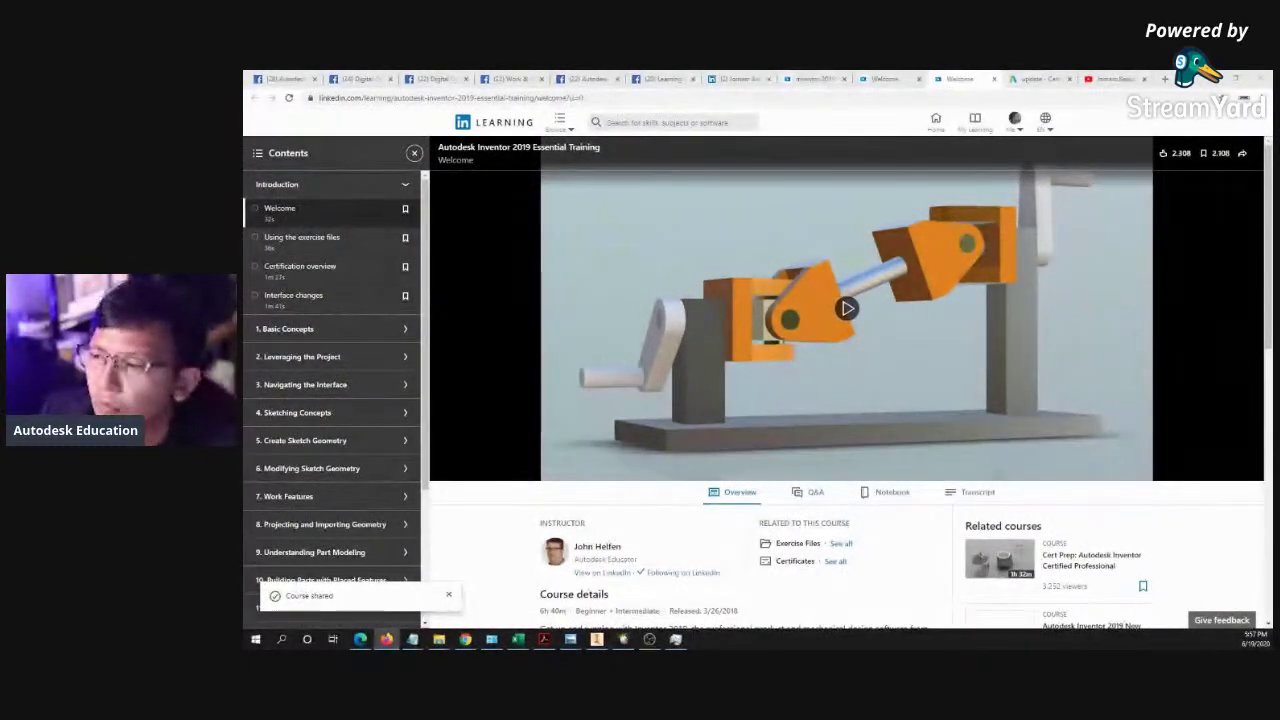
left_click(651, 285)
mouse_move(1272, 110)
left_mouse_down()
mouse_move(1062, 108)
mouse_move(845, 75)
left_mouse_up()
scroll(775, 425, "down", 3)
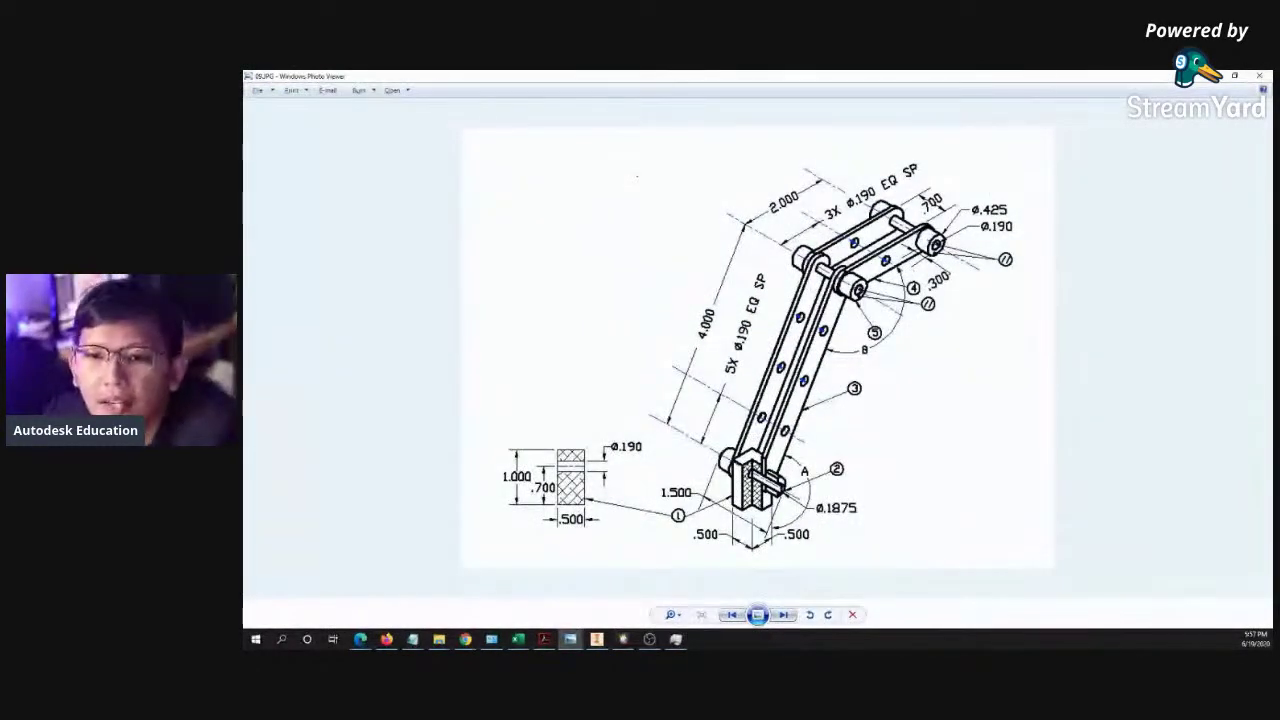
- Switch to the Firefox window with the shared LinkedIn post and publish the comment "inventor2021" on it
key("alt+Tab")
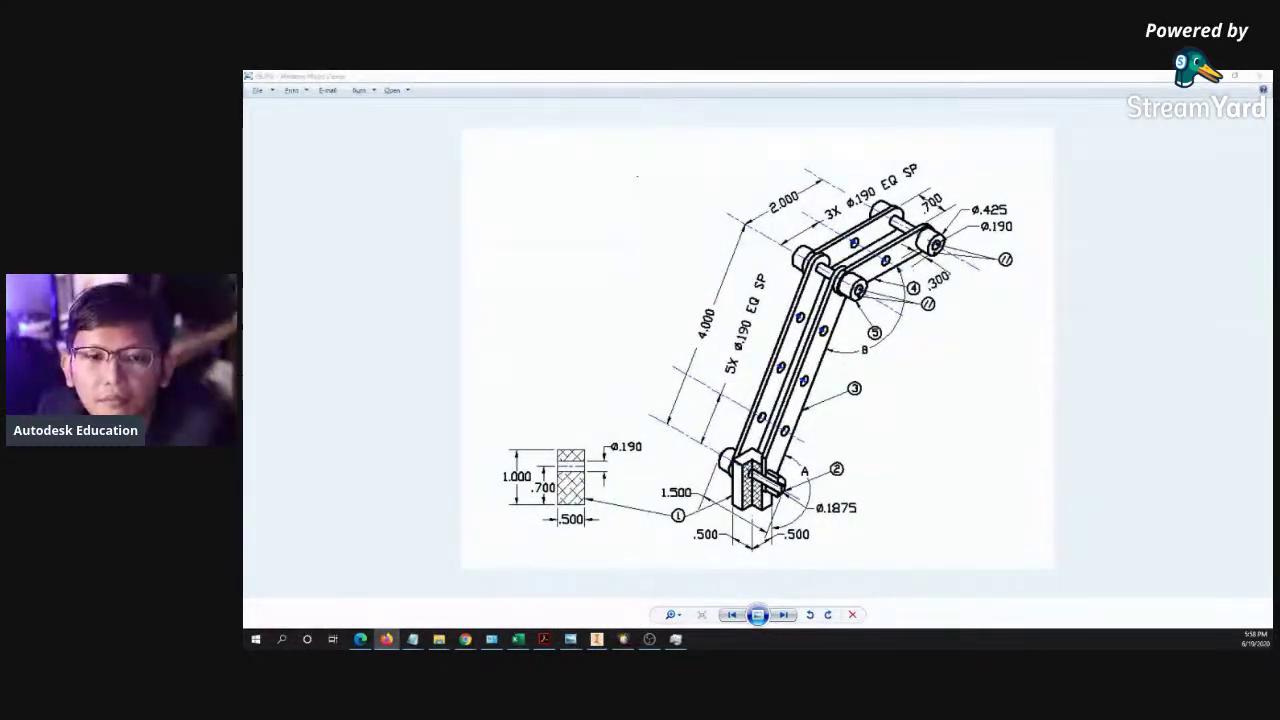
key("alt+Tab")
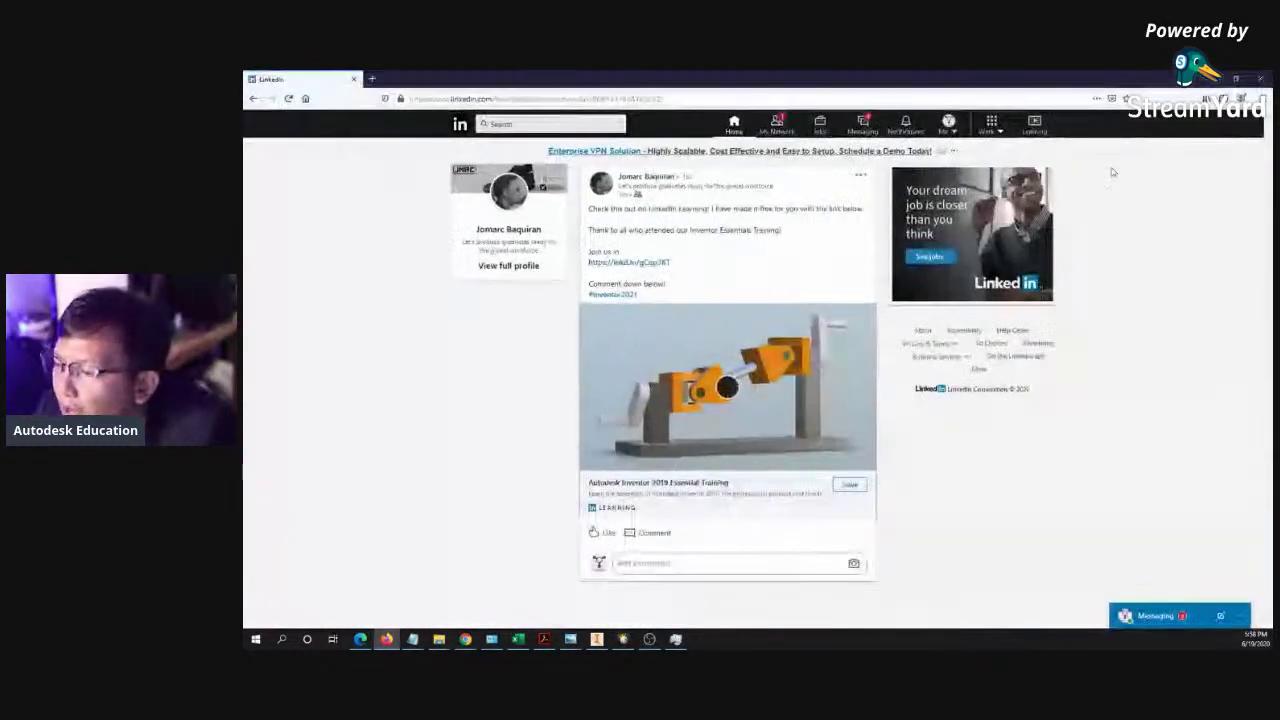
type("inve")
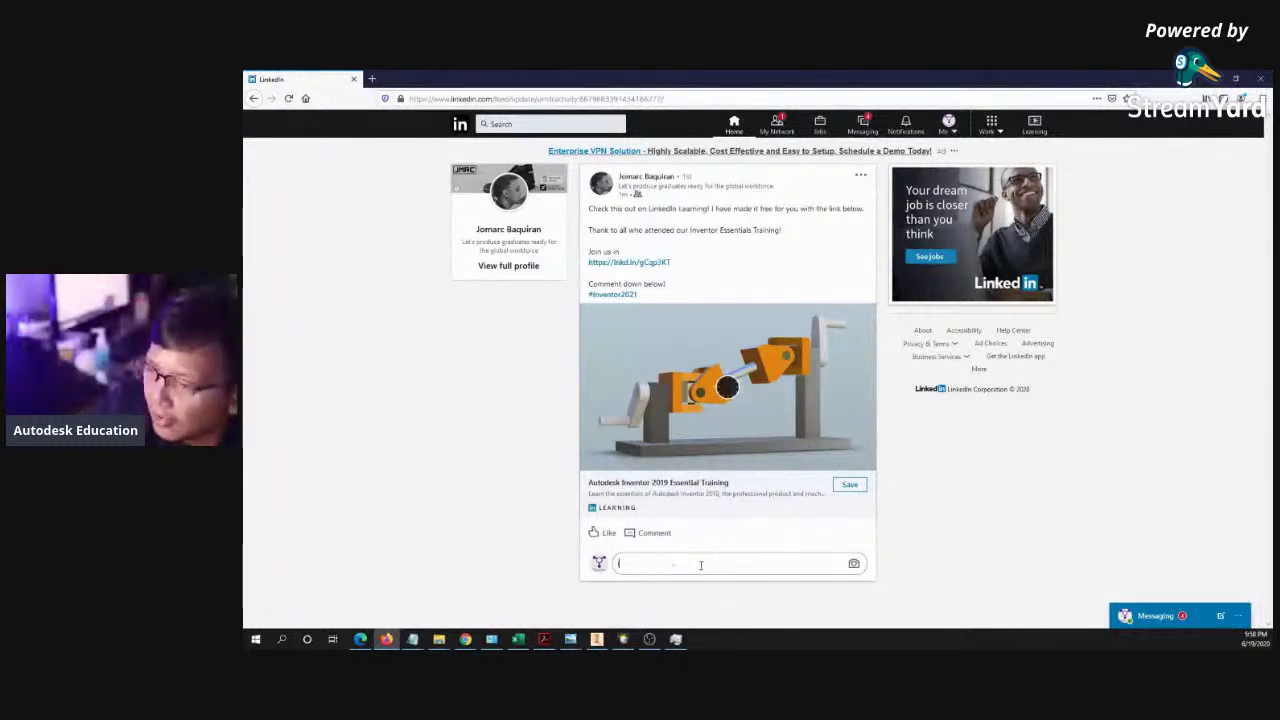
type("ntor2021")
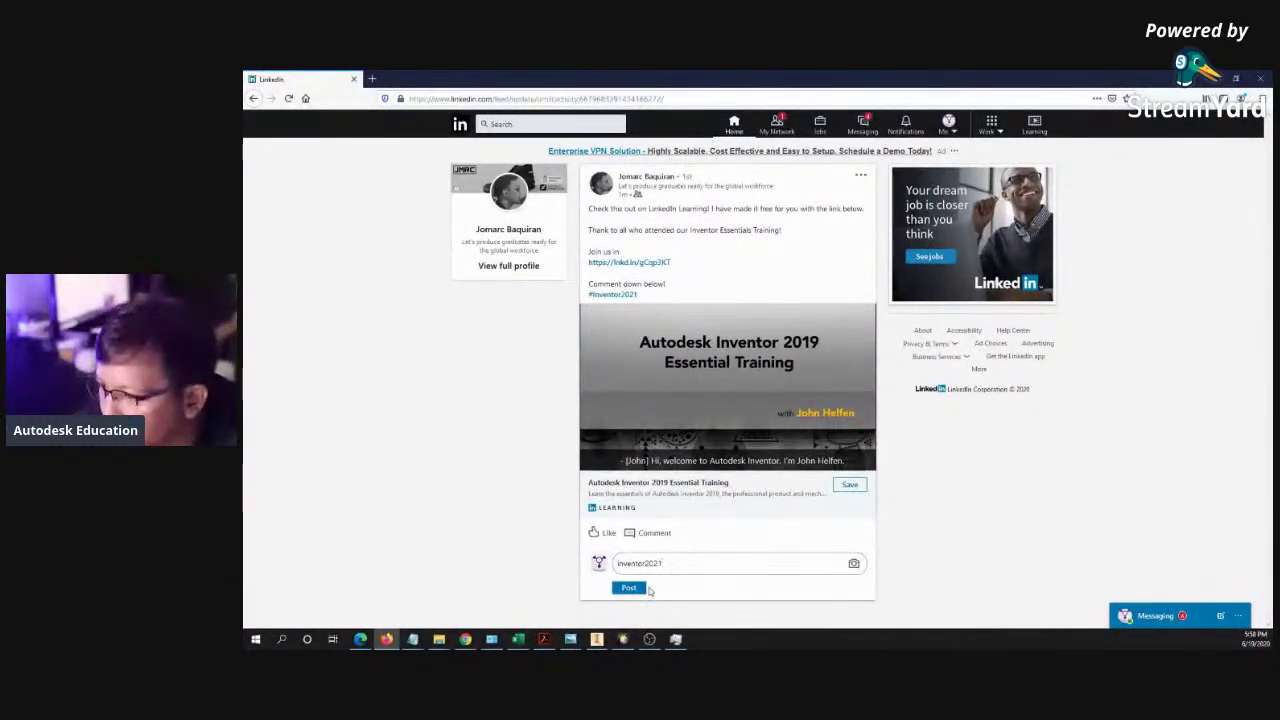
left_click(630, 589)
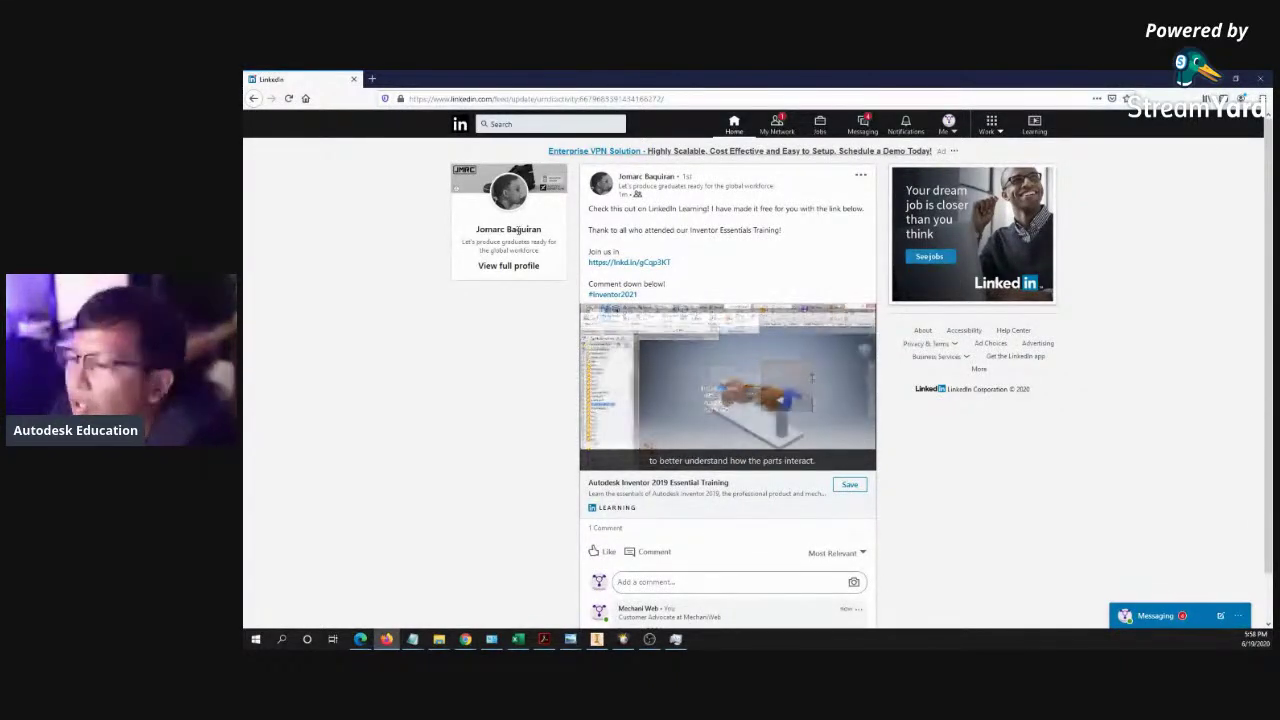
- Open the Autodesk Inventor 2019 Essential Training course from the shared post
left_click_drag(601, 211, 743, 219)
left_click(745, 218)
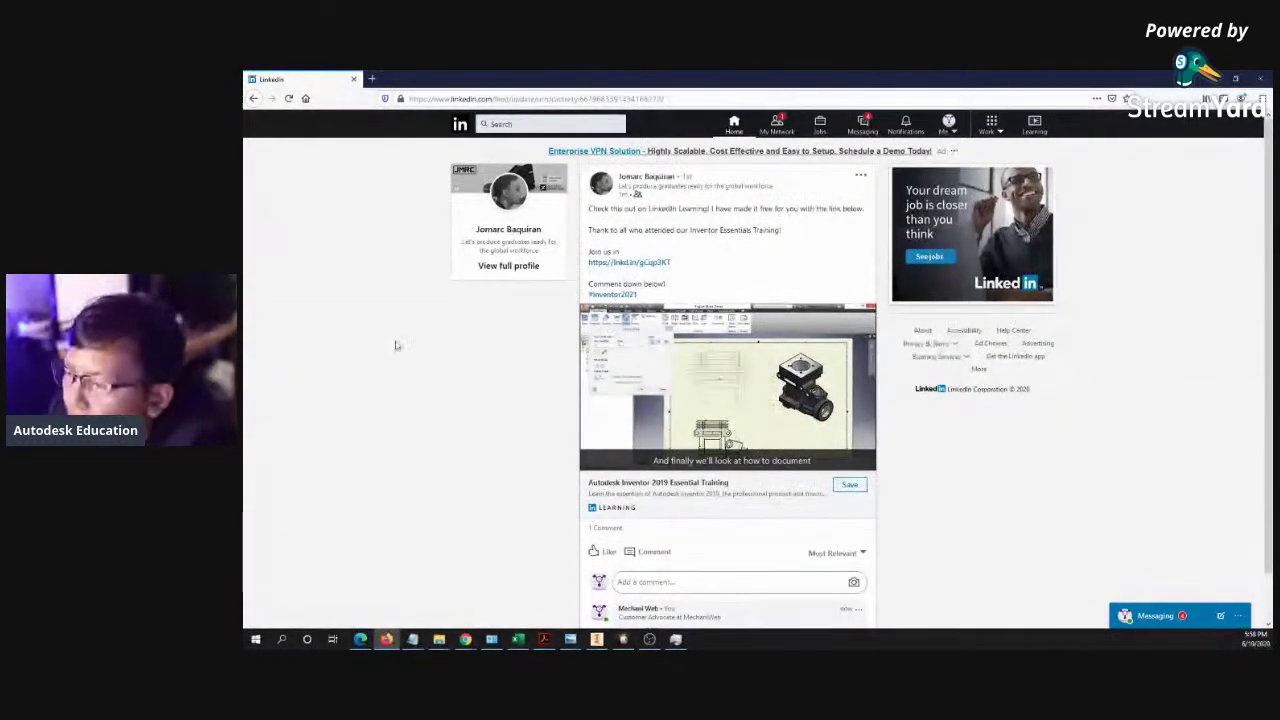
scroll(394, 343, "down", 1)
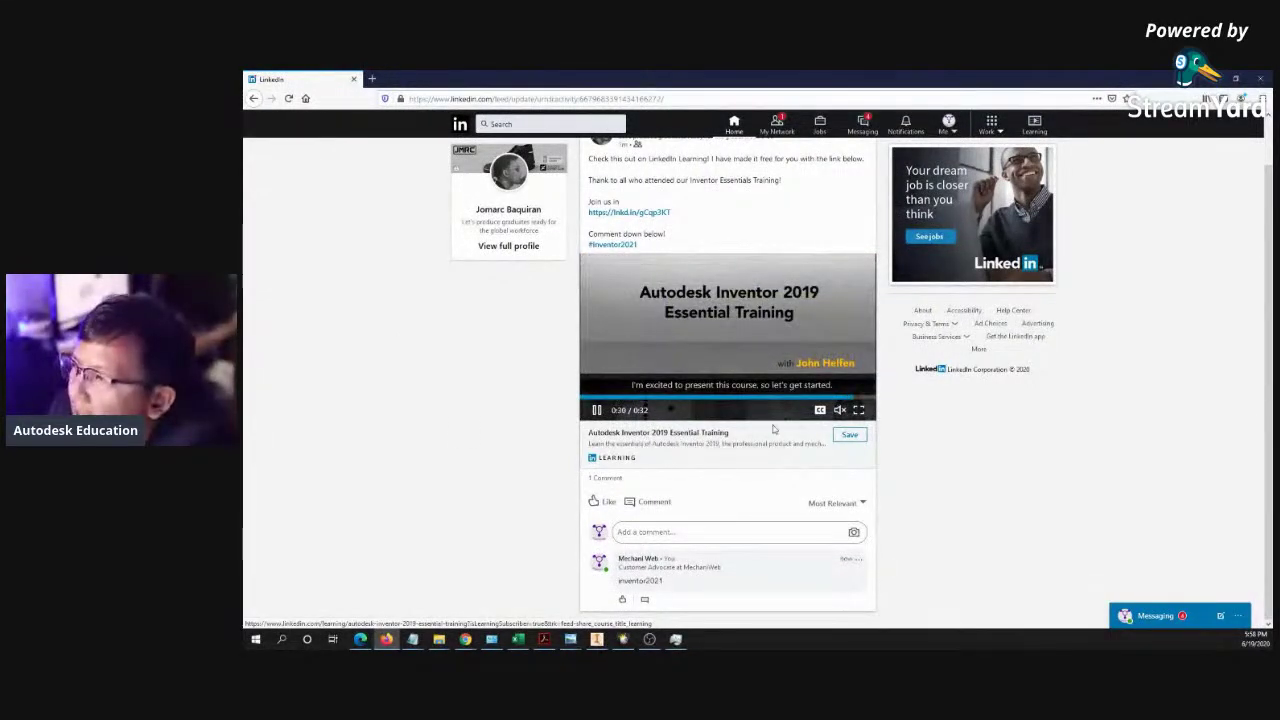
left_click(697, 433)
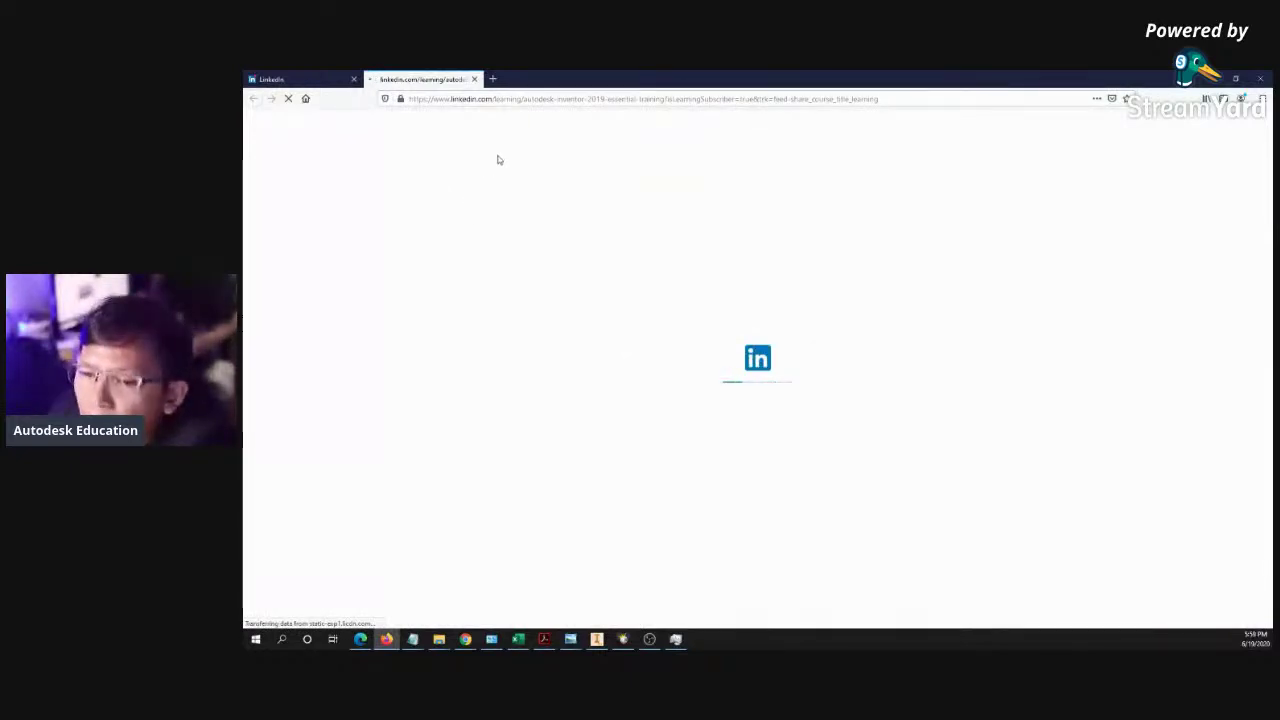
left_click(360, 74)
left_click(412, 74)
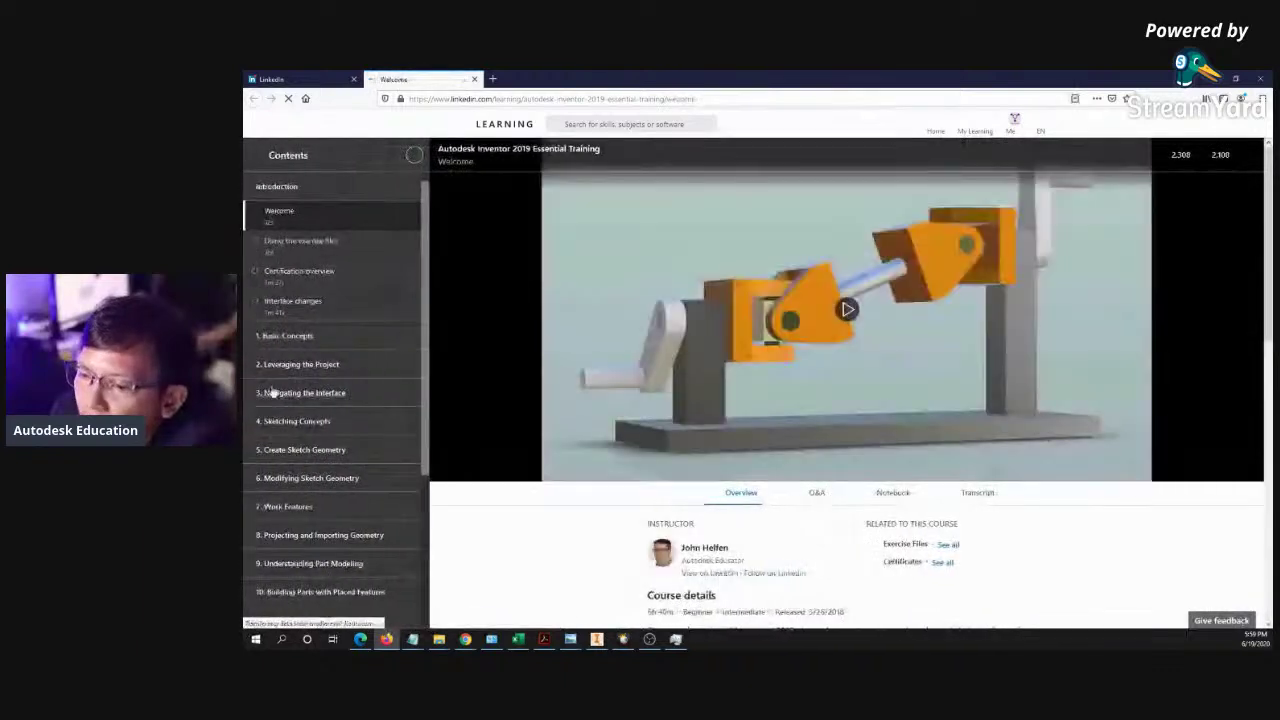
- Examine the course contents, including the Work Features, Create Sculpted Objects, Adding Parts to an Assembly File and Create Drawing Views chapters, and collapse the Introduction
scroll(278, 388, "down", 2)
left_click(302, 380)
scroll(302, 382, "down", 2)
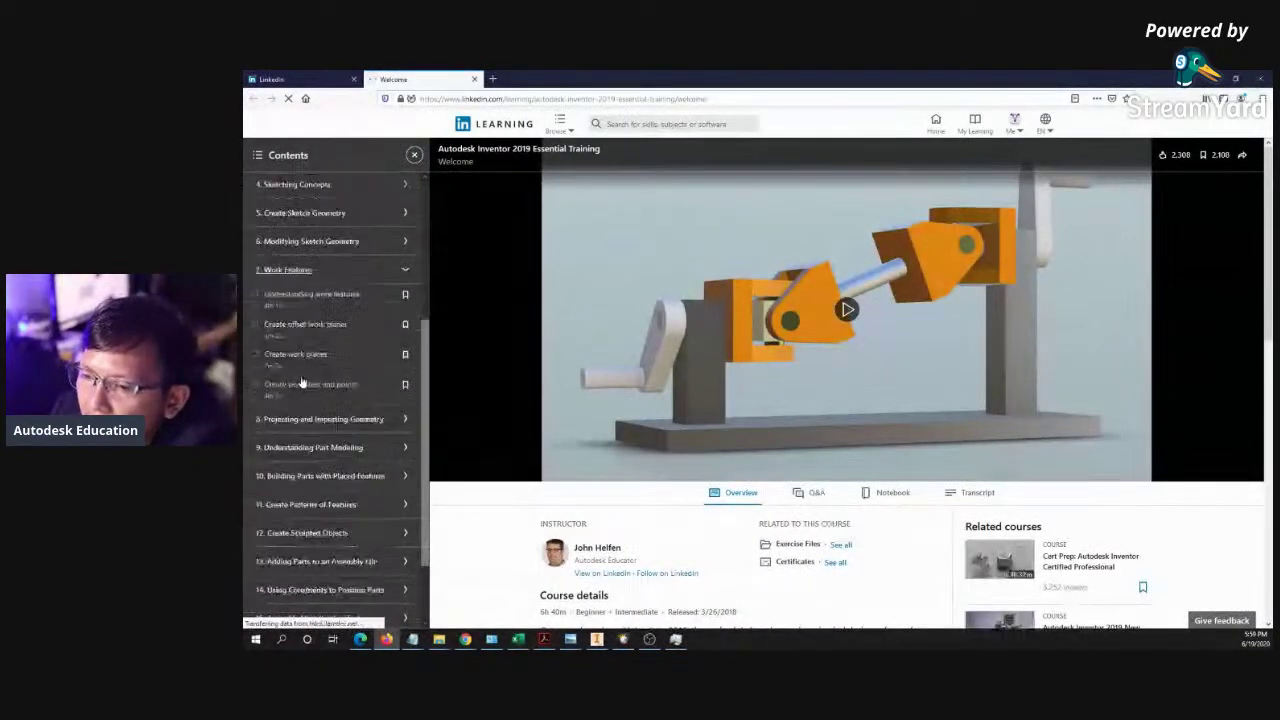
scroll(302, 383, "down", 1)
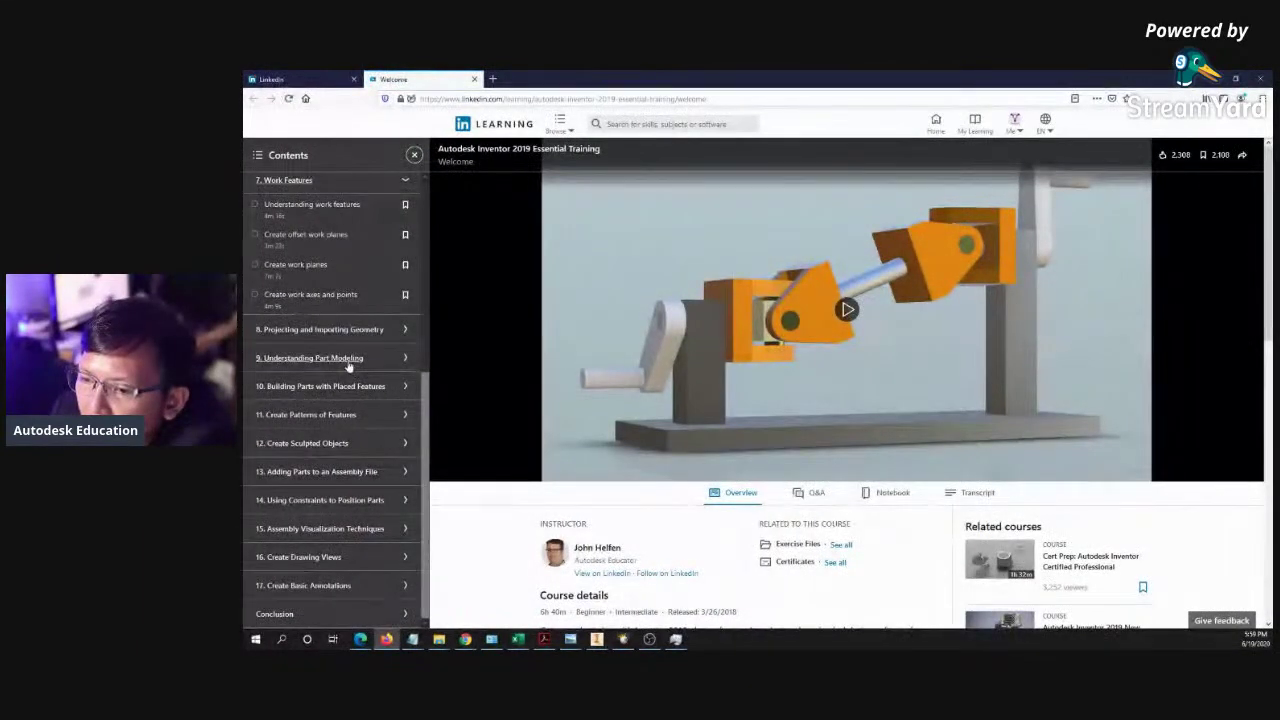
left_click(337, 443)
scroll(345, 420, "down", 2)
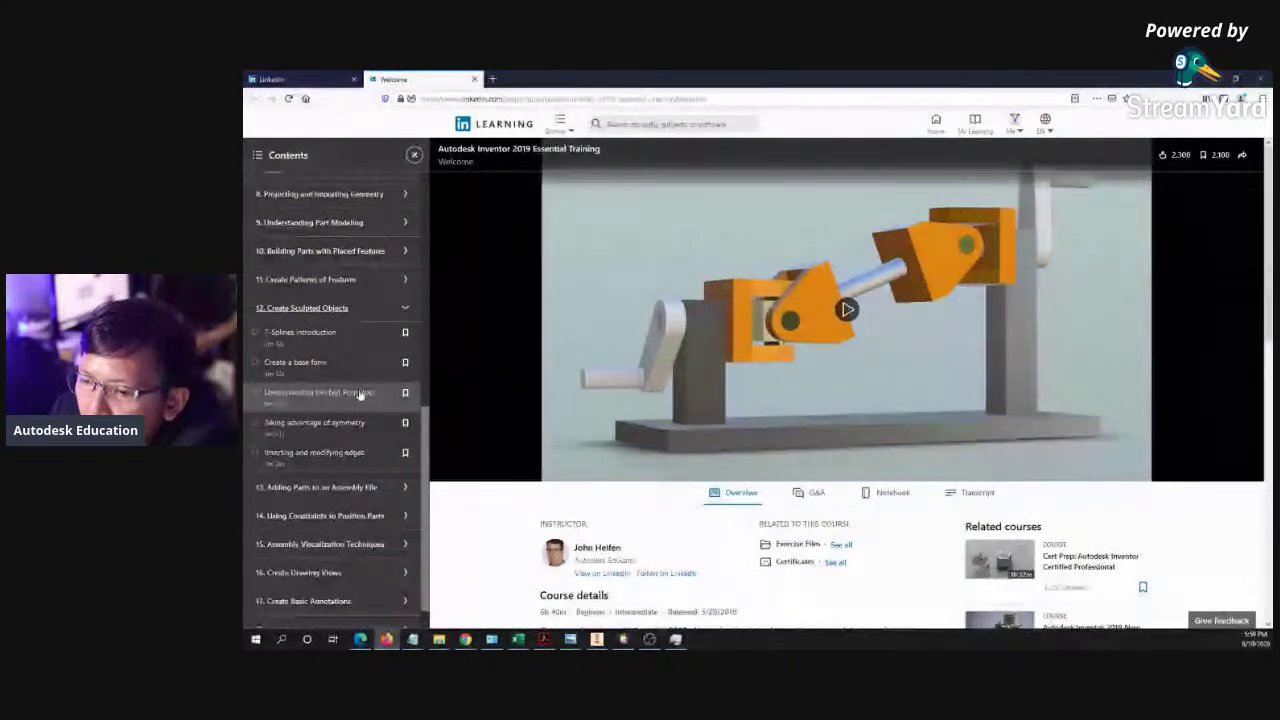
left_click(390, 476)
scroll(354, 393, "down", 2)
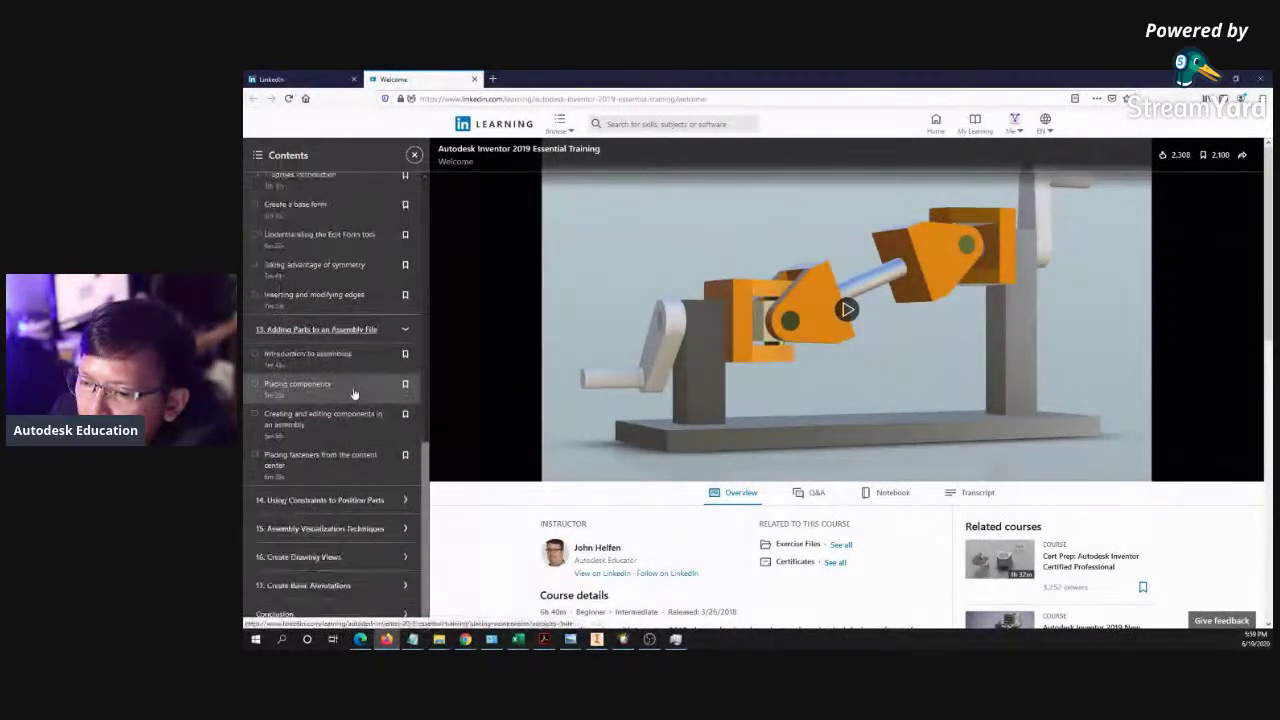
left_click(354, 557)
scroll(345, 445, "down", 2)
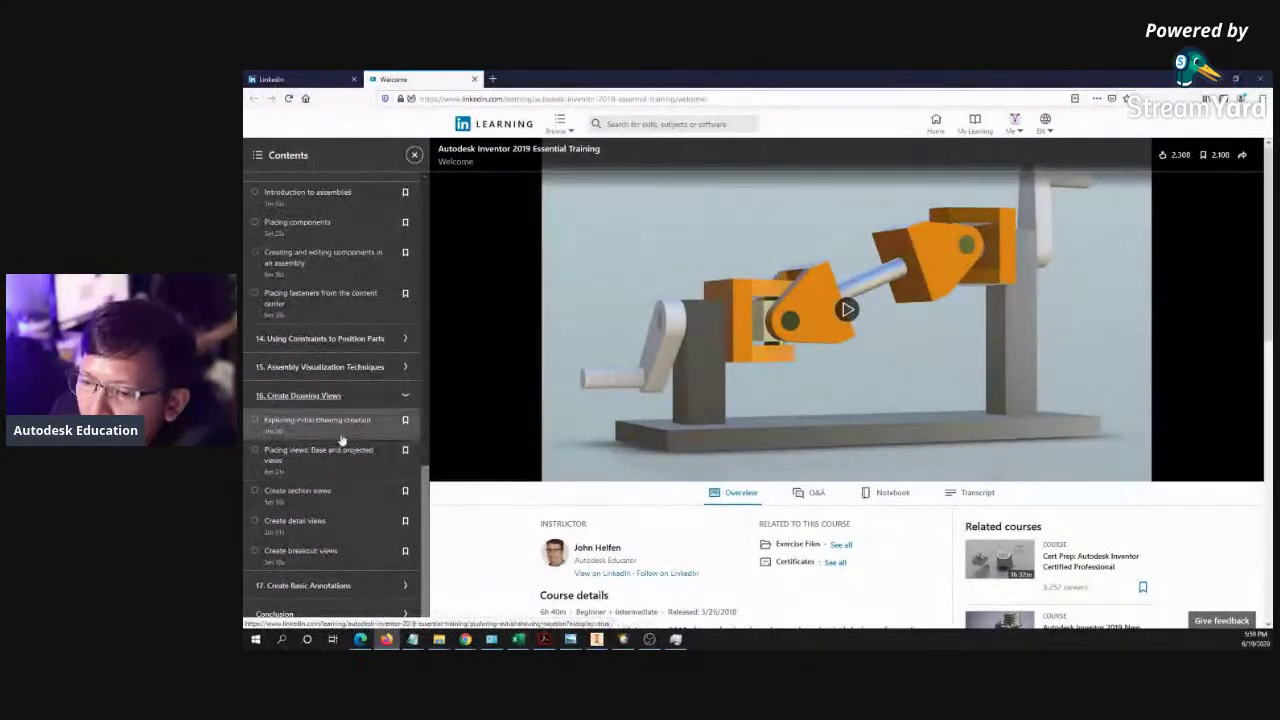
scroll(340, 437, "up", 15)
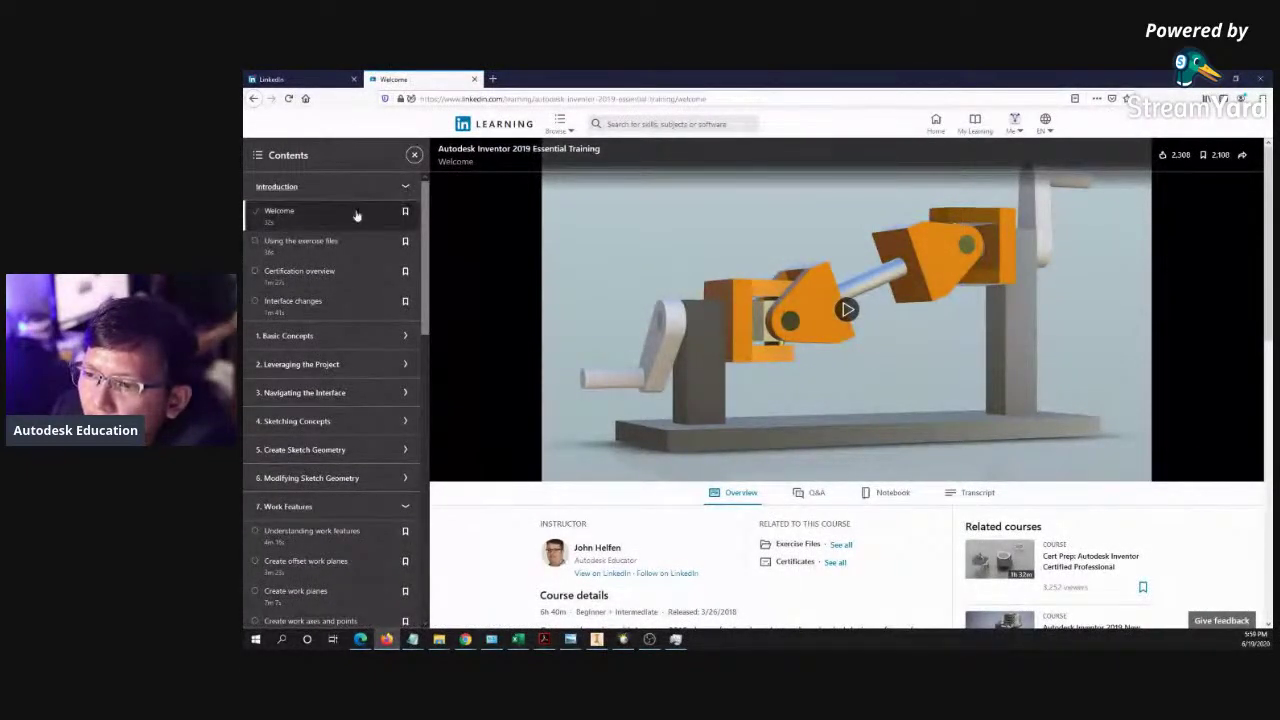
left_click(404, 187)
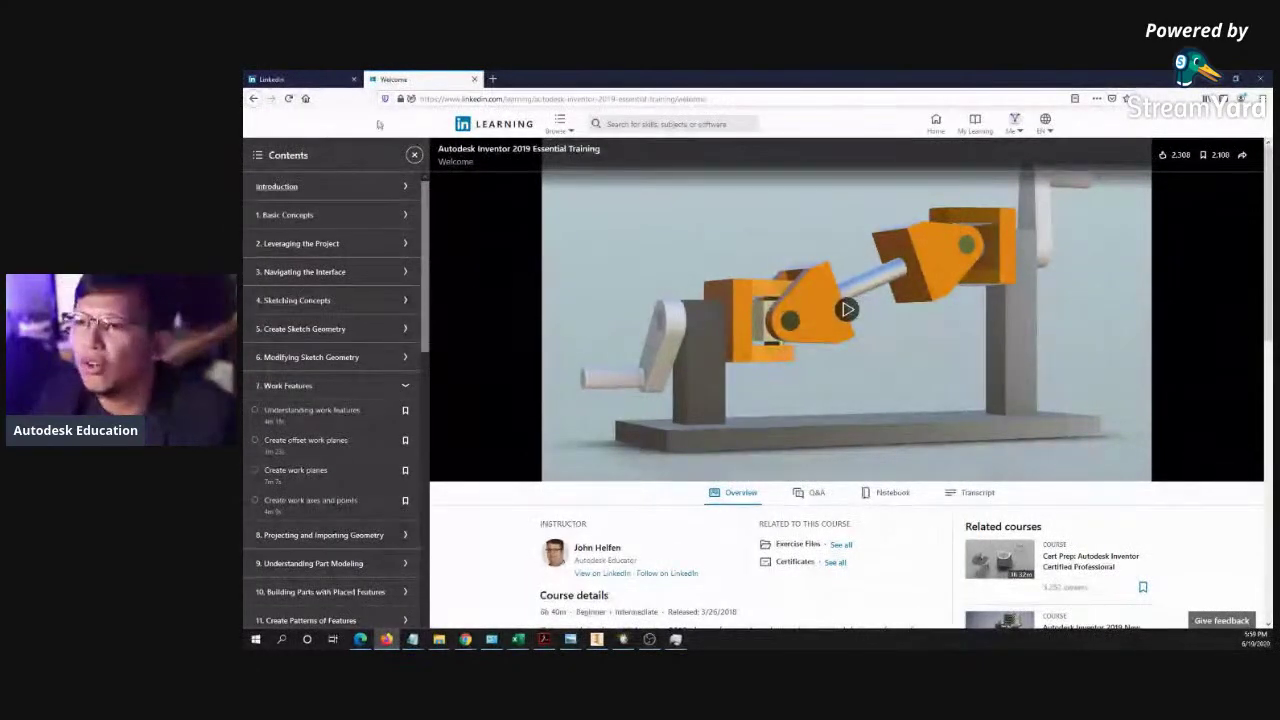
left_click(310, 78)
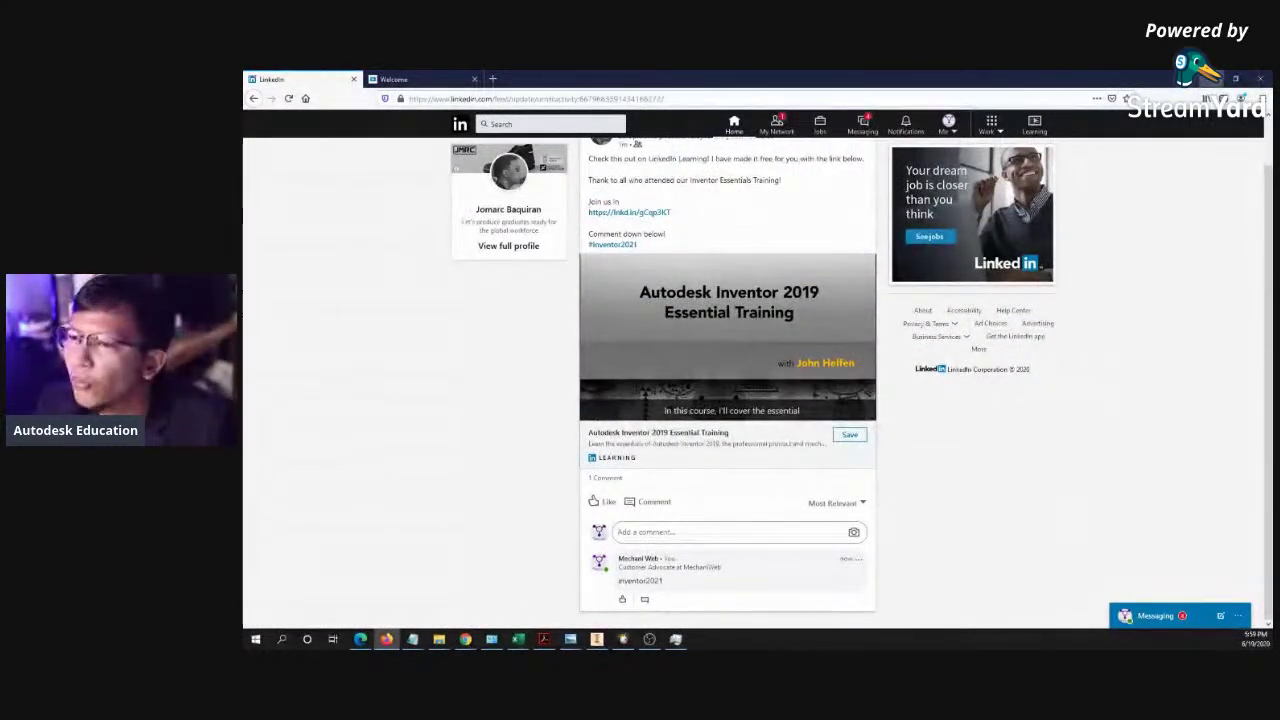
key("alt+Tab")
key("alt+Tab")
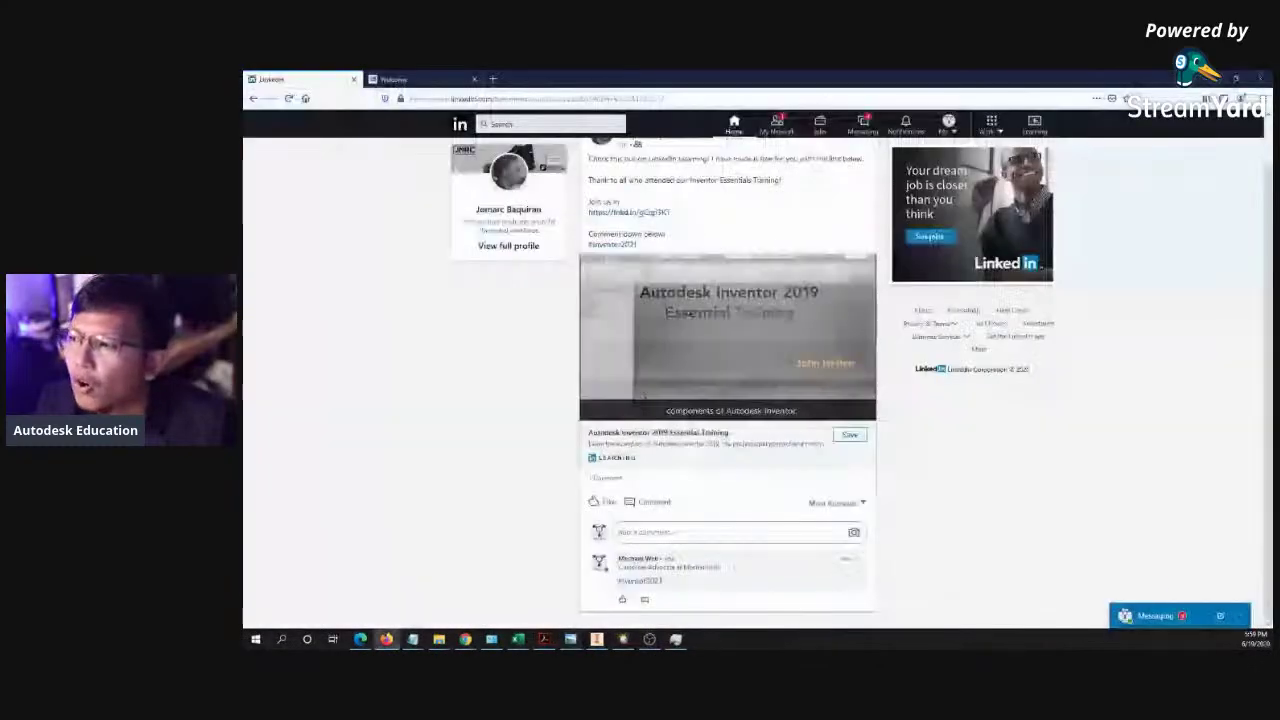
left_click(398, 79)
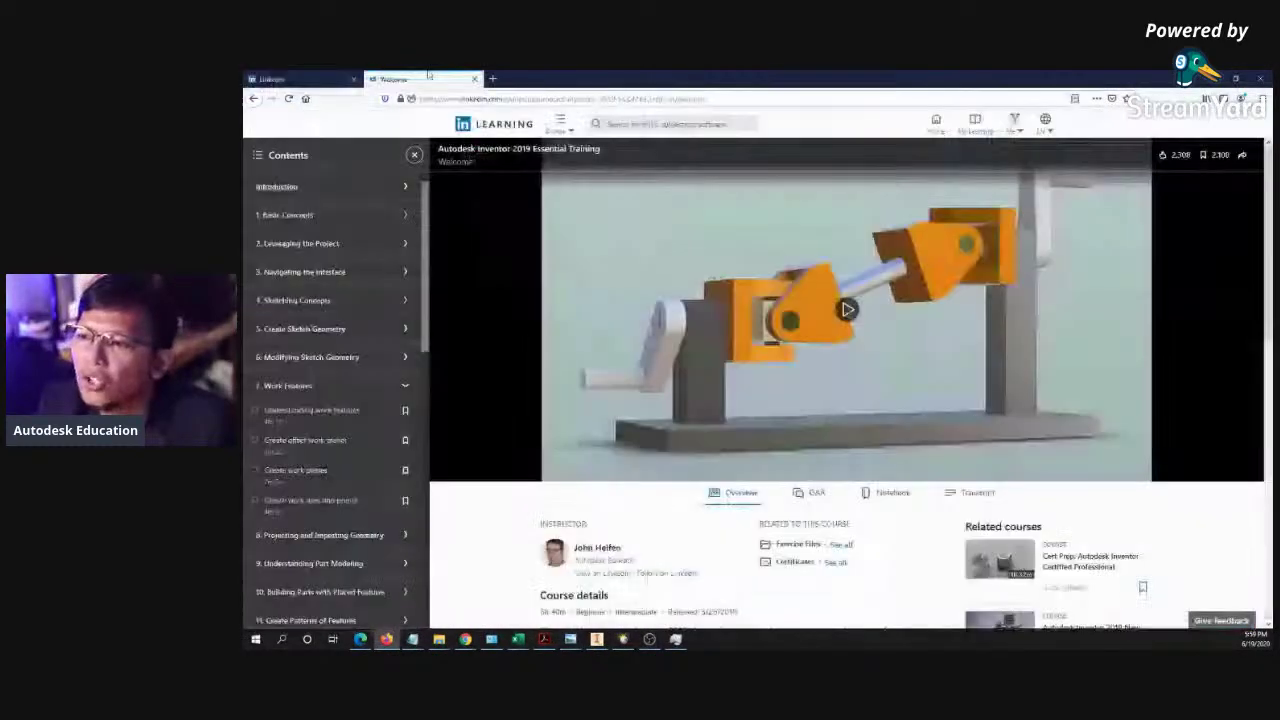
left_click(309, 77)
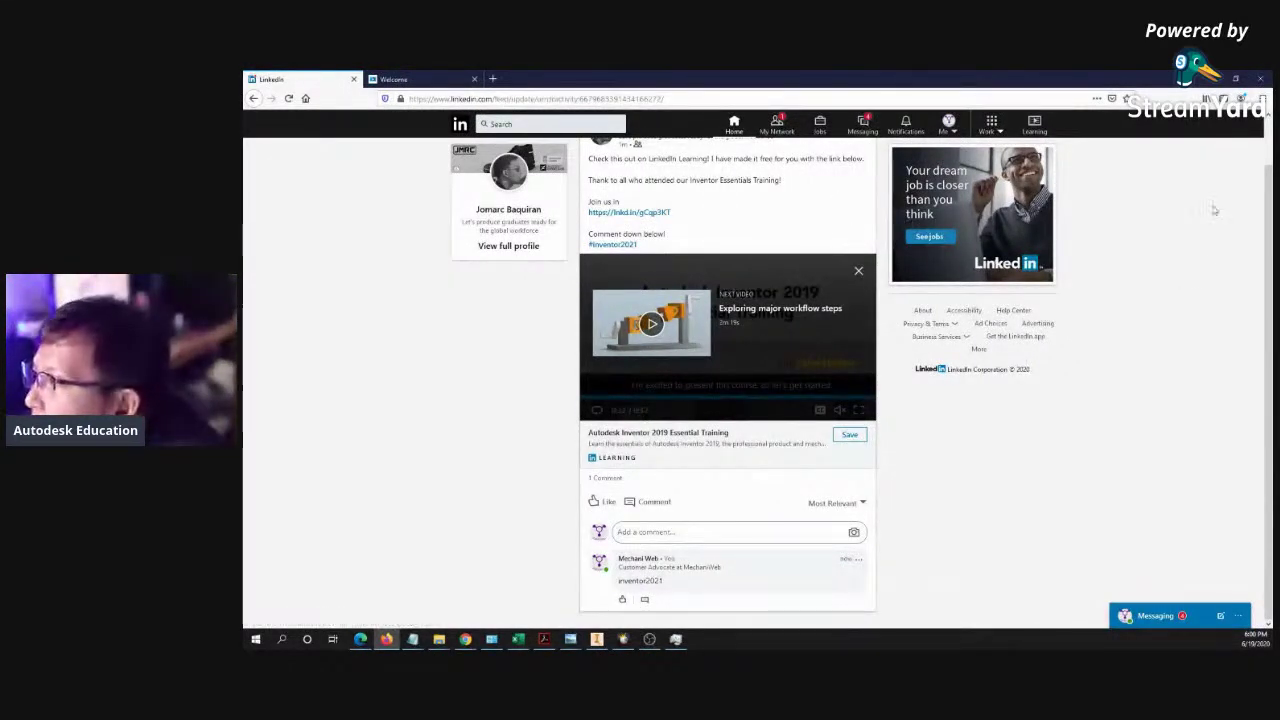
- Leave the Firefox window and switch to the presenter's own LinkedIn profile page in Chrome
left_click(1221, 78)
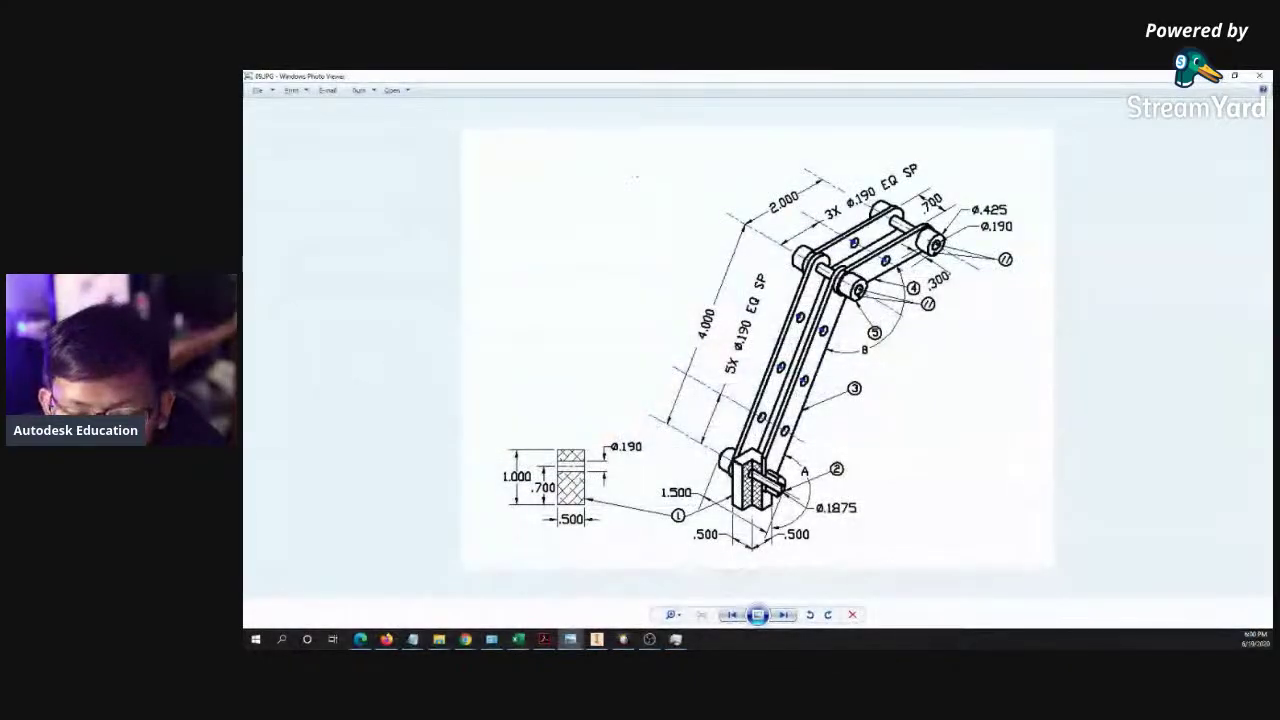
key("F11")
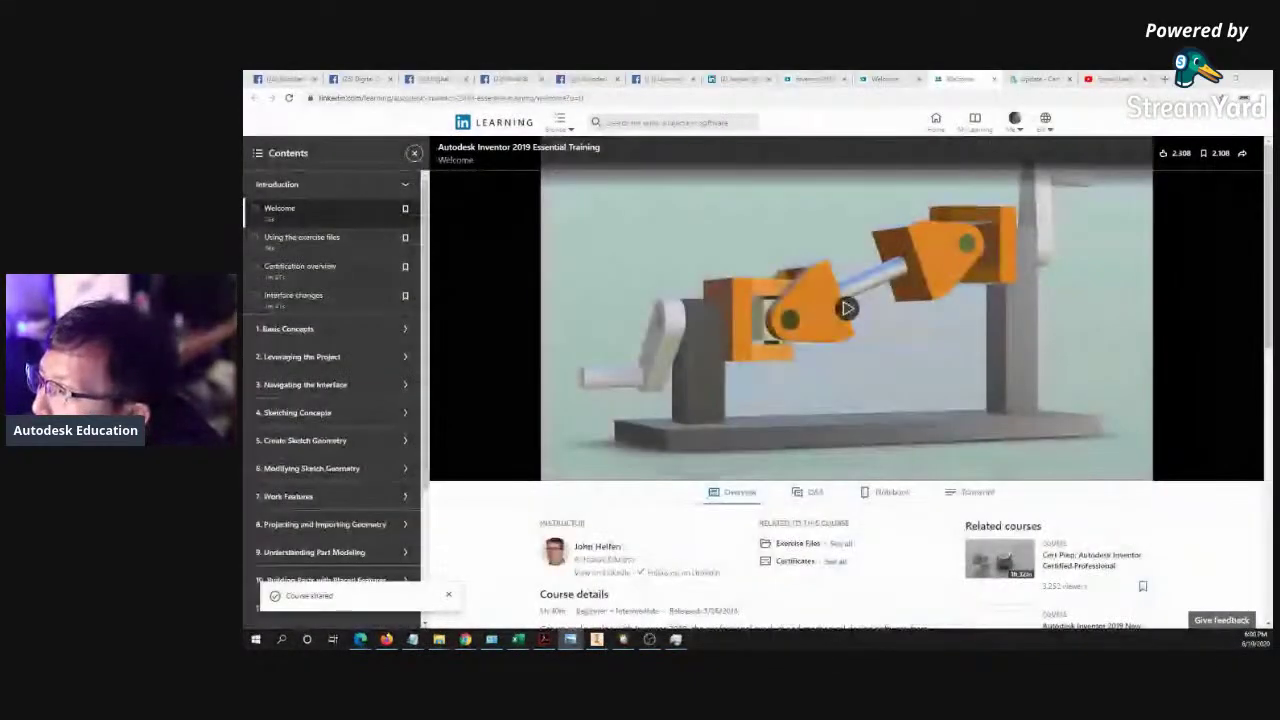
left_click(745, 78)
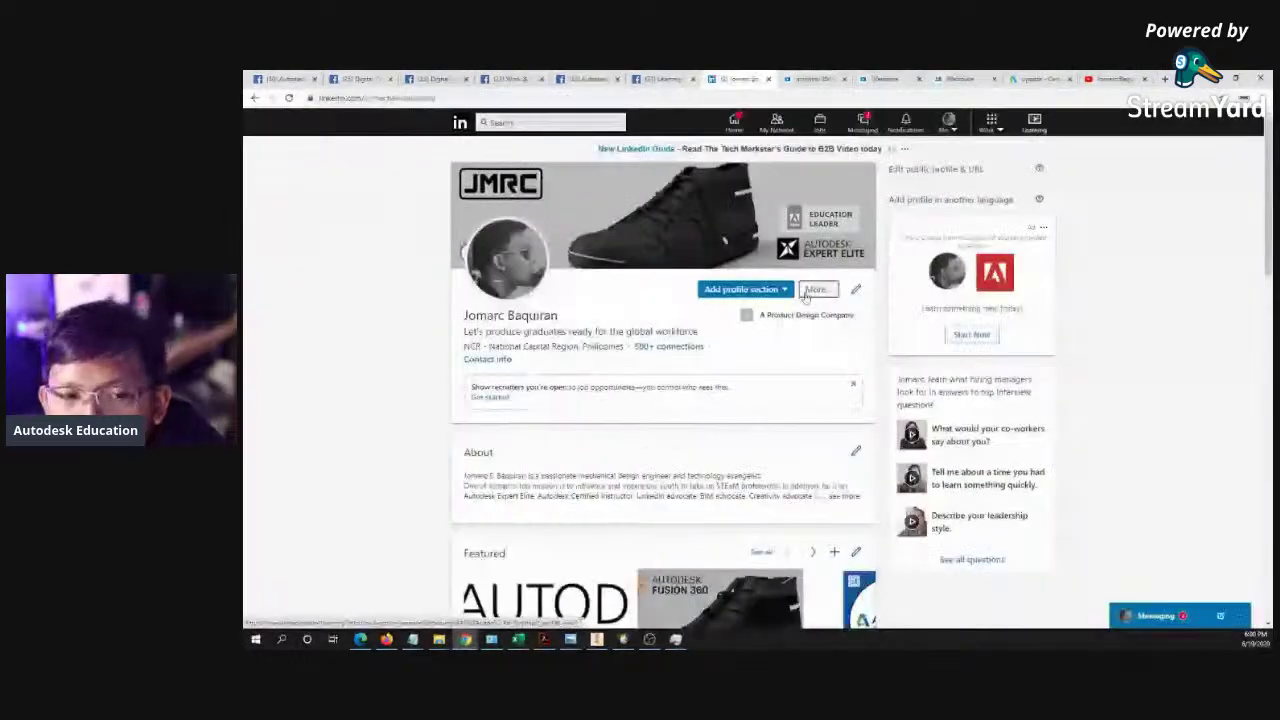
scroll(746, 291, "down", 2)
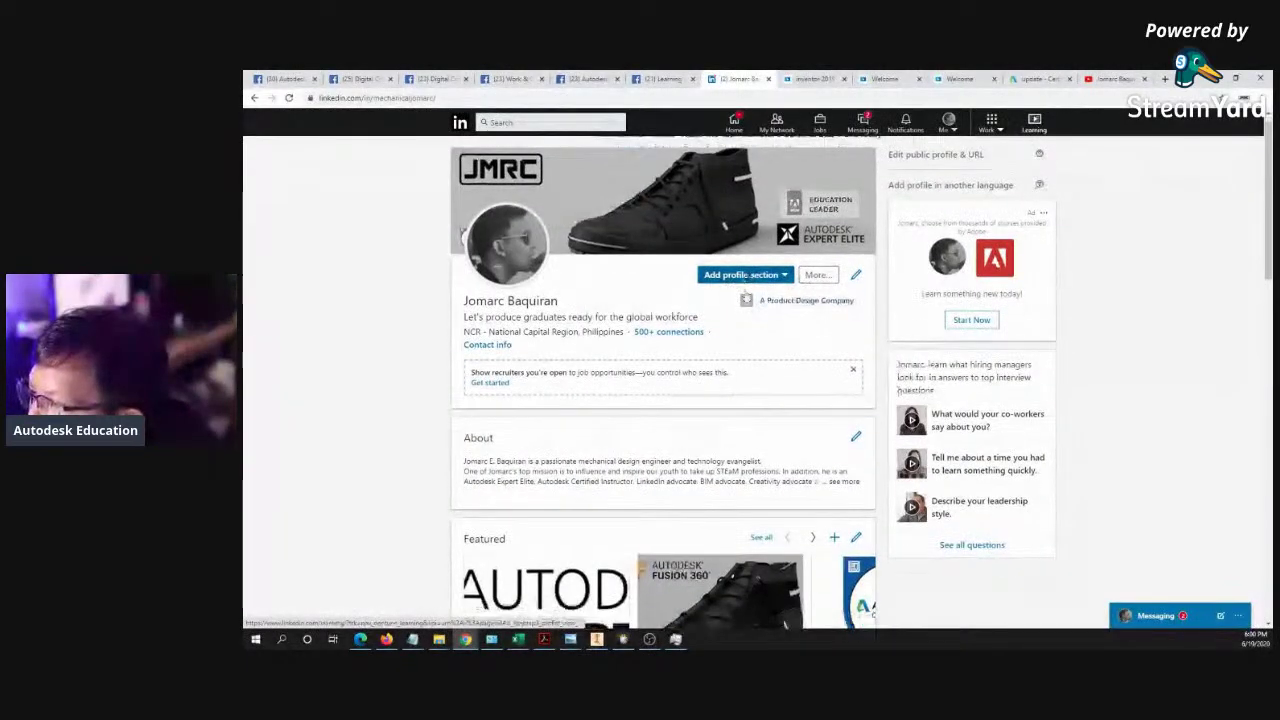
- Open a blank course entry from the profile's Accomplishments section and make its Course name ready for input
left_click(767, 183)
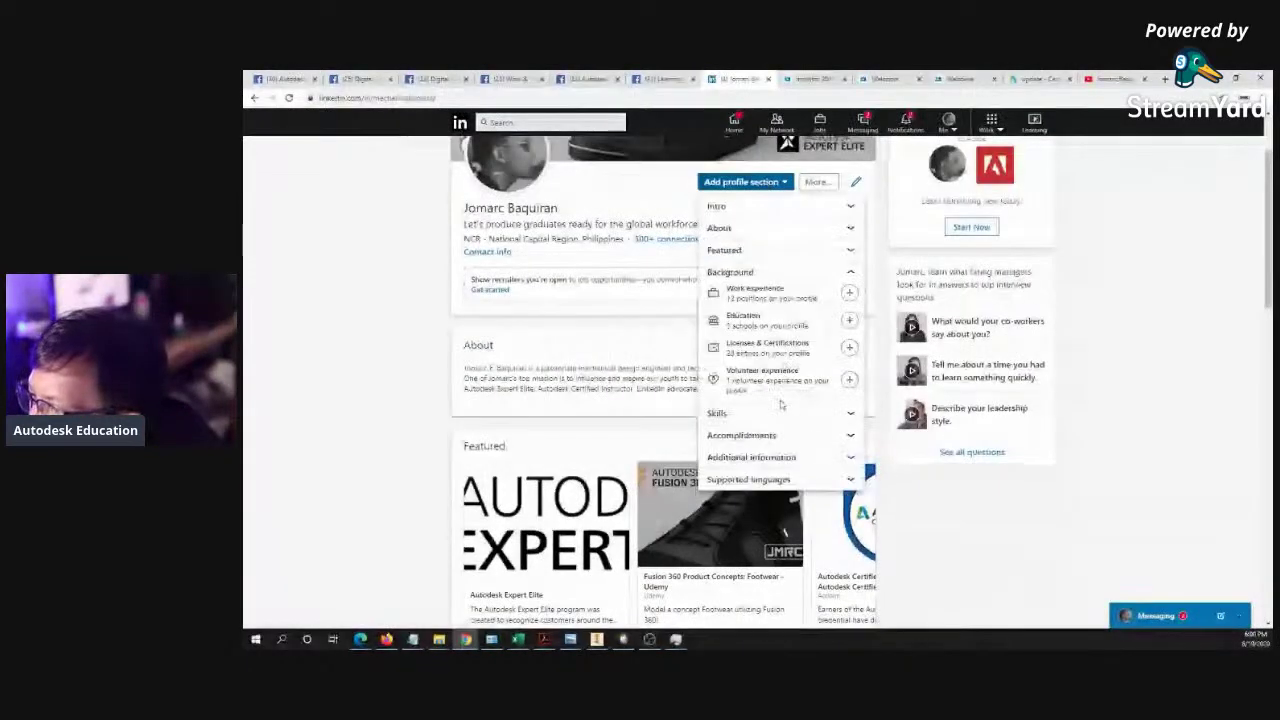
left_click(760, 314)
scroll(782, 300, "down", 2)
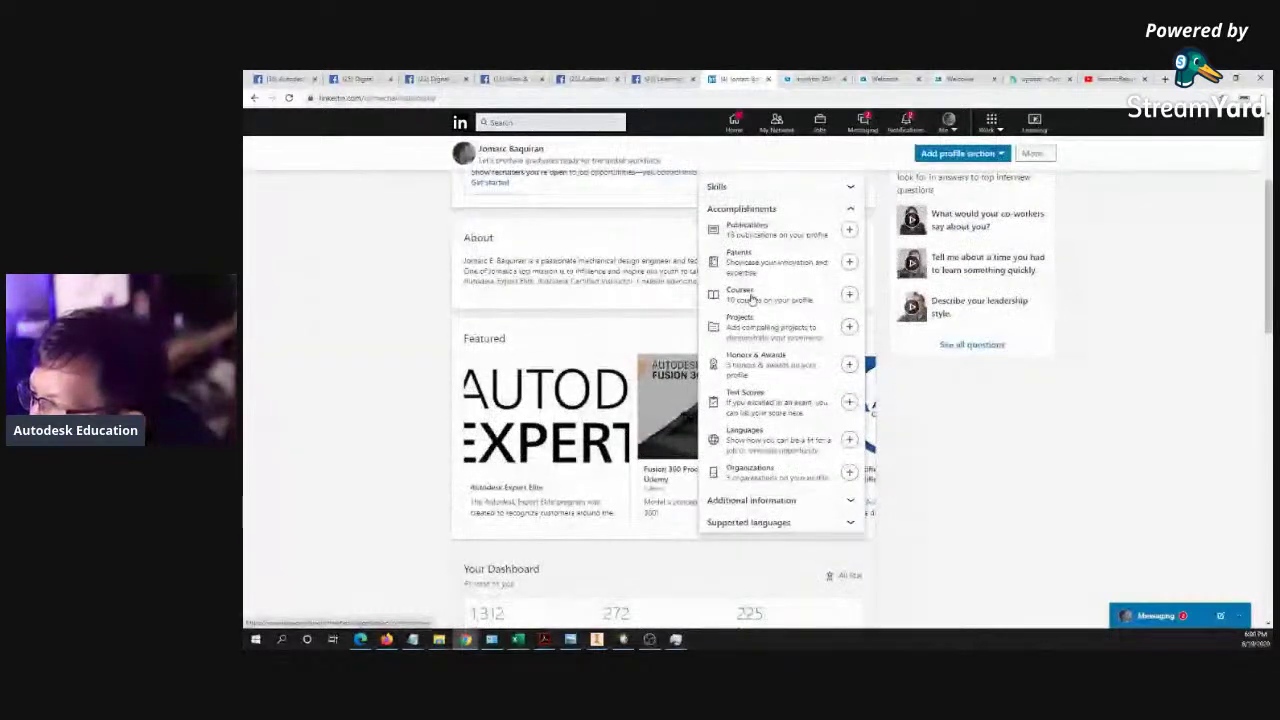
left_click(778, 297)
left_click(608, 364)
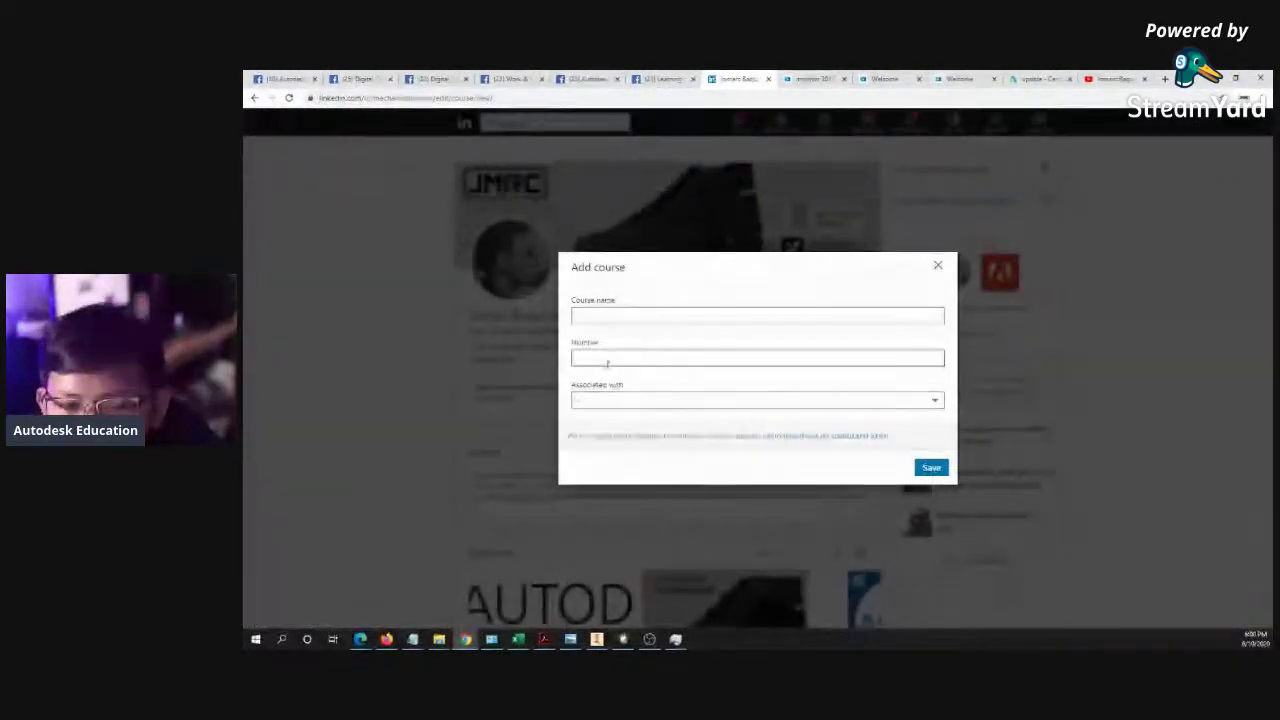
left_click(624, 359)
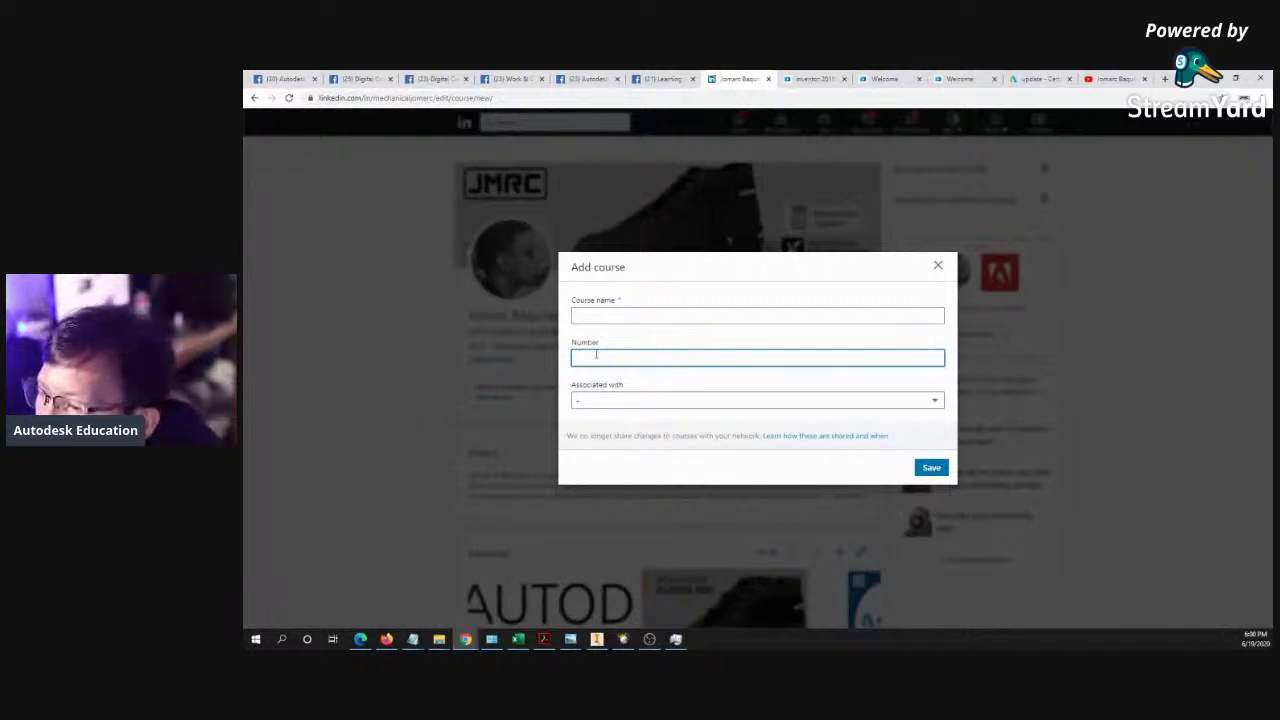
left_click(604, 313)
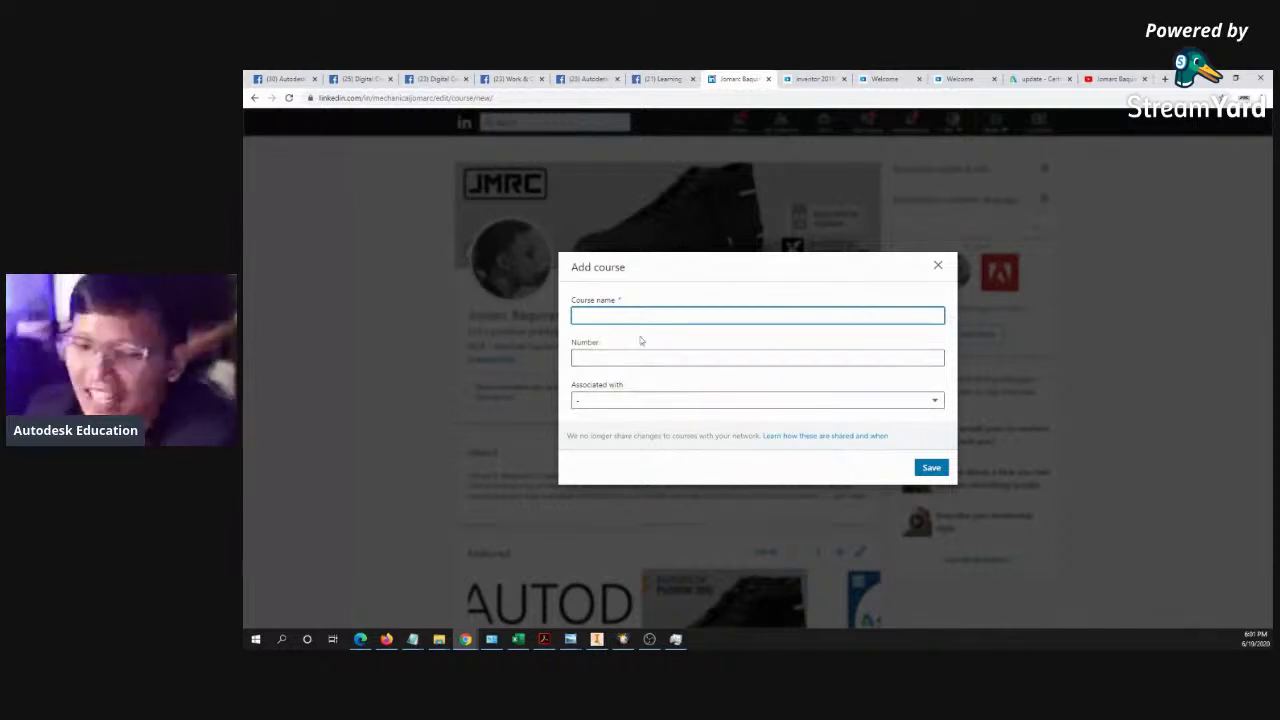
- Switch to Firefox and review the shared Autodesk Inventor 2019 Essential Training post, its preview video and the comment below it
left_click(386, 639)
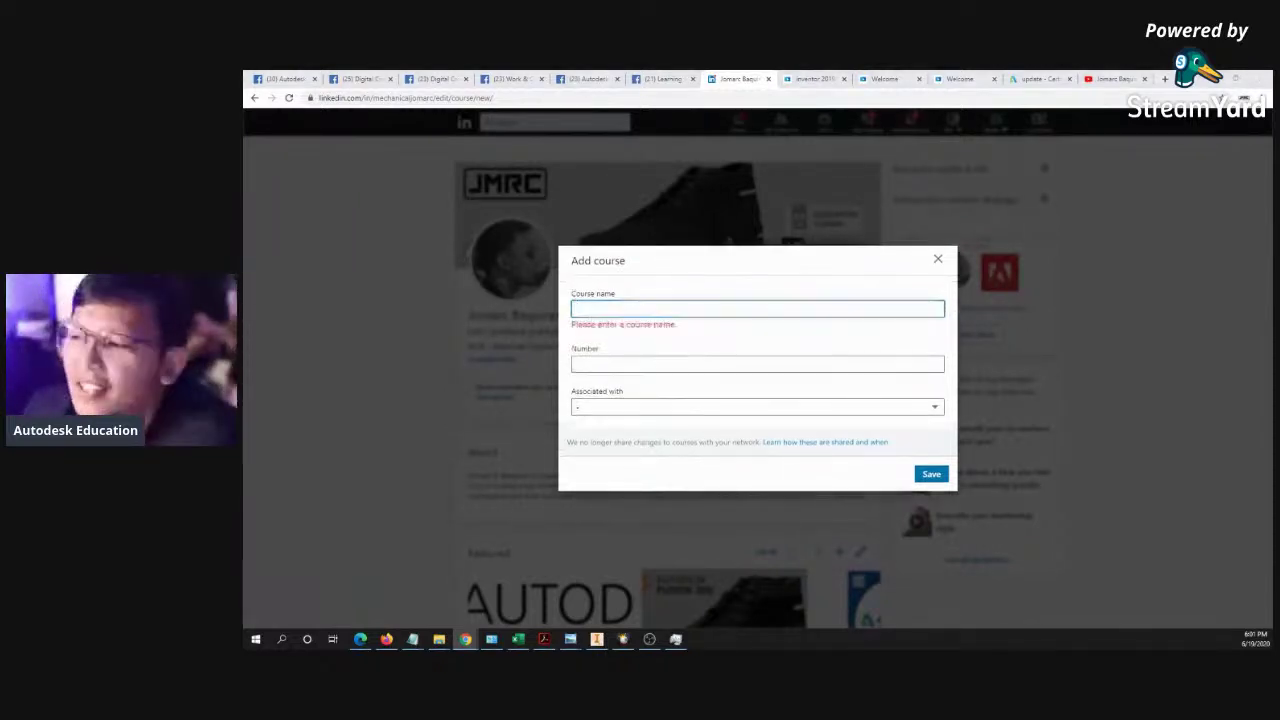
scroll(485, 382, "up", 1)
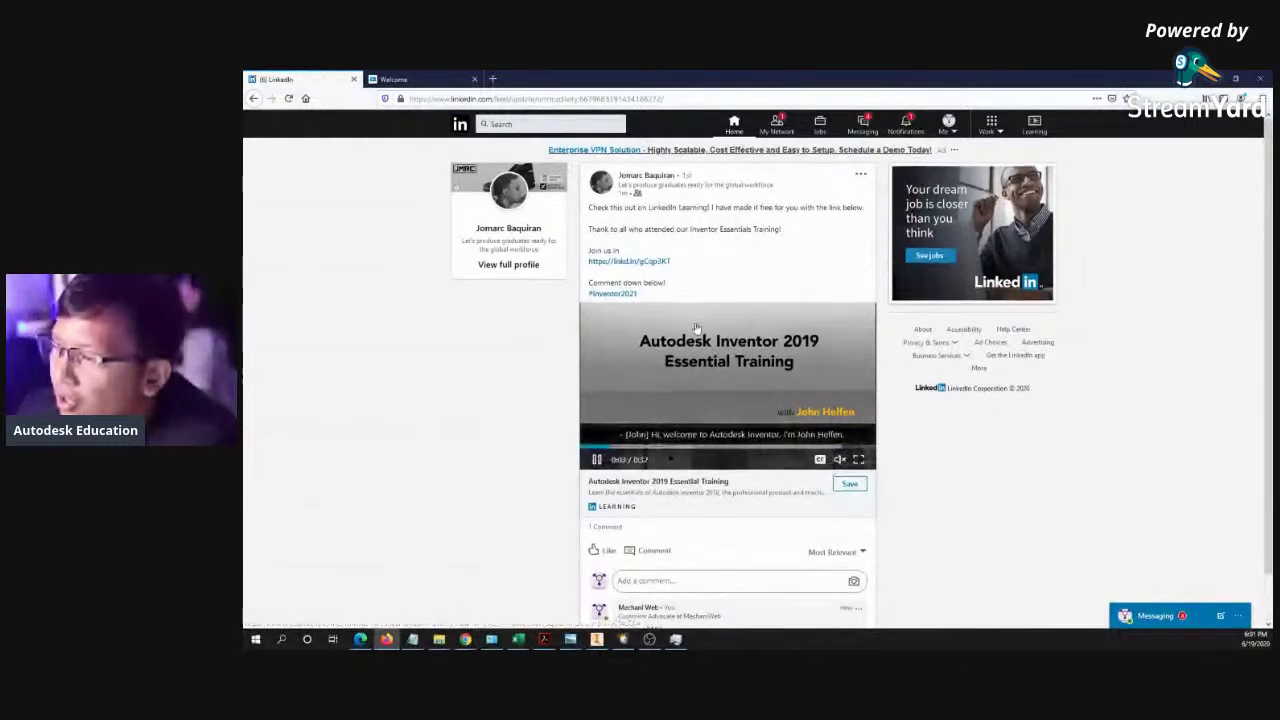
scroll(690, 400, "down", 1)
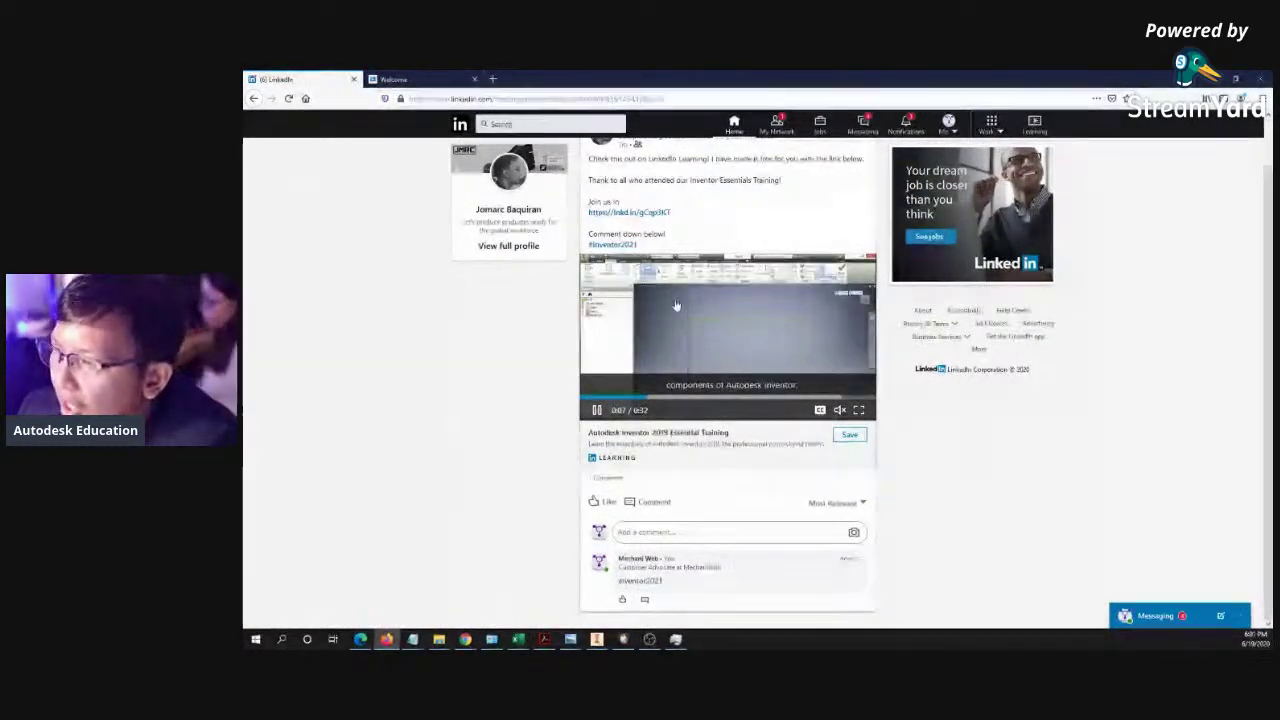
scroll(671, 289, "up", 1)
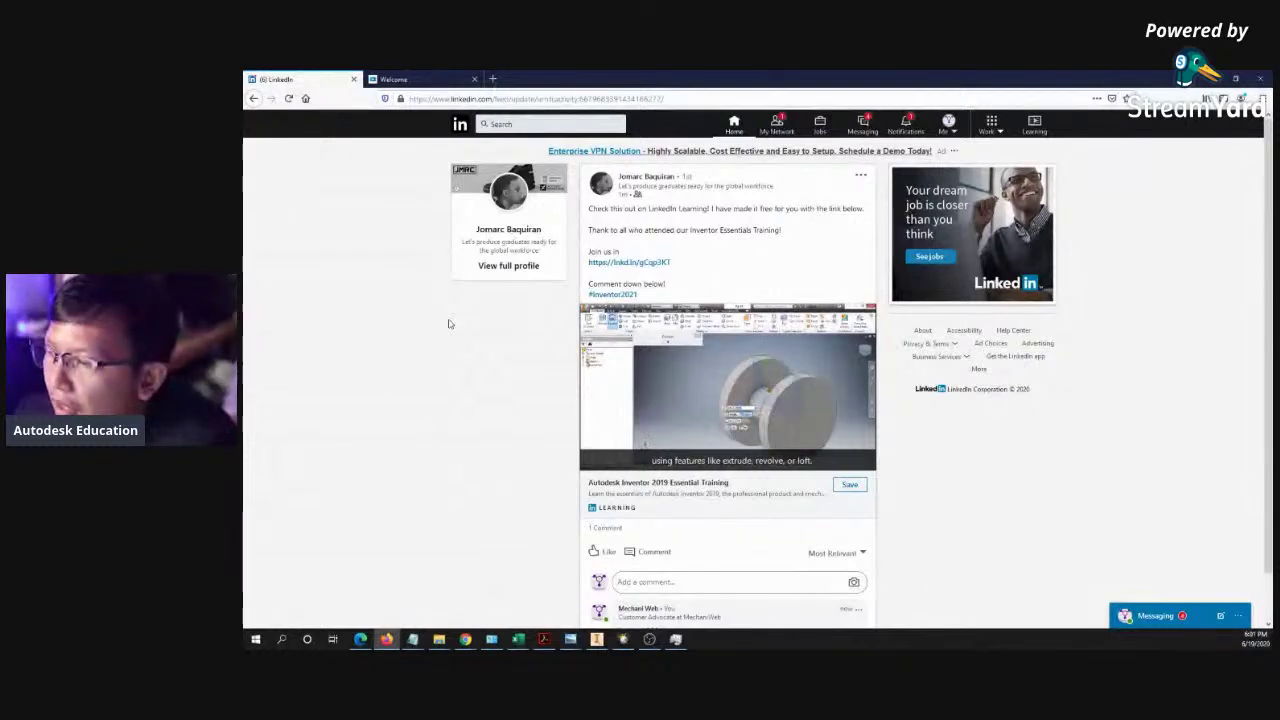
scroll(434, 371, "down", 1)
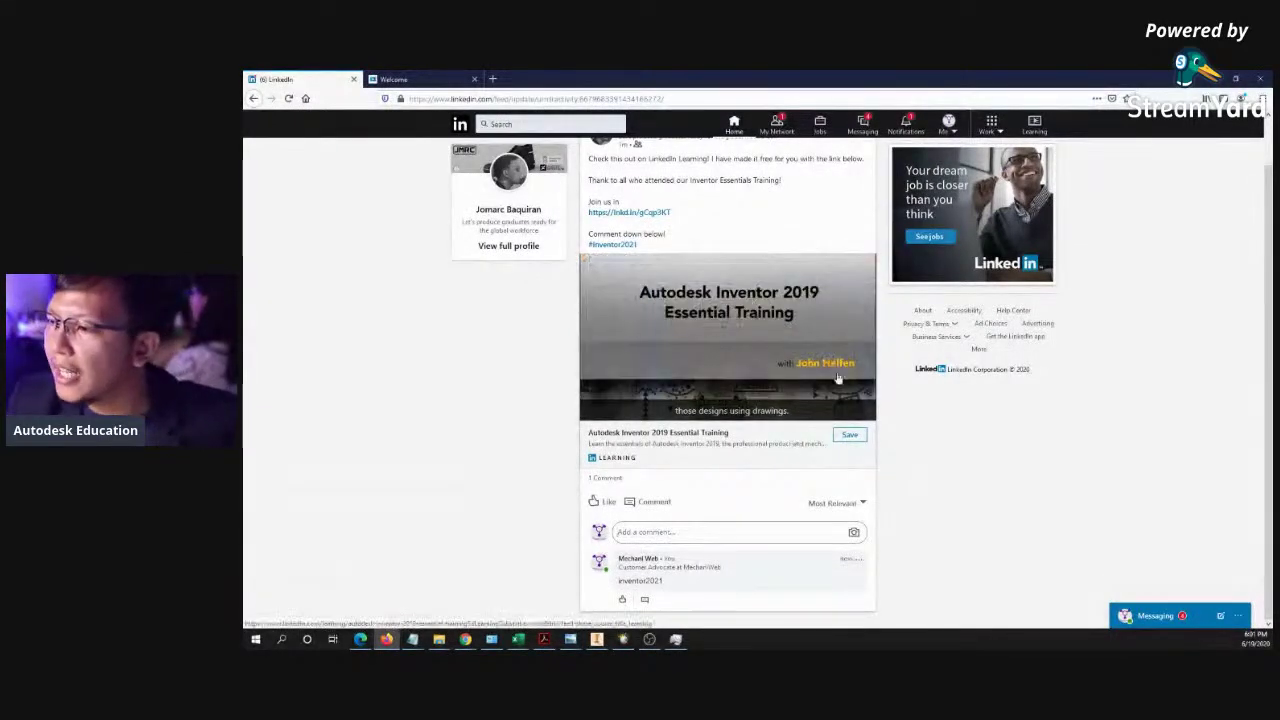
scroll(608, 357, "up", 1)
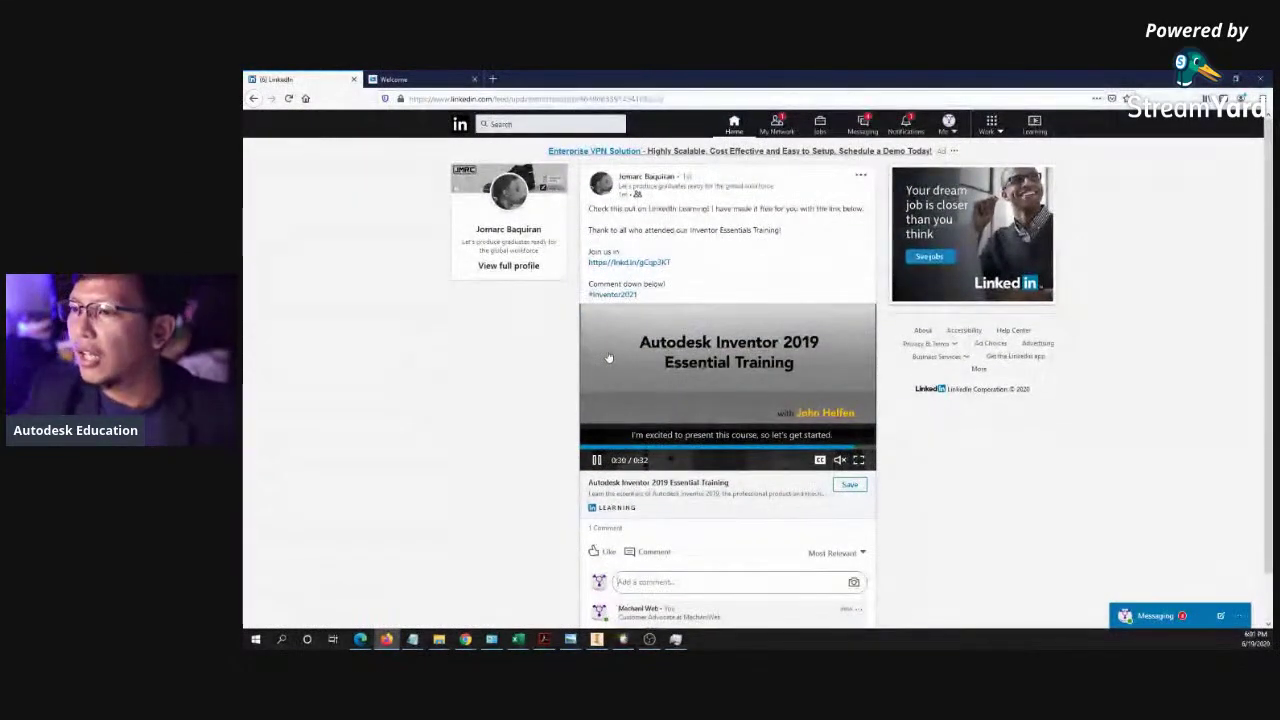
- Return to the profile page in Chrome and discard the unfinished course entry
left_click(1211, 78)
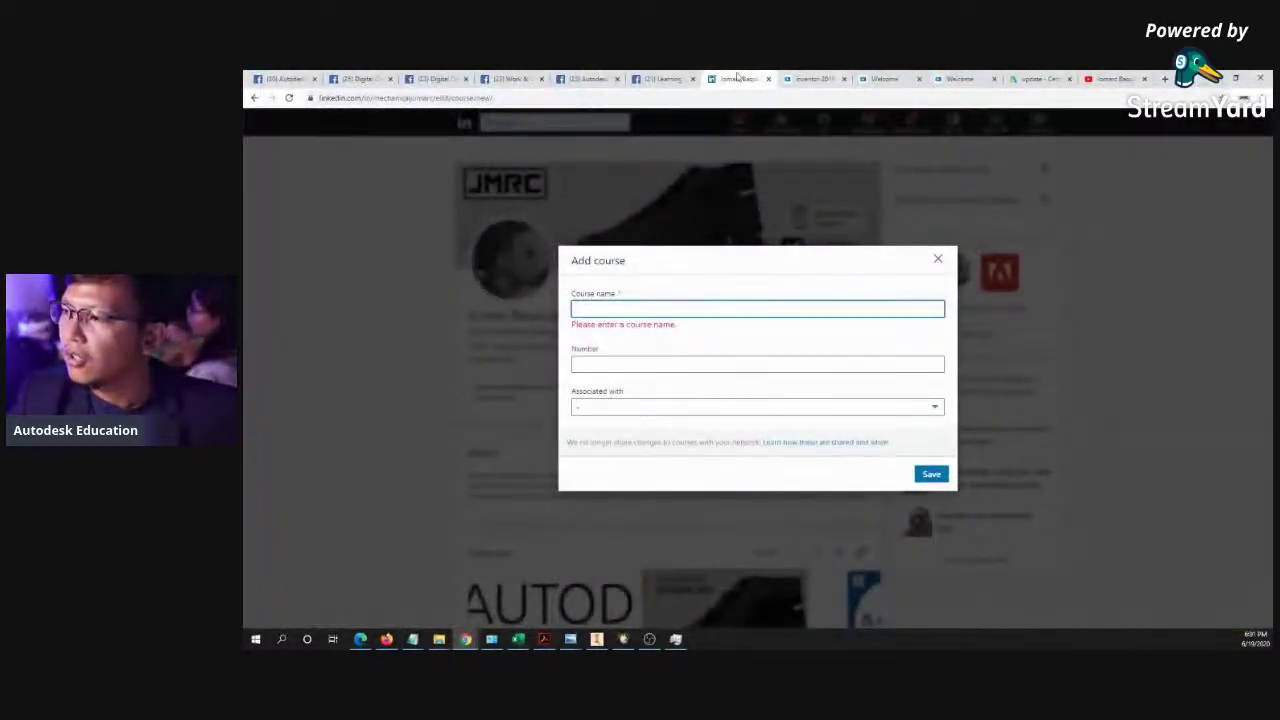
left_click(472, 274)
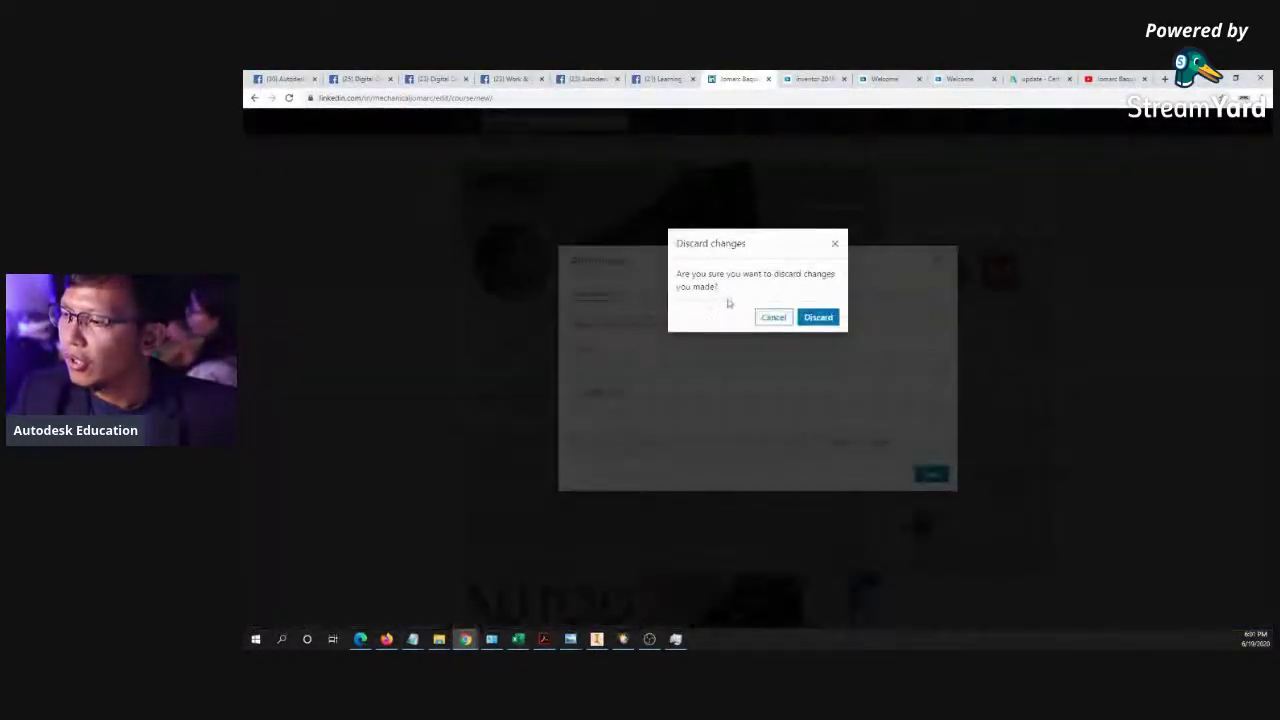
left_click(818, 317)
- View the LinkedIn messages and switch to the linkage assembly drawing in Windows Photo Viewer
left_click(862, 124)
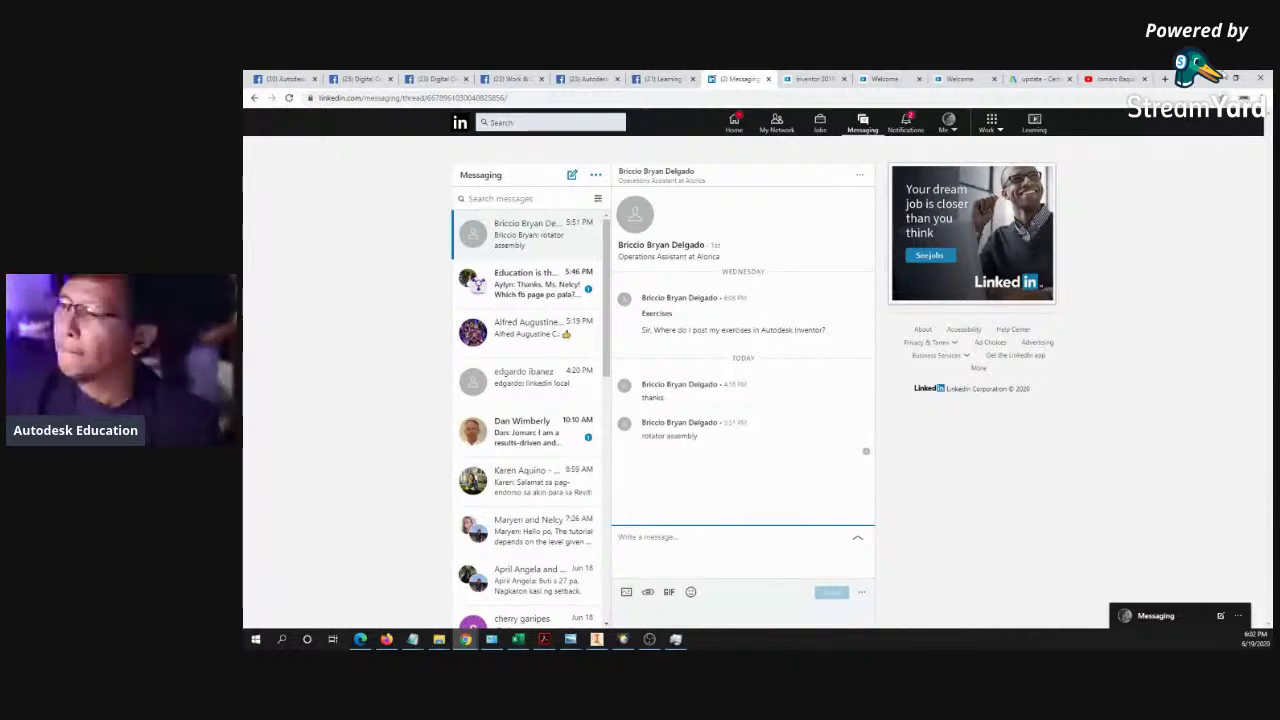
left_click(1222, 78)
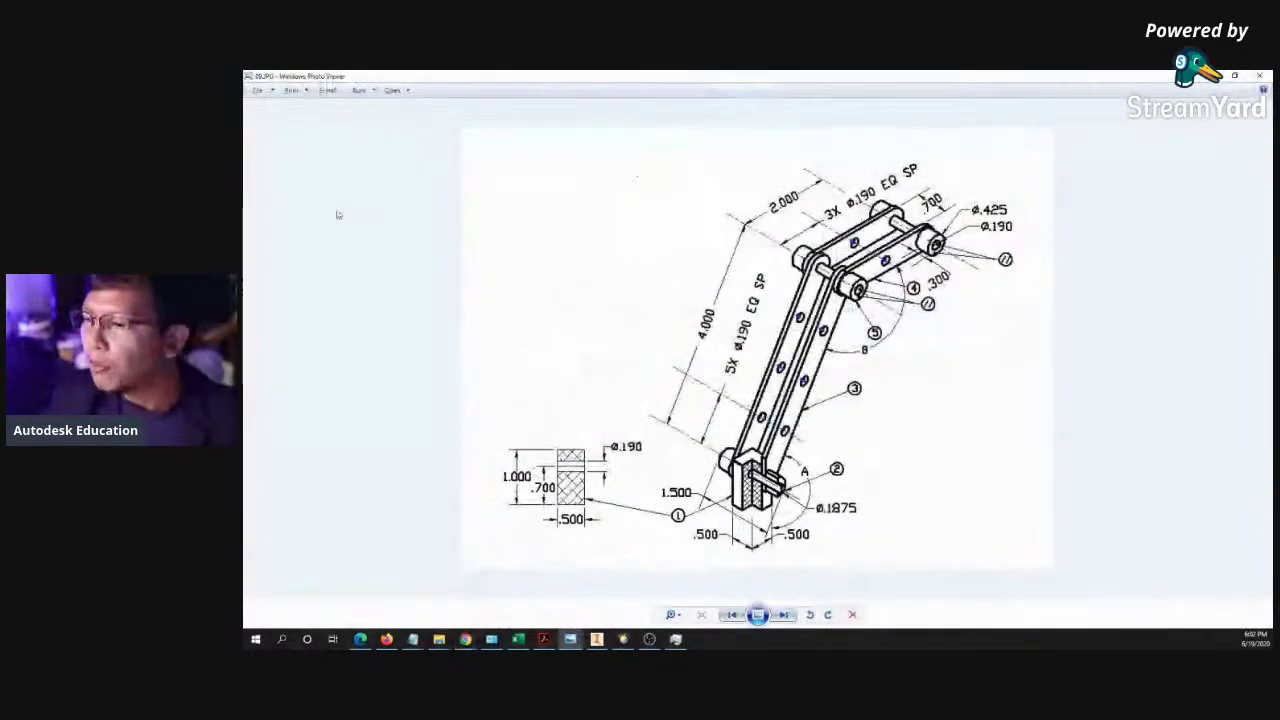